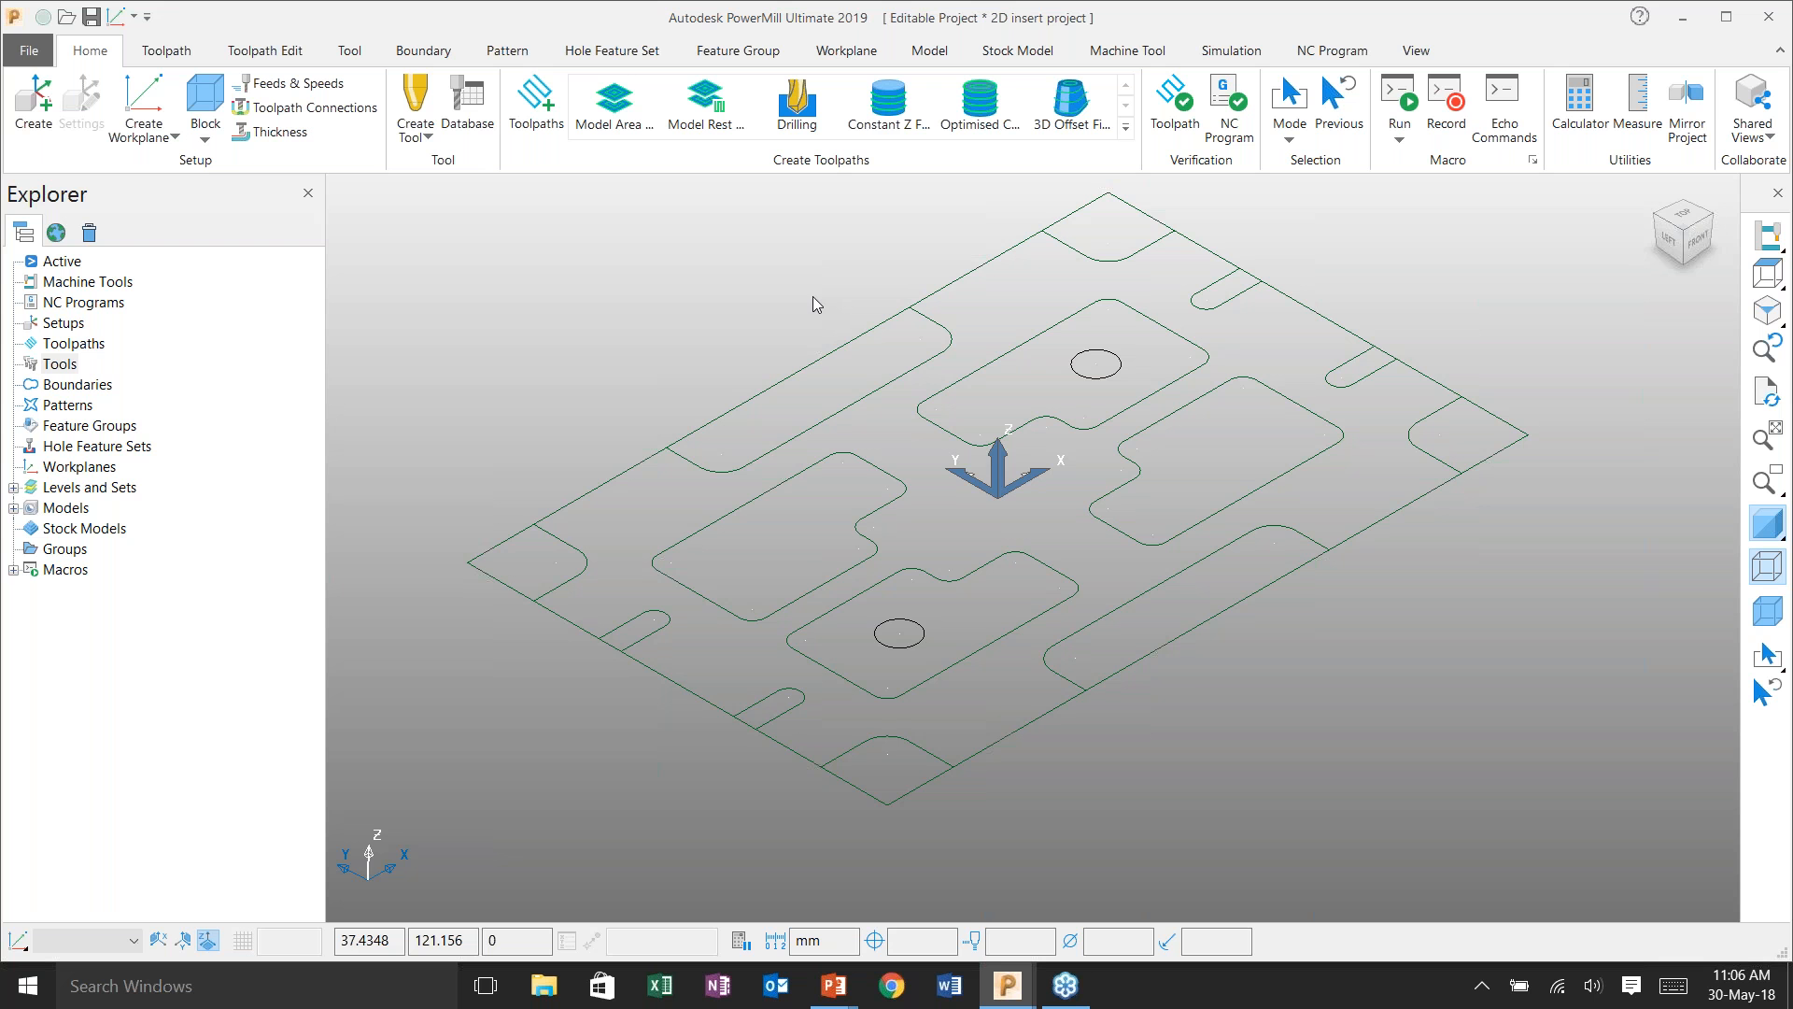
- Examine the insert plate's wireframe curves, highlighting the corner guides, side slots and open edge pockets to be machined
{"action": "middle_click_drag", "start_coordinate": [975, 686], "coordinate": [910, 507]}
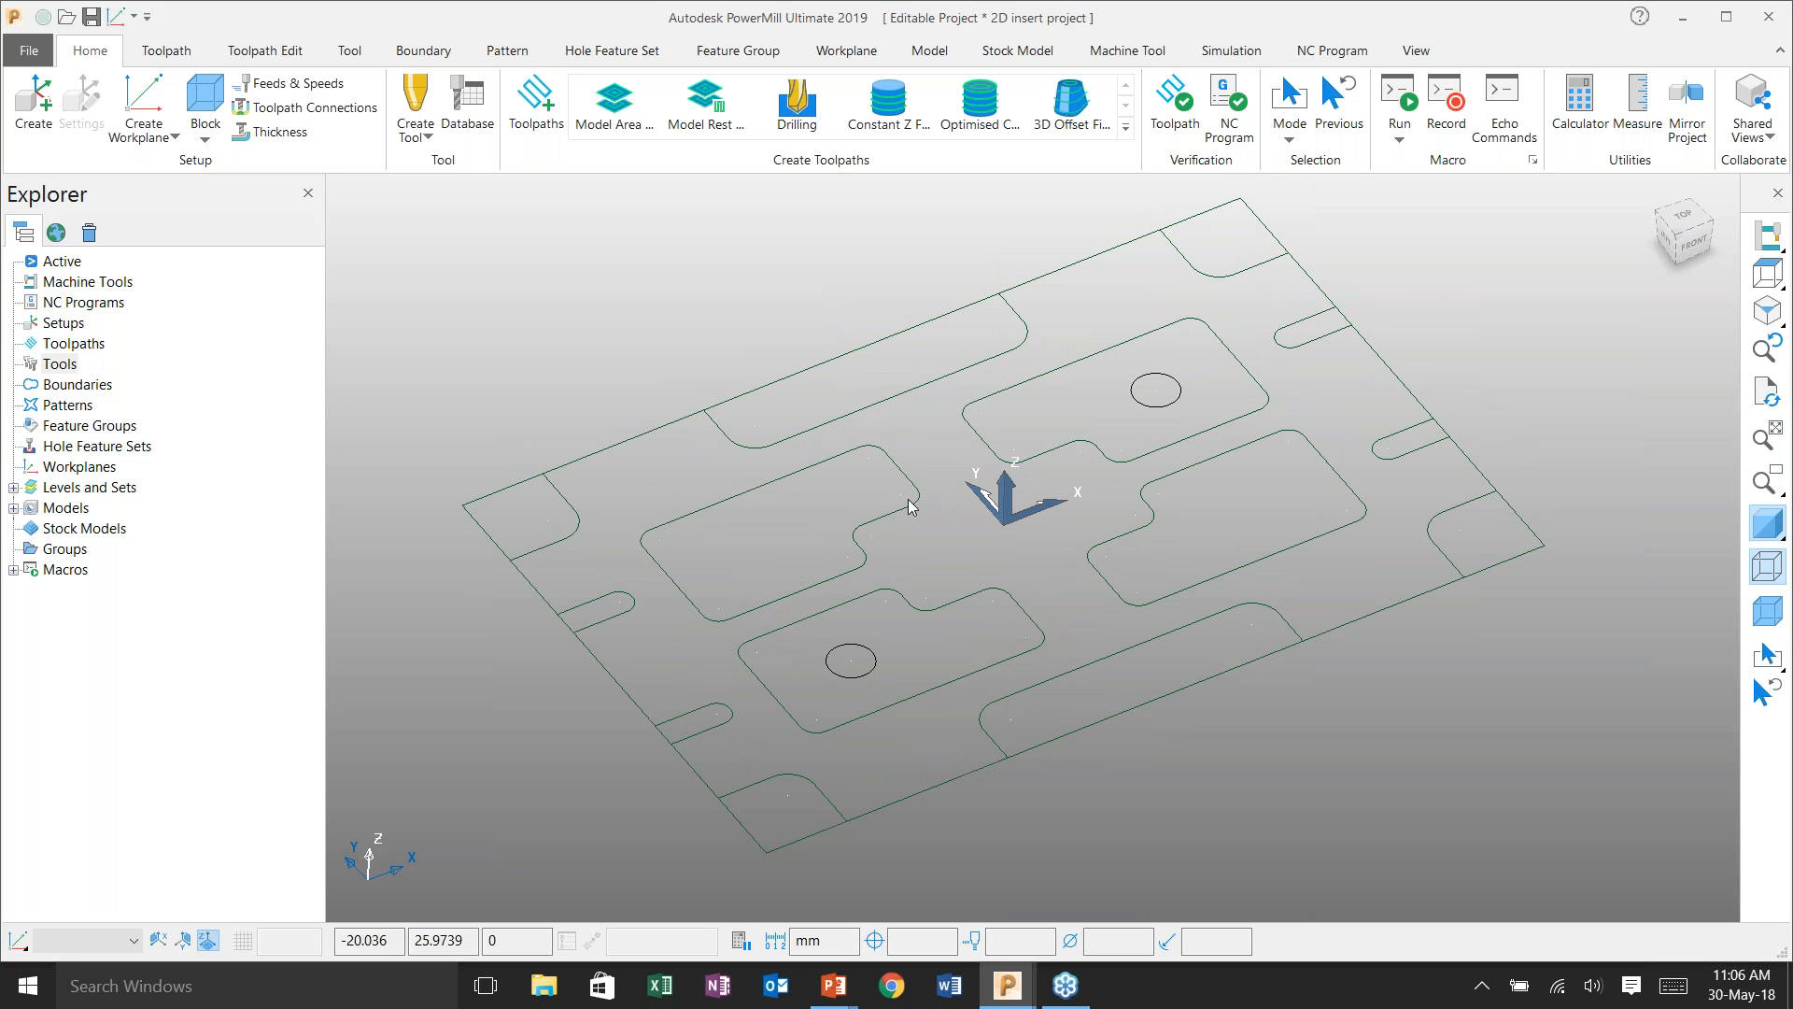
{"action": "left_click", "coordinate": [573, 507]}
{"action": "left_click", "coordinate": [1188, 260]}
{"action": "left_click", "coordinate": [1444, 513]}
{"action": "left_click", "coordinate": [801, 779]}
{"action": "left_click", "coordinate": [630, 604]}
{"action": "left_click", "coordinate": [923, 384]}
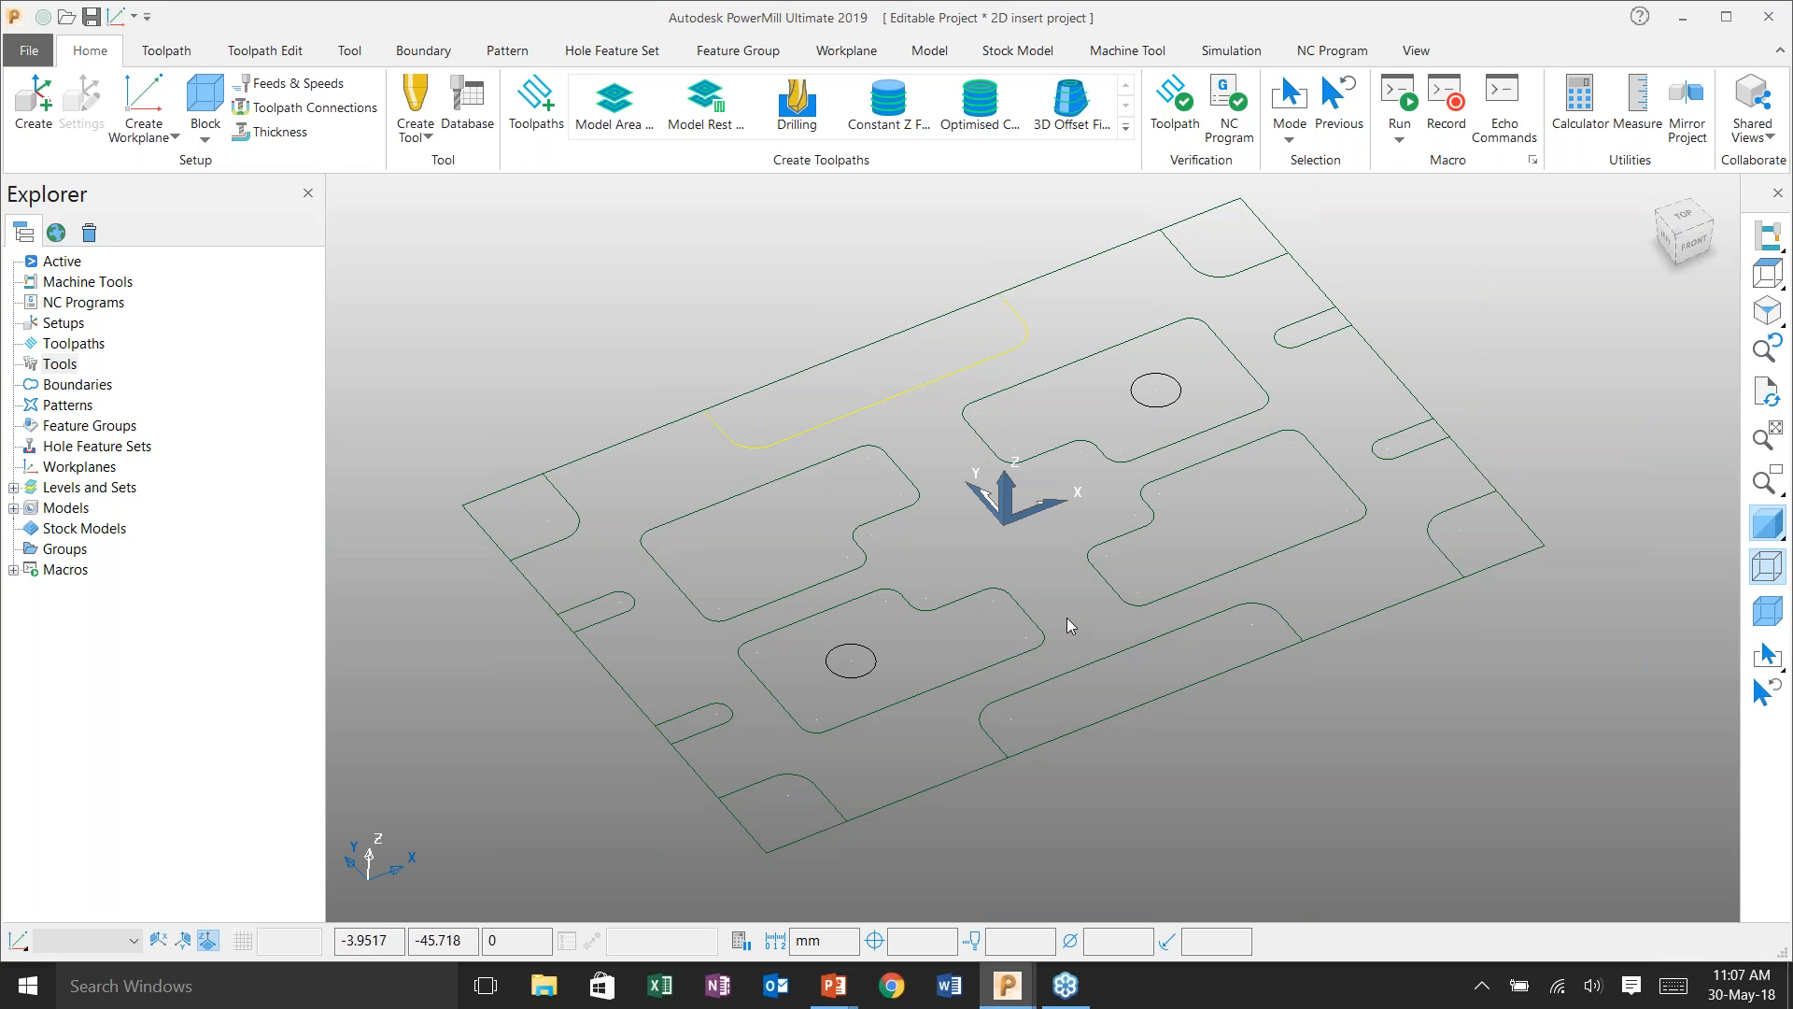
{"action": "left_click", "coordinate": [1074, 670]}
{"action": "left_click", "coordinate": [1221, 807]}
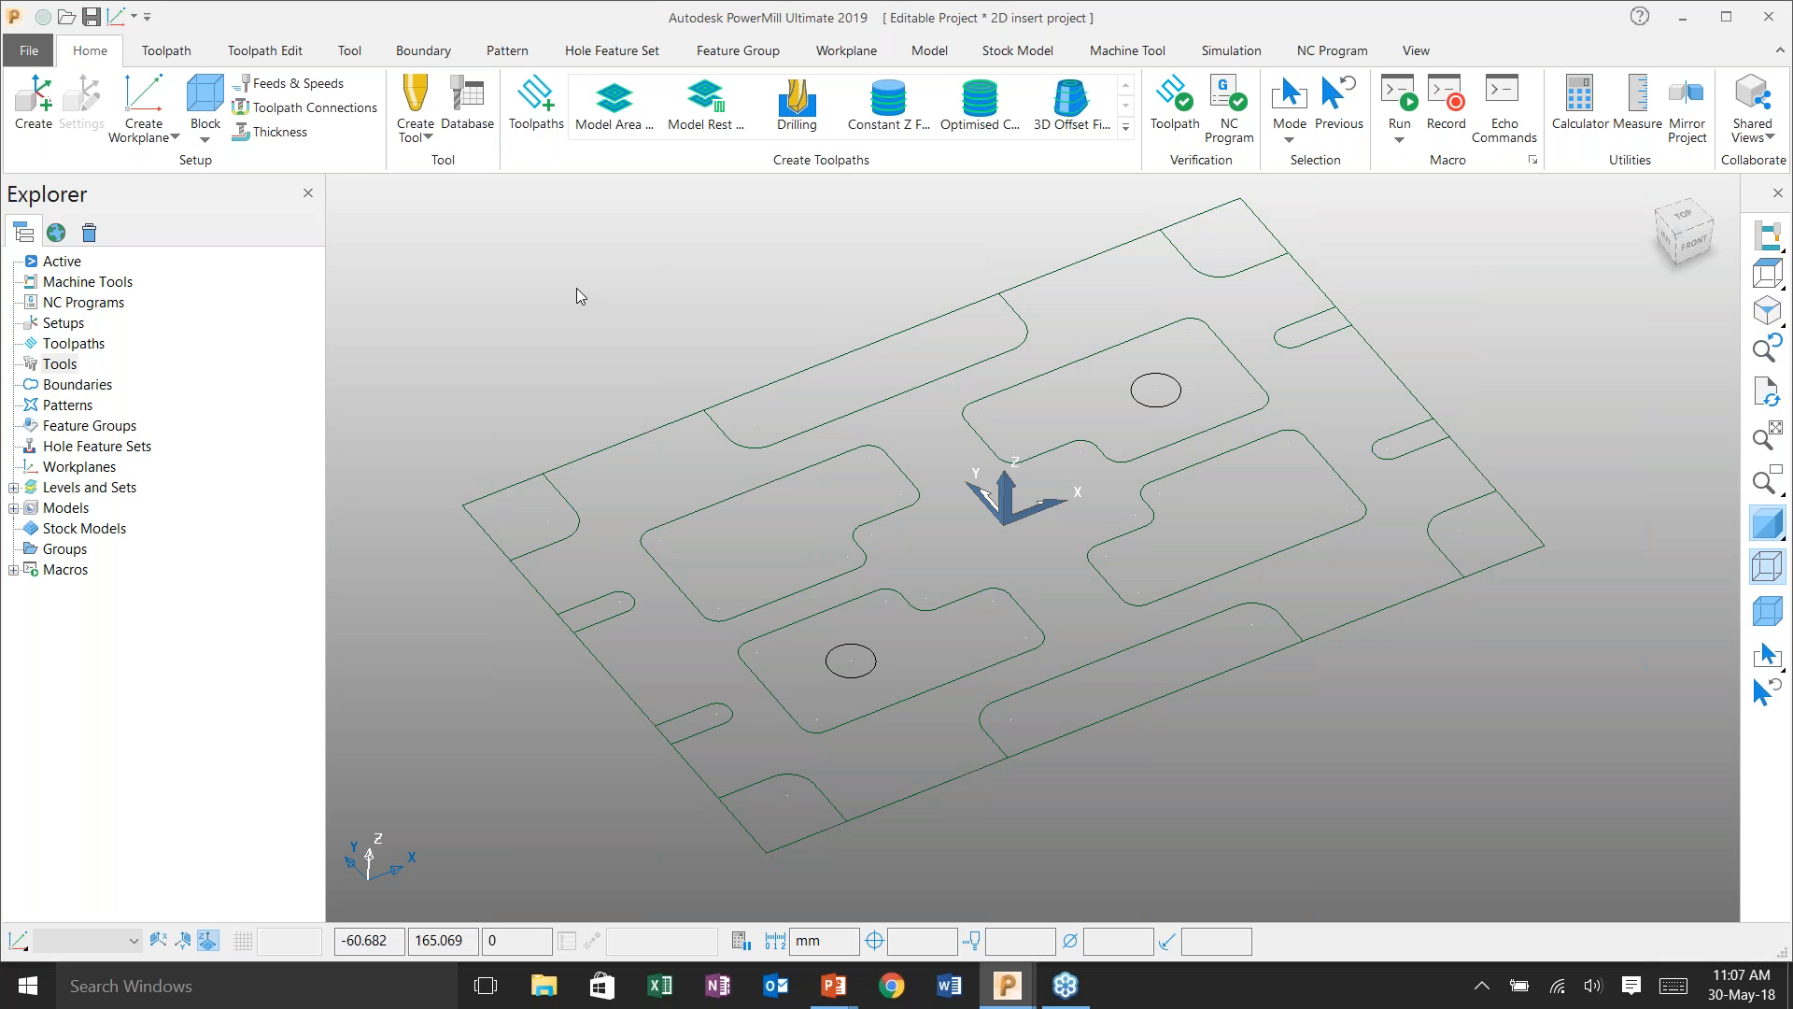
- Start a feature area clearance toolpath from the Guide_Rough_10BullR1 template in the 2D insert strategies
{"action": "left_click", "coordinate": [547, 131]}
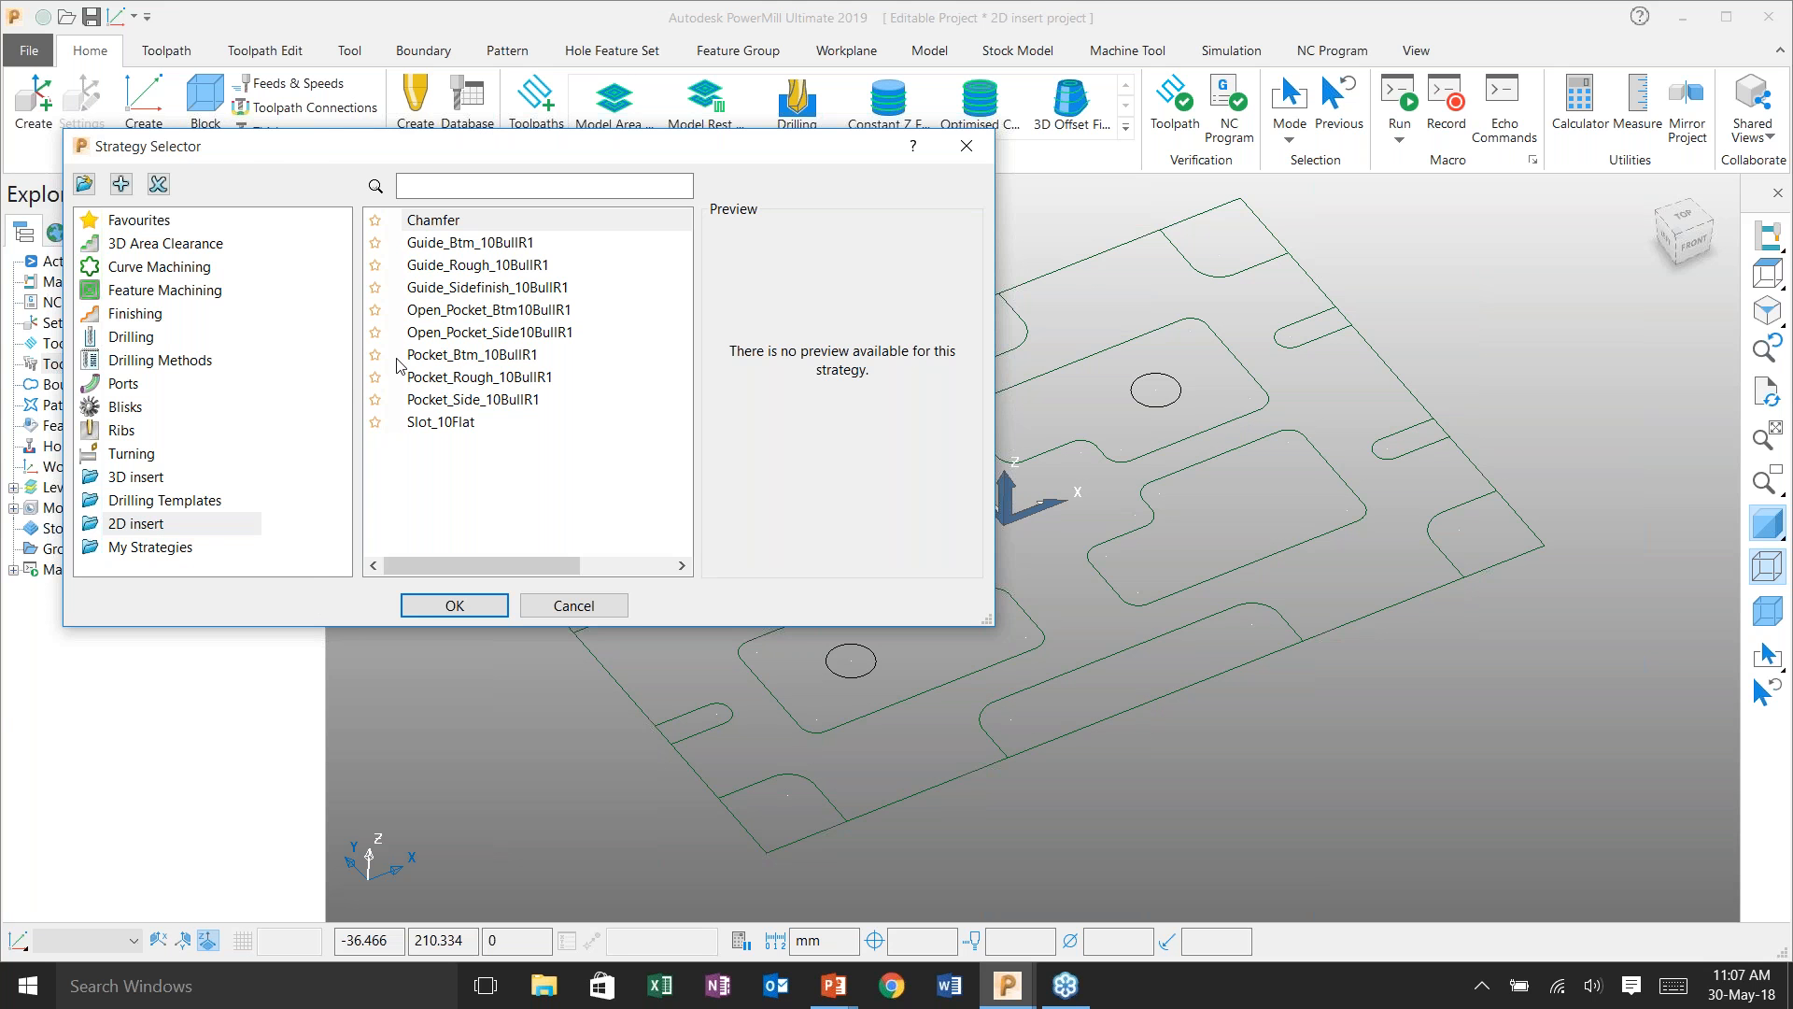
{"action": "left_click", "coordinate": [495, 267]}
{"action": "left_click", "coordinate": [490, 609]}
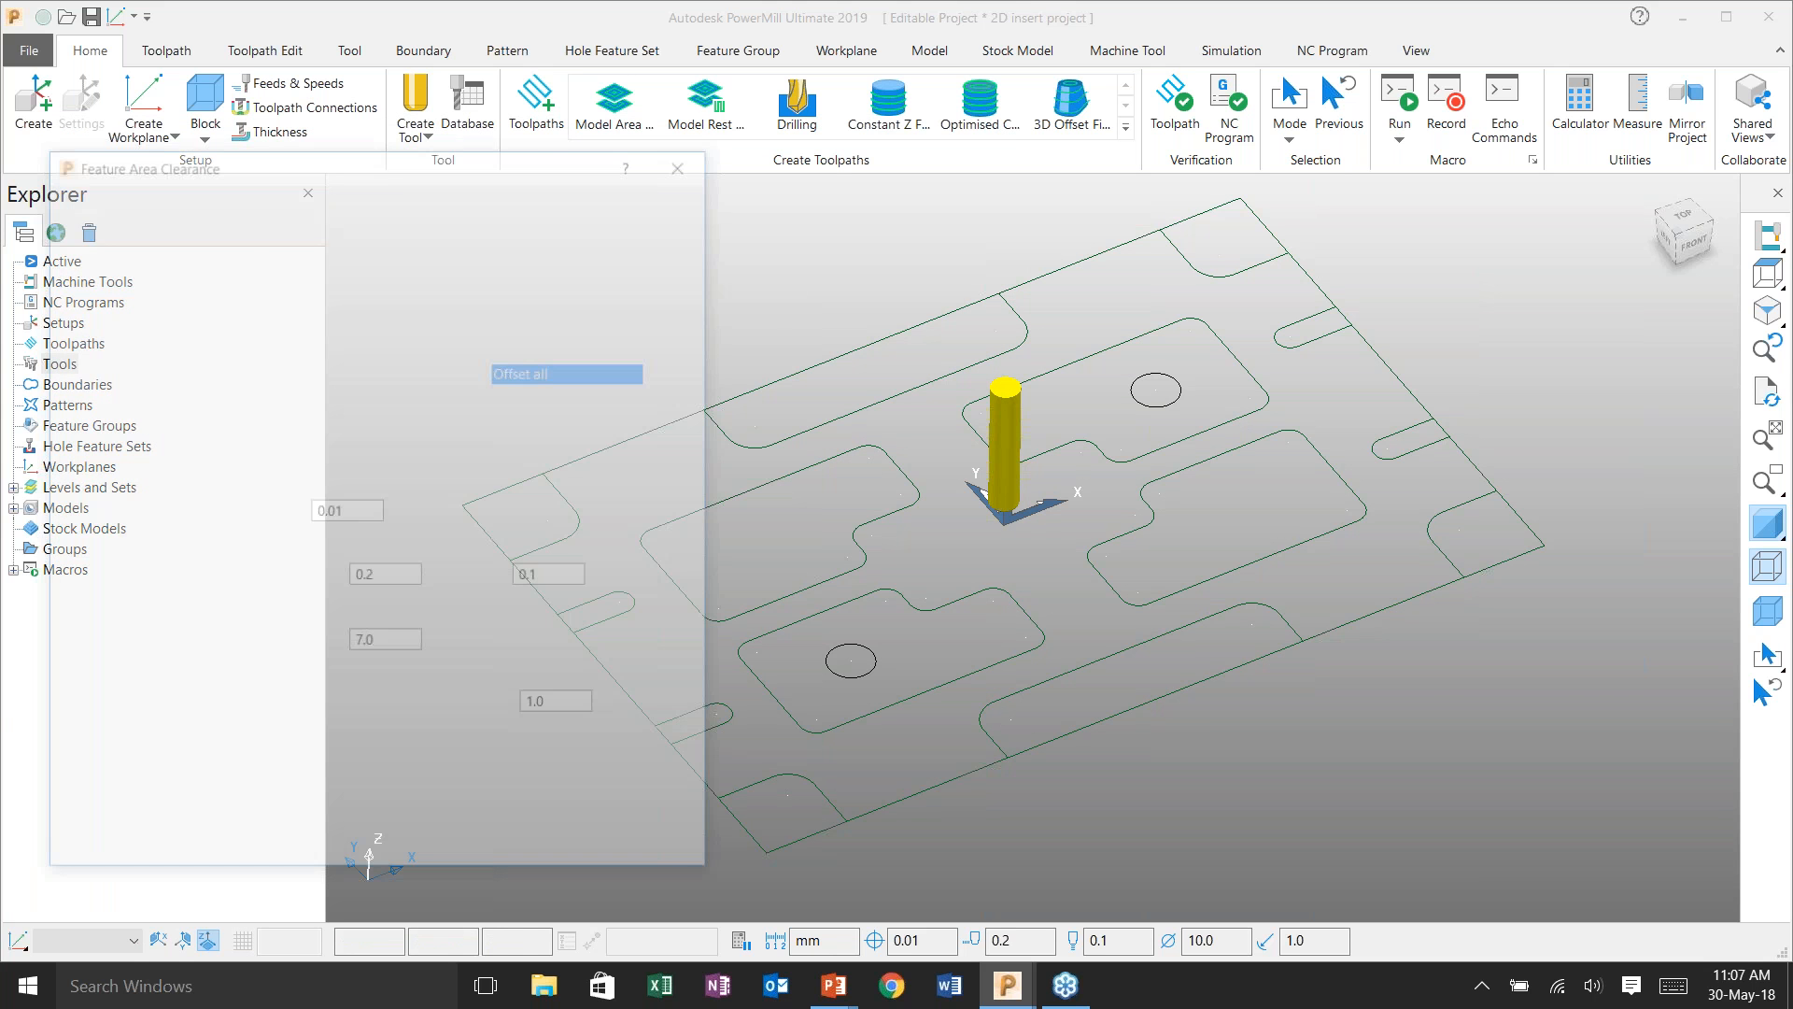
- Create a new feature group for the clearance toolpath and open it in the Feature Editor
{"action": "scroll", "coordinate": [881, 448], "scroll_direction": "up", "scroll_amount": 2}
{"action": "middle_click_drag", "start_coordinate": [881, 448], "coordinate": [1328, 387], "text": "shift"}
{"action": "left_click", "coordinate": [105, 241]}
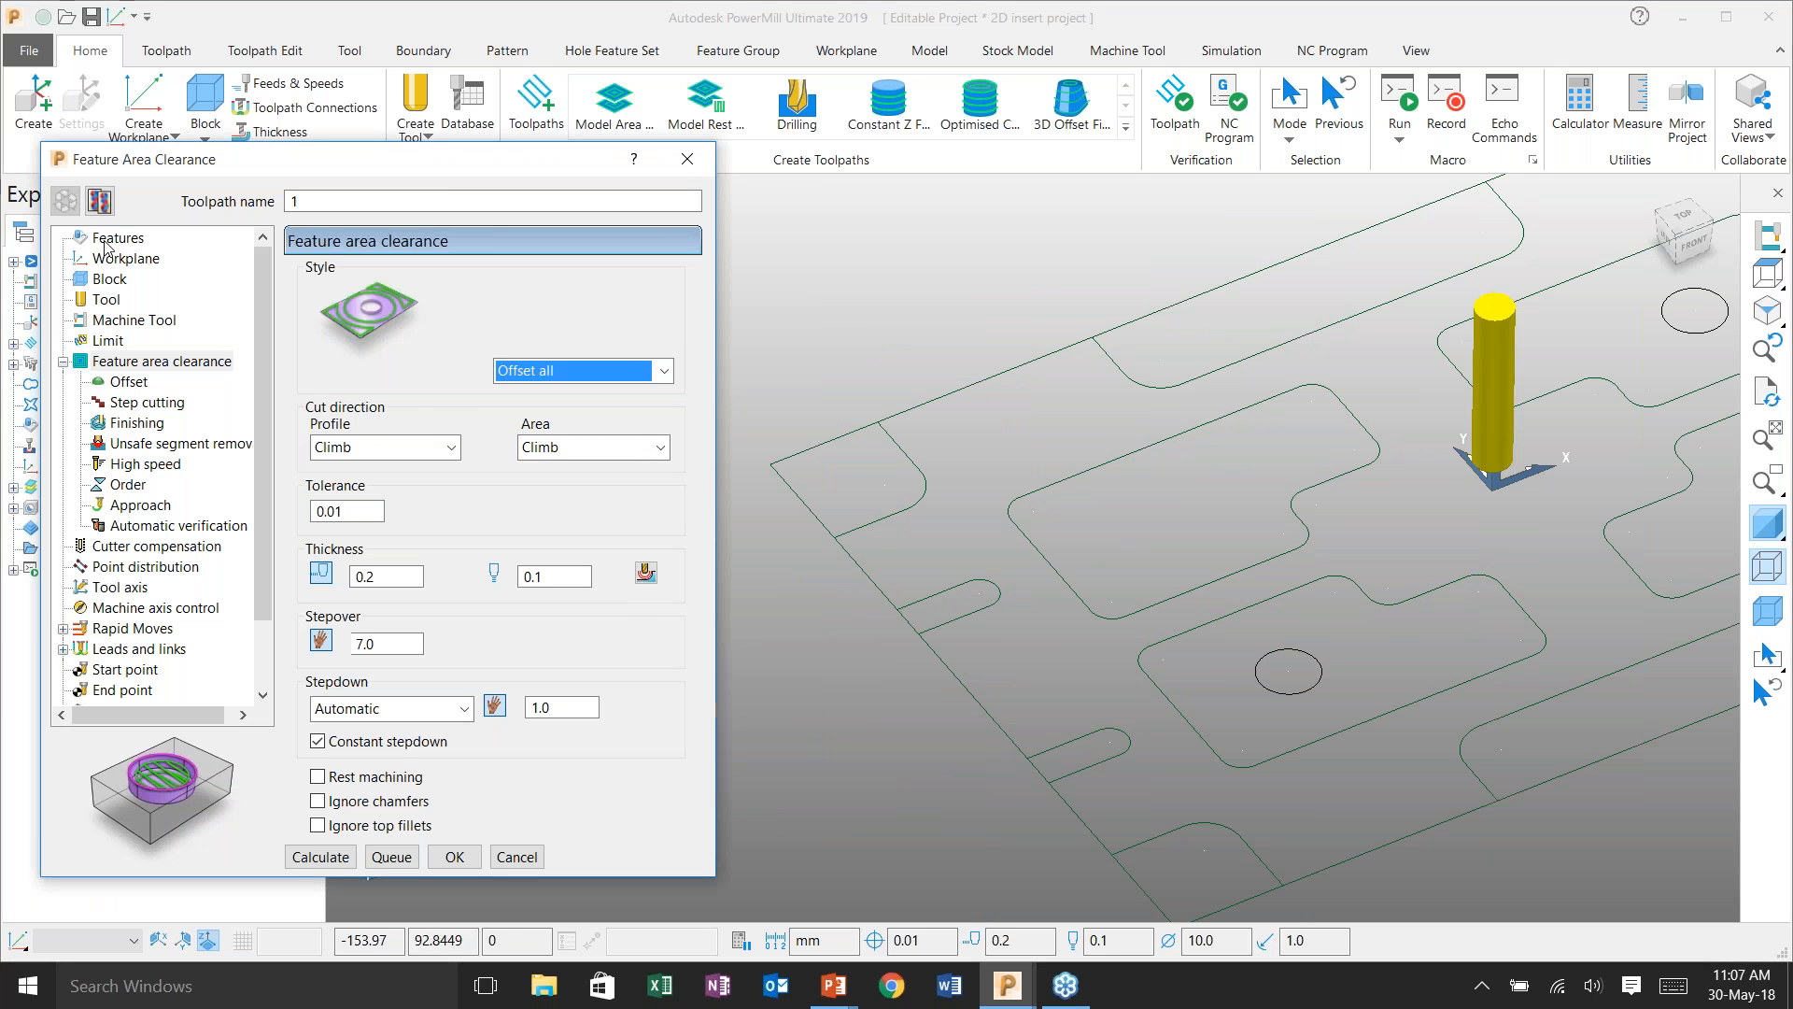
{"action": "left_click", "coordinate": [106, 239]}
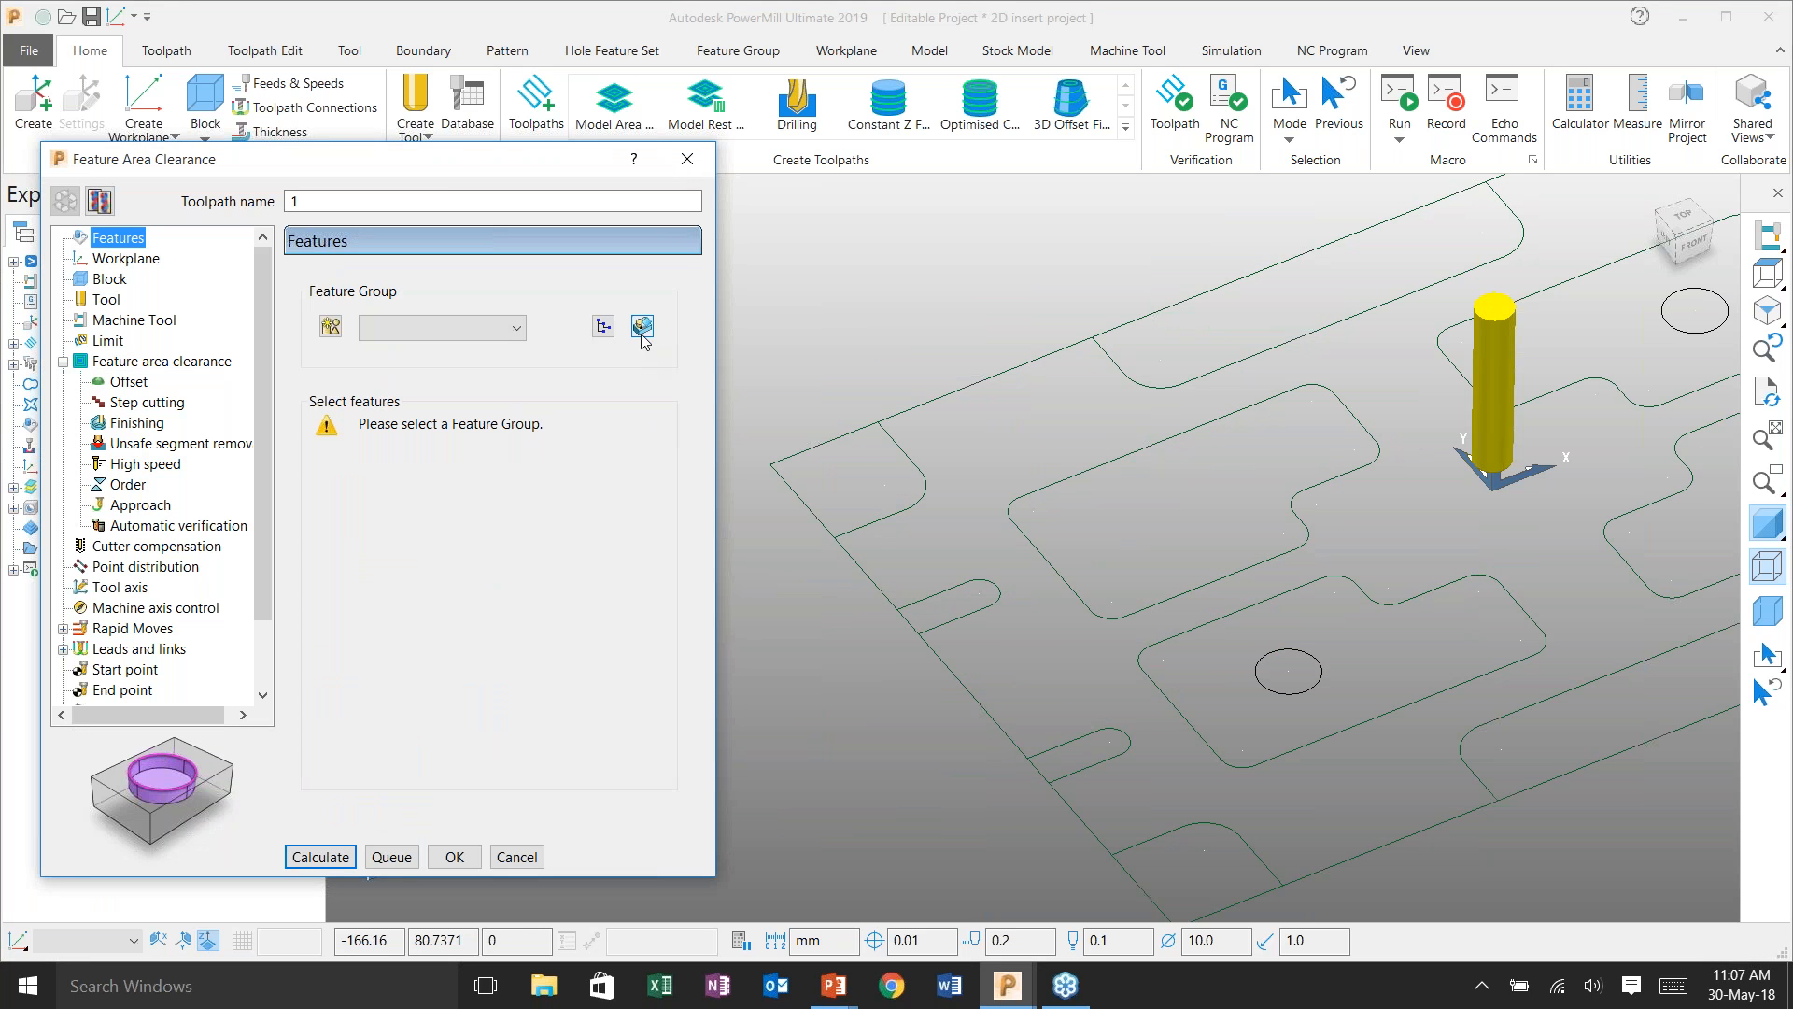
{"action": "left_click", "coordinate": [332, 328]}
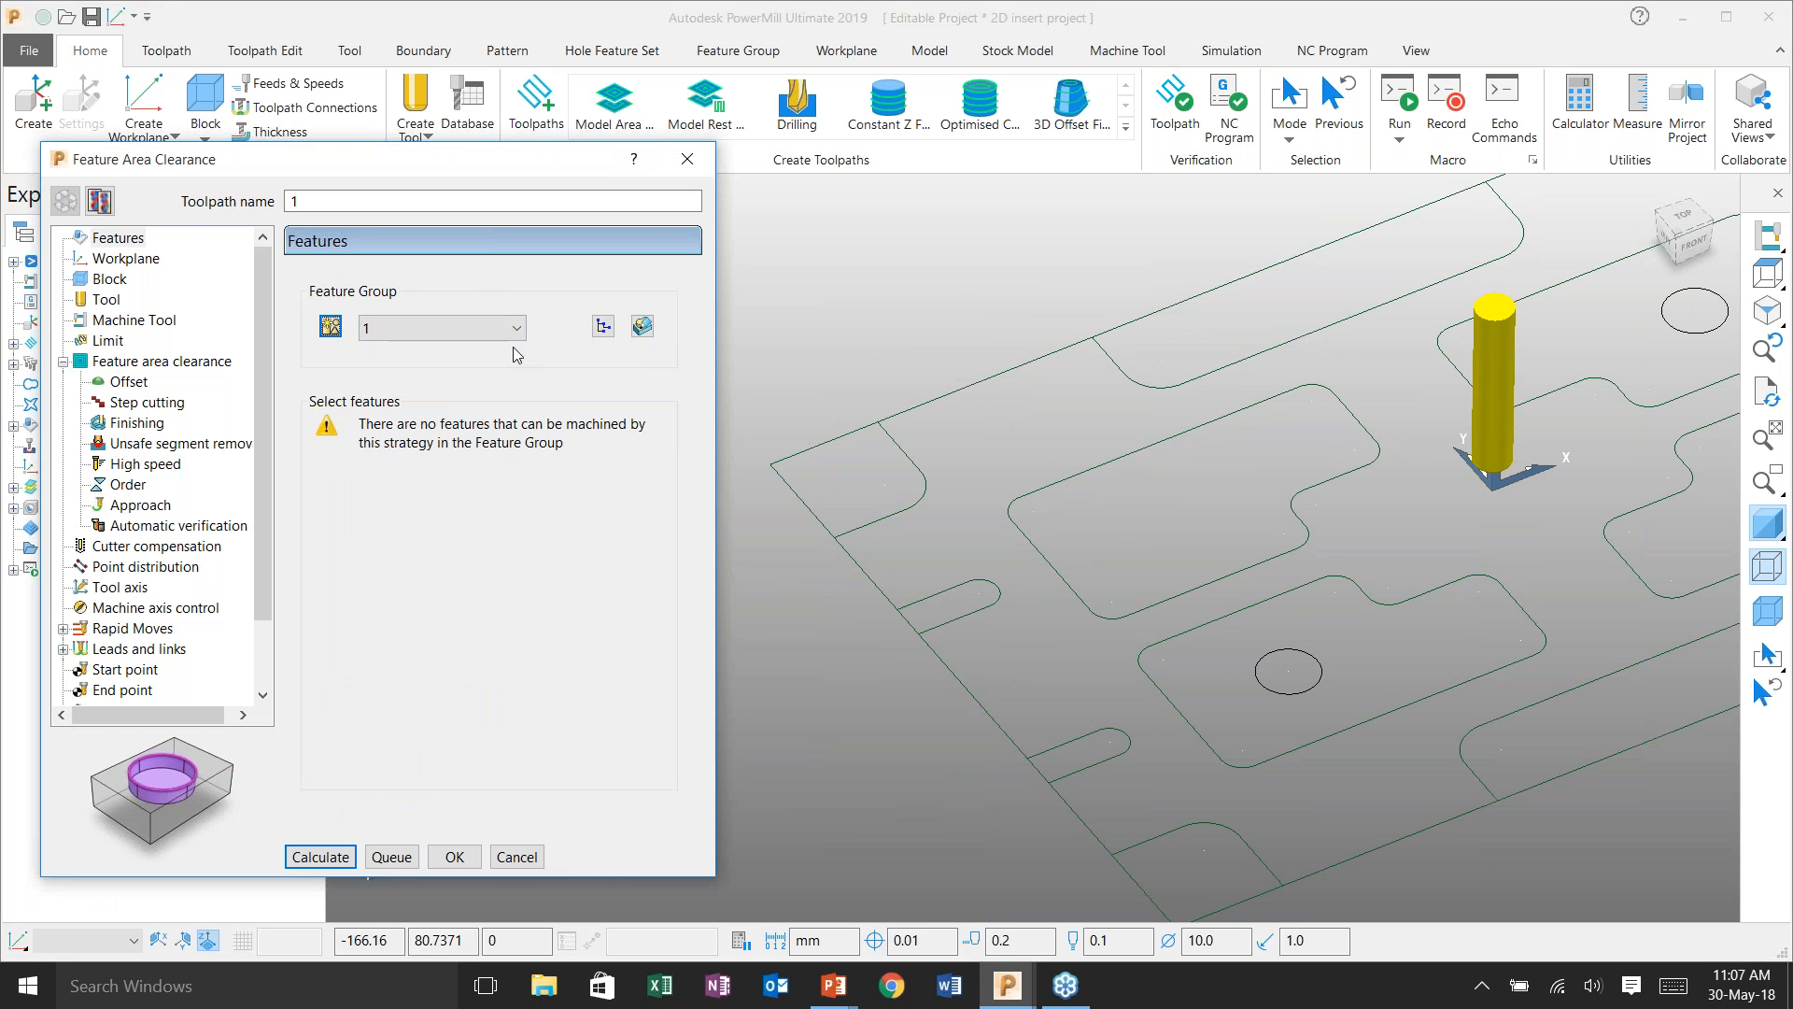
{"action": "left_click", "coordinate": [644, 329]}
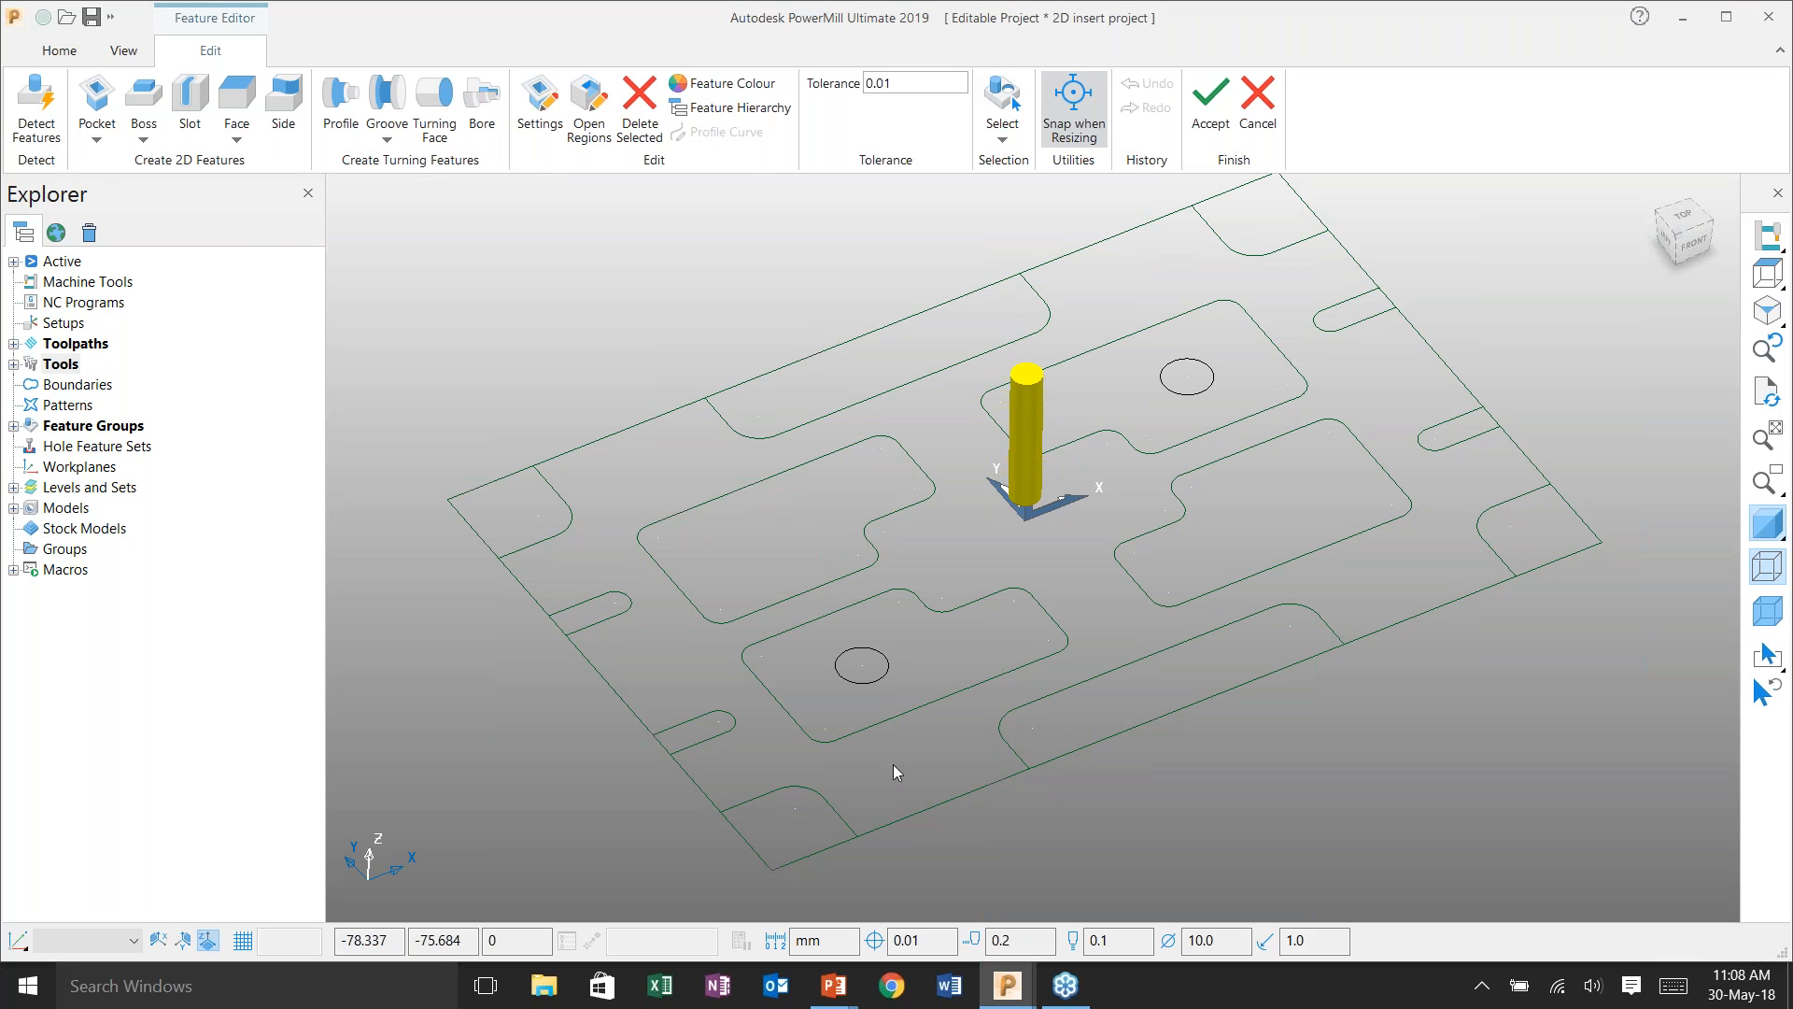
- Start a side feature from the guide curve at the plate's negative X, positive Y corner, reversing its machining side towards the corner
{"action": "left_click", "coordinate": [278, 105]}
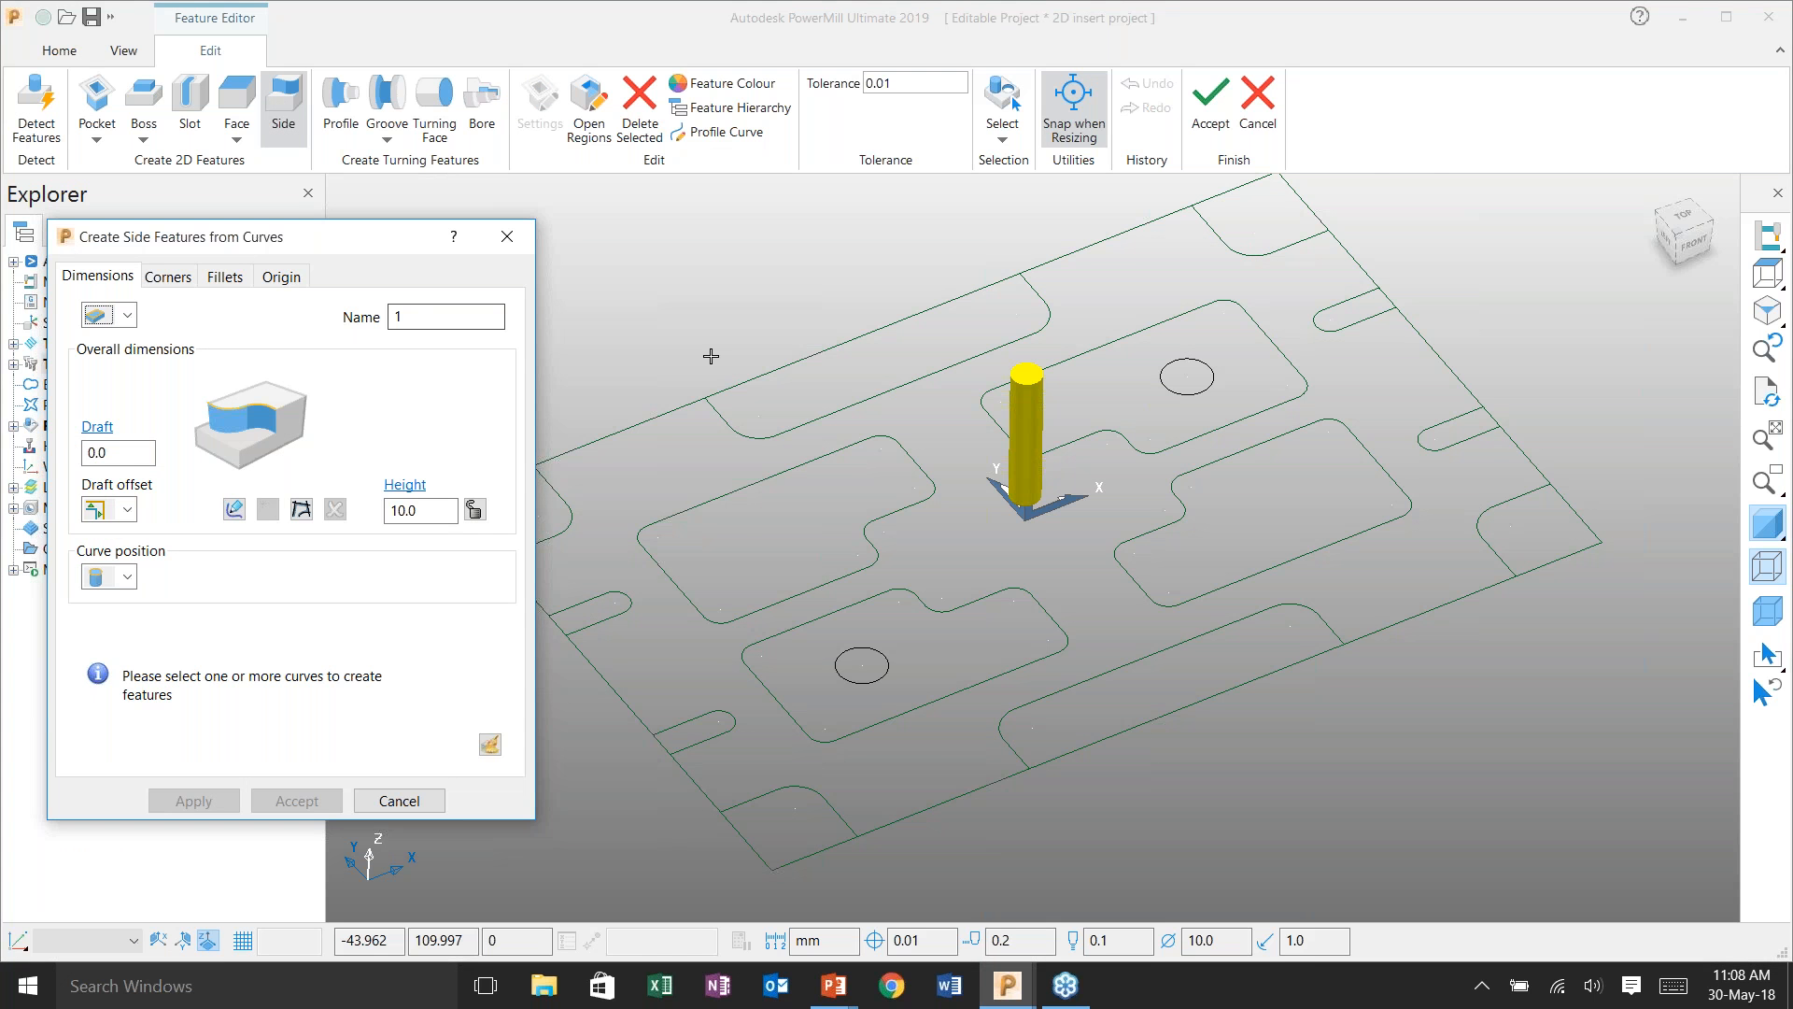
{"action": "middle_click_drag", "start_coordinate": [711, 356], "coordinate": [933, 296], "text": "shift"}
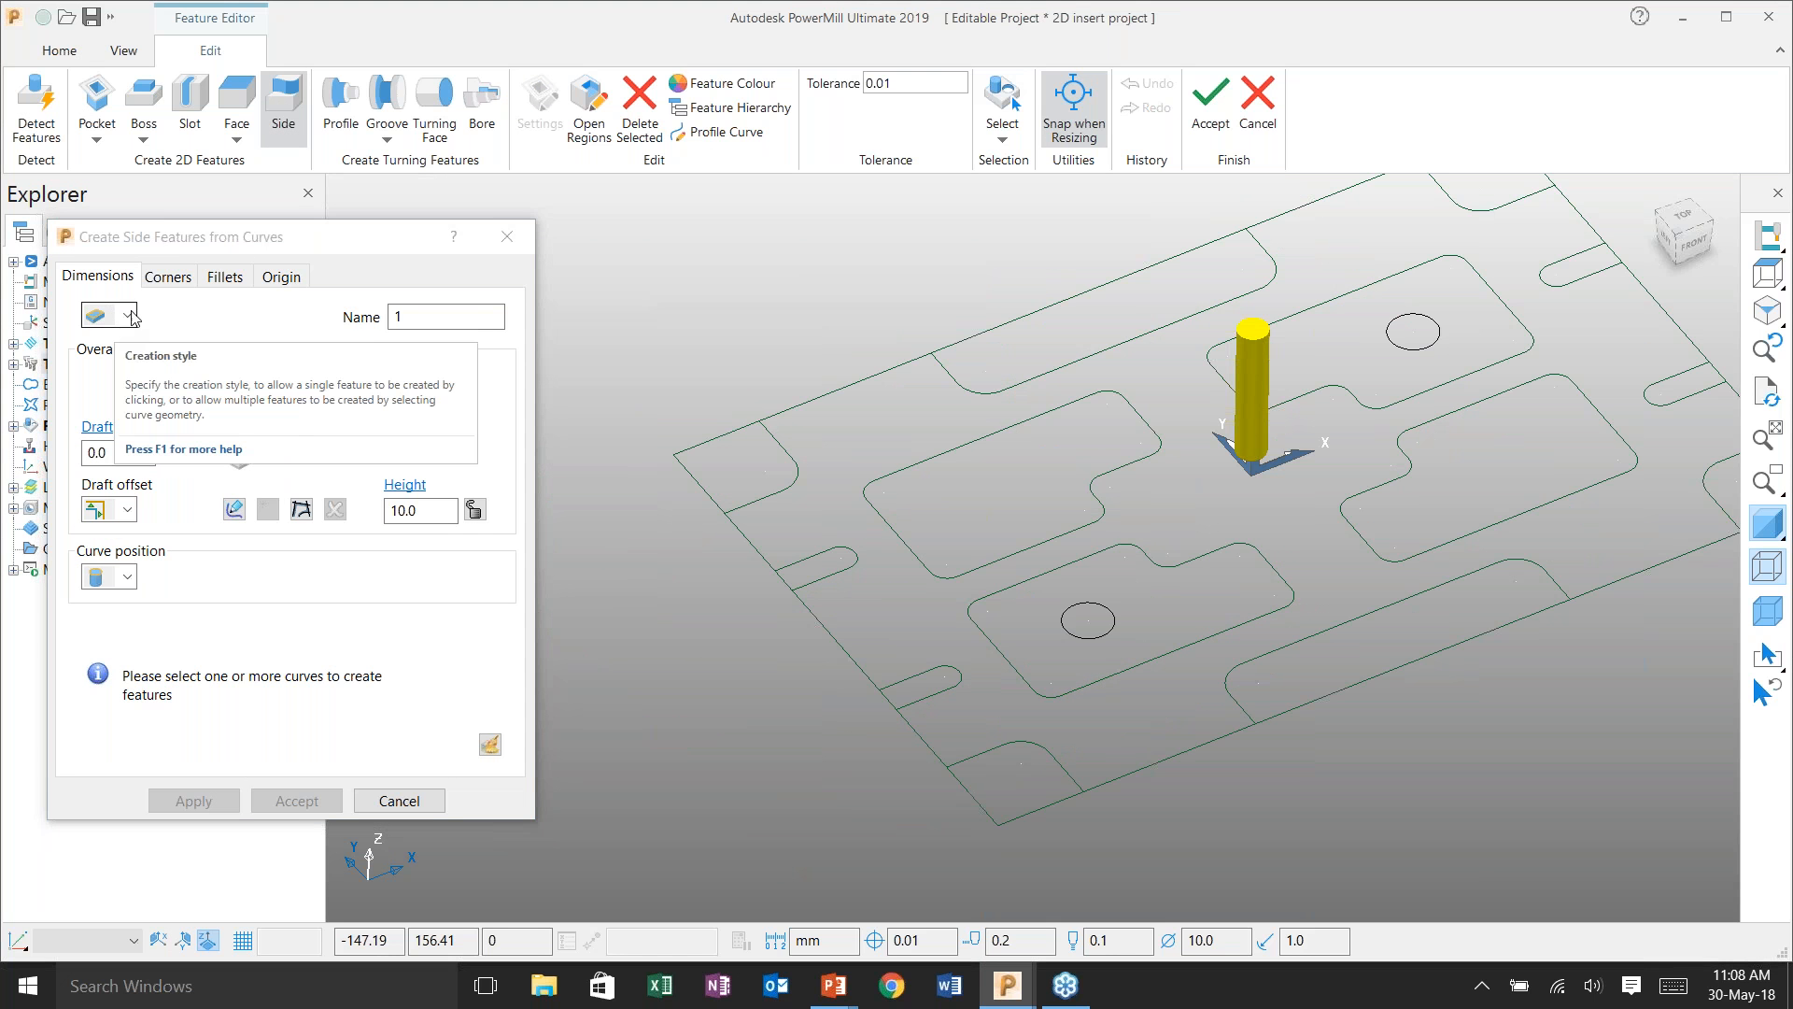
{"action": "left_click_drag", "start_coordinate": [207, 244], "coordinate": [282, 172]}
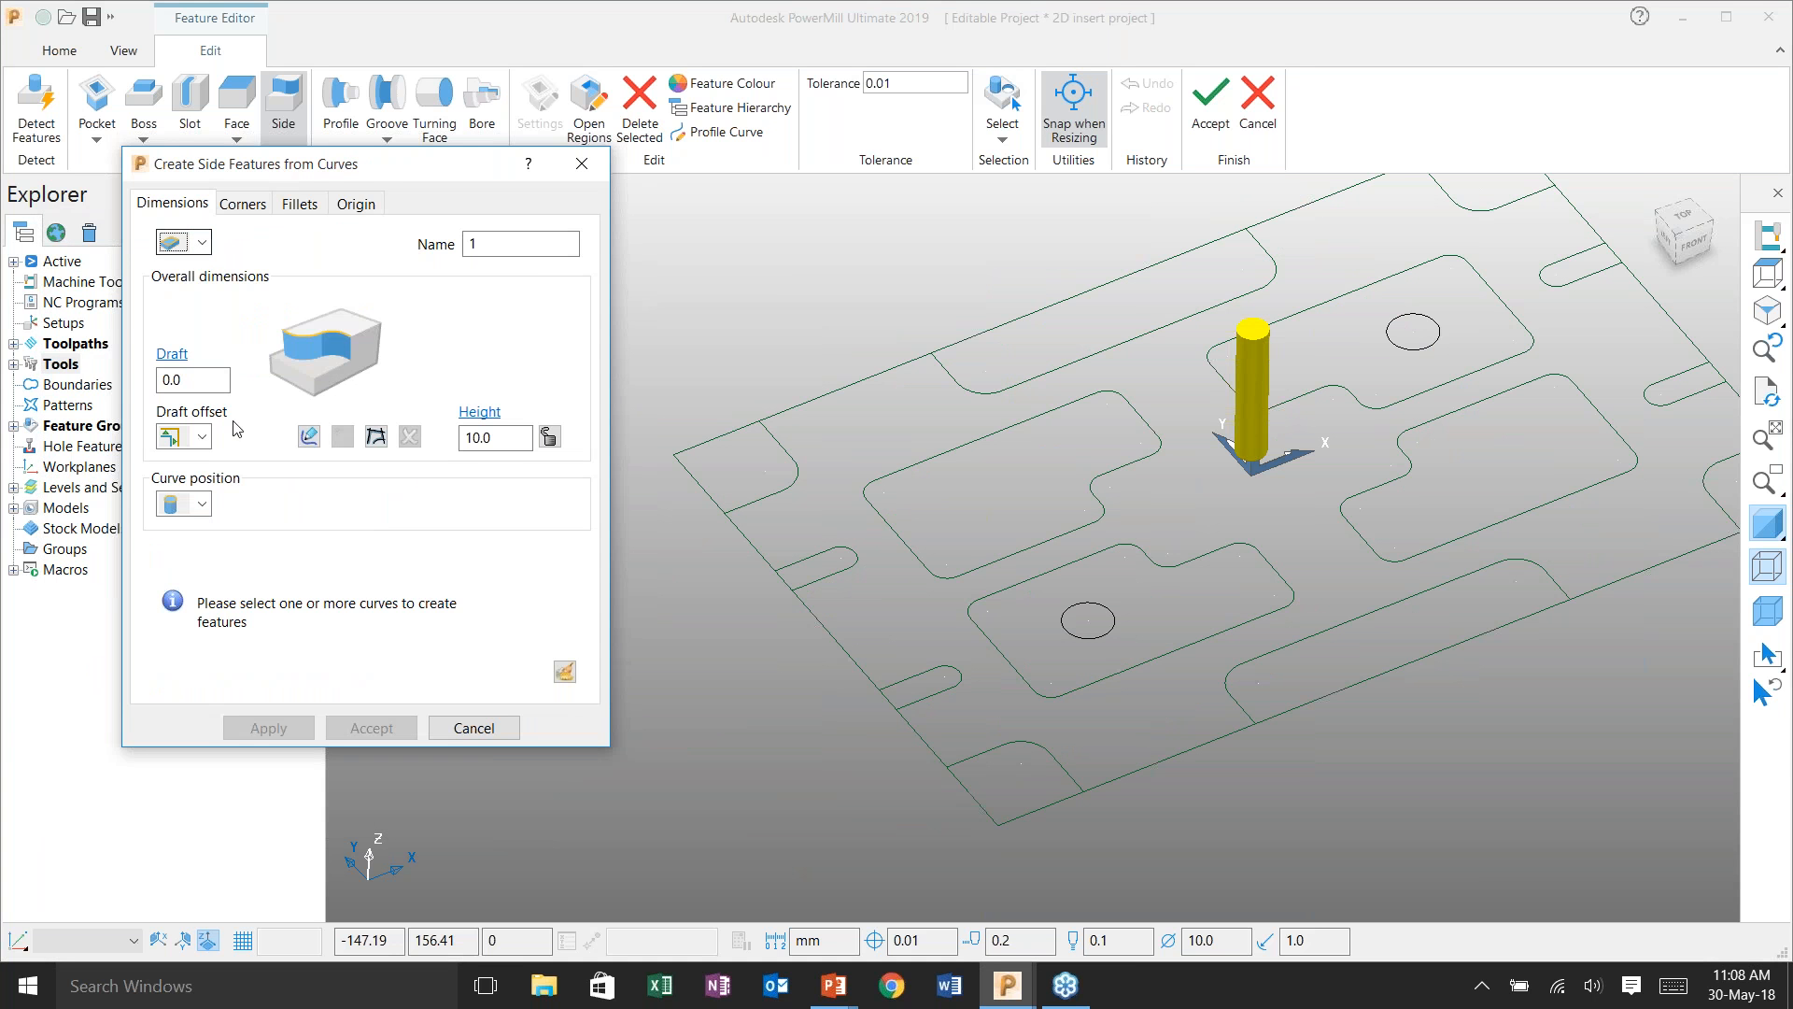
{"action": "left_click", "coordinate": [793, 490]}
{"action": "scroll", "coordinate": [1017, 517], "scroll_direction": "up", "scroll_amount": 3}
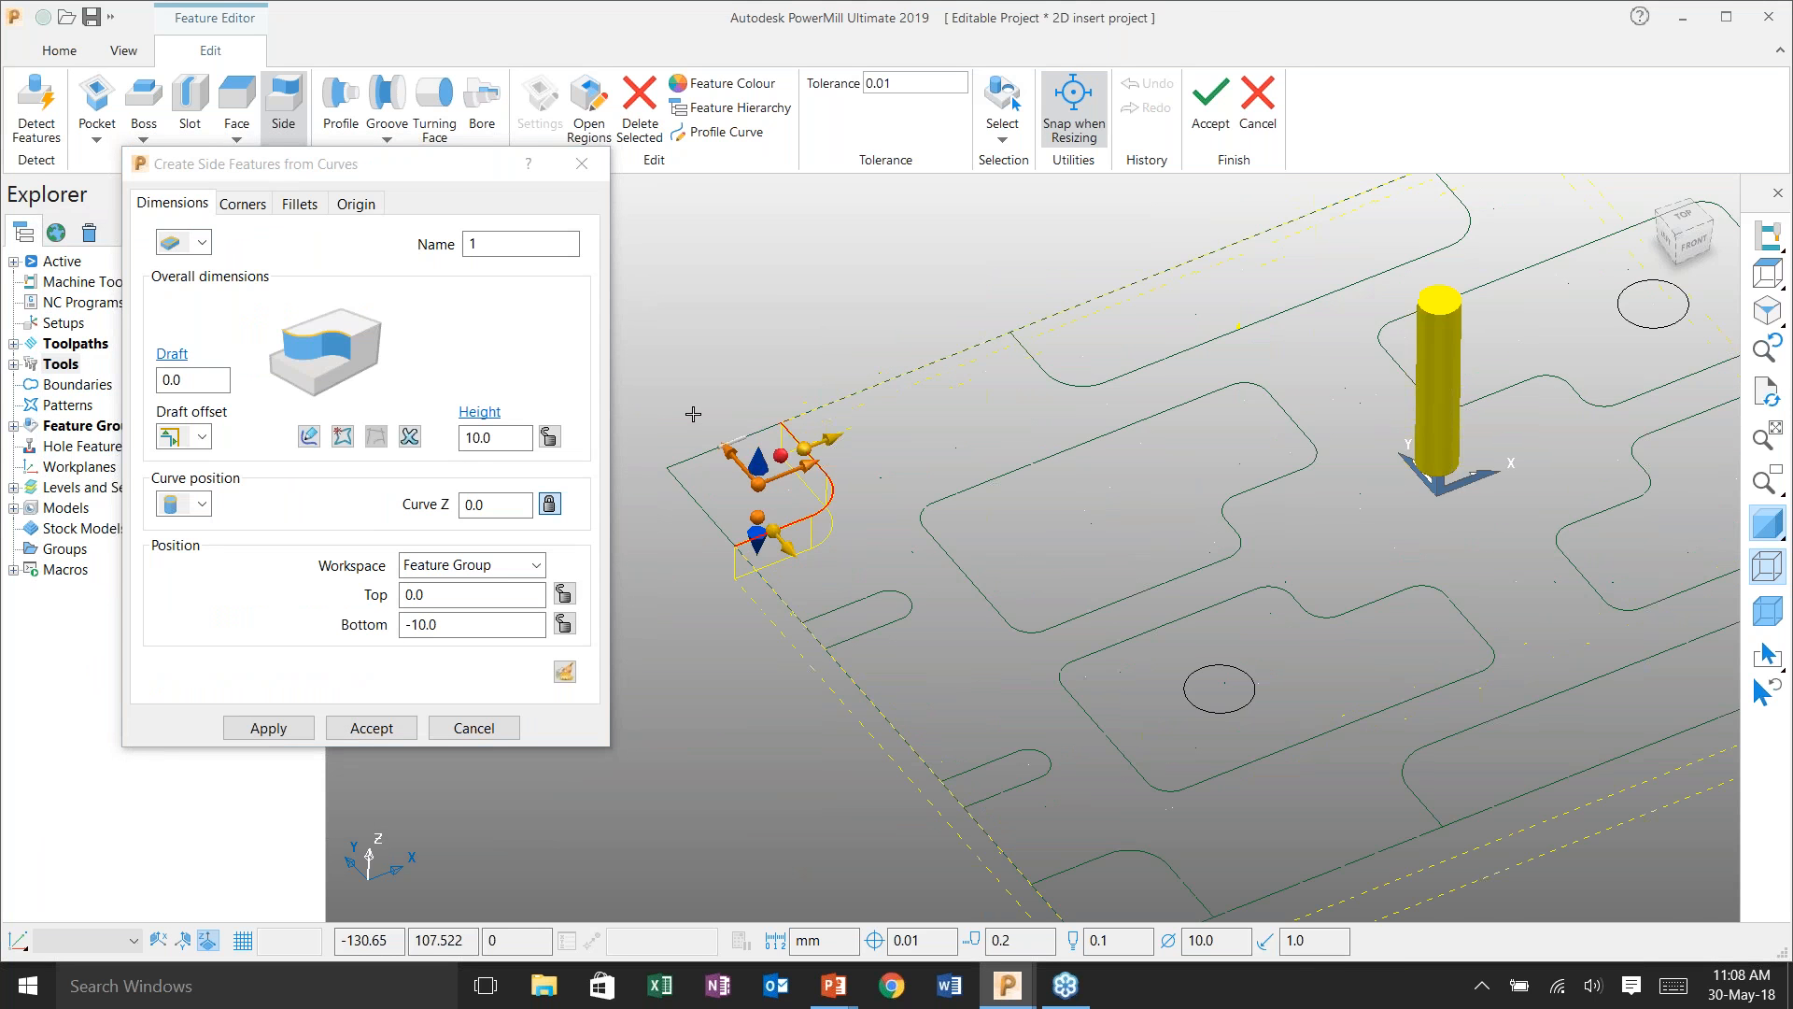
{"action": "middle_click_drag", "start_coordinate": [1017, 516], "coordinate": [1033, 481], "text": "shift"}
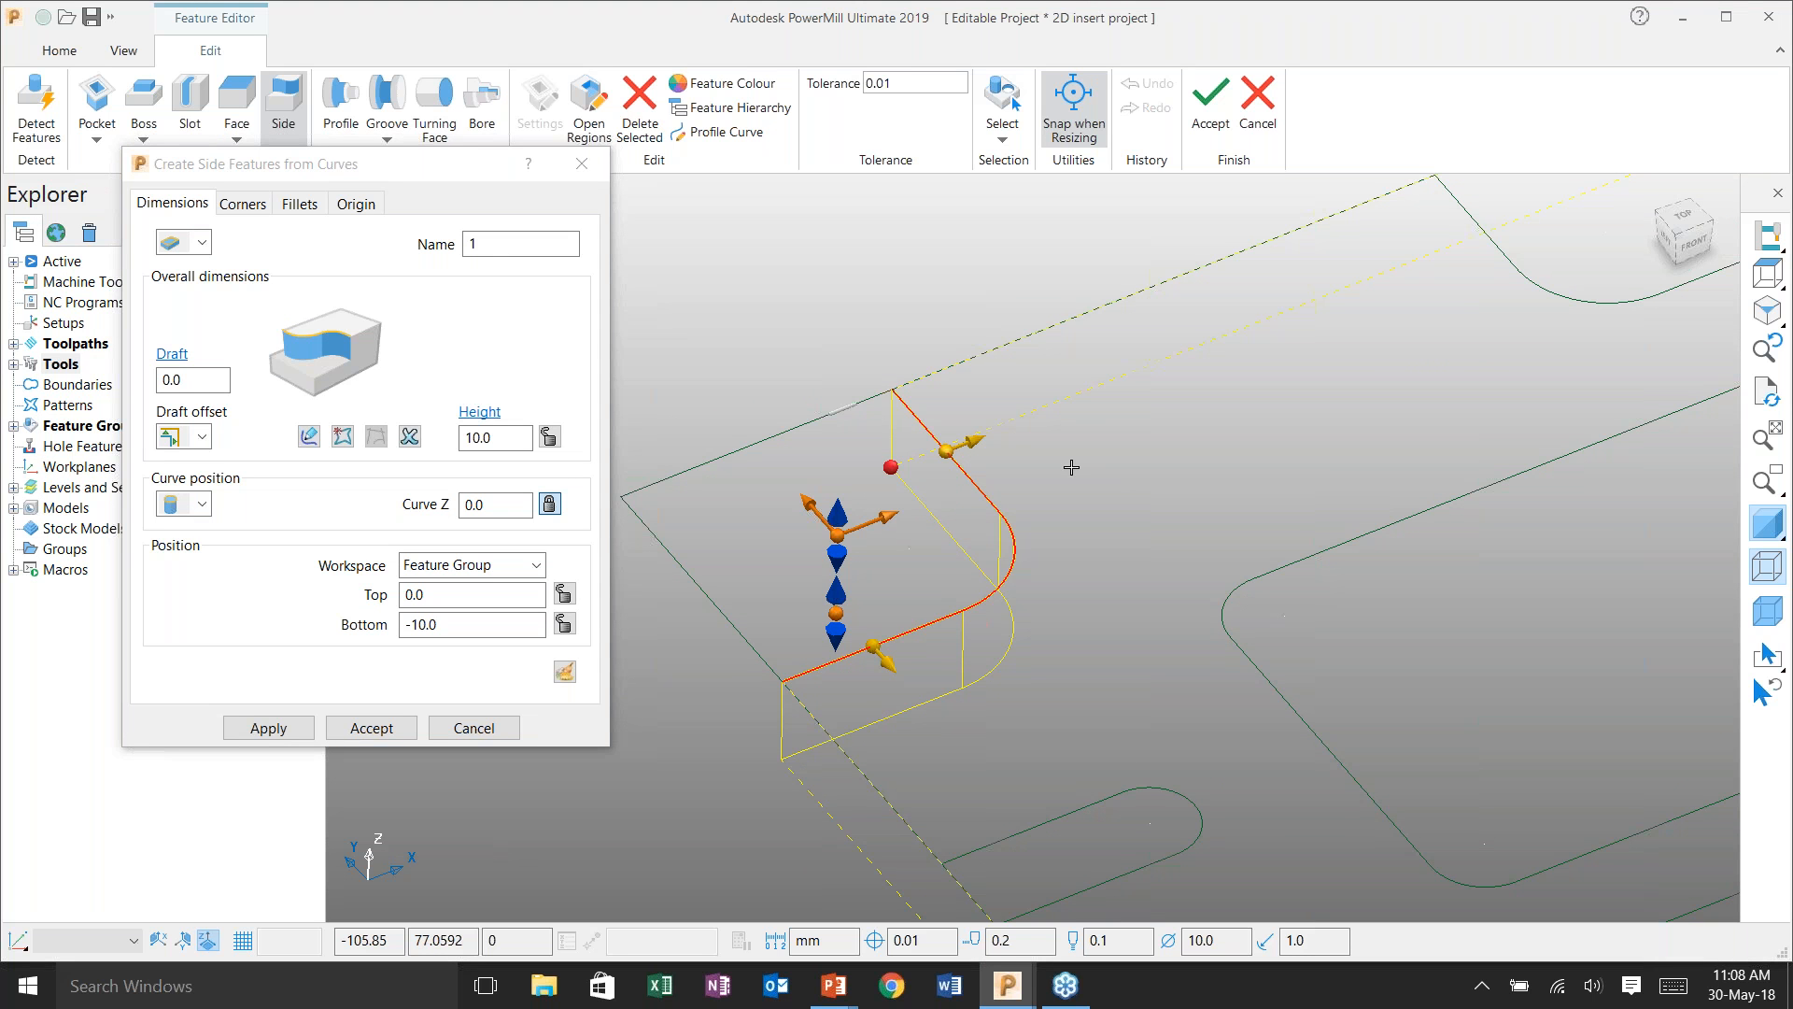
{"action": "left_click", "coordinate": [978, 449]}
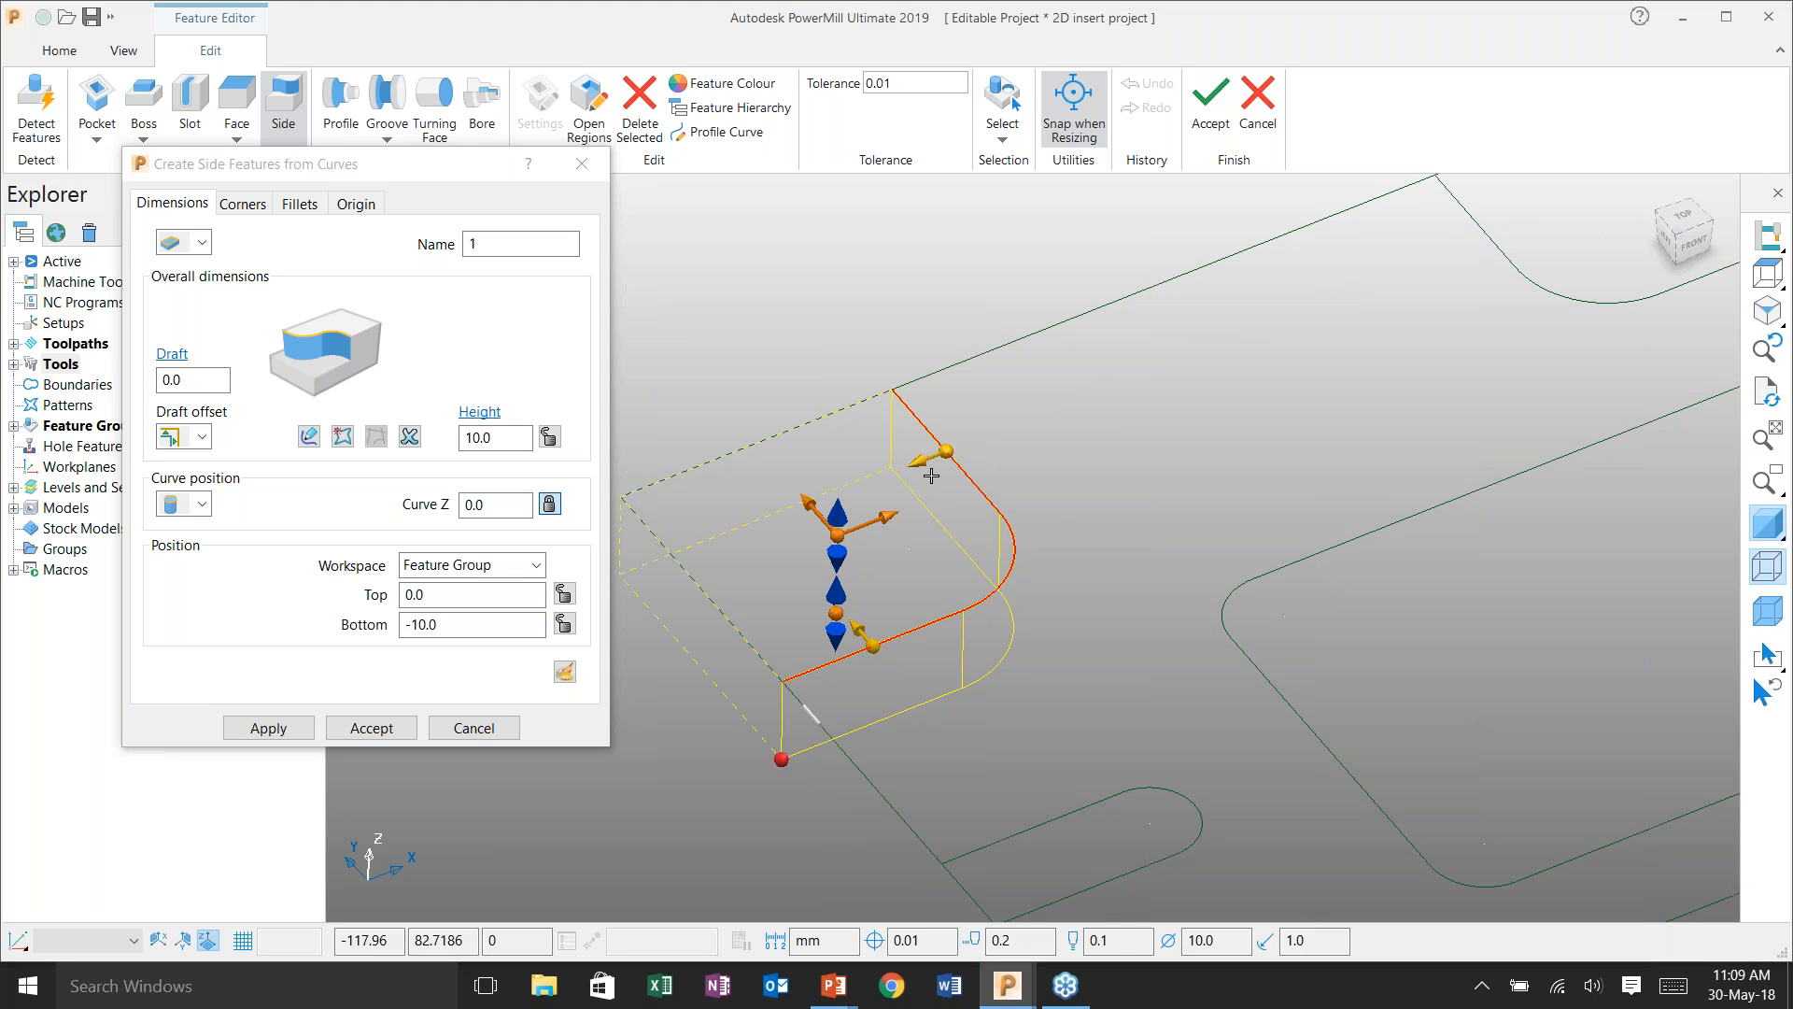
- Add top and bottom fillets of radius 5 to the side feature and apply it
{"action": "left_click", "coordinate": [292, 207]}
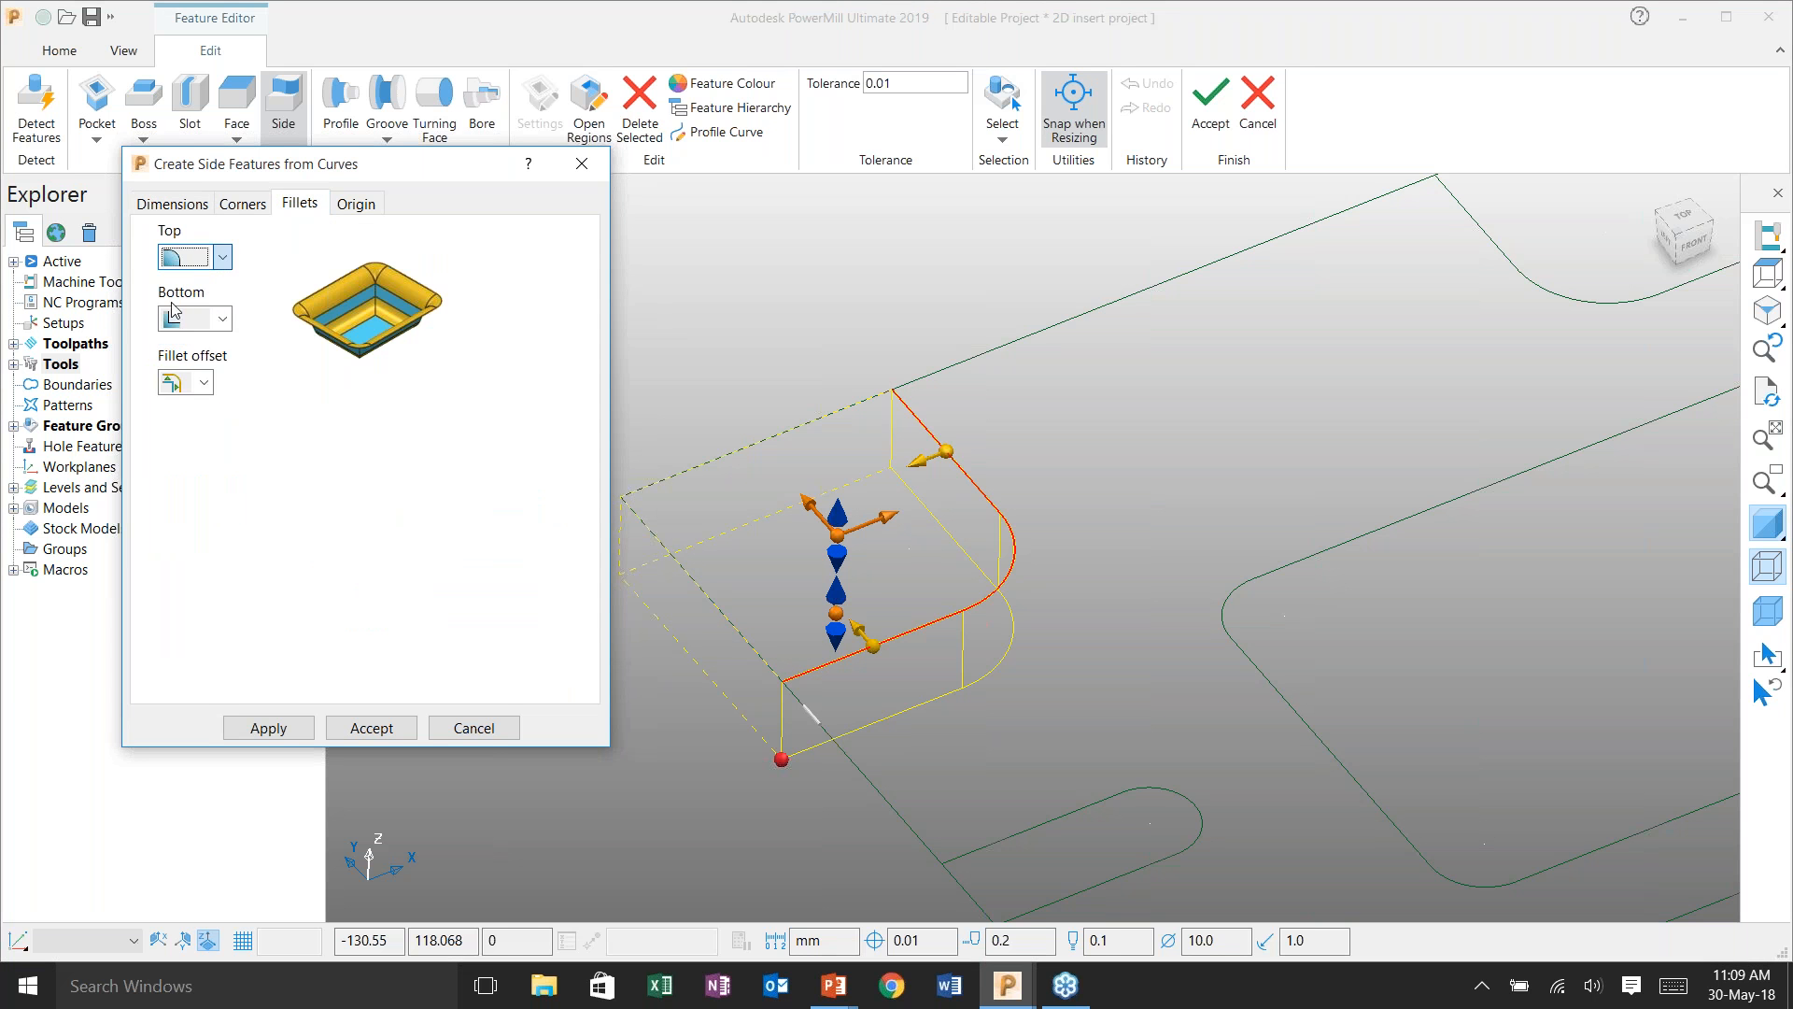
{"action": "left_click", "coordinate": [222, 319]}
{"action": "left_click", "coordinate": [175, 373]}
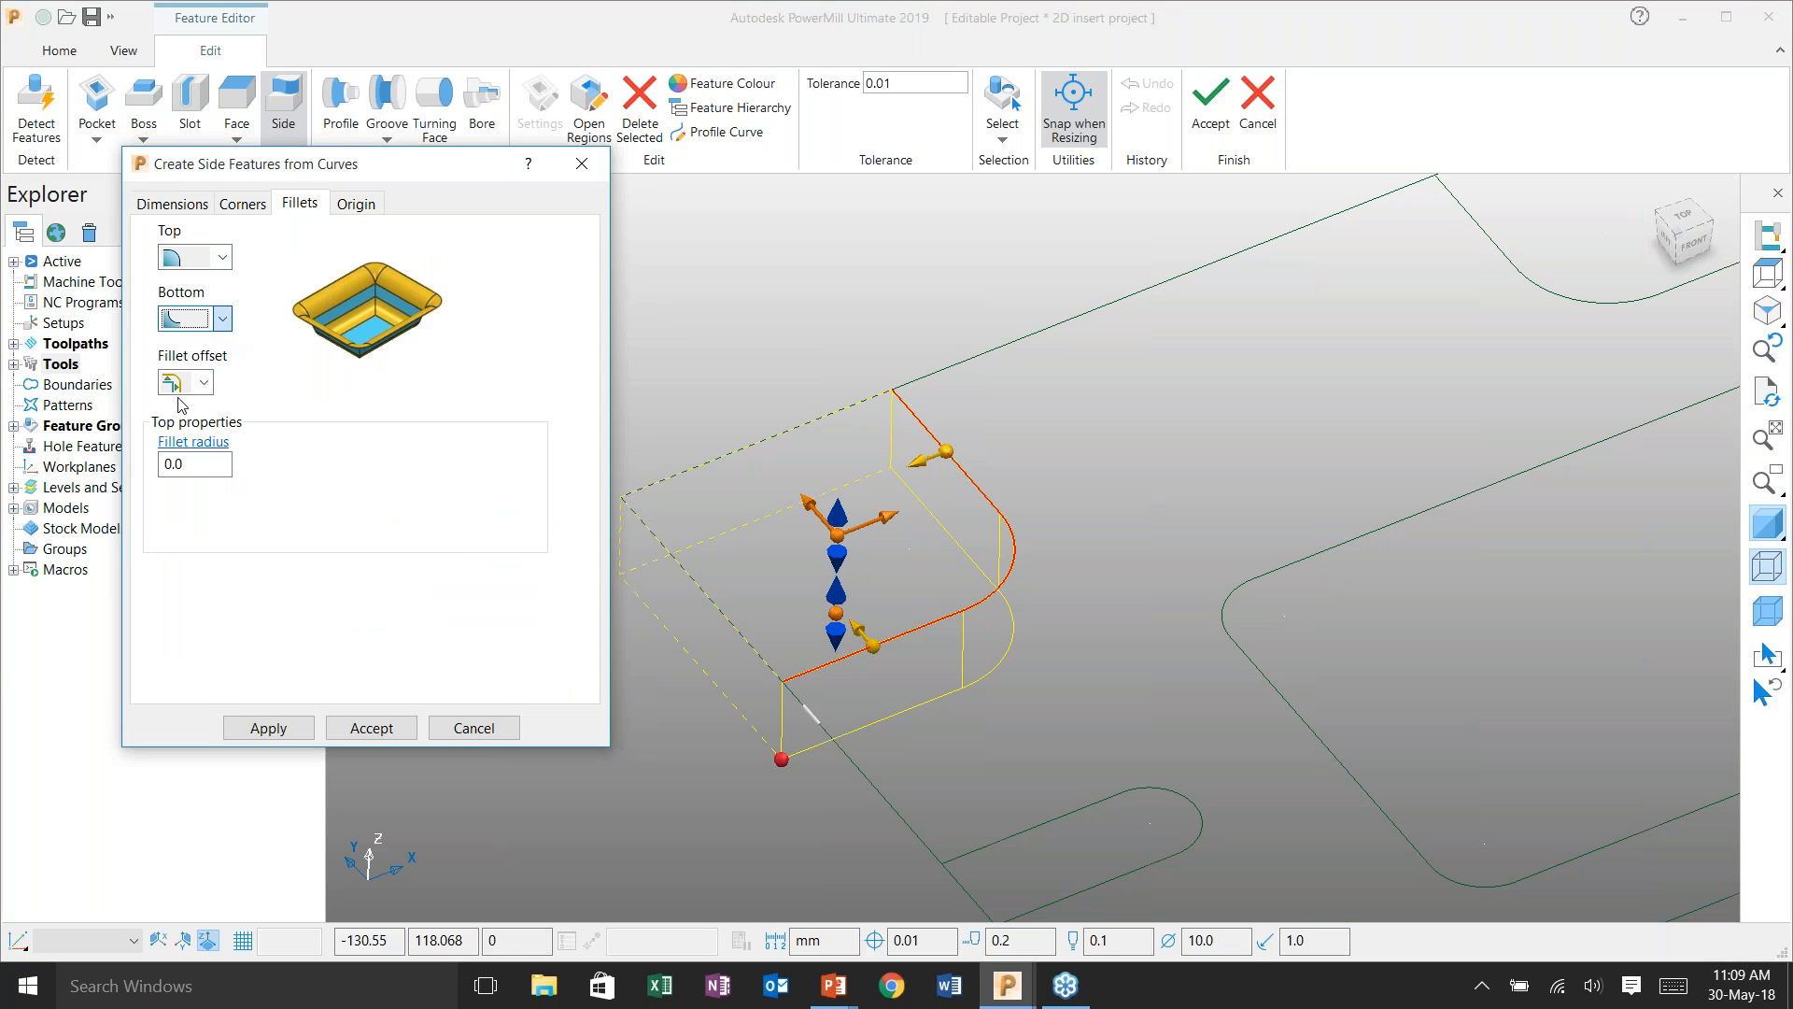
{"action": "double_click", "coordinate": [178, 465]}
{"action": "type", "text": "5"}
{"action": "double_click", "coordinate": [191, 618]}
{"action": "type", "text": "5"}
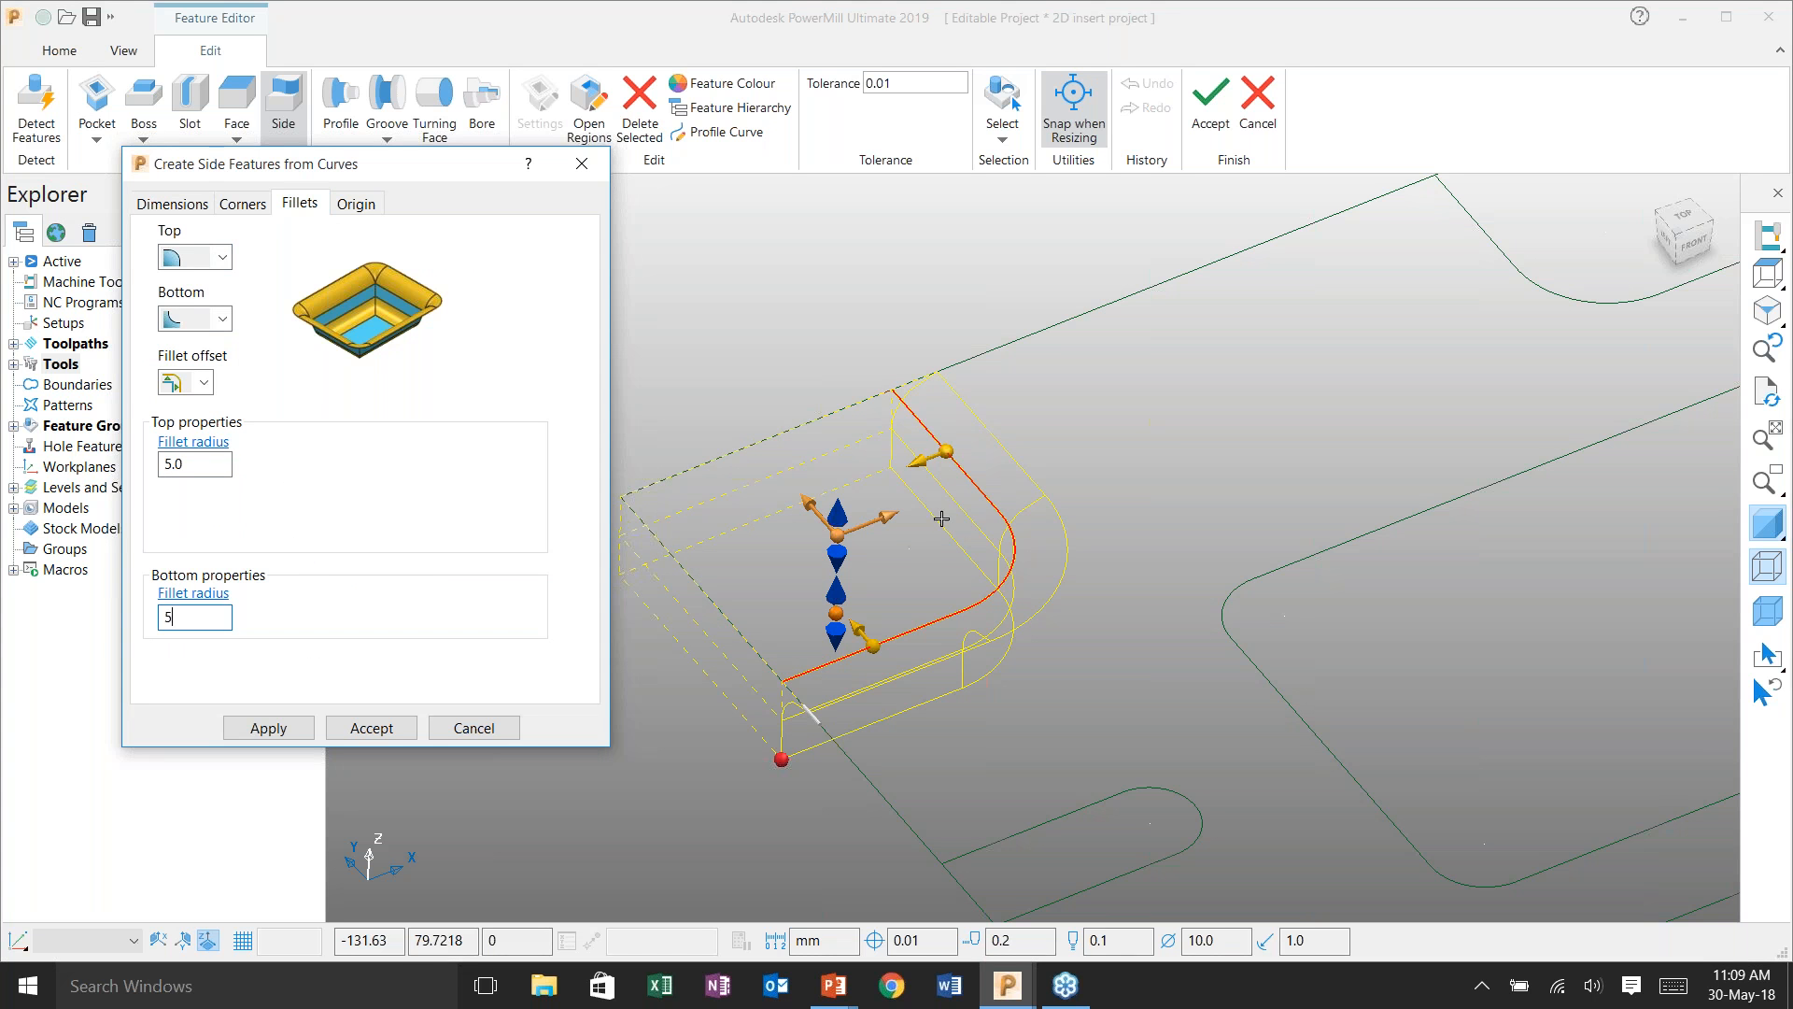
{"action": "left_click", "coordinate": [268, 727]}
- Create another filleted side feature from the guide curve at the plate's positive X, positive Y corner
{"action": "scroll", "coordinate": [812, 515], "scroll_direction": "down", "scroll_amount": 5}
{"action": "scroll", "coordinate": [1183, 502], "scroll_direction": "up", "scroll_amount": 8}
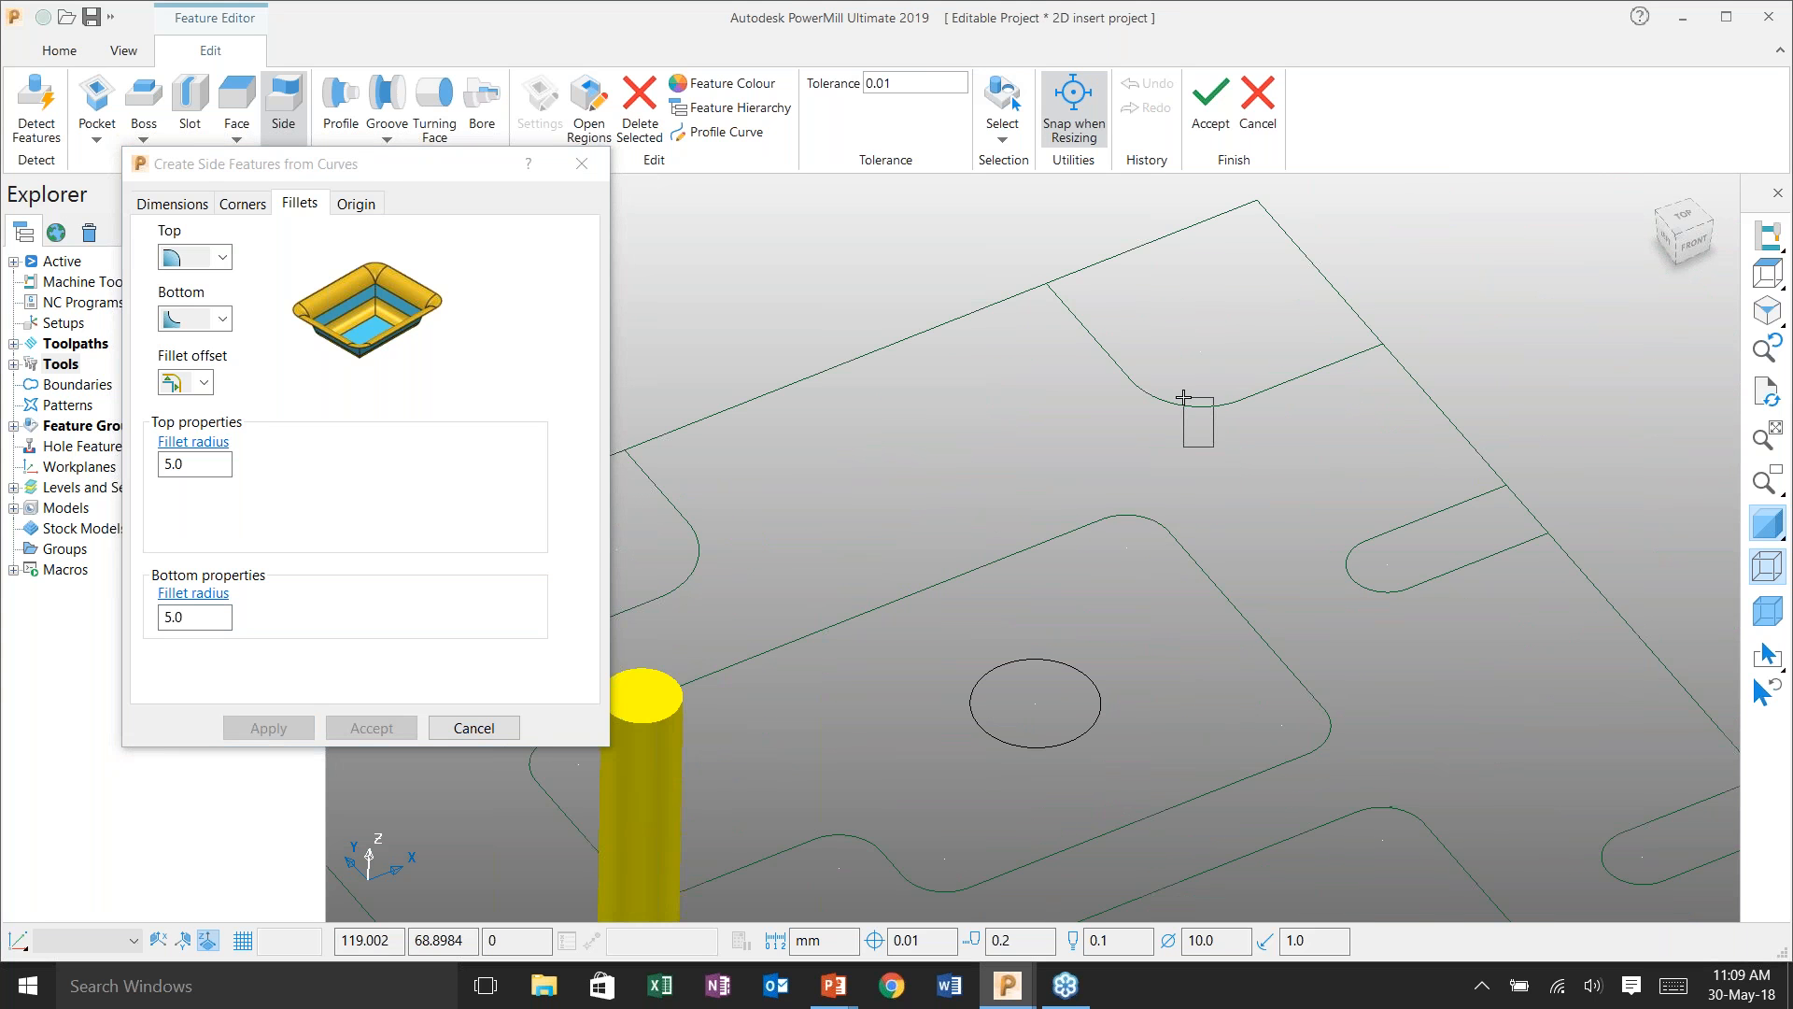
{"action": "left_click", "coordinate": [1184, 397]}
{"action": "scroll", "coordinate": [995, 409], "scroll_direction": "down", "scroll_amount": 3}
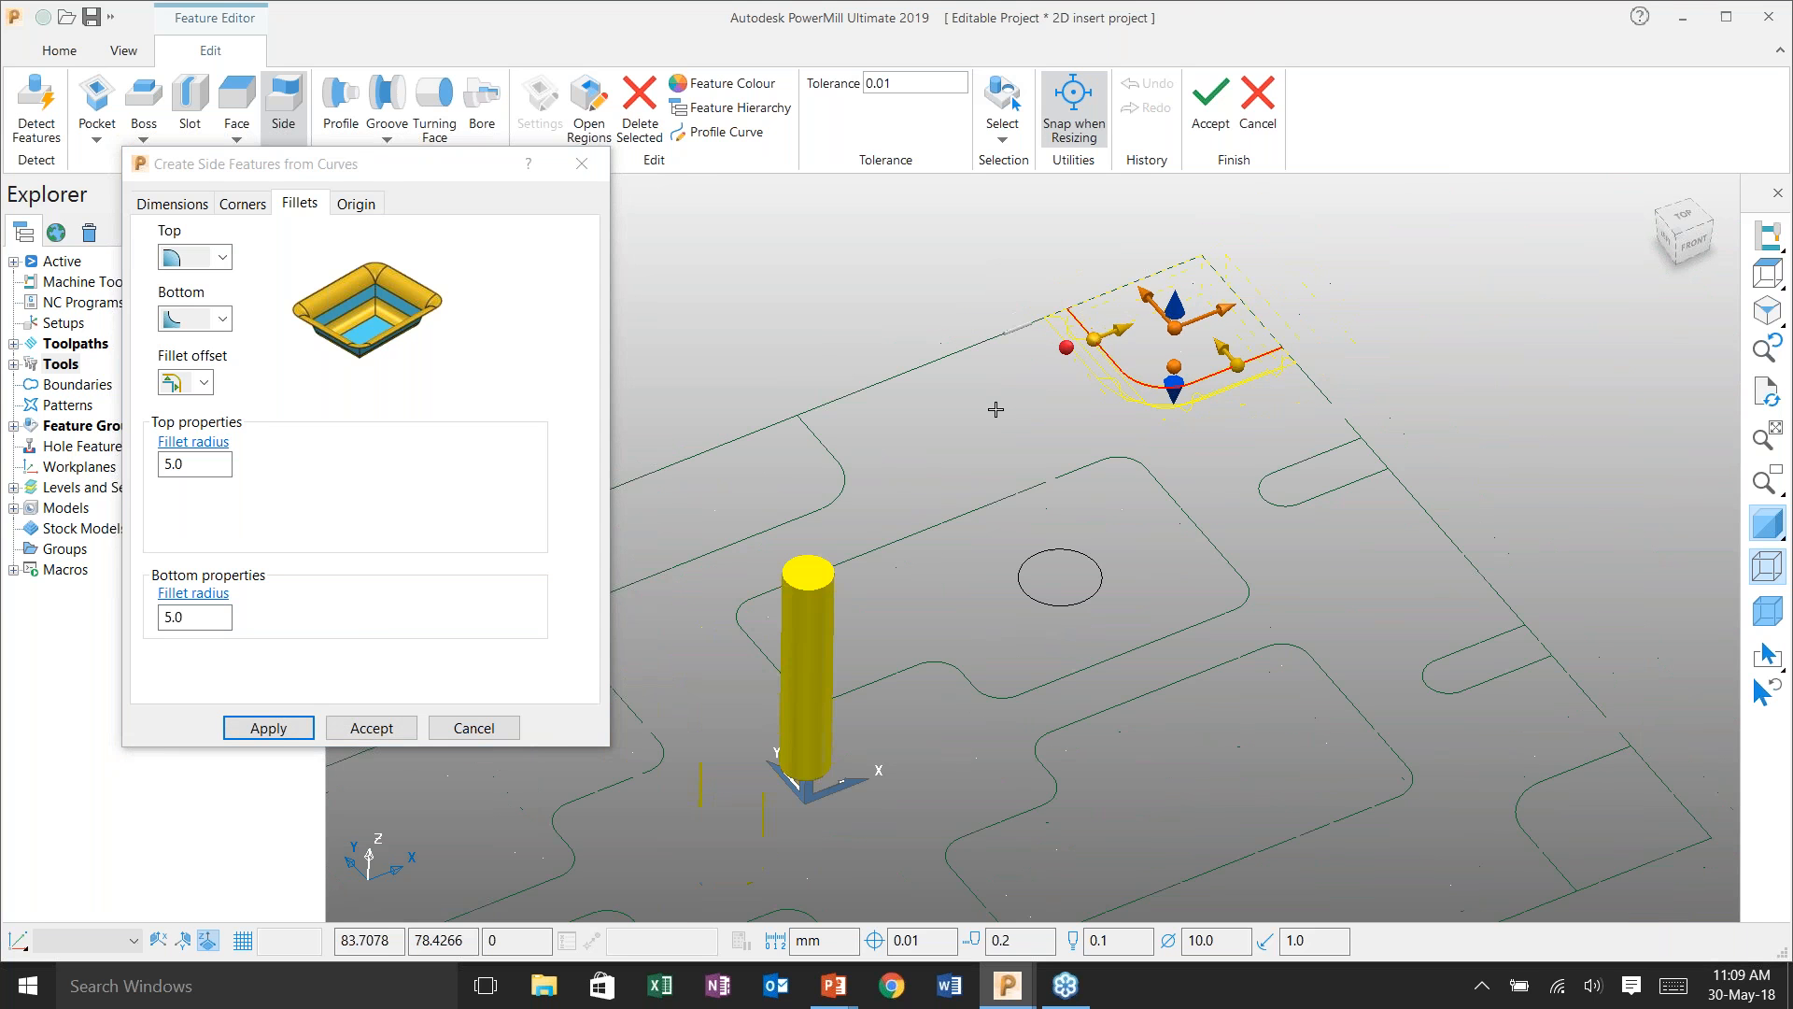
{"action": "scroll", "coordinate": [996, 409], "scroll_direction": "up", "scroll_amount": 3}
{"action": "left_click", "coordinate": [266, 727]}
- Create a side feature from the positive X, negative Y corner curve, reversing its machining side towards the corner
{"action": "scroll", "coordinate": [996, 399], "scroll_direction": "down", "scroll_amount": 6}
{"action": "scroll", "coordinate": [1133, 496], "scroll_direction": "up", "scroll_amount": 8}
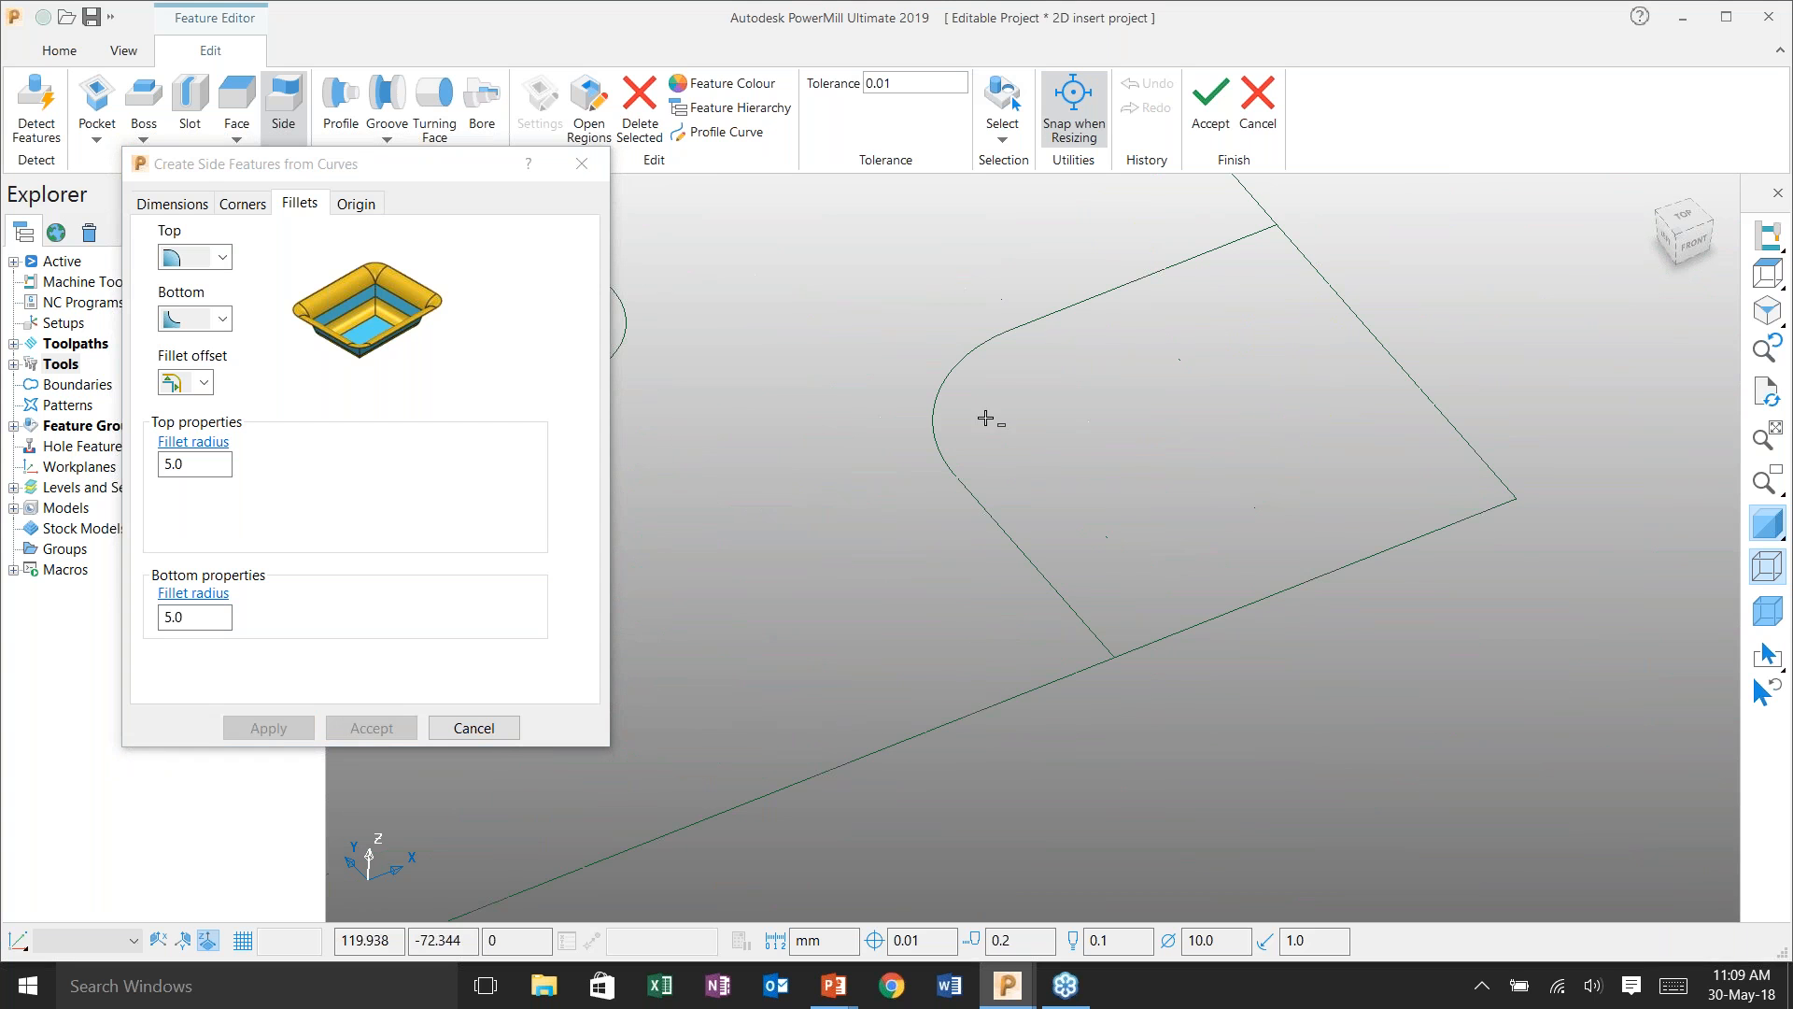
{"action": "left_click", "coordinate": [937, 411]}
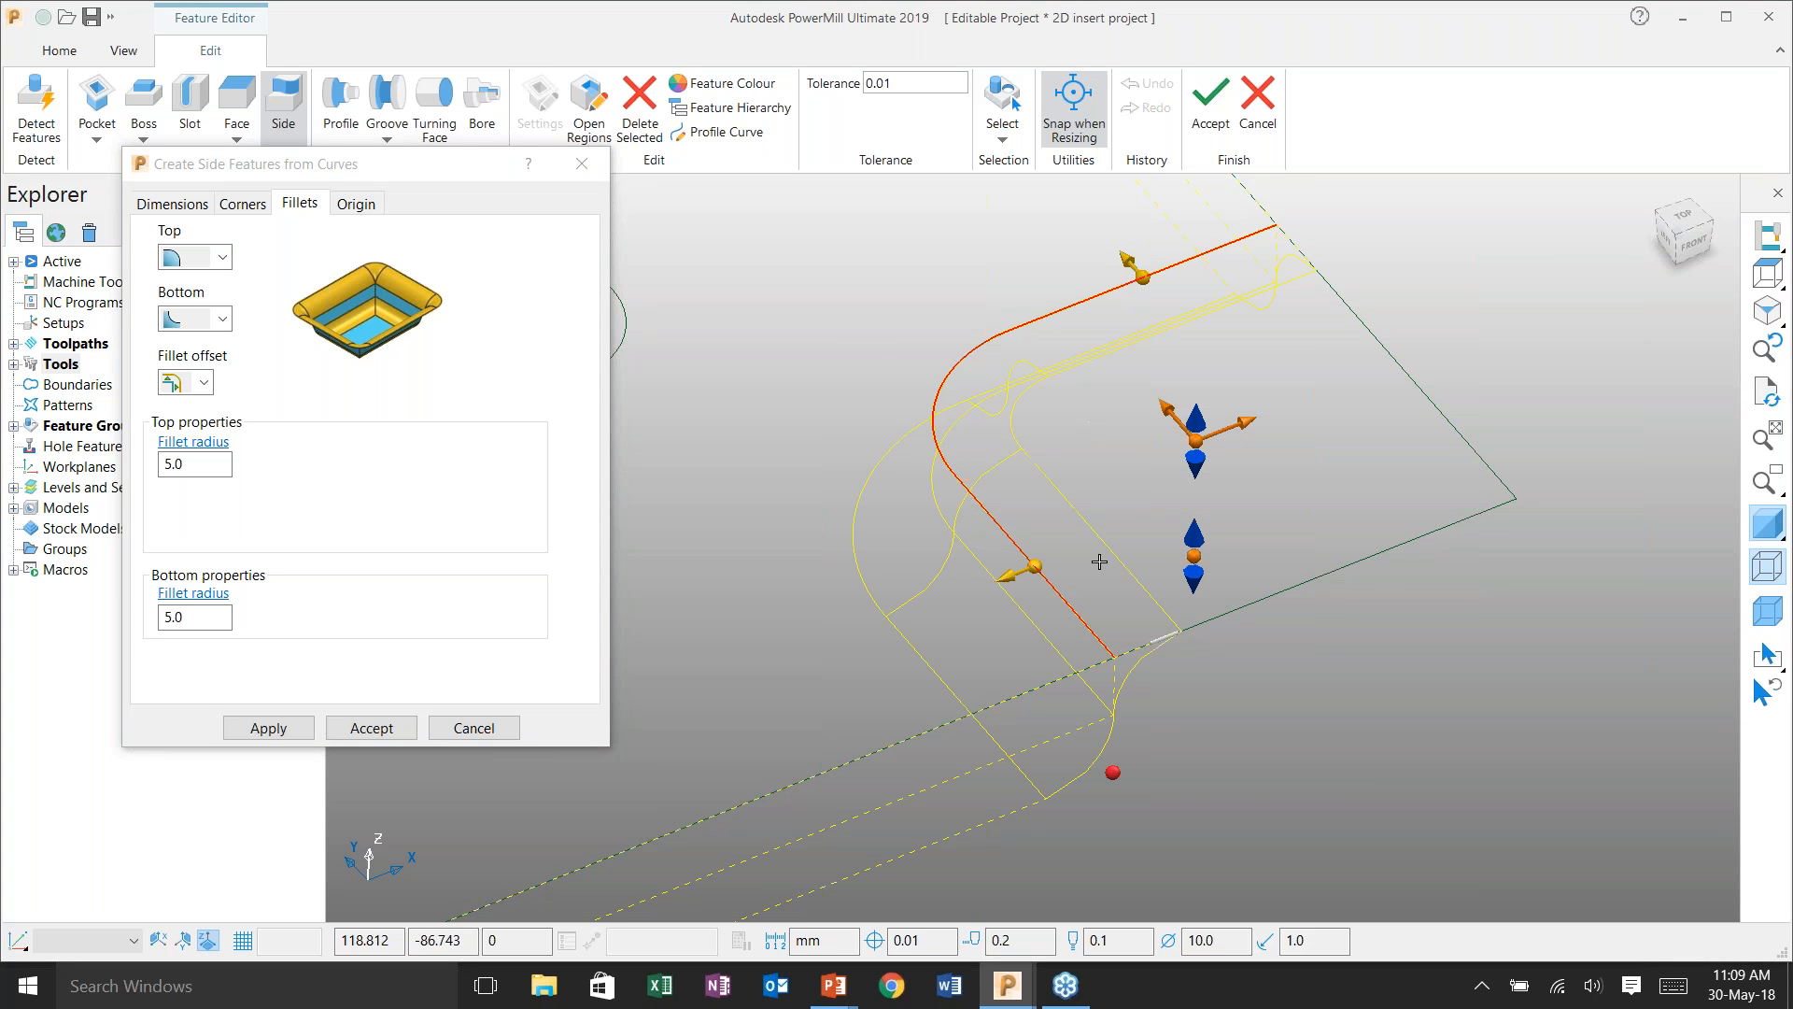
{"action": "left_click", "coordinate": [1125, 257]}
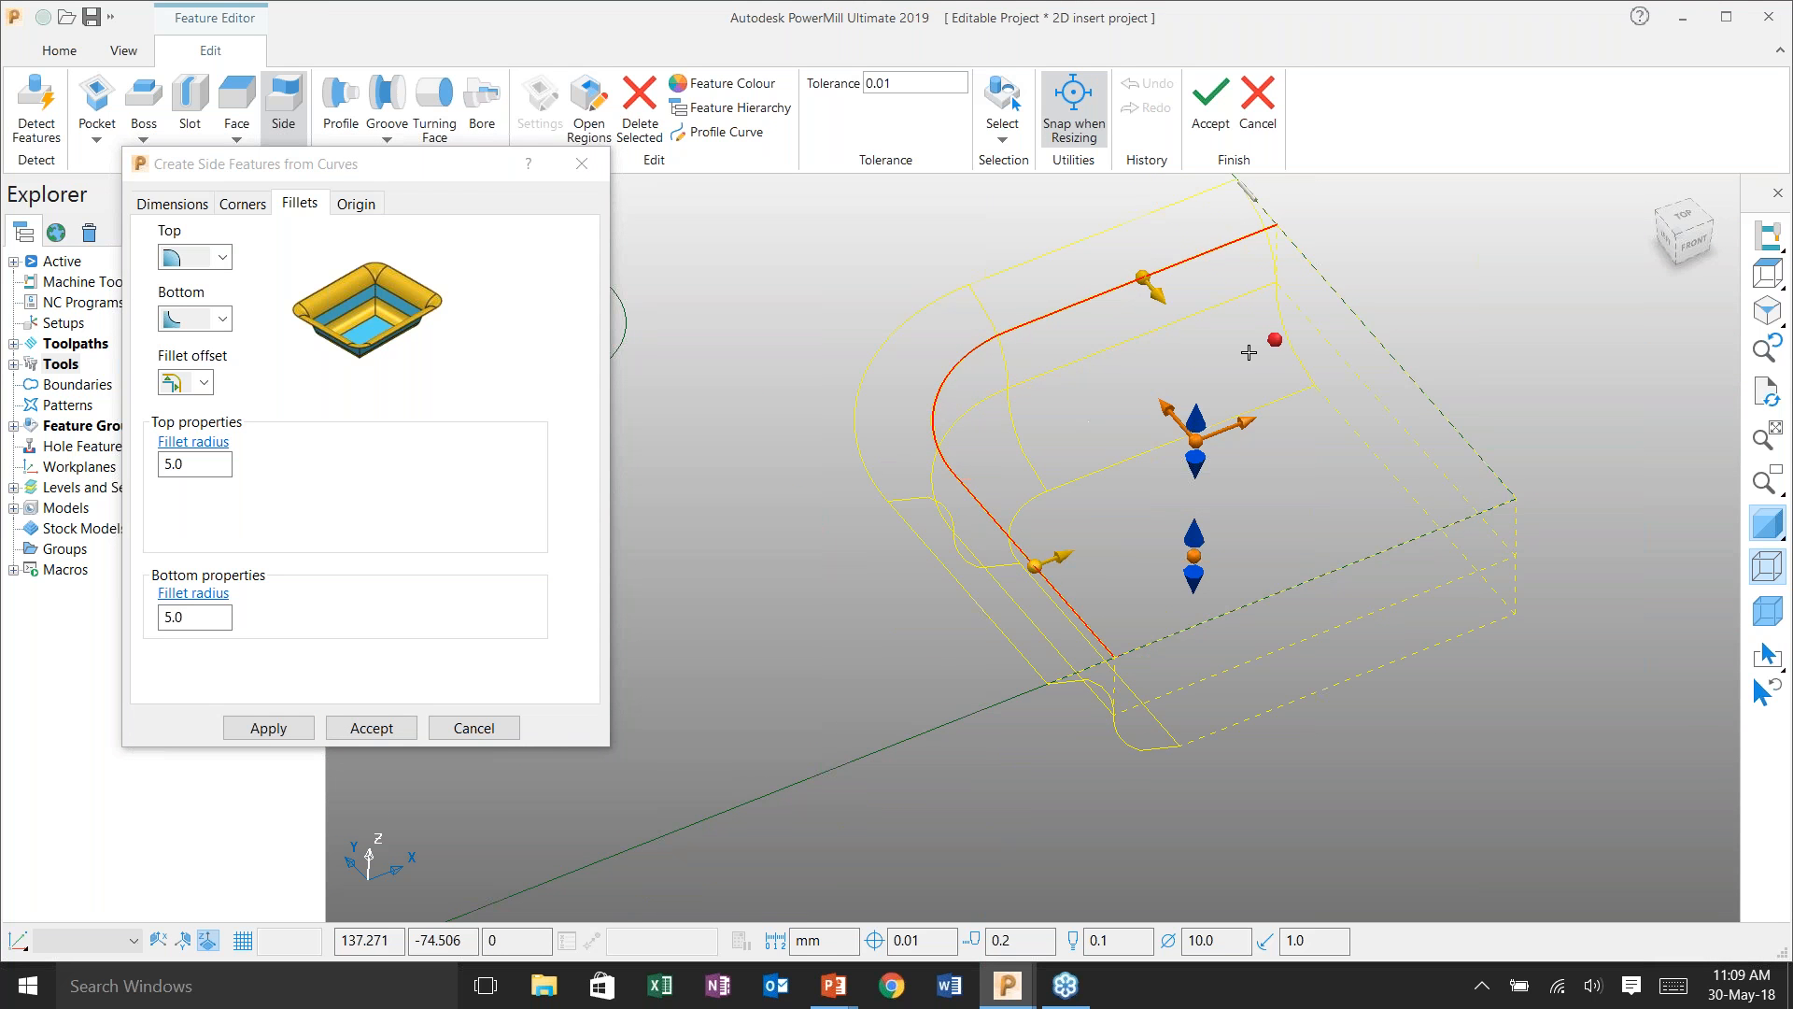
{"action": "left_click", "coordinate": [271, 727]}
- Create the side feature from the guide curve at the plate's negative X, negative Y corner
{"action": "scroll", "coordinate": [1149, 523], "scroll_direction": "down", "scroll_amount": 5}
{"action": "middle_click_drag", "start_coordinate": [831, 612], "coordinate": [1023, 559], "text": "shift"}
{"action": "scroll", "coordinate": [790, 663], "scroll_direction": "up", "scroll_amount": 2}
{"action": "left_click", "coordinate": [820, 649]}
{"action": "scroll", "coordinate": [817, 674], "scroll_direction": "up", "scroll_amount": 2}
{"action": "scroll", "coordinate": [817, 675], "scroll_direction": "down", "scroll_amount": 3}
{"action": "left_click", "coordinate": [268, 728]}
- Accept the feature edits and select all four corner side features for the clearance toolpath
{"action": "middle_click_drag", "start_coordinate": [1109, 603], "coordinate": [1093, 636], "text": "shift"}
{"action": "scroll", "coordinate": [1093, 636], "scroll_direction": "down", "scroll_amount": 2}
{"action": "middle_click_drag", "start_coordinate": [859, 448], "coordinate": [740, 544], "text": "shift"}
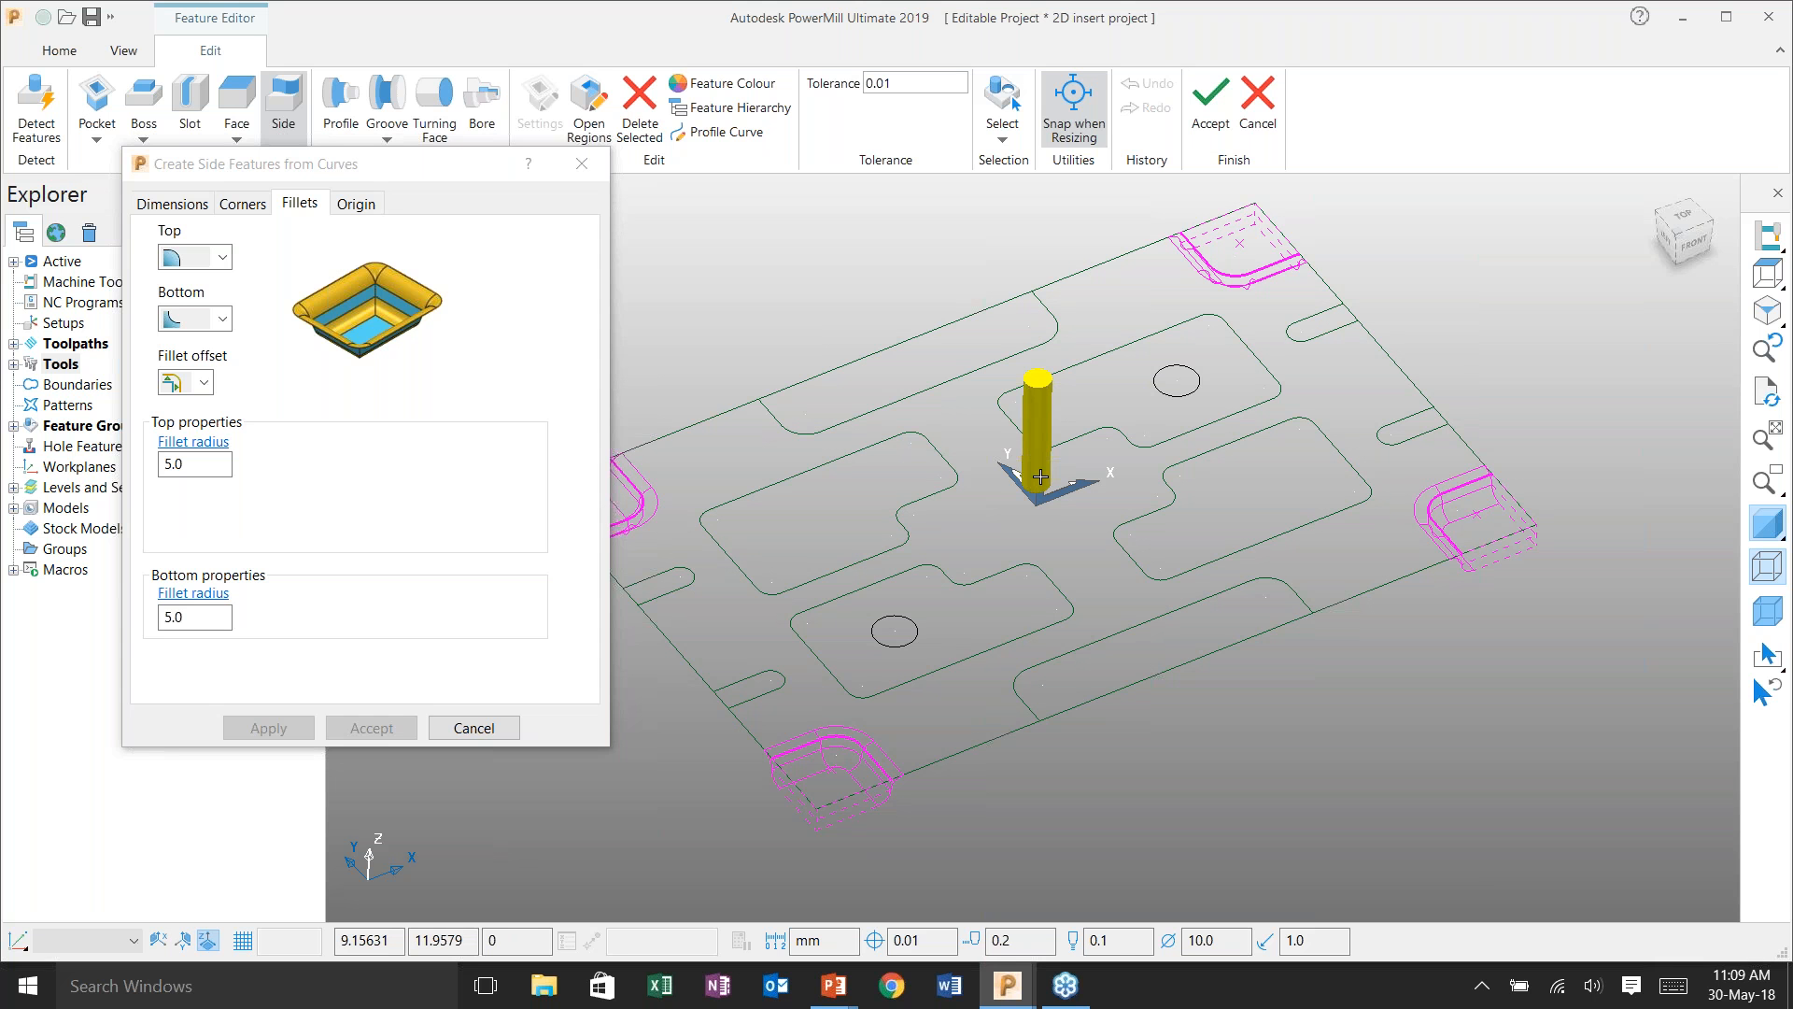
{"action": "left_click", "coordinate": [1210, 104]}
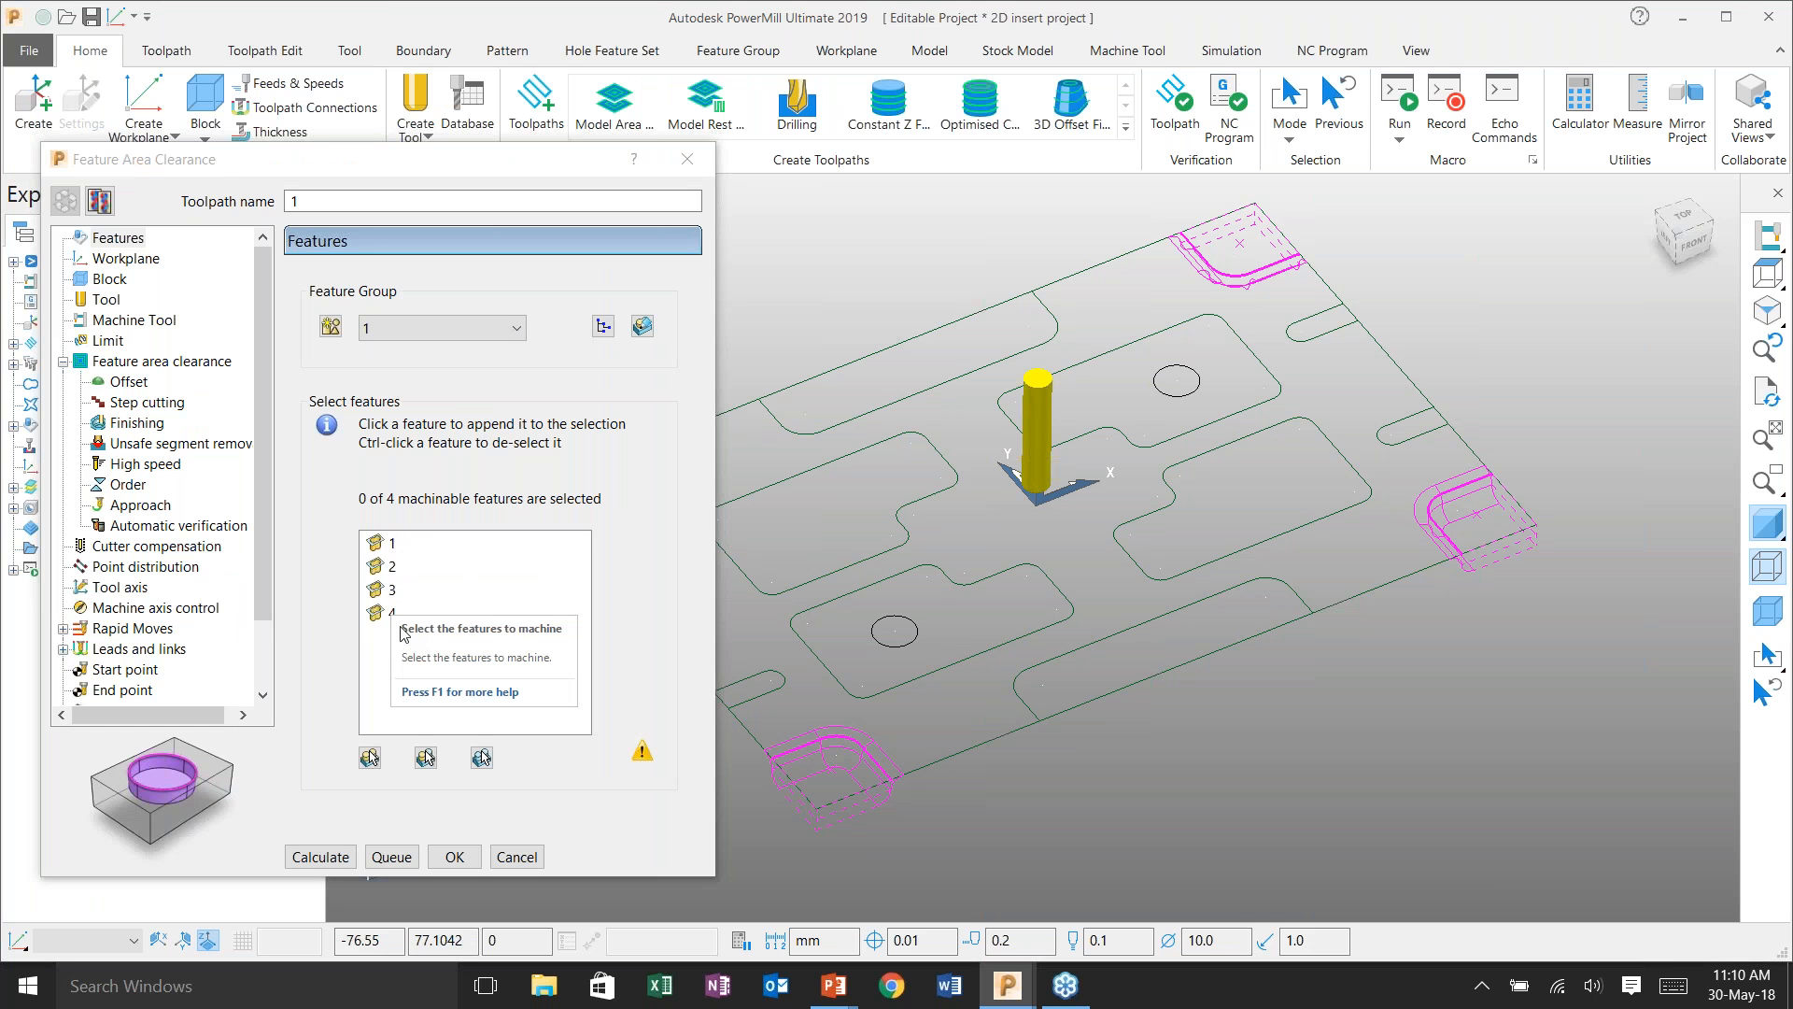
{"action": "left_click", "coordinate": [370, 757]}
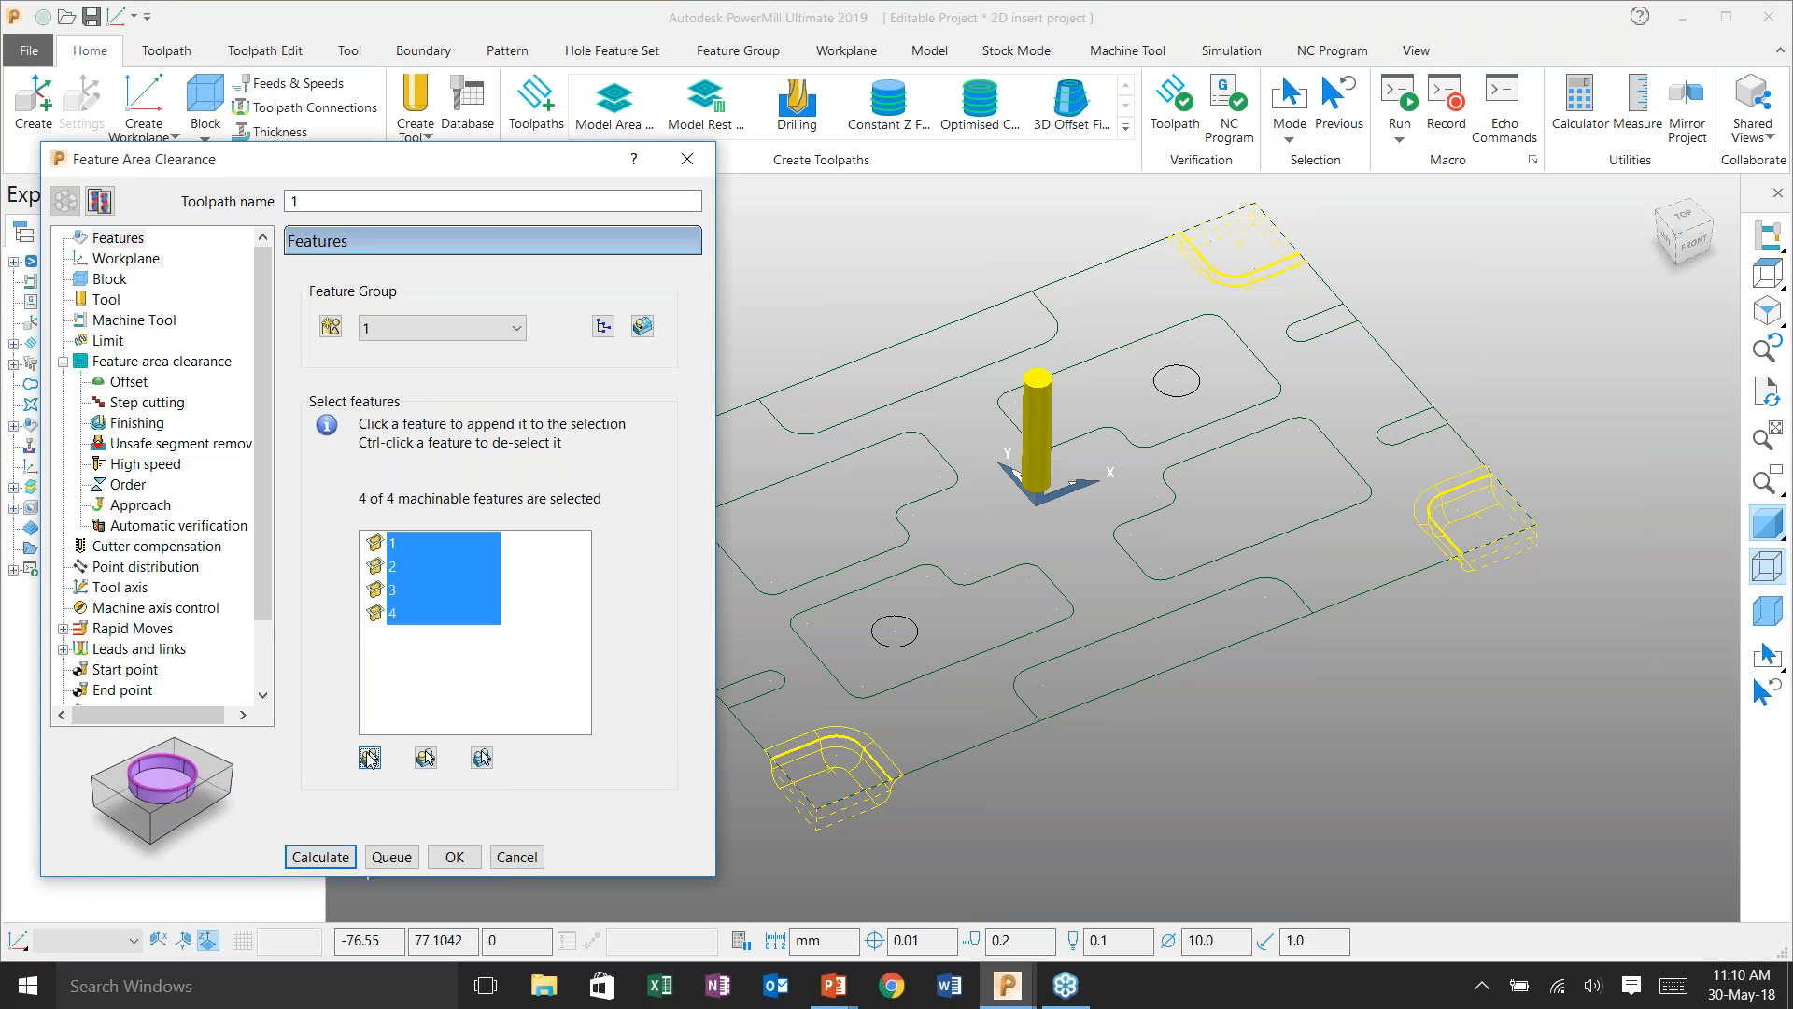
- Review the feature area clearance settings, calculate the toolpath for the four corners and close its dialog
{"action": "left_click", "coordinate": [125, 364]}
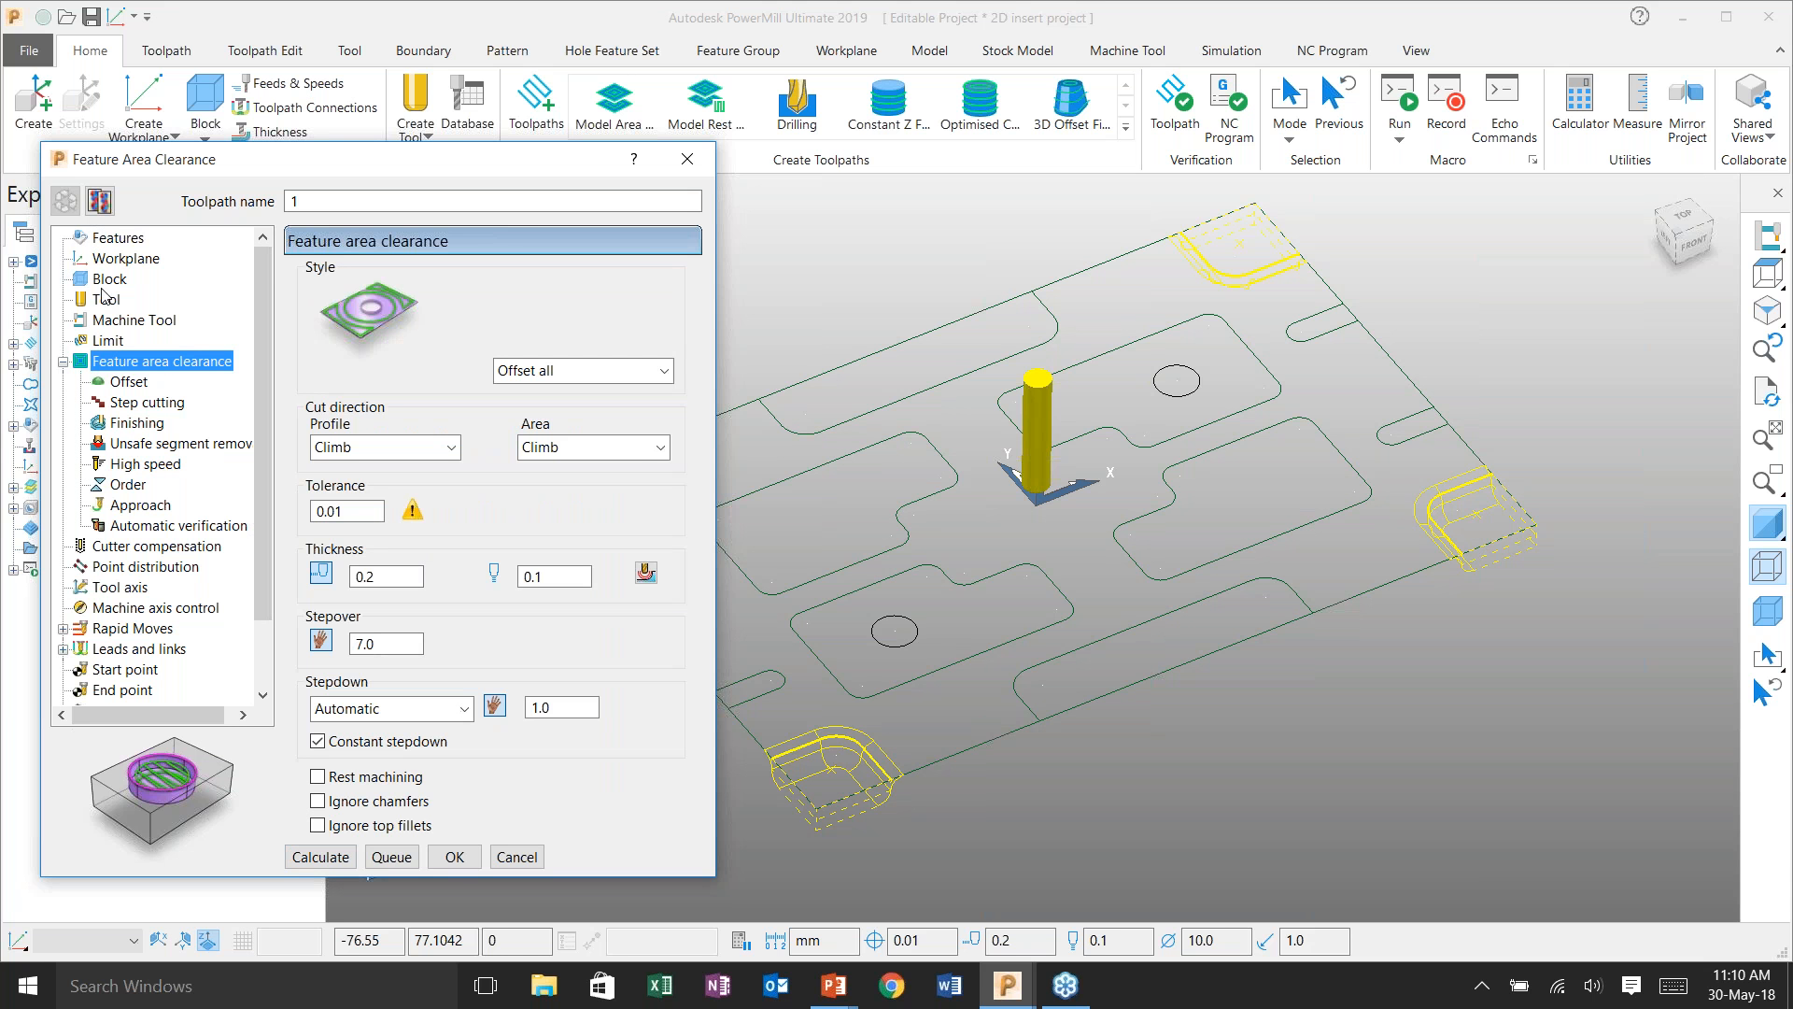
{"action": "scroll", "coordinate": [117, 528], "scroll_direction": "down", "scroll_amount": 1}
{"action": "scroll", "coordinate": [117, 527], "scroll_direction": "down", "scroll_amount": 1}
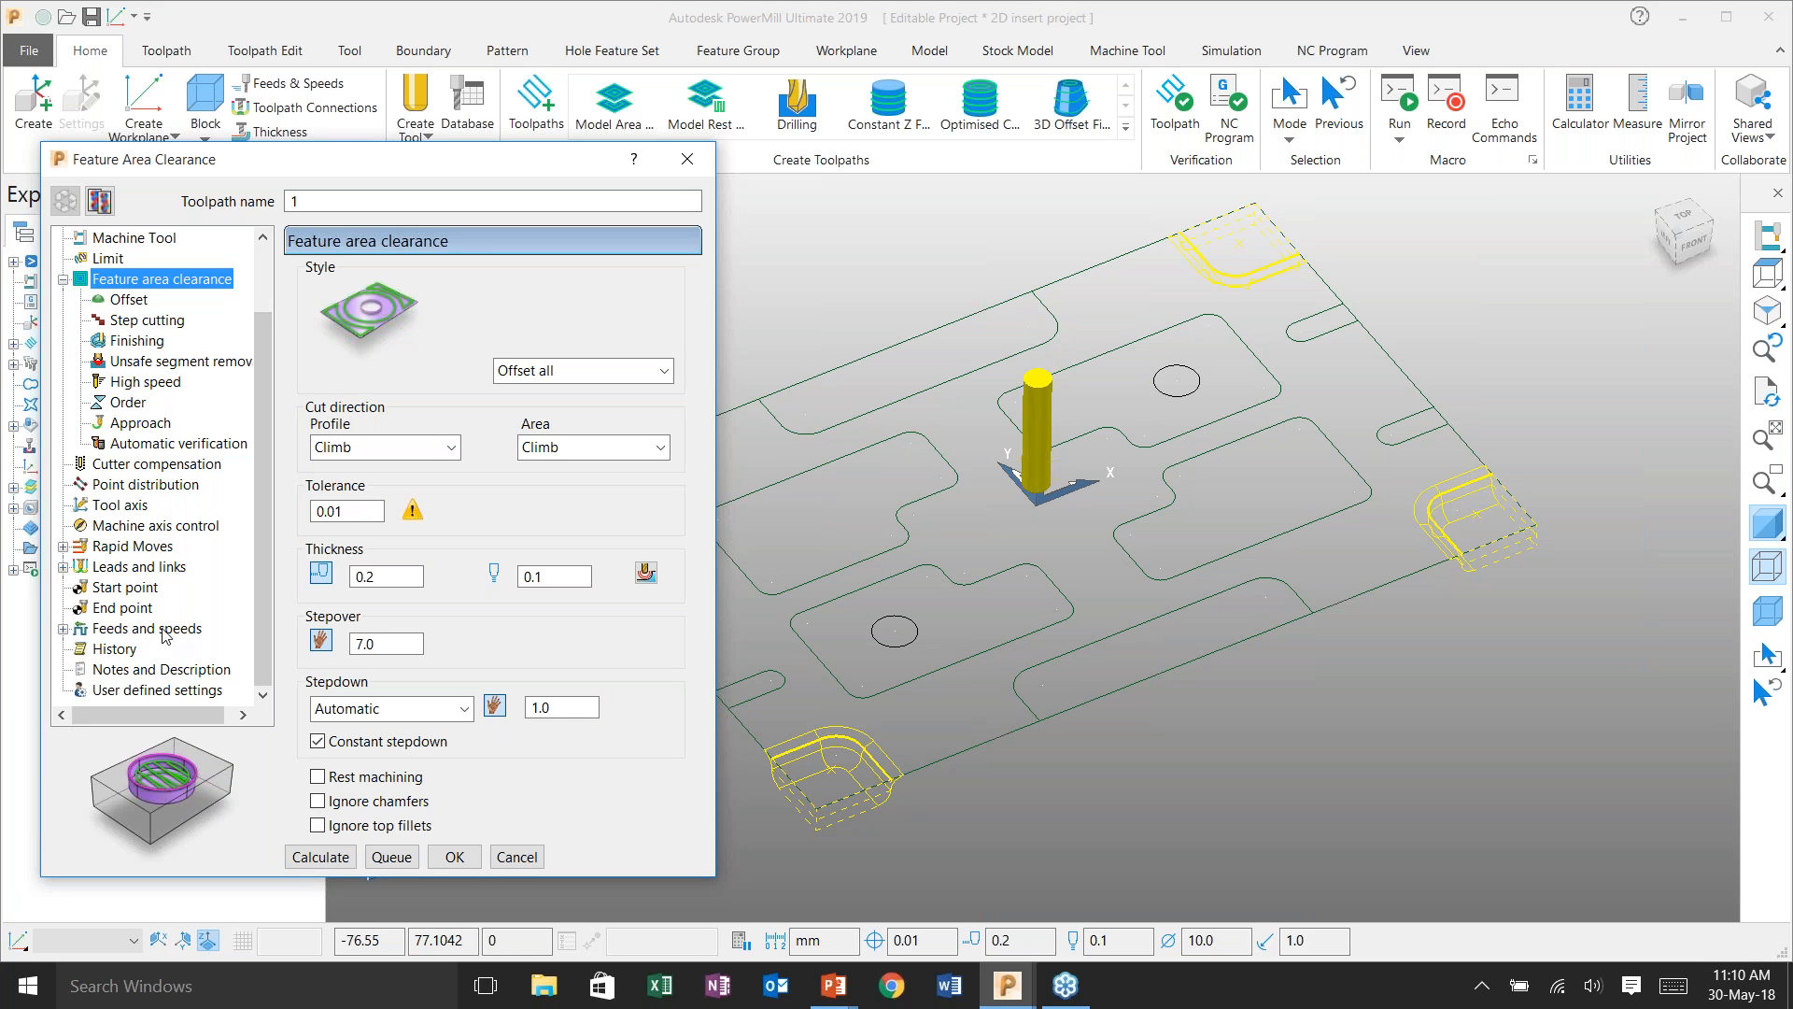
{"action": "scroll", "coordinate": [107, 401], "scroll_direction": "up", "scroll_amount": 2}
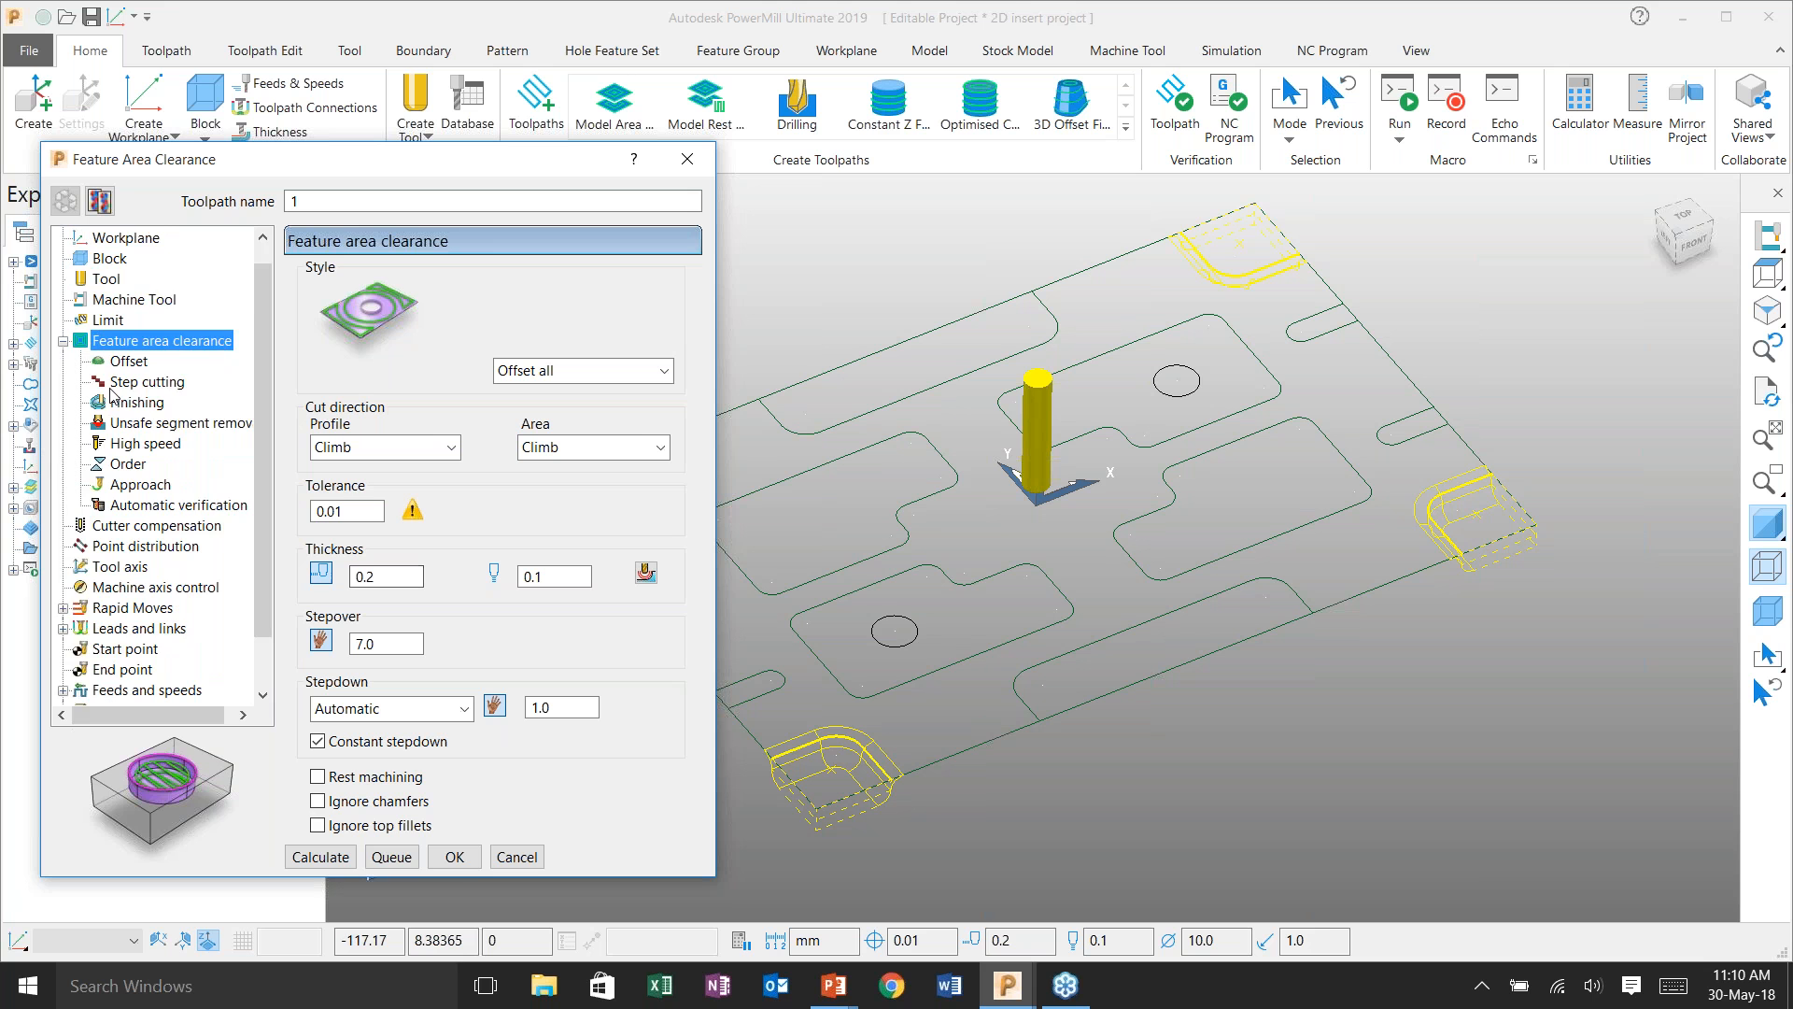
{"action": "left_click", "coordinate": [319, 857]}
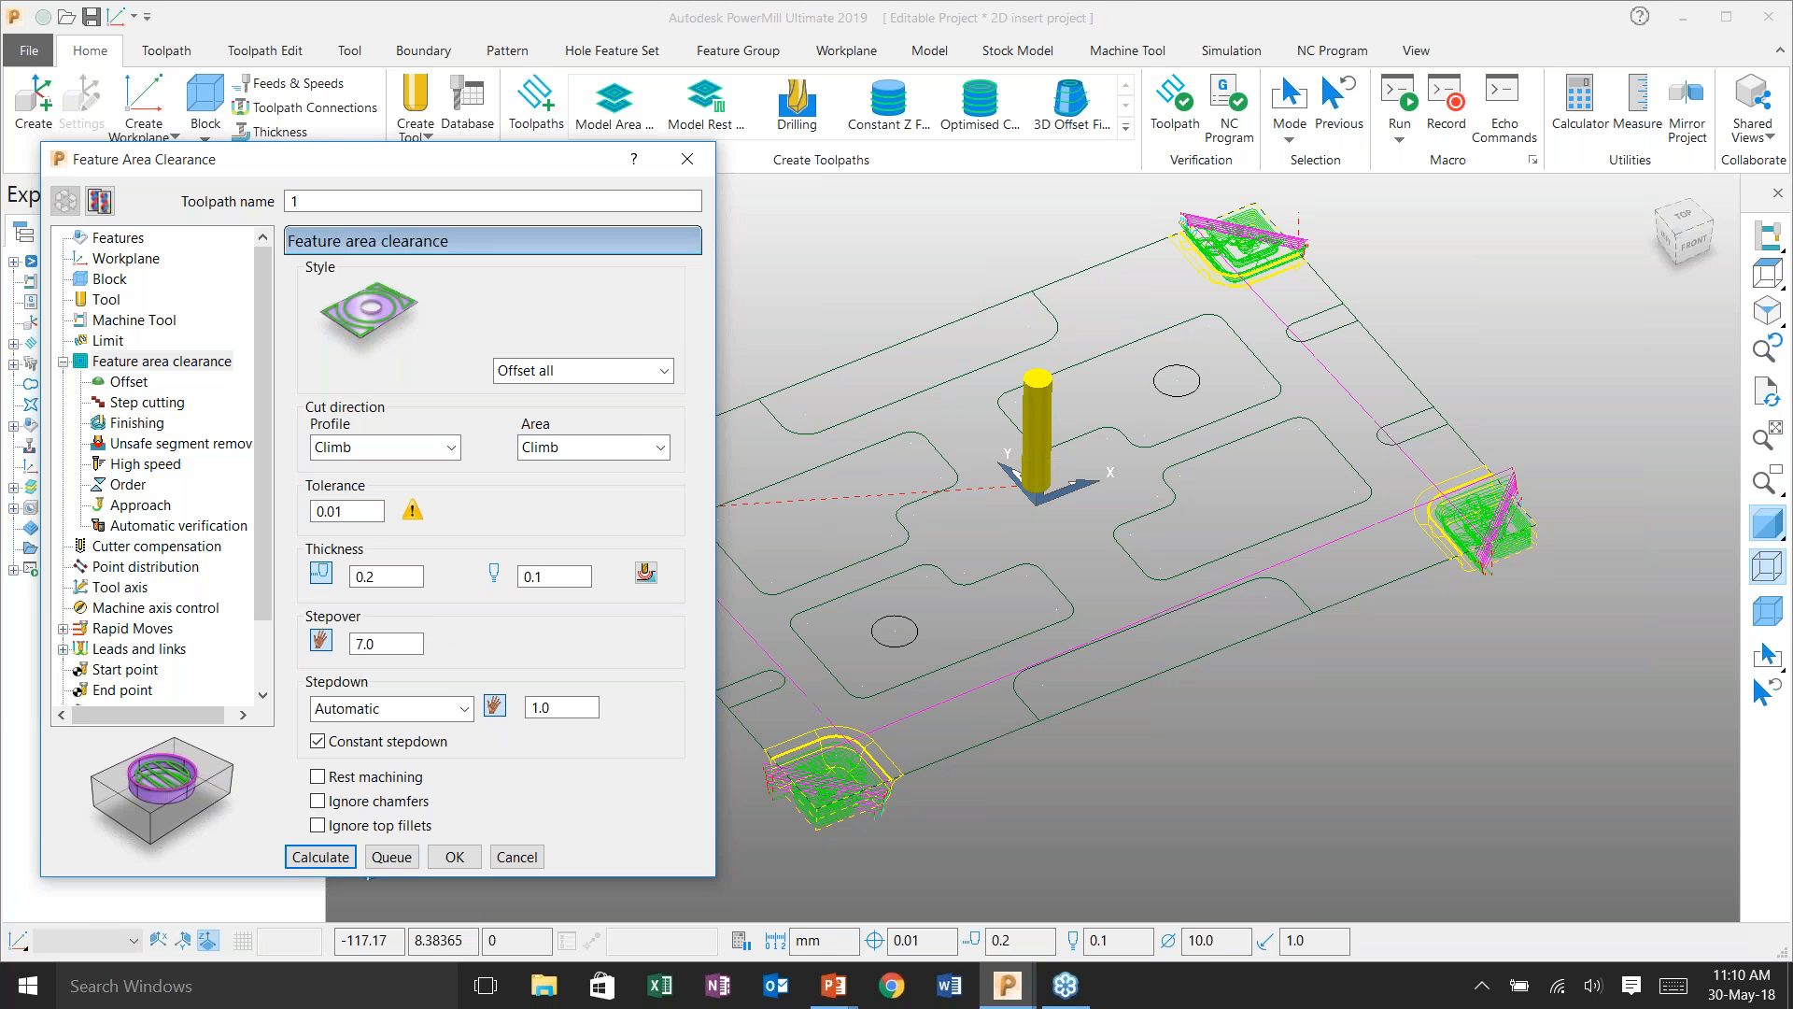
{"action": "left_click", "coordinate": [519, 856]}
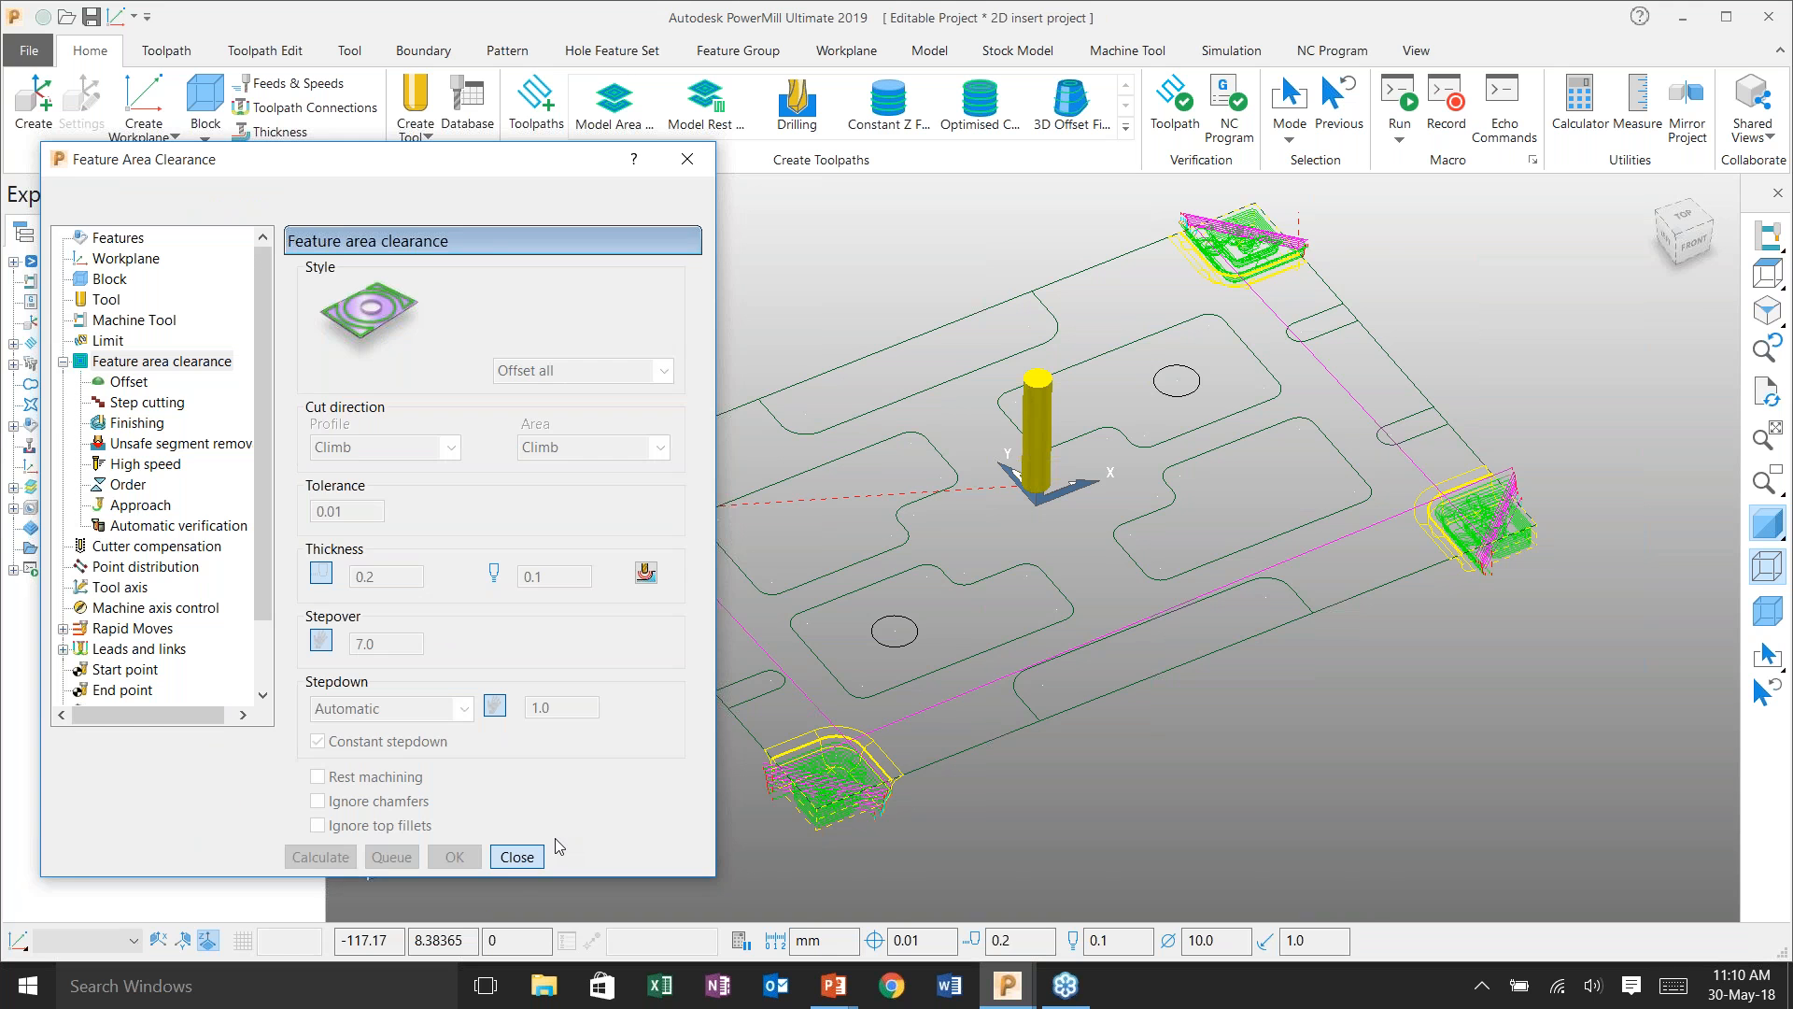
- Inspect the calculated clearance passes, leads and links up close at the negative X, positive Y corner
{"action": "scroll", "coordinate": [560, 496], "scroll_direction": "up", "scroll_amount": 5}
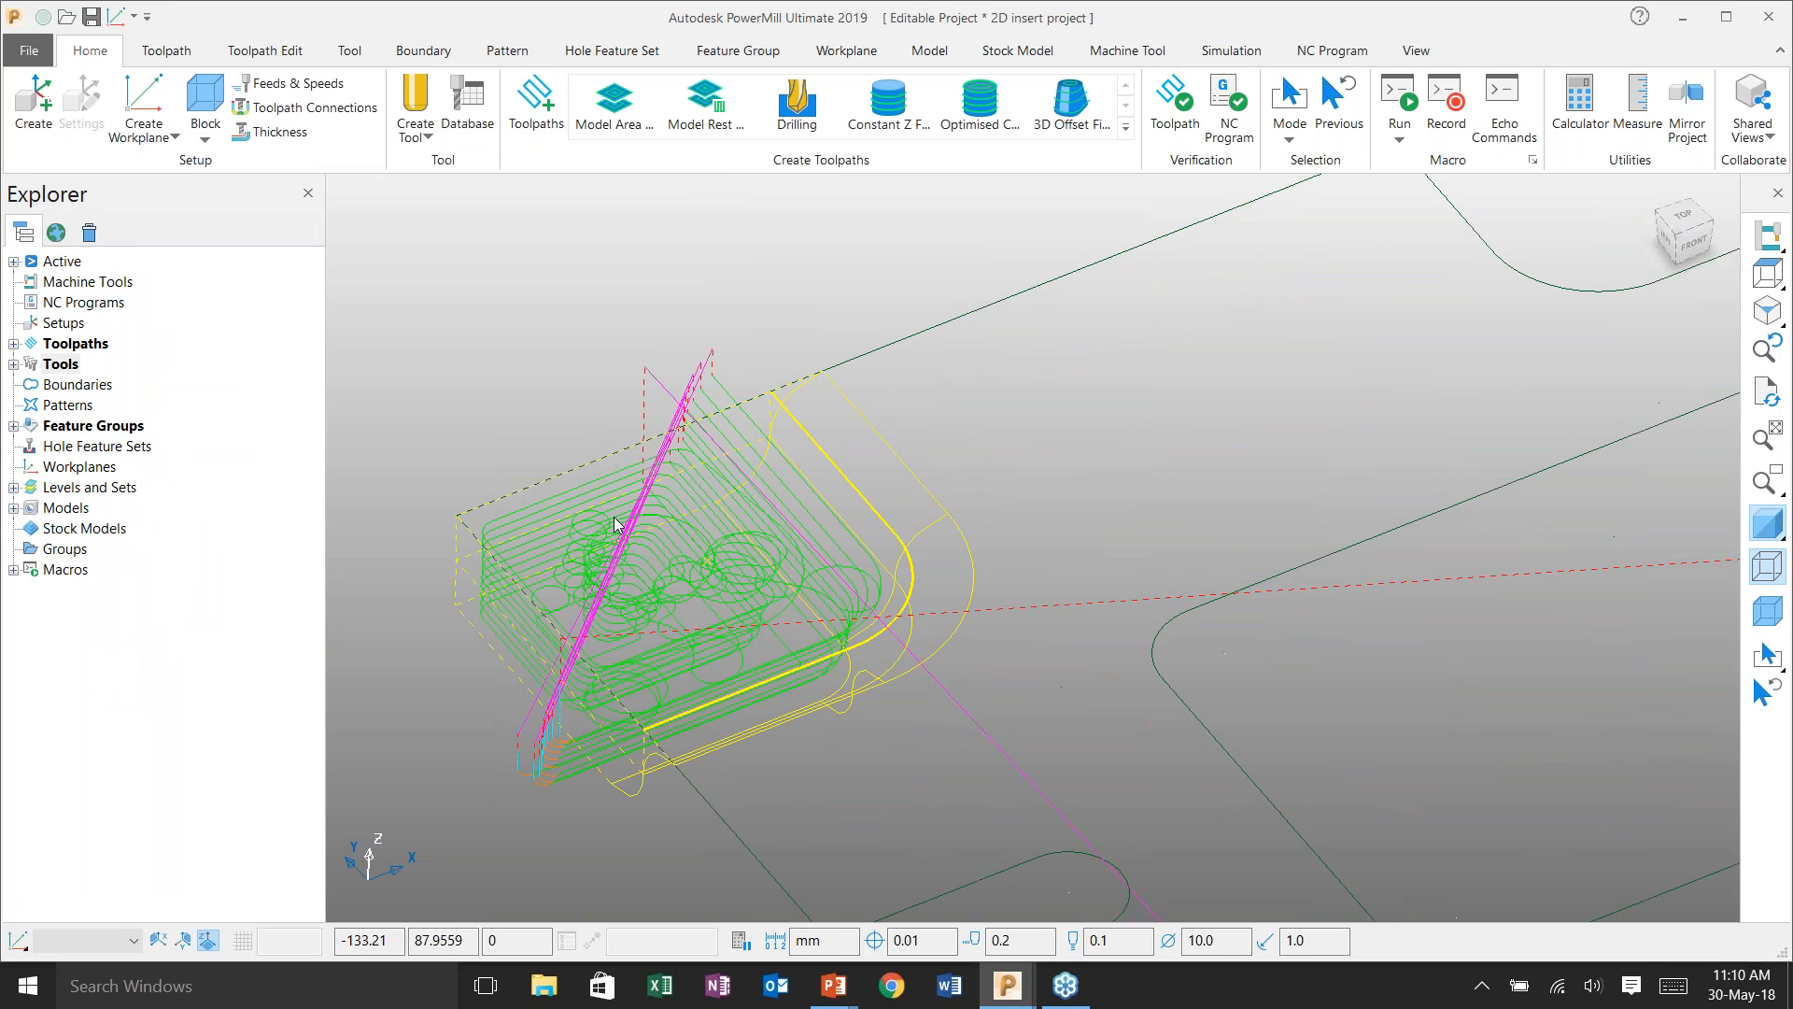
{"action": "scroll", "coordinate": [1028, 540], "scroll_direction": "down", "scroll_amount": 8}
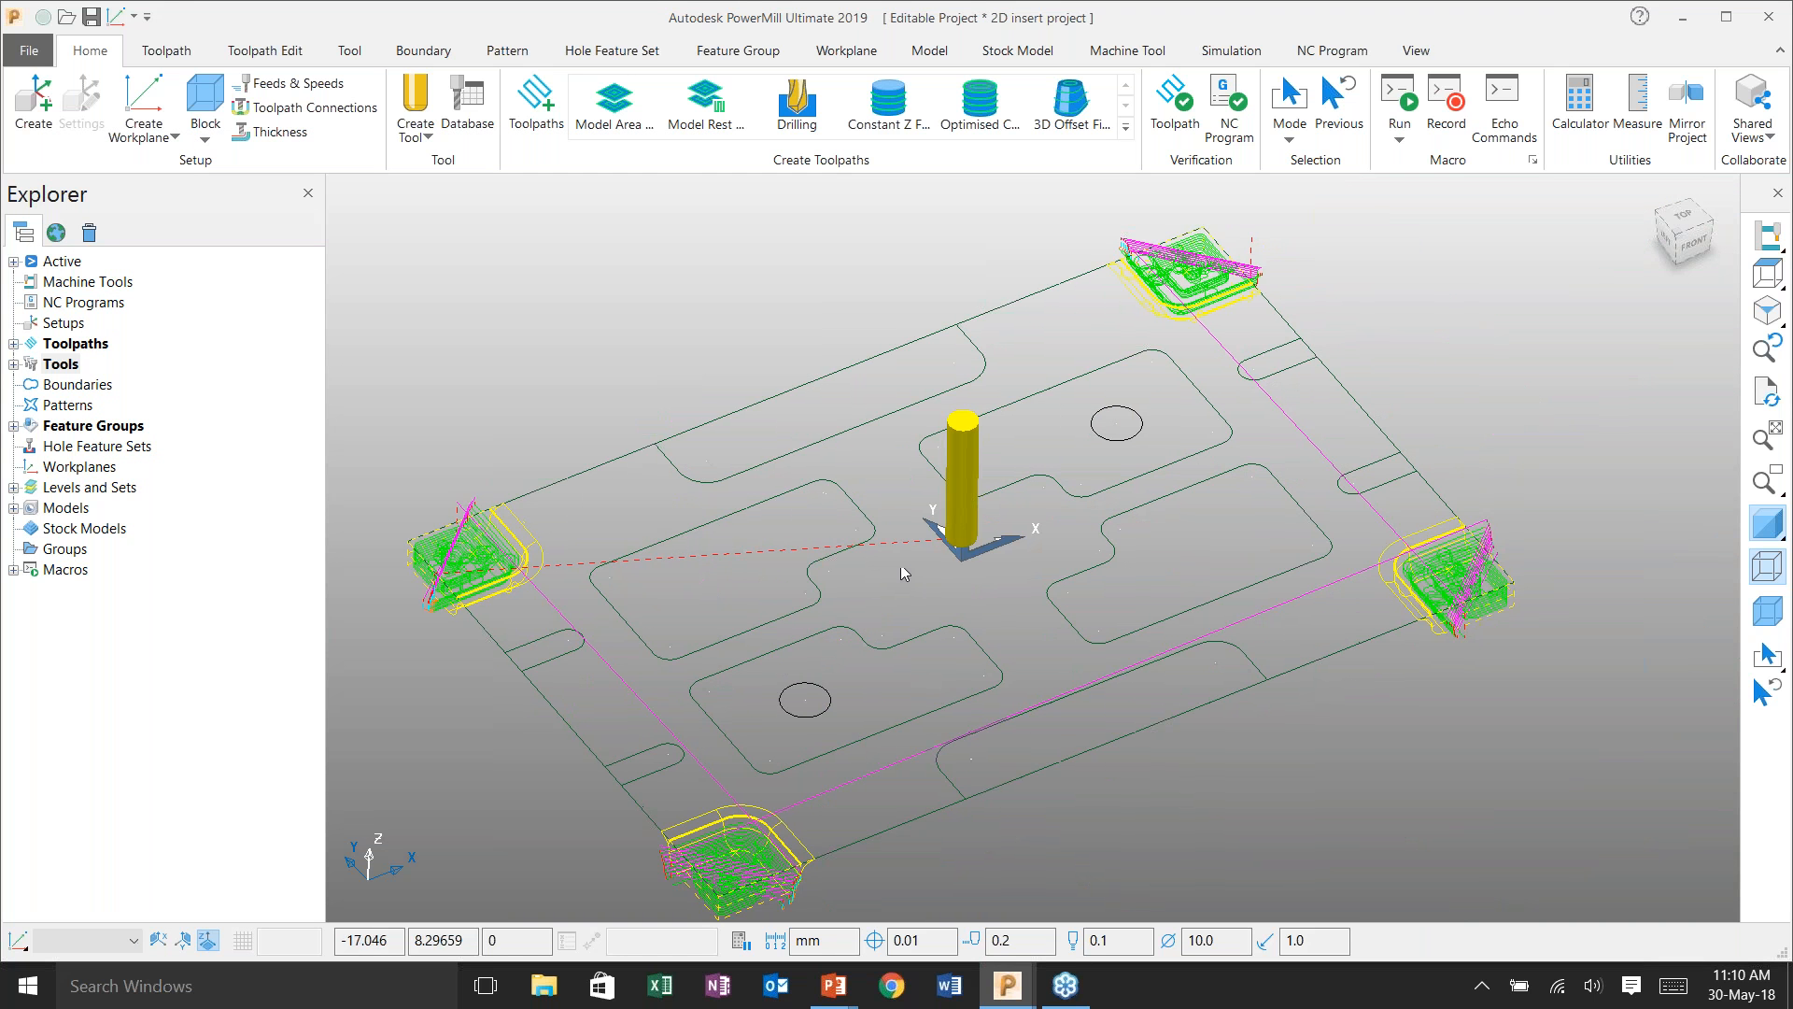
{"action": "scroll", "coordinate": [406, 606], "scroll_direction": "up", "scroll_amount": 4}
{"action": "scroll", "coordinate": [460, 619], "scroll_direction": "up", "scroll_amount": 3}
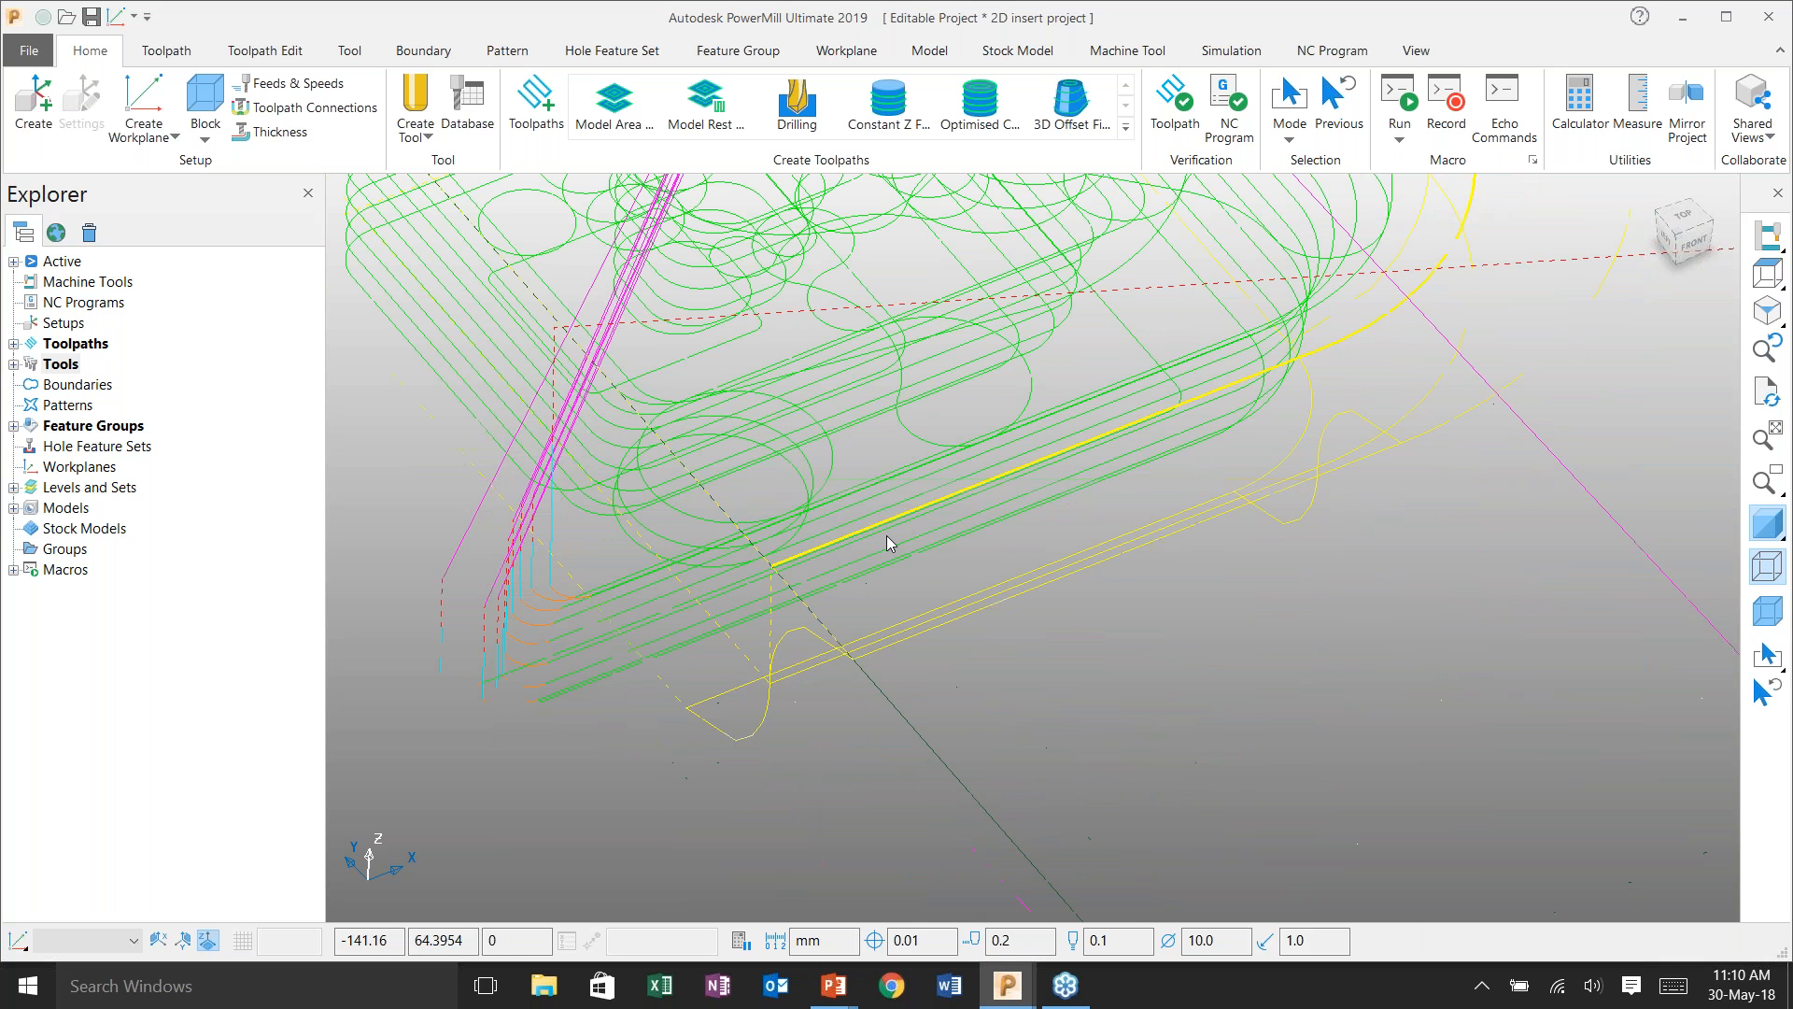
{"action": "scroll", "coordinate": [714, 531], "scroll_direction": "down", "scroll_amount": 8}
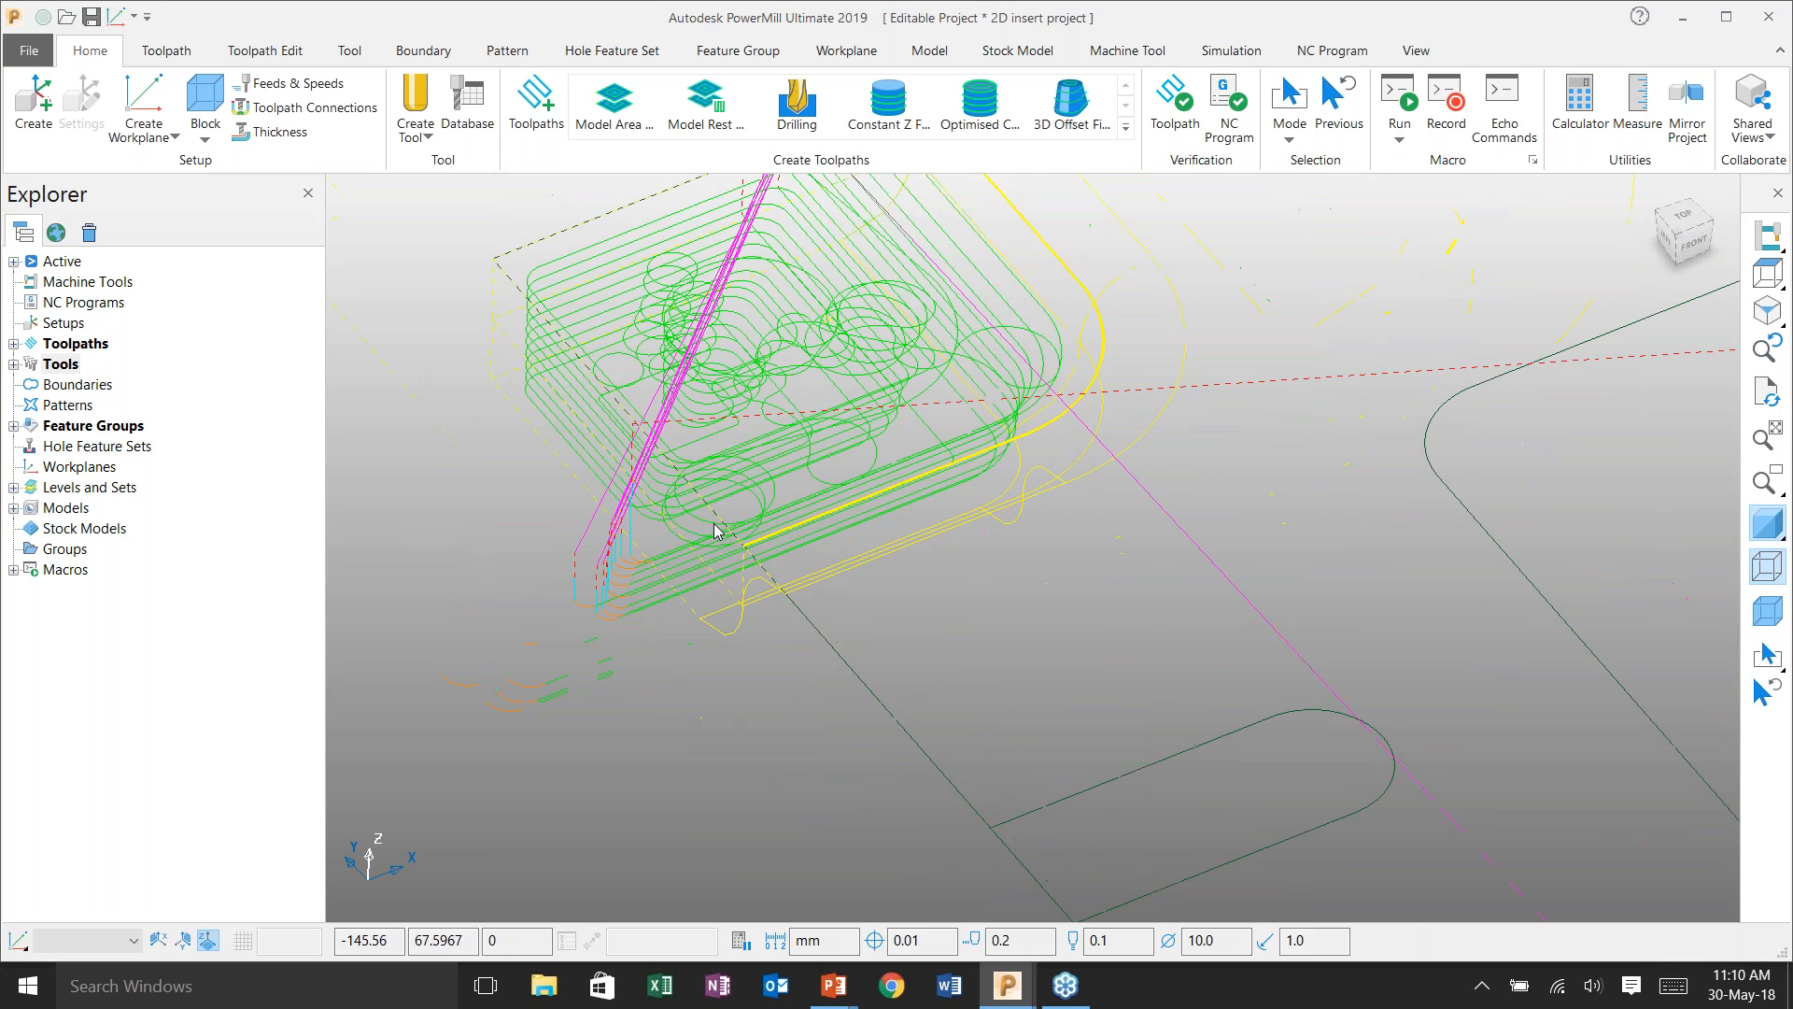
- Create a wall-finishing toolpath for the four corner guides from the Guide_Sidefinish_10BullR1 template with Finish set to Walls, calculate it and close its dialog
{"action": "scroll", "coordinate": [845, 505], "scroll_direction": "down", "scroll_amount": 2}
{"action": "left_click", "coordinate": [535, 112]}
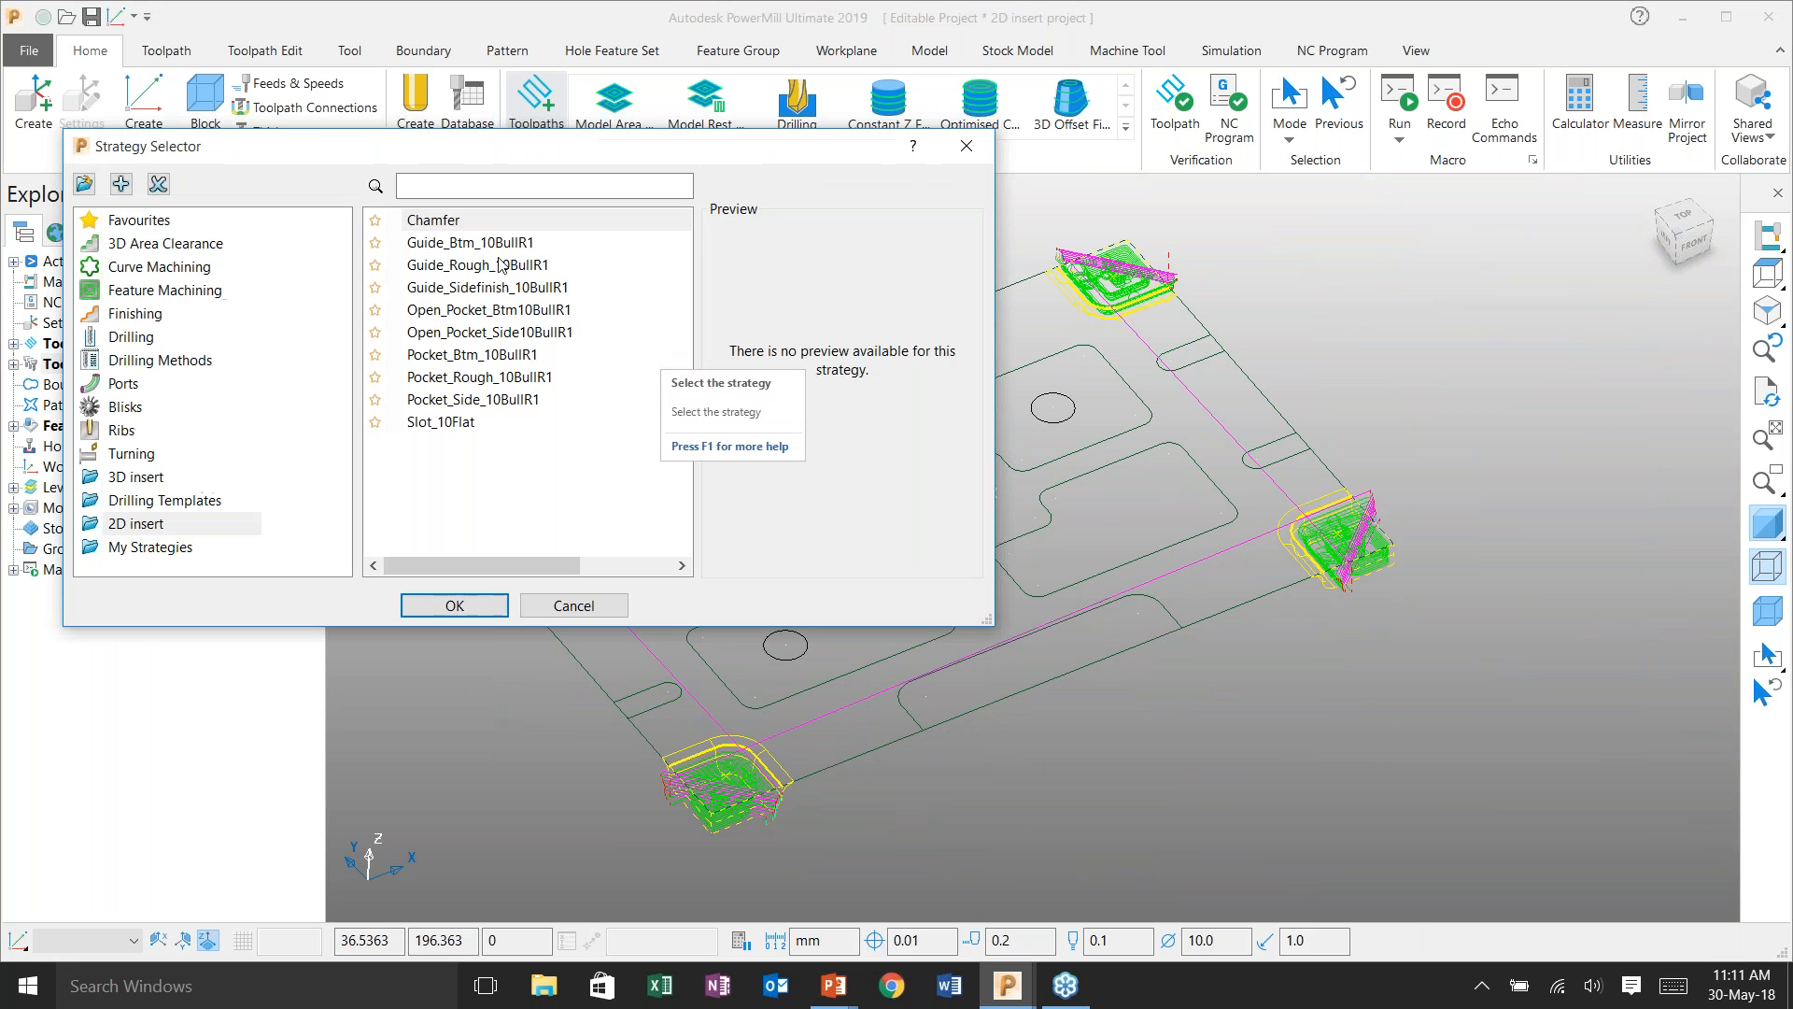
{"action": "left_click", "coordinate": [473, 293]}
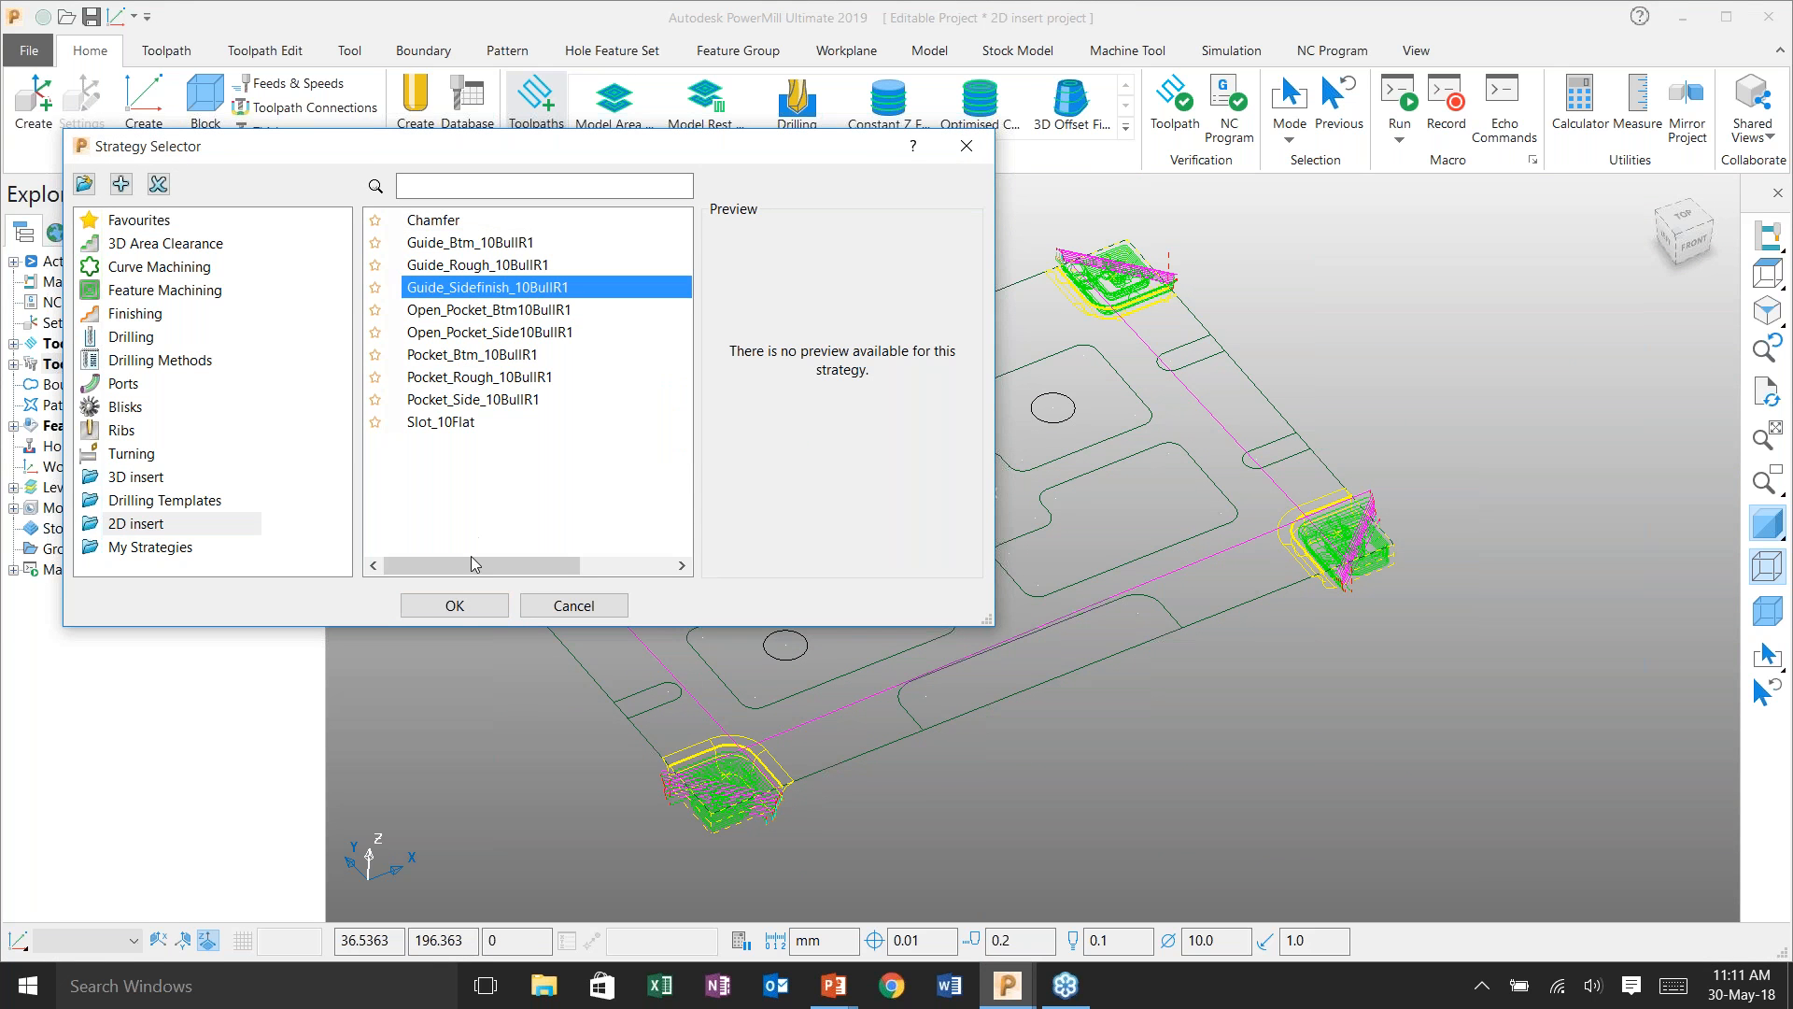
{"action": "left_click", "coordinate": [461, 606]}
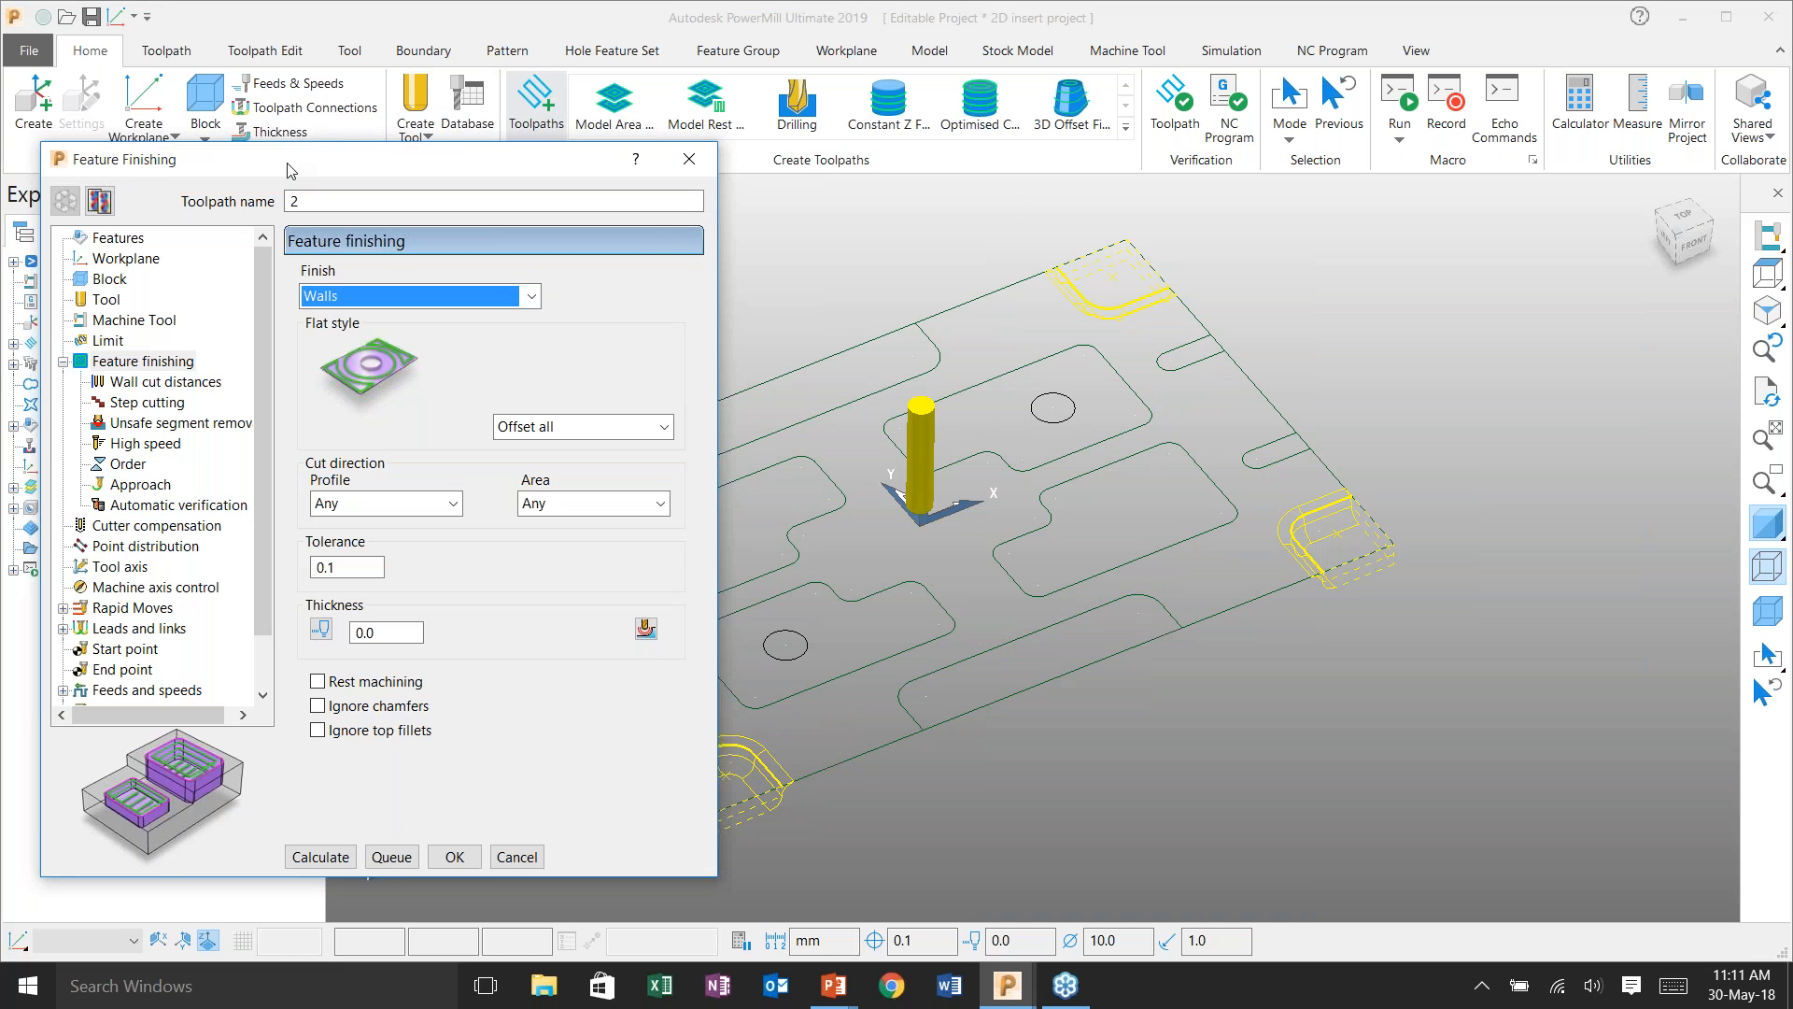
{"action": "left_click_drag", "start_coordinate": [287, 169], "coordinate": [368, 108]}
{"action": "left_click", "coordinate": [418, 236]}
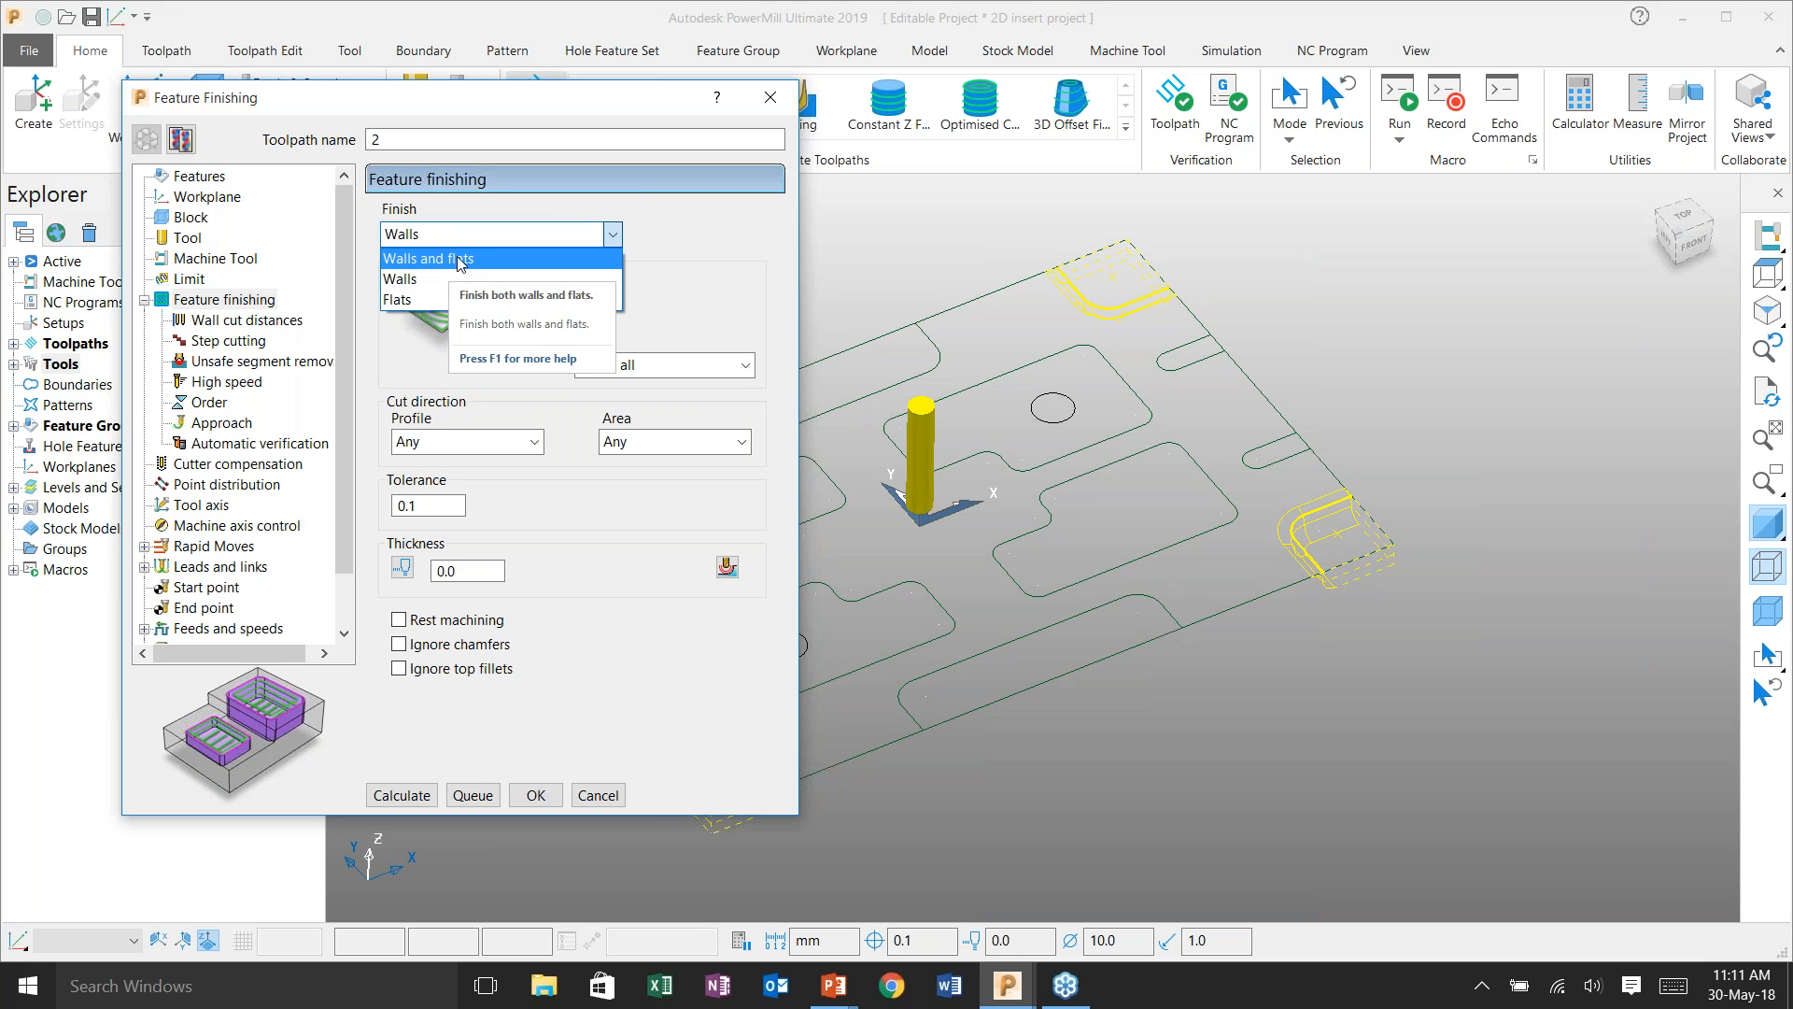
{"action": "left_click", "coordinate": [429, 279]}
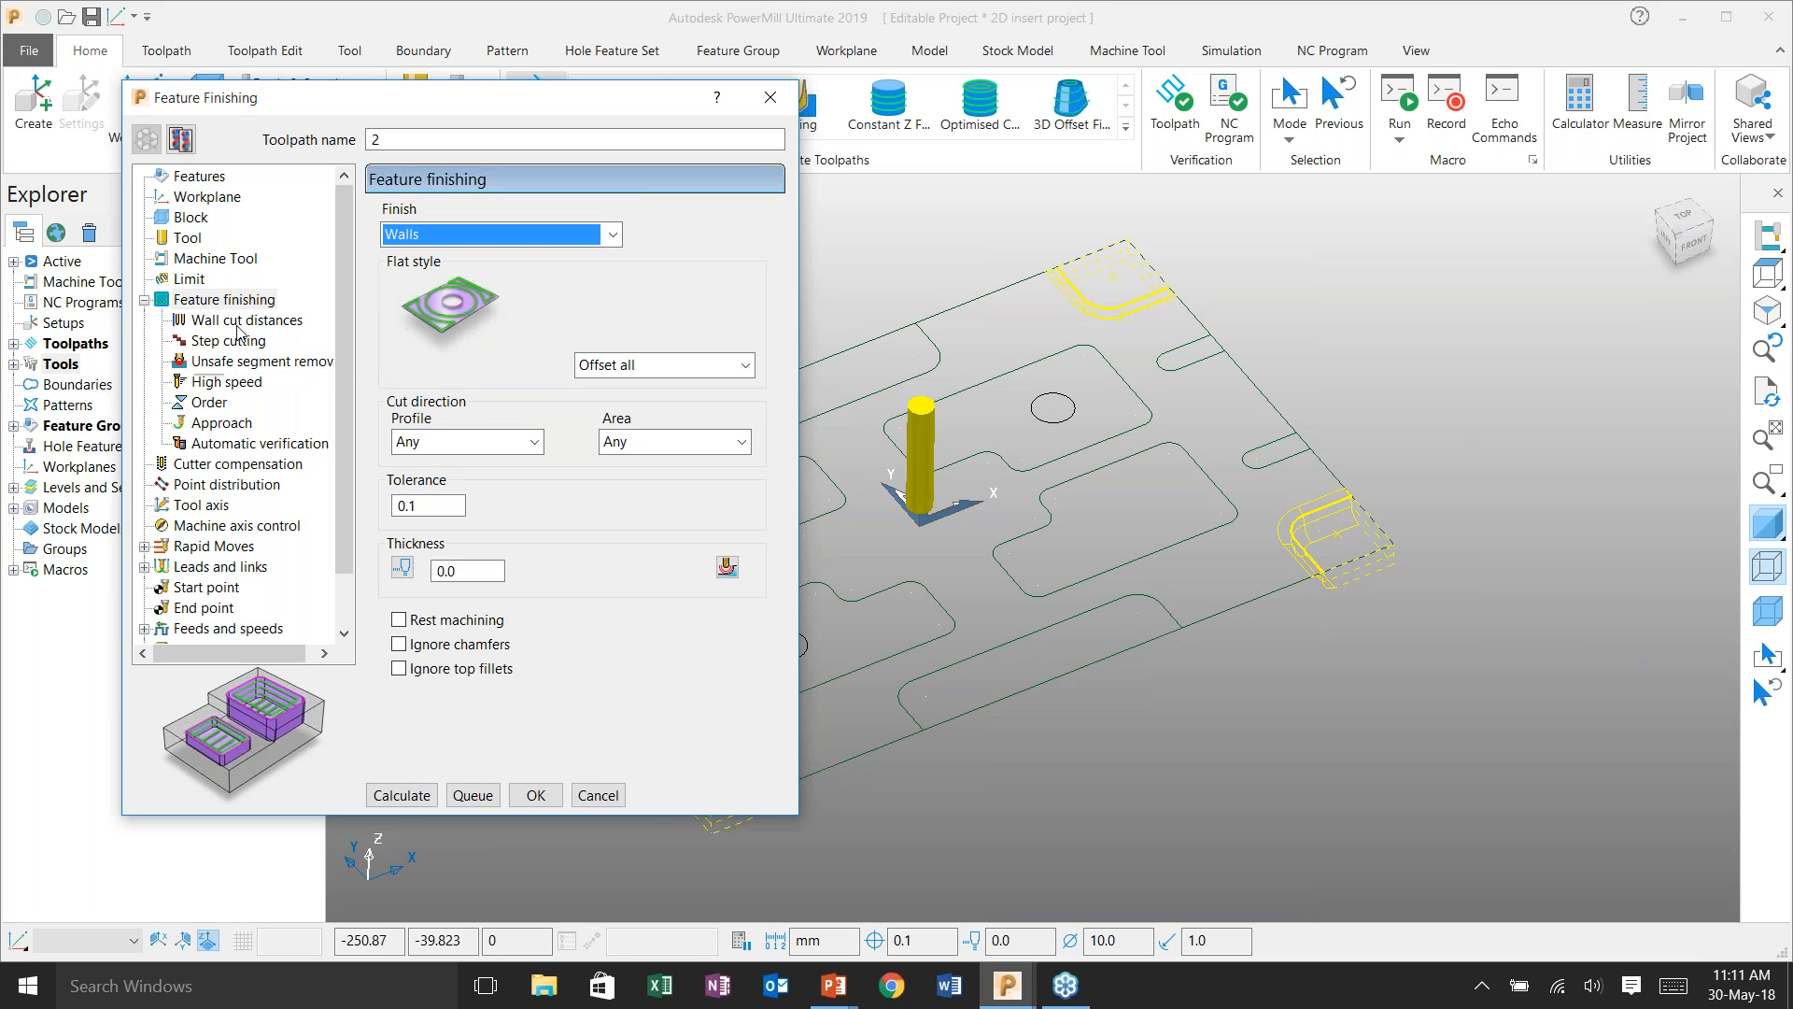
{"action": "left_click", "coordinate": [400, 796]}
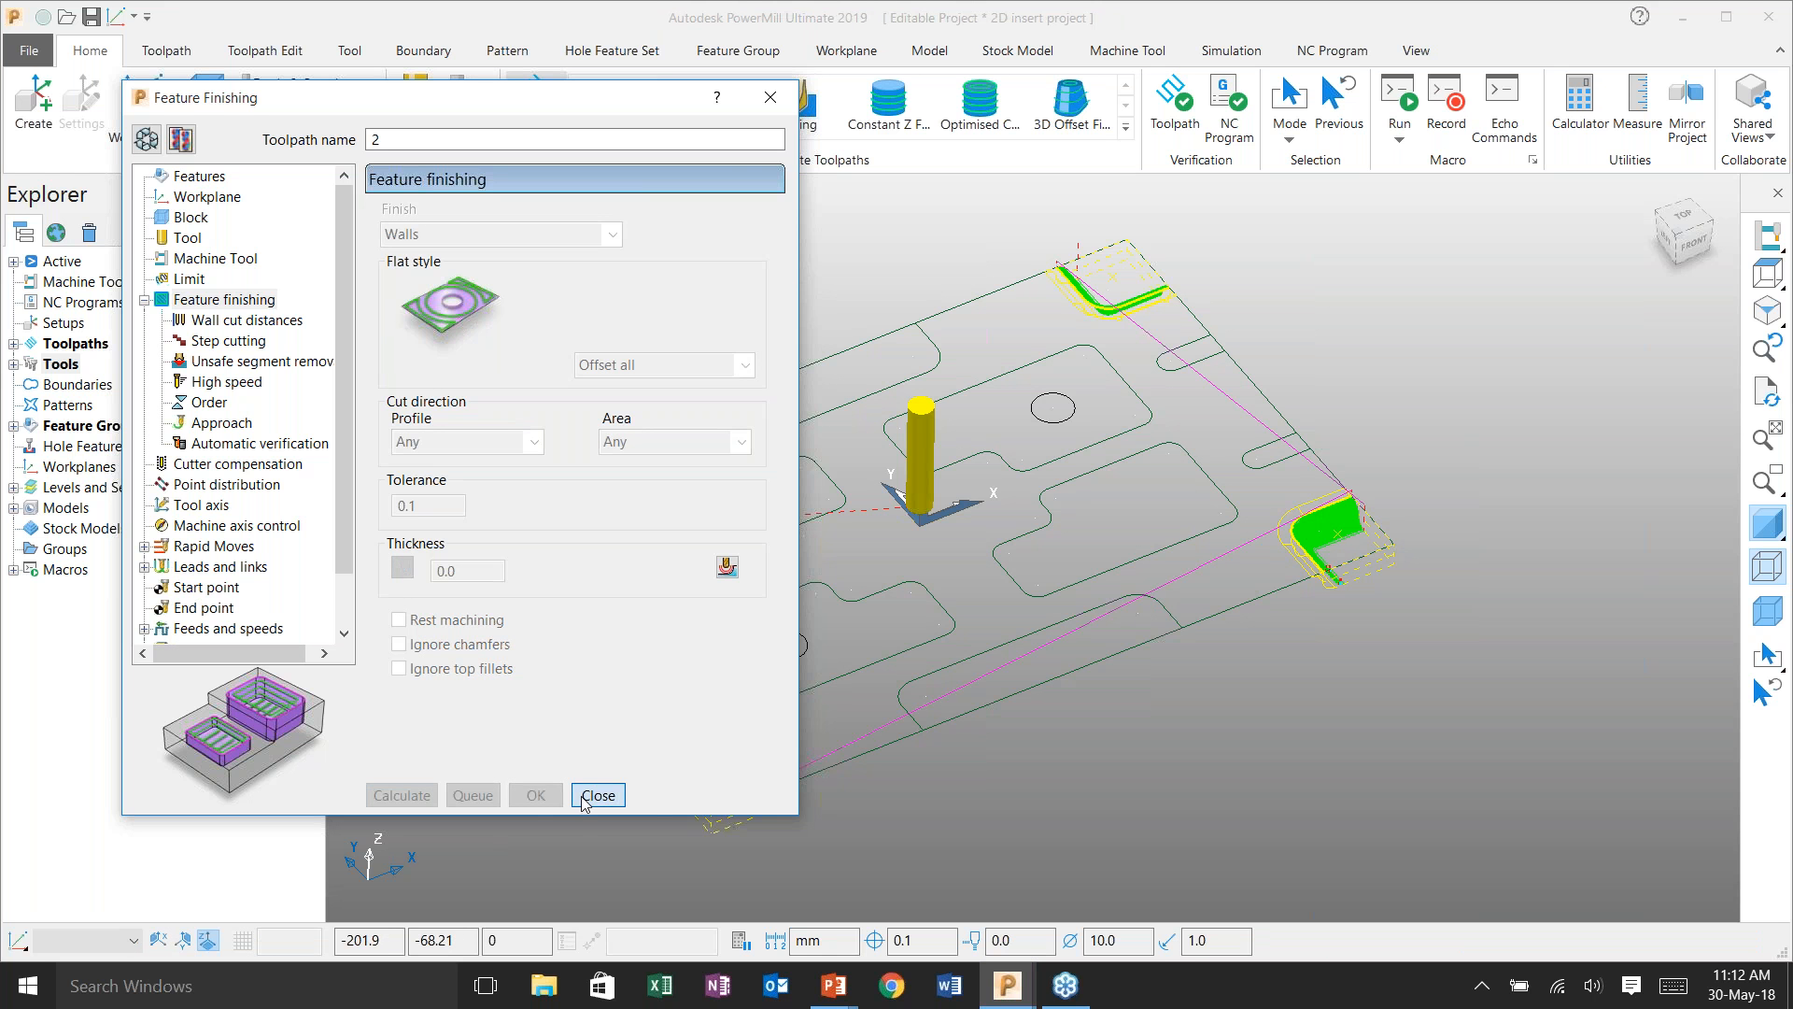
{"action": "left_click", "coordinate": [588, 799]}
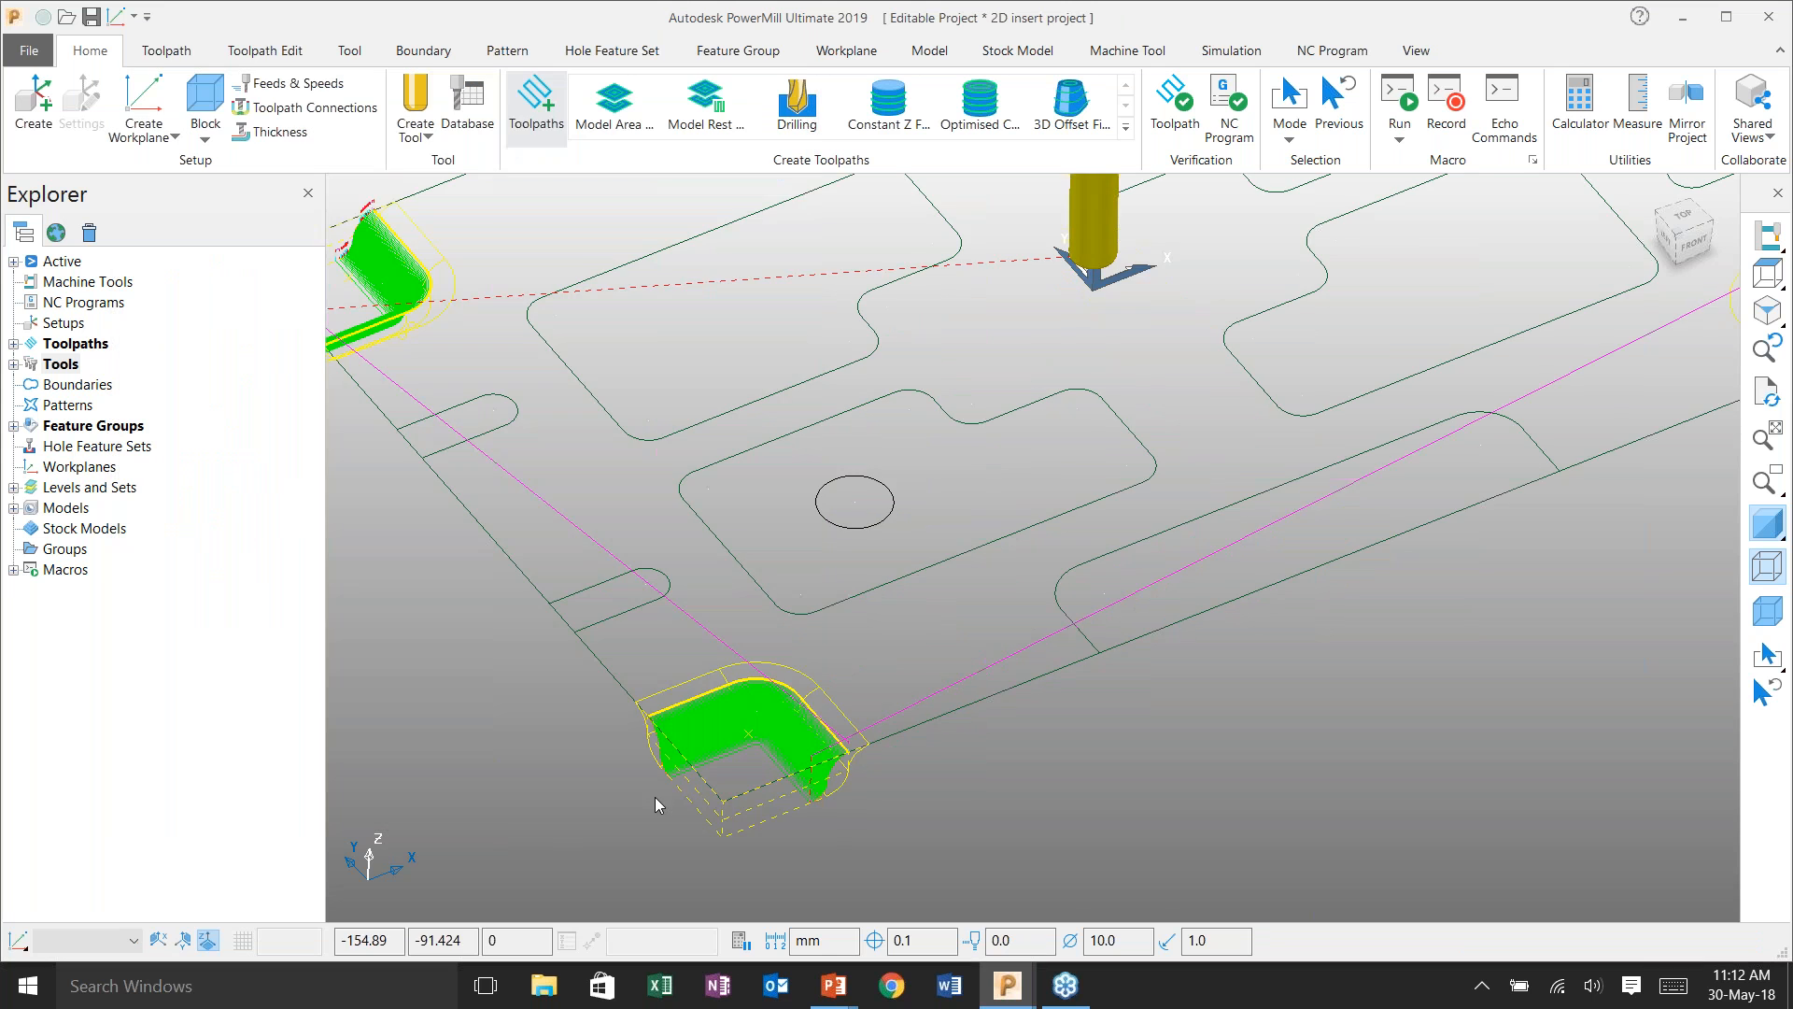
- Inspect the calculated wall-finishing passes up close at the plate's negative X, negative Y corner
{"action": "scroll", "coordinate": [654, 797], "scroll_direction": "up", "scroll_amount": 5}
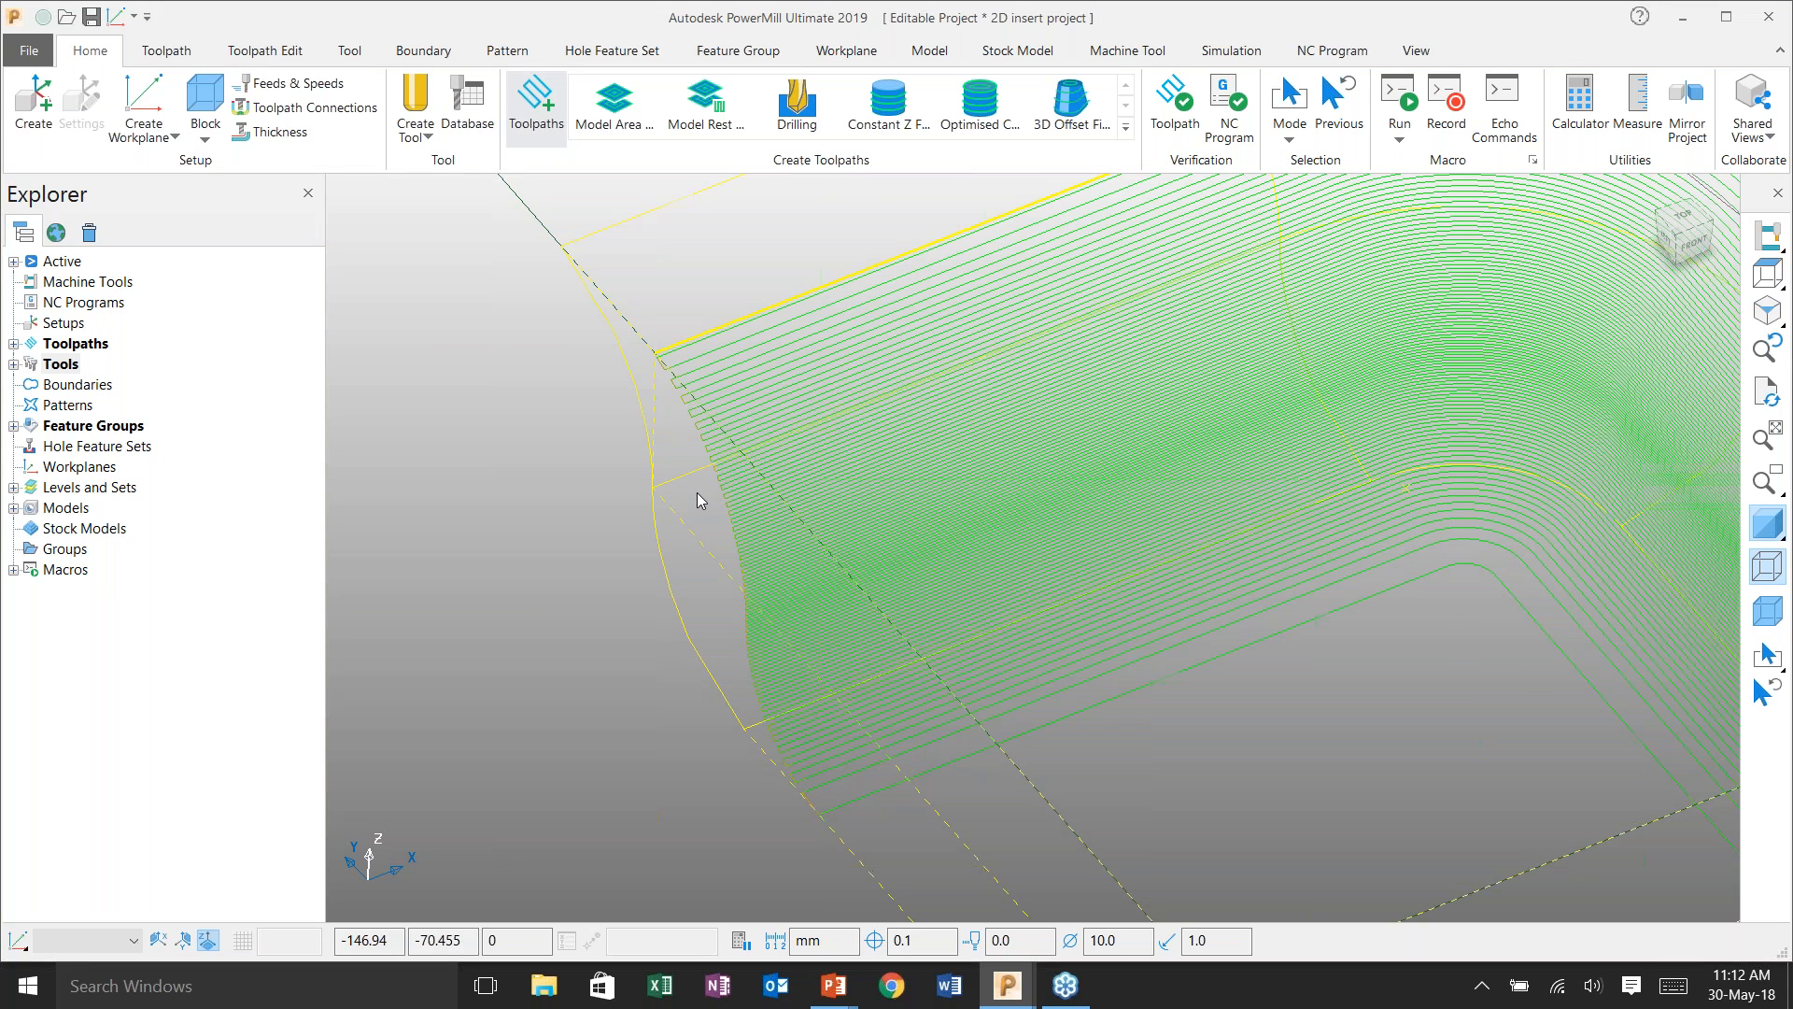
{"action": "scroll", "coordinate": [697, 492], "scroll_direction": "up", "scroll_amount": 2}
{"action": "scroll", "coordinate": [706, 480], "scroll_direction": "up", "scroll_amount": 1}
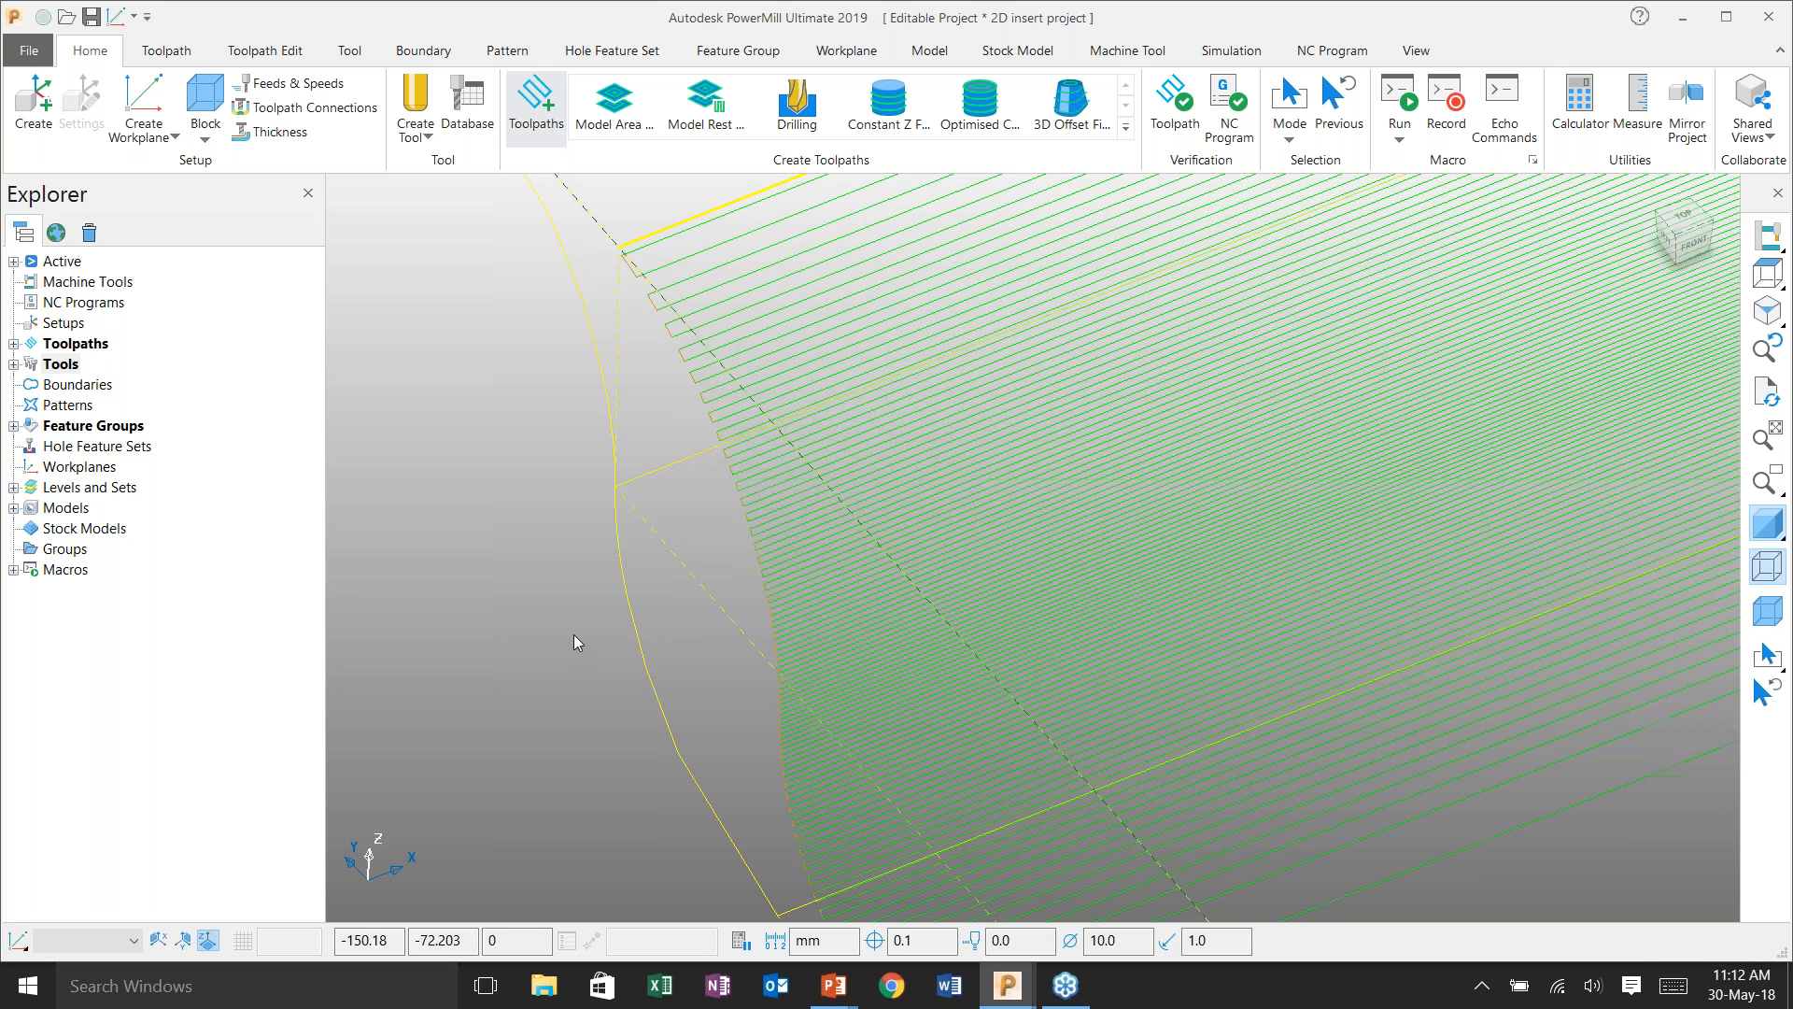
{"action": "scroll", "coordinate": [573, 643], "scroll_direction": "down", "scroll_amount": 2}
{"action": "scroll", "coordinate": [585, 643], "scroll_direction": "down", "scroll_amount": 8}
{"action": "middle_click_drag", "start_coordinate": [1108, 396], "coordinate": [1100, 469], "text": "shift"}
- Create a flats-finishing toolpath for the corner guides from the Guide_Btm_10BullR1 template, calculate it and close its dialog
{"action": "left_click", "coordinate": [536, 126]}
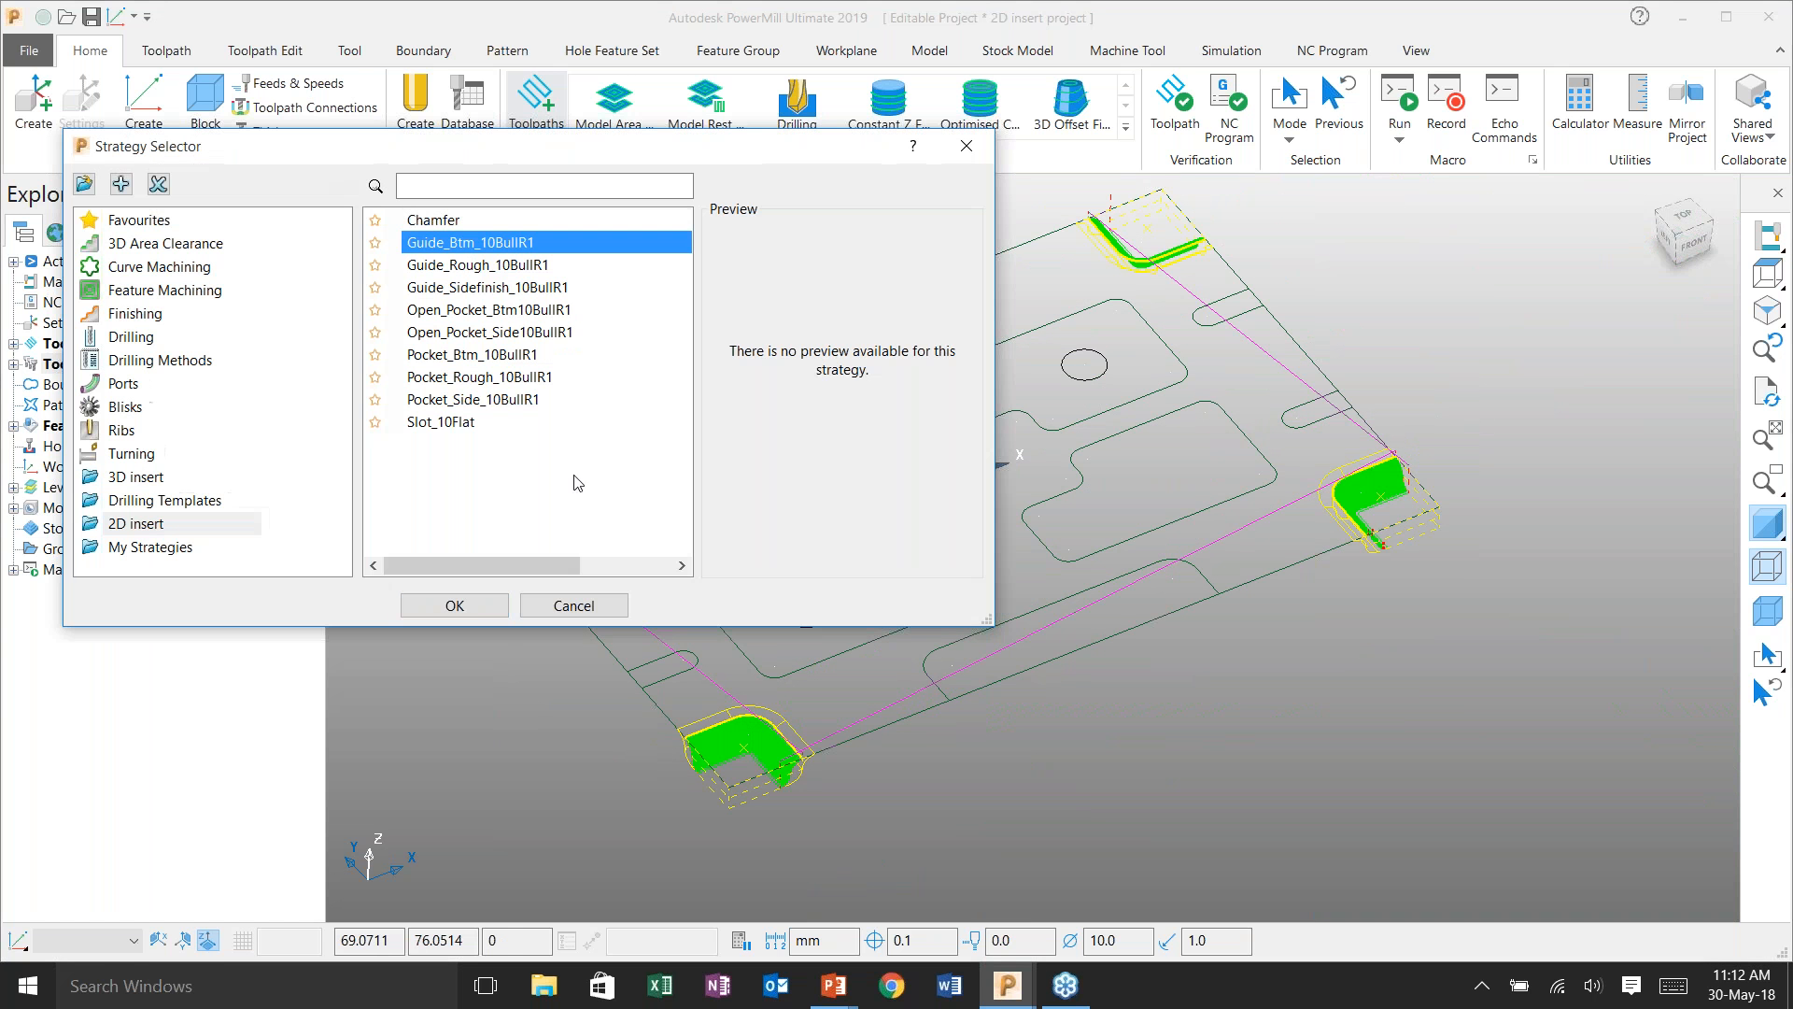
{"action": "left_click", "coordinate": [589, 603]}
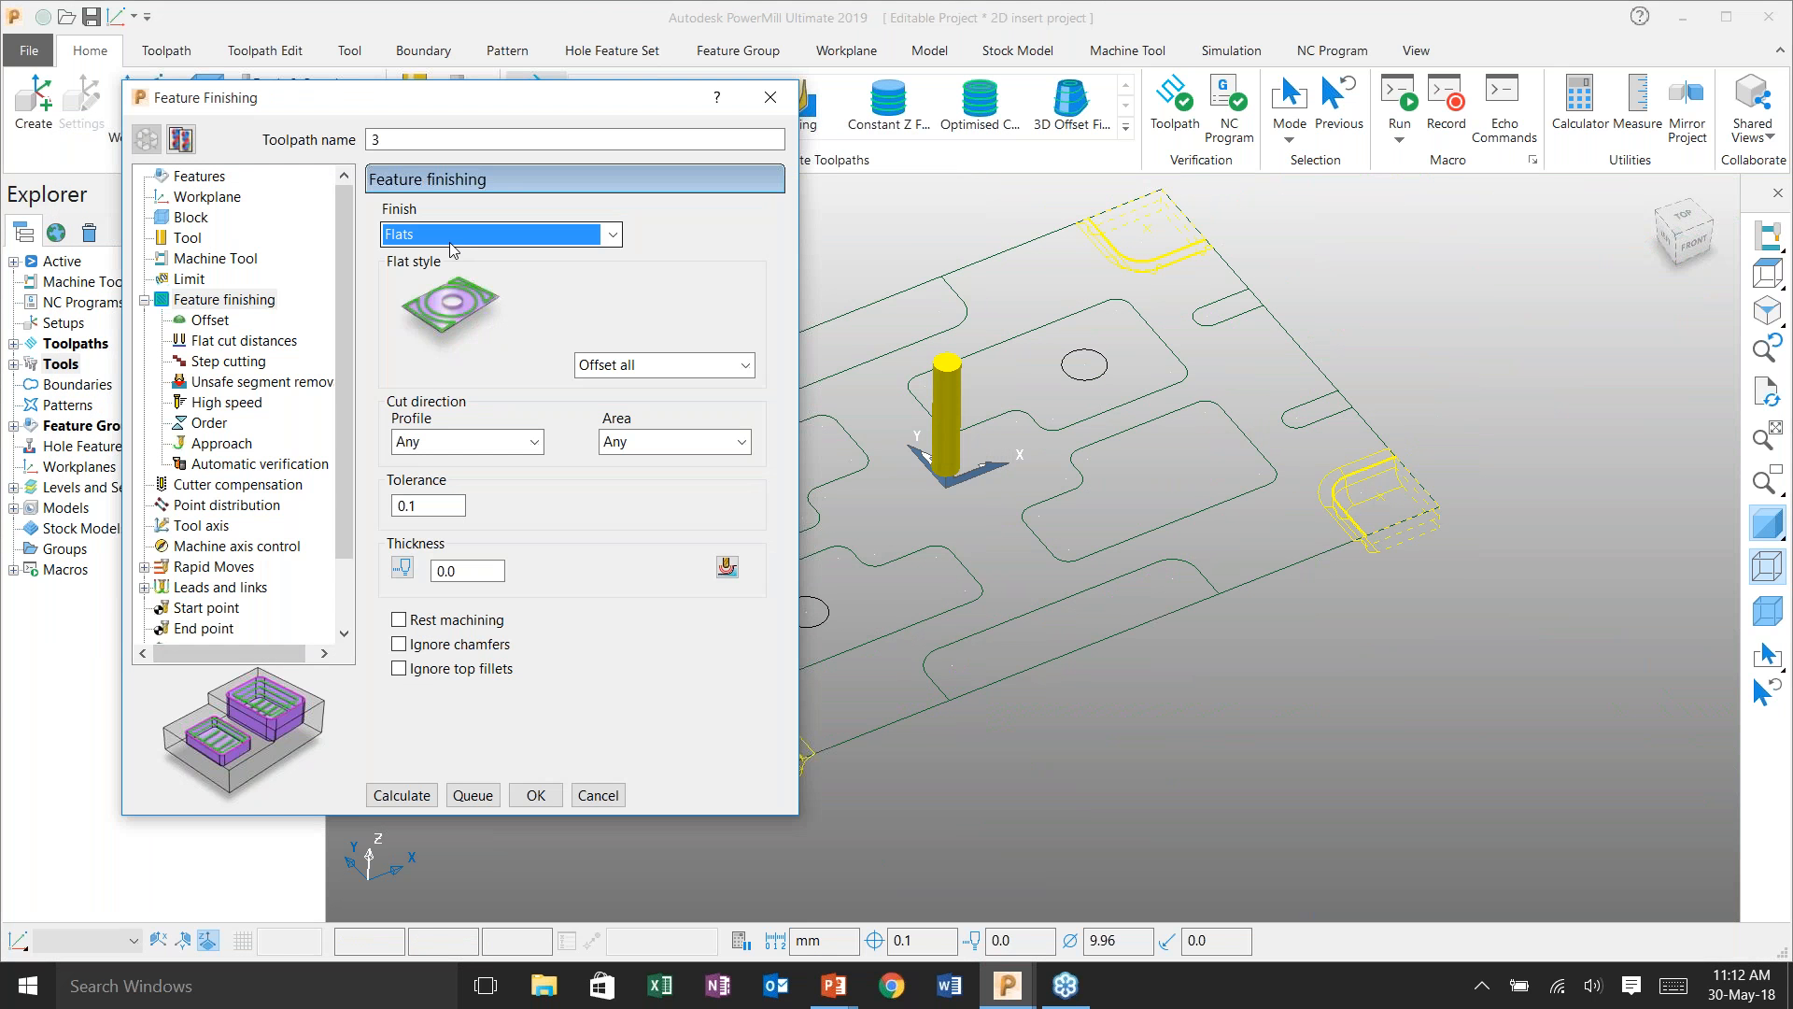
{"action": "left_click", "coordinate": [408, 793]}
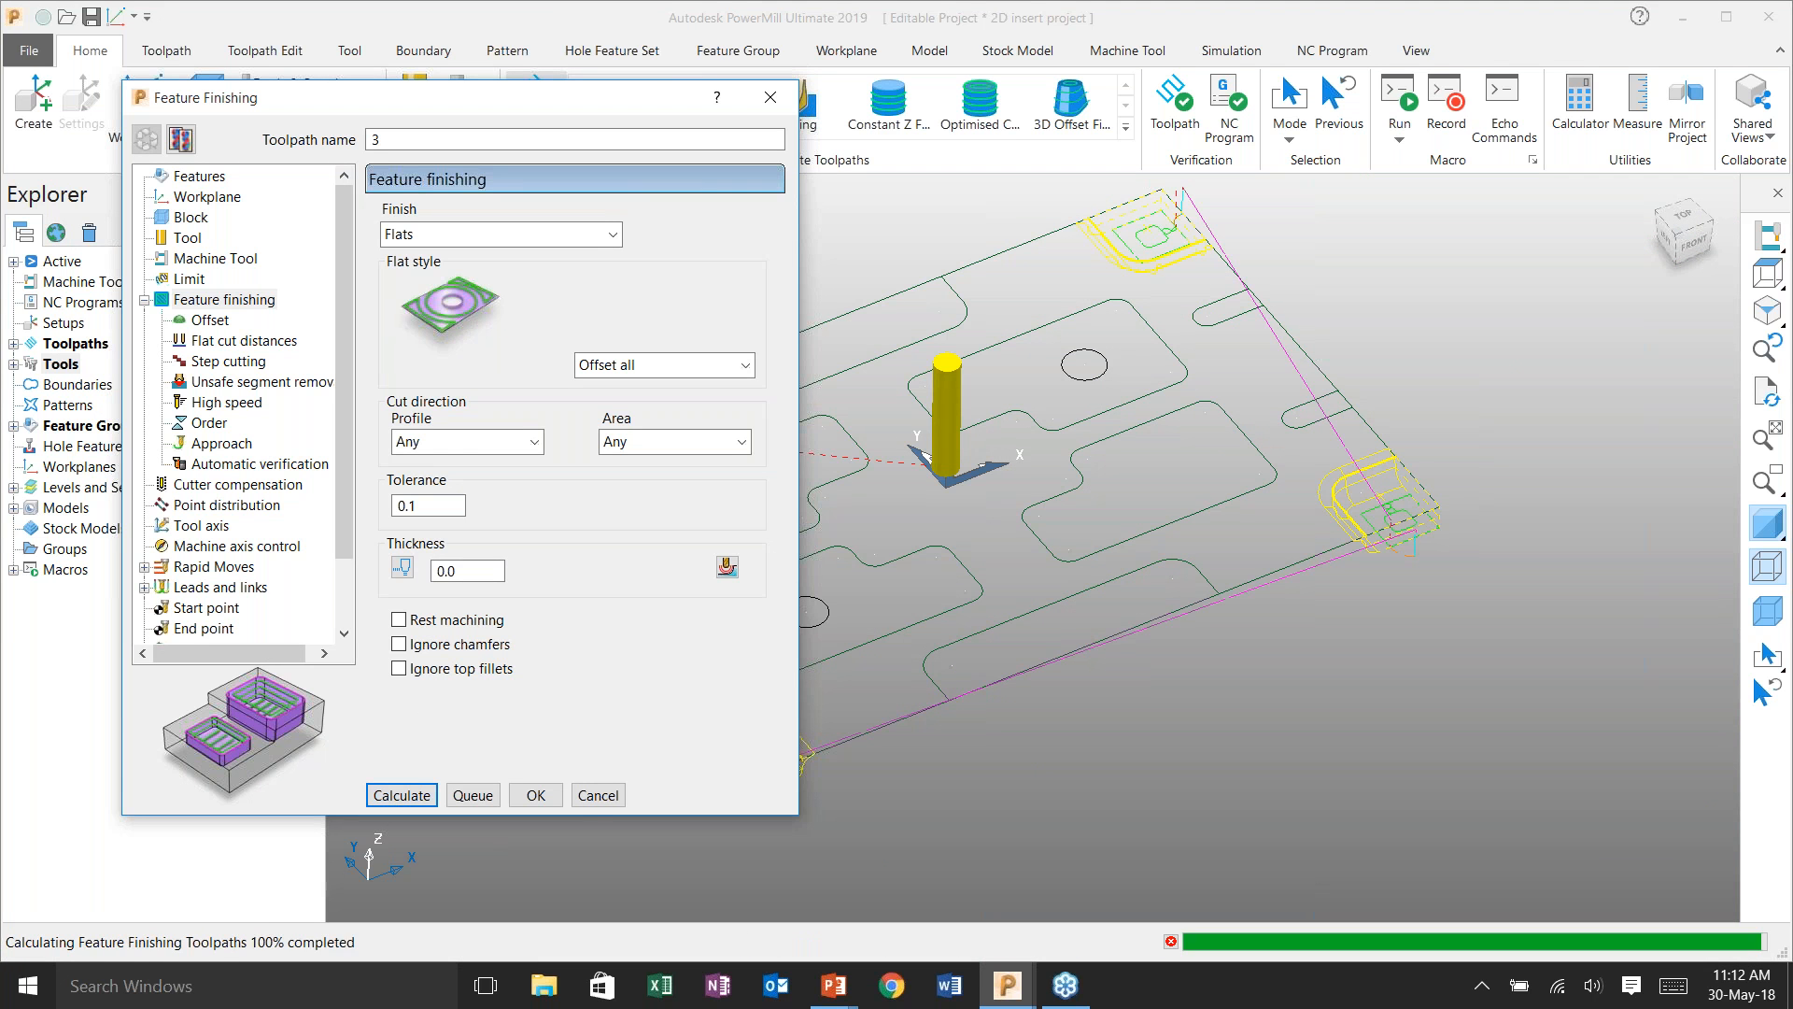
{"action": "left_click", "coordinate": [596, 795]}
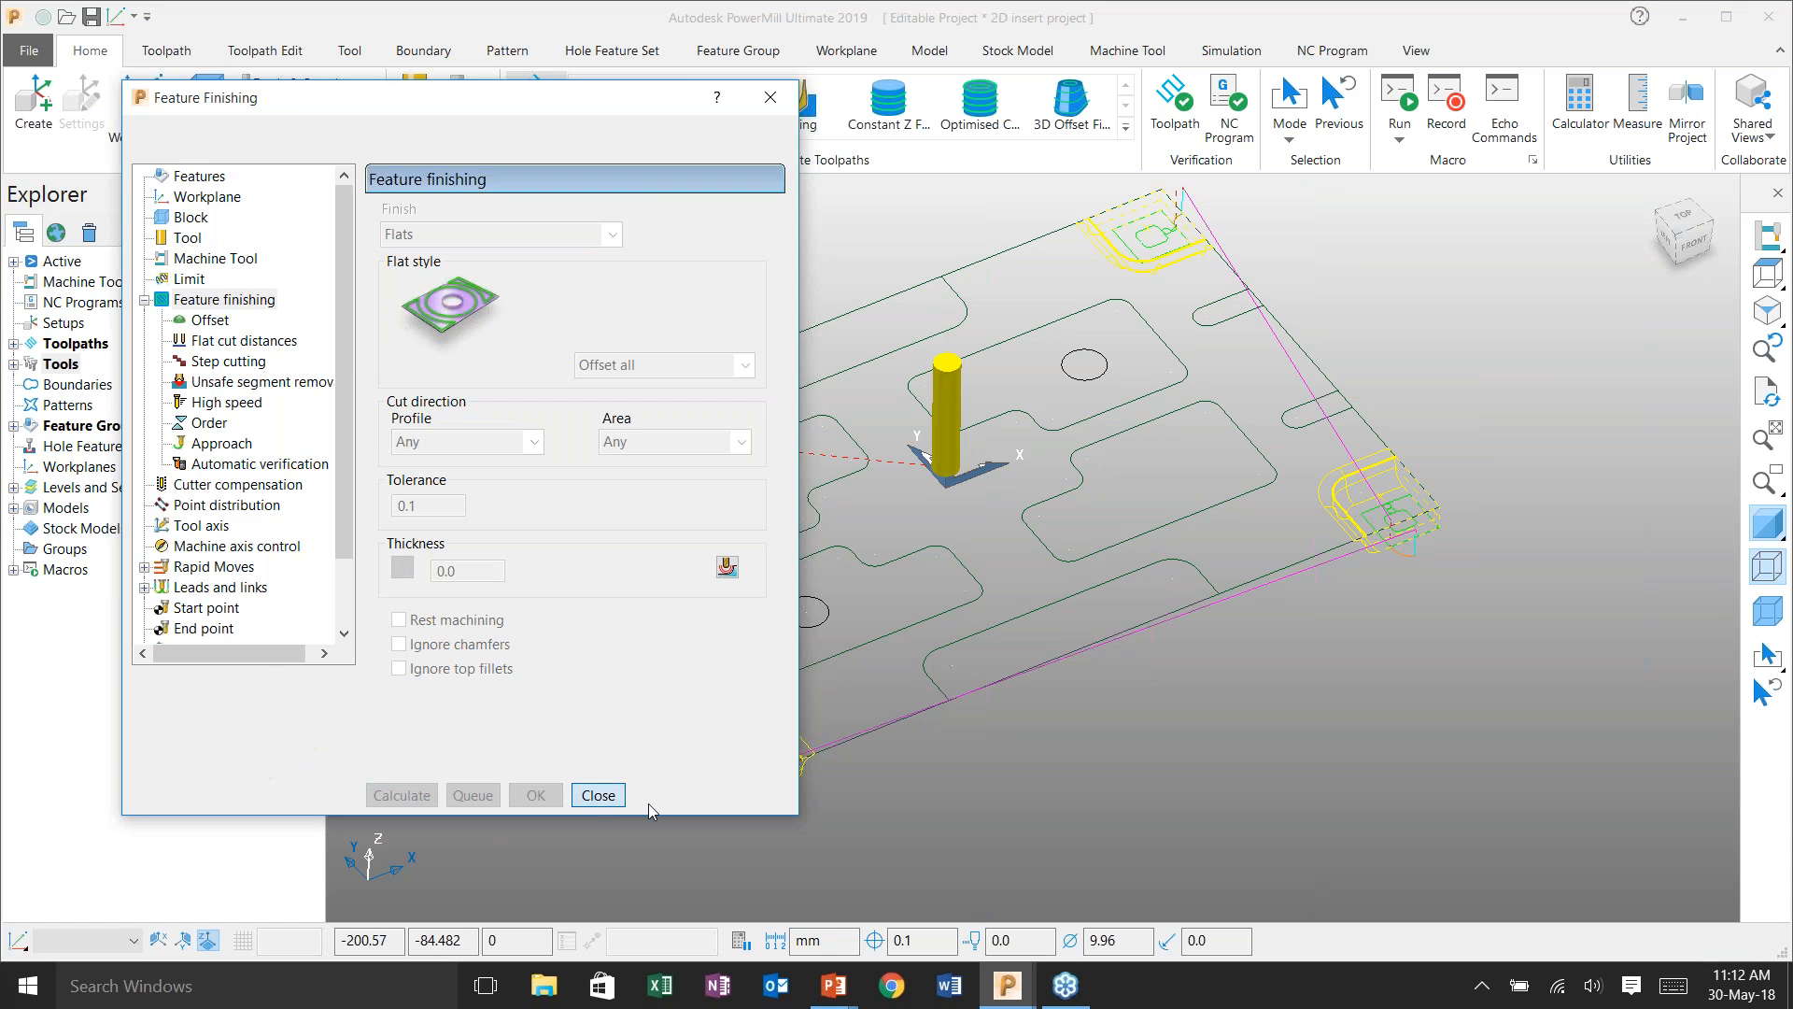
- Inspect the flats-finishing passes, leads and links at the negative X, negative Y corner and across the whole plate
{"action": "scroll", "coordinate": [734, 810], "scroll_direction": "up", "scroll_amount": 5}
{"action": "middle_click_drag", "start_coordinate": [933, 748], "coordinate": [1037, 770], "text": "shift"}
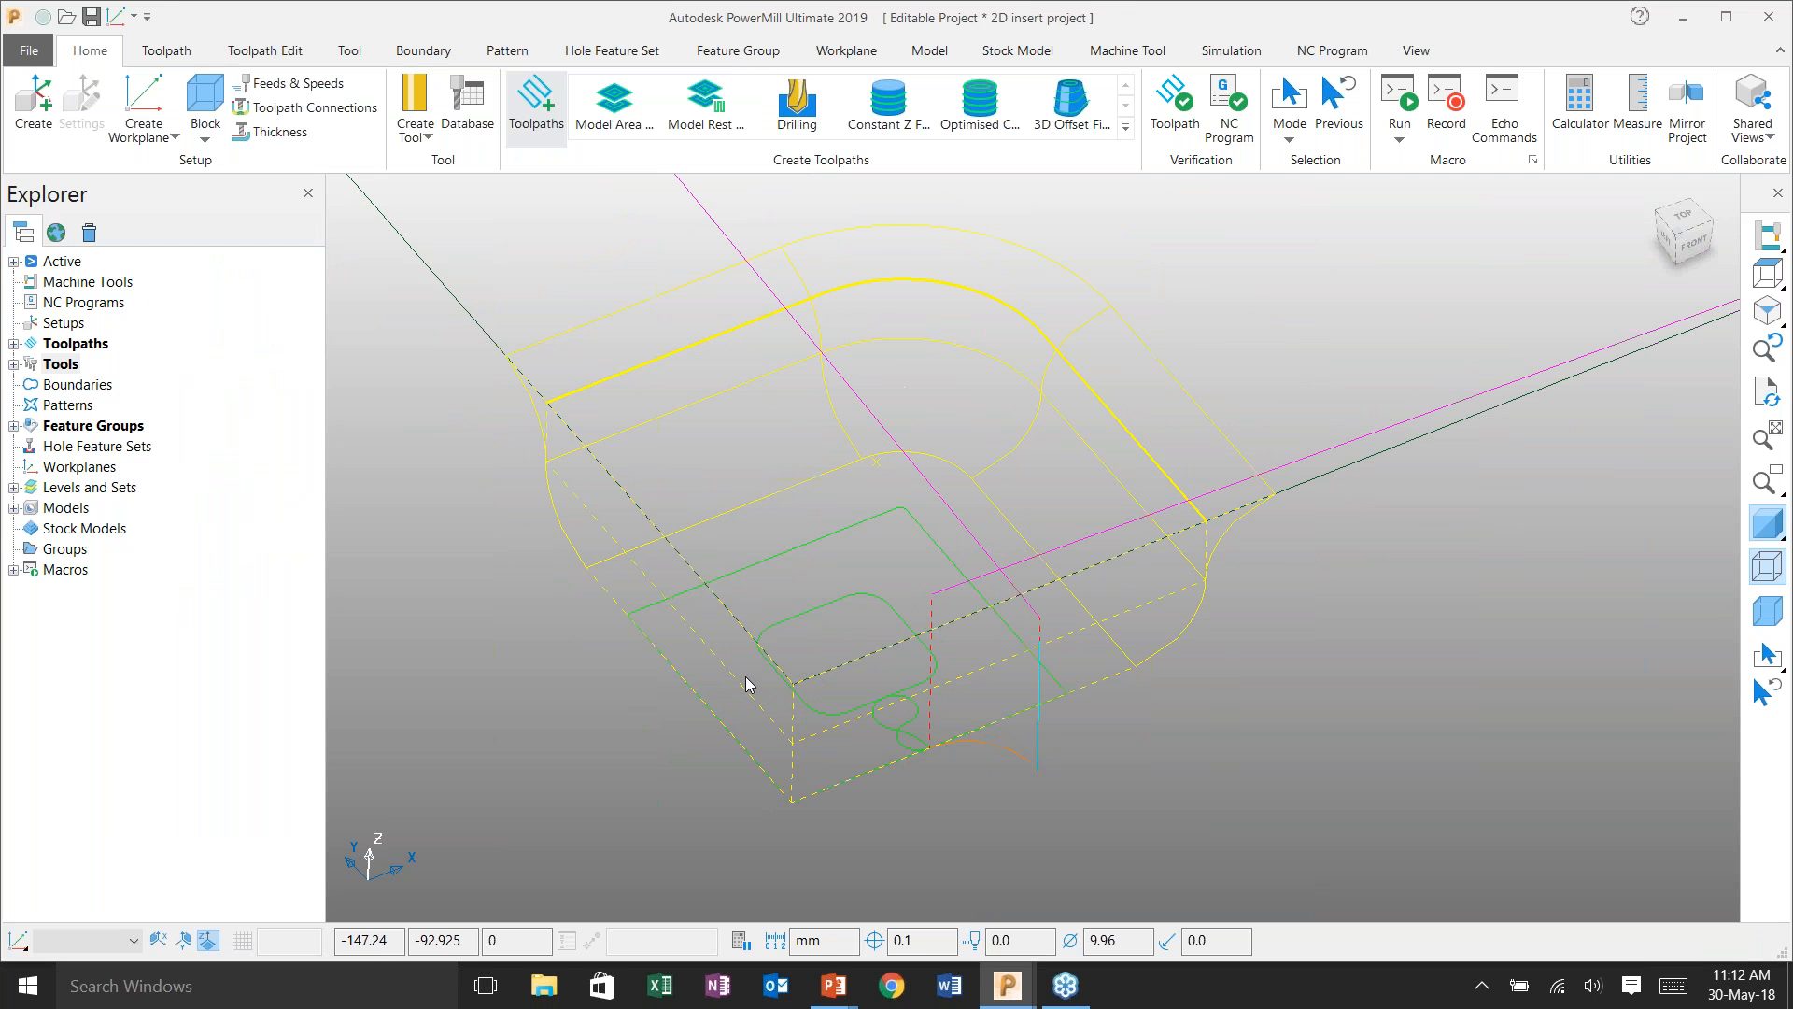
{"action": "scroll", "coordinate": [747, 677], "scroll_direction": "down", "scroll_amount": 8}
{"action": "middle_click_drag", "start_coordinate": [932, 475], "coordinate": [955, 499], "text": "shift"}
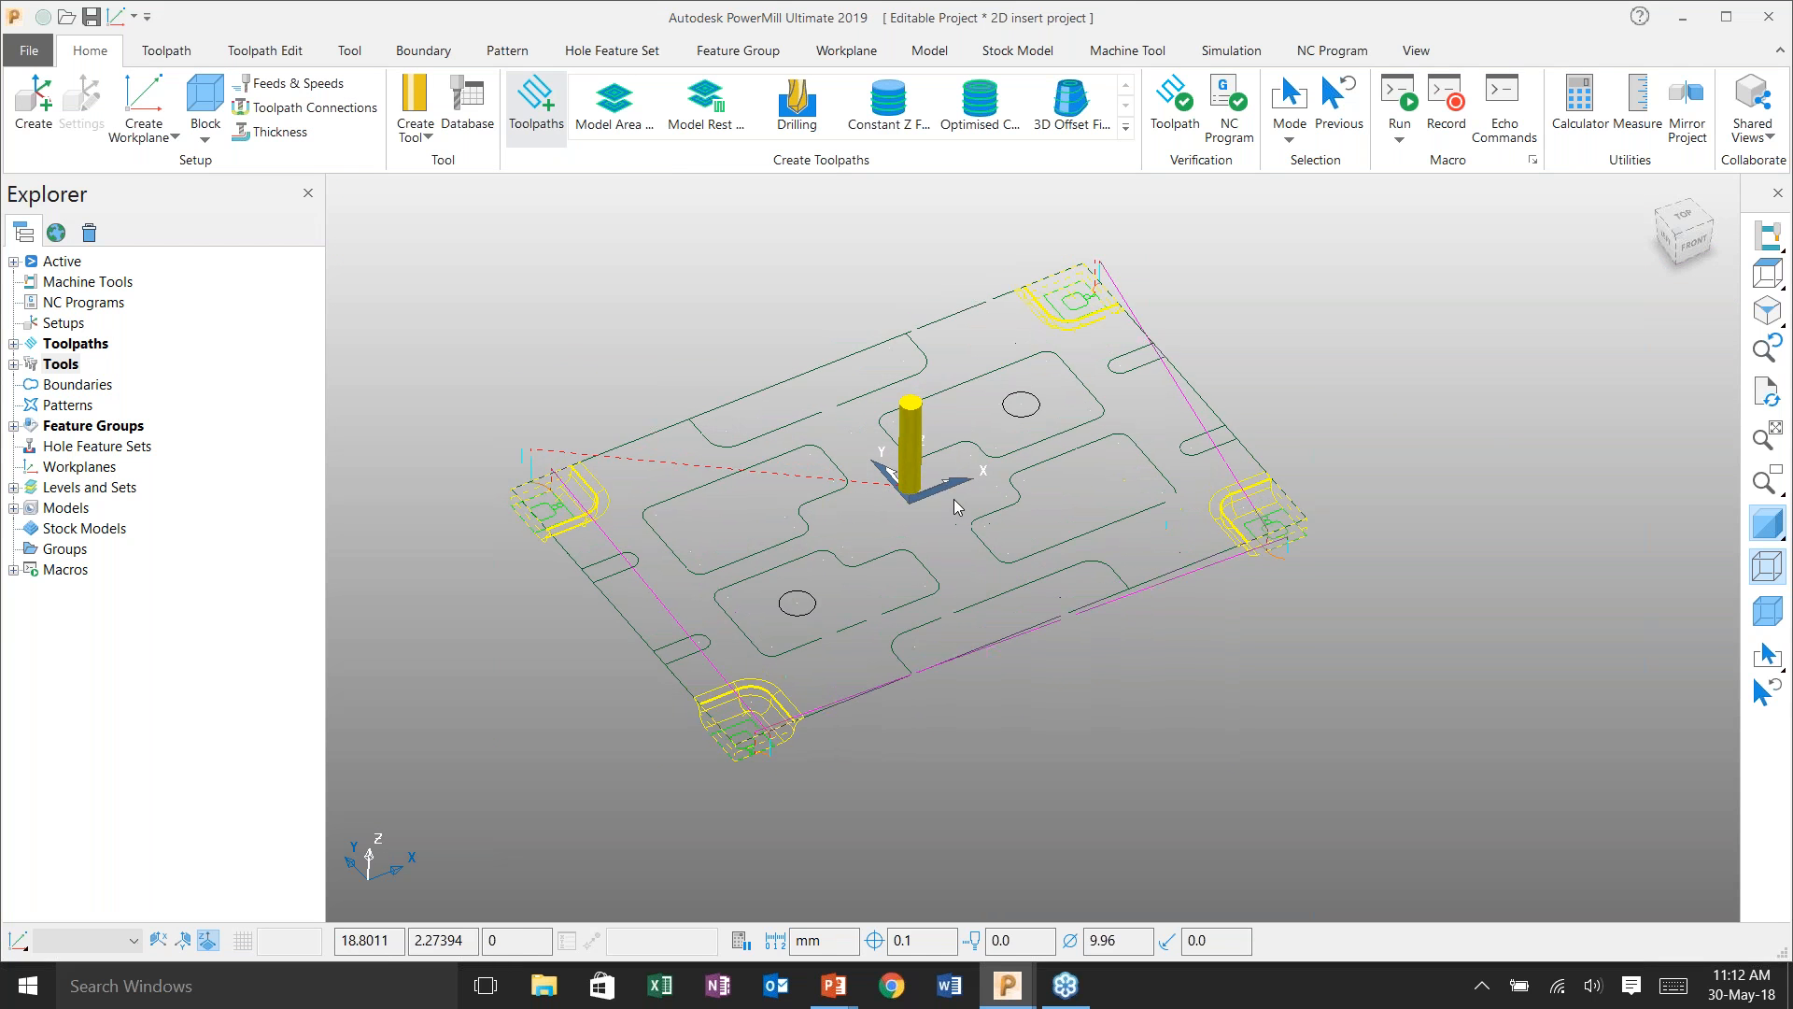
{"action": "scroll", "coordinate": [798, 509], "scroll_direction": "up", "scroll_amount": 2}
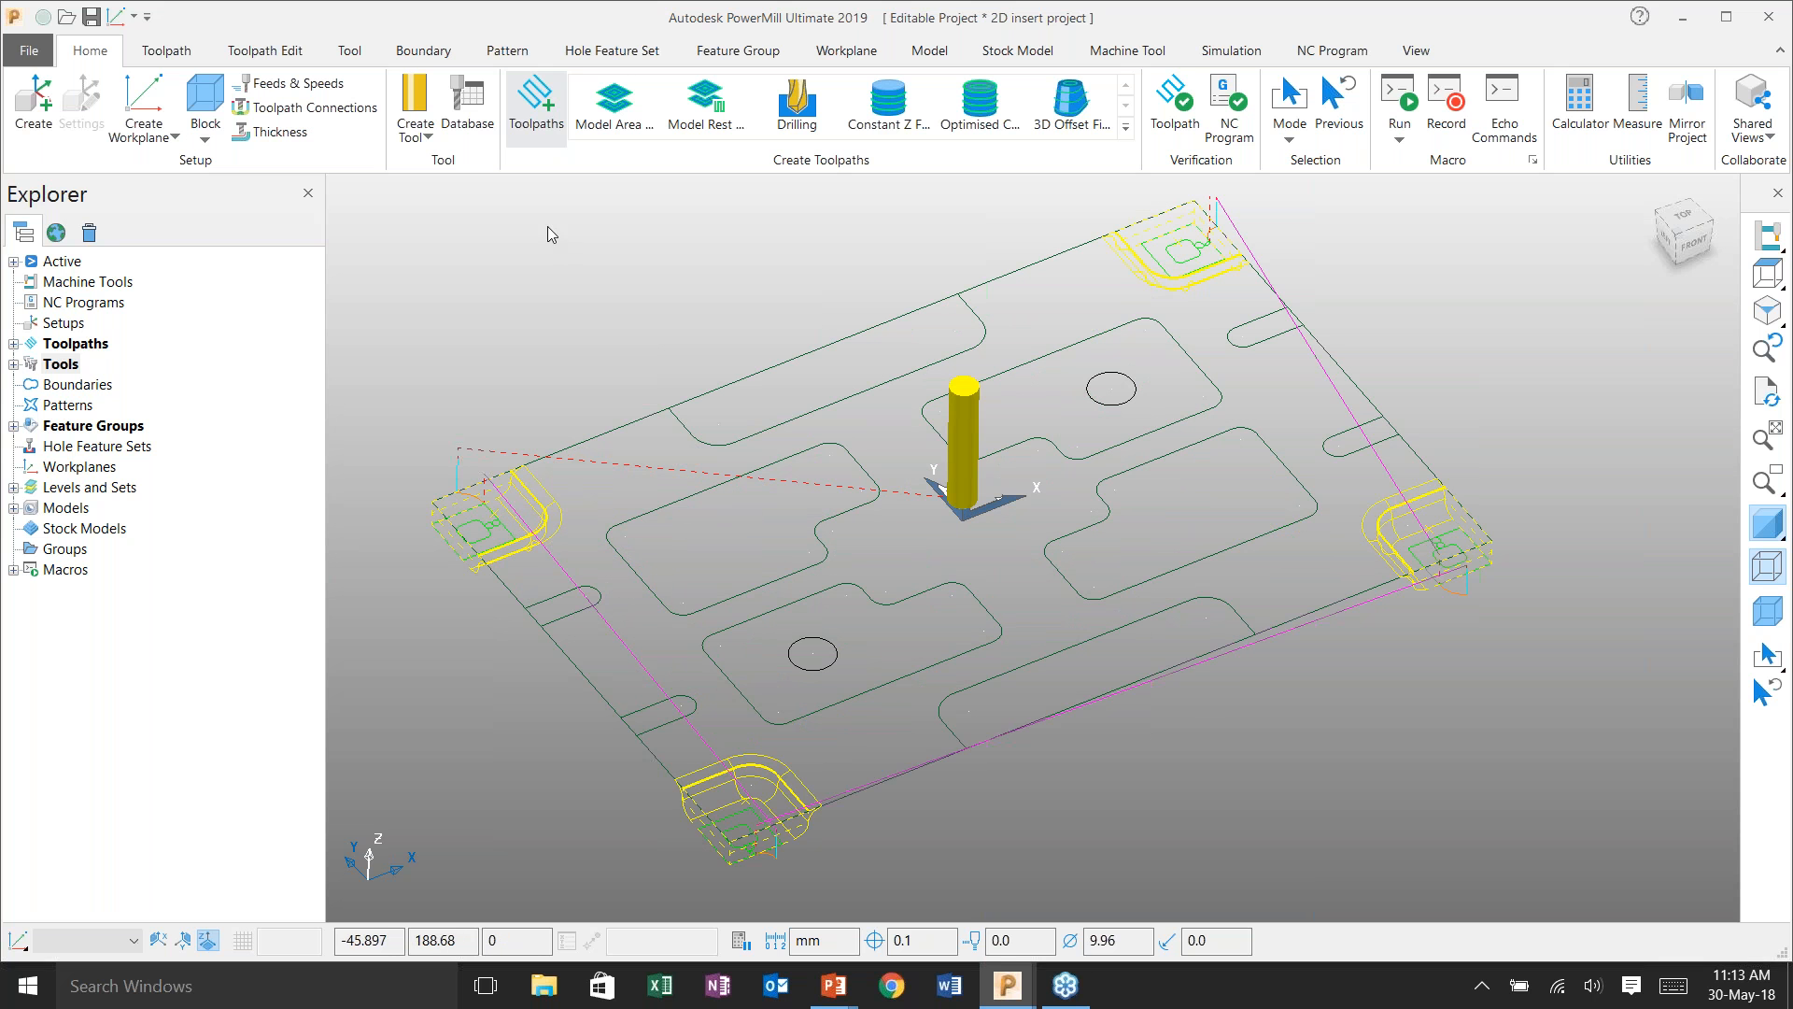
- Start a slot toolpath from the Slot_10Flat template with a new feature group and begin creating slot features with the slot position set to Centre
{"action": "left_click", "coordinate": [525, 123]}
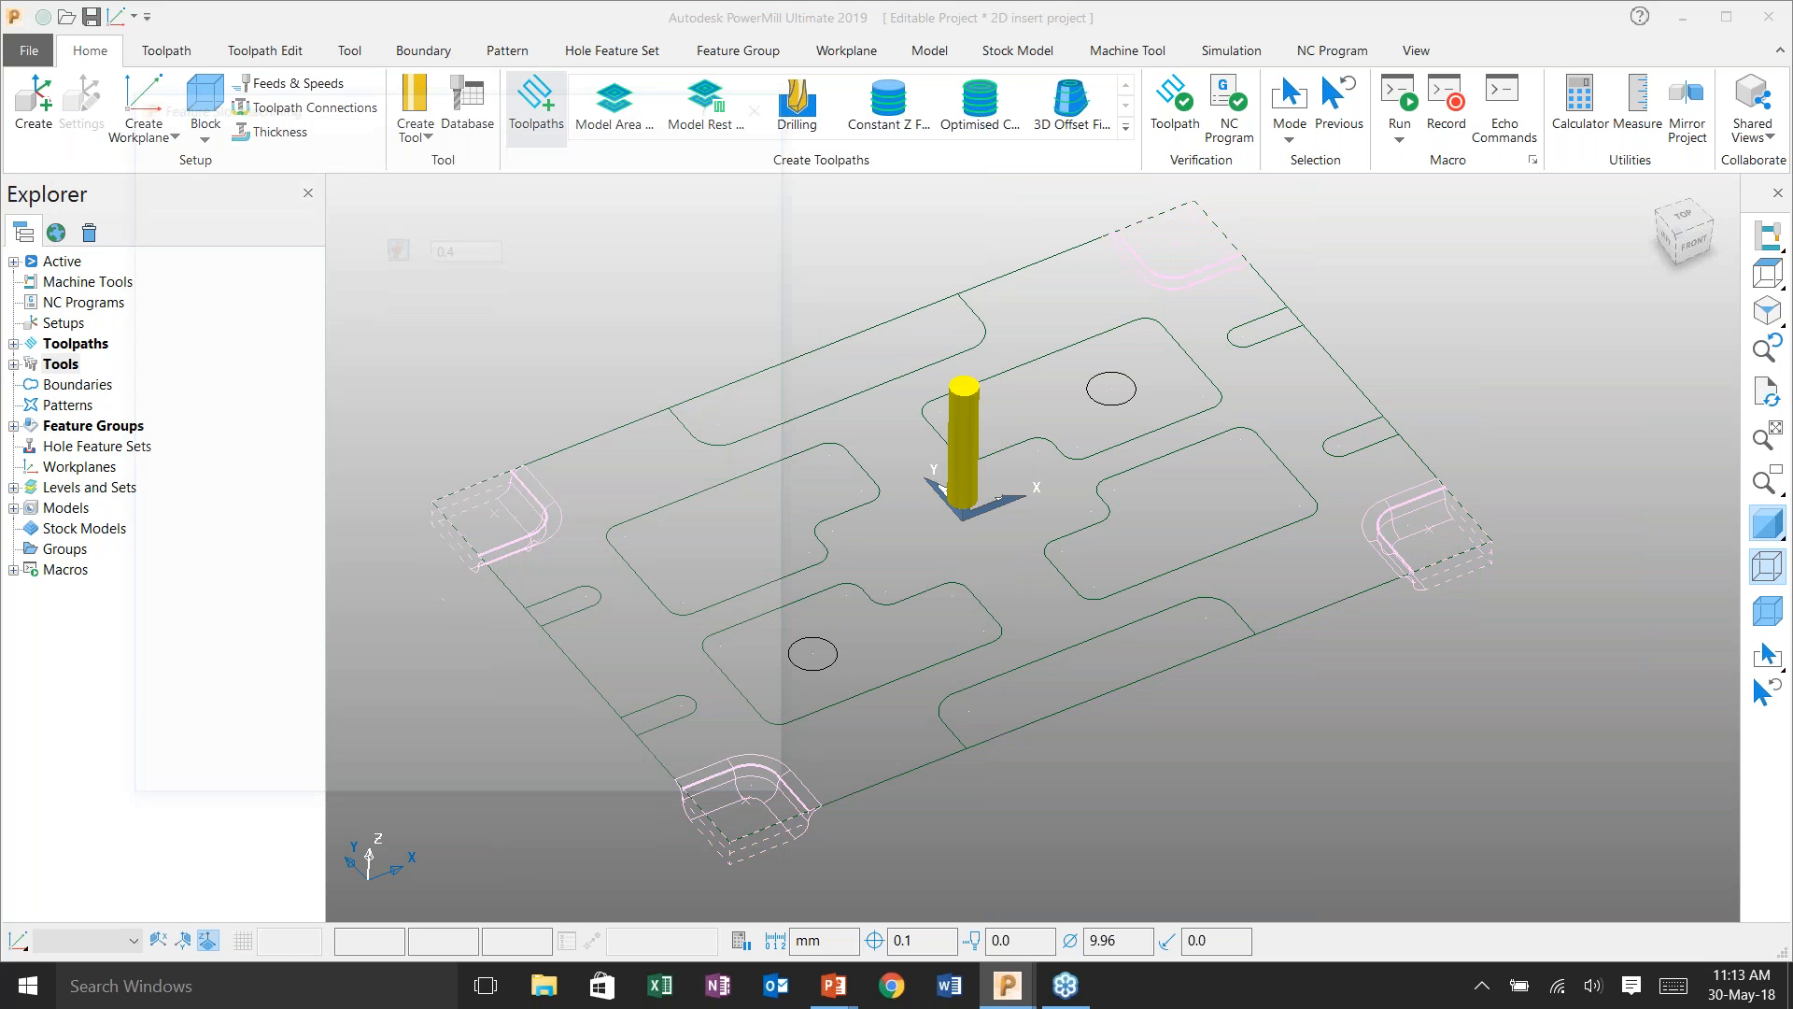
{"action": "left_click", "coordinate": [412, 265]}
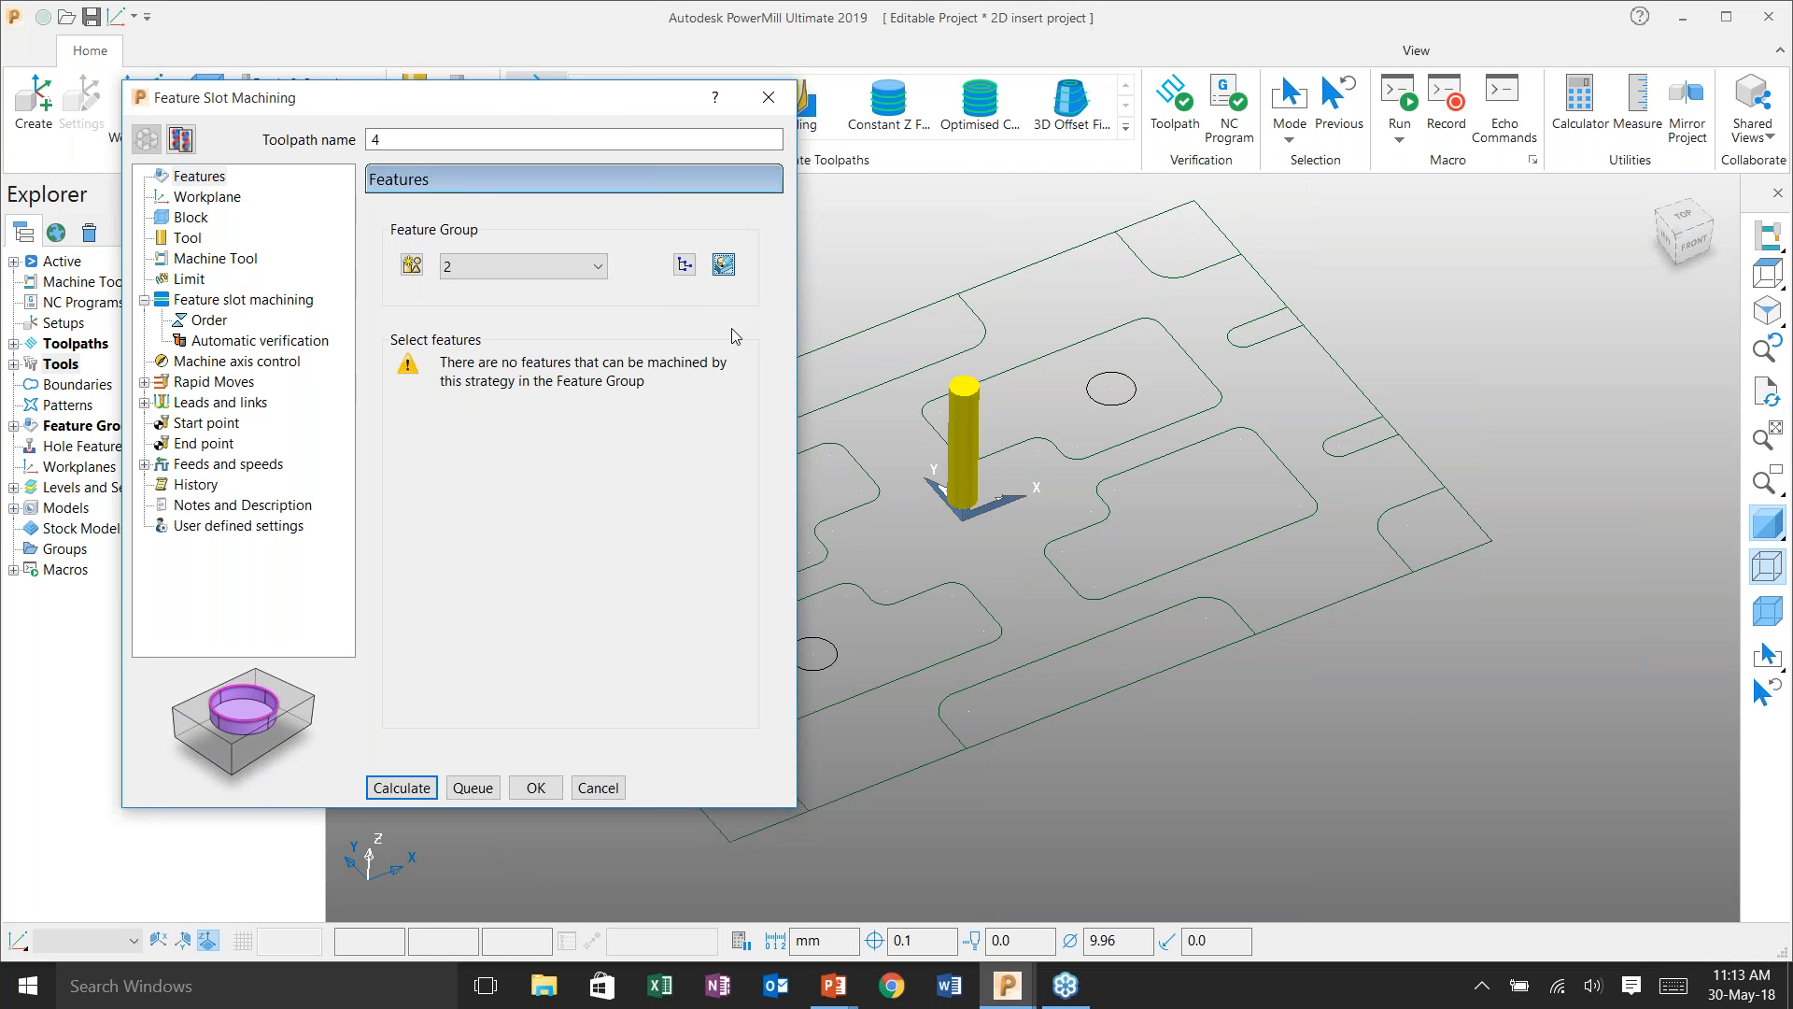
{"action": "left_click", "coordinate": [188, 108]}
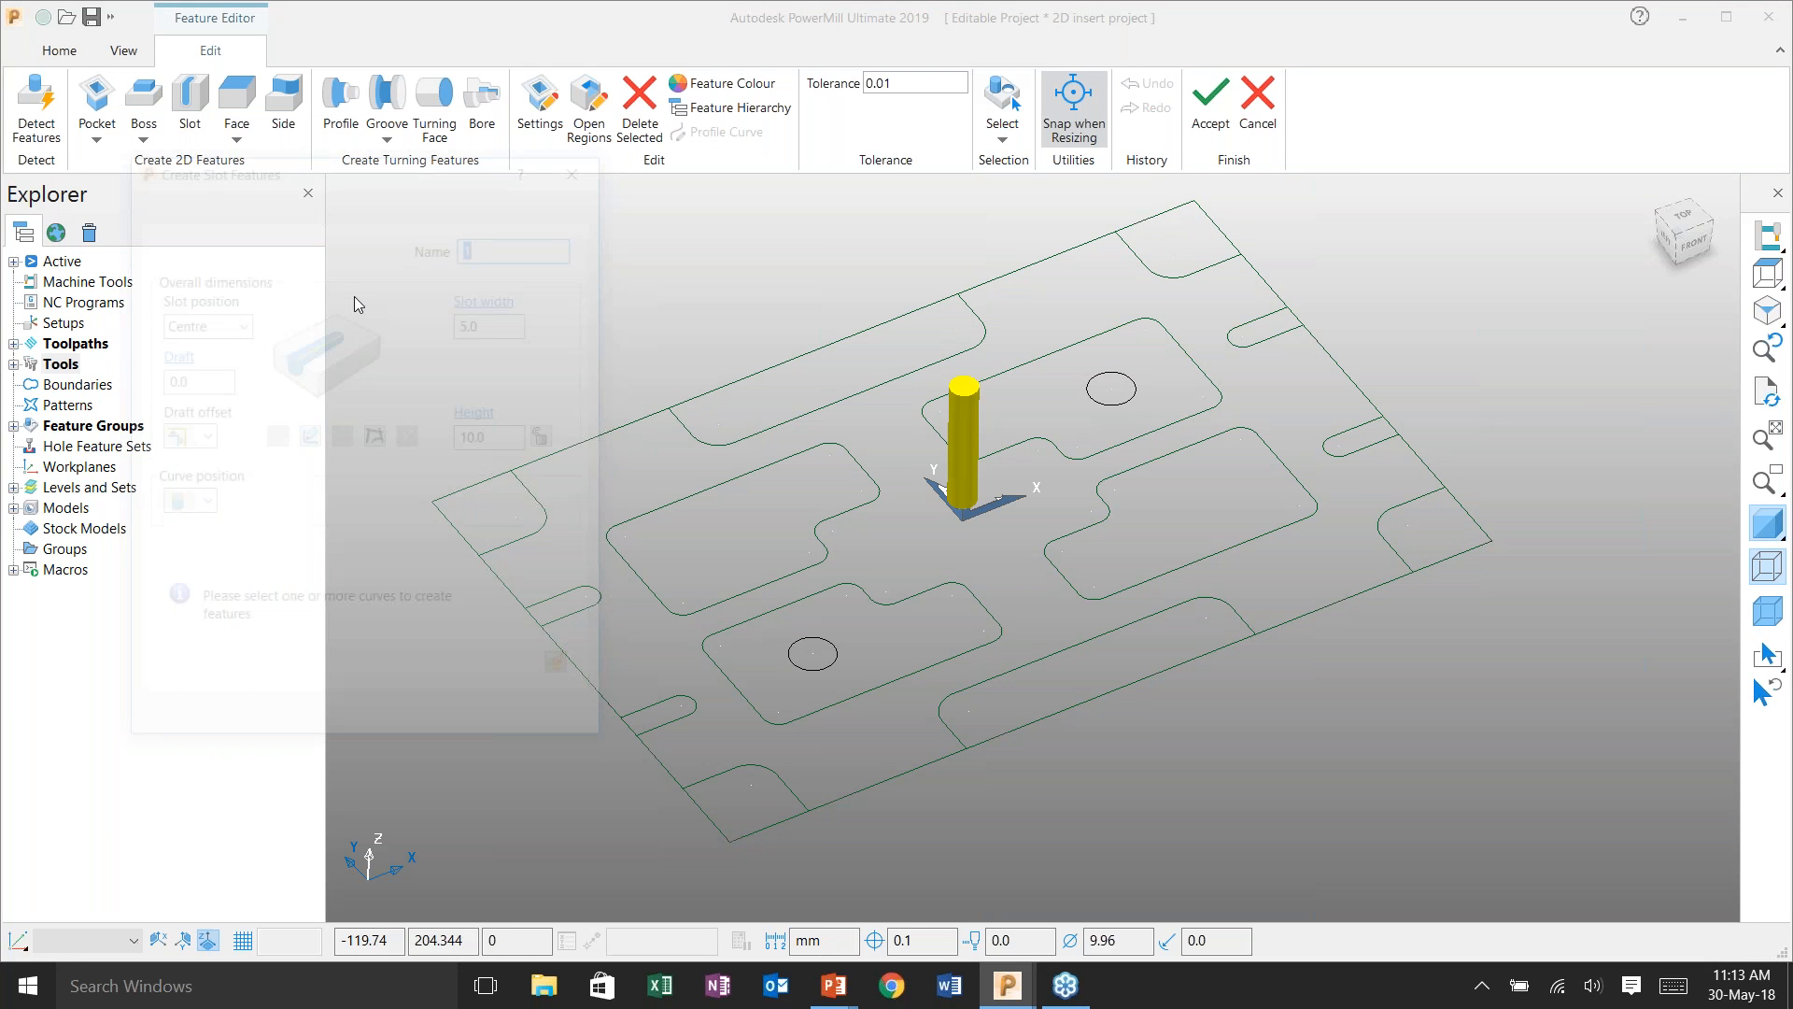
{"action": "middle_click_drag", "start_coordinate": [762, 381], "coordinate": [932, 352], "text": "shift"}
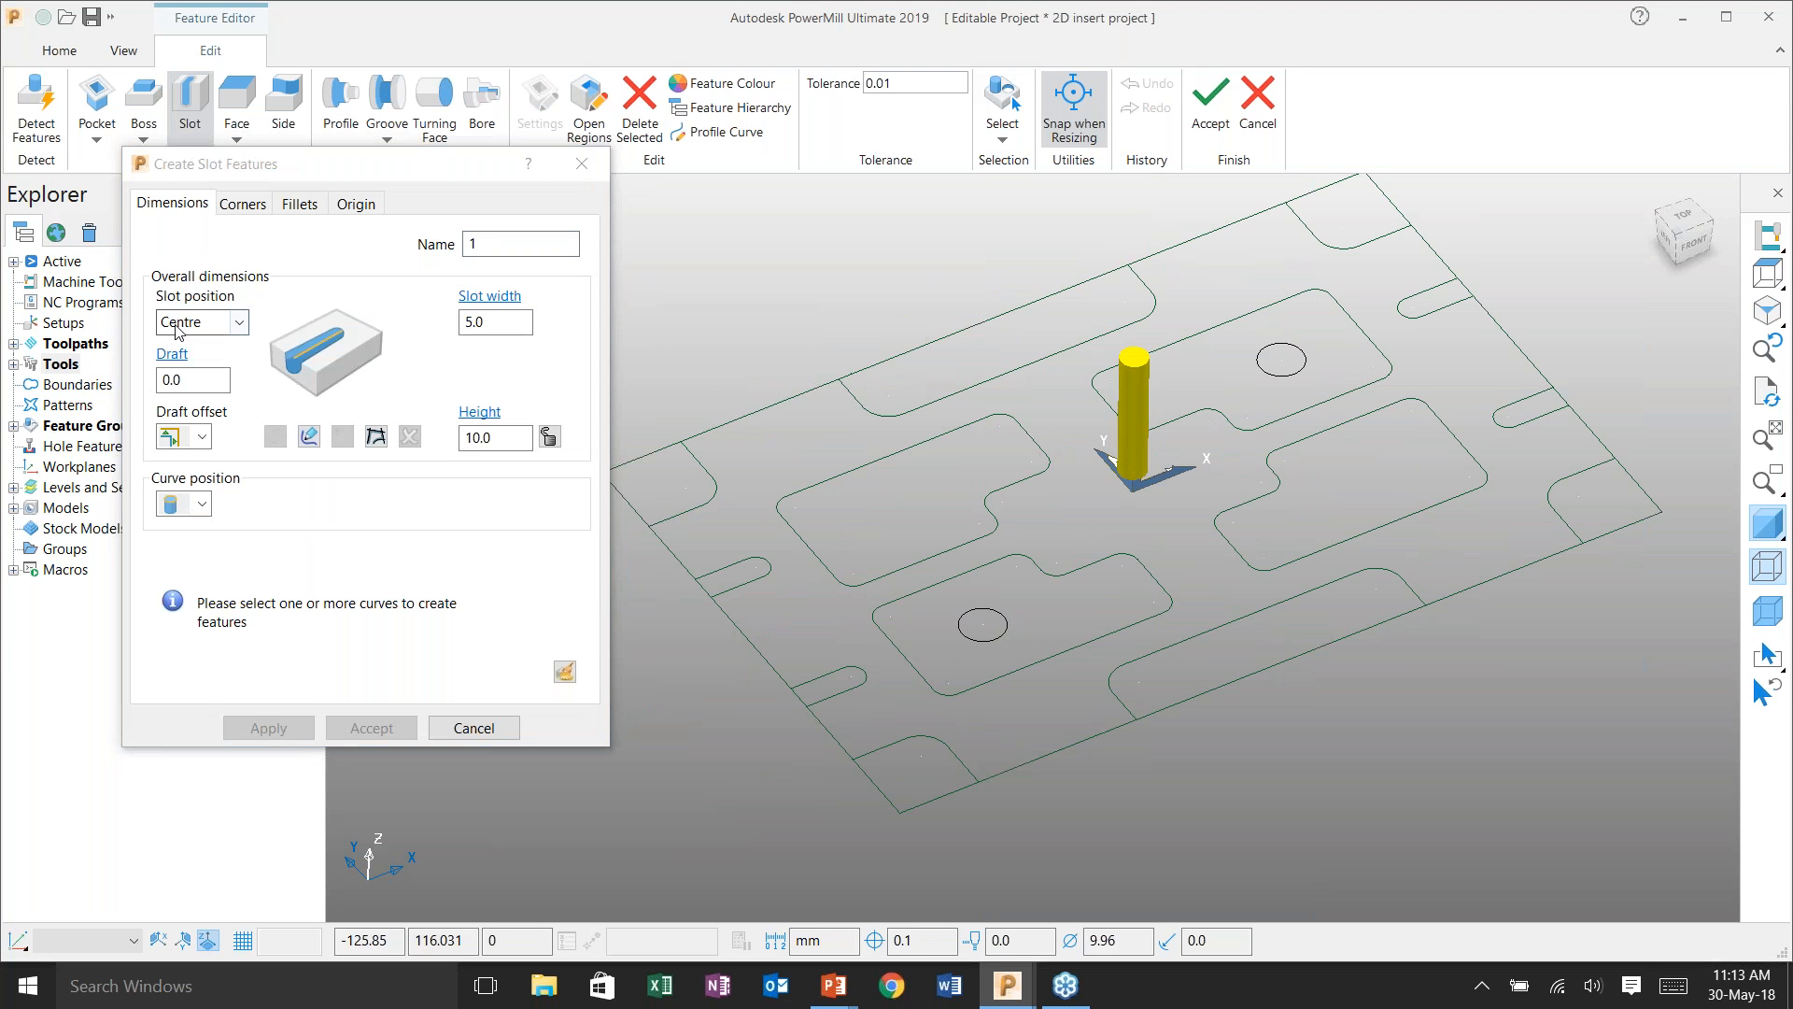
{"action": "left_click", "coordinate": [240, 323]}
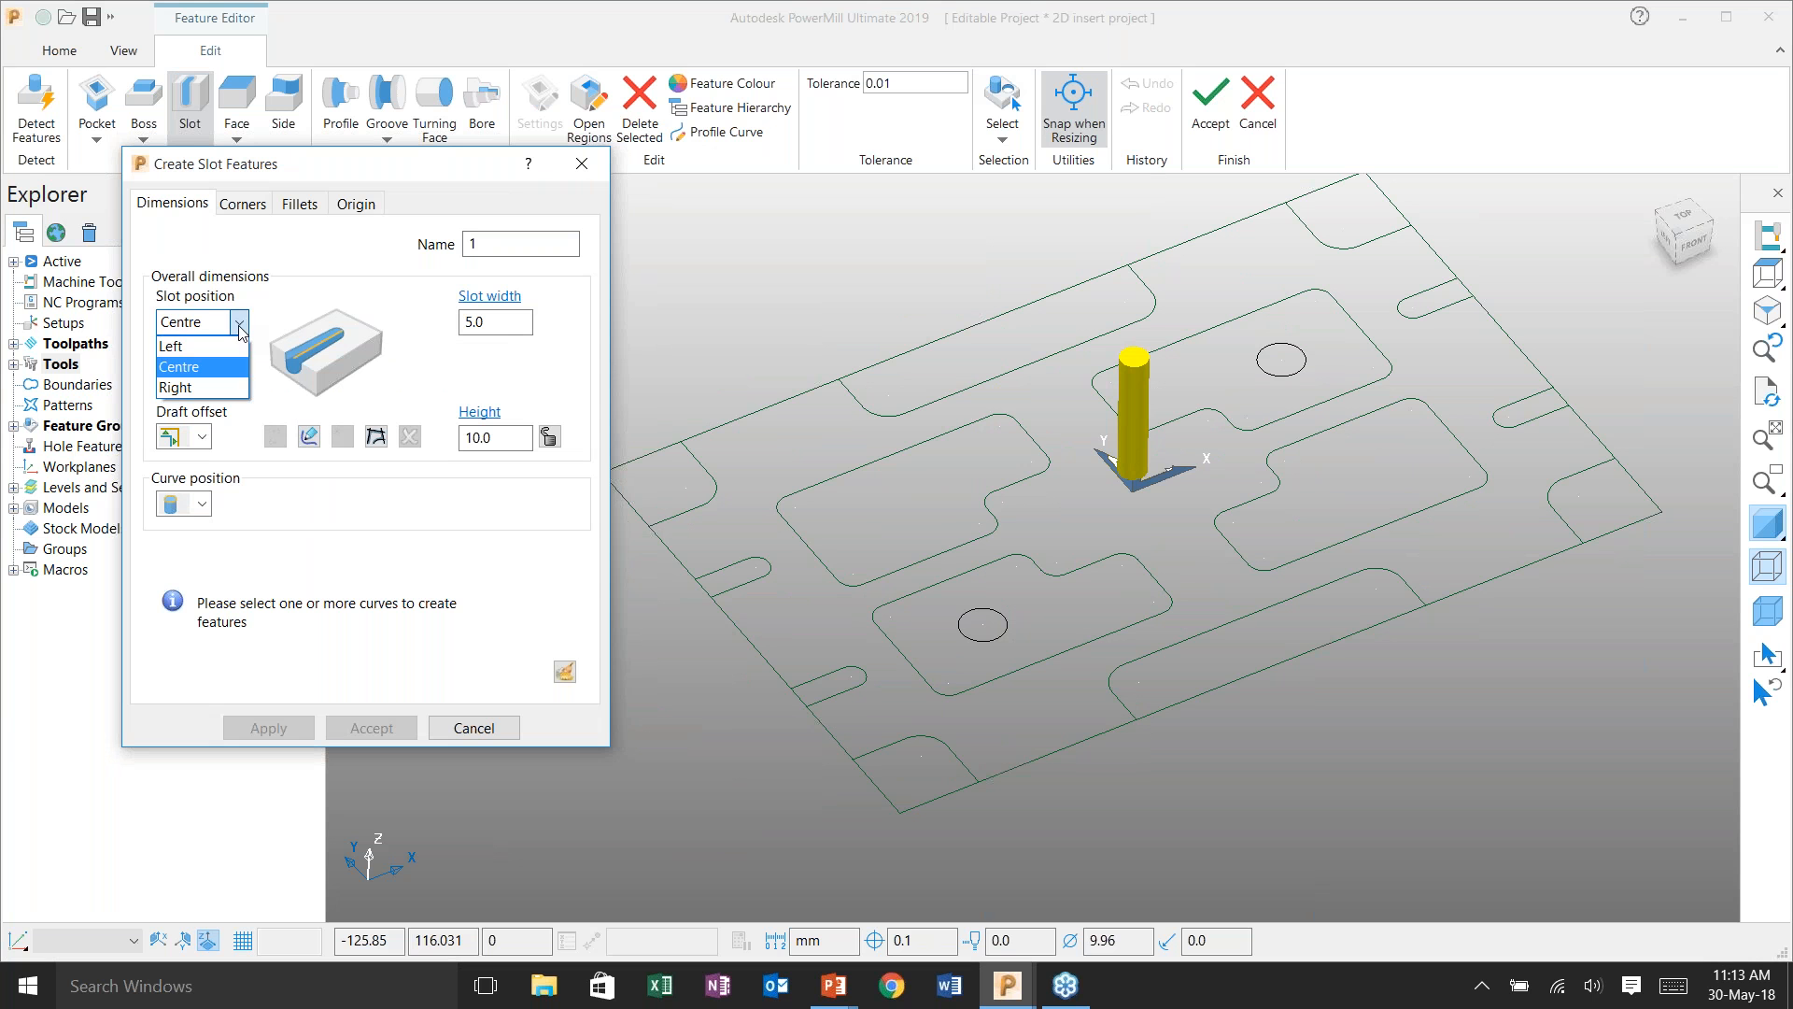
{"action": "left_click", "coordinate": [205, 367]}
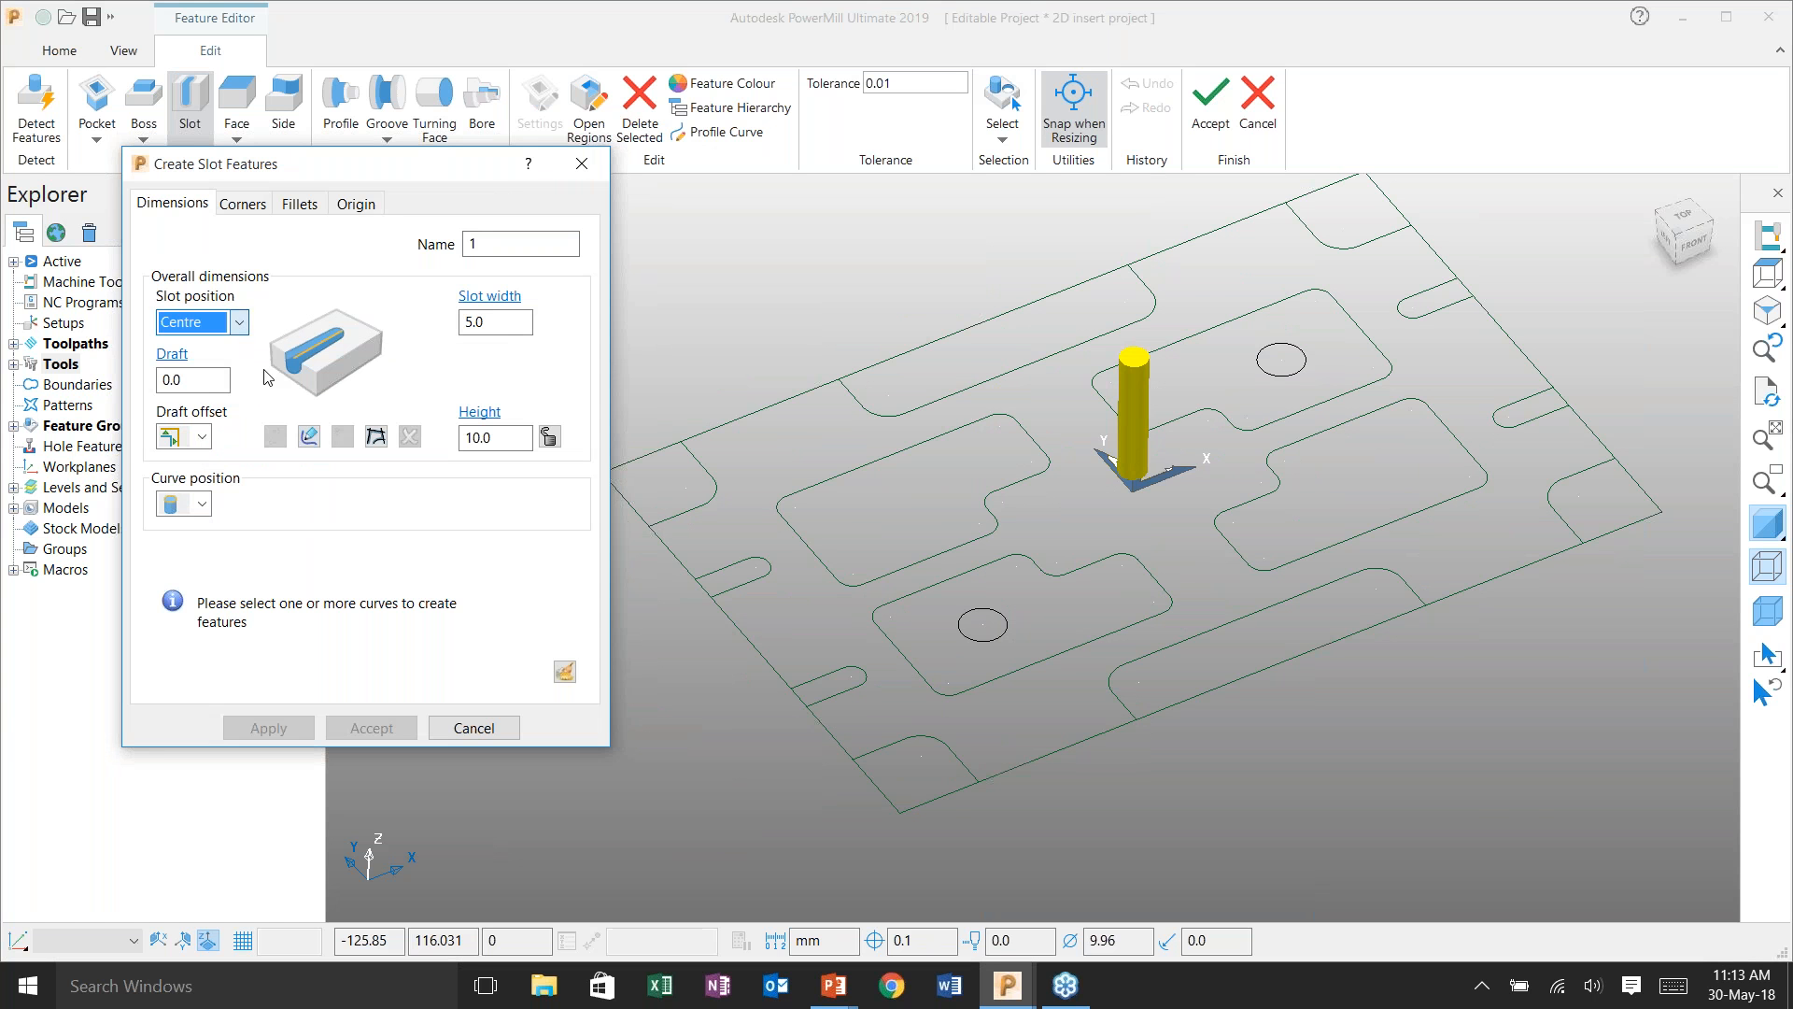
- Draw a 28.5 mm centreline from the arc centre of the negative X, positive Y slot to beyond the plate edge
{"action": "scroll", "coordinate": [697, 597], "scroll_direction": "up", "scroll_amount": 3}
{"action": "scroll", "coordinate": [697, 597], "scroll_direction": "up", "scroll_amount": 3}
{"action": "left_click", "coordinate": [309, 436]}
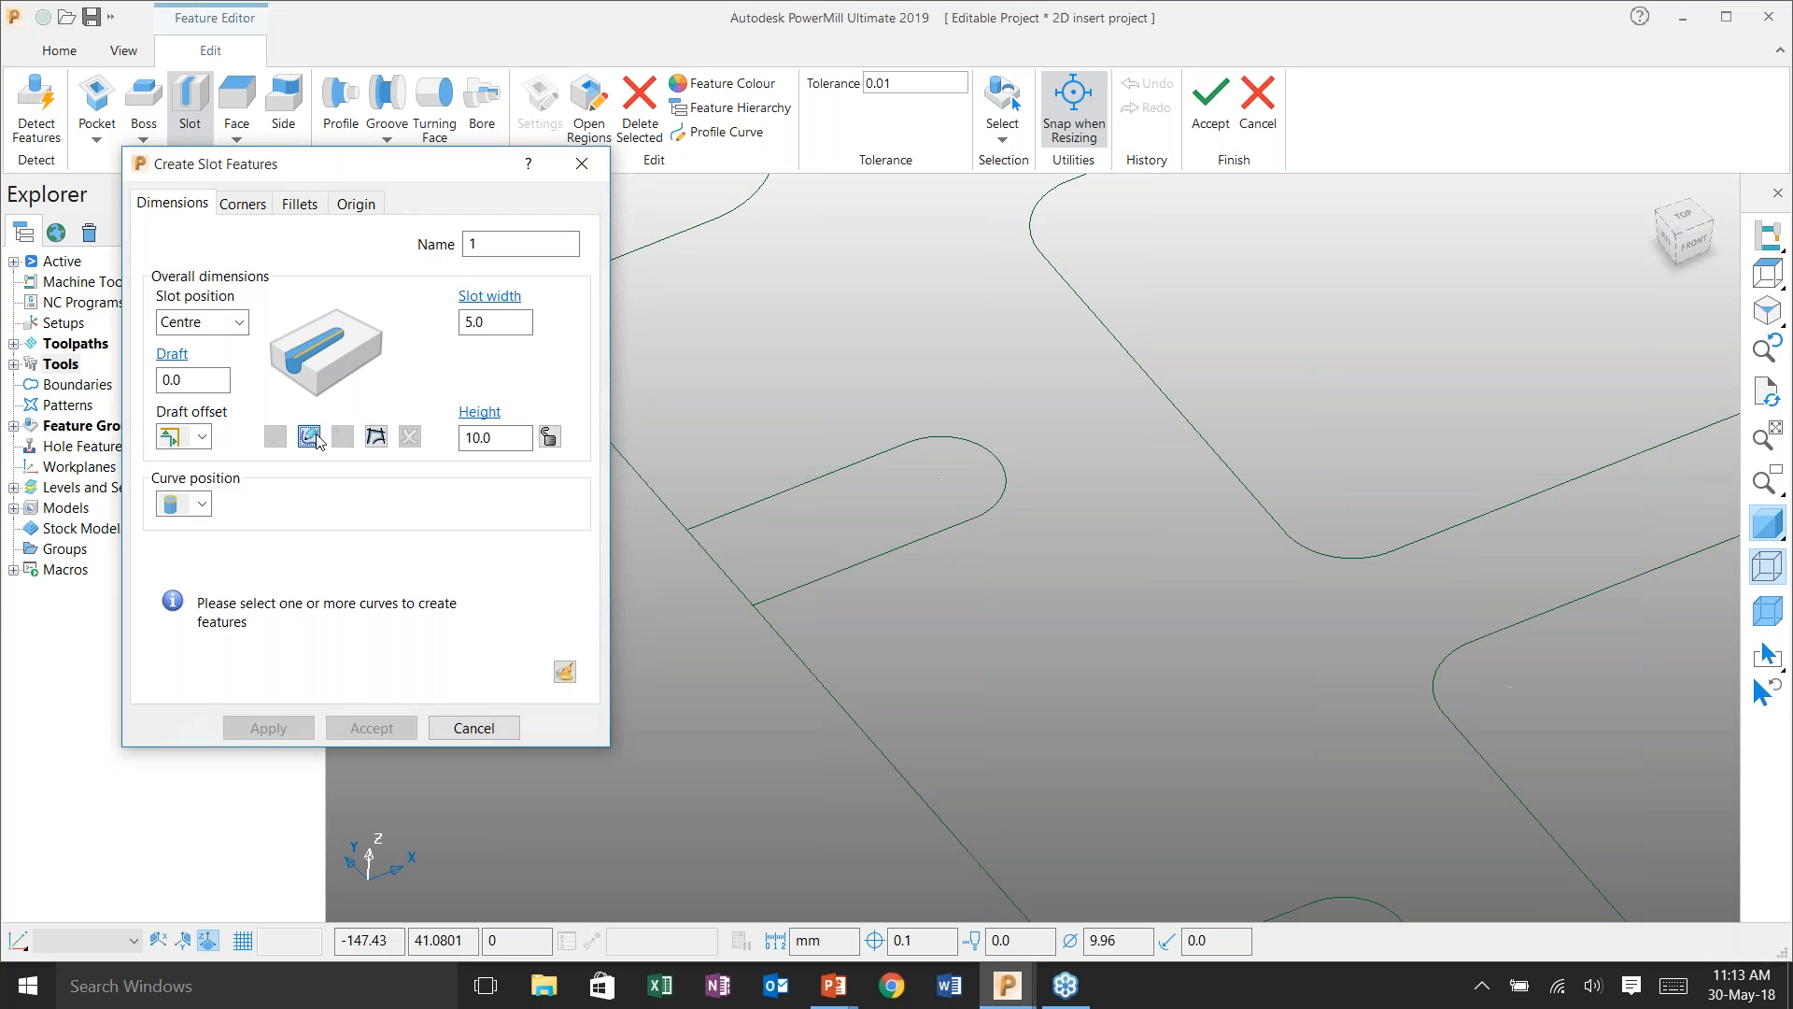
{"action": "left_click", "coordinate": [940, 479]}
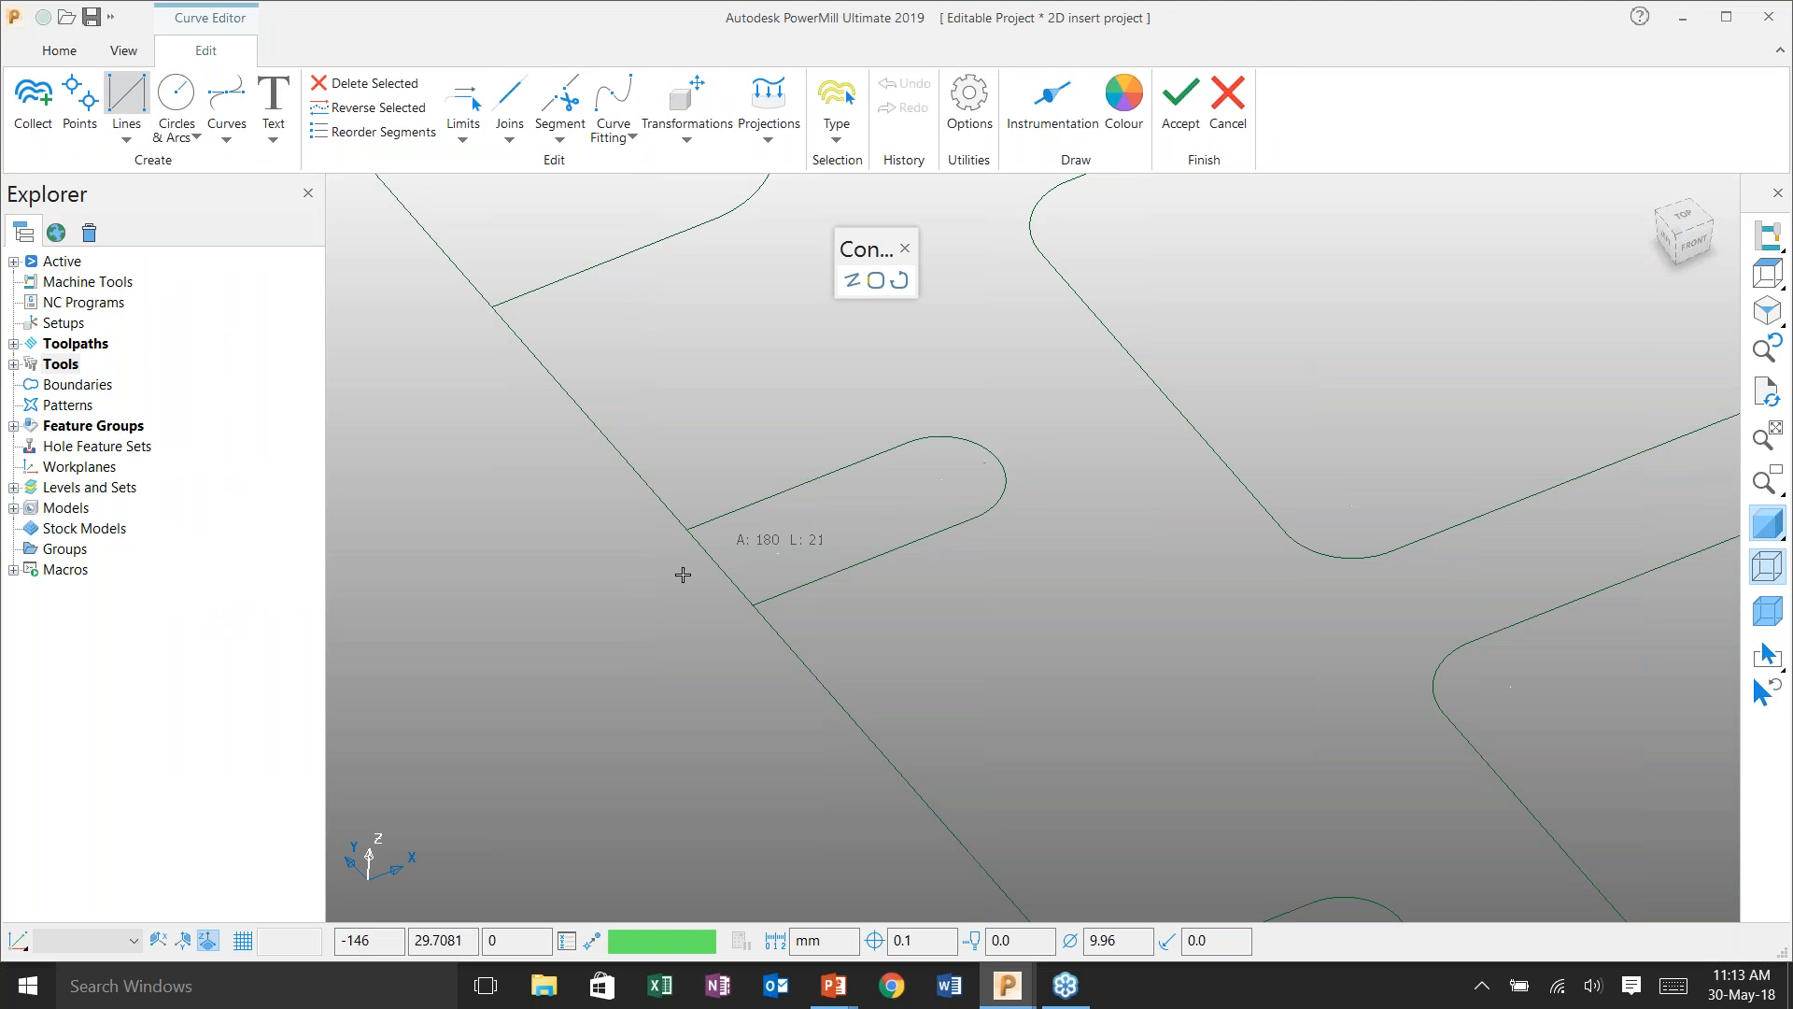
{"action": "left_click", "coordinate": [624, 602]}
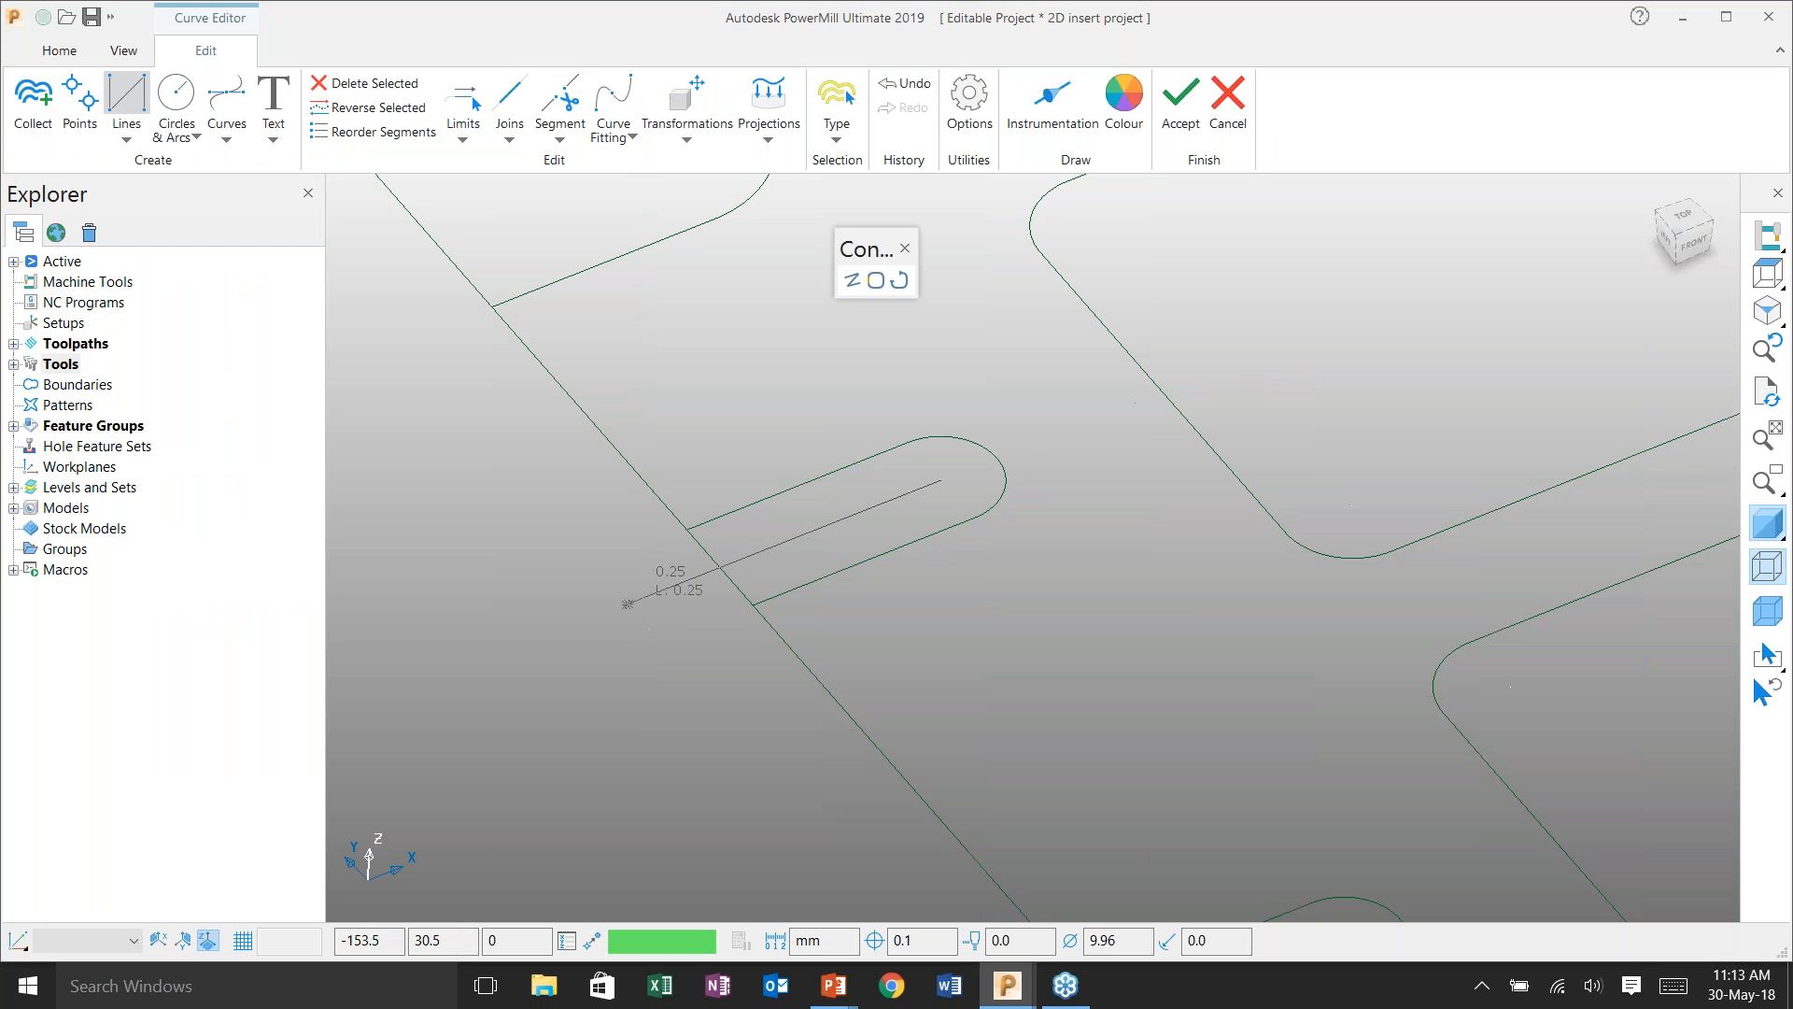
{"action": "key", "text": "Escape"}
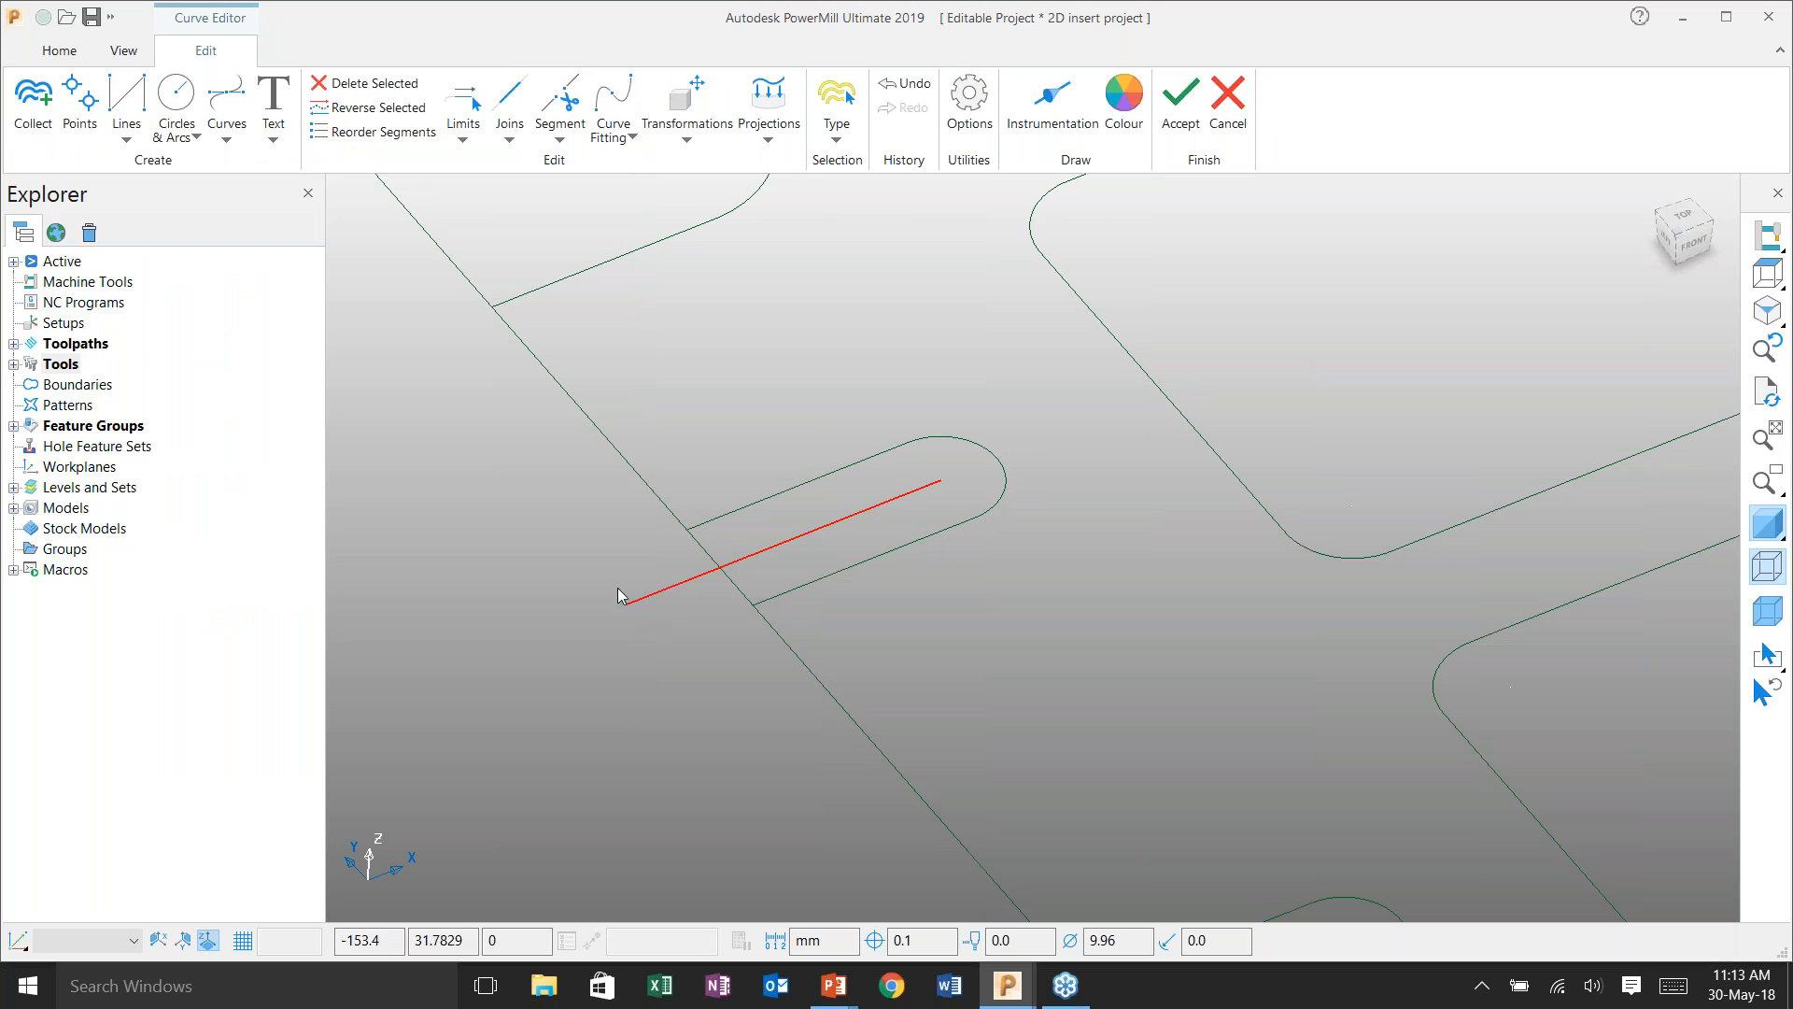
- Reverse the direction of the slot centreline so it runs from outside the plate into the slot
{"action": "left_click", "coordinate": [820, 529]}
{"action": "scroll", "coordinate": [664, 546], "scroll_direction": "up", "scroll_amount": 3}
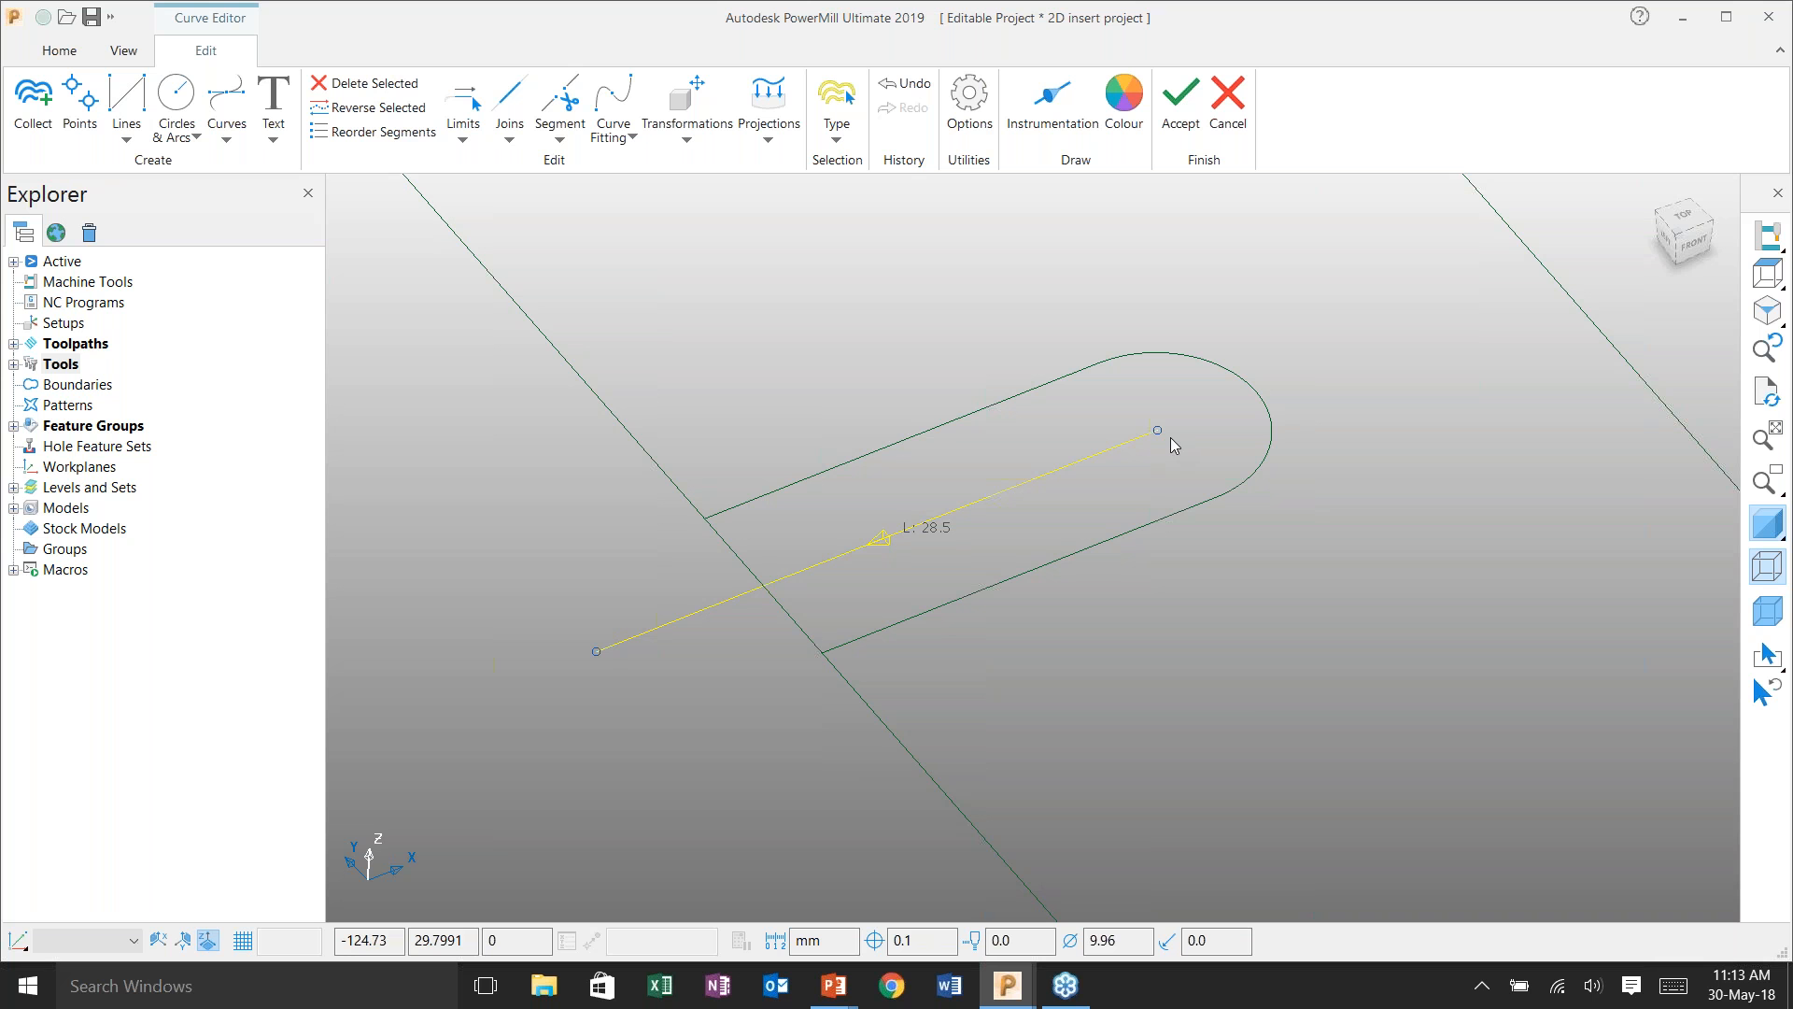
{"action": "right_click", "coordinate": [960, 510]}
{"action": "left_click", "coordinate": [1024, 612]}
{"action": "scroll", "coordinate": [710, 523], "scroll_direction": "down", "scroll_amount": 1}
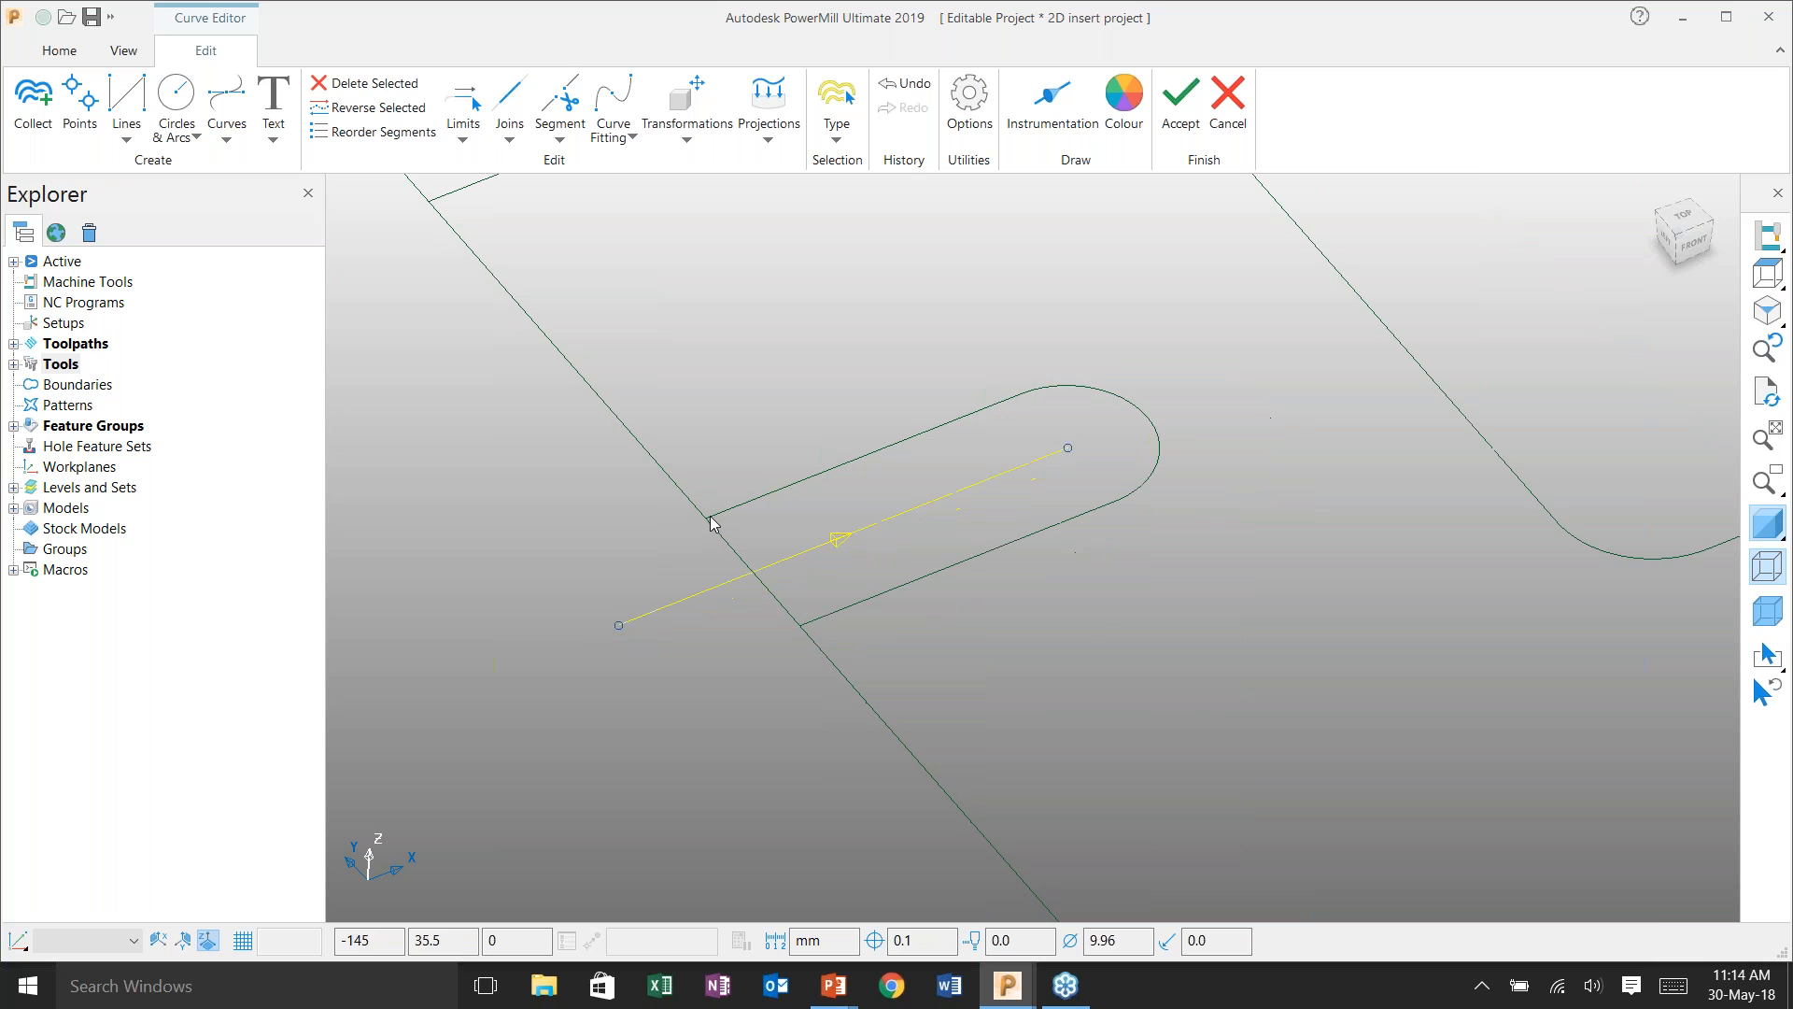
- Mirror the slot centreline across the YZ and ZX planes, keeping the originals, to place centrelines on the other three slots
{"action": "scroll", "coordinate": [711, 520], "scroll_direction": "down", "scroll_amount": 4}
{"action": "scroll", "coordinate": [1364, 509], "scroll_direction": "down", "scroll_amount": 1}
{"action": "middle_click_drag", "start_coordinate": [1364, 509], "coordinate": [876, 609], "text": "shift"}
{"action": "scroll", "coordinate": [833, 592], "scroll_direction": "down", "scroll_amount": 2}
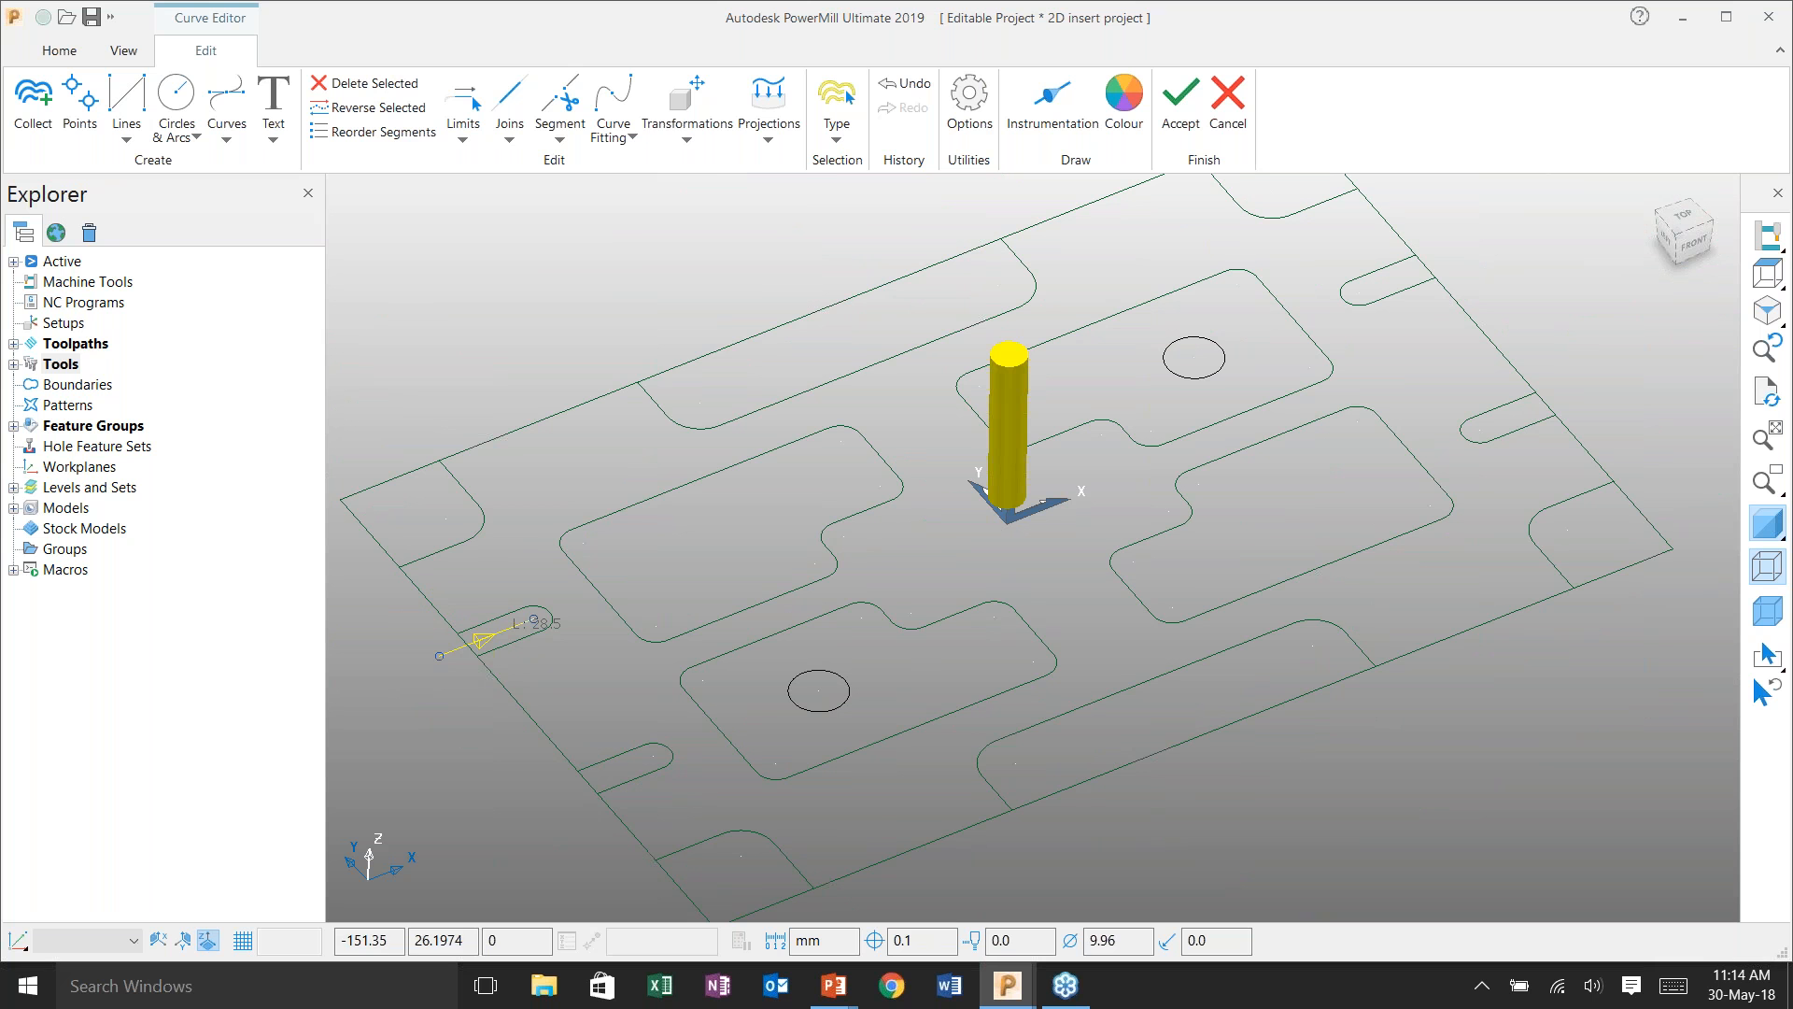
{"action": "left_click", "coordinate": [688, 112]}
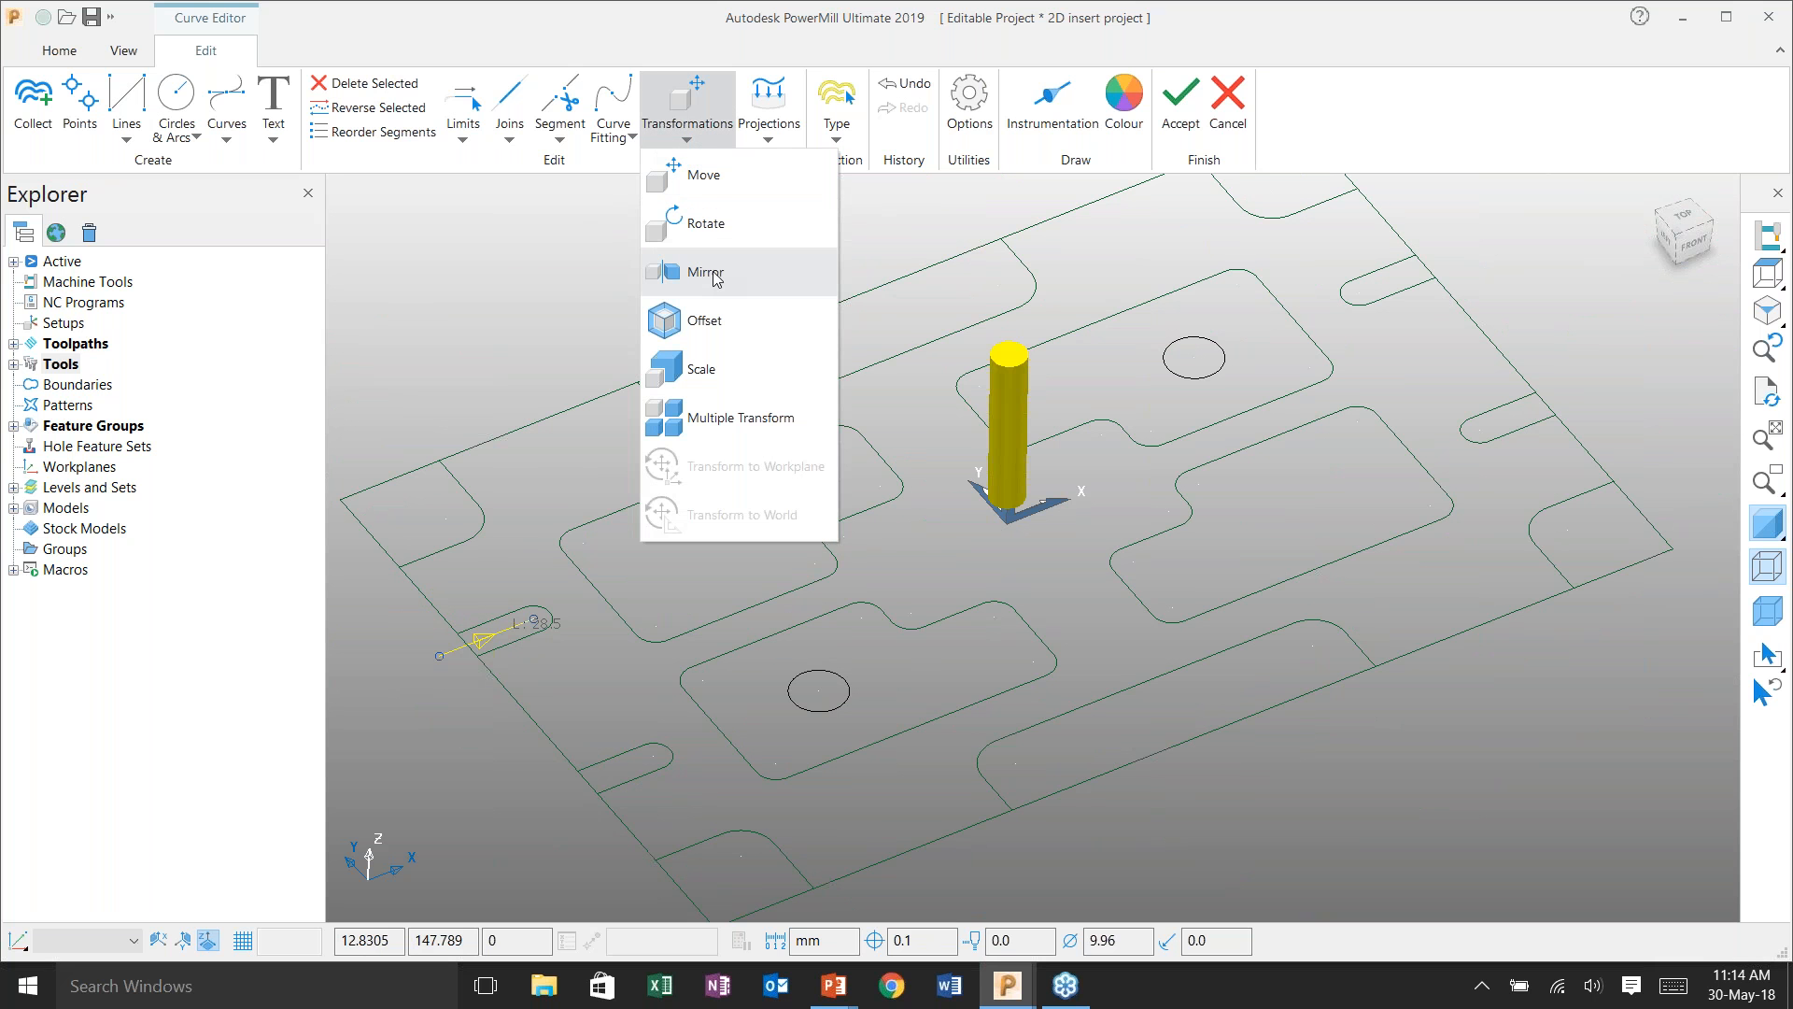
{"action": "left_click", "coordinate": [715, 273]}
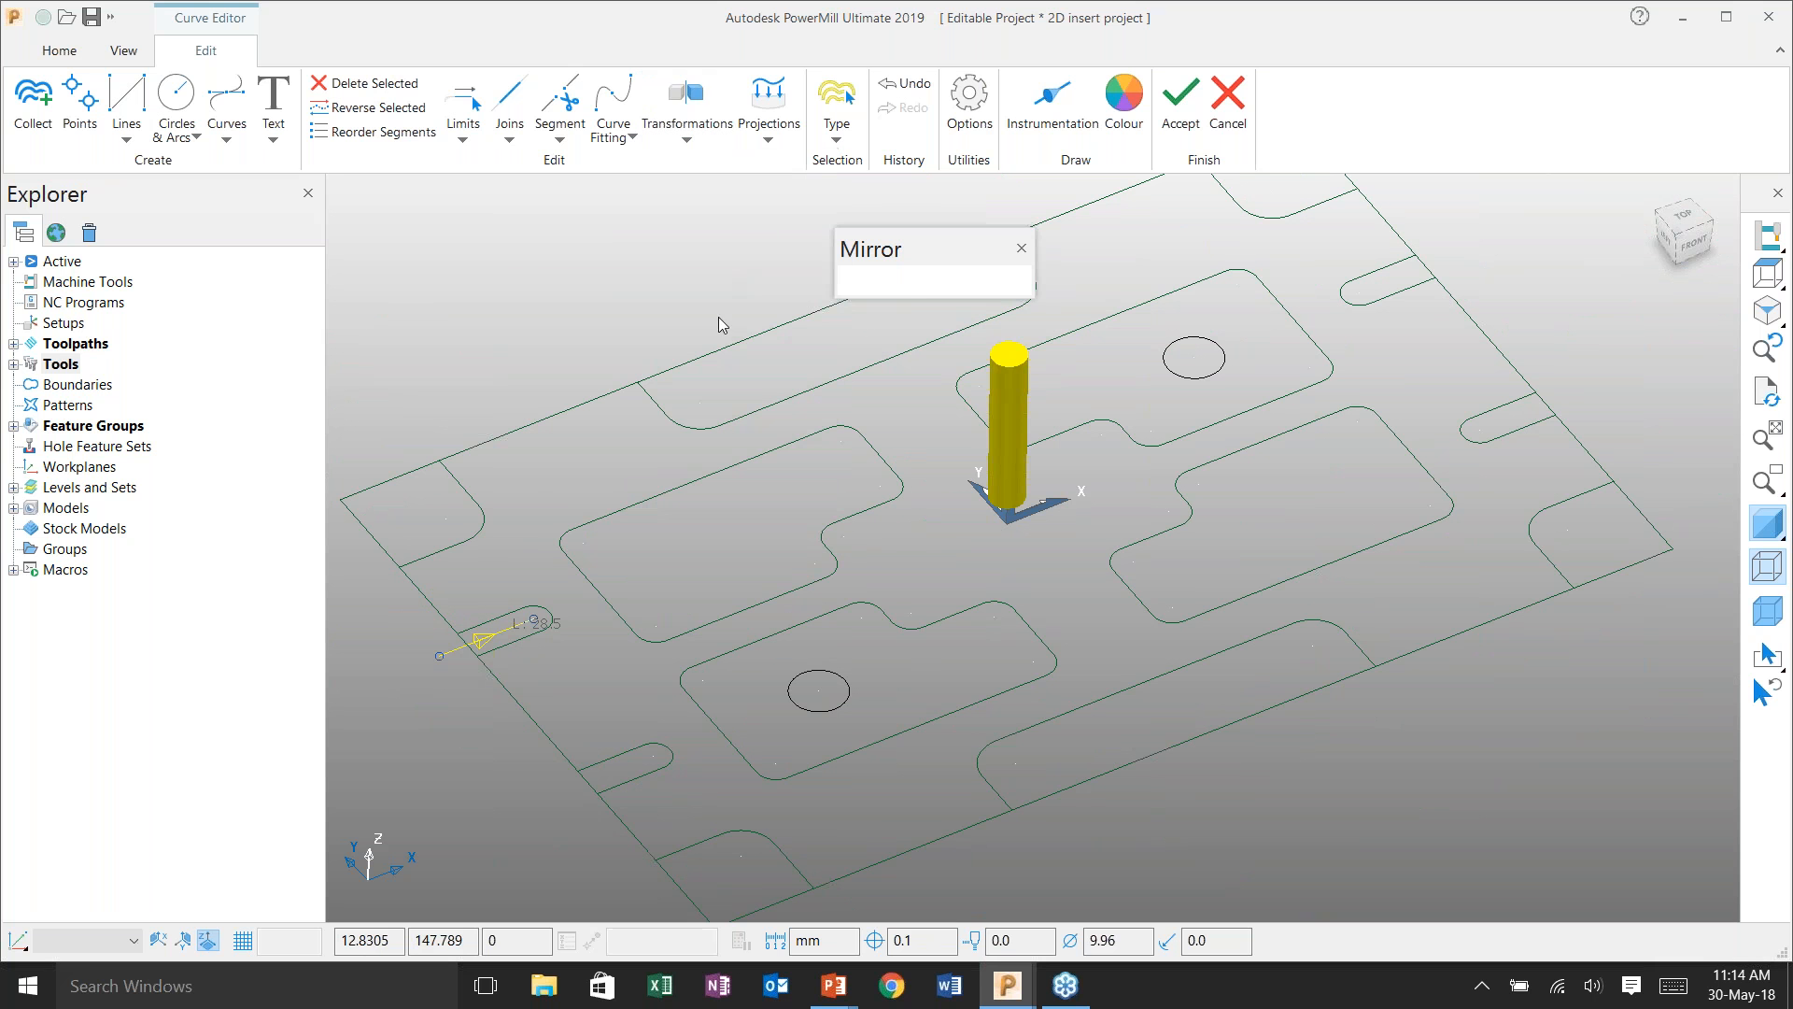
{"action": "left_click", "coordinate": [899, 280]}
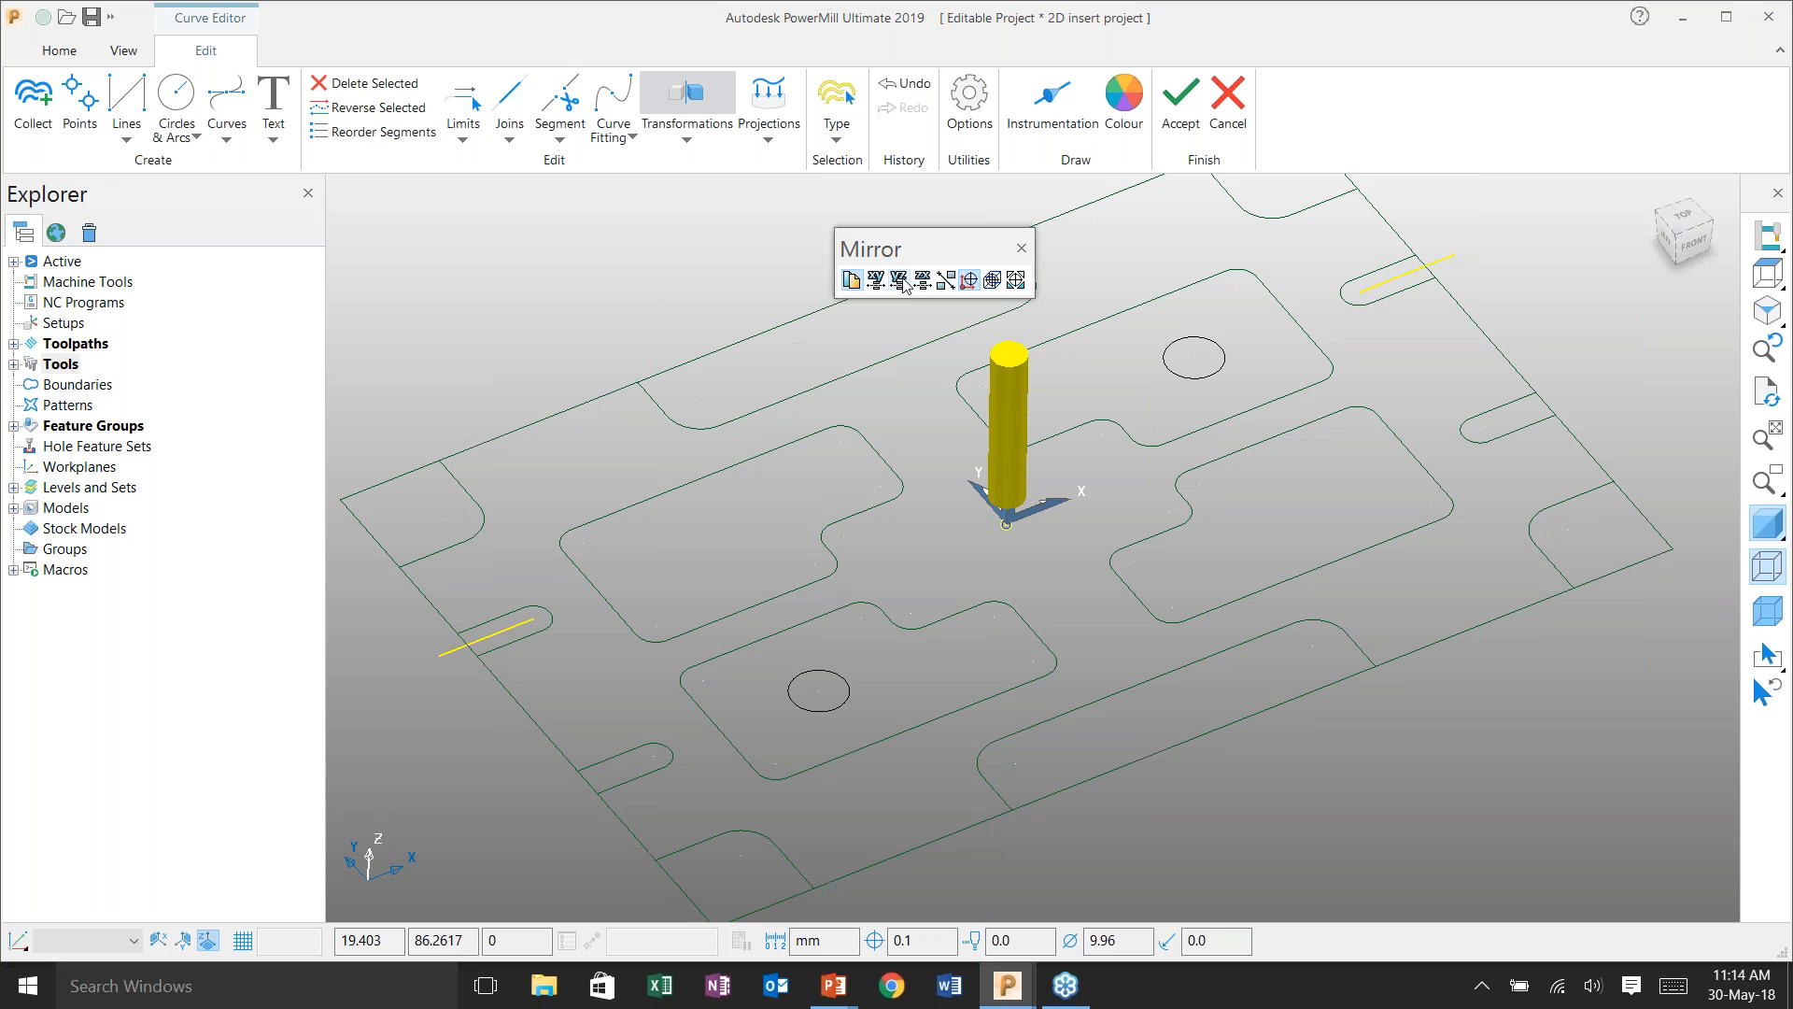
{"action": "left_click", "coordinate": [921, 280]}
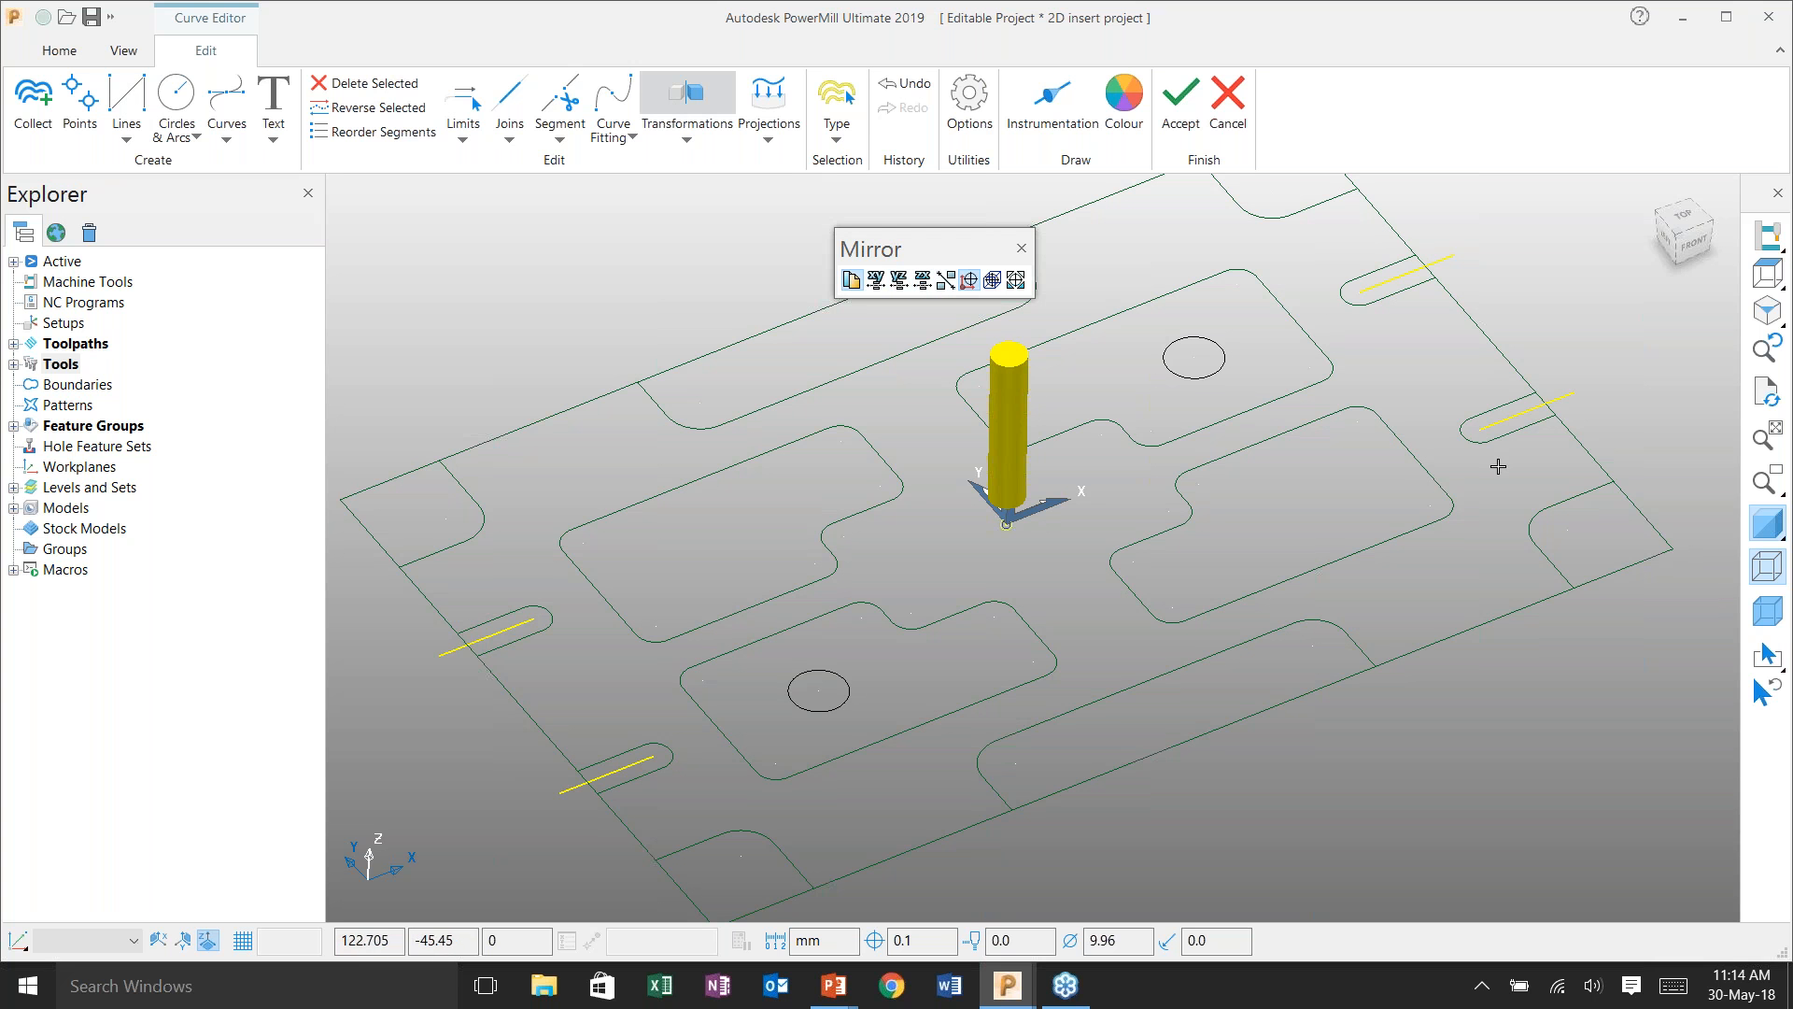
- Accept the four centreline curves as the slot features' geometry and check the preview against one slot outline
{"action": "left_click", "coordinate": [1182, 108]}
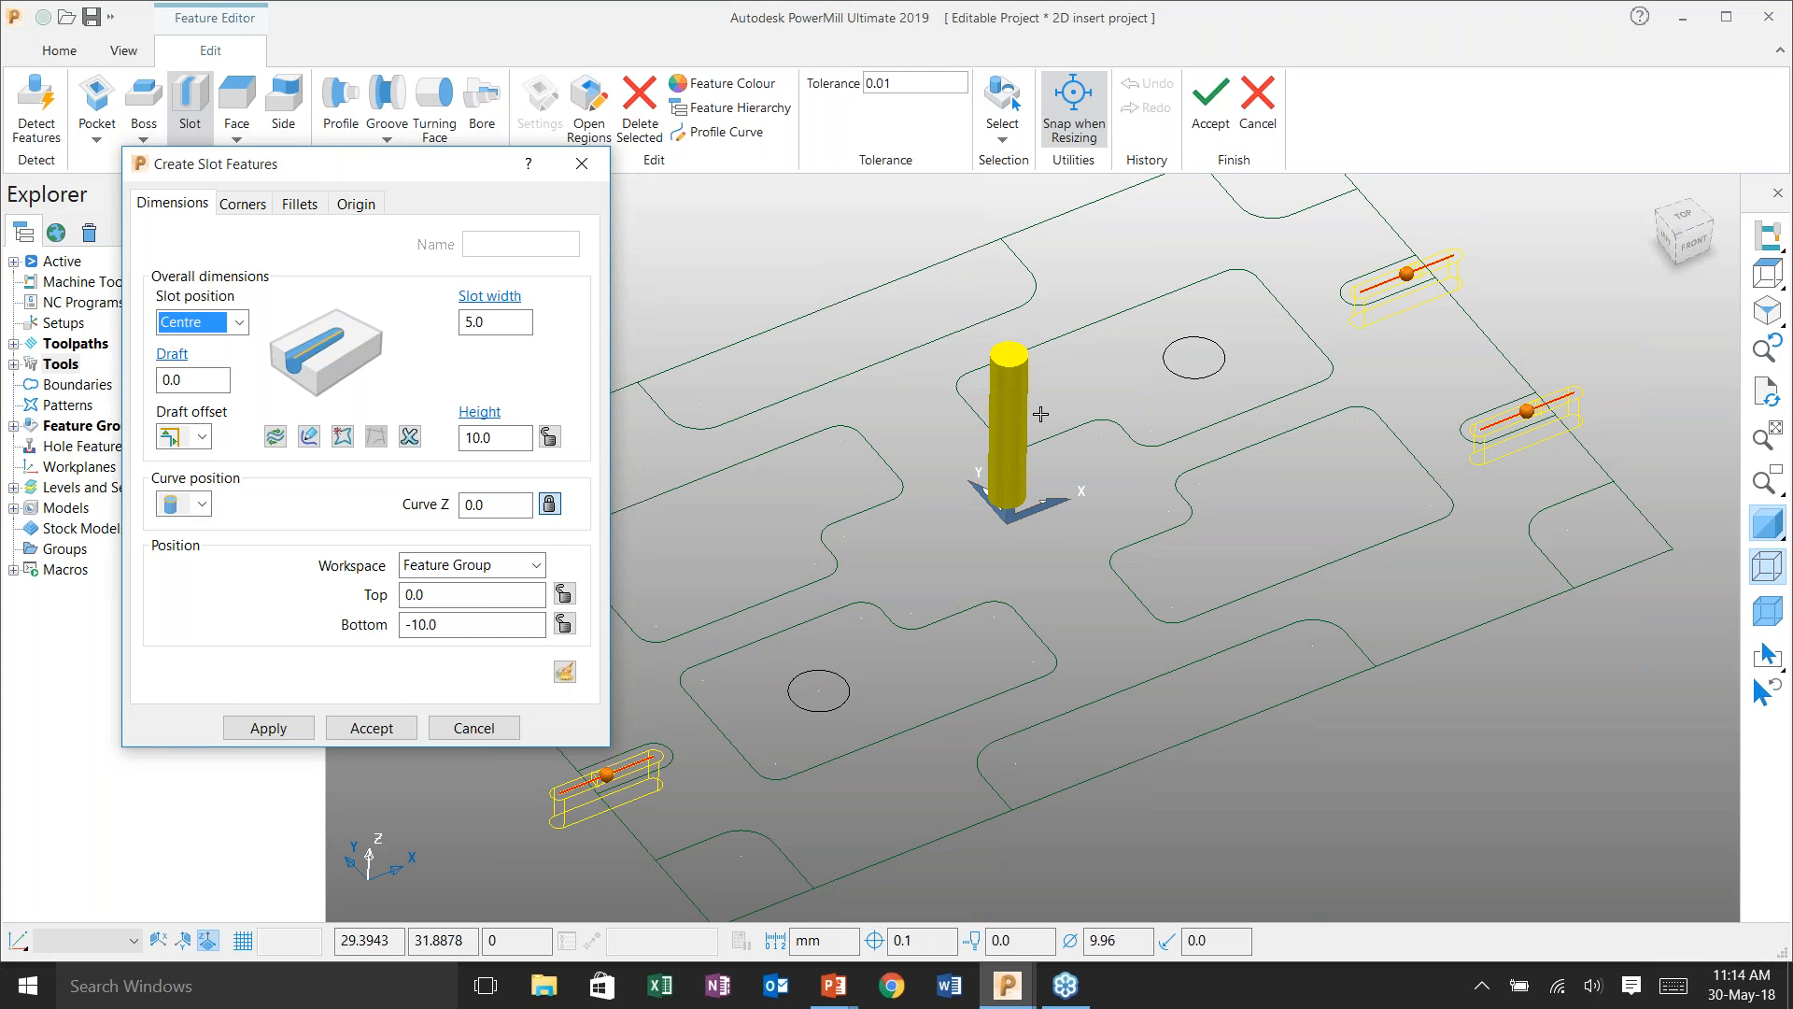
{"action": "scroll", "coordinate": [801, 535], "scroll_direction": "up", "scroll_amount": 5}
{"action": "scroll", "coordinate": [797, 519], "scroll_direction": "up", "scroll_amount": 2}
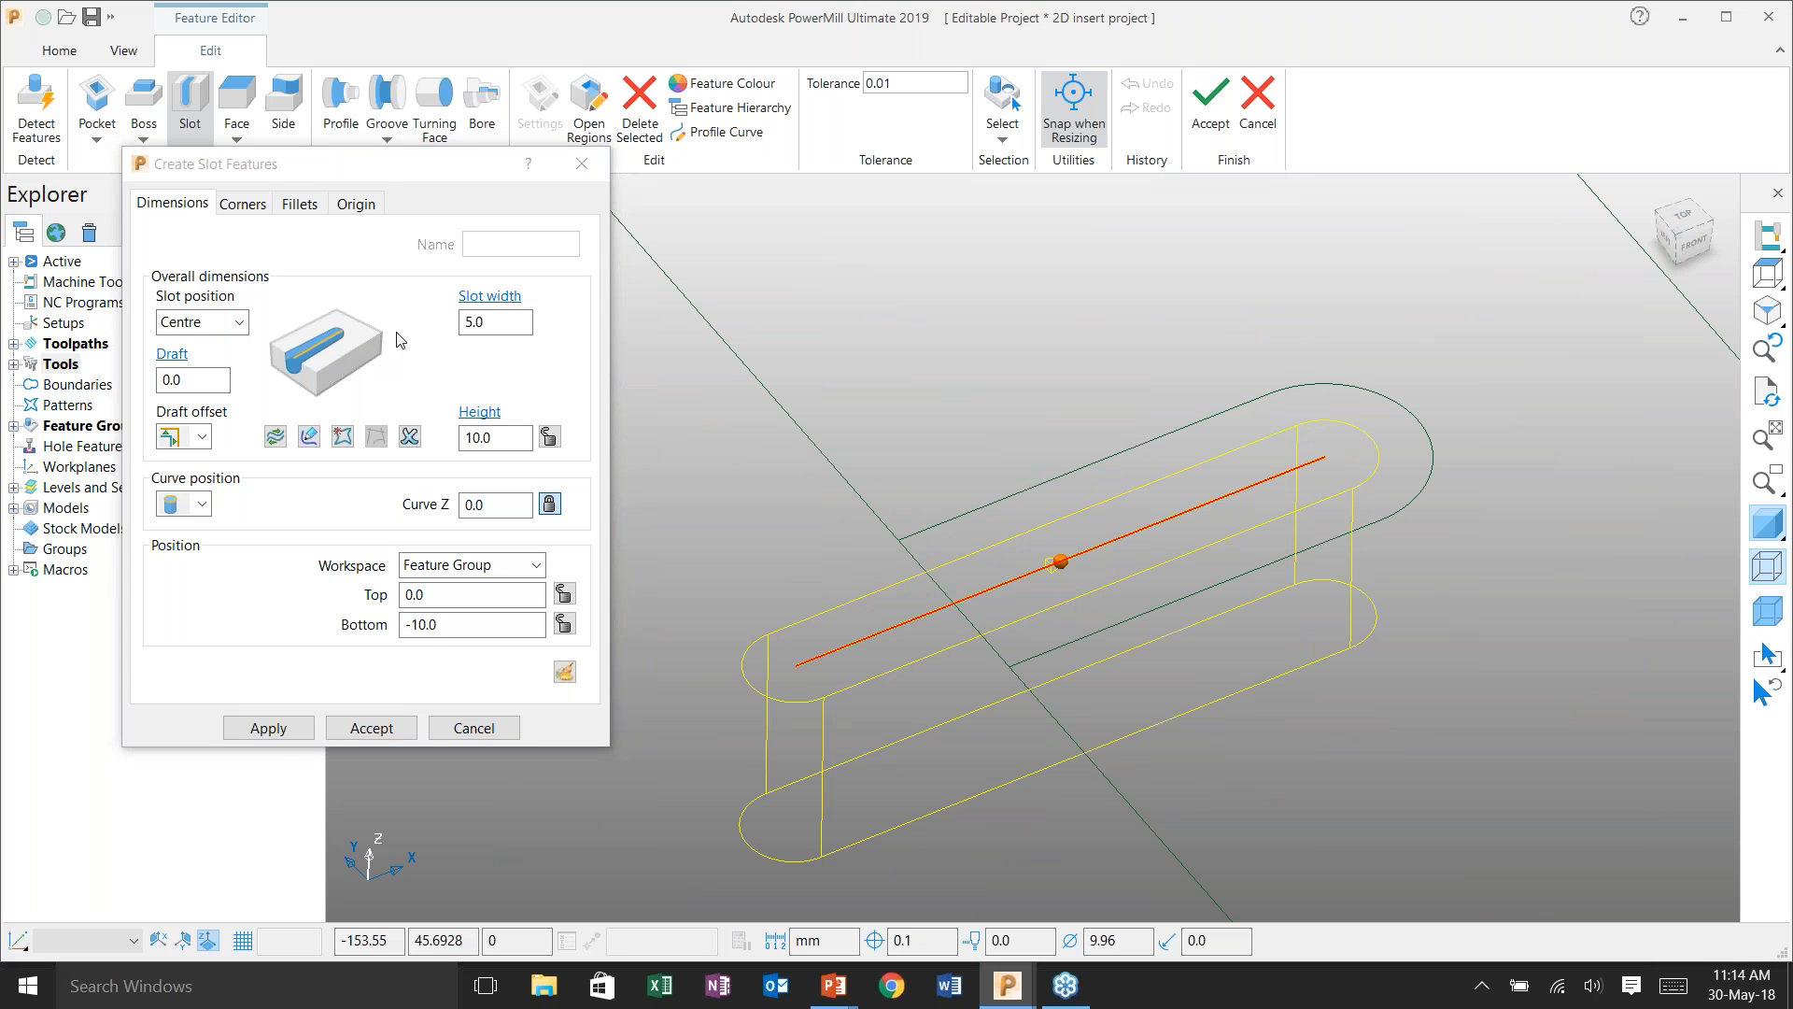
- Set the slot width to 10 mm, create the four slot features from the centrelines and accept the feature group edits
{"action": "double_click", "coordinate": [495, 322]}
{"action": "type", "text": "10"}
{"action": "key", "text": "Return"}
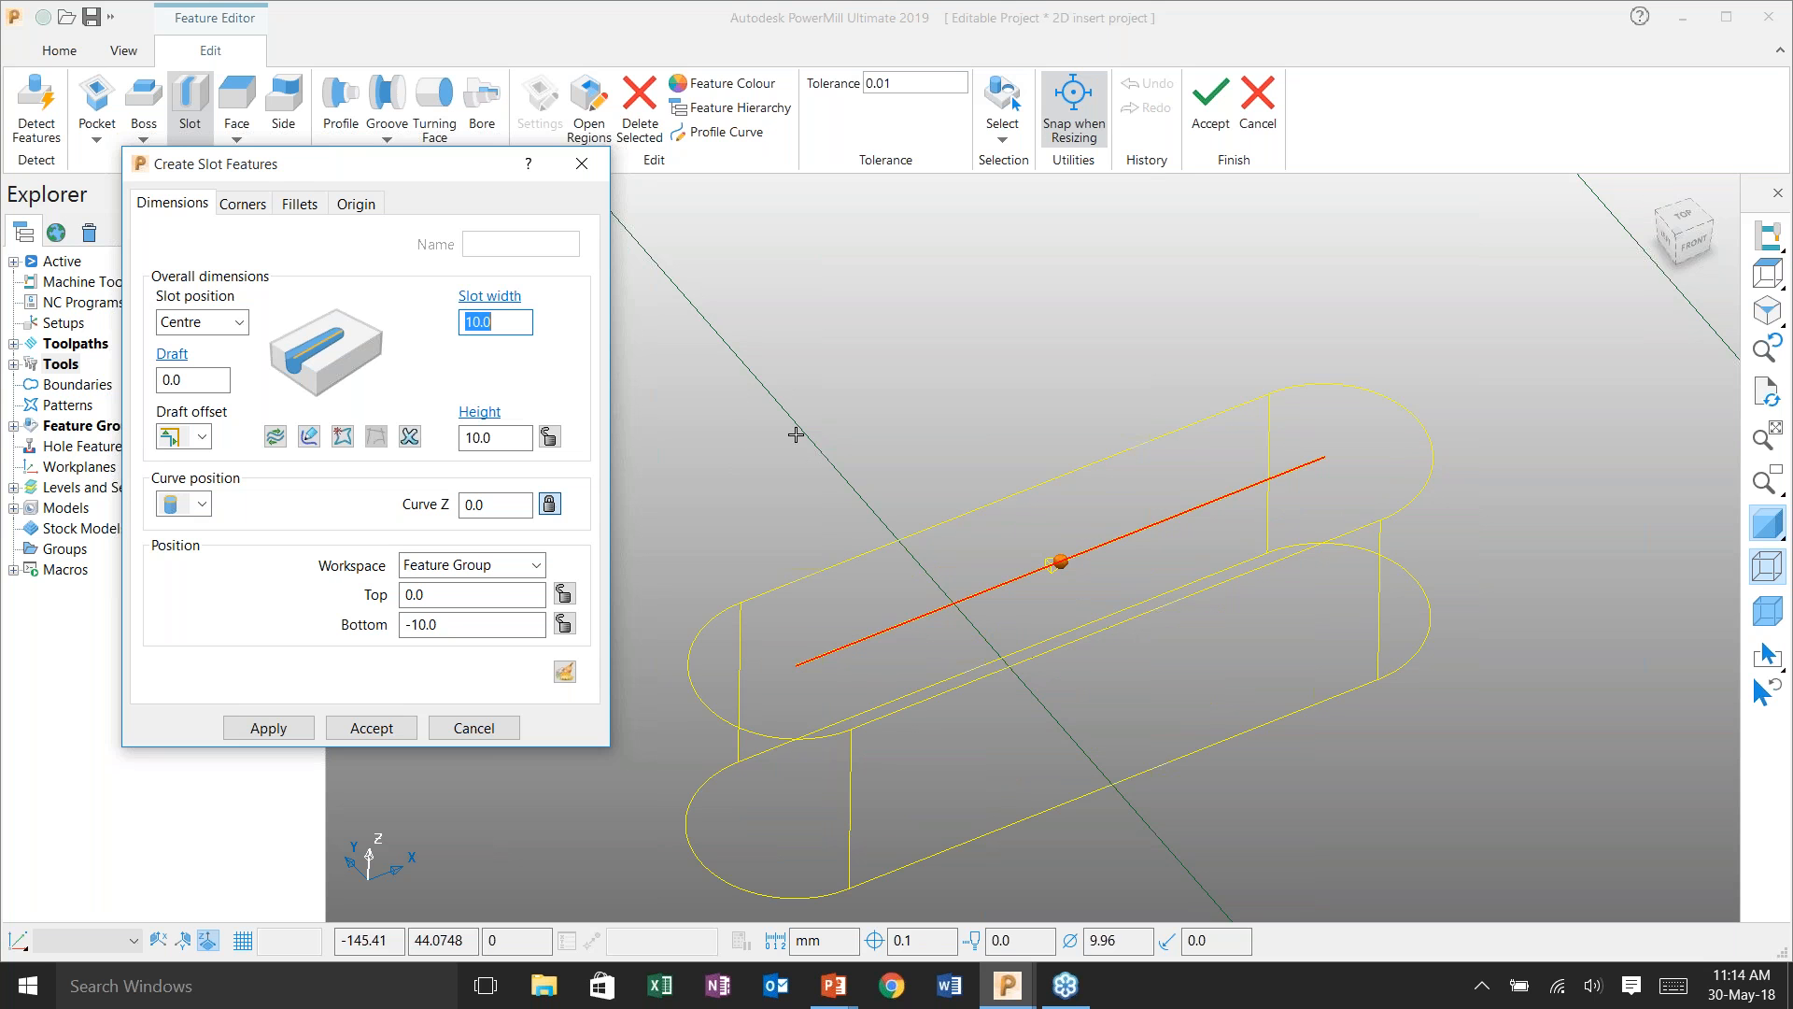
{"action": "left_click", "coordinate": [280, 729]}
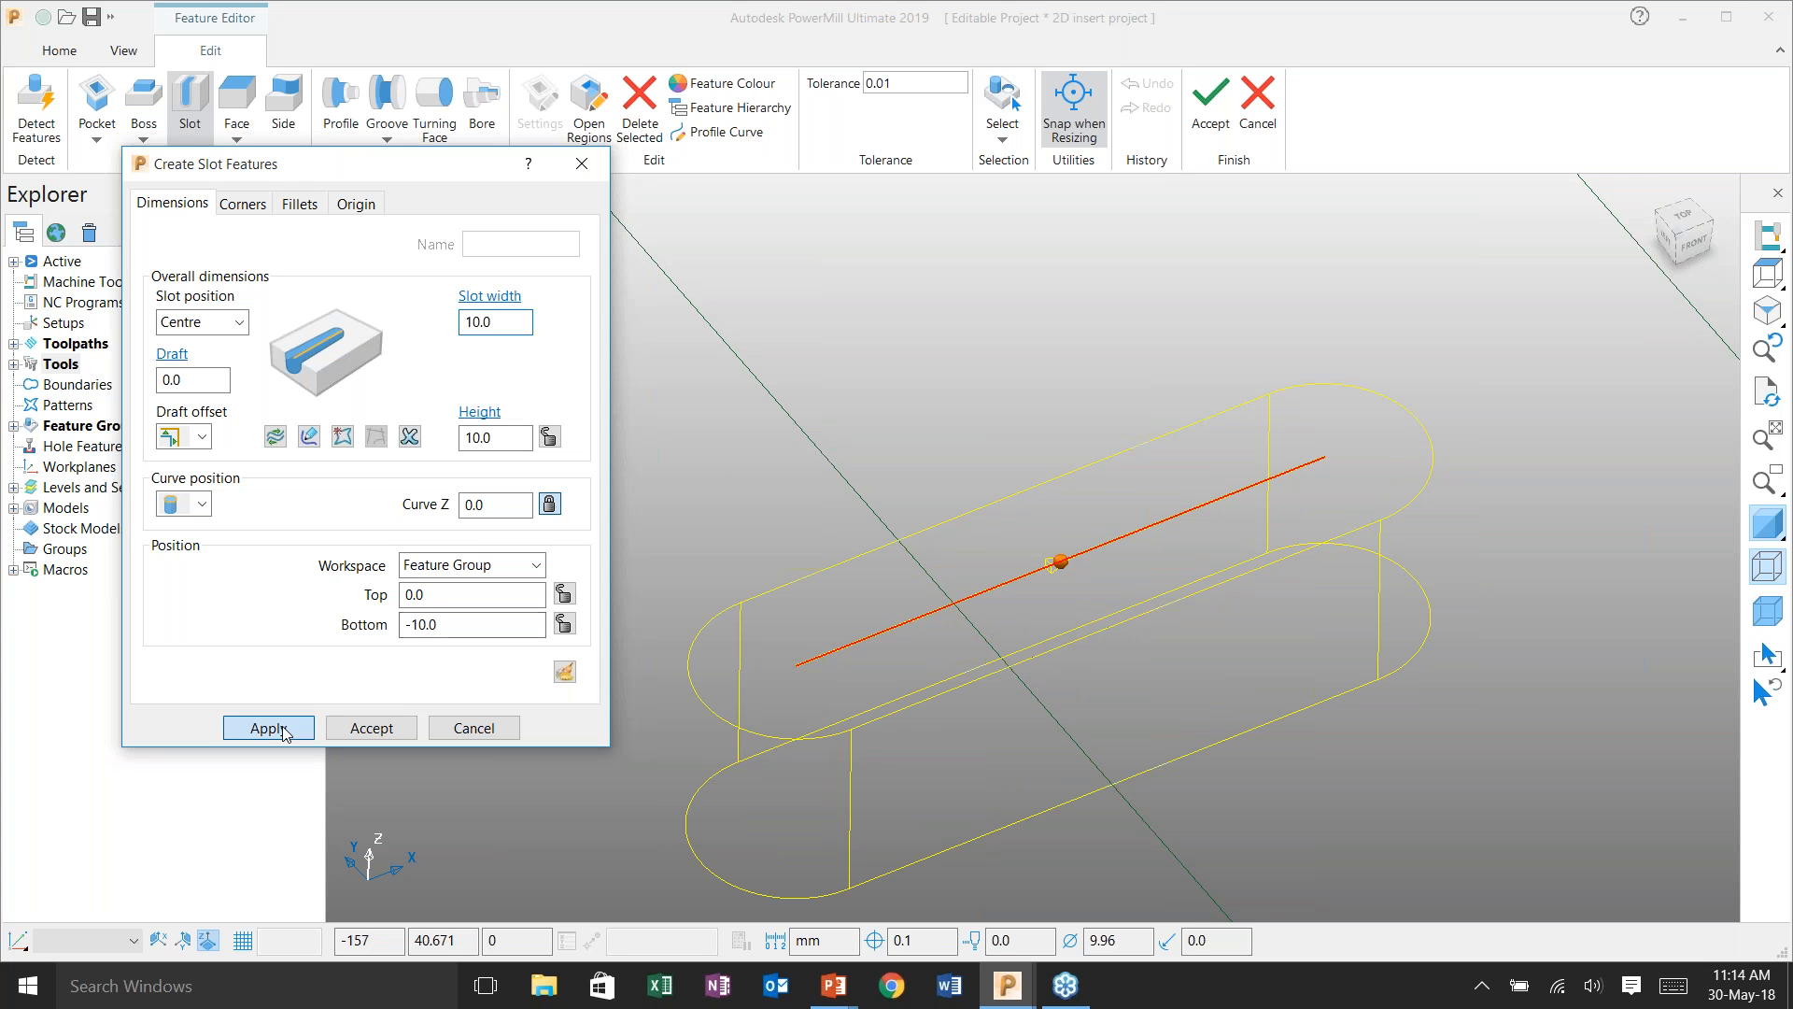
{"action": "scroll", "coordinate": [825, 532], "scroll_direction": "down", "scroll_amount": 5}
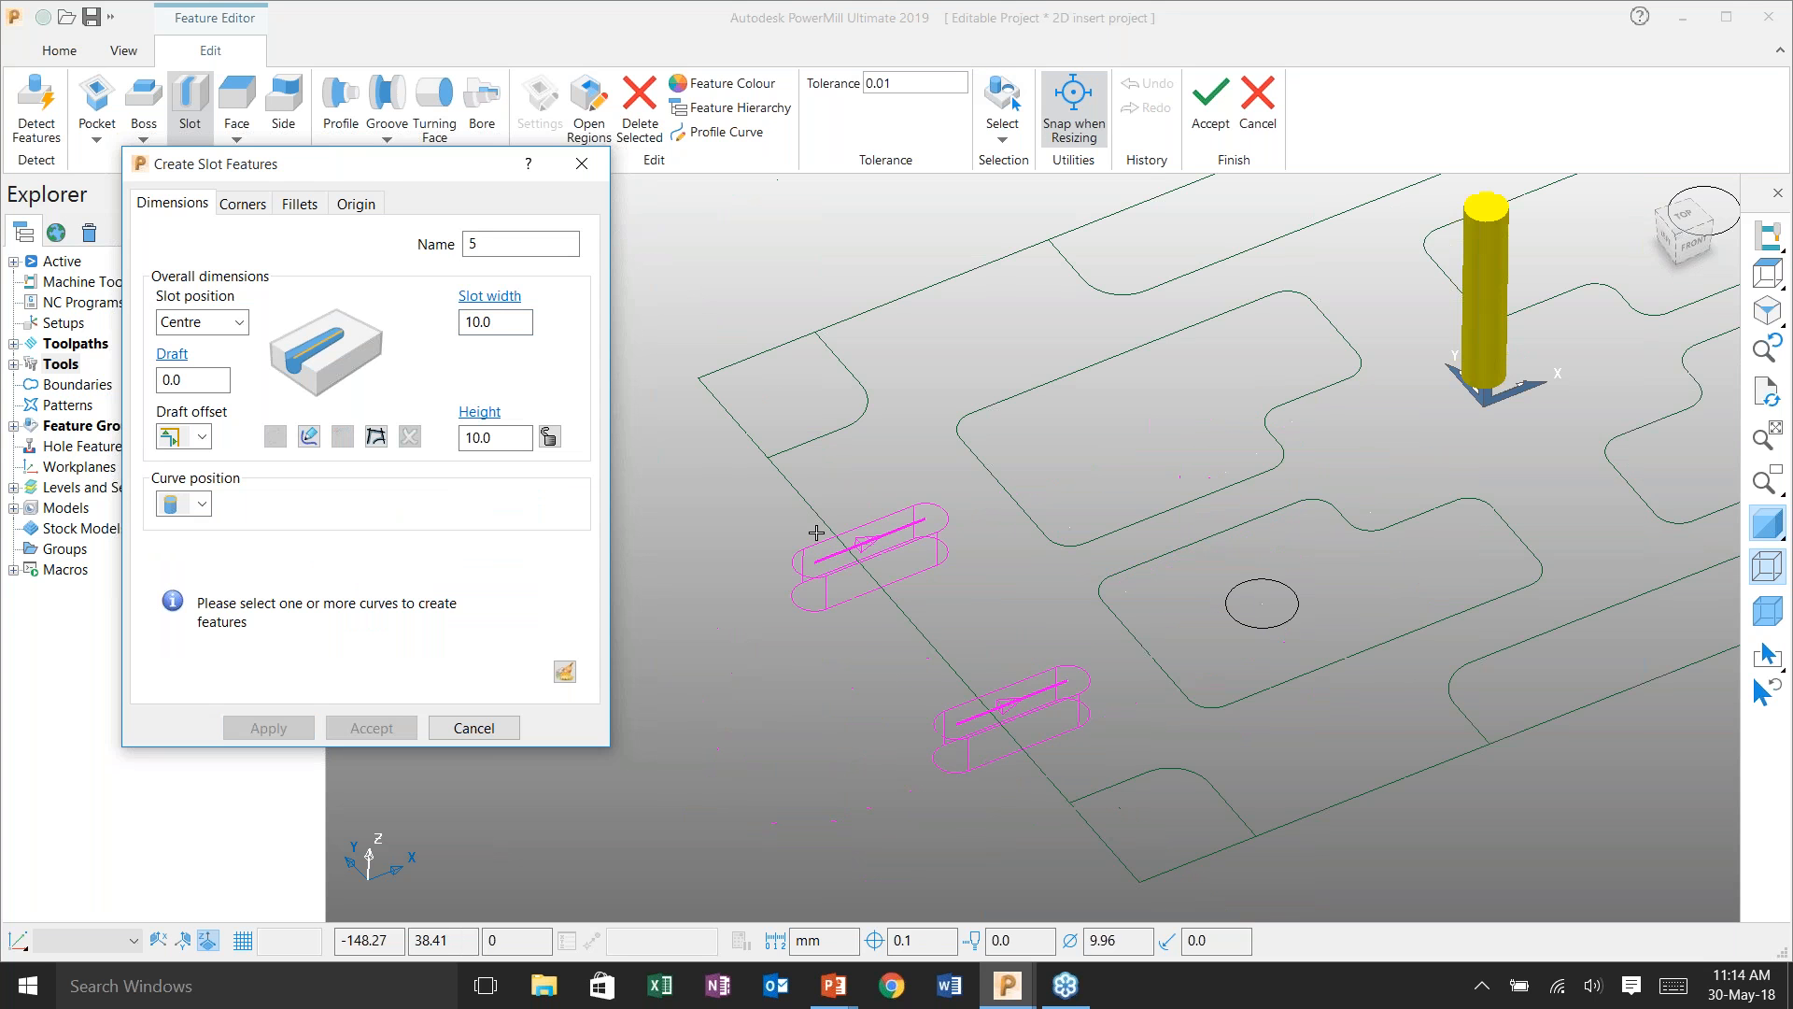
{"action": "scroll", "coordinate": [958, 627], "scroll_direction": "down", "scroll_amount": 3}
{"action": "scroll", "coordinate": [1149, 533], "scroll_direction": "up", "scroll_amount": 3}
{"action": "scroll", "coordinate": [1149, 533], "scroll_direction": "down", "scroll_amount": 1}
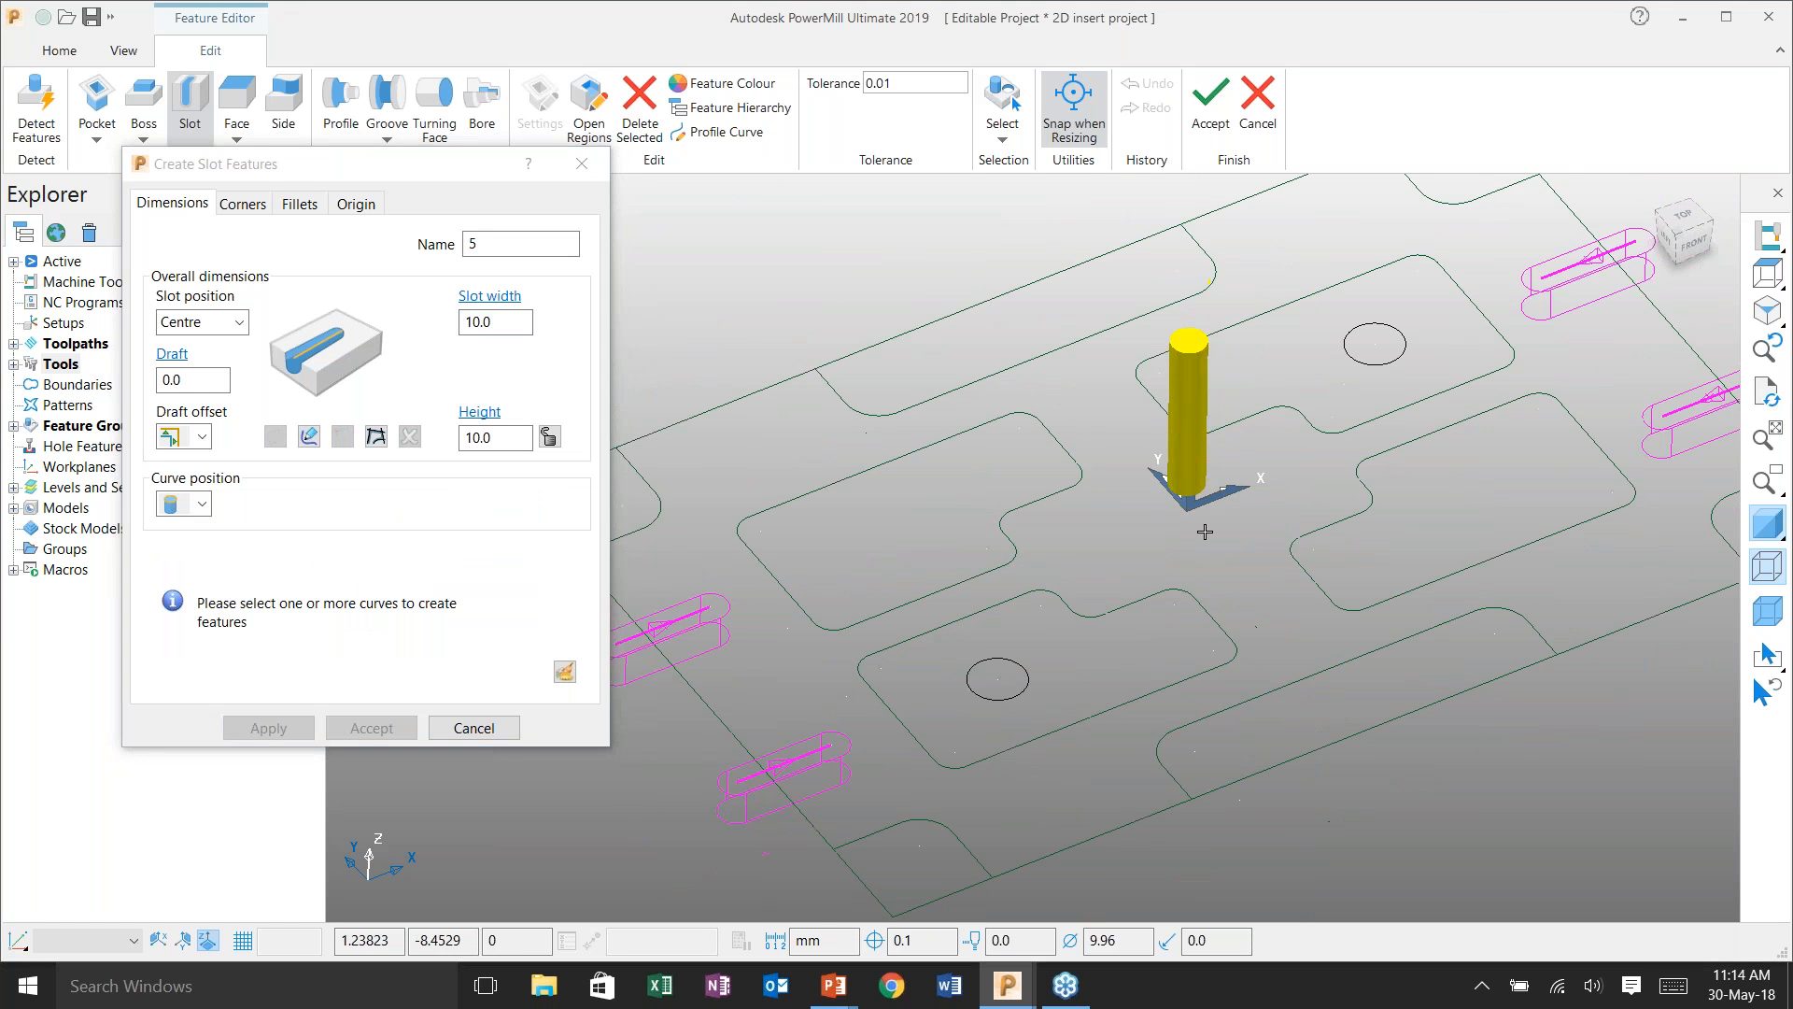
{"action": "scroll", "coordinate": [1205, 533], "scroll_direction": "down", "scroll_amount": 2}
{"action": "scroll", "coordinate": [1308, 463], "scroll_direction": "up", "scroll_amount": 2}
{"action": "left_click", "coordinate": [1208, 110]}
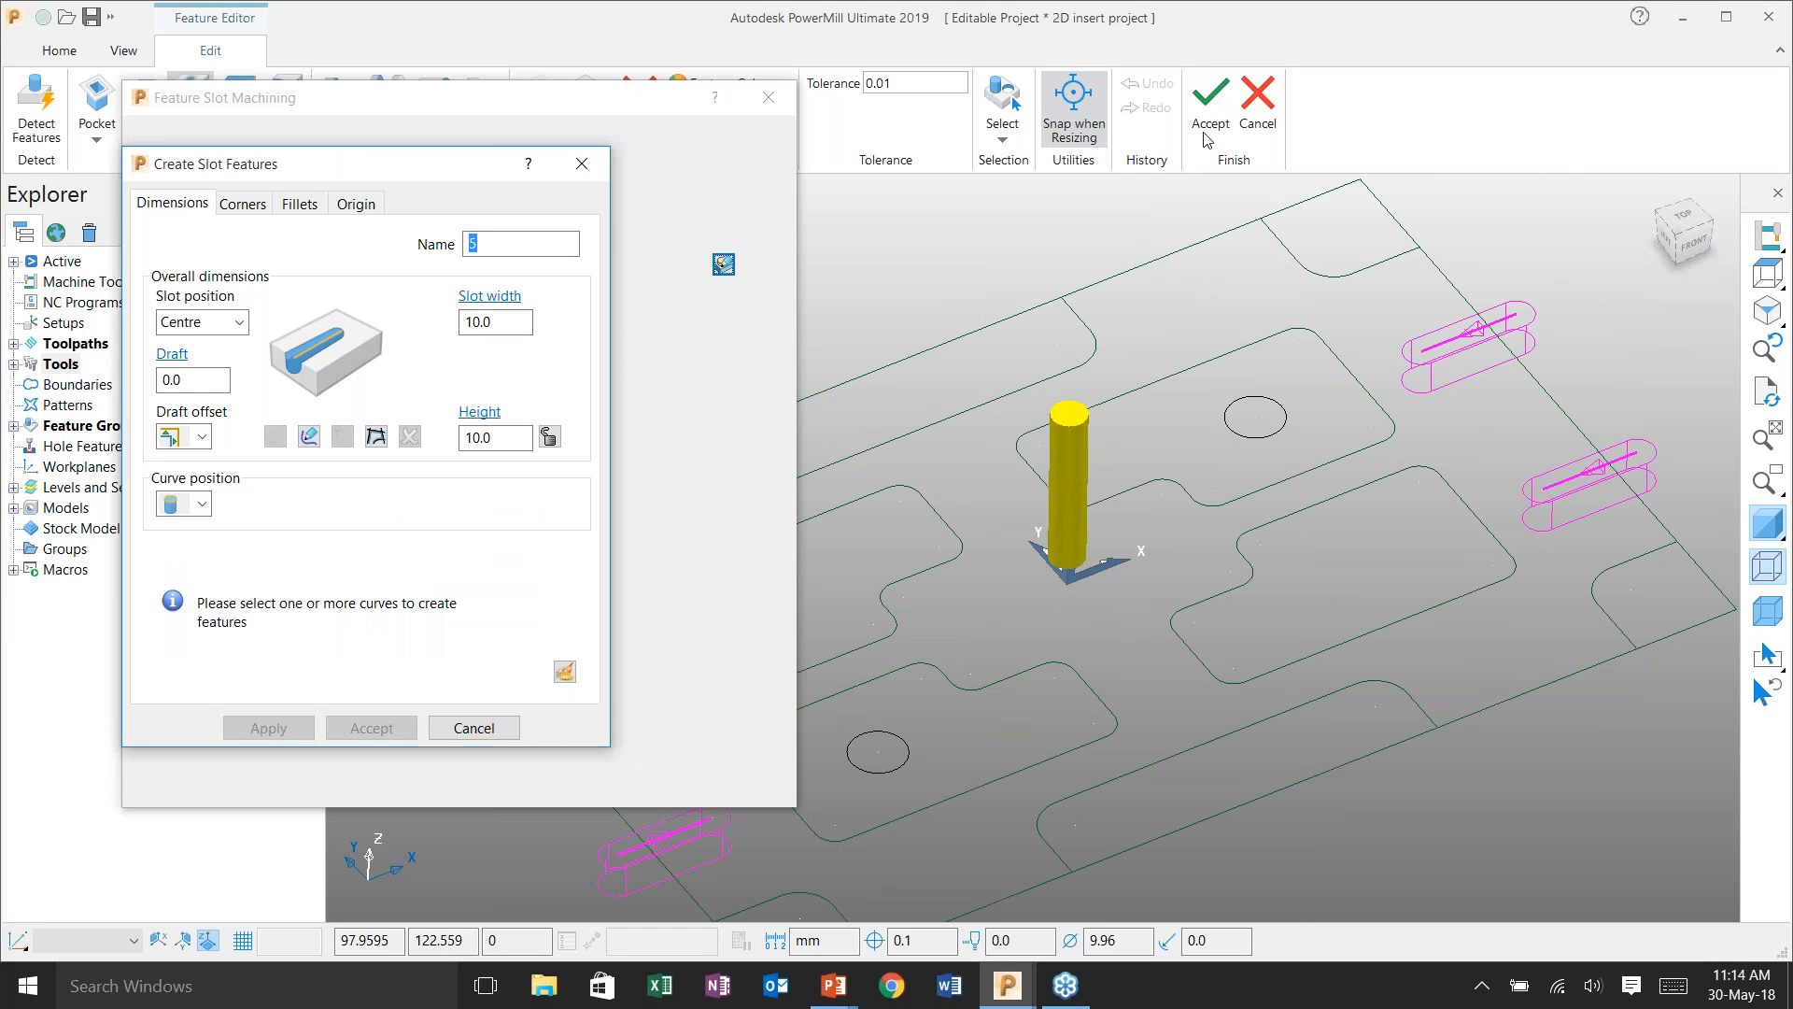
- Select all four slot features, calculate the slot machining toolpath and close its settings
{"action": "left_click", "coordinate": [451, 695]}
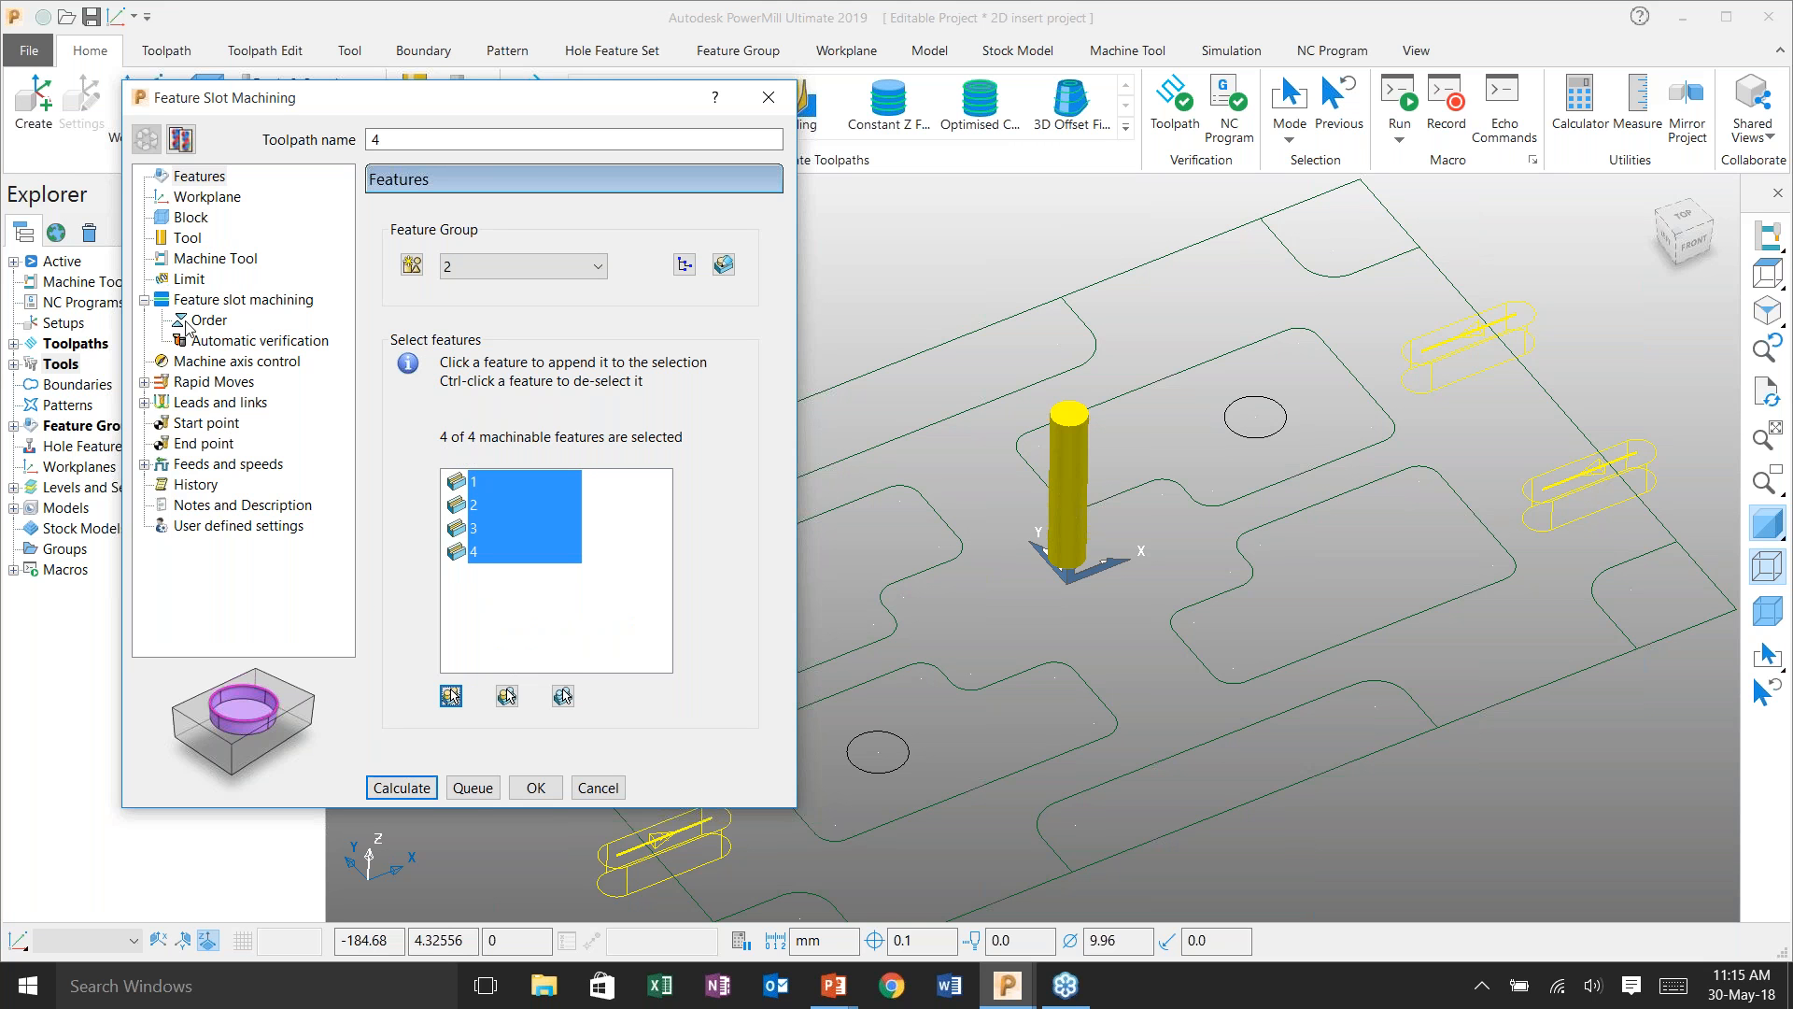
{"action": "left_click", "coordinate": [402, 785]}
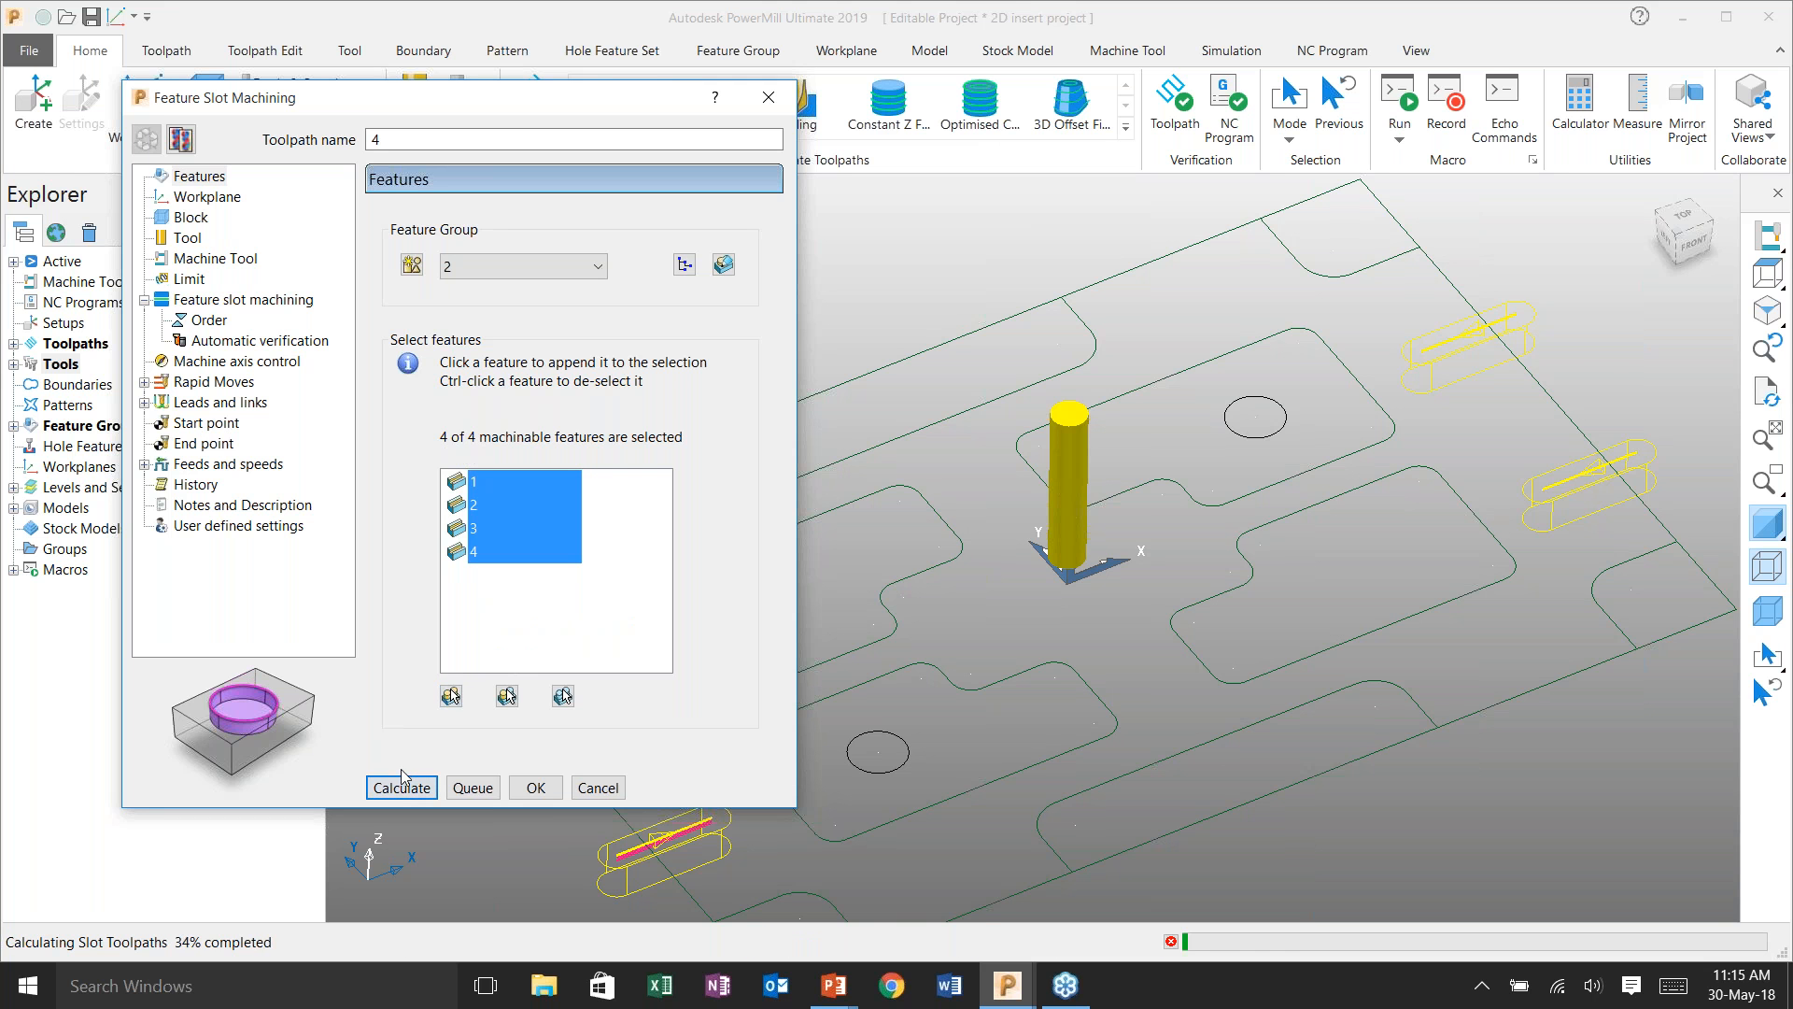
{"action": "left_click", "coordinate": [598, 786]}
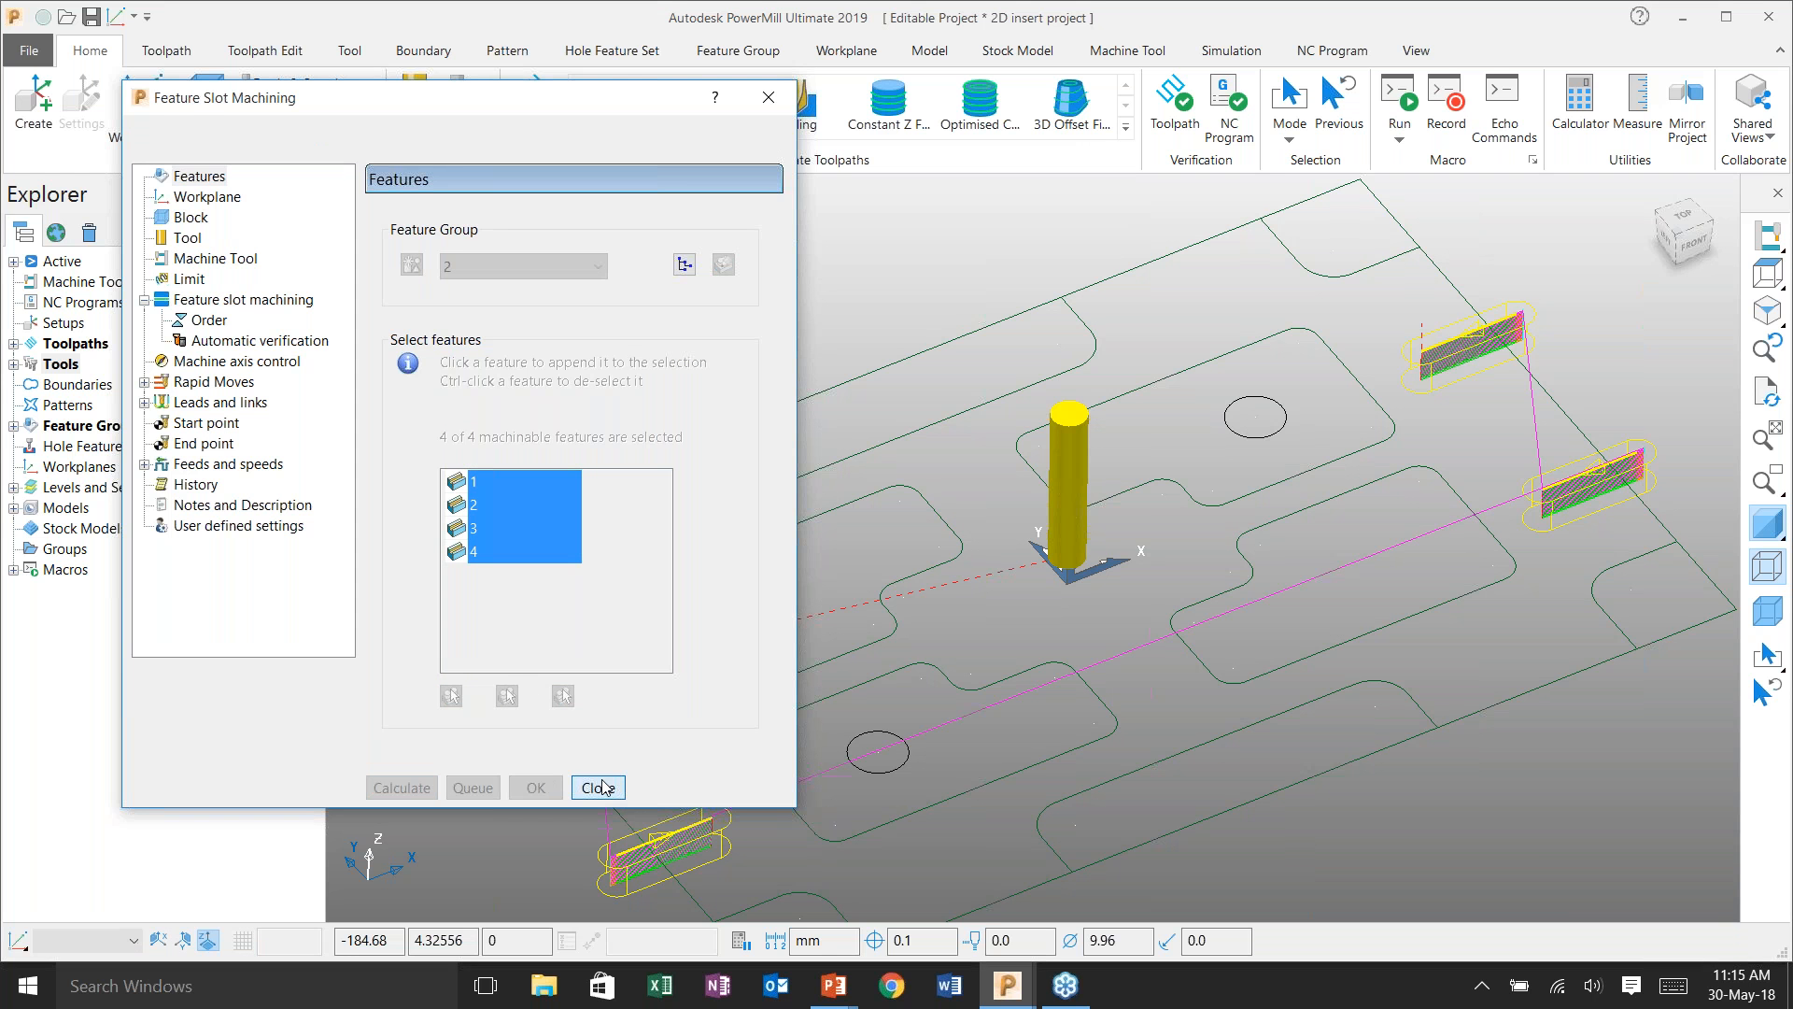
- Simulate the slot toolpath from its start to examine the tool's cutting moves, and return to the overall plate view
{"action": "scroll", "coordinate": [462, 721], "scroll_direction": "up", "scroll_amount": 2}
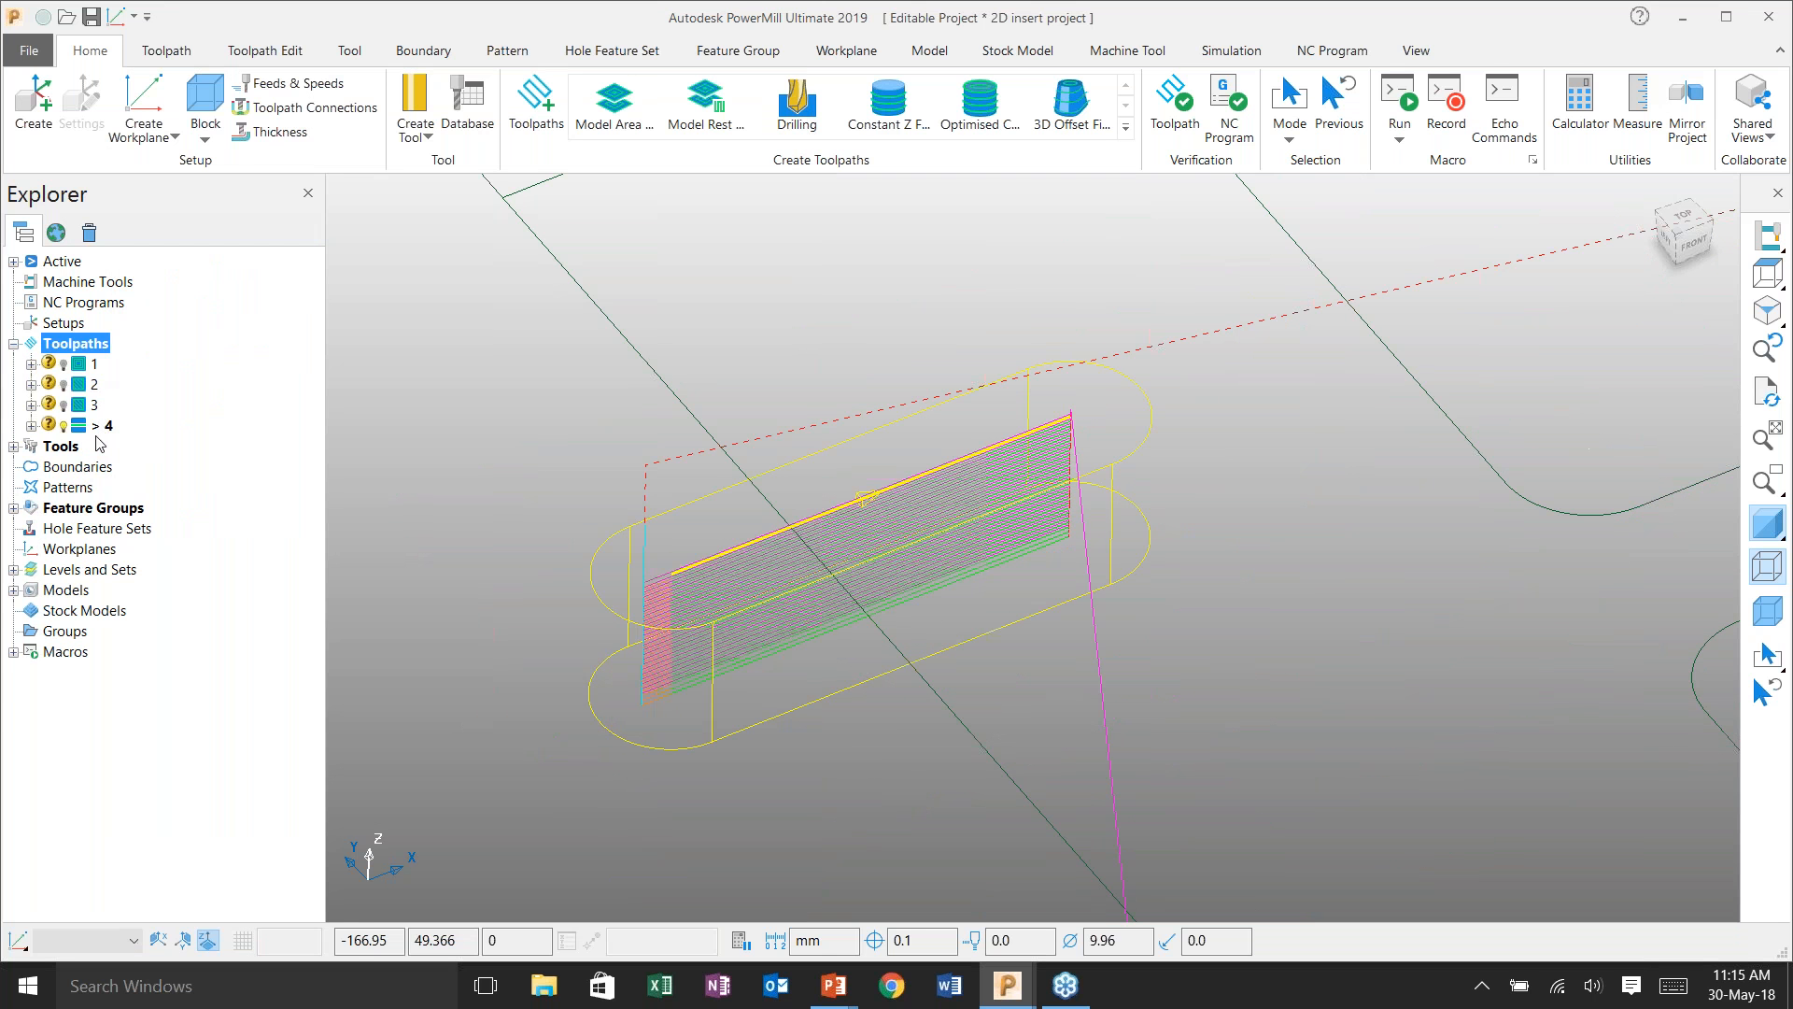
{"action": "right_click", "coordinate": [100, 442]}
{"action": "right_click", "coordinate": [92, 429]}
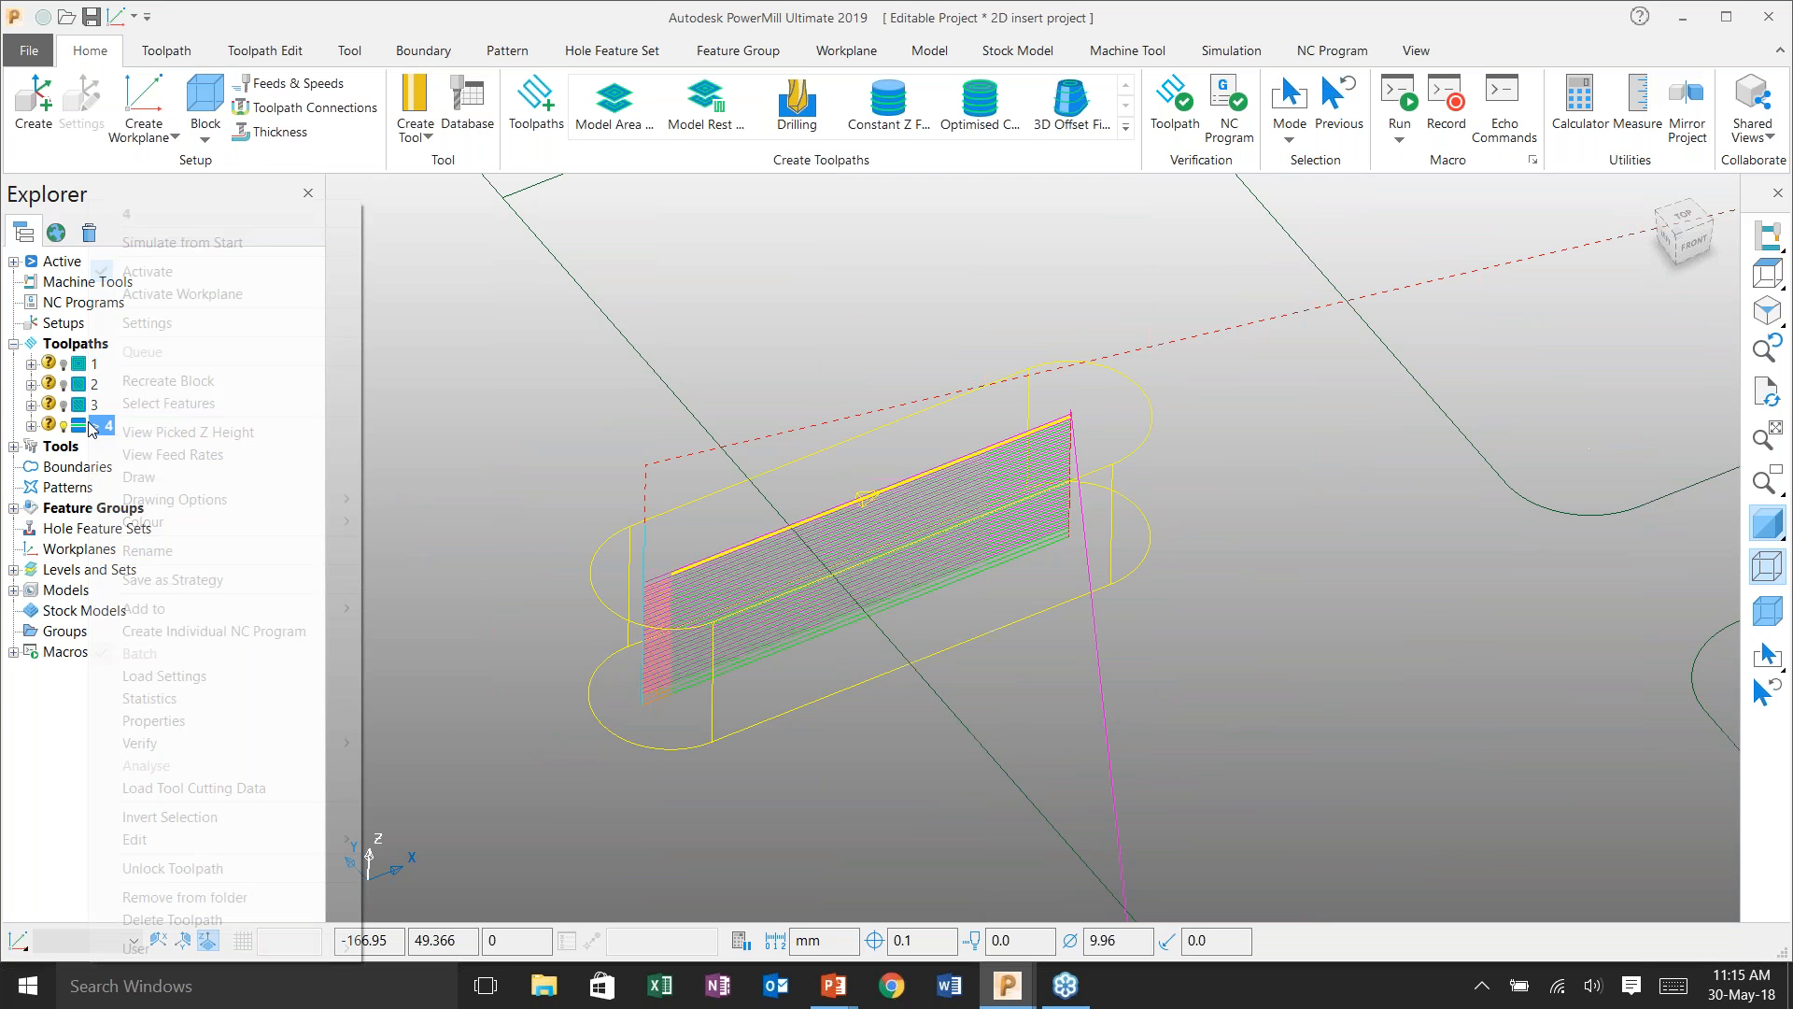
{"action": "left_click", "coordinate": [182, 242]}
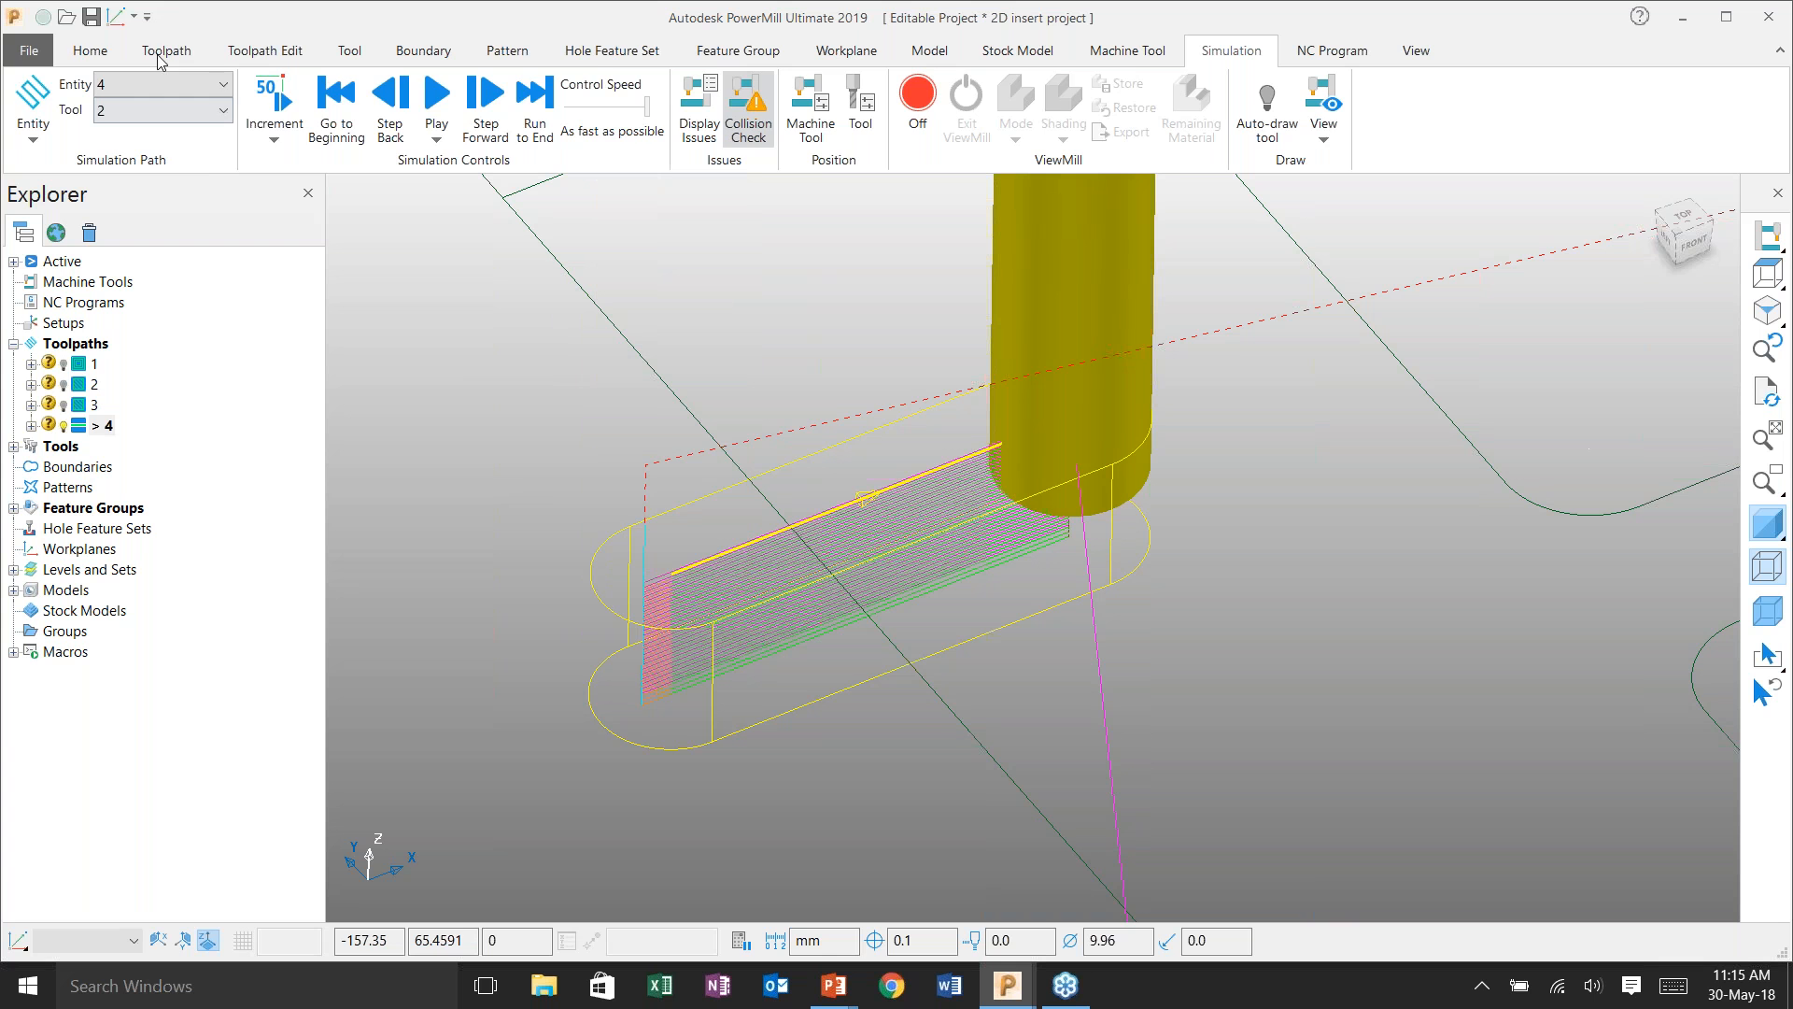
{"action": "left_click", "coordinate": [91, 51]}
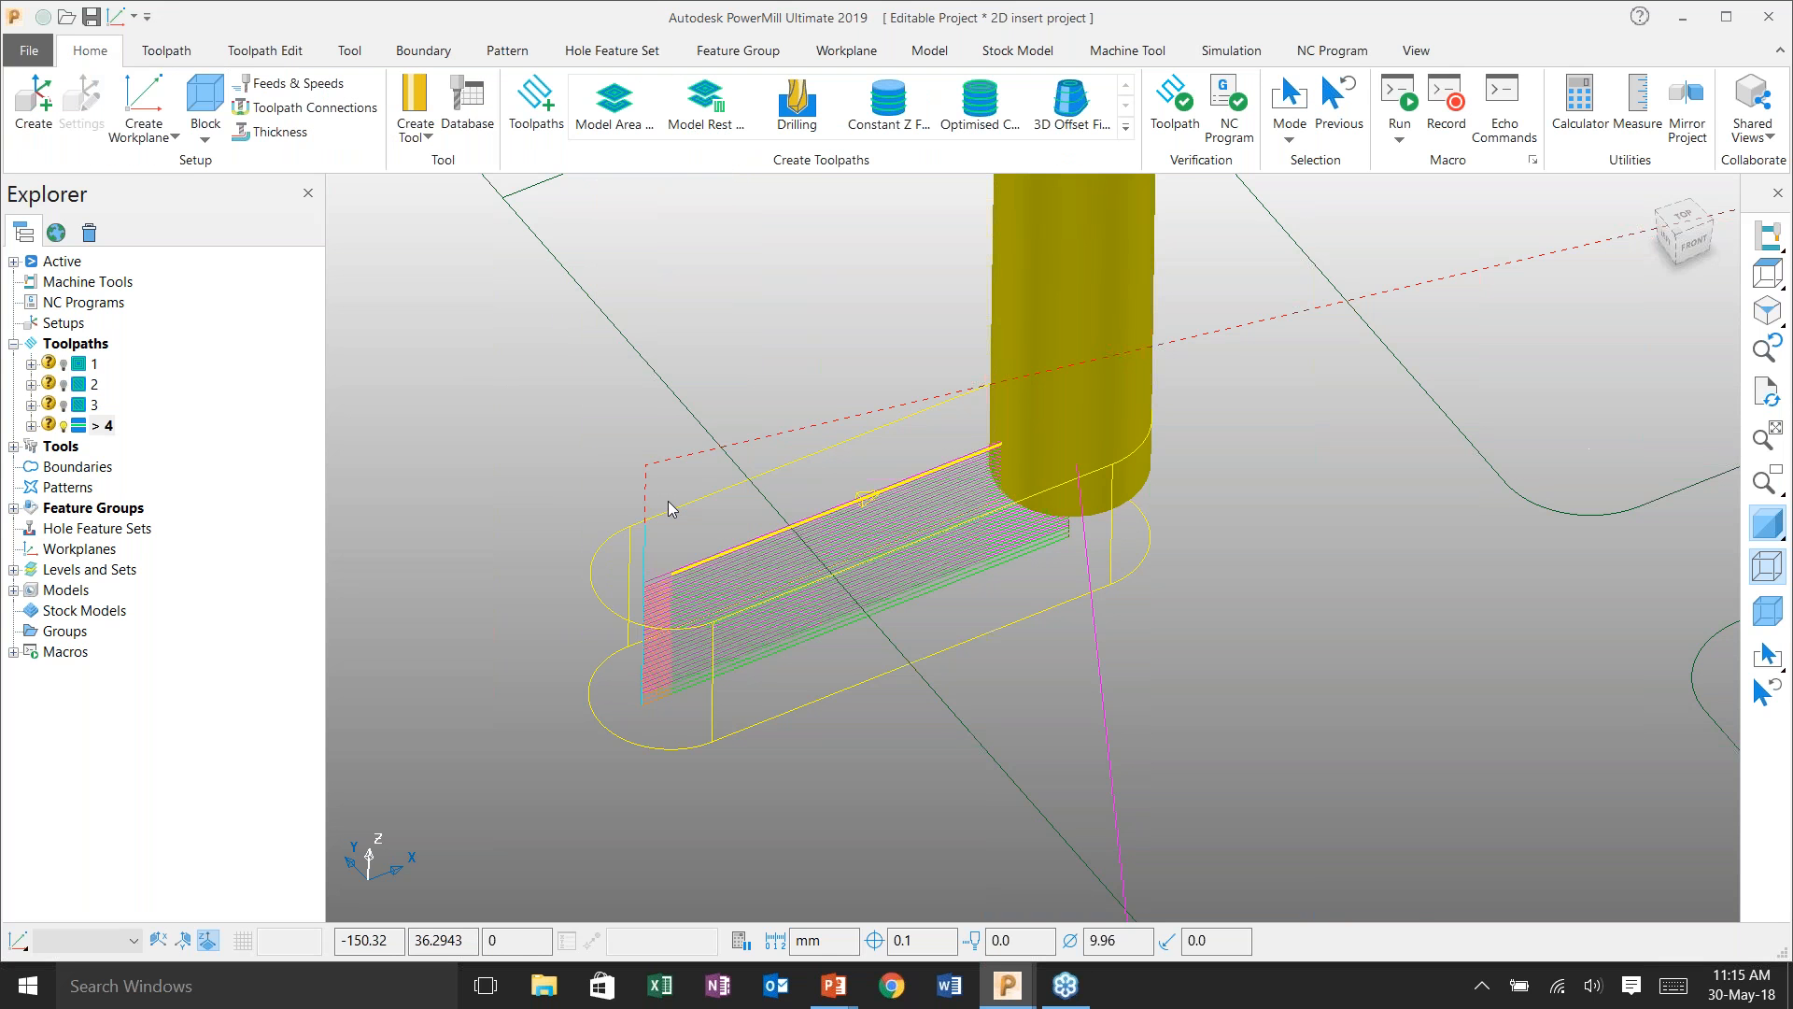
{"action": "key", "text": "F6"}
{"action": "middle_click_drag", "start_coordinate": [849, 537], "coordinate": [1100, 605]}
{"action": "scroll", "coordinate": [1029, 641], "scroll_direction": "up", "scroll_amount": 3}
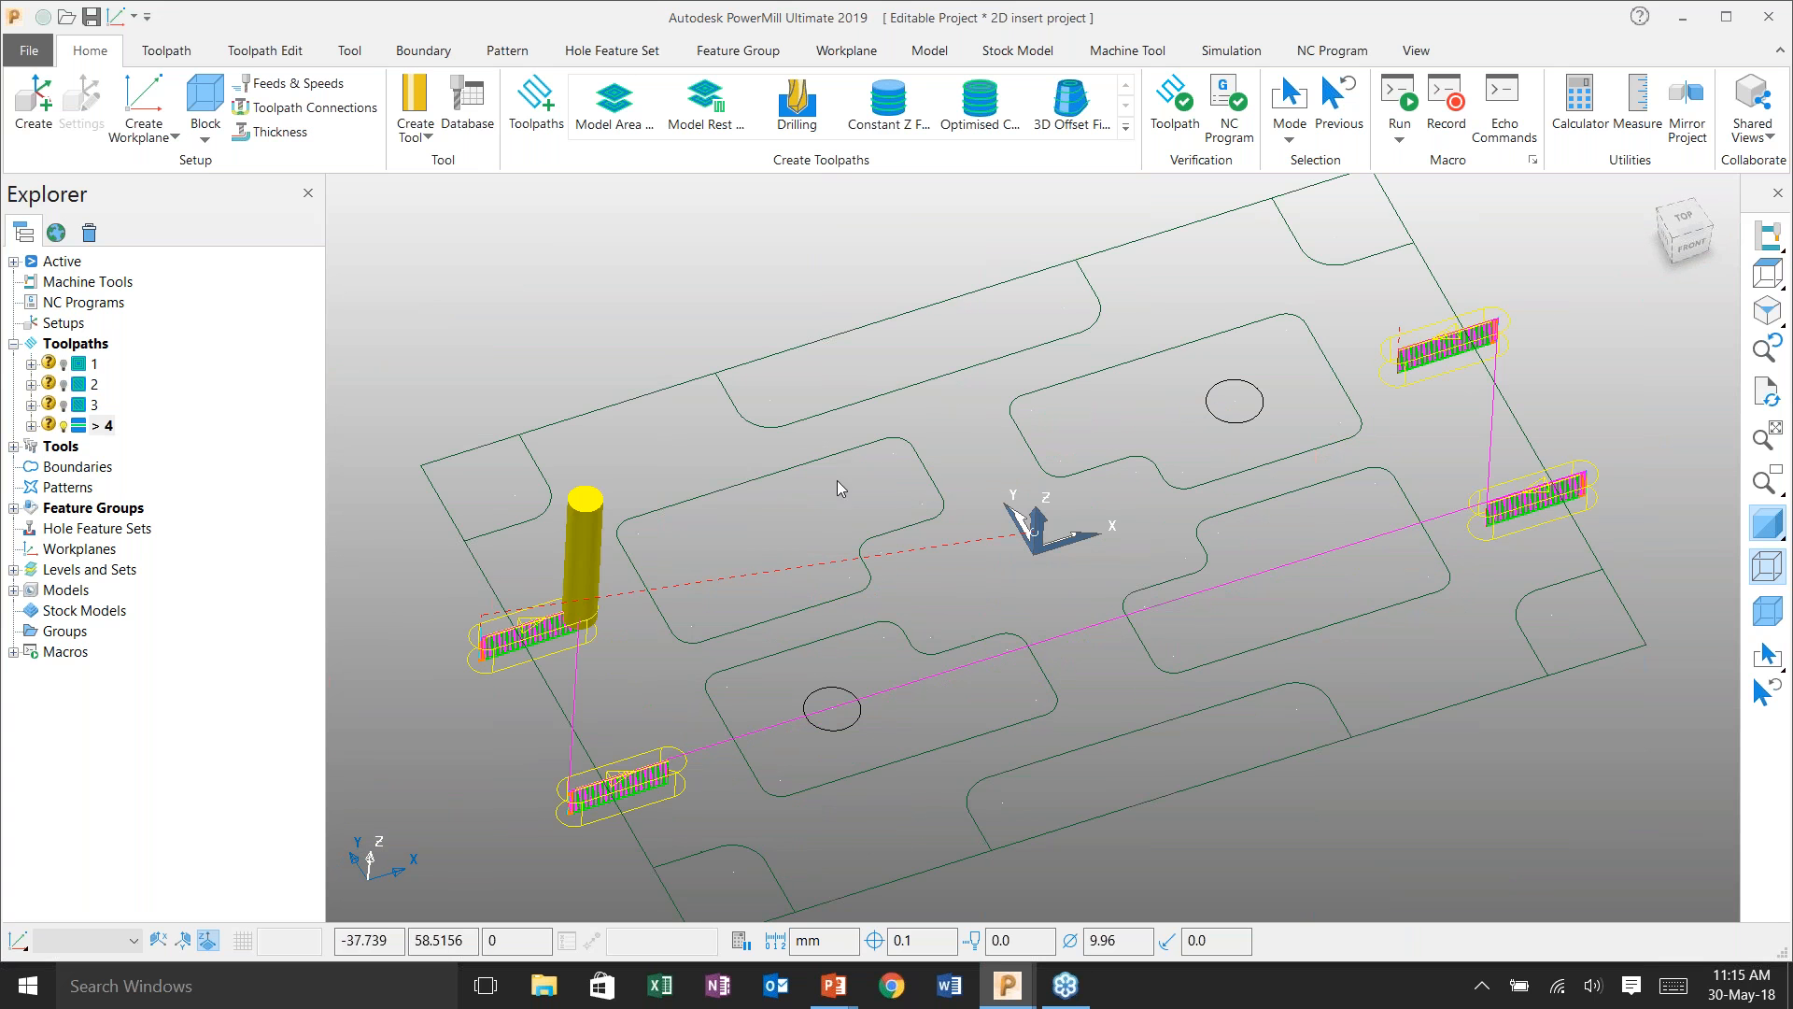
- Start a new toolpath with the Pocket_Rough_10BullR1 strategy from the 2D insert templates
{"action": "left_click", "coordinate": [526, 105]}
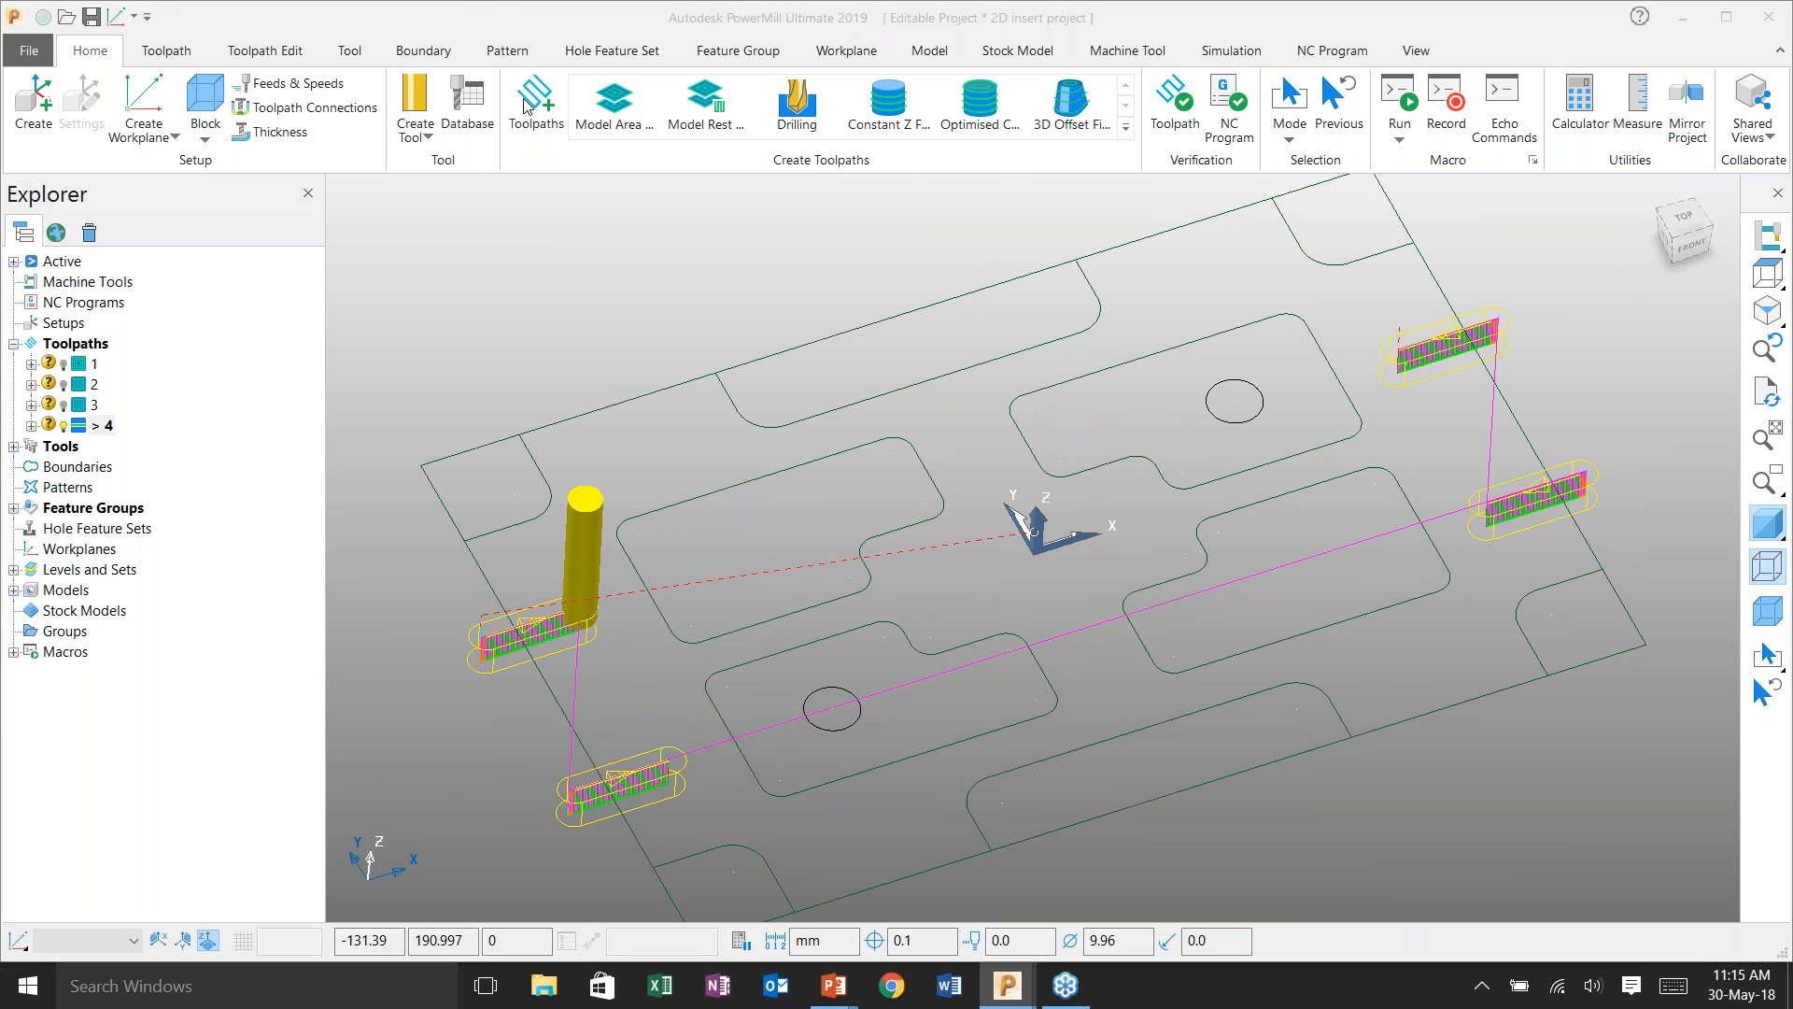
{"action": "left_click", "coordinate": [479, 376]}
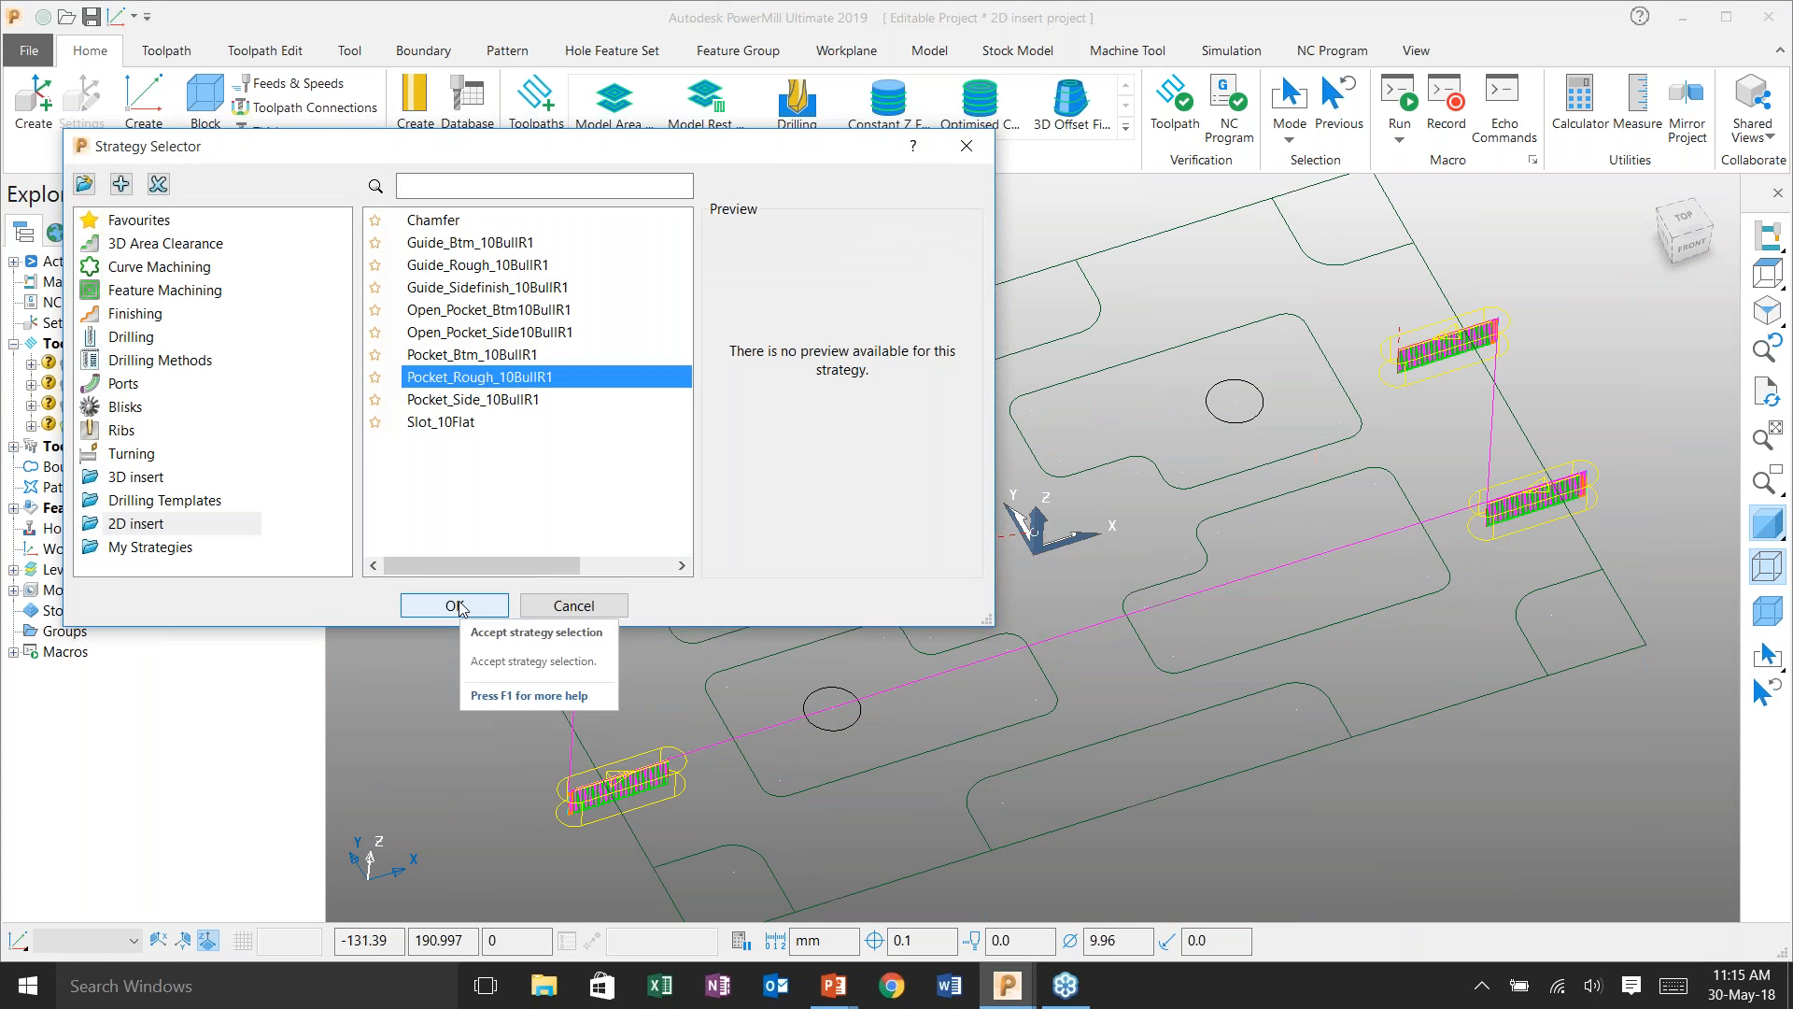
{"action": "left_click", "coordinate": [461, 606]}
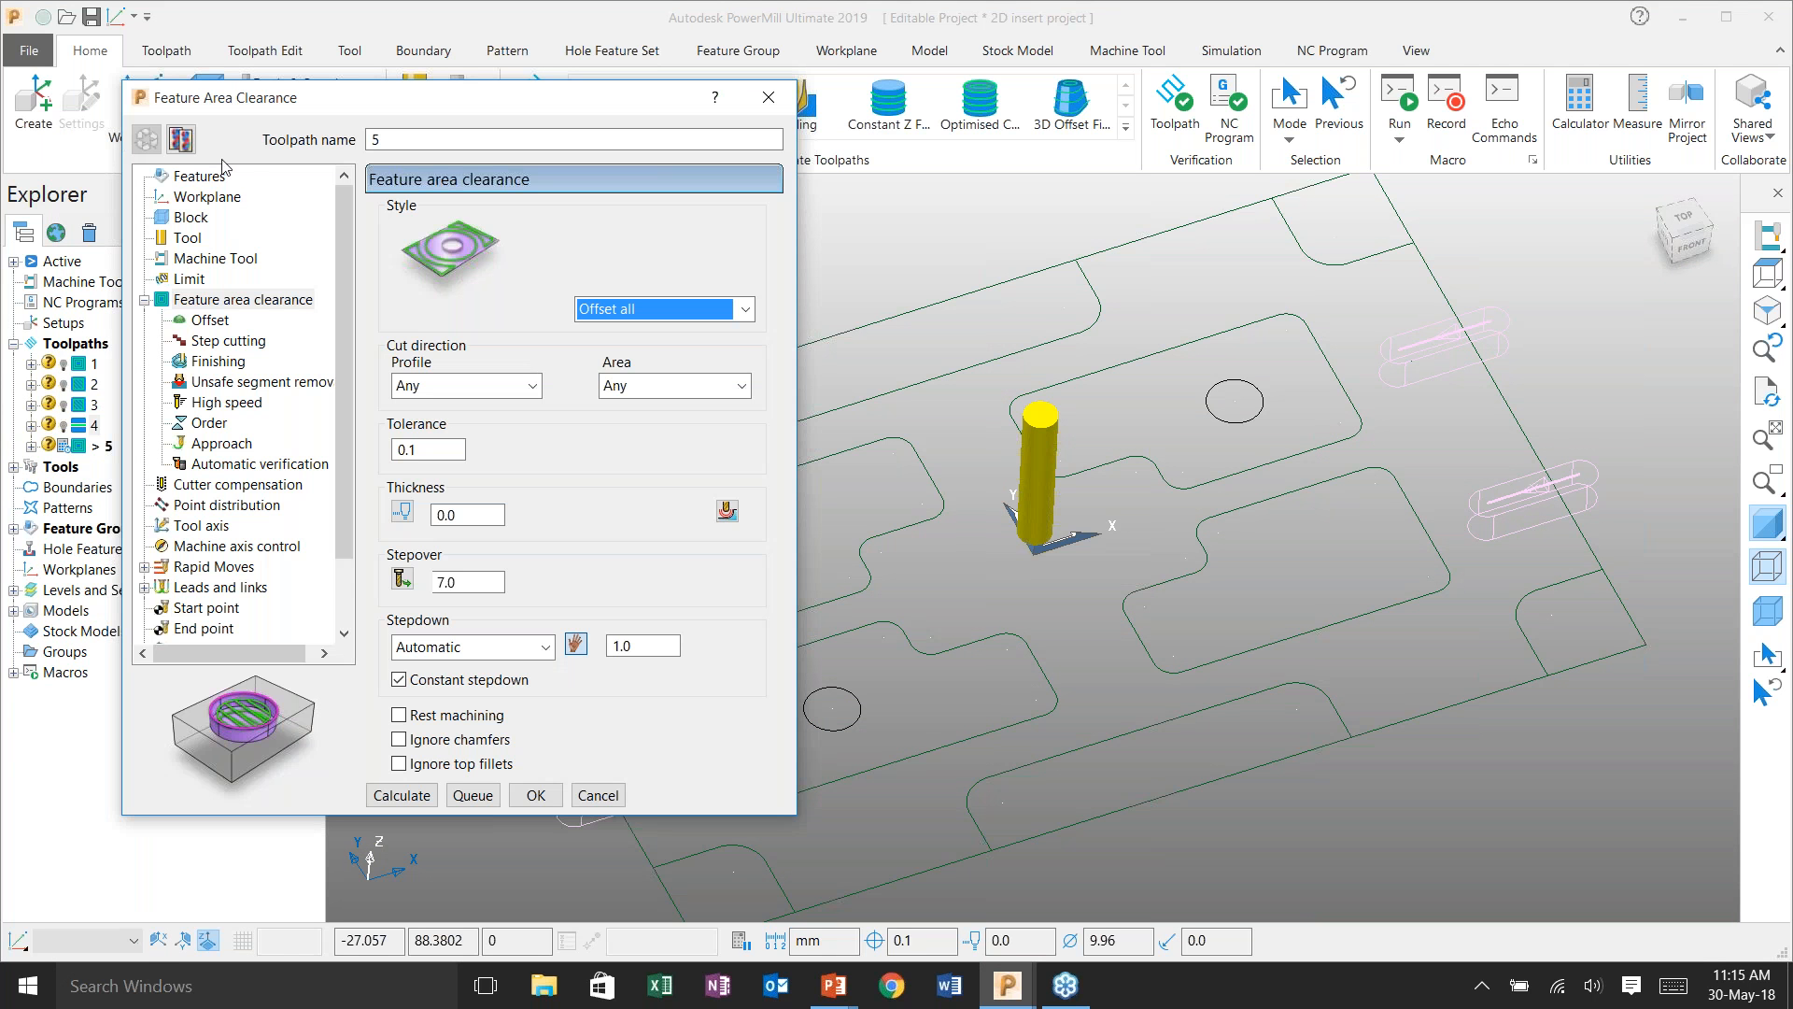
- Create a new feature group for the pocket roughing toolpath and open it for editing
{"action": "left_click", "coordinate": [208, 178]}
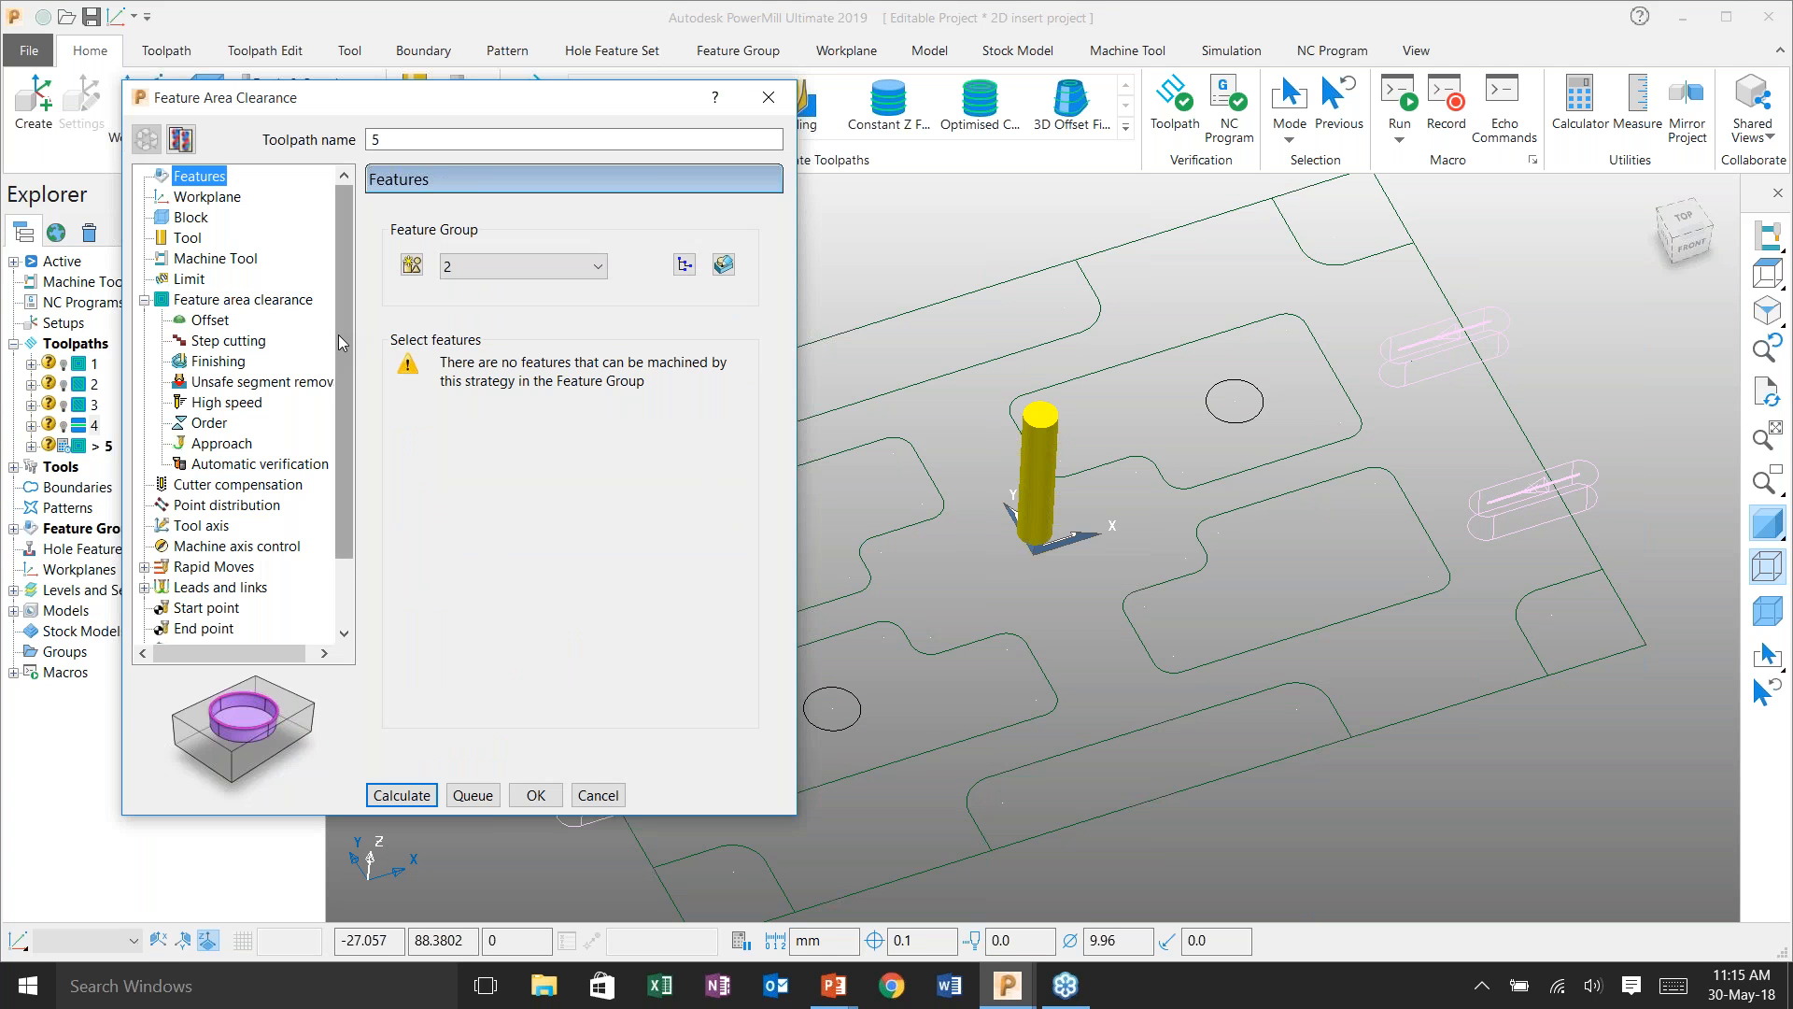
{"action": "left_click", "coordinate": [414, 266]}
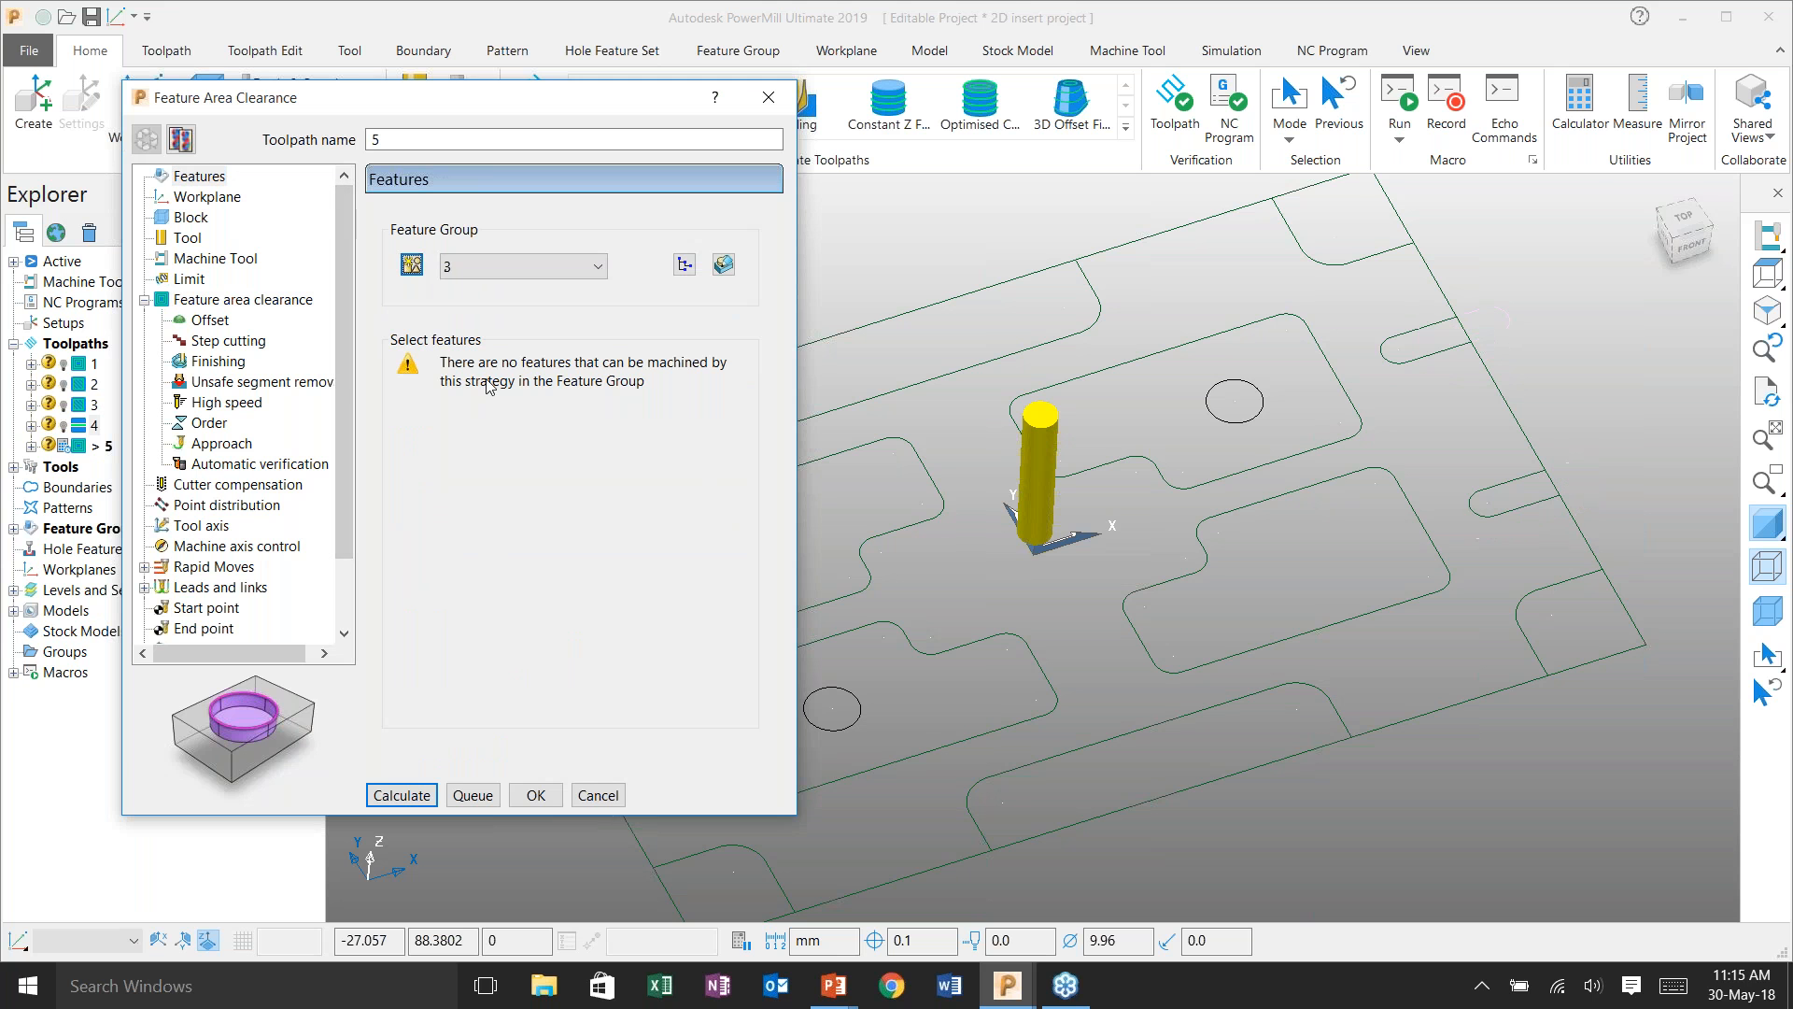
{"action": "left_click", "coordinate": [724, 266]}
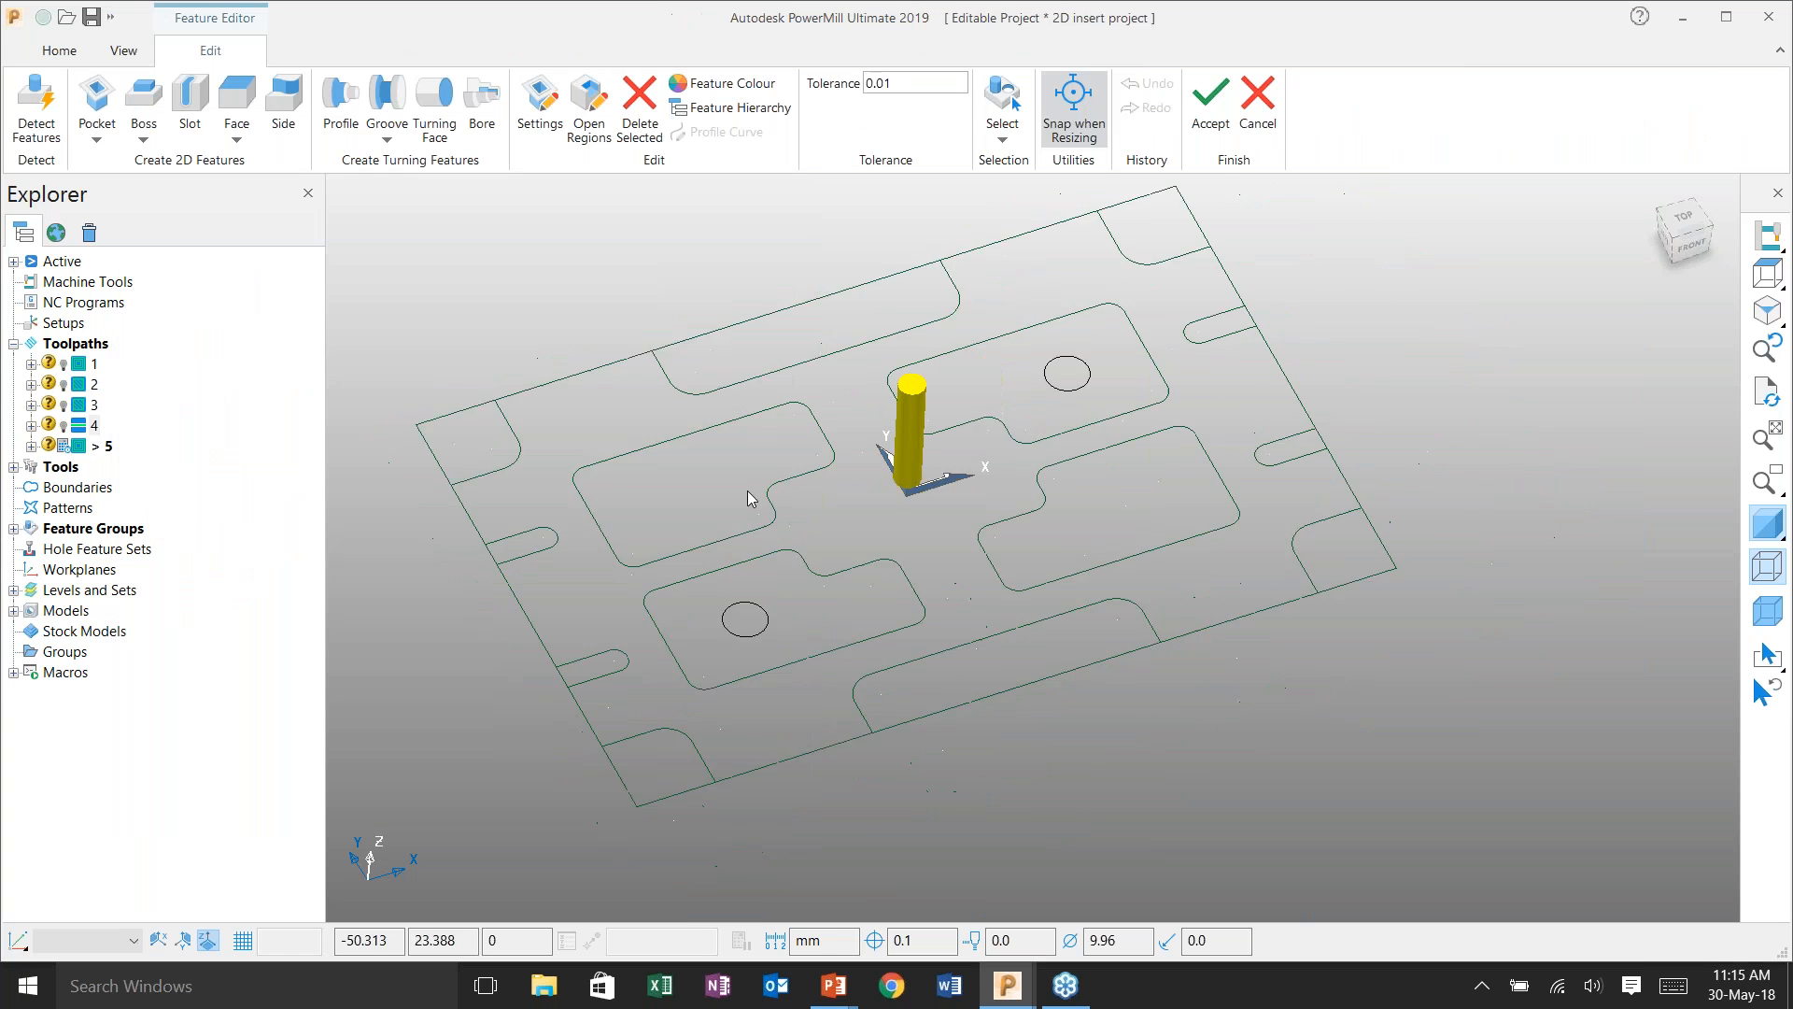
- Create 10 mm deep freeform pocket features from three of the four stepped pocket outlines, leaving out the positive X, negative Y one
{"action": "left_click", "coordinate": [97, 136]}
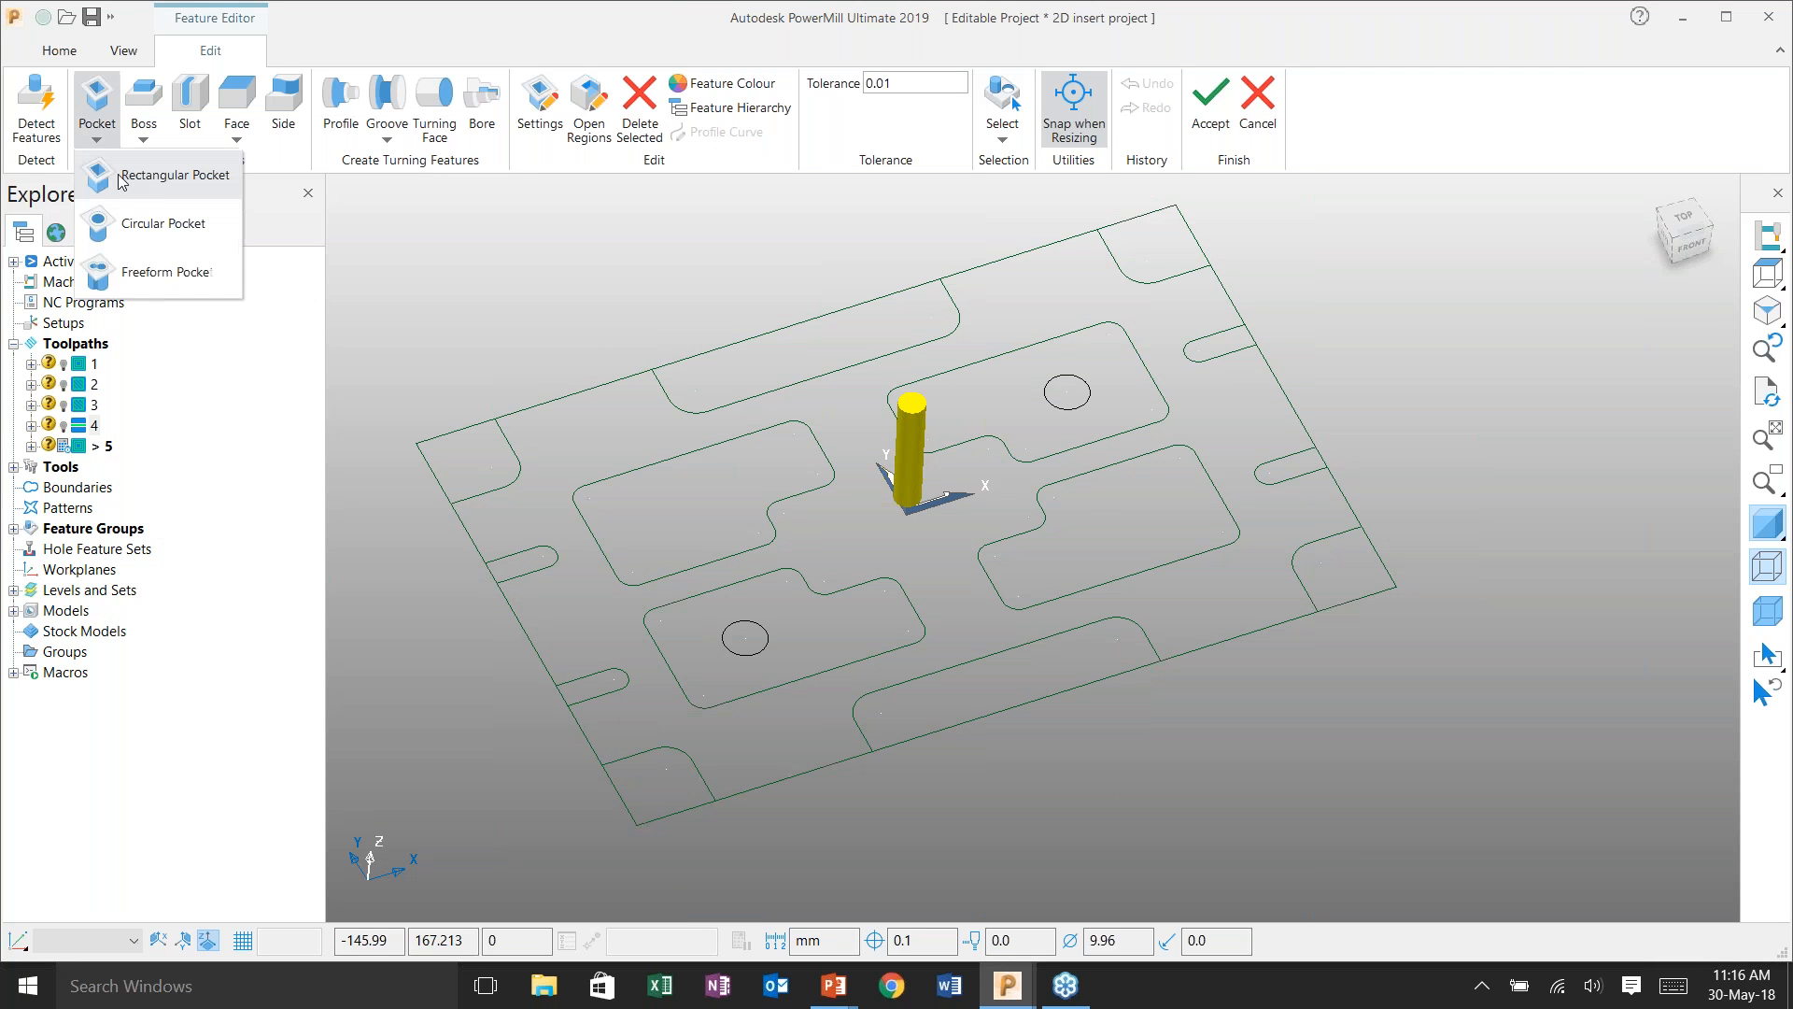
{"action": "left_click", "coordinate": [136, 274]}
{"action": "left_click_drag", "start_coordinate": [976, 613], "coordinate": [809, 445]}
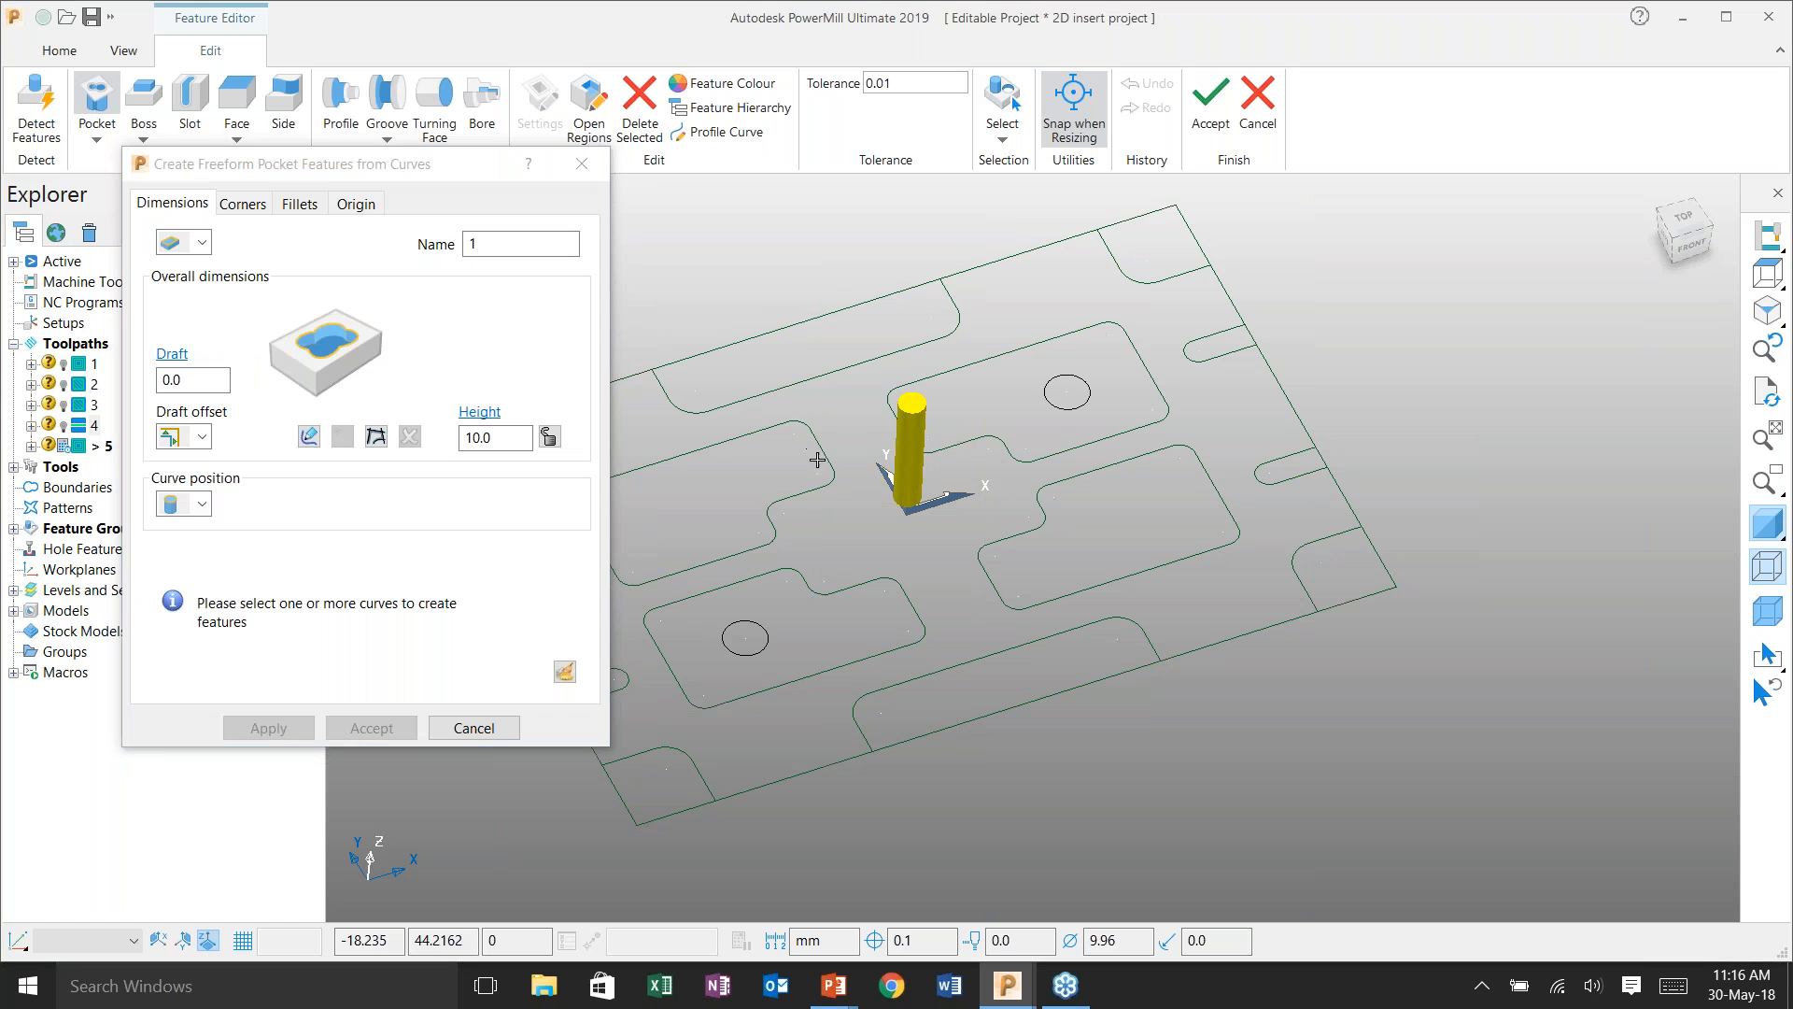
{"action": "middle_click_drag", "start_coordinate": [730, 591], "coordinate": [866, 574], "text": "shift"}
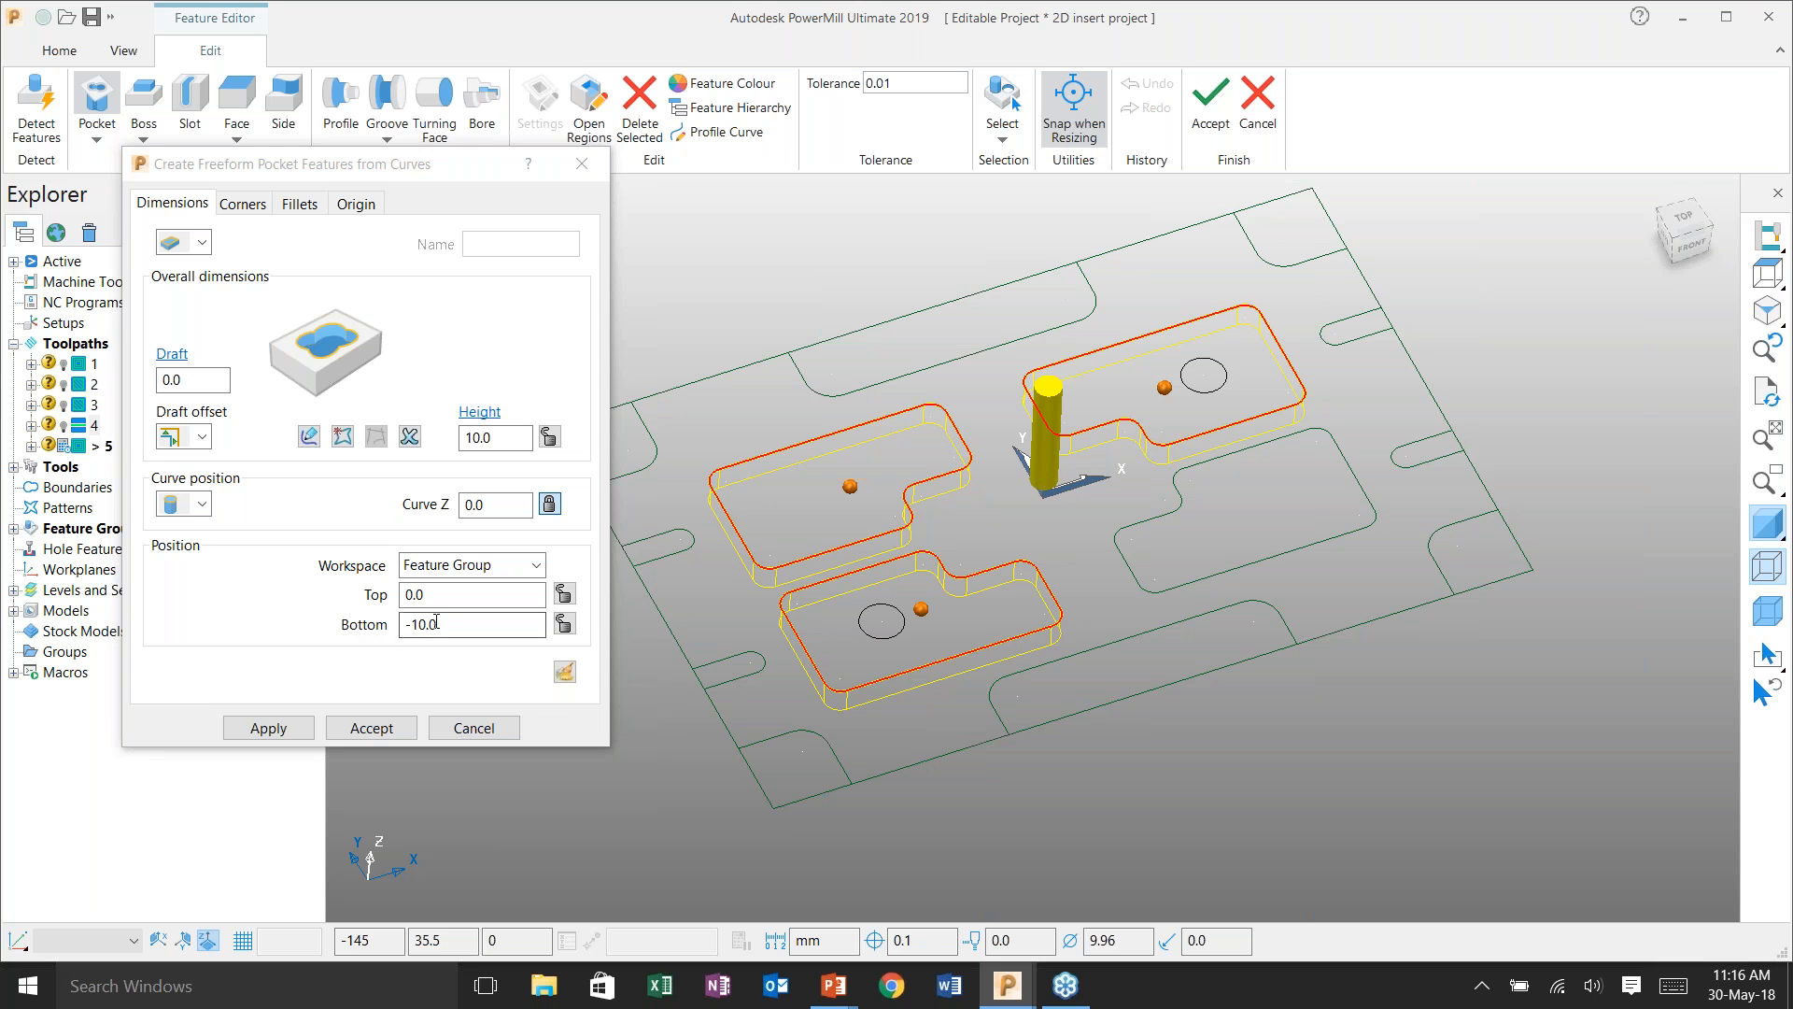
{"action": "left_click", "coordinate": [287, 730]}
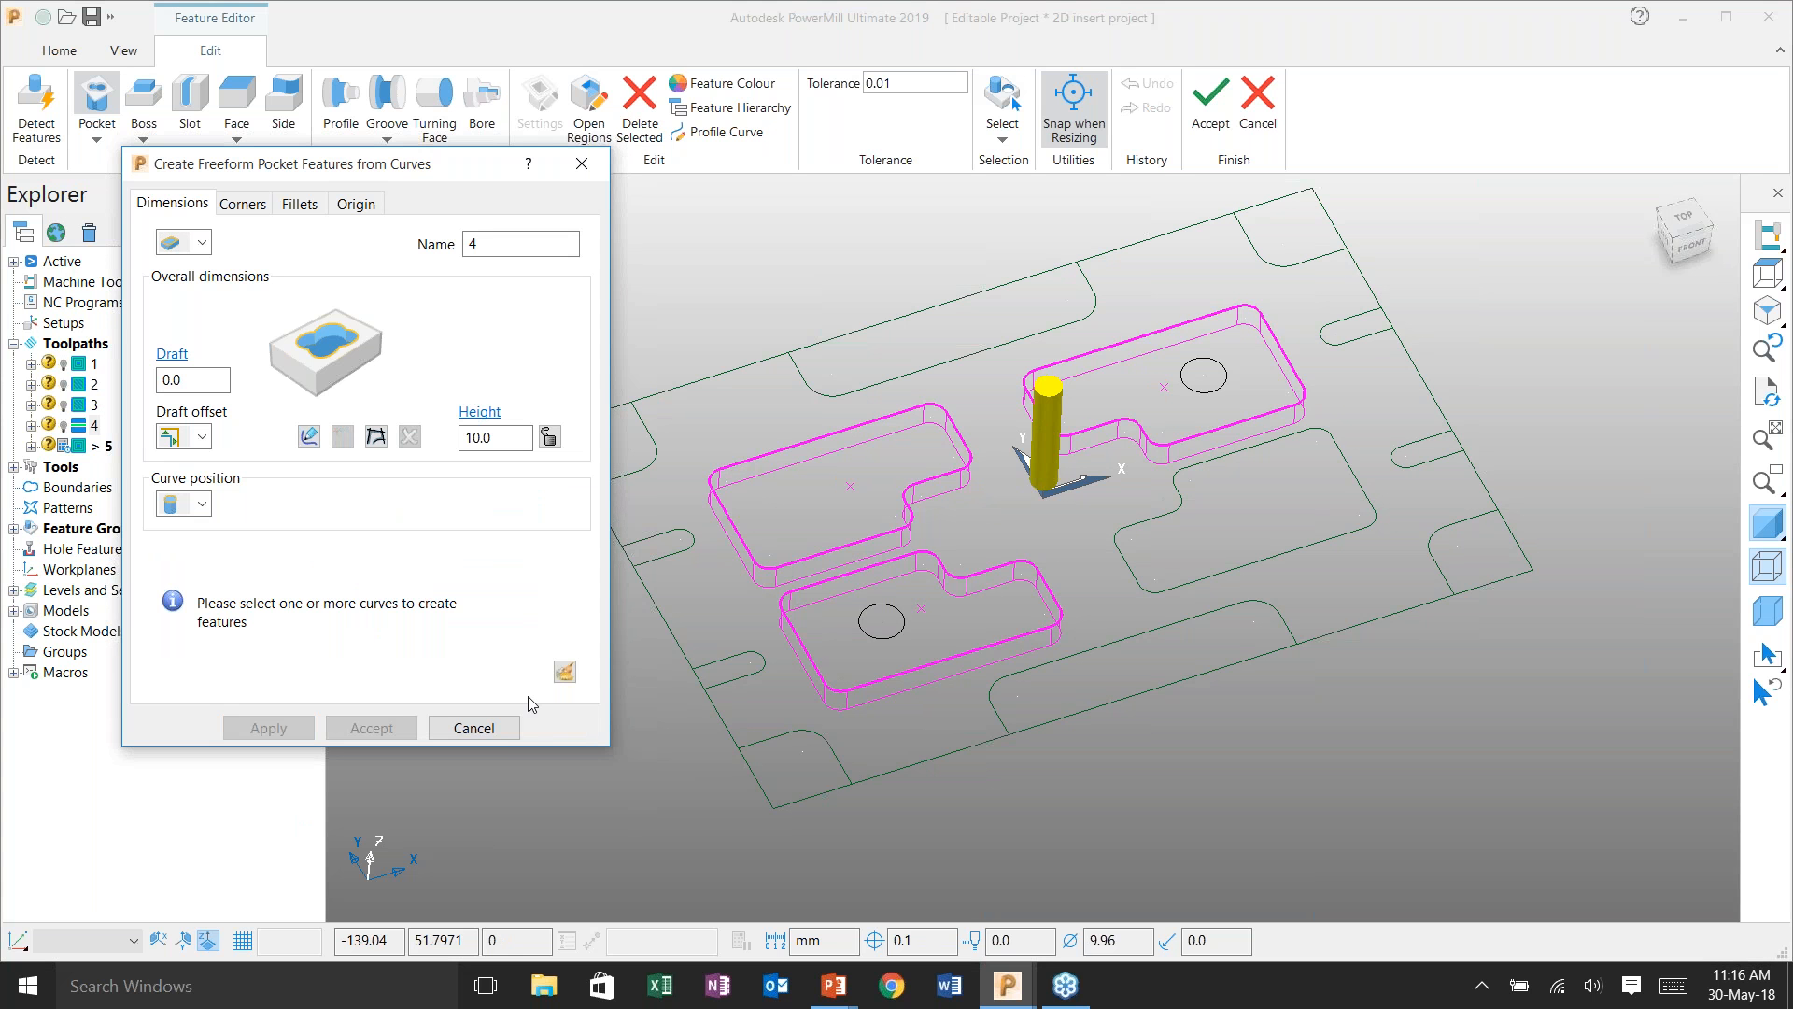
{"action": "left_click", "coordinate": [495, 736]}
- Create a 10 mm high freeform boss from the circle in the negative X, negative Y pocket, with the curve at the boss top
{"action": "scroll", "coordinate": [1205, 425], "scroll_direction": "up", "scroll_amount": 2}
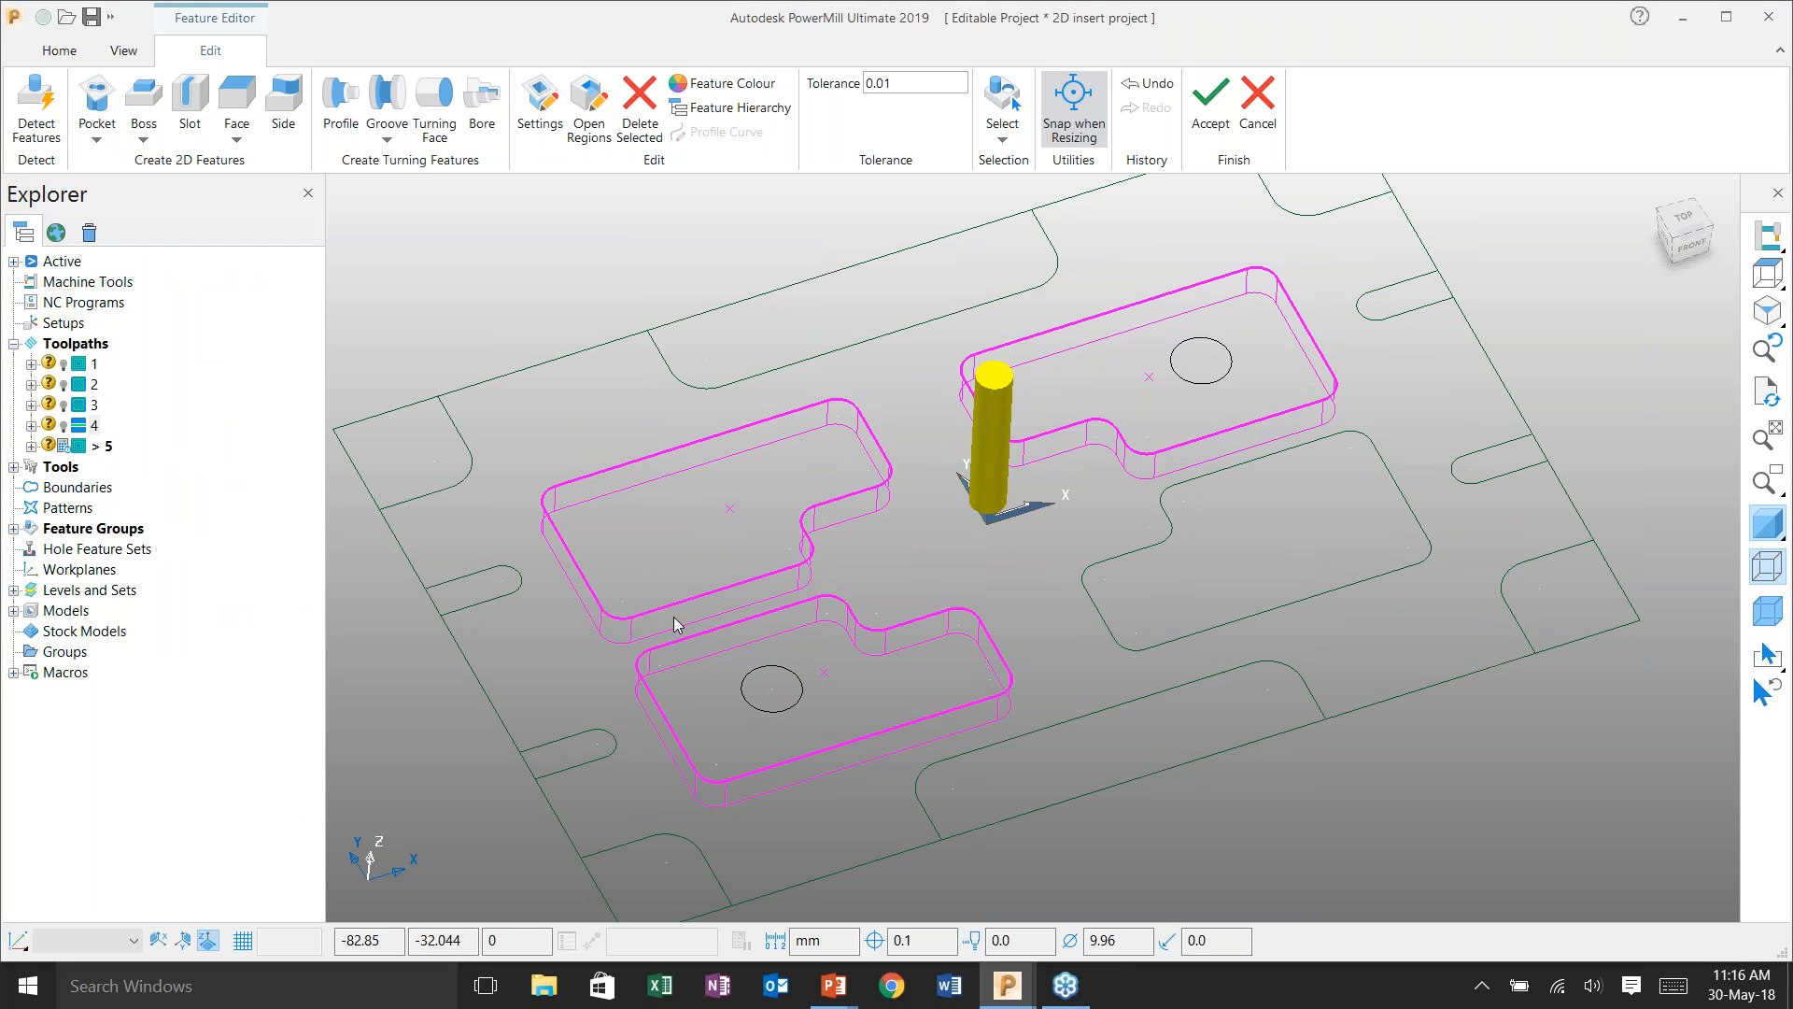
{"action": "left_click", "coordinate": [146, 139]}
{"action": "left_click", "coordinate": [170, 279]}
{"action": "left_click", "coordinate": [774, 710]}
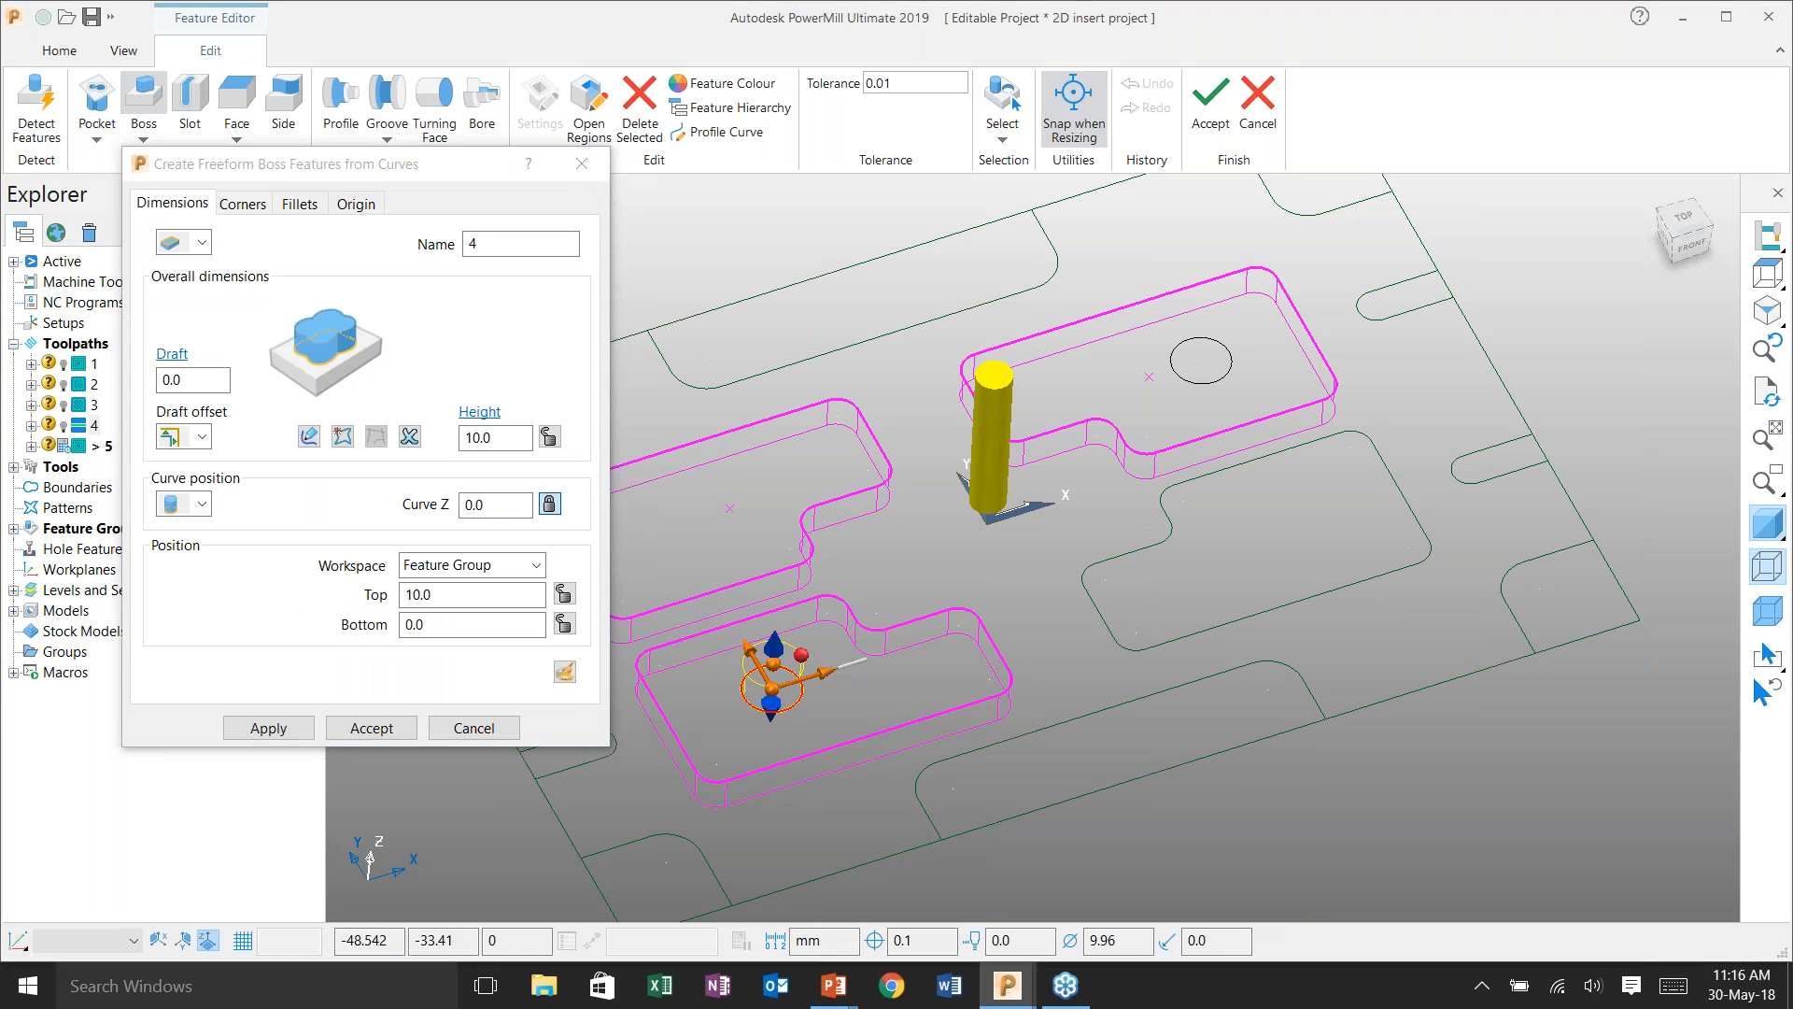
{"action": "middle_click_drag", "start_coordinate": [1049, 653], "coordinate": [931, 598]}
{"action": "scroll", "coordinate": [812, 668], "scroll_direction": "up", "scroll_amount": 4}
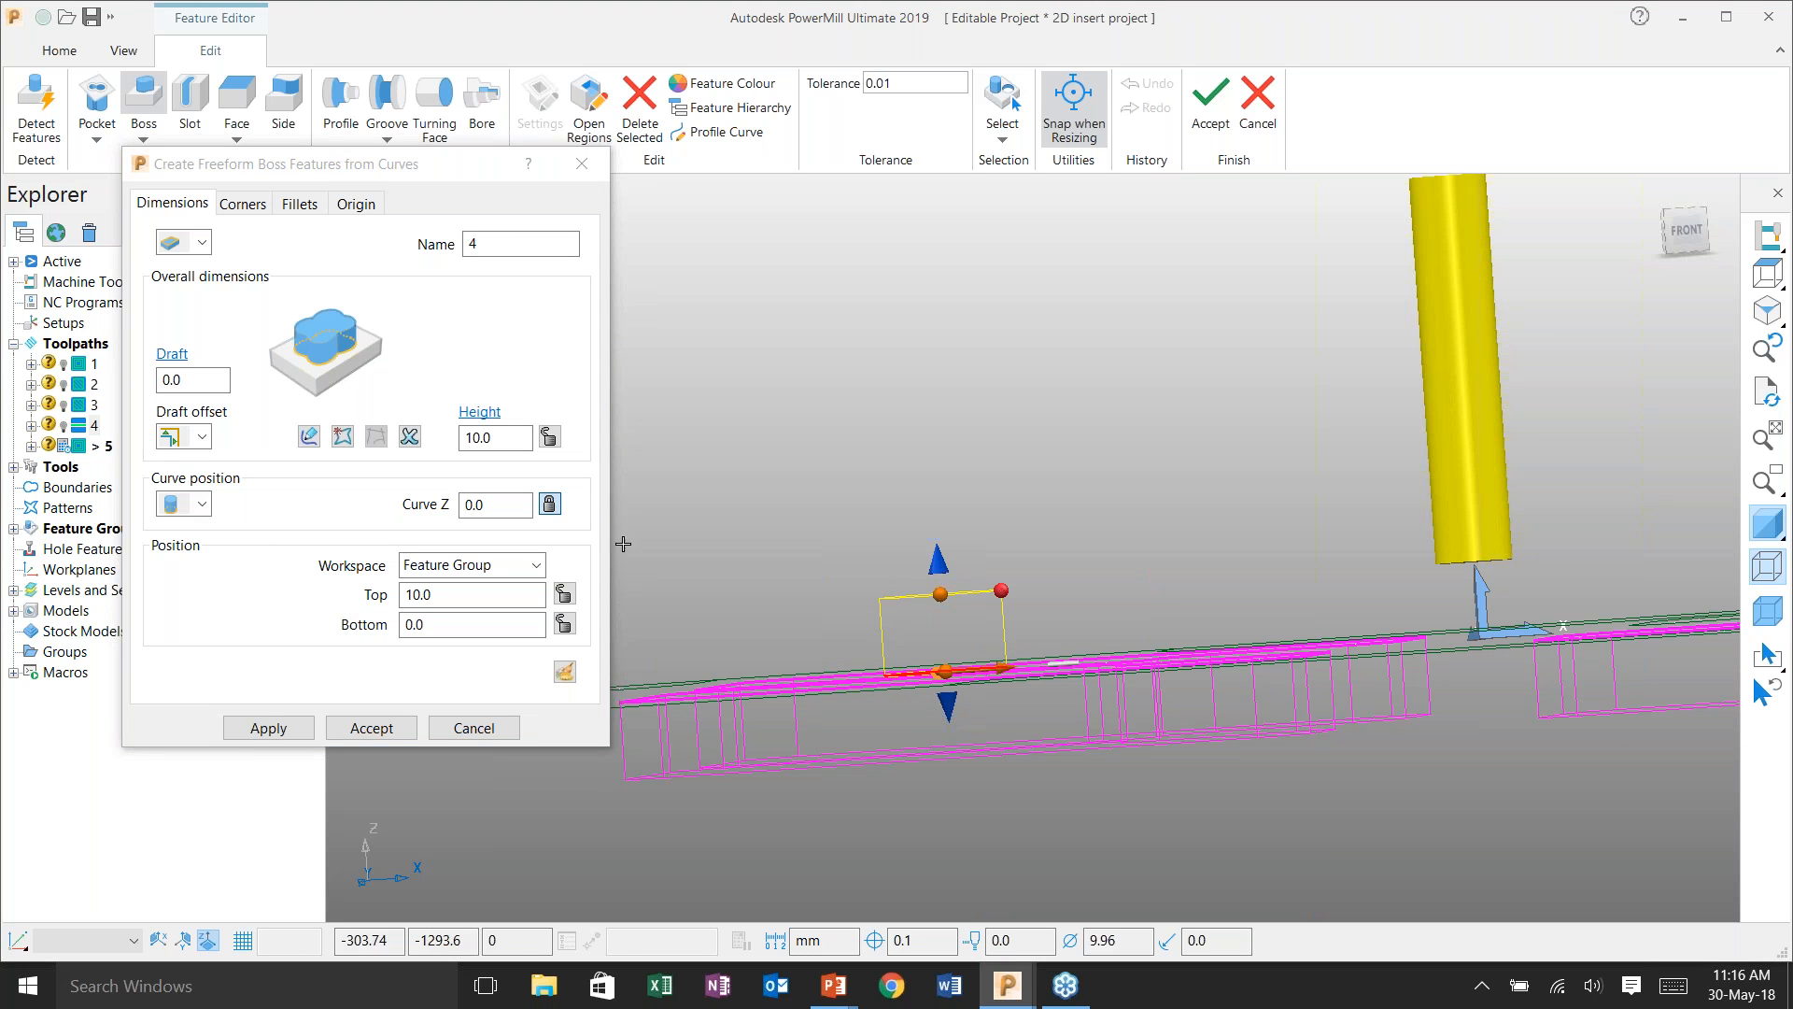
{"action": "left_click", "coordinate": [182, 504]}
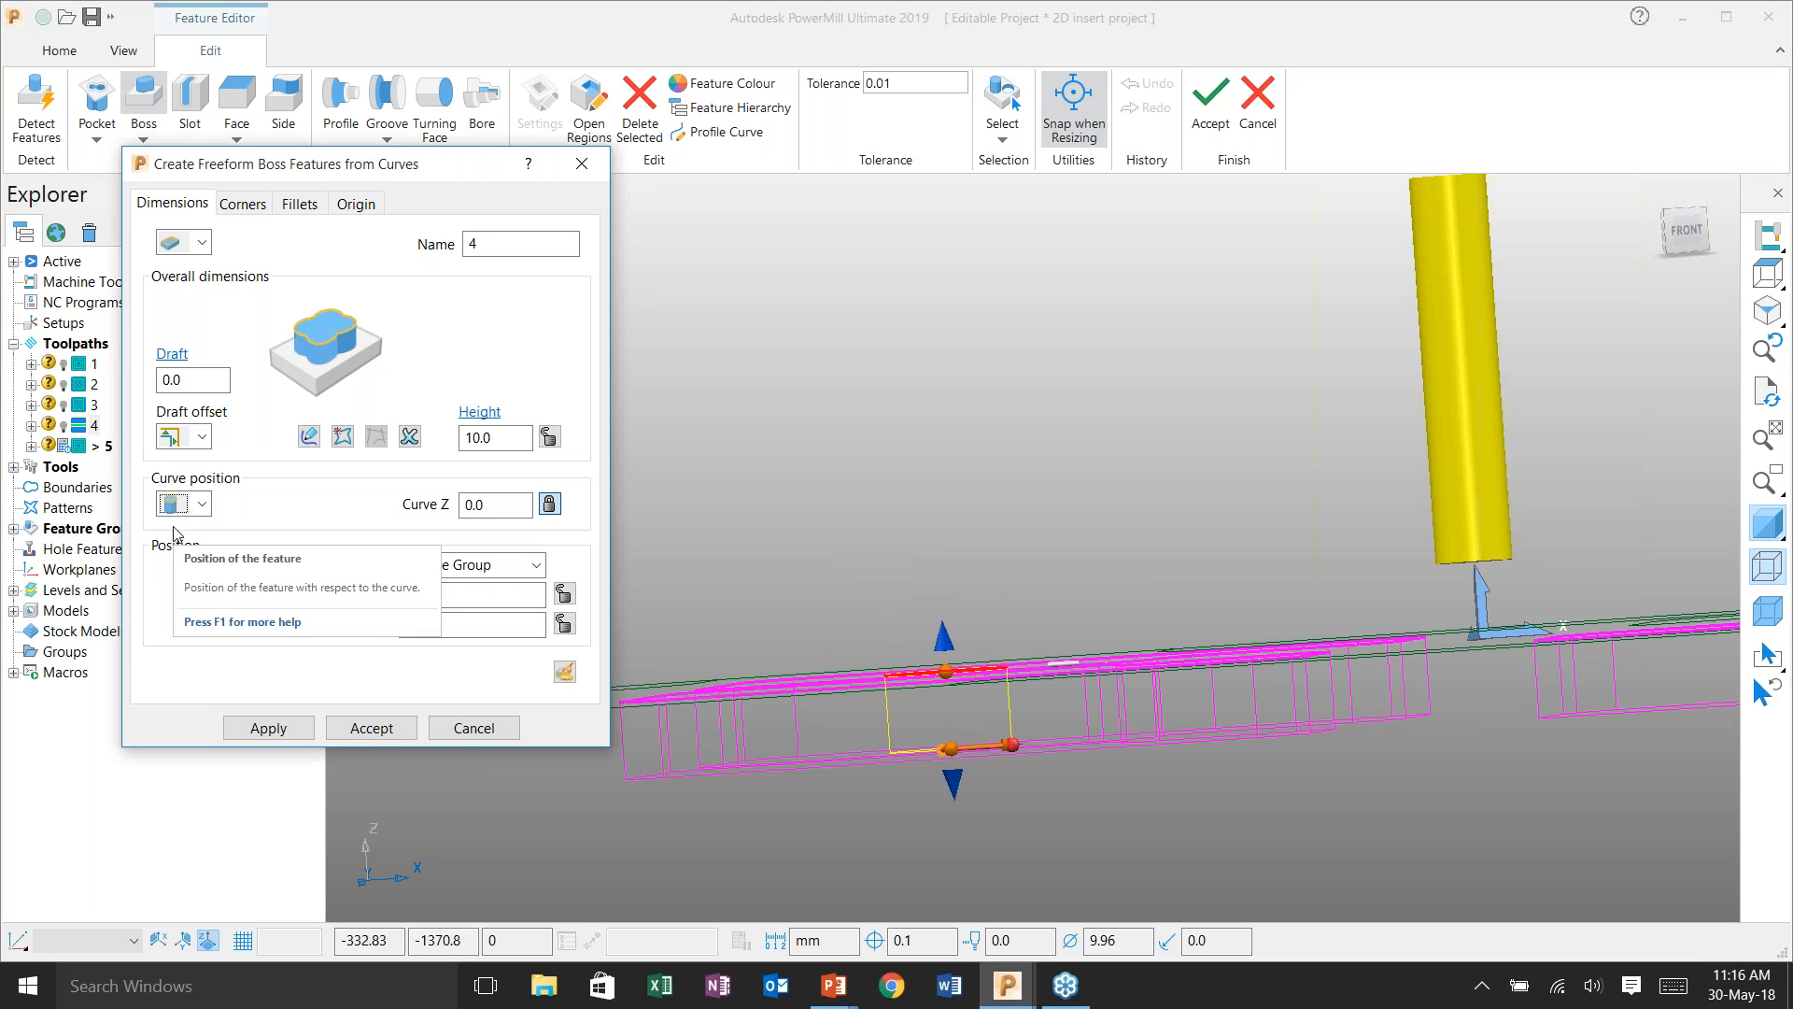
{"action": "scroll", "coordinate": [787, 516], "scroll_direction": "down", "scroll_amount": 2}
{"action": "middle_click_drag", "start_coordinate": [787, 515], "coordinate": [1133, 561]}
{"action": "left_click", "coordinate": [272, 729]}
- Create a matching 10 mm high freeform boss from the circle in the positive X, positive Y pocket, with the curve at its top
{"action": "scroll", "coordinate": [1494, 503], "scroll_direction": "up", "scroll_amount": 4}
{"action": "left_click", "coordinate": [1565, 404]}
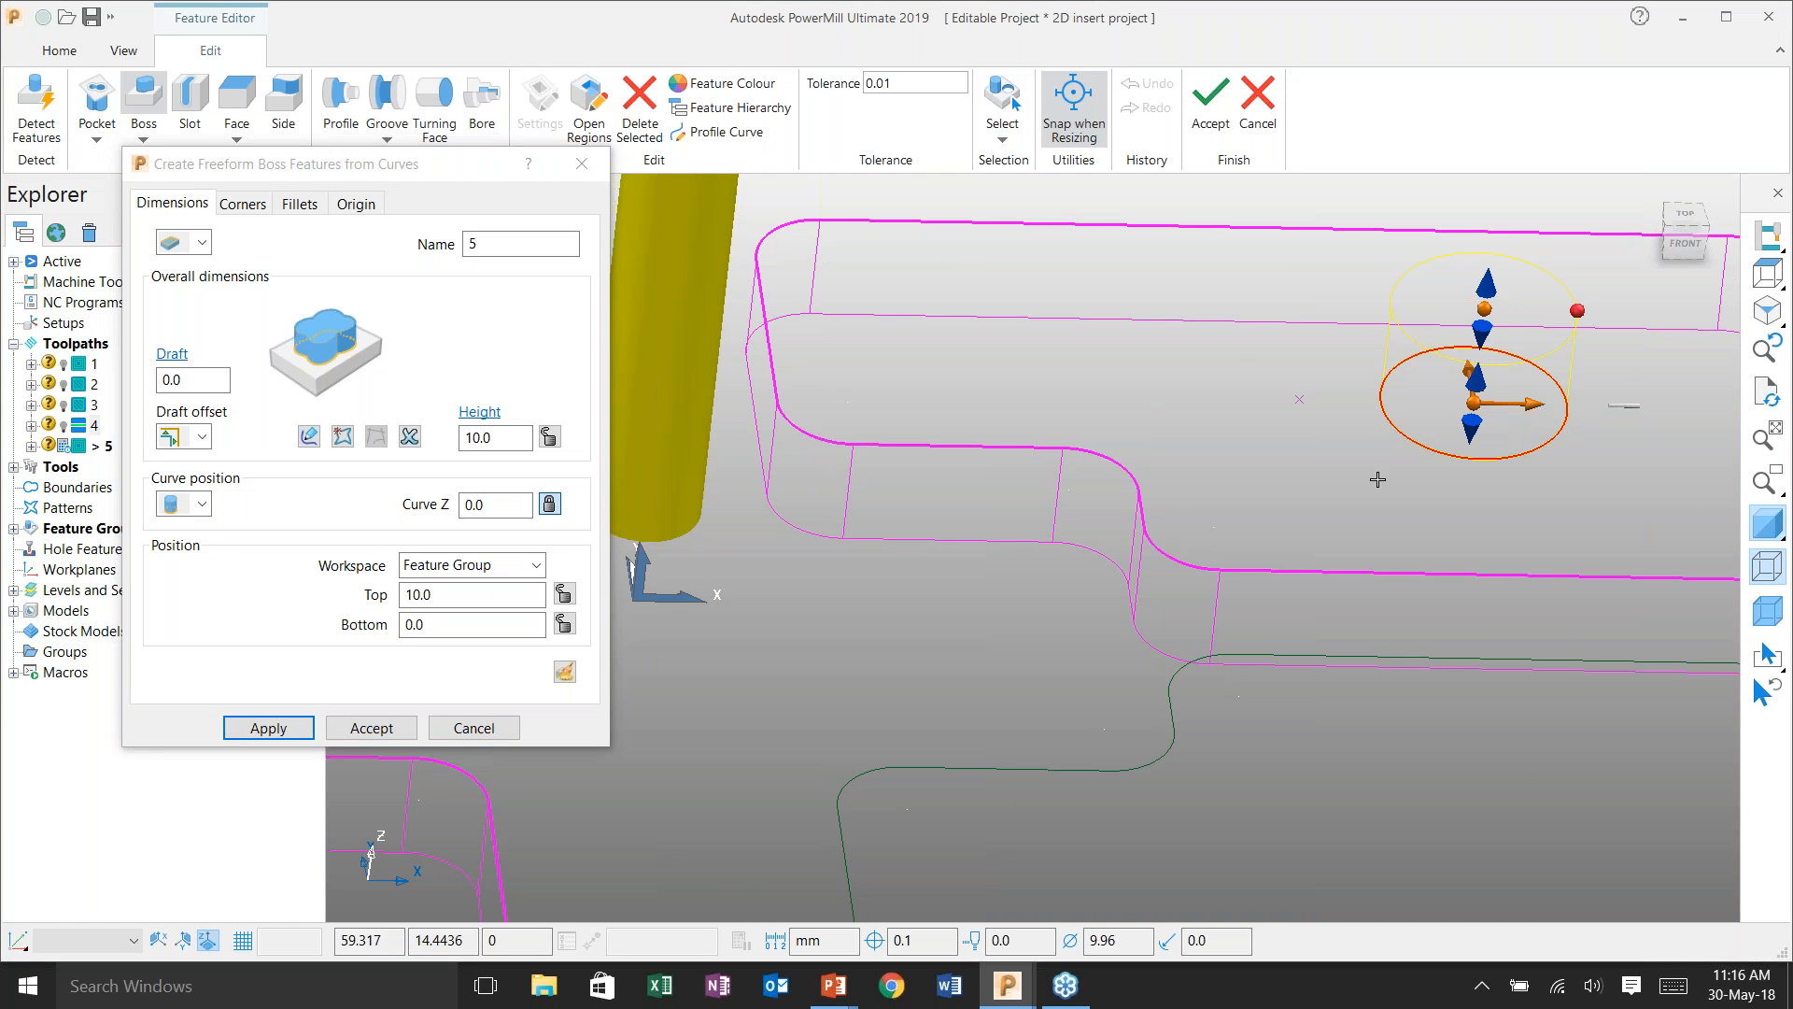
{"action": "left_click", "coordinate": [201, 506]}
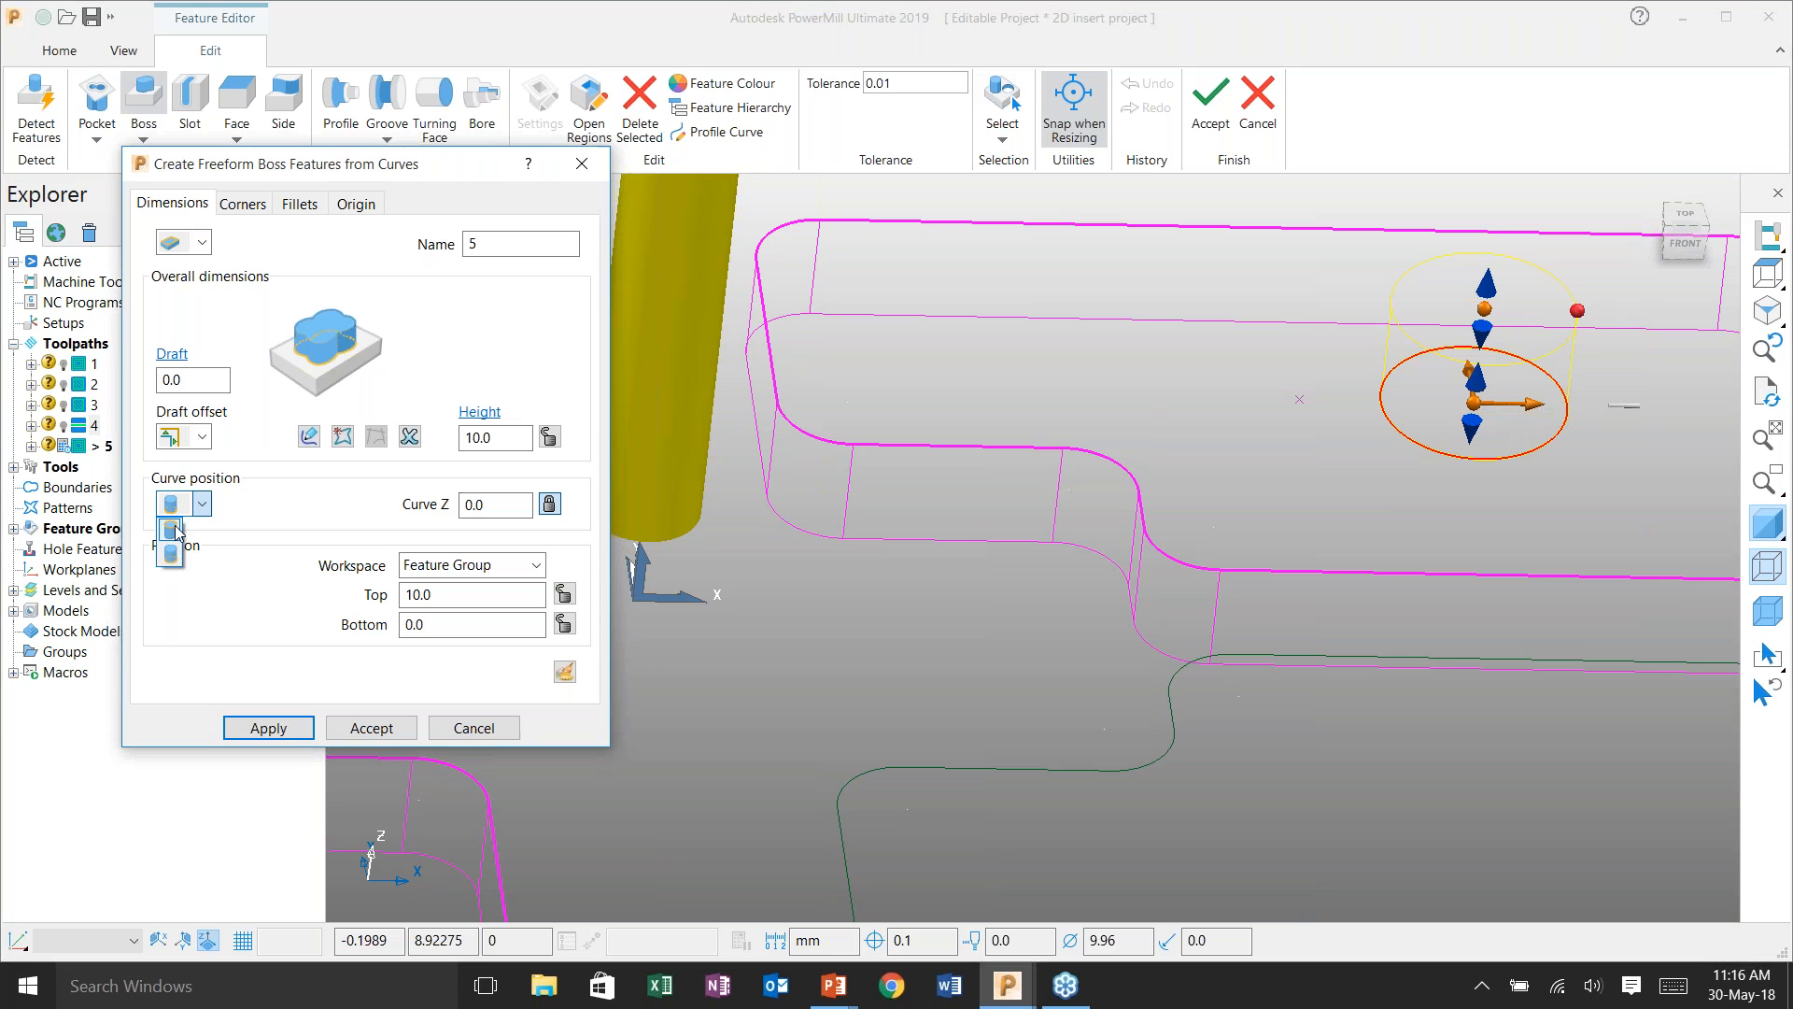
{"action": "left_click", "coordinate": [183, 530]}
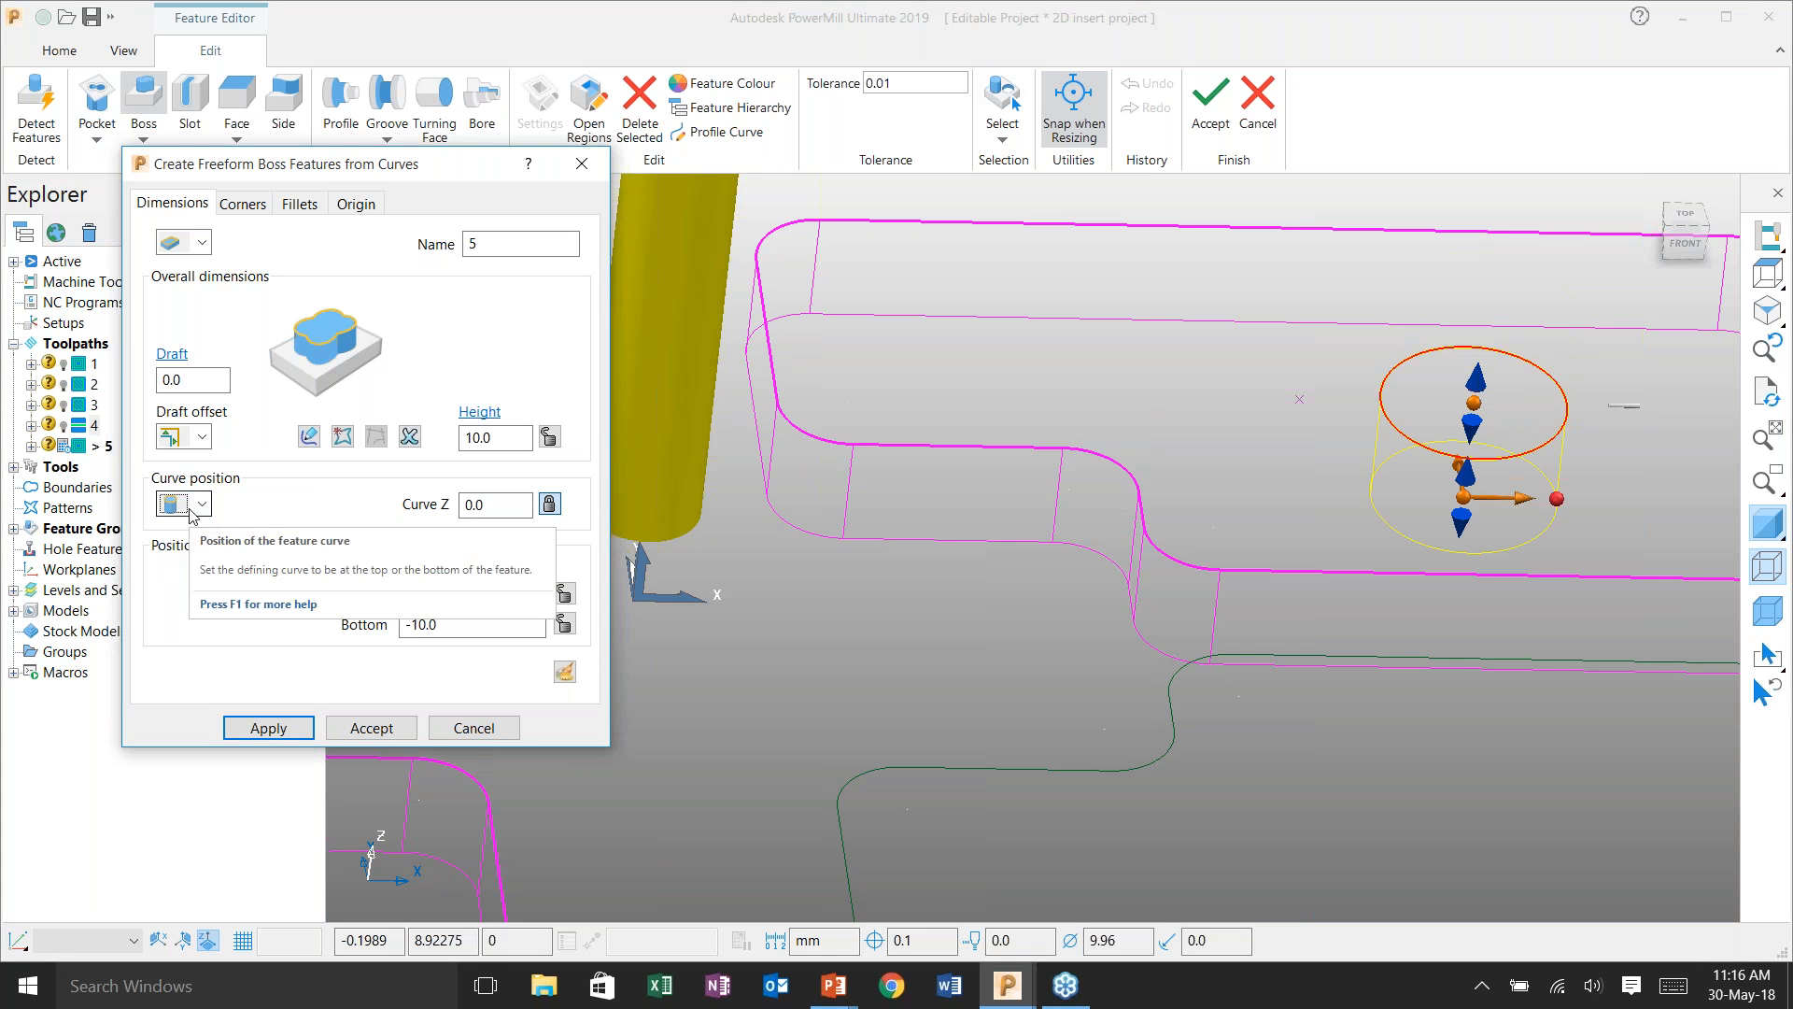
{"action": "left_click", "coordinate": [268, 727]}
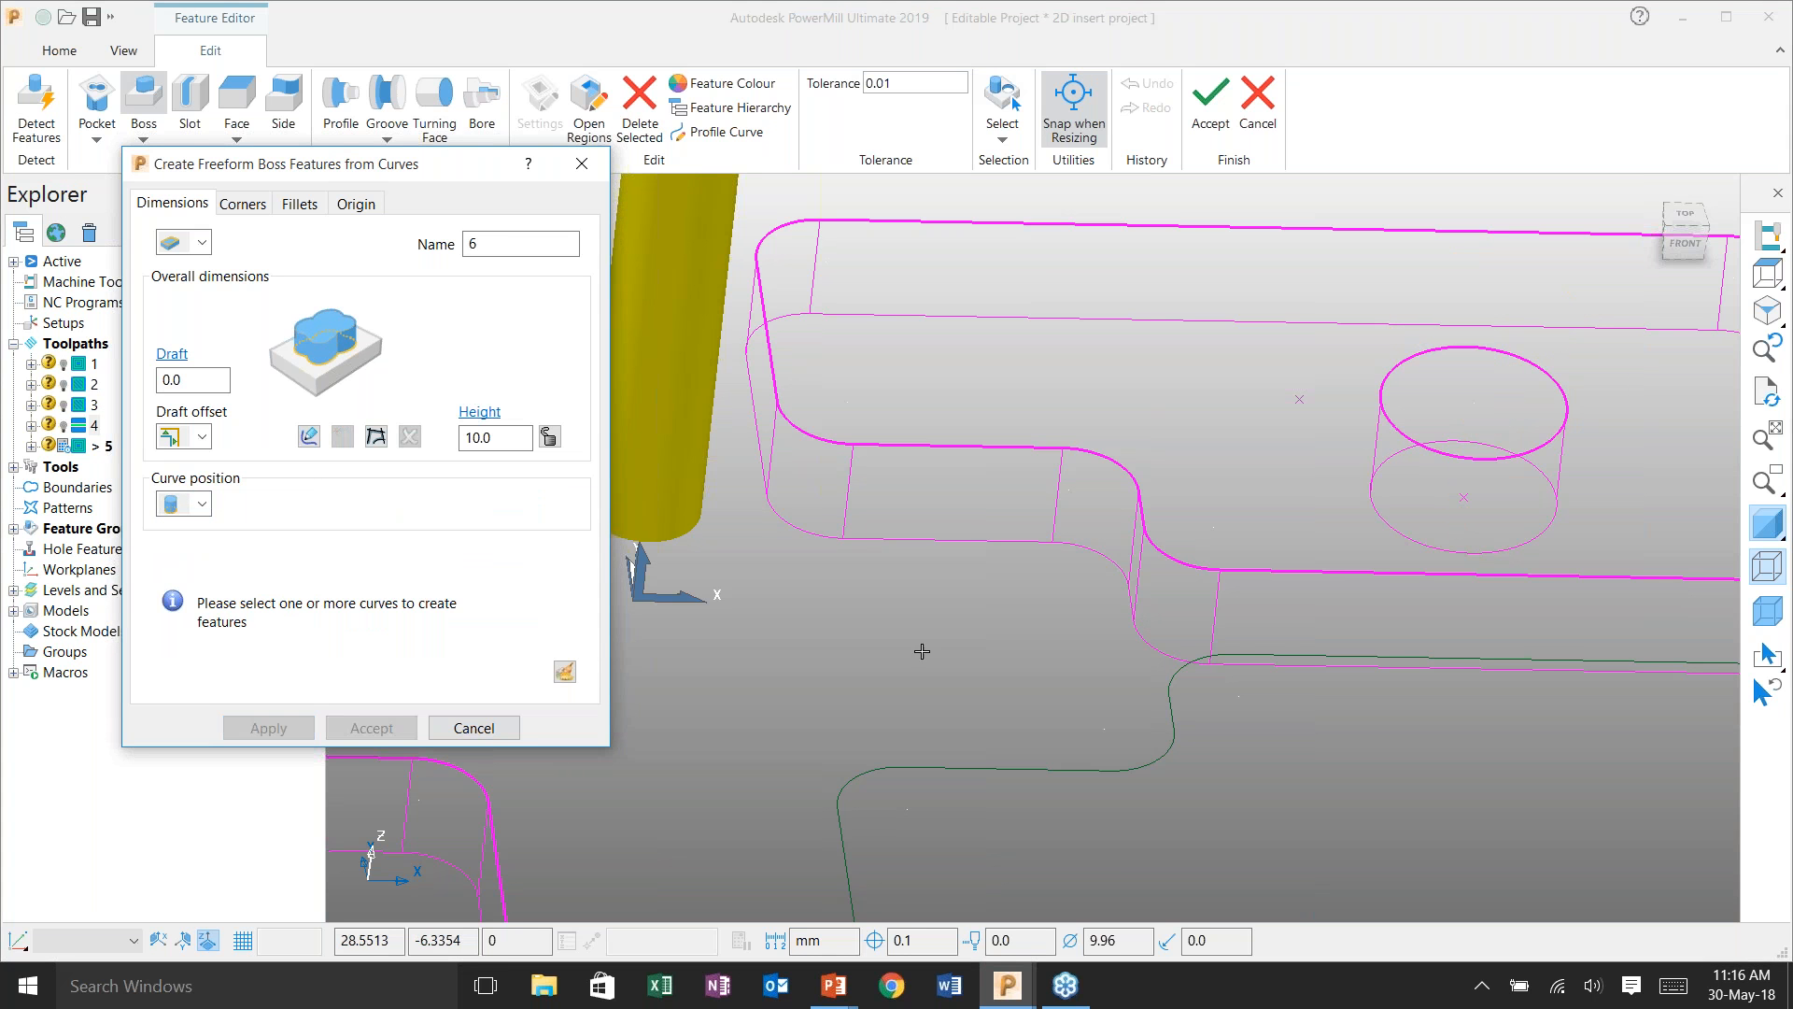
{"action": "scroll", "coordinate": [1095, 590], "scroll_direction": "down", "scroll_amount": 5}
{"action": "middle_click_drag", "start_coordinate": [1380, 520], "coordinate": [994, 653]}
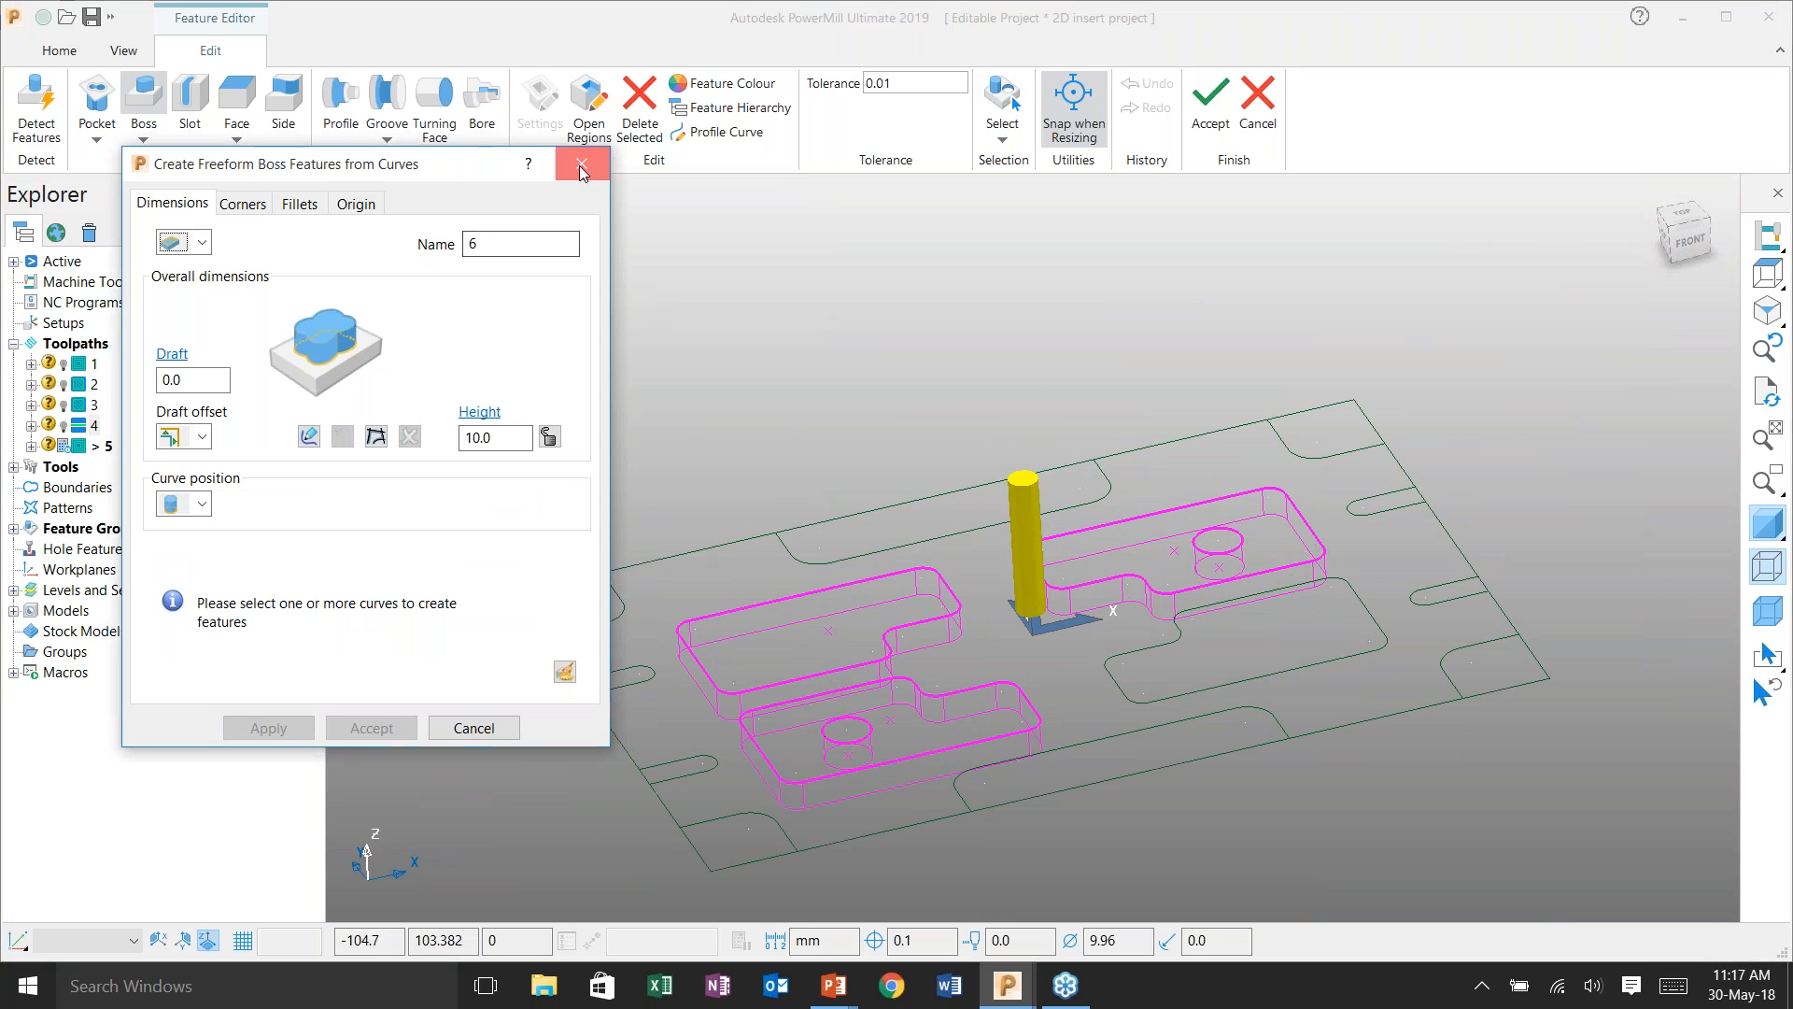
{"action": "left_click", "coordinate": [581, 163]}
- Create a 10 mm deep freeform pocket from the remaining outline on the positive X, negative Y side and end pocket creation
{"action": "left_click", "coordinate": [97, 108]}
{"action": "left_click", "coordinate": [171, 272]}
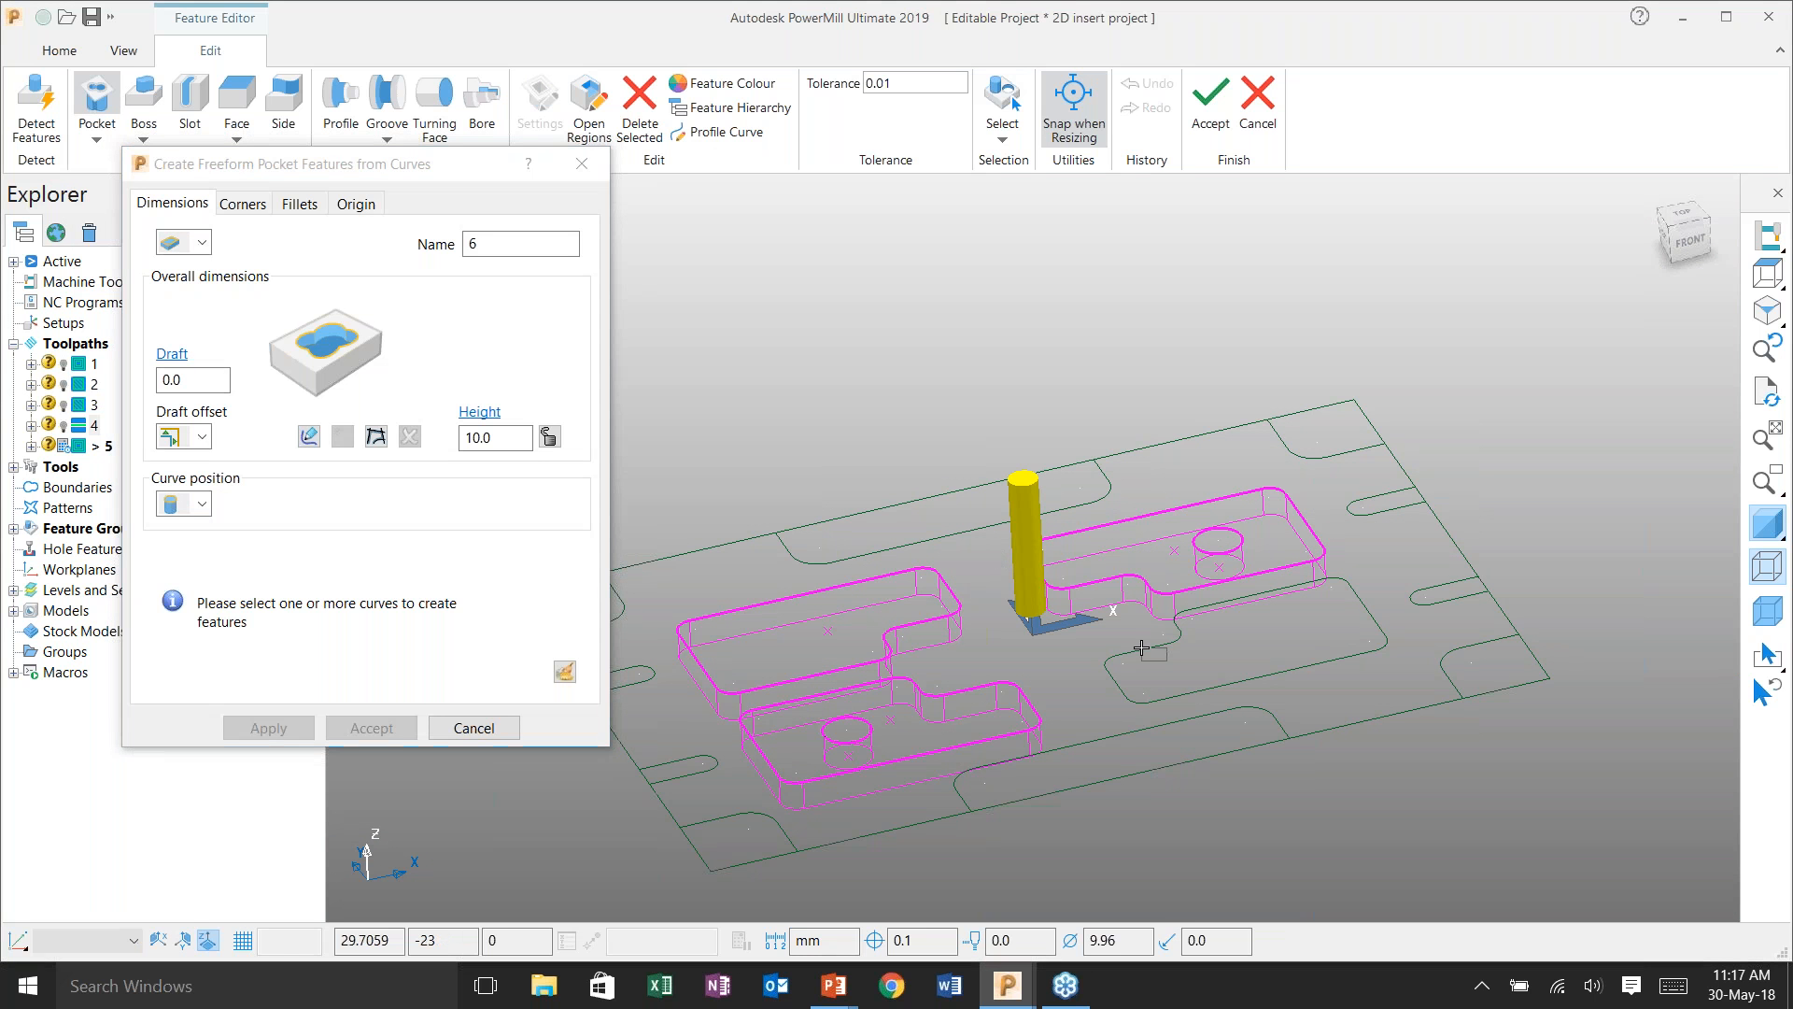
{"action": "left_click", "coordinate": [1141, 647]}
{"action": "left_click", "coordinate": [262, 733]}
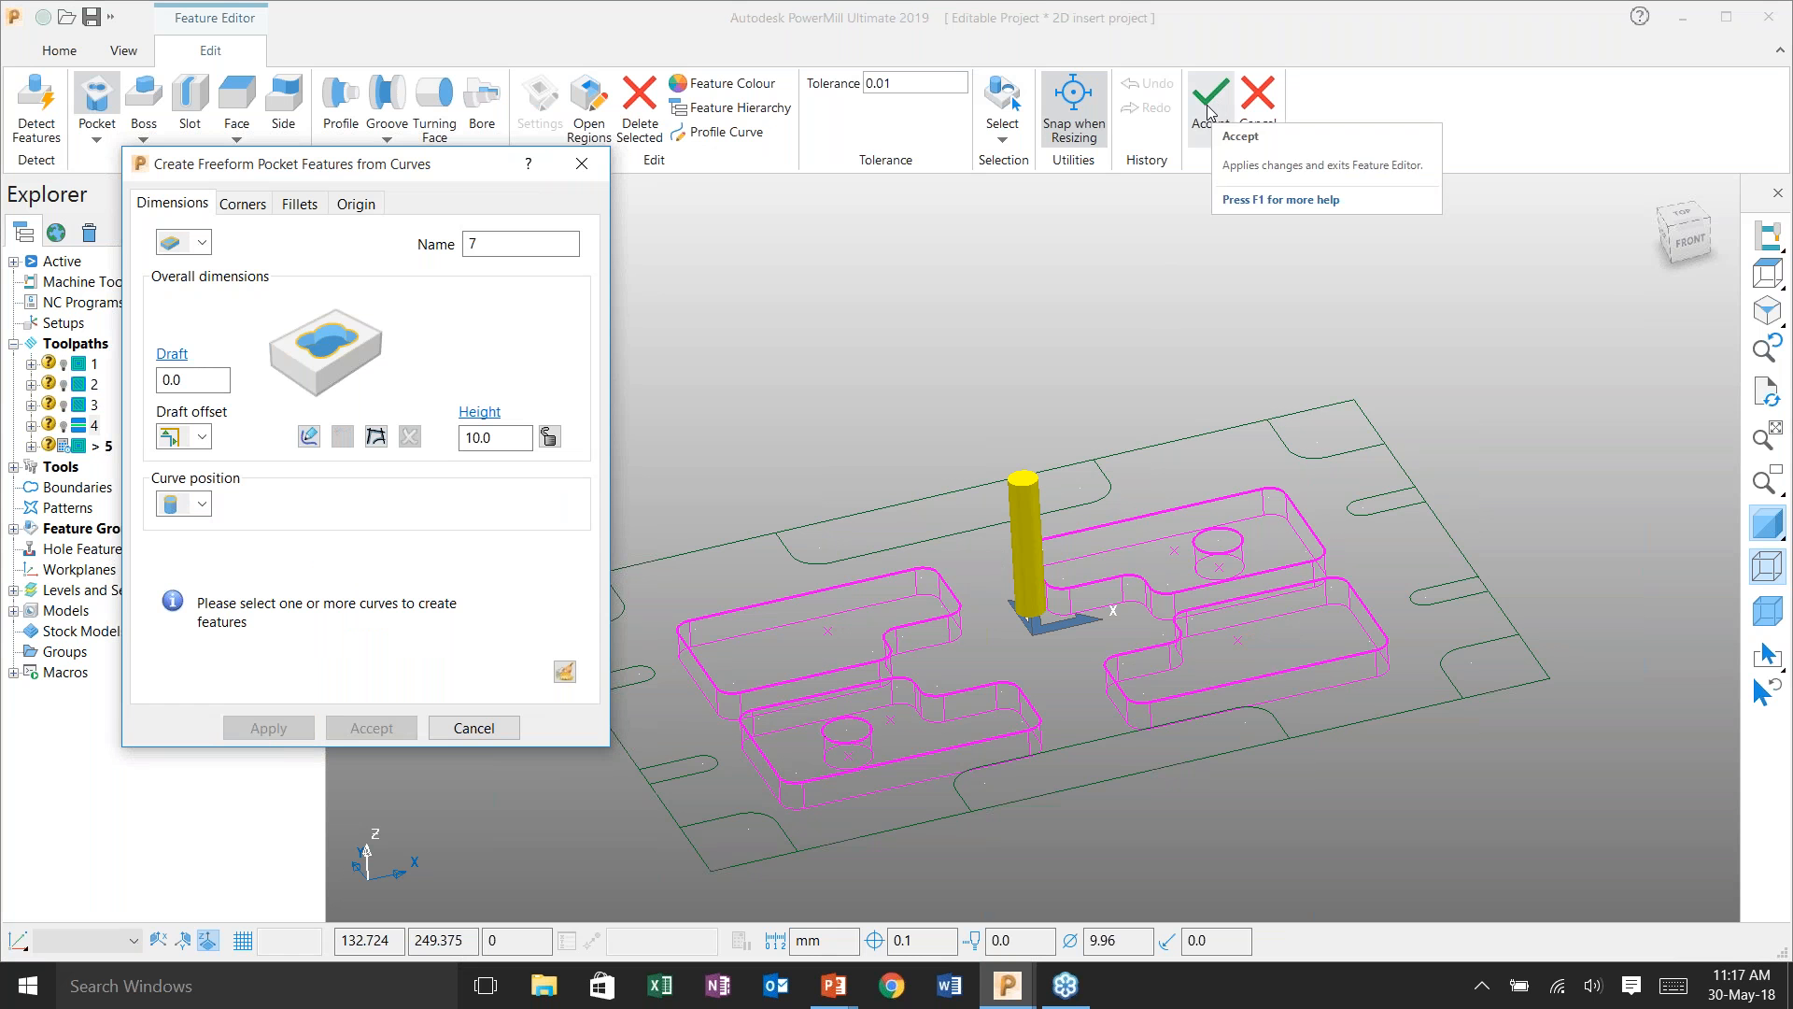
{"action": "middle_click_drag", "start_coordinate": [1080, 476], "coordinate": [1095, 351], "text": "shift"}
{"action": "middle_click_drag", "start_coordinate": [1106, 432], "coordinate": [1128, 485]}
{"action": "left_click", "coordinate": [509, 733]}
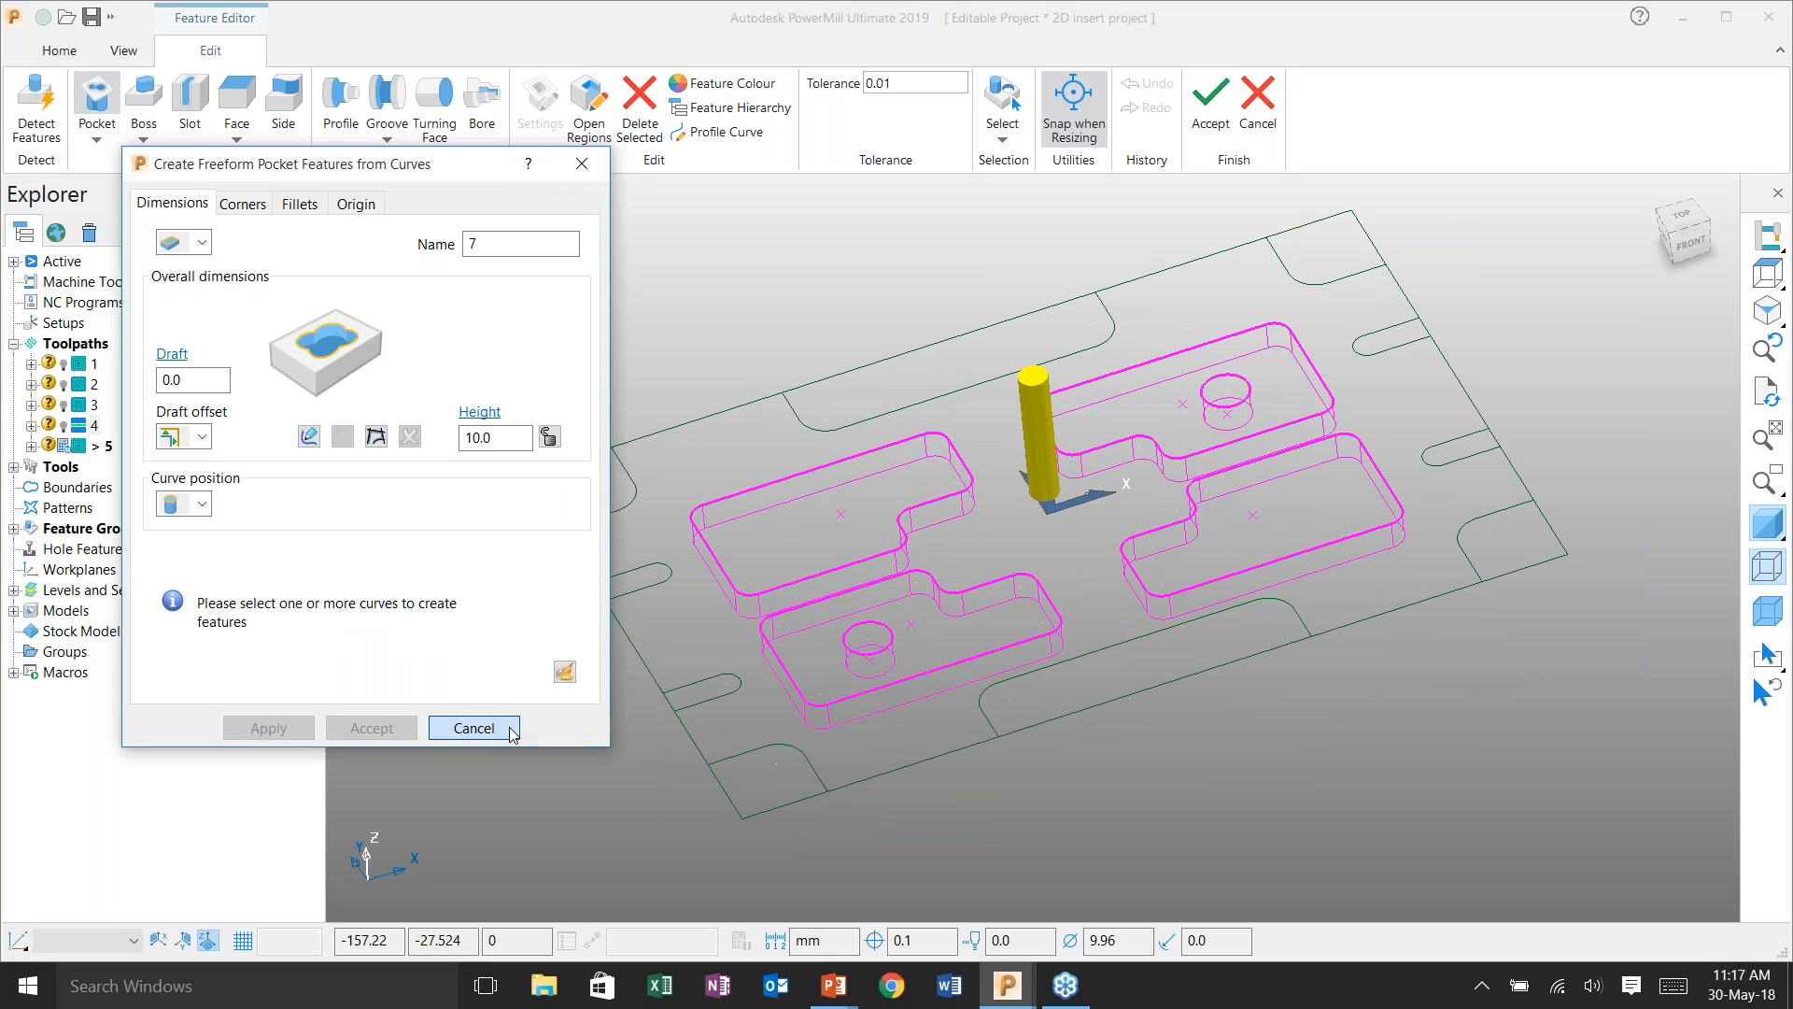
- Start a 10 mm high side feature from the open recess outline on the plate's positive Y edge
{"action": "left_click", "coordinate": [283, 103]}
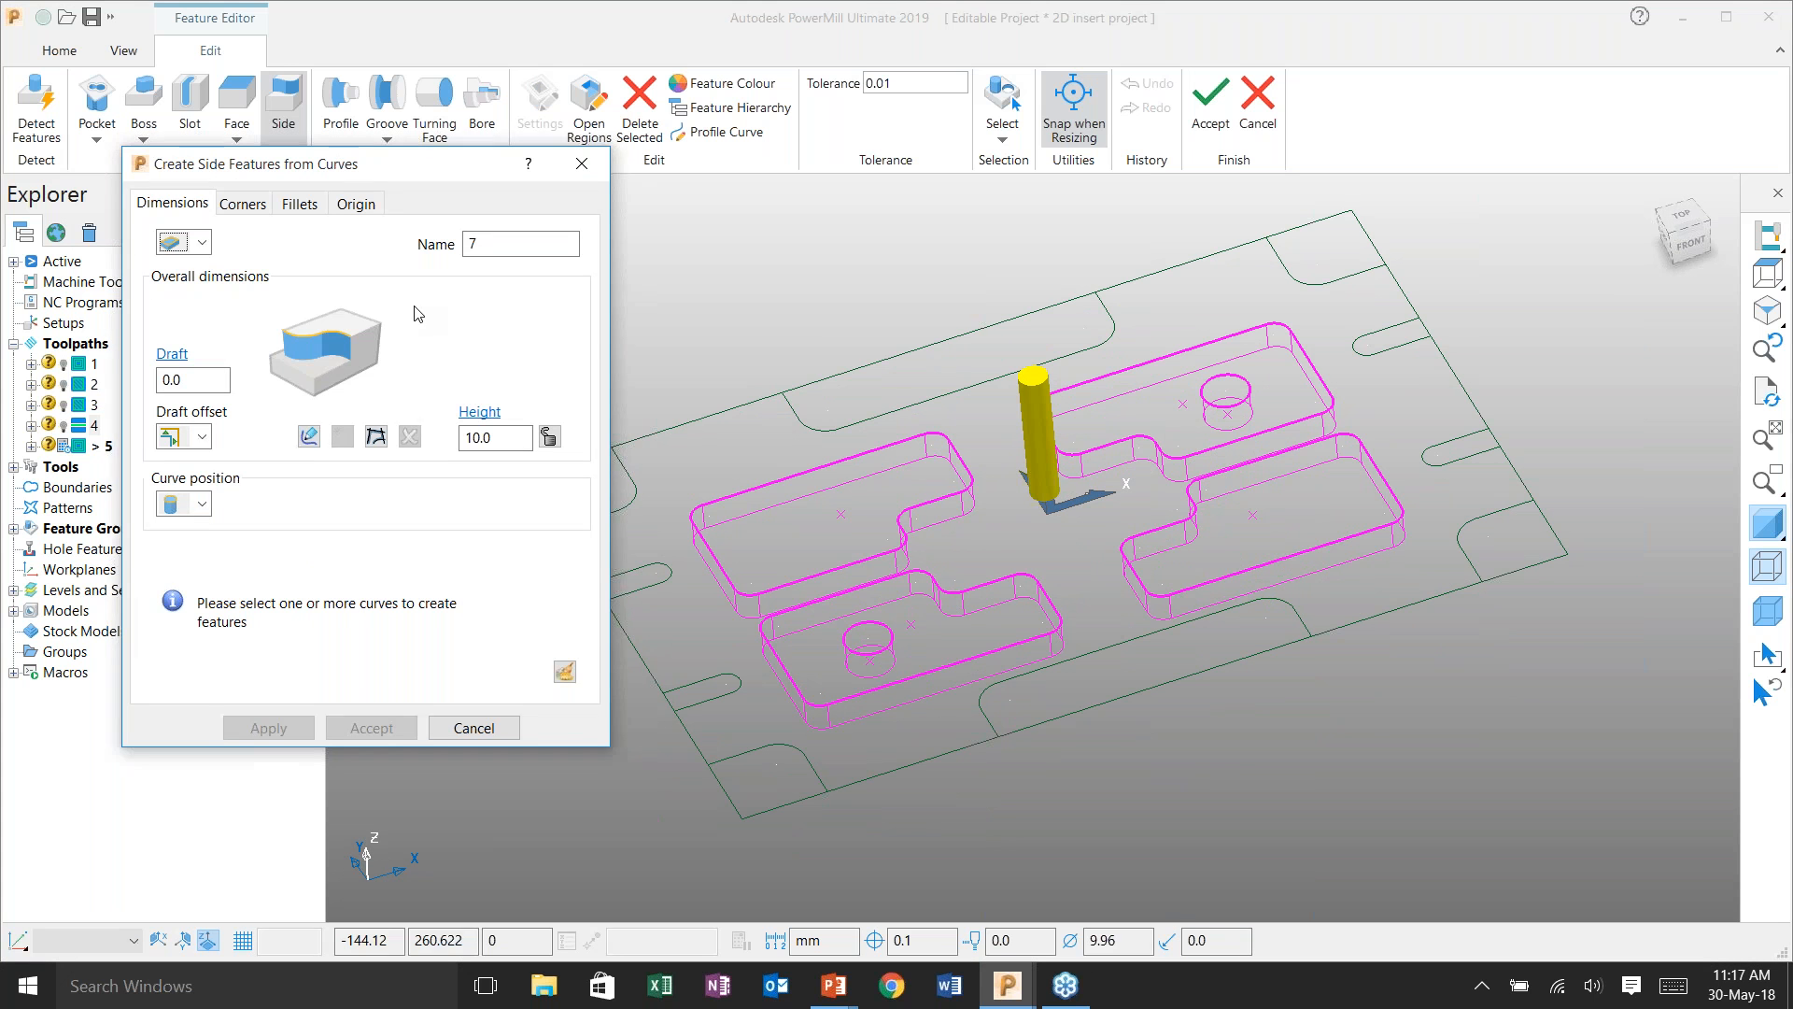
{"action": "scroll", "coordinate": [944, 421], "scroll_direction": "up", "scroll_amount": 2}
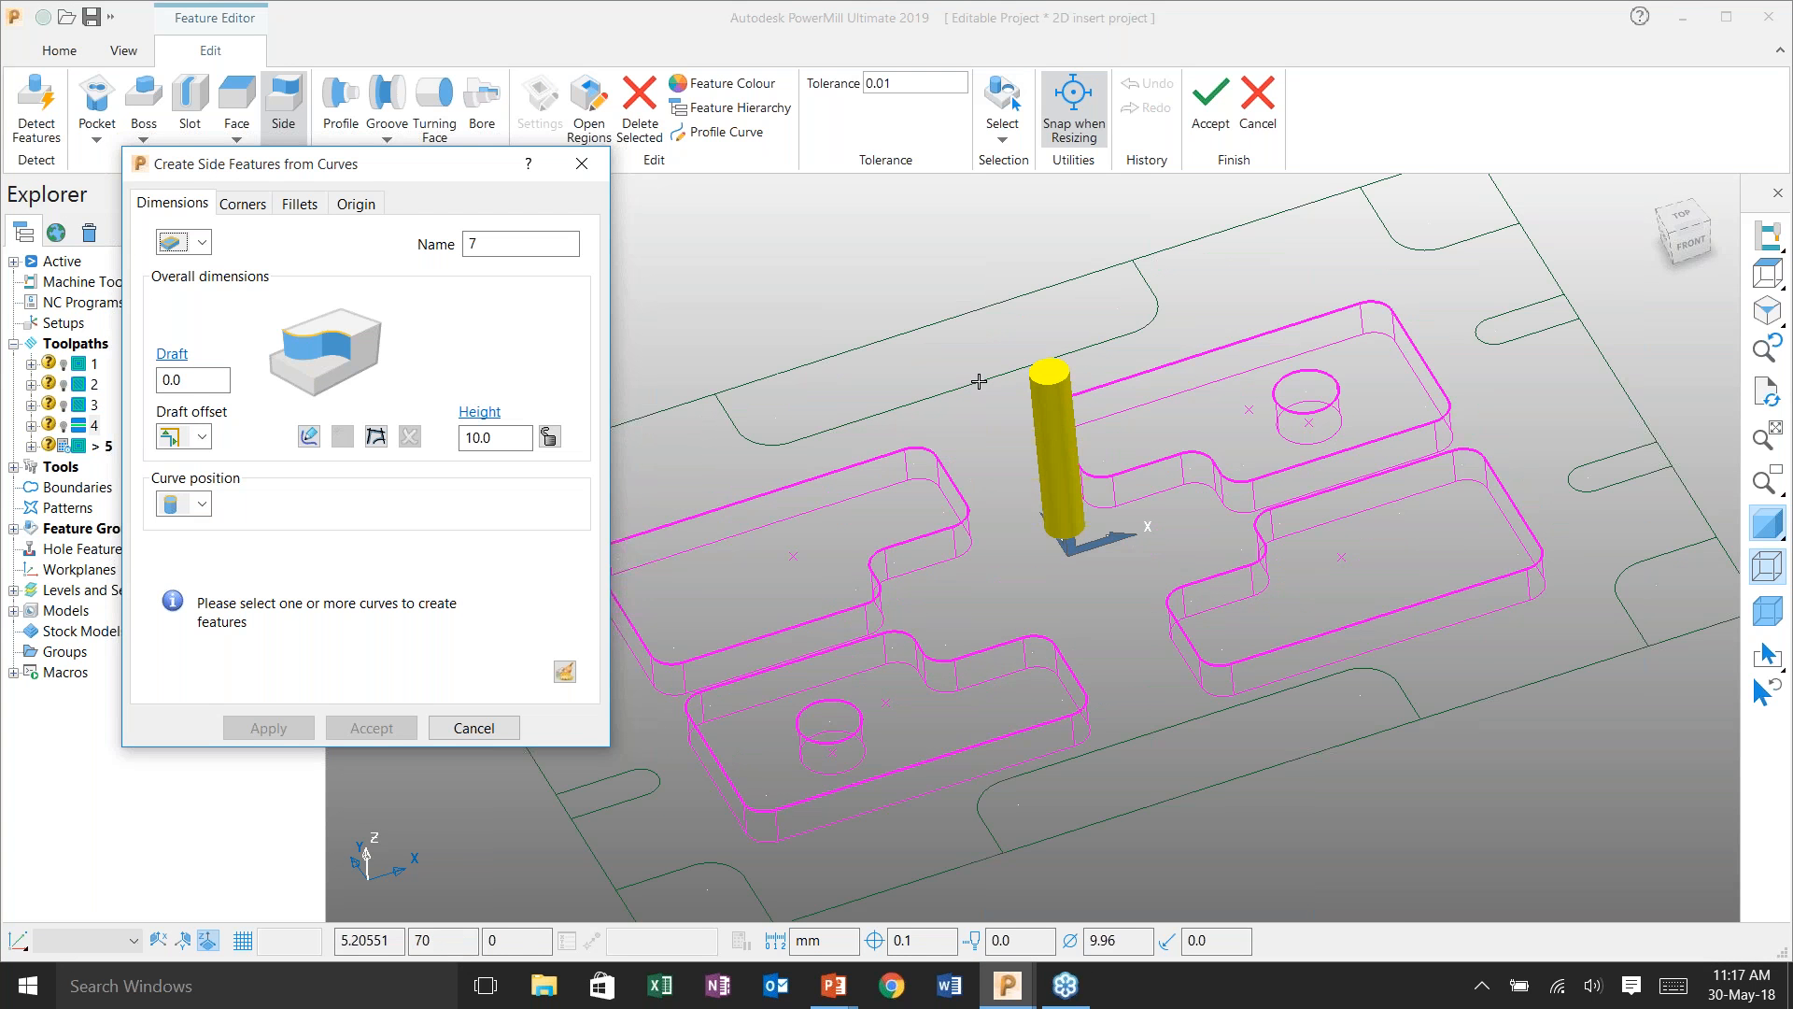
{"action": "left_click", "coordinate": [960, 415]}
{"action": "scroll", "coordinate": [1210, 425], "scroll_direction": "down", "scroll_amount": 1}
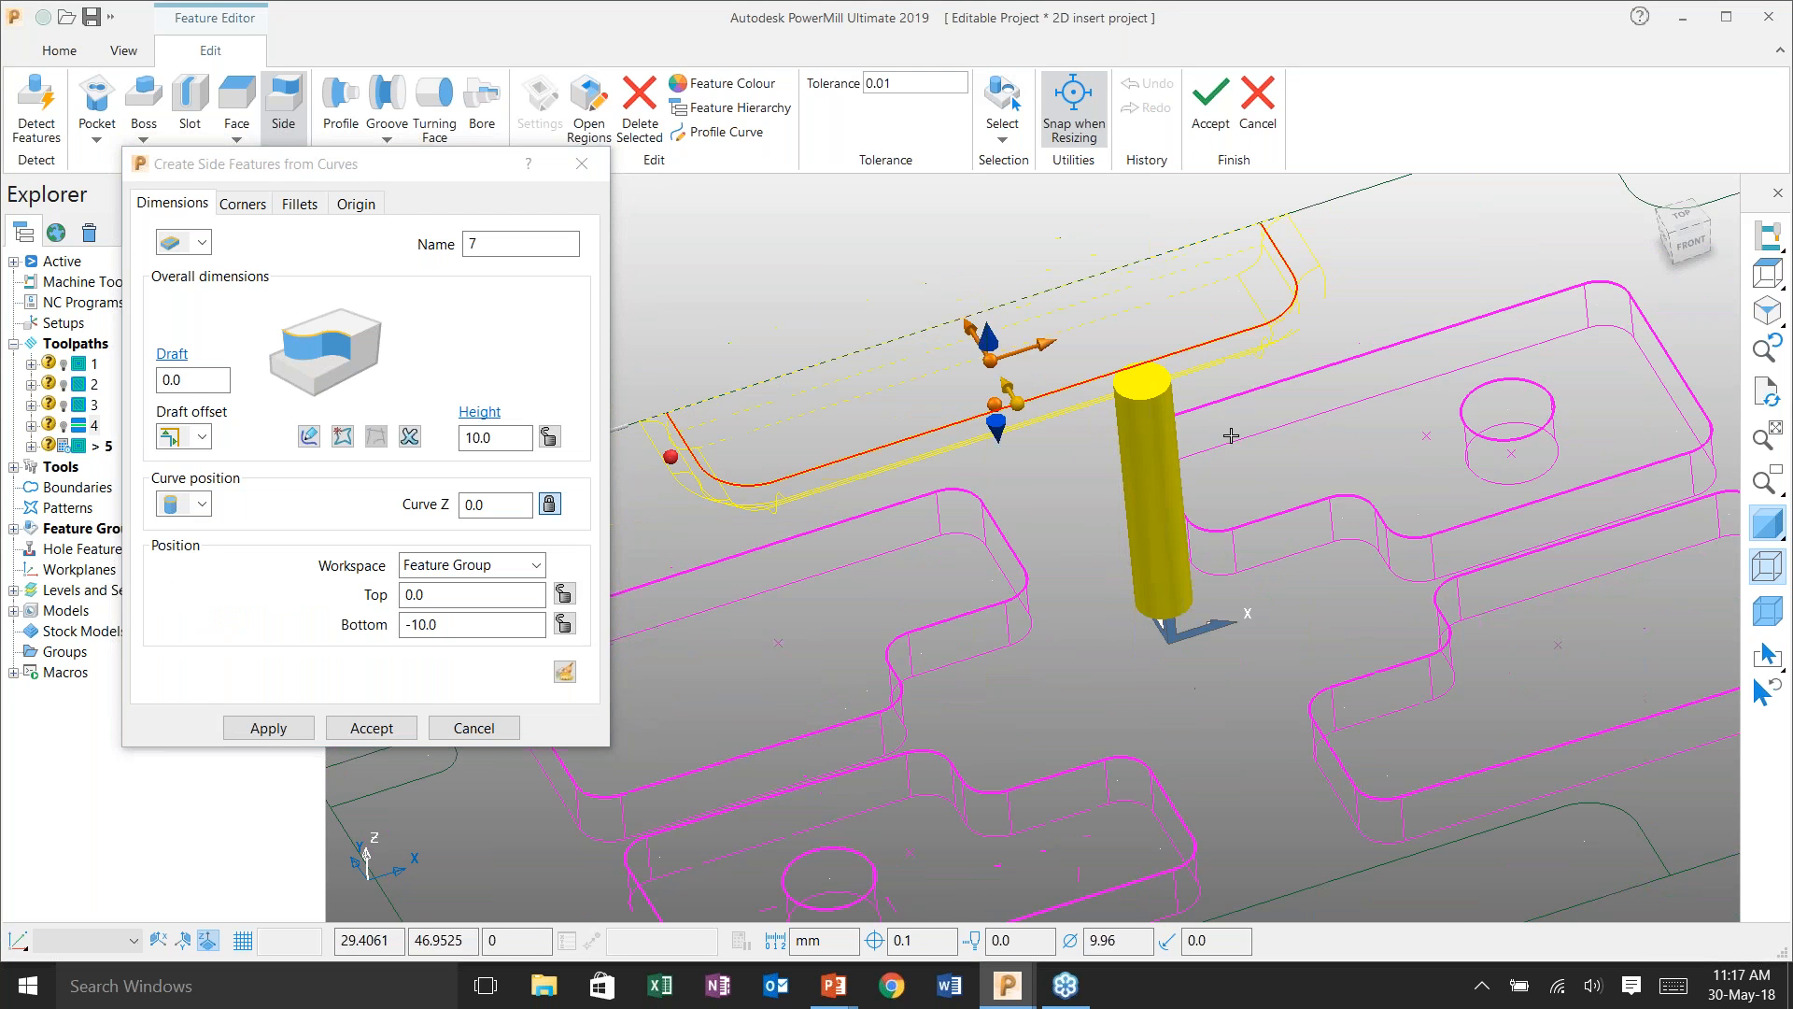
{"action": "scroll", "coordinate": [1054, 444], "scroll_direction": "up", "scroll_amount": 2}
{"action": "middle_click_drag", "start_coordinate": [1054, 444], "coordinate": [1019, 511], "text": "shift"}
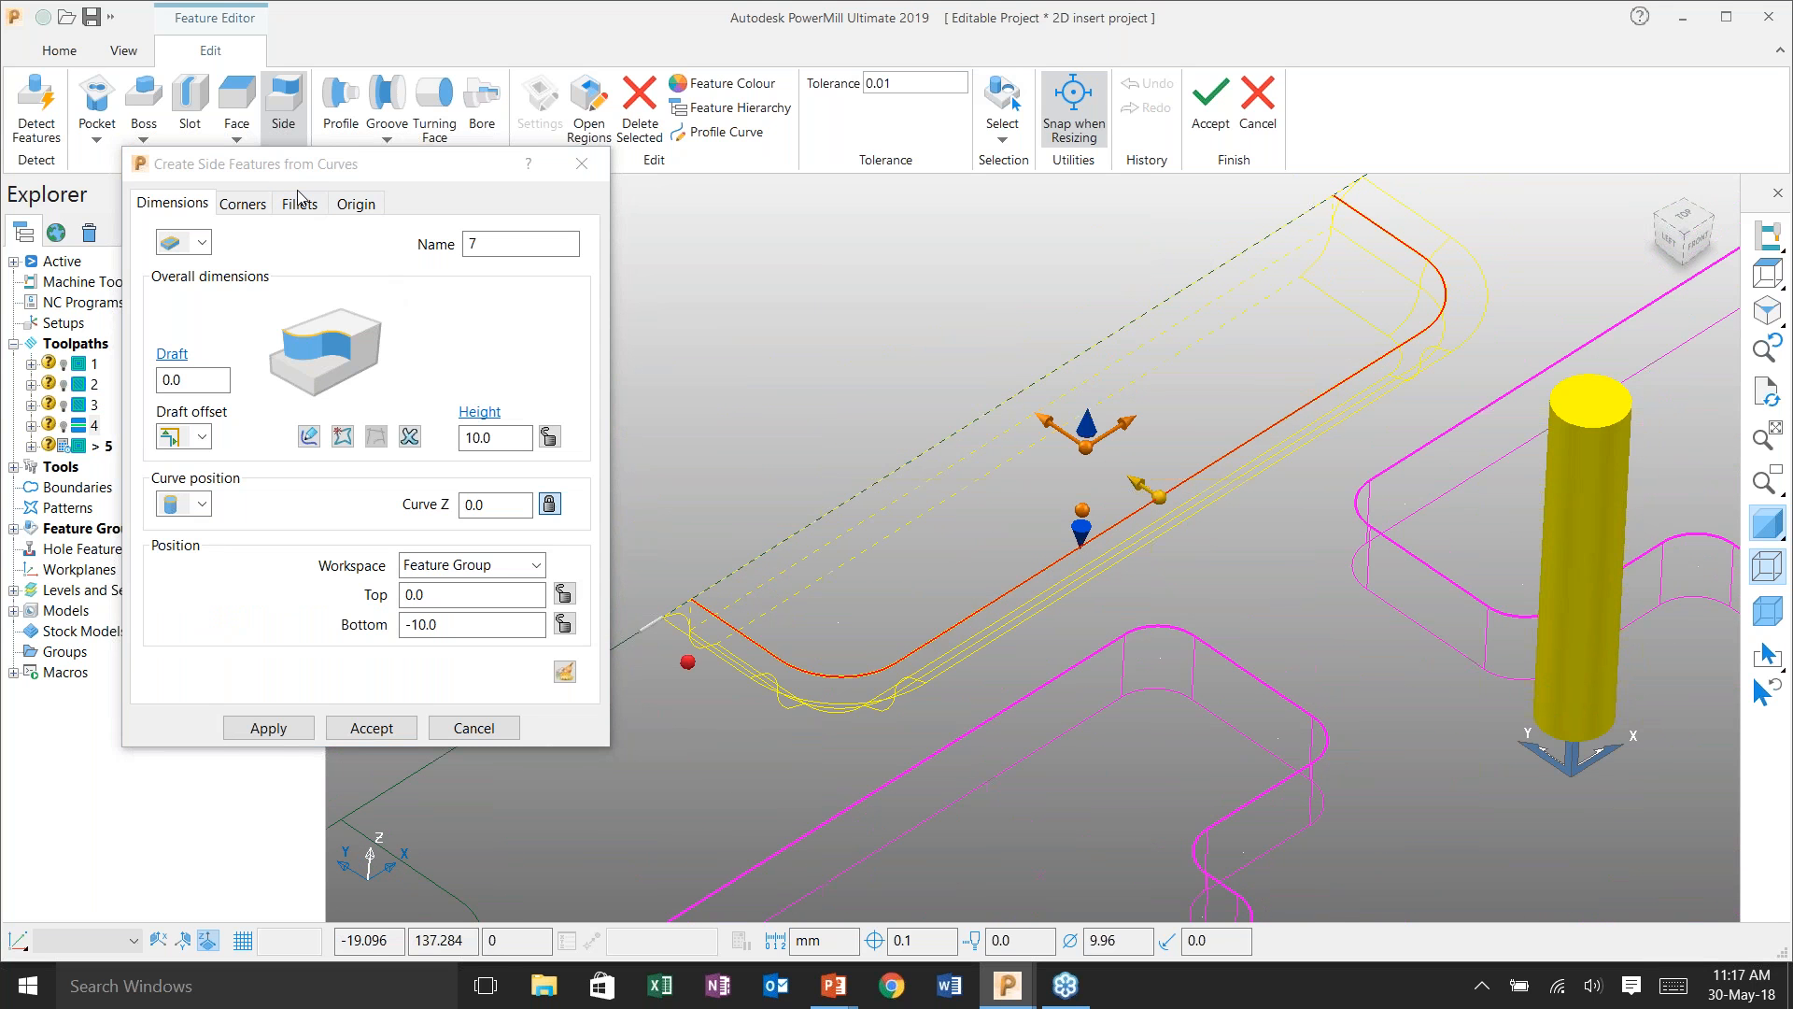
- Remove the fillets from the positive Y side feature and create it
{"action": "left_click", "coordinate": [299, 203]}
{"action": "left_click", "coordinate": [194, 257]}
{"action": "left_click", "coordinate": [172, 283]}
{"action": "left_click", "coordinate": [221, 318]}
{"action": "left_click", "coordinate": [170, 346]}
{"action": "left_click", "coordinate": [269, 727]}
{"action": "left_click", "coordinate": [183, 205]}
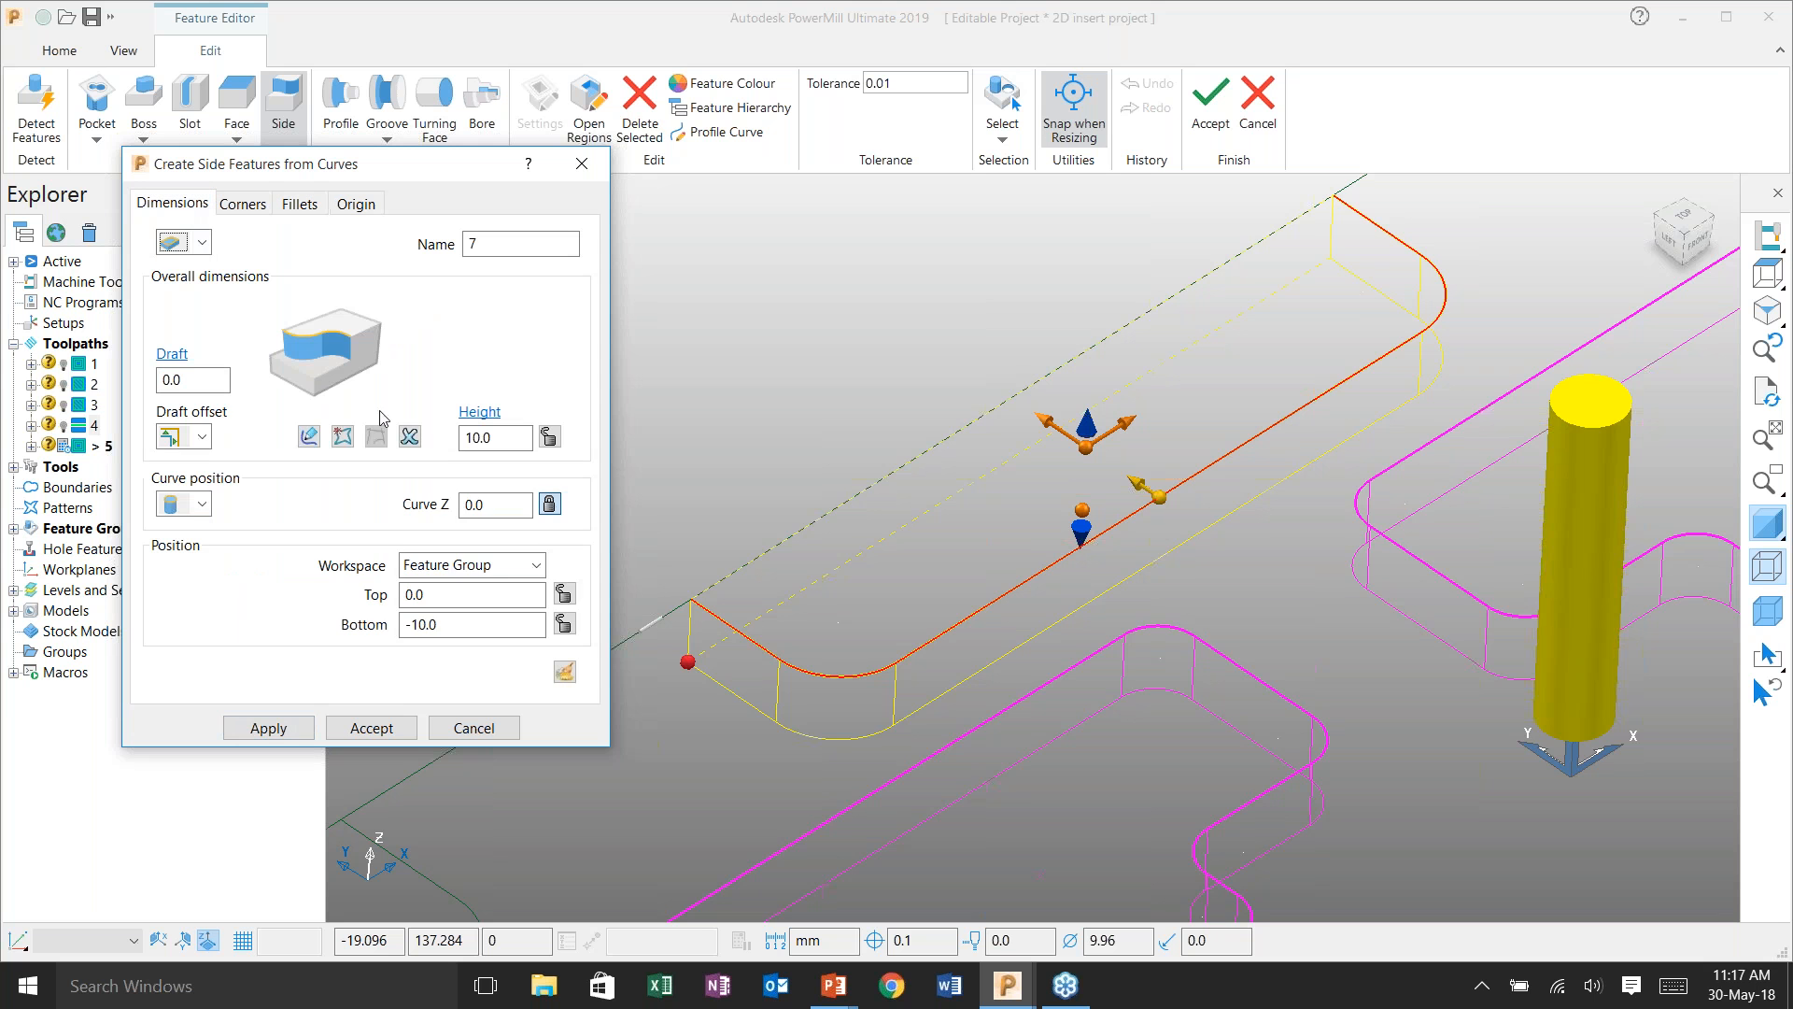
{"action": "left_click", "coordinate": [372, 727]}
- Create a 10 mm high side feature from the negative Y recess outline with its side direction reversed, and accept the feature edits
{"action": "scroll", "coordinate": [792, 518], "scroll_direction": "down", "scroll_amount": 2}
{"action": "scroll", "coordinate": [792, 518], "scroll_direction": "down", "scroll_amount": 3}
{"action": "scroll", "coordinate": [1122, 619], "scroll_direction": "up", "scroll_amount": 5}
{"action": "left_click", "coordinate": [1075, 696]}
{"action": "scroll", "coordinate": [1143, 738], "scroll_direction": "down", "scroll_amount": 3}
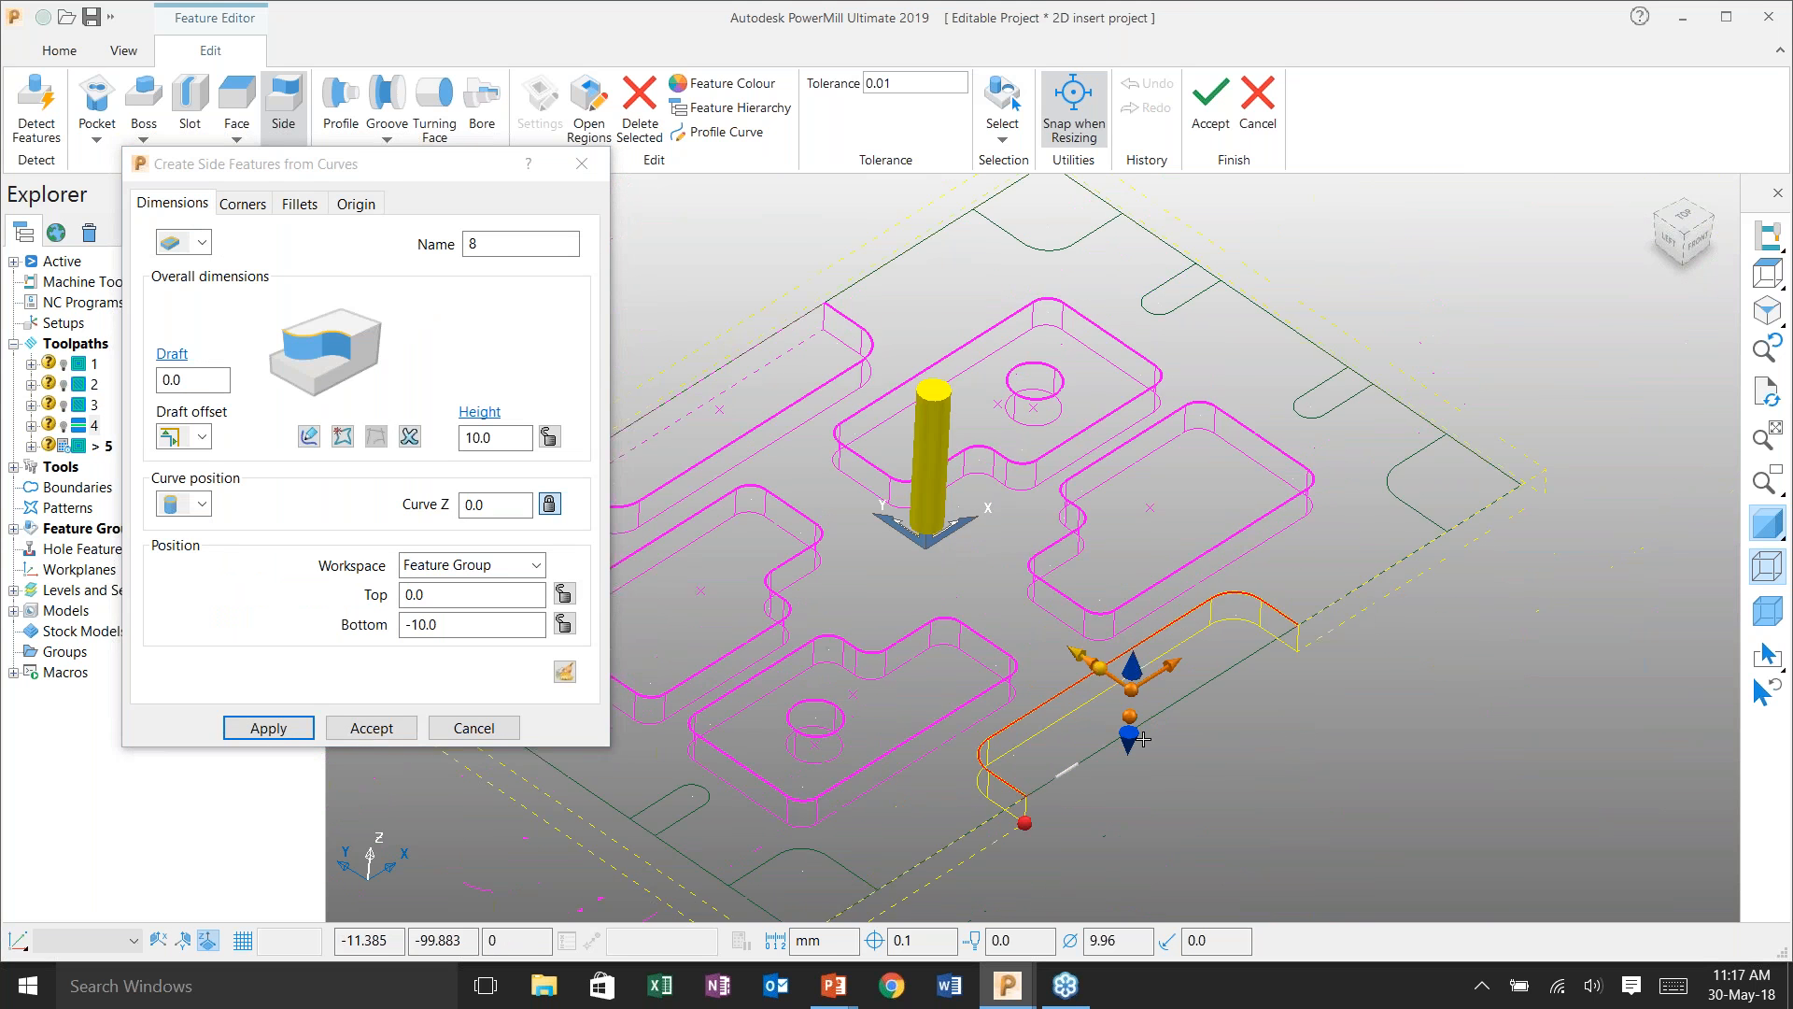
{"action": "scroll", "coordinate": [1144, 738], "scroll_direction": "up", "scroll_amount": 5}
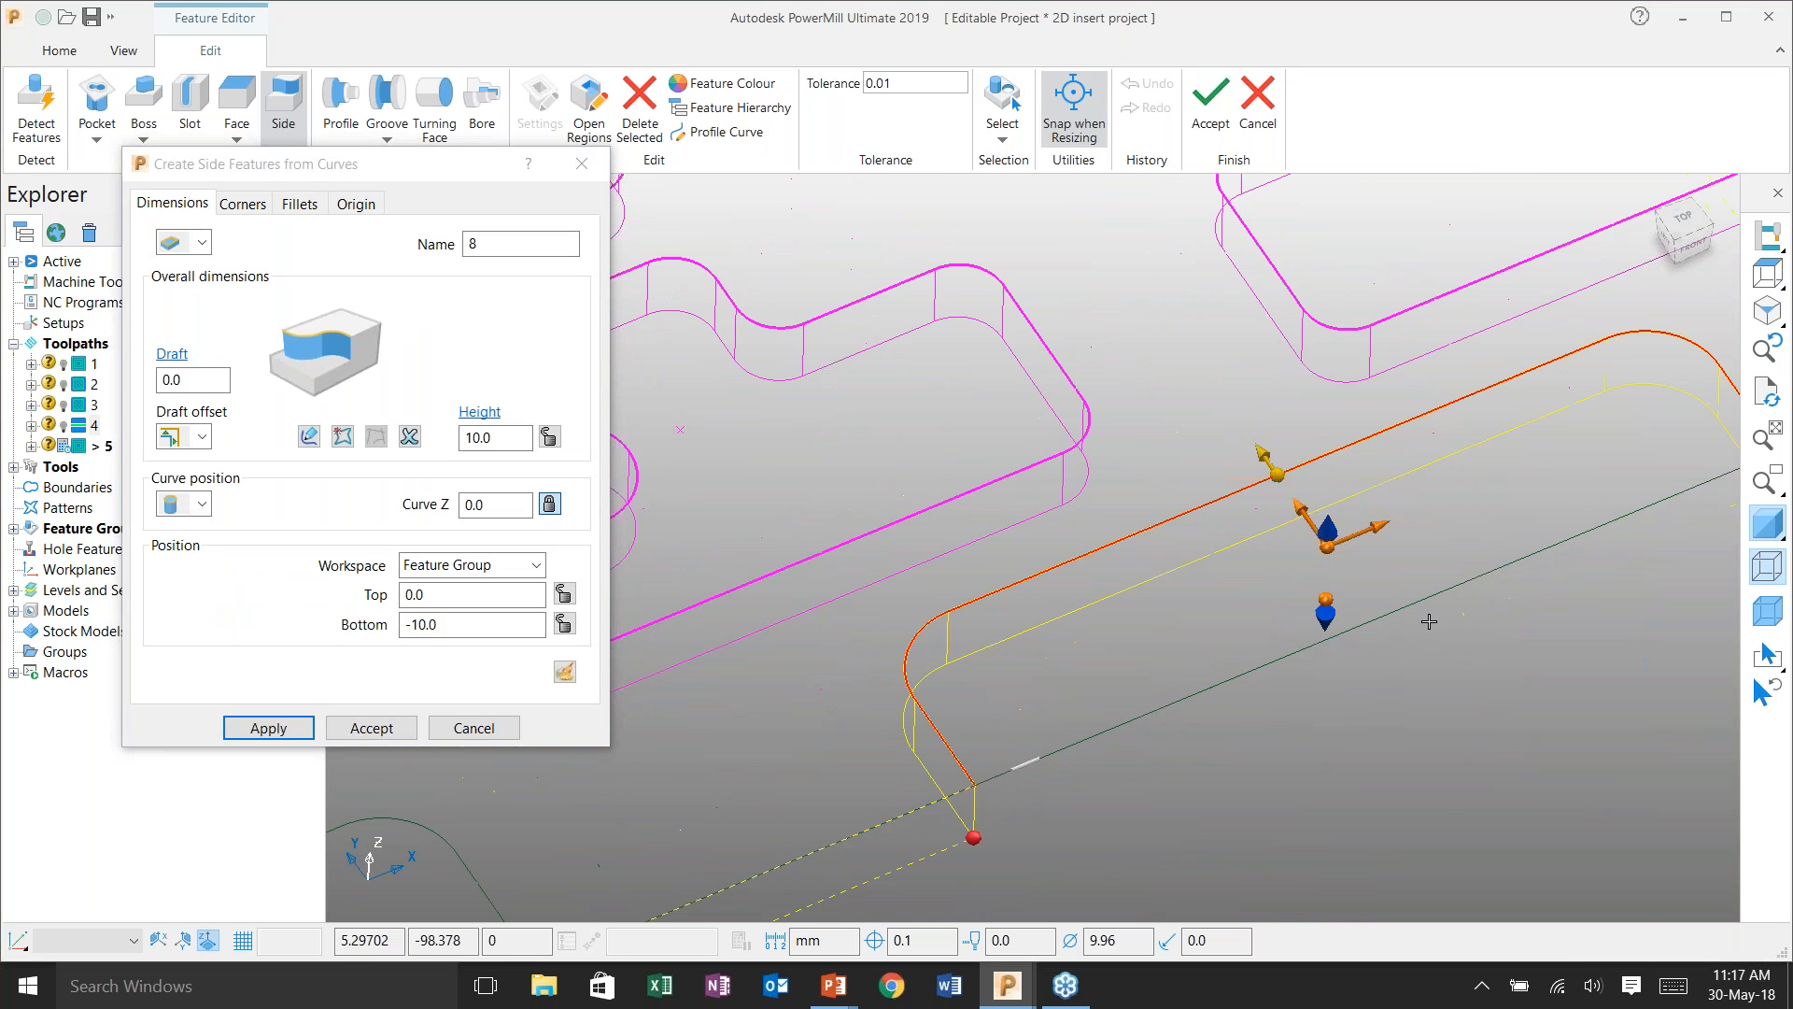
{"action": "middle_click_drag", "start_coordinate": [1429, 621], "coordinate": [1267, 628], "text": "shift"}
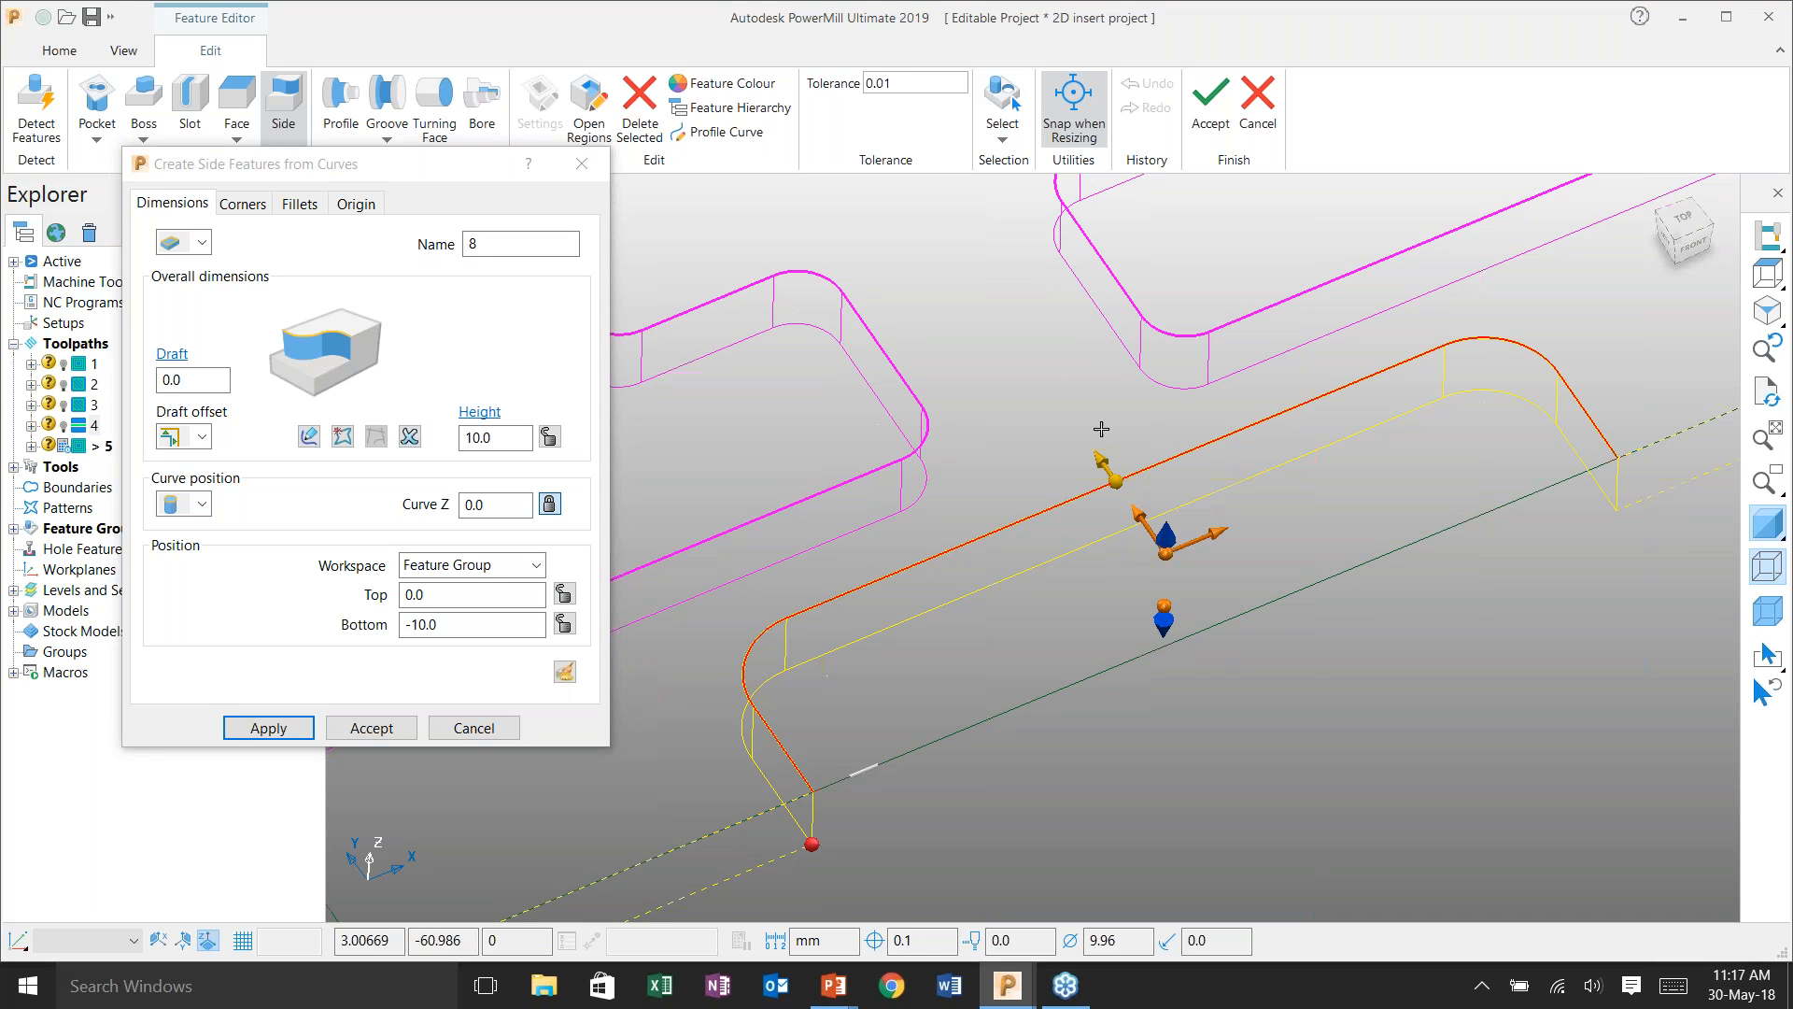
{"action": "left_click", "coordinate": [1102, 460]}
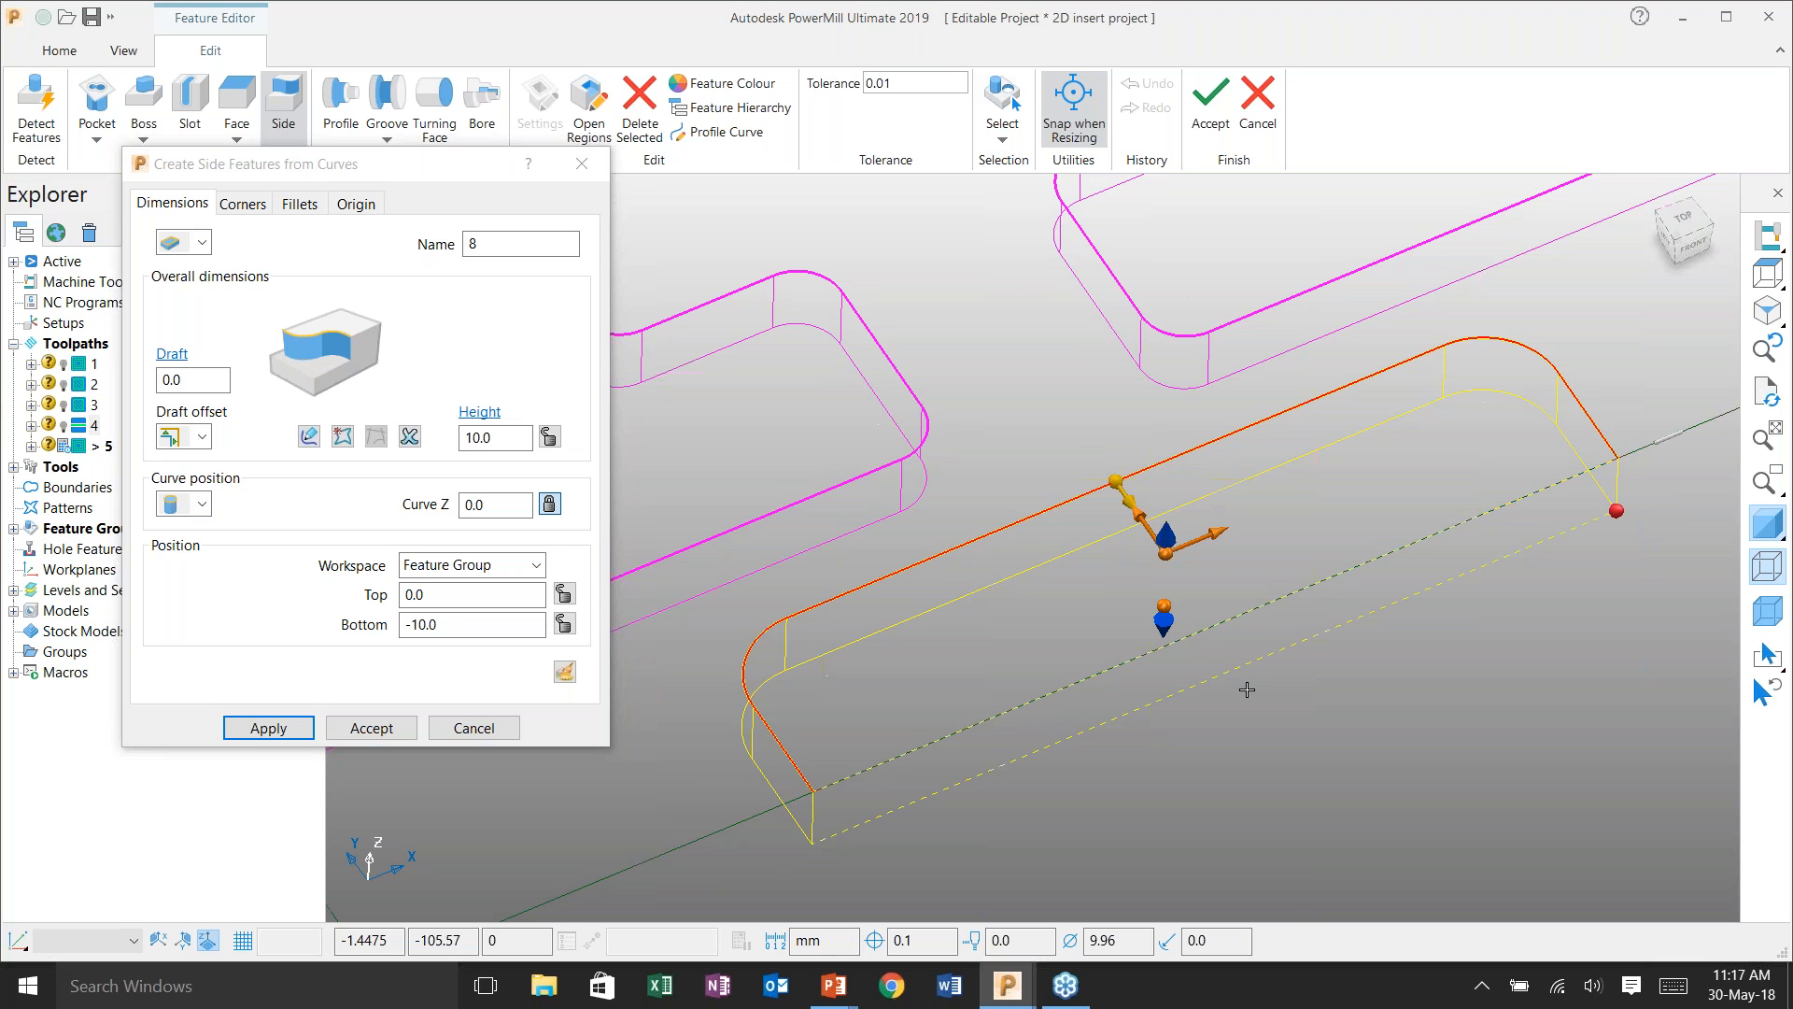
{"action": "left_click", "coordinate": [271, 728]}
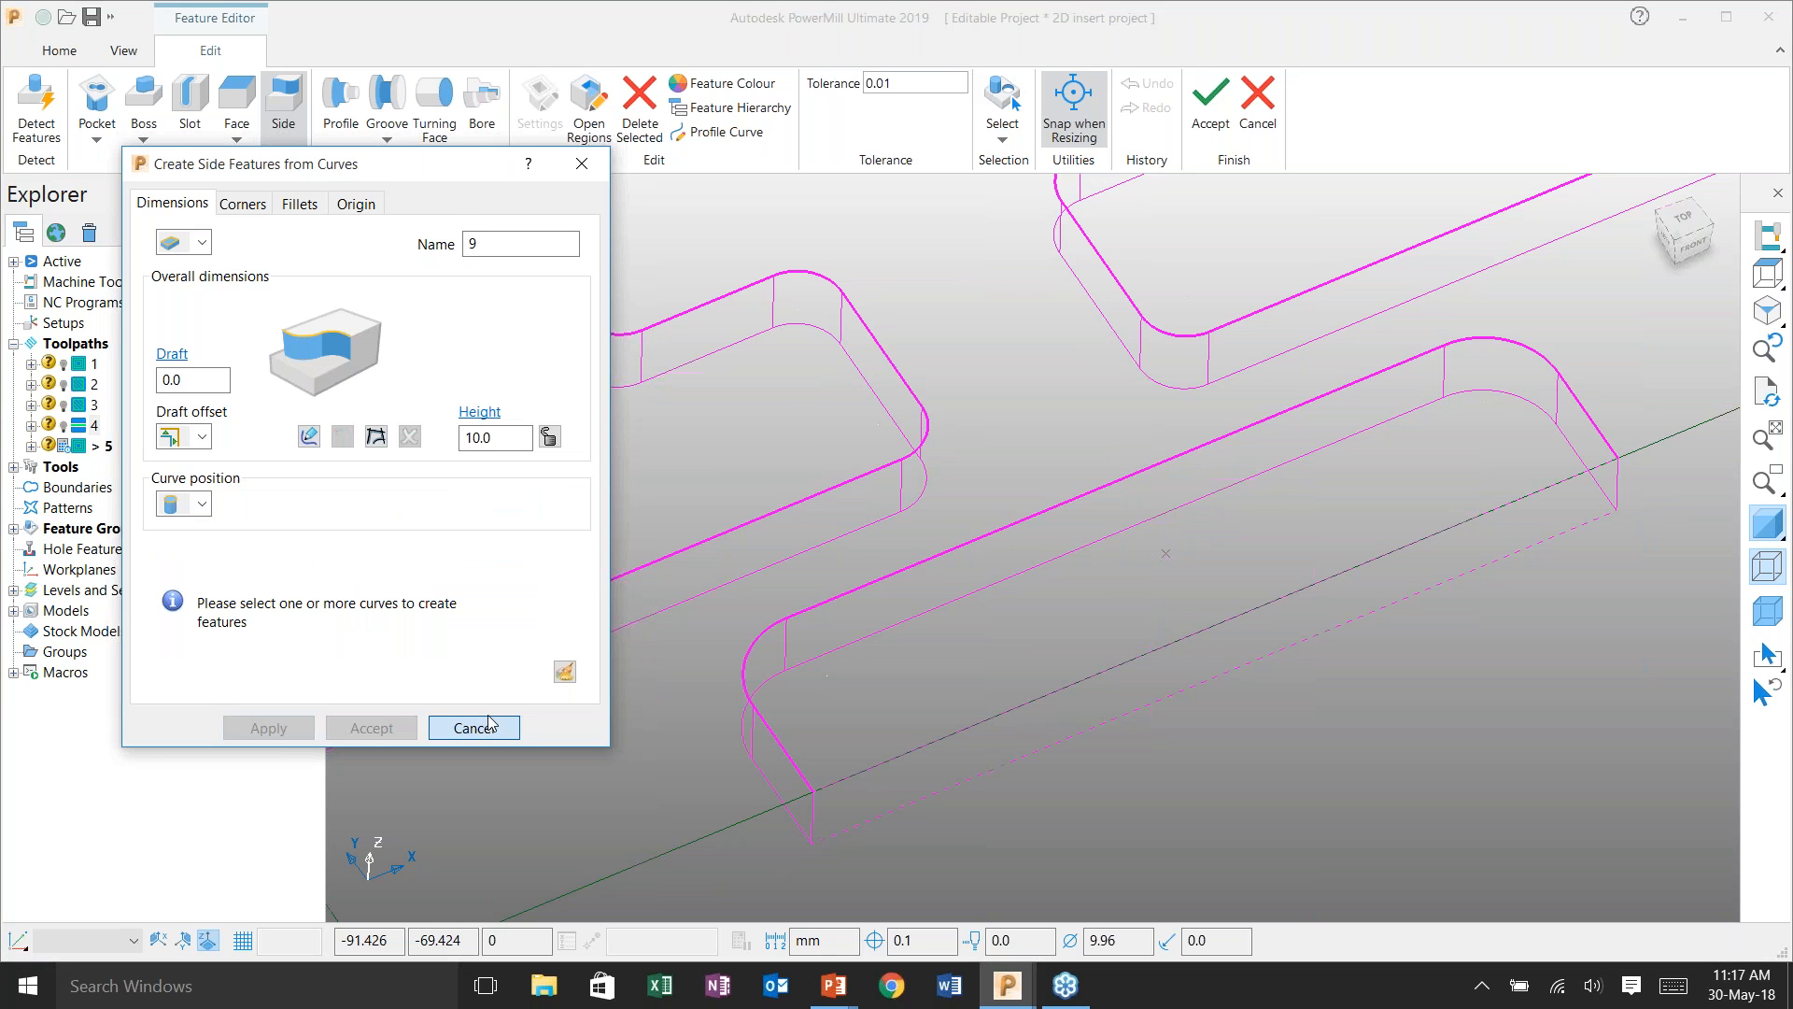
{"action": "left_click", "coordinate": [474, 727]}
{"action": "middle_click_drag", "start_coordinate": [968, 492], "coordinate": [1110, 581]}
{"action": "left_click", "coordinate": [1209, 119]}
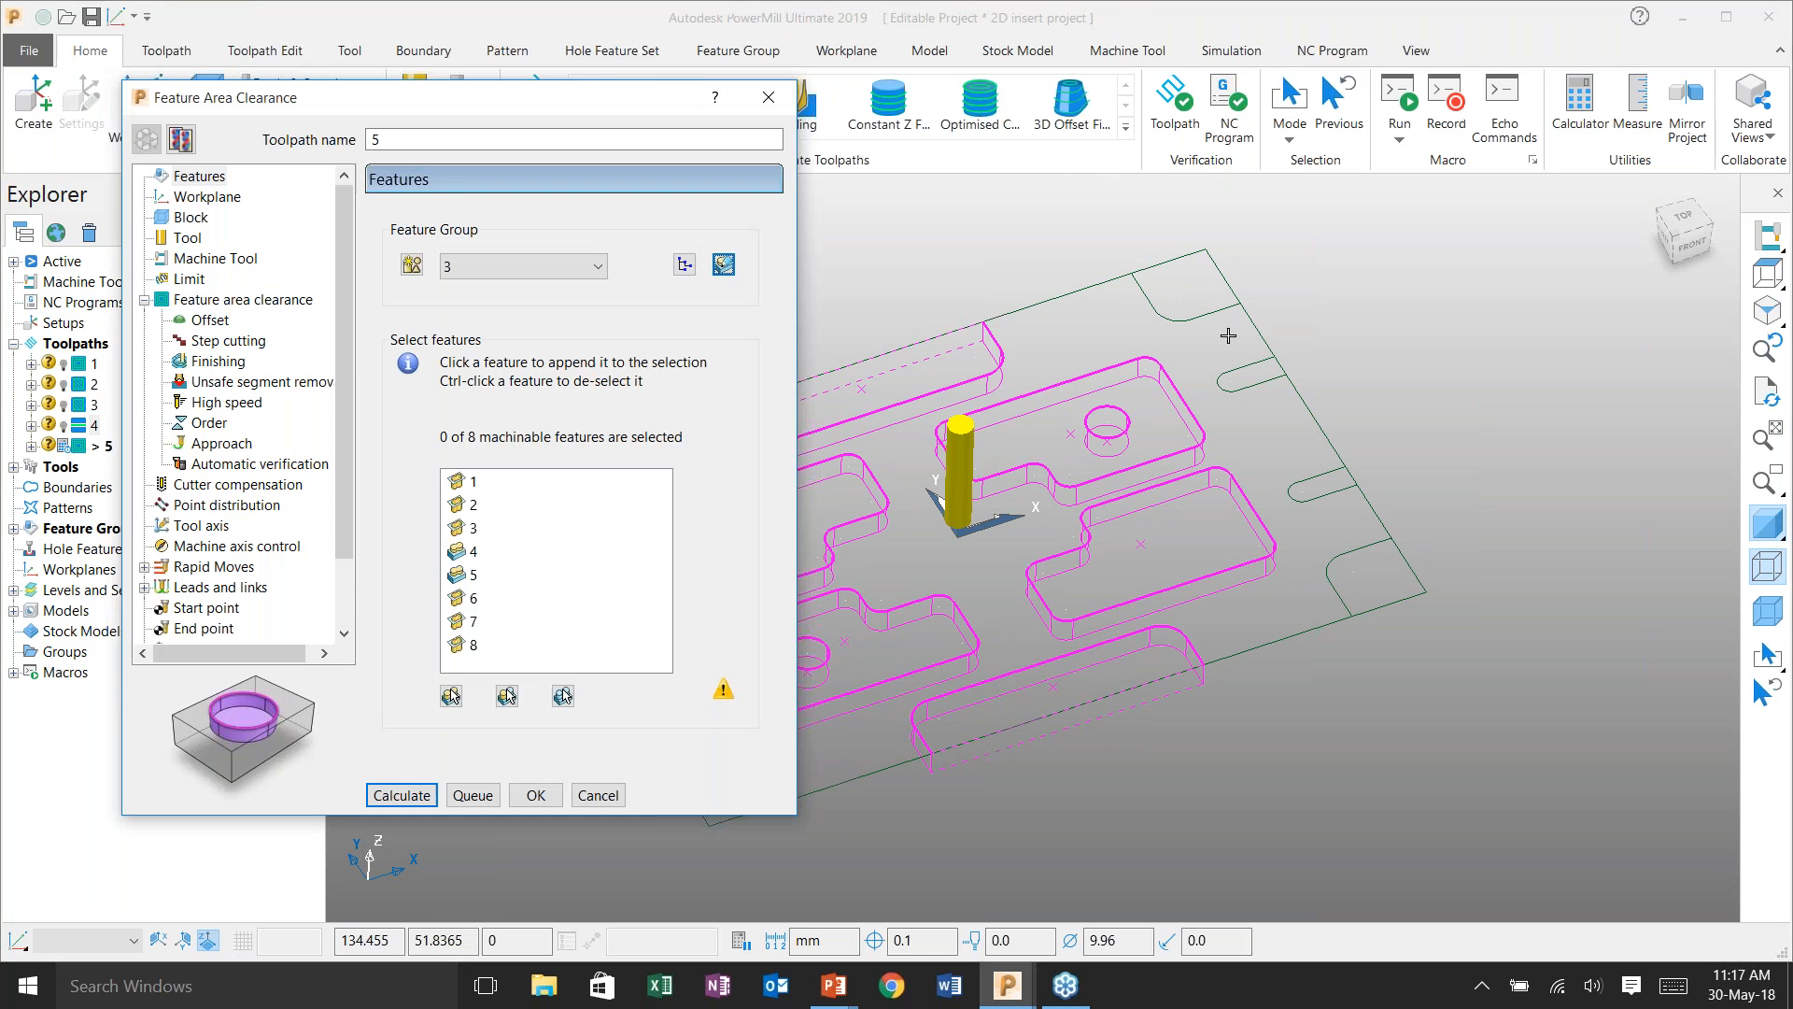
- Select all machinable features in feature group 3 and calculate feature area clearance toolpath 5
{"action": "left_click", "coordinate": [451, 696]}
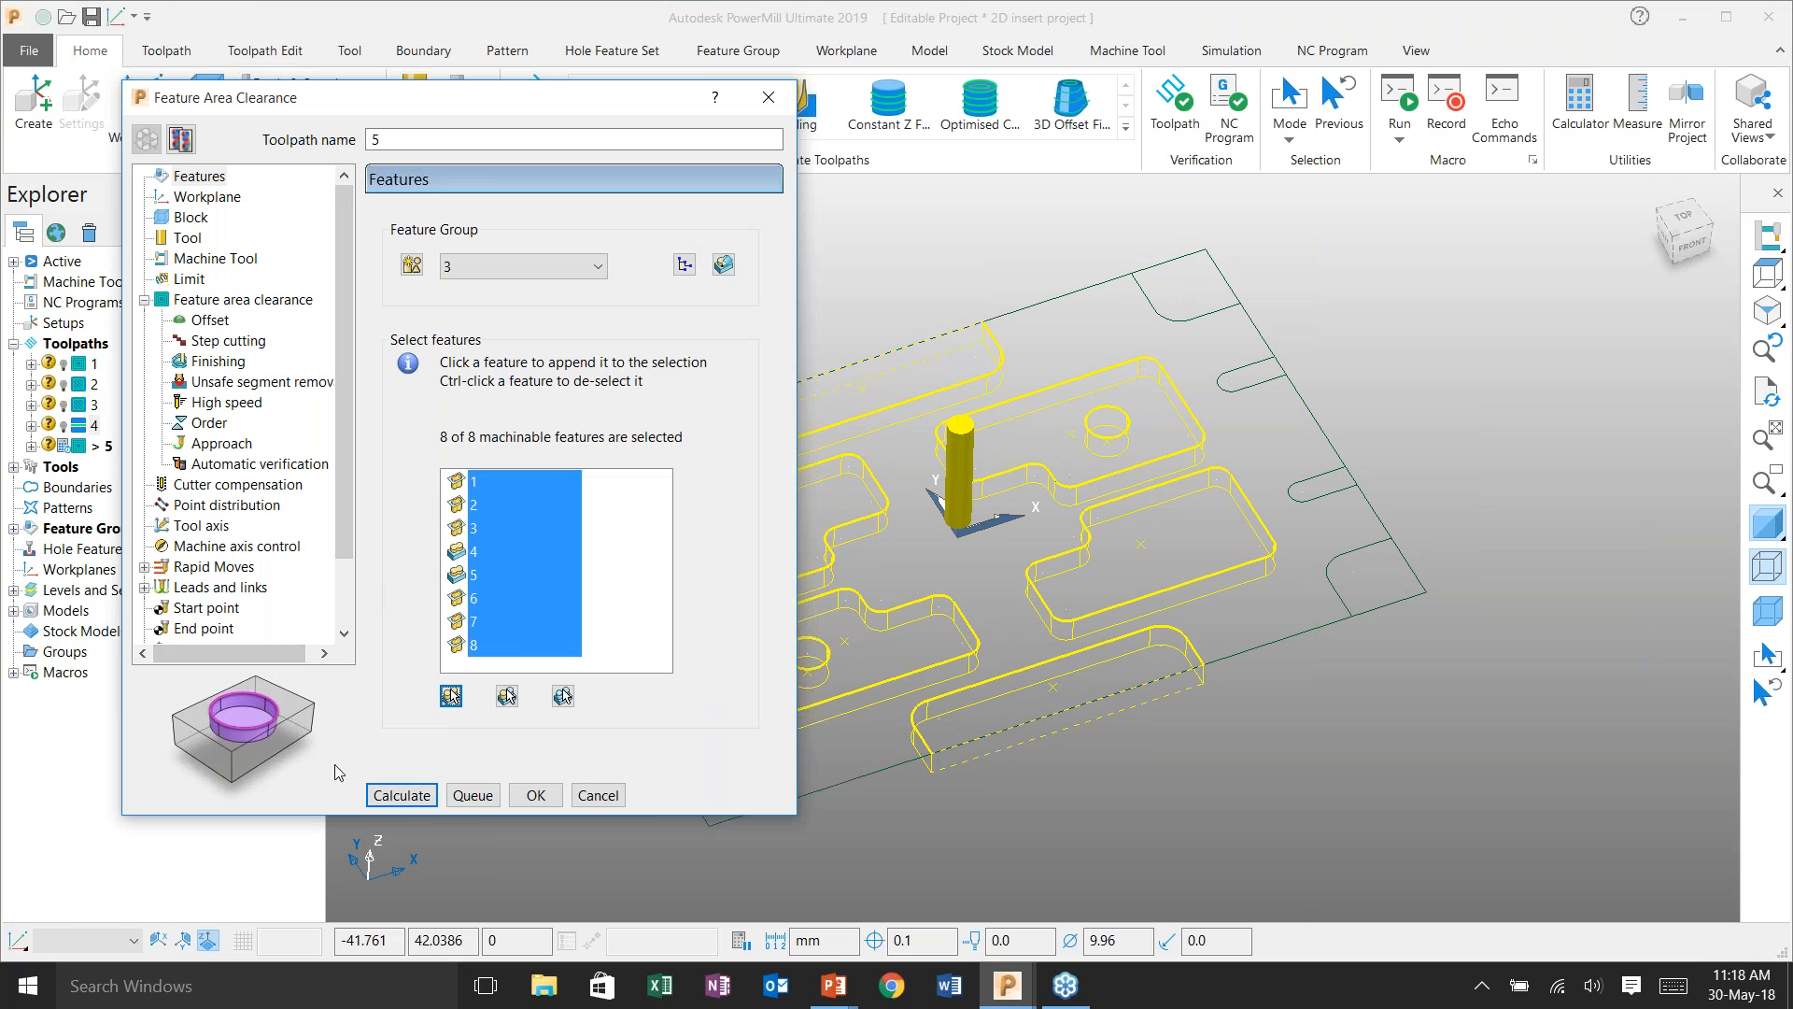
{"action": "key", "text": "Return"}
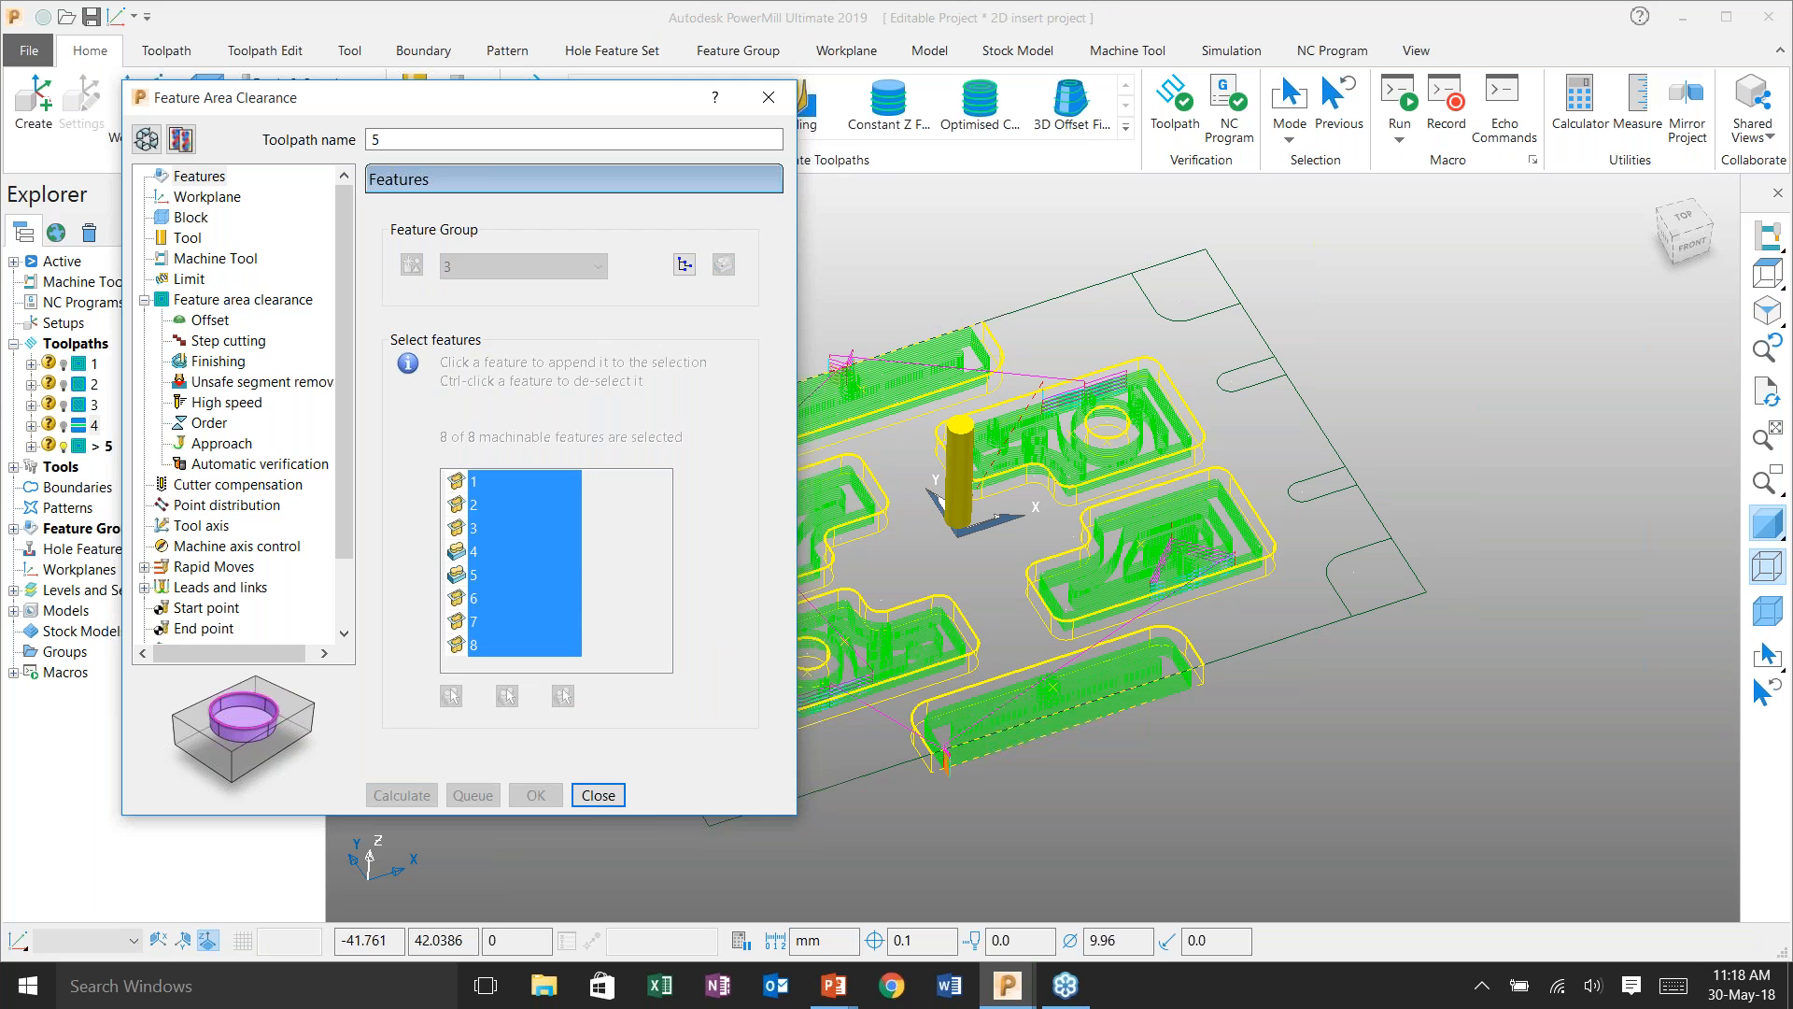
{"action": "left_click", "coordinate": [596, 795]}
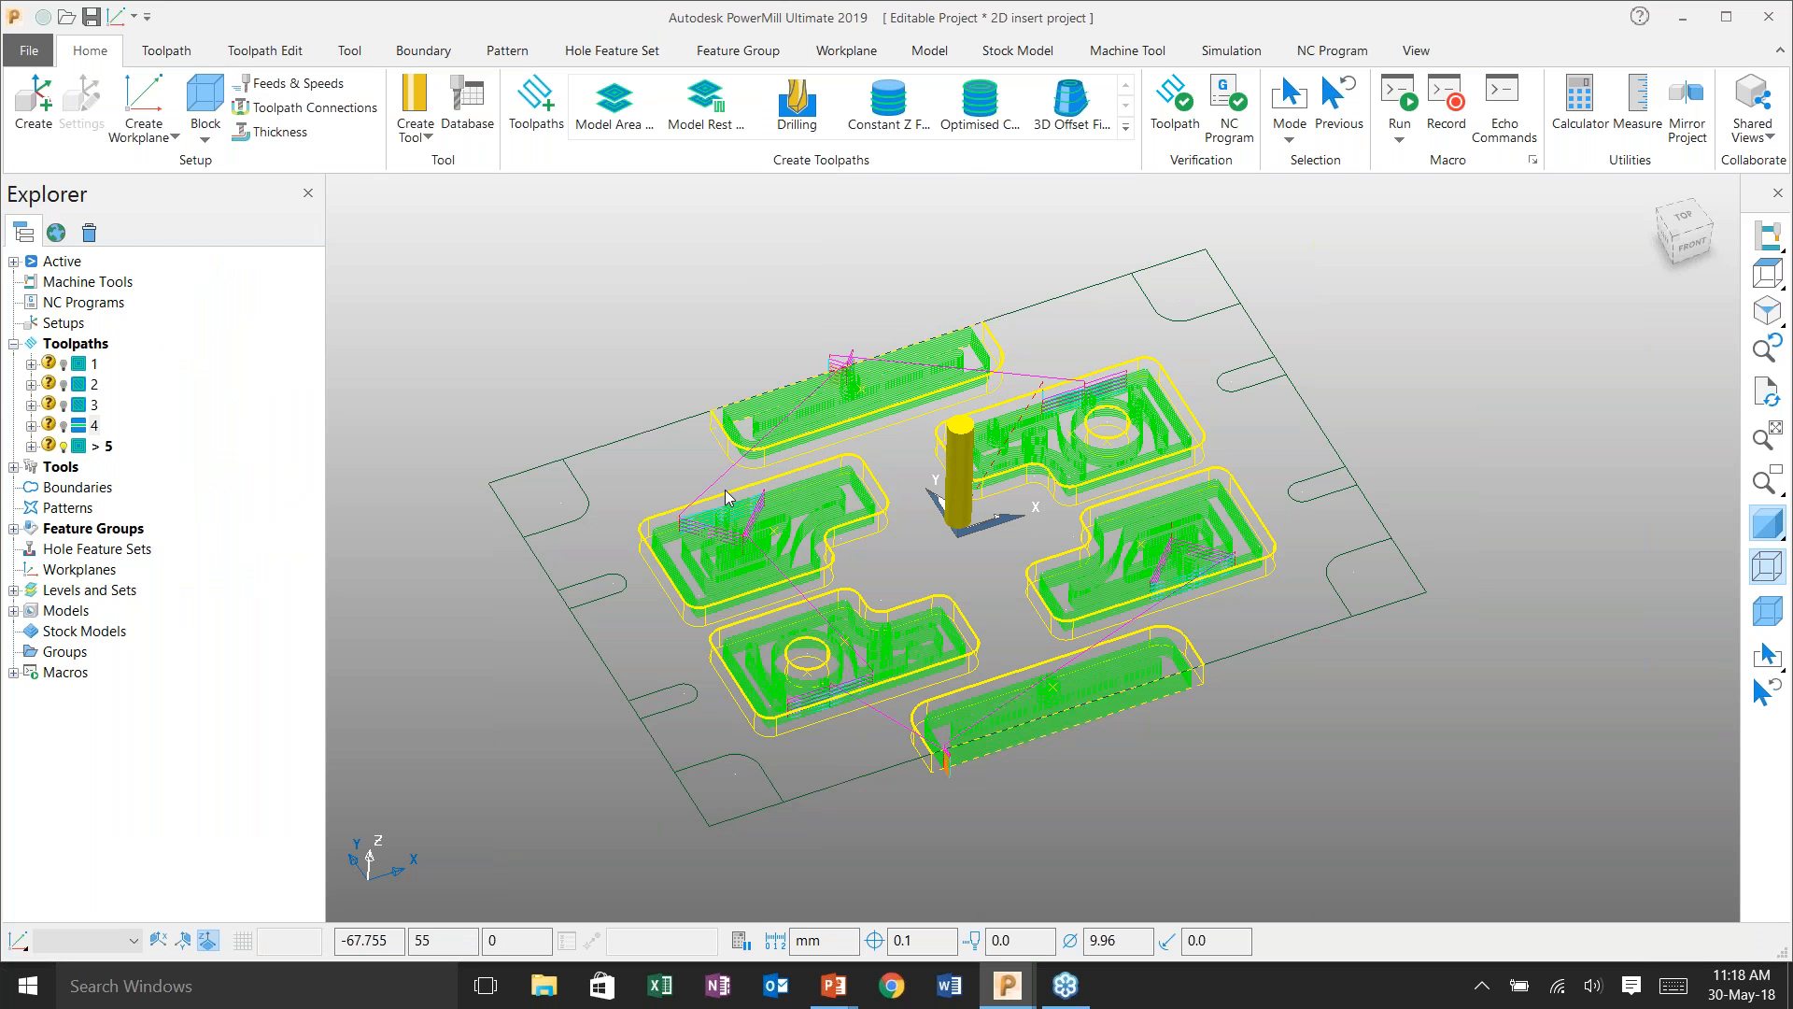
- Examine the area clearance passes, entries and links in the pockets and the open side recesses
{"action": "scroll", "coordinate": [726, 495], "scroll_direction": "up", "scroll_amount": 1}
{"action": "scroll", "coordinate": [726, 496], "scroll_direction": "up", "scroll_amount": 3}
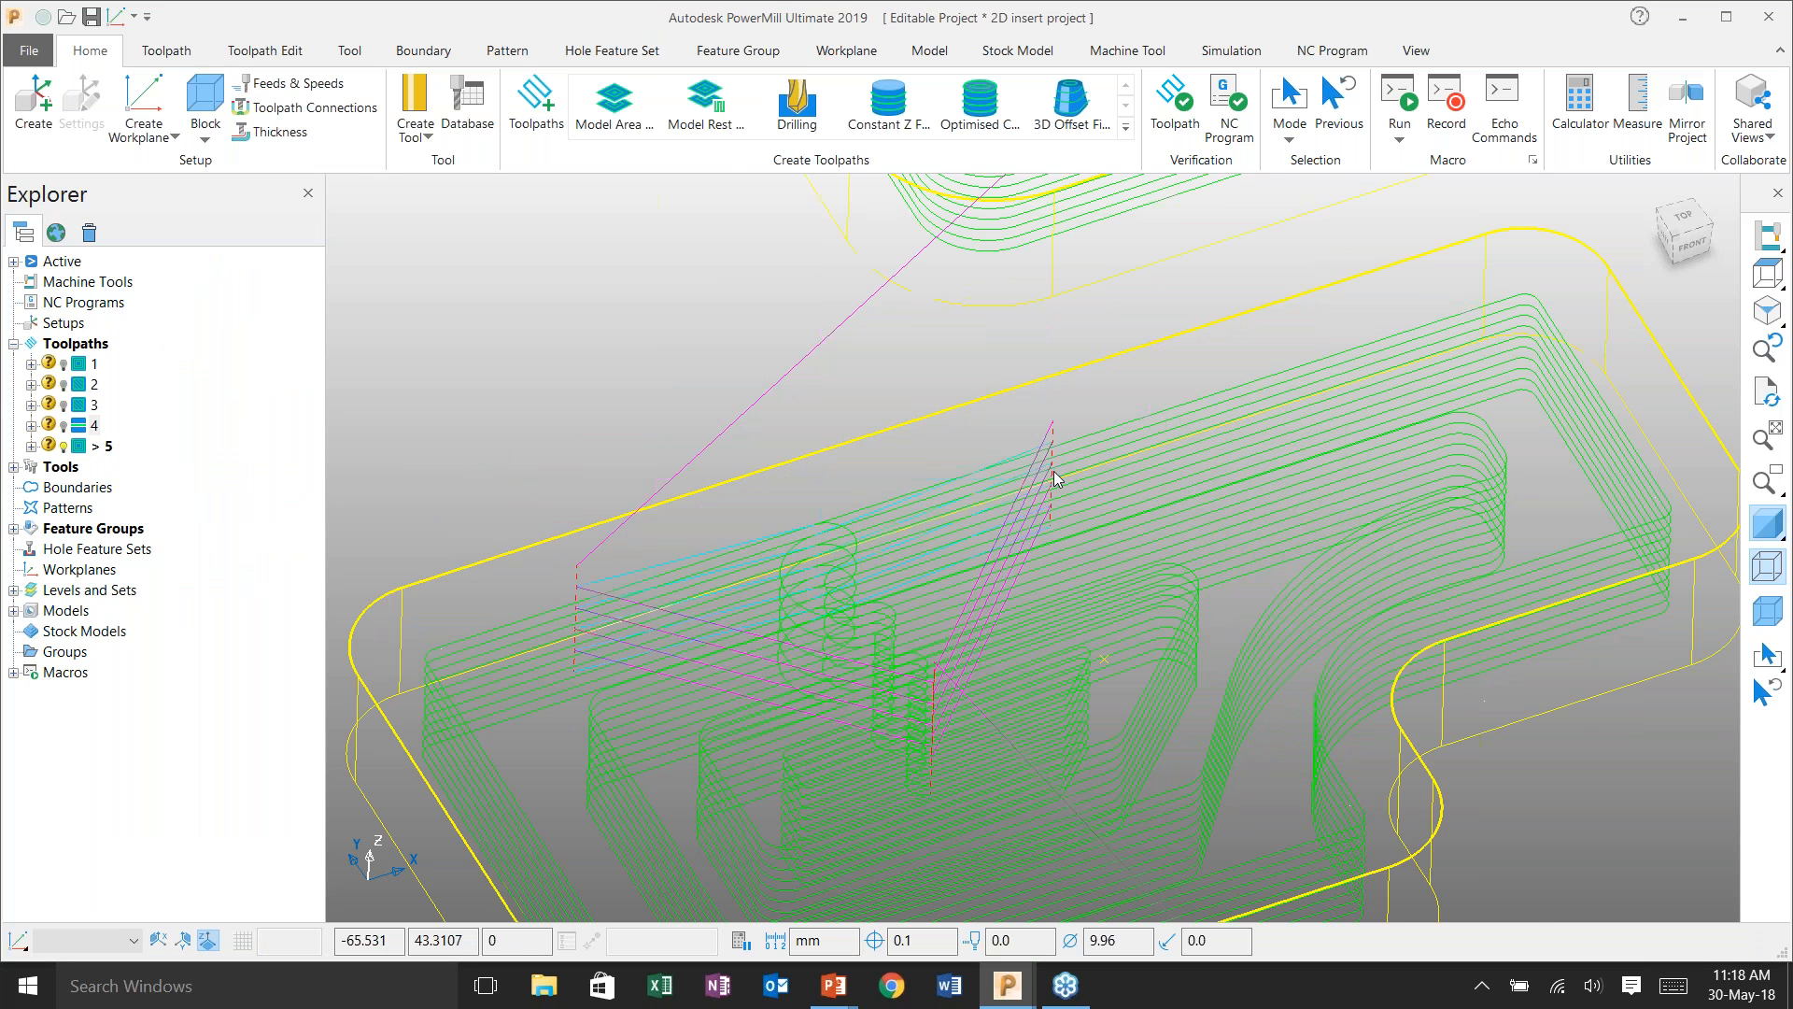
{"action": "middle_click_drag", "start_coordinate": [1053, 471], "coordinate": [1000, 365], "text": "shift"}
{"action": "scroll", "coordinate": [703, 411], "scroll_direction": "down", "scroll_amount": 2}
{"action": "scroll", "coordinate": [703, 406], "scroll_direction": "down", "scroll_amount": 4}
{"action": "scroll", "coordinate": [1085, 683], "scroll_direction": "up", "scroll_amount": 3}
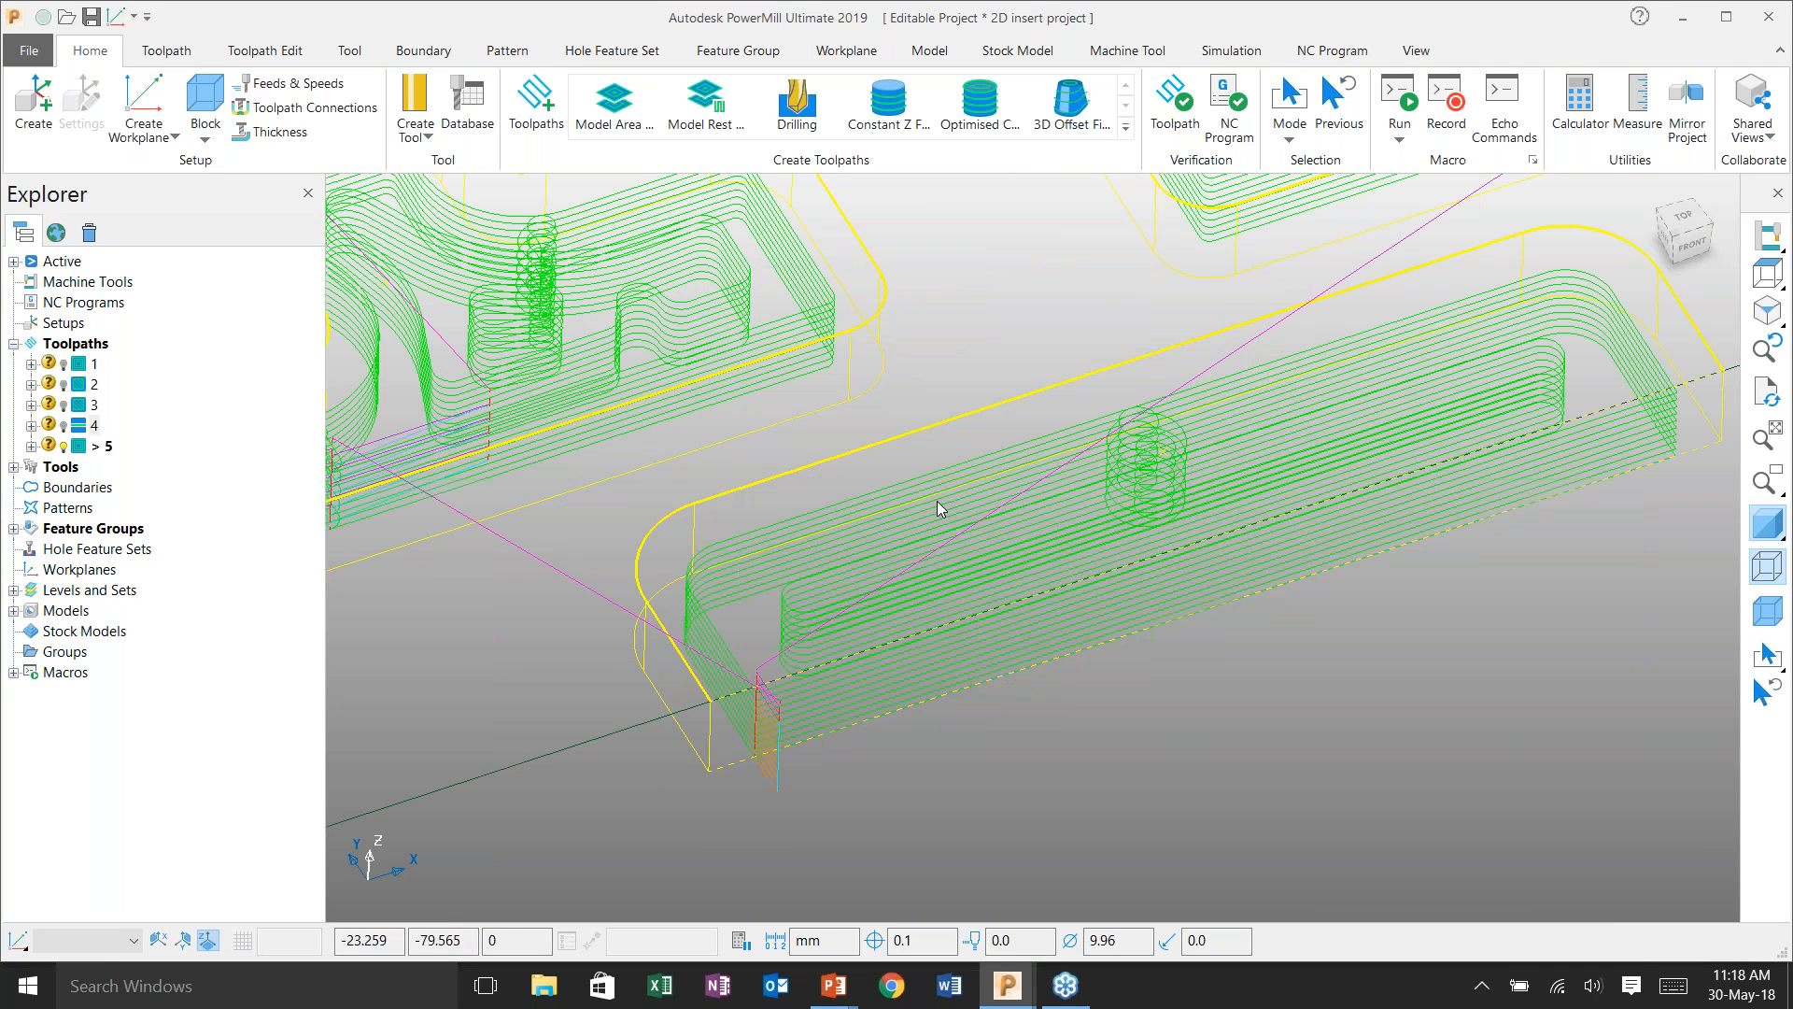
{"action": "key", "text": "ctrl+5"}
{"action": "scroll", "coordinate": [903, 642], "scroll_direction": "up", "scroll_amount": 3}
{"action": "scroll", "coordinate": [882, 616], "scroll_direction": "down", "scroll_amount": 4}
{"action": "middle_click_drag", "start_coordinate": [1007, 510], "coordinate": [1079, 571]}
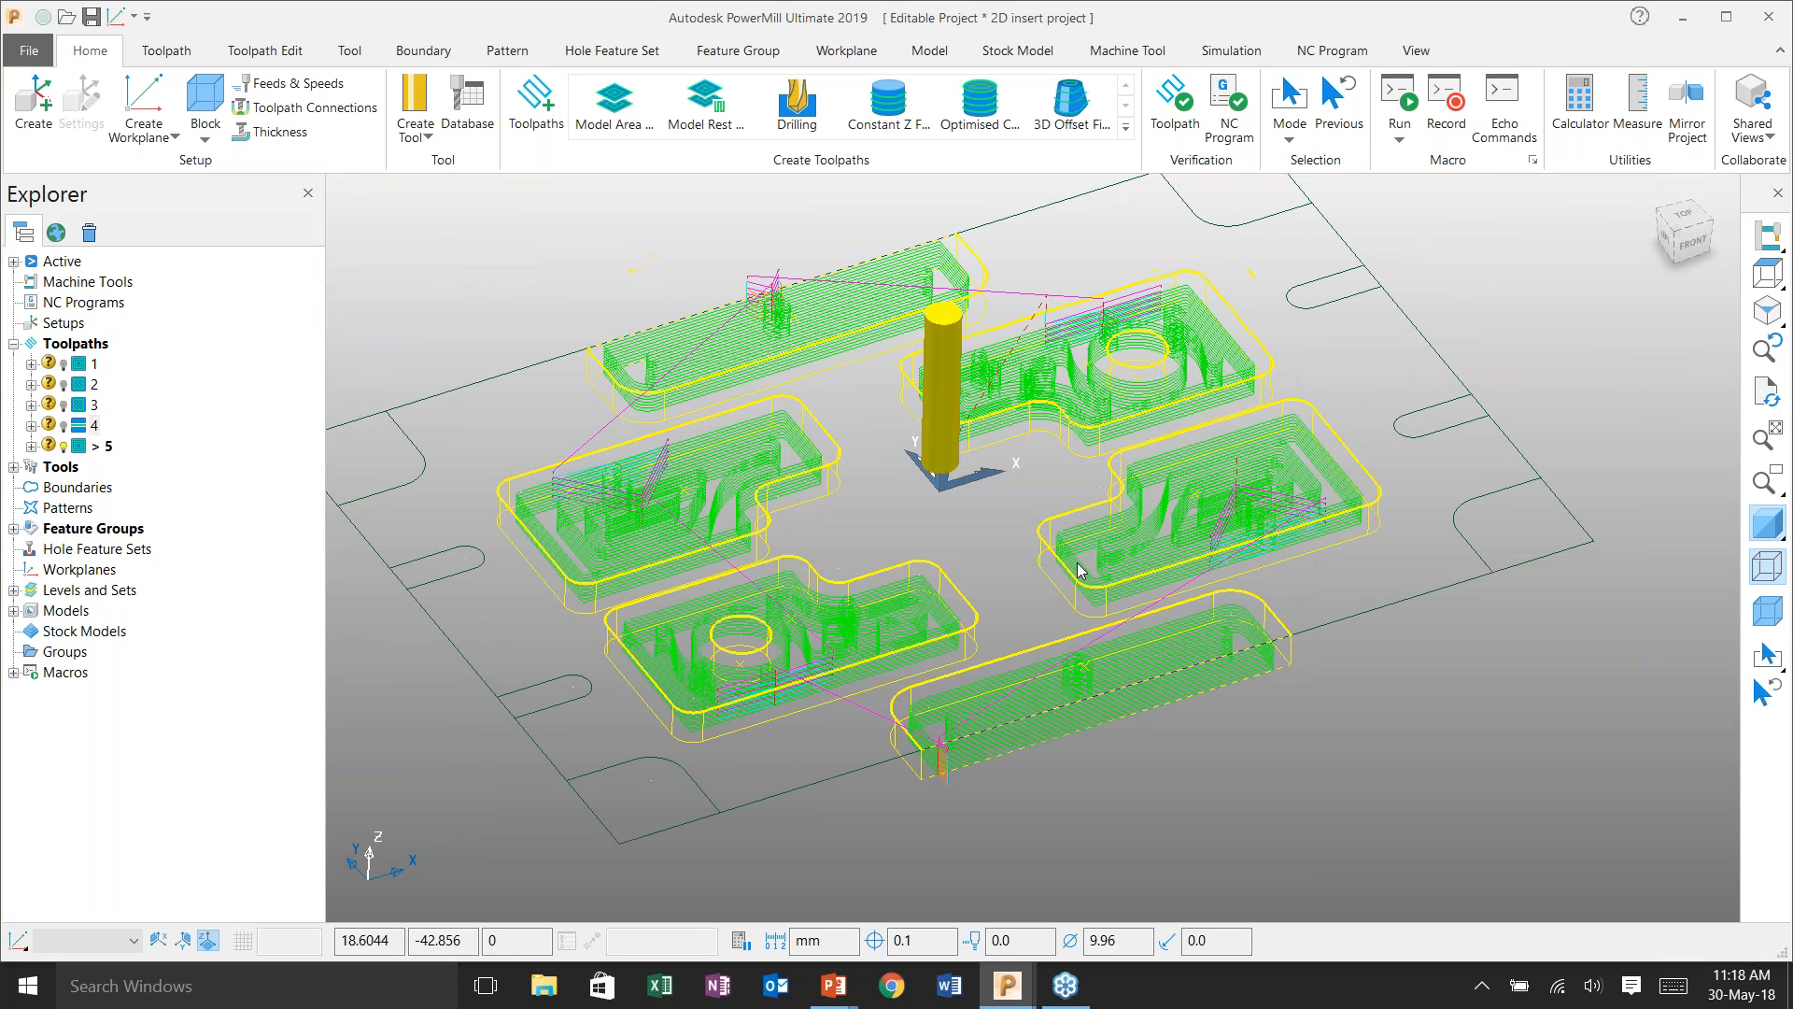
- Create a wall finishing toolpath from the 2D insert template Pocket_Side_10BullR1 and show its CNC cutter compensation settings
{"action": "left_click", "coordinate": [543, 107]}
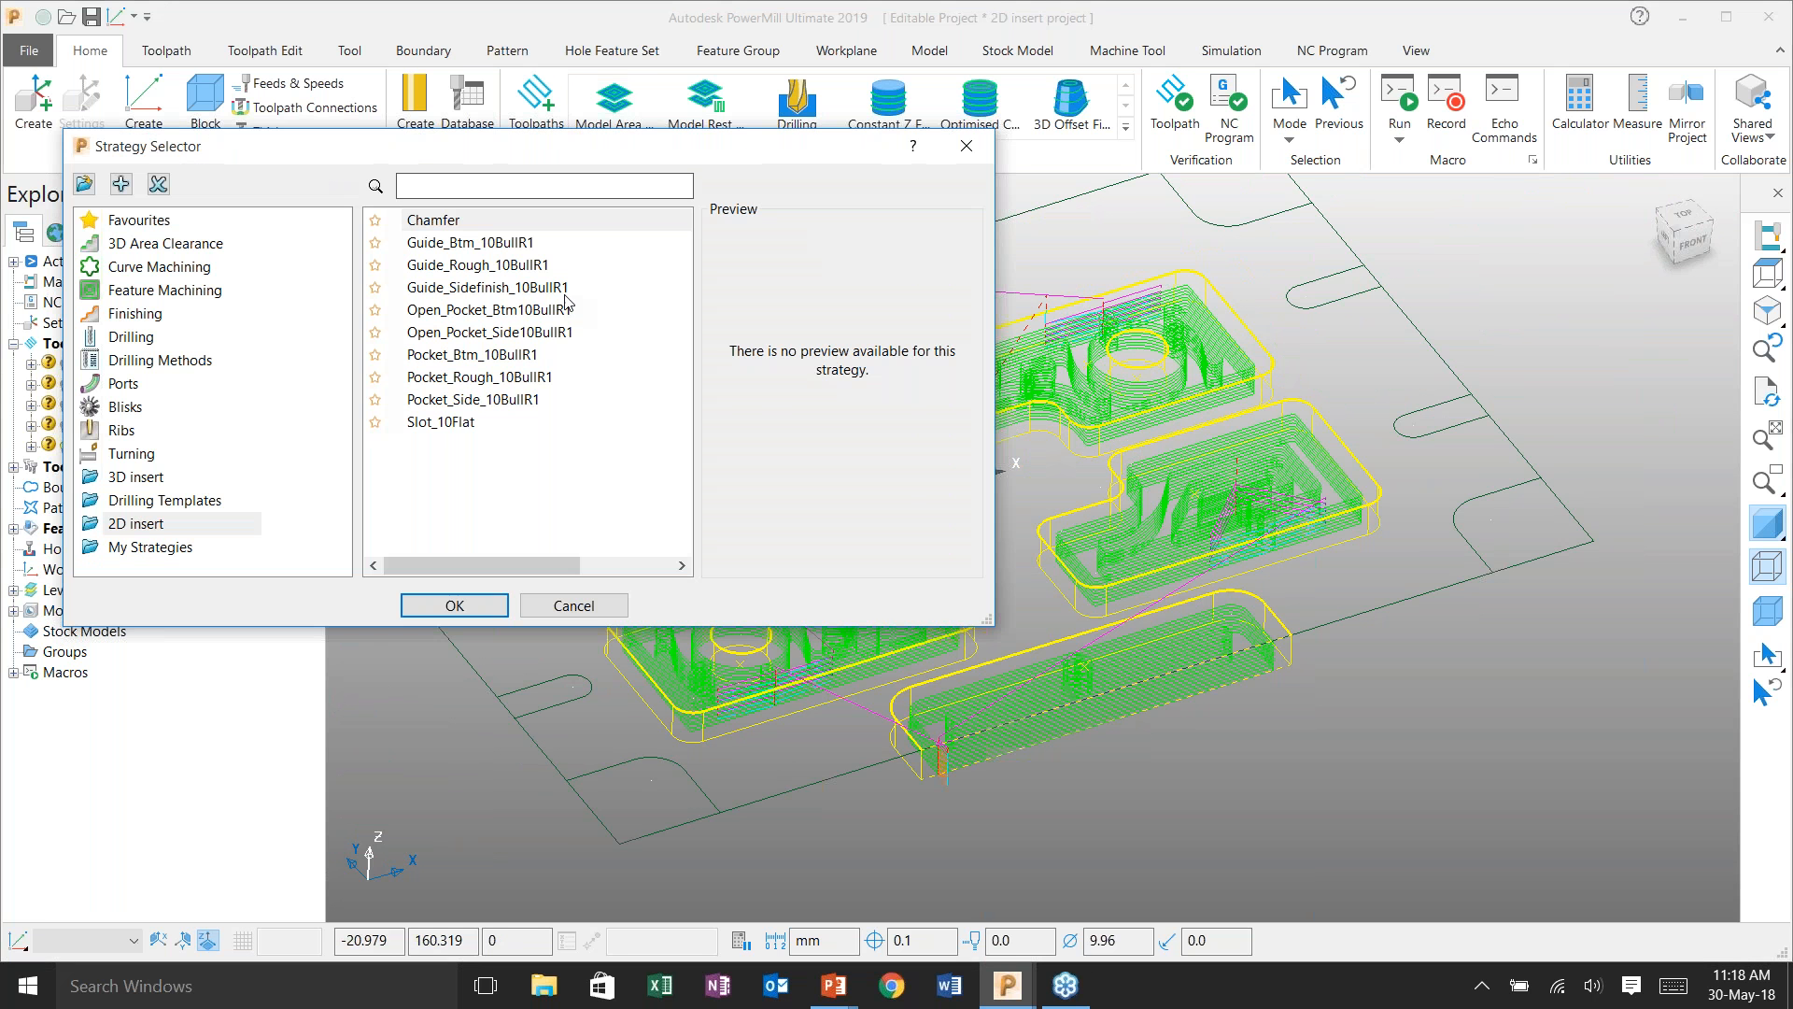
{"action": "left_click", "coordinate": [473, 399]}
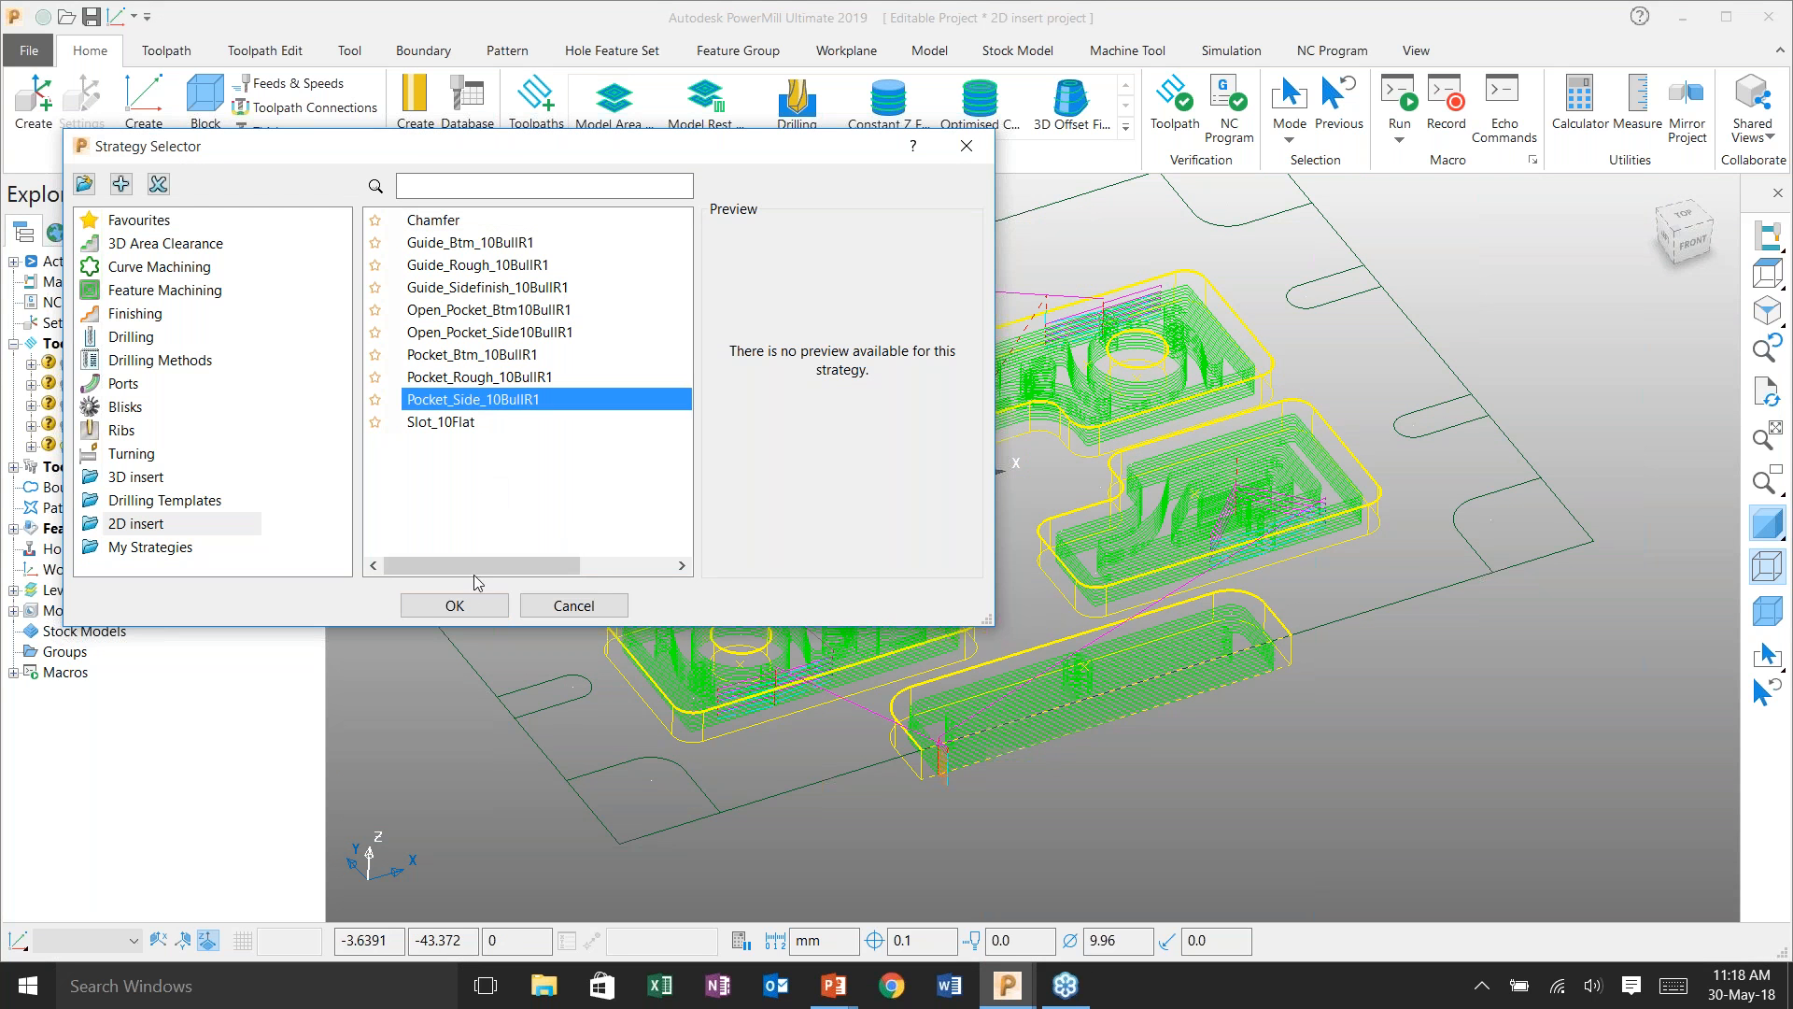
{"action": "left_click", "coordinate": [464, 603]}
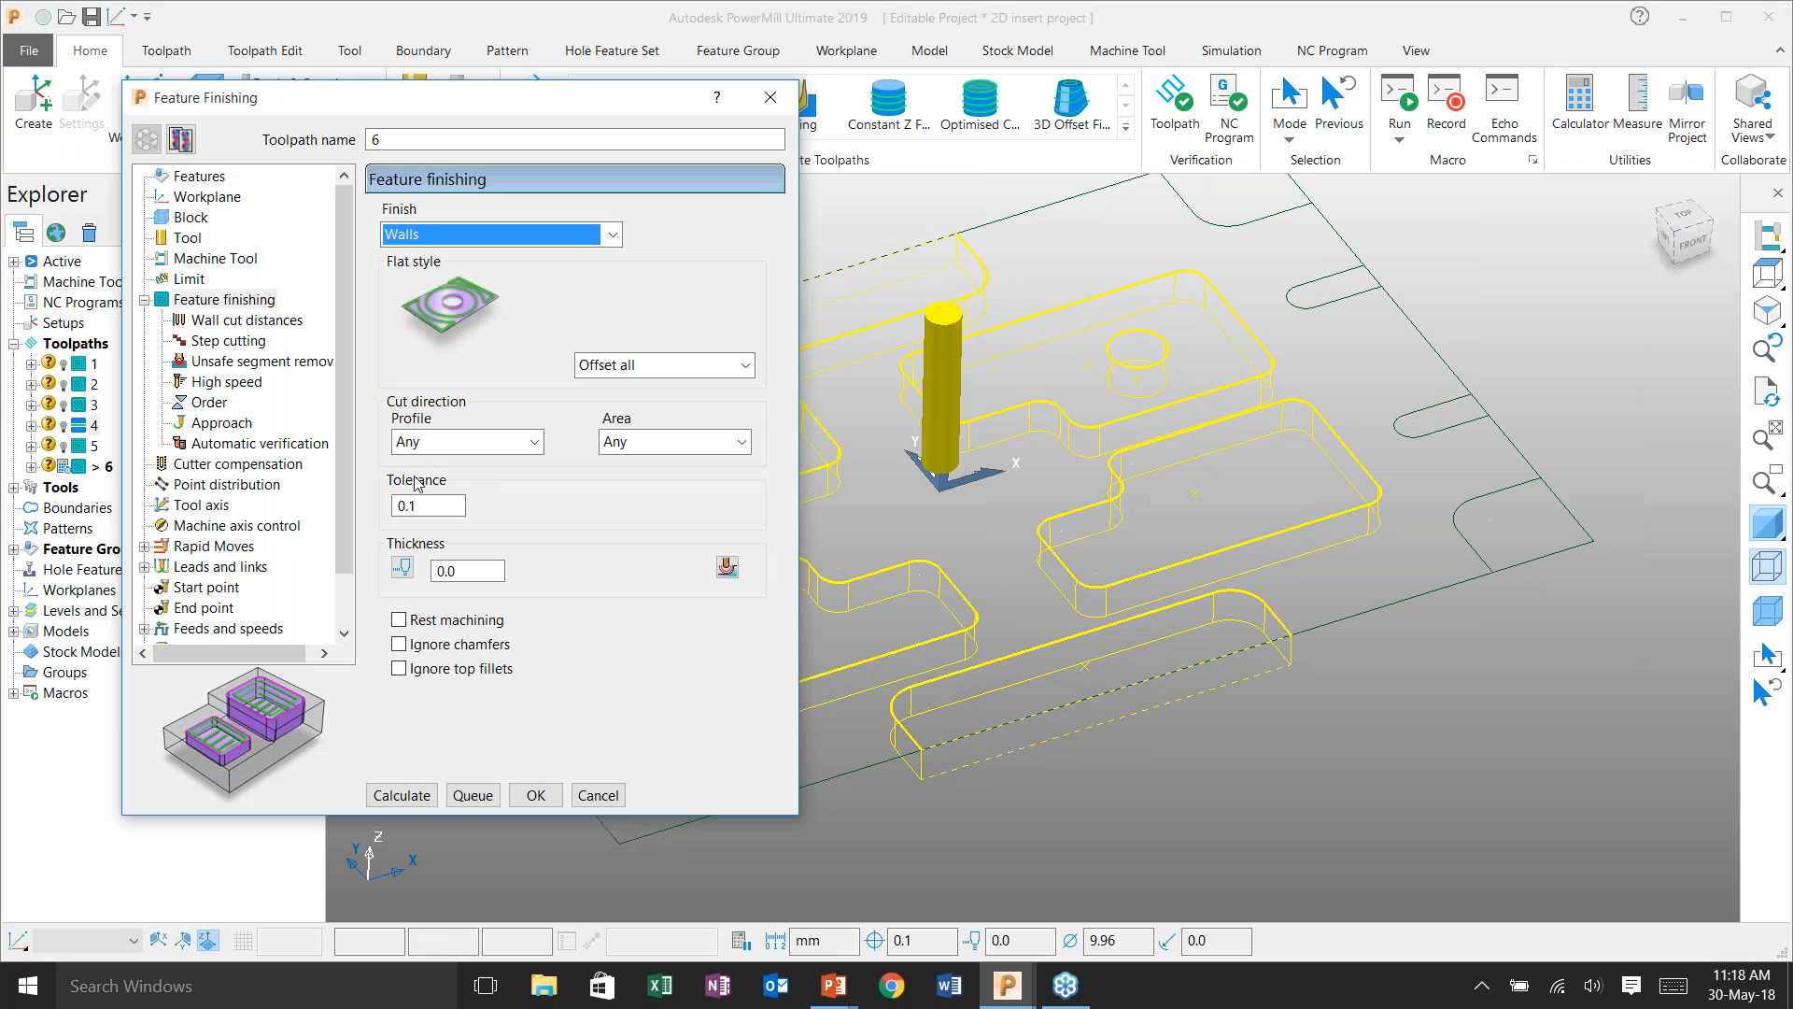
{"action": "left_click", "coordinate": [267, 463]}
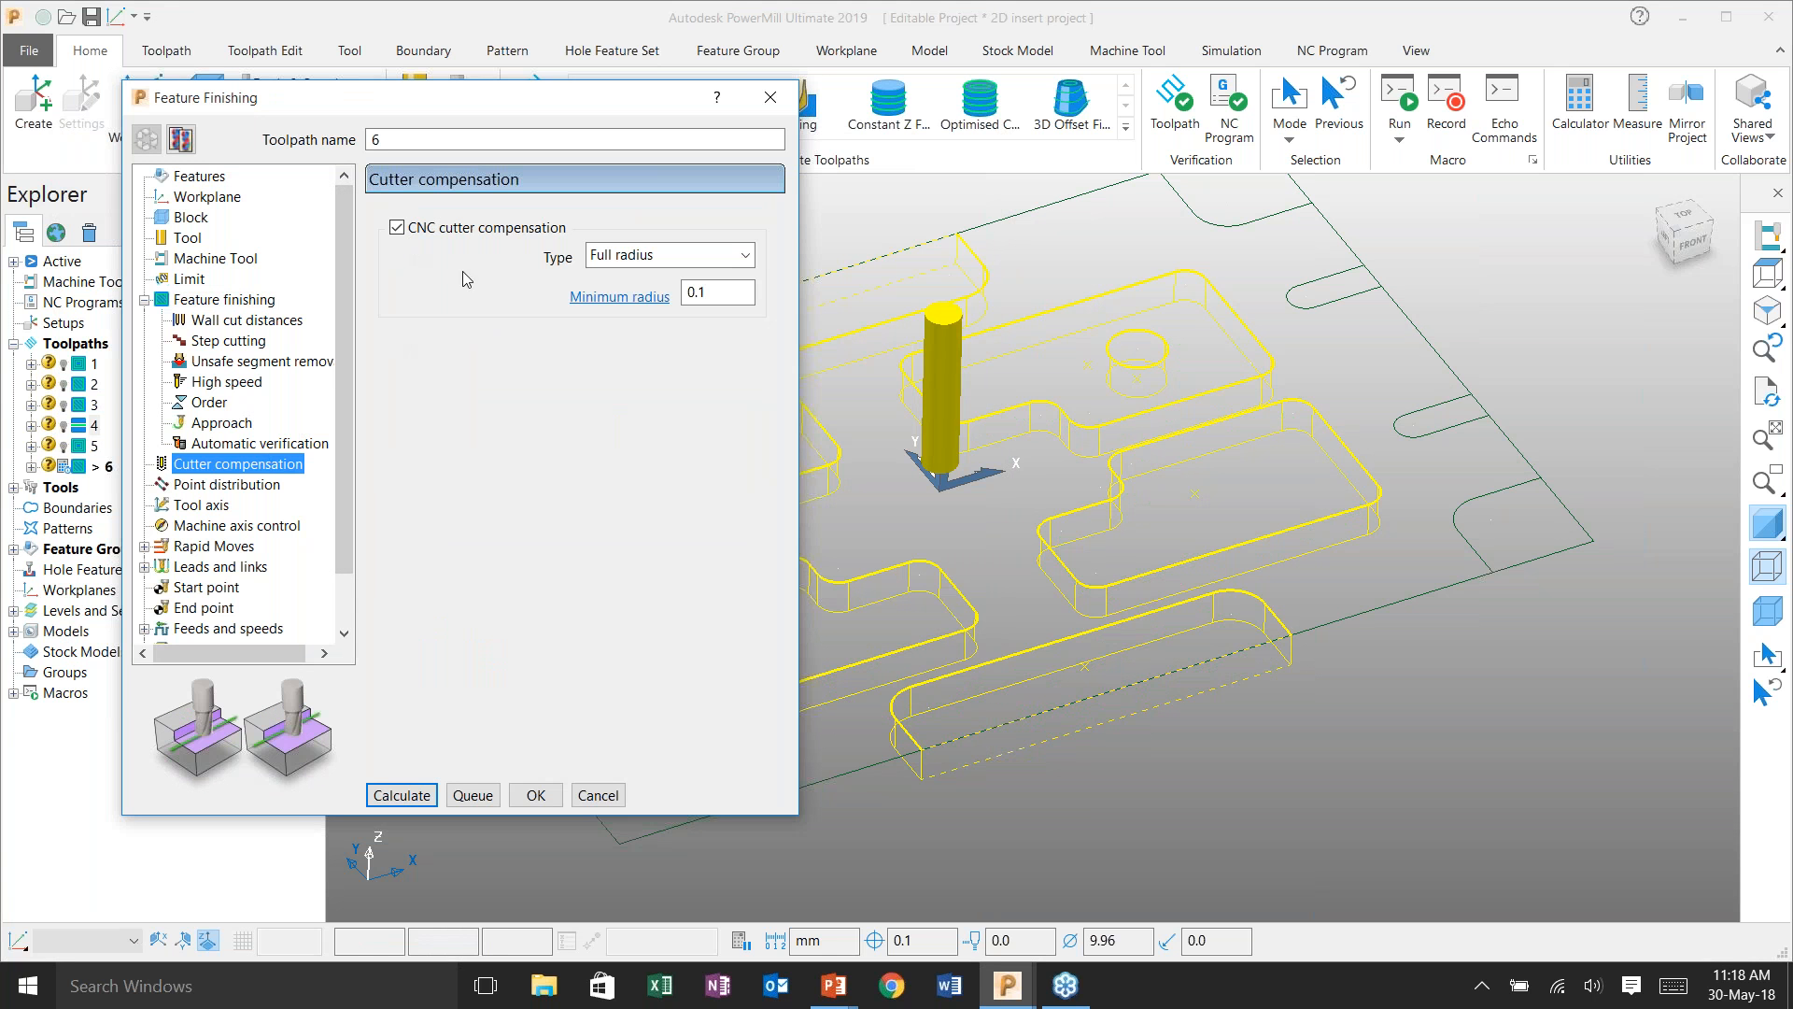
{"action": "middle_click_drag", "start_coordinate": [995, 525], "coordinate": [1230, 535], "text": "shift"}
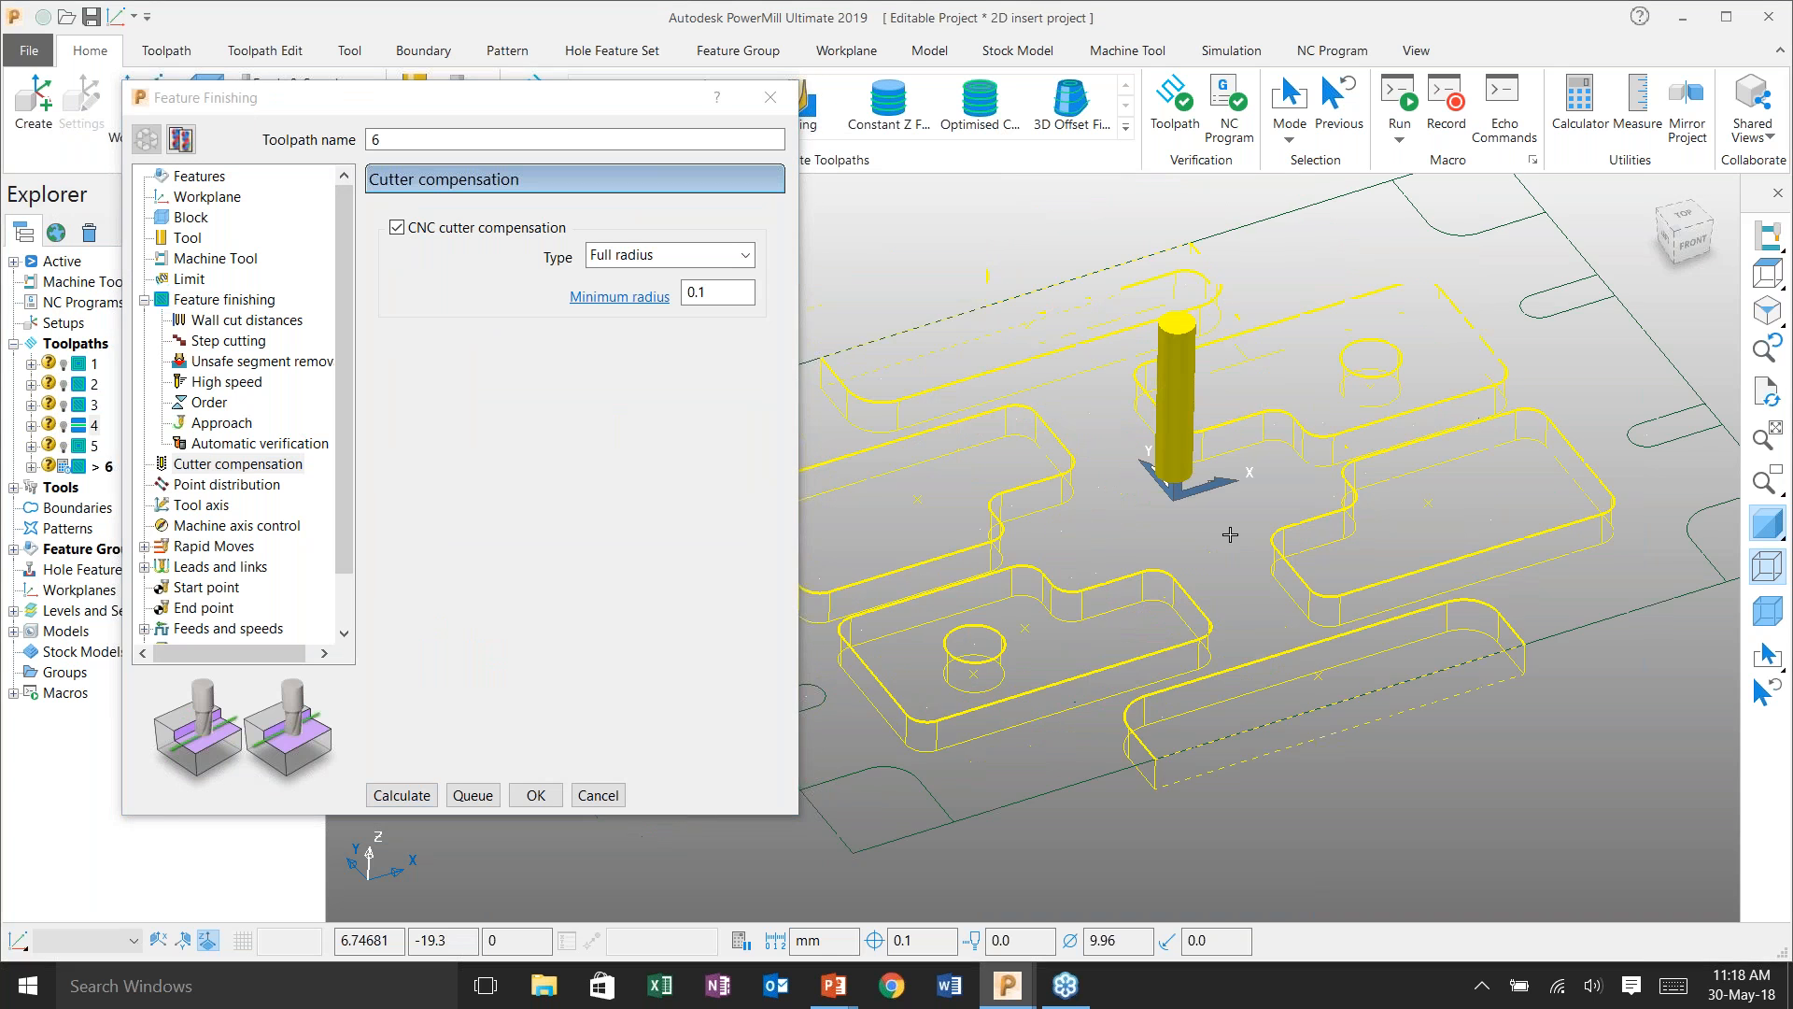
{"action": "scroll", "coordinate": [1230, 534], "scroll_direction": "down", "scroll_amount": 2}
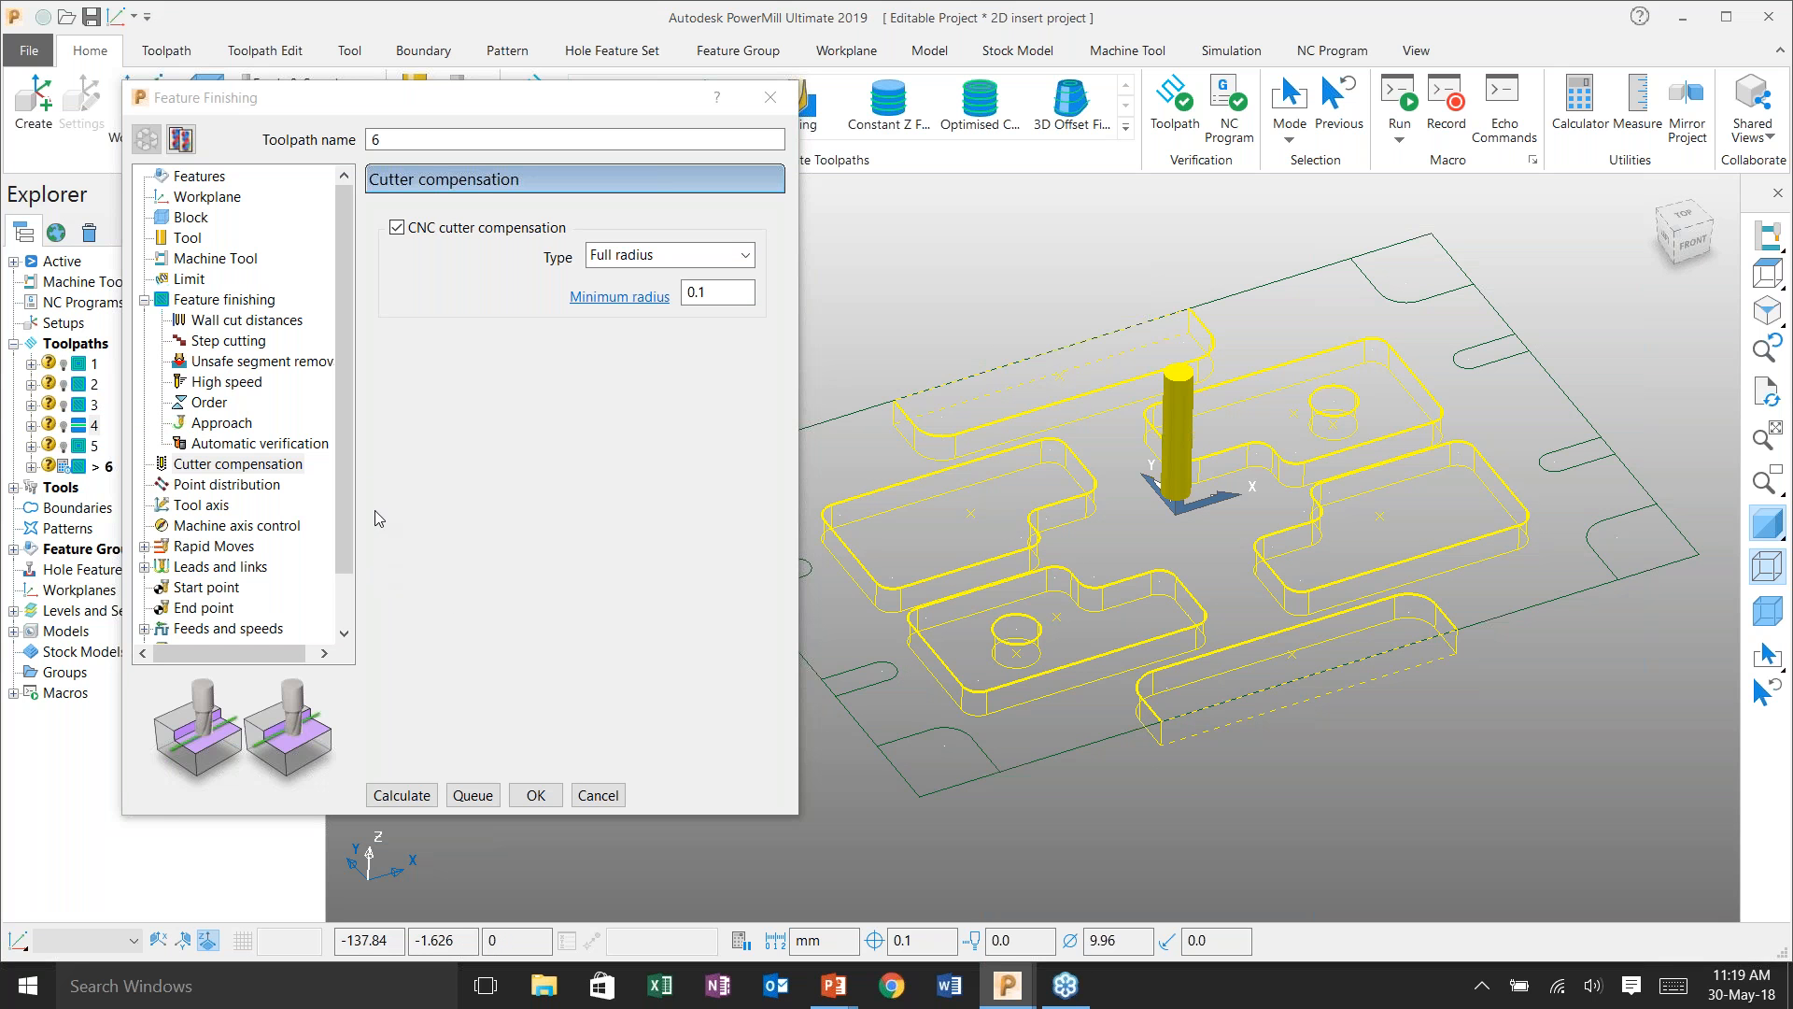
{"action": "left_click", "coordinate": [229, 464]}
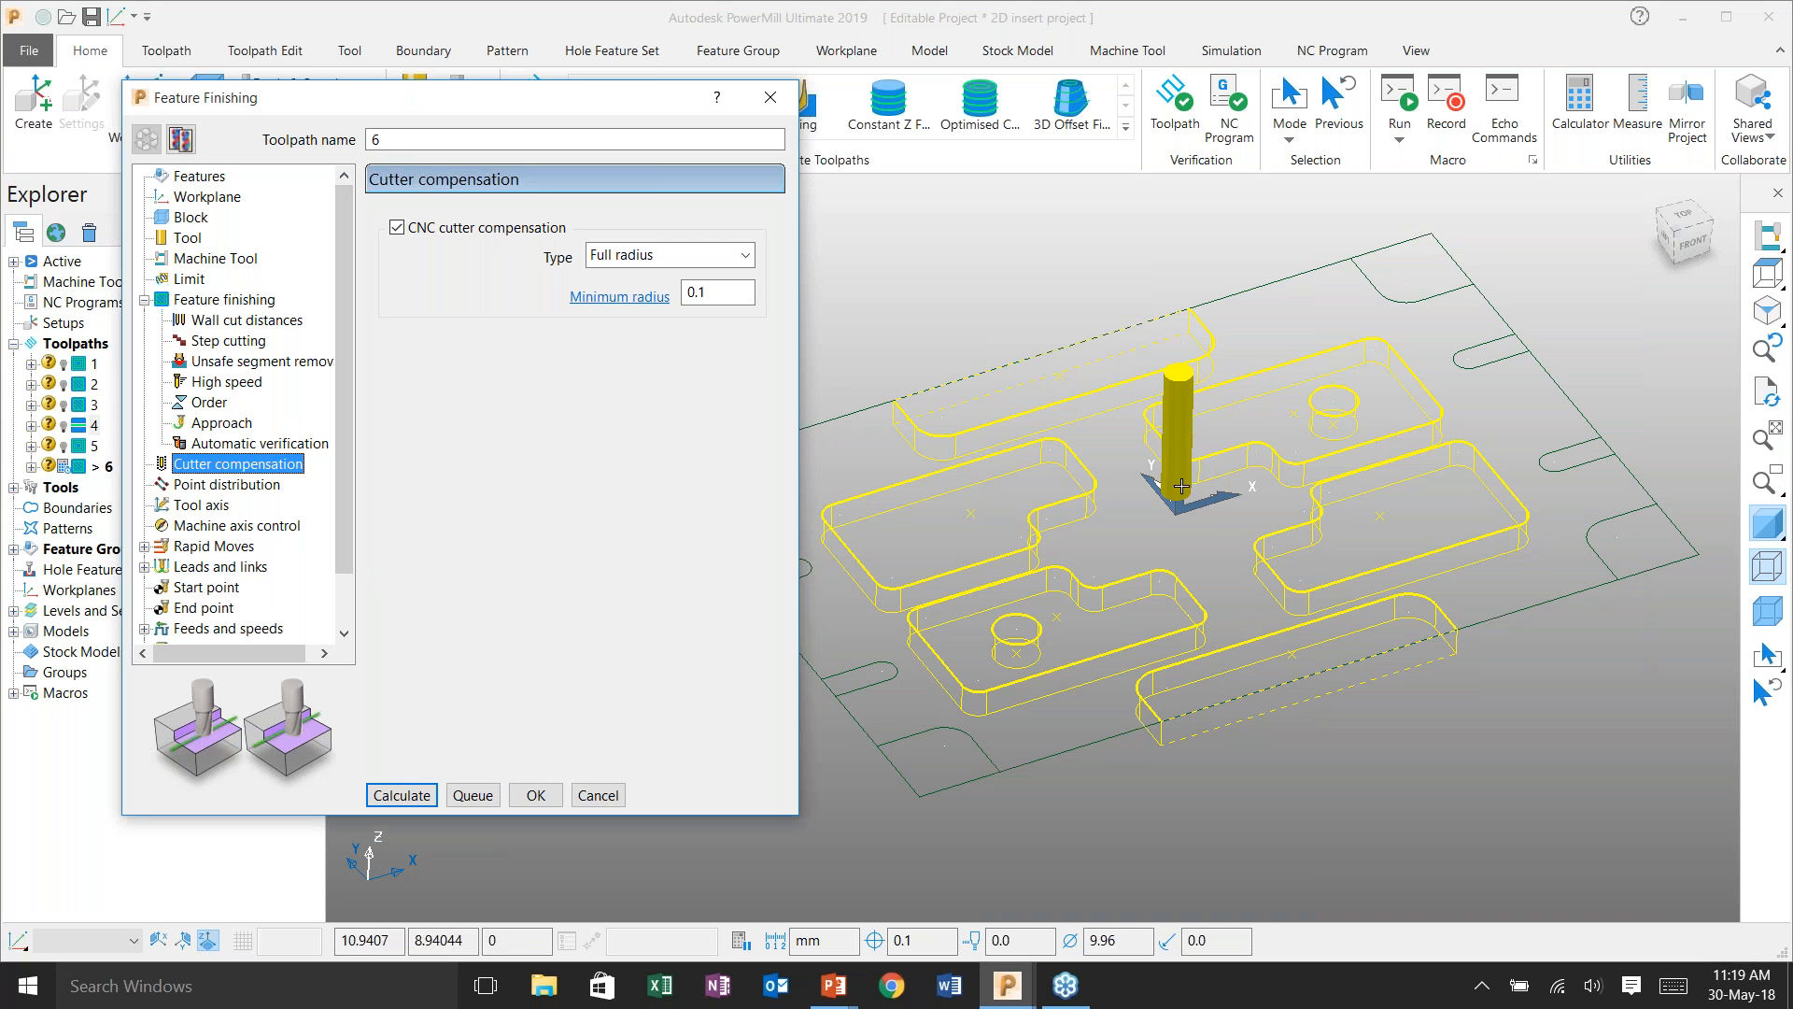
- Deselect the two open side features on the Y edges and calculate the wall finishing toolpath for the remaining features
{"action": "scroll", "coordinate": [1146, 475], "scroll_direction": "up", "scroll_amount": 3}
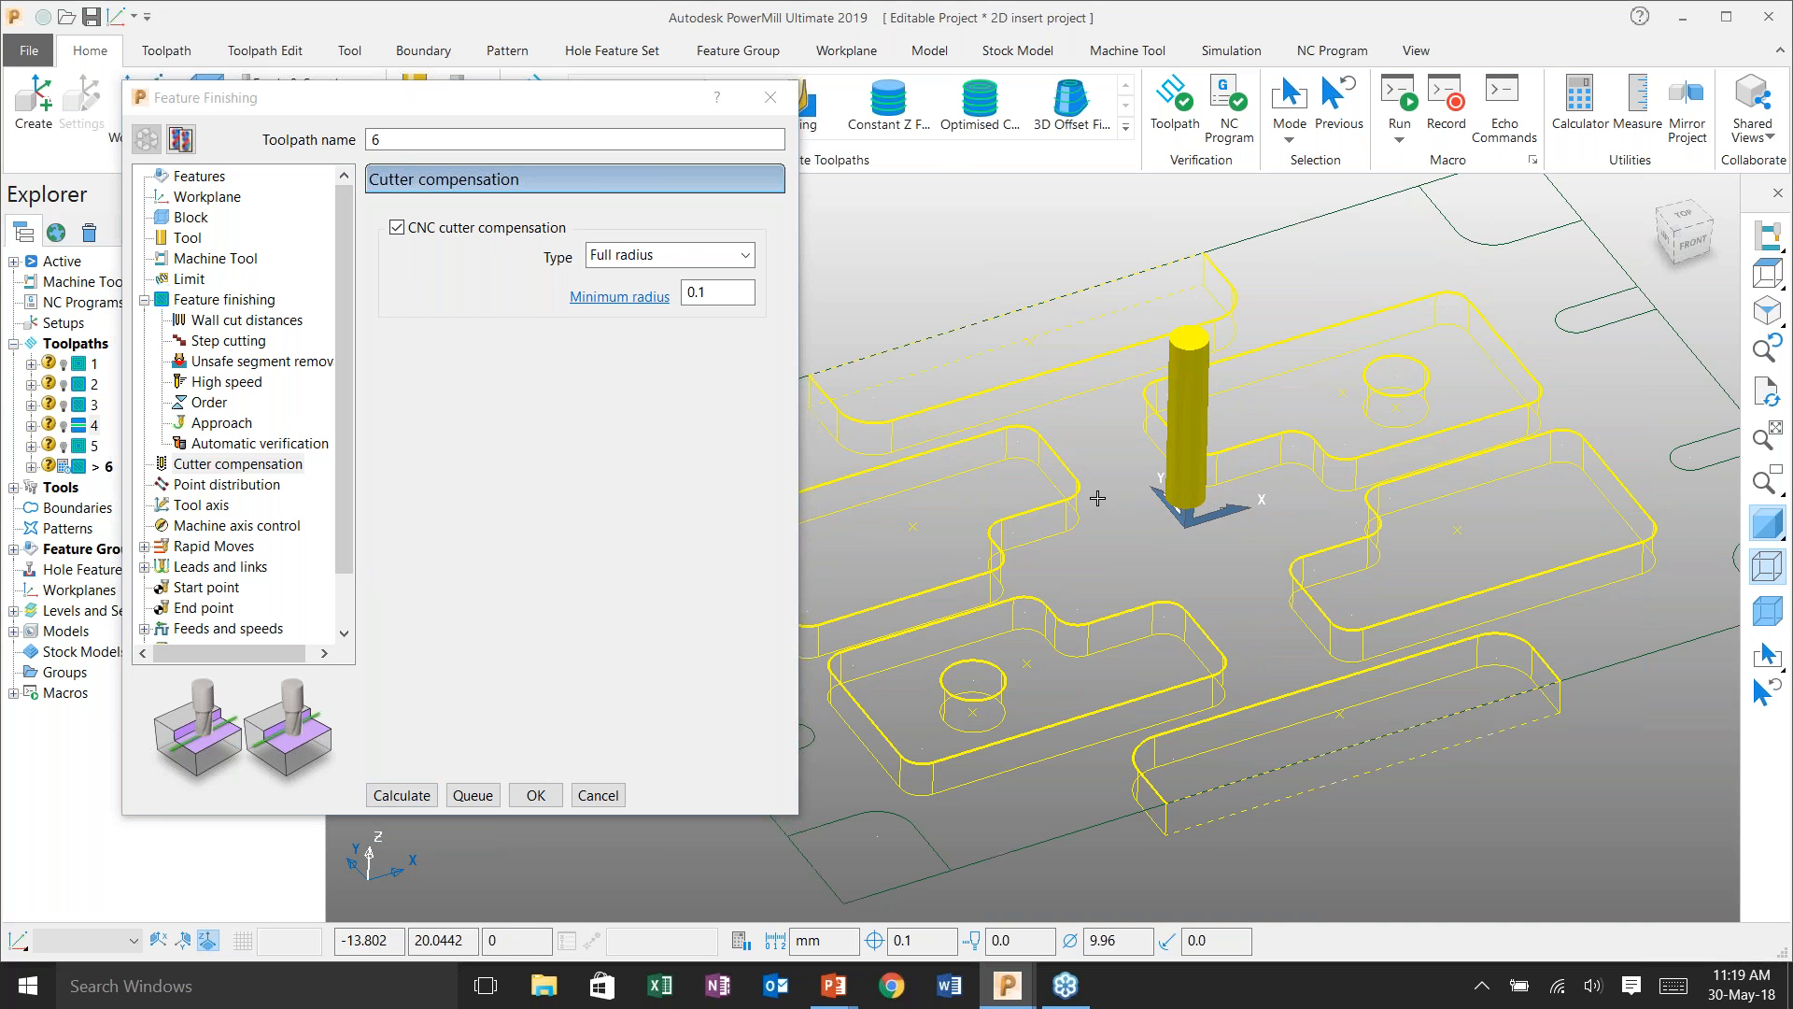
{"action": "left_click", "coordinate": [1331, 698]}
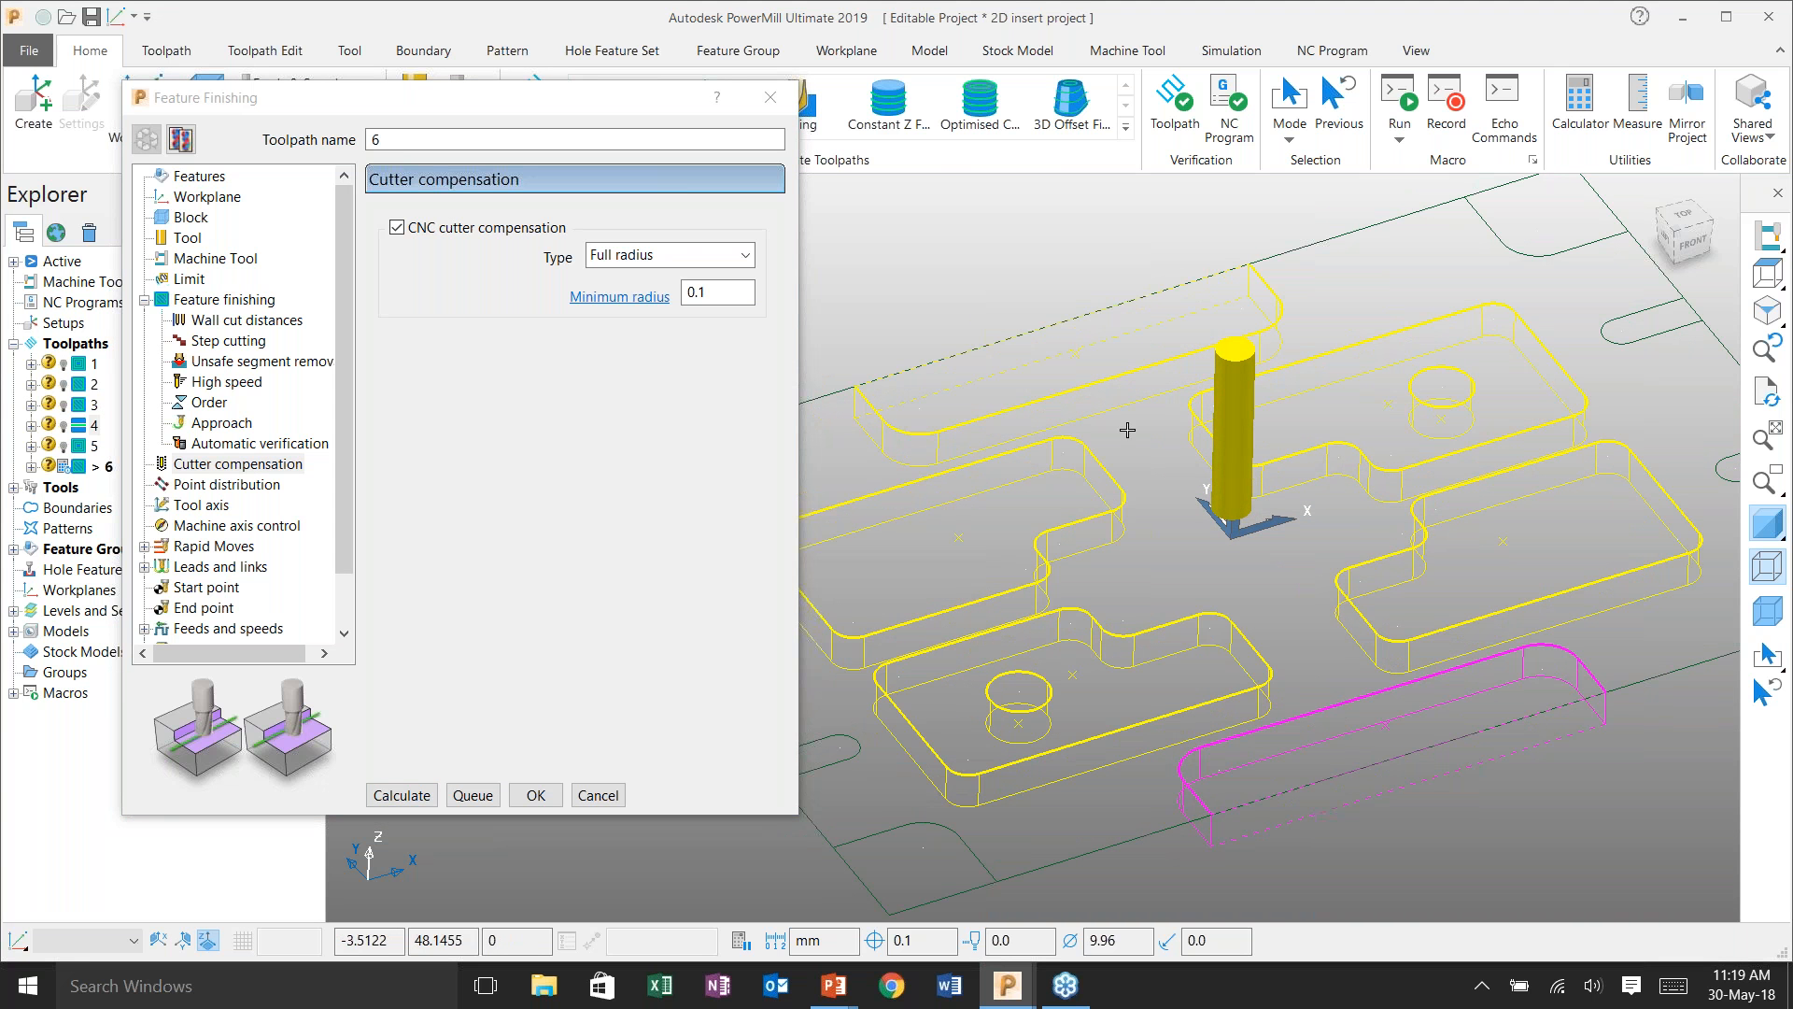
{"action": "left_click", "coordinate": [1130, 364]}
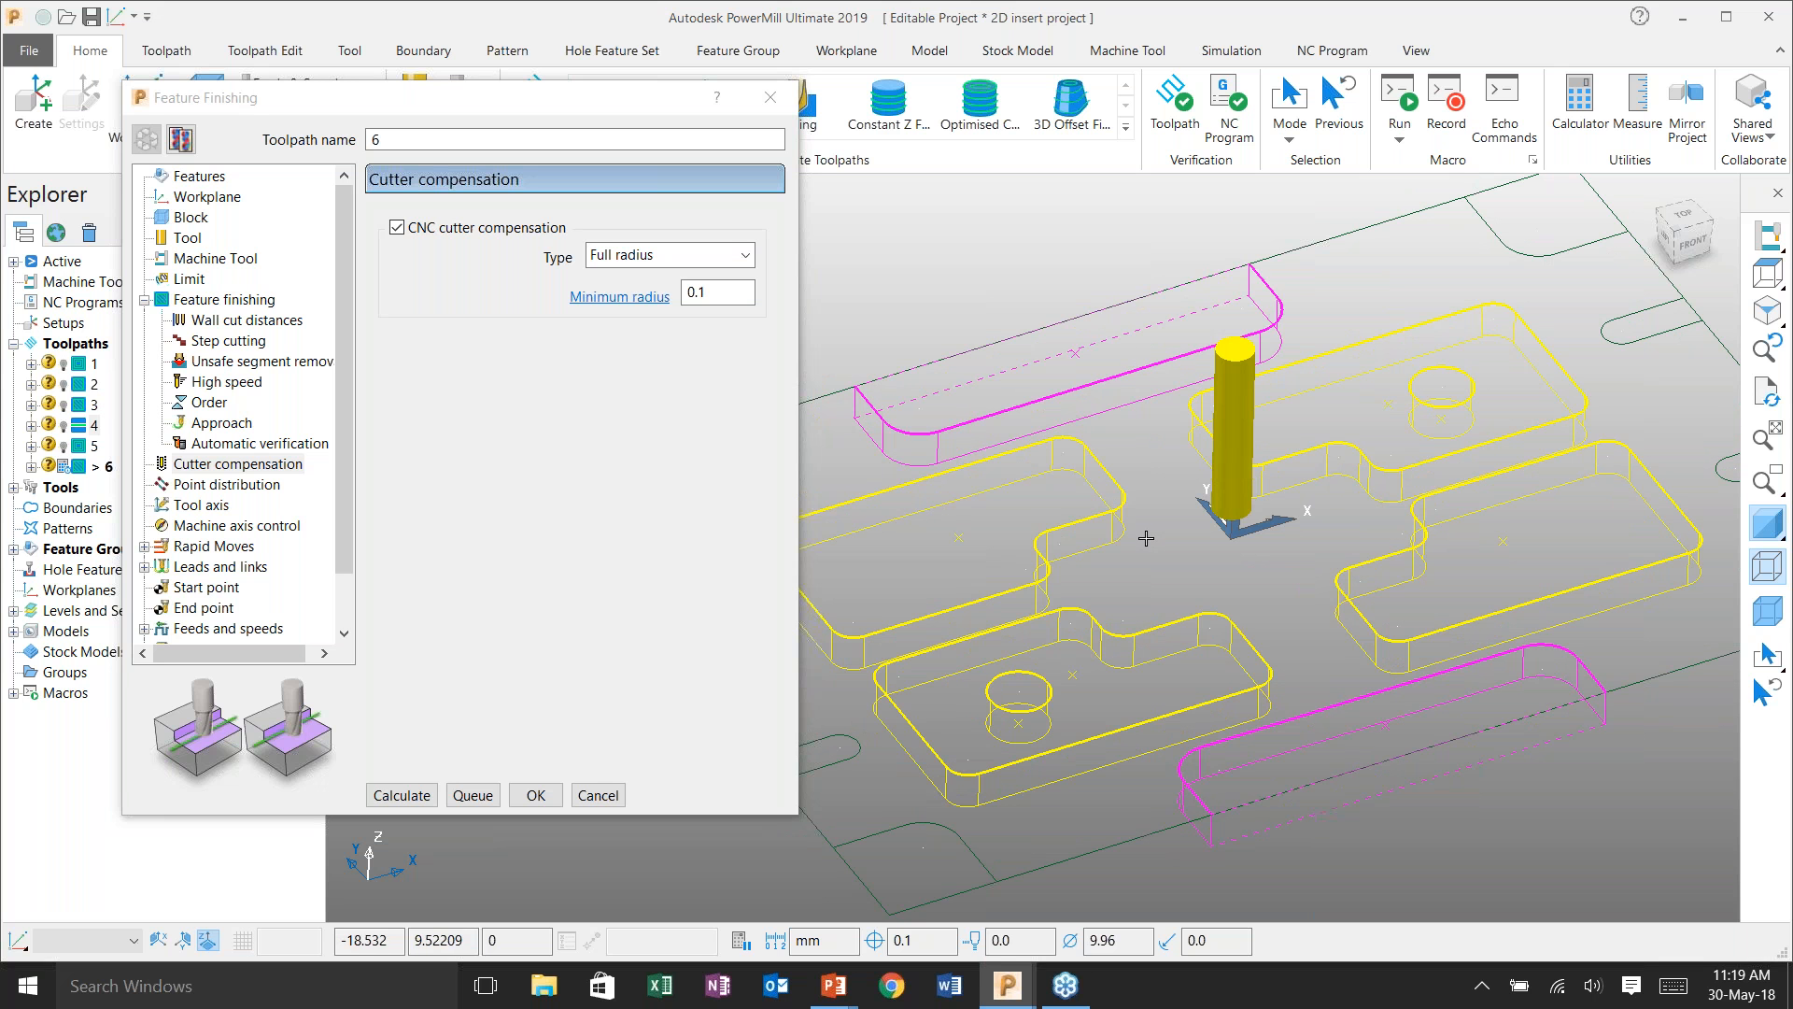
{"action": "left_click", "coordinate": [400, 794]}
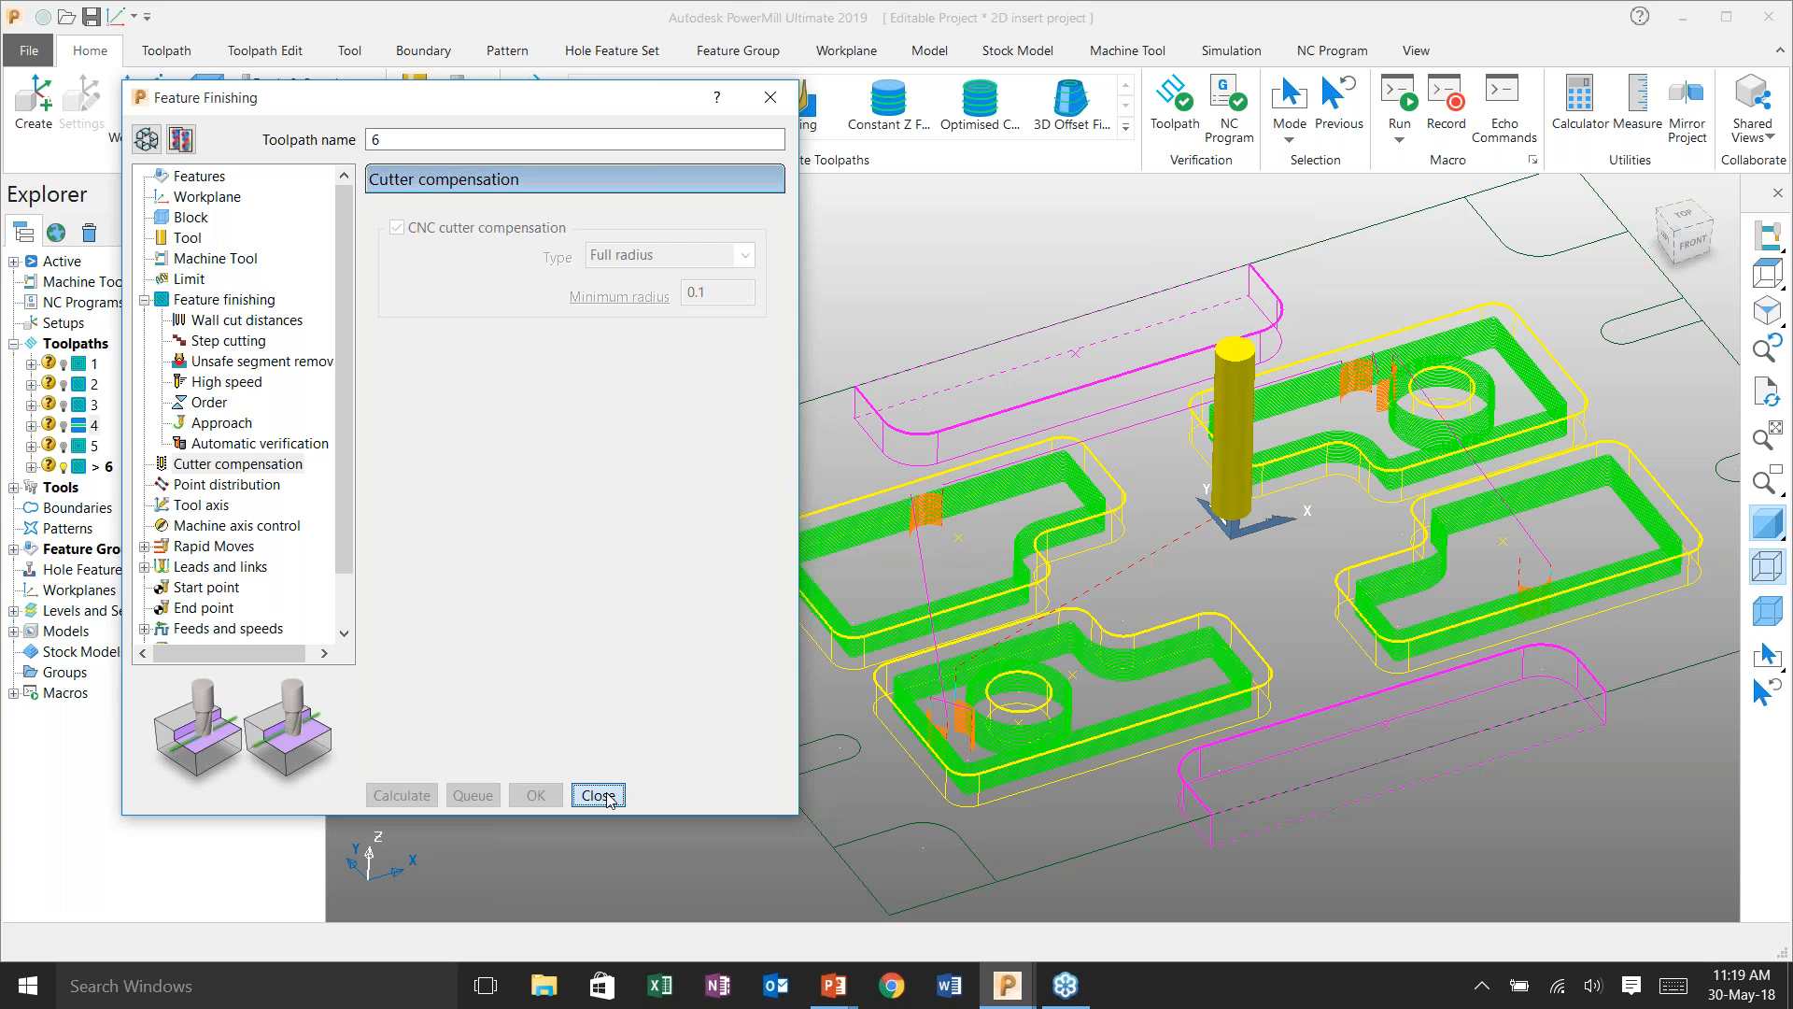
{"action": "left_click", "coordinate": [598, 795]}
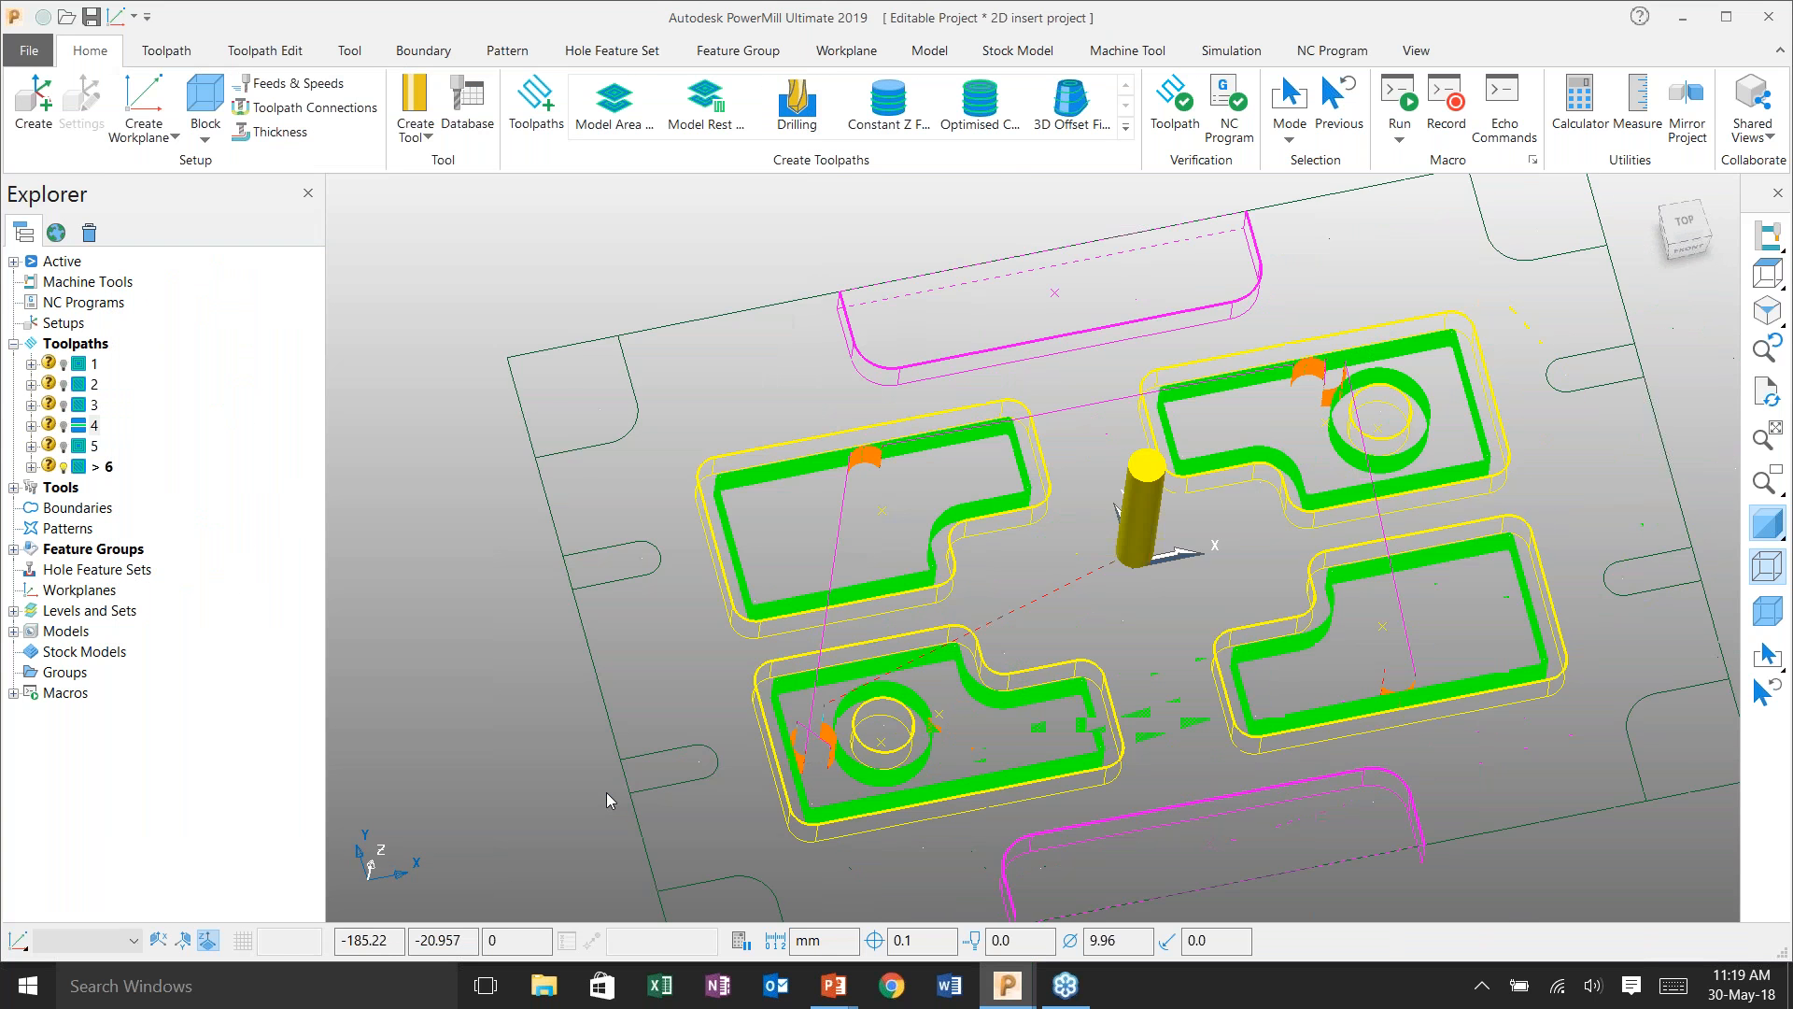
- Open the lead-in settings in the wall finishing toolpath's connections
{"action": "scroll", "coordinate": [1211, 425], "scroll_direction": "up", "scroll_amount": 5}
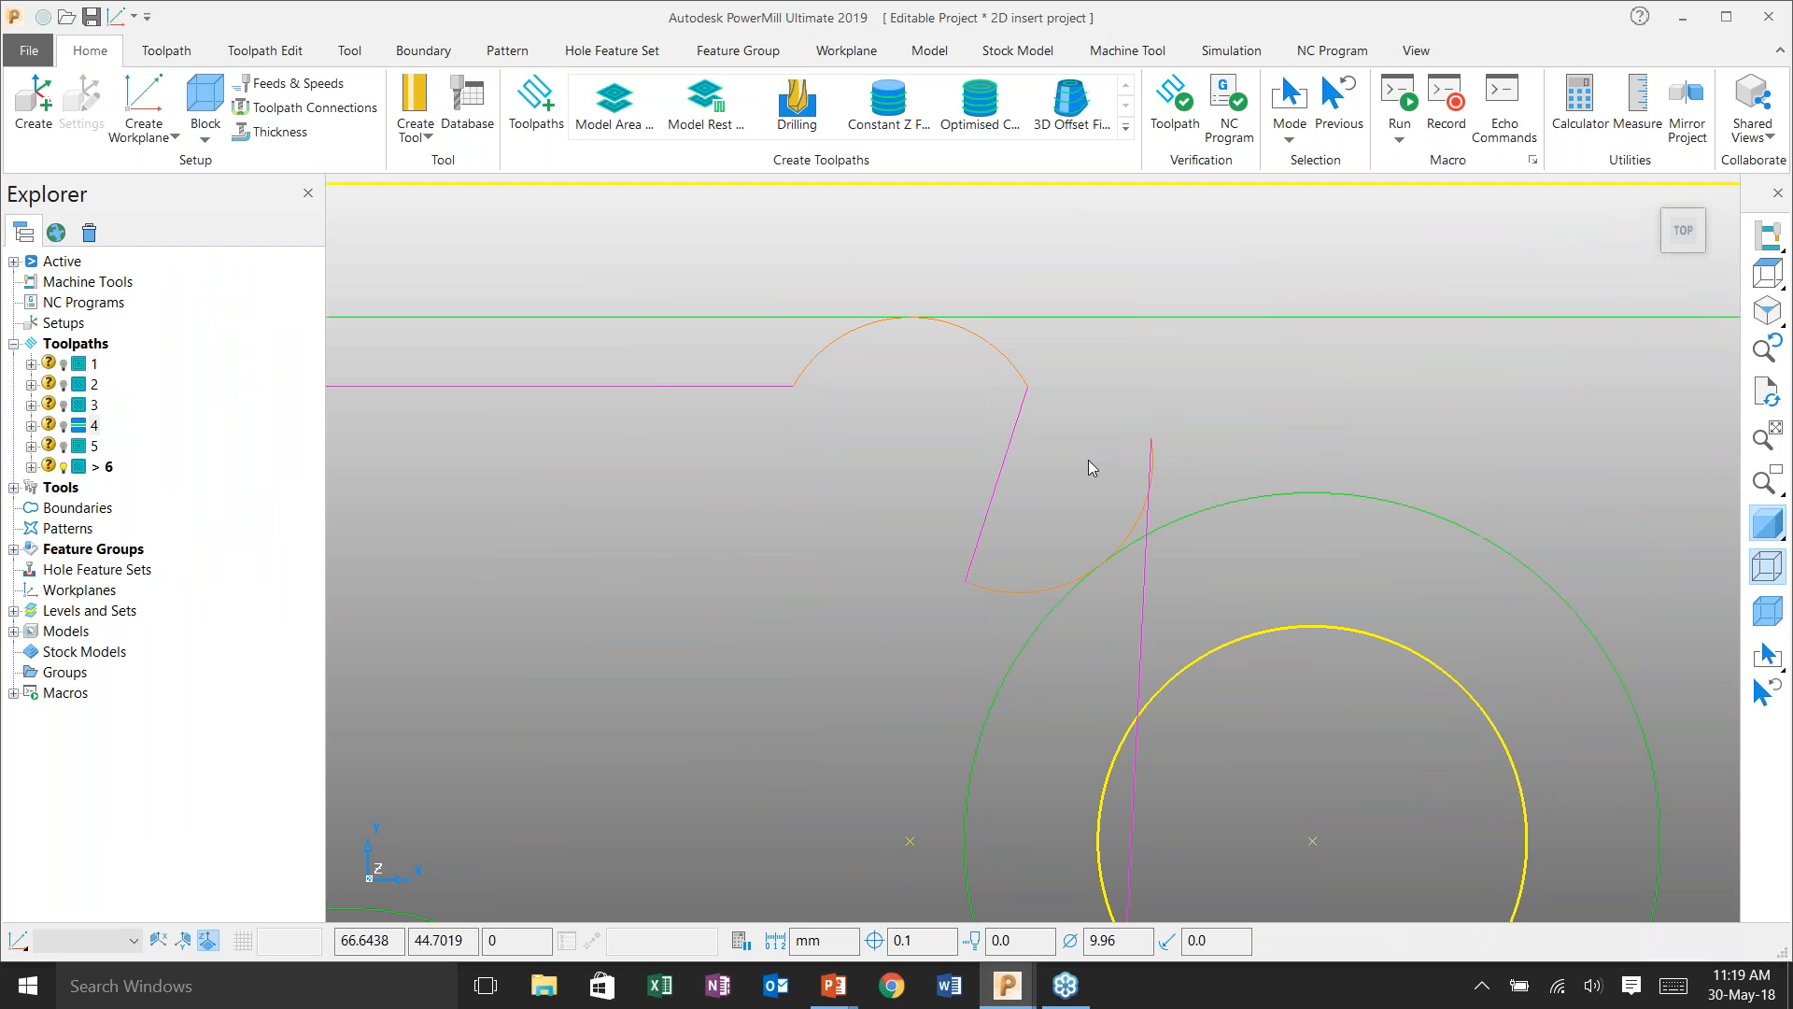
{"action": "left_click", "coordinate": [329, 116]}
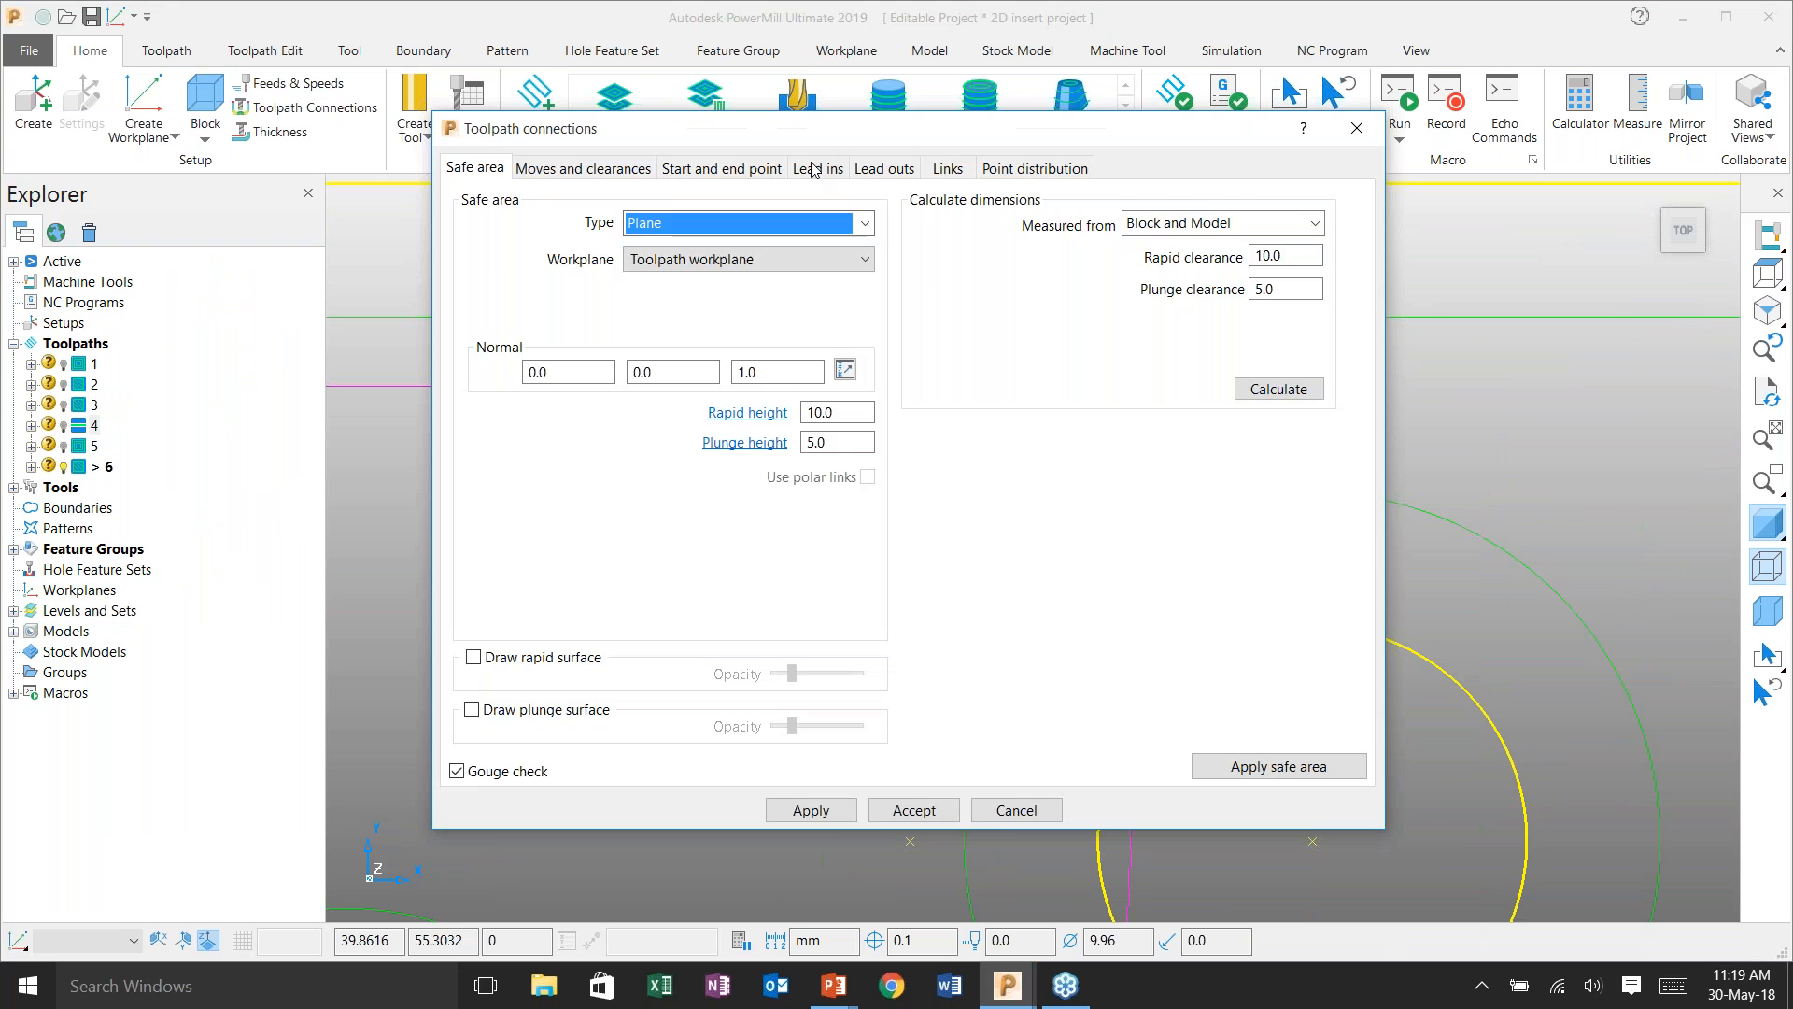
{"action": "left_click", "coordinate": [818, 170]}
{"action": "left_click_drag", "start_coordinate": [901, 139], "coordinate": [587, 135]}
- Set the first-choice lead in to None, copy it to the lead outs, and apply it to test cutter compensation
{"action": "left_click", "coordinate": [242, 240]}
{"action": "scroll", "coordinate": [242, 248], "scroll_direction": "up", "scroll_amount": 1}
{"action": "left_click", "coordinate": [221, 260]}
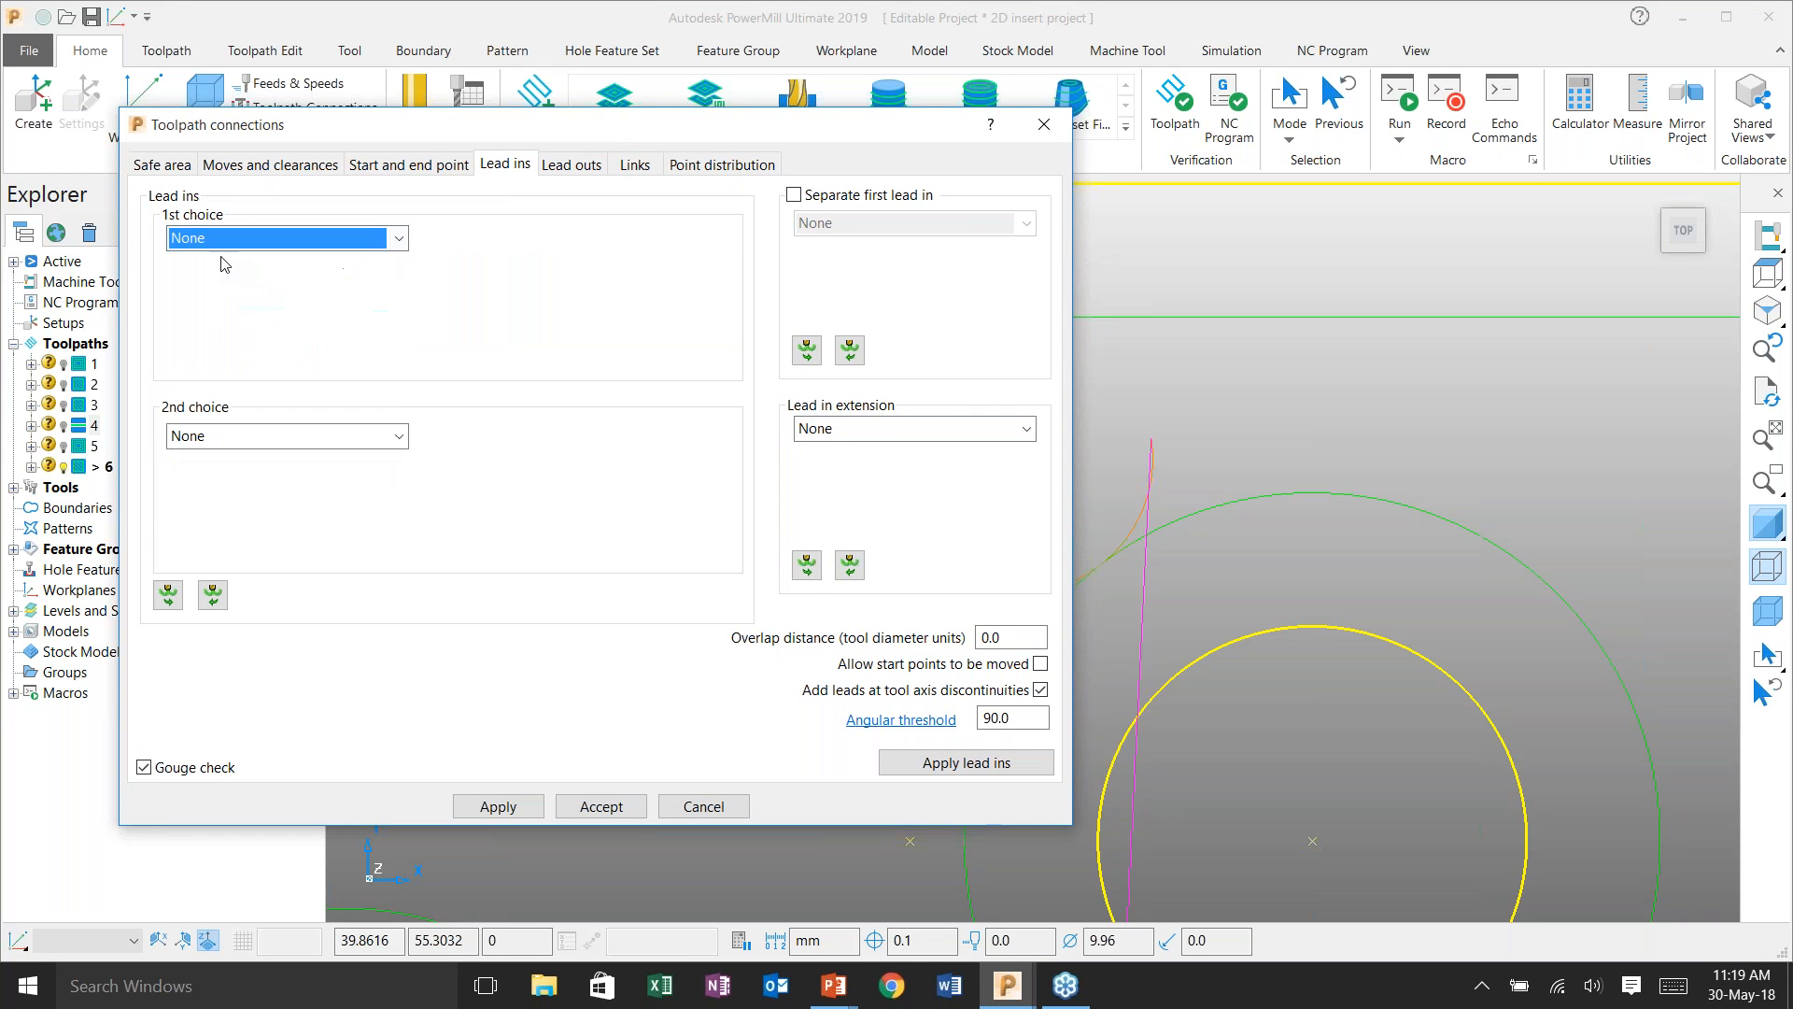
{"action": "left_click", "coordinate": [169, 594]}
{"action": "left_click", "coordinate": [519, 809]}
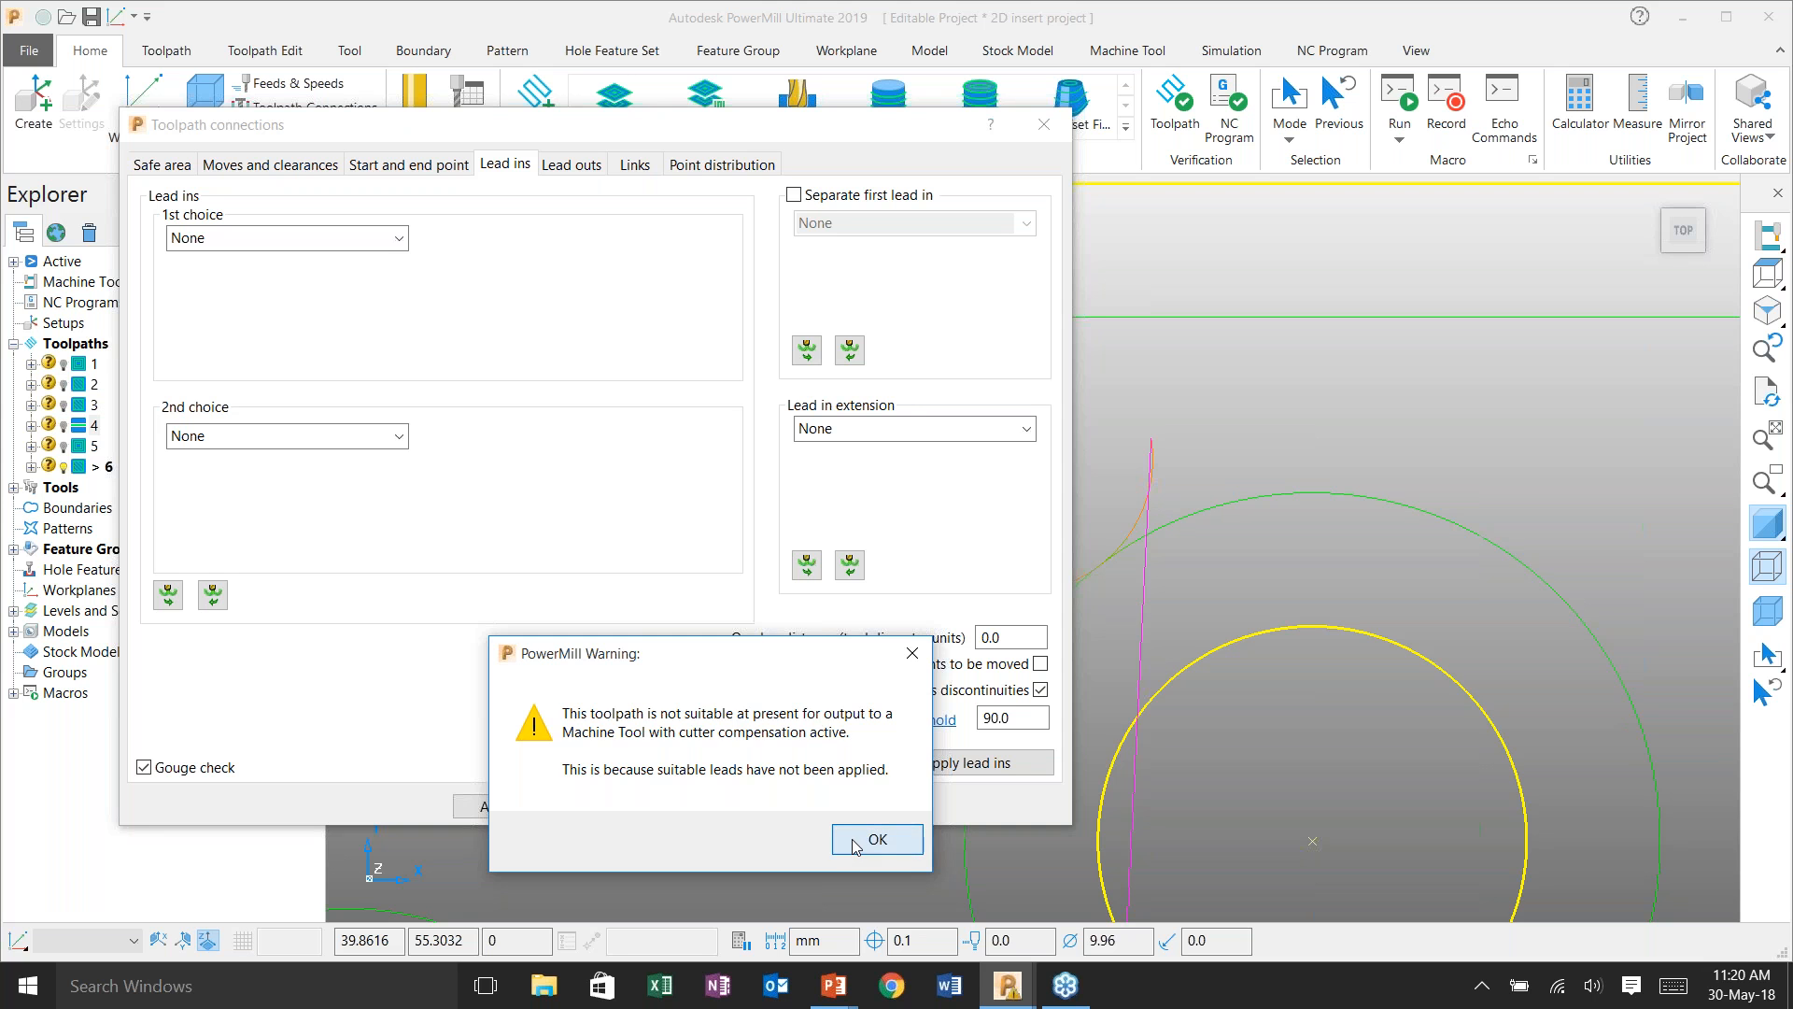
{"action": "key", "text": "Return"}
- Set the first-choice lead in to Horizontal arc, copy it to the lead outs, and accept the toolpath connections
{"action": "left_click", "coordinate": [276, 238]}
{"action": "left_click", "coordinate": [271, 324]}
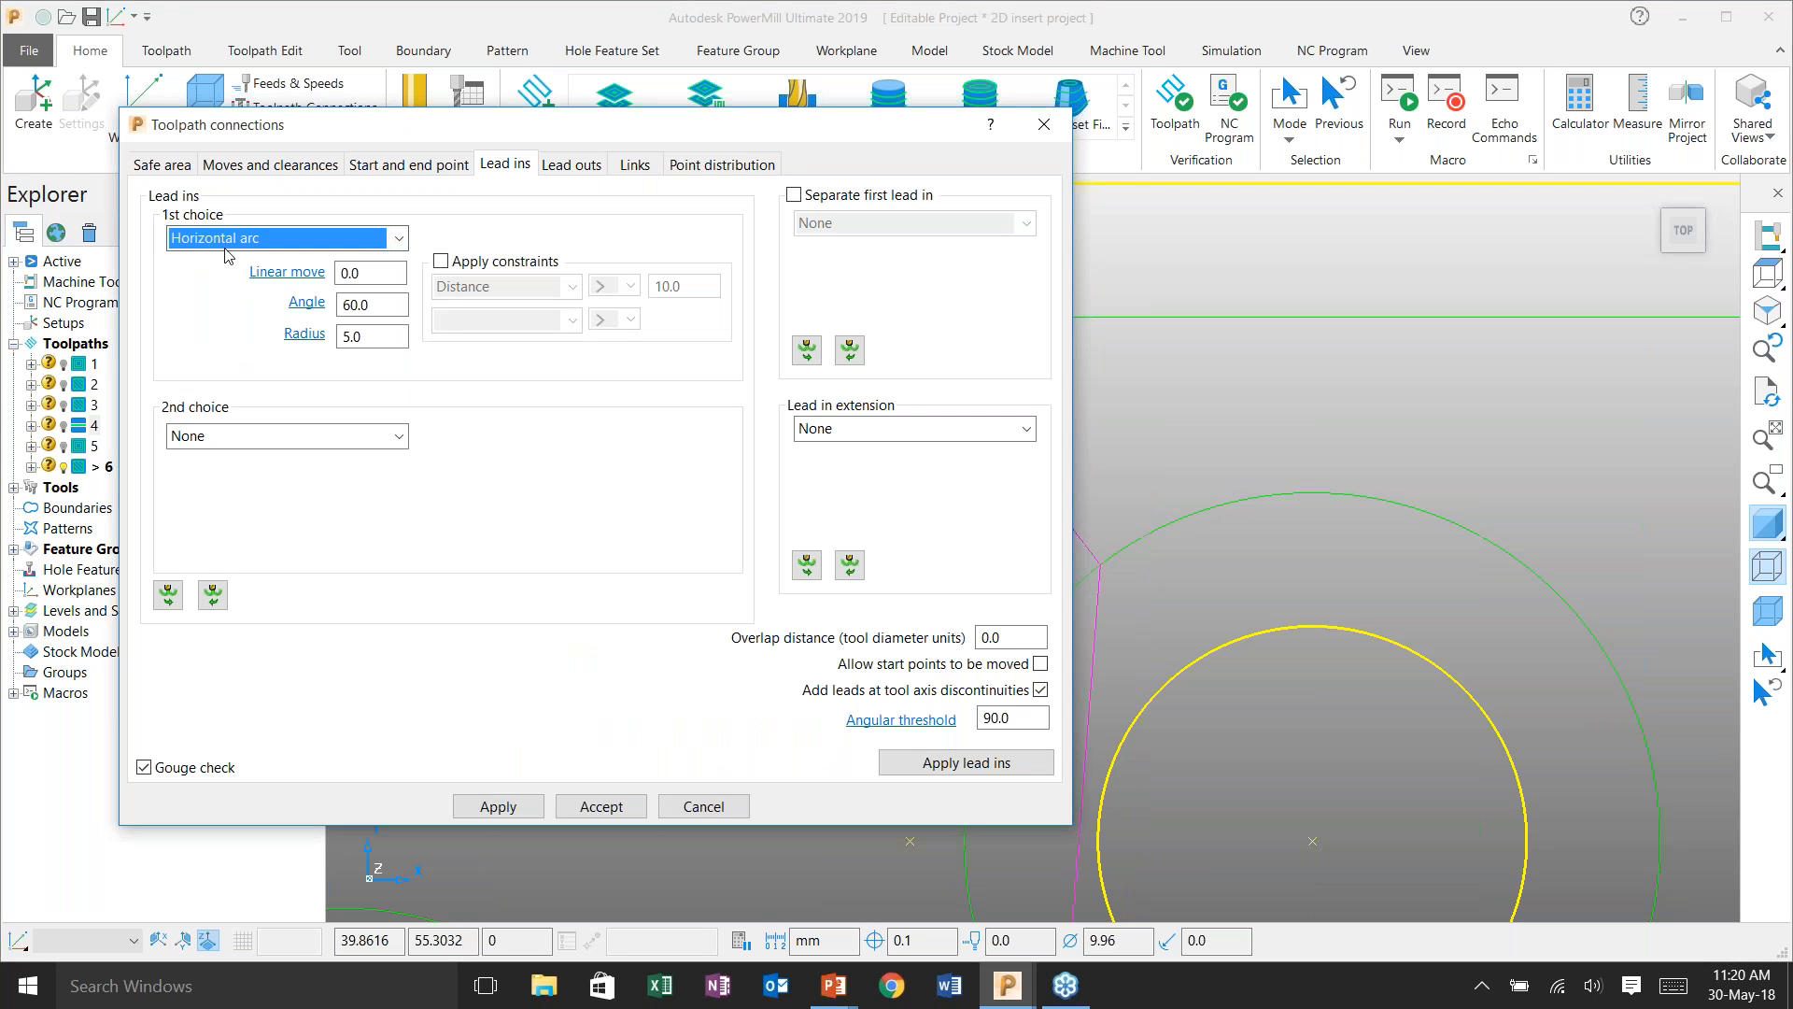
{"action": "left_click", "coordinate": [168, 594]}
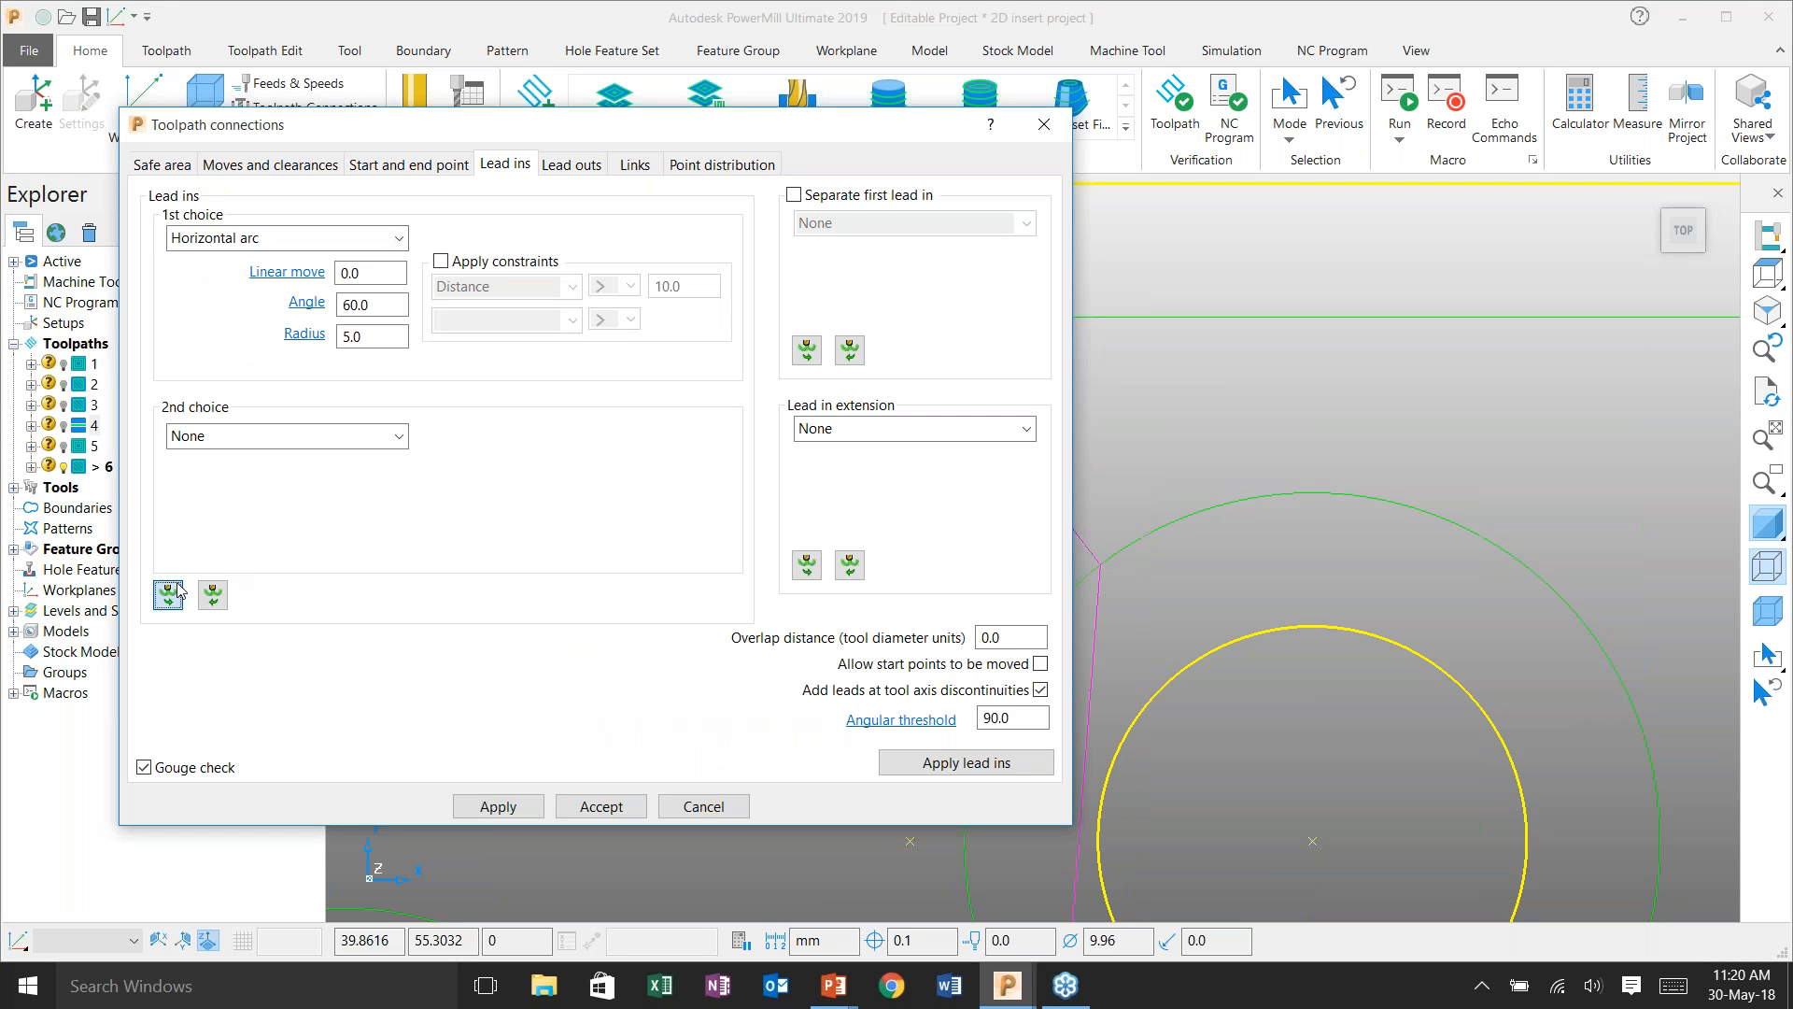
{"action": "left_click", "coordinate": [498, 806]}
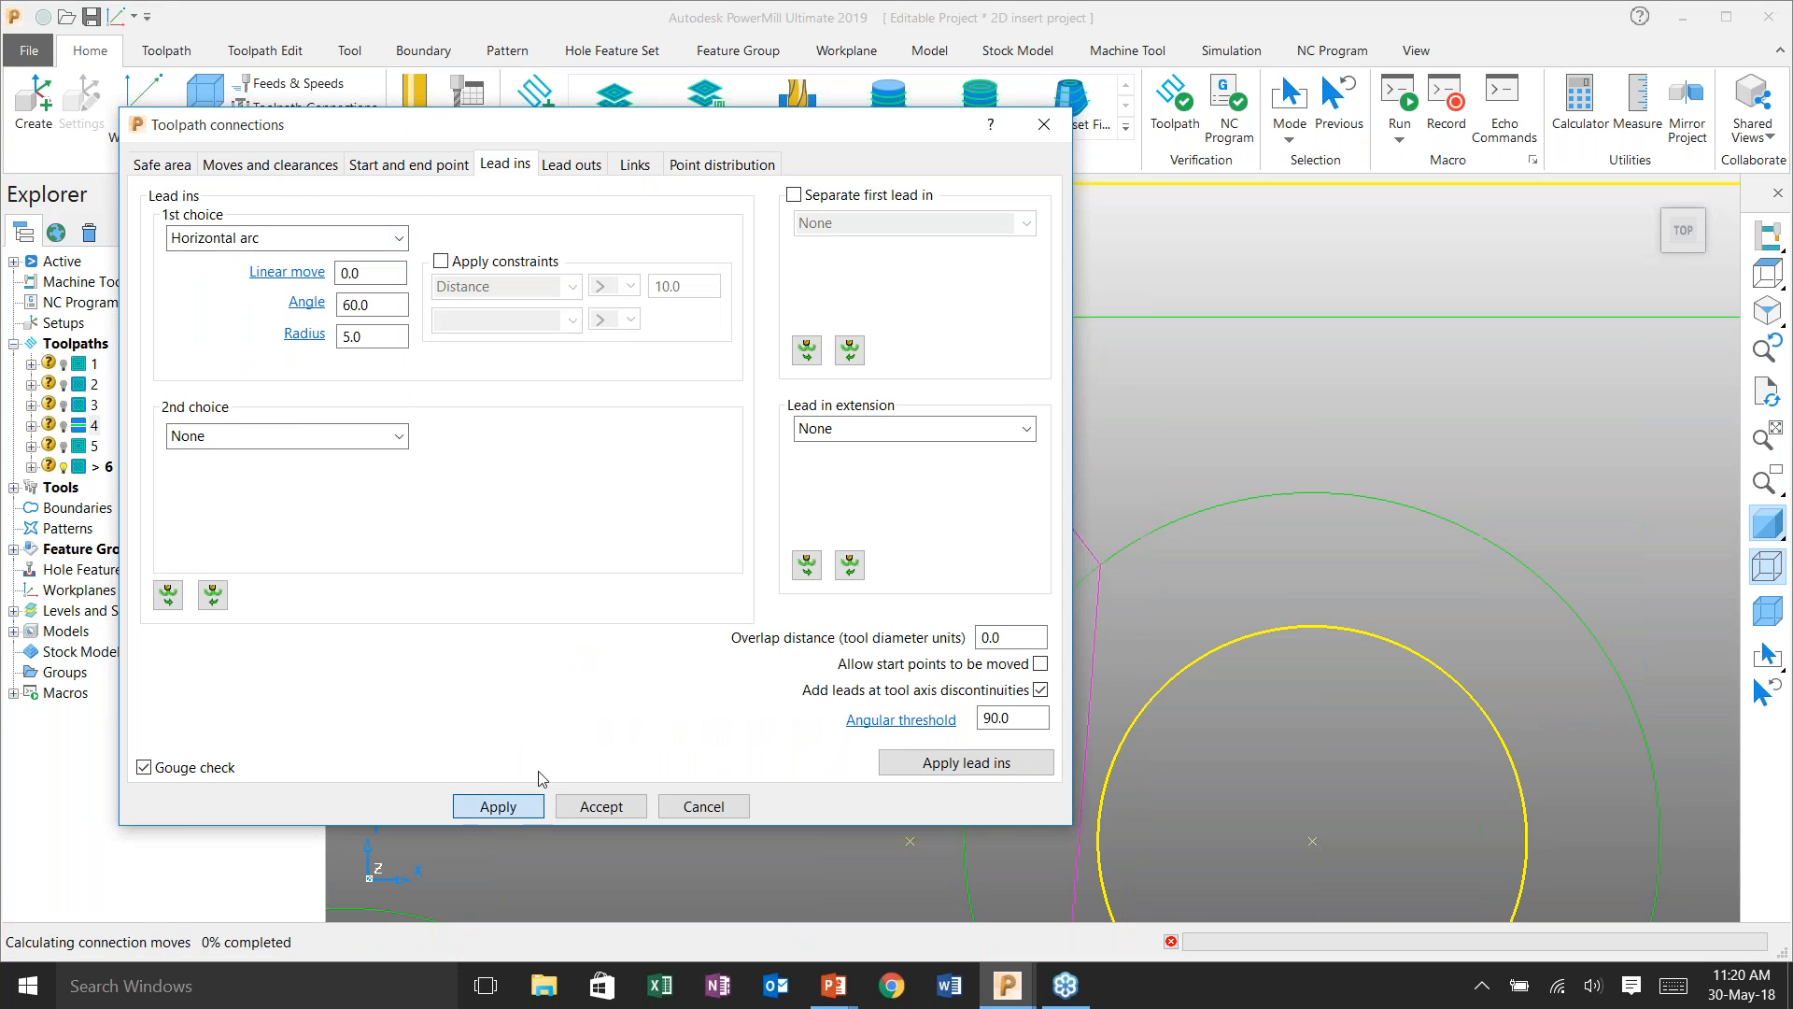
{"action": "left_click", "coordinate": [617, 809]}
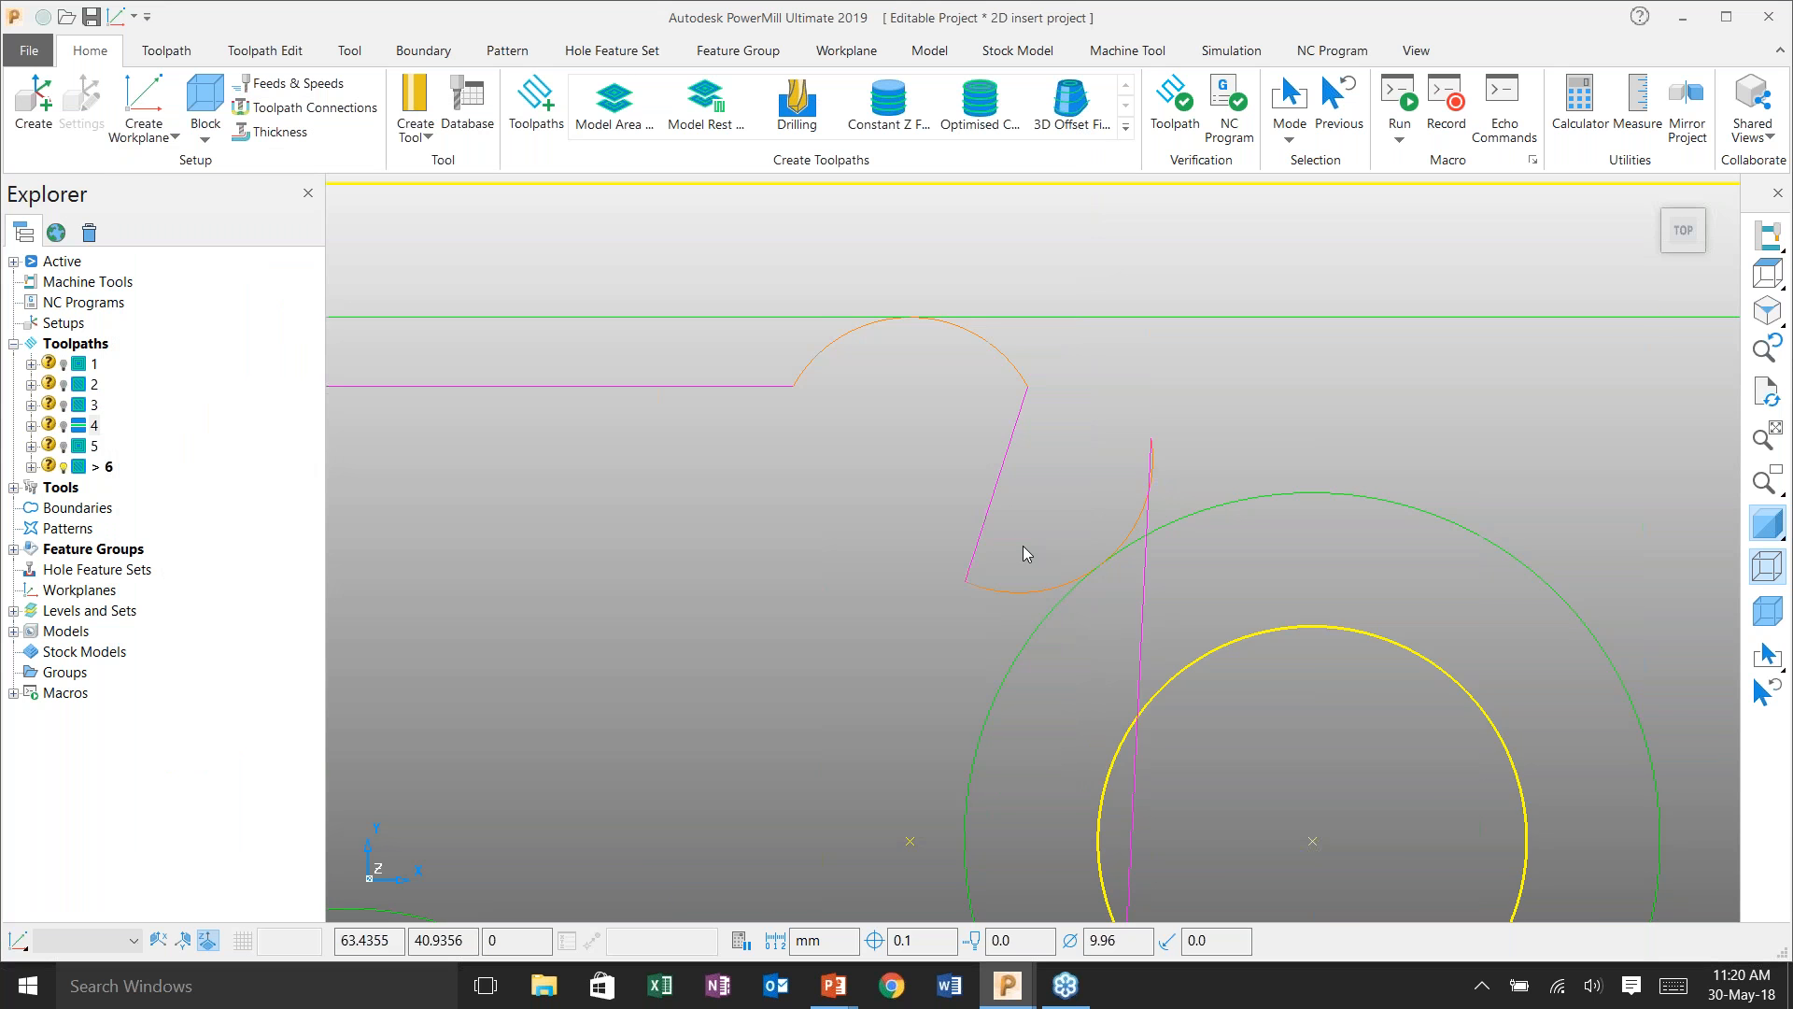
- Show the compensated toolpath to examine its leads around the pocket with the boss, and return to the normal toolpath display
{"action": "scroll", "coordinate": [1023, 545], "scroll_direction": "down", "scroll_amount": 3}
{"action": "middle_click_drag", "start_coordinate": [1136, 616], "coordinate": [1110, 482], "text": "shift"}
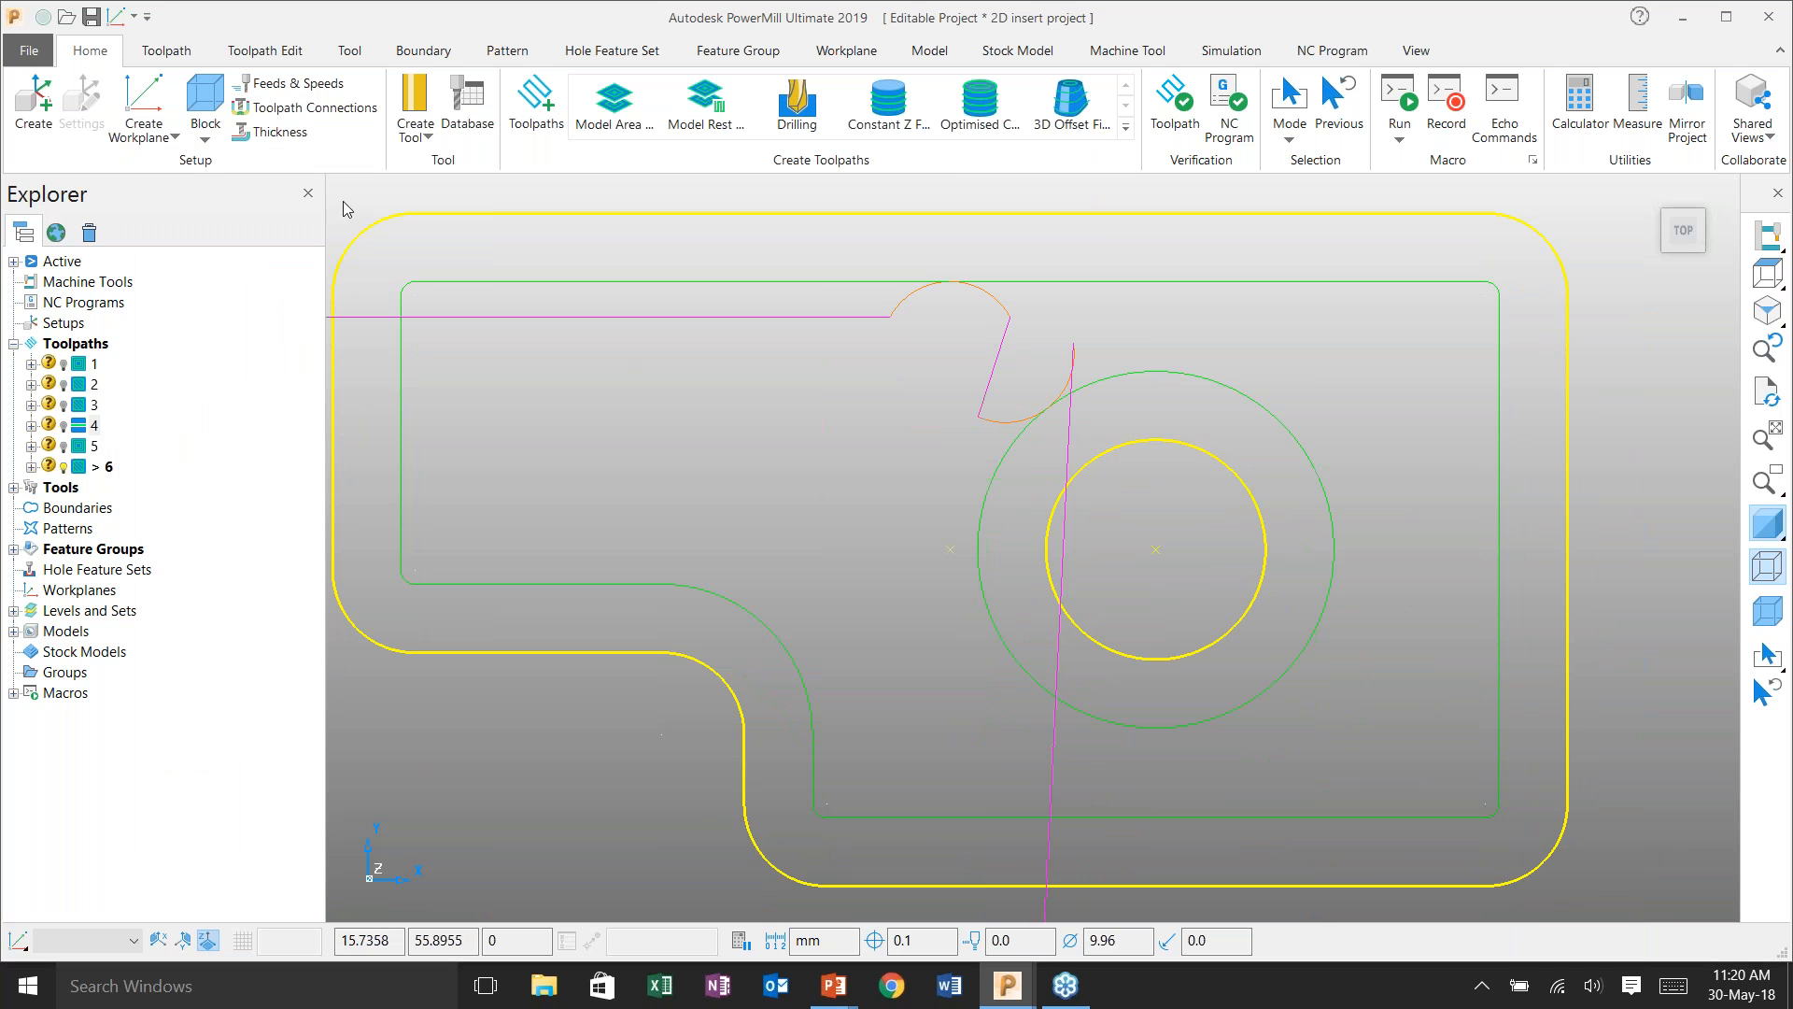
{"action": "left_click", "coordinate": [176, 58]}
{"action": "left_click", "coordinate": [1124, 145]}
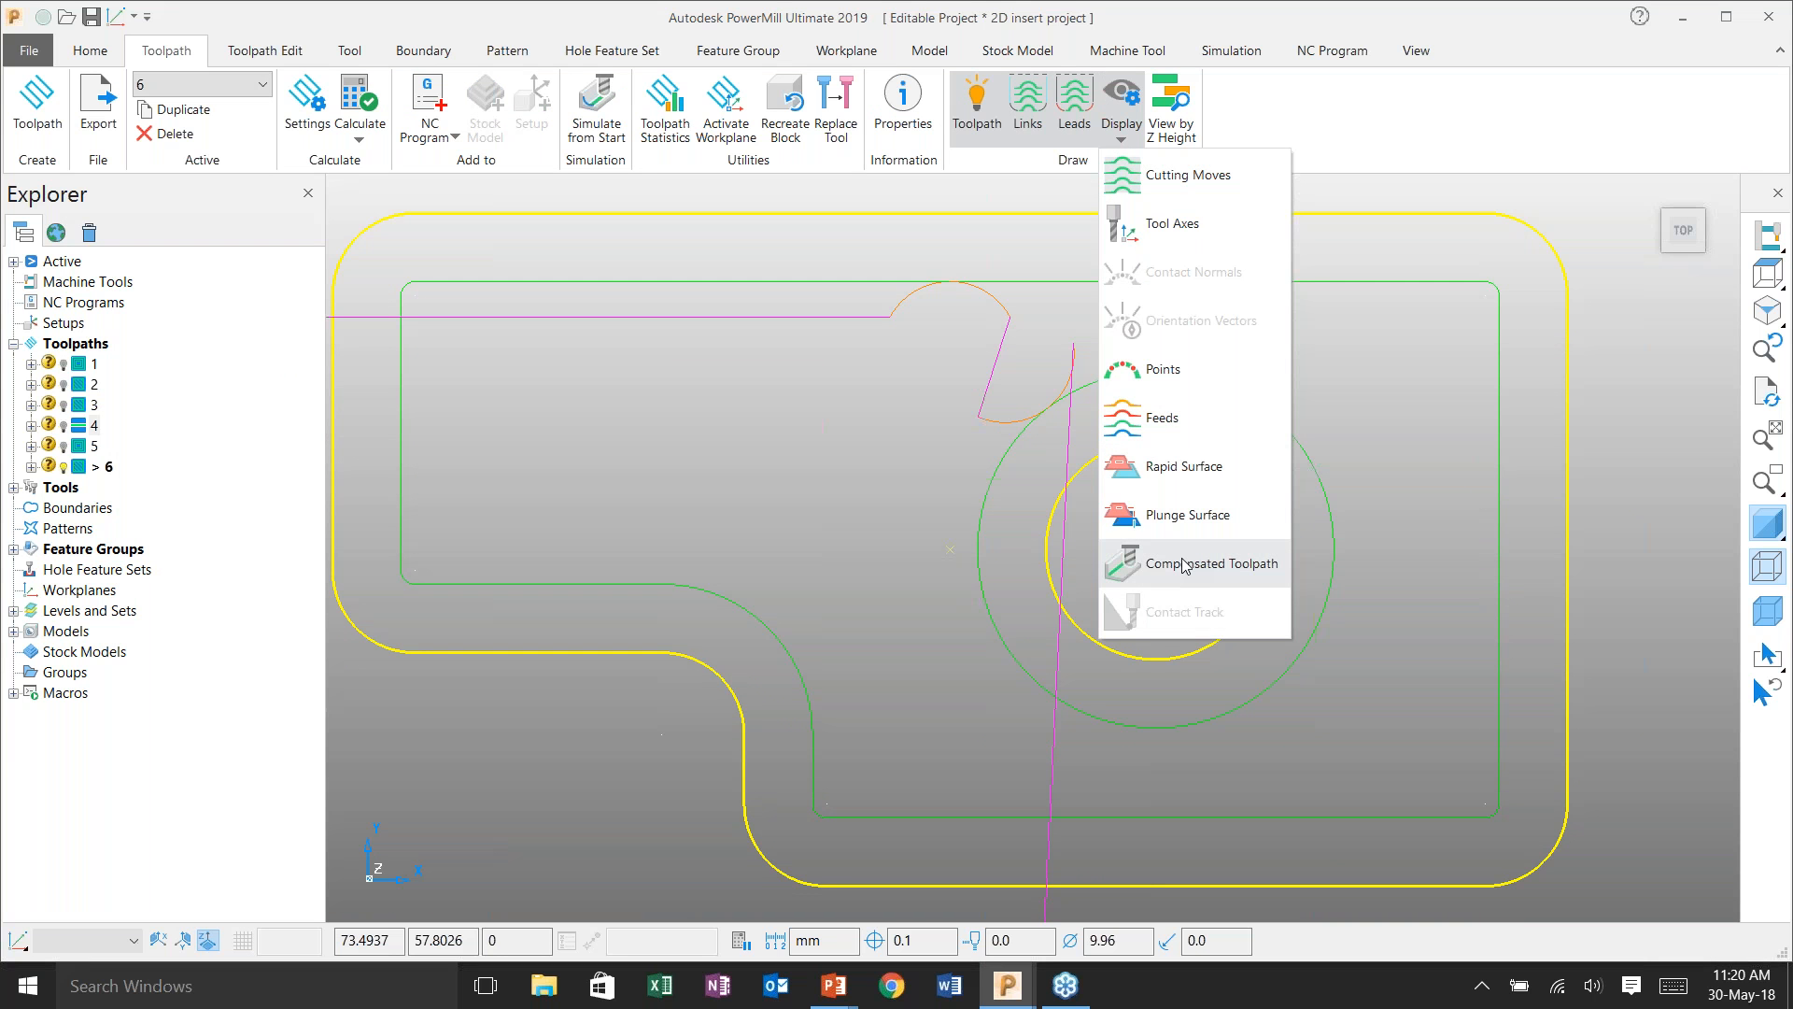
{"action": "left_click", "coordinate": [1184, 563]}
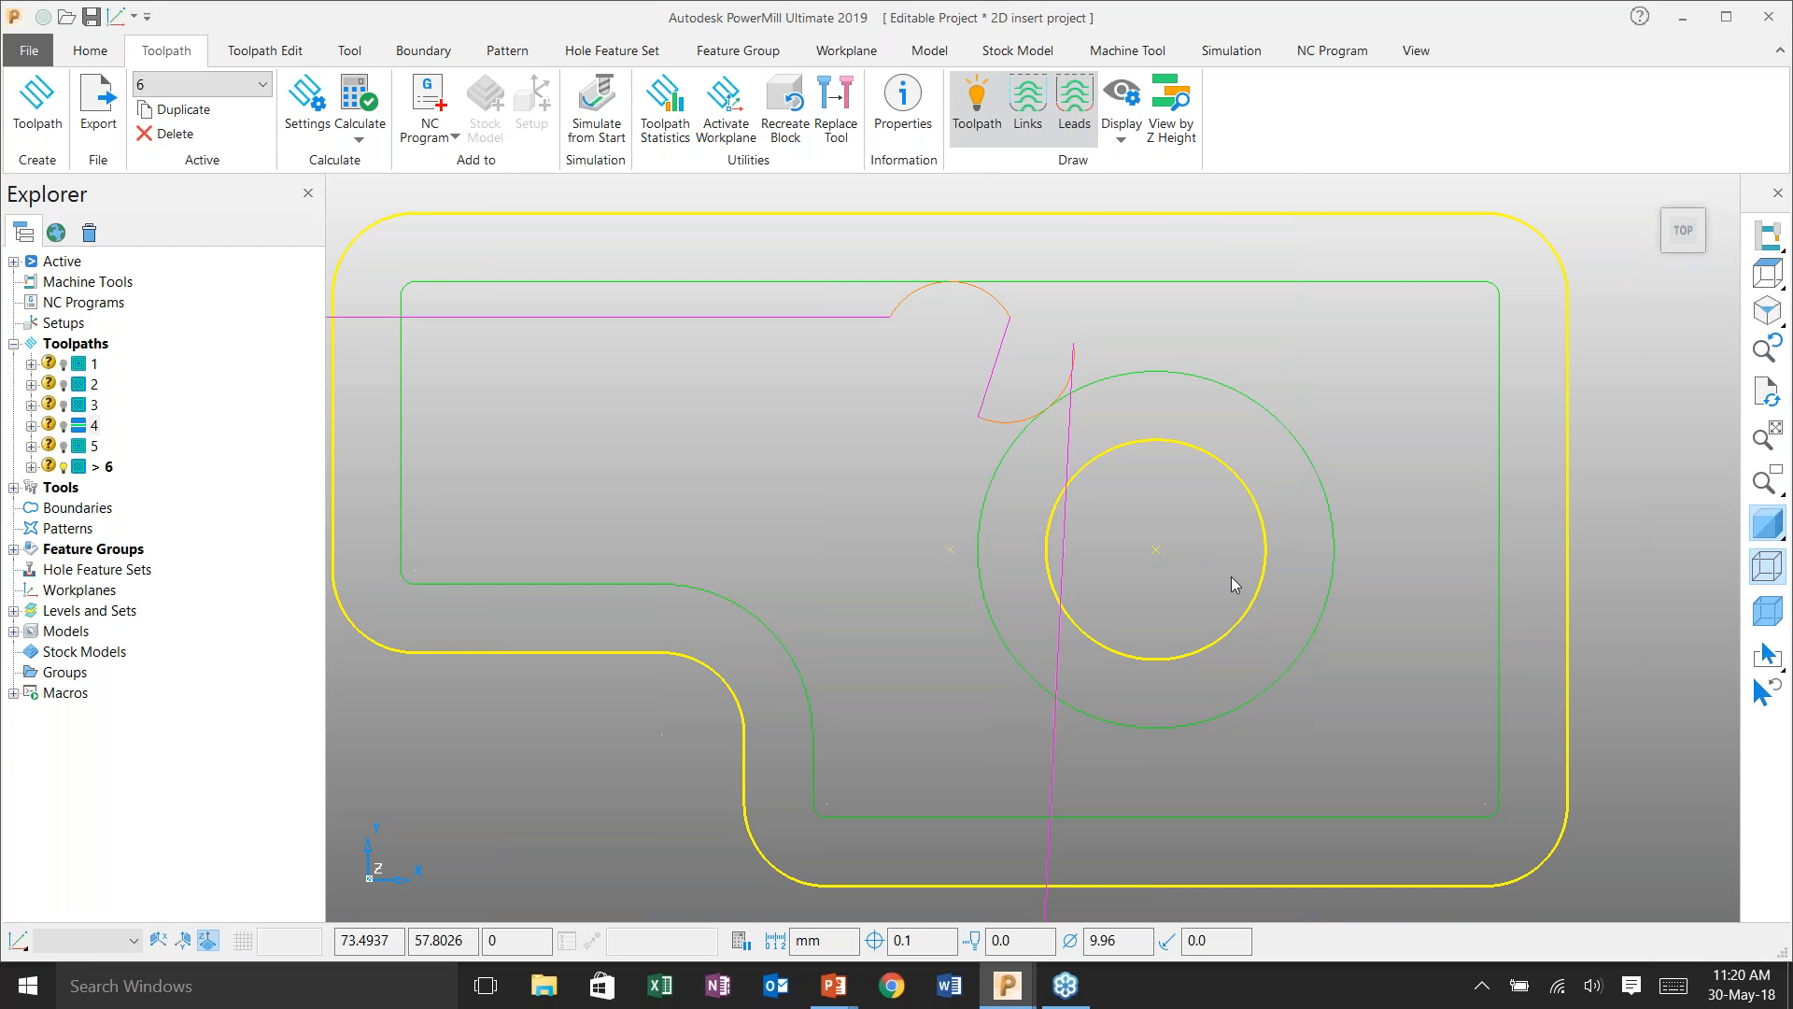
{"action": "scroll", "coordinate": [1260, 502], "scroll_direction": "down", "scroll_amount": 1}
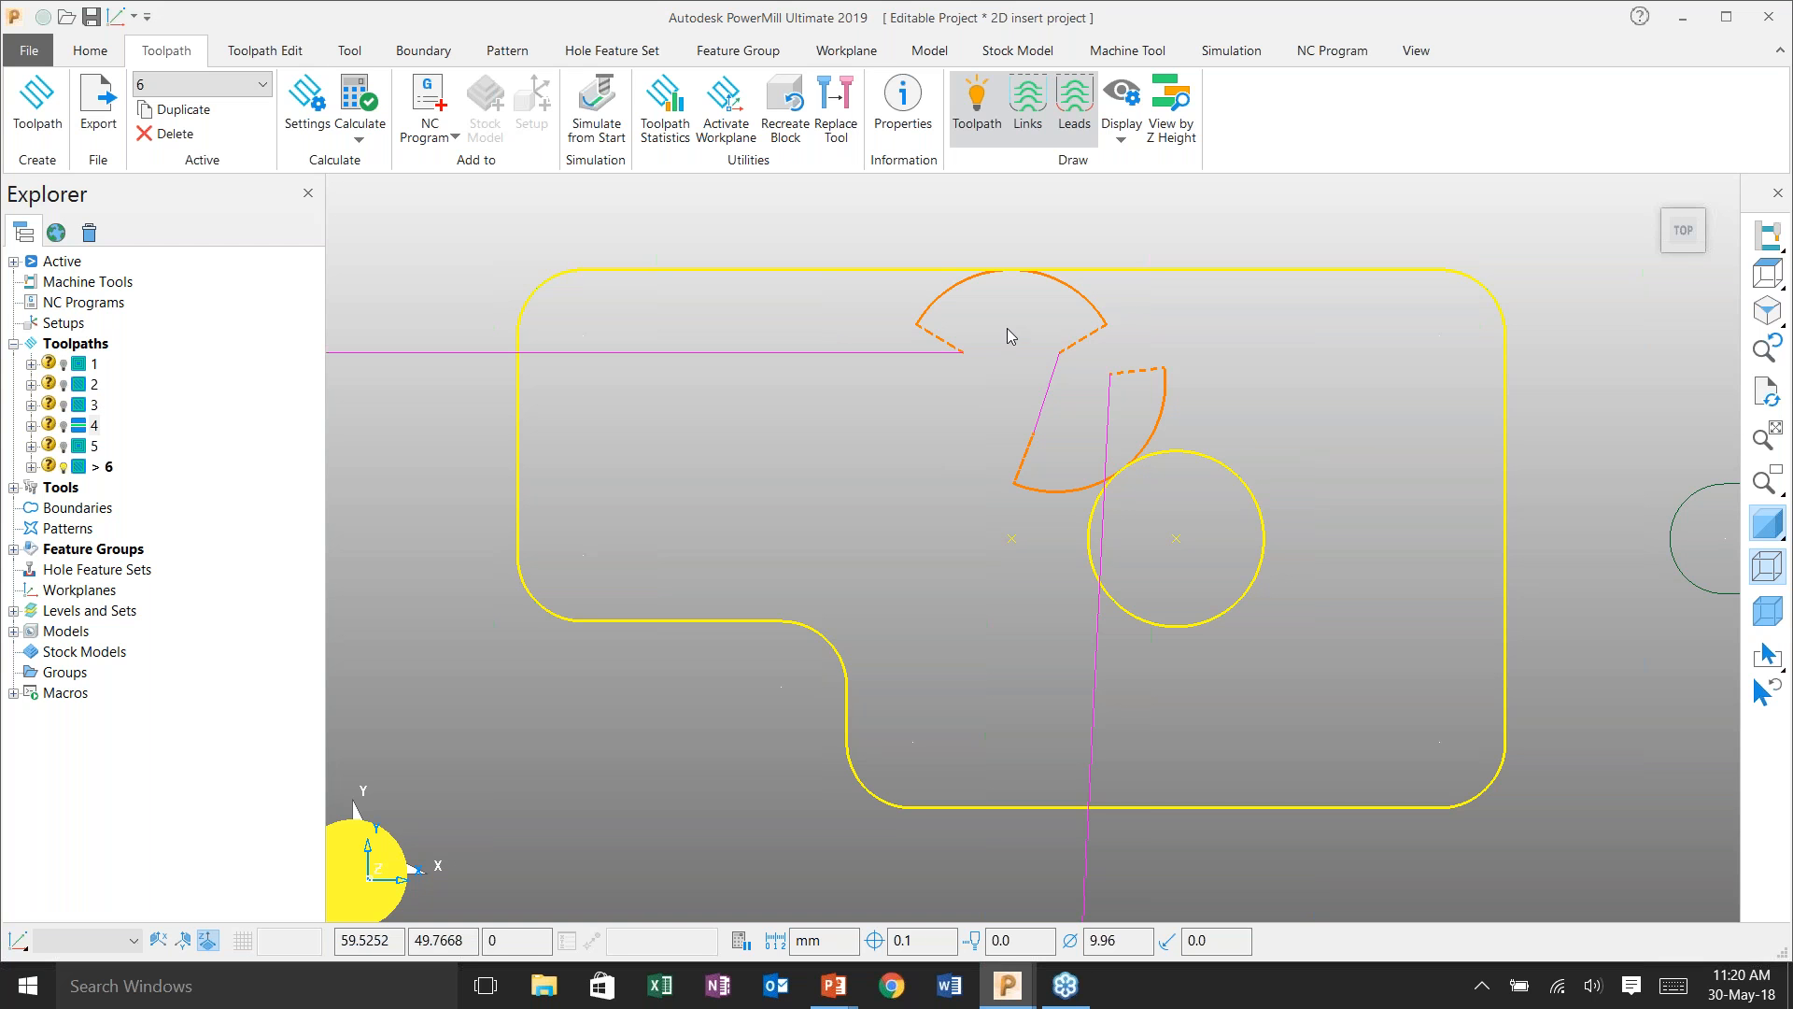
{"action": "left_click", "coordinate": [1143, 147]}
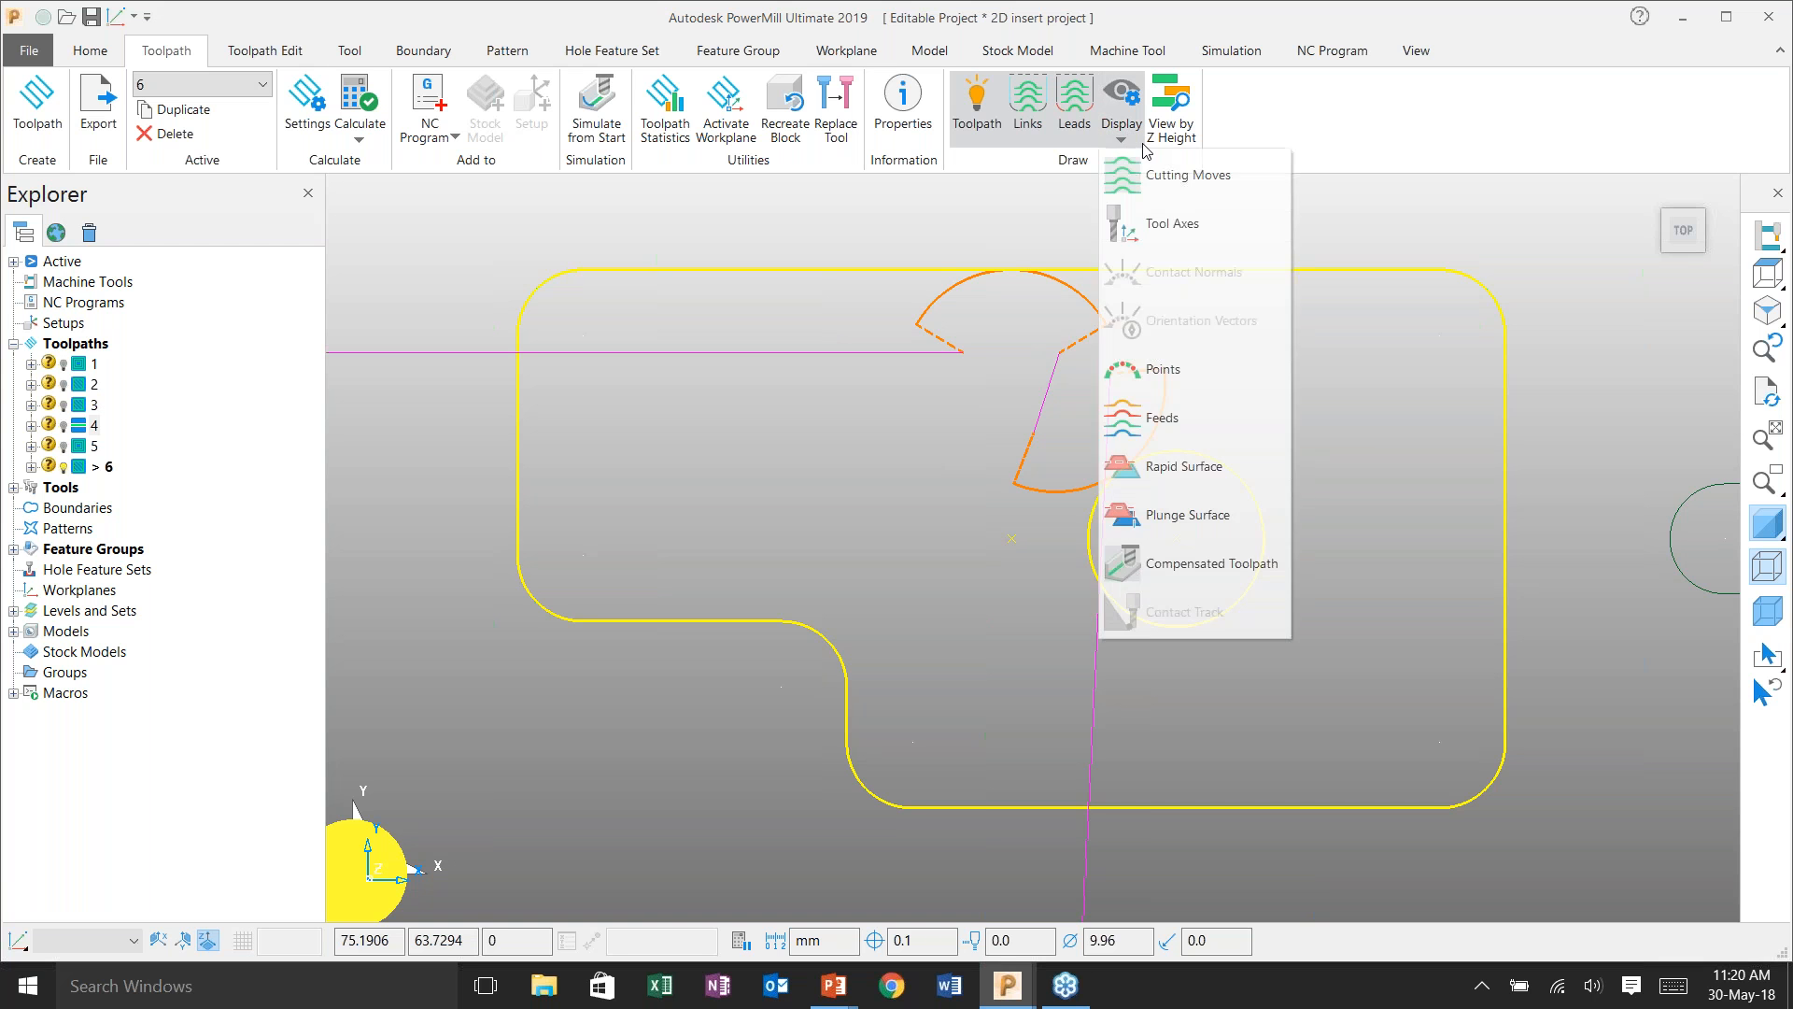
{"action": "left_click", "coordinate": [1211, 563]}
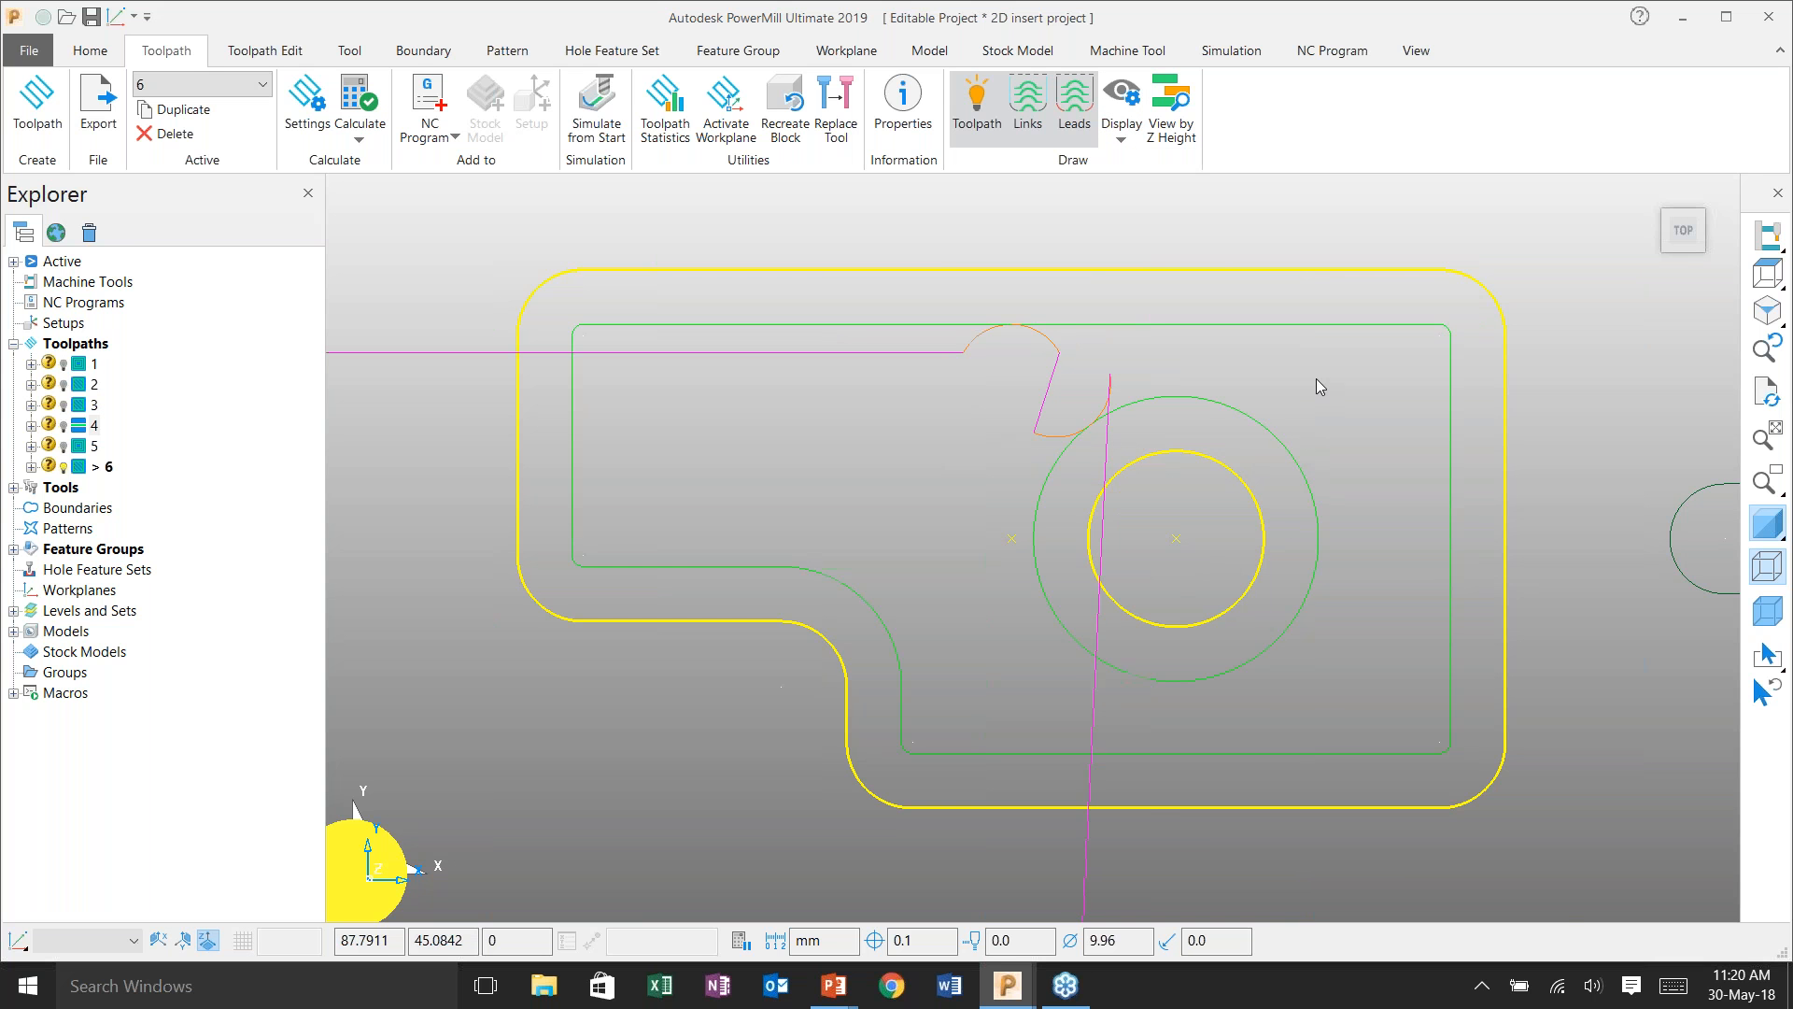
- Create a wall finishing toolpath from the 2D insert template Pocket_Side_10BullR1 and invert its feature selection to the two open side features
{"action": "key", "text": "ctrl+1"}
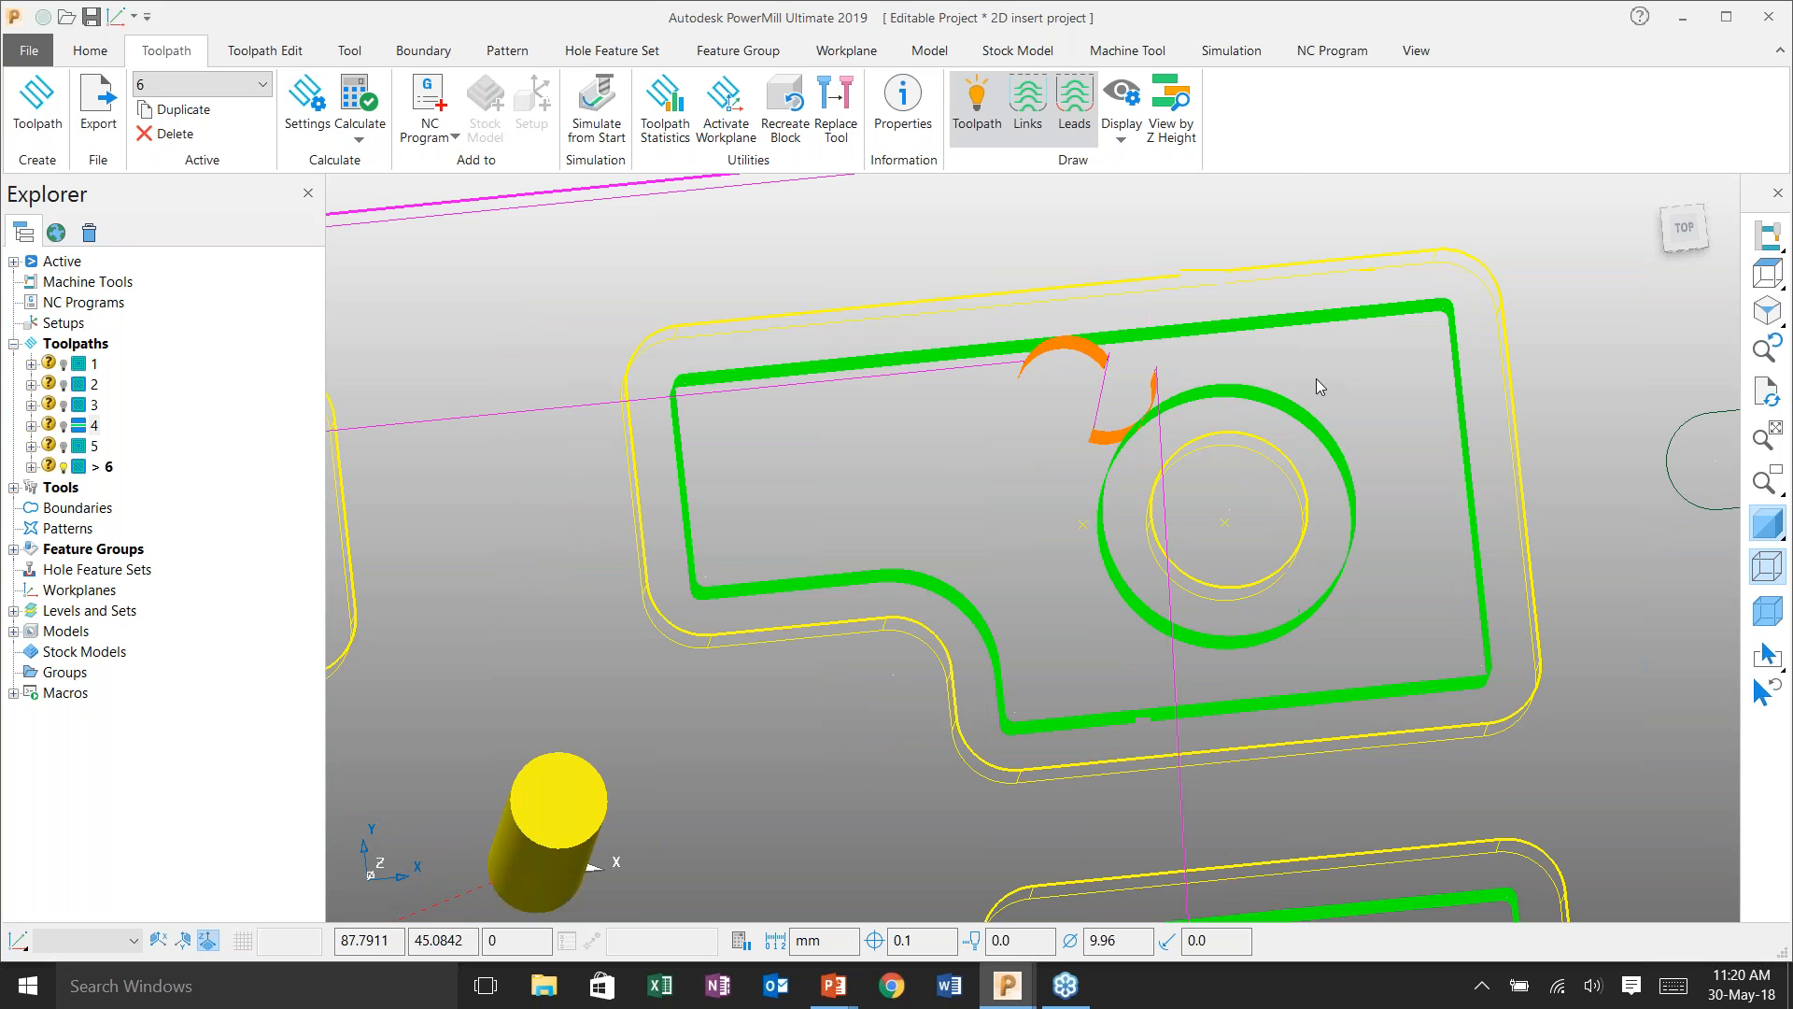
{"action": "mouse_move", "coordinate": [1104, 501]}
{"action": "middle_mouse_down"}
{"action": "mouse_move", "coordinate": [948, 500]}
{"action": "mouse_move", "coordinate": [1245, 496]}
{"action": "mouse_move", "coordinate": [1097, 520]}
{"action": "middle_mouse_up"}
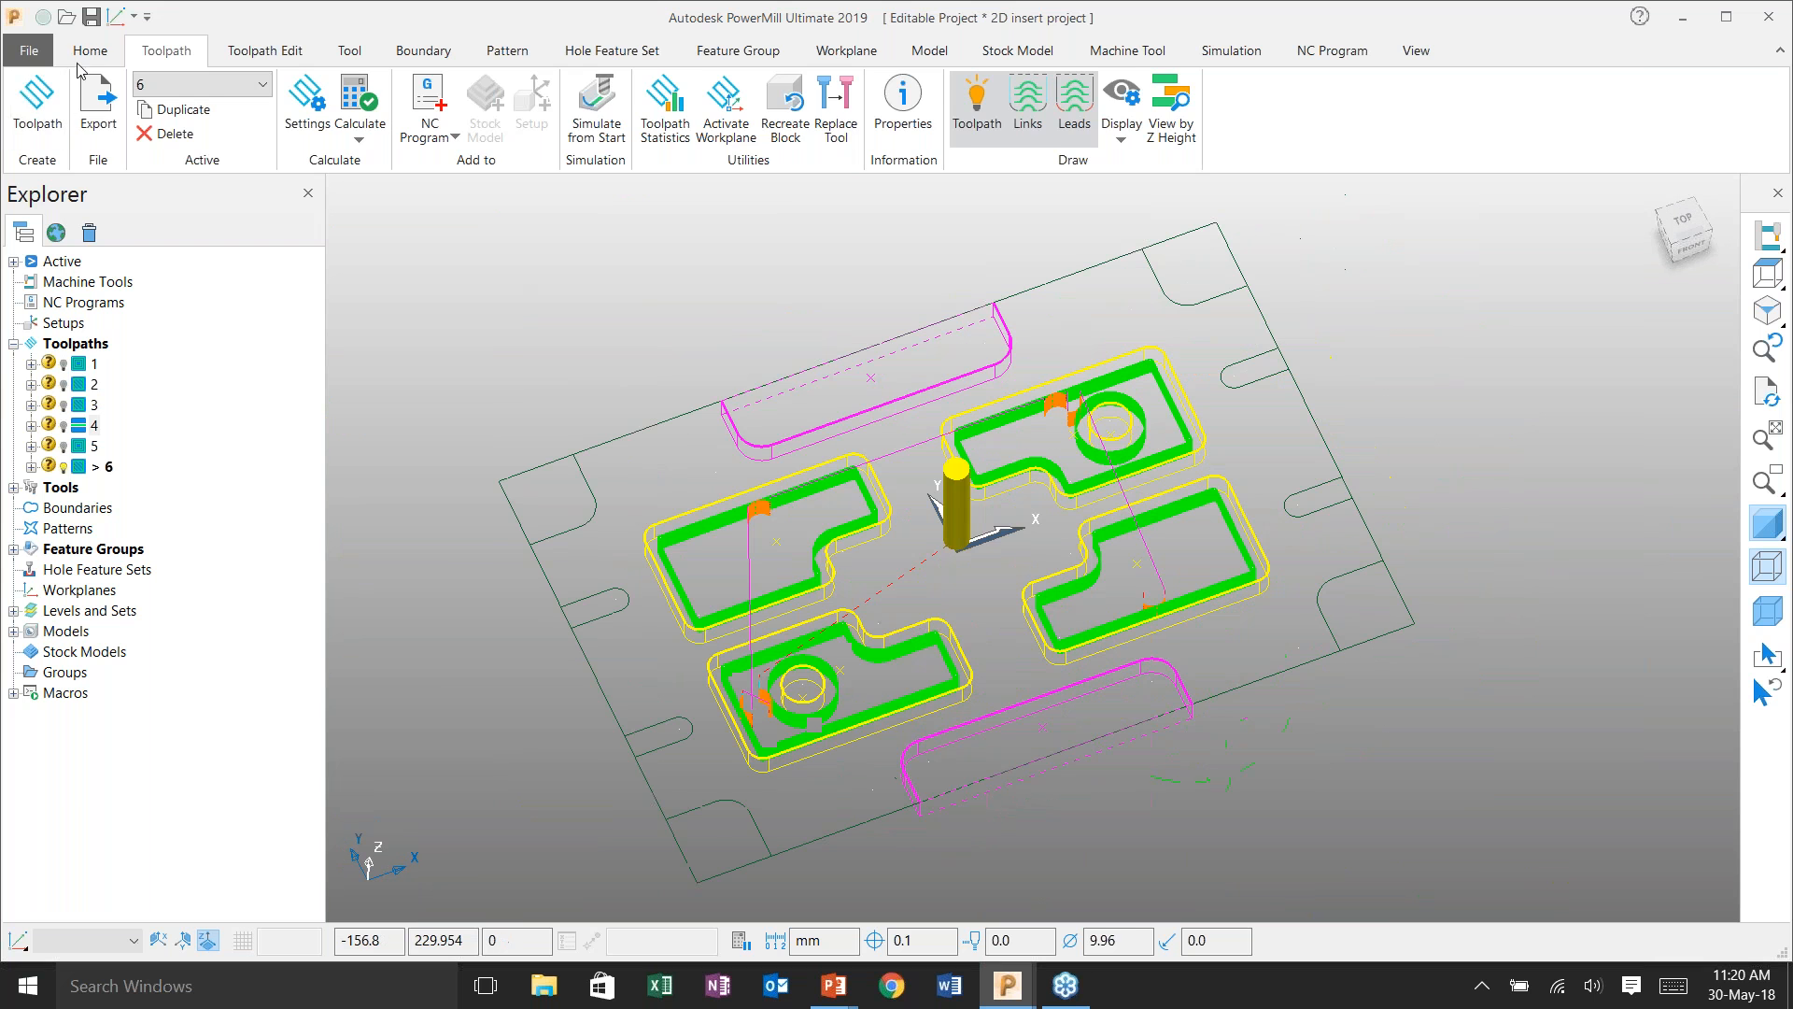
{"action": "left_click", "coordinate": [82, 56]}
{"action": "left_click", "coordinate": [543, 114]}
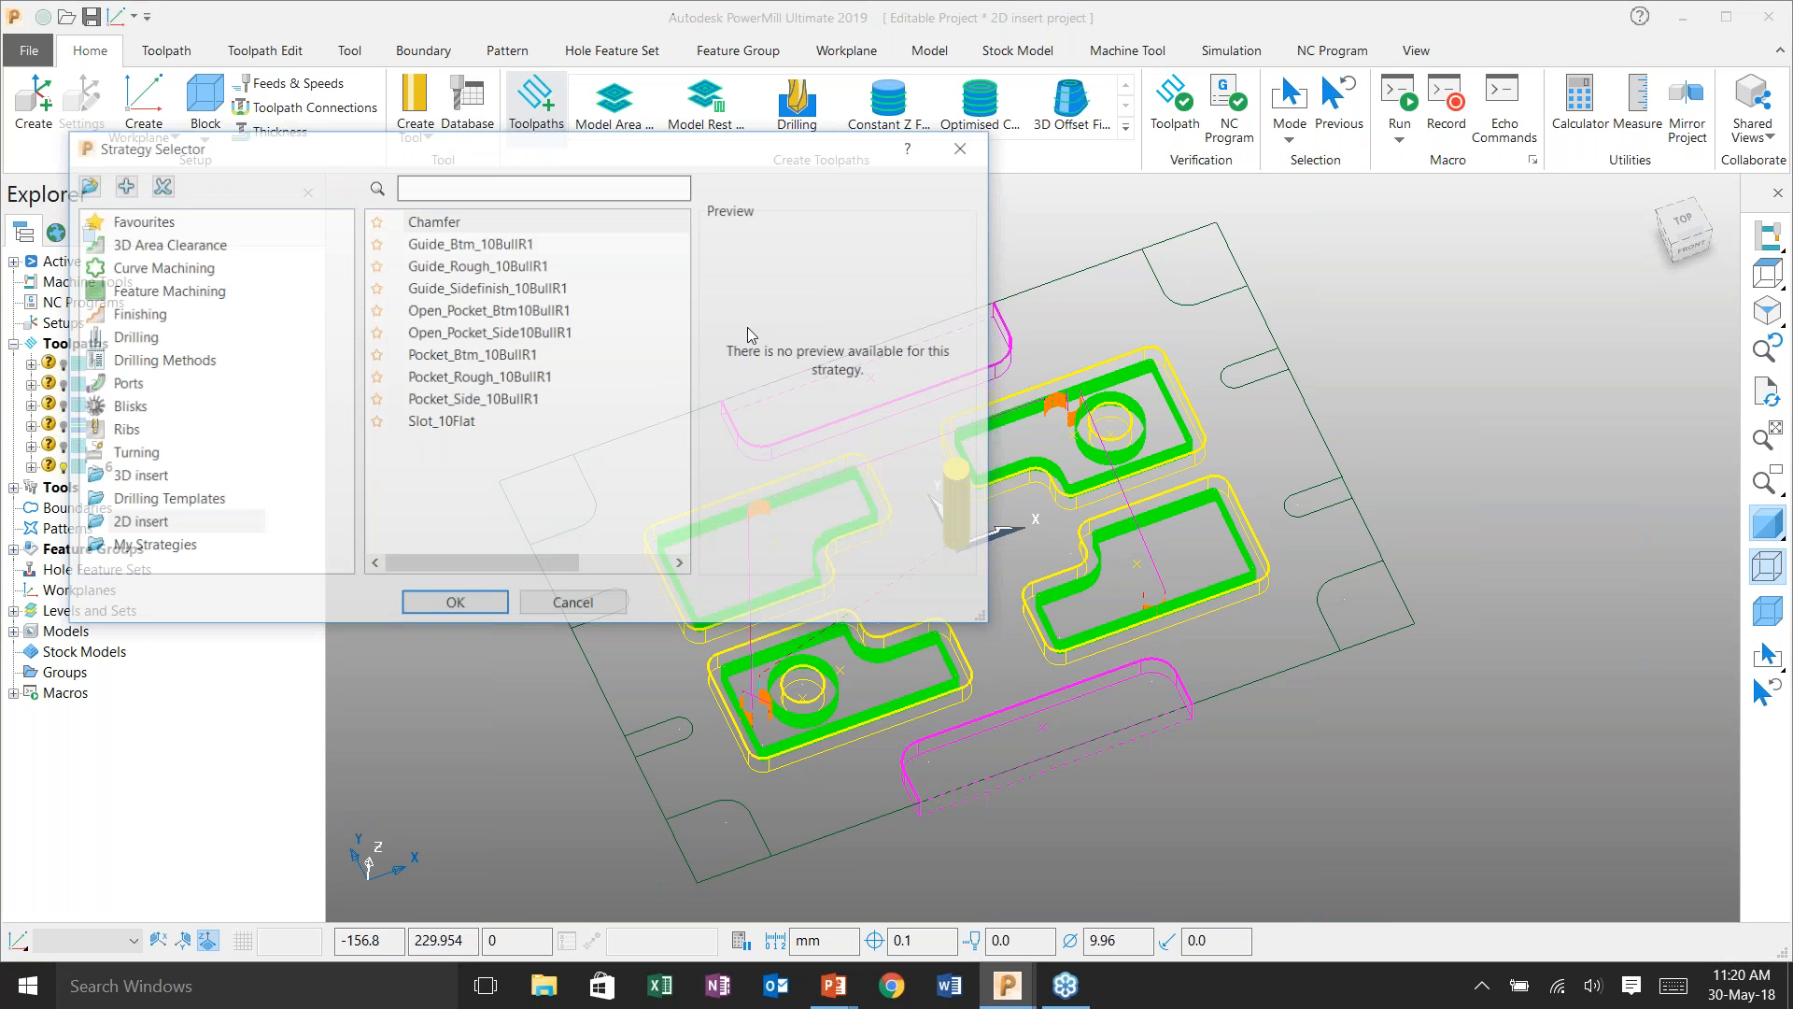
{"action": "left_click", "coordinate": [465, 401]}
{"action": "left_click", "coordinate": [471, 604]}
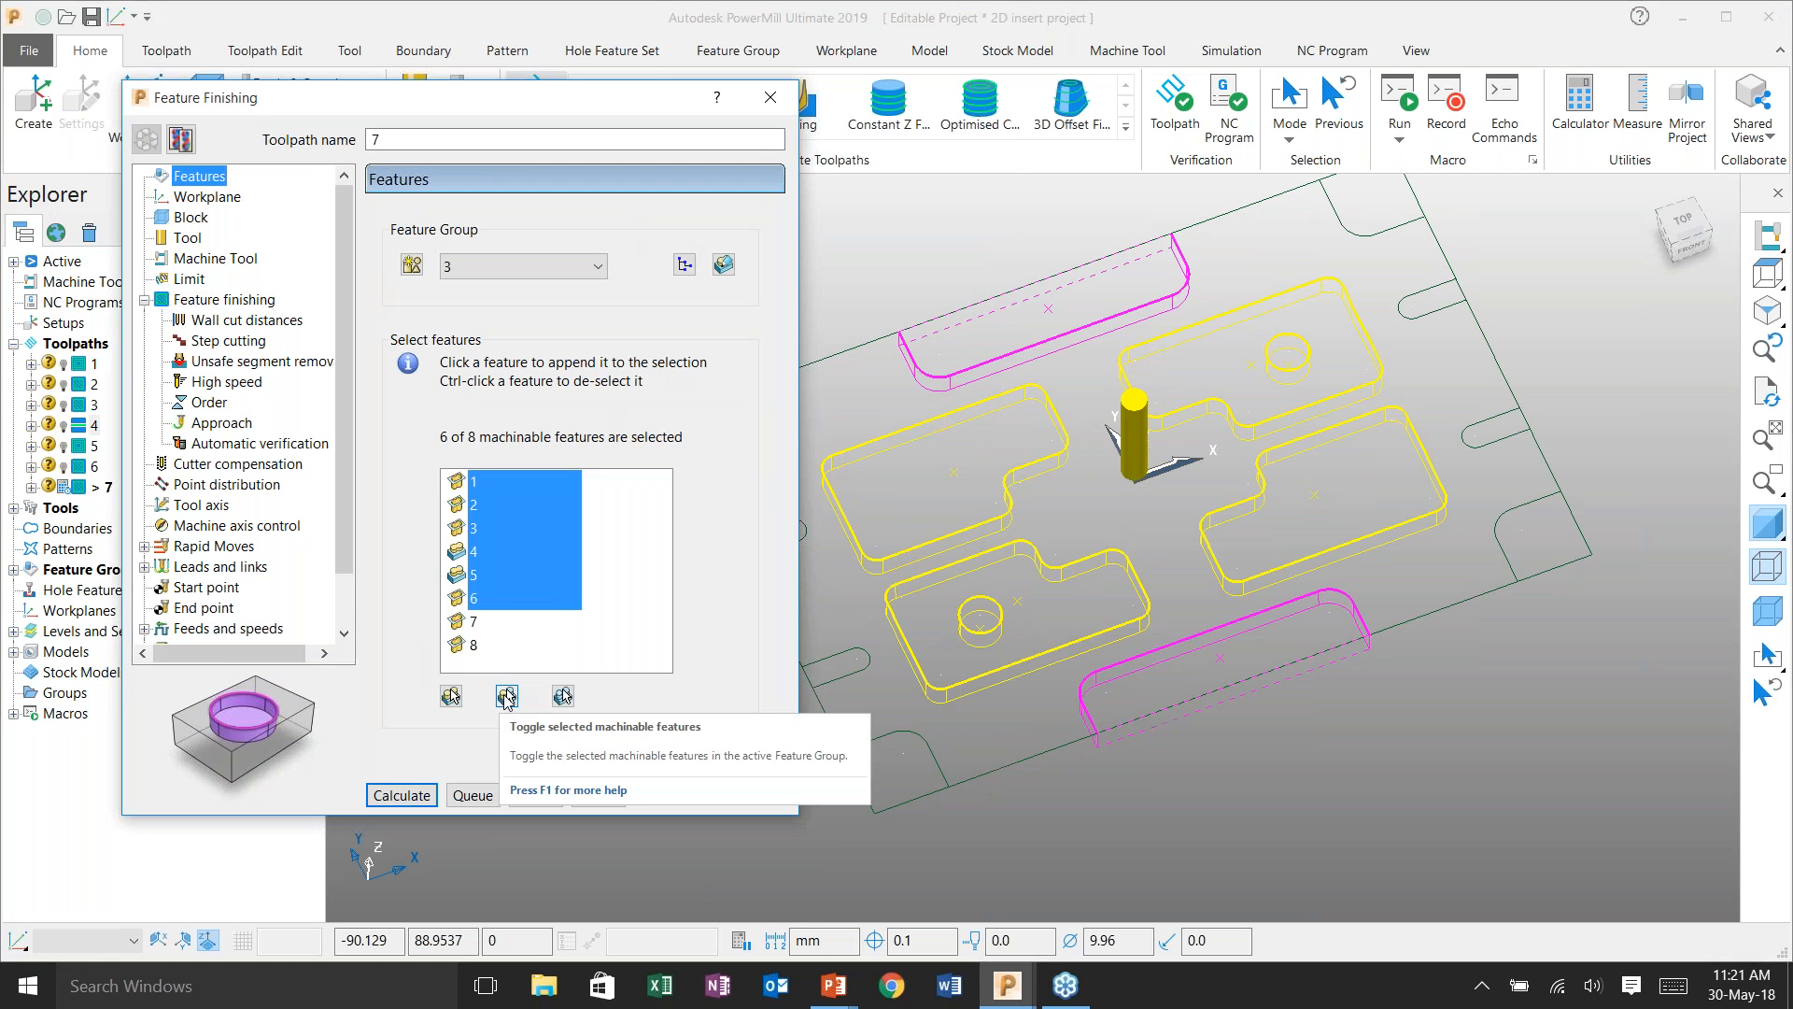
{"action": "left_click", "coordinate": [506, 697]}
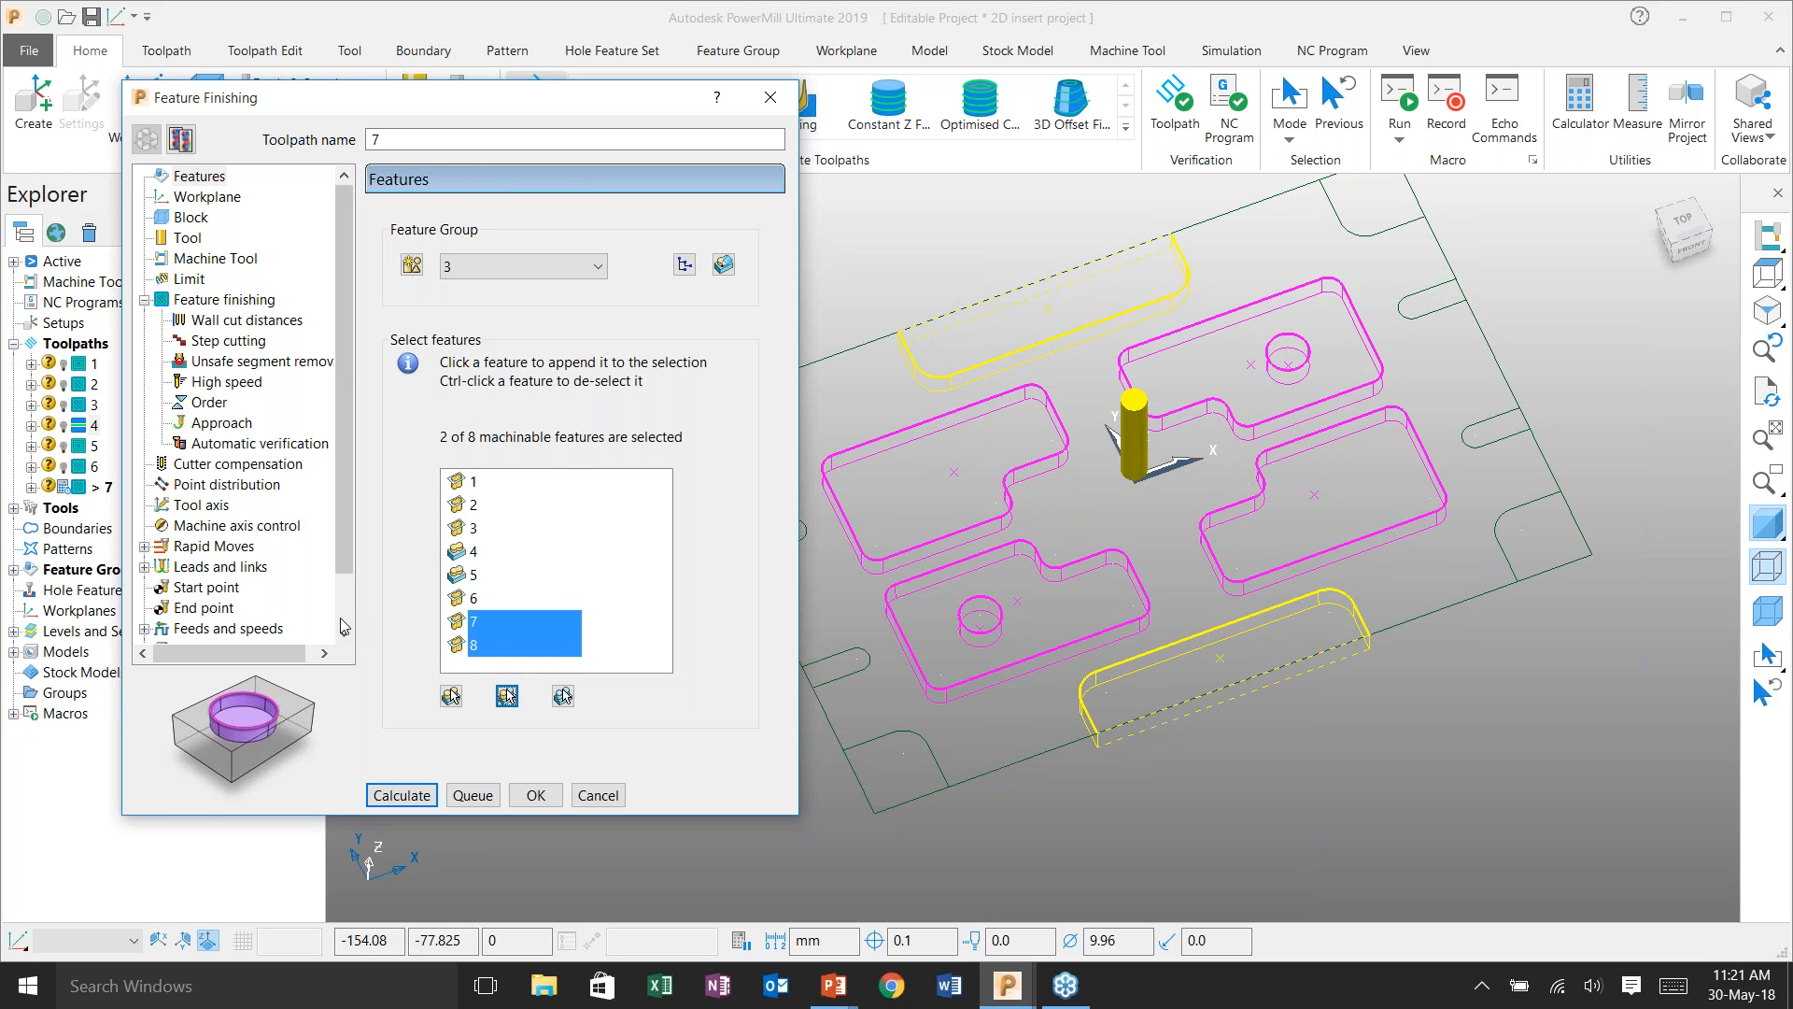
- Calculate the wall finishing toolpath with CNC cutter compensation off and check the tool position at the open end of a side feature
{"action": "left_click", "coordinate": [213, 465]}
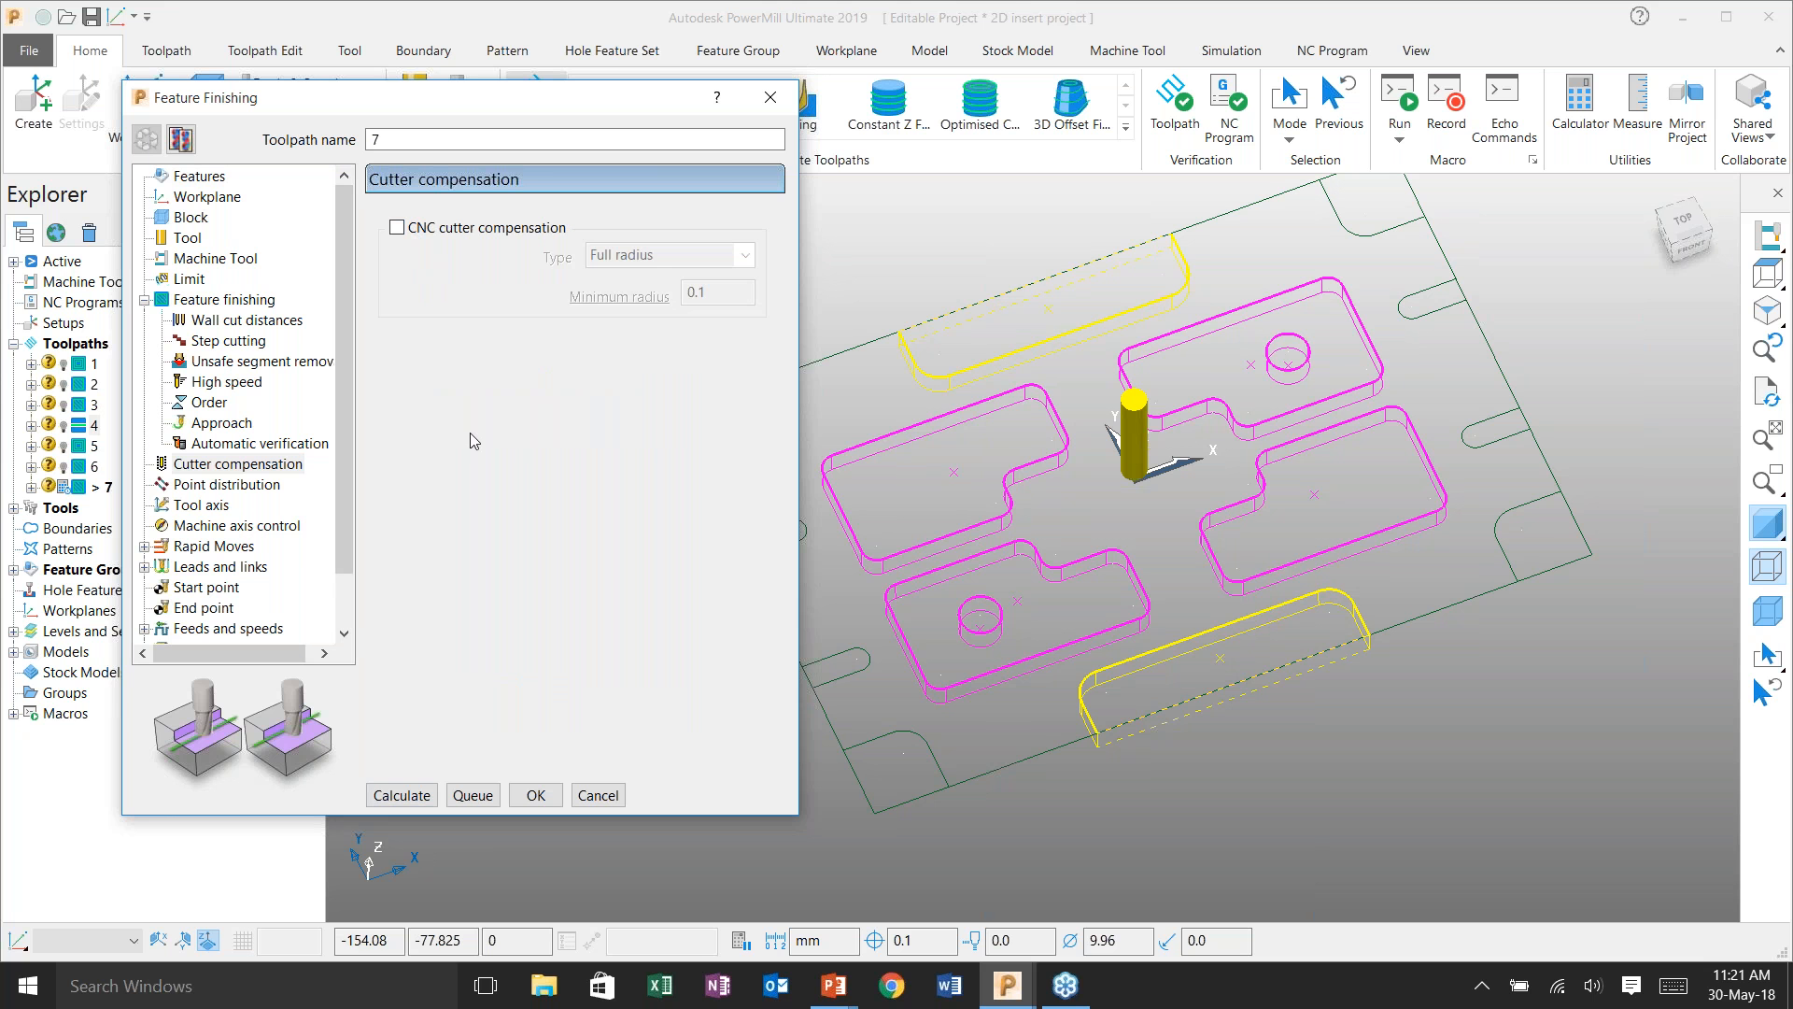
{"action": "left_click", "coordinate": [398, 796]}
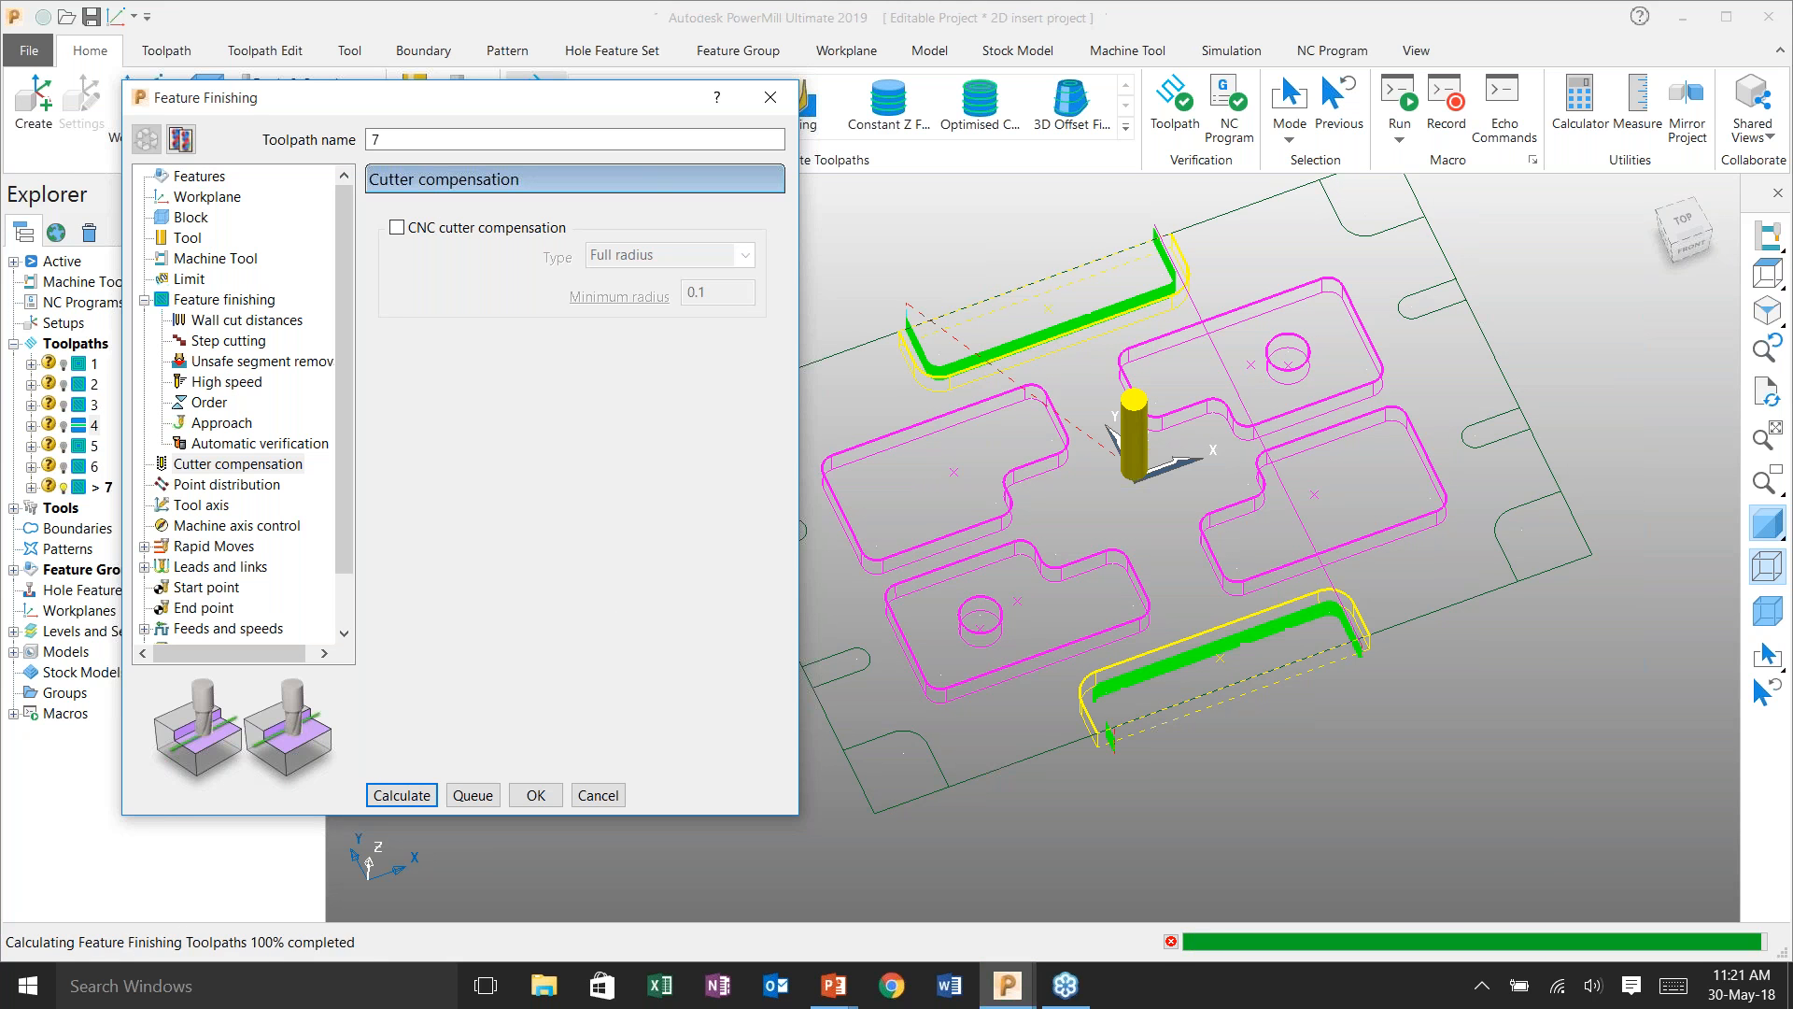
{"action": "left_click", "coordinate": [596, 795]}
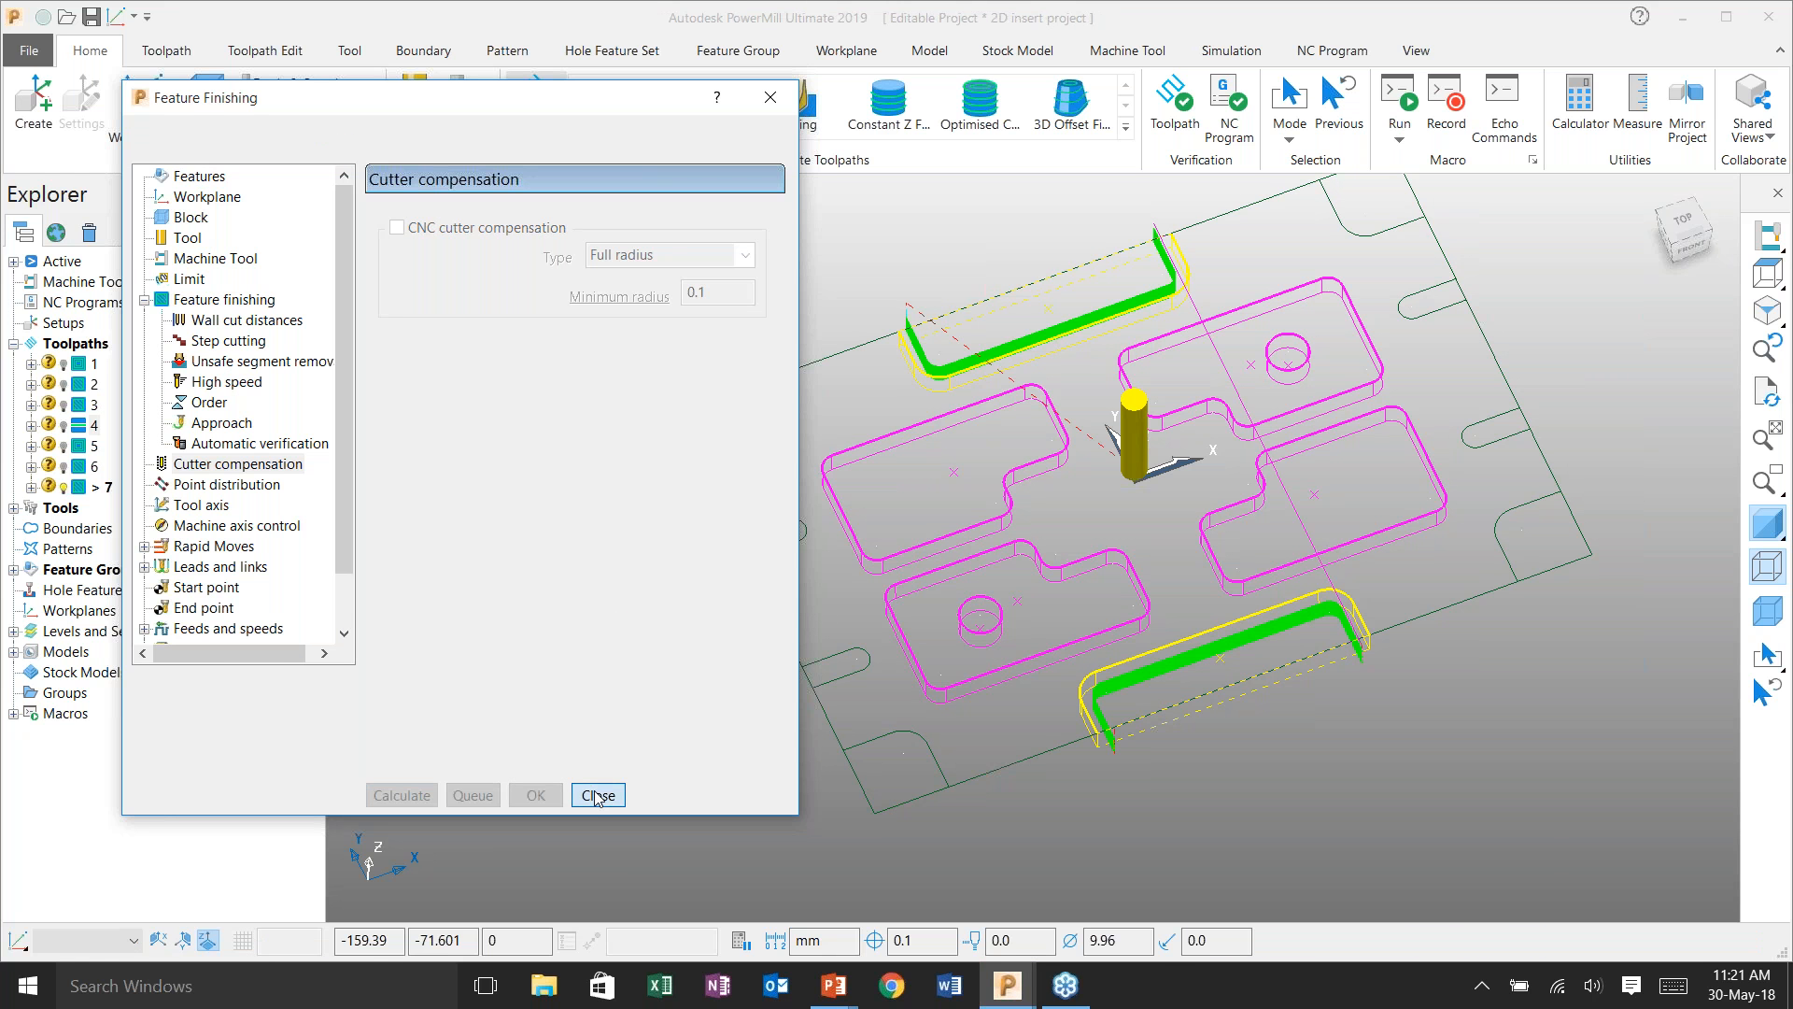
{"action": "scroll", "coordinate": [1411, 643], "scroll_direction": "up", "scroll_amount": 2}
{"action": "key", "text": "ctrl+5"}
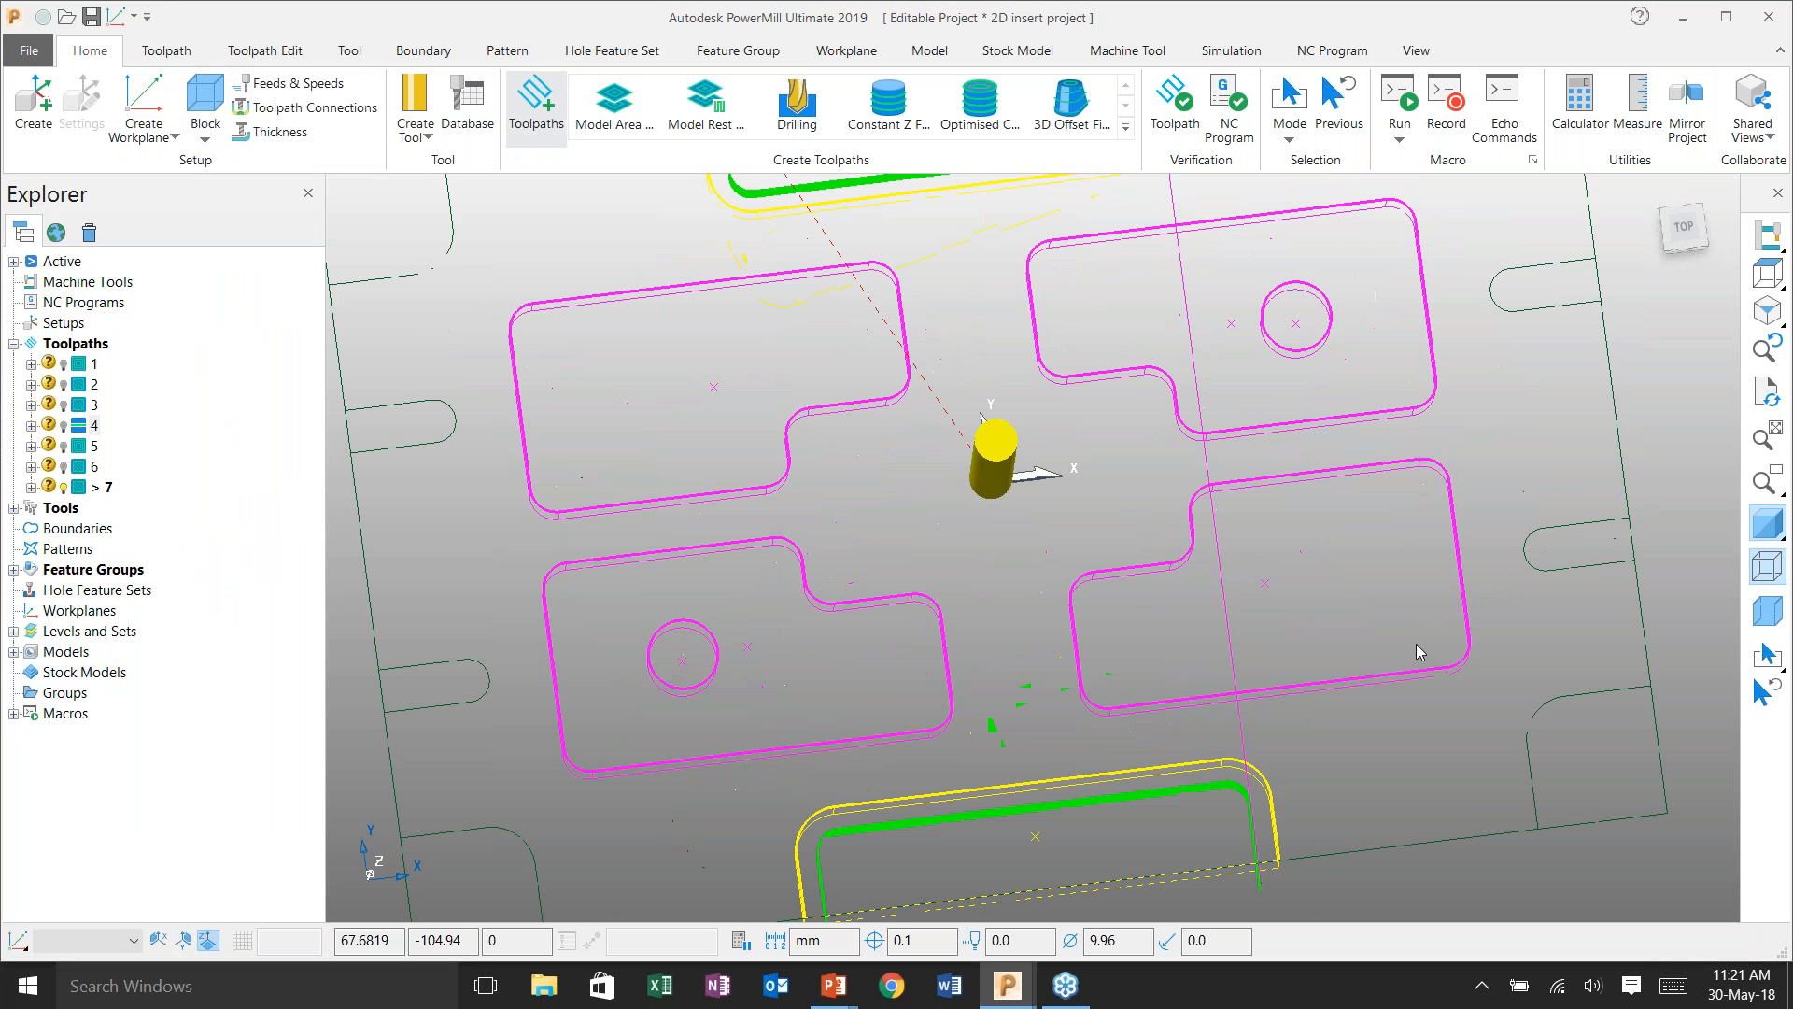
{"action": "scroll", "coordinate": [1416, 642], "scroll_direction": "up", "scroll_amount": 5}
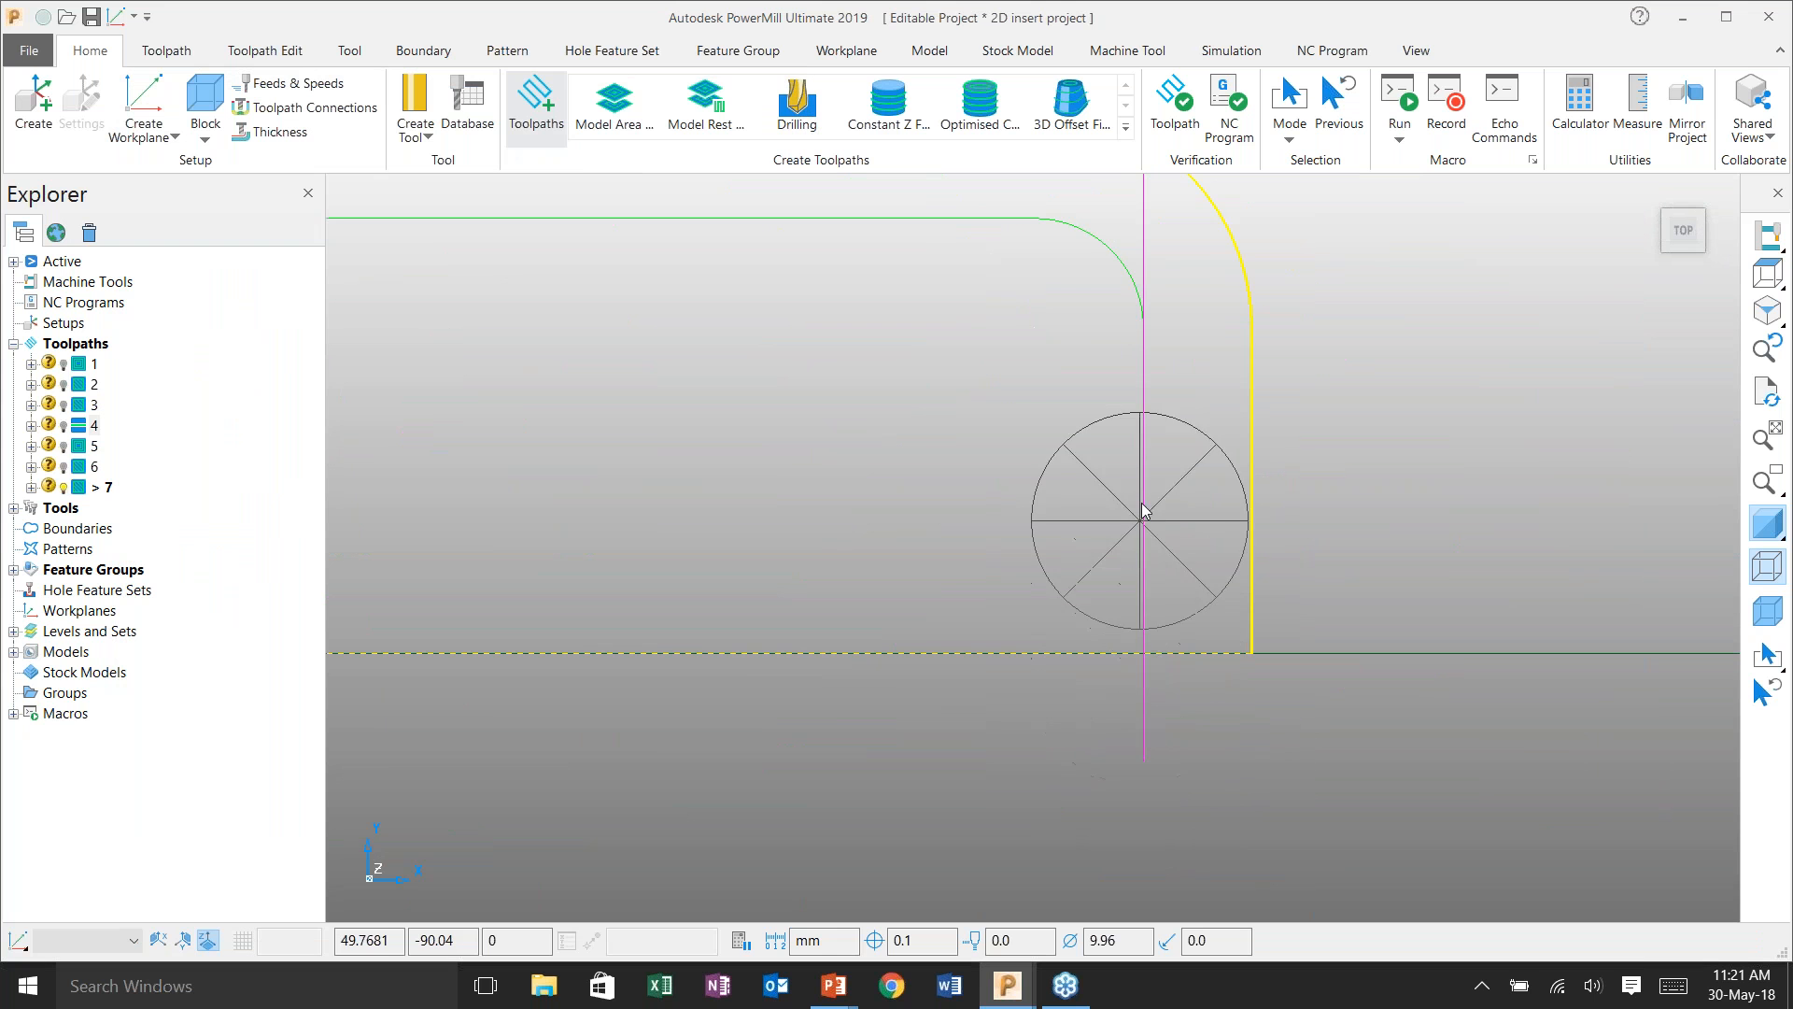
{"action": "key", "text": "ctrl+t"}
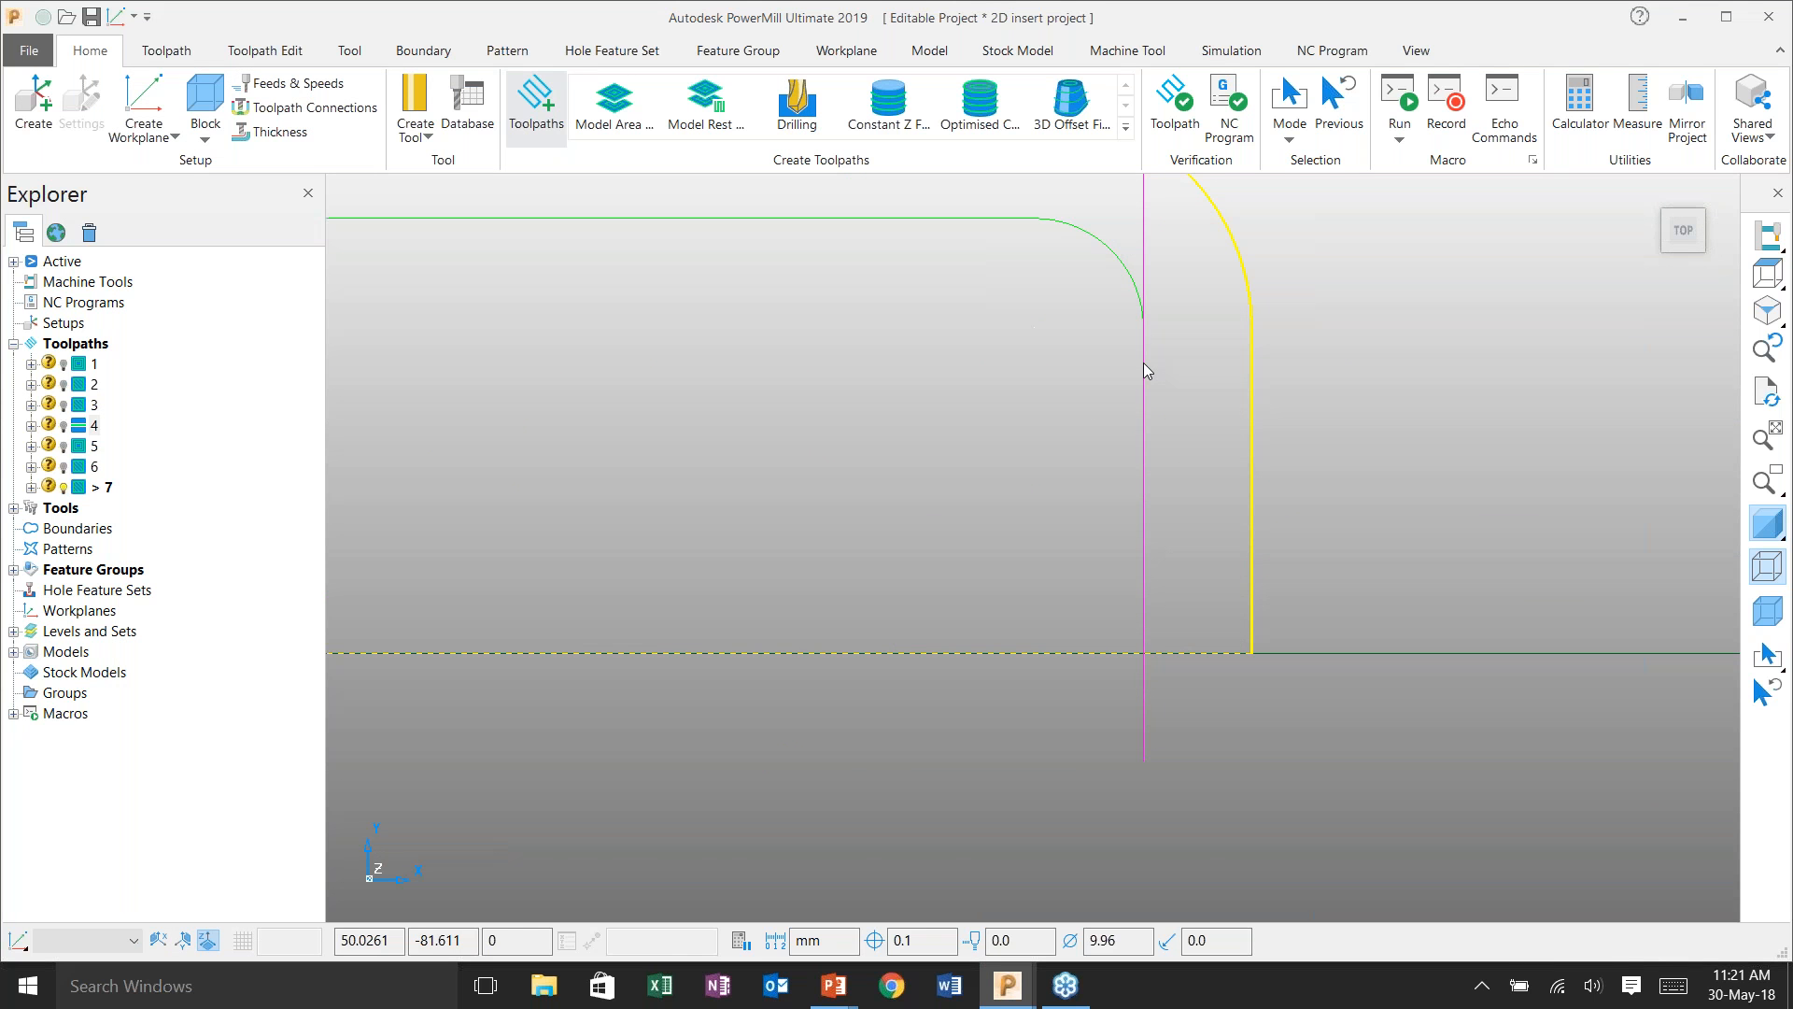
- Create a flats finishing toolpath from the 2D insert template Pocket_Btm_10BullR1
{"action": "key", "text": "ctrl+1"}
{"action": "middle_click_drag", "start_coordinate": [995, 620], "coordinate": [1214, 645]}
{"action": "left_click", "coordinate": [539, 121]}
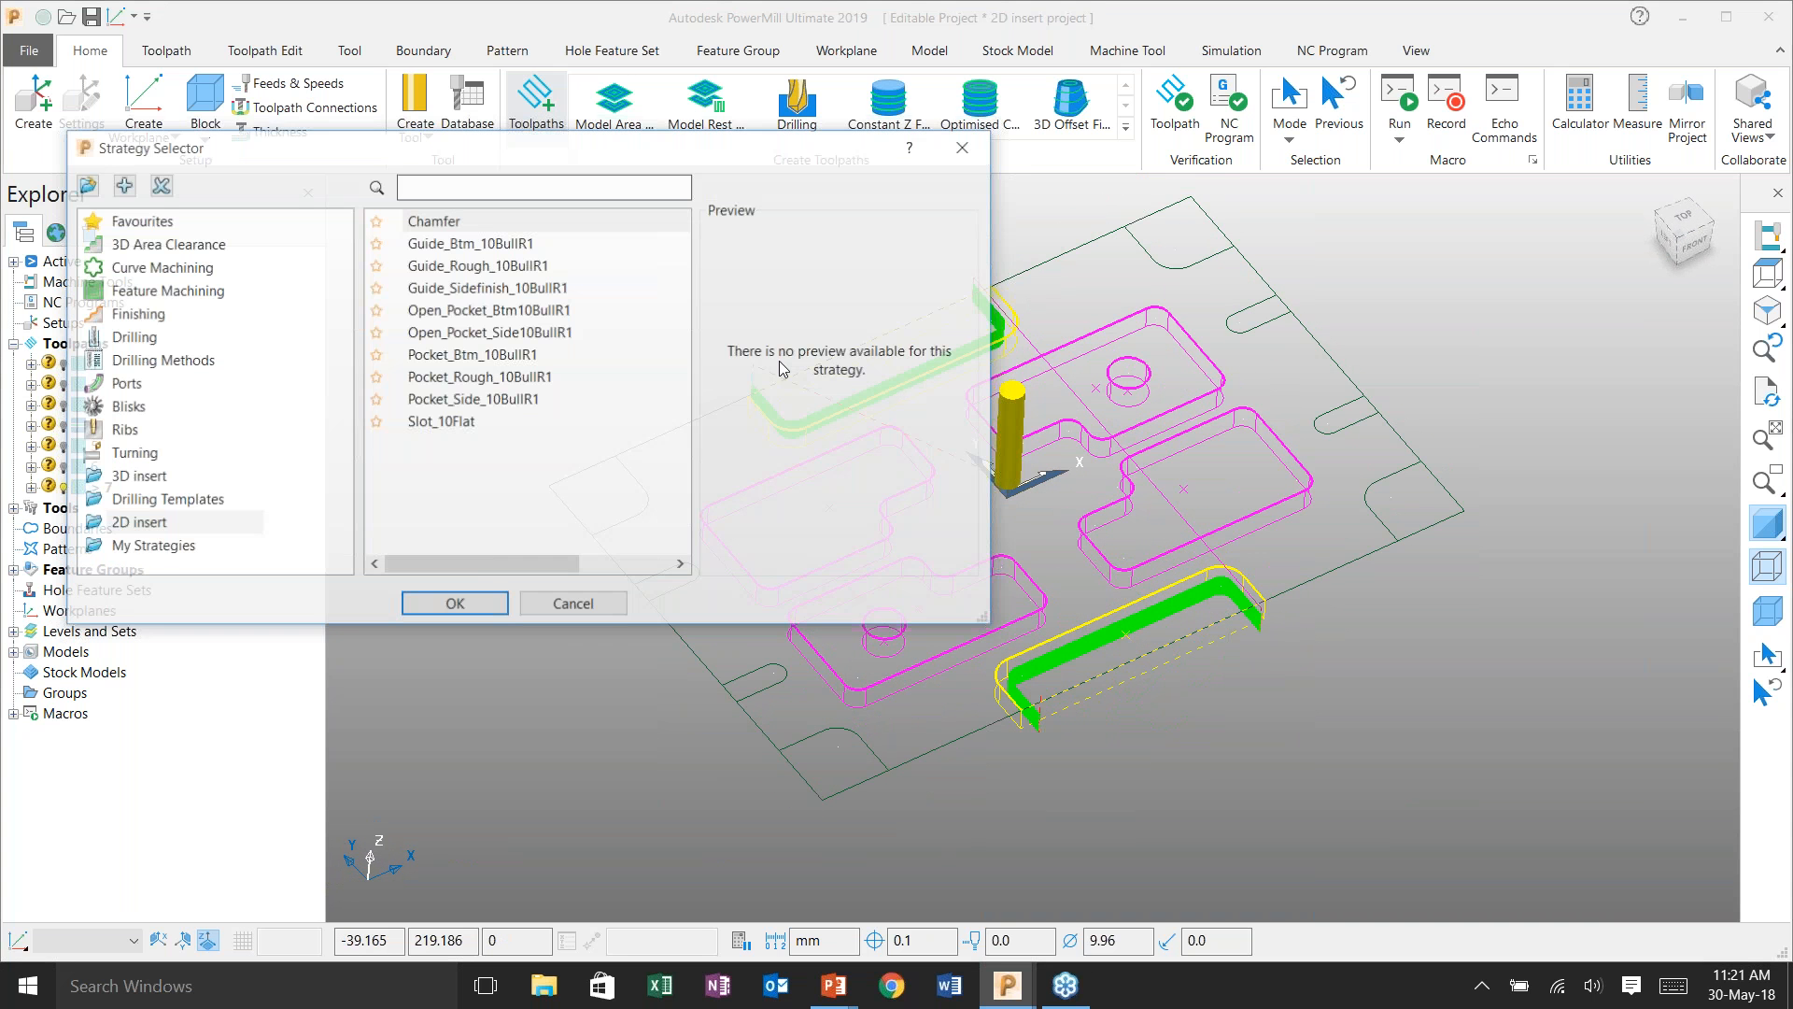
{"action": "left_click", "coordinate": [488, 356]}
{"action": "left_click", "coordinate": [456, 603]}
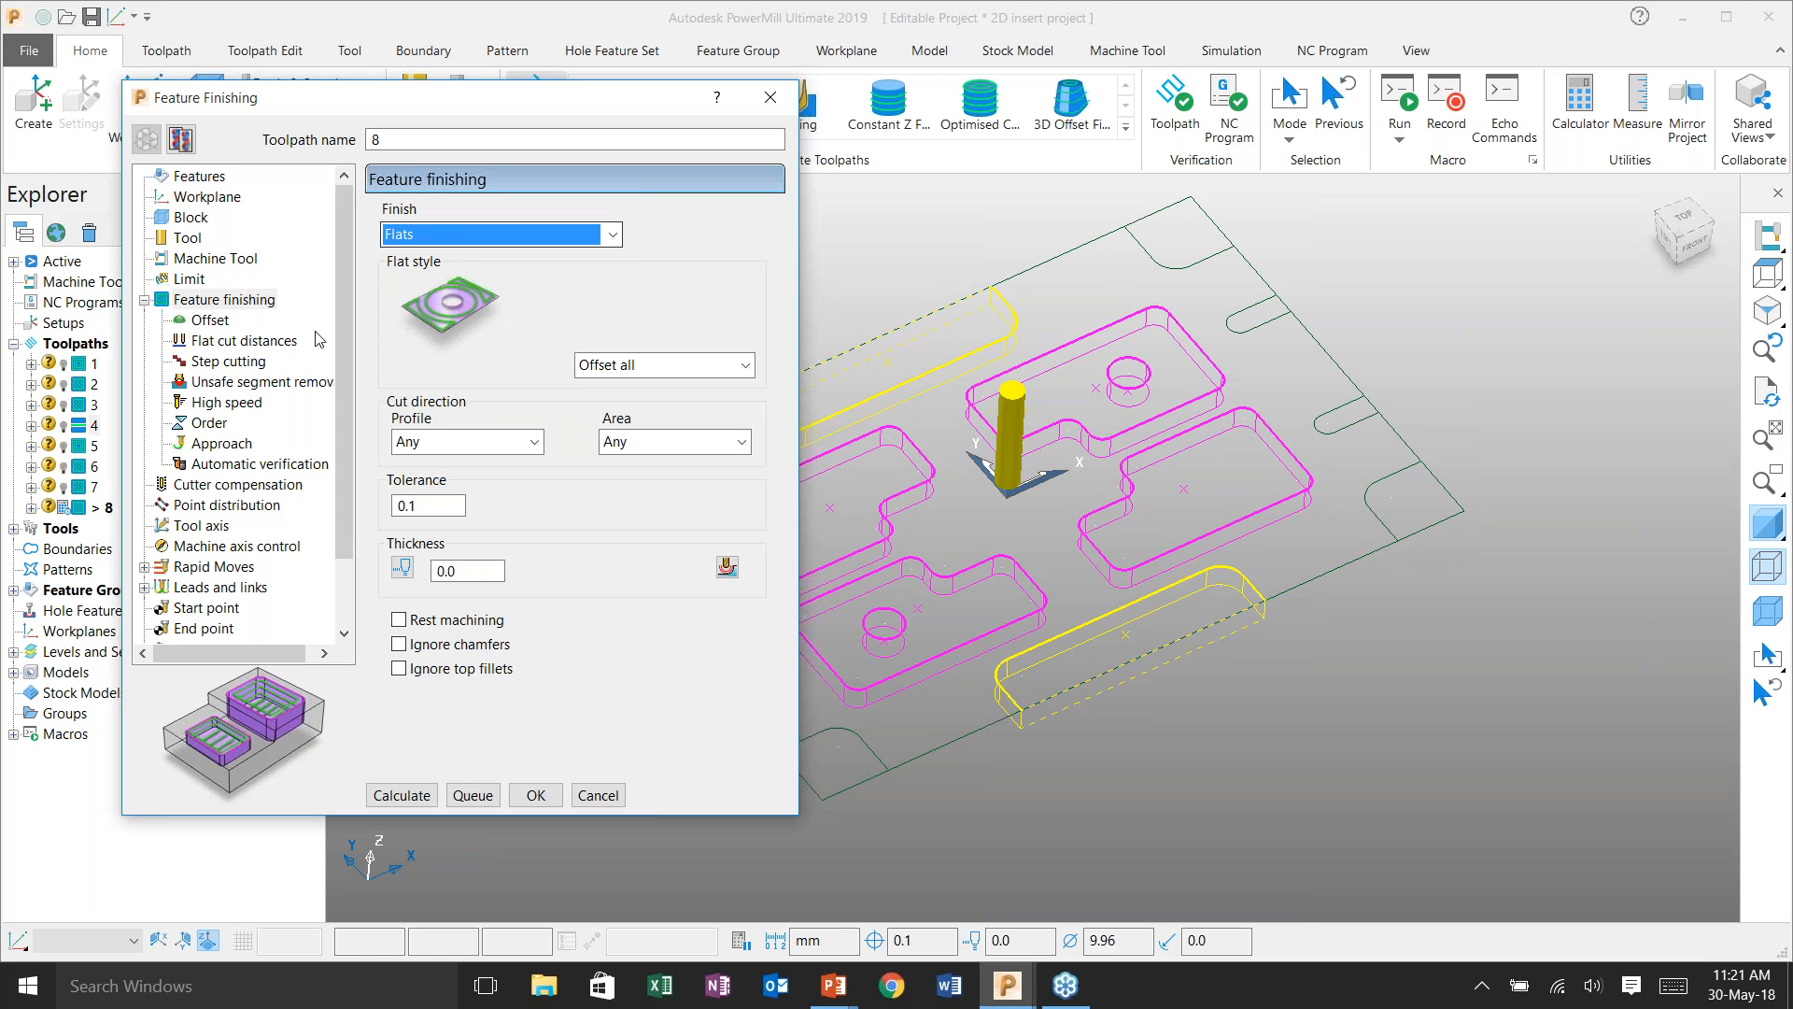
- Select all machinable features for the flats finishing toolpath and calculate it
{"action": "left_click", "coordinate": [202, 177]}
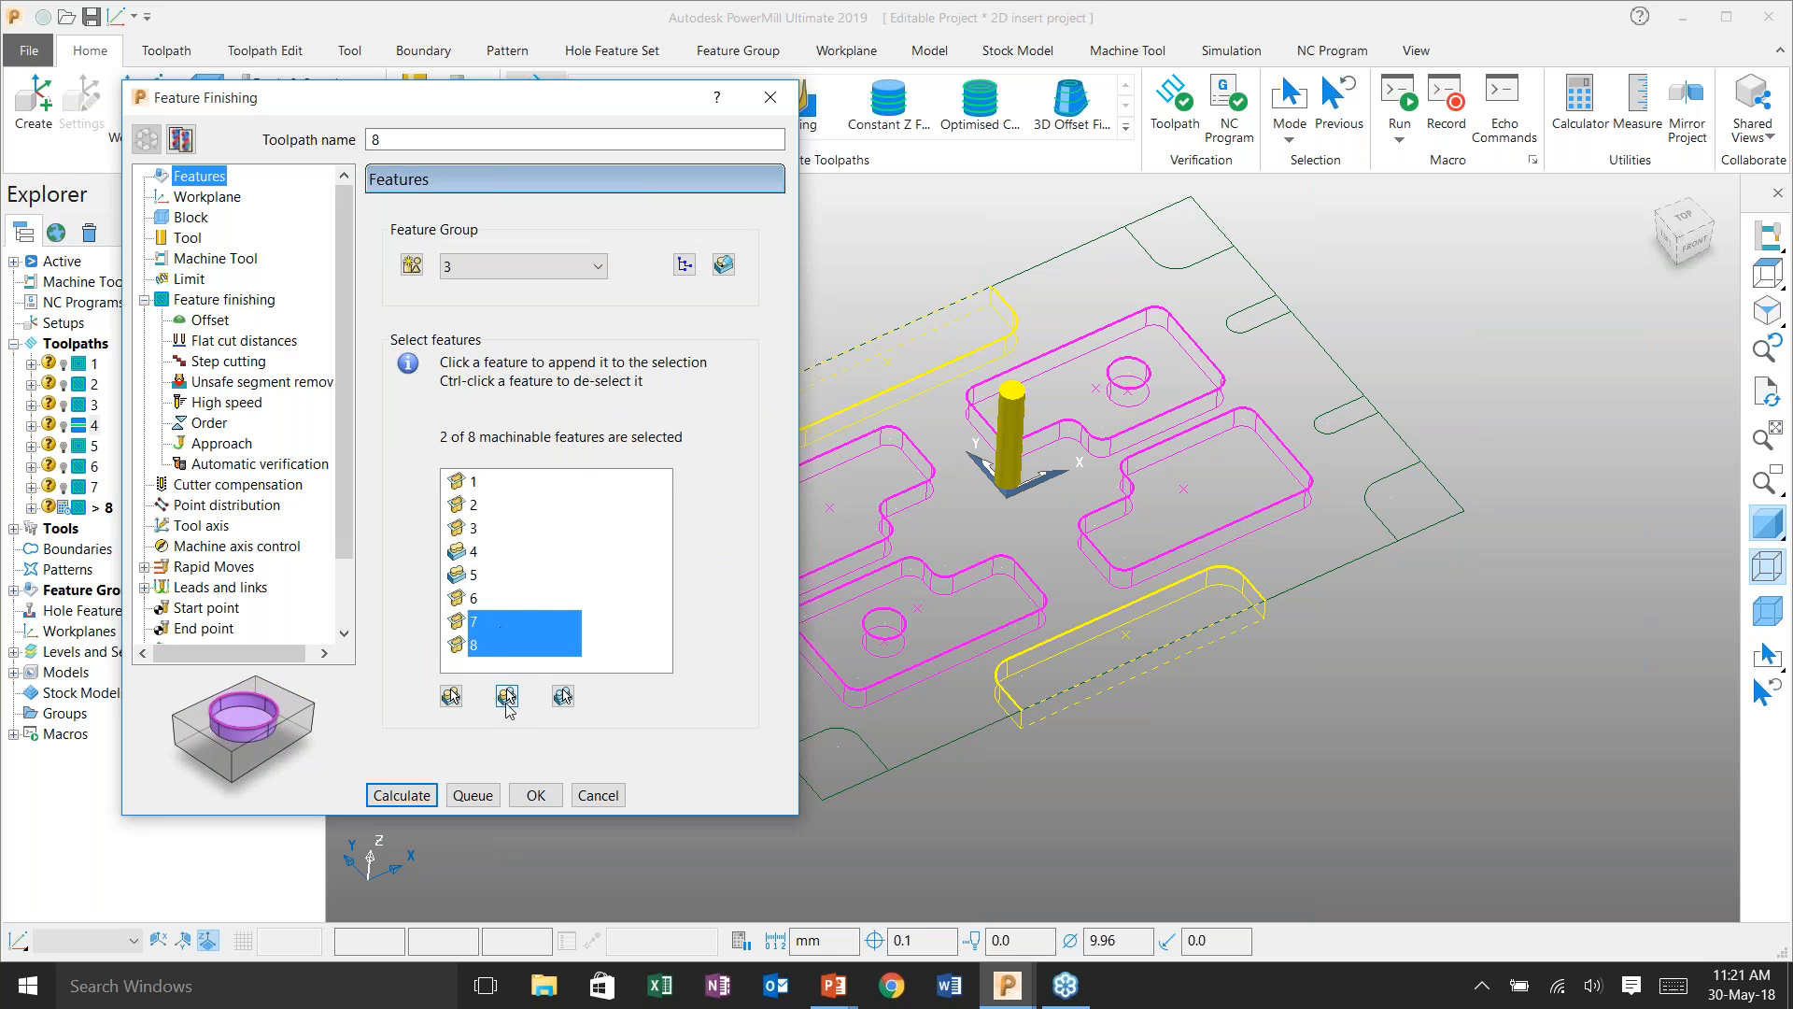
{"action": "left_click", "coordinate": [451, 696]}
{"action": "left_click", "coordinate": [400, 796]}
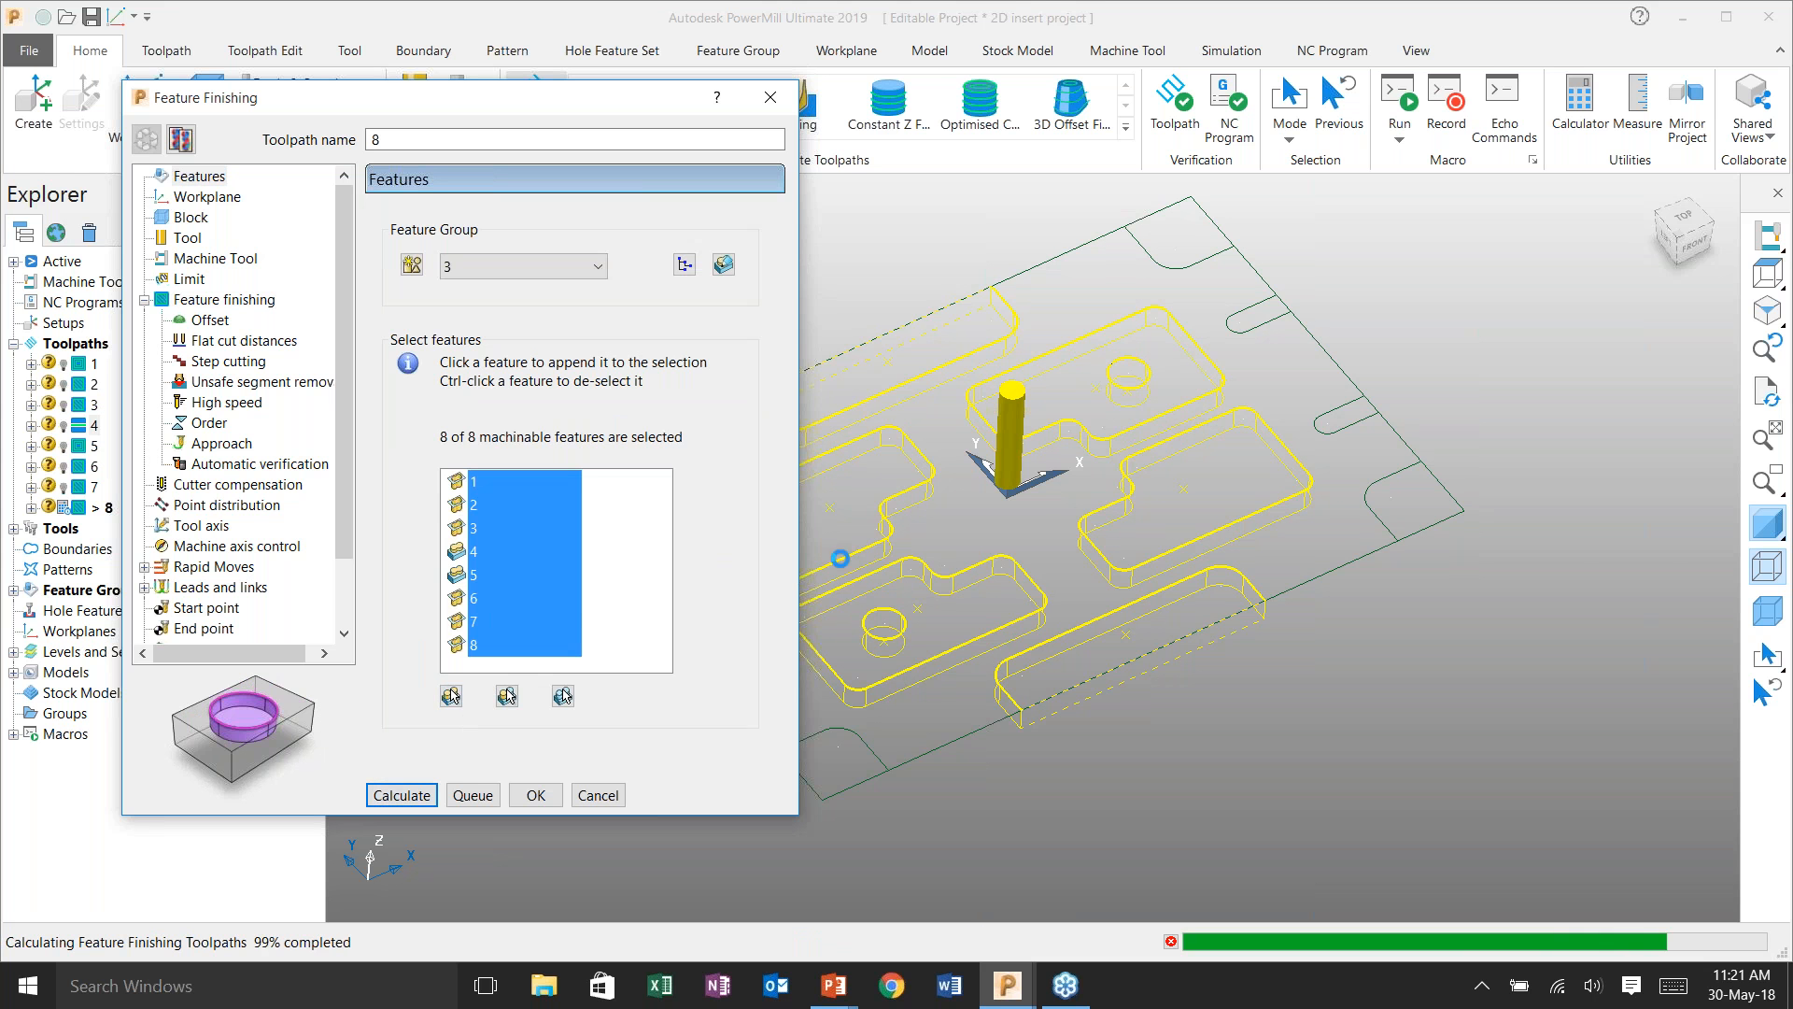
{"action": "left_click", "coordinate": [607, 805]}
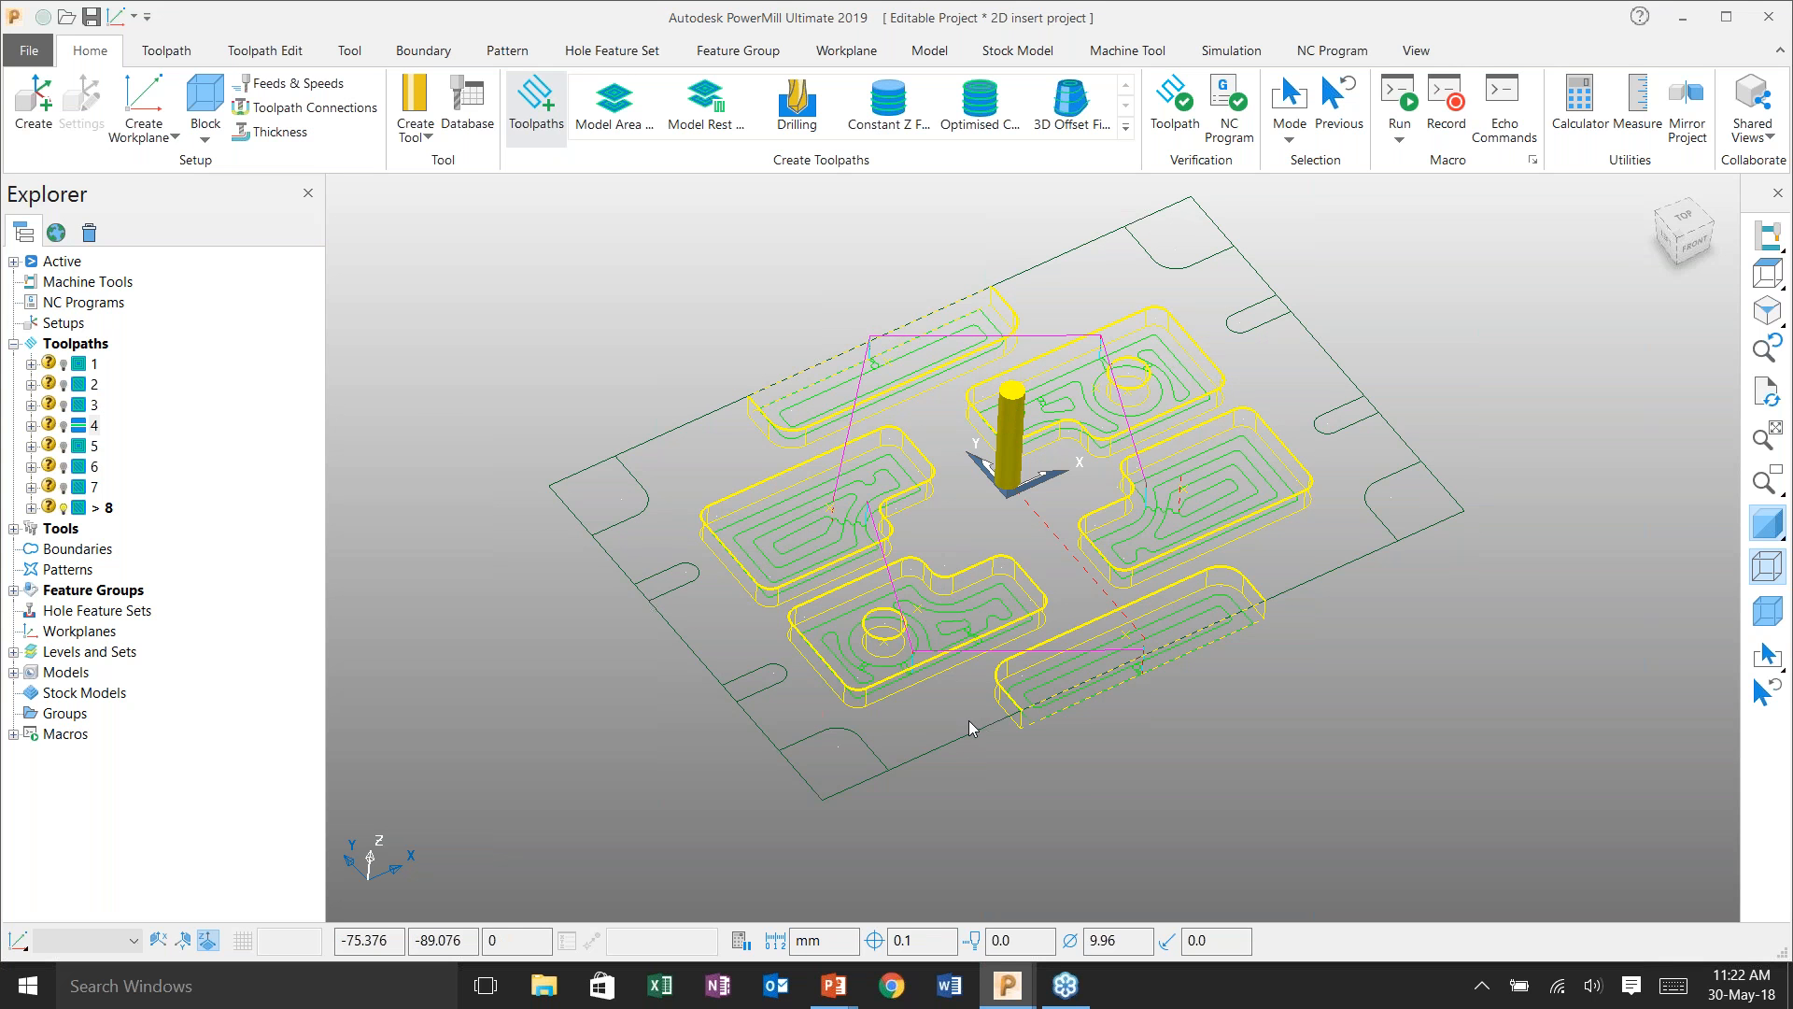
- Create a chamfer milling toolpath from the 2D insert template Chamfer and create a new feature group for it
{"action": "left_click", "coordinate": [523, 124]}
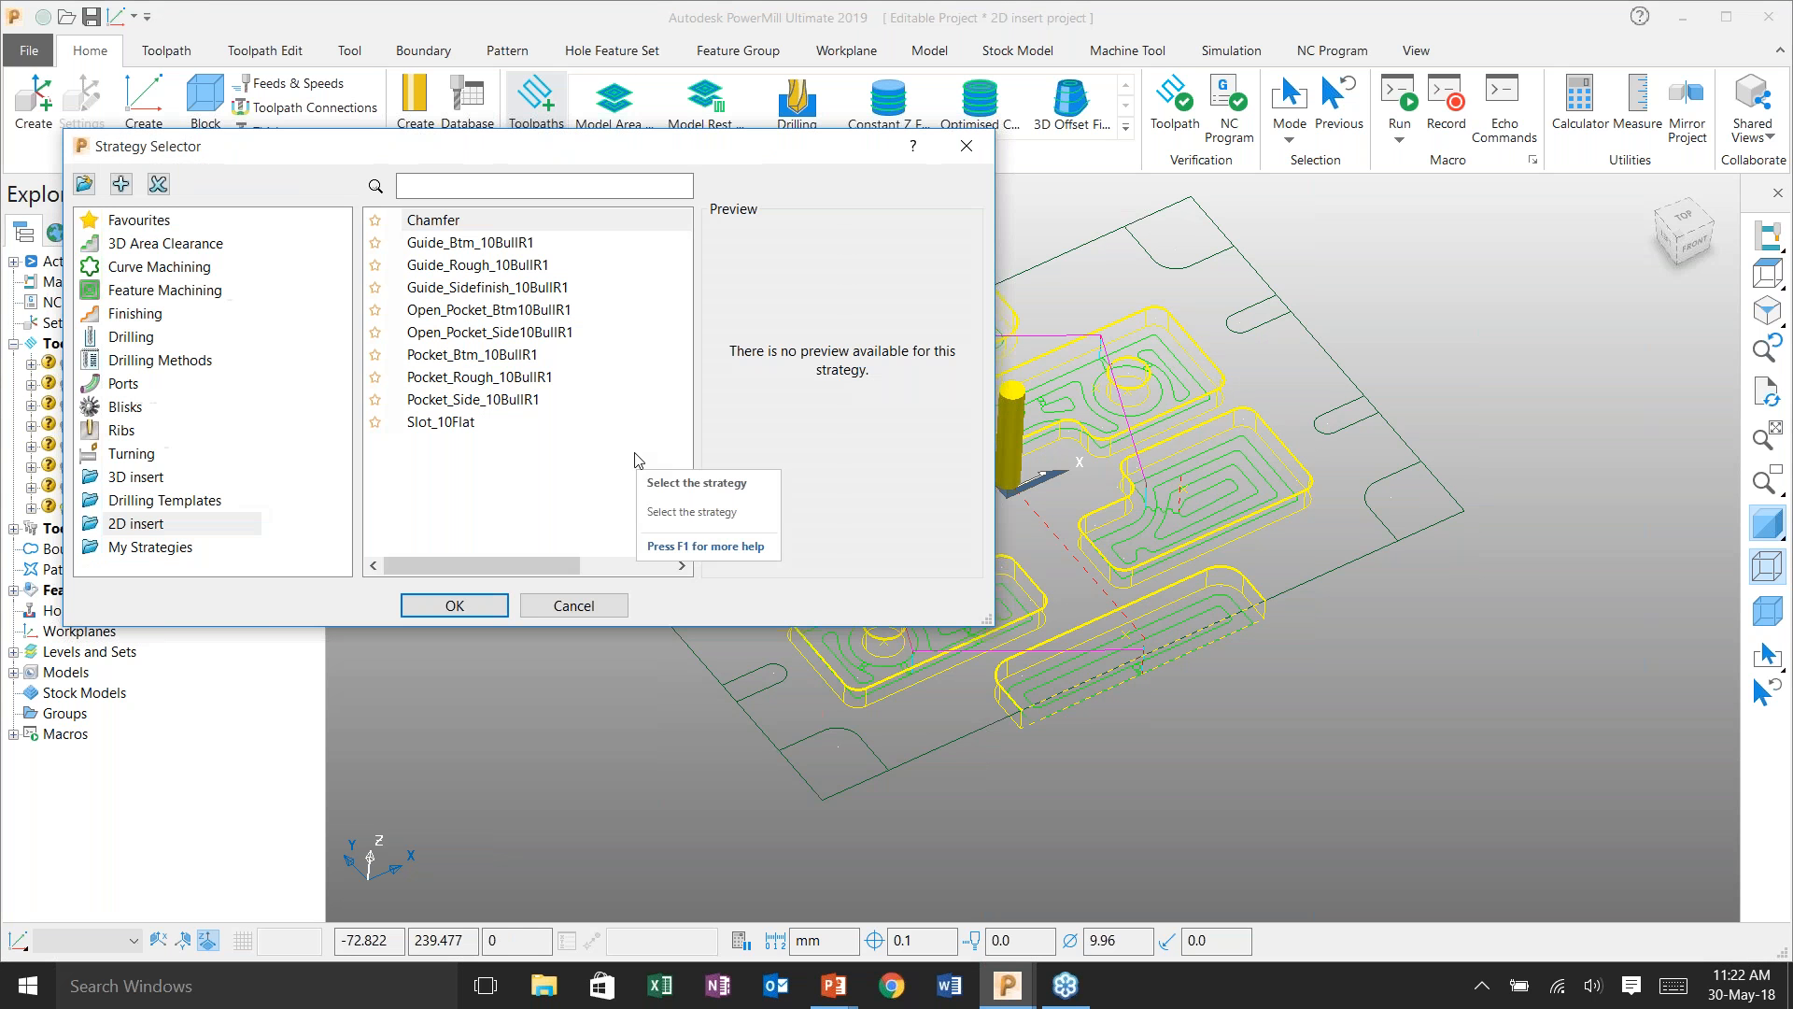
{"action": "left_click", "coordinate": [437, 224]}
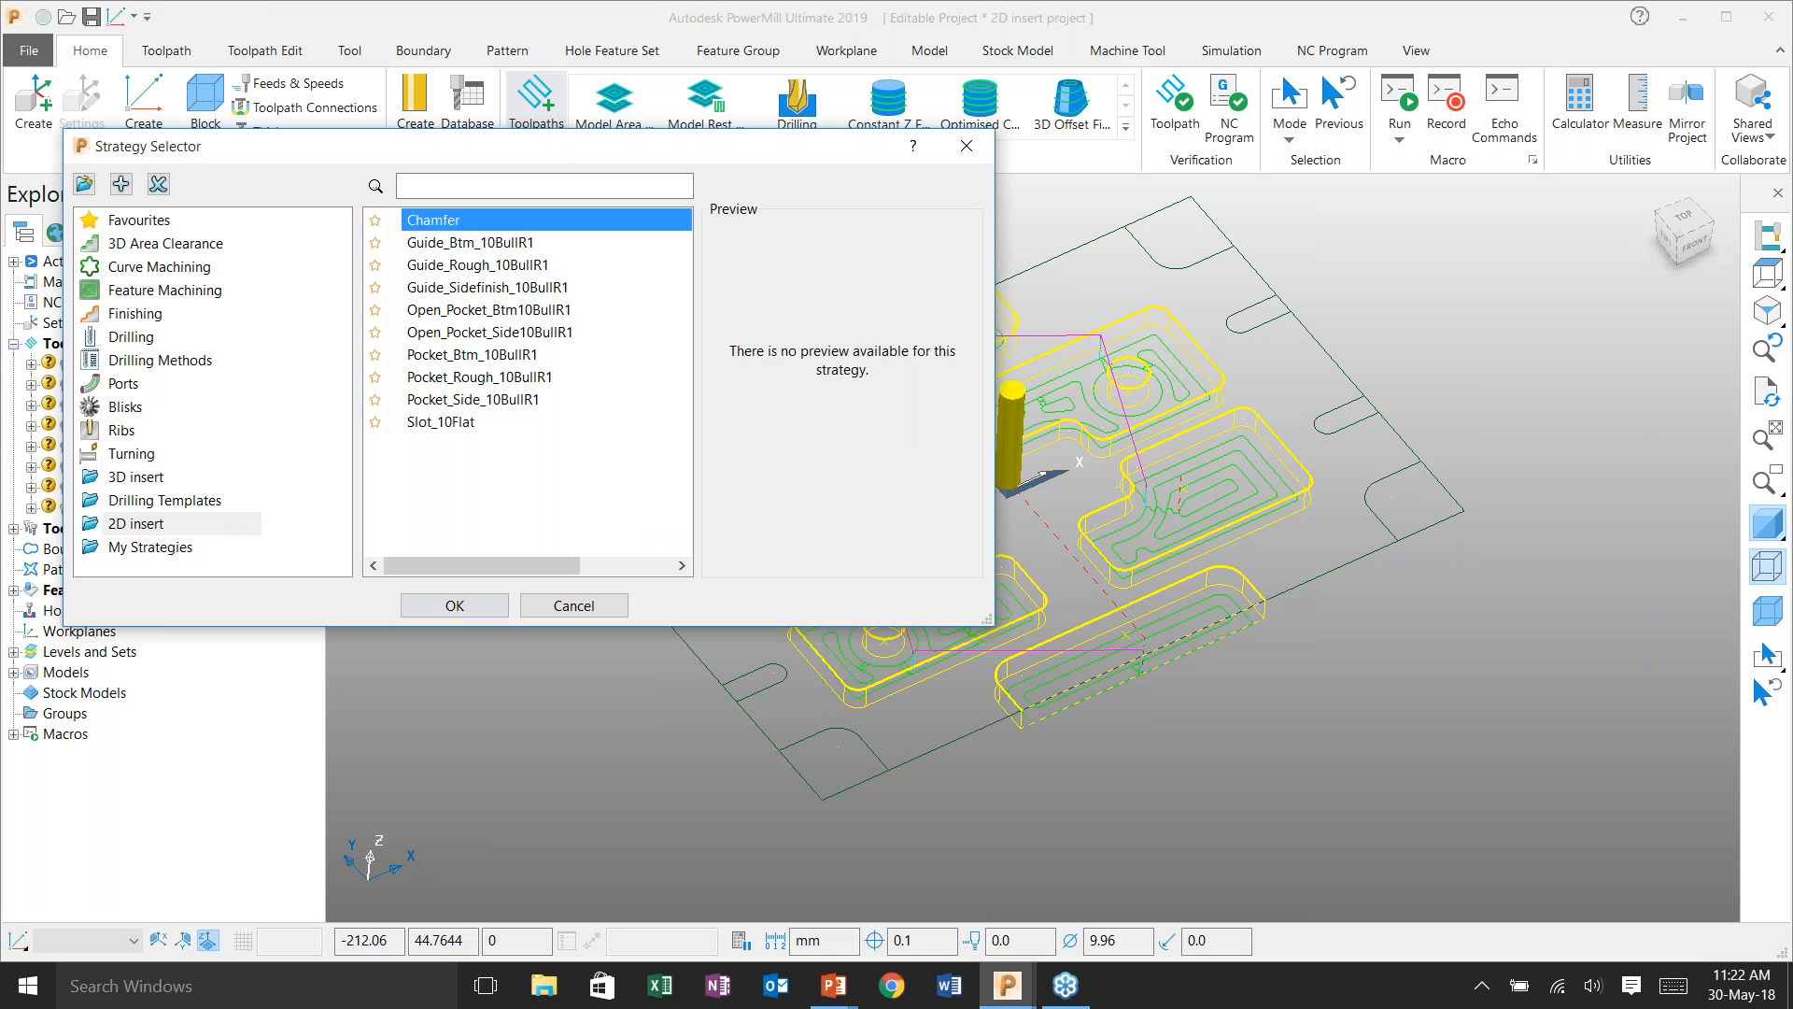
{"action": "left_click", "coordinate": [457, 607]}
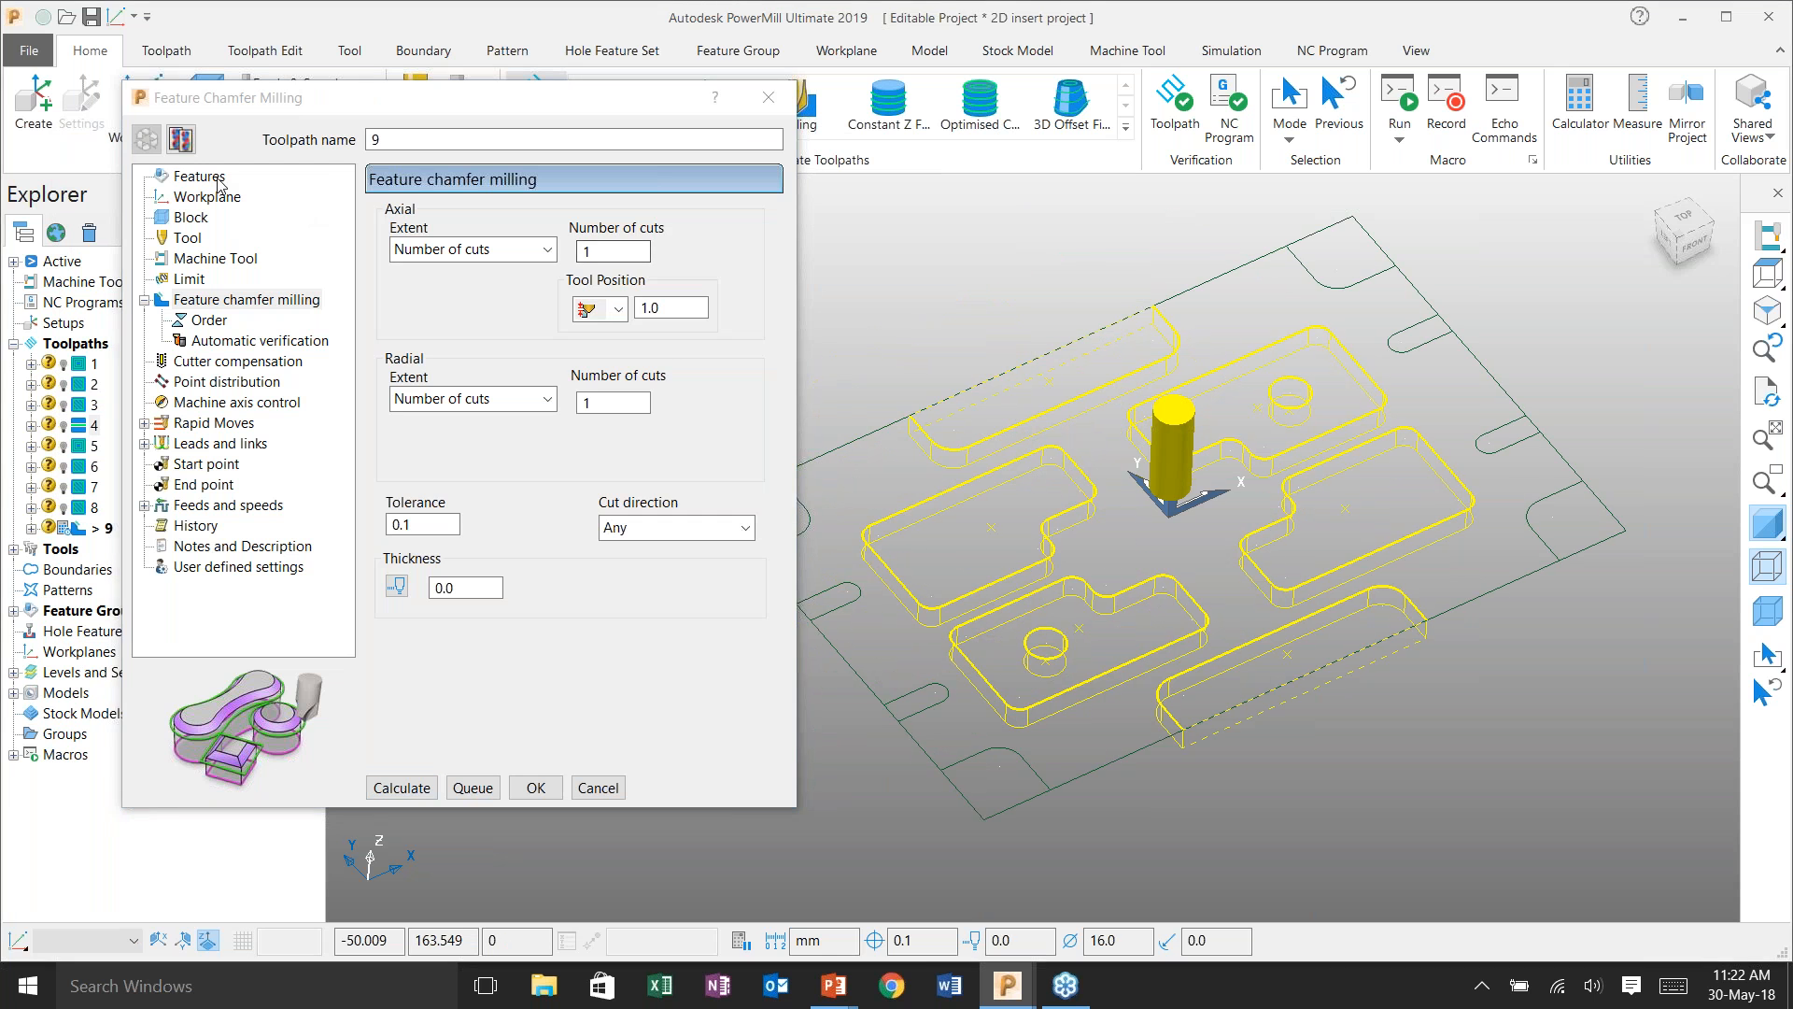
{"action": "left_click", "coordinate": [203, 178]}
{"action": "left_click", "coordinate": [412, 266]}
{"action": "left_click", "coordinate": [455, 320]}
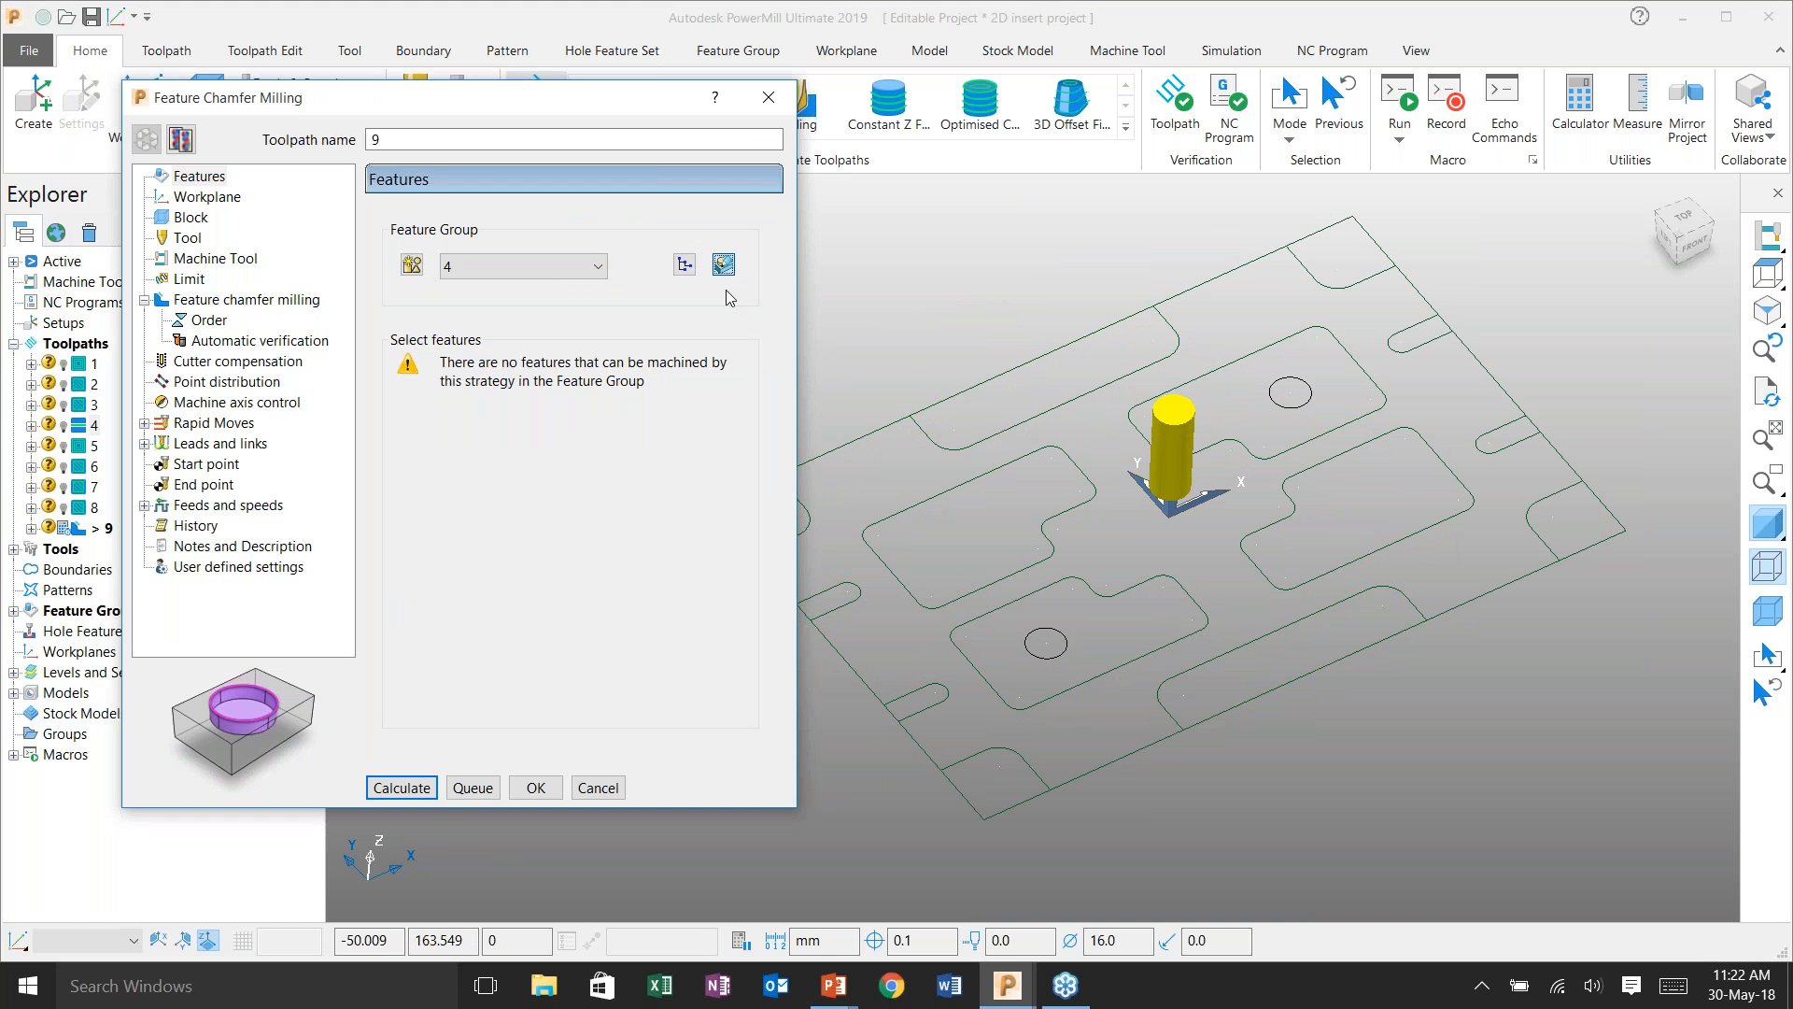
- Open the new feature group for editing and start creating a freeform boss feature from curves
{"action": "left_click", "coordinate": [724, 266]}
{"action": "middle_click_drag", "start_coordinate": [1211, 509], "coordinate": [870, 556], "text": "shift"}
{"action": "scroll", "coordinate": [650, 573], "scroll_direction": "up", "scroll_amount": 3}
{"action": "middle_click_drag", "start_coordinate": [750, 511], "coordinate": [832, 434], "text": "shift"}
{"action": "scroll", "coordinate": [754, 547], "scroll_direction": "down", "scroll_amount": 1}
{"action": "middle_click_drag", "start_coordinate": [754, 546], "coordinate": [734, 593], "text": "shift"}
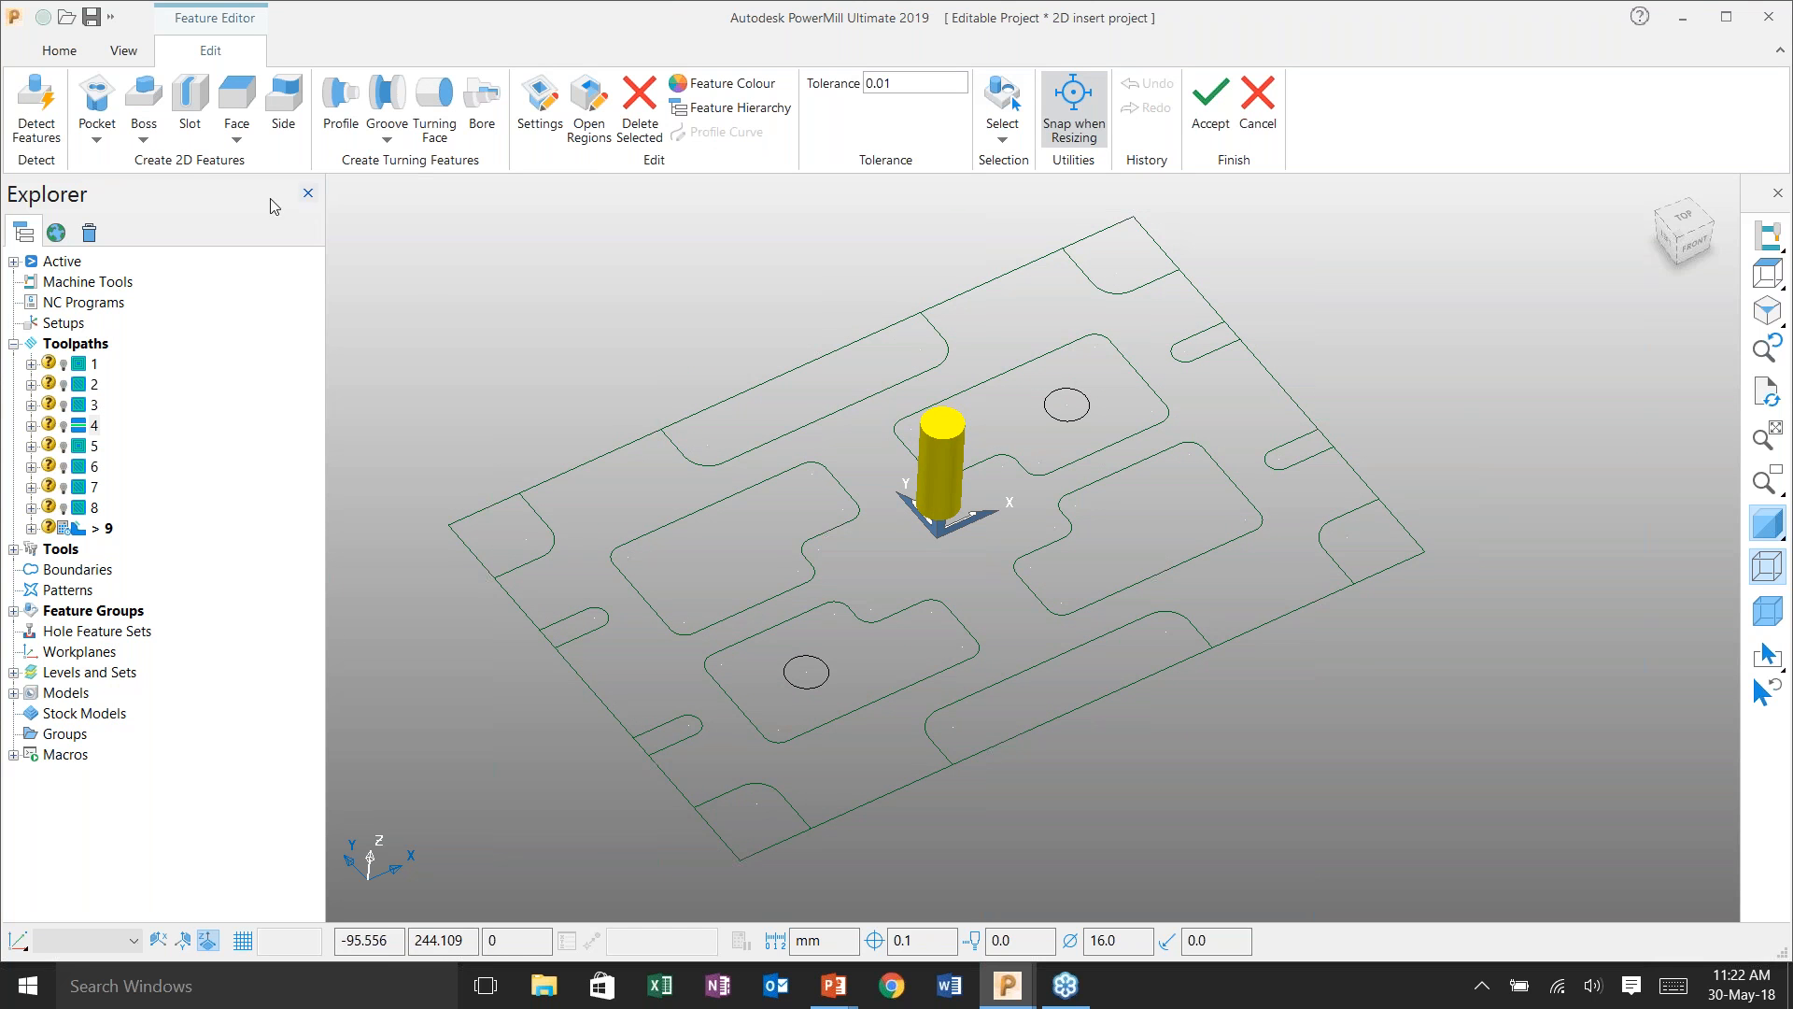
{"action": "left_click", "coordinate": [144, 121]}
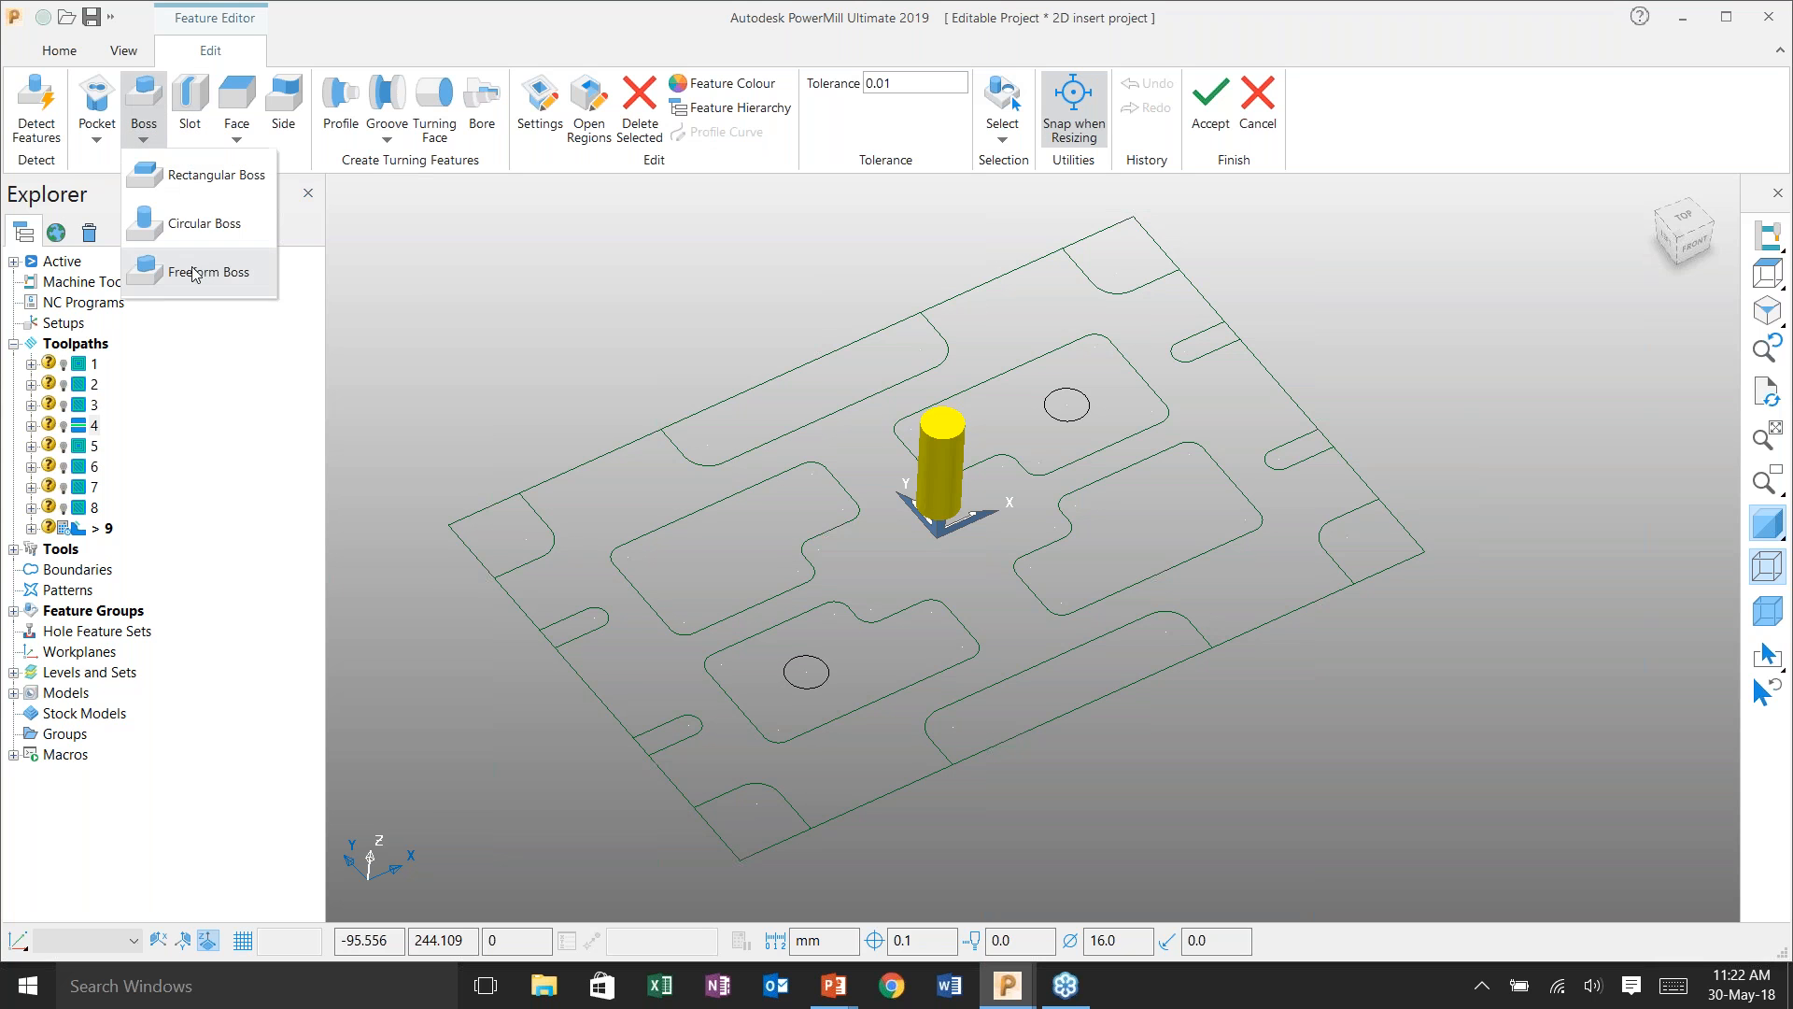
{"action": "left_click", "coordinate": [194, 273]}
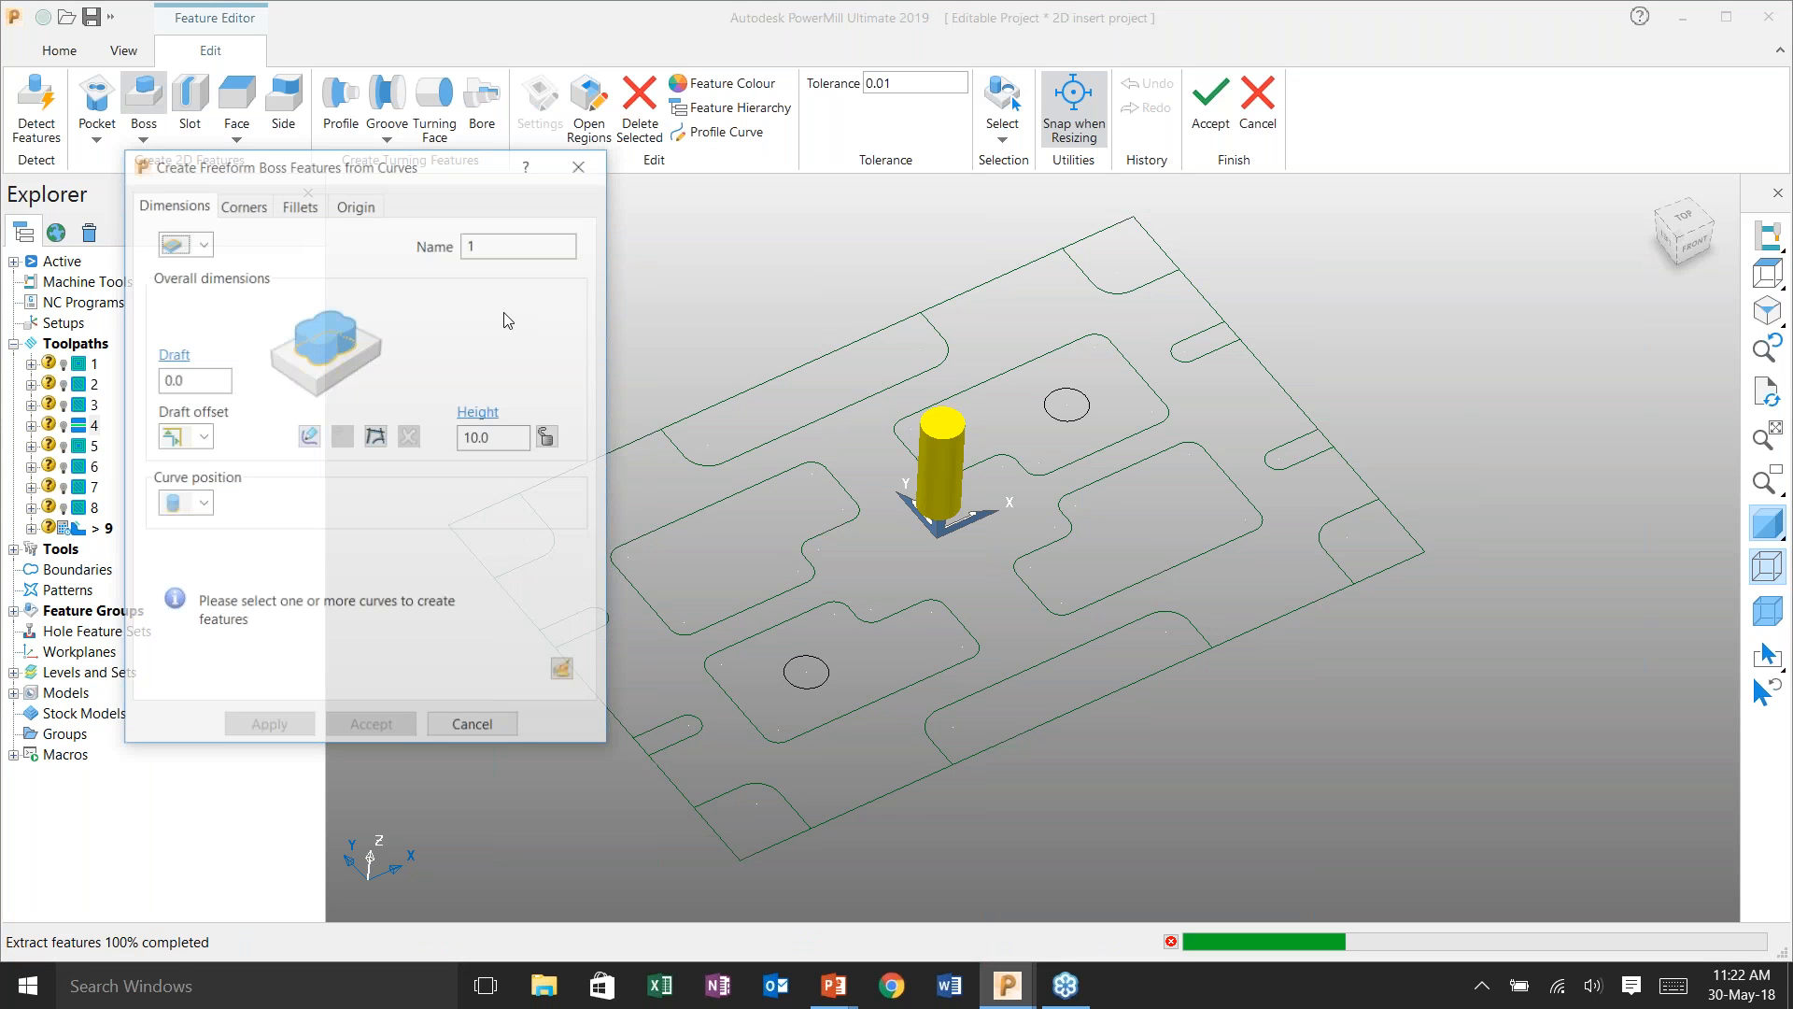
- Start a new profile curve for the boss and draw a rectangle over the plate's outline, between two opposite corners
{"action": "left_click", "coordinate": [307, 439]}
{"action": "left_click", "coordinate": [126, 144]}
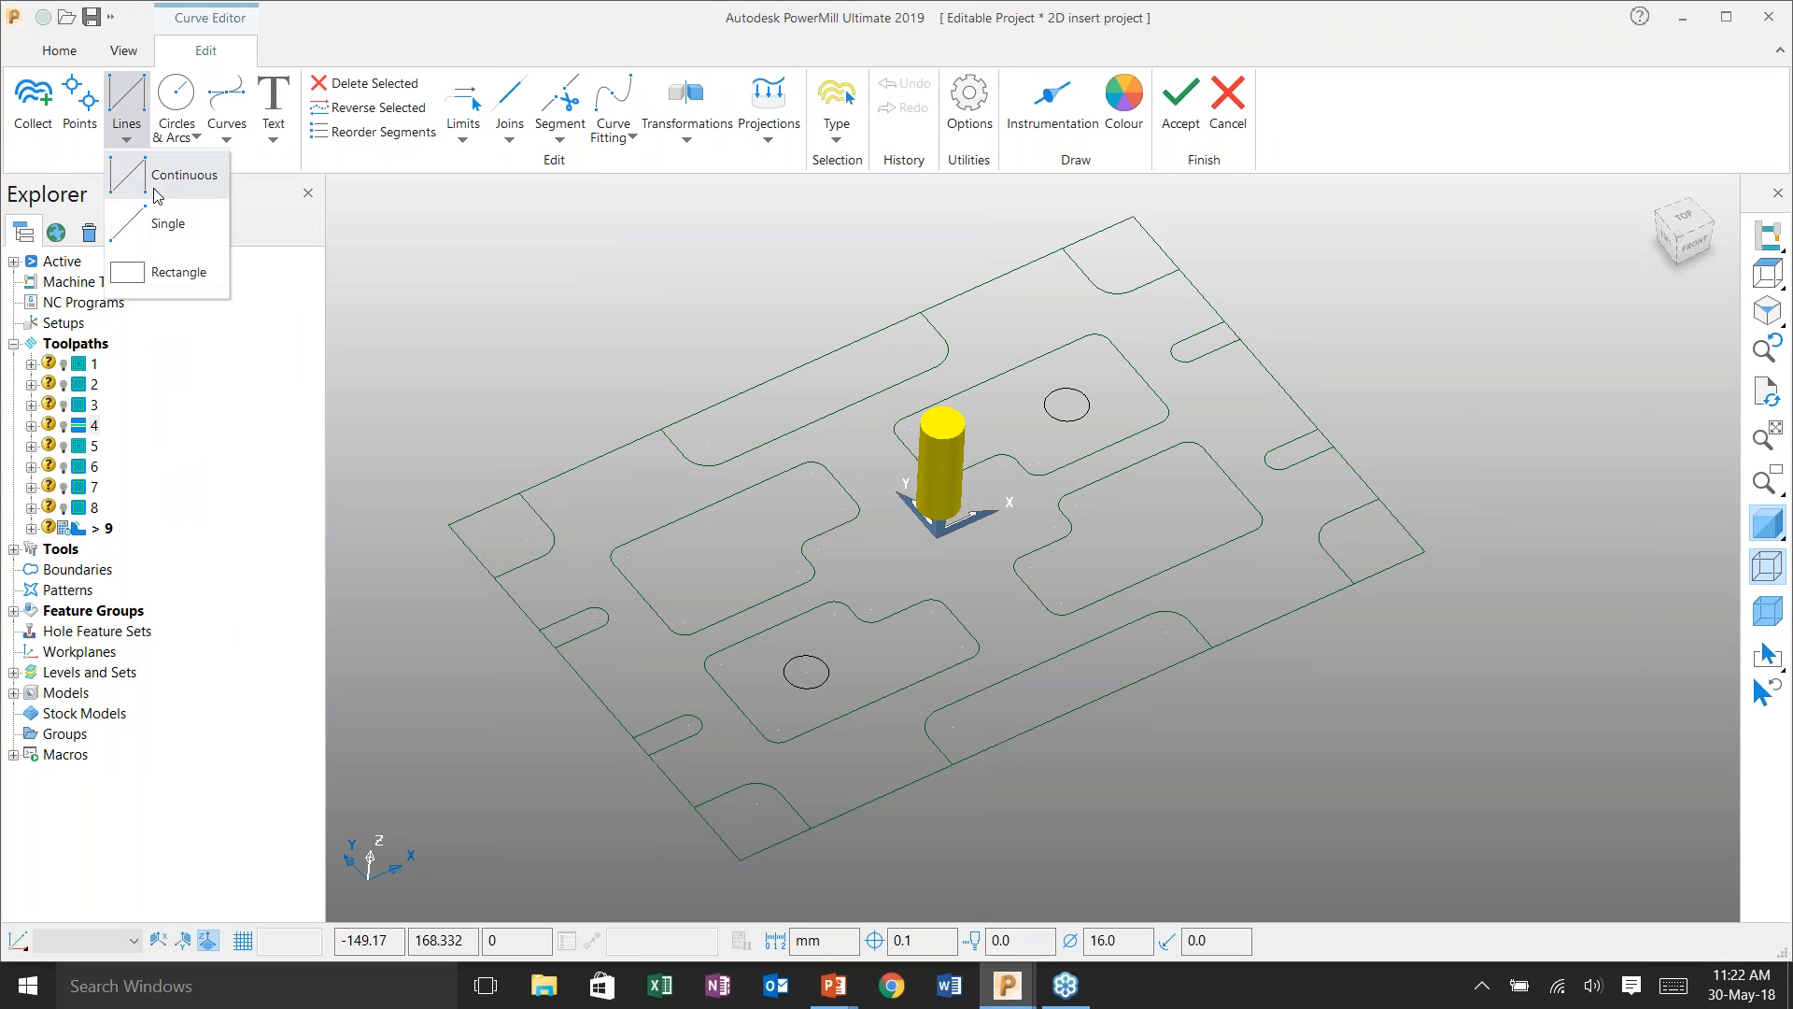
{"action": "left_click", "coordinate": [182, 273]}
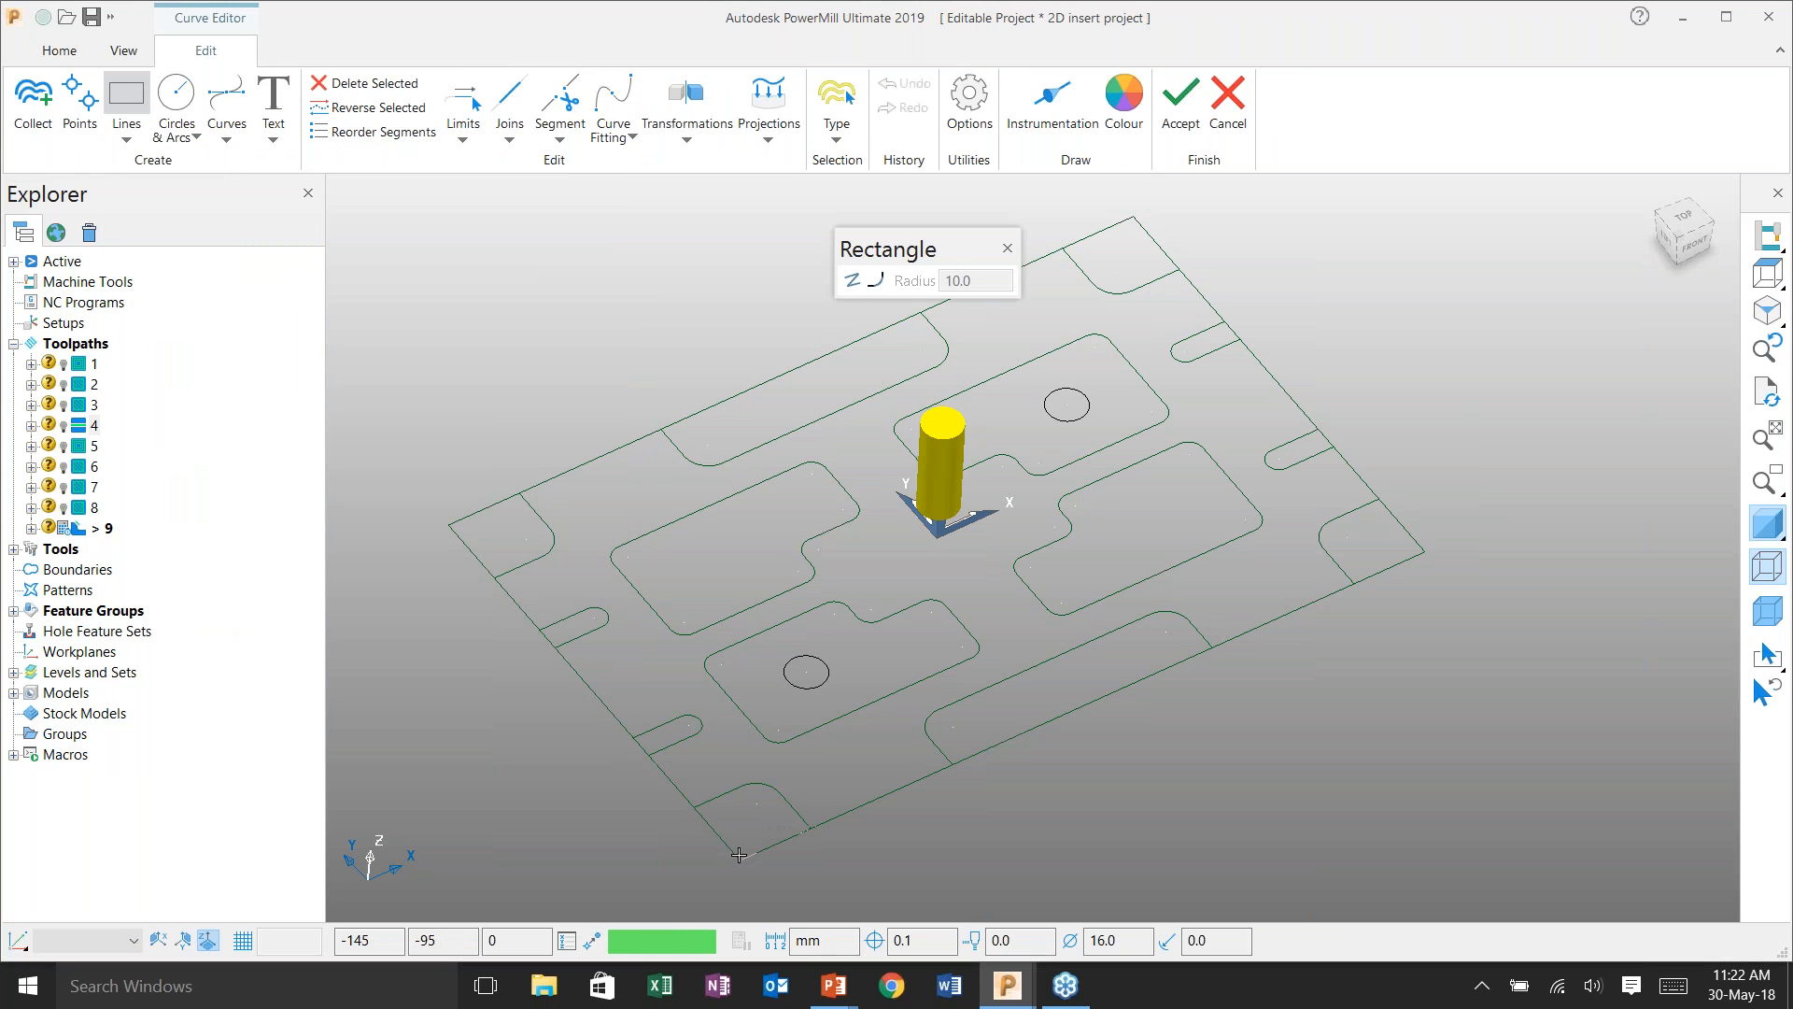
{"action": "left_click_drag", "start_coordinate": [739, 854], "coordinate": [1133, 217]}
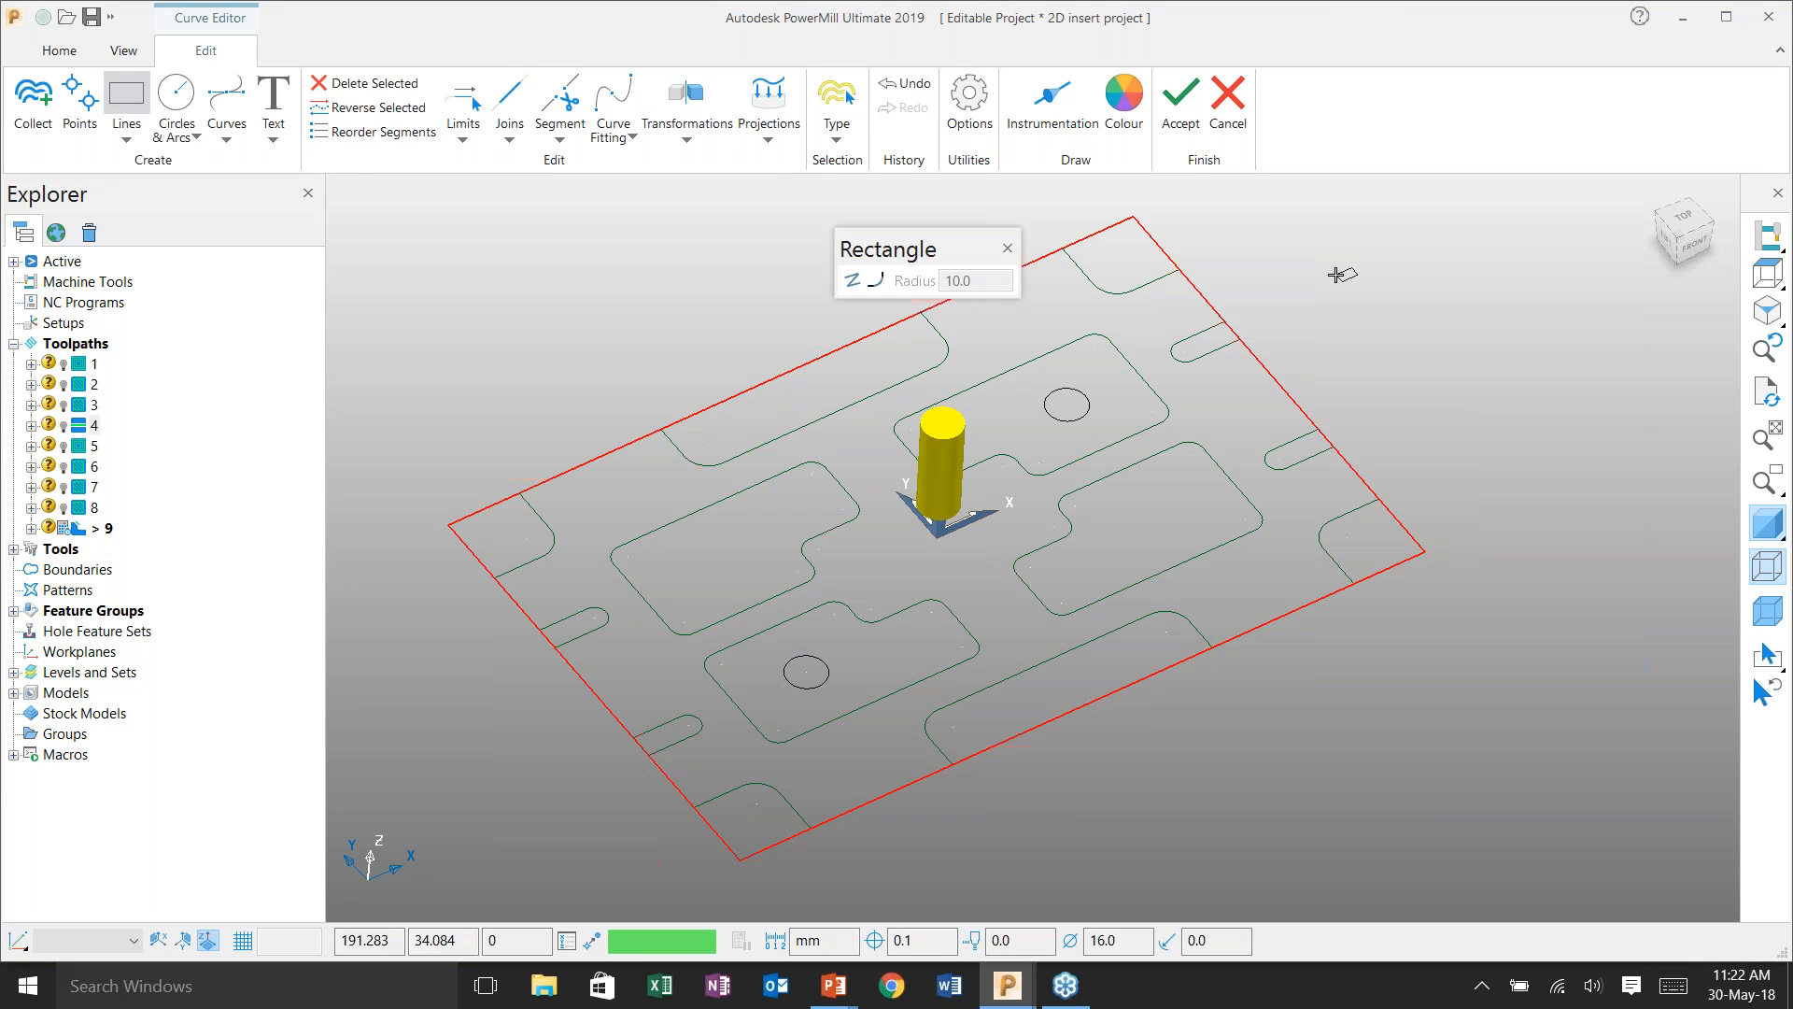
- Create composite curves along the two long edge recesses on opposite sides of the plate and save them
{"action": "left_click", "coordinate": [227, 142]}
{"action": "left_click", "coordinate": [263, 239]}
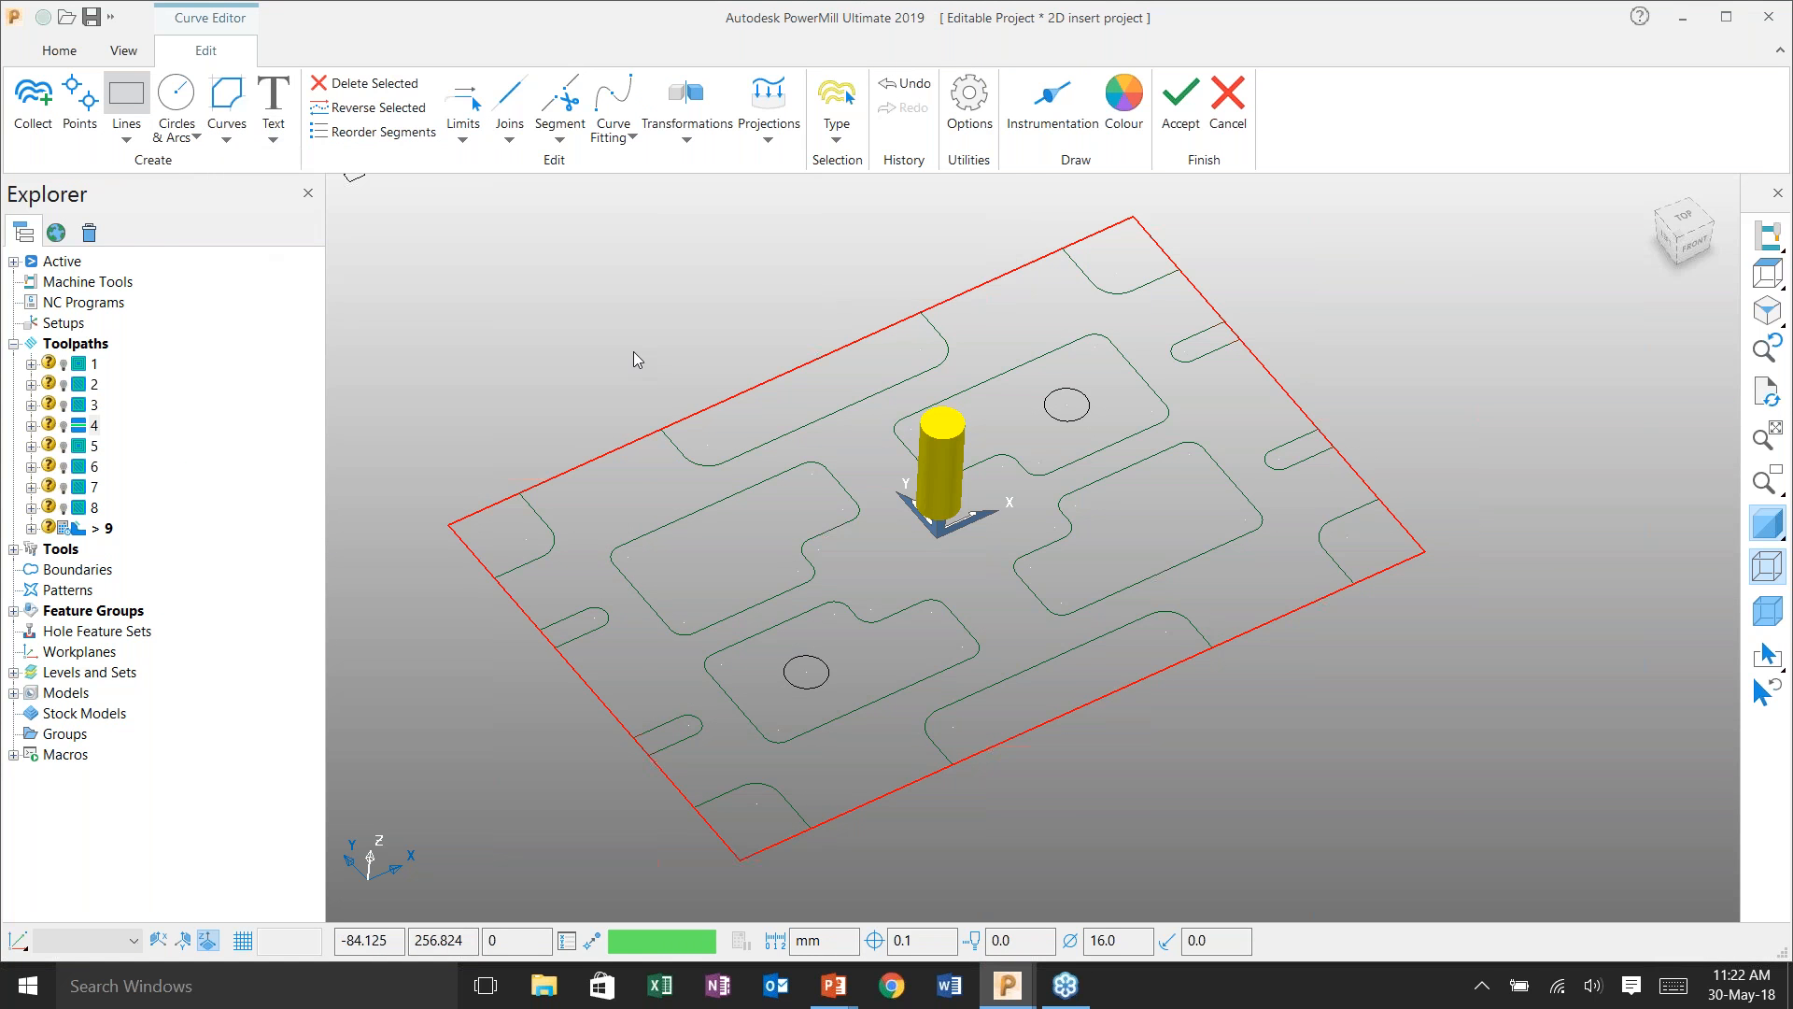
{"action": "left_click", "coordinate": [784, 433]}
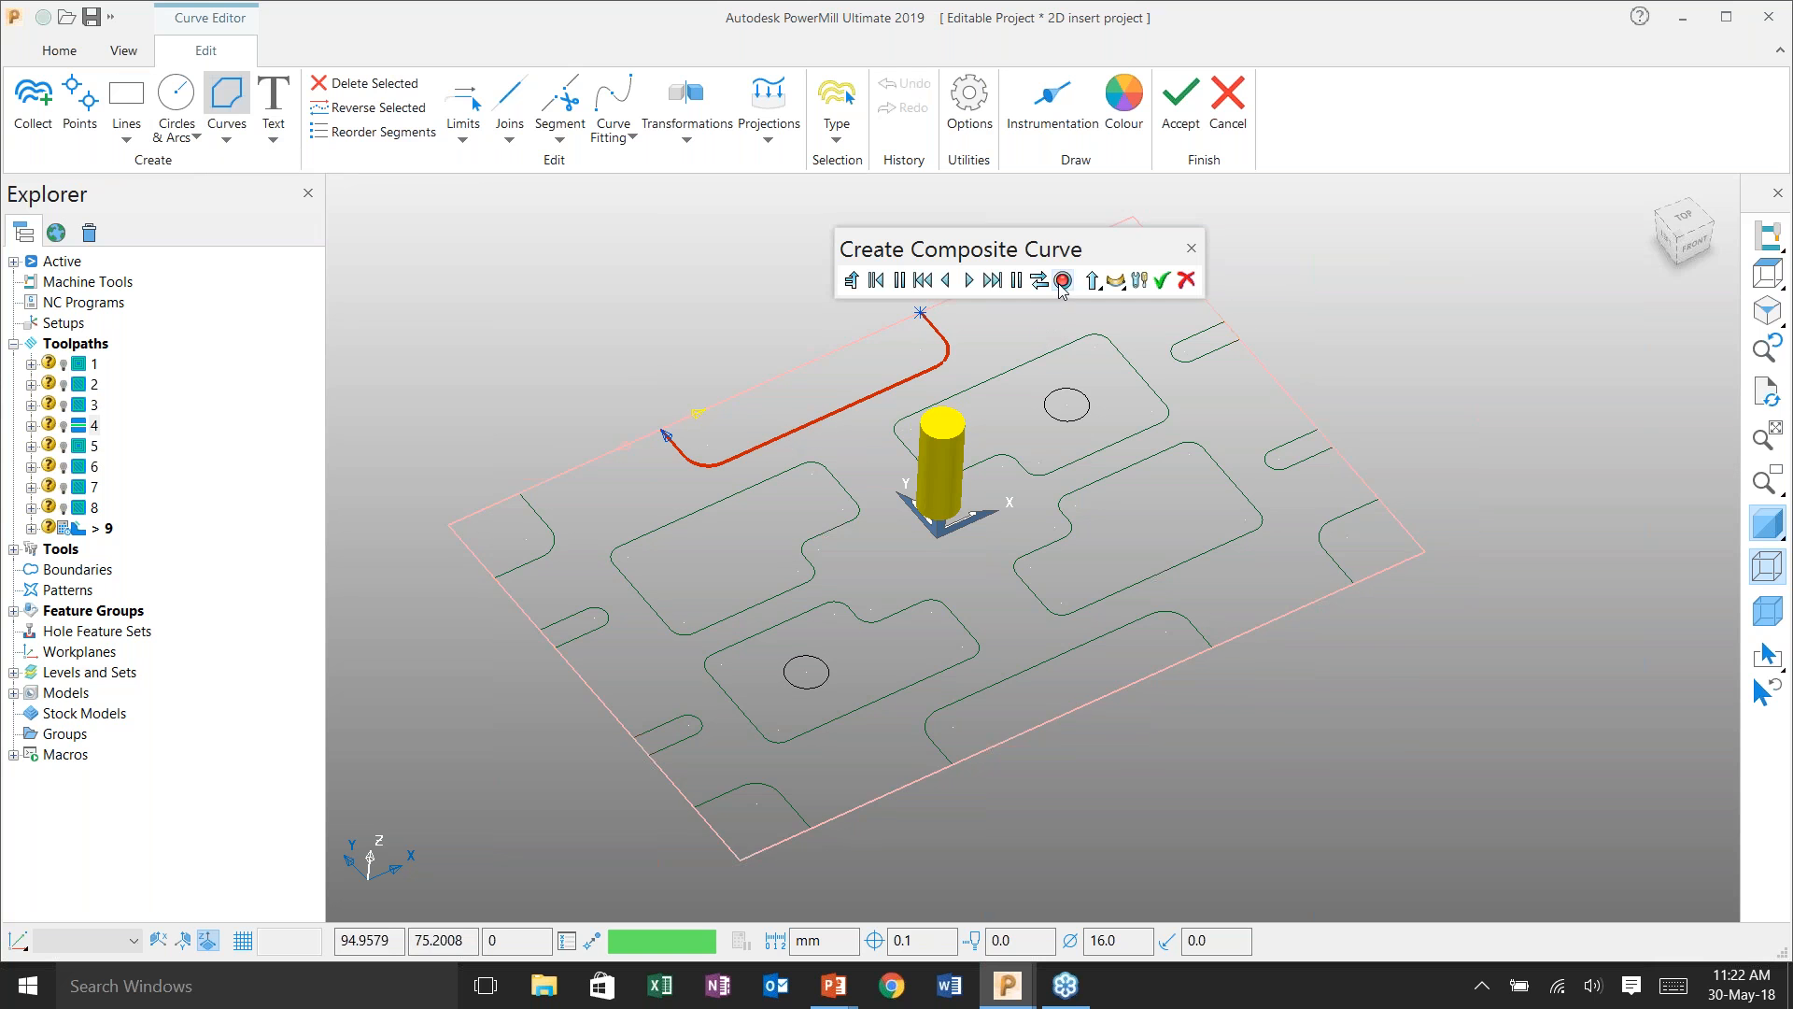
{"action": "left_click", "coordinate": [1105, 589]}
{"action": "left_click", "coordinate": [1063, 280]}
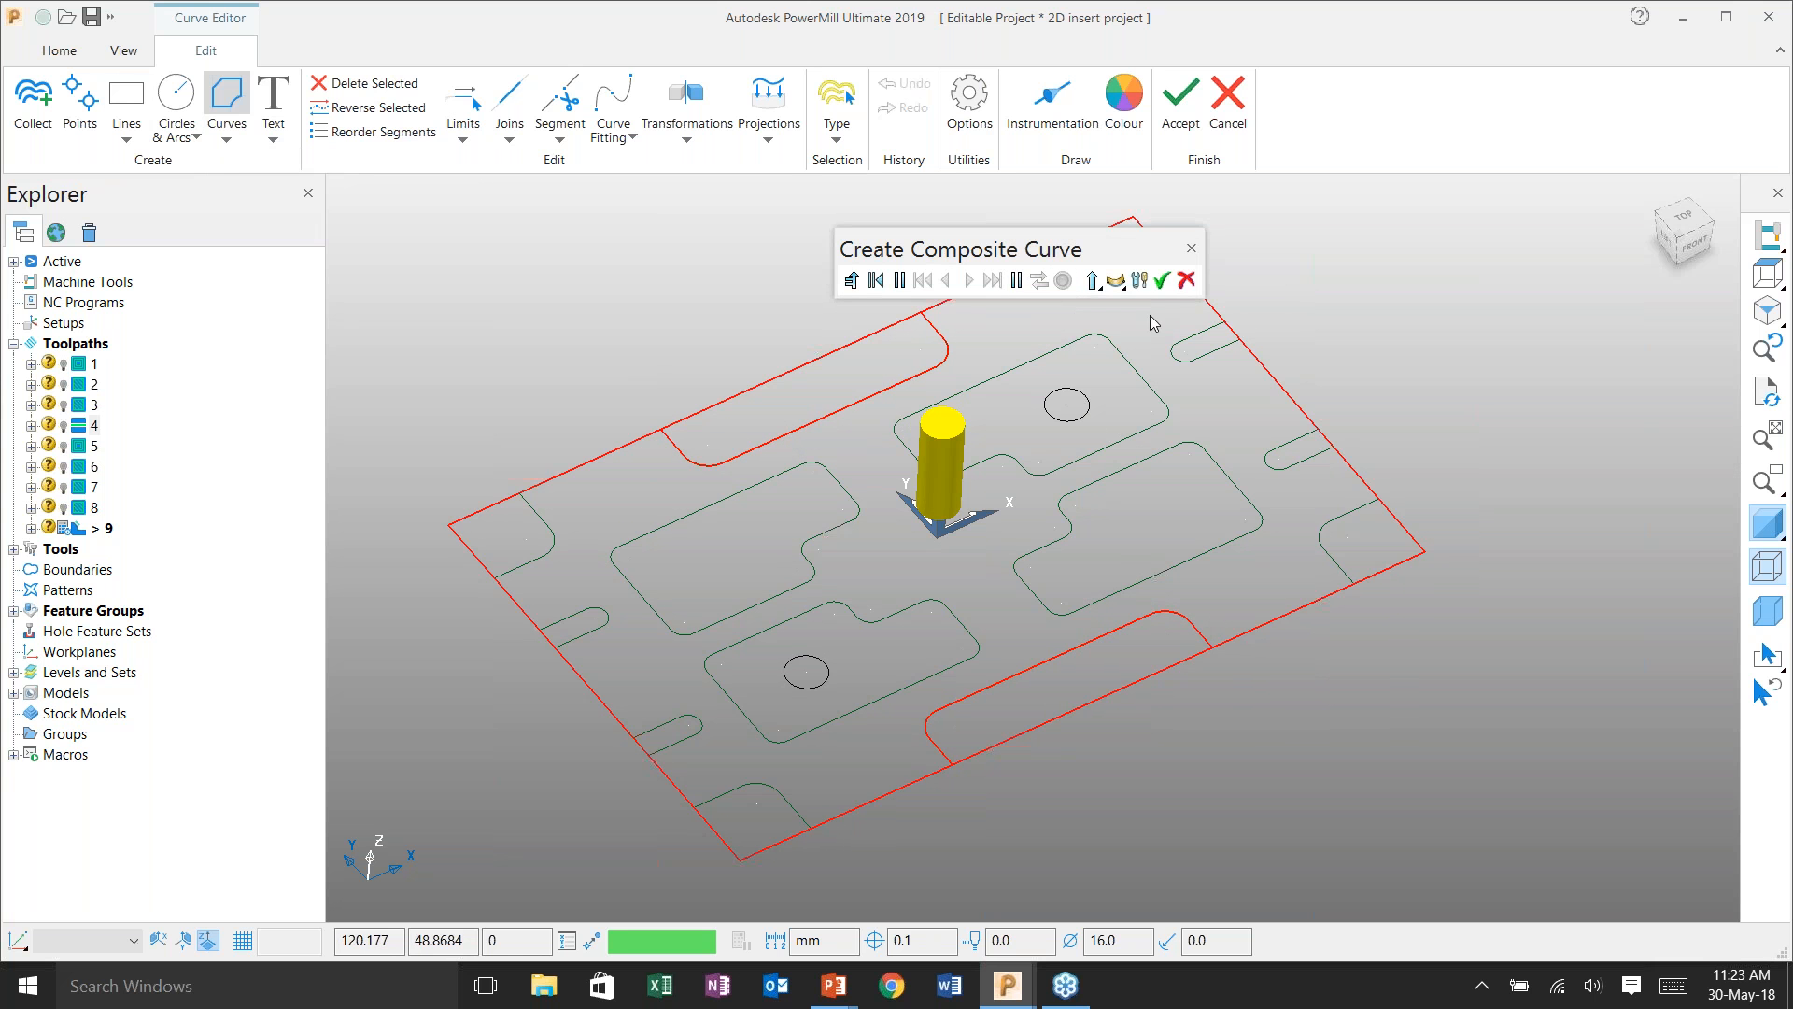
{"action": "left_click", "coordinate": [1162, 280]}
- Hide the model wireframe, trim away the rectangle's edges across both recesses, and accept the outline as the boss profile
{"action": "left_click", "coordinate": [1765, 561]}
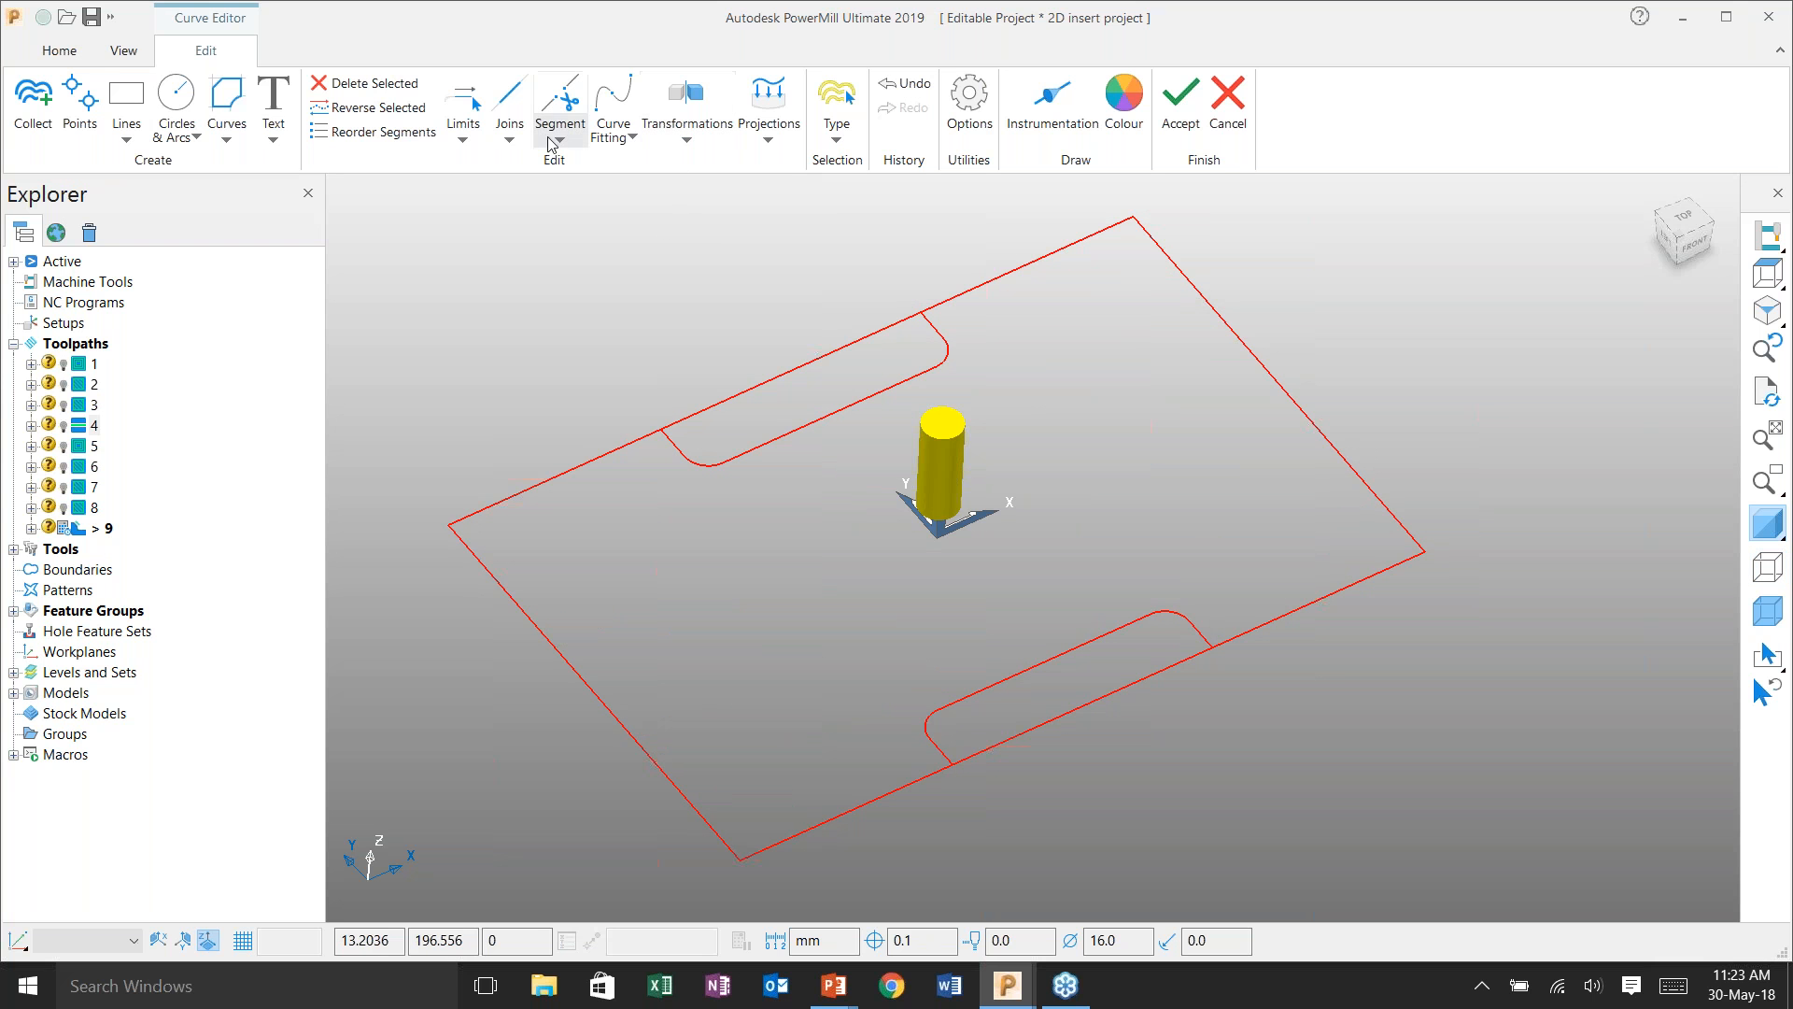
{"action": "left_click", "coordinate": [463, 131]}
{"action": "left_click", "coordinate": [513, 222]}
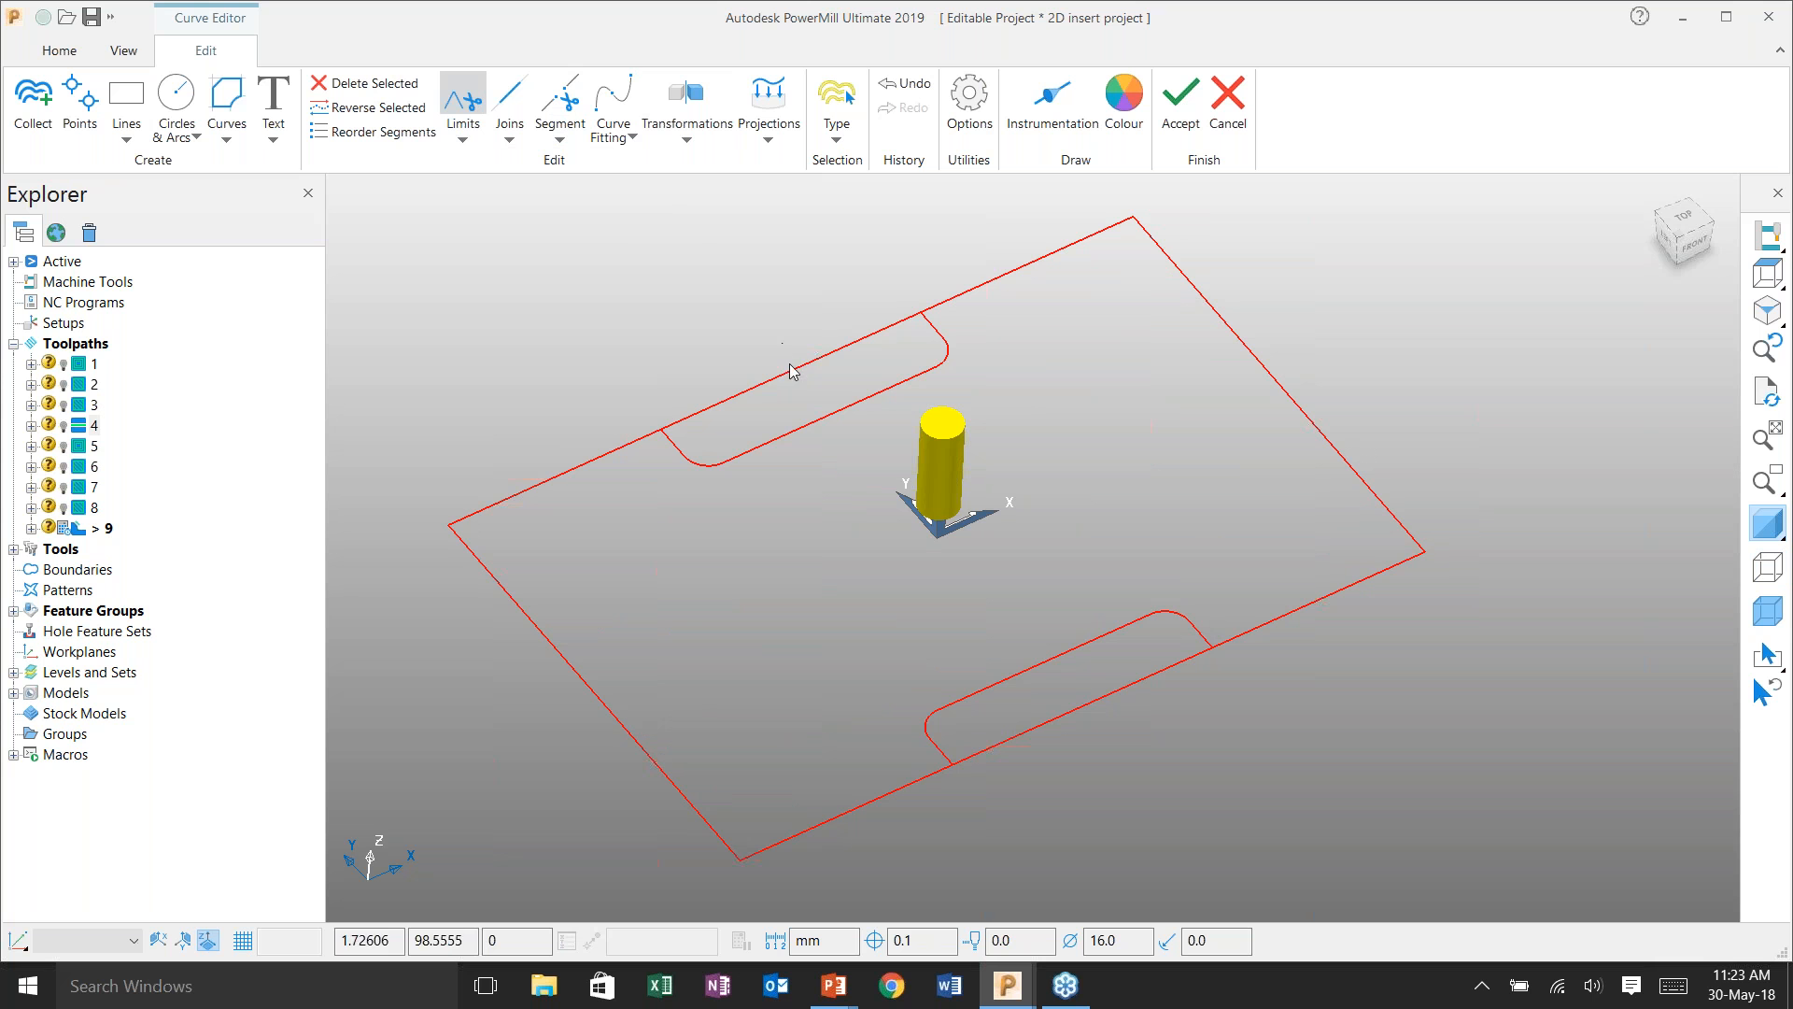
{"action": "left_click", "coordinate": [793, 370]}
{"action": "left_click", "coordinate": [1105, 694]}
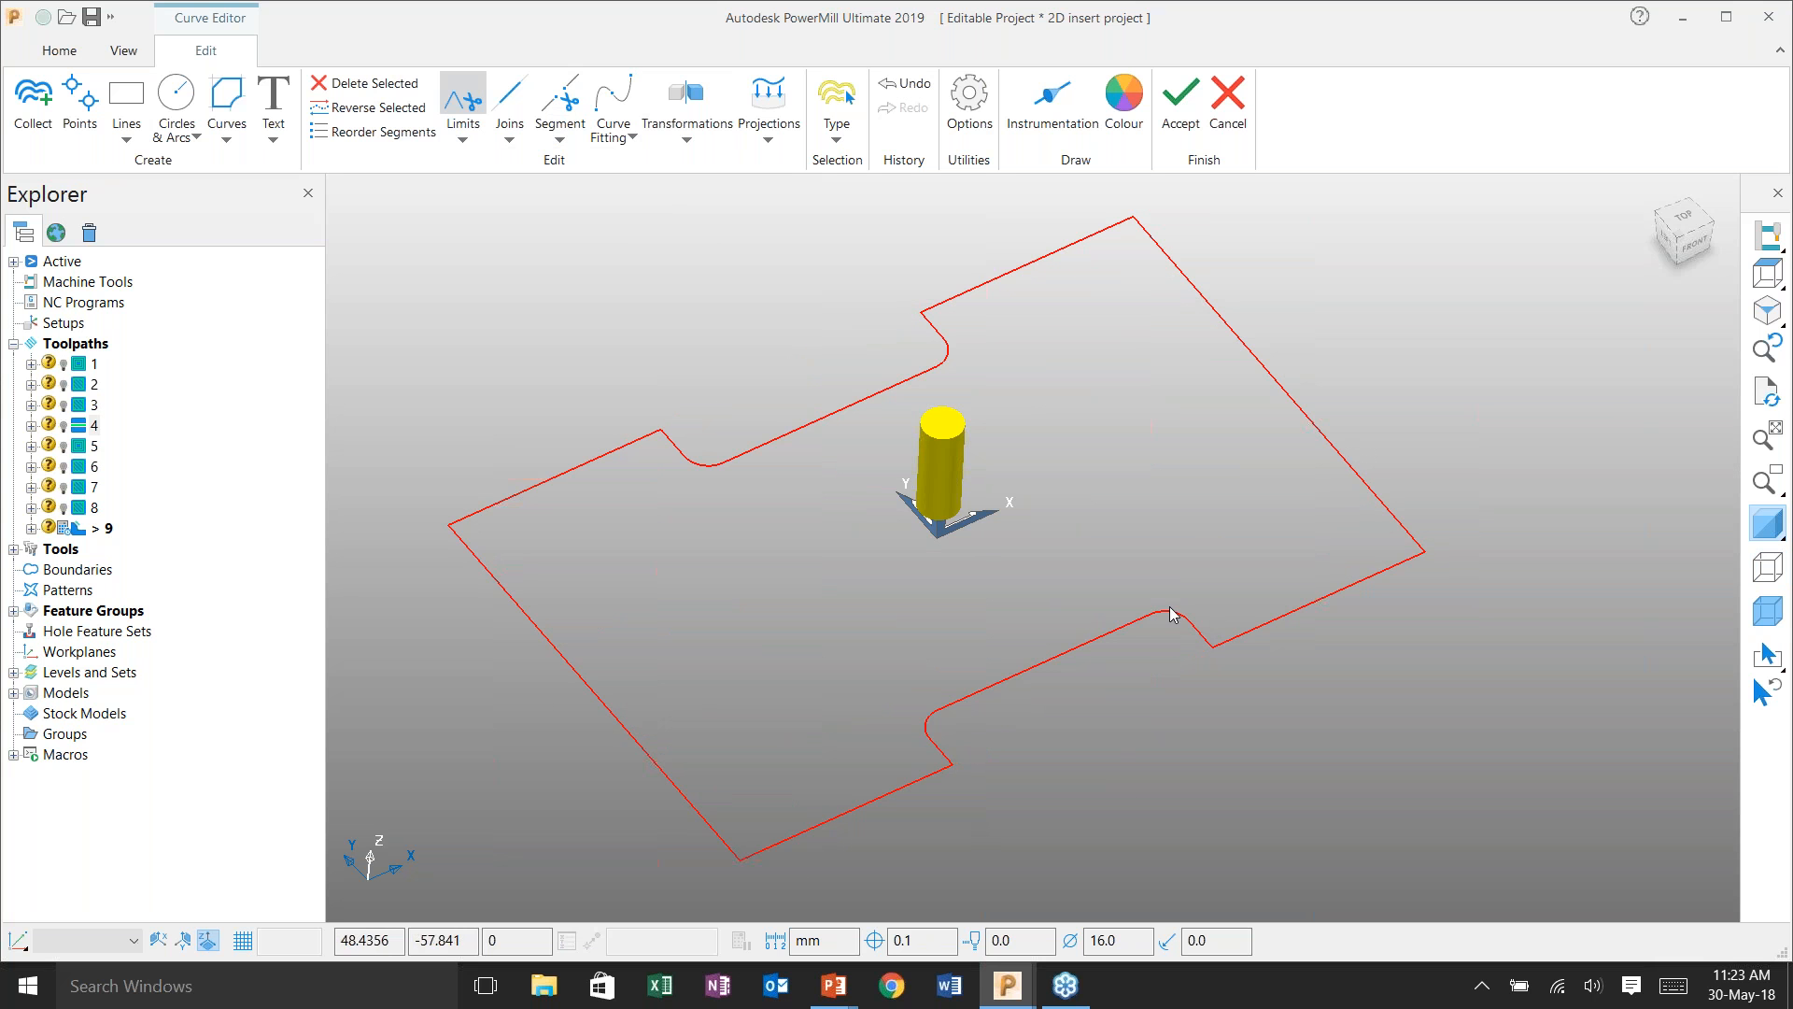
{"action": "left_click", "coordinate": [1181, 112]}
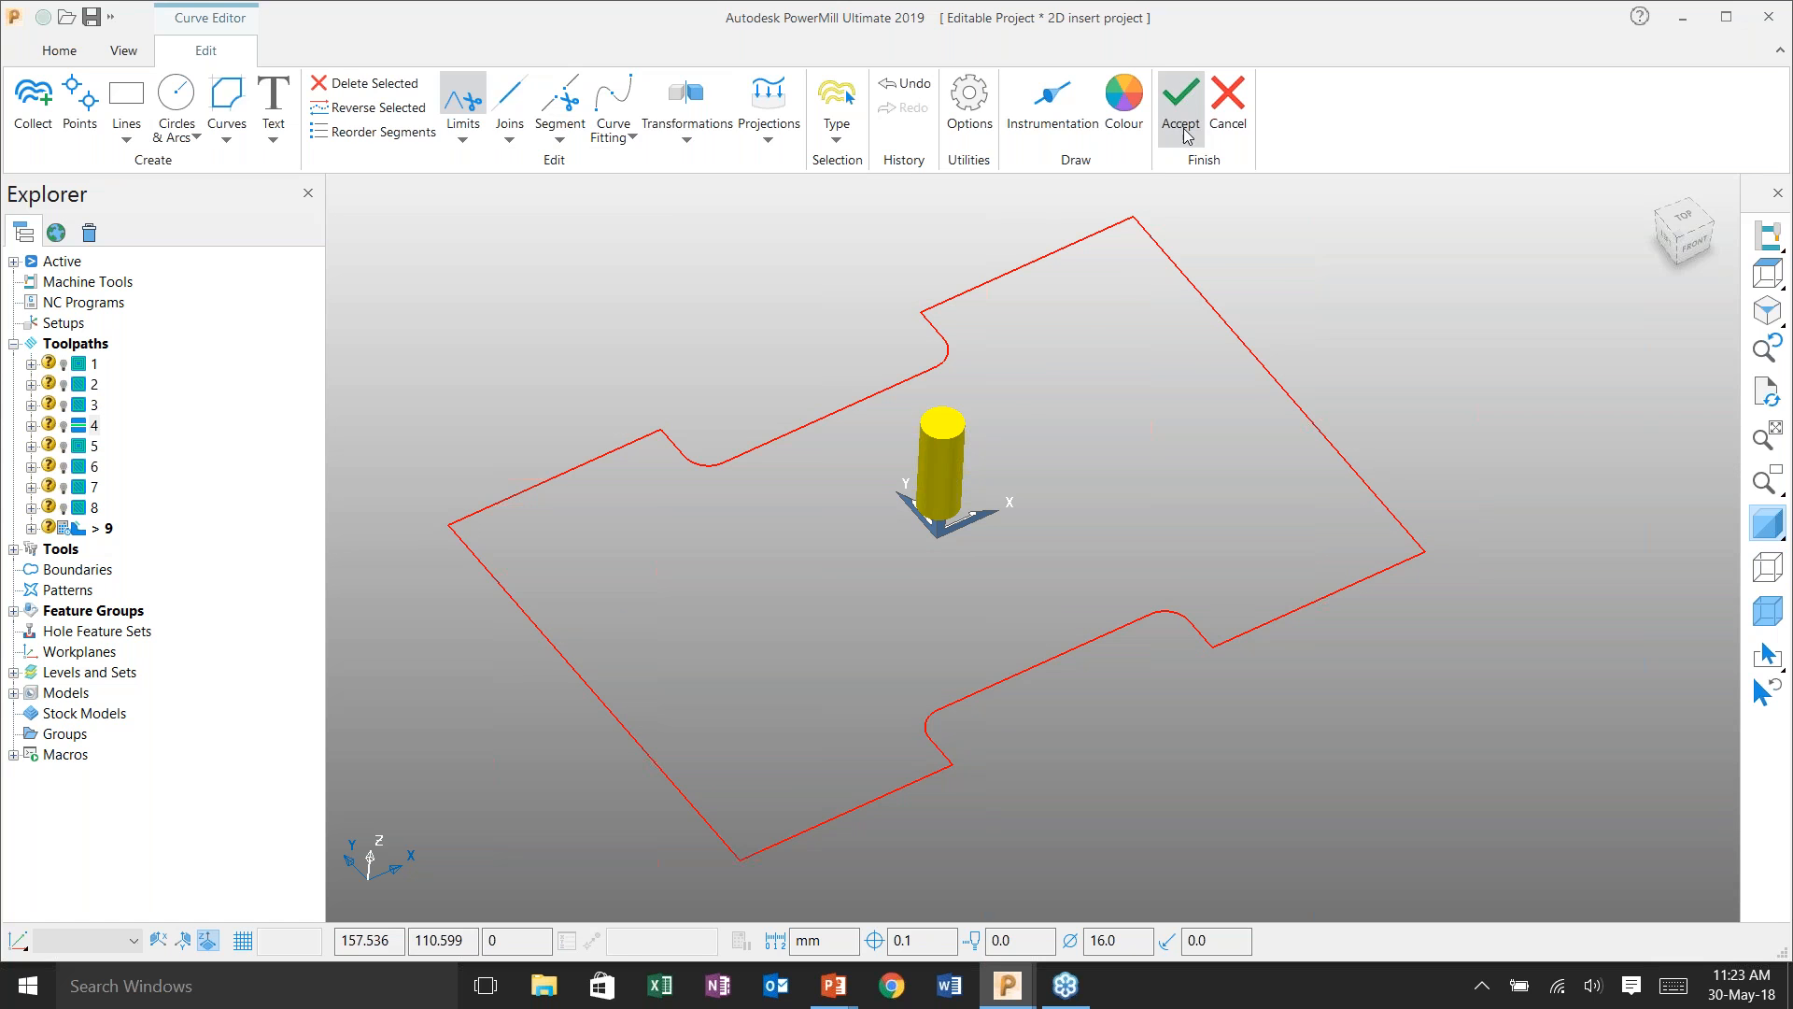
{"action": "left_click", "coordinate": [1278, 225]}
- Set the curve position to the top of the boss and its height to 28 mm, extending downwards
{"action": "middle_click_drag", "start_coordinate": [770, 468], "coordinate": [984, 392], "text": "shift"}
{"action": "scroll", "coordinate": [989, 516], "scroll_direction": "down", "scroll_amount": 2}
{"action": "scroll", "coordinate": [978, 494], "scroll_direction": "up", "scroll_amount": 2}
{"action": "middle_click_drag", "start_coordinate": [981, 498], "coordinate": [1093, 396]}
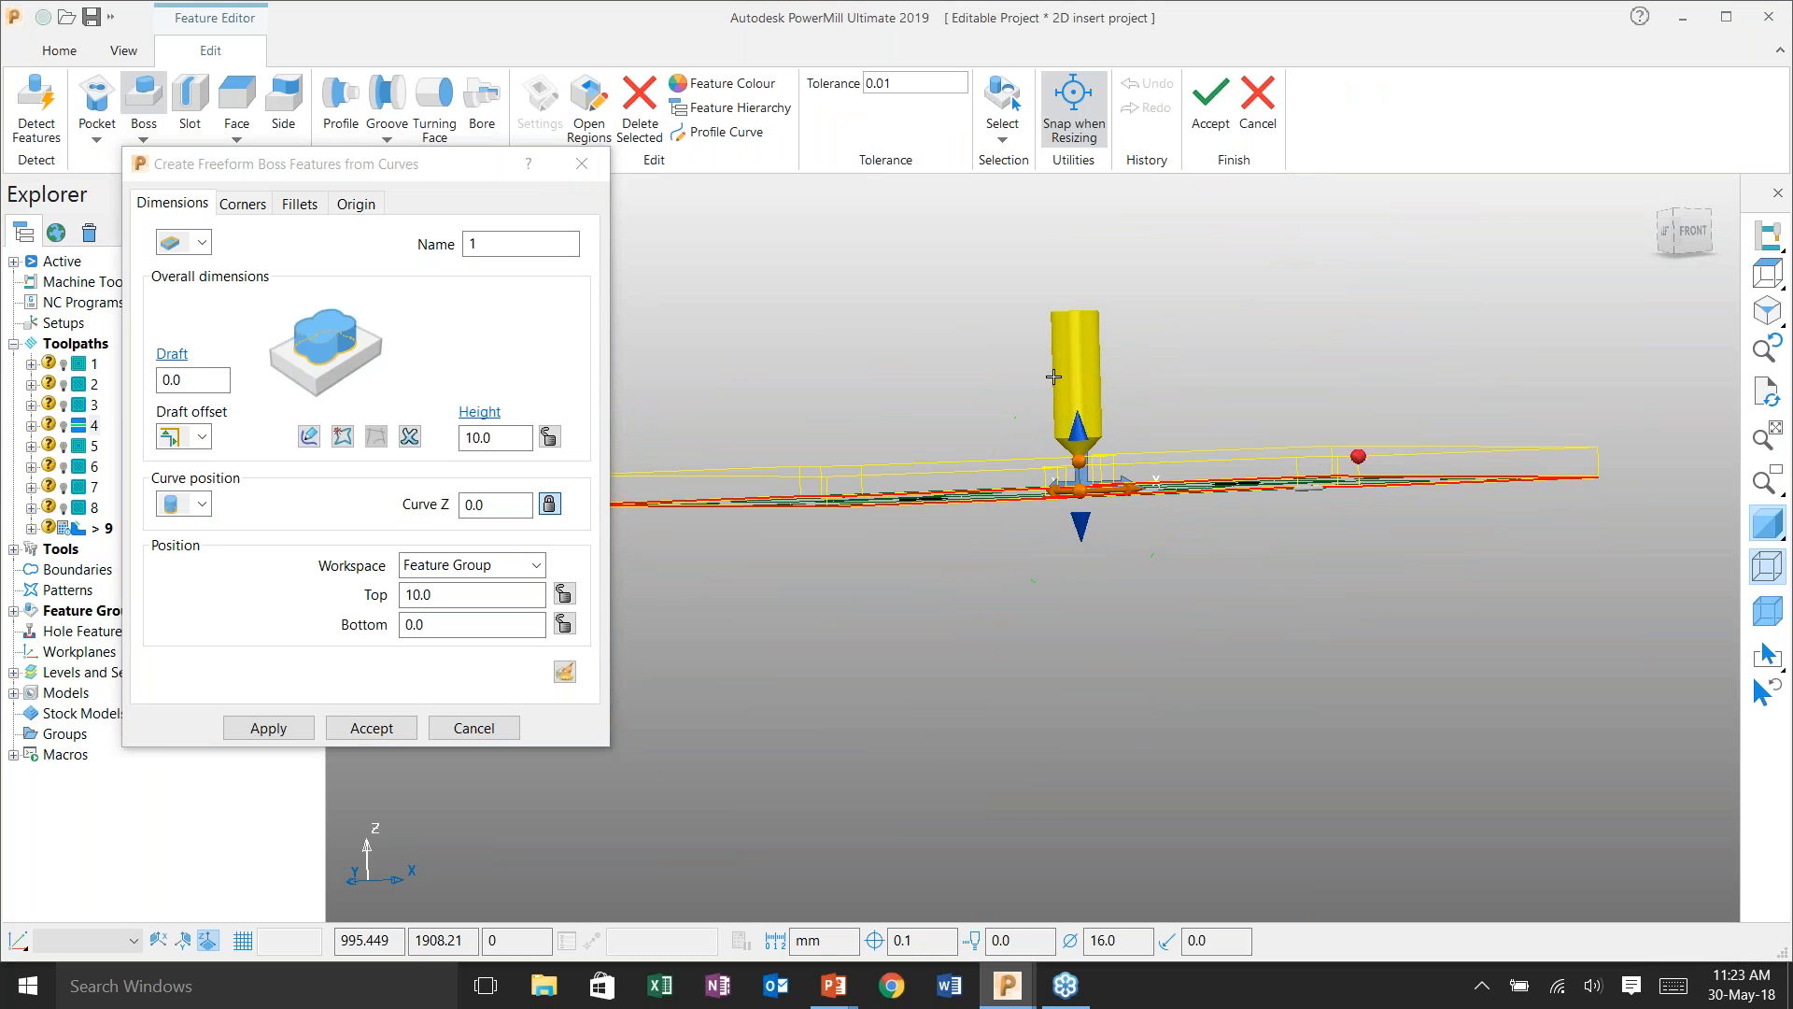
{"action": "left_click", "coordinate": [200, 504]}
{"action": "left_click", "coordinate": [172, 531]}
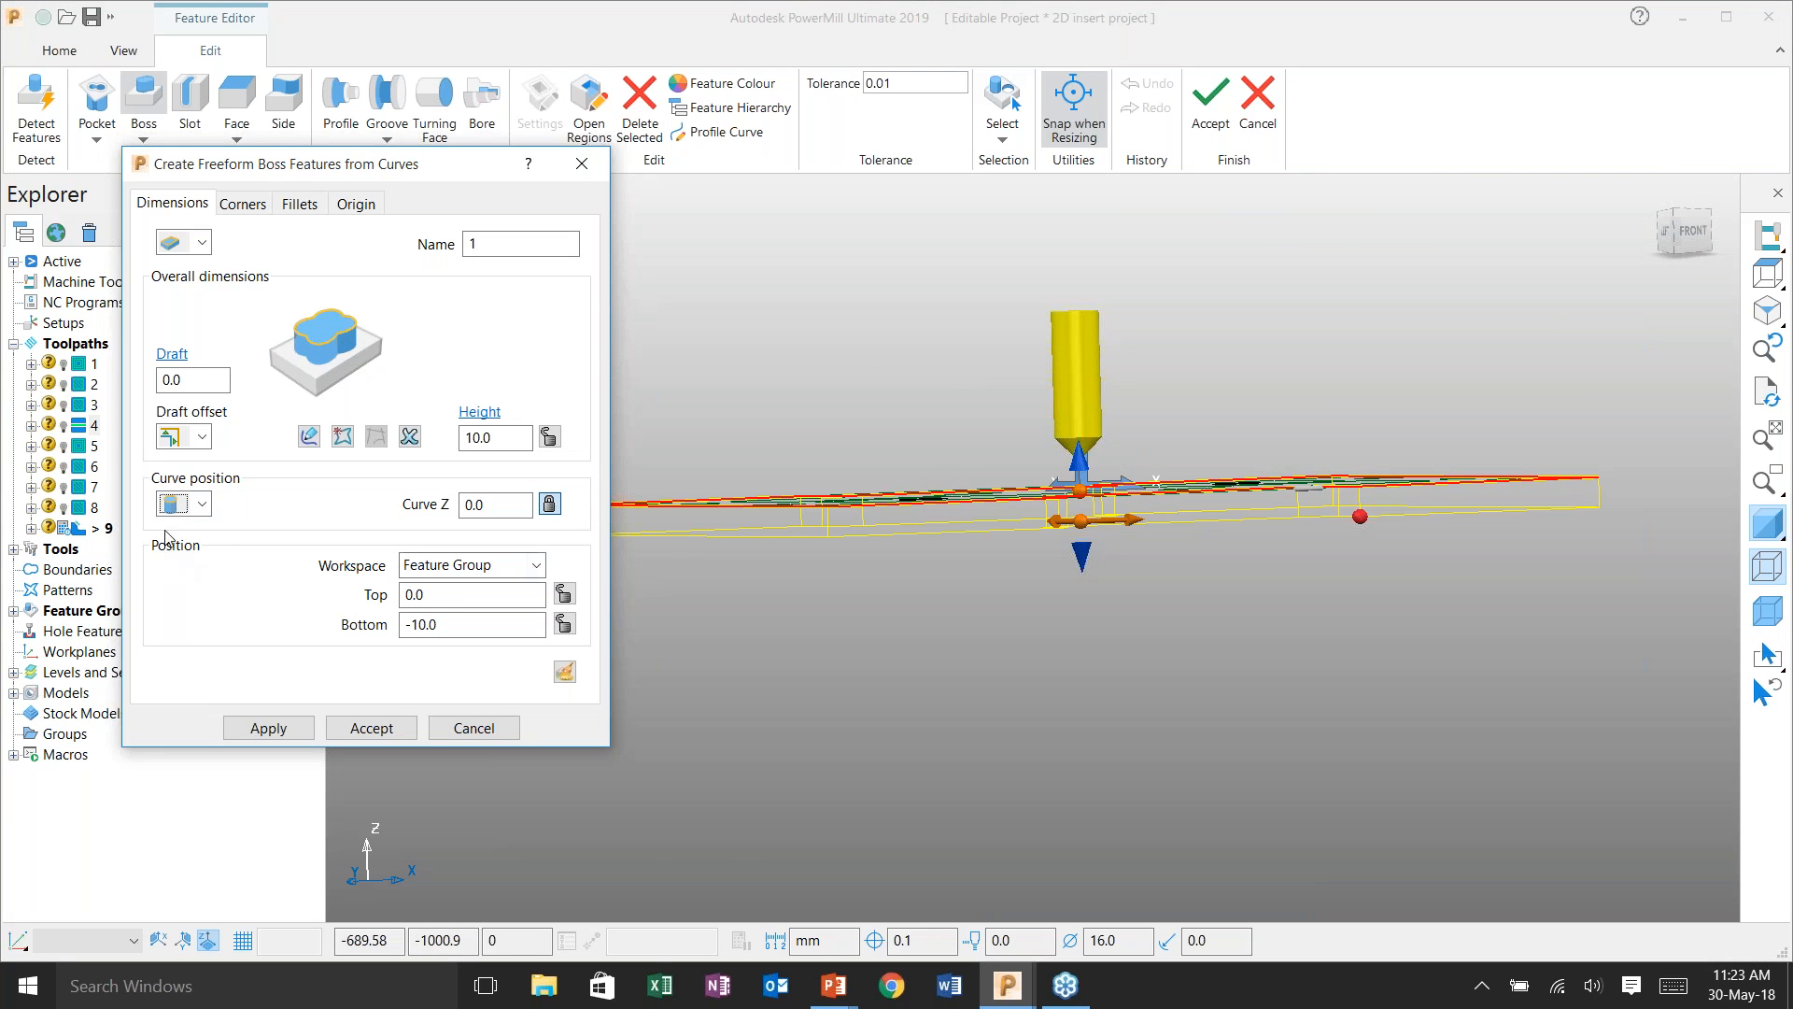
{"action": "middle_click_drag", "start_coordinate": [1020, 412], "coordinate": [1090, 616]}
{"action": "left_click_drag", "start_coordinate": [1081, 547], "coordinate": [1133, 558]}
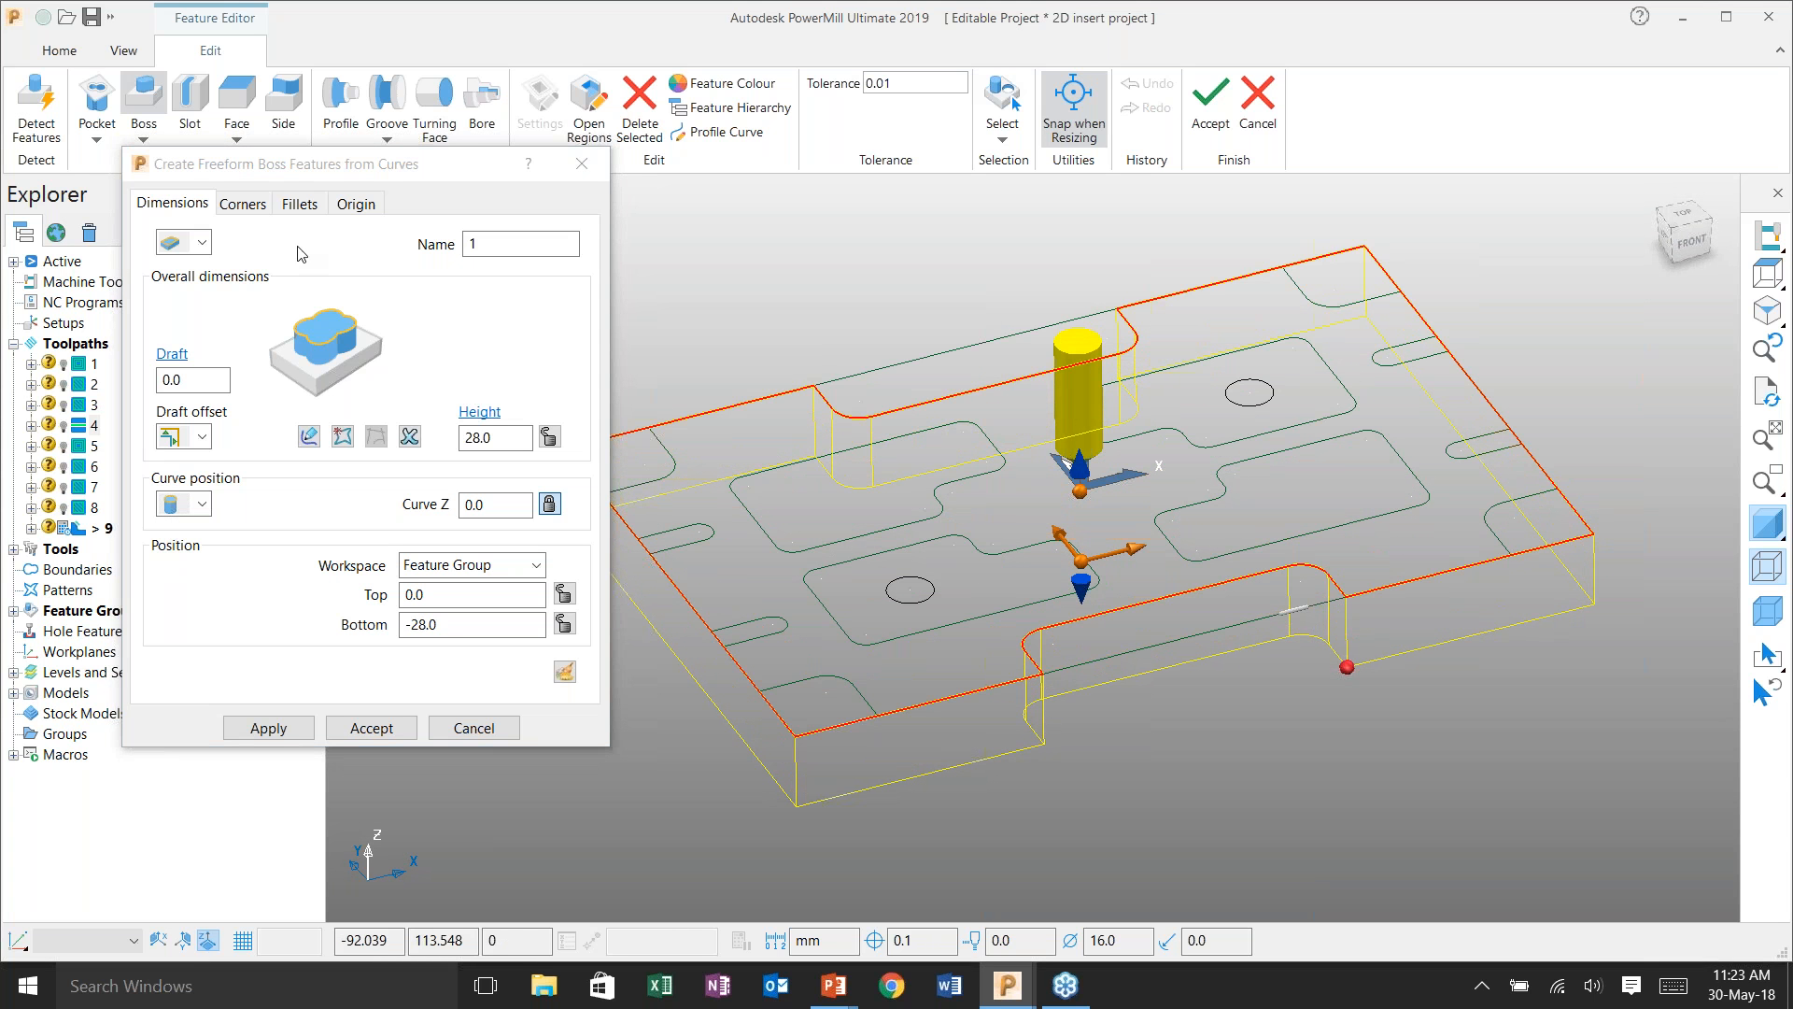
- Add a top chamfer with a width of 1 mm to the boss, apply the feature and close its form
{"action": "left_click", "coordinate": [300, 203]}
{"action": "left_click", "coordinate": [222, 258]}
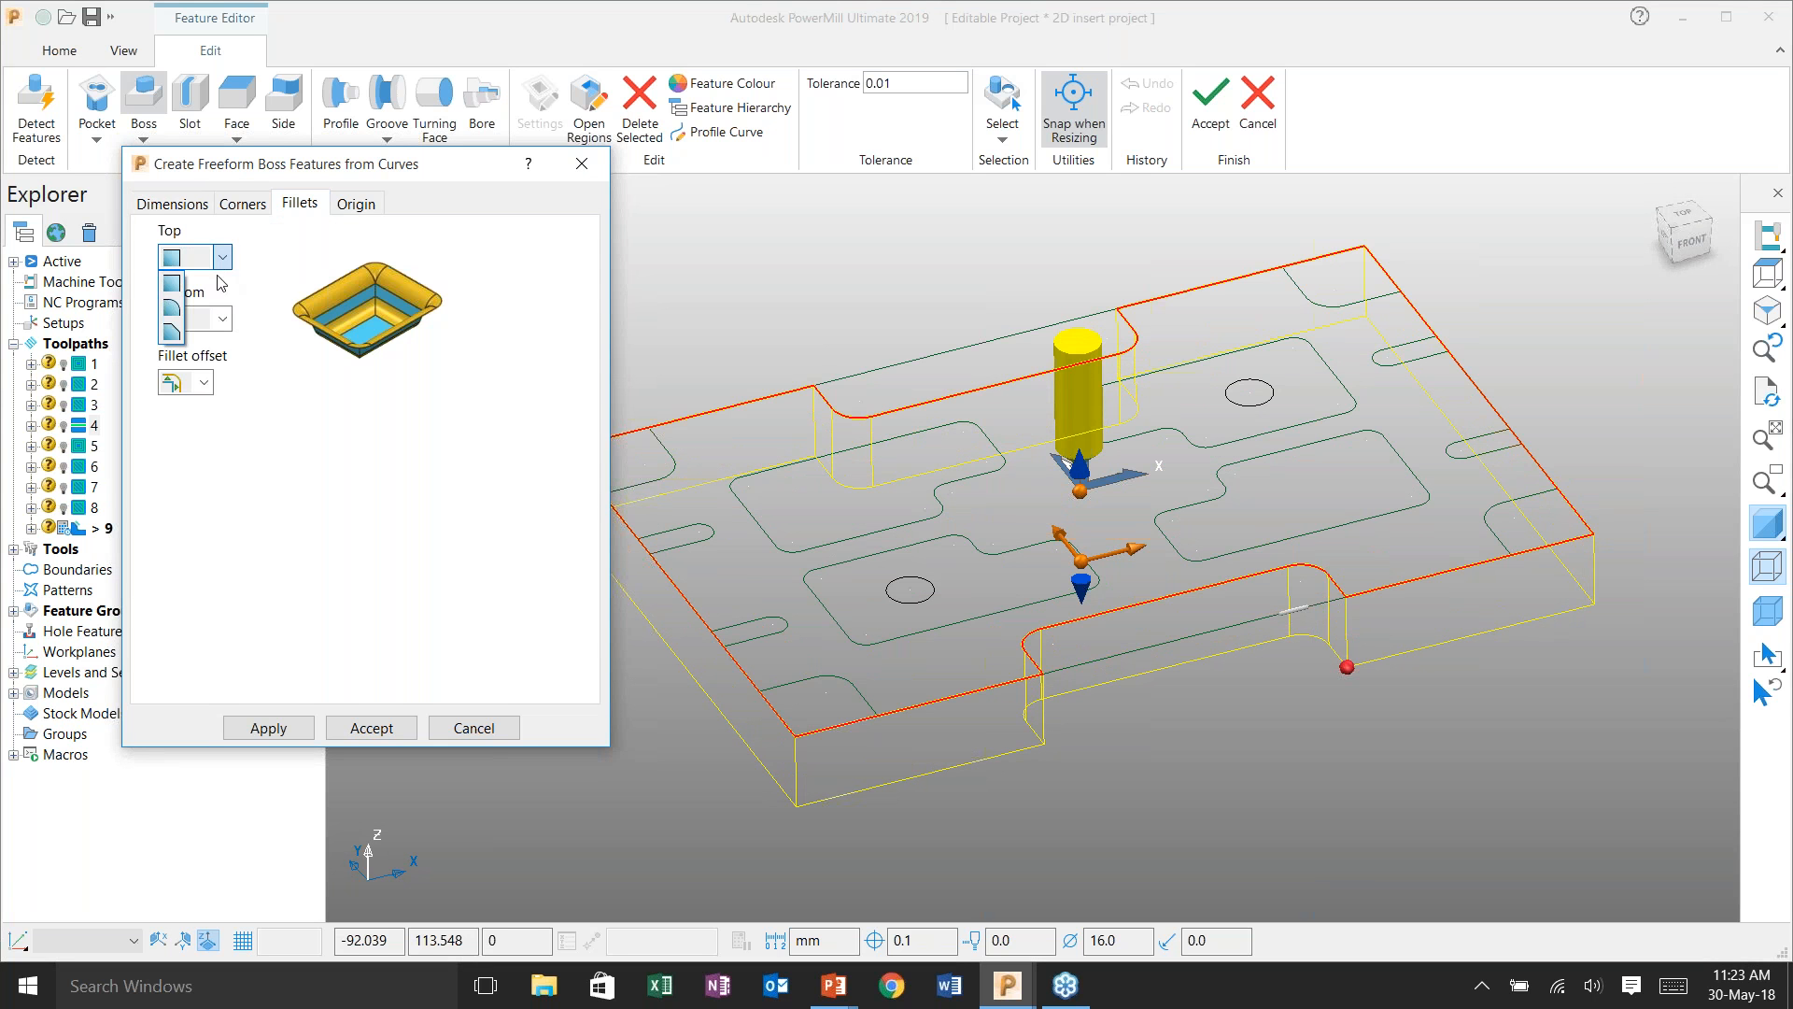
{"action": "left_click", "coordinate": [171, 332]}
{"action": "left_click", "coordinate": [191, 531]}
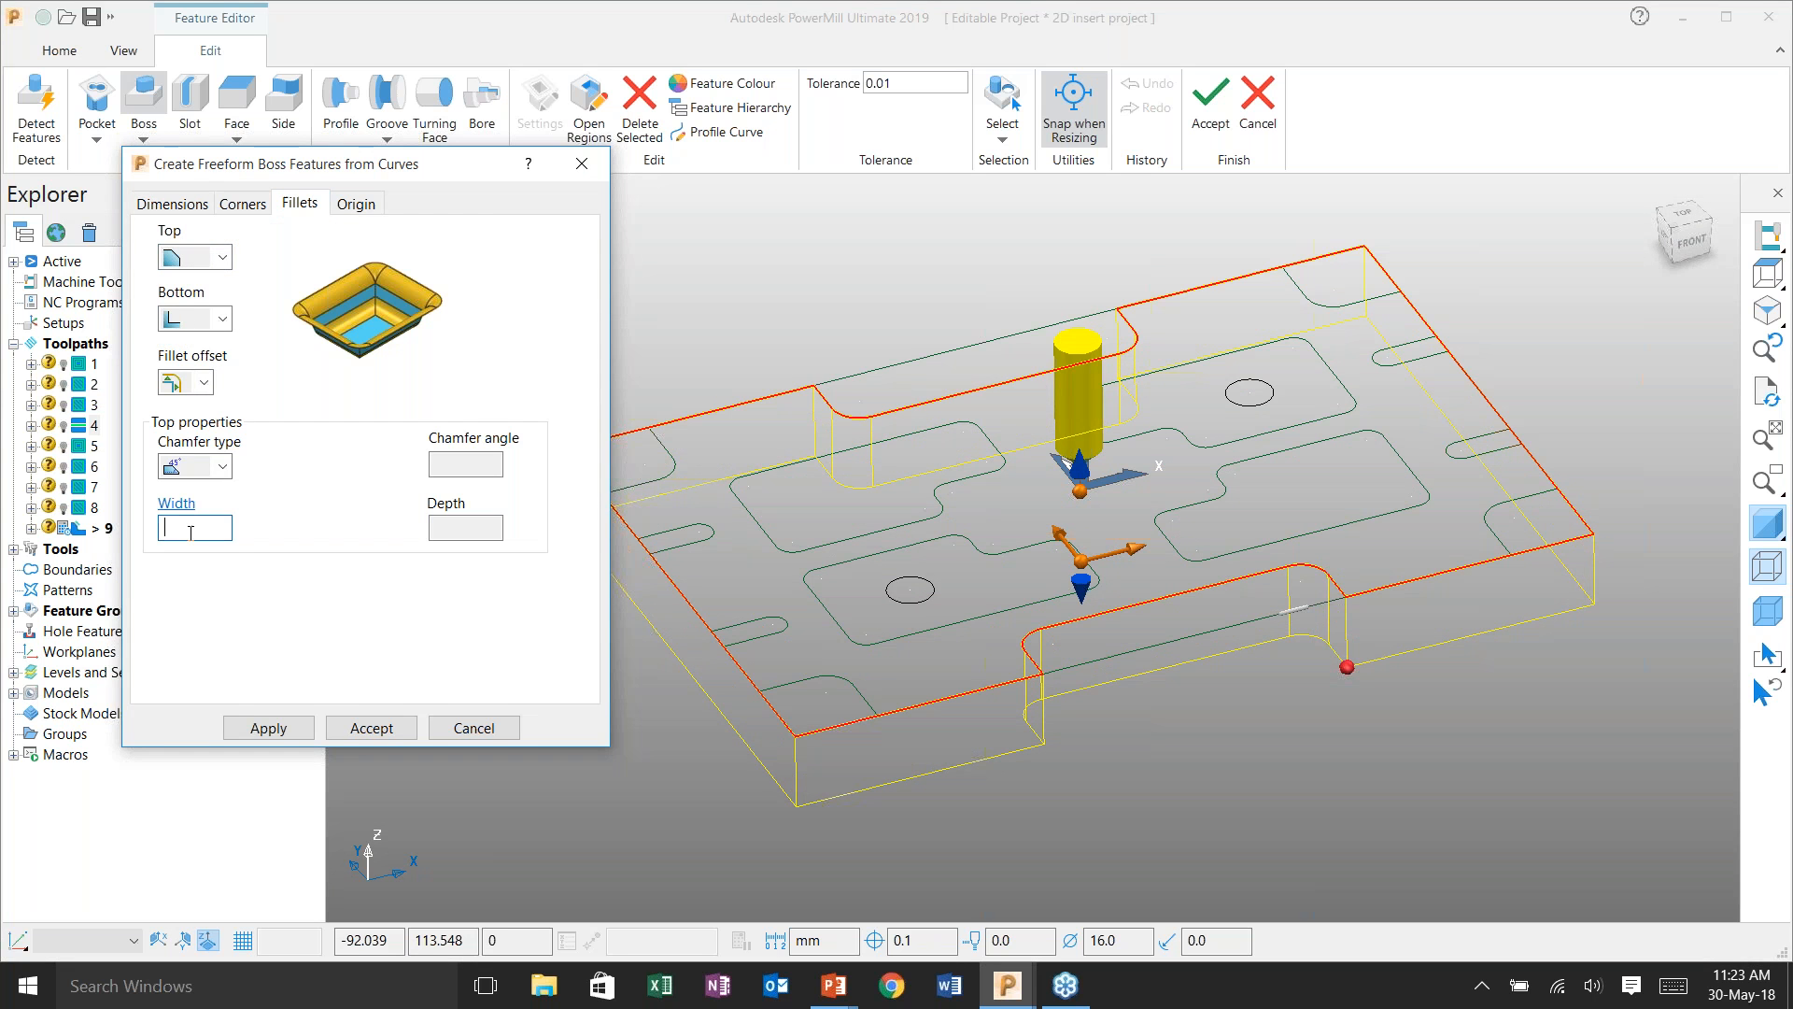
{"action": "type", "text": "1"}
{"action": "left_click", "coordinate": [264, 729]}
{"action": "left_click", "coordinate": [463, 729]}
- Accept the feature group edits and select the new boss feature for the chamfer milling toolpath
{"action": "scroll", "coordinate": [662, 584], "scroll_direction": "up", "scroll_amount": 3}
{"action": "scroll", "coordinate": [659, 575], "scroll_direction": "up", "scroll_amount": 5}
{"action": "scroll", "coordinate": [652, 658], "scroll_direction": "down", "scroll_amount": 6}
{"action": "scroll", "coordinate": [1016, 586], "scroll_direction": "down", "scroll_amount": 3}
{"action": "left_click", "coordinate": [1211, 118]}
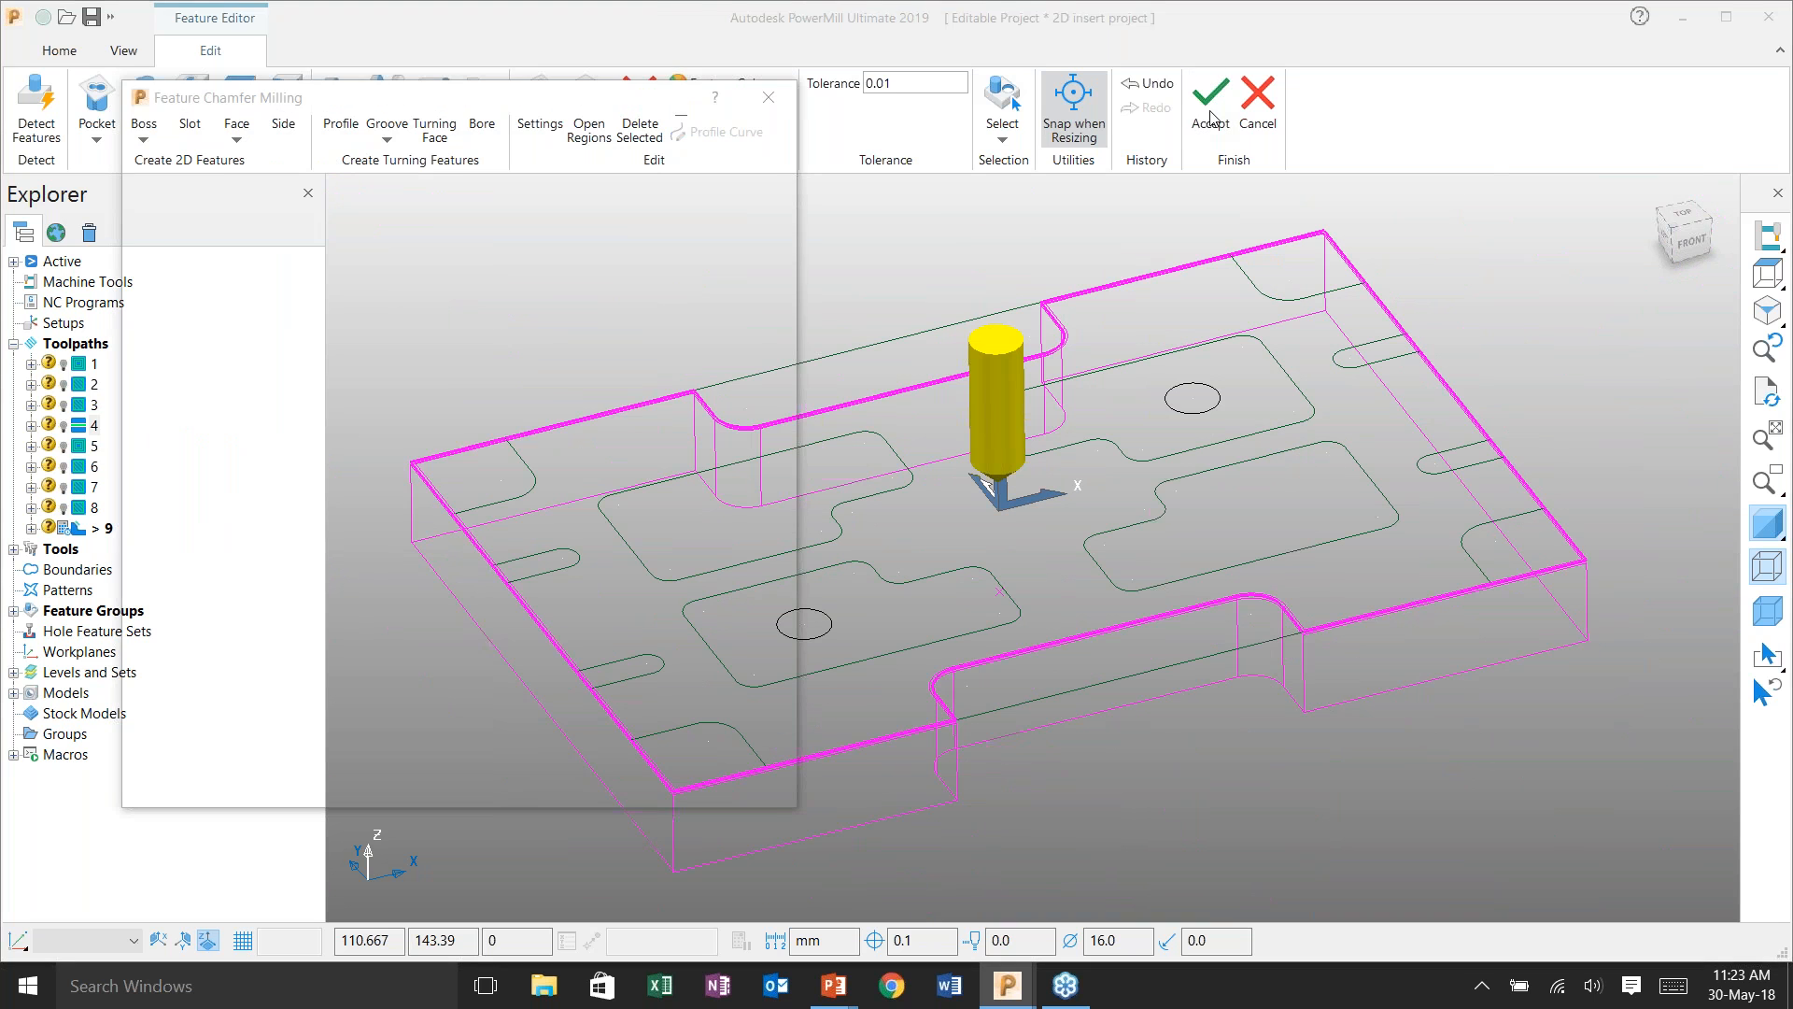
{"action": "left_click", "coordinate": [454, 483]}
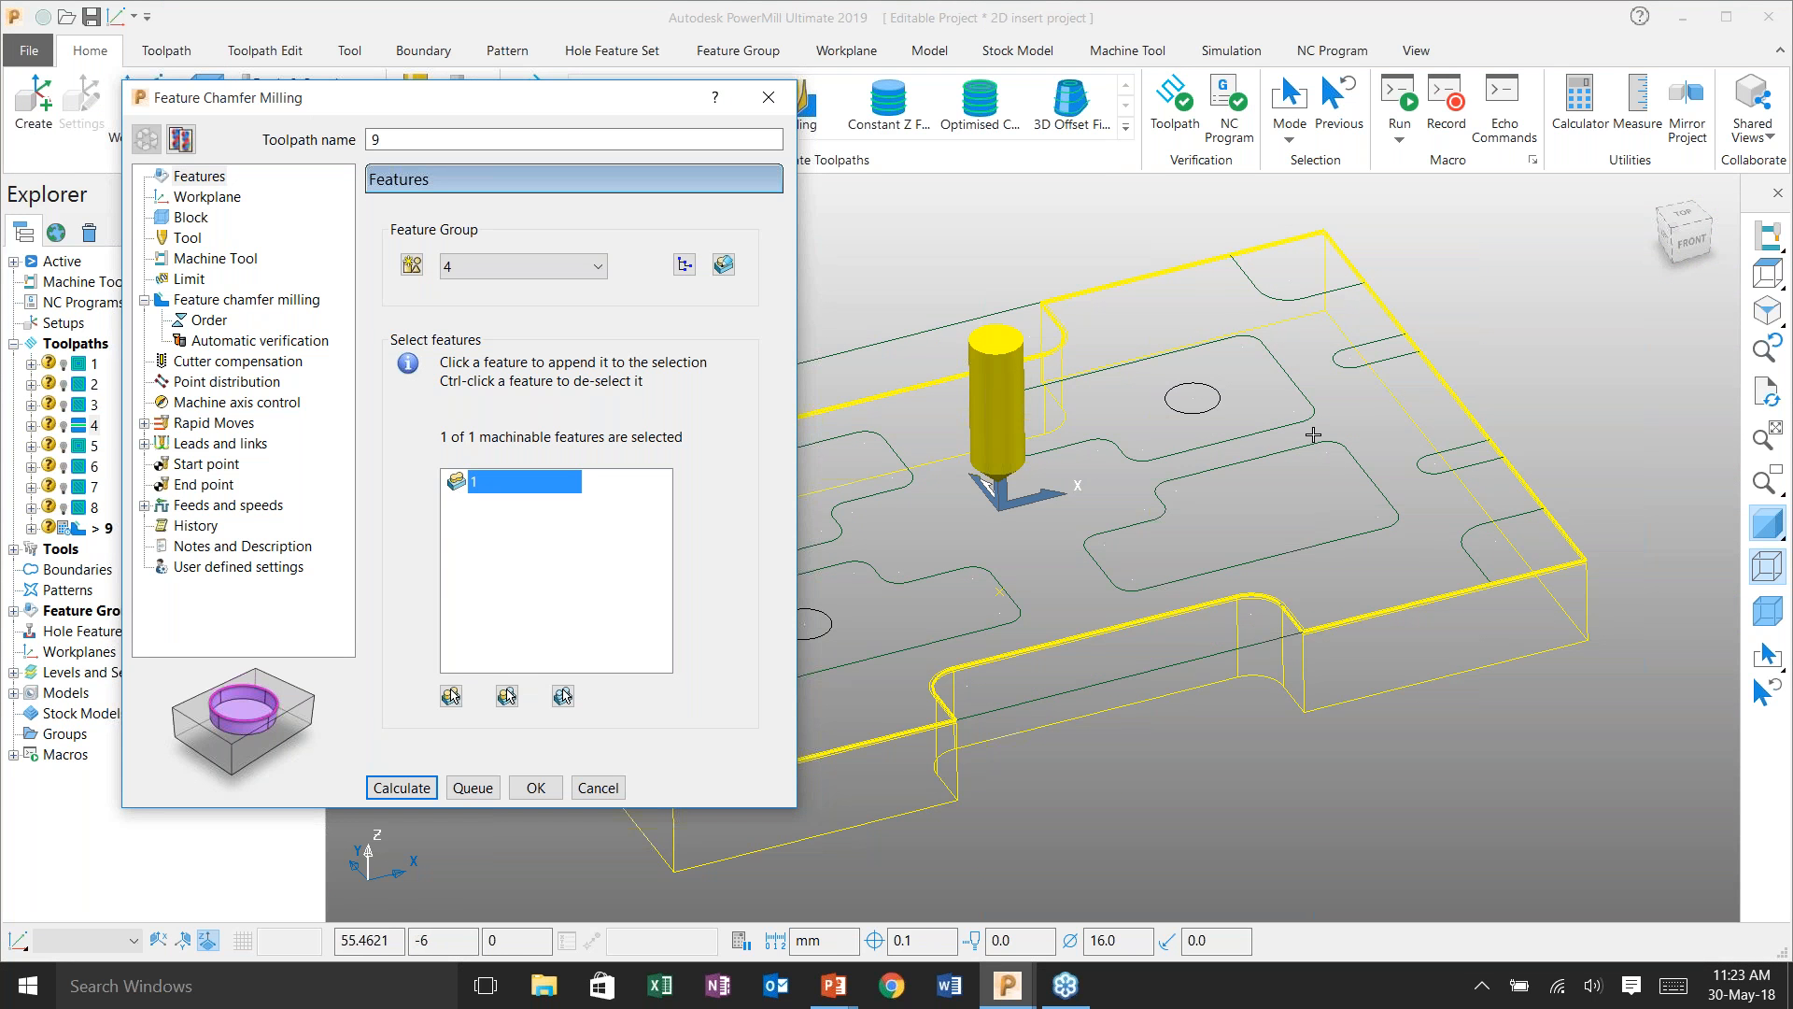
{"action": "left_click", "coordinate": [958, 516]}
{"action": "middle_click_drag", "start_coordinate": [958, 517], "coordinate": [1147, 506], "text": "shift"}
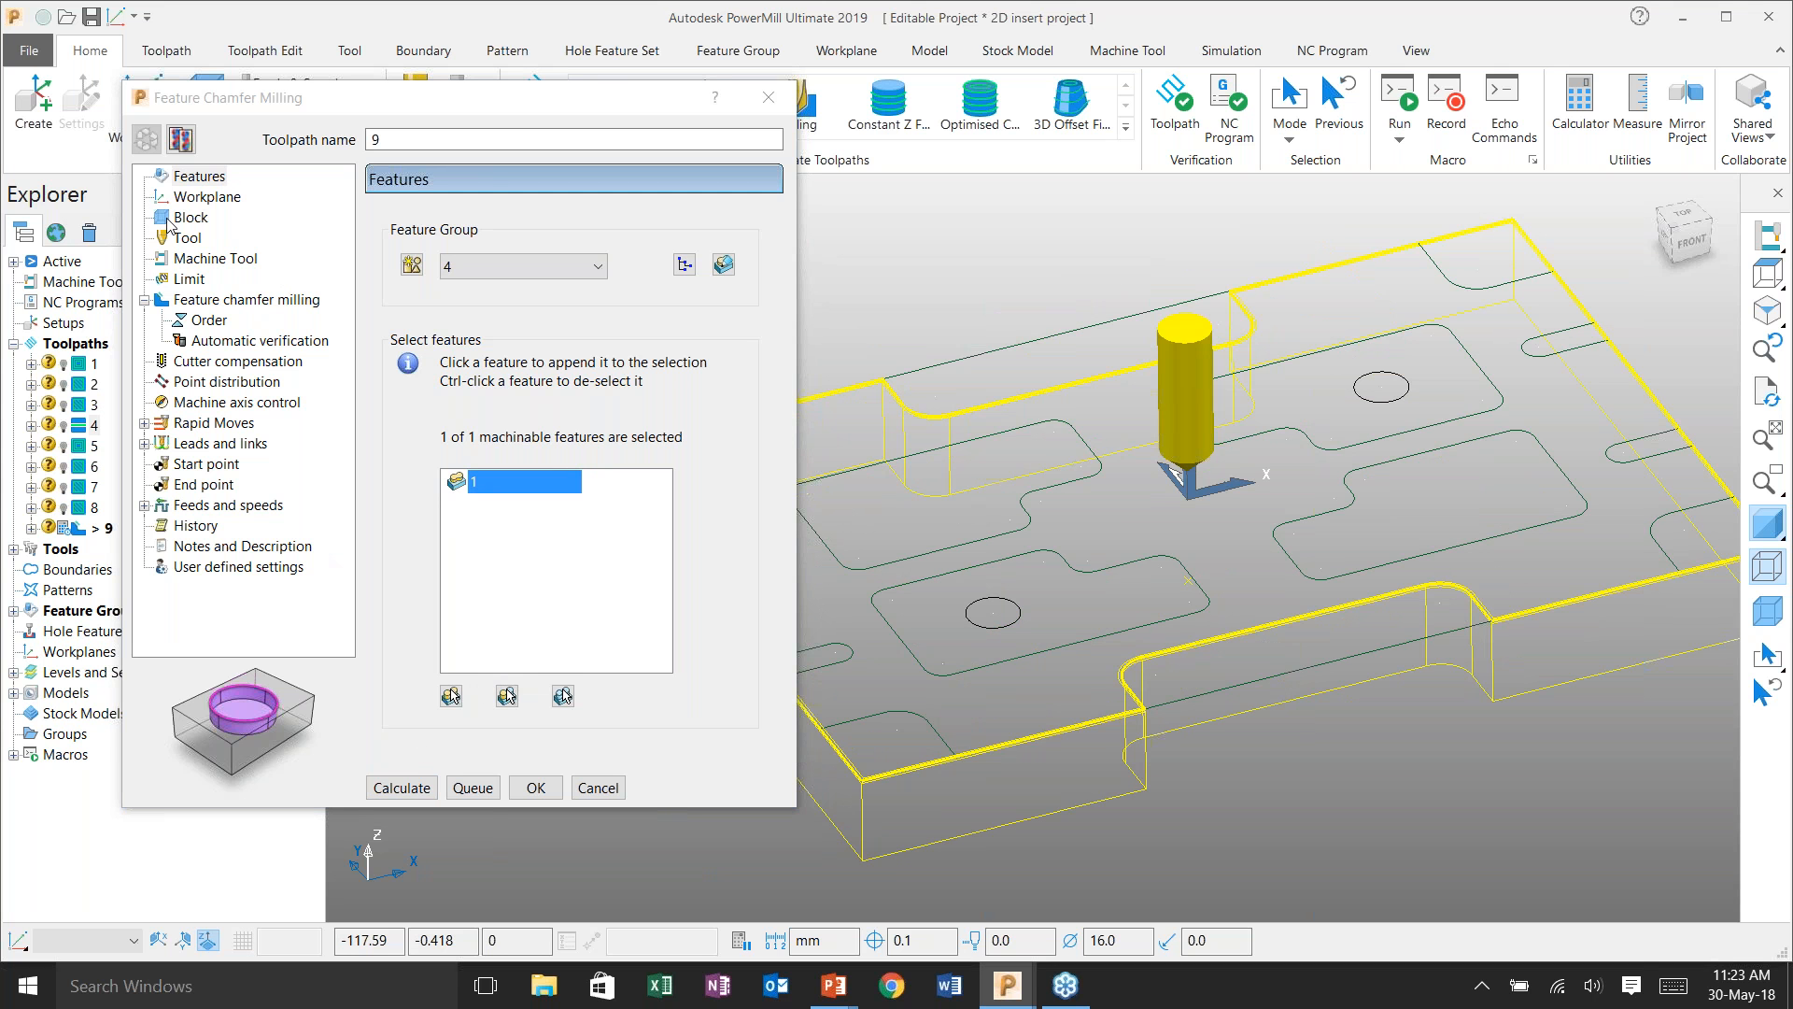
- Review the tapered spherical tool's geometry, calculate the chamfer milling toolpath and close its form
{"action": "left_click", "coordinate": [187, 238]}
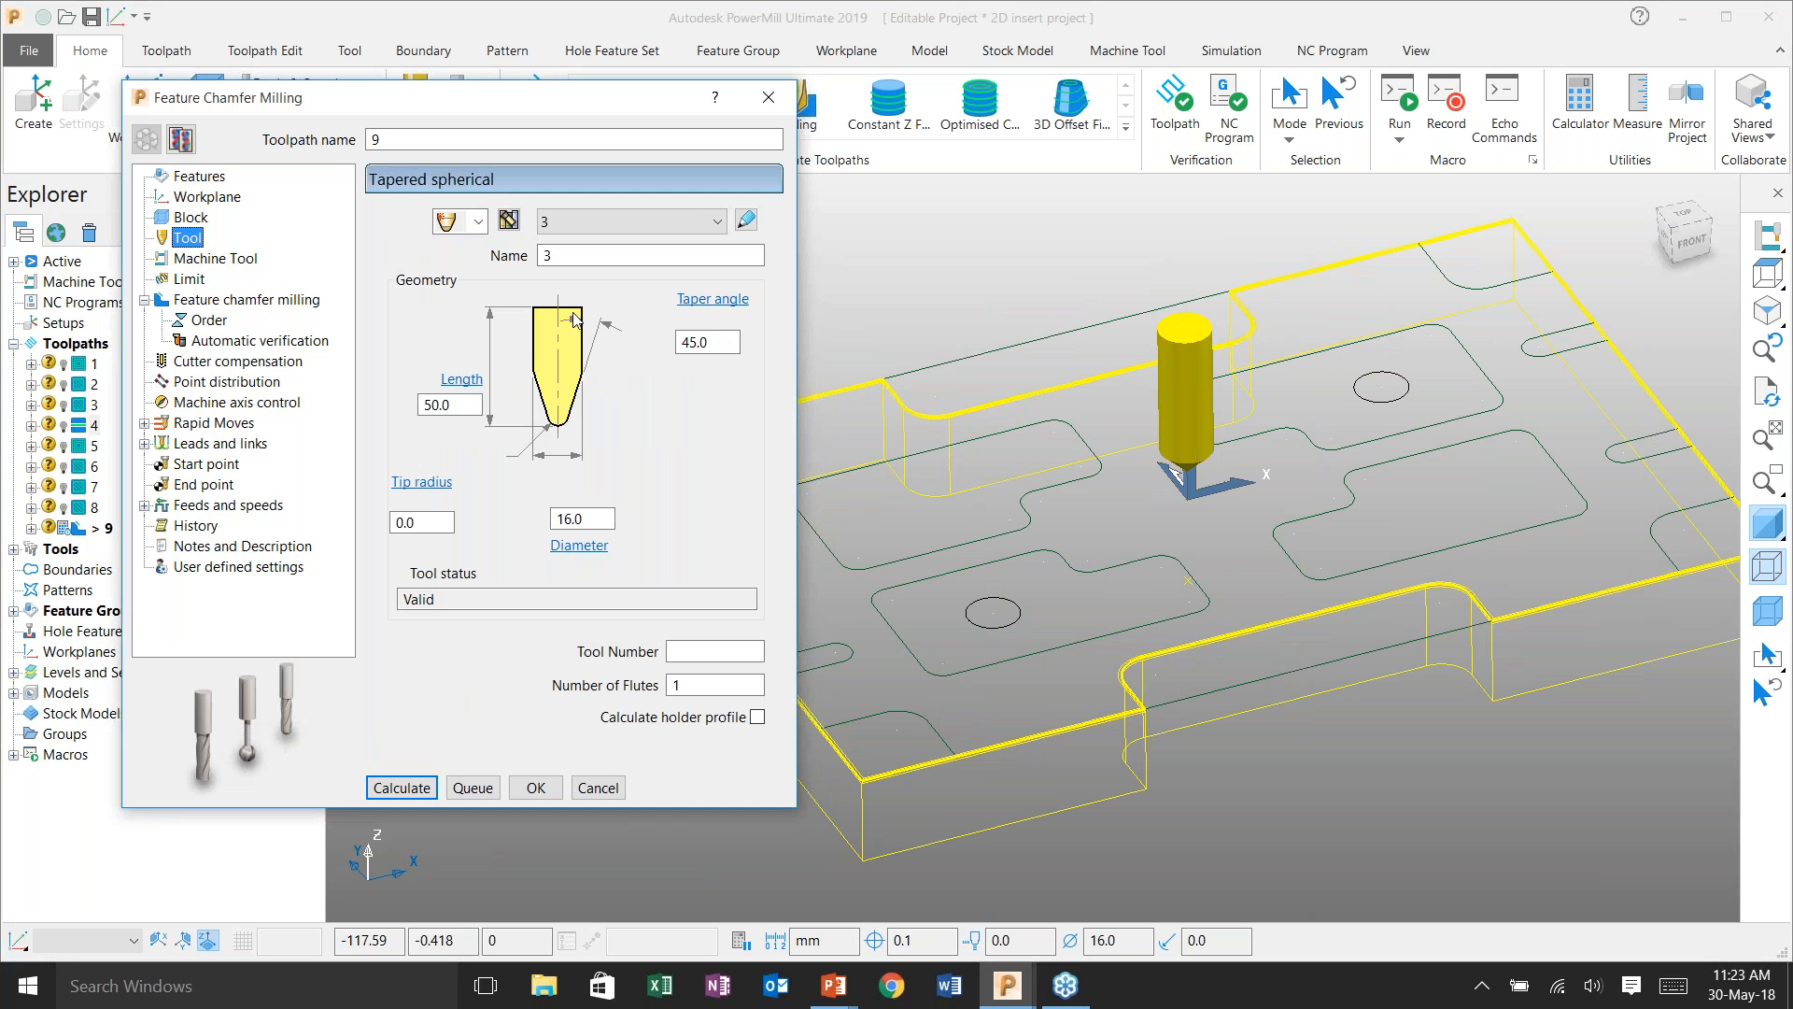
{"action": "double_click", "coordinate": [707, 342]}
{"action": "middle_click_drag", "start_coordinate": [1197, 626], "coordinate": [1252, 429]}
{"action": "scroll", "coordinate": [1252, 428], "scroll_direction": "up", "scroll_amount": 3}
{"action": "scroll", "coordinate": [1141, 464], "scroll_direction": "up", "scroll_amount": 2}
{"action": "scroll", "coordinate": [1210, 408], "scroll_direction": "down", "scroll_amount": 3}
{"action": "middle_click_drag", "start_coordinate": [1210, 408], "coordinate": [1168, 523]}
{"action": "left_click", "coordinate": [401, 787]}
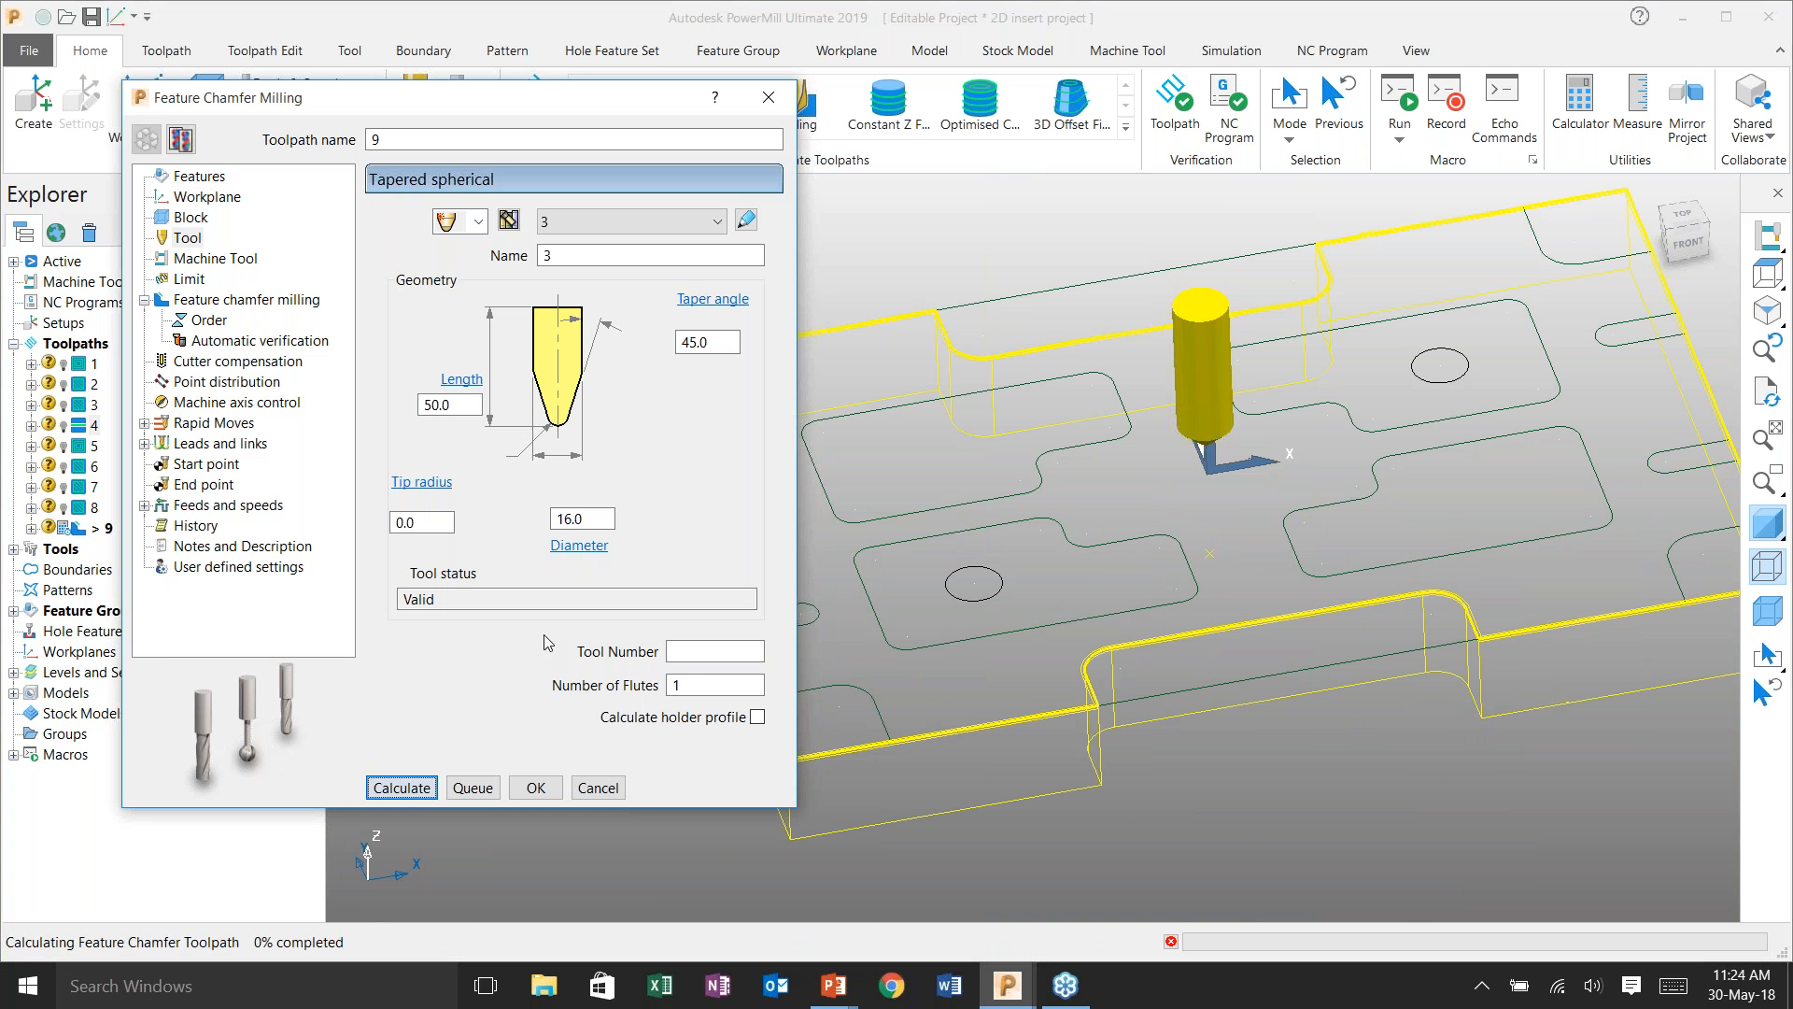
{"action": "left_click", "coordinate": [598, 787]}
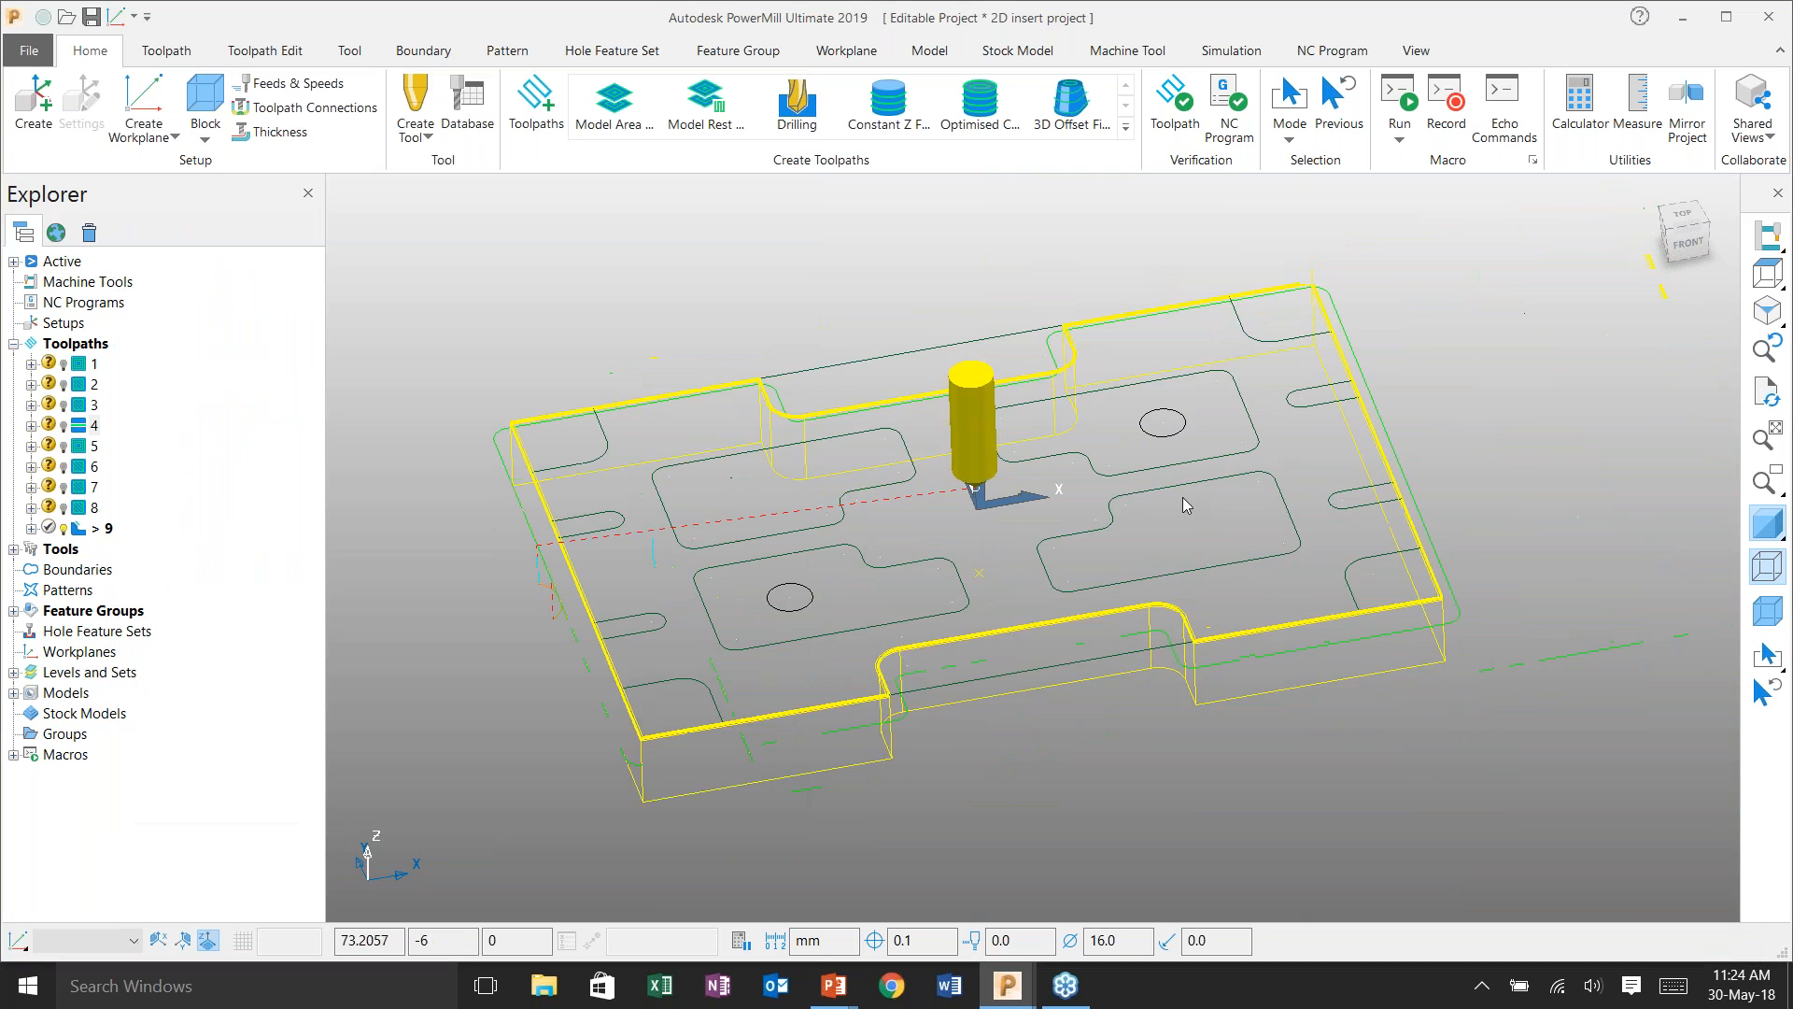
- Start simulating toolpath 9 from its beginning
{"action": "scroll", "coordinate": [514, 561], "scroll_direction": "up", "scroll_amount": 3}
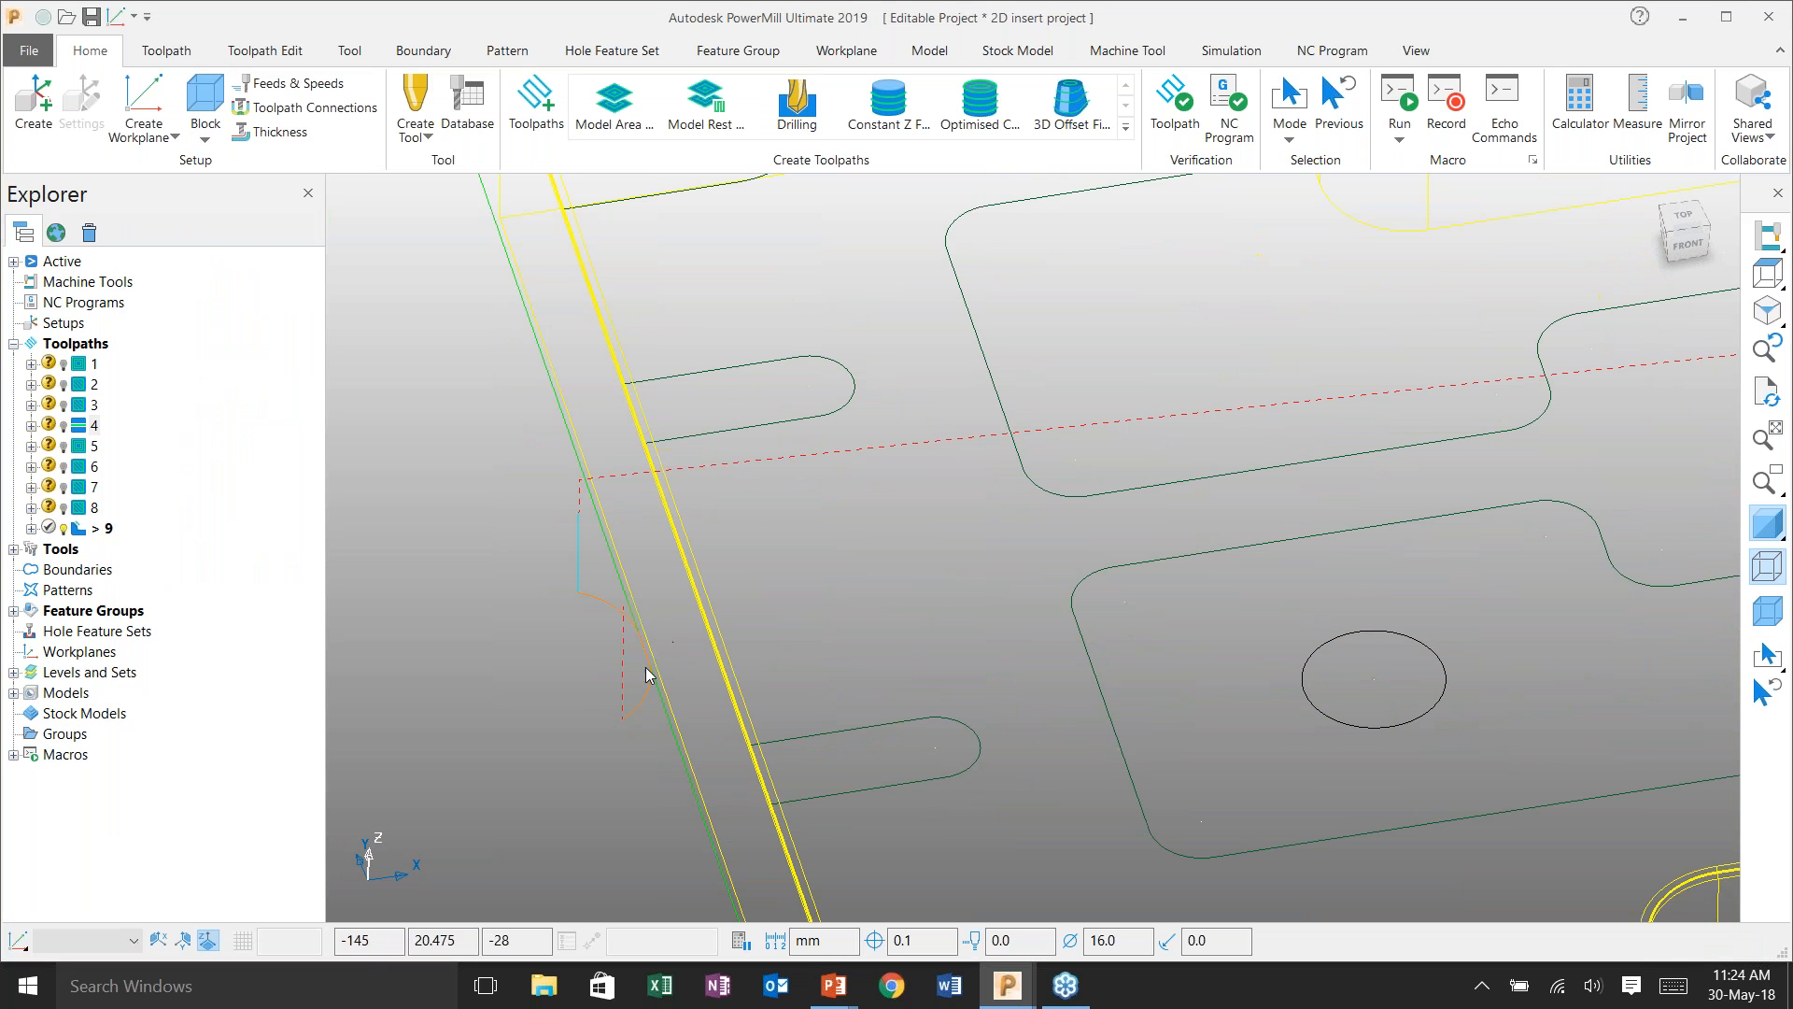
{"action": "left_click", "coordinate": [104, 531]}
{"action": "right_click", "coordinate": [104, 544]}
{"action": "left_click", "coordinate": [159, 248]}
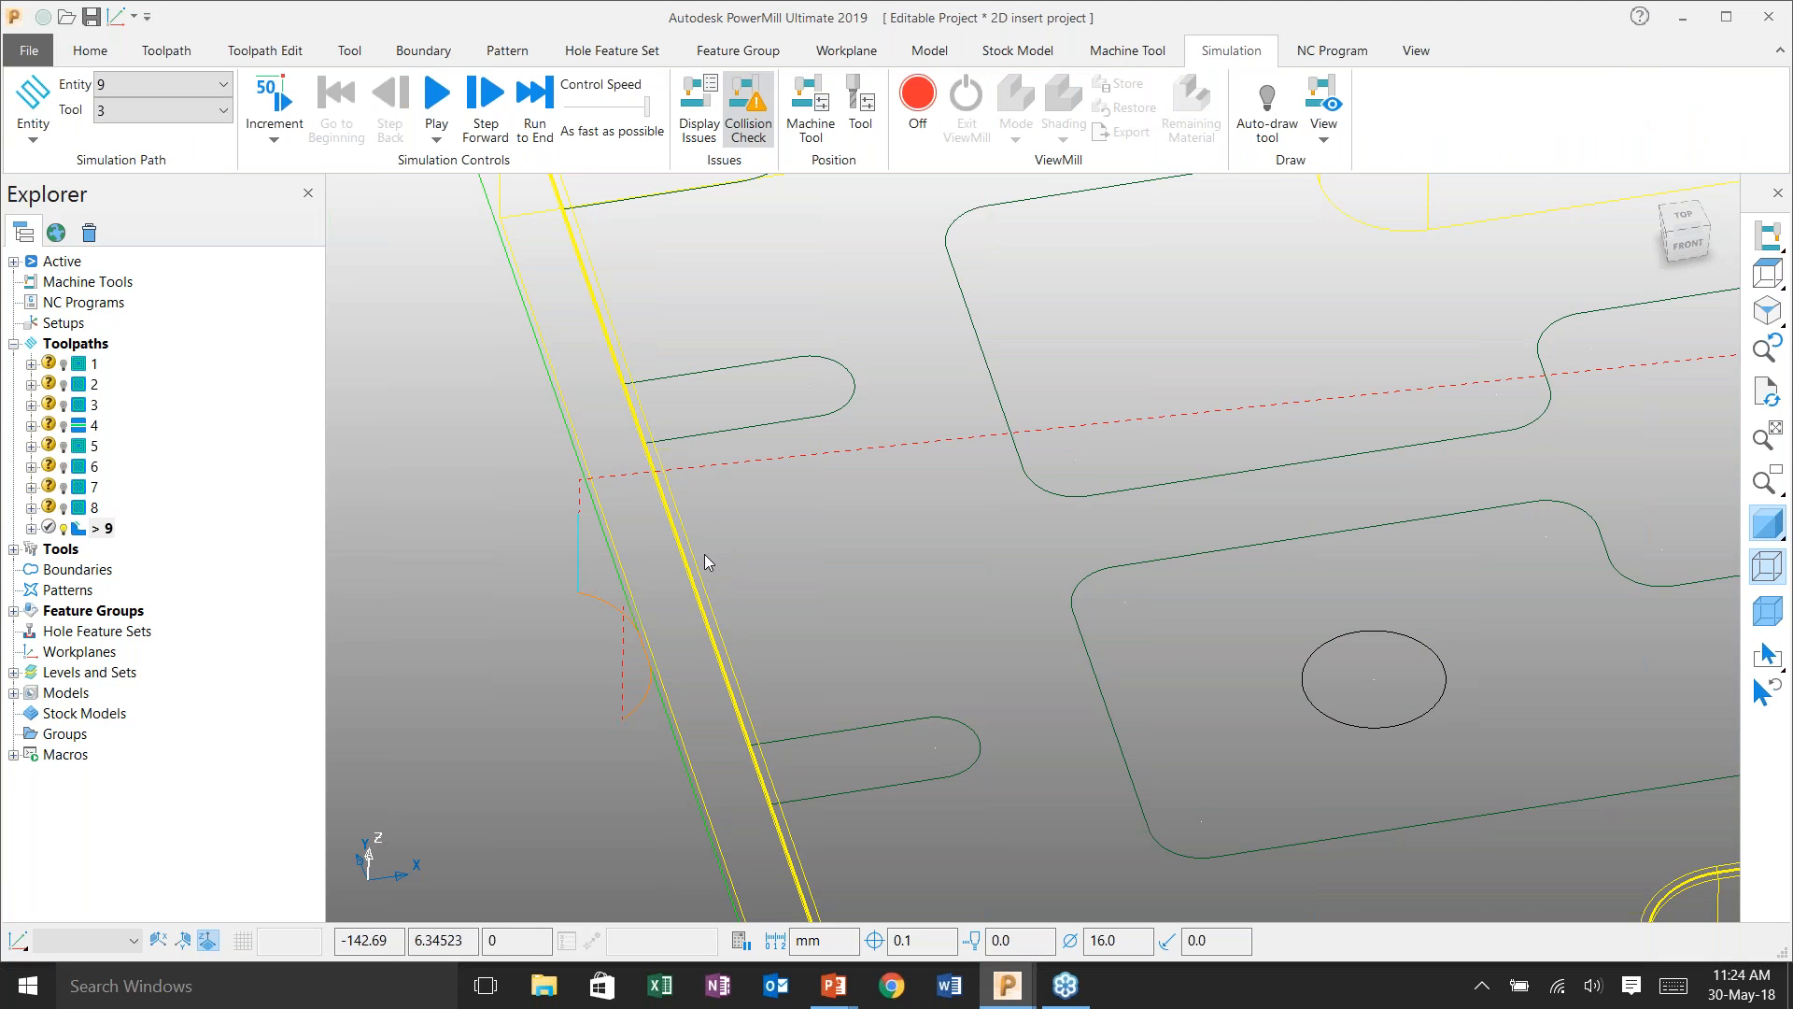
{"action": "scroll", "coordinate": [704, 553], "scroll_direction": "down", "scroll_amount": 5}
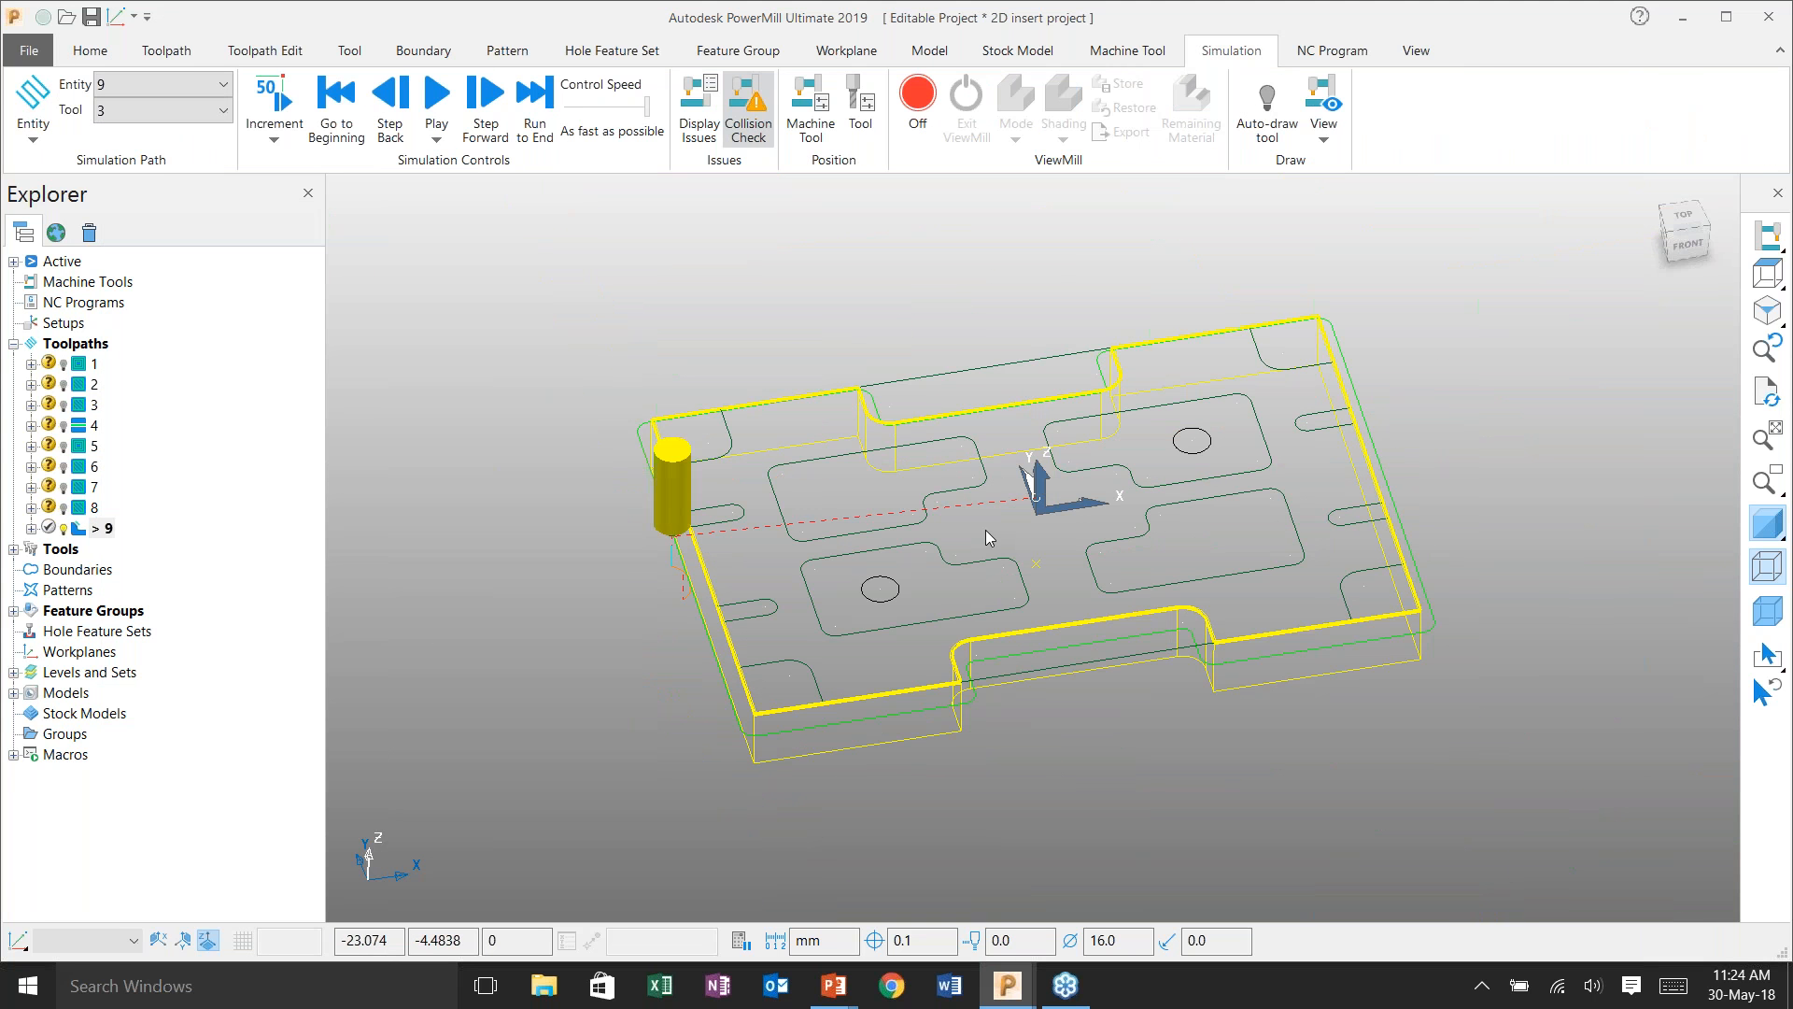
- Examine from the front how the tapered tool meets the plate's top edge at the chamfer
{"action": "middle_click_drag", "start_coordinate": [957, 549], "coordinate": [771, 564]}
{"action": "scroll", "coordinate": [770, 557], "scroll_direction": "up", "scroll_amount": 3}
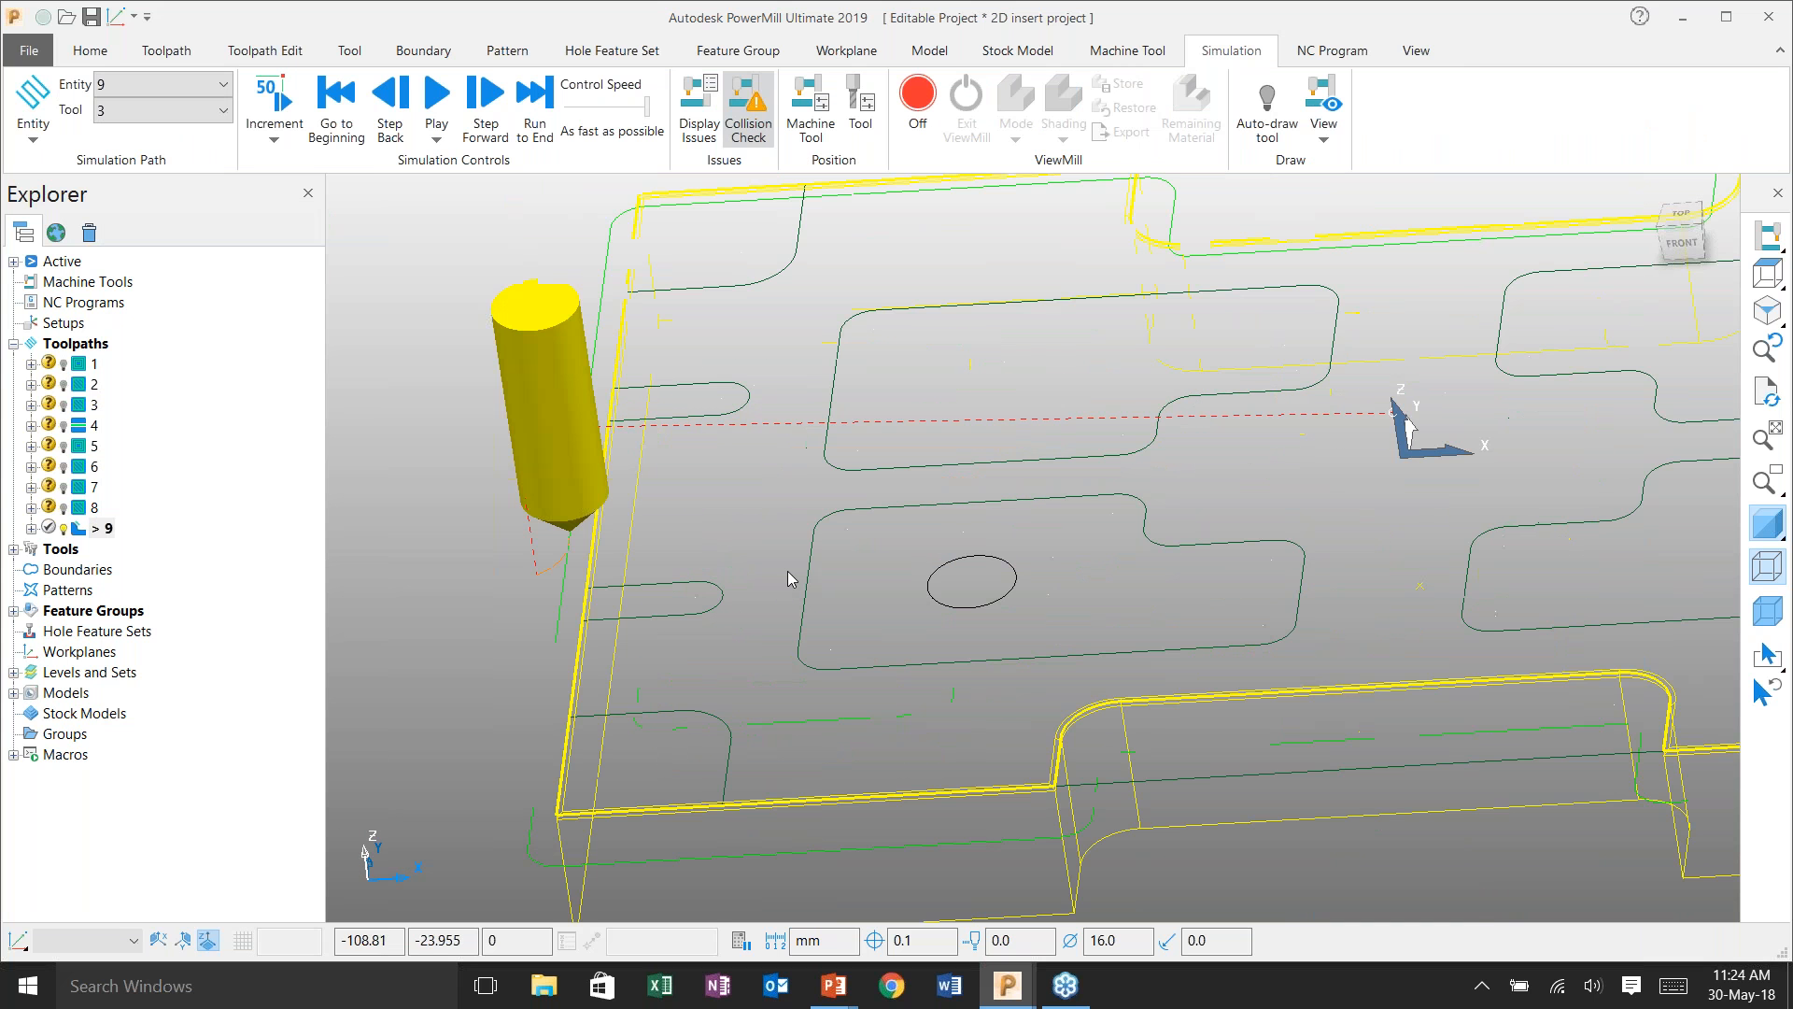
{"action": "scroll", "coordinate": [788, 569], "scroll_direction": "down", "scroll_amount": 1}
{"action": "key", "text": "ctrl+2"}
{"action": "scroll", "coordinate": [400, 585], "scroll_direction": "up", "scroll_amount": 4}
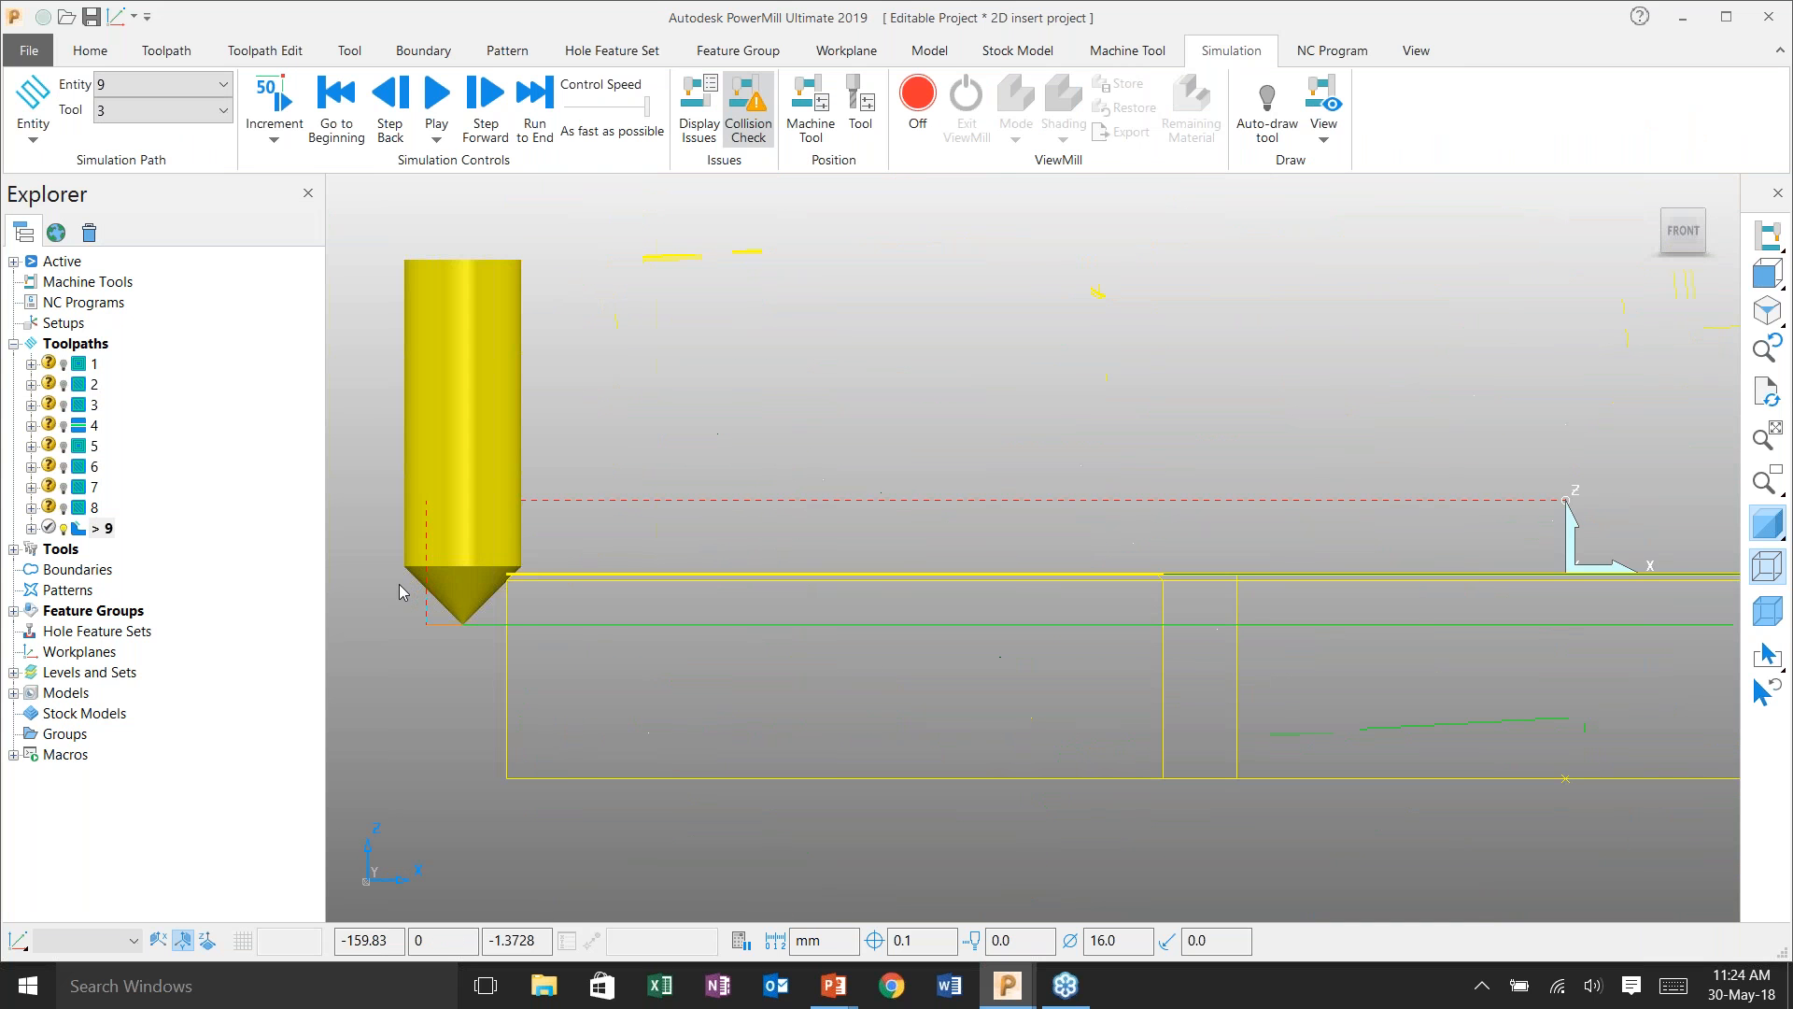
{"action": "scroll", "coordinate": [407, 585], "scroll_direction": "up", "scroll_amount": 6}
{"action": "middle_click_drag", "start_coordinate": [627, 537], "coordinate": [928, 456], "text": "shift"}
{"action": "scroll", "coordinate": [929, 456], "scroll_direction": "up", "scroll_amount": 2}
{"action": "scroll", "coordinate": [943, 460], "scroll_direction": "down", "scroll_amount": 1}
{"action": "middle_click_drag", "start_coordinate": [1278, 523], "coordinate": [1069, 506], "text": "shift"}
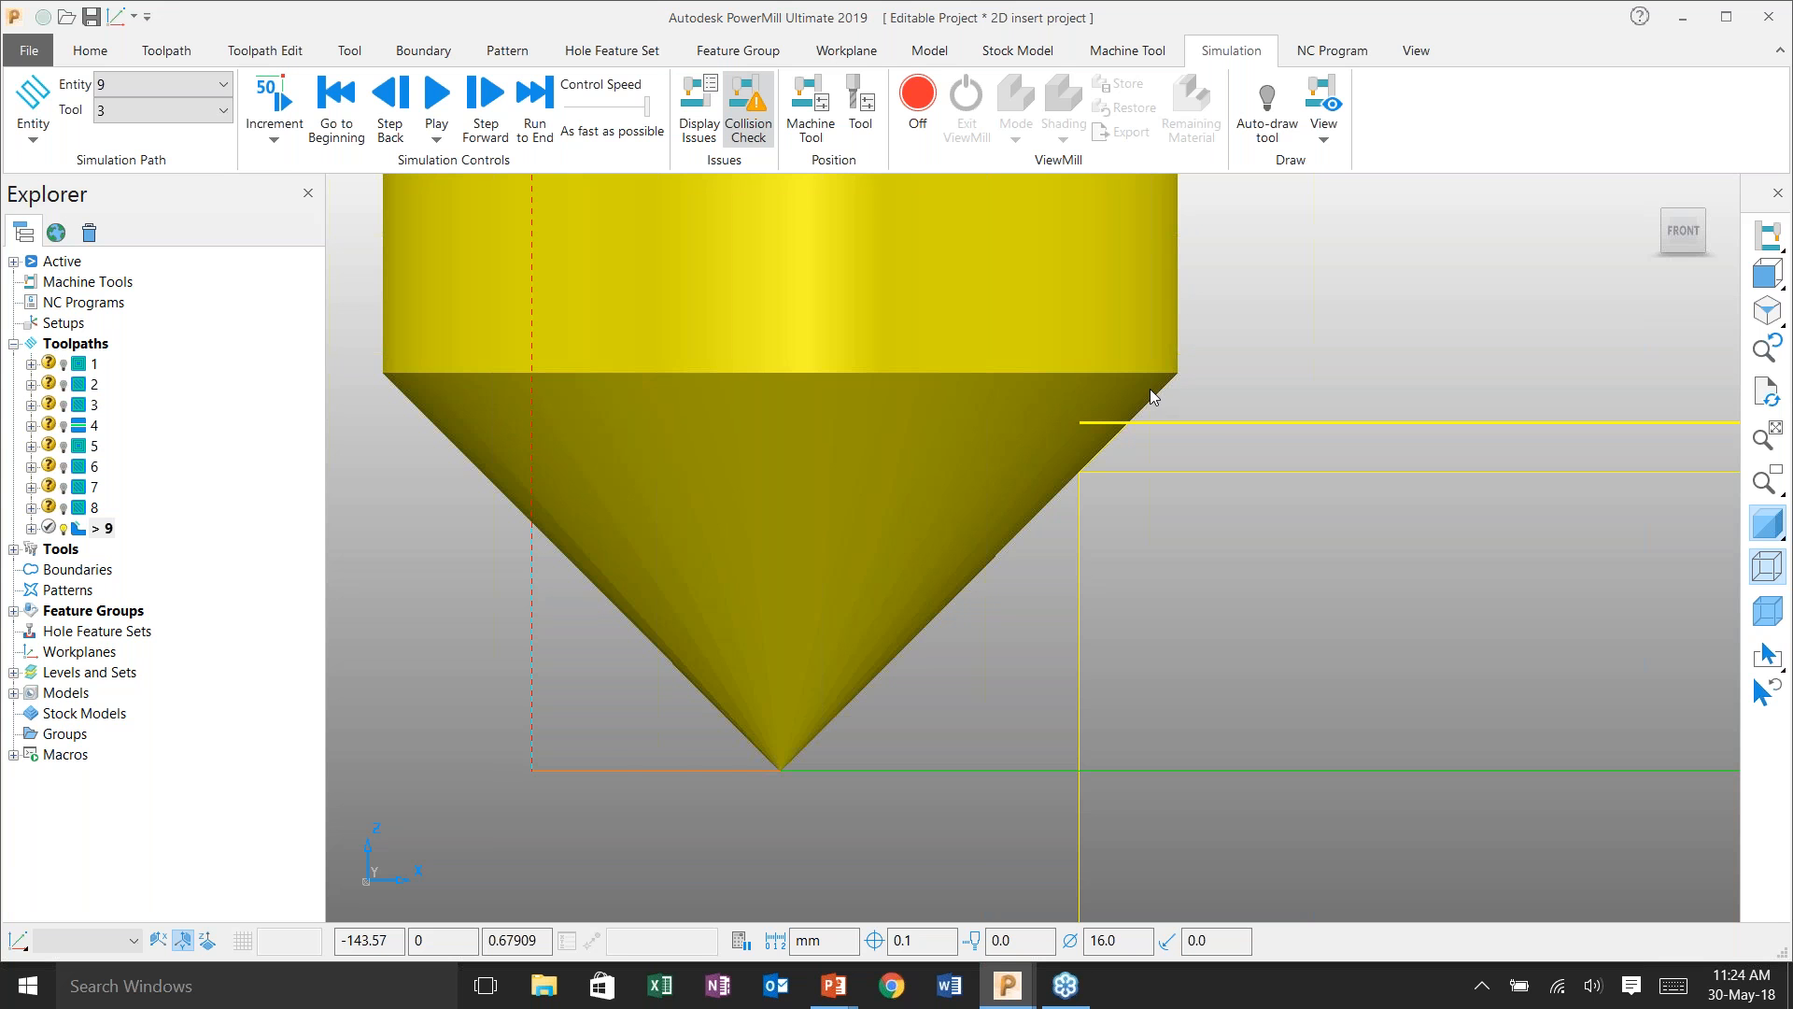
- Step the tool along the chamfer toolpath in the isometric view to check its path around the plate
{"action": "key", "text": "ctrl+1"}
{"action": "key", "text": "Right"}
{"action": "key", "text": "Right"}
{"action": "key", "text": "Right"}
{"action": "key", "text": "Right"}
{"action": "key", "text": "Right"}
{"action": "key", "text": "Right"}
{"action": "key", "text": "Right"}
{"action": "key", "text": "Right"}
{"action": "key", "text": "Right"}
{"action": "key", "text": "Right"}
{"action": "key", "text": "Right"}
{"action": "key", "text": "Right"}
{"action": "key", "text": "Right"}
{"action": "key", "text": "Right"}
{"action": "key", "text": "Right"}
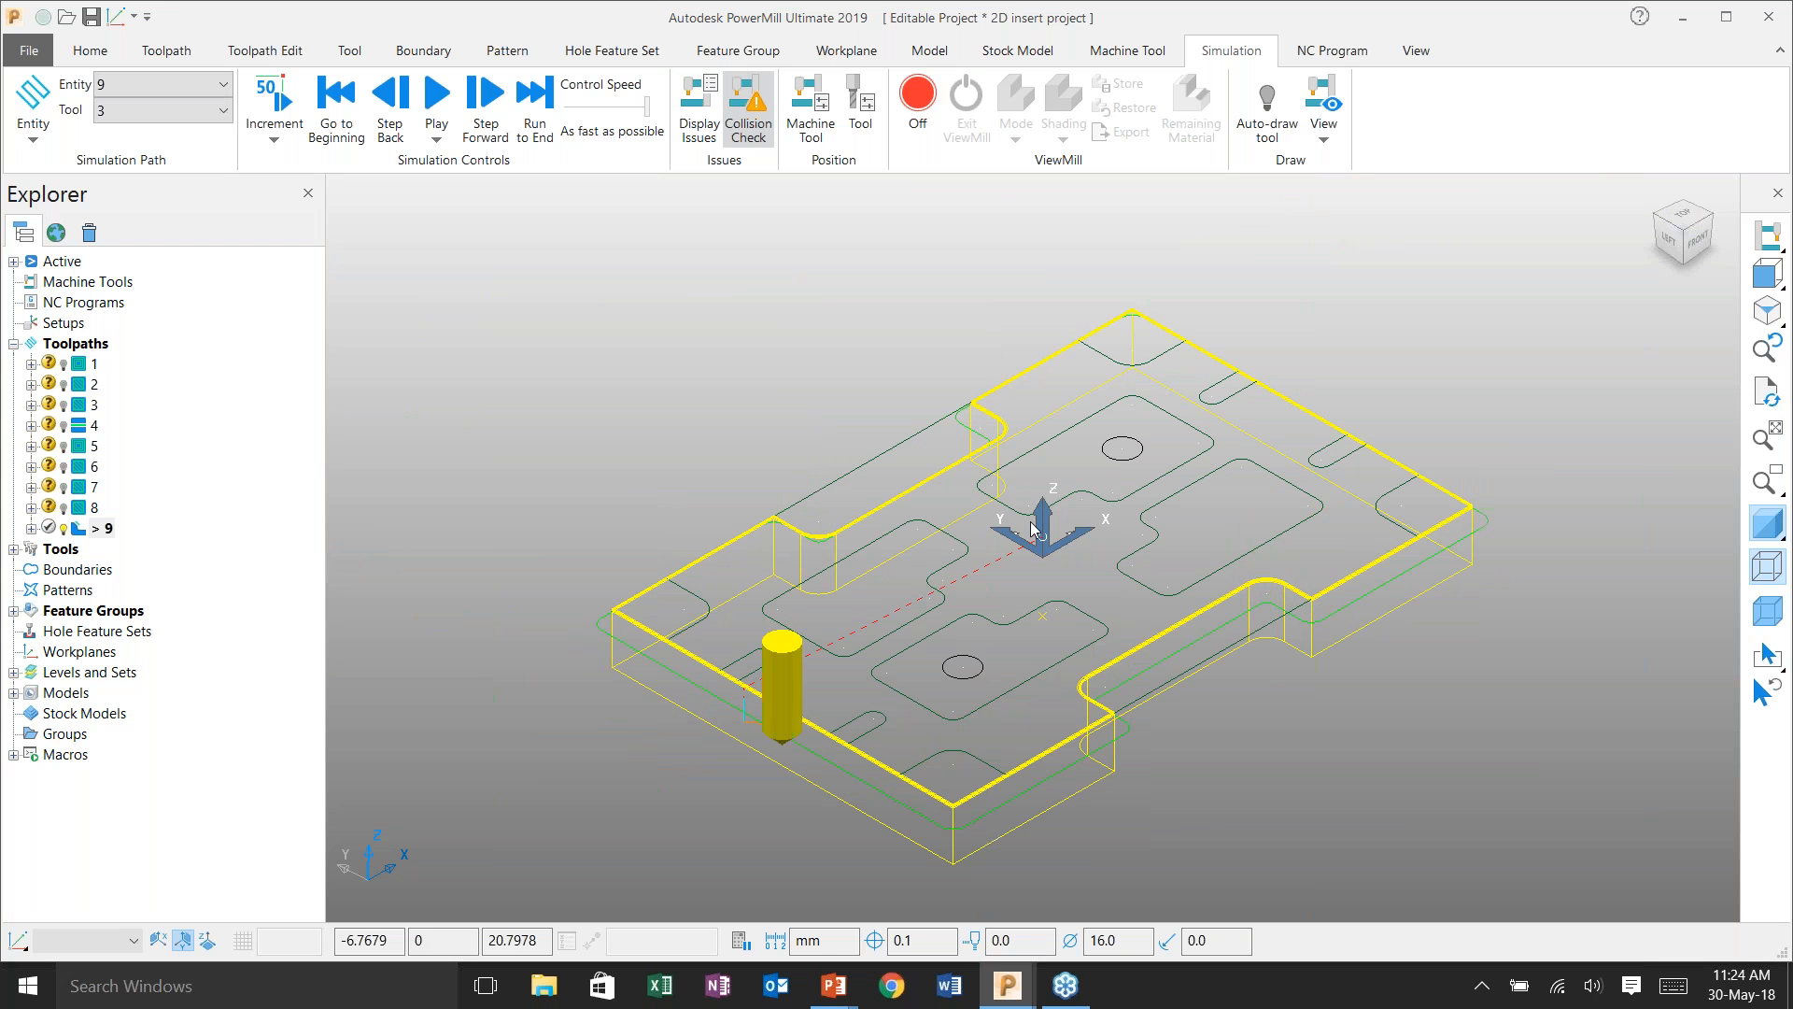
{"action": "middle_click_drag", "start_coordinate": [973, 525], "coordinate": [895, 507], "text": "shift"}
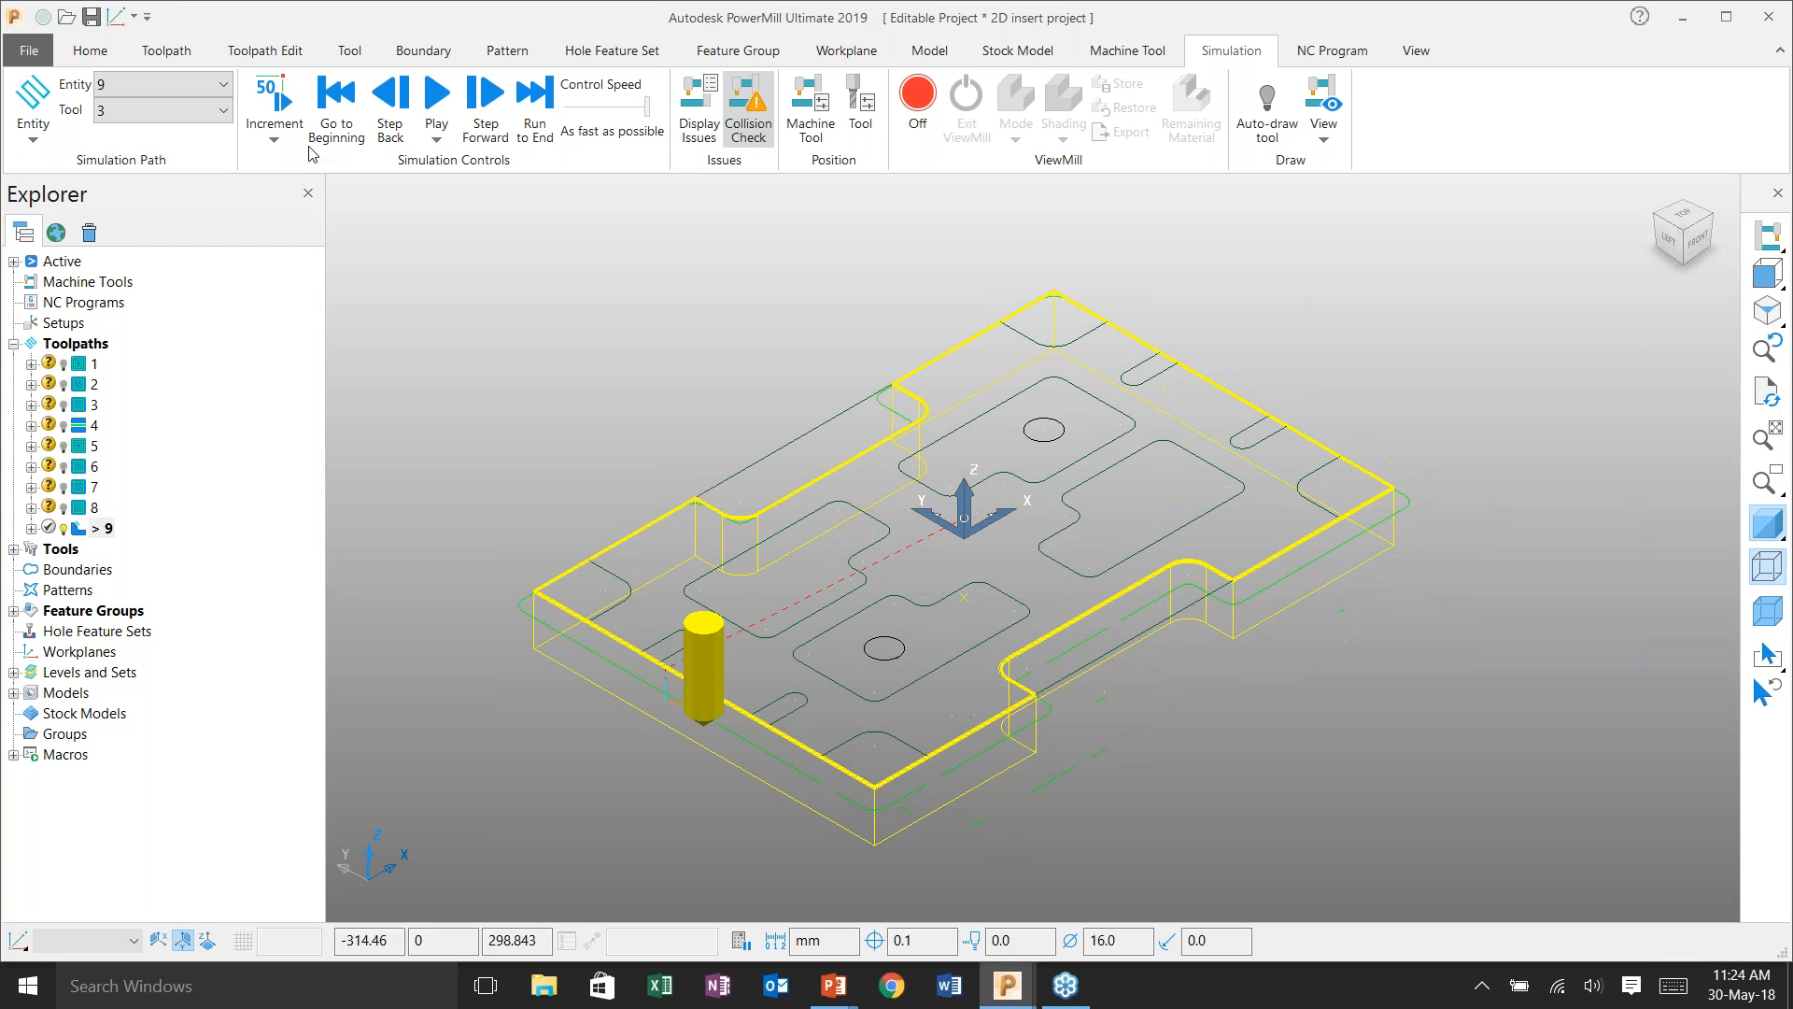
- Deactivate toolpath 9, tool 3 and feature group 4, leaving only the plate's wireframe displayed
{"action": "left_click", "coordinate": [97, 55]}
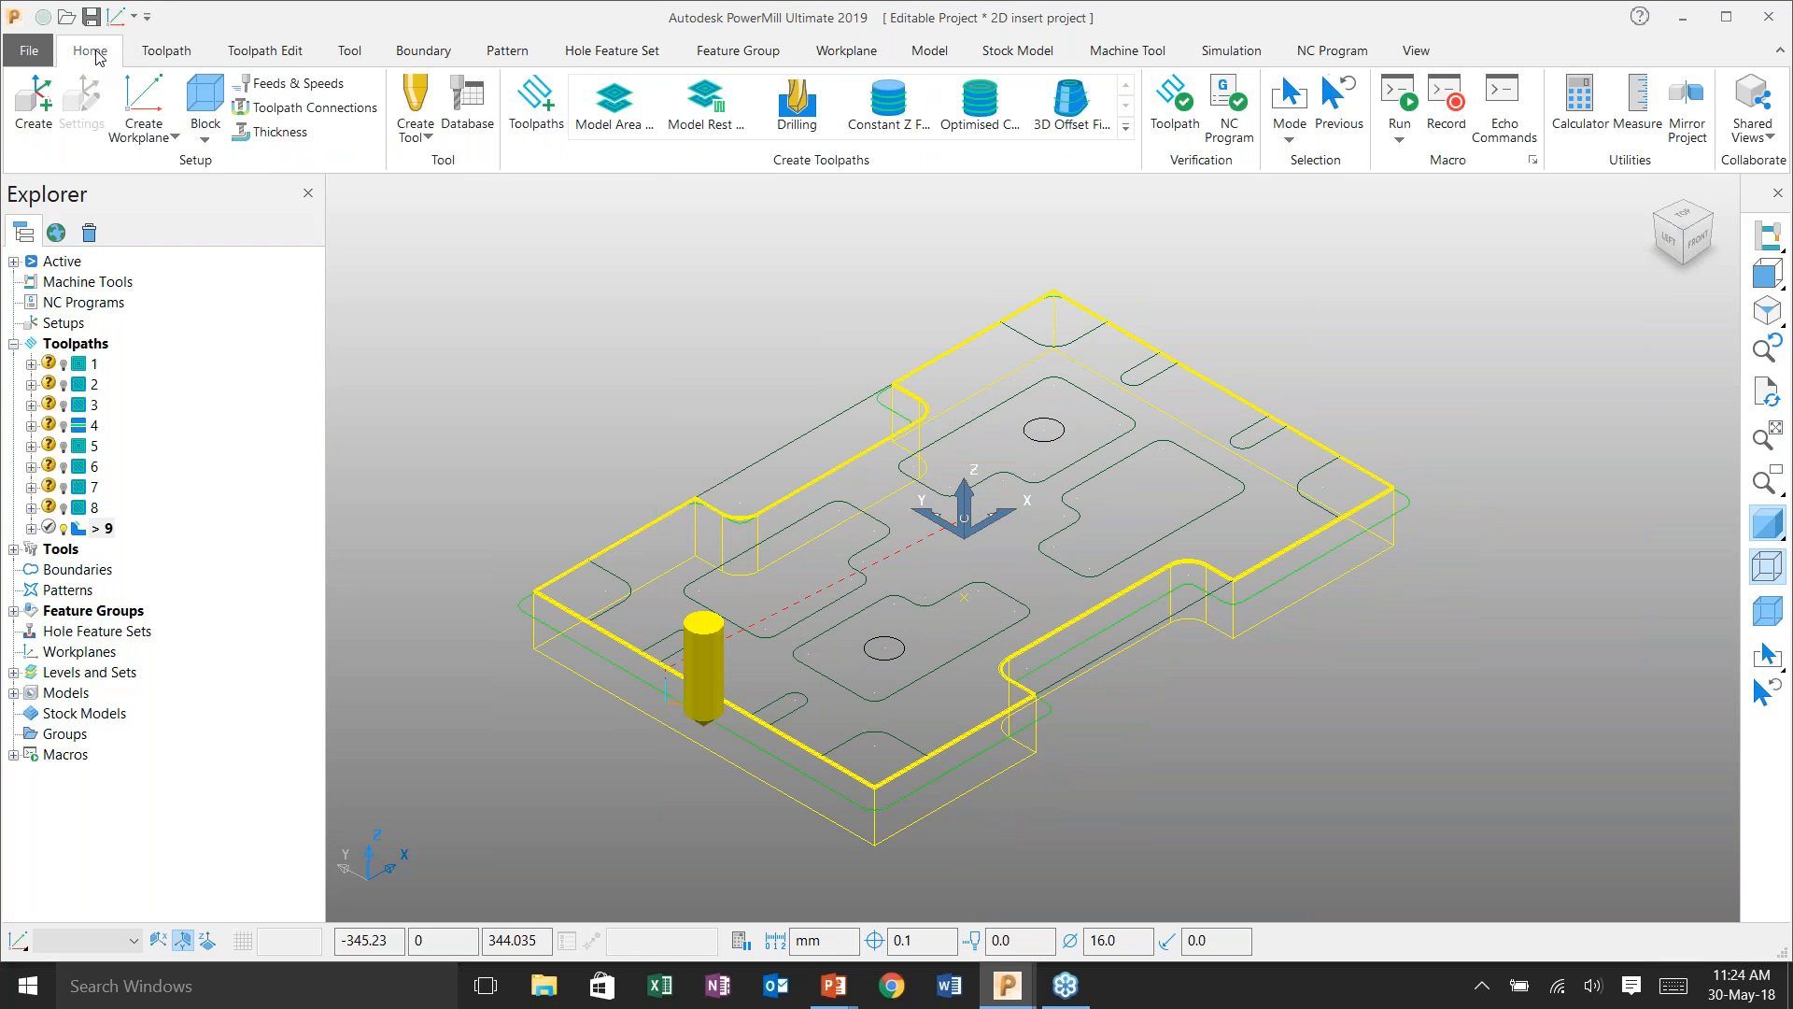
{"action": "double_click", "coordinate": [108, 529]}
{"action": "middle_click_drag", "start_coordinate": [878, 680], "coordinate": [732, 684]}
{"action": "left_click", "coordinate": [13, 549]}
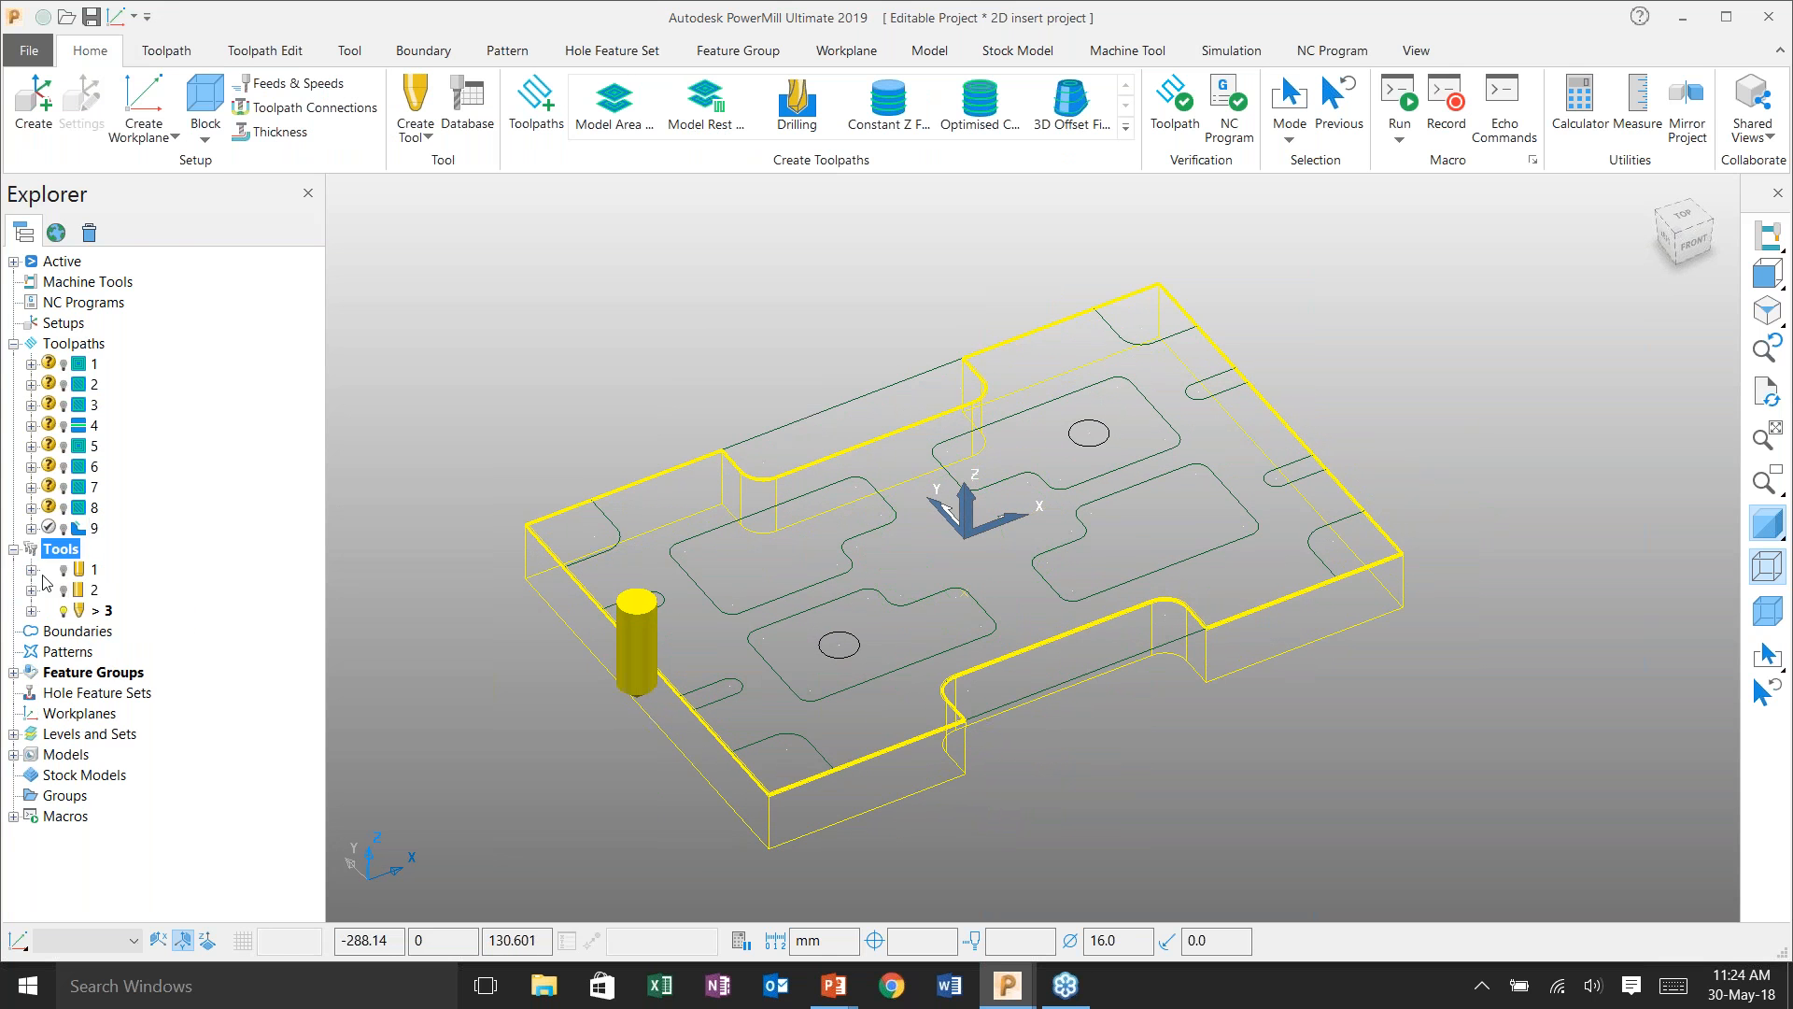
{"action": "double_click", "coordinate": [94, 611]}
{"action": "left_click", "coordinate": [16, 674]}
{"action": "double_click", "coordinate": [80, 755]}
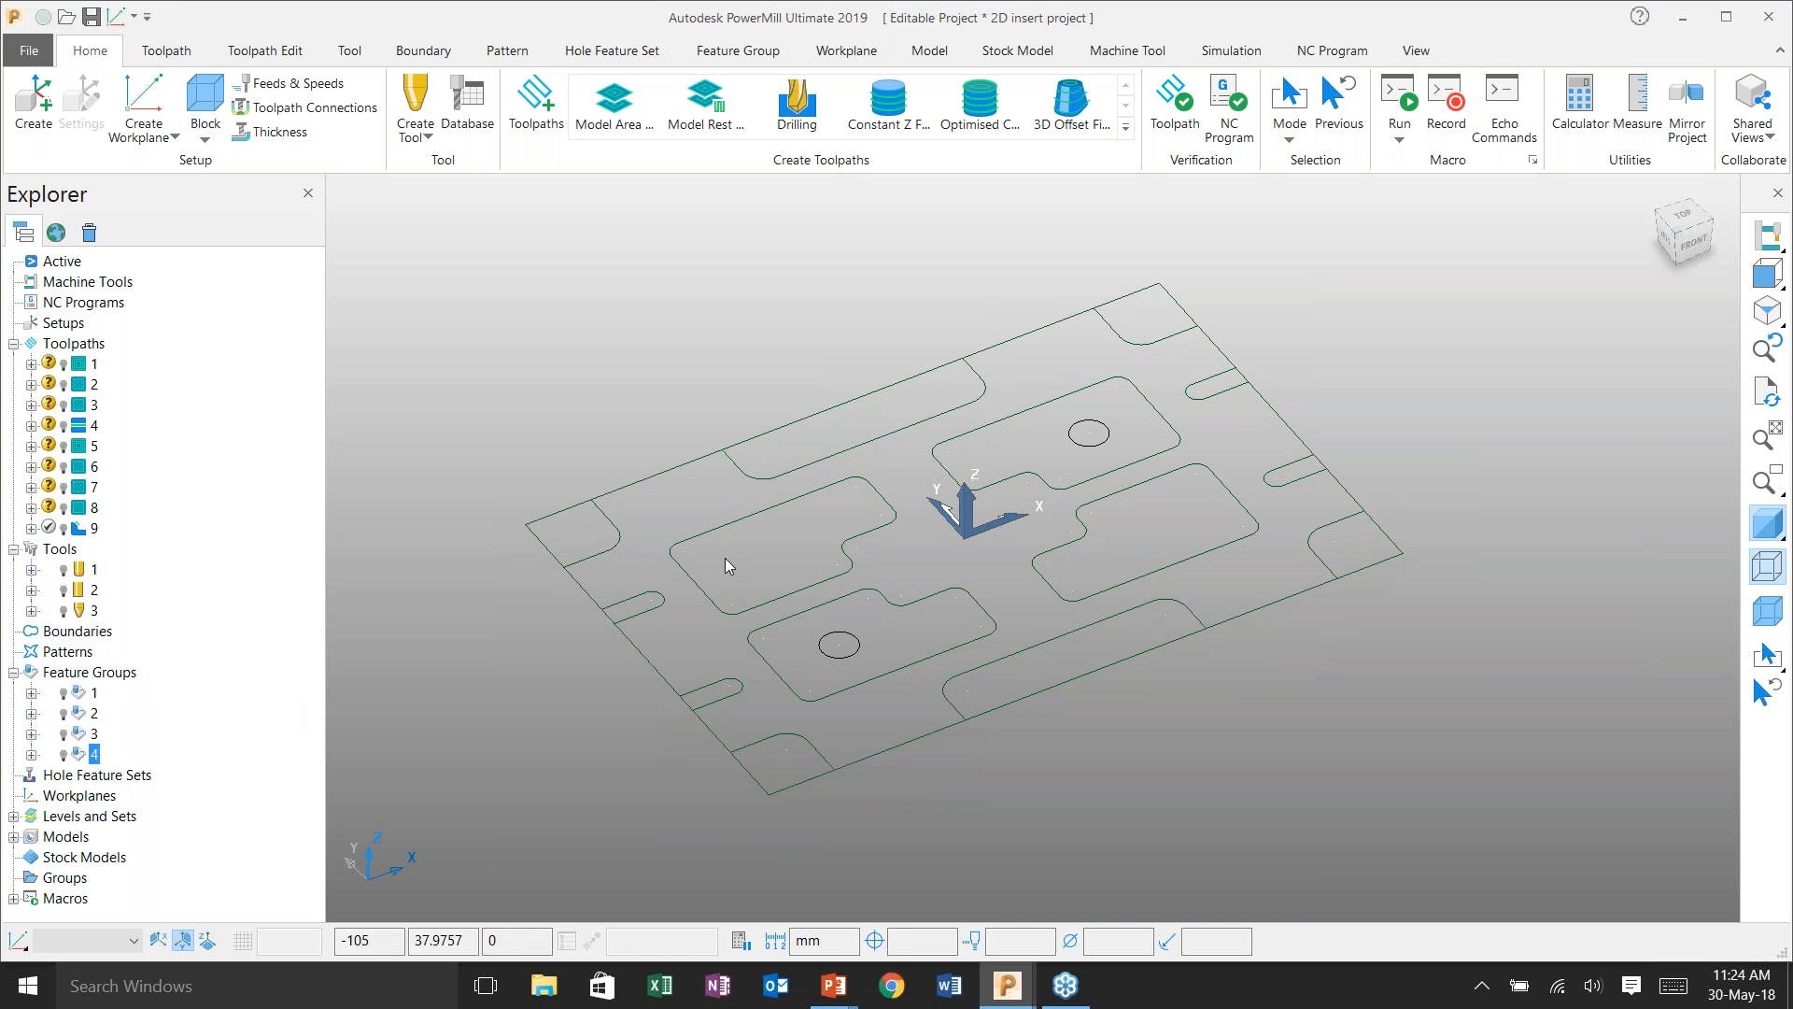
{"action": "middle_click_drag", "start_coordinate": [742, 552], "coordinate": [766, 563], "text": "shift"}
- Create NC program 1 and add toolpaths 1 through 9 to it
{"action": "right_click", "coordinate": [92, 305]}
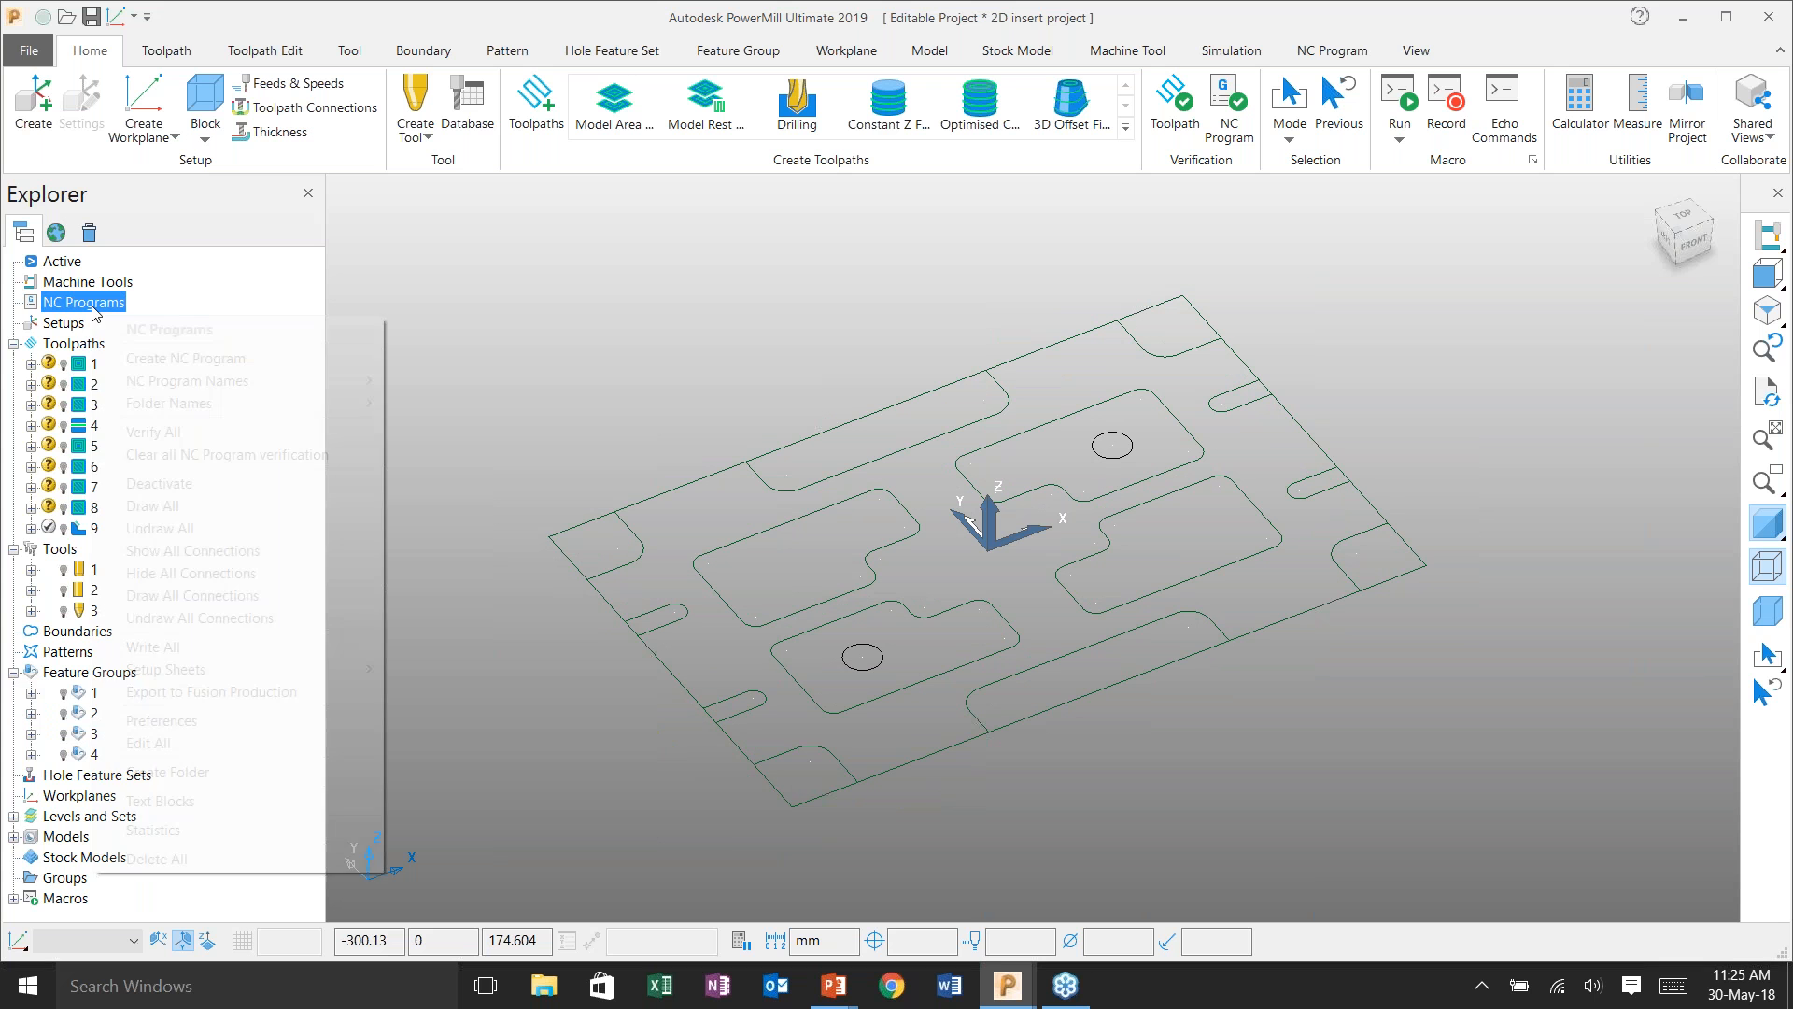
{"action": "left_click", "coordinate": [176, 361]}
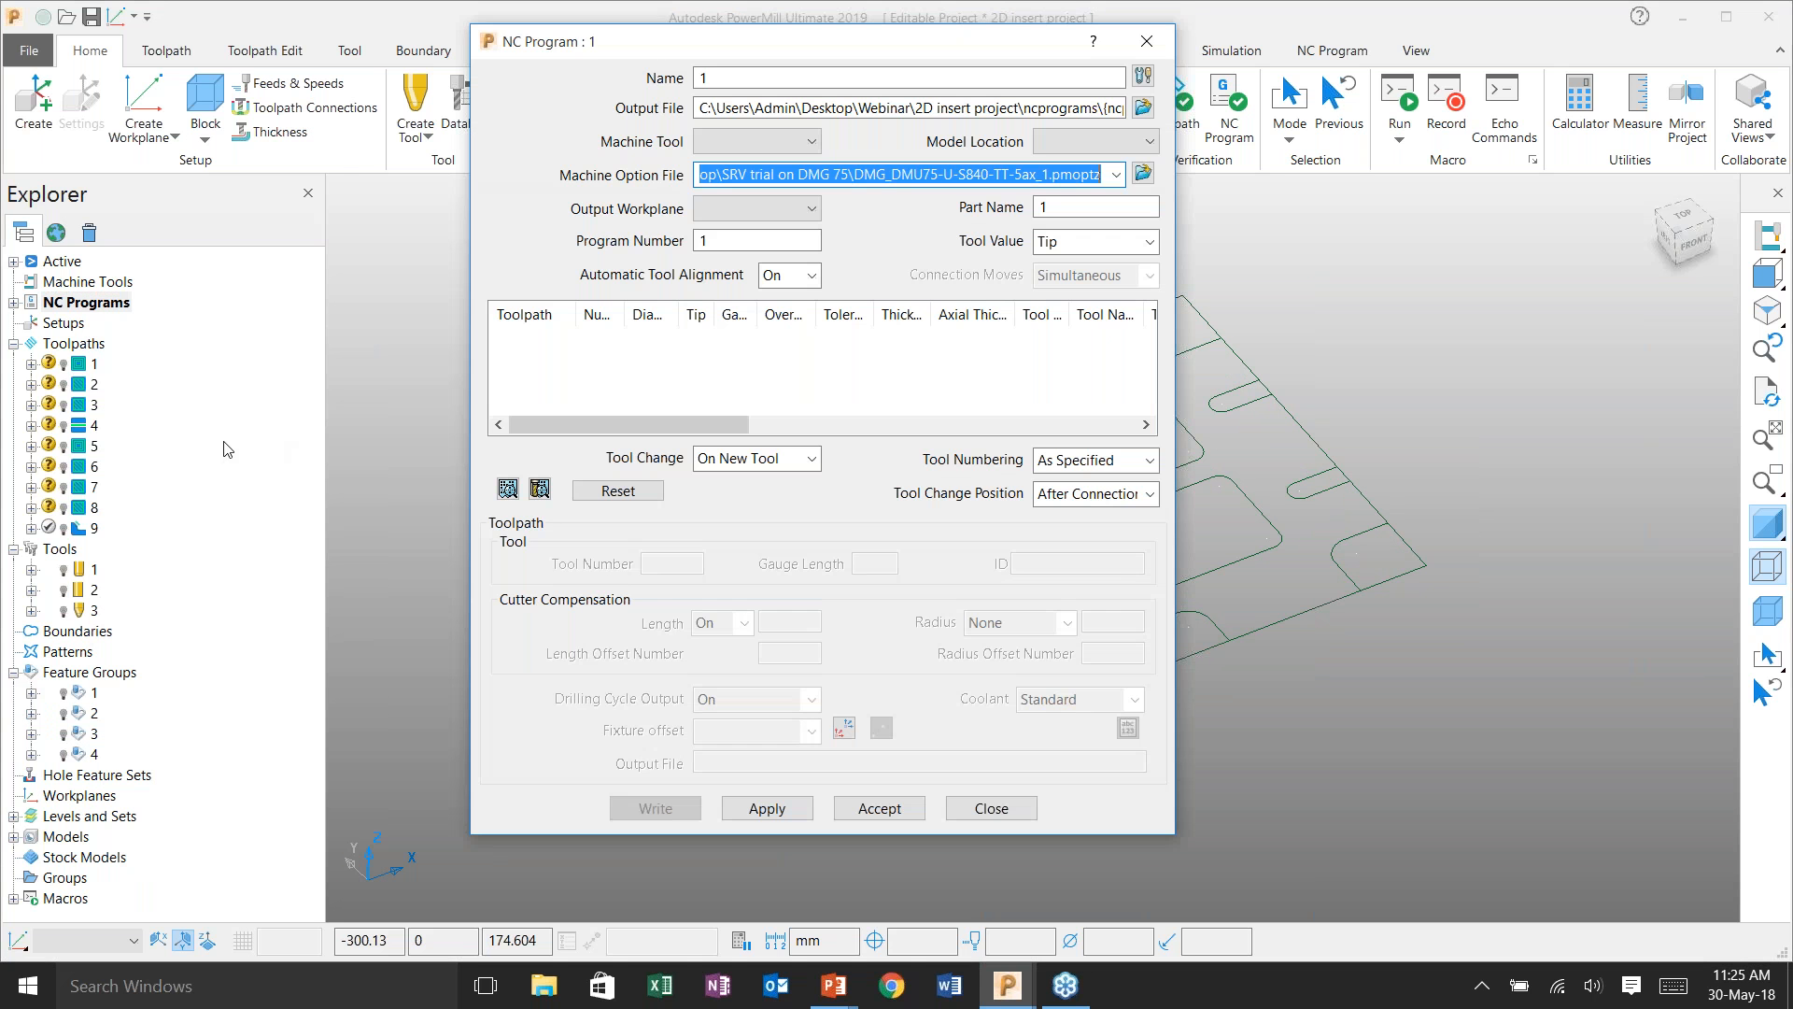
{"action": "left_click", "coordinate": [93, 363]}
{"action": "left_click", "coordinate": [92, 528], "text": "shift"}
{"action": "right_click", "coordinate": [89, 433]}
{"action": "mouse_move", "coordinate": [177, 523]}
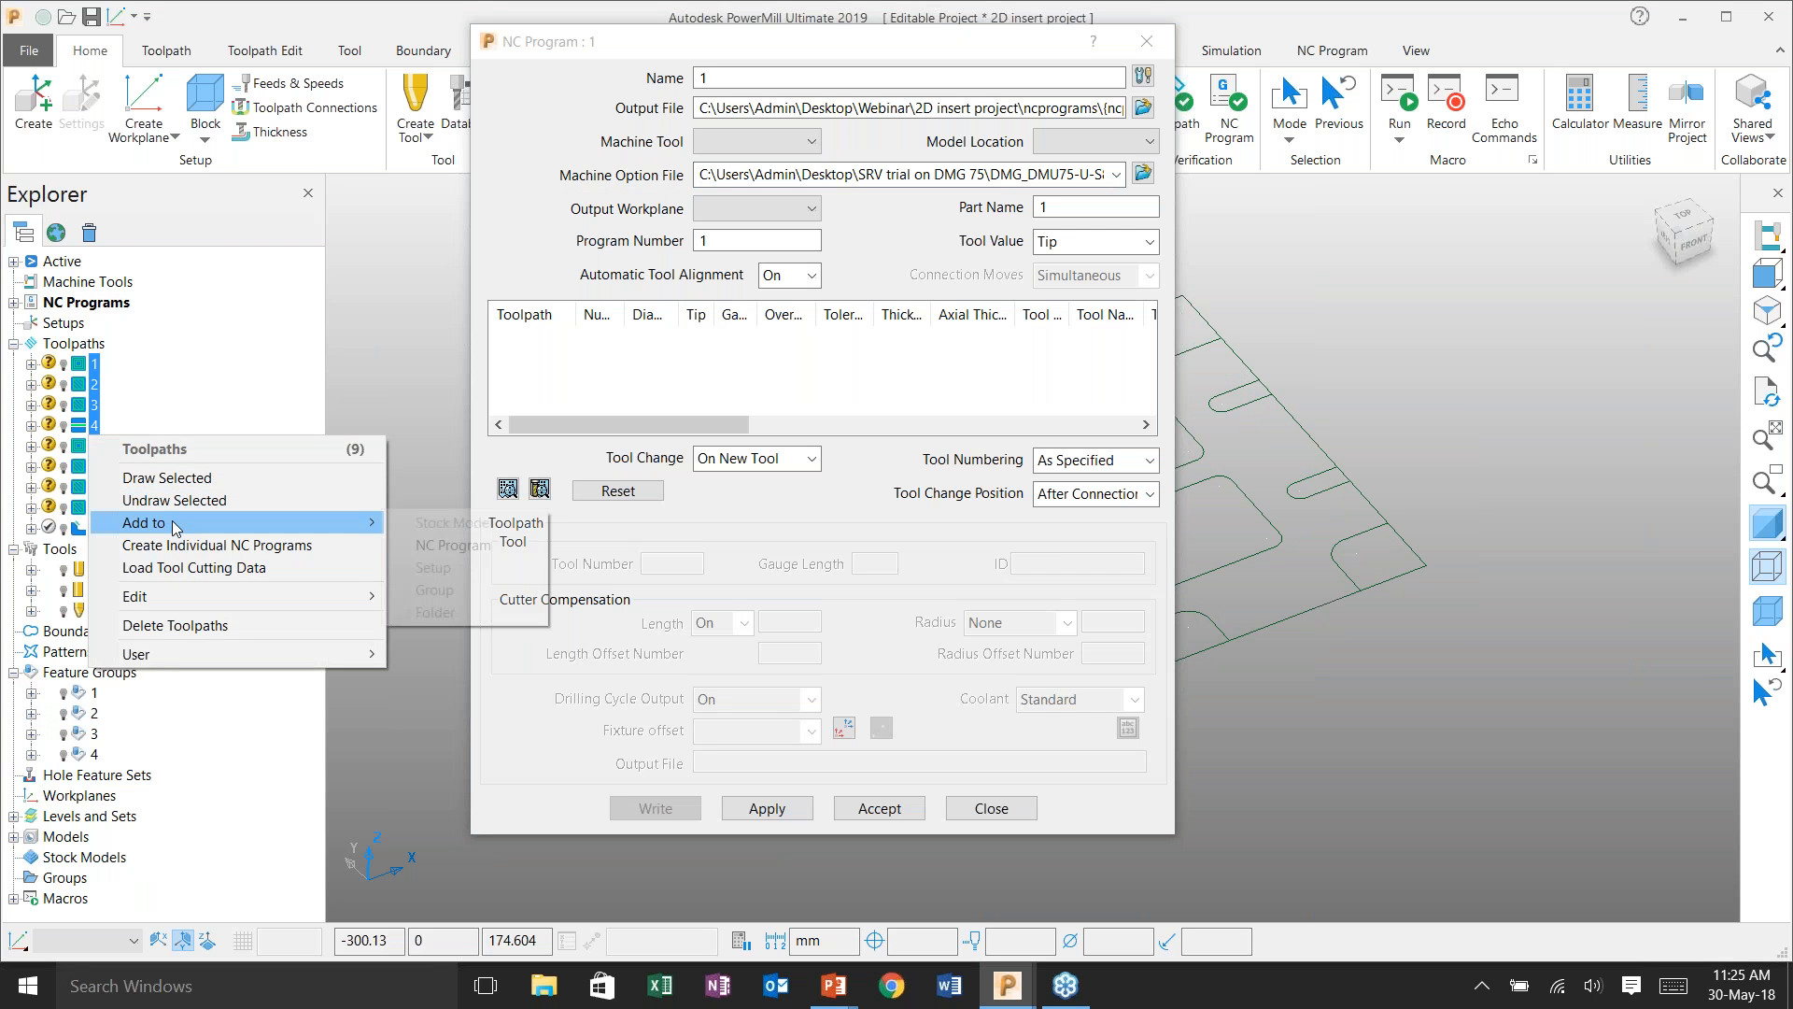
{"action": "left_click", "coordinate": [429, 546]}
{"action": "left_click", "coordinate": [767, 809]}
{"action": "left_click", "coordinate": [866, 809]}
- Recalculate the block around the model with an expansion of 0
{"action": "left_click", "coordinate": [206, 101]}
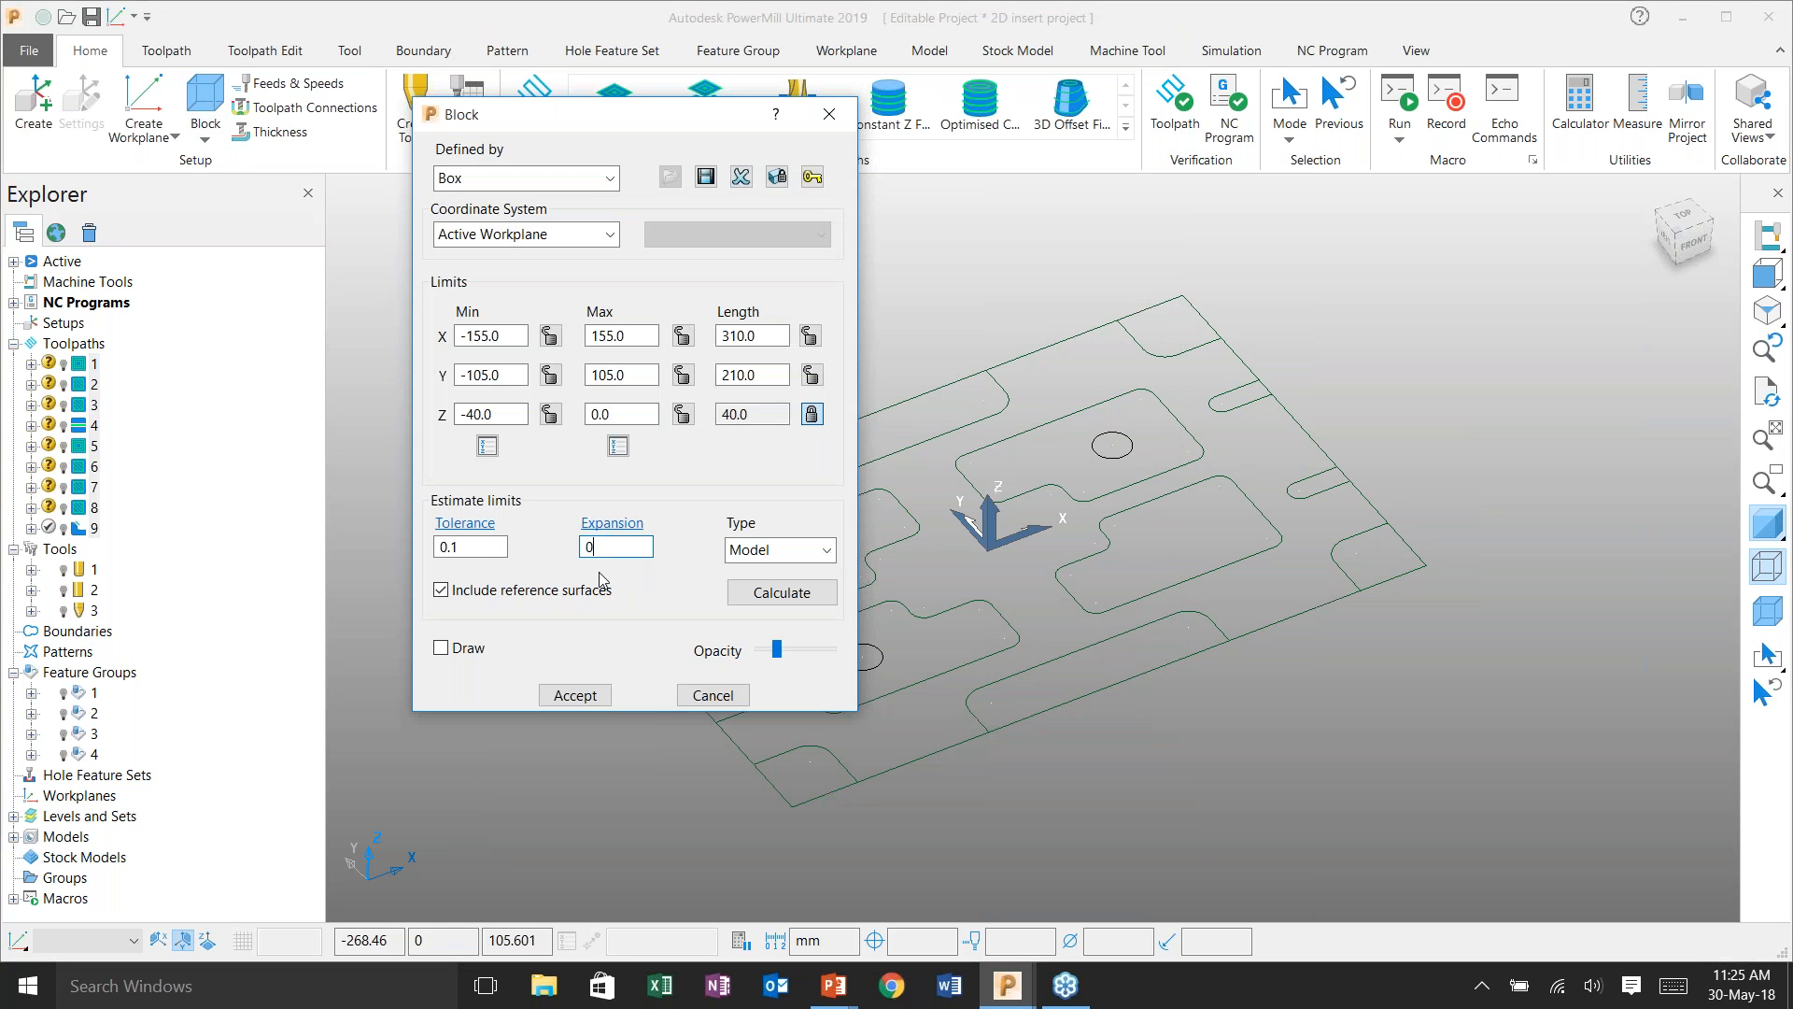
{"action": "left_click", "coordinate": [782, 592]}
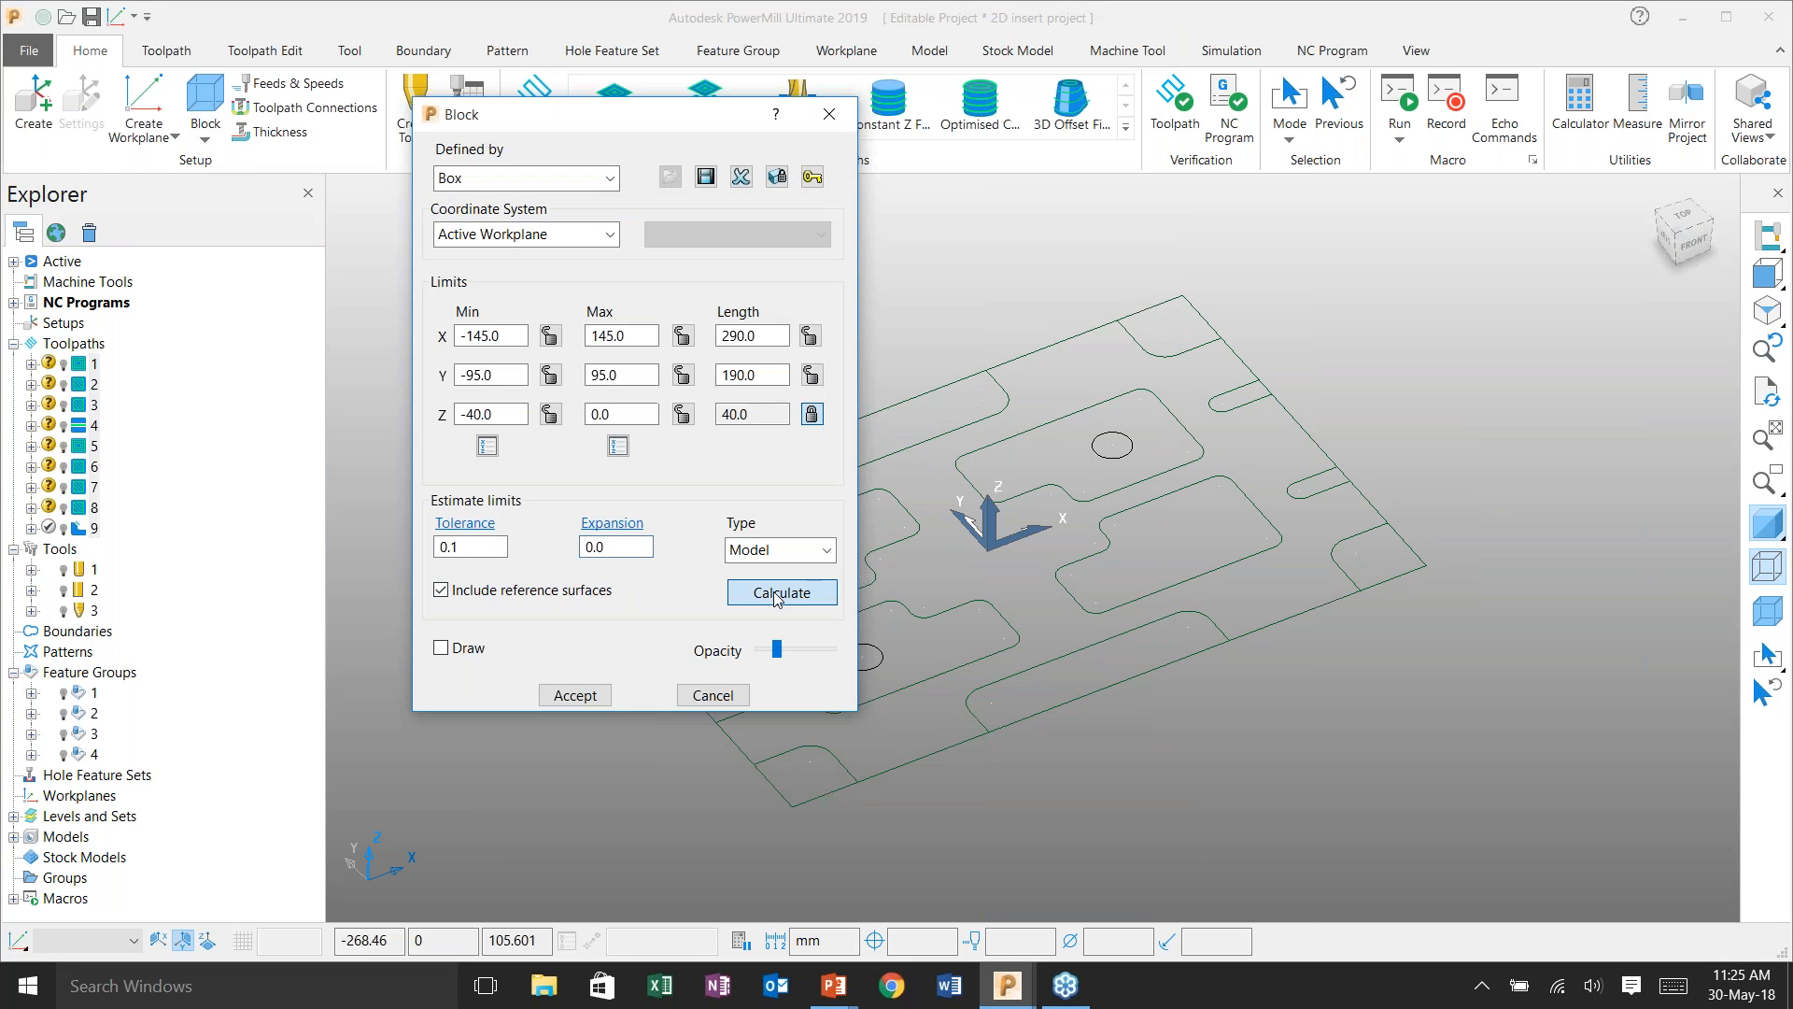
{"action": "left_click", "coordinate": [573, 695]}
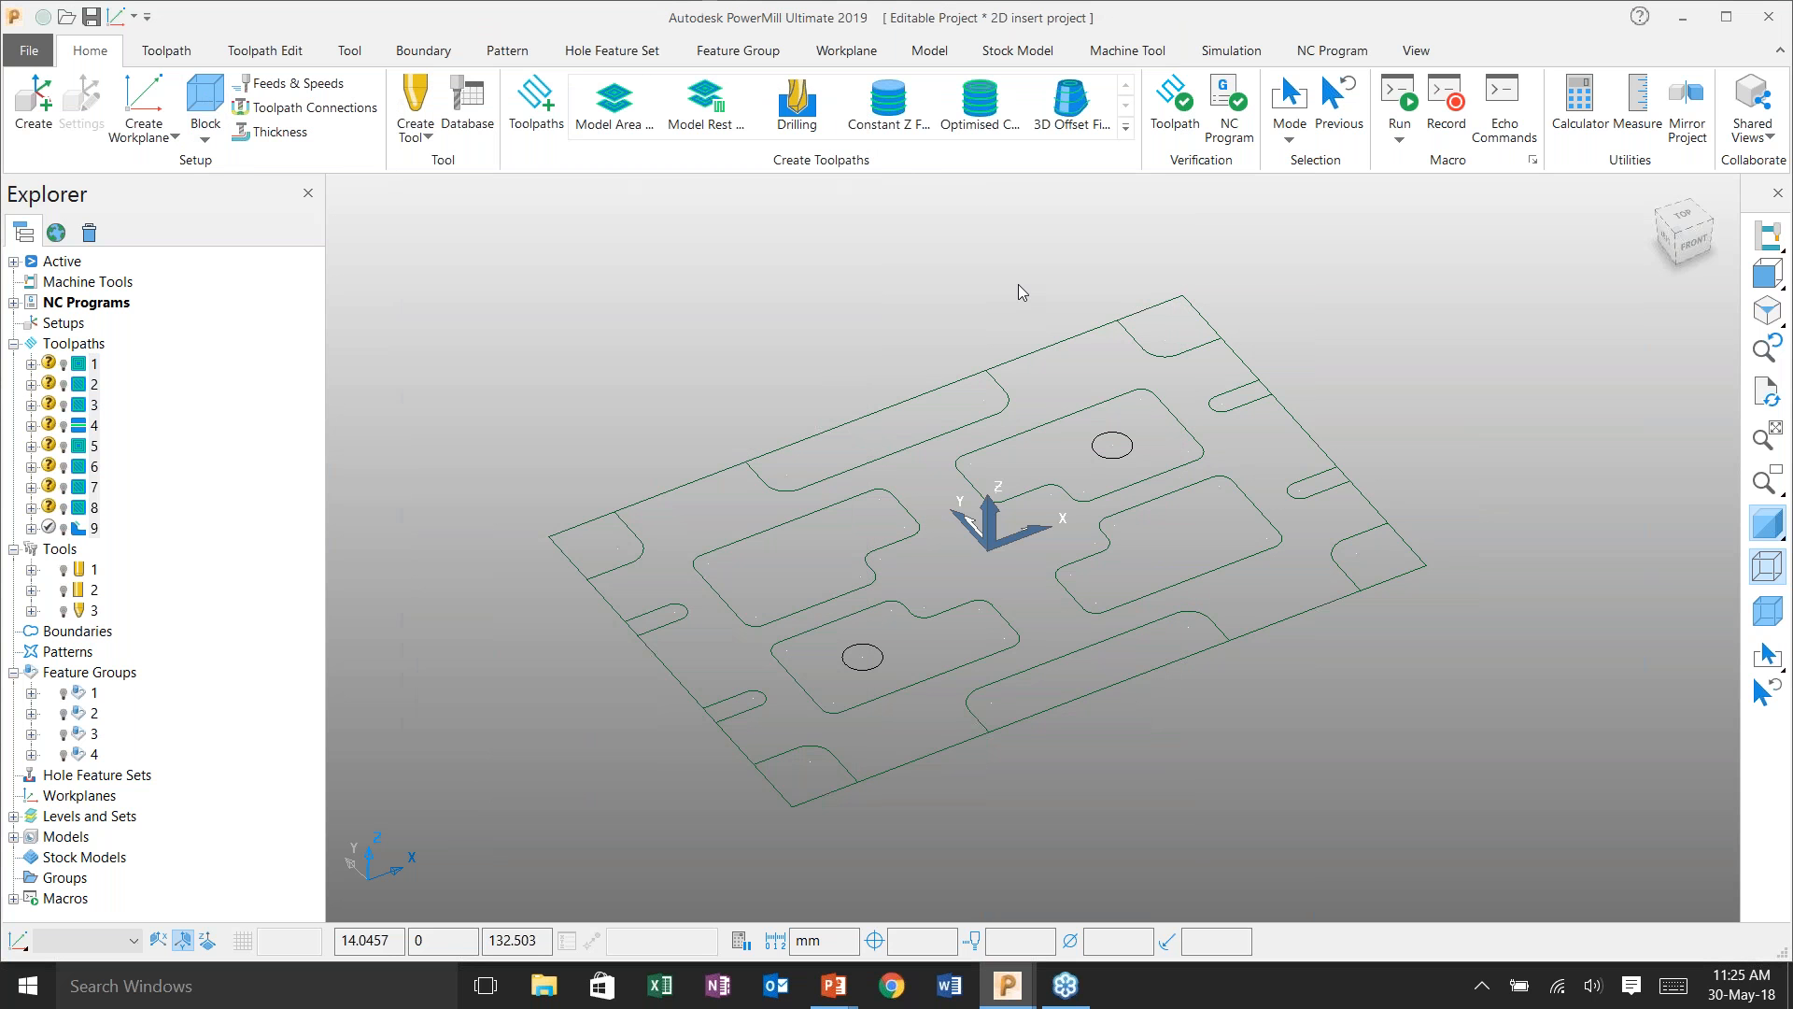
- Load NC program 1 for simulation from its start
{"action": "left_click", "coordinate": [13, 301]}
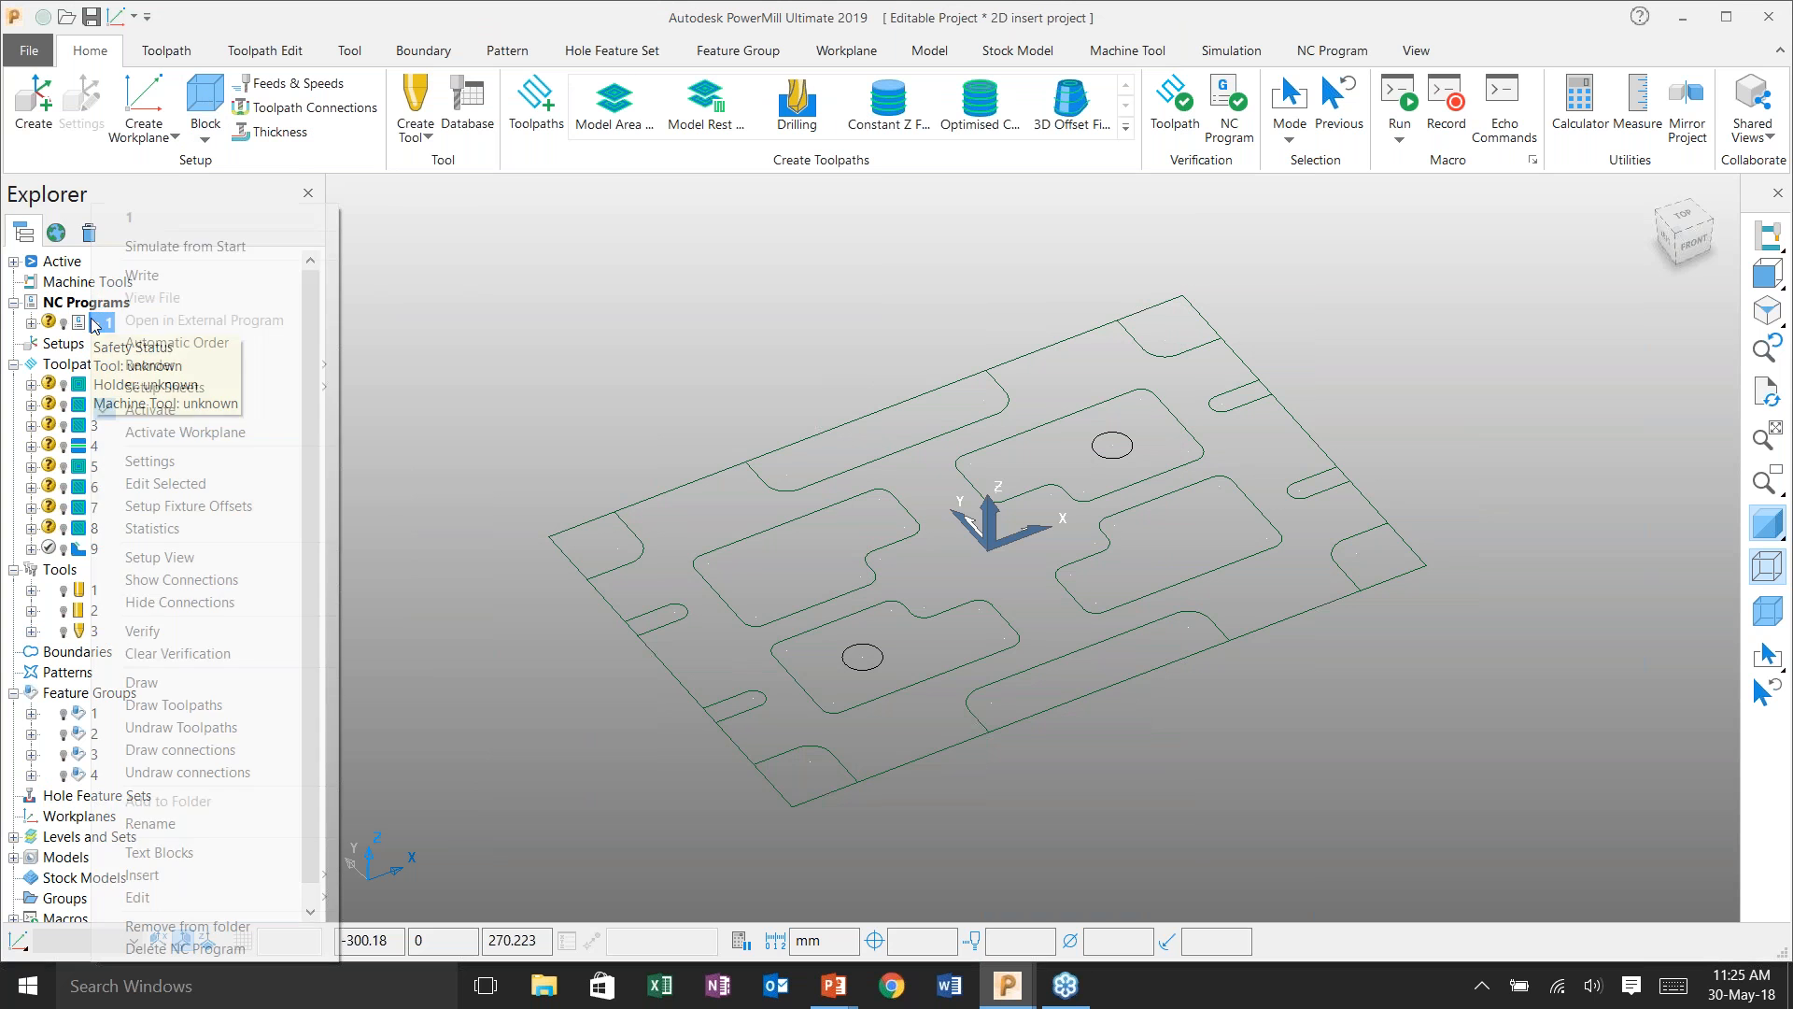
{"action": "right_click", "coordinate": [96, 324]}
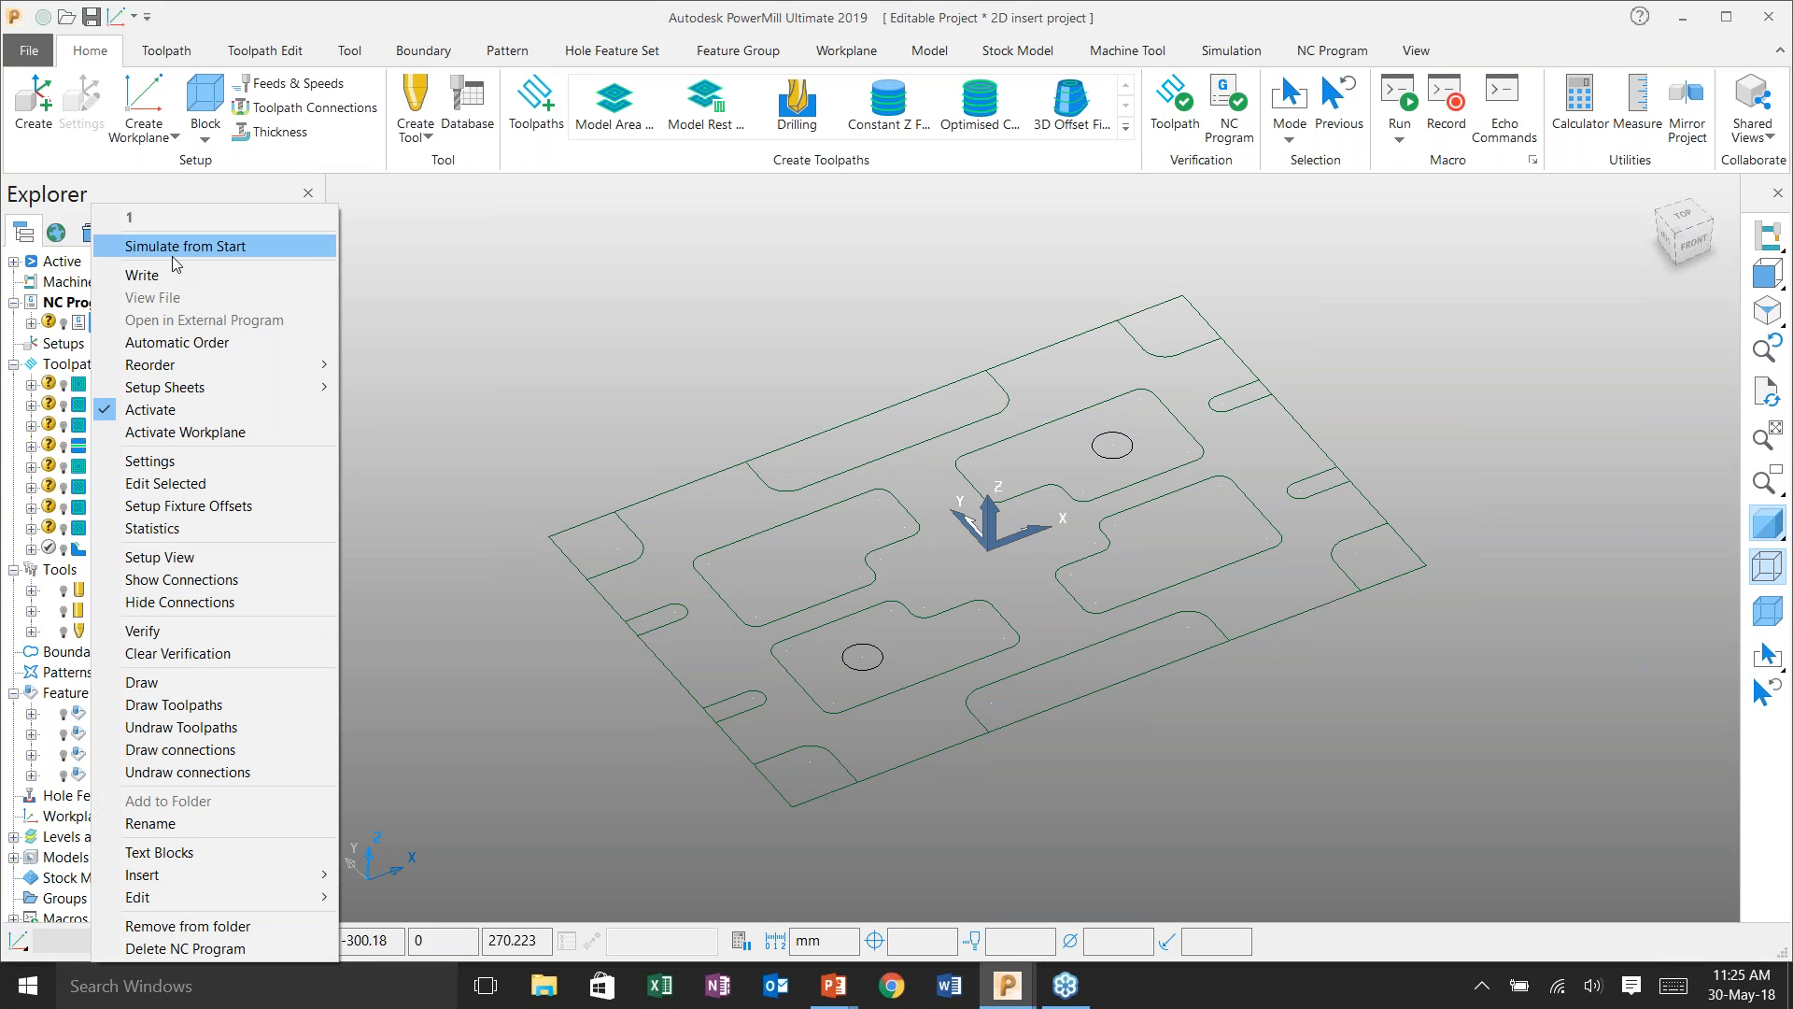
{"action": "left_click", "coordinate": [173, 260]}
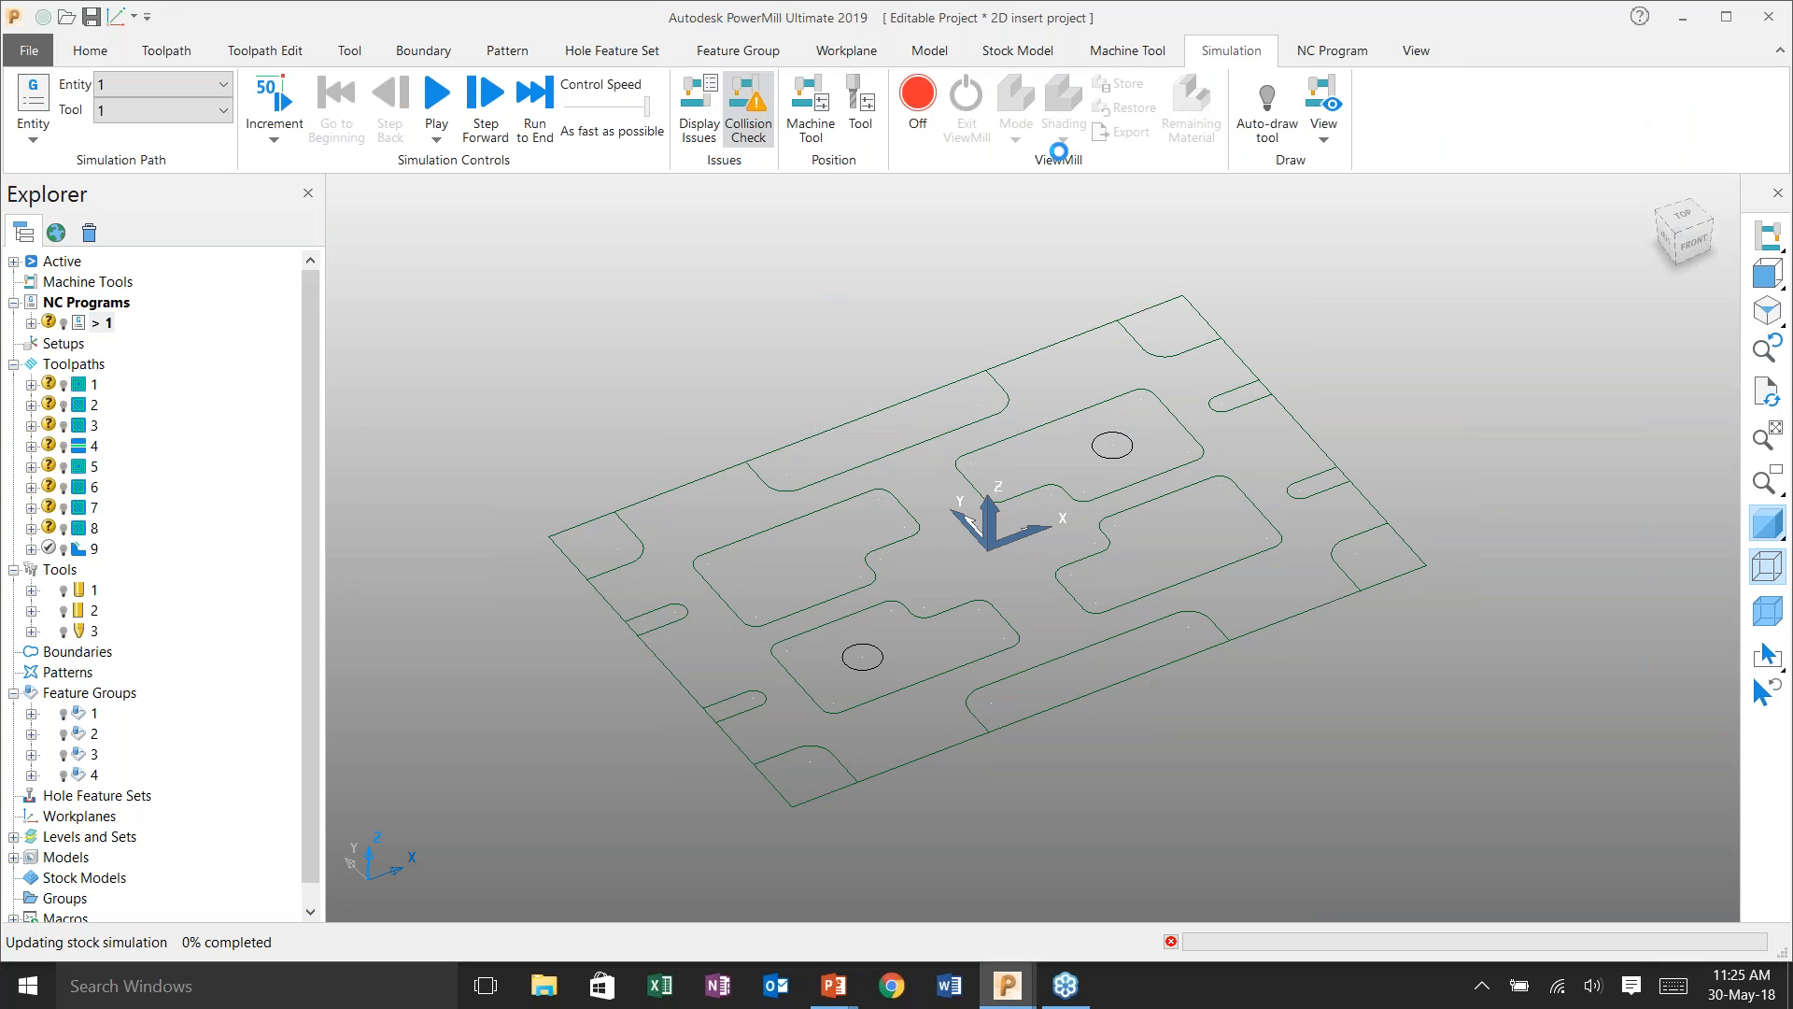
- Set the ViewMill stock simulation to Rotatable mode with Rainbow shading and hide the model's wireframe
{"action": "left_click", "coordinate": [1016, 138]}
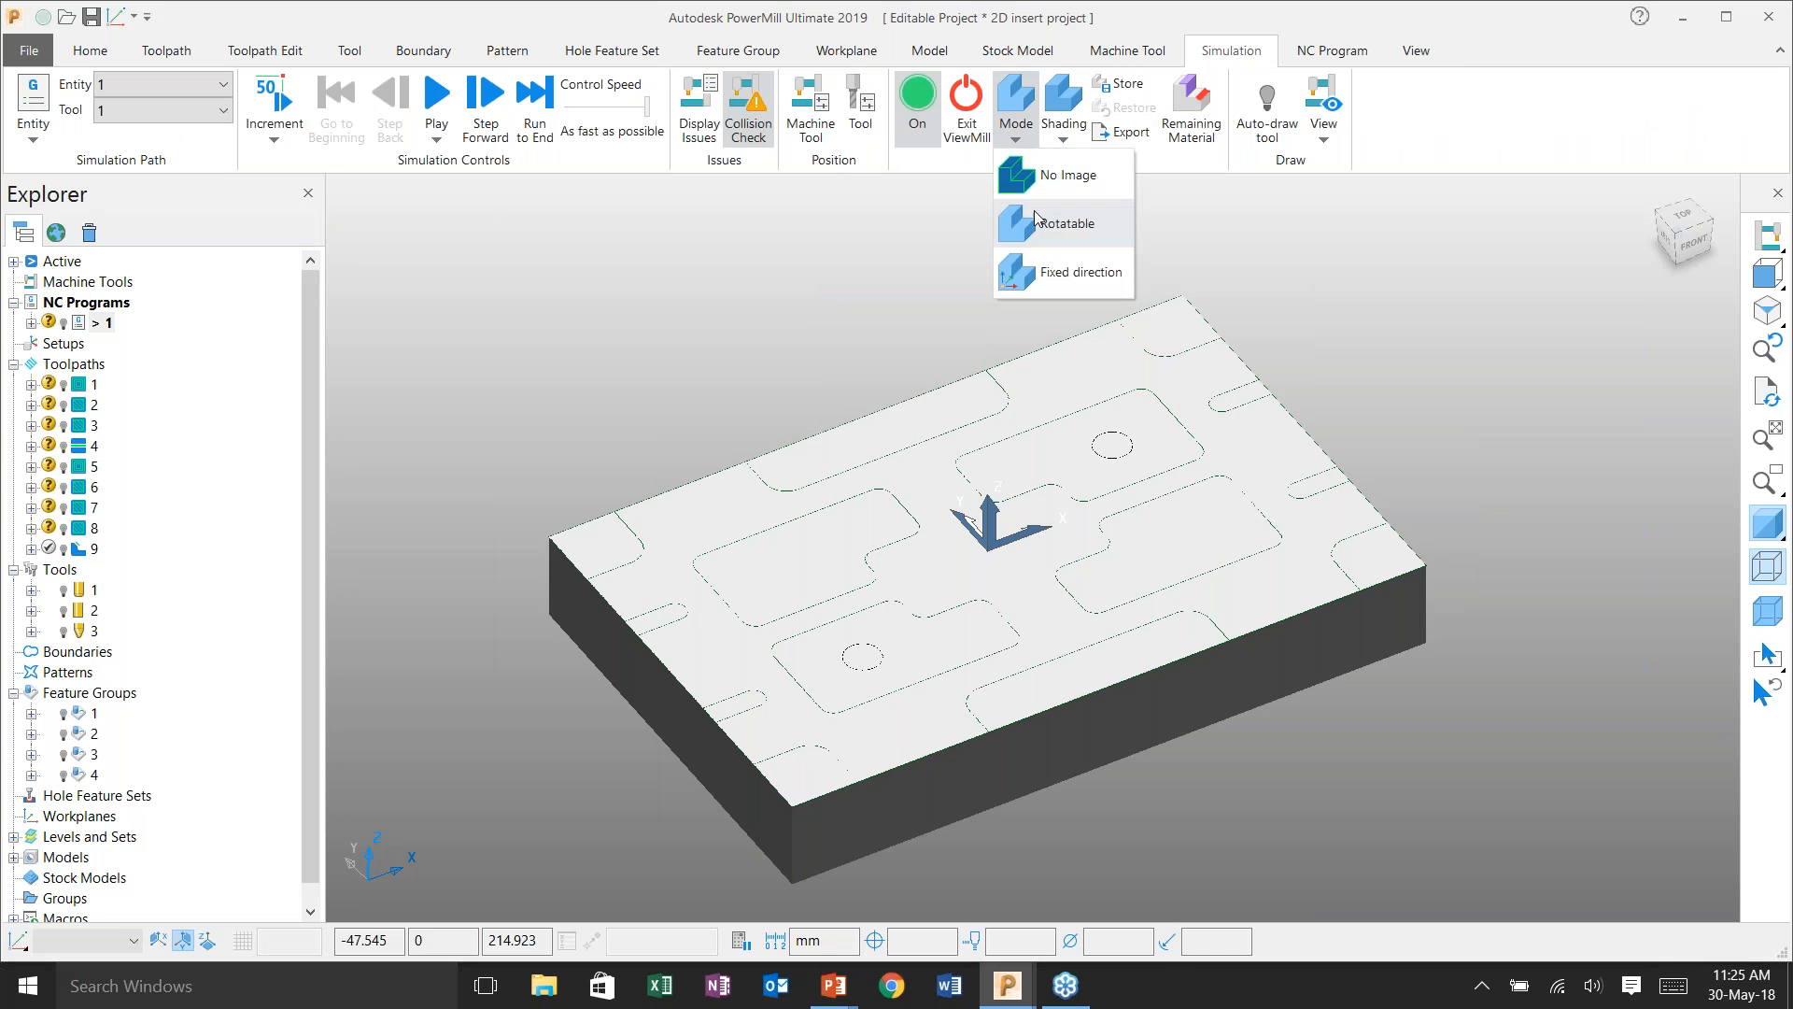
{"action": "left_click", "coordinate": [1038, 226]}
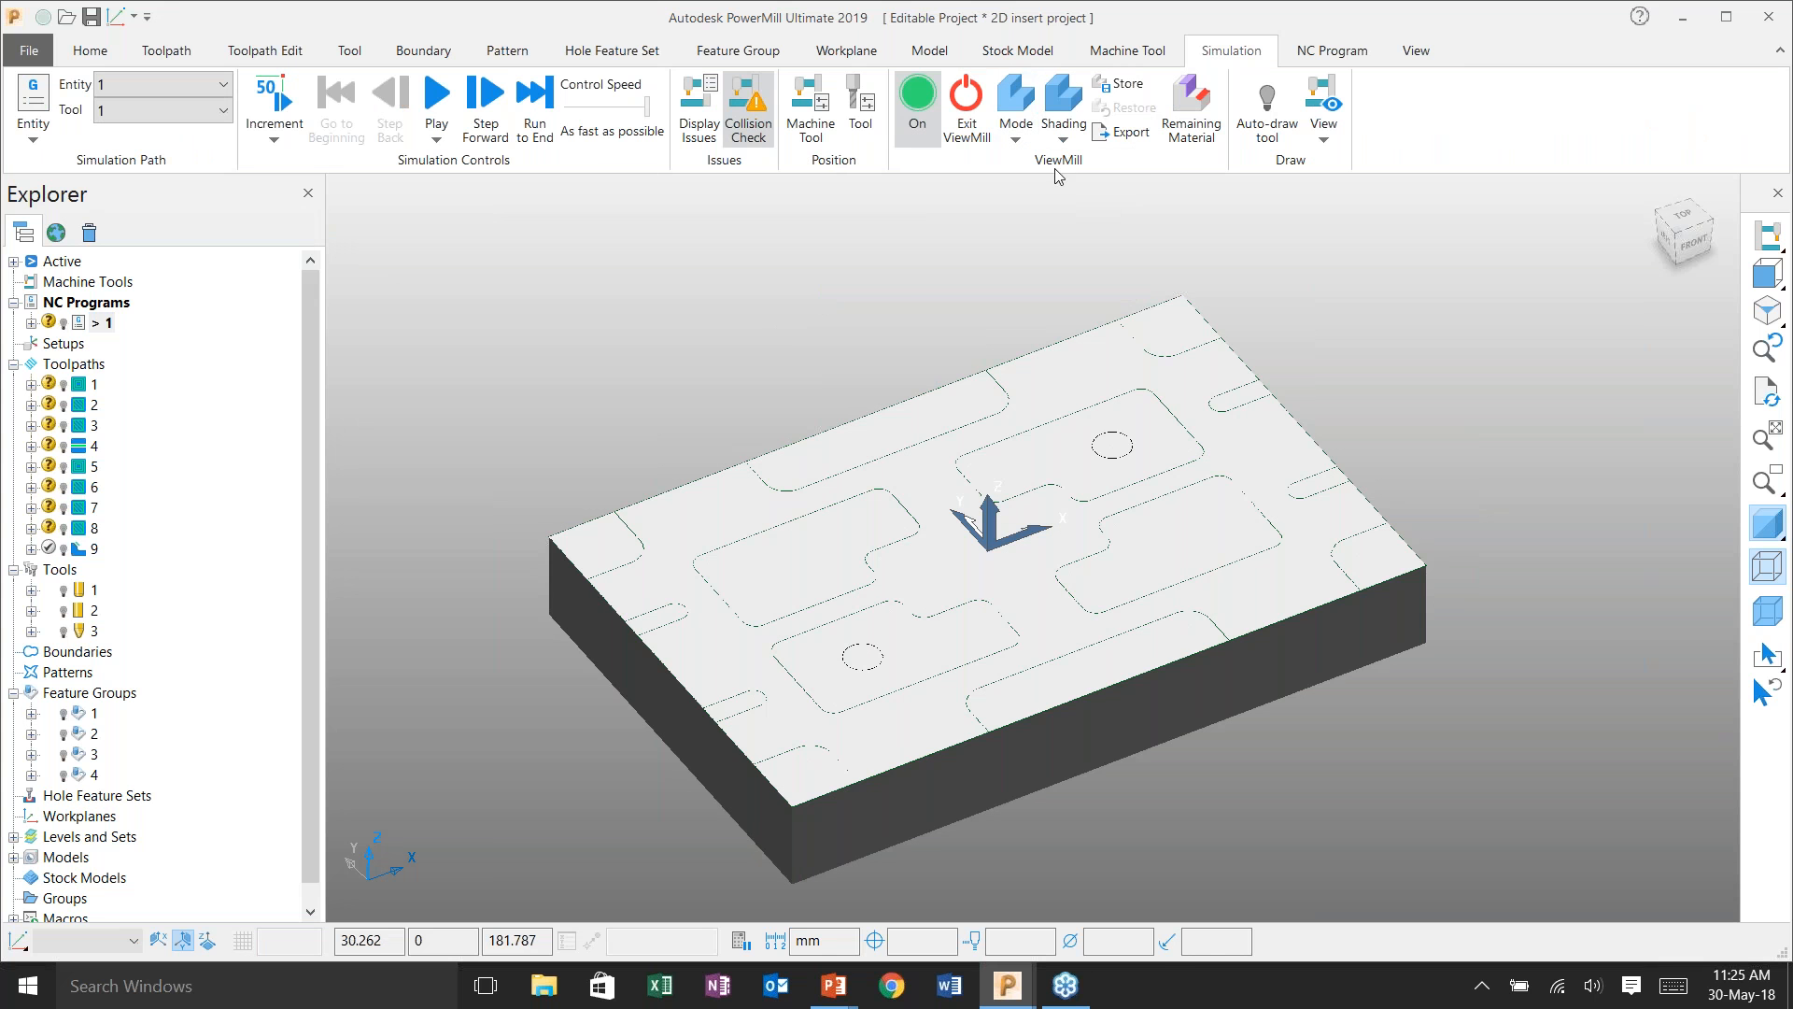
{"action": "left_click", "coordinate": [1063, 142]}
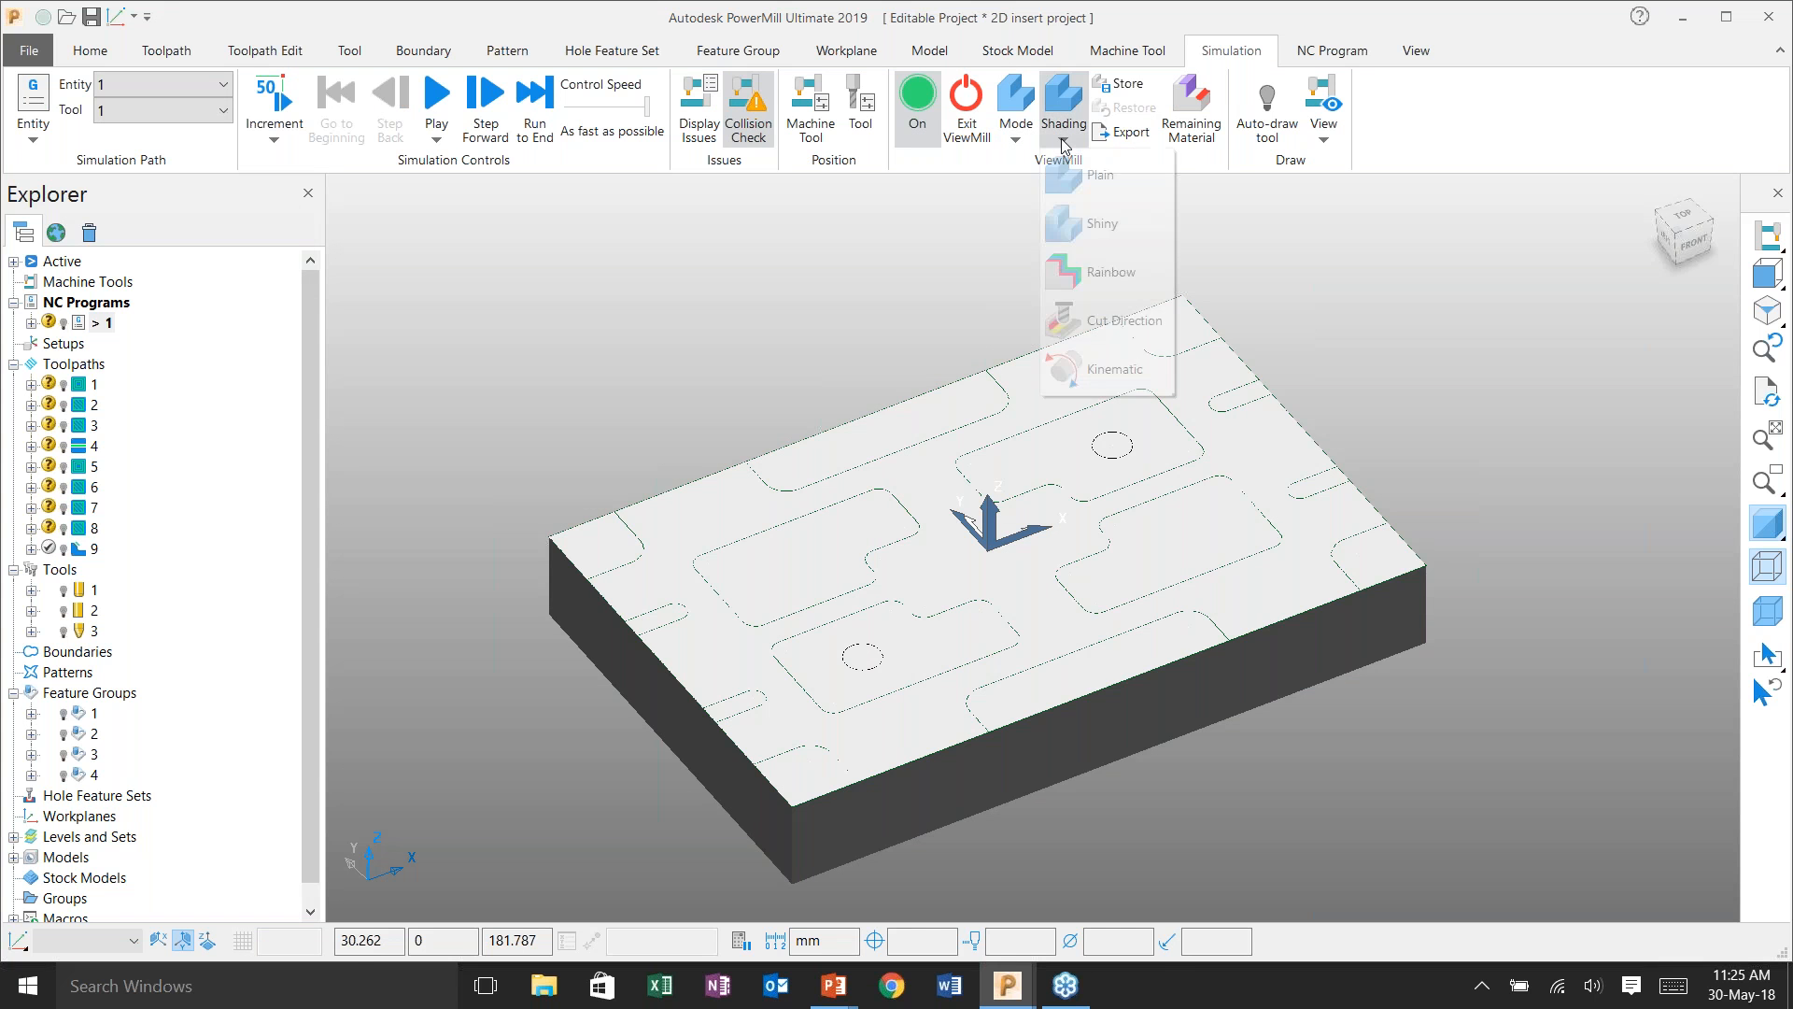
{"action": "left_click", "coordinate": [1102, 272]}
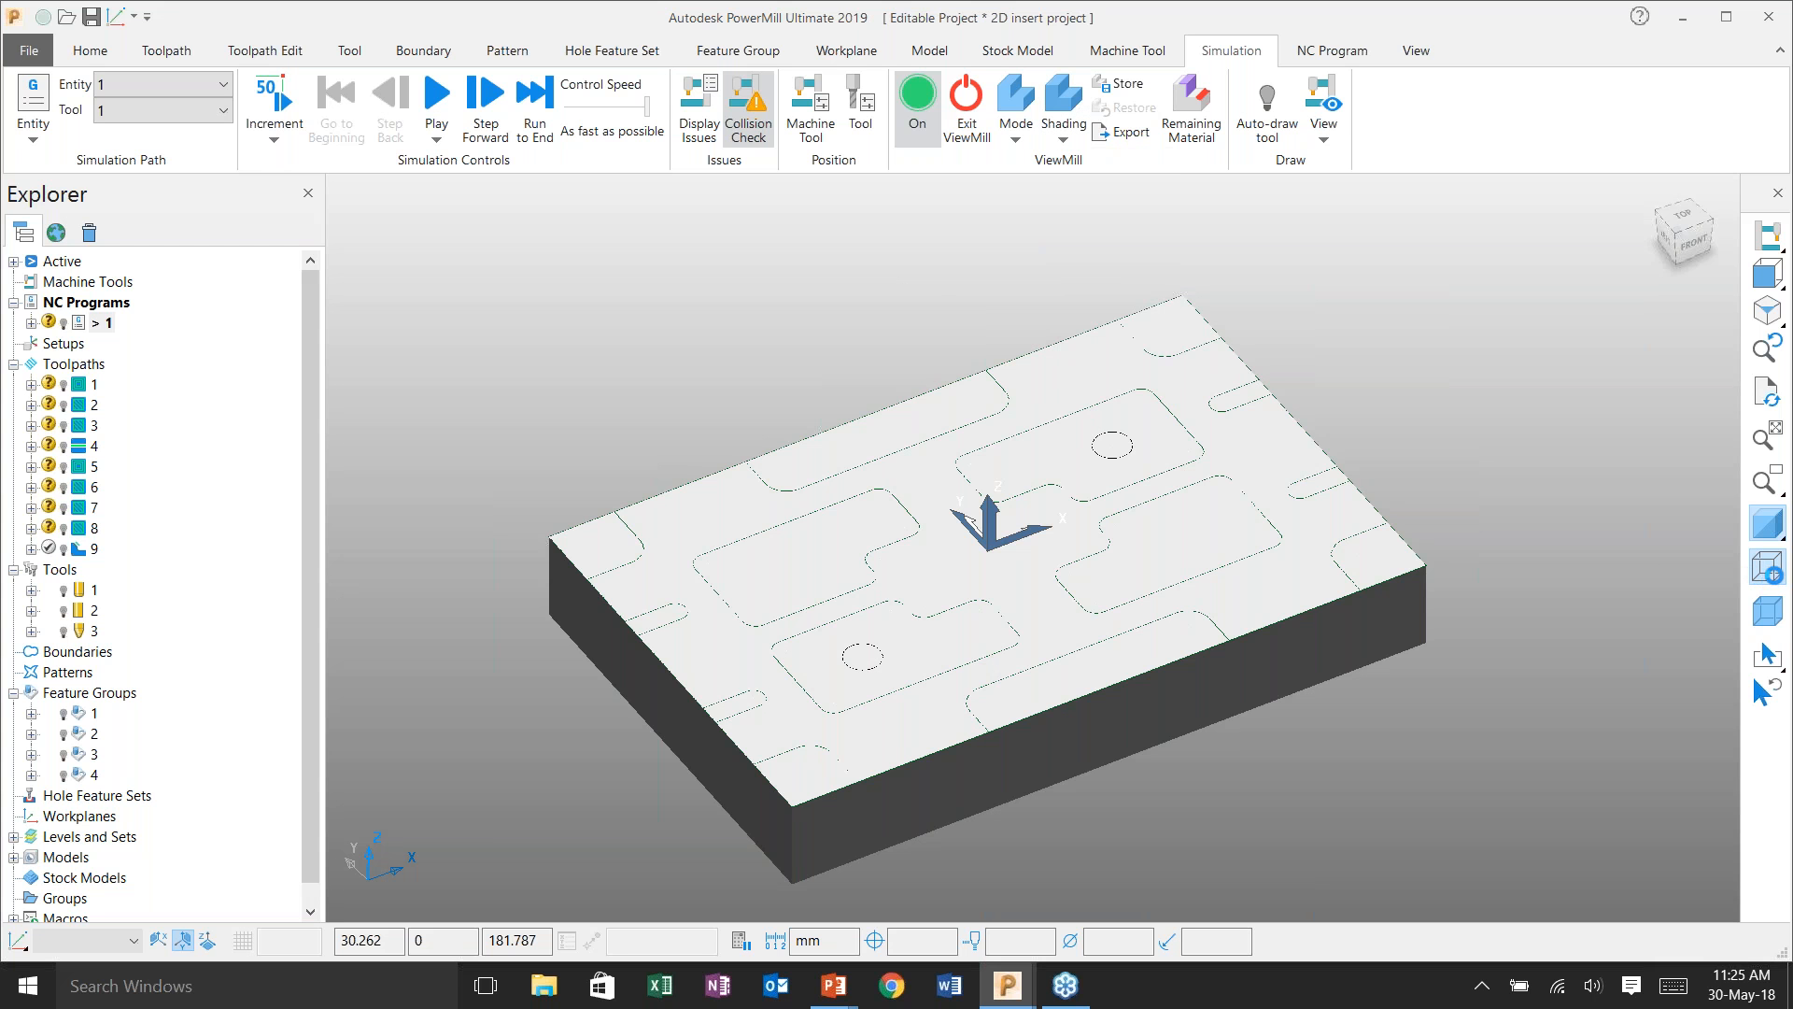
{"action": "left_click", "coordinate": [1768, 567]}
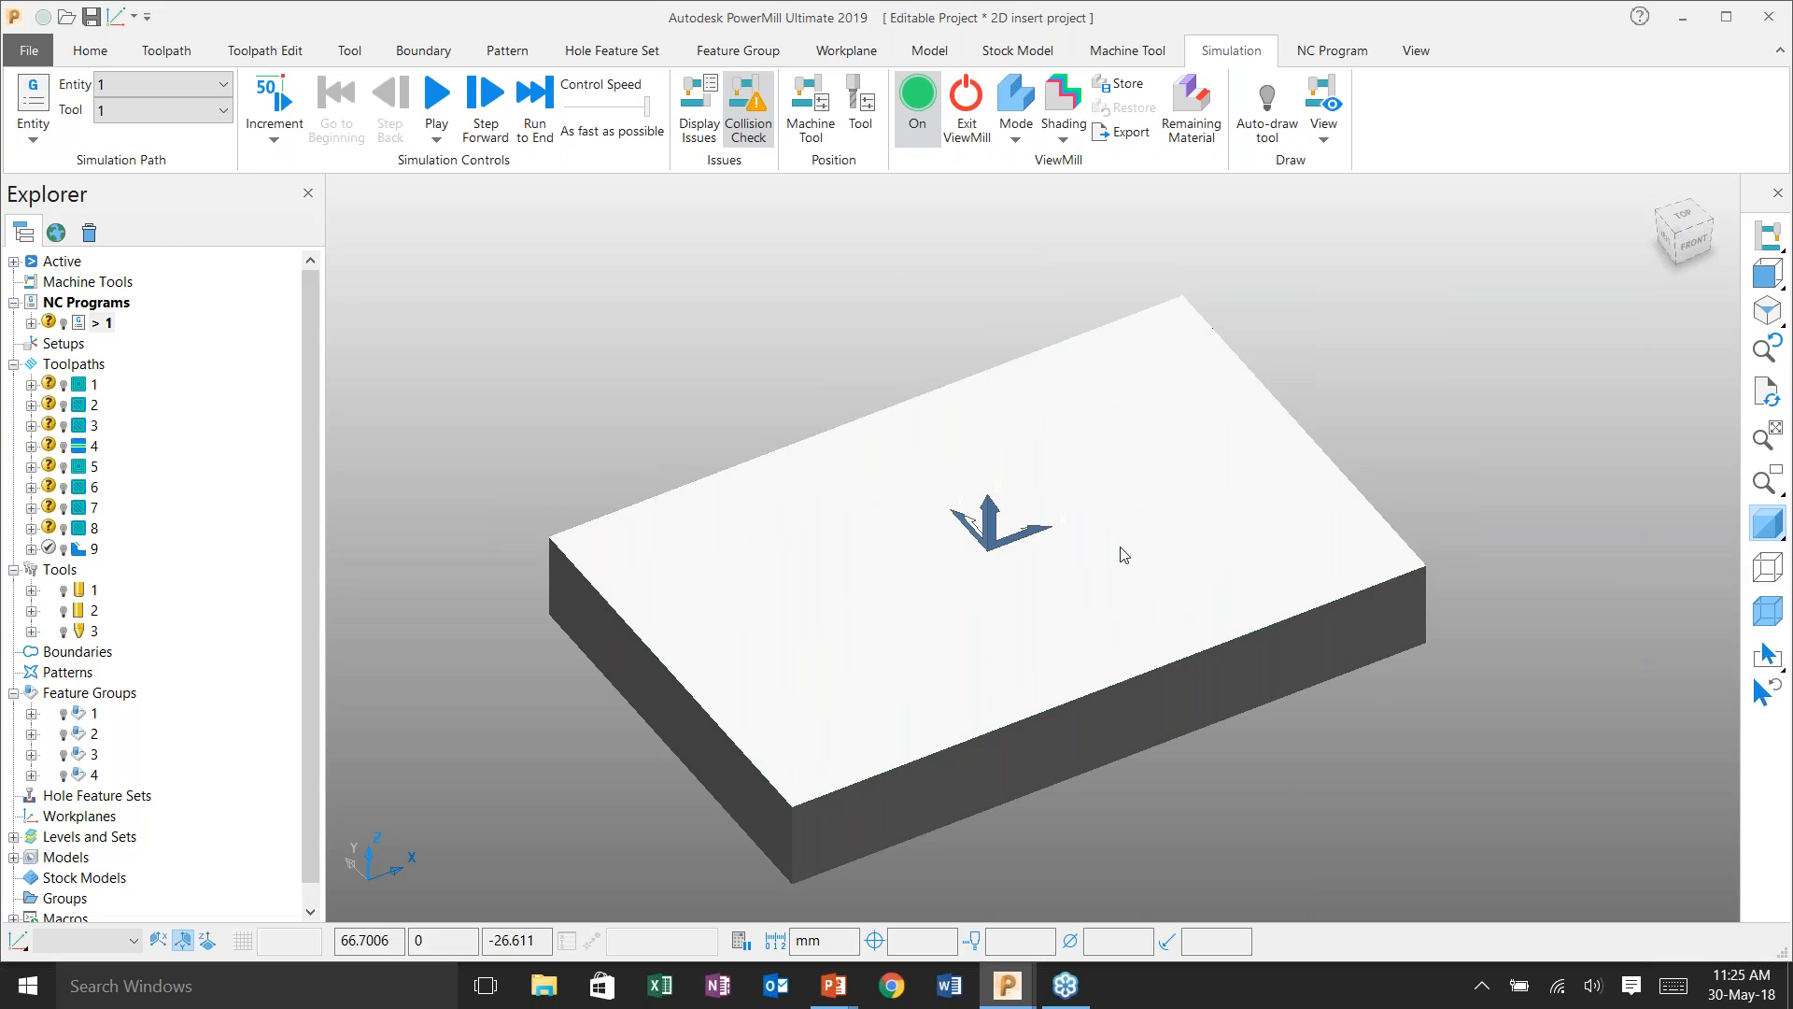
- Play the simulation of NC program 1 to its end, watching material being removed from the corners and pockets
{"action": "left_click", "coordinate": [436, 98]}
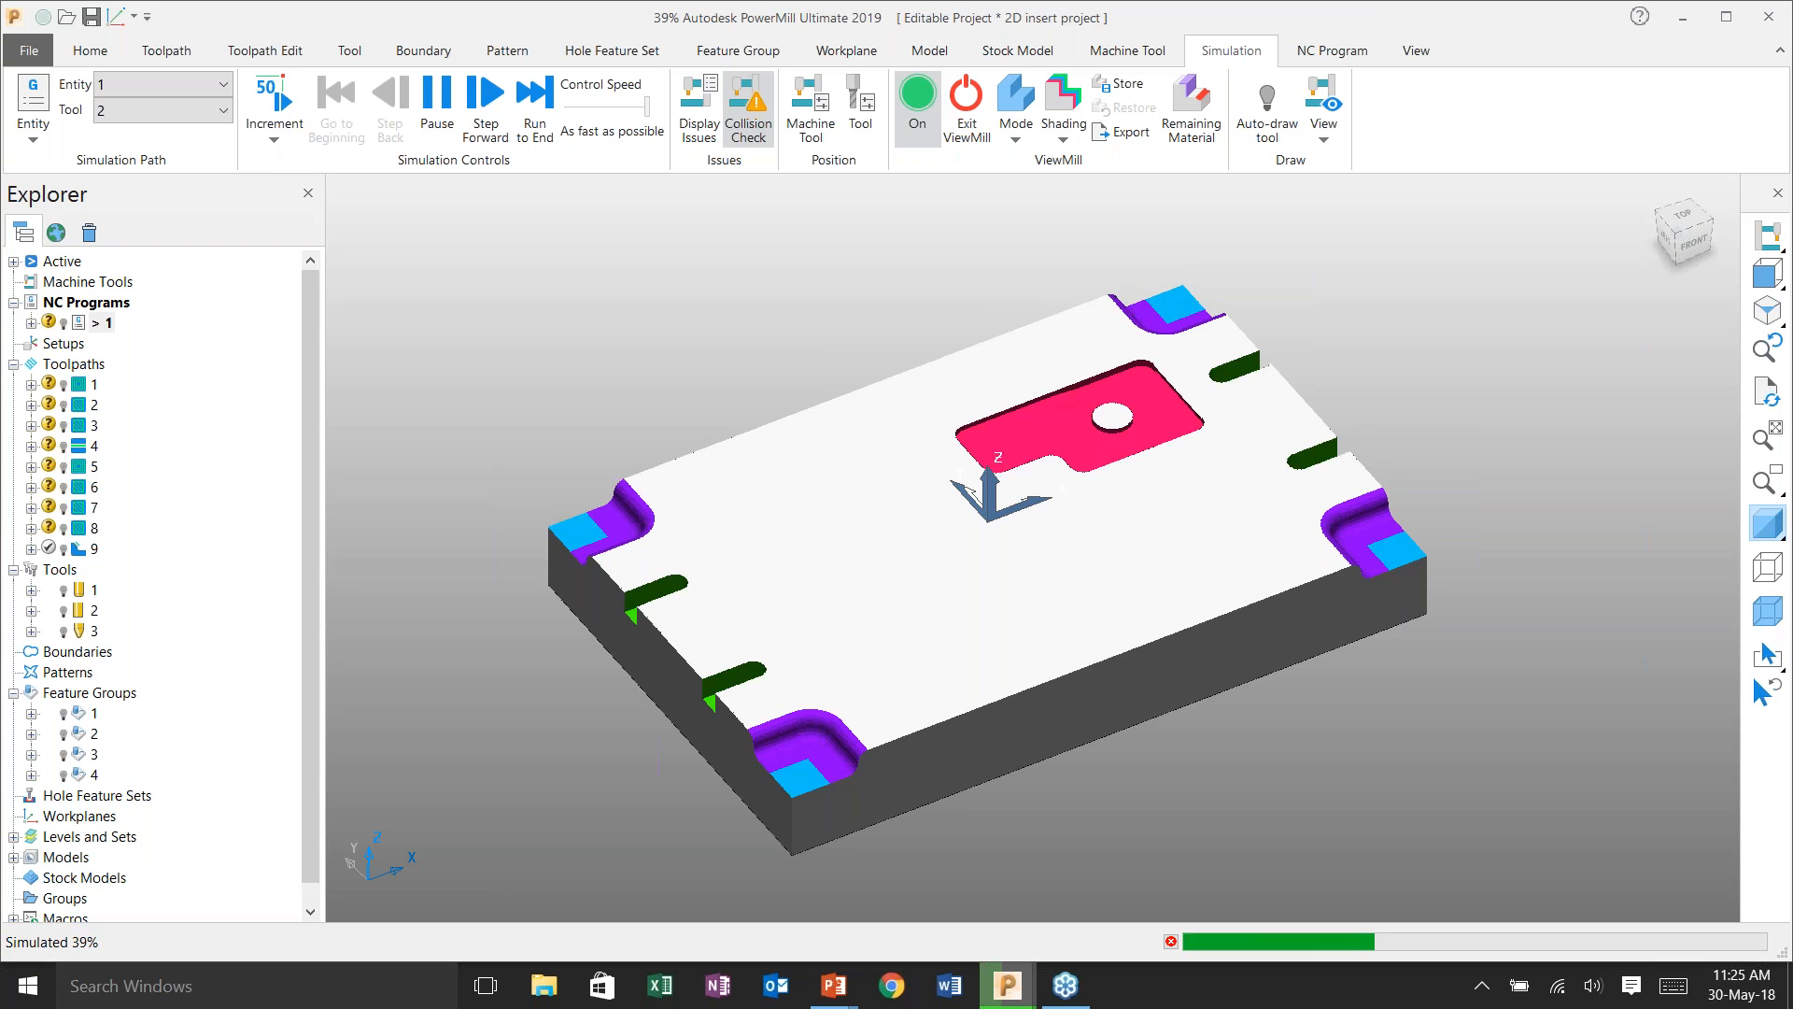
{"action": "scroll", "coordinate": [813, 739], "scroll_direction": "up", "scroll_amount": 2}
{"action": "scroll", "coordinate": [811, 752], "scroll_direction": "up", "scroll_amount": 3}
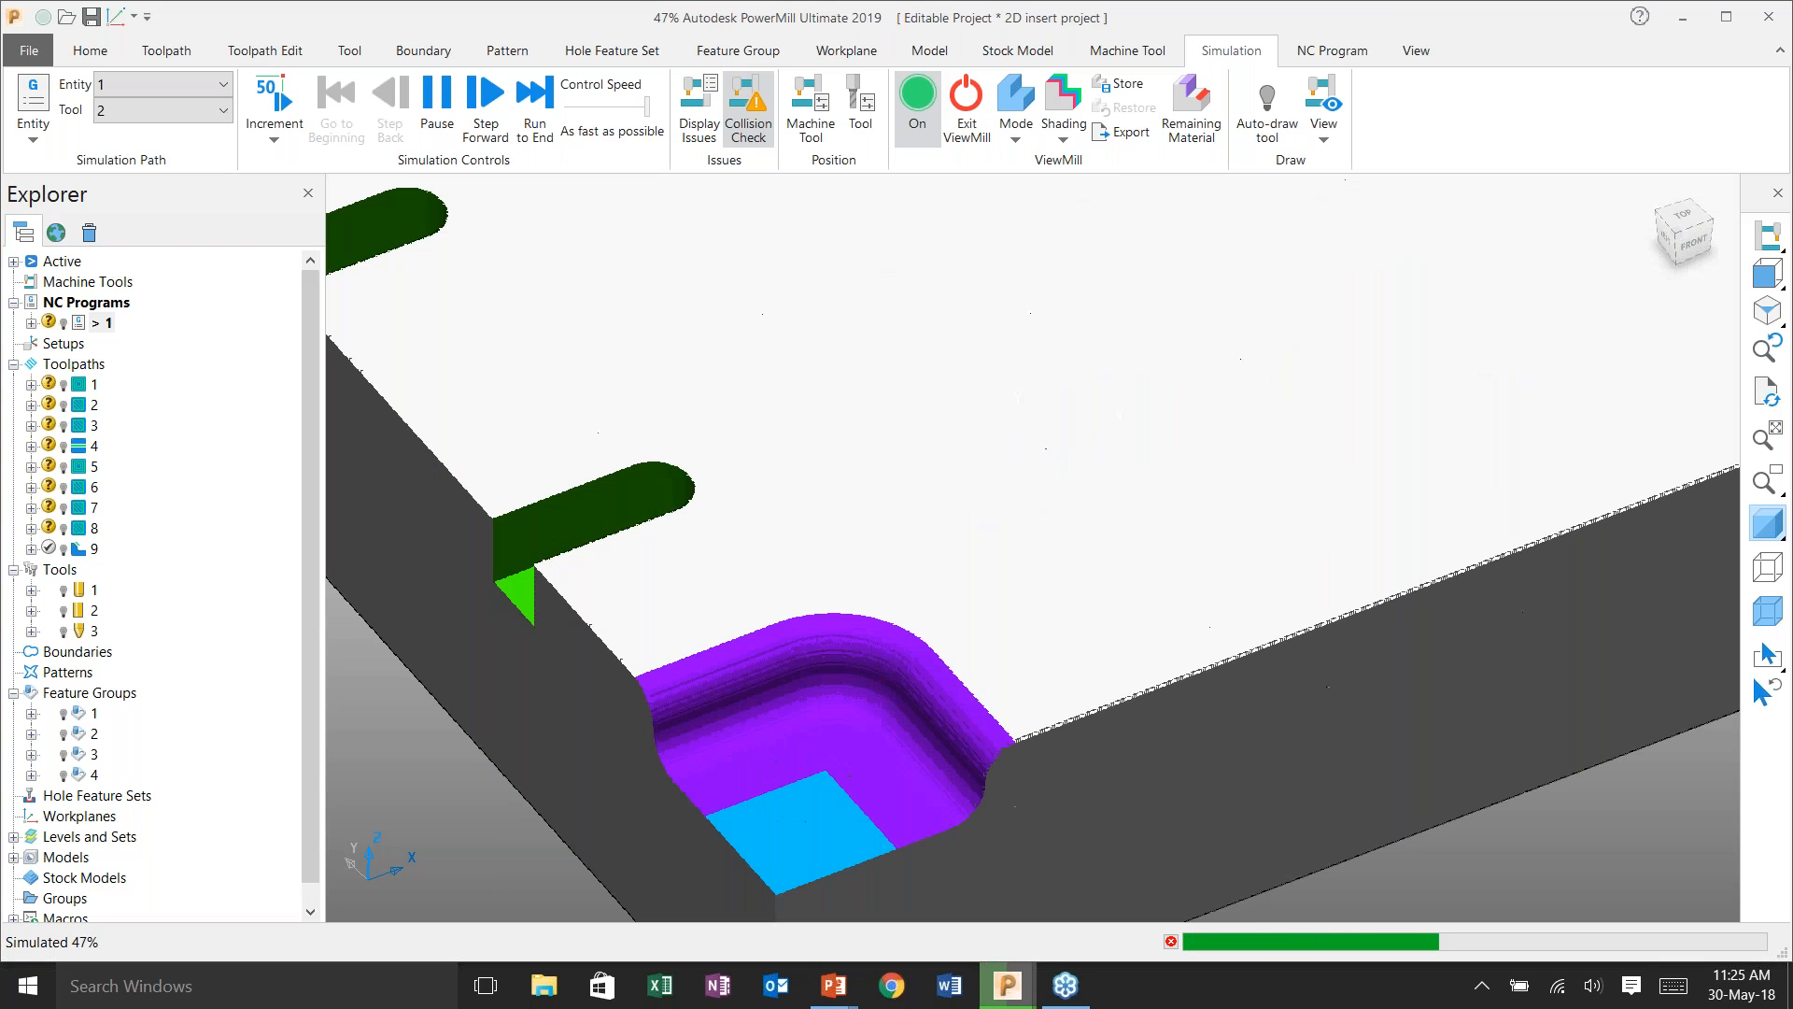
{"action": "scroll", "coordinate": [812, 747], "scroll_direction": "down", "scroll_amount": 4}
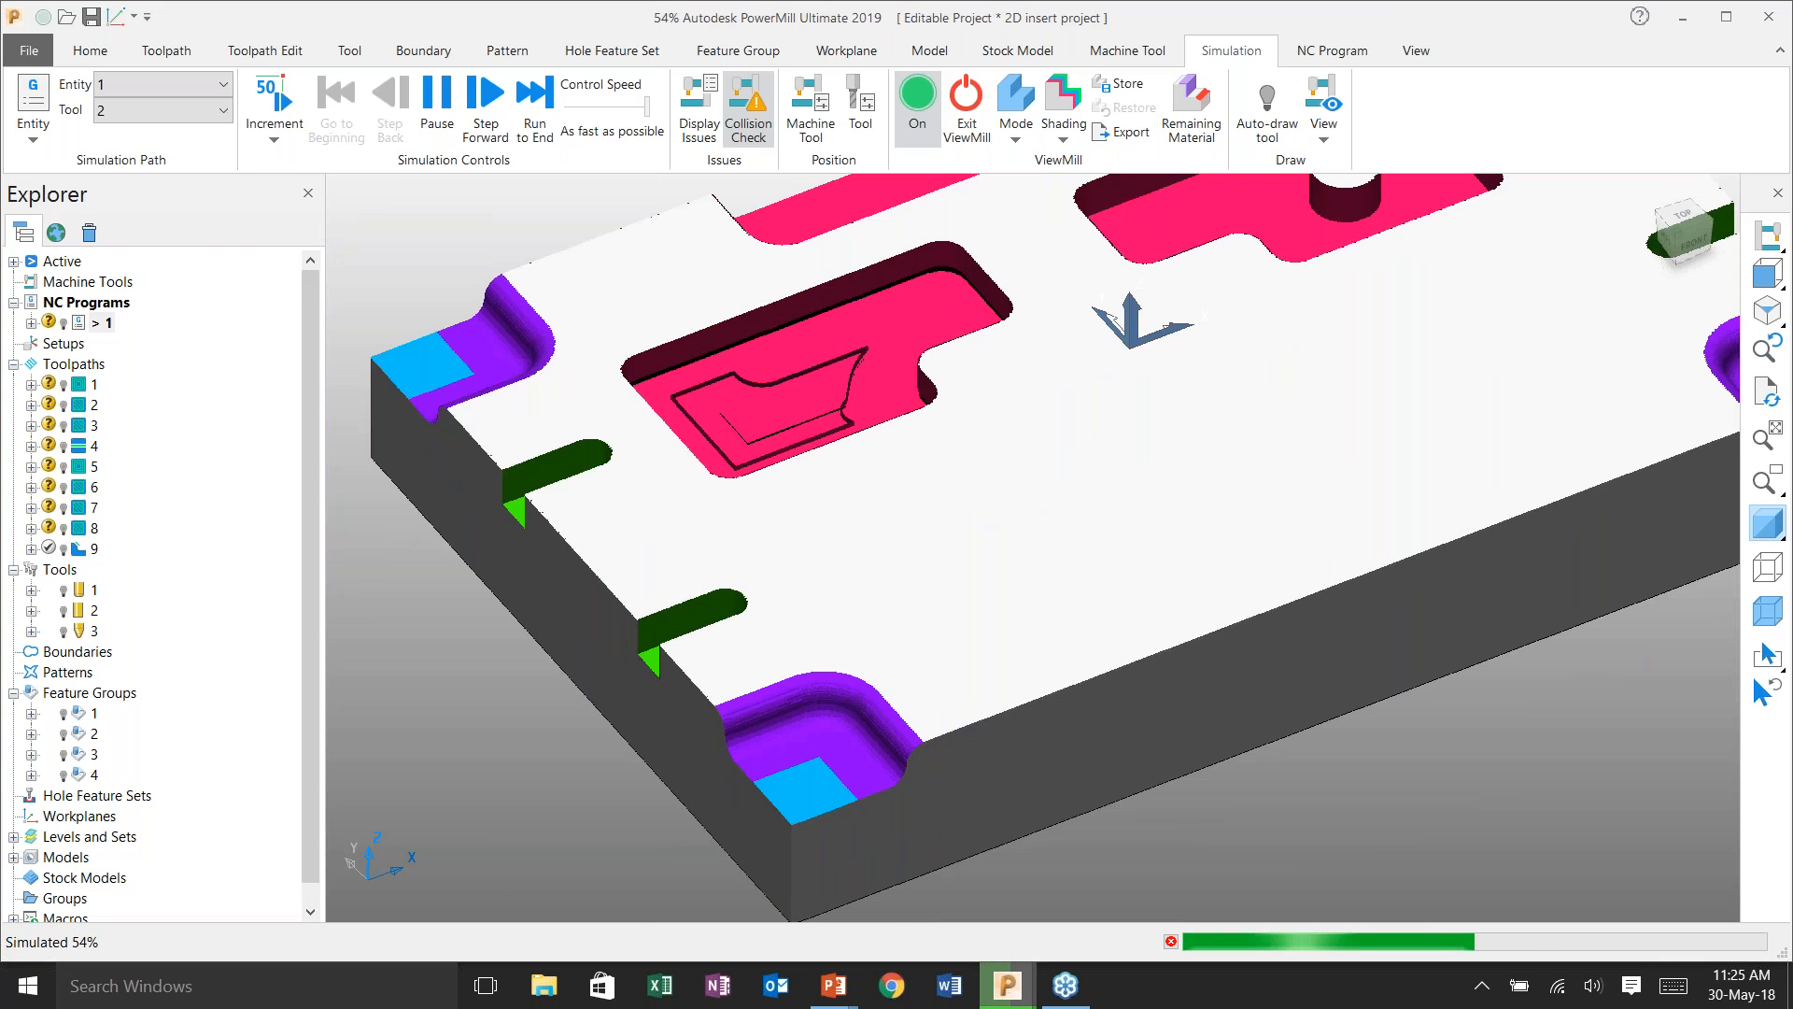
{"action": "scroll", "coordinate": [812, 747], "scroll_direction": "down", "scroll_amount": 4}
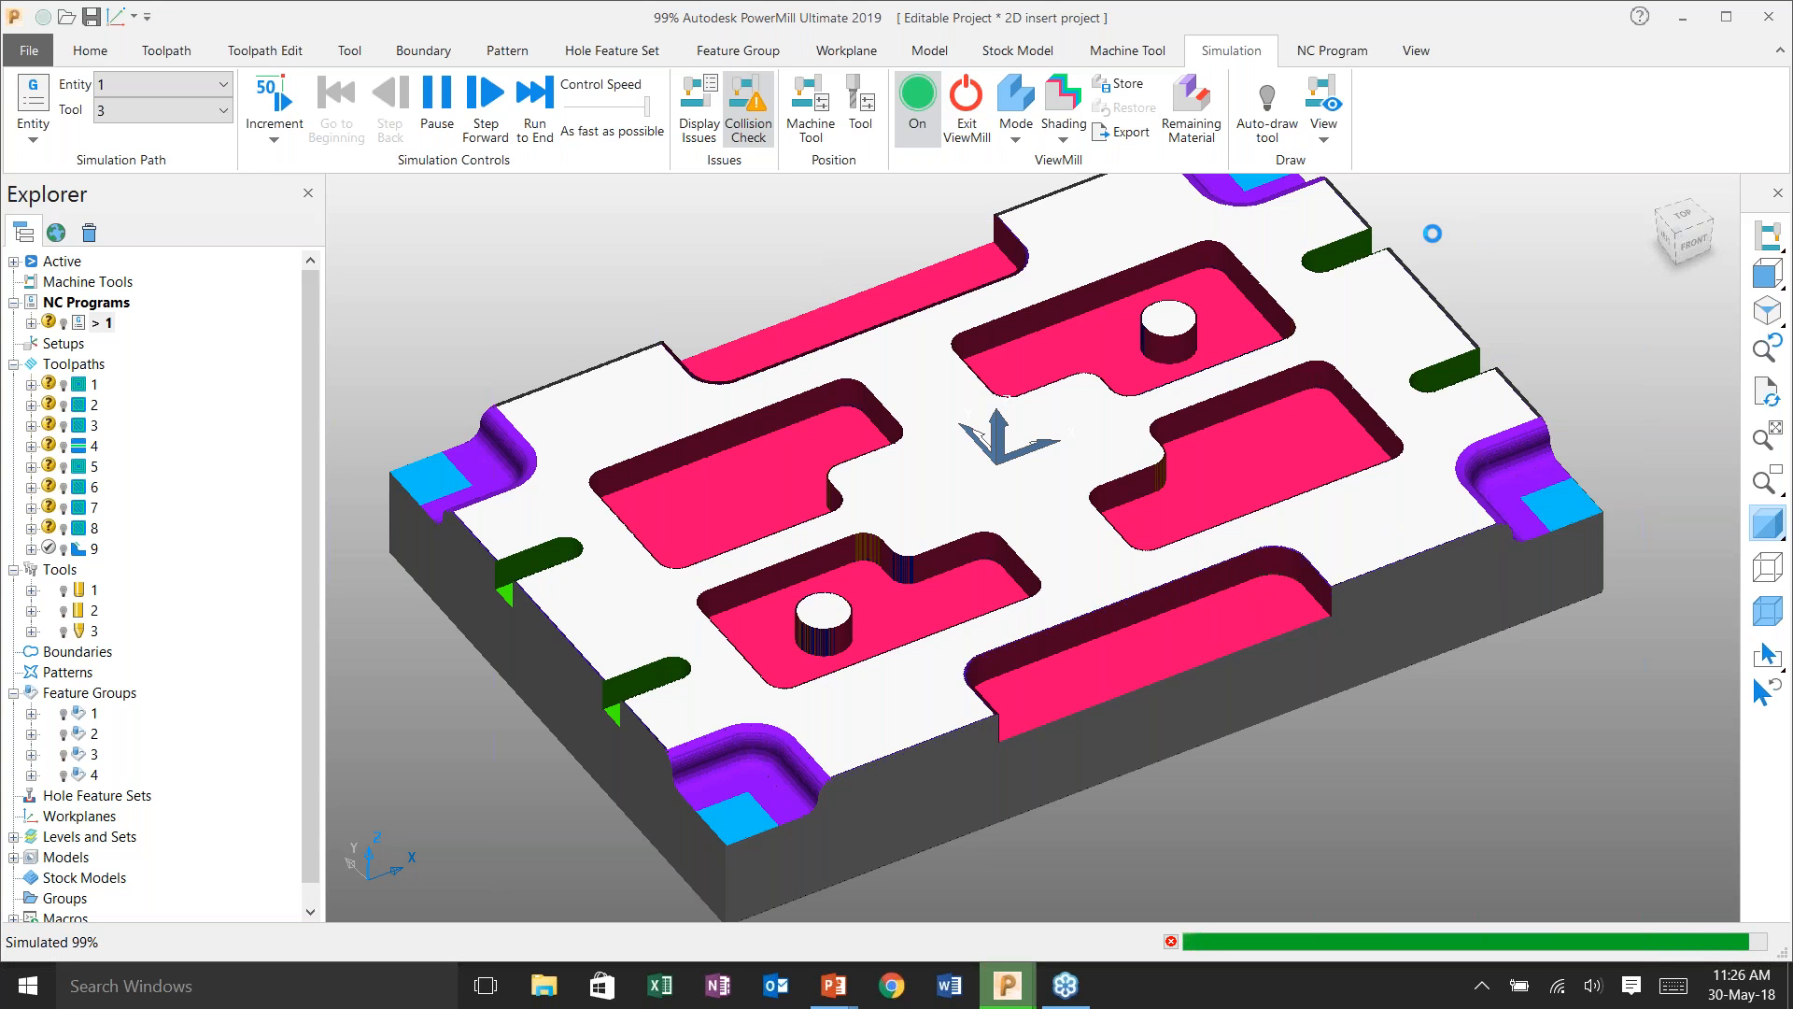
- Examine the simulated plate's pocket walls, bosses, slots and the chamfer along its outer top edge
{"action": "scroll", "coordinate": [1413, 259], "scroll_direction": "up", "scroll_amount": 3}
{"action": "scroll", "coordinate": [1413, 259], "scroll_direction": "up", "scroll_amount": 2}
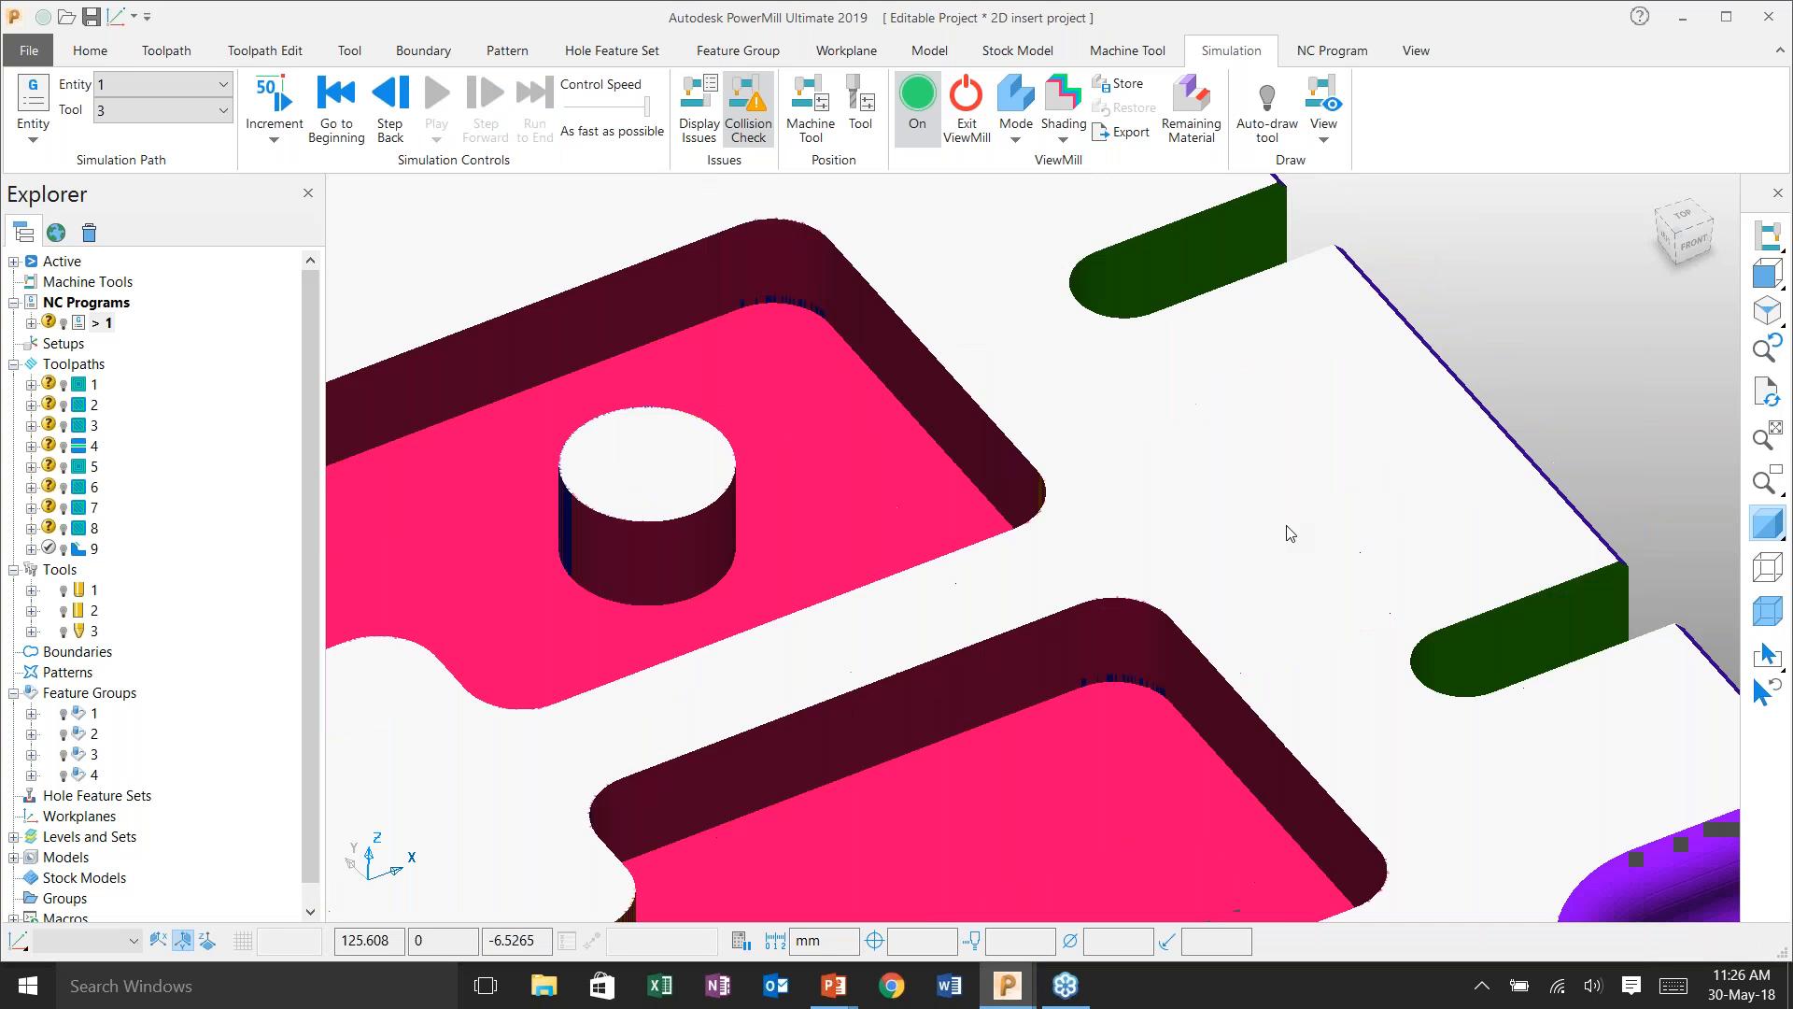
{"action": "scroll", "coordinate": [1495, 629], "scroll_direction": "down", "scroll_amount": 2}
{"action": "scroll", "coordinate": [1495, 629], "scroll_direction": "up", "scroll_amount": 5}
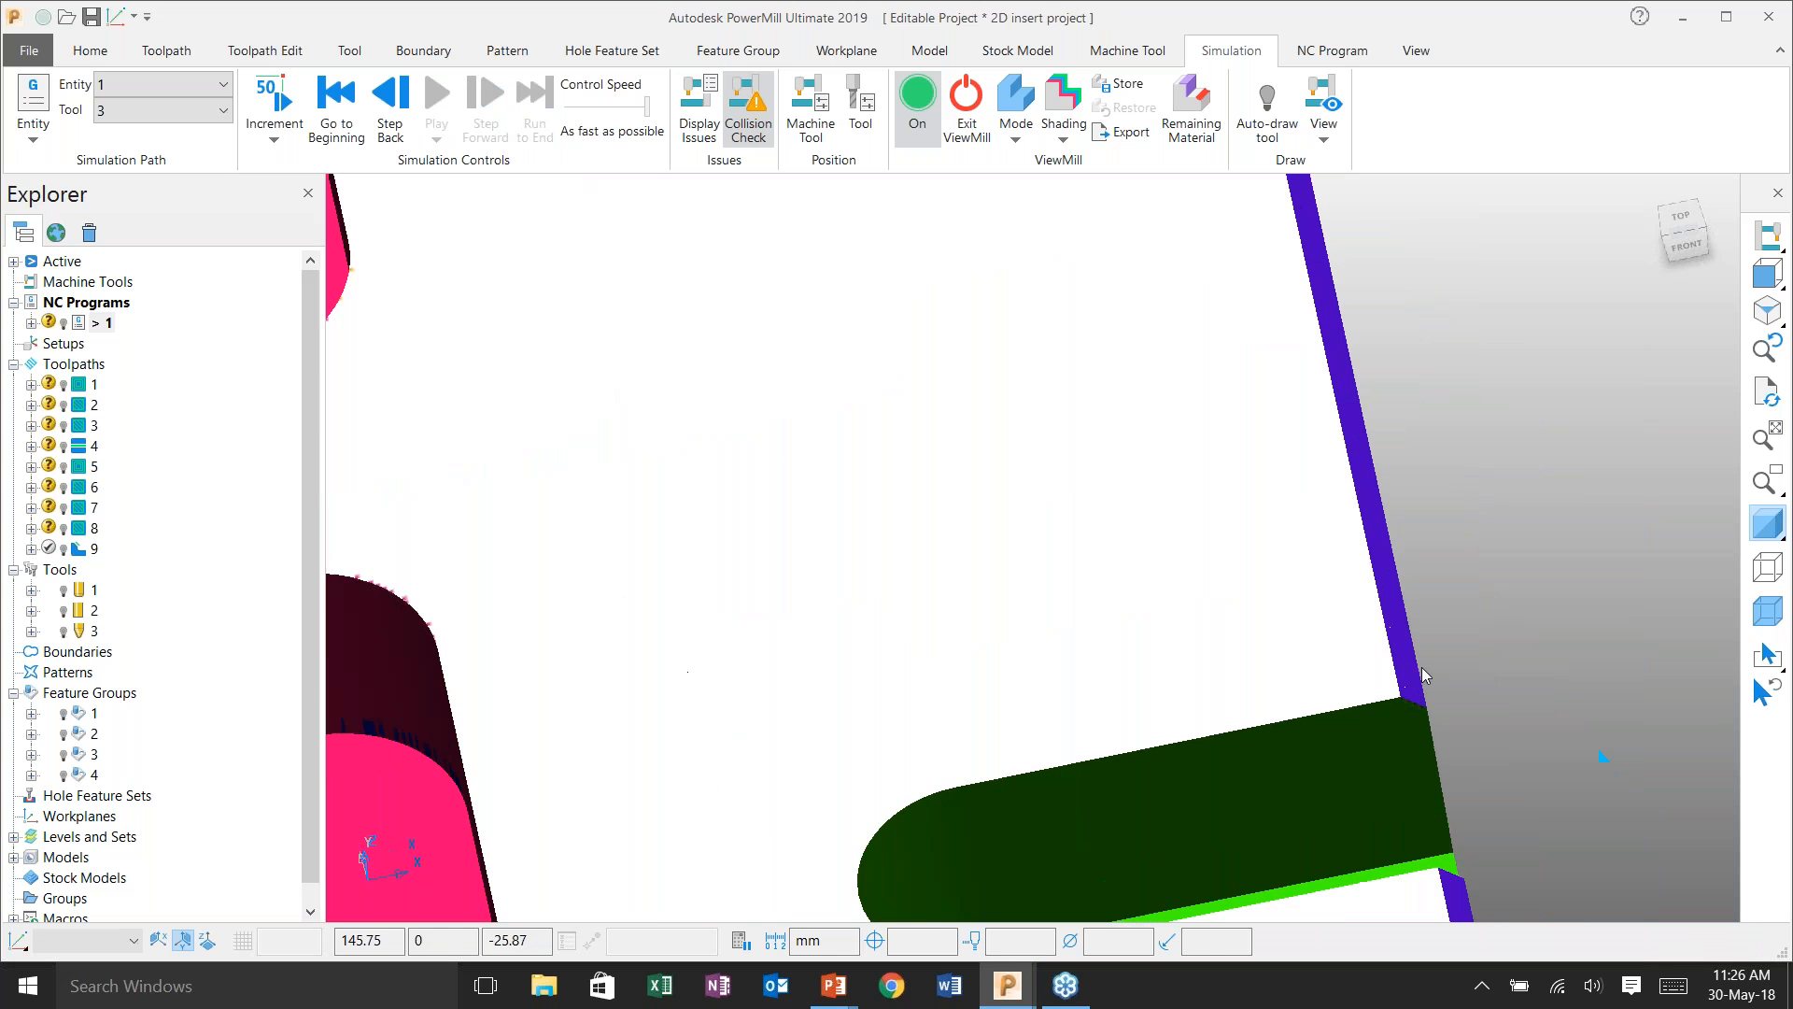
{"action": "scroll", "coordinate": [1500, 559], "scroll_direction": "down", "scroll_amount": 5}
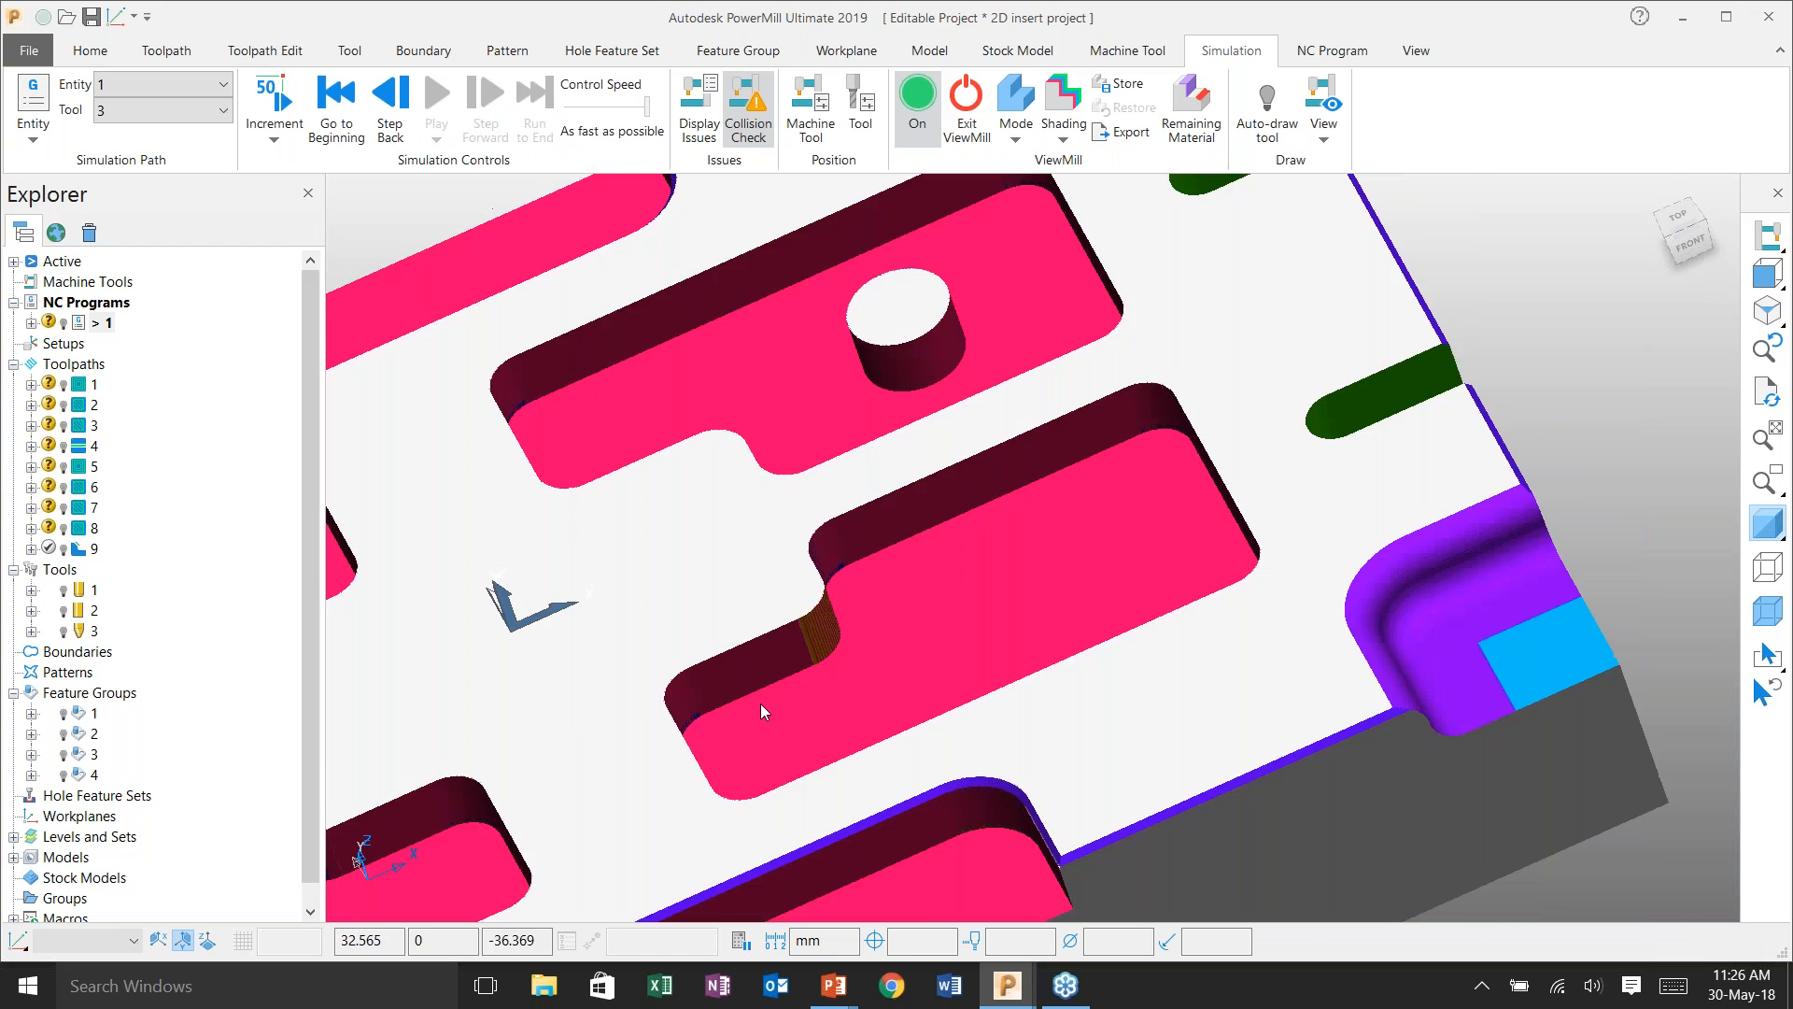
{"action": "middle_click_drag", "start_coordinate": [760, 703], "coordinate": [934, 392]}
{"action": "scroll", "coordinate": [813, 666], "scroll_direction": "up", "scroll_amount": 5}
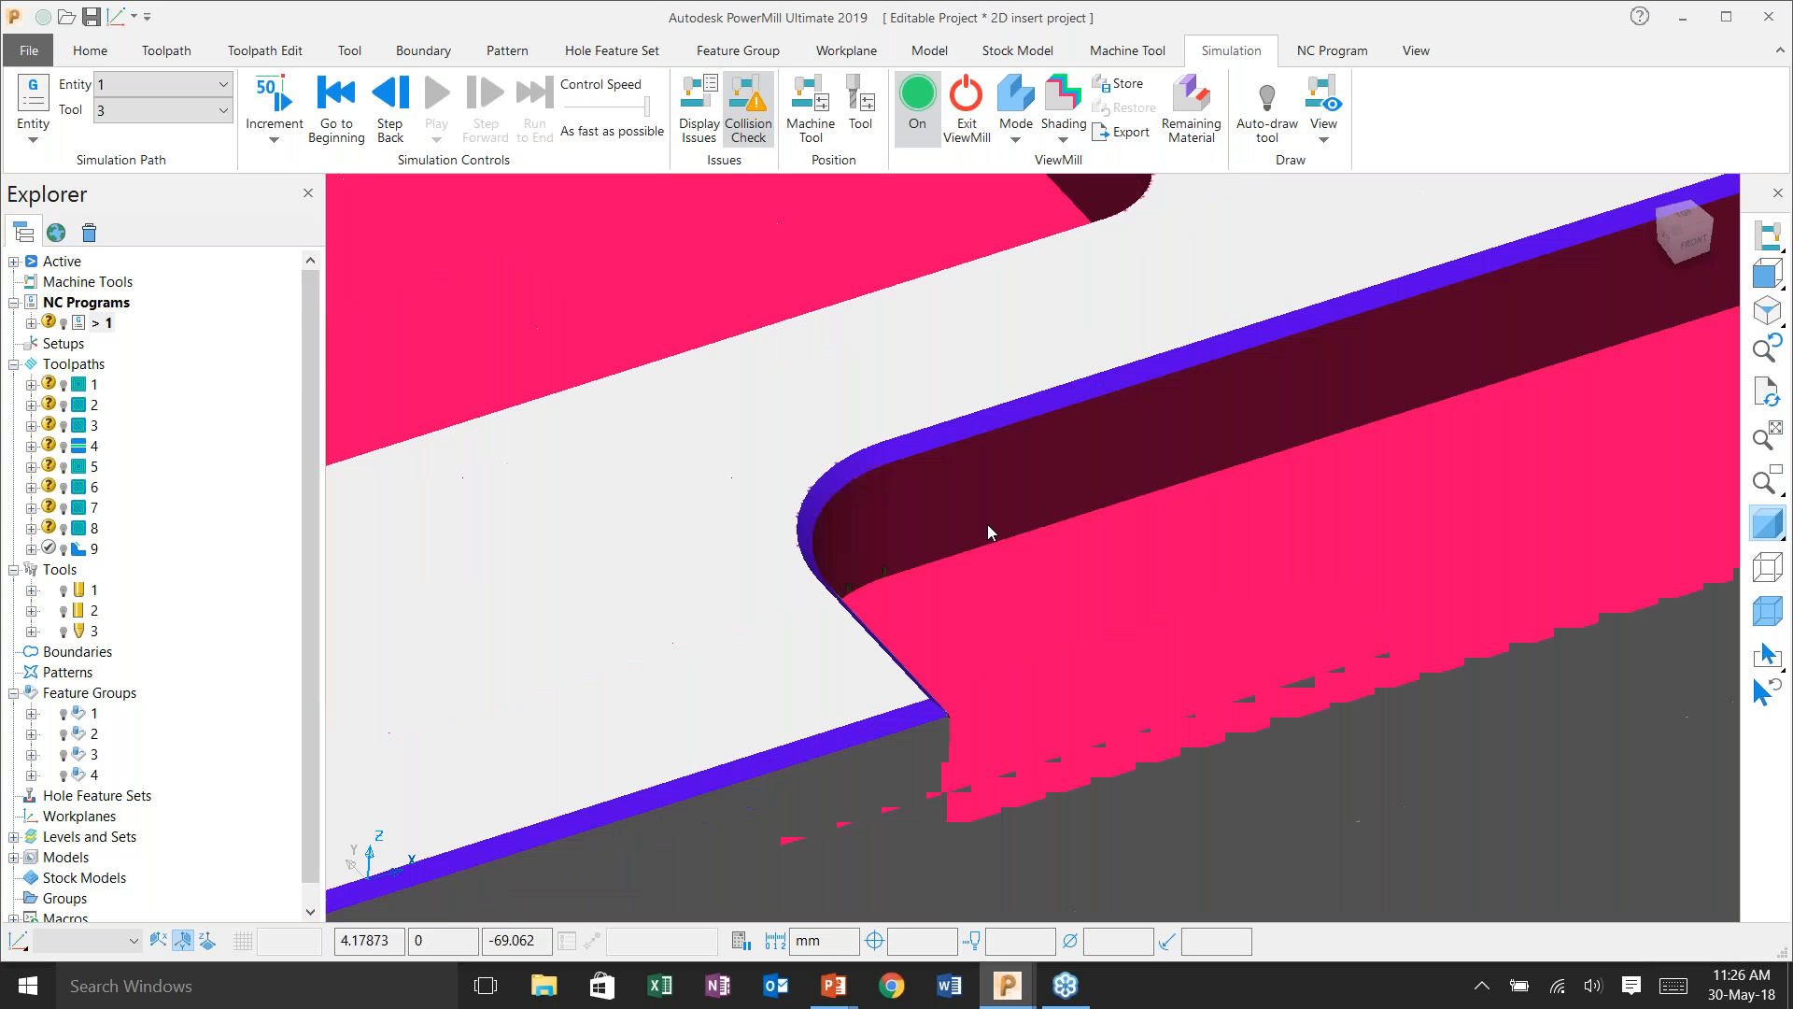
{"action": "scroll", "coordinate": [898, 659], "scroll_direction": "down", "scroll_amount": 4}
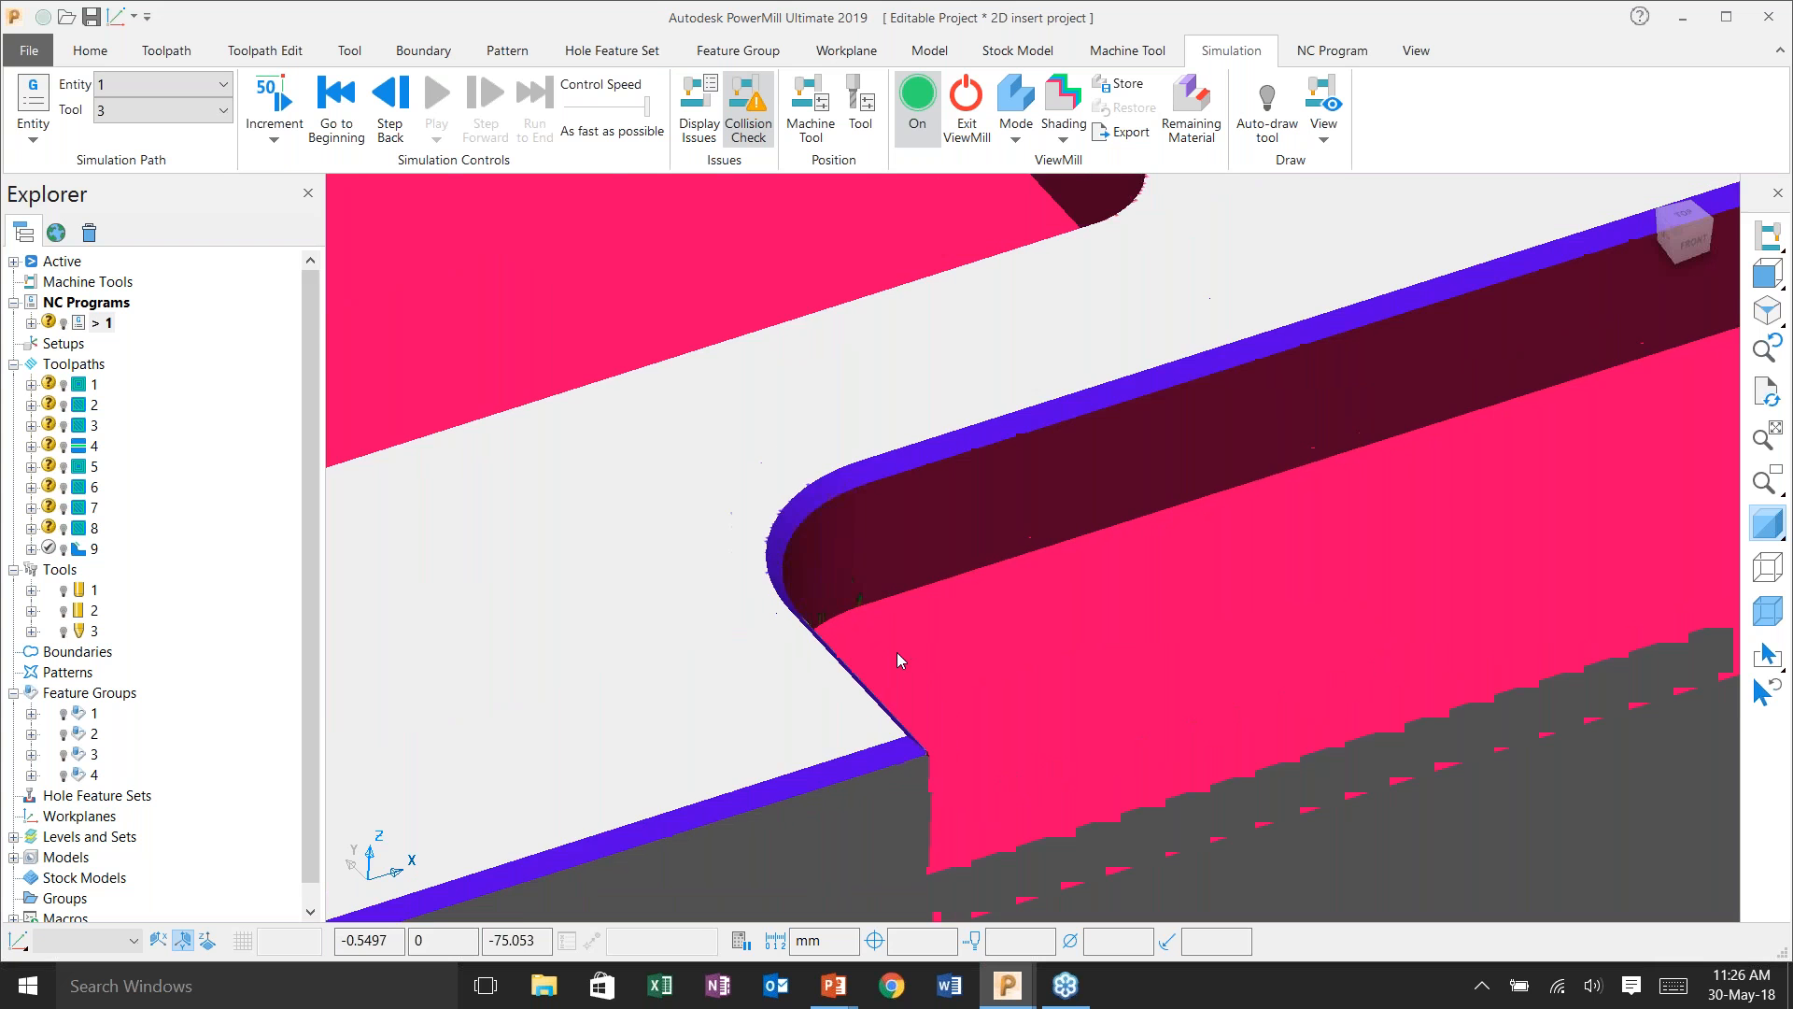
{"action": "scroll", "coordinate": [898, 665], "scroll_direction": "down", "scroll_amount": 6}
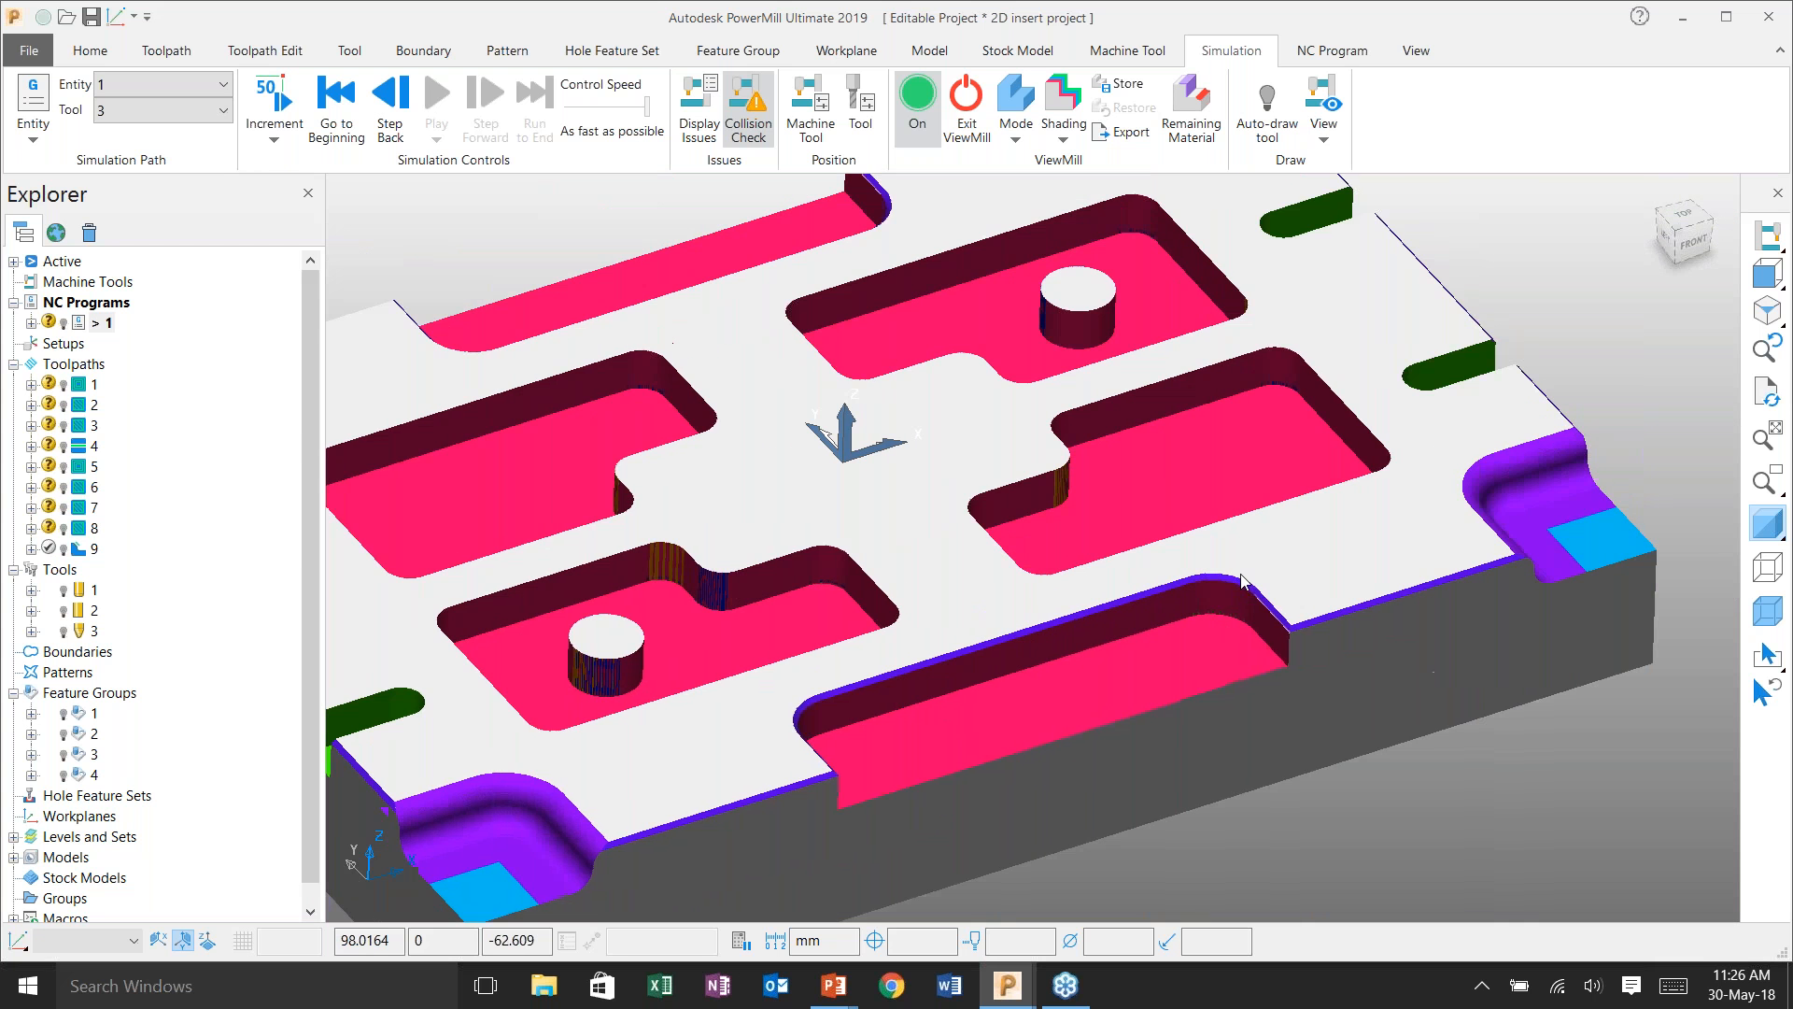
{"action": "scroll", "coordinate": [1100, 559], "scroll_direction": "up", "scroll_amount": 3}
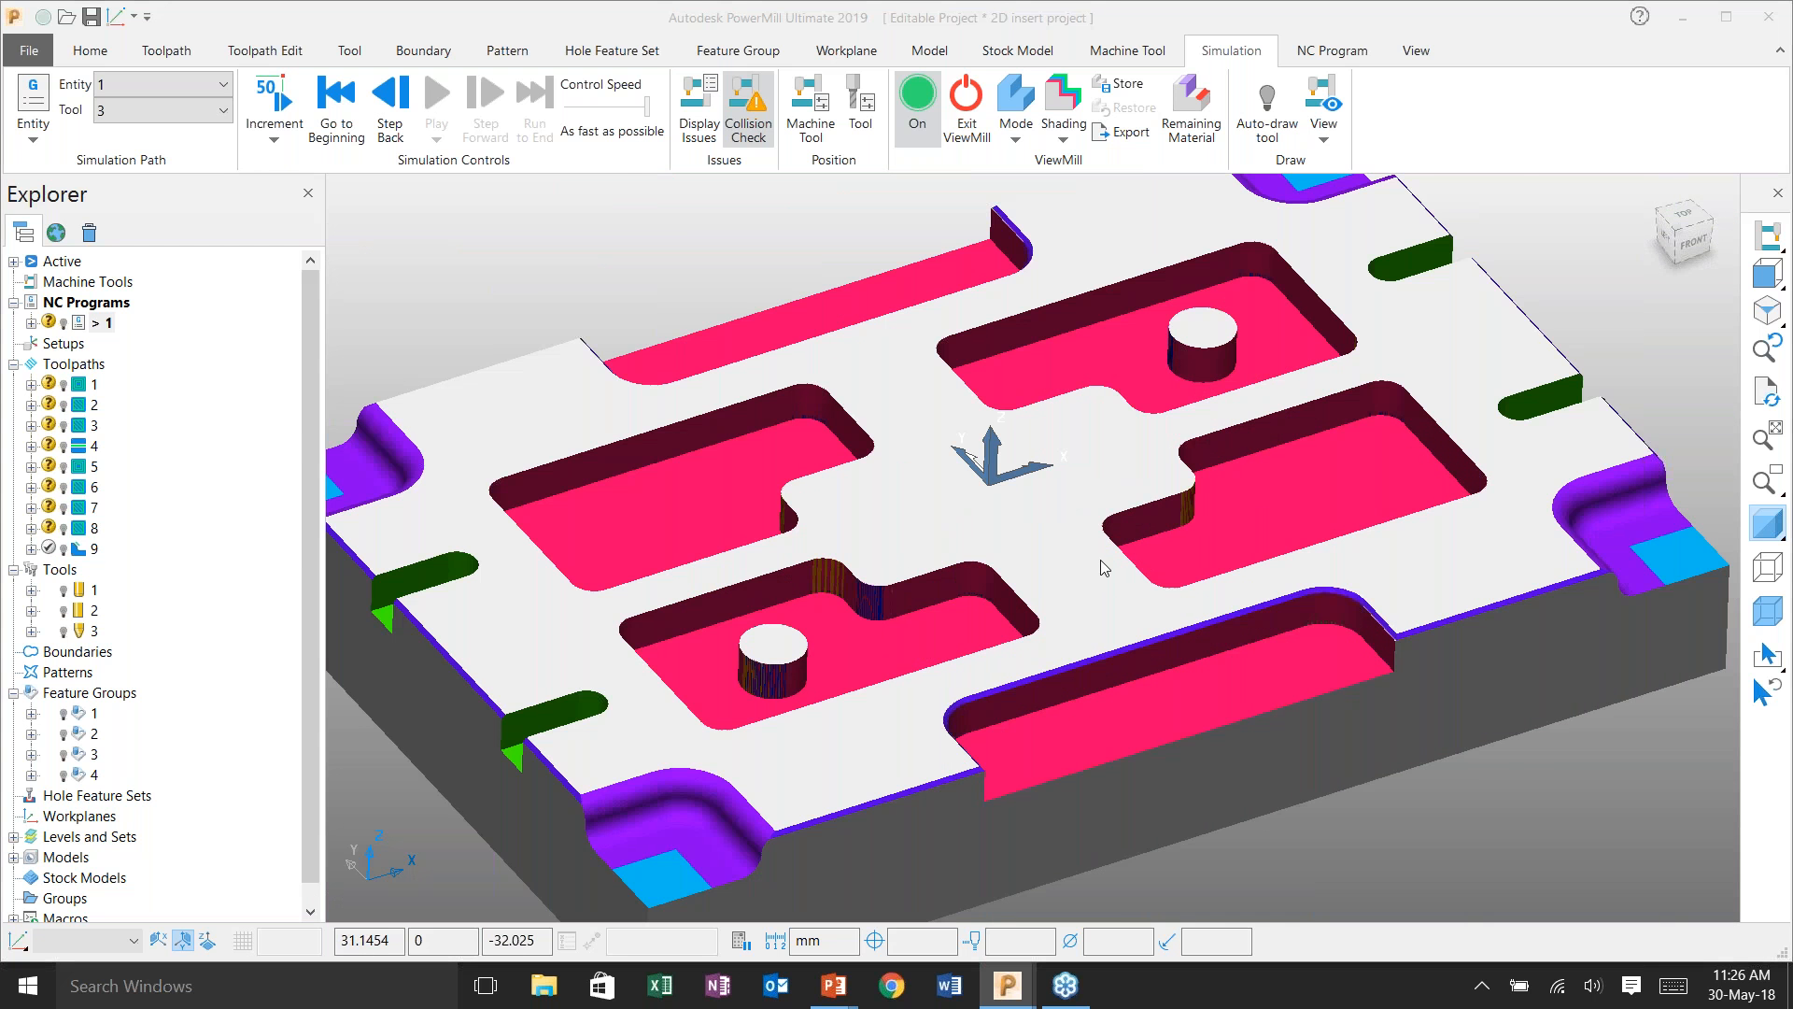
- Switch to the PowerPoint presentation and advance to the slide on 2.5D machining using a 3D model
{"action": "key", "text": "super+Tab"}
{"action": "left_click", "coordinate": [942, 269]}
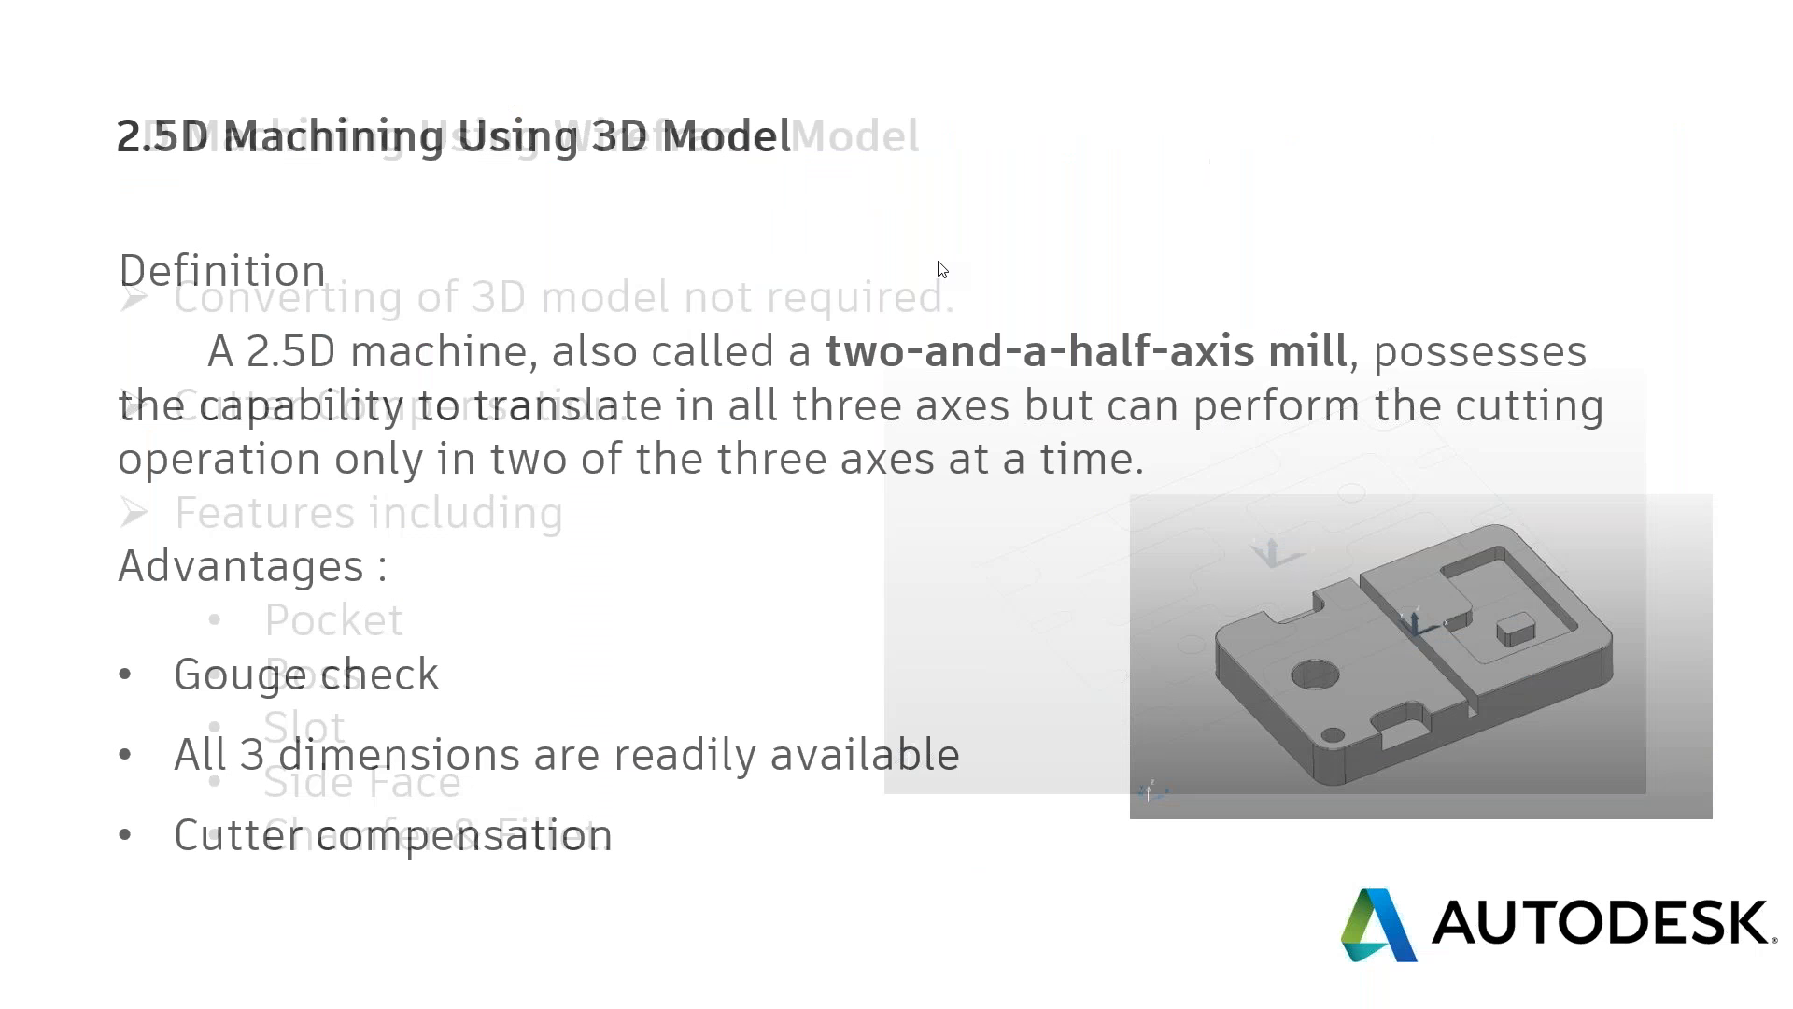
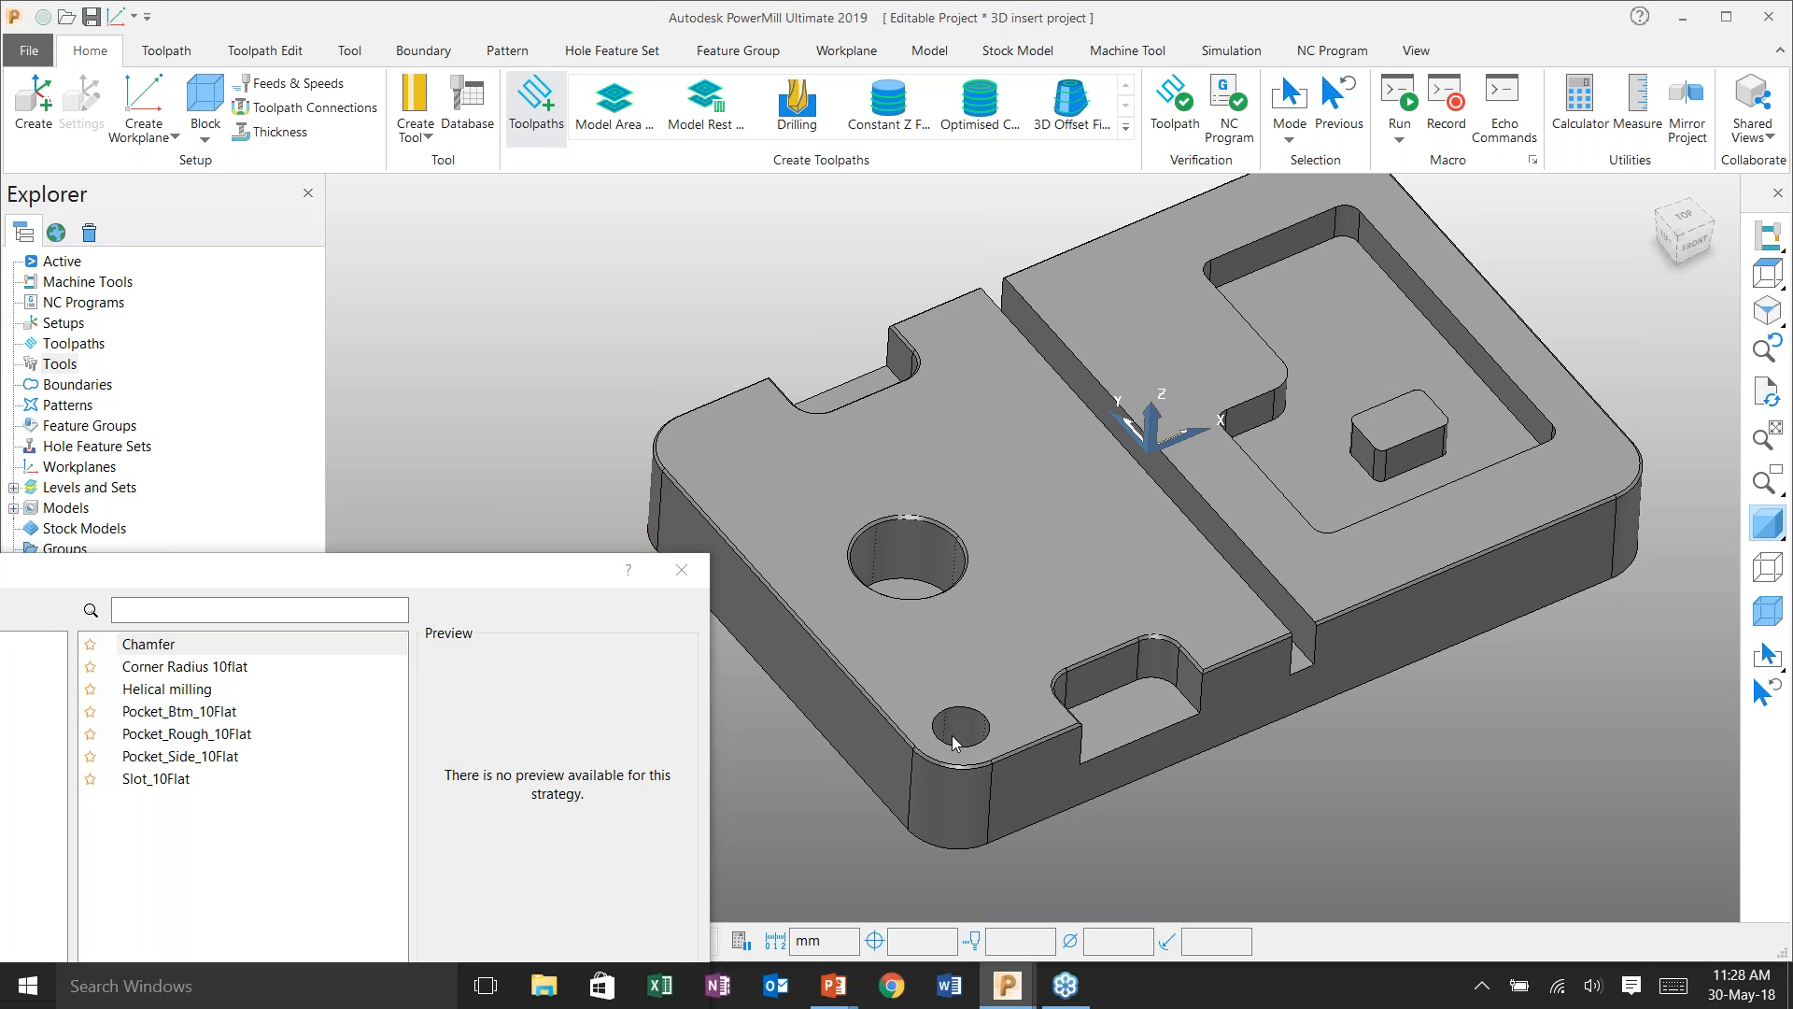
- Create a toolpath from the "Corner Radius 10flat" strategy in the 3D insert category
{"action": "left_click_drag", "start_coordinate": [467, 587], "coordinate": [657, 224]}
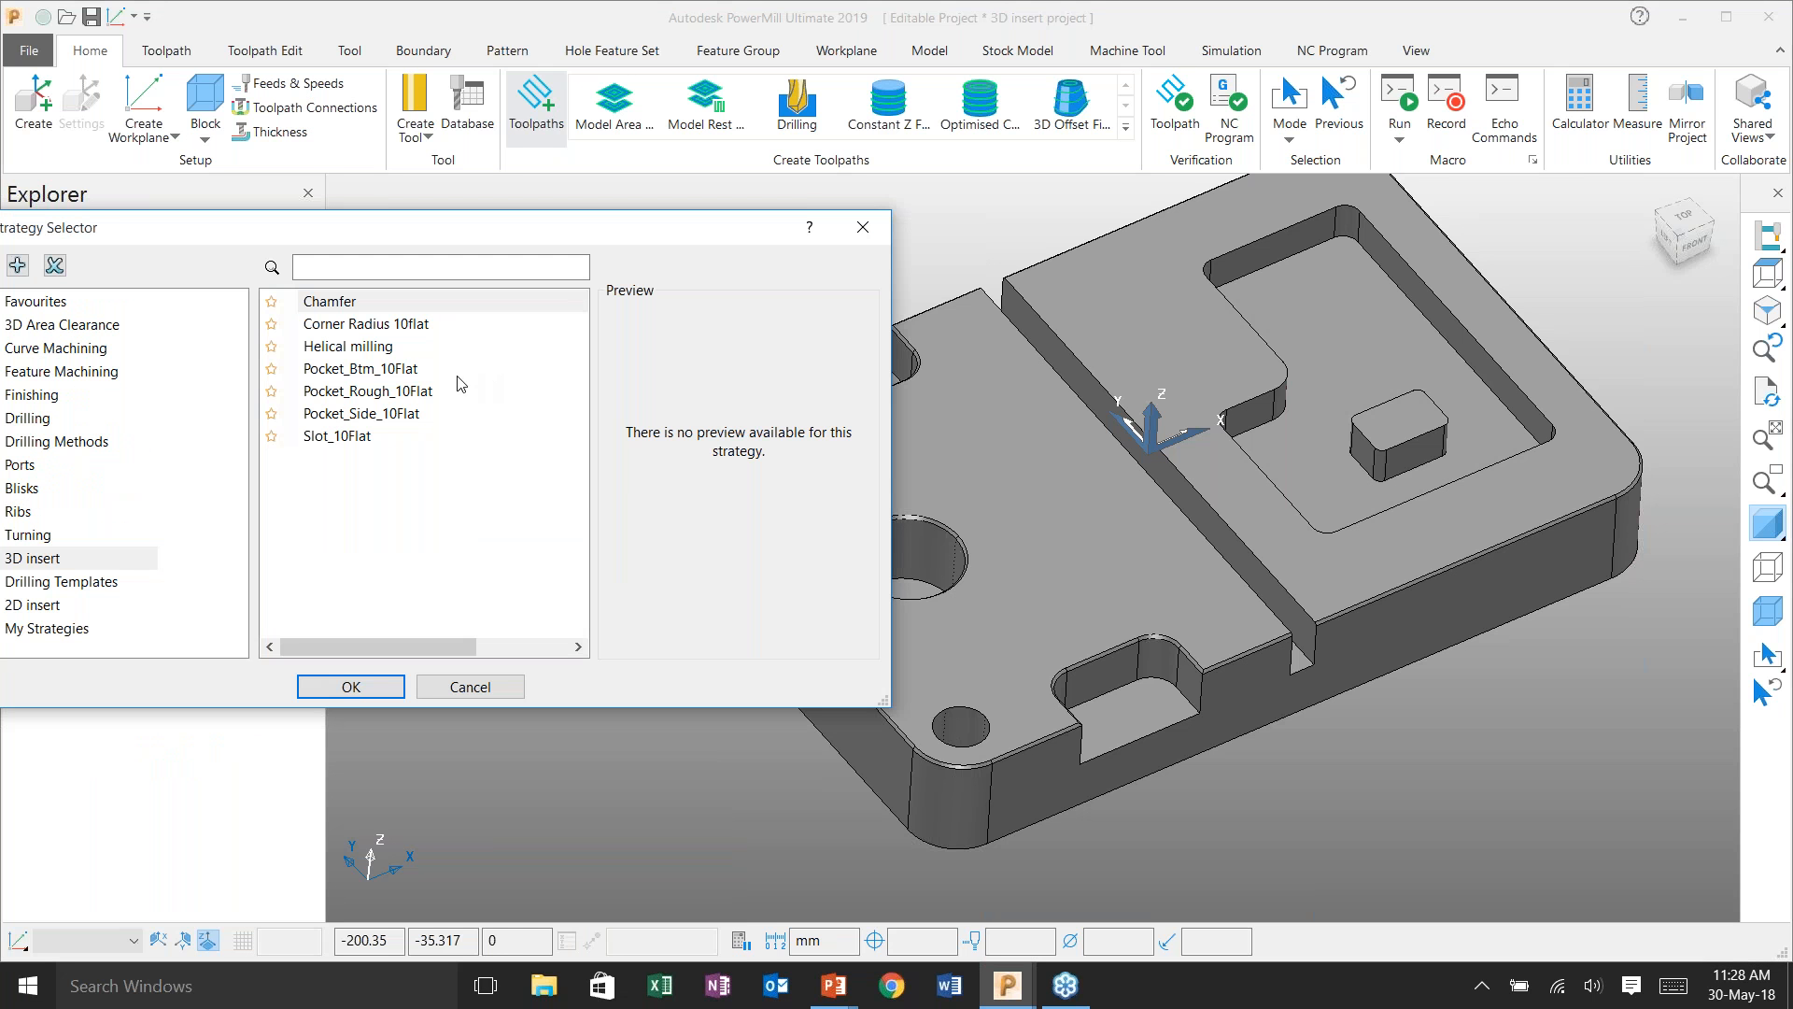
{"action": "left_click", "coordinate": [394, 327]}
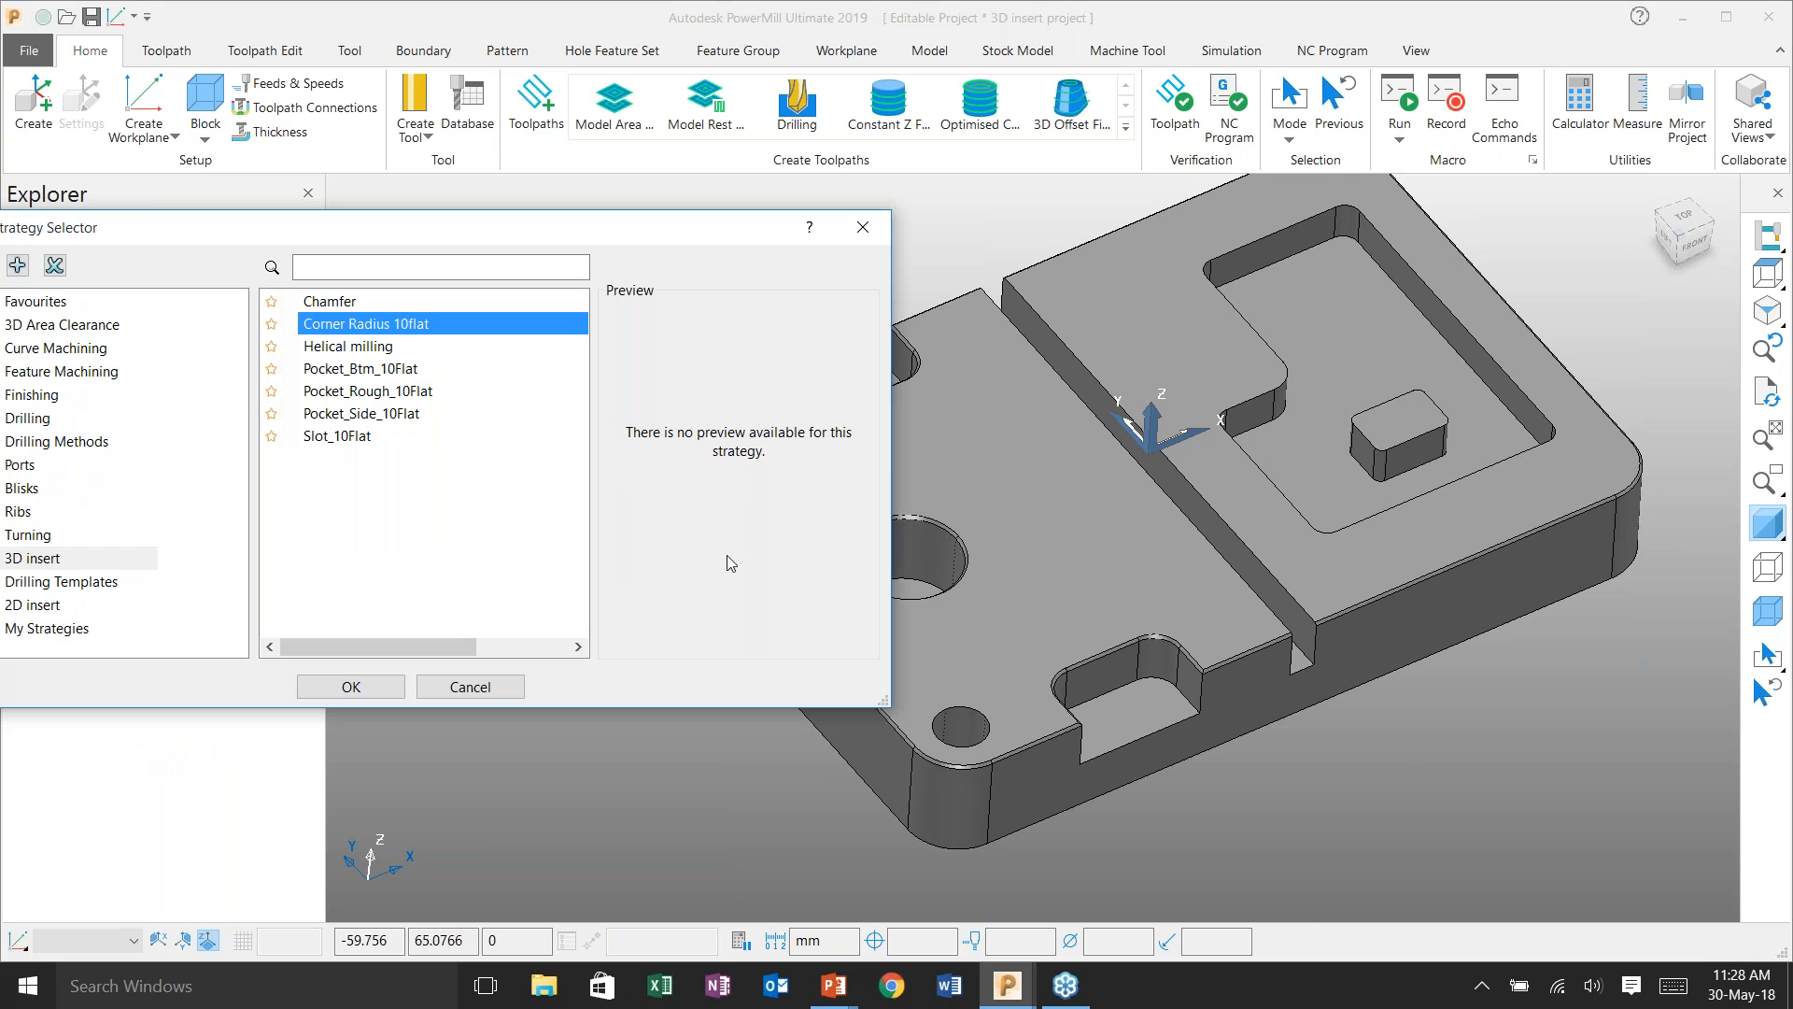
{"action": "scroll", "coordinate": [895, 844], "scroll_direction": "up", "scroll_amount": 4}
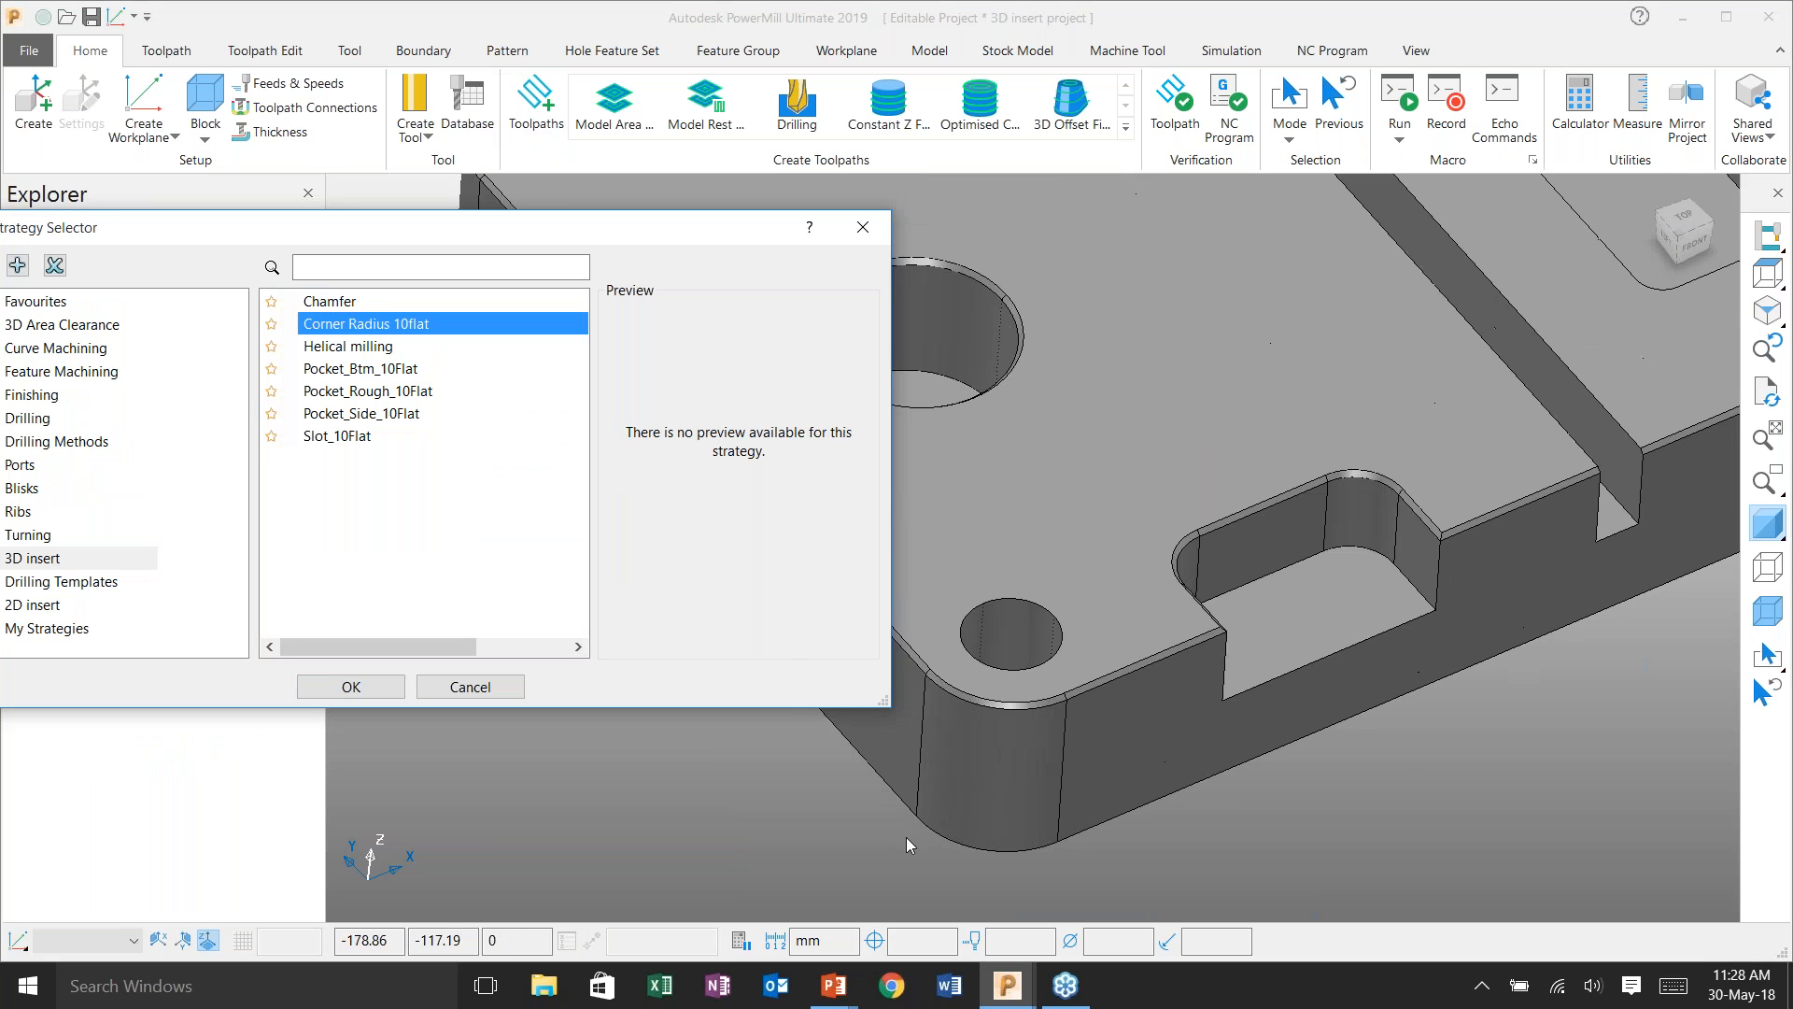
{"action": "left_click", "coordinate": [367, 689]}
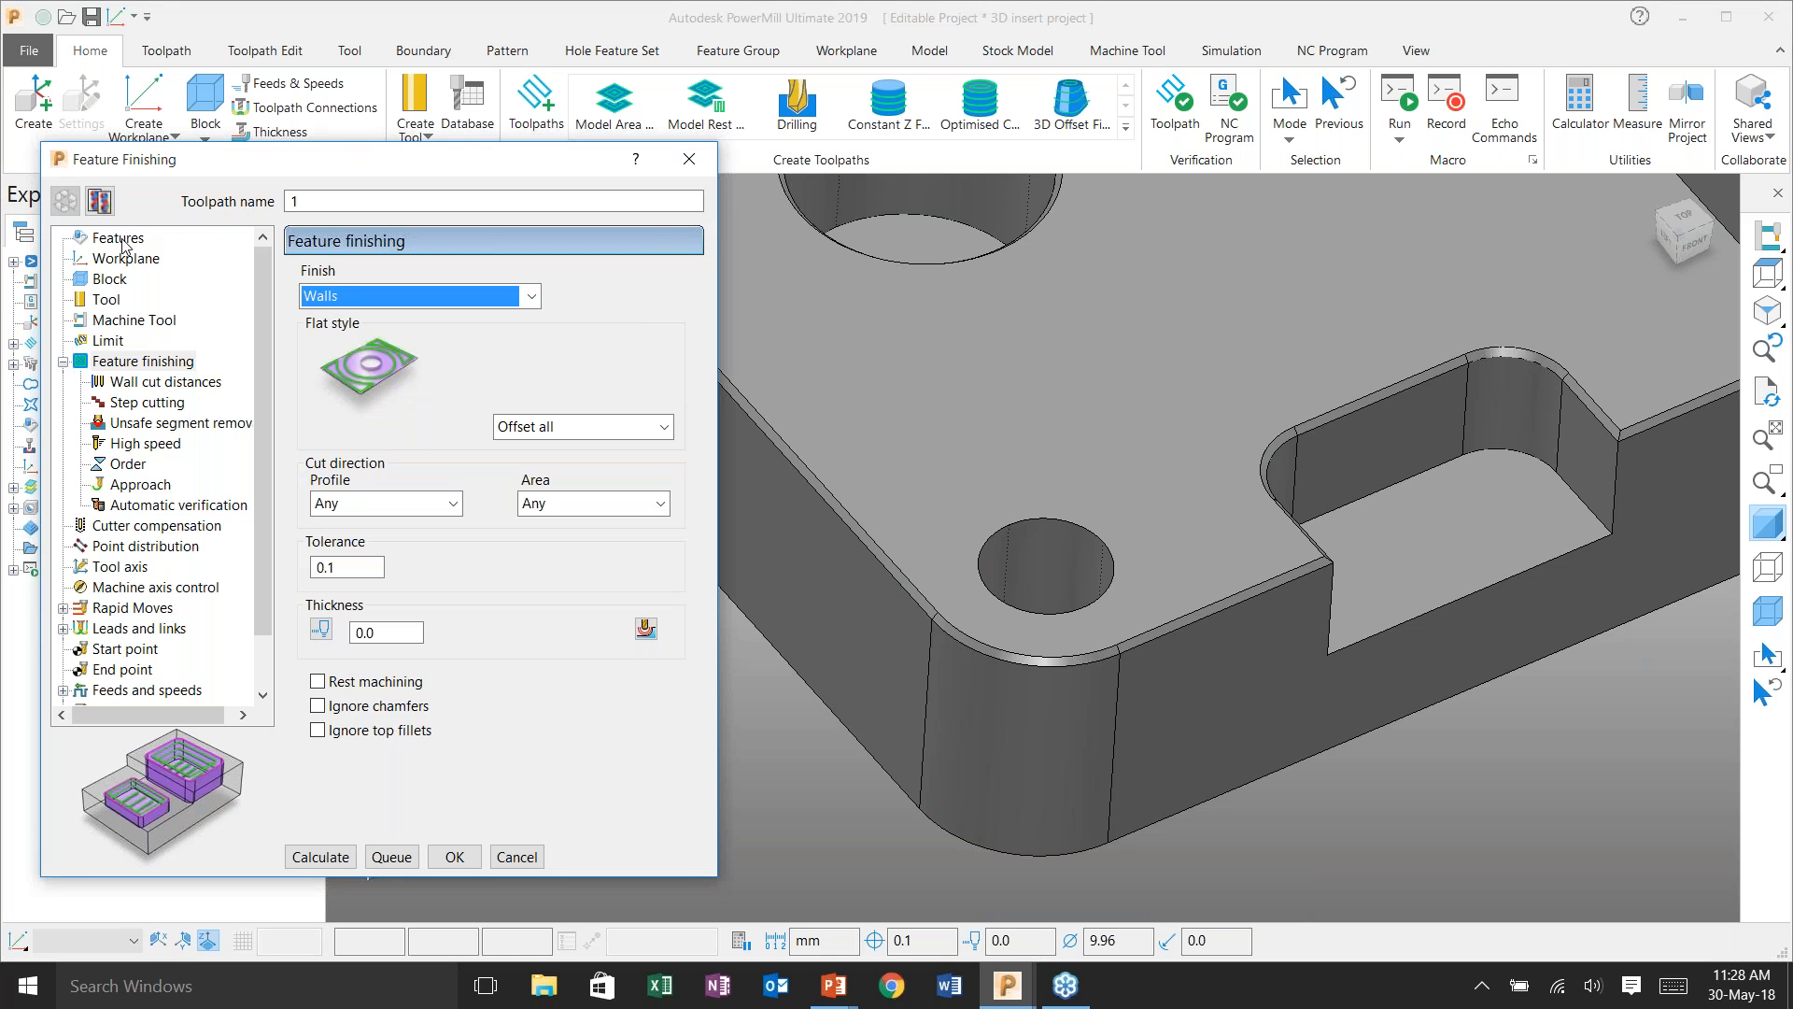
- Edit the corner toolpath's feature group and start a side feature from the rounded corner surface beside the small hole
{"action": "left_click", "coordinate": [119, 238]}
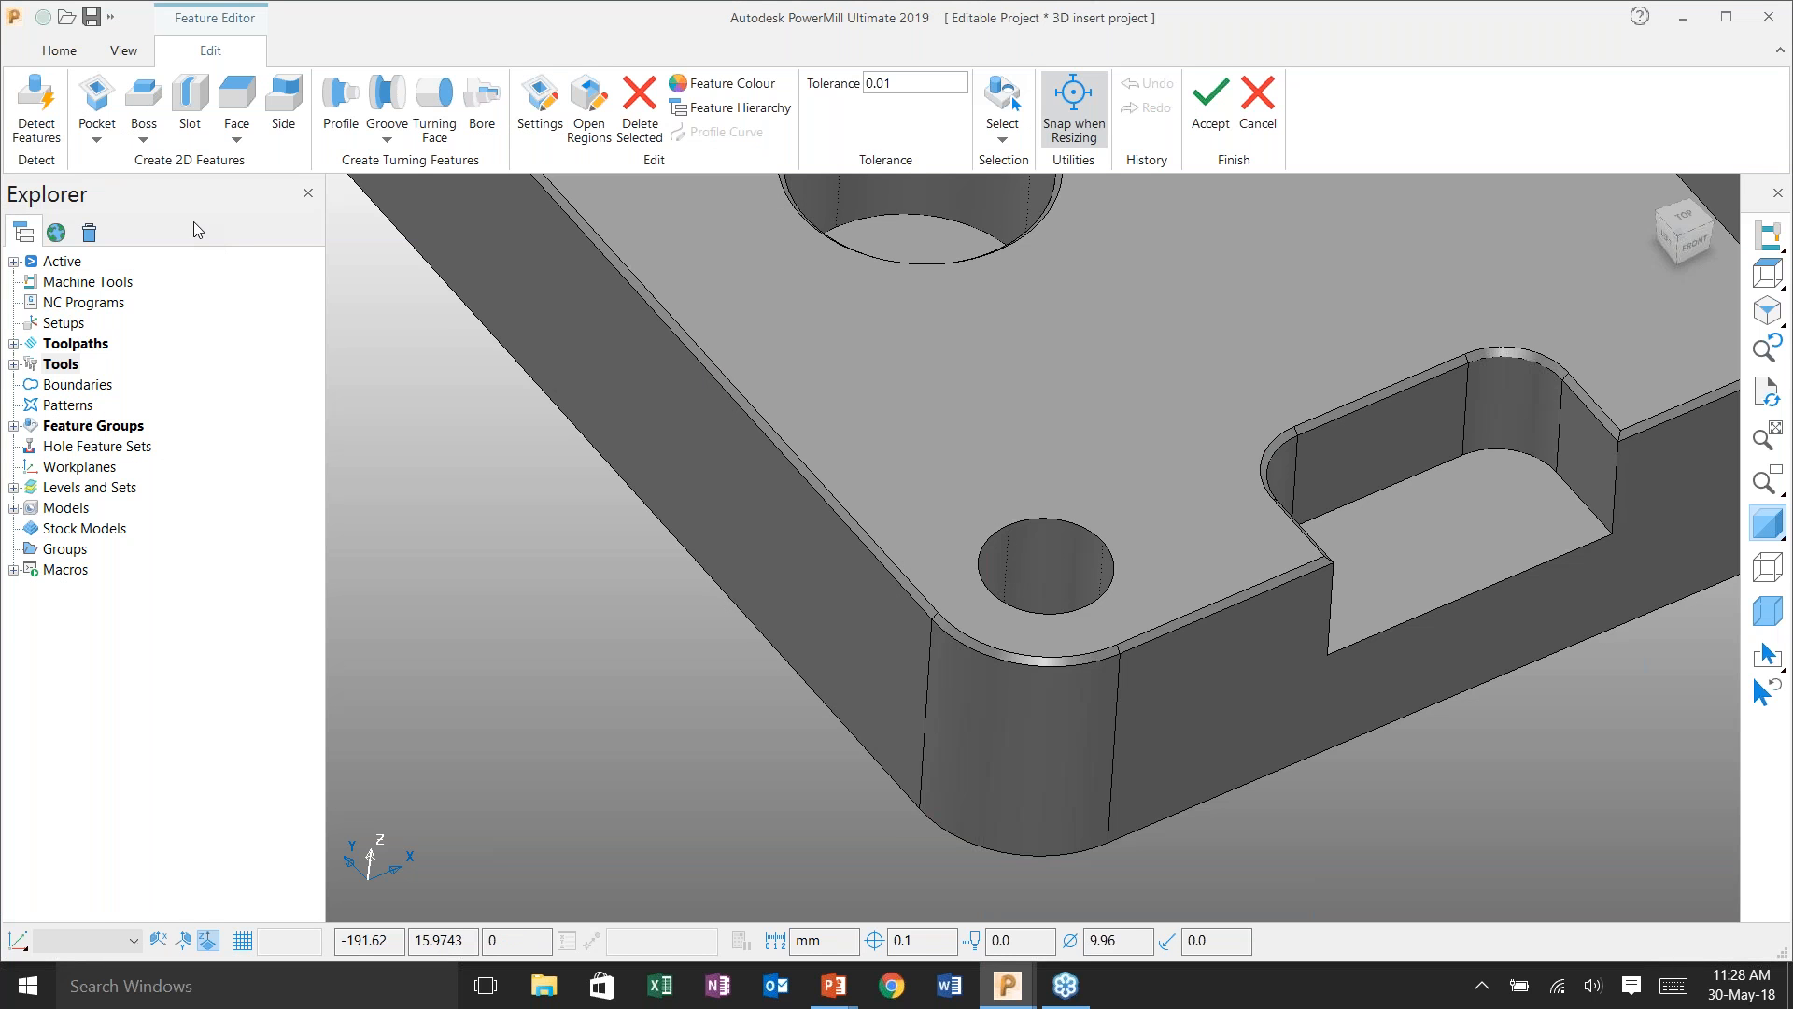
{"action": "left_click", "coordinate": [280, 111]}
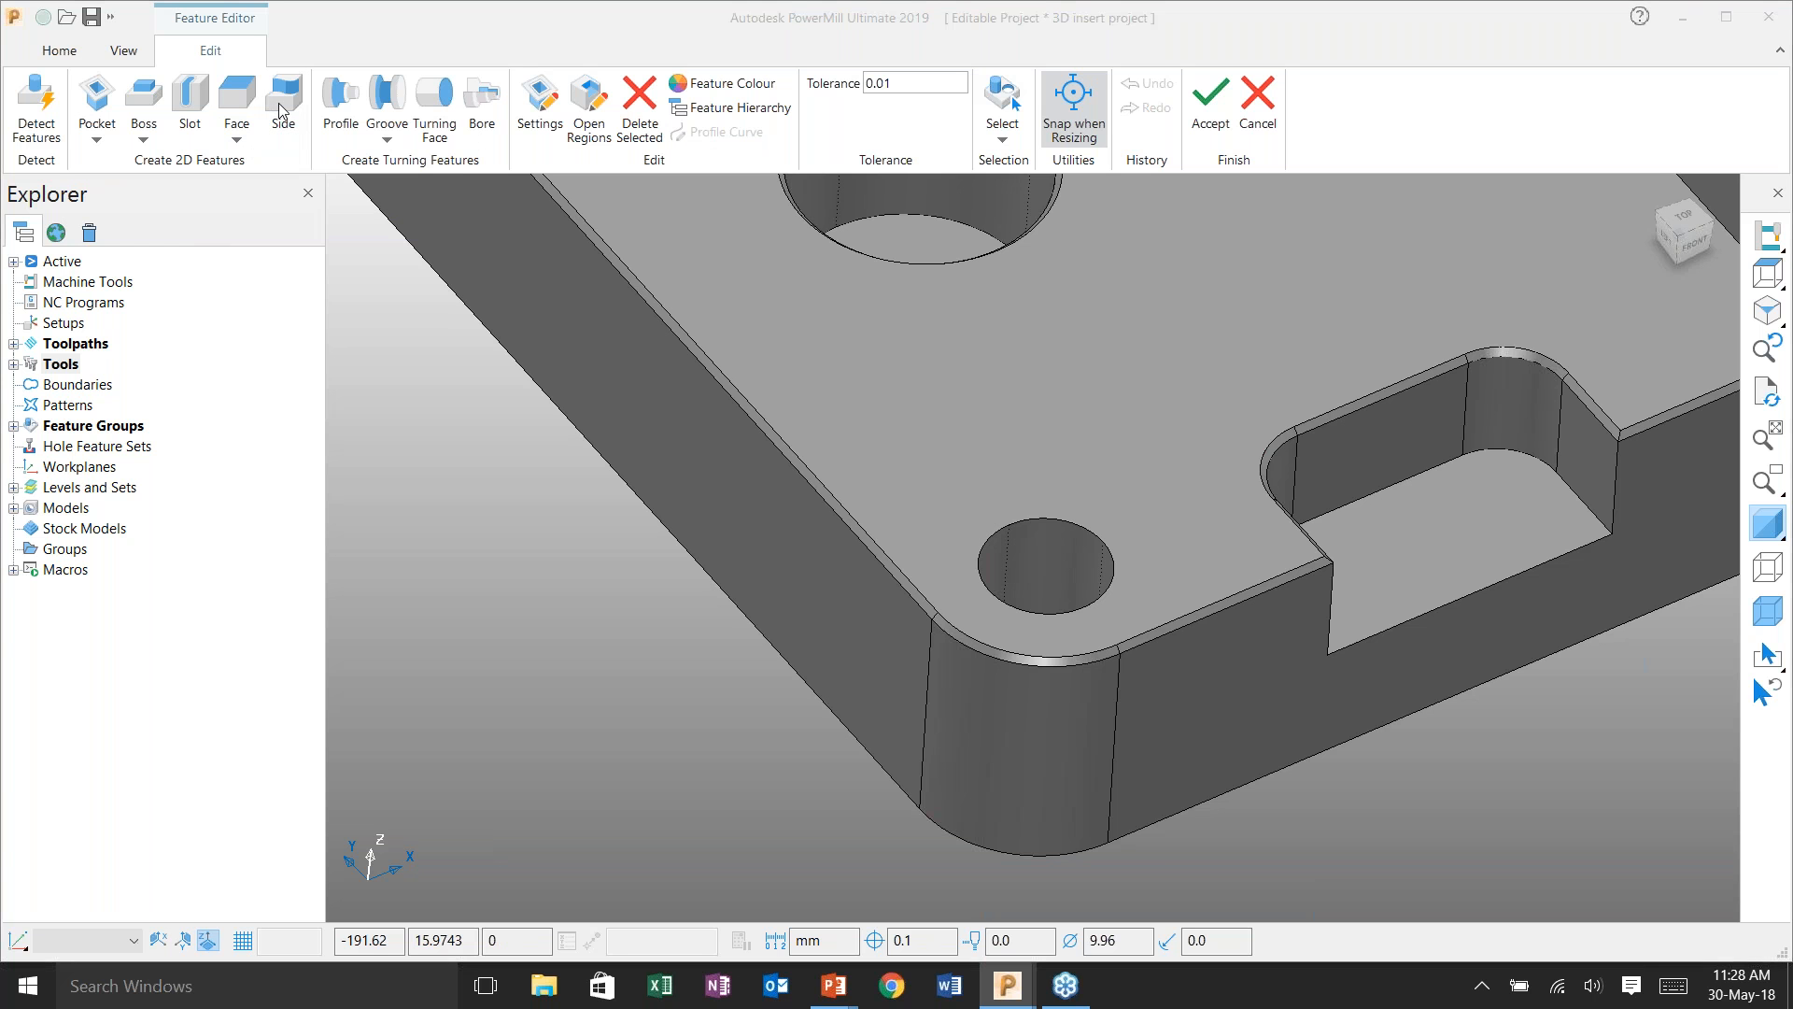
{"action": "left_click", "coordinate": [93, 201]}
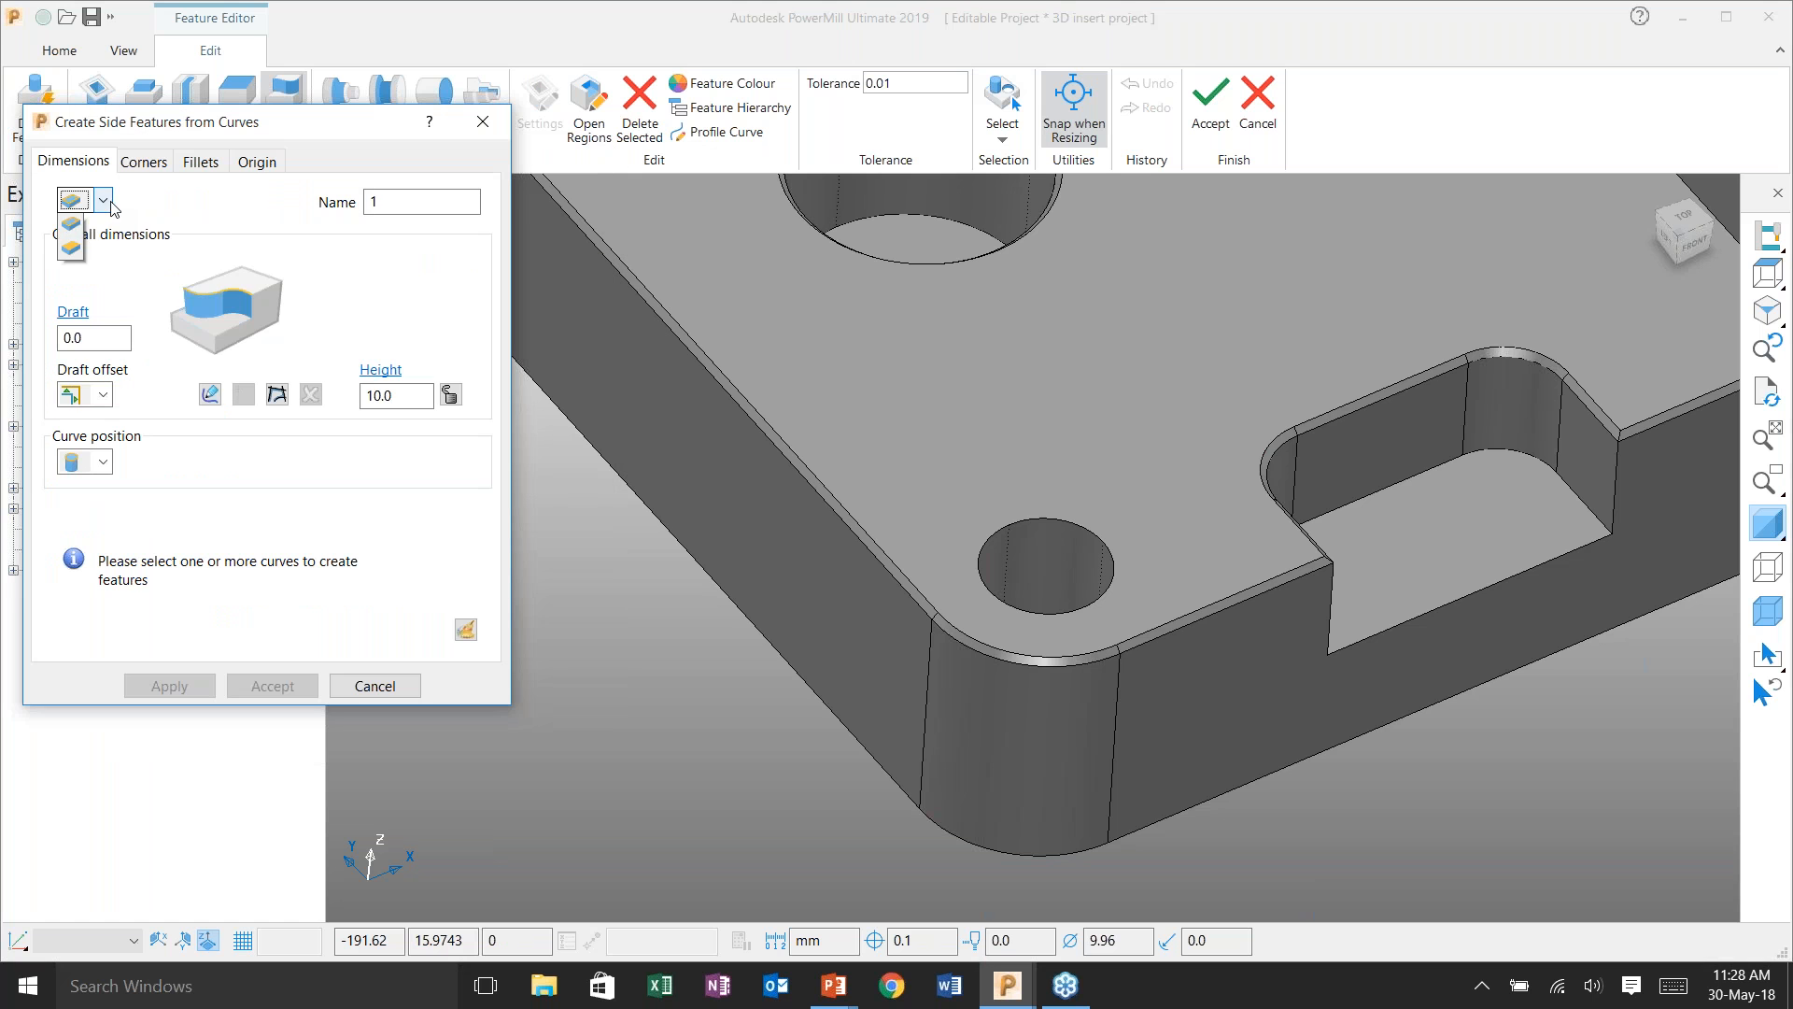
{"action": "left_click", "coordinate": [72, 250]}
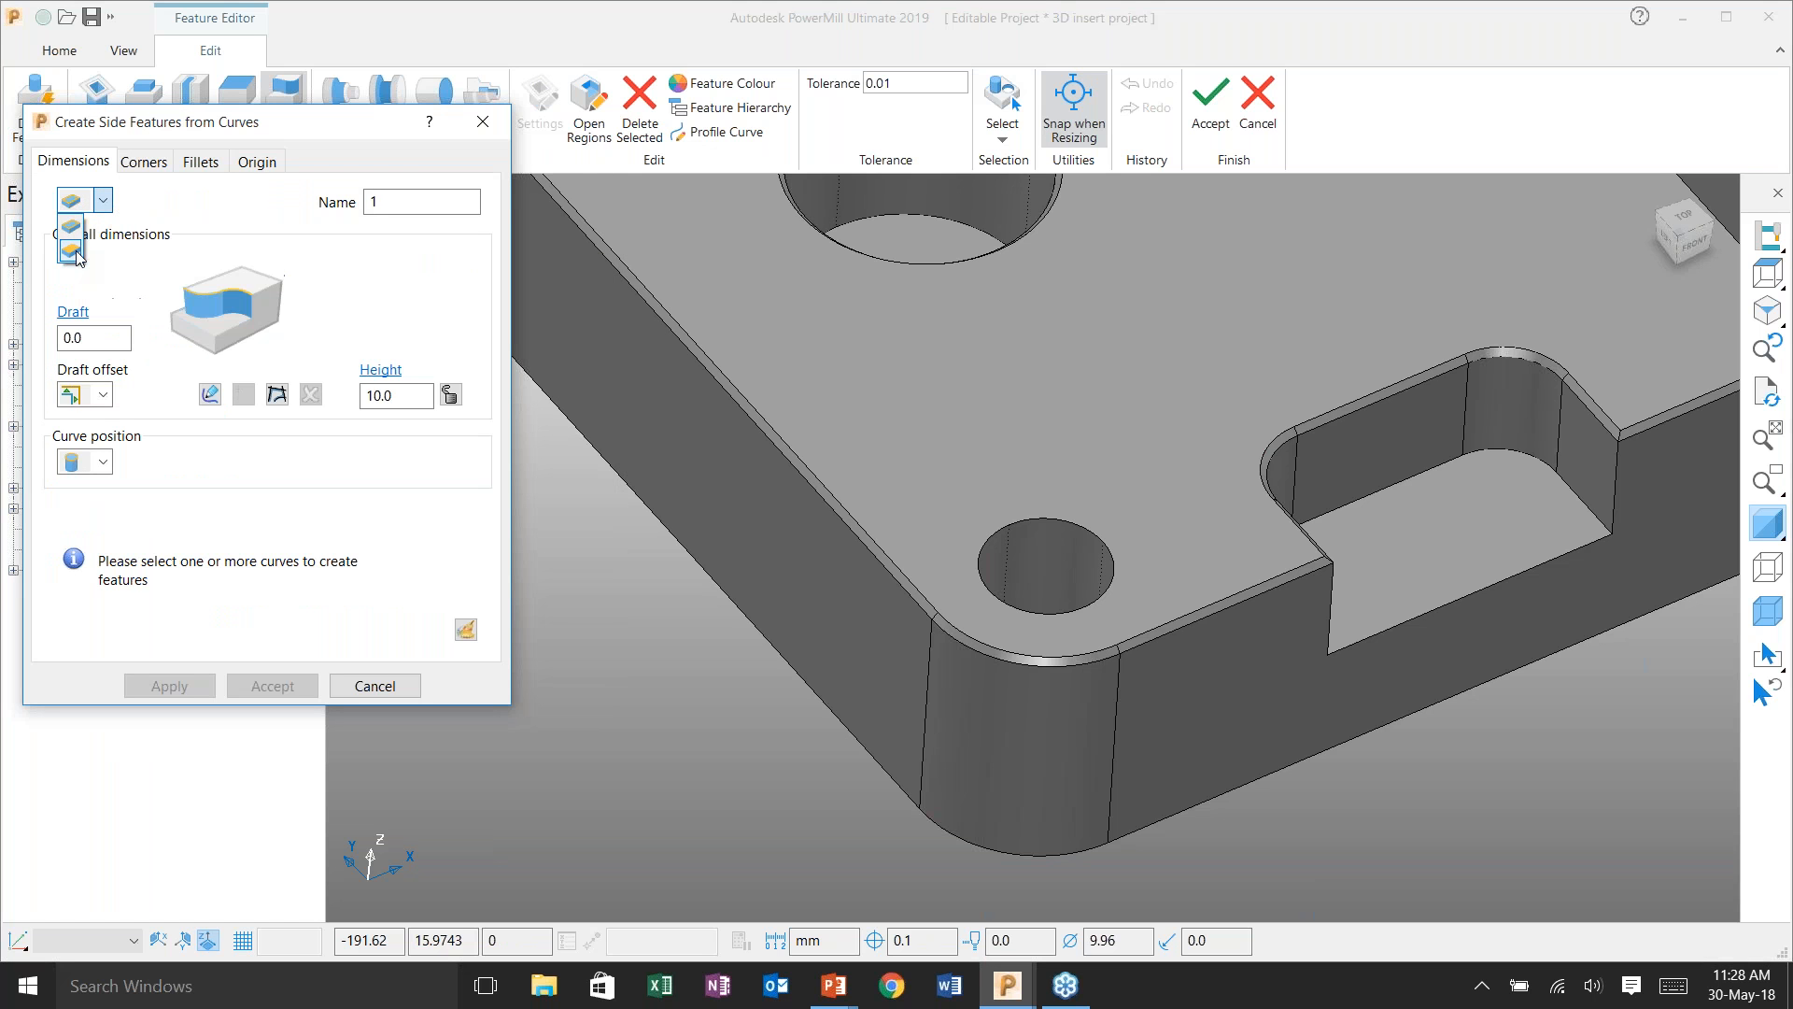
{"action": "left_click", "coordinate": [968, 746]}
{"action": "middle_click_drag", "start_coordinate": [1195, 599], "coordinate": [1142, 467], "text": "shift"}
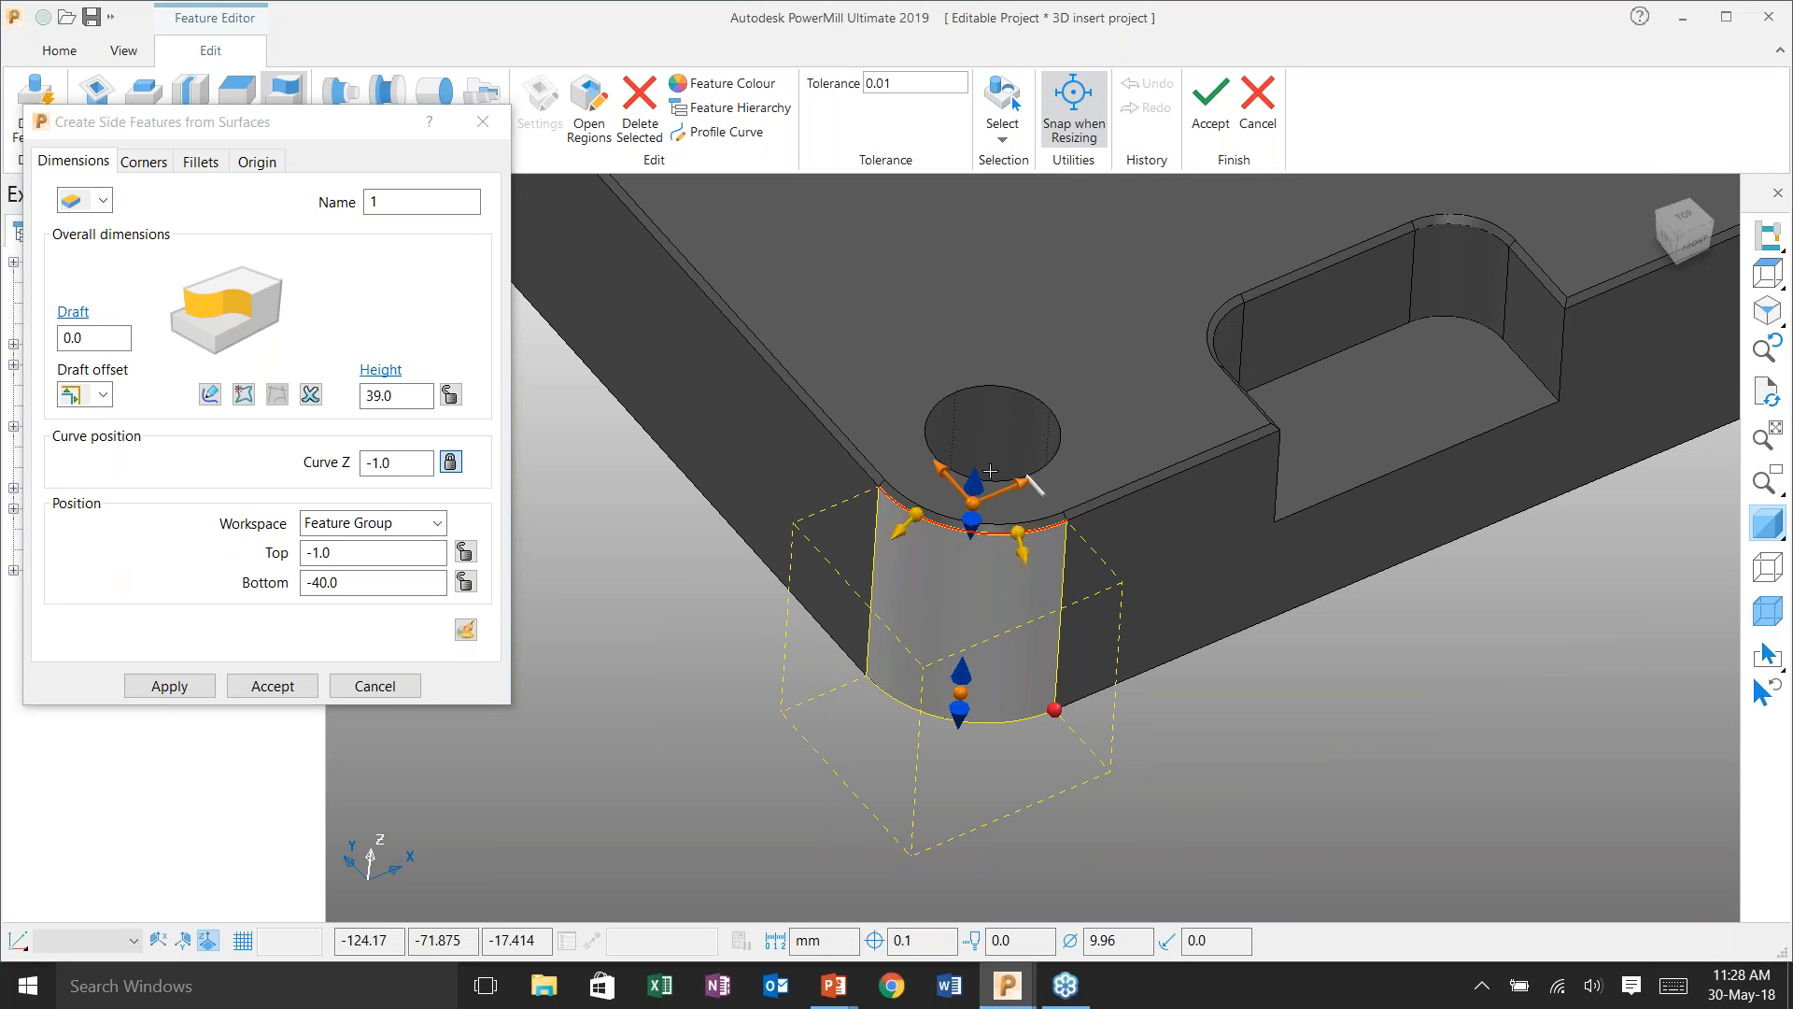
- Raise the top of the side feature to Z 0 for a 40 mm height and apply it
{"action": "middle_click_drag", "start_coordinate": [1052, 584], "coordinate": [991, 404]}
{"action": "scroll", "coordinate": [990, 404], "scroll_direction": "up", "scroll_amount": 5}
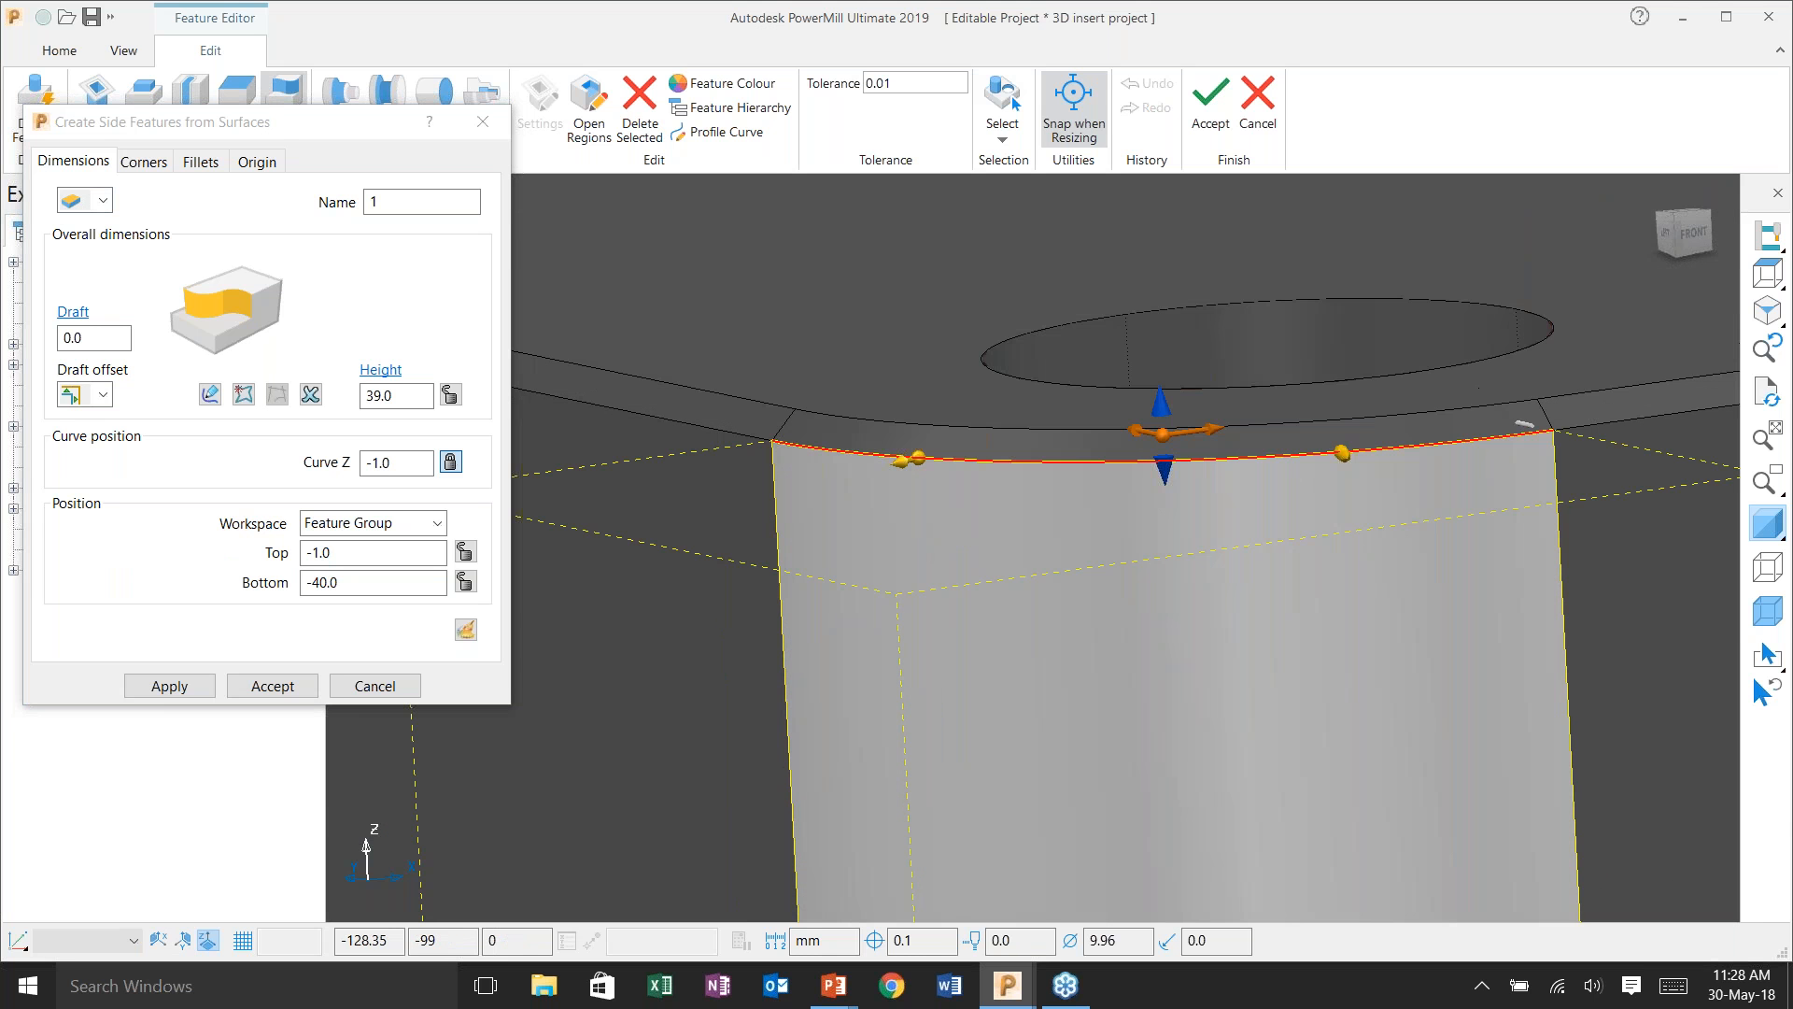
{"action": "scroll", "coordinate": [1182, 399], "scroll_direction": "down", "scroll_amount": 5}
{"action": "middle_click_drag", "start_coordinate": [1195, 359], "coordinate": [1134, 582]}
{"action": "left_click_drag", "start_coordinate": [1094, 516], "coordinate": [1112, 400]}
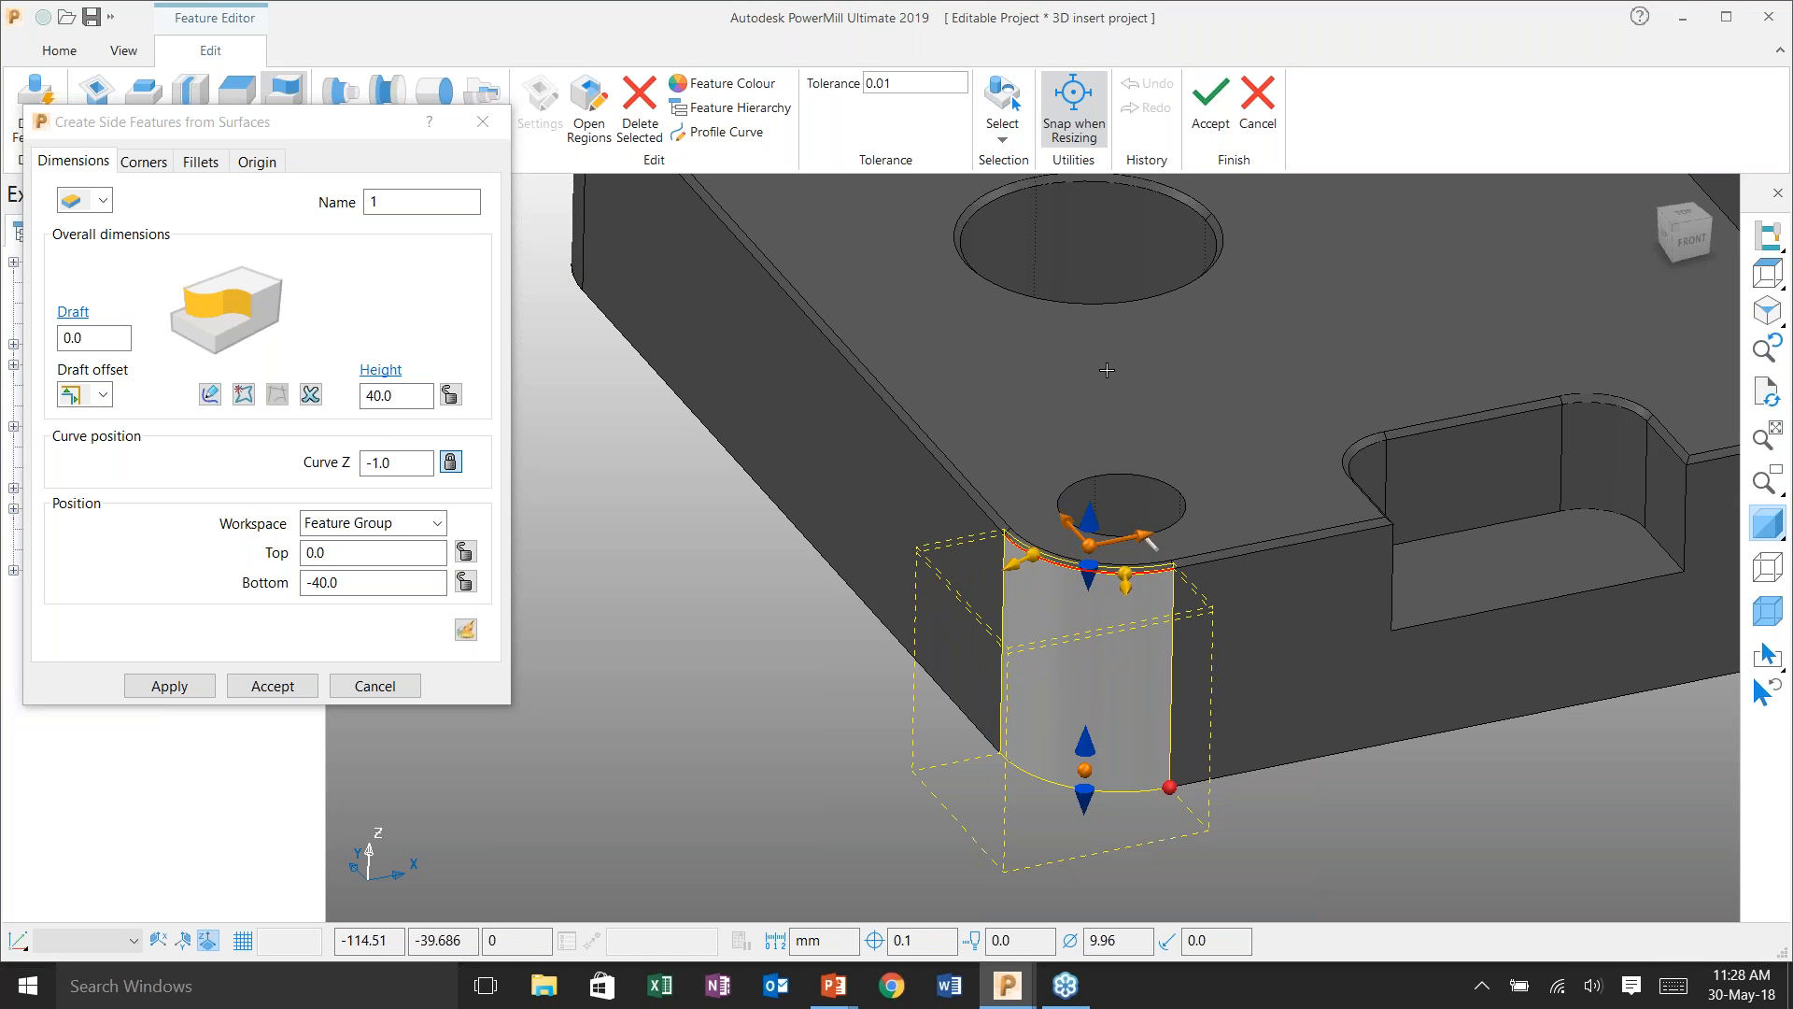
{"action": "middle_click_drag", "start_coordinate": [1096, 365], "coordinate": [1072, 508], "text": "shift"}
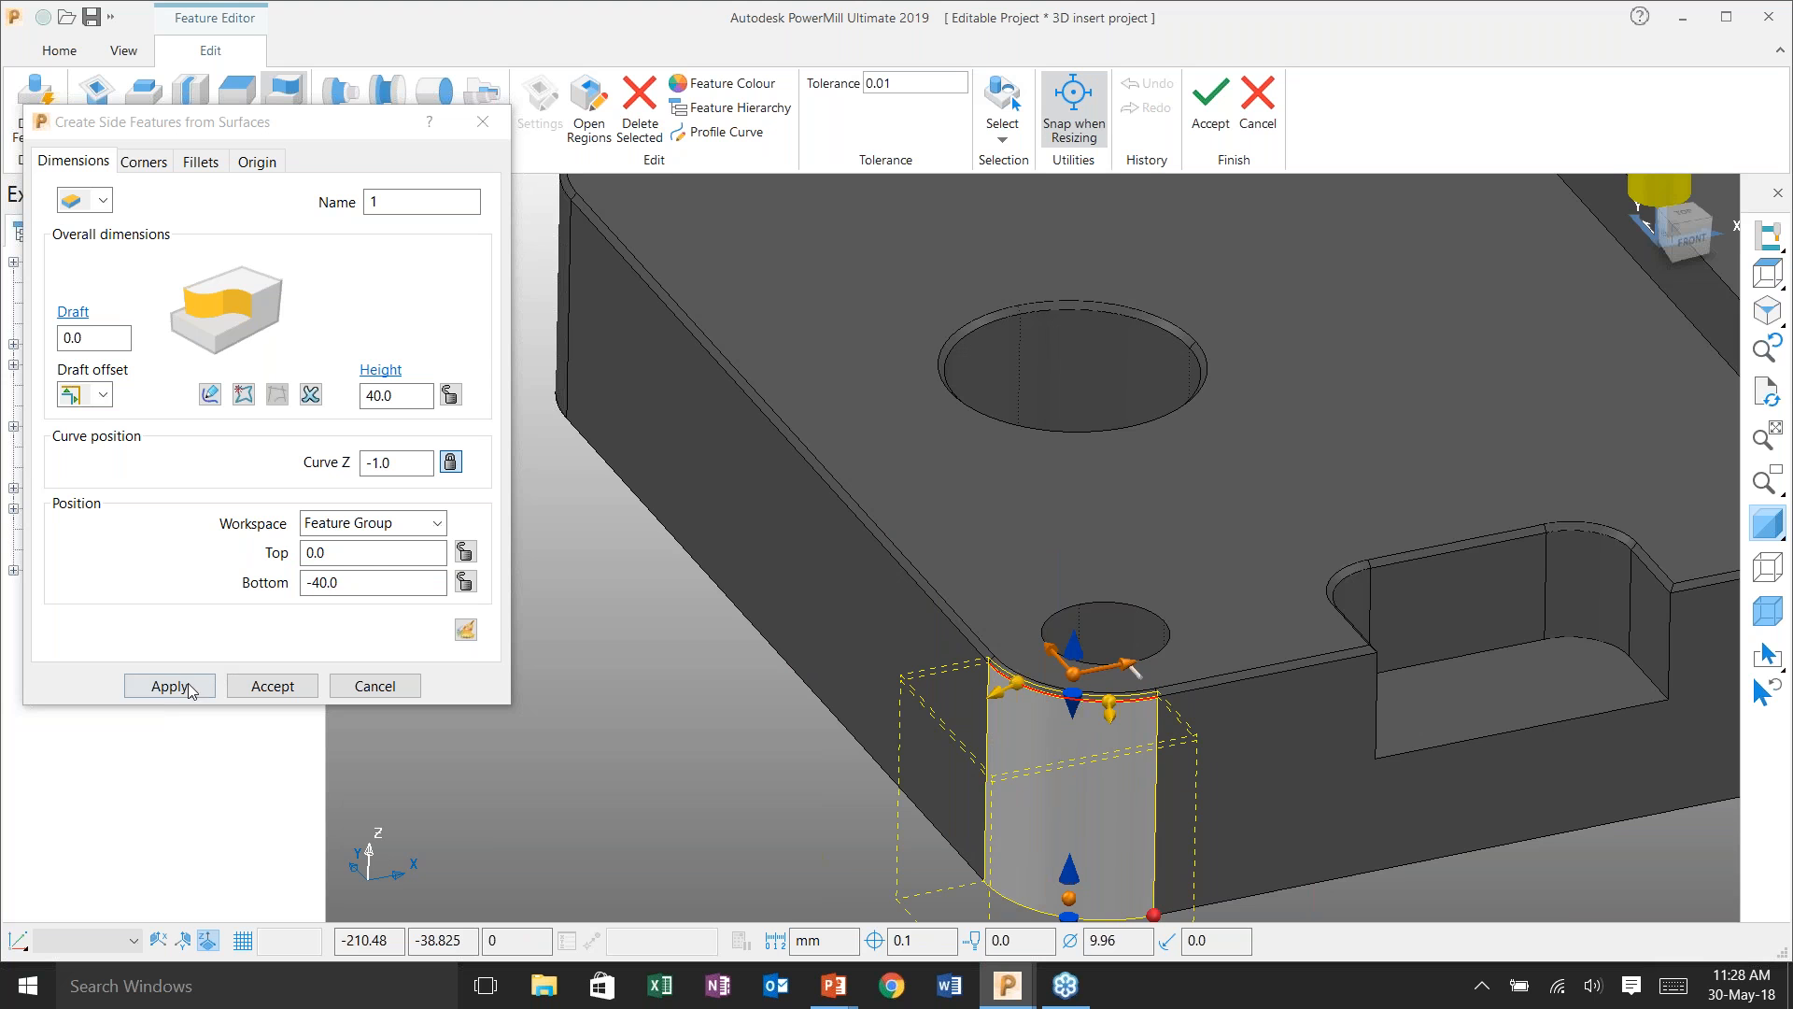
{"action": "scroll", "coordinate": [1046, 695], "scroll_direction": "up", "scroll_amount": 5}
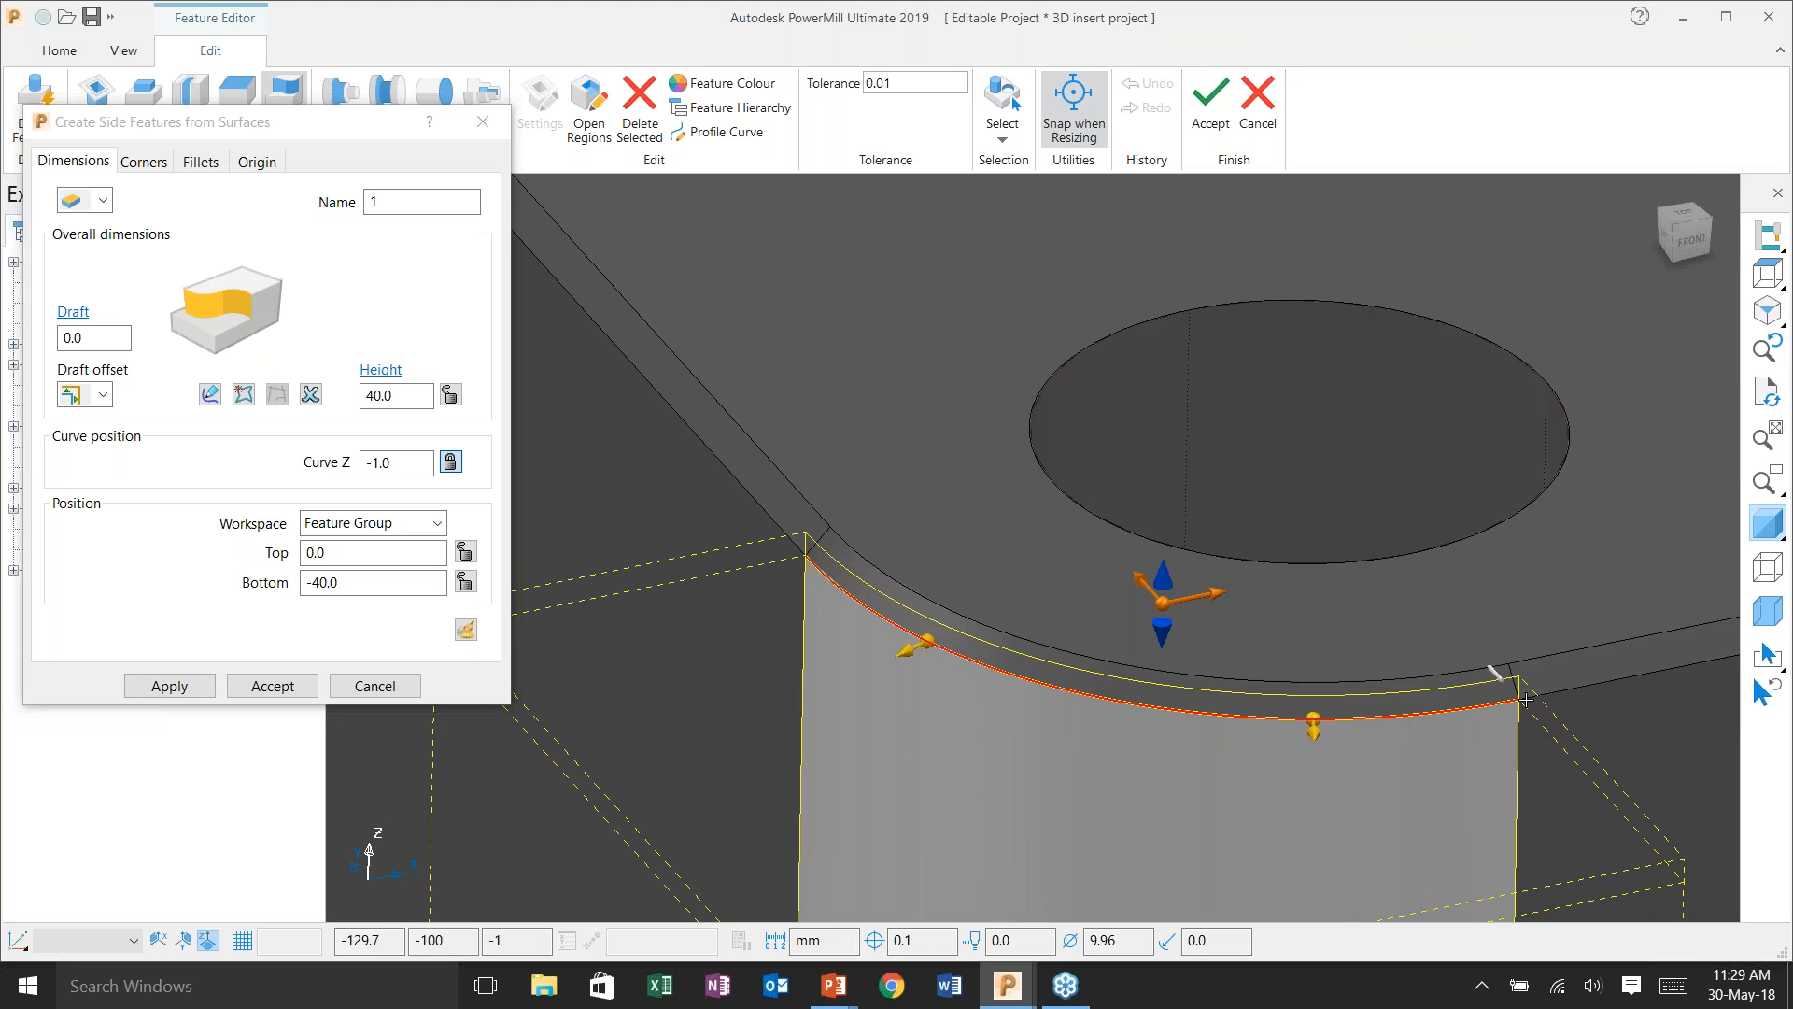
{"action": "scroll", "coordinate": [981, 748], "scroll_direction": "down", "scroll_amount": 4}
{"action": "scroll", "coordinate": [980, 676], "scroll_direction": "down", "scroll_amount": 5}
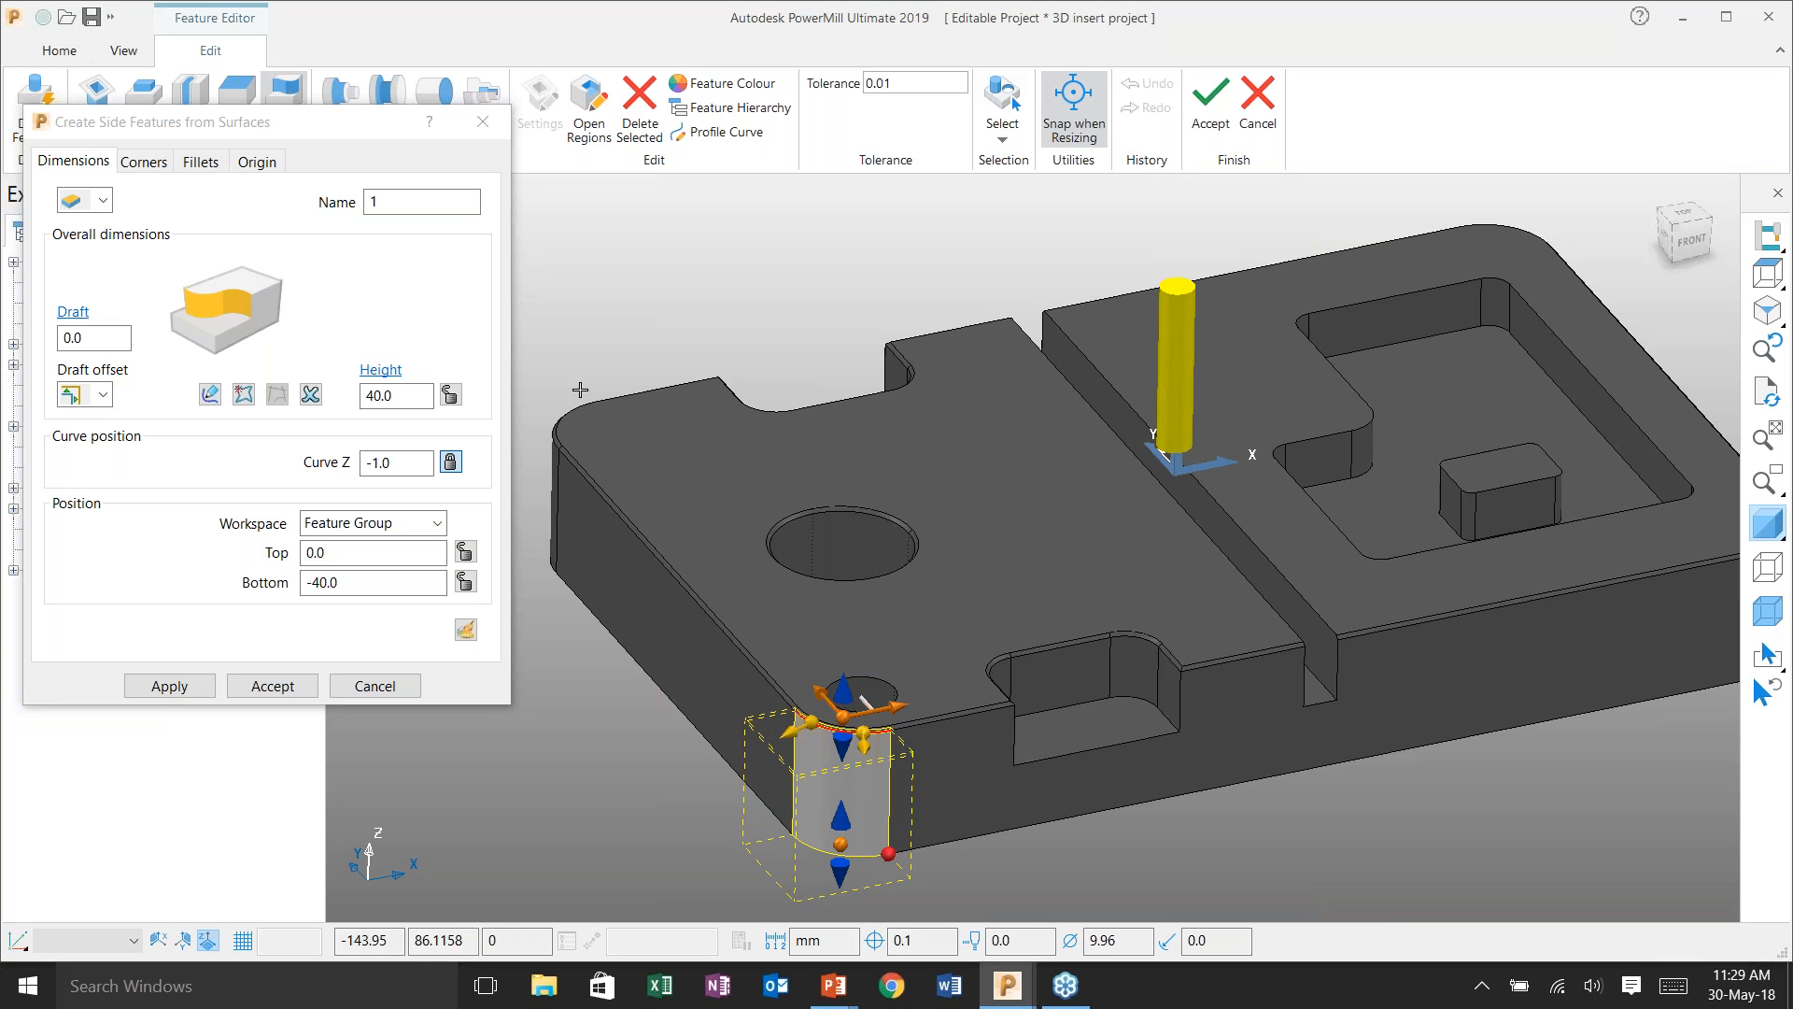
{"action": "left_click", "coordinate": [169, 686]}
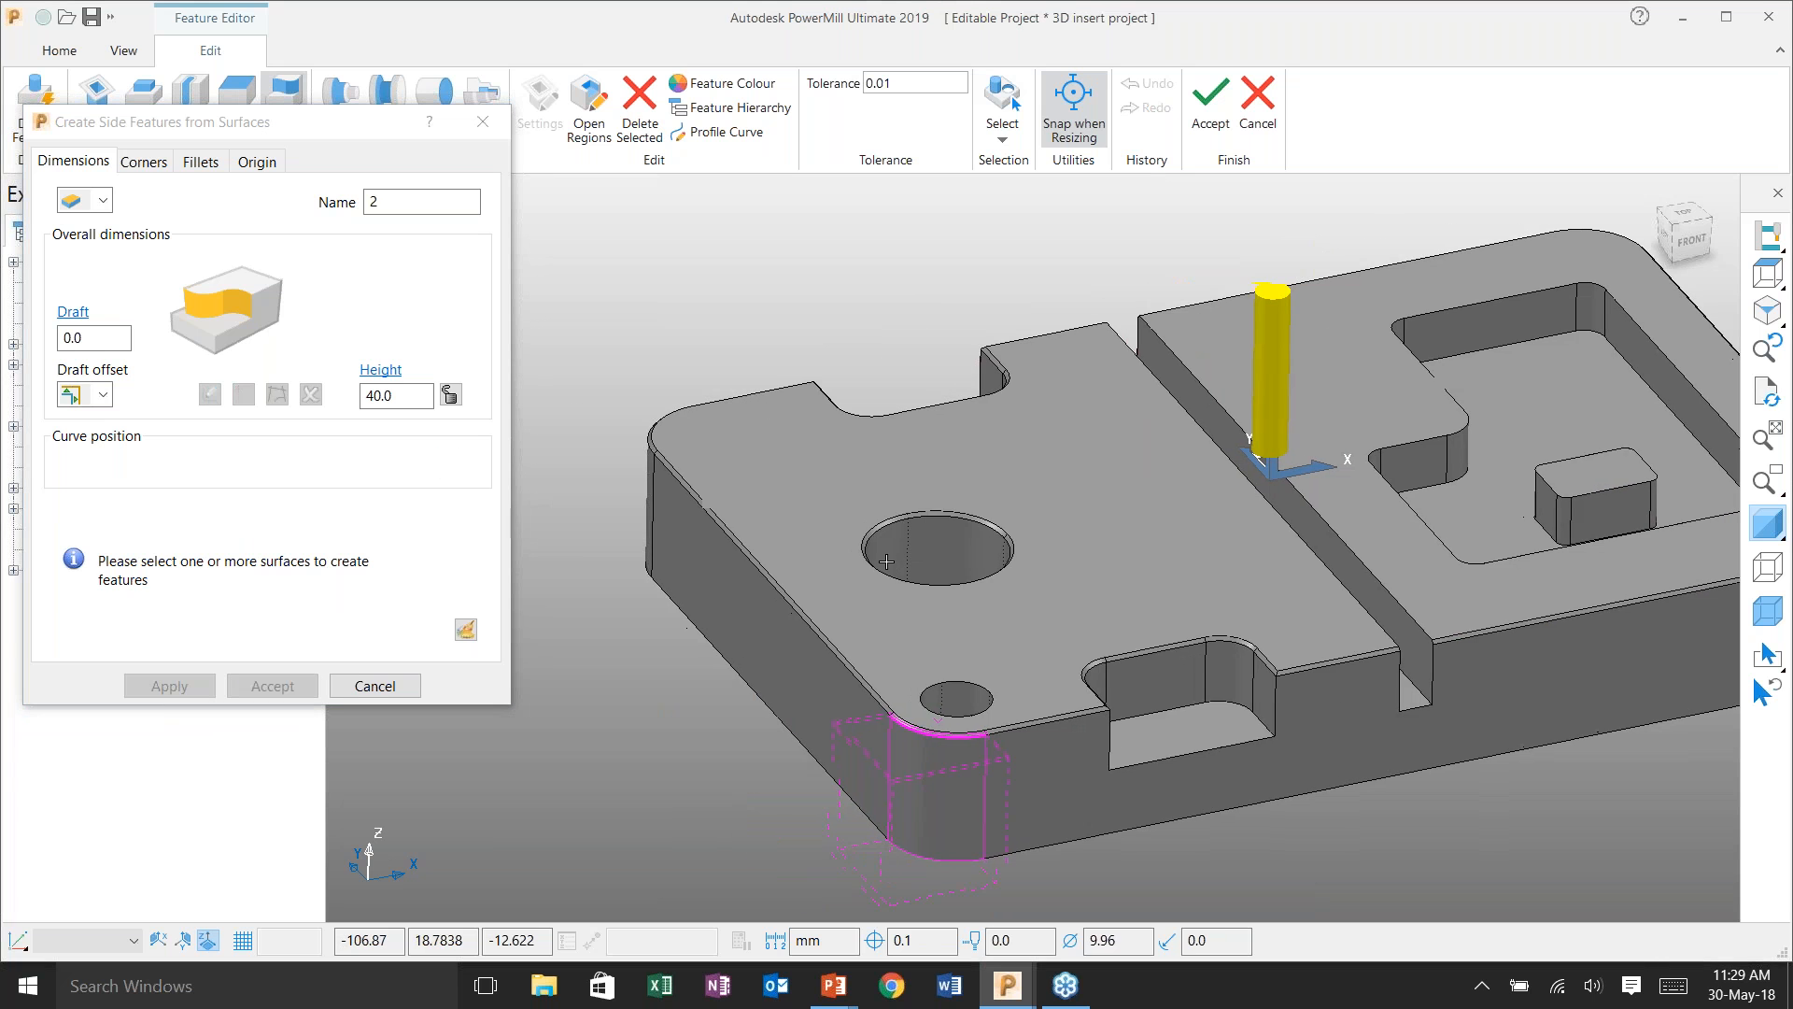
- Create a 40 mm high side feature from the rounded surface at the plate's negative X, positive Y corner
{"action": "key", "text": "ctrl+7"}
{"action": "scroll", "coordinate": [1084, 859], "scroll_direction": "up", "scroll_amount": 2}
{"action": "scroll", "coordinate": [1084, 859], "scroll_direction": "up", "scroll_amount": 2}
{"action": "left_click", "coordinate": [1086, 831]}
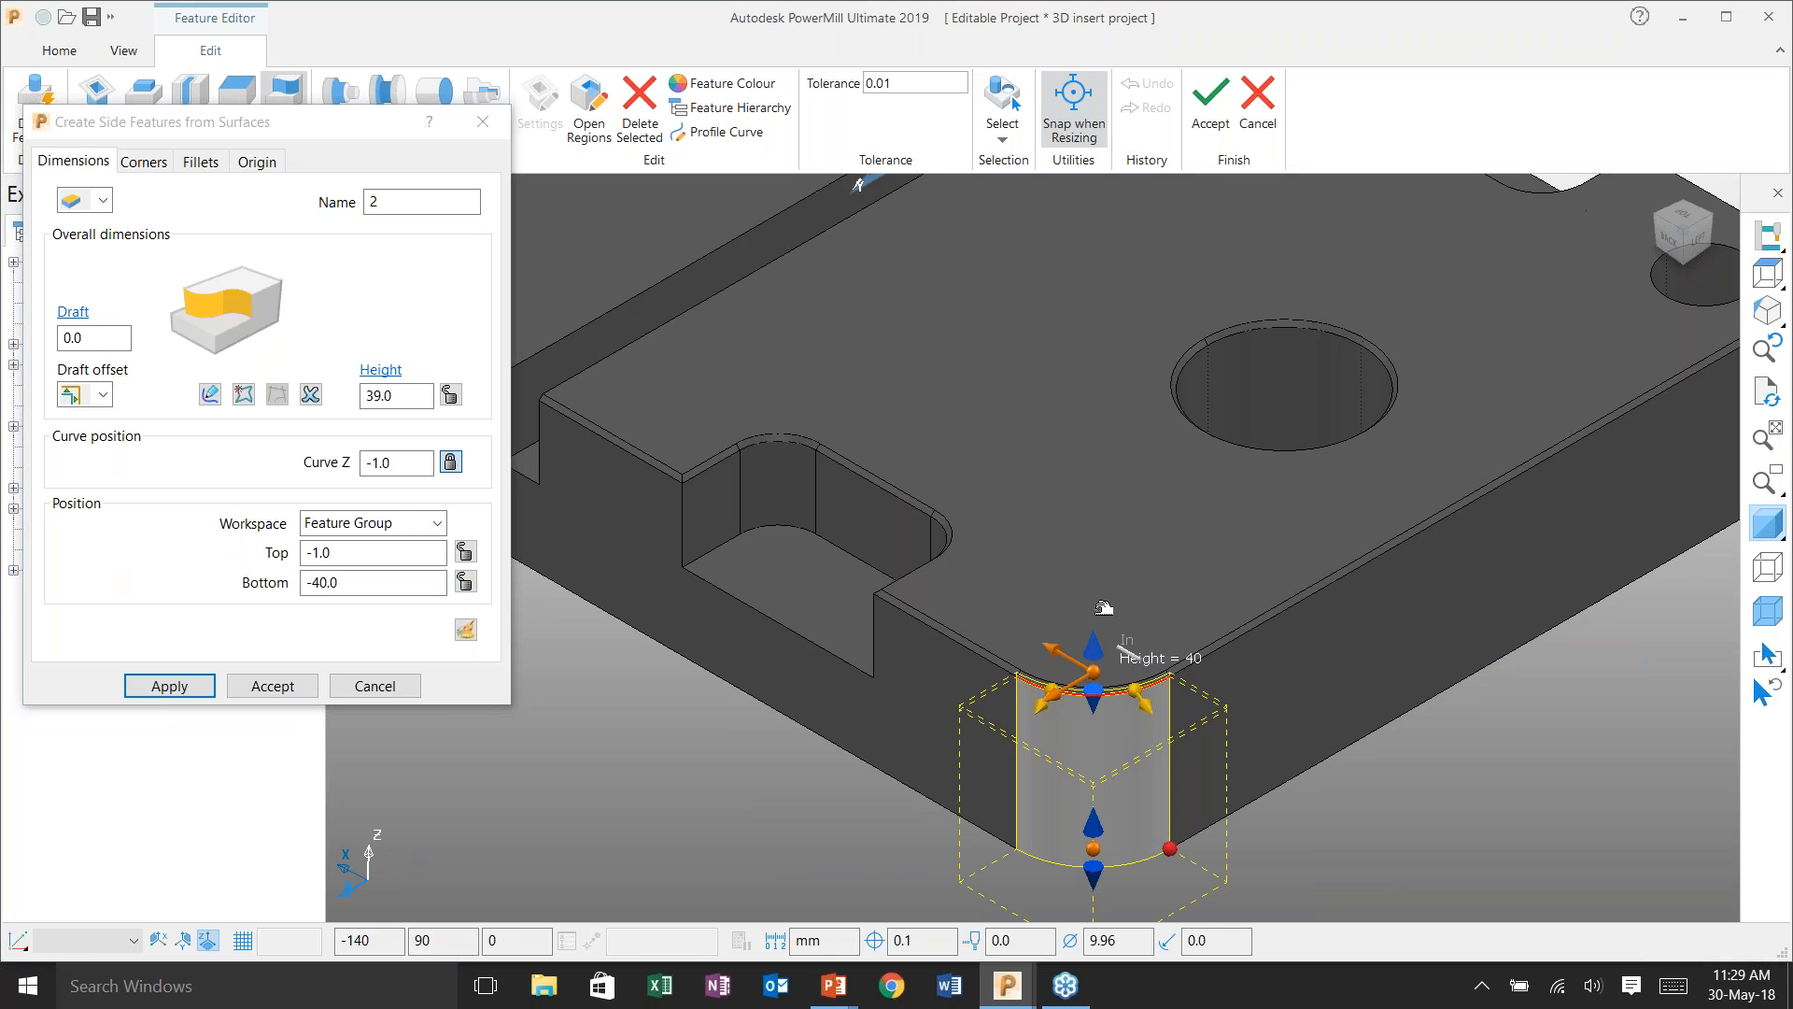
{"action": "left_click", "coordinate": [177, 690]}
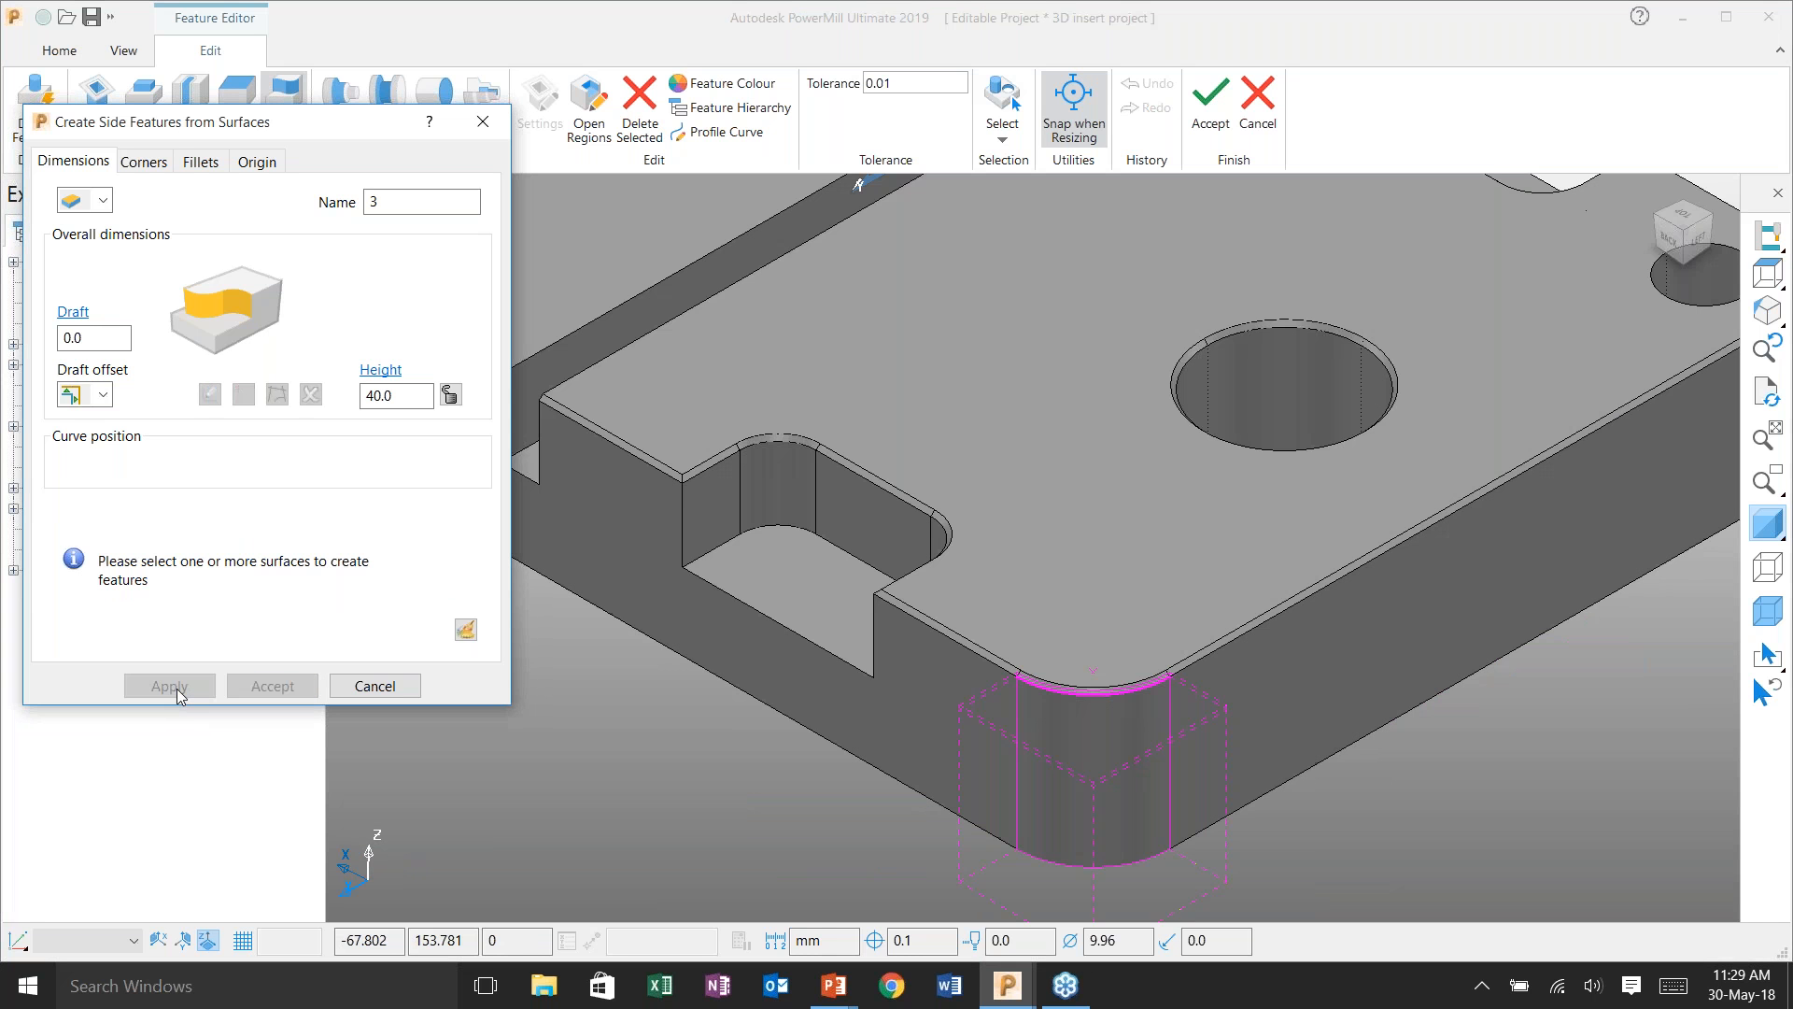
- Create a side feature with top 0 and bottom -40 from the rounded surface at the positive X, positive Y corner
{"action": "key", "text": "ctrl+9"}
{"action": "scroll", "coordinate": [903, 856], "scroll_direction": "up", "scroll_amount": 2}
{"action": "scroll", "coordinate": [903, 856], "scroll_direction": "up", "scroll_amount": 2}
{"action": "left_click", "coordinate": [1027, 803]}
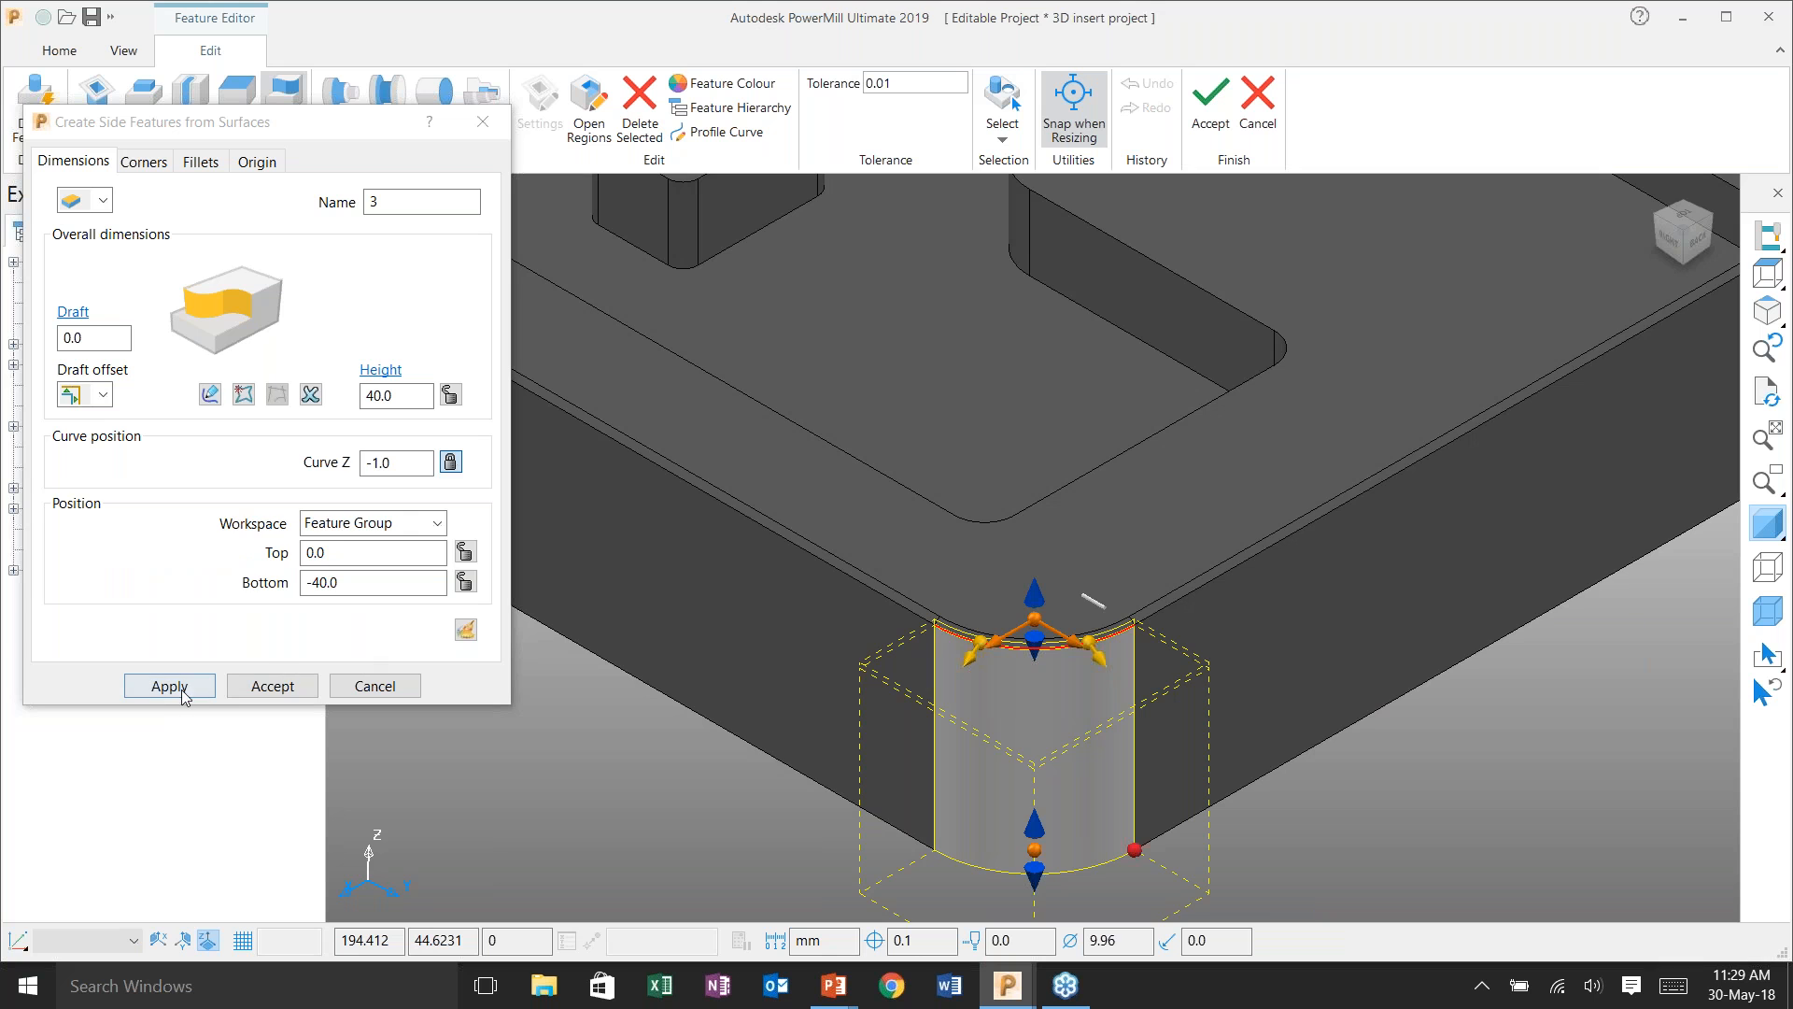
{"action": "left_click", "coordinate": [169, 687]}
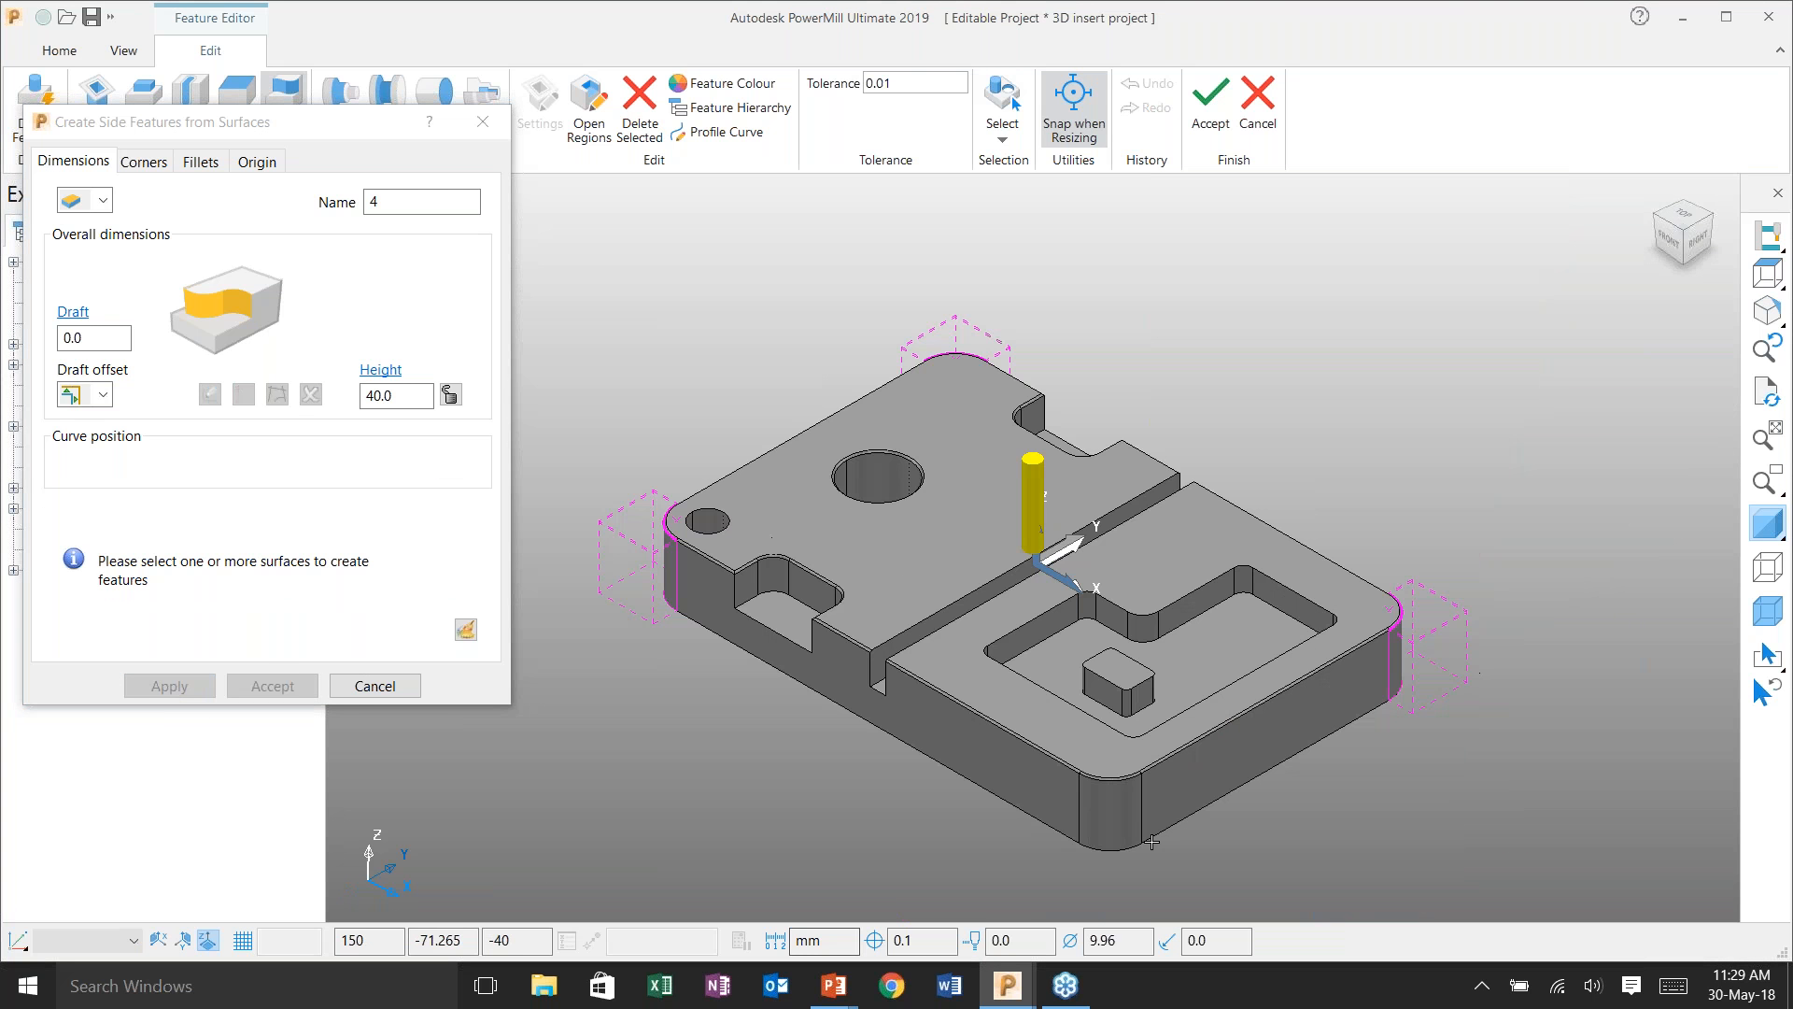
- Create a 40 mm high side feature at the remaining positive X, negative Y corner and accept the feature edits
{"action": "scroll", "coordinate": [1152, 842], "scroll_direction": "up", "scroll_amount": 3}
{"action": "left_click", "coordinate": [990, 559]}
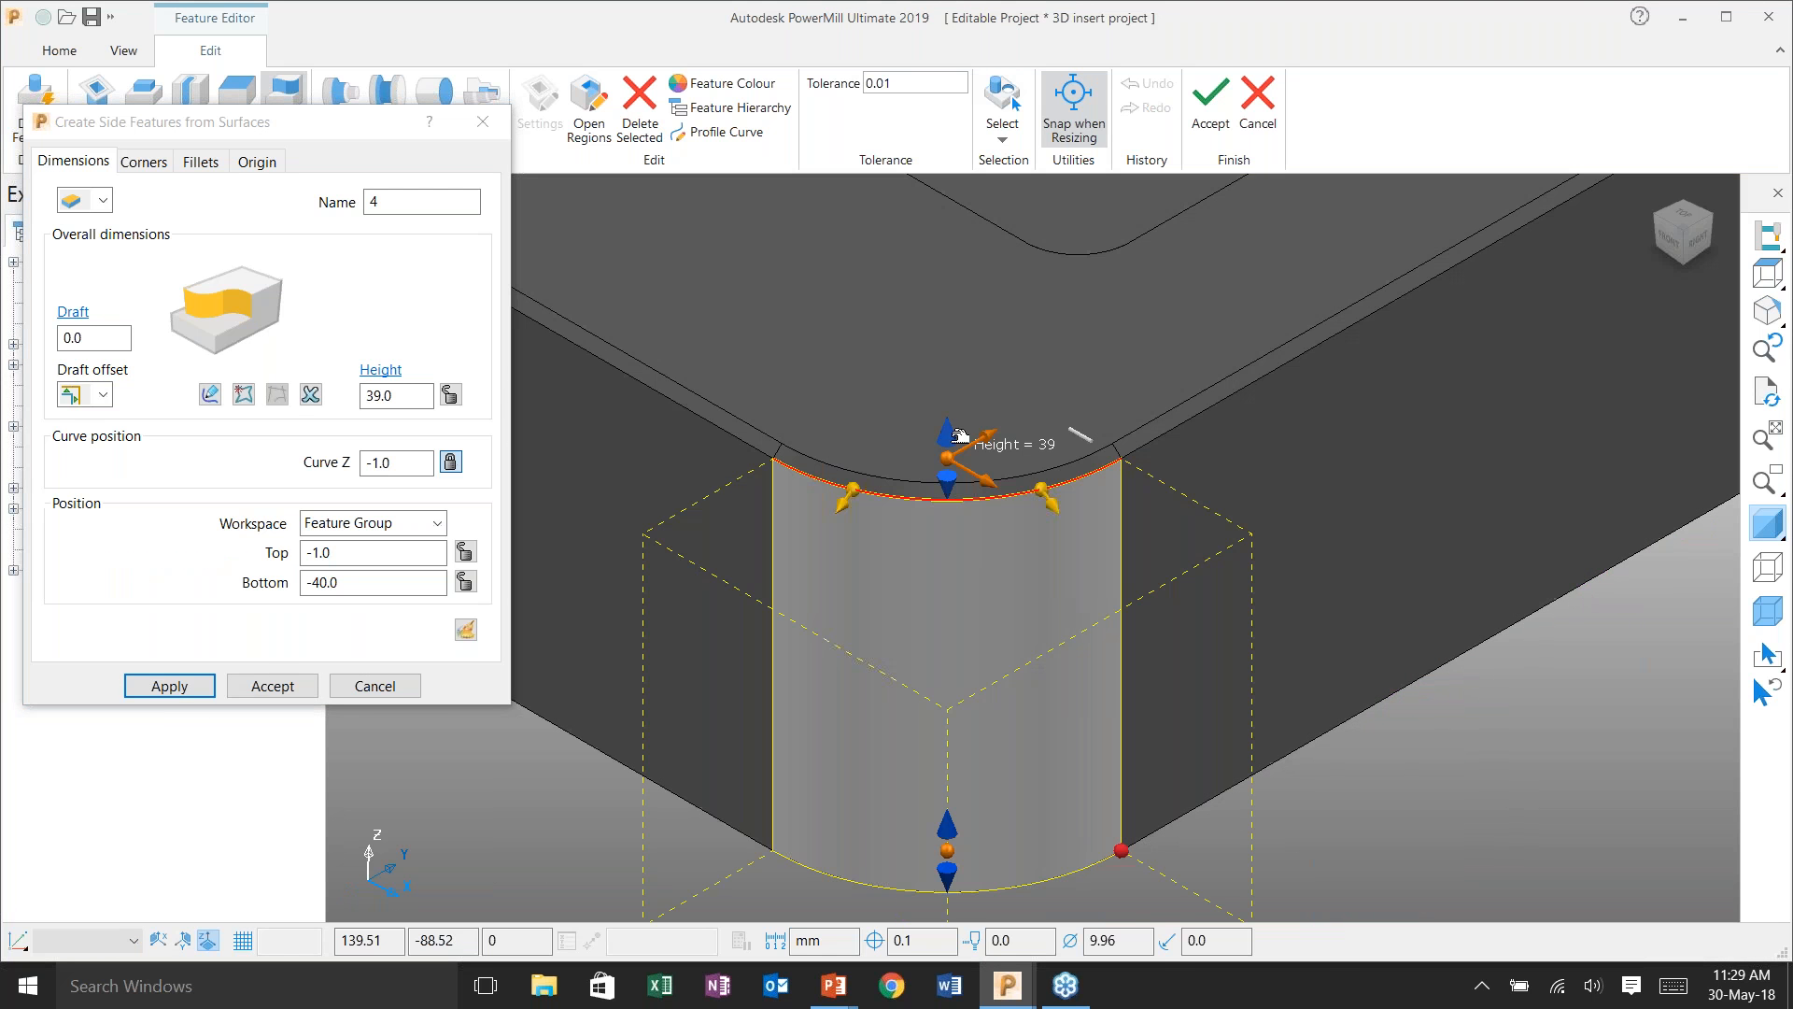
{"action": "left_click", "coordinate": [183, 690]}
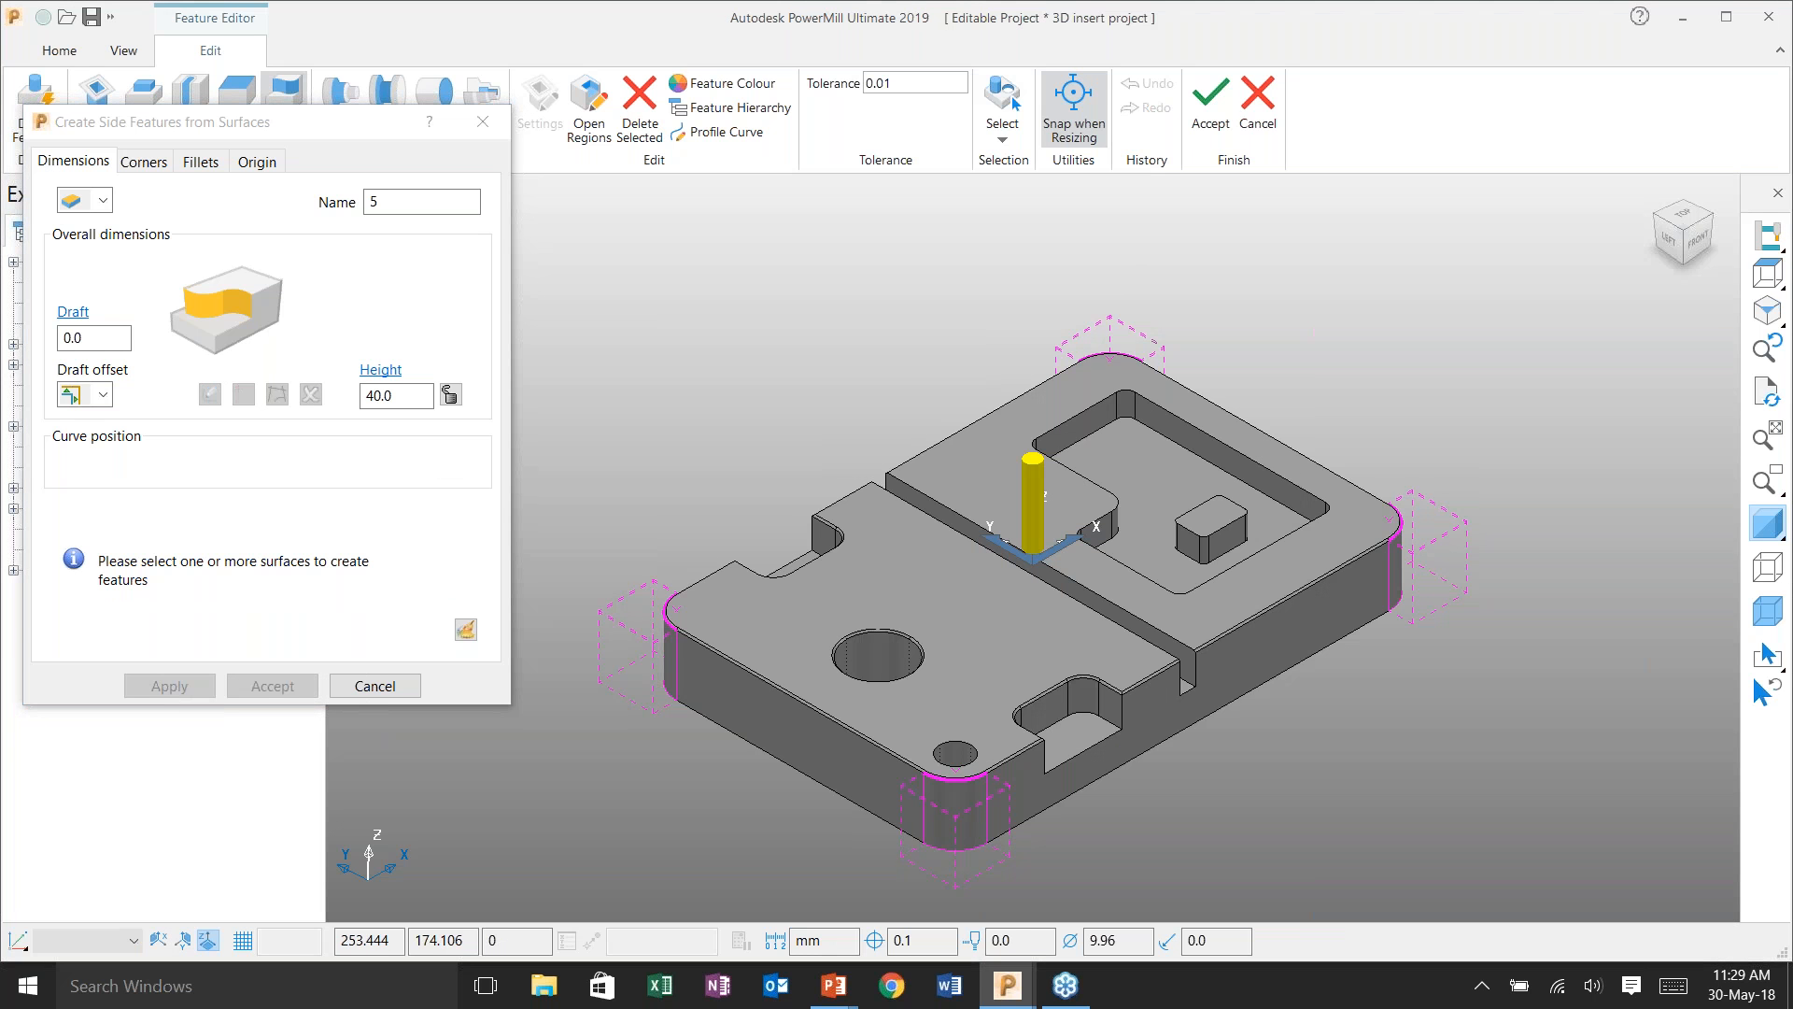
{"action": "left_click", "coordinate": [1198, 147]}
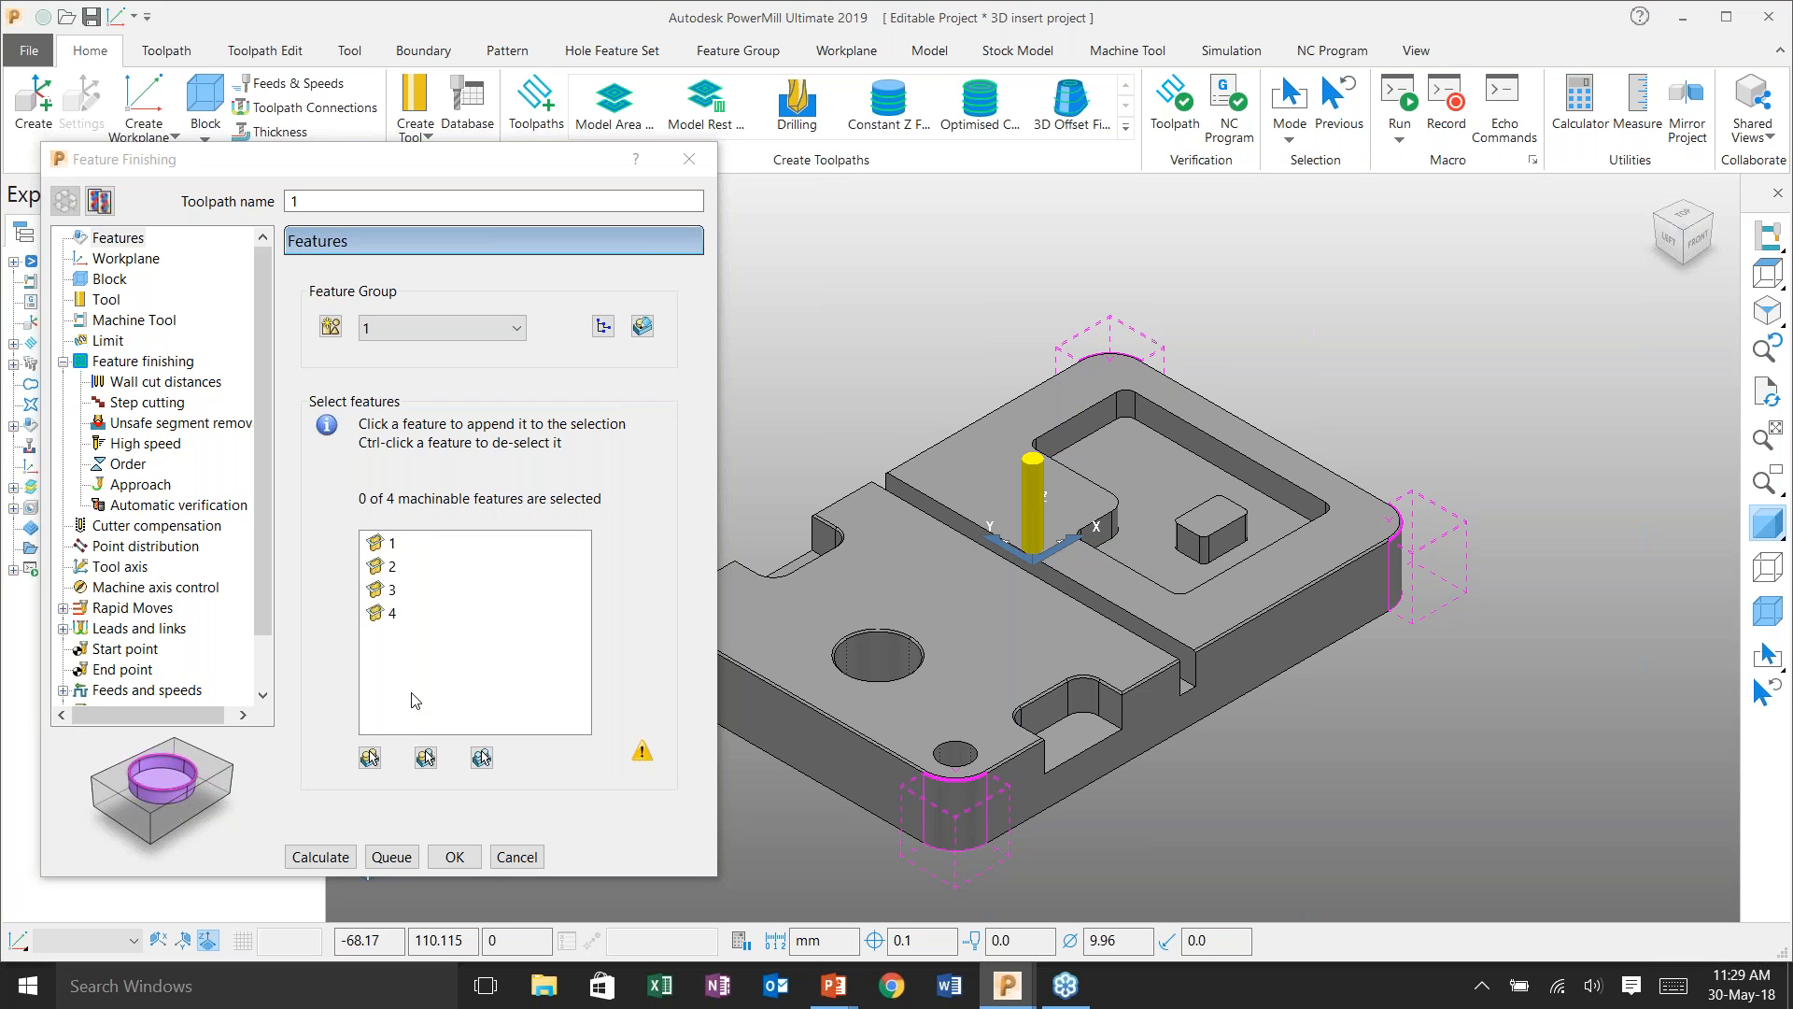
- Select all machinable corner features, calculate the feature finishing toolpath and close its settings
{"action": "left_click", "coordinate": [369, 757]}
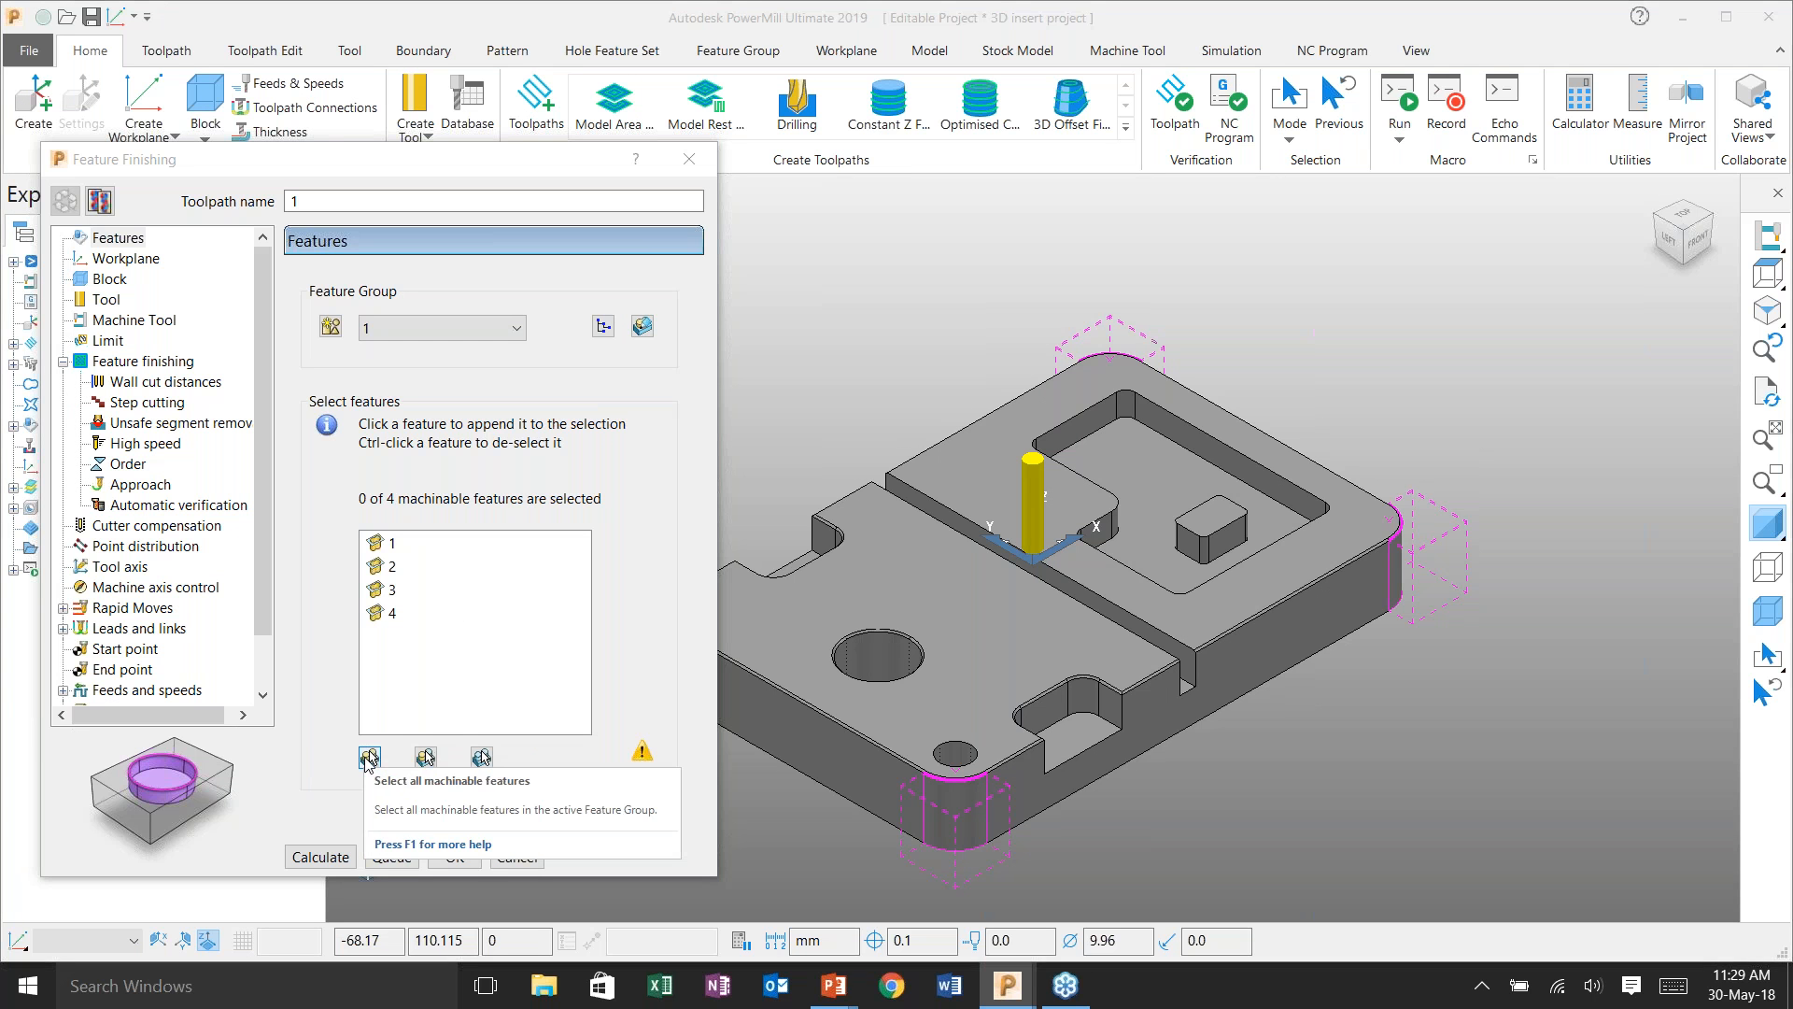
{"action": "left_click", "coordinate": [338, 856]}
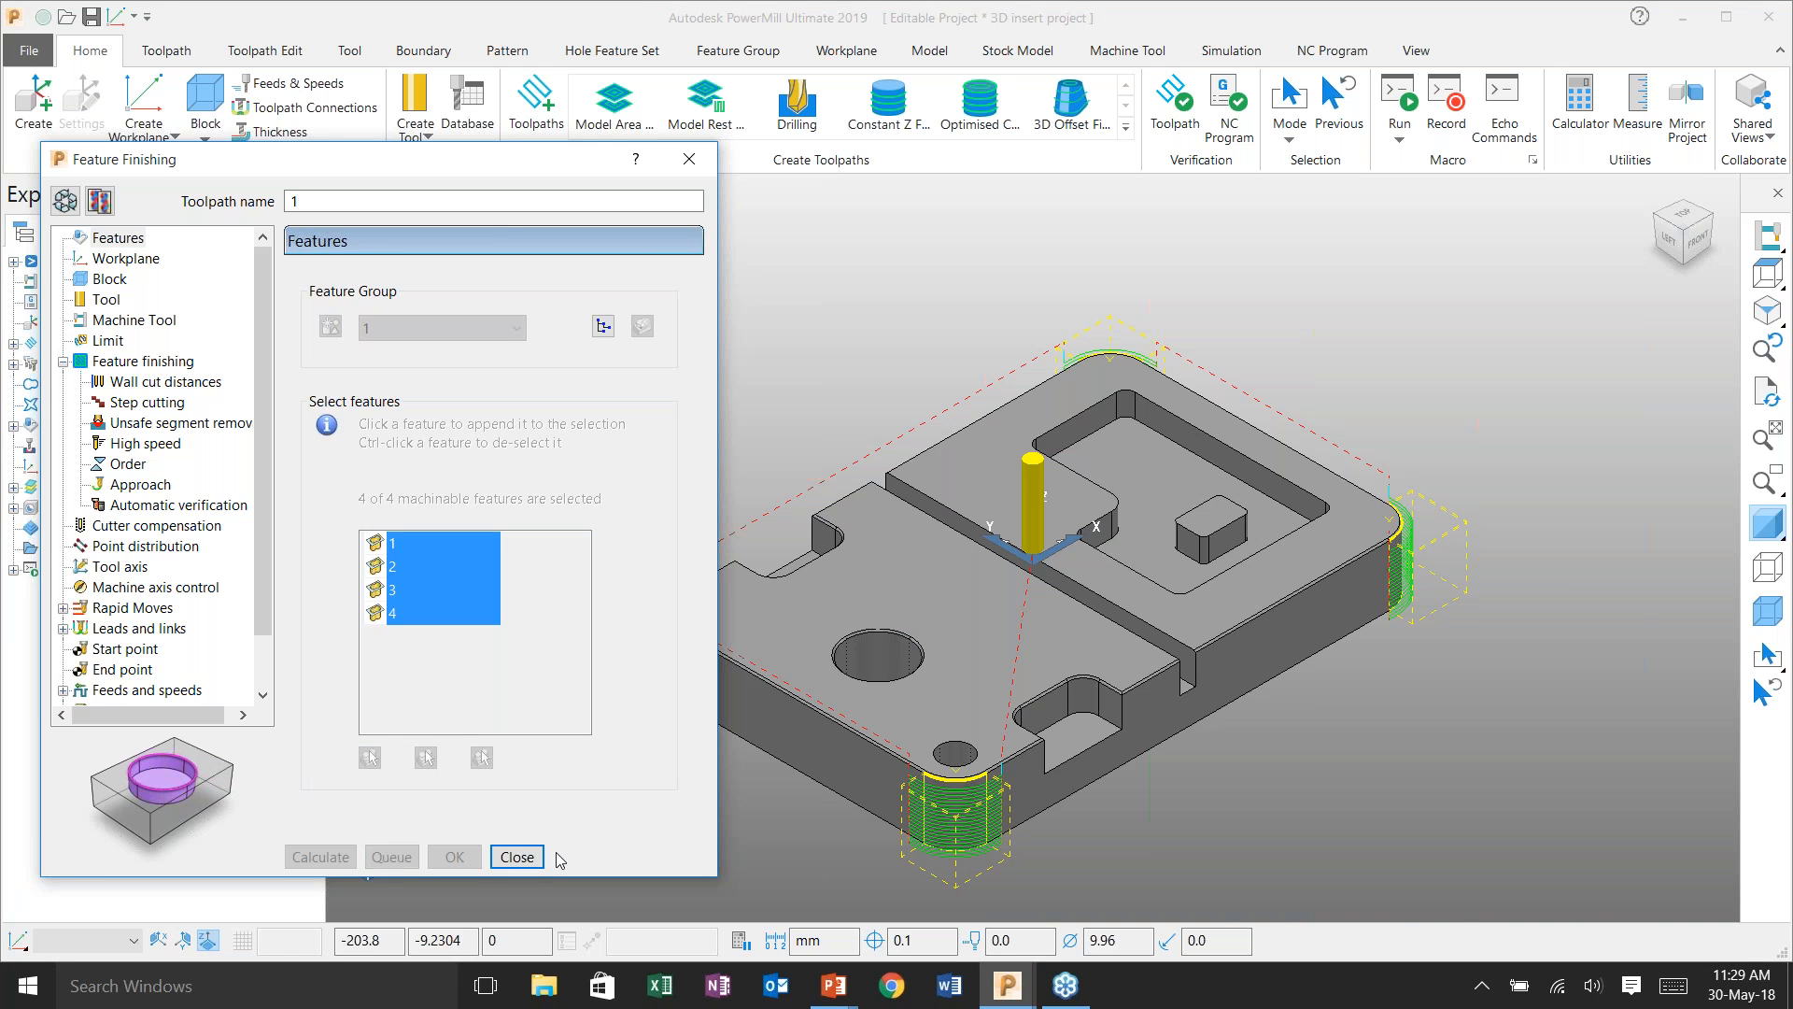
{"action": "left_click", "coordinate": [517, 856]}
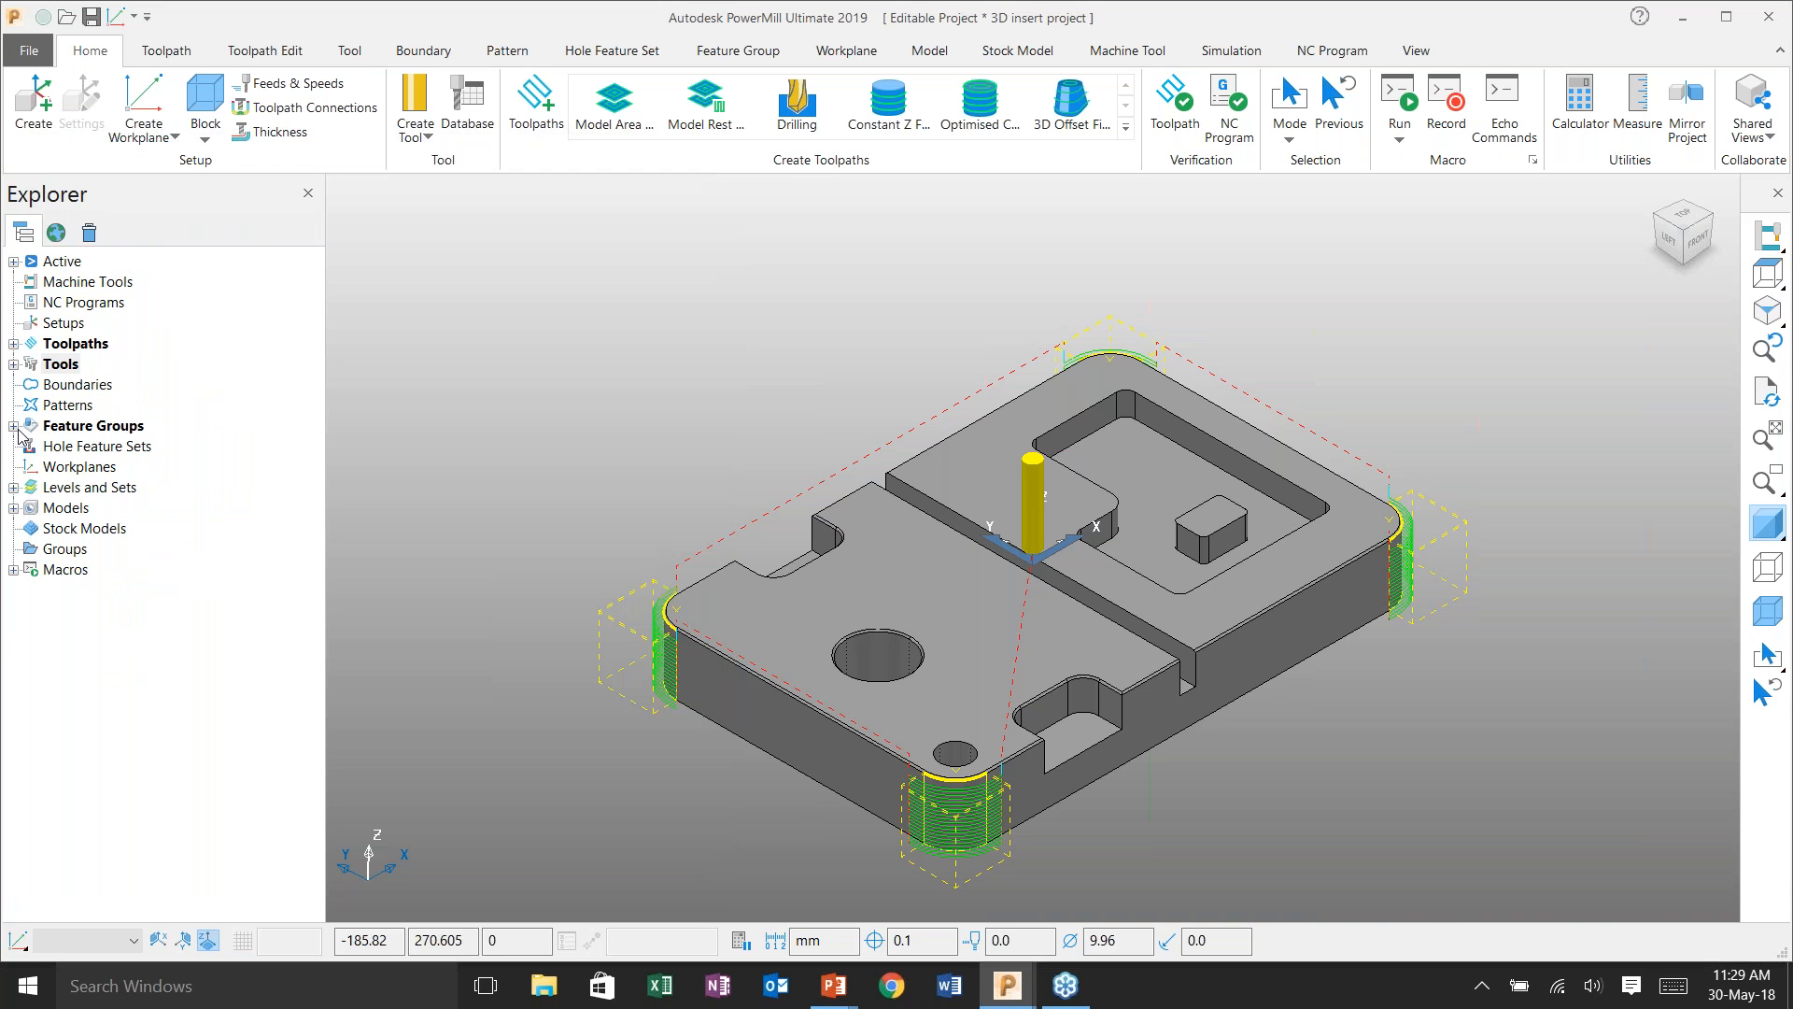
- Hide feature group 1 and examine the finishing passes around the rounded corner beside the small hole
{"action": "double_click", "coordinate": [78, 448]}
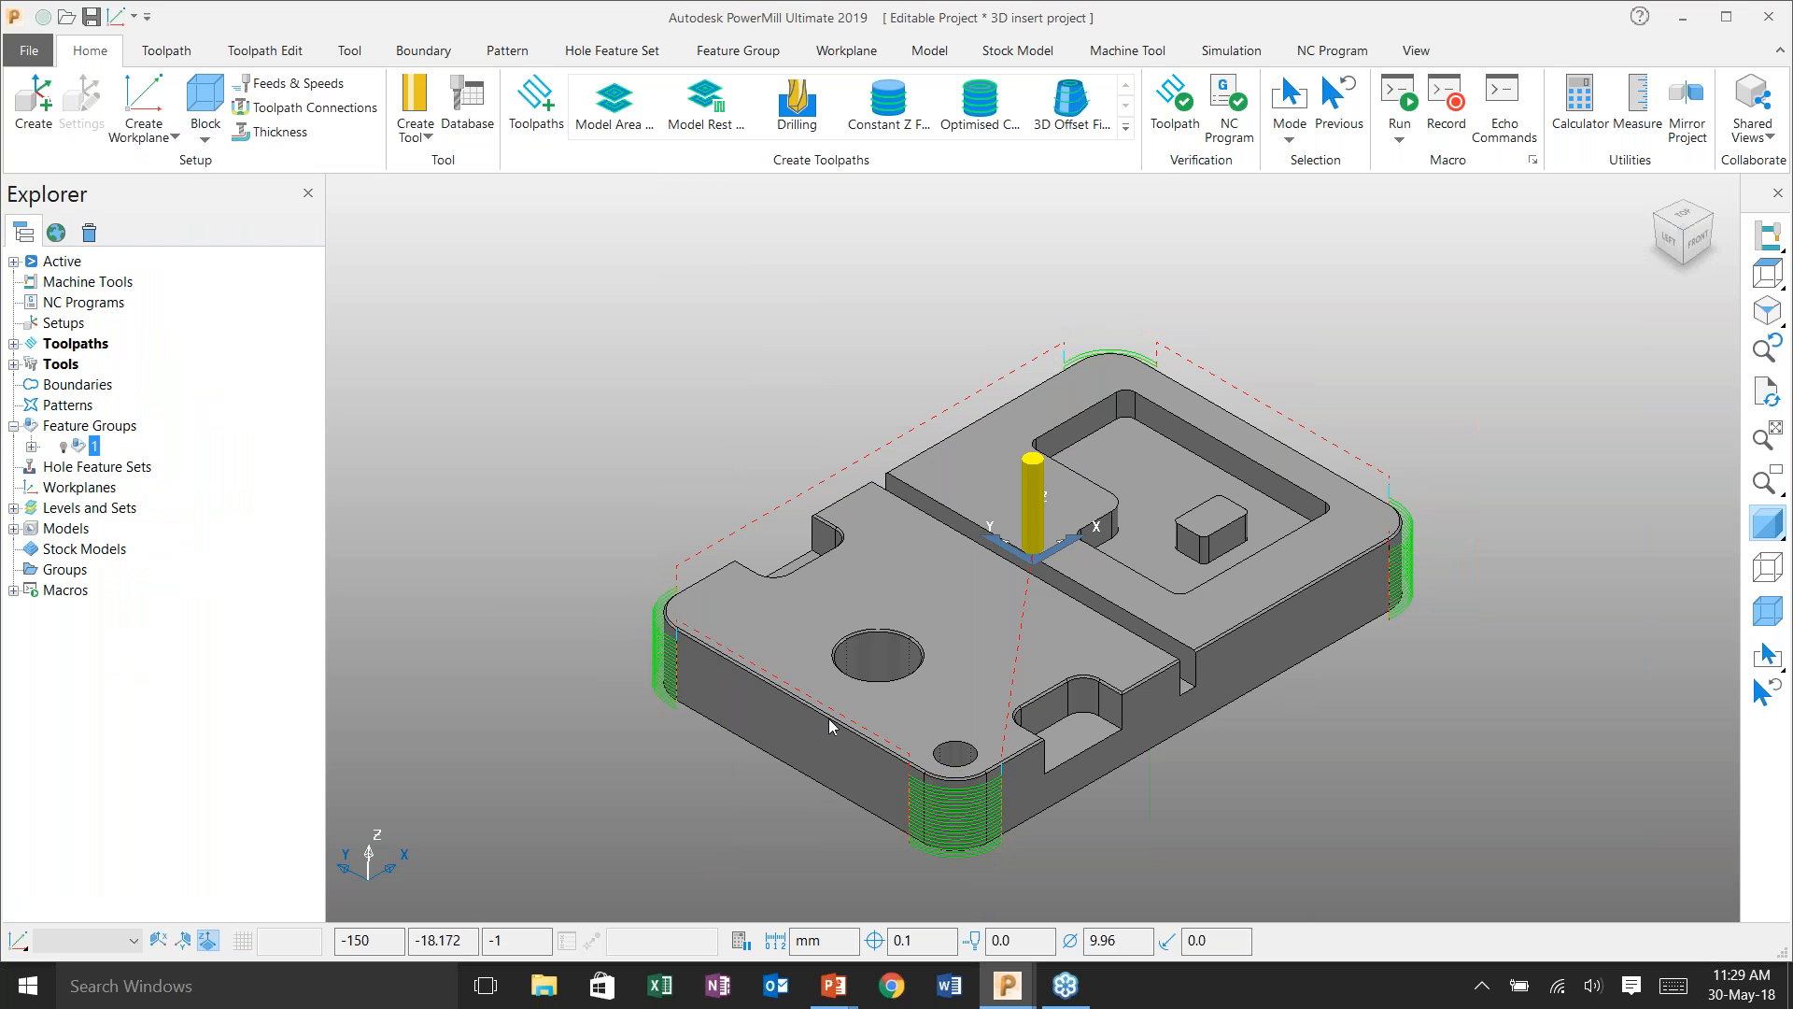
{"action": "scroll", "coordinate": [953, 794], "scroll_direction": "up", "scroll_amount": 8}
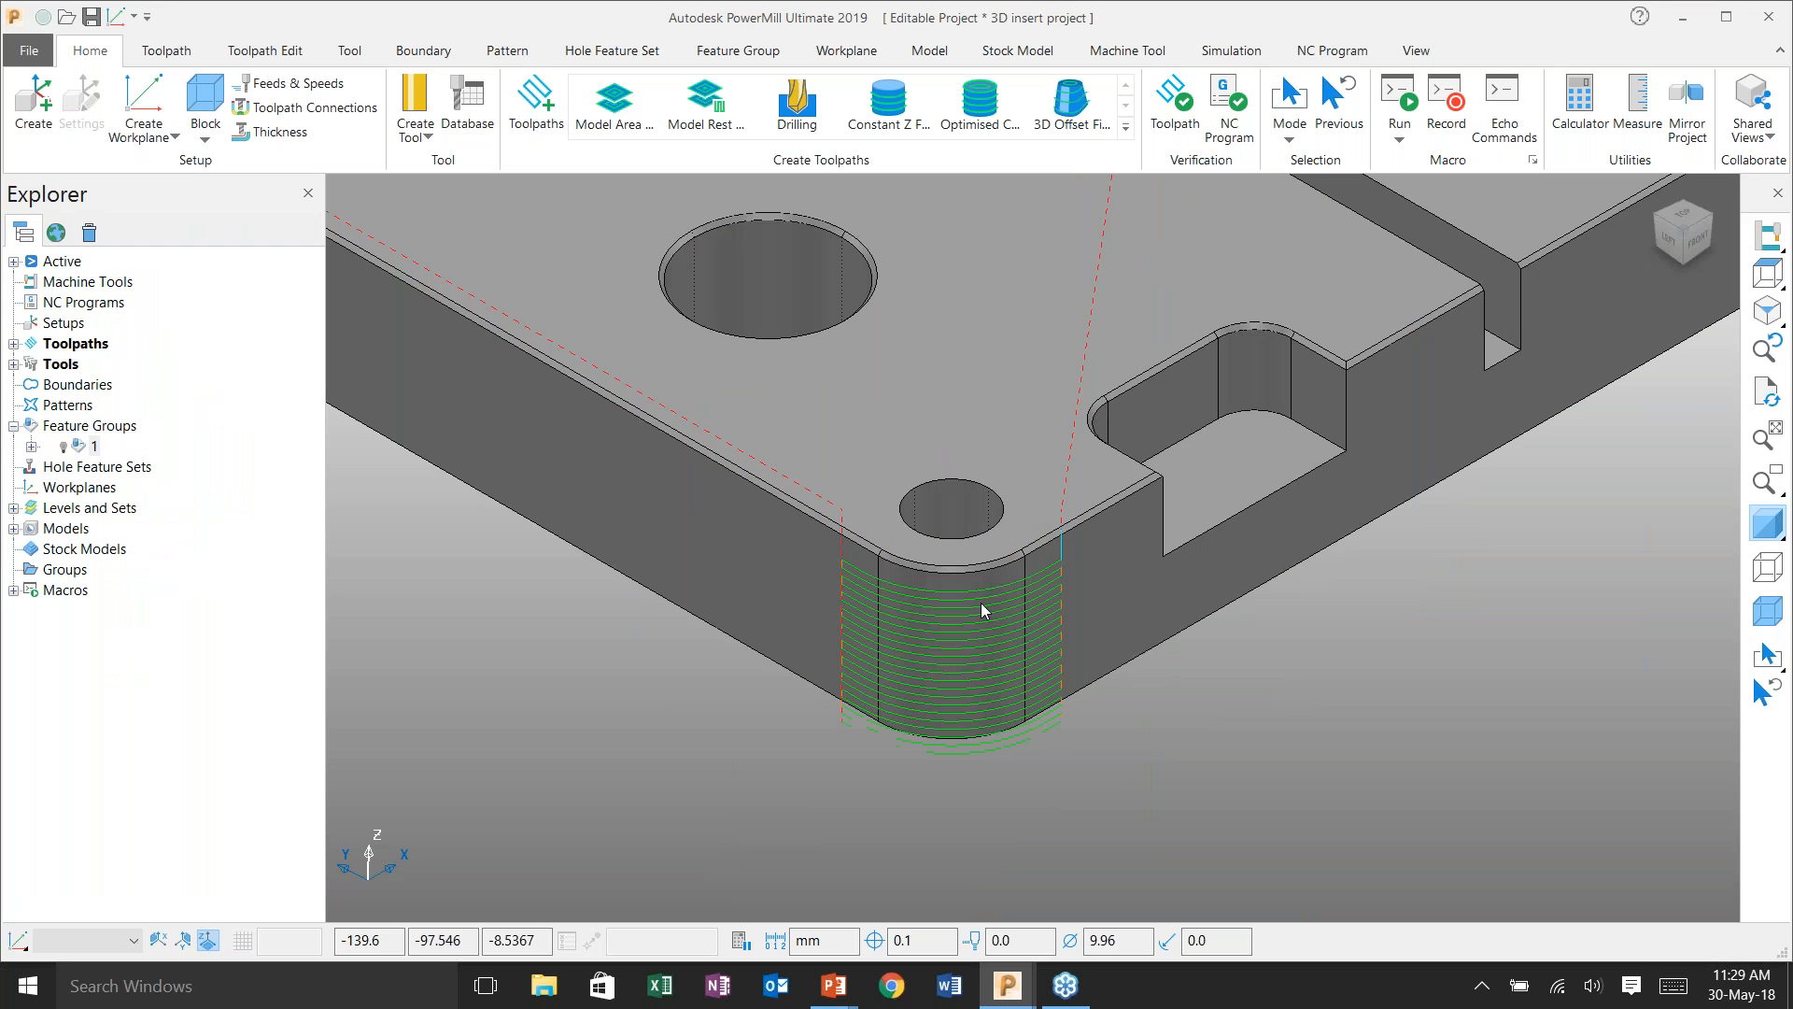
{"action": "scroll", "coordinate": [944, 609], "scroll_direction": "up", "scroll_amount": 3}
{"action": "scroll", "coordinate": [949, 632], "scroll_direction": "up", "scroll_amount": 2}
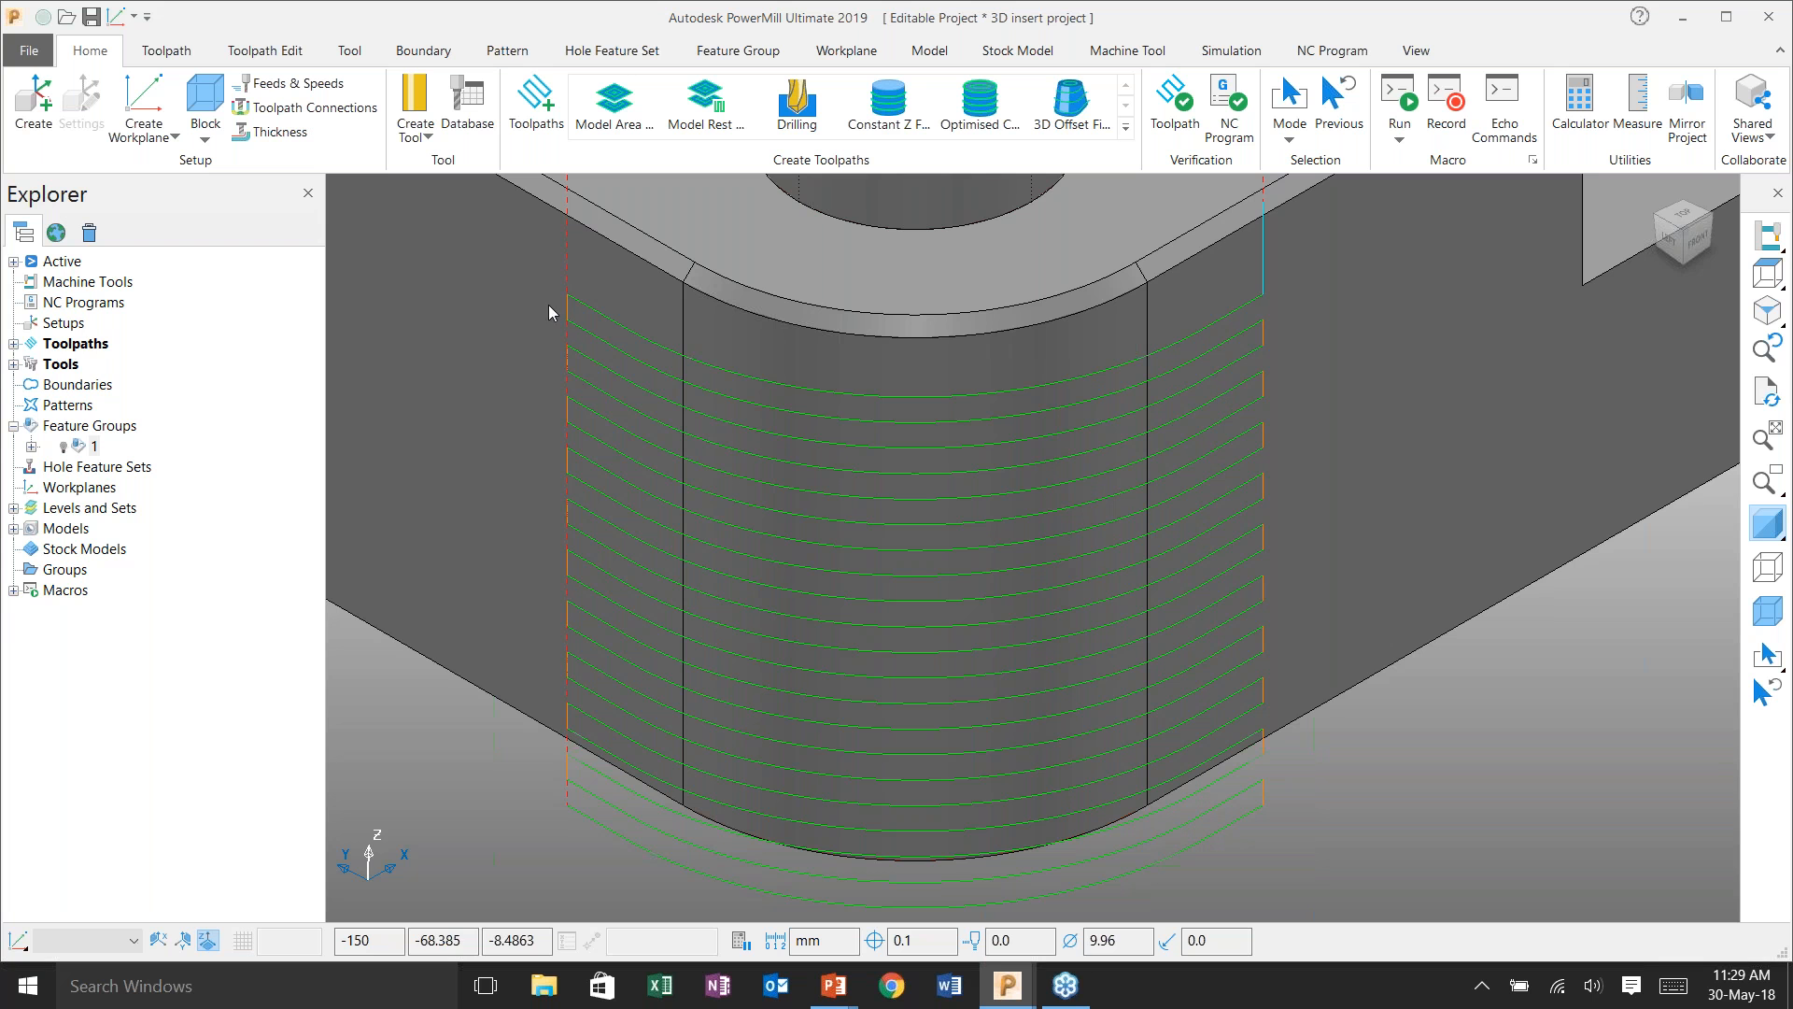
- Check the statistics of toolpath 1, including cutting time and number of lifts
{"action": "left_click", "coordinate": [14, 344]}
{"action": "mouse_move", "coordinate": [81, 372]}
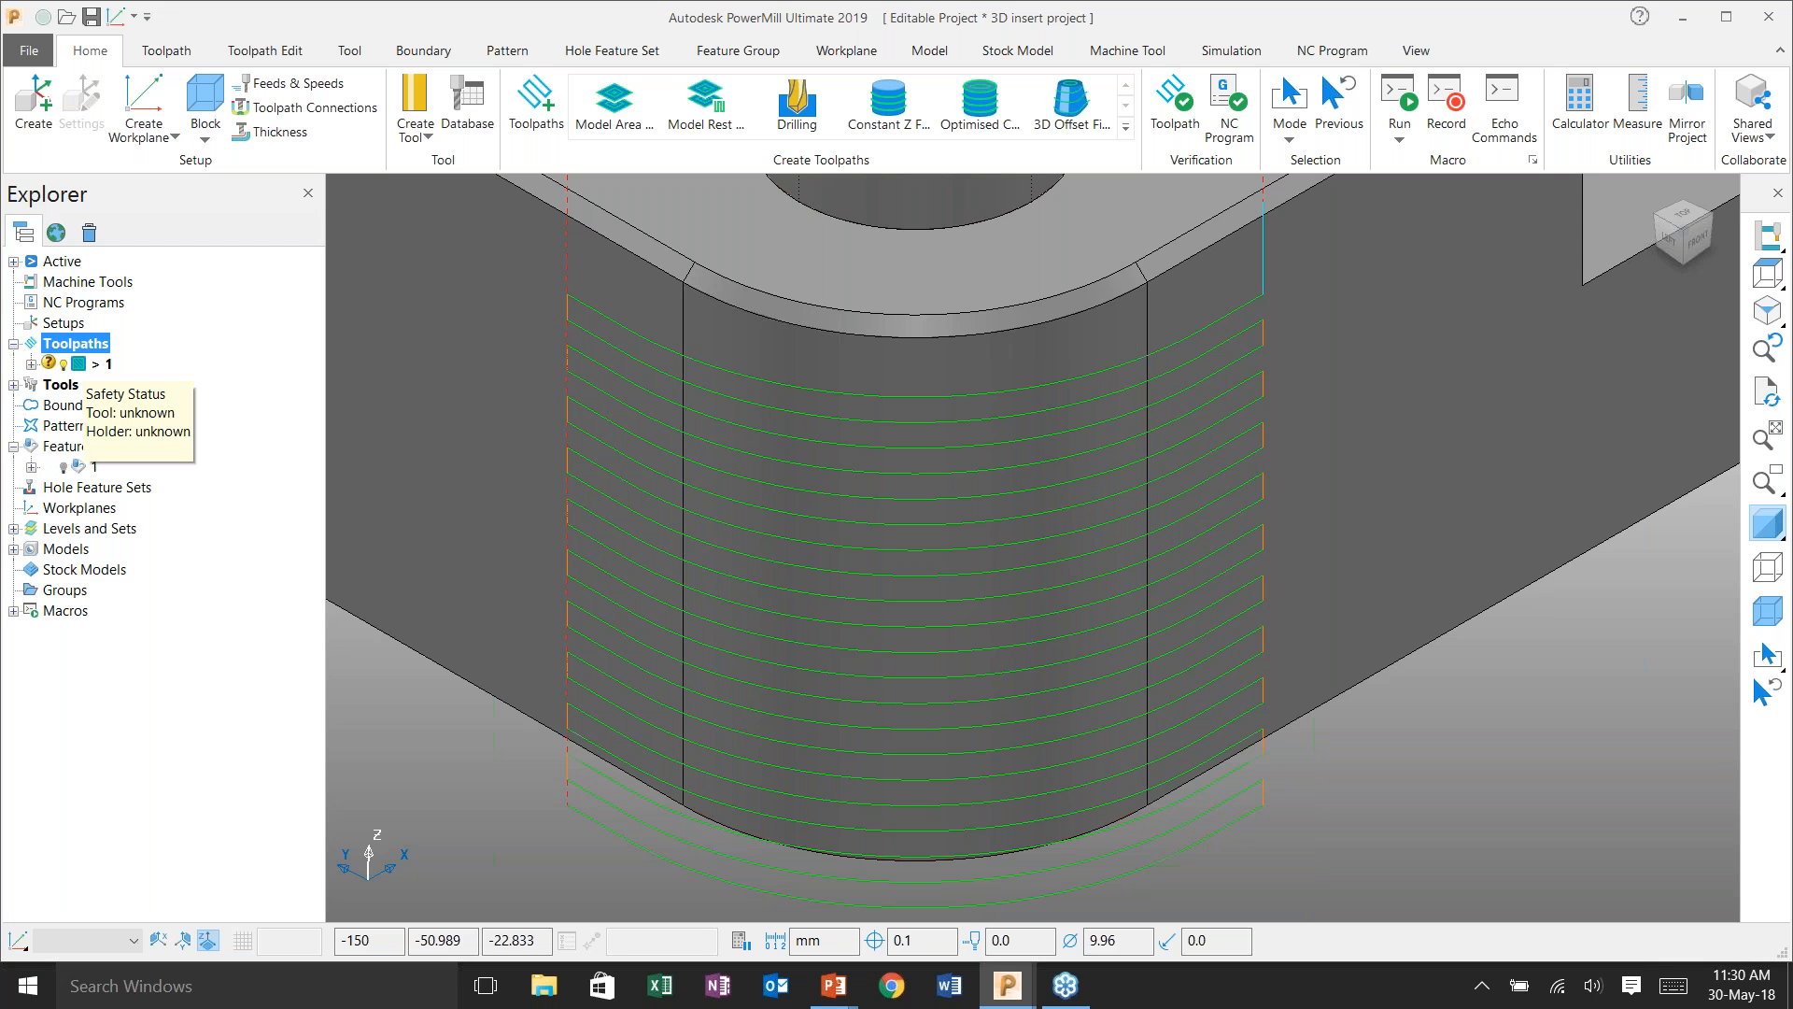
{"action": "right_click", "coordinate": [85, 365]}
{"action": "left_click", "coordinate": [179, 702]}
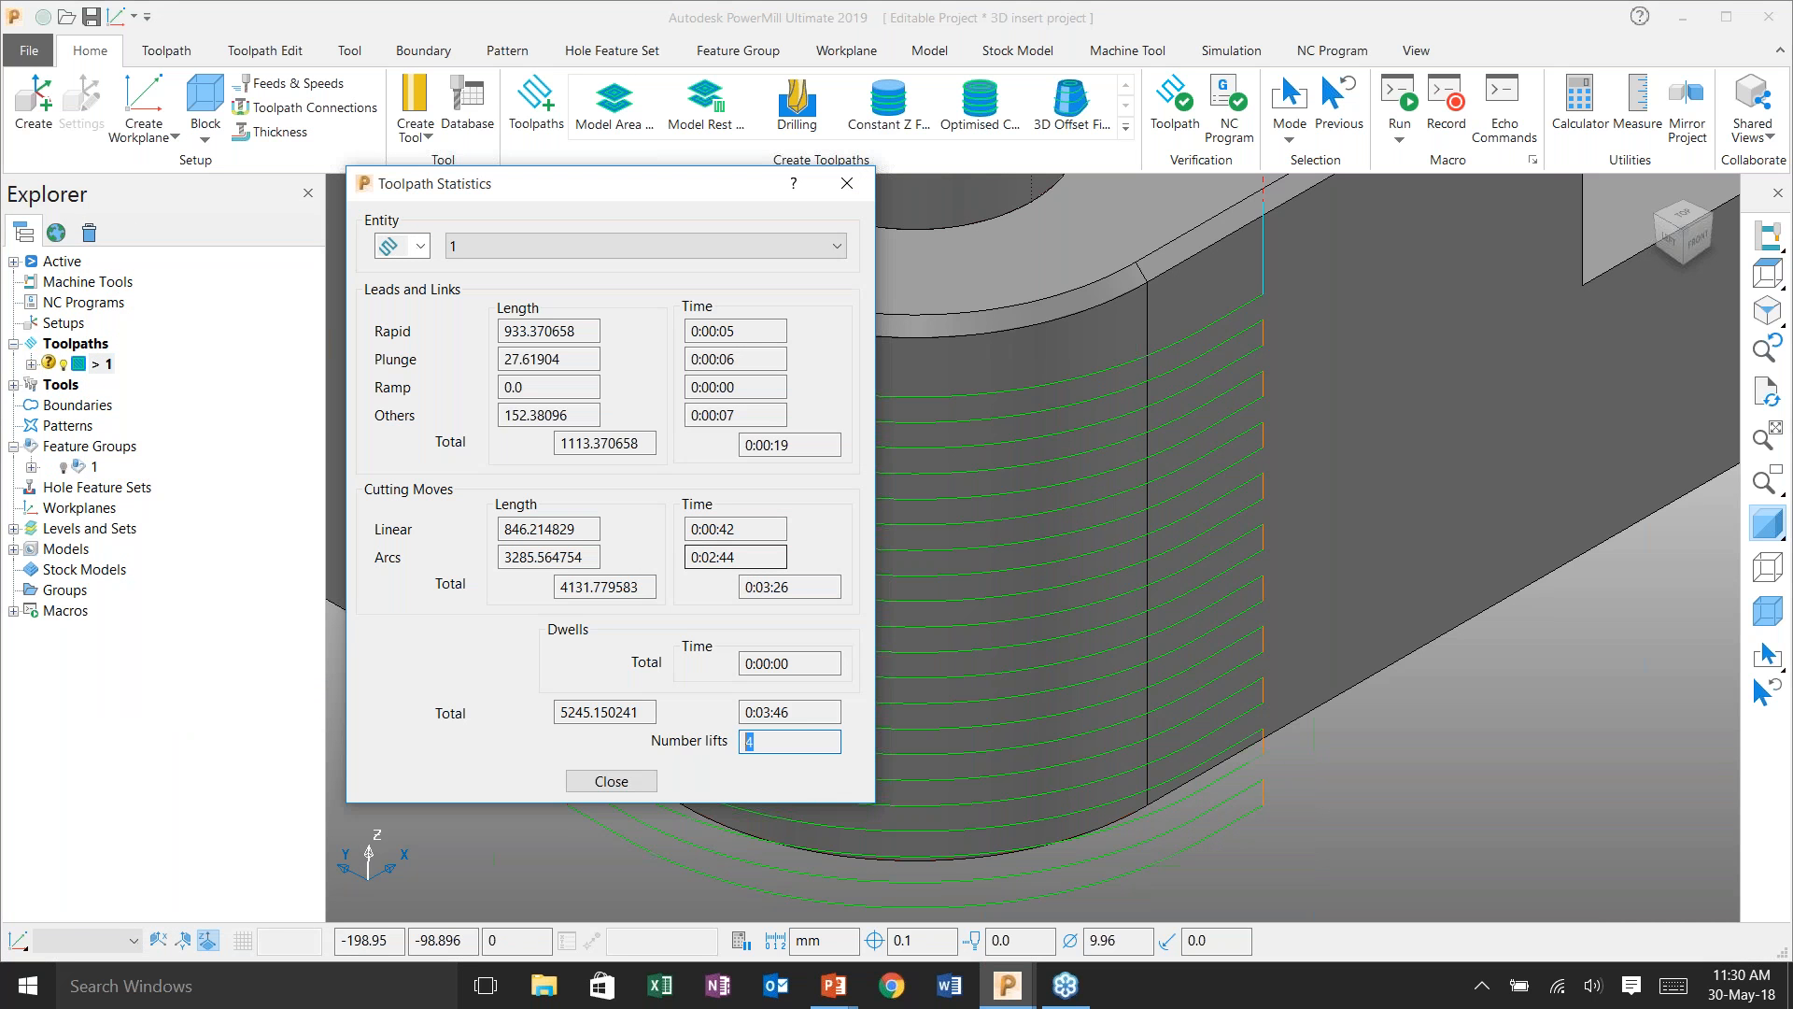
{"action": "left_click", "coordinate": [845, 183]}
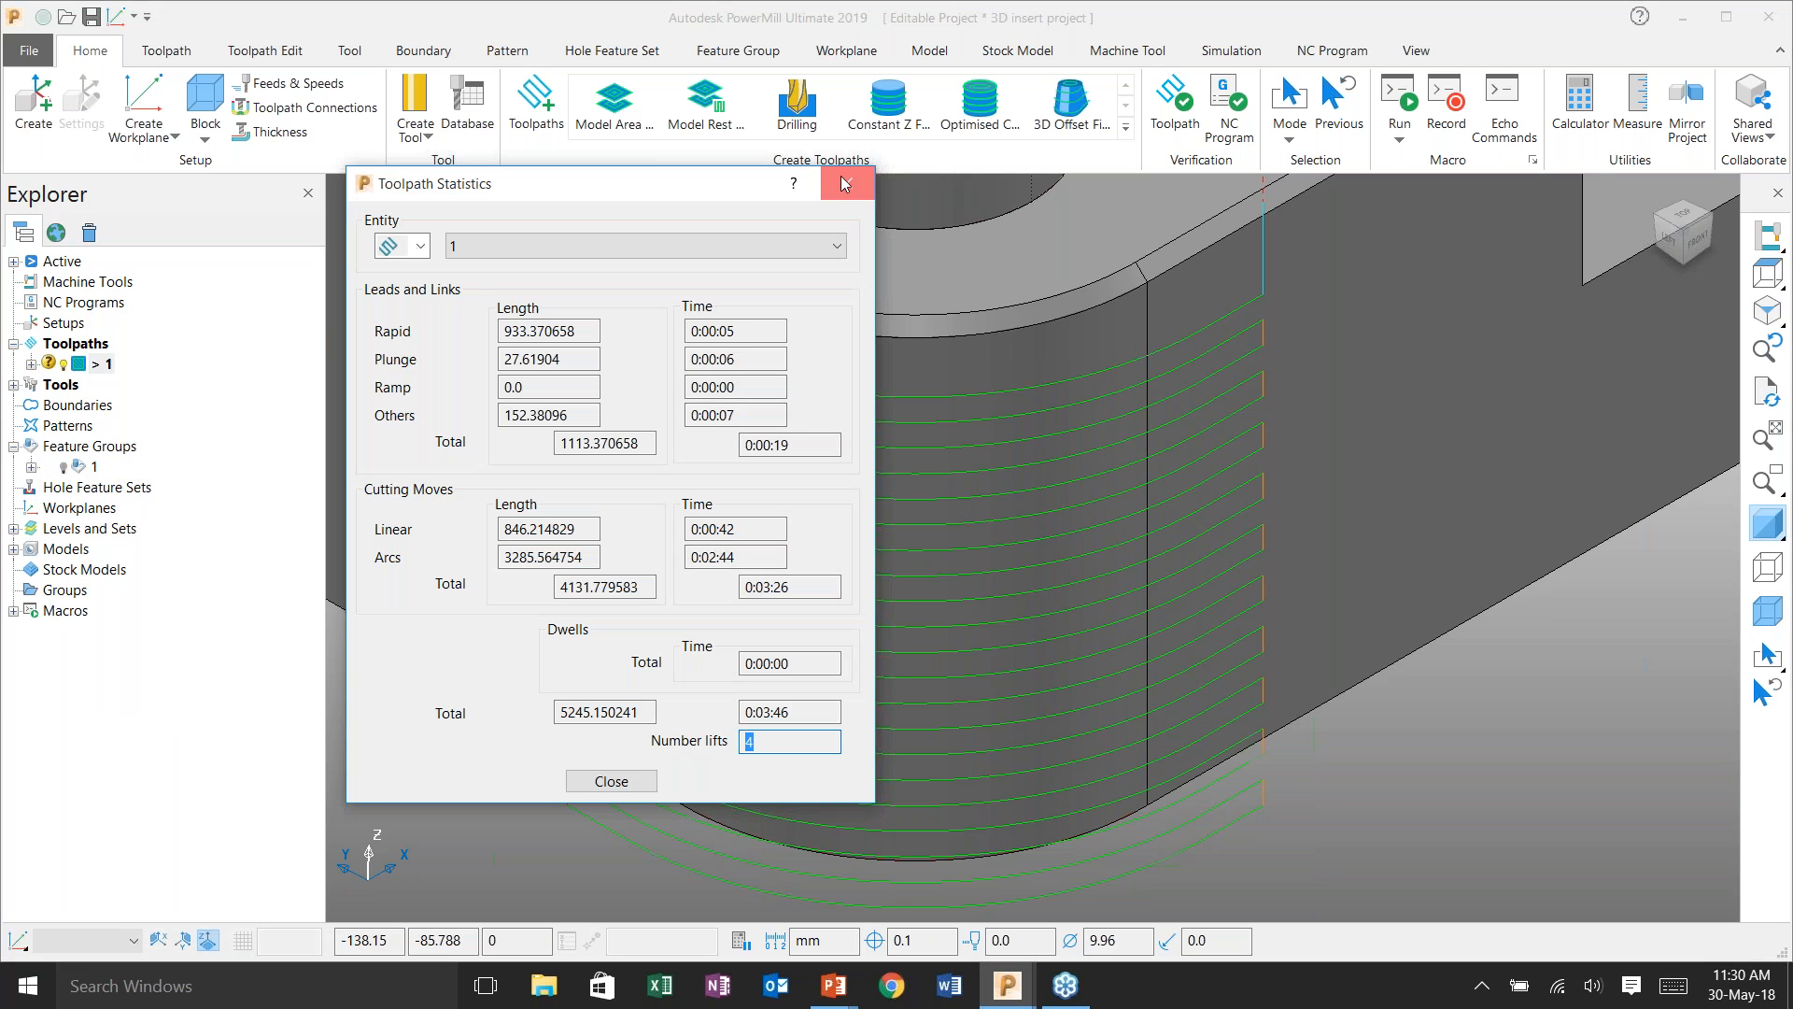
- Create a toolpath from the "Slot_10Flat" strategy in the 3D insert category, with a new feature group
{"action": "scroll", "coordinate": [918, 512], "scroll_direction": "down", "scroll_amount": 6}
{"action": "middle_click_drag", "start_coordinate": [1334, 193], "coordinate": [1277, 447], "text": "shift"}
{"action": "left_click", "coordinate": [525, 142]}
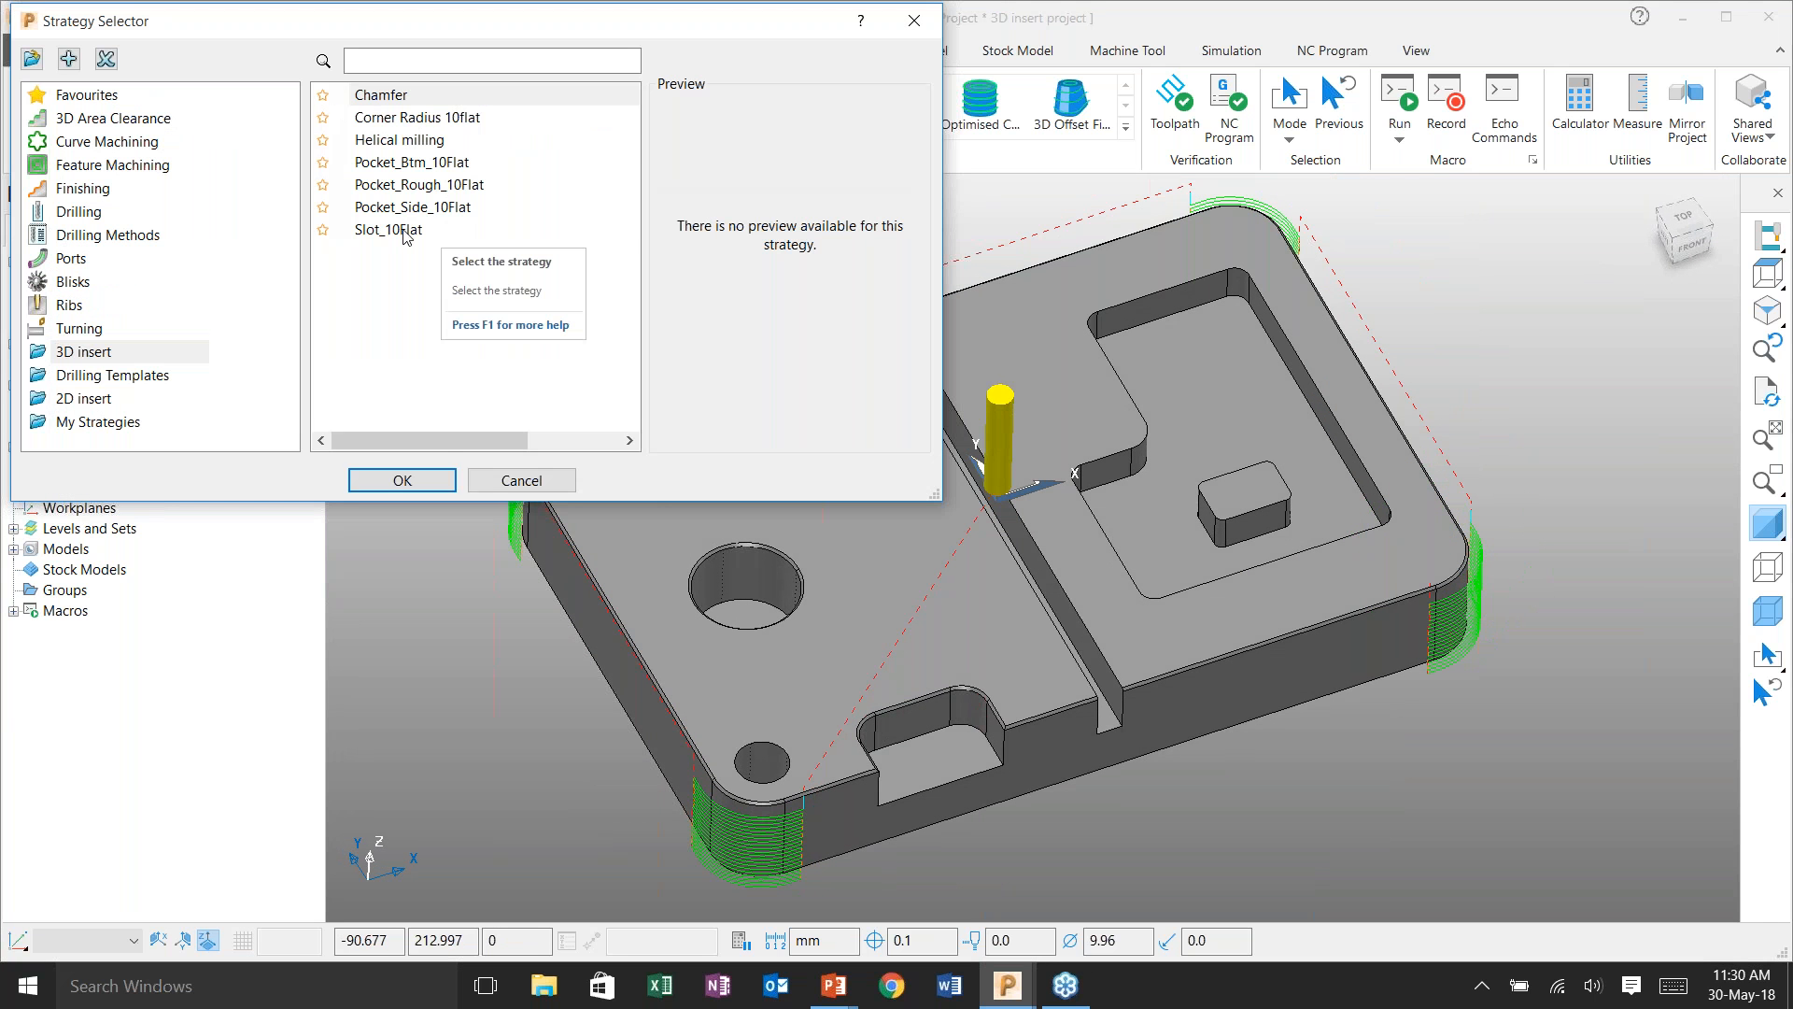
{"action": "left_click", "coordinate": [441, 231]}
{"action": "left_click", "coordinate": [403, 480]}
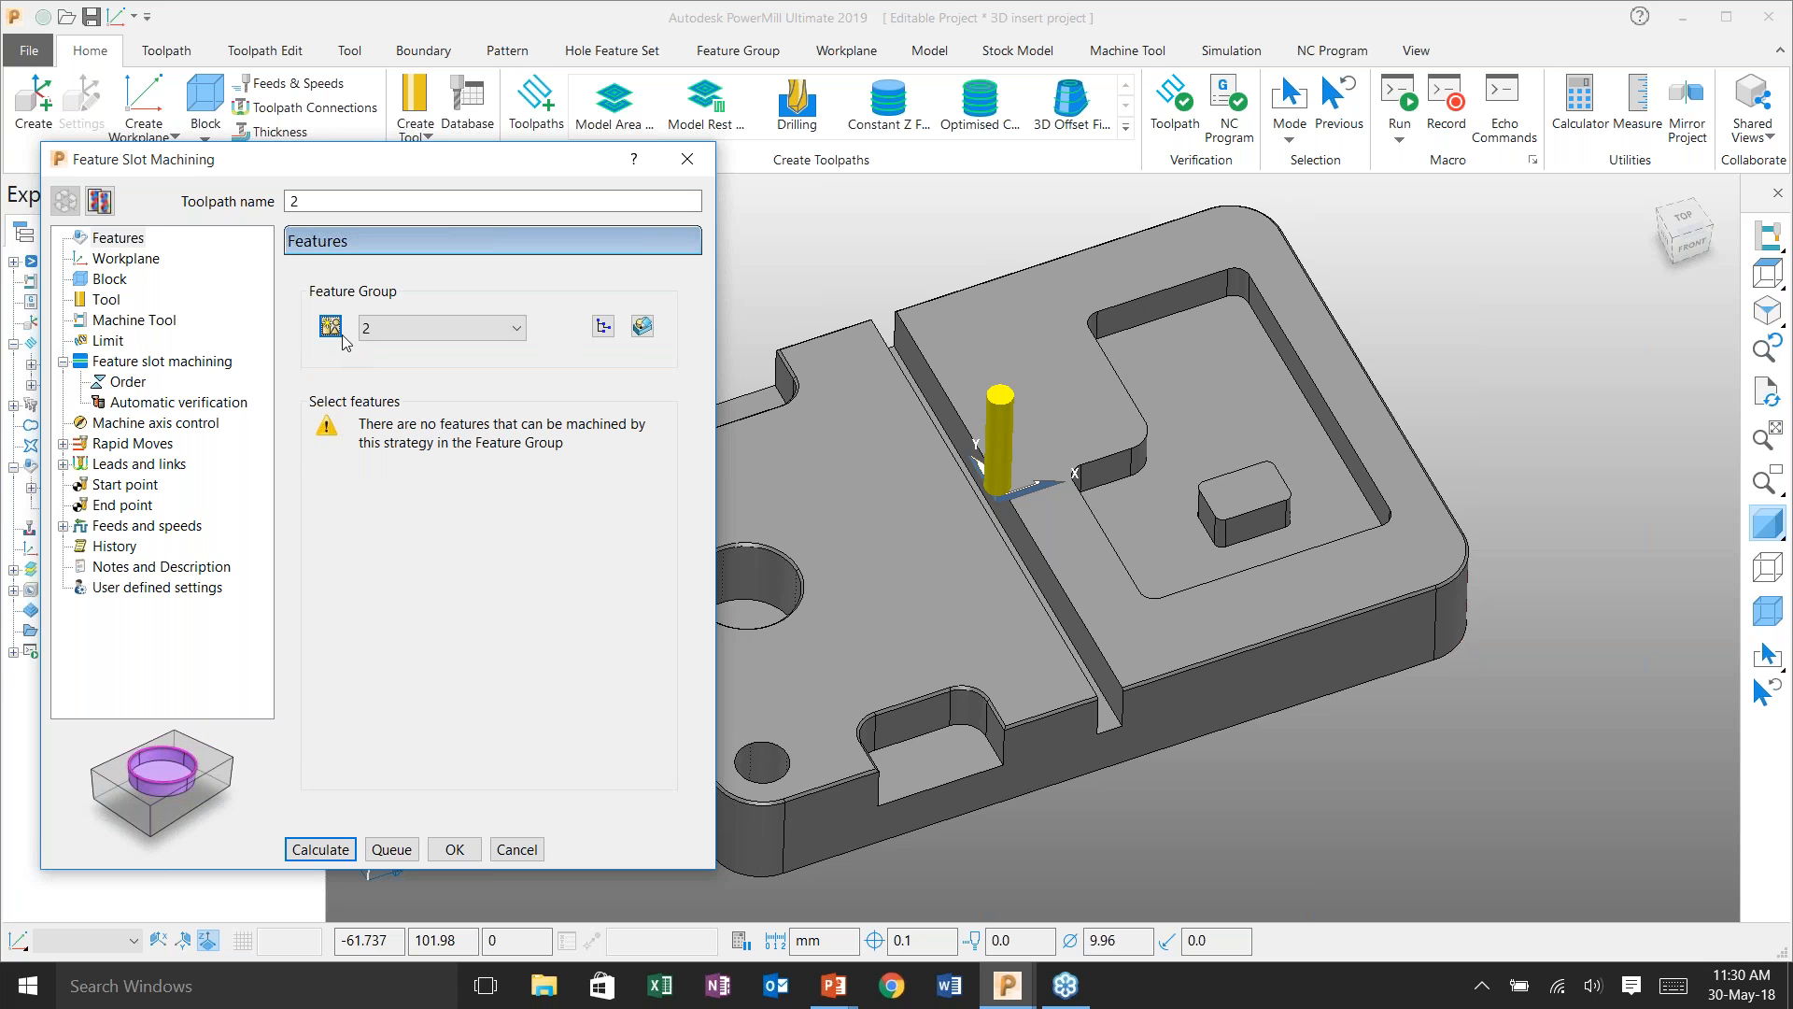
- Start a new slot feature in feature group 2 with the slot position set to Left
{"action": "left_click", "coordinate": [643, 326]}
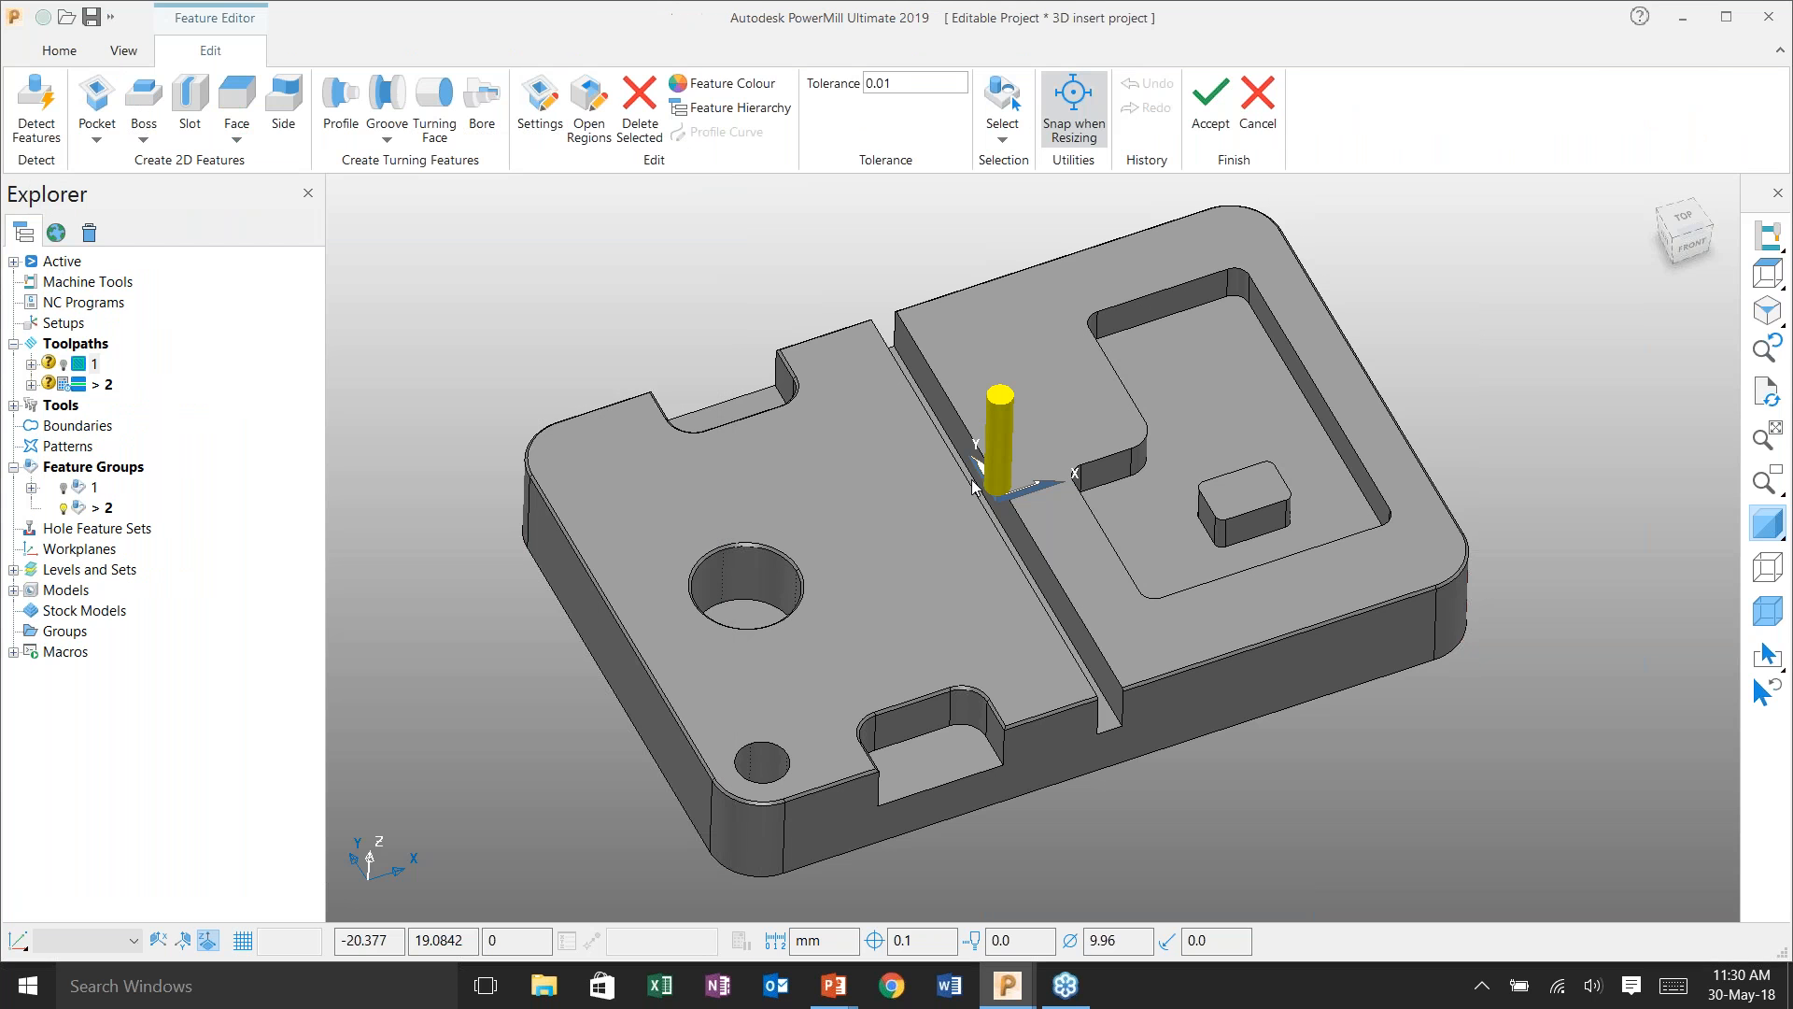
{"action": "middle_click_drag", "start_coordinate": [1403, 558], "coordinate": [1421, 353]}
{"action": "scroll", "coordinate": [1100, 540], "scroll_direction": "up", "scroll_amount": 2}
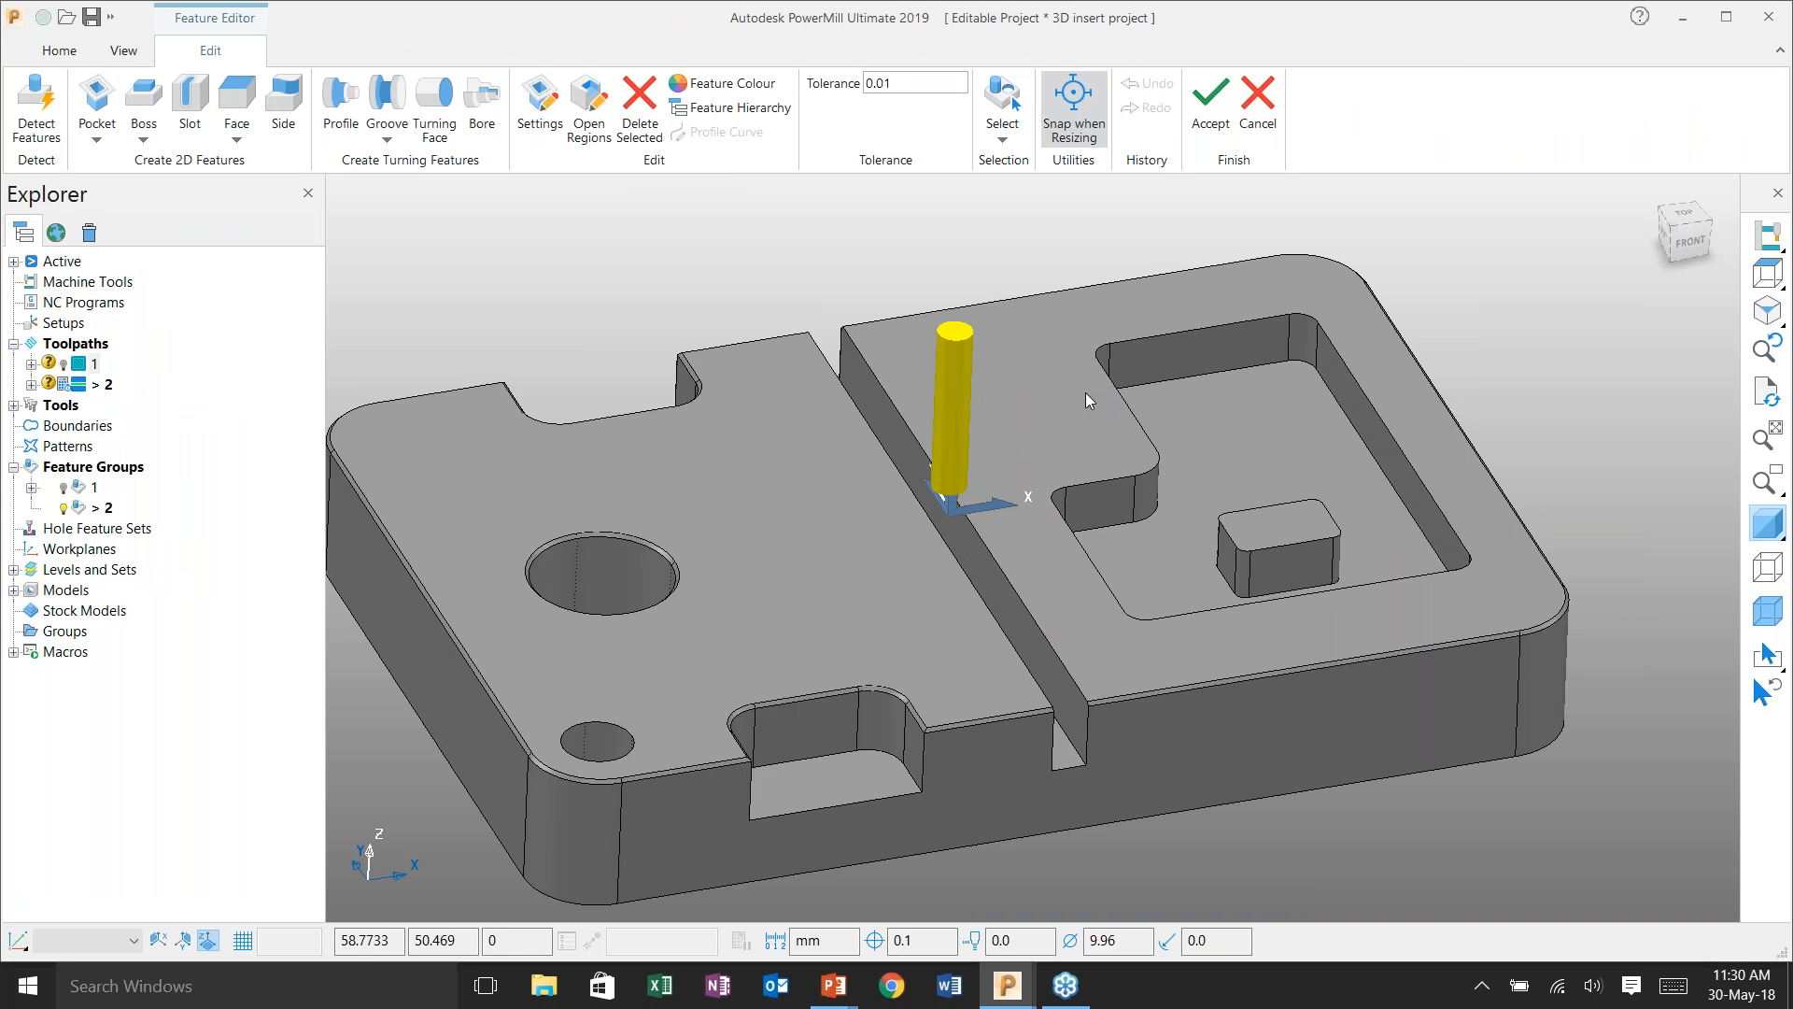
{"action": "middle_click_drag", "start_coordinate": [1068, 432], "coordinate": [1132, 486]}
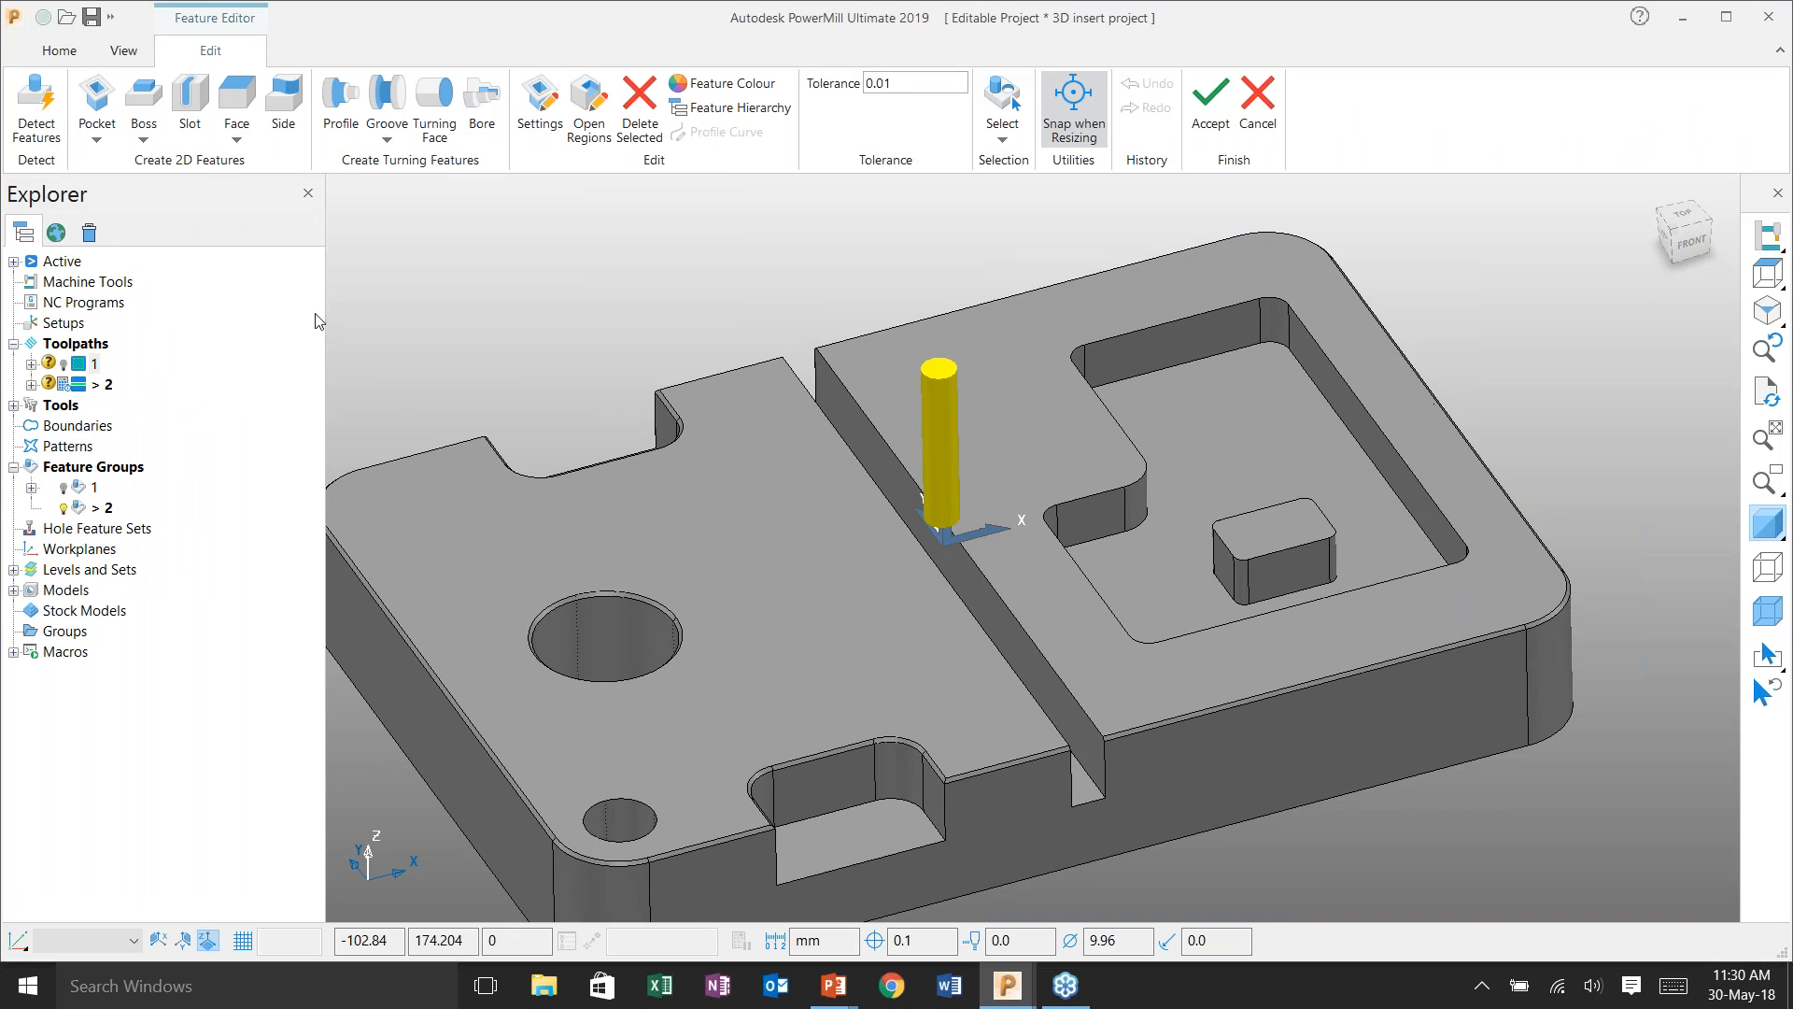
{"action": "left_click", "coordinate": [187, 106]}
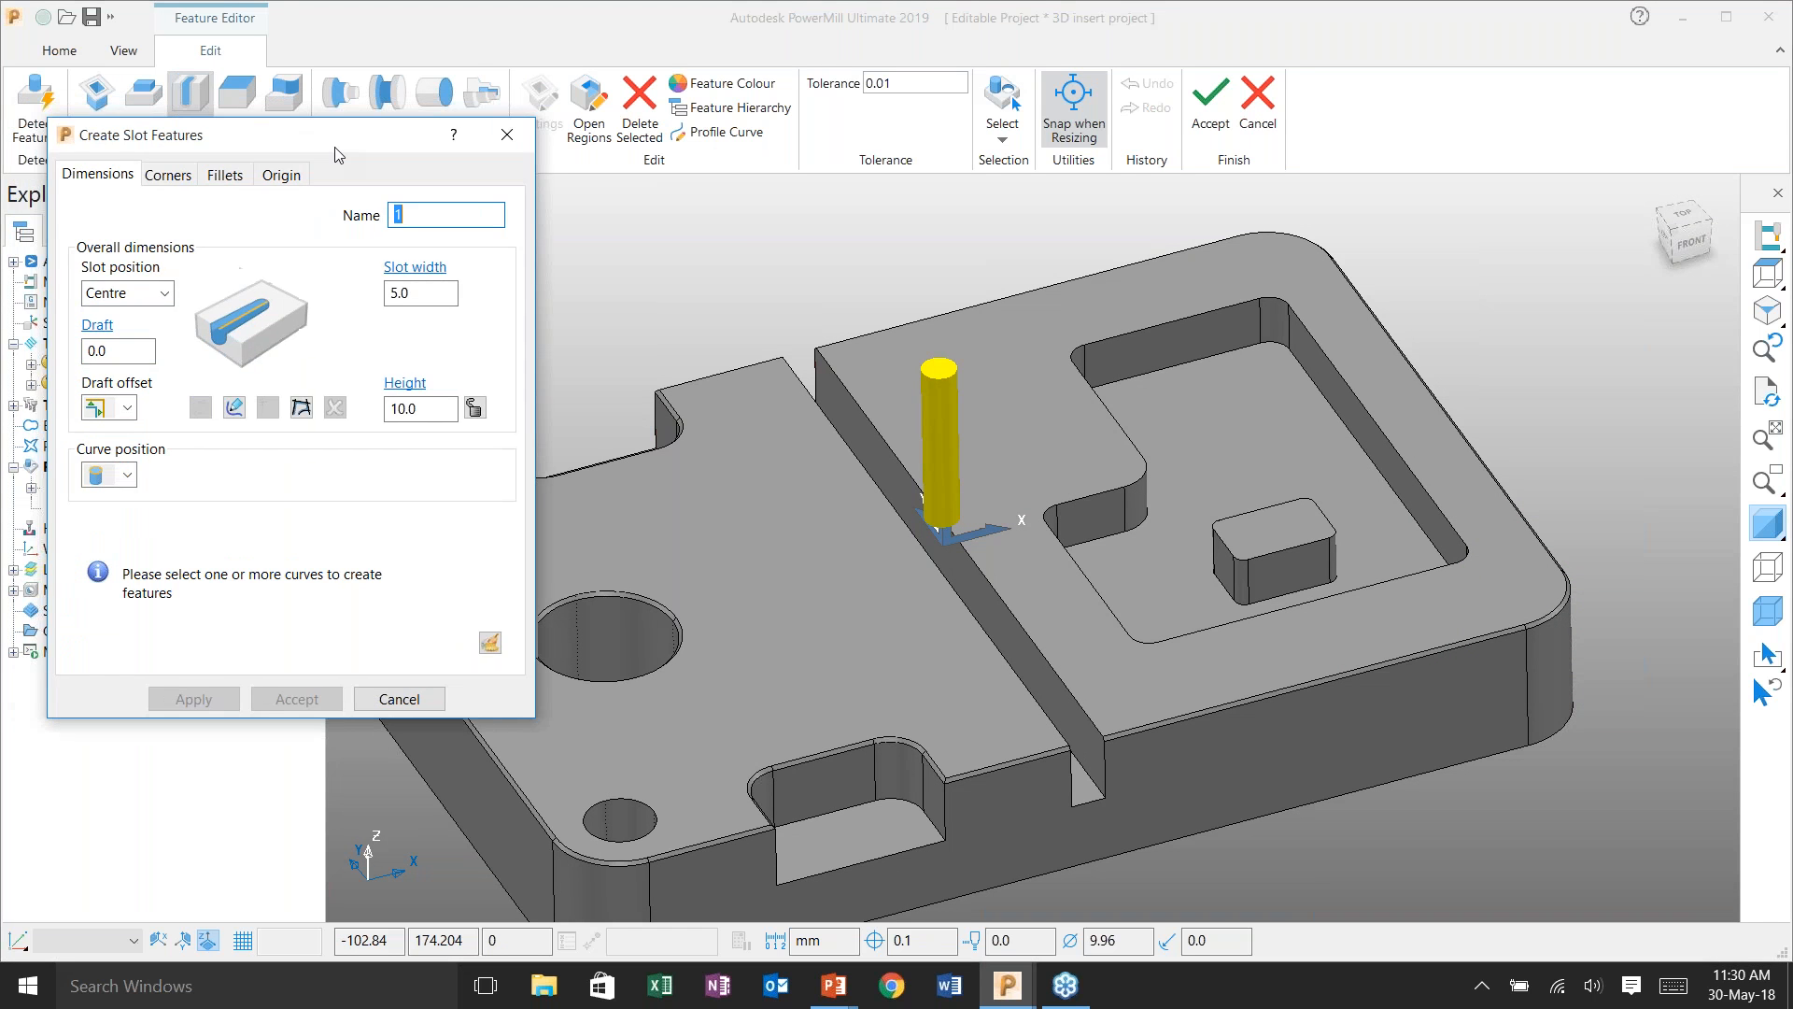
{"action": "left_click_drag", "start_coordinate": [338, 155], "coordinate": [439, 190]}
{"action": "left_click", "coordinate": [228, 327]}
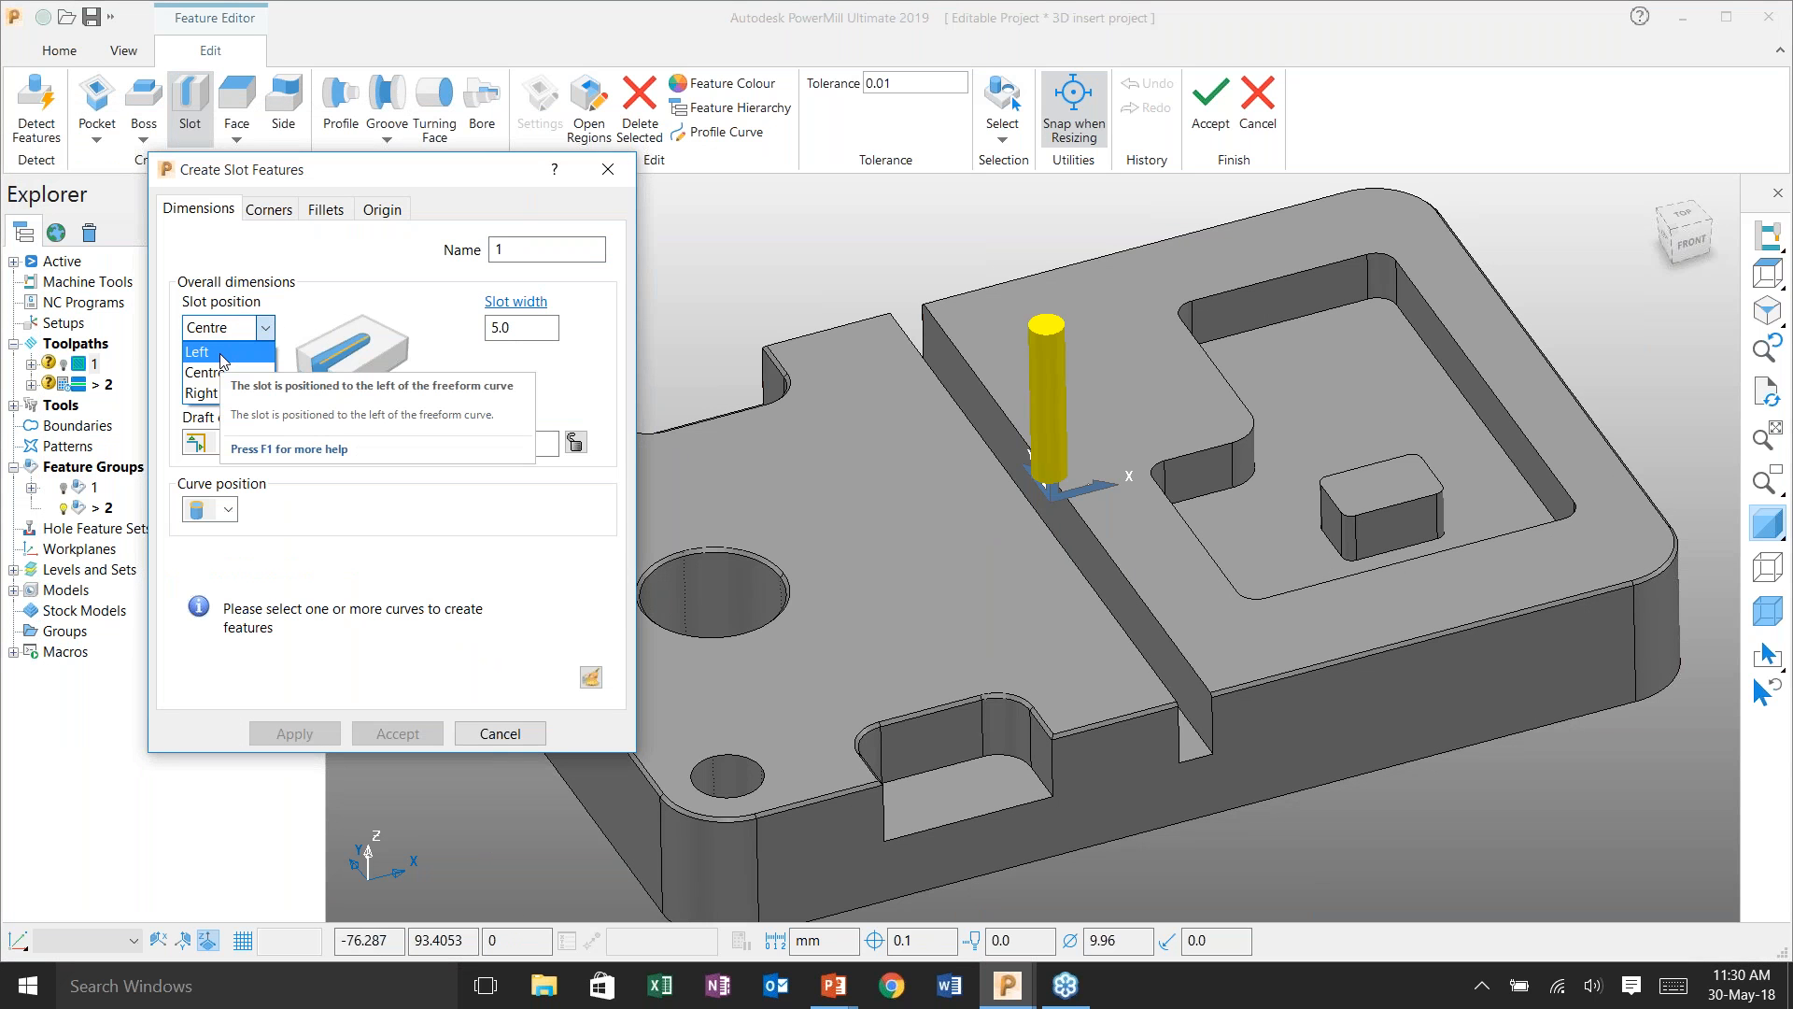
{"action": "left_click", "coordinate": [222, 353]}
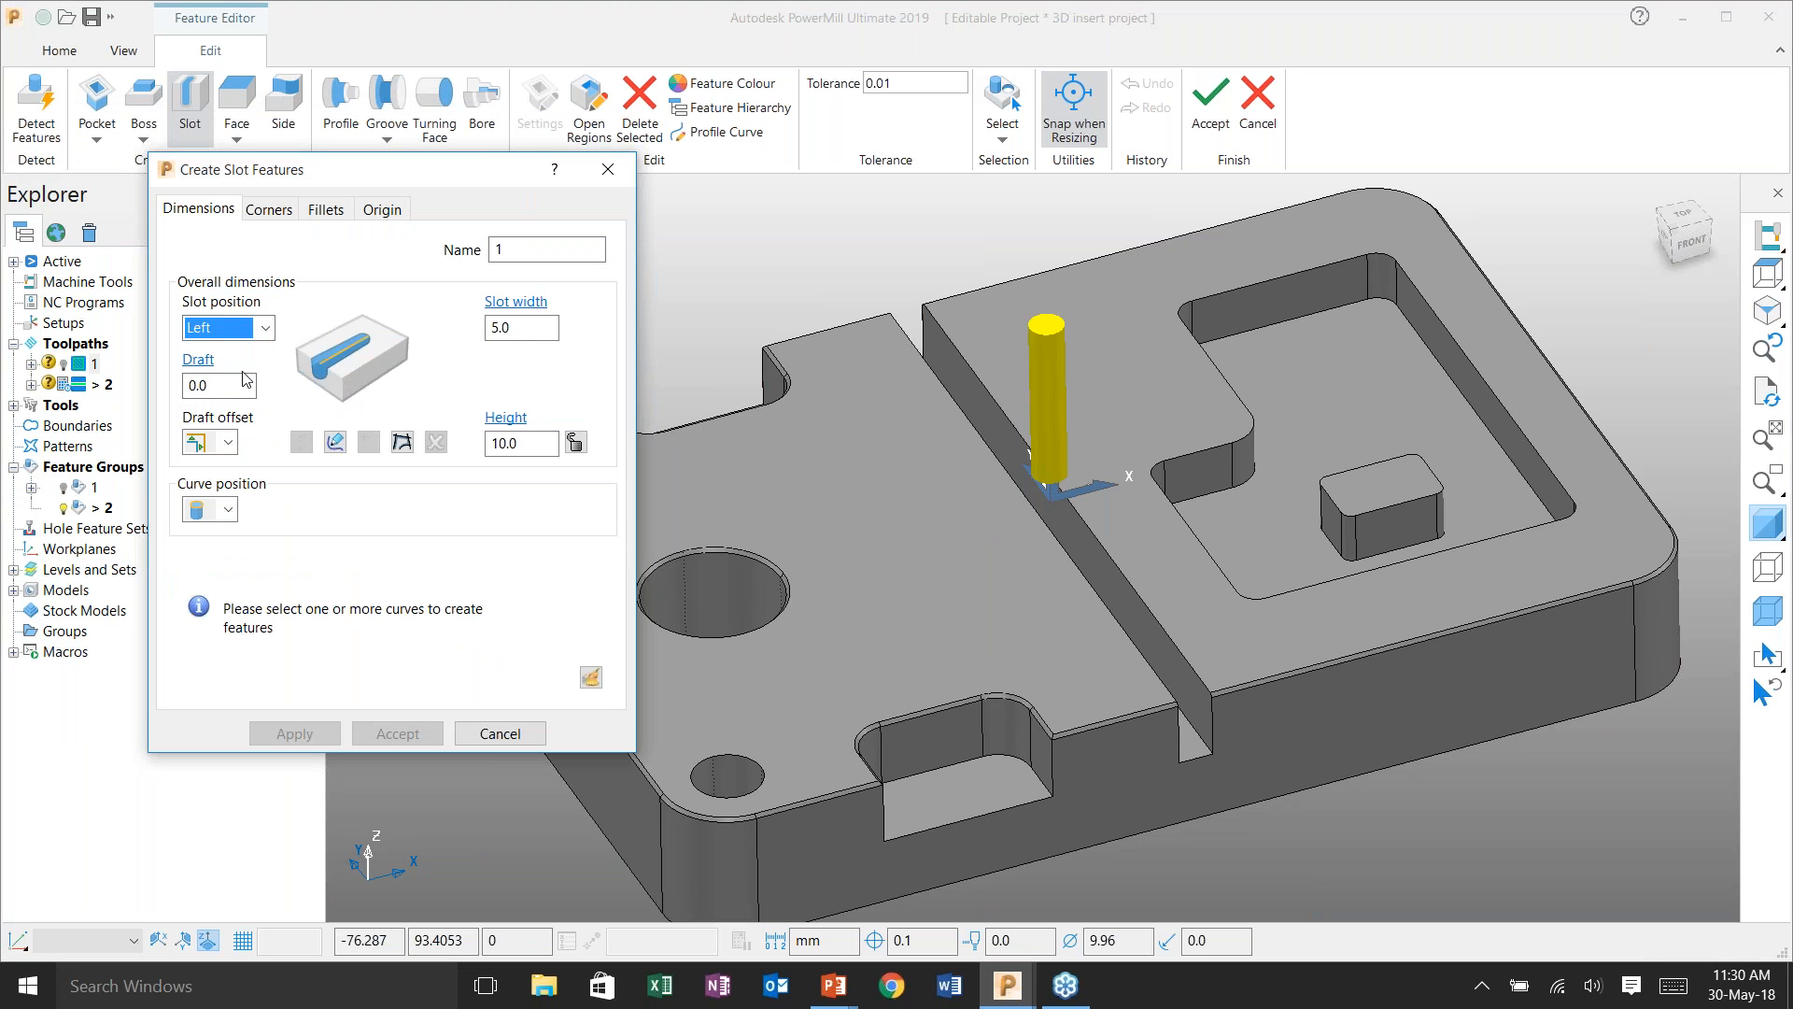
- Draw a line for the slot curve along the long slot's upper edge on the large hole's side, snapping to both edge ends
{"action": "left_click", "coordinate": [334, 445]}
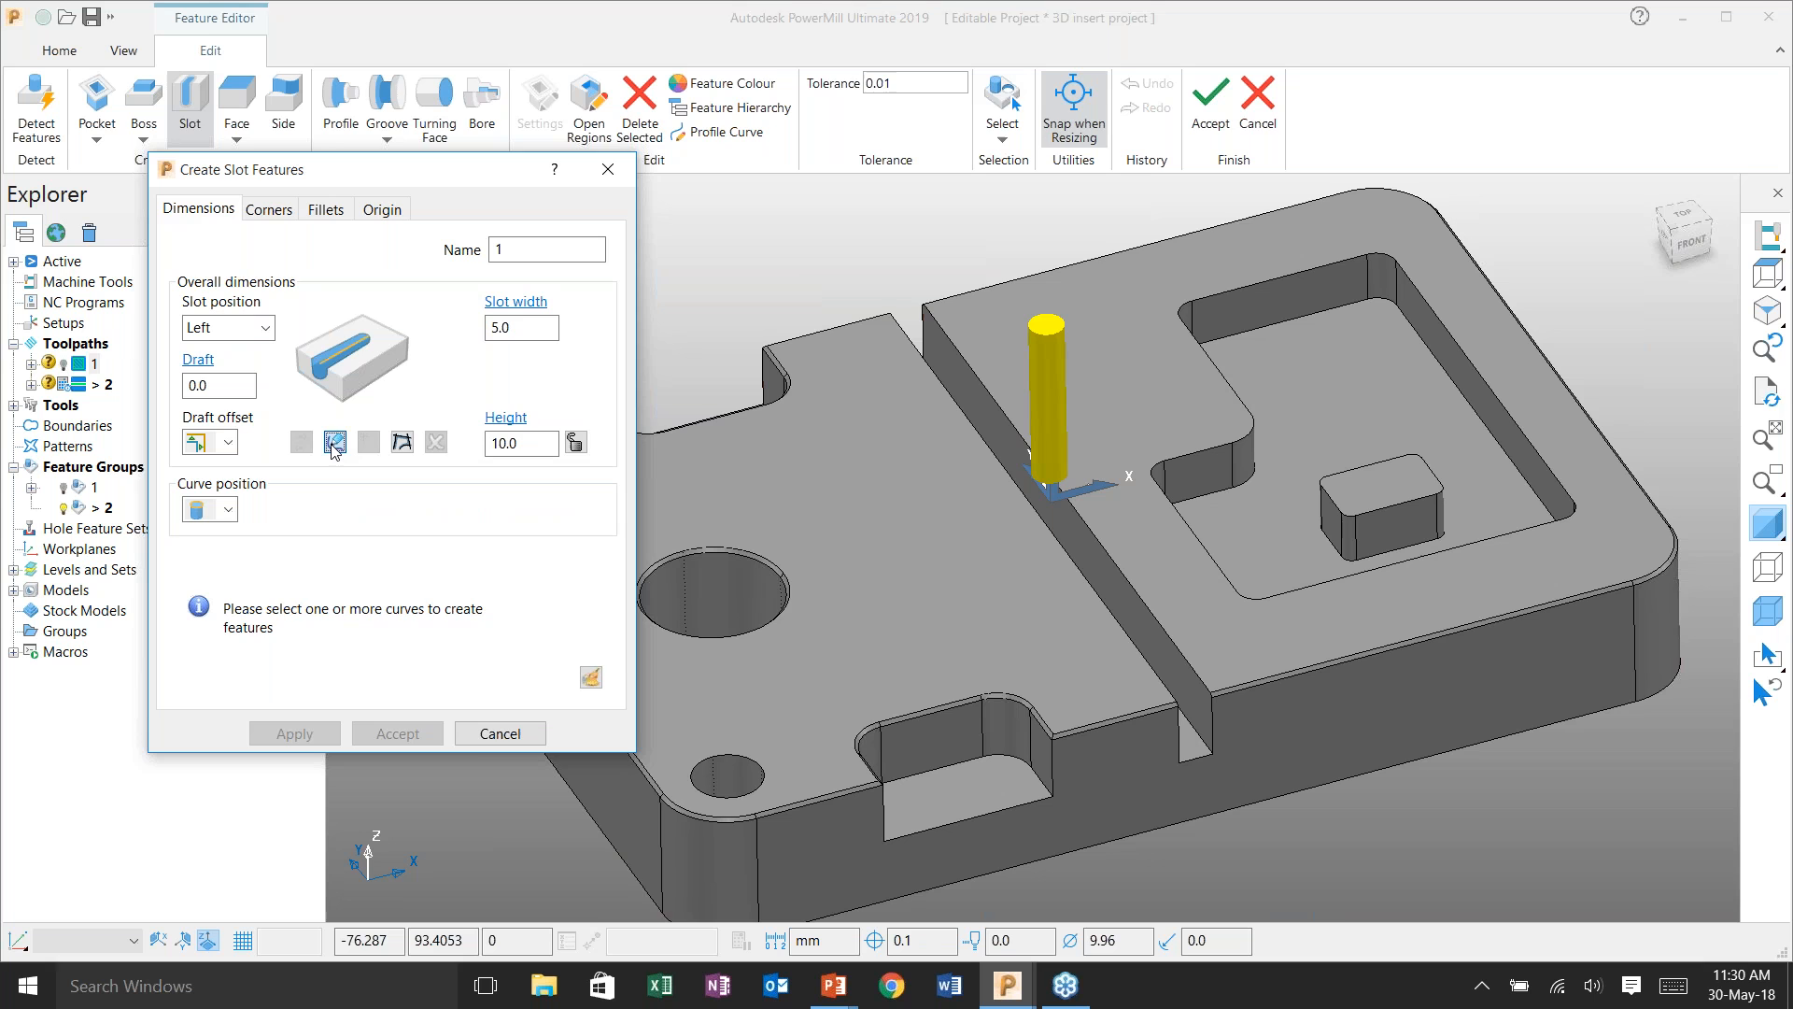
{"action": "scroll", "coordinate": [741, 435], "scroll_direction": "up", "scroll_amount": 5}
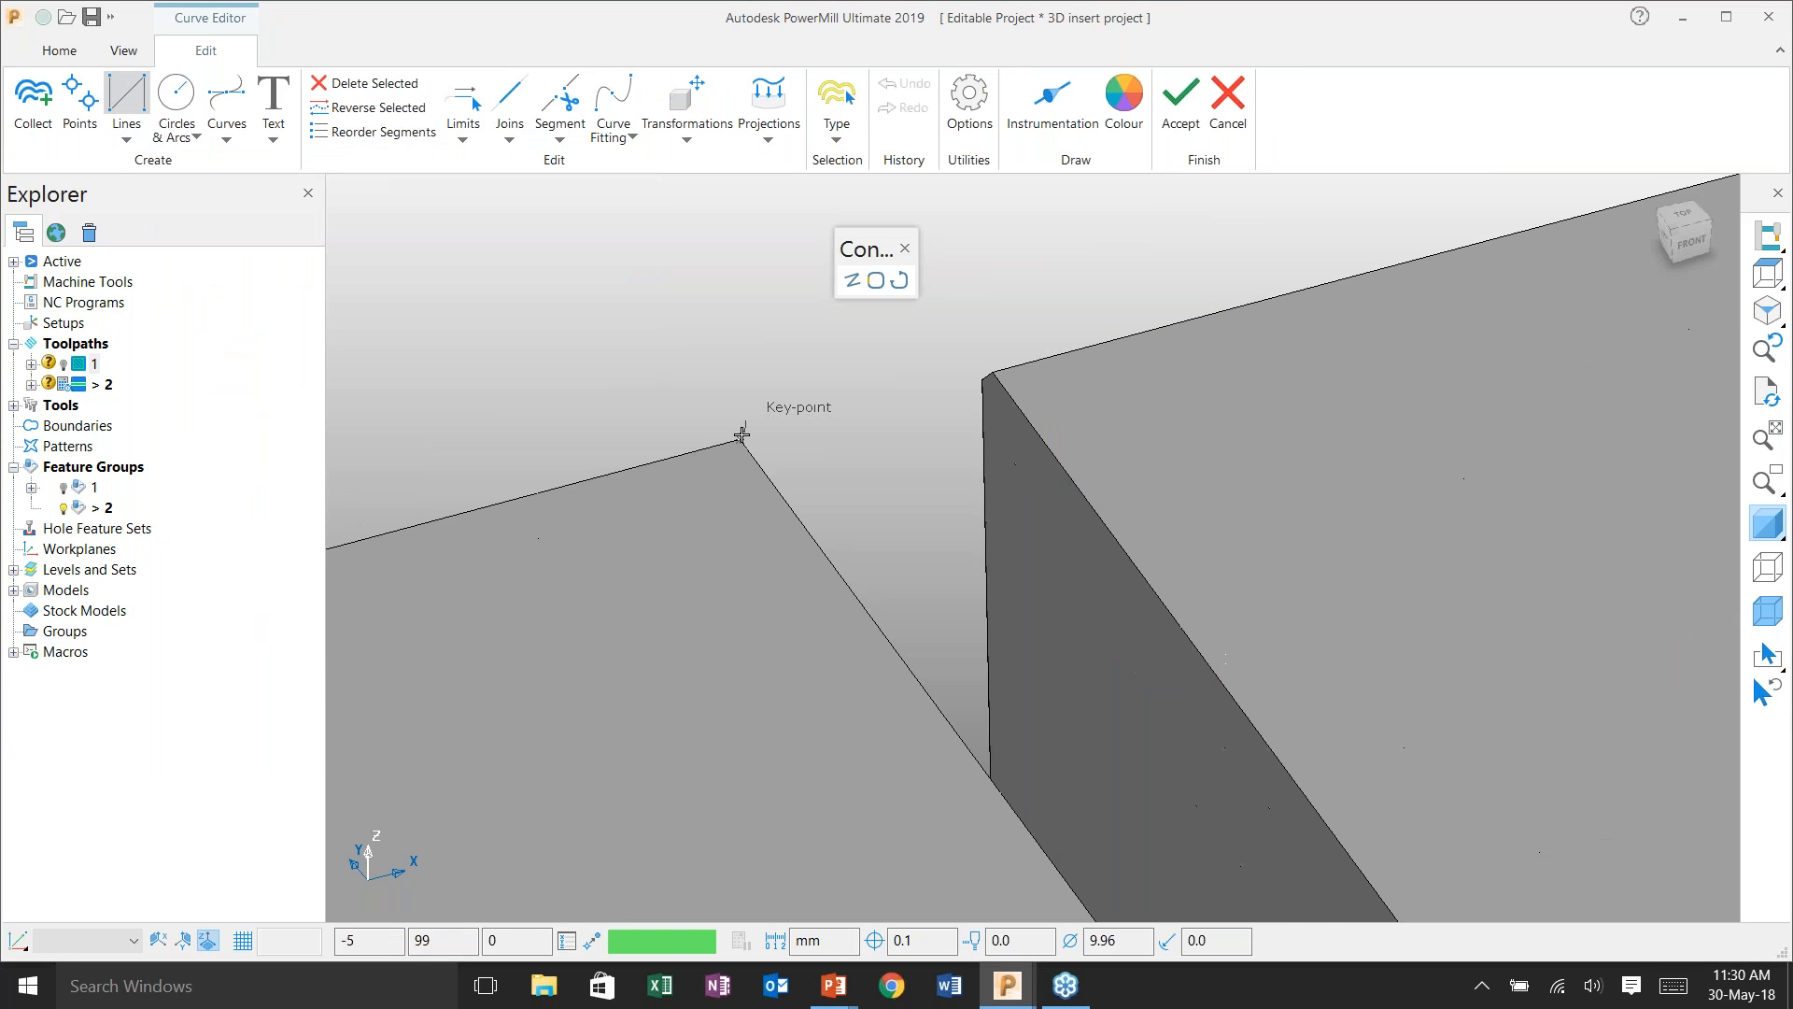
{"action": "left_click", "coordinate": [742, 435]}
{"action": "scroll", "coordinate": [745, 403], "scroll_direction": "down", "scroll_amount": 4}
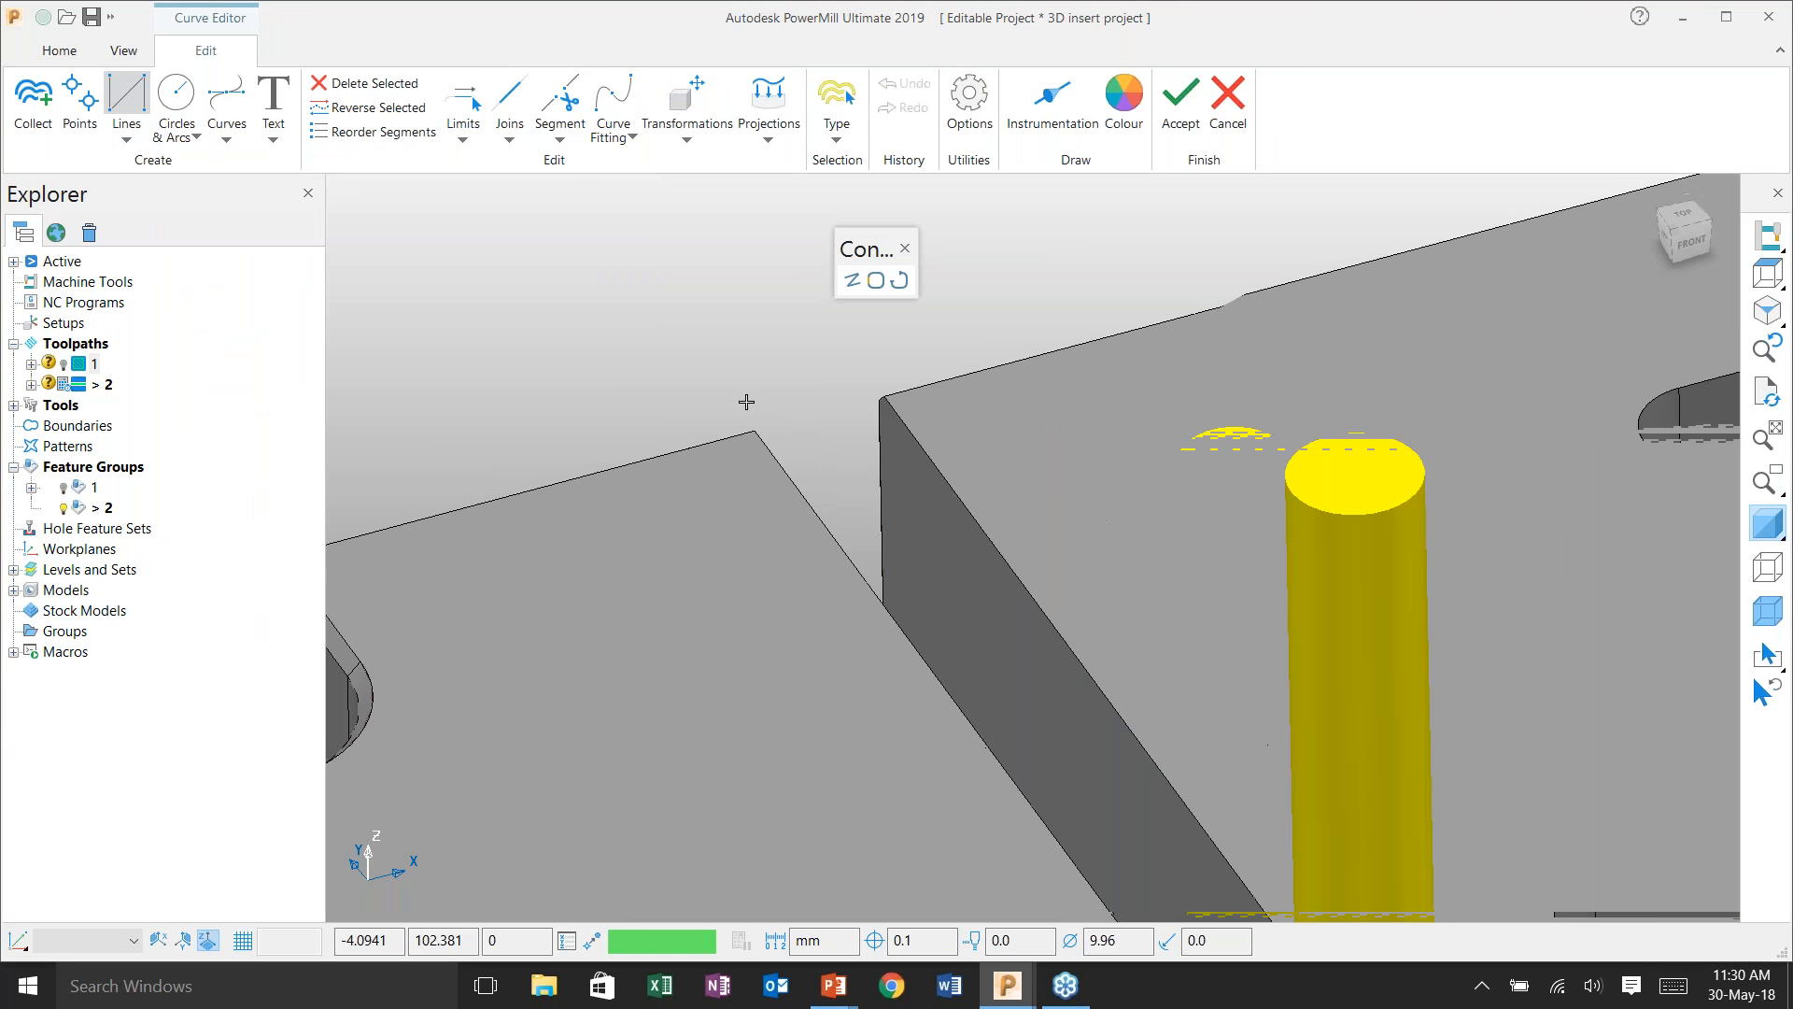
{"action": "scroll", "coordinate": [746, 402], "scroll_direction": "down", "scroll_amount": 3}
{"action": "scroll", "coordinate": [1024, 795], "scroll_direction": "up", "scroll_amount": 5}
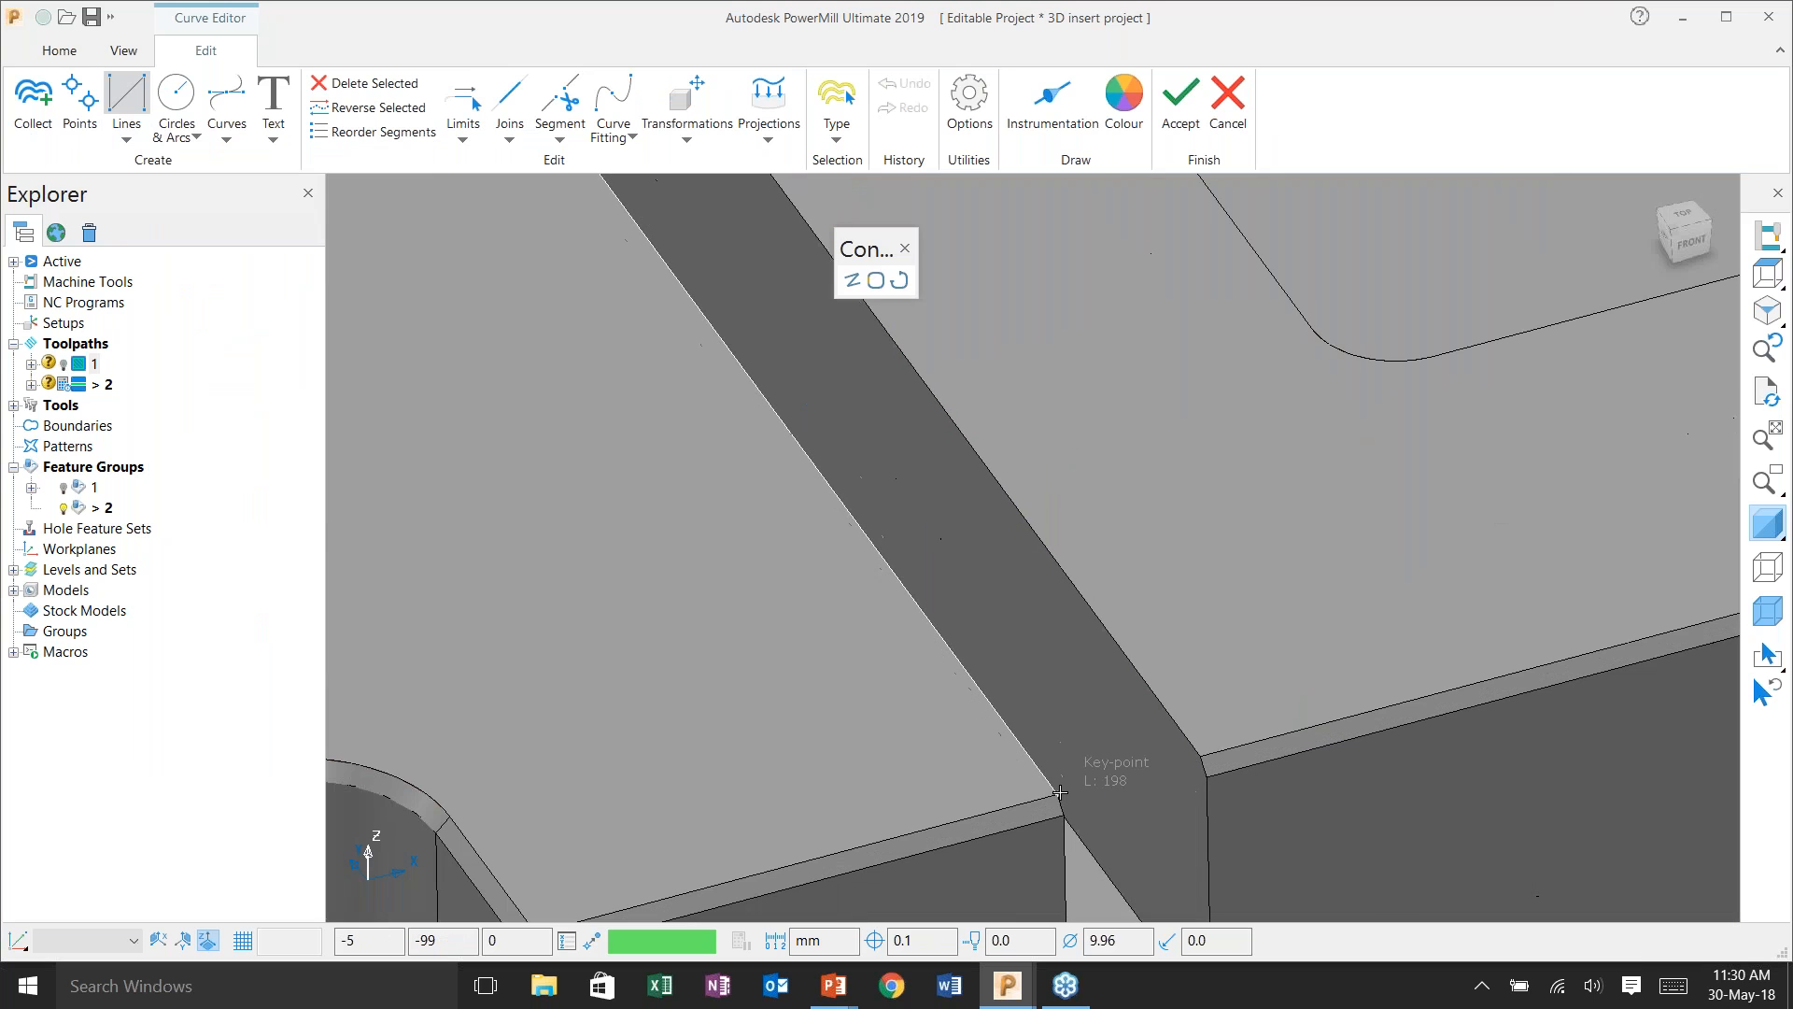
{"action": "left_click", "coordinate": [1058, 793]}
{"action": "key", "text": "Escape"}
{"action": "scroll", "coordinate": [1126, 745], "scroll_direction": "down", "scroll_amount": 3}
{"action": "left_click", "coordinate": [969, 618]}
{"action": "scroll", "coordinate": [1072, 662], "scroll_direction": "down", "scroll_amount": 4}
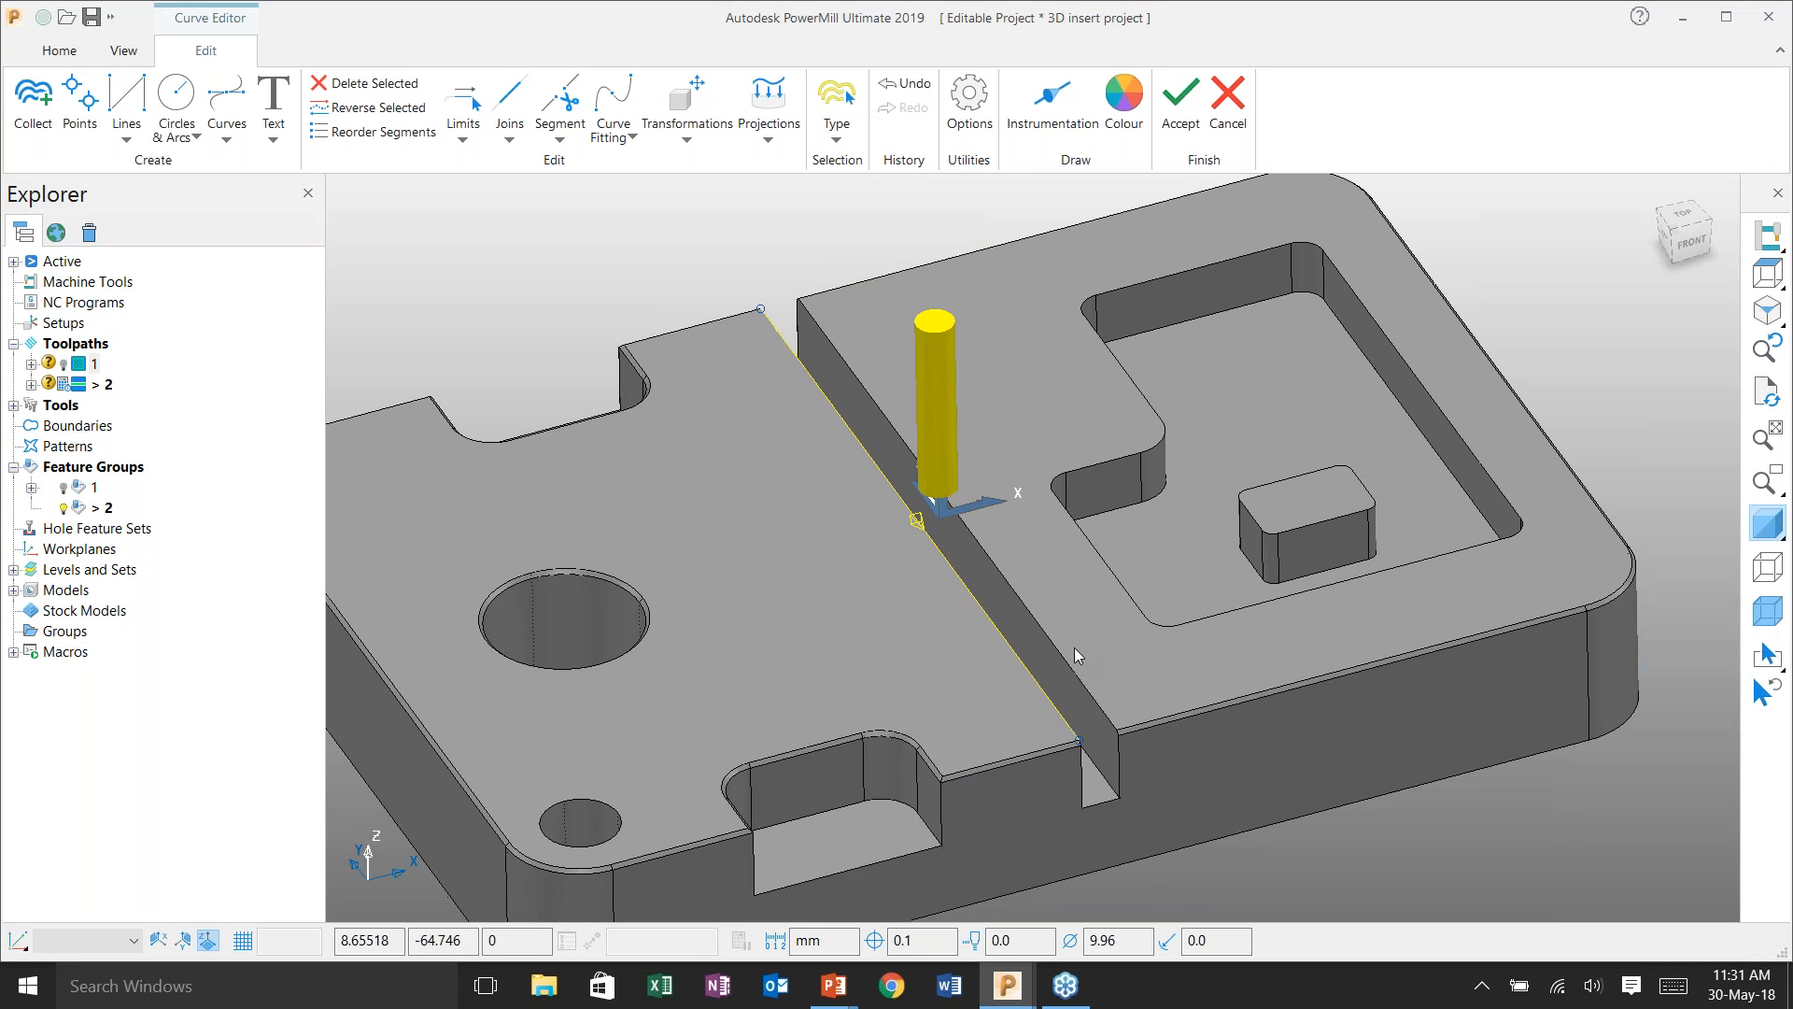
- Extend the line by 15 mm at both ends and accept the curve
{"action": "middle_click_drag", "start_coordinate": [1075, 655], "coordinate": [1071, 627], "text": "shift"}
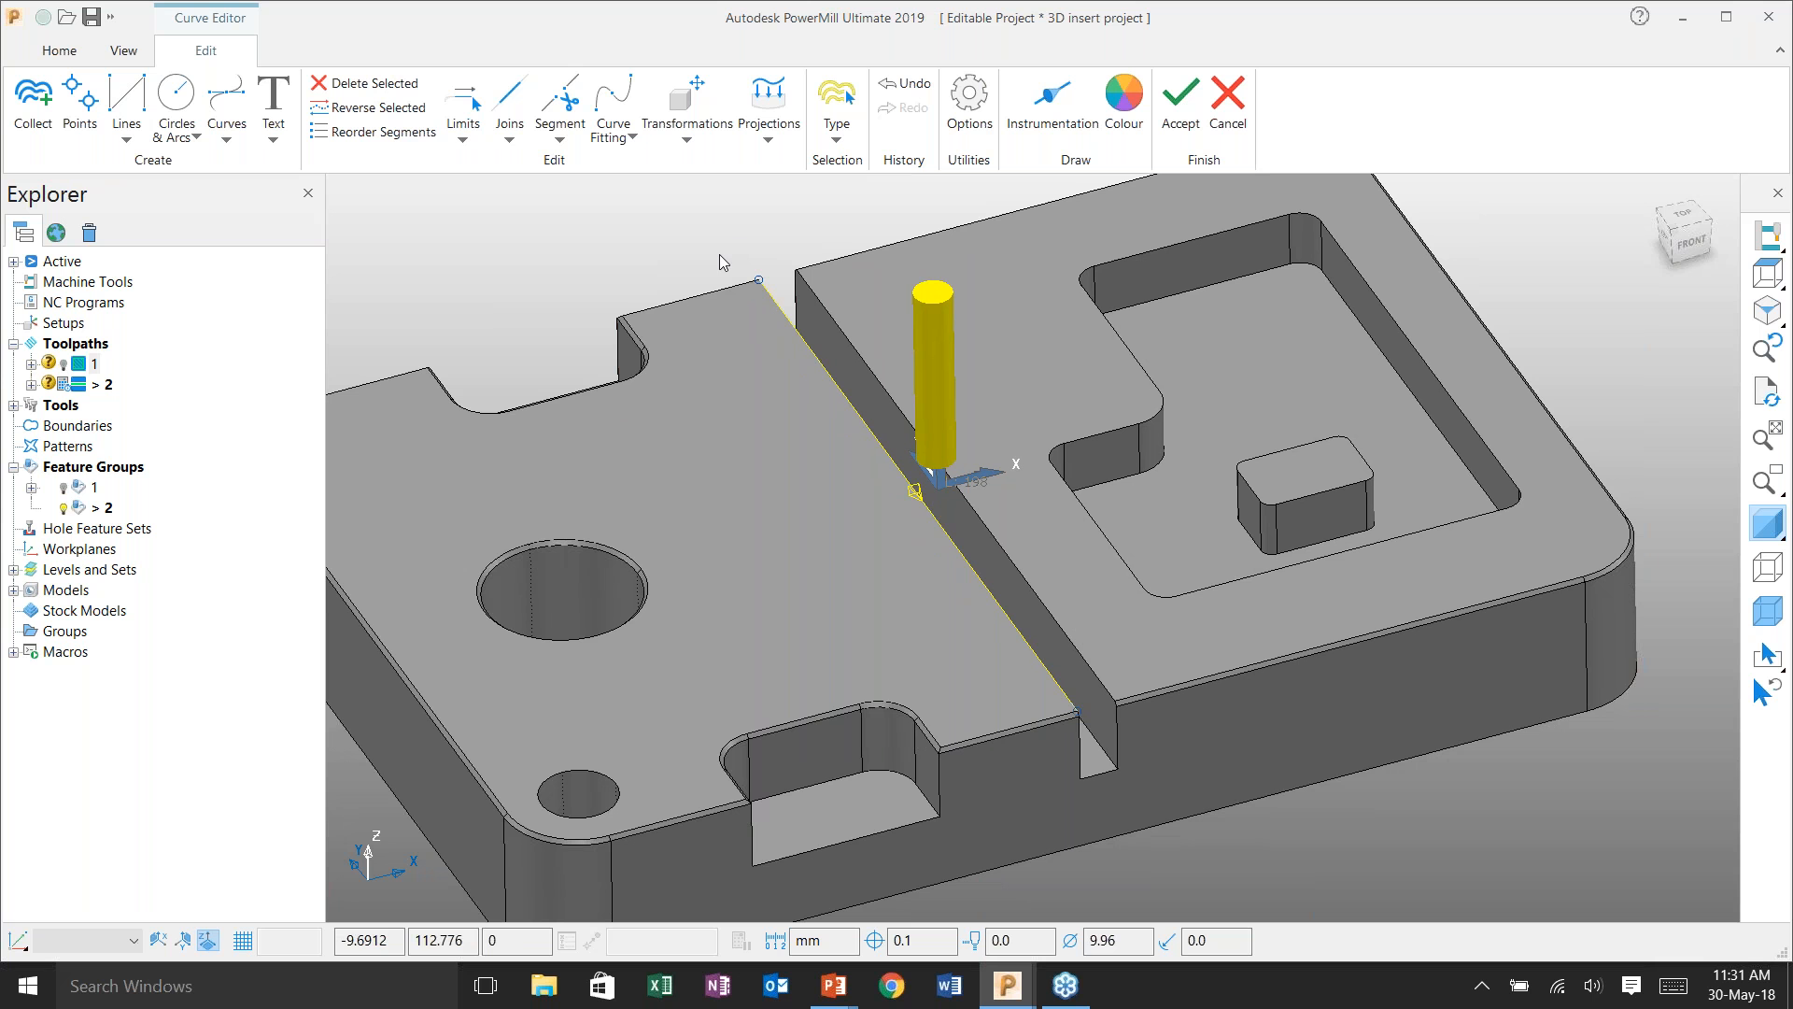
{"action": "left_click", "coordinate": [467, 122]}
{"action": "left_click", "coordinate": [523, 176]}
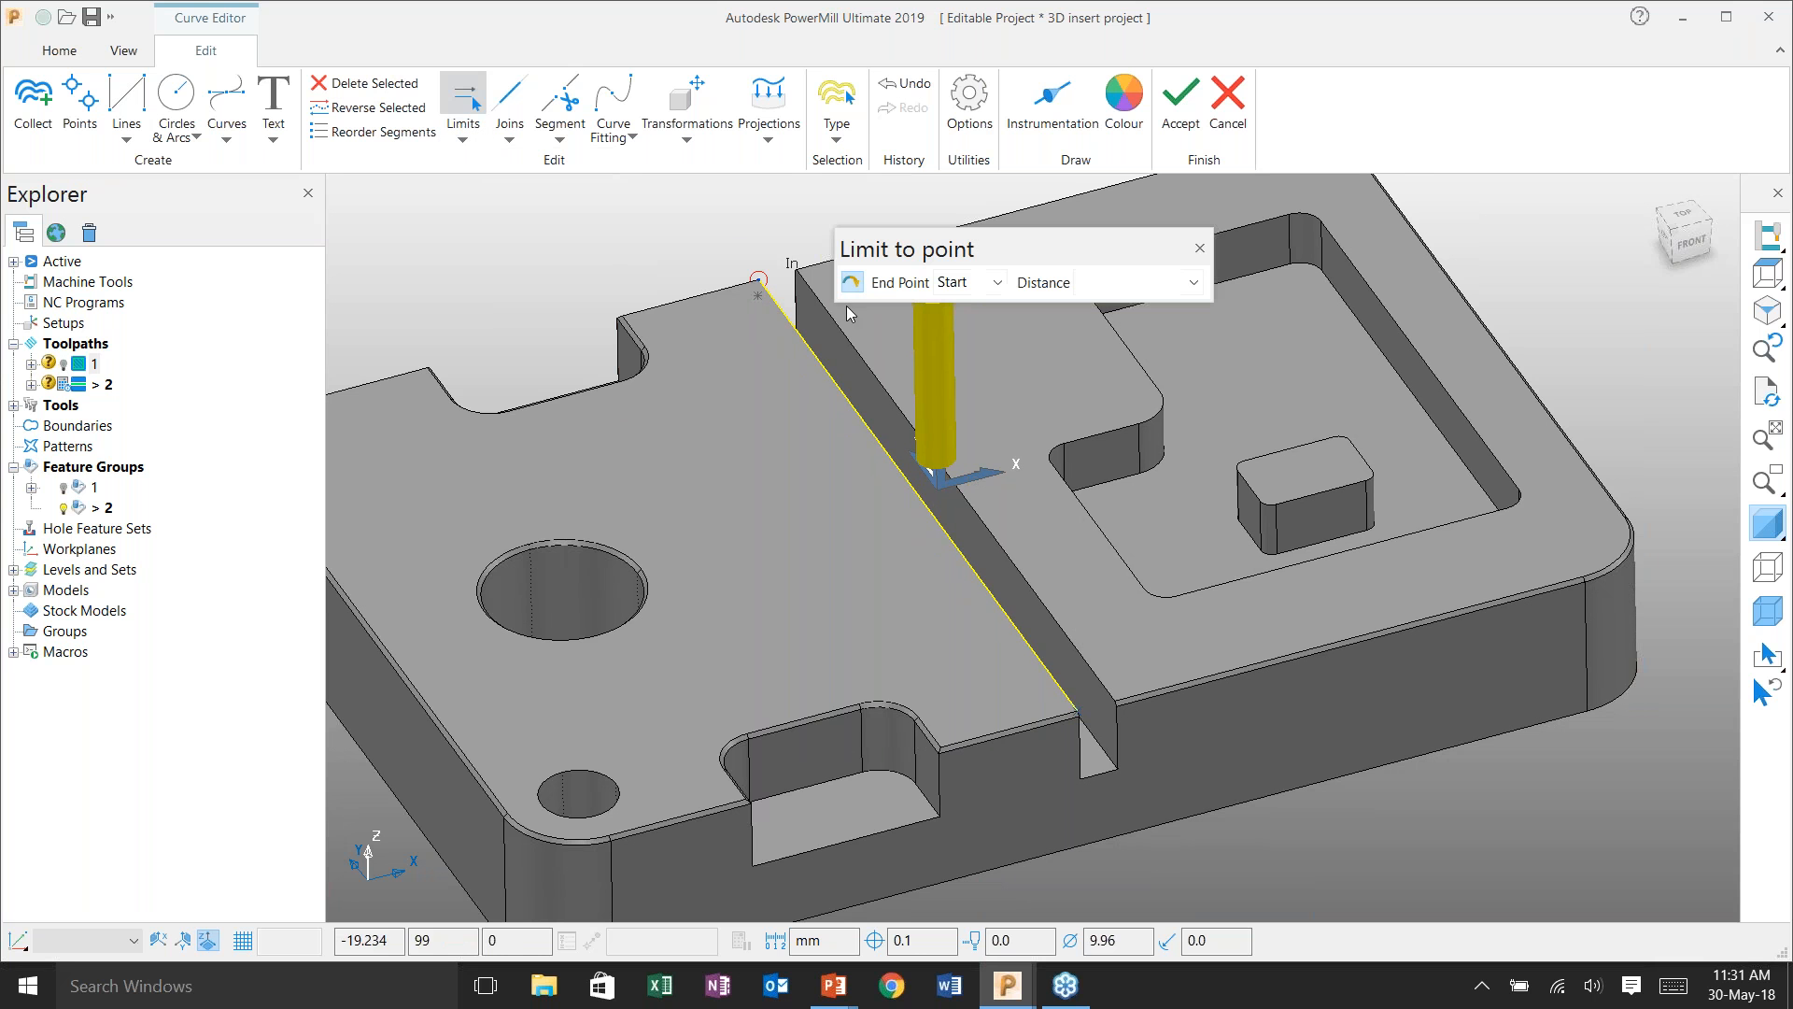
{"action": "left_click", "coordinate": [998, 282]}
{"action": "left_click", "coordinate": [966, 347]}
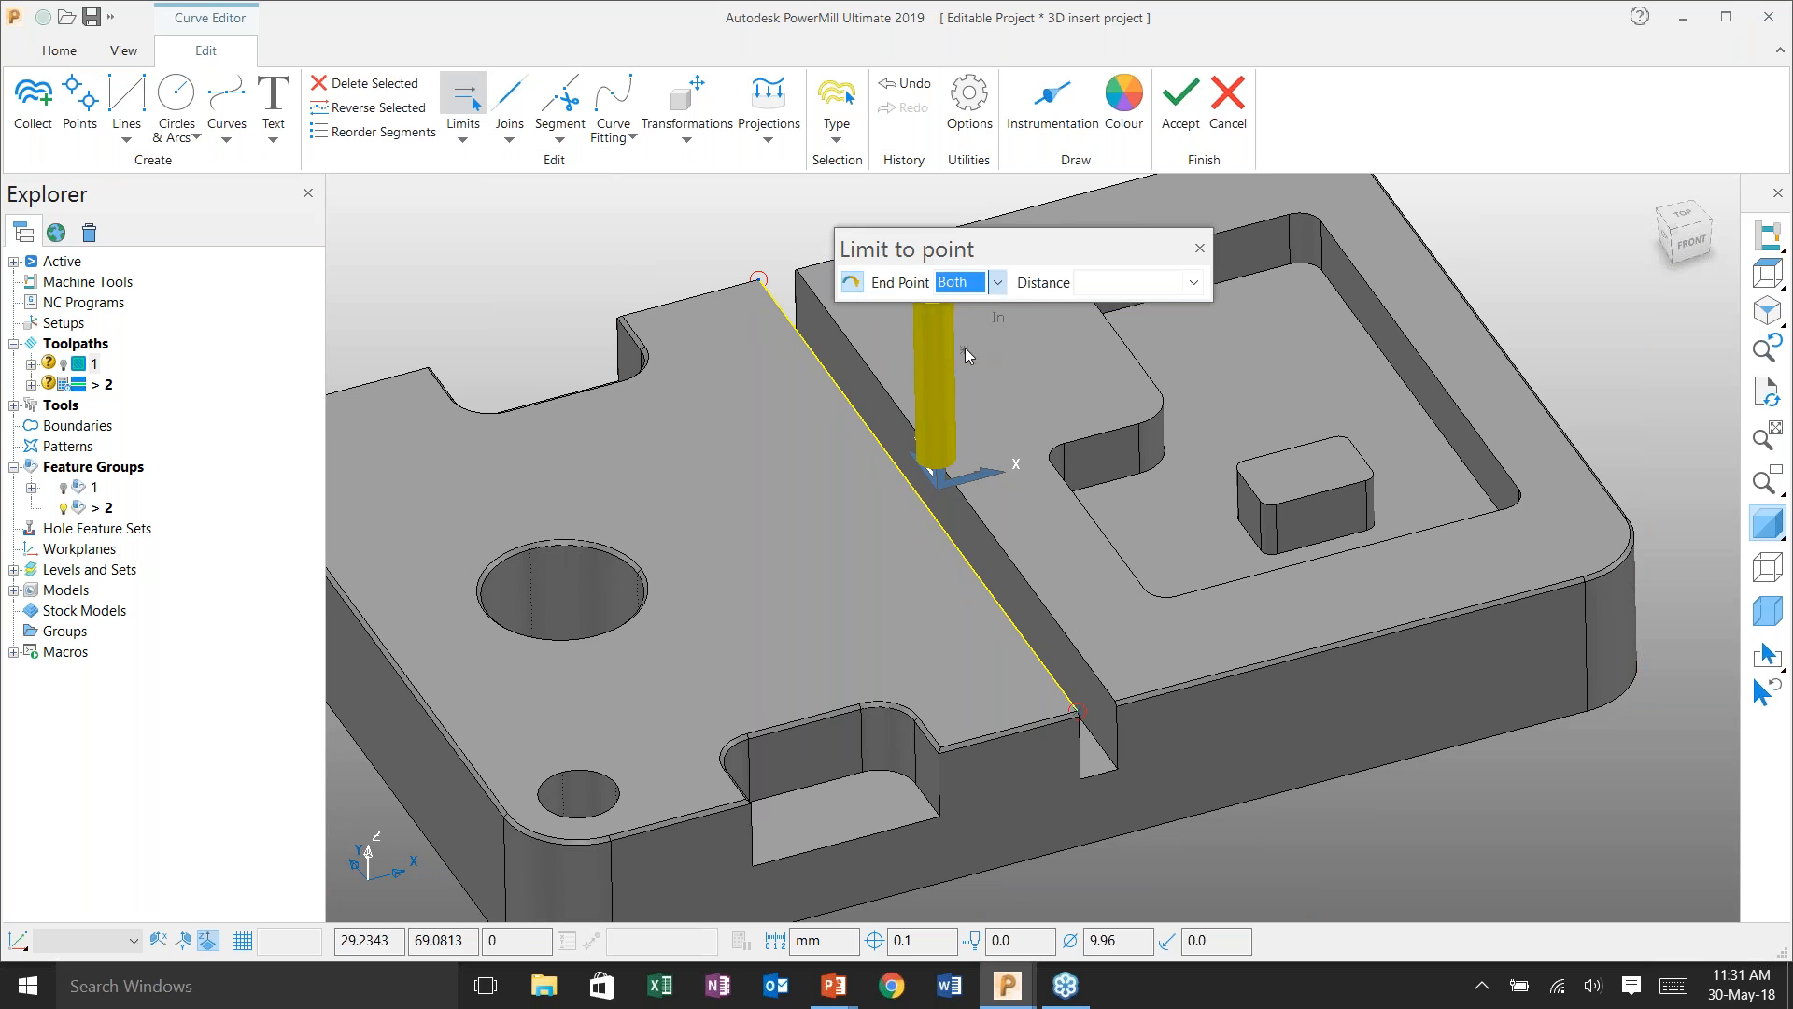
{"action": "left_click", "coordinate": [1110, 295]}
{"action": "type", "text": "15"}
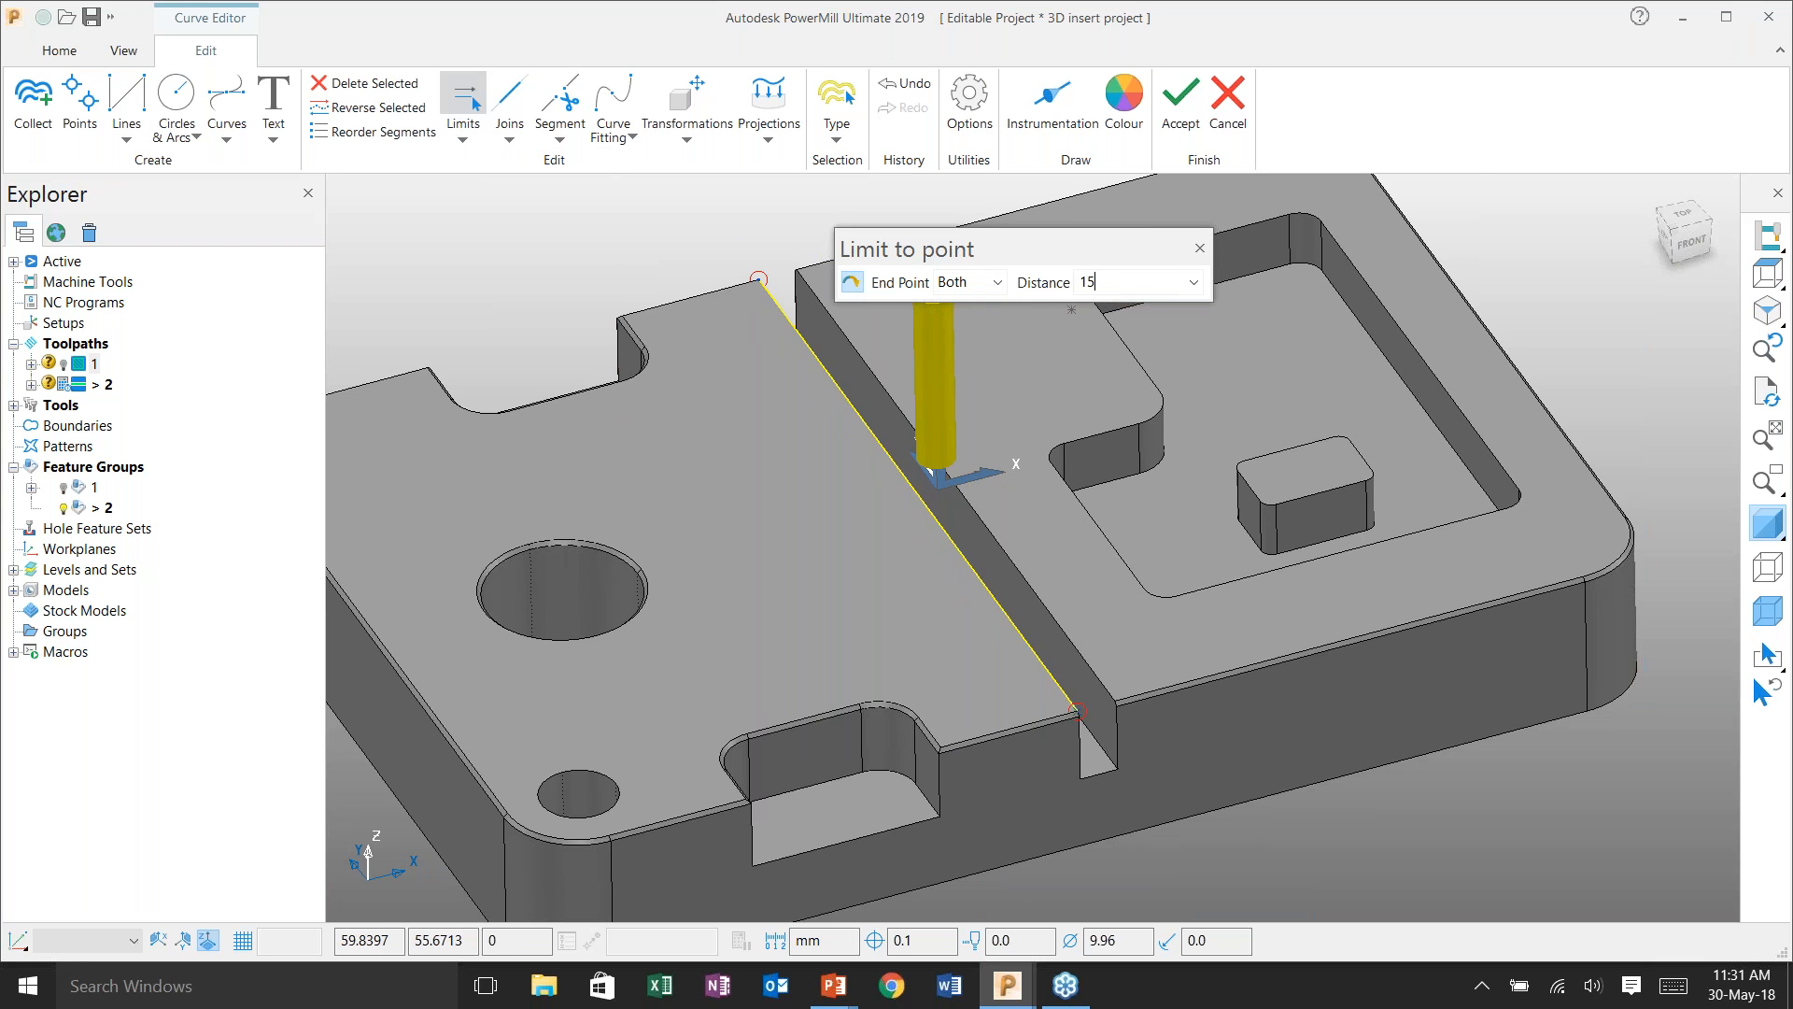
{"action": "key", "text": "Return"}
{"action": "left_click", "coordinate": [1178, 121]}
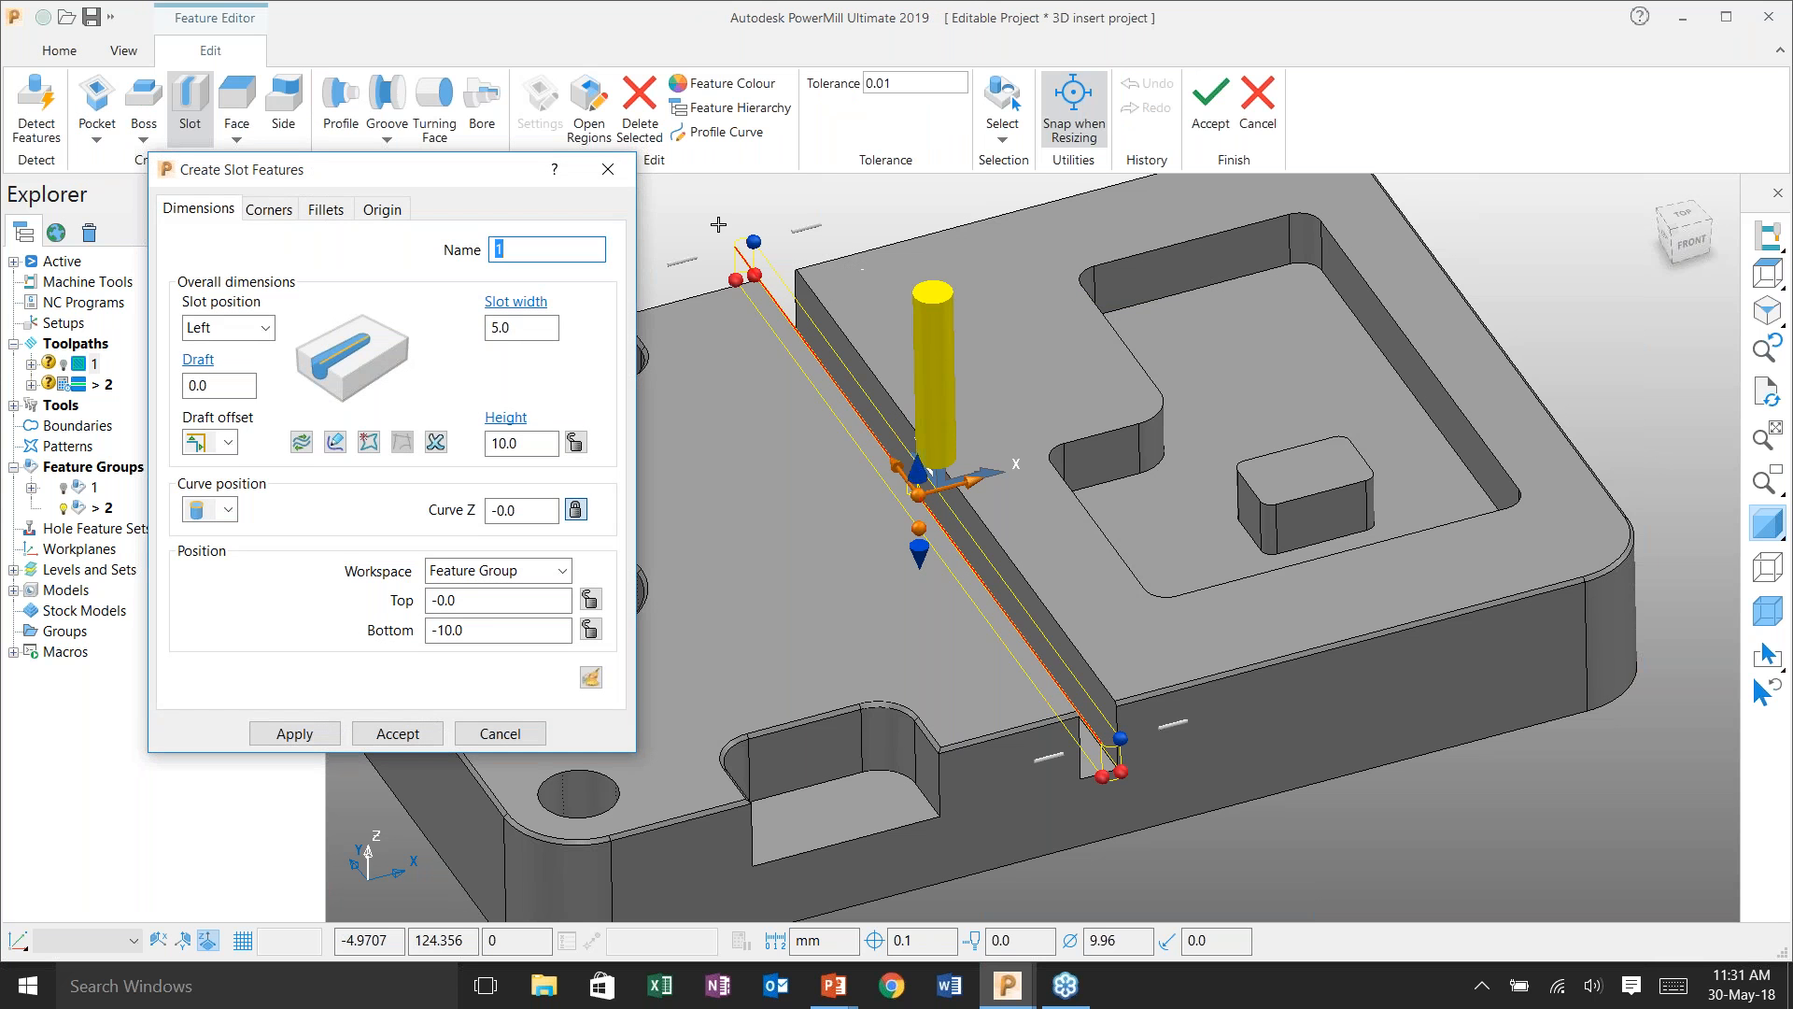
- Widen the slot feature to 10 mm by snapping its width to the opposite upper edge of the model's slot
{"action": "scroll", "coordinate": [747, 243], "scroll_direction": "up", "scroll_amount": 5}
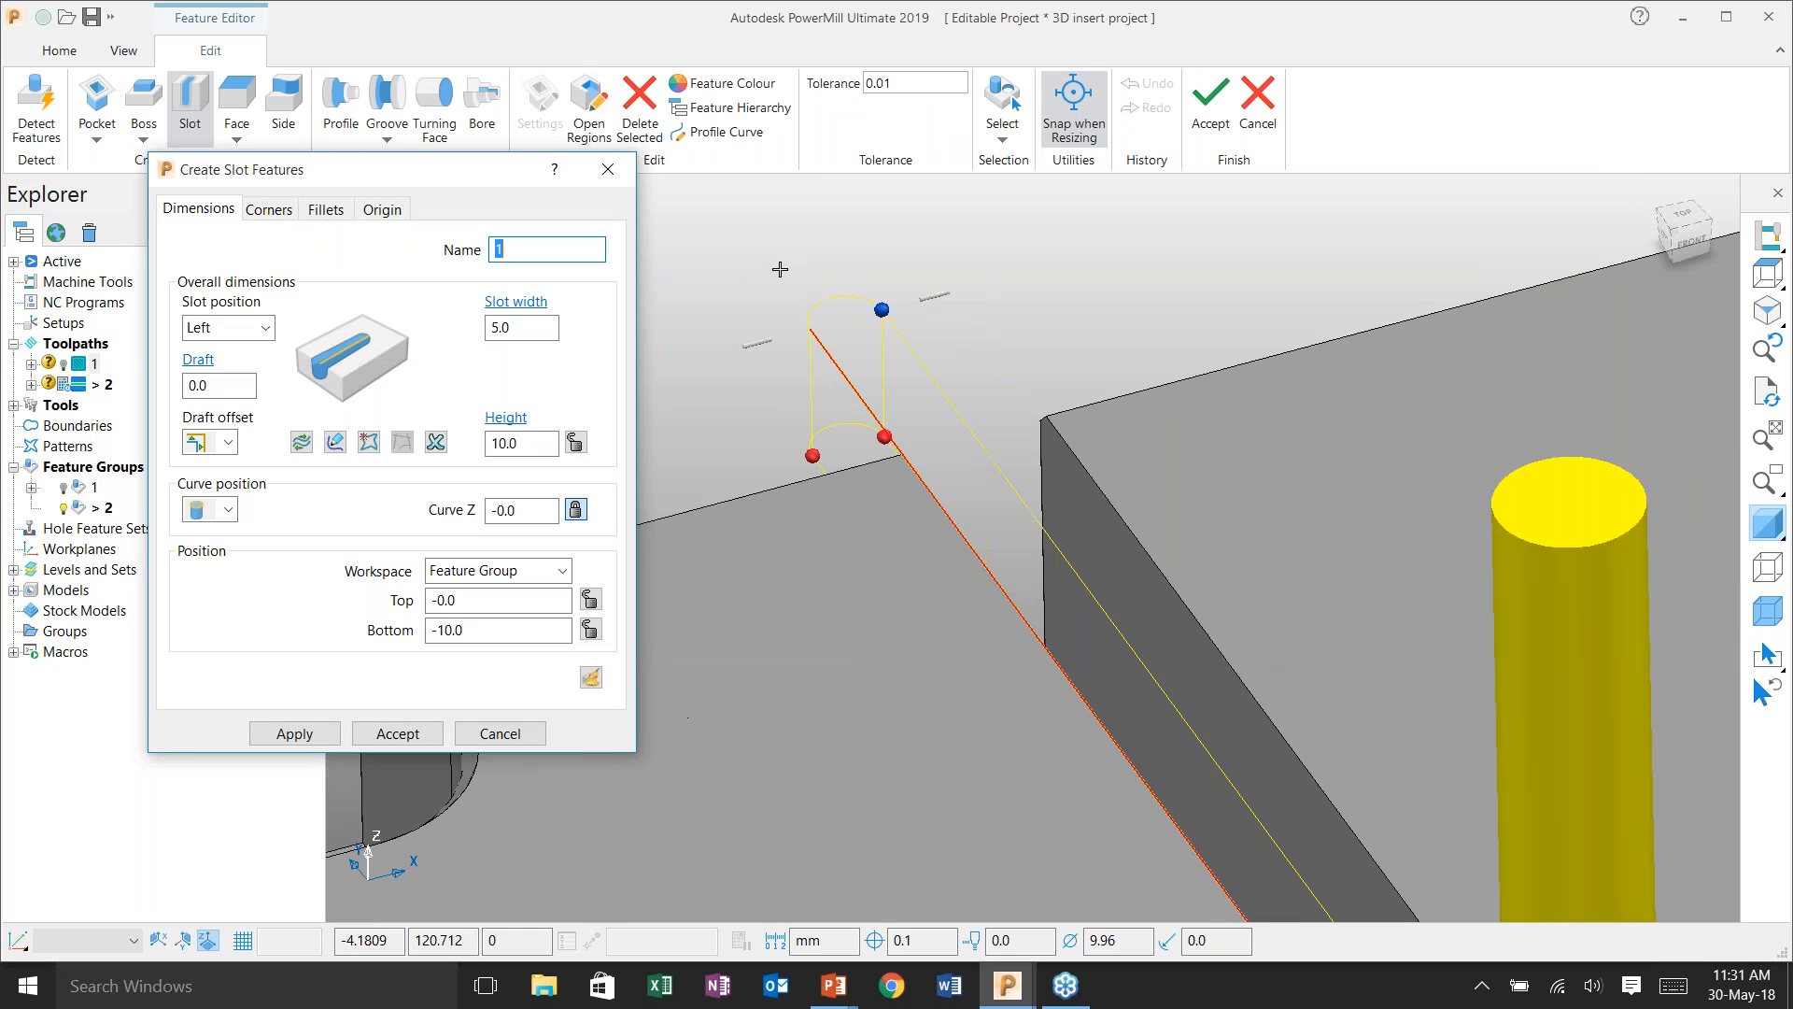
{"action": "scroll", "coordinate": [783, 266], "scroll_direction": "down", "scroll_amount": 5}
{"action": "scroll", "coordinate": [817, 265], "scroll_direction": "up", "scroll_amount": 4}
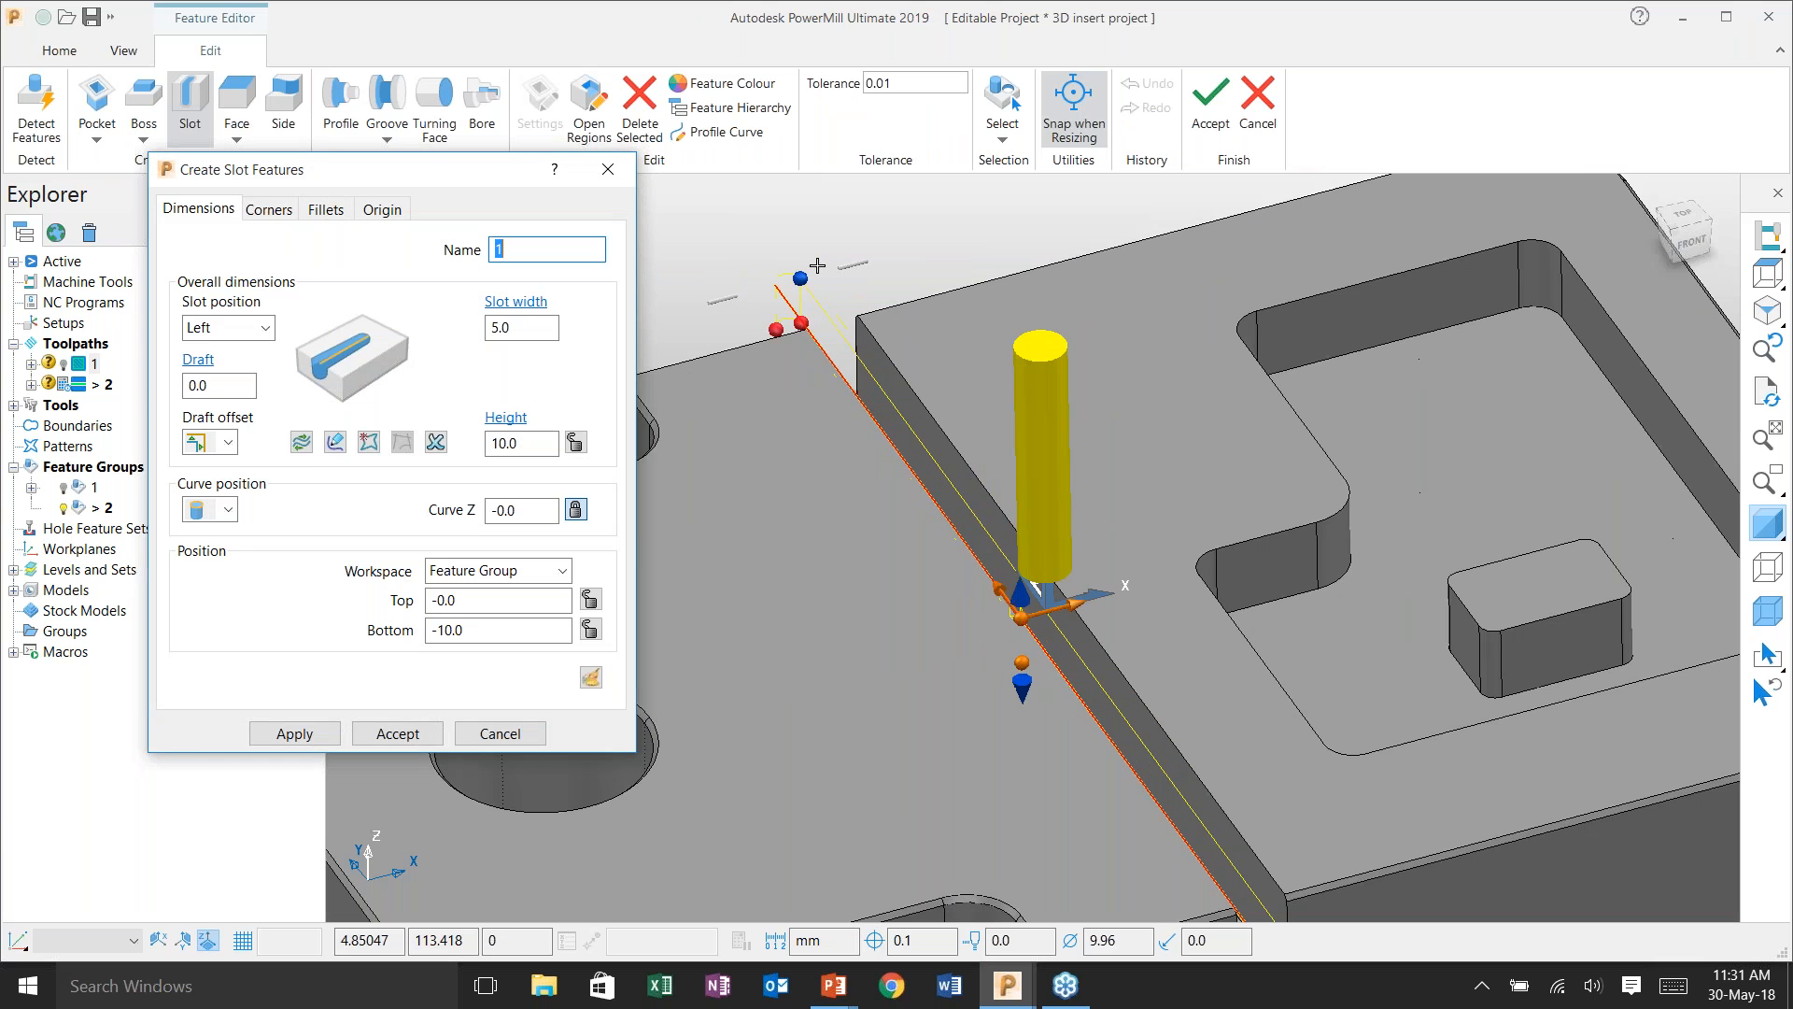
{"action": "scroll", "coordinate": [817, 265], "scroll_direction": "up", "scroll_amount": 3}
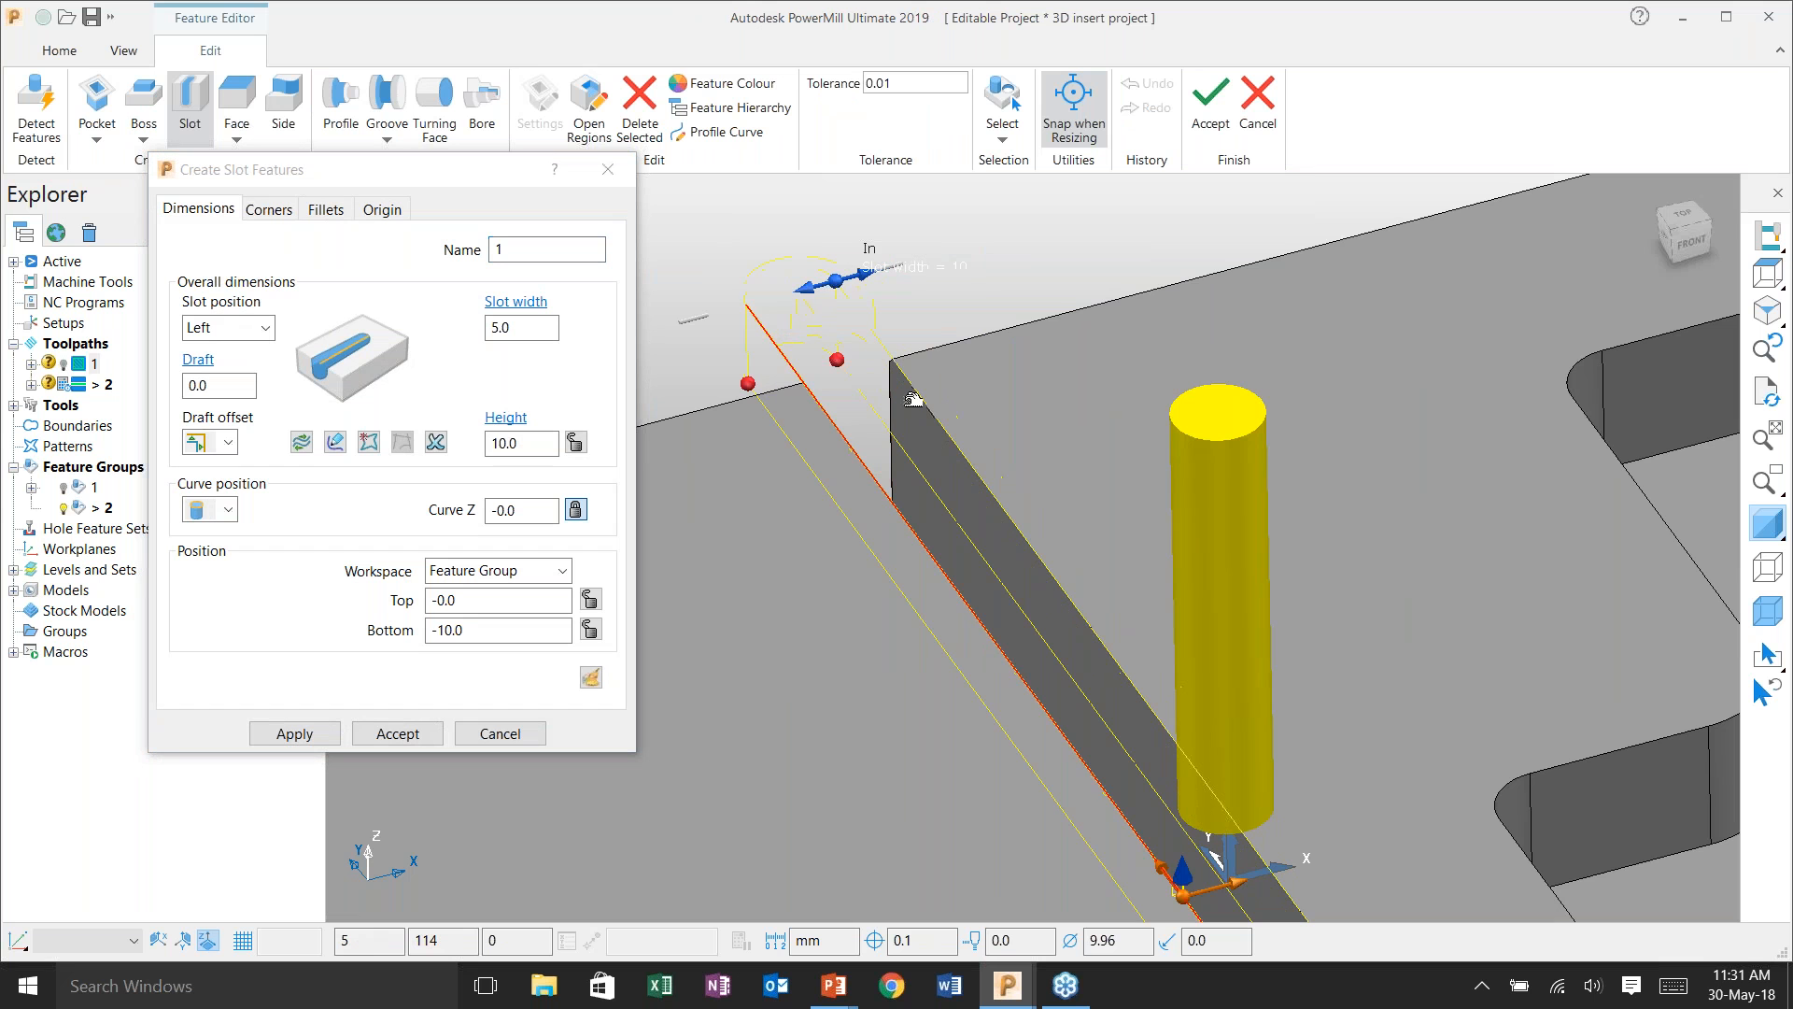
{"action": "left_click_drag", "start_coordinate": [914, 400], "coordinate": [913, 399]}
{"action": "scroll", "coordinate": [778, 314], "scroll_direction": "down", "scroll_amount": 4}
- Set the slot feature's height to 20 mm by snapping its bottom to the slot floor, create it and accept the feature group
{"action": "middle_click_drag", "start_coordinate": [1036, 546], "coordinate": [1191, 551]}
{"action": "scroll", "coordinate": [1107, 742], "scroll_direction": "up", "scroll_amount": 1}
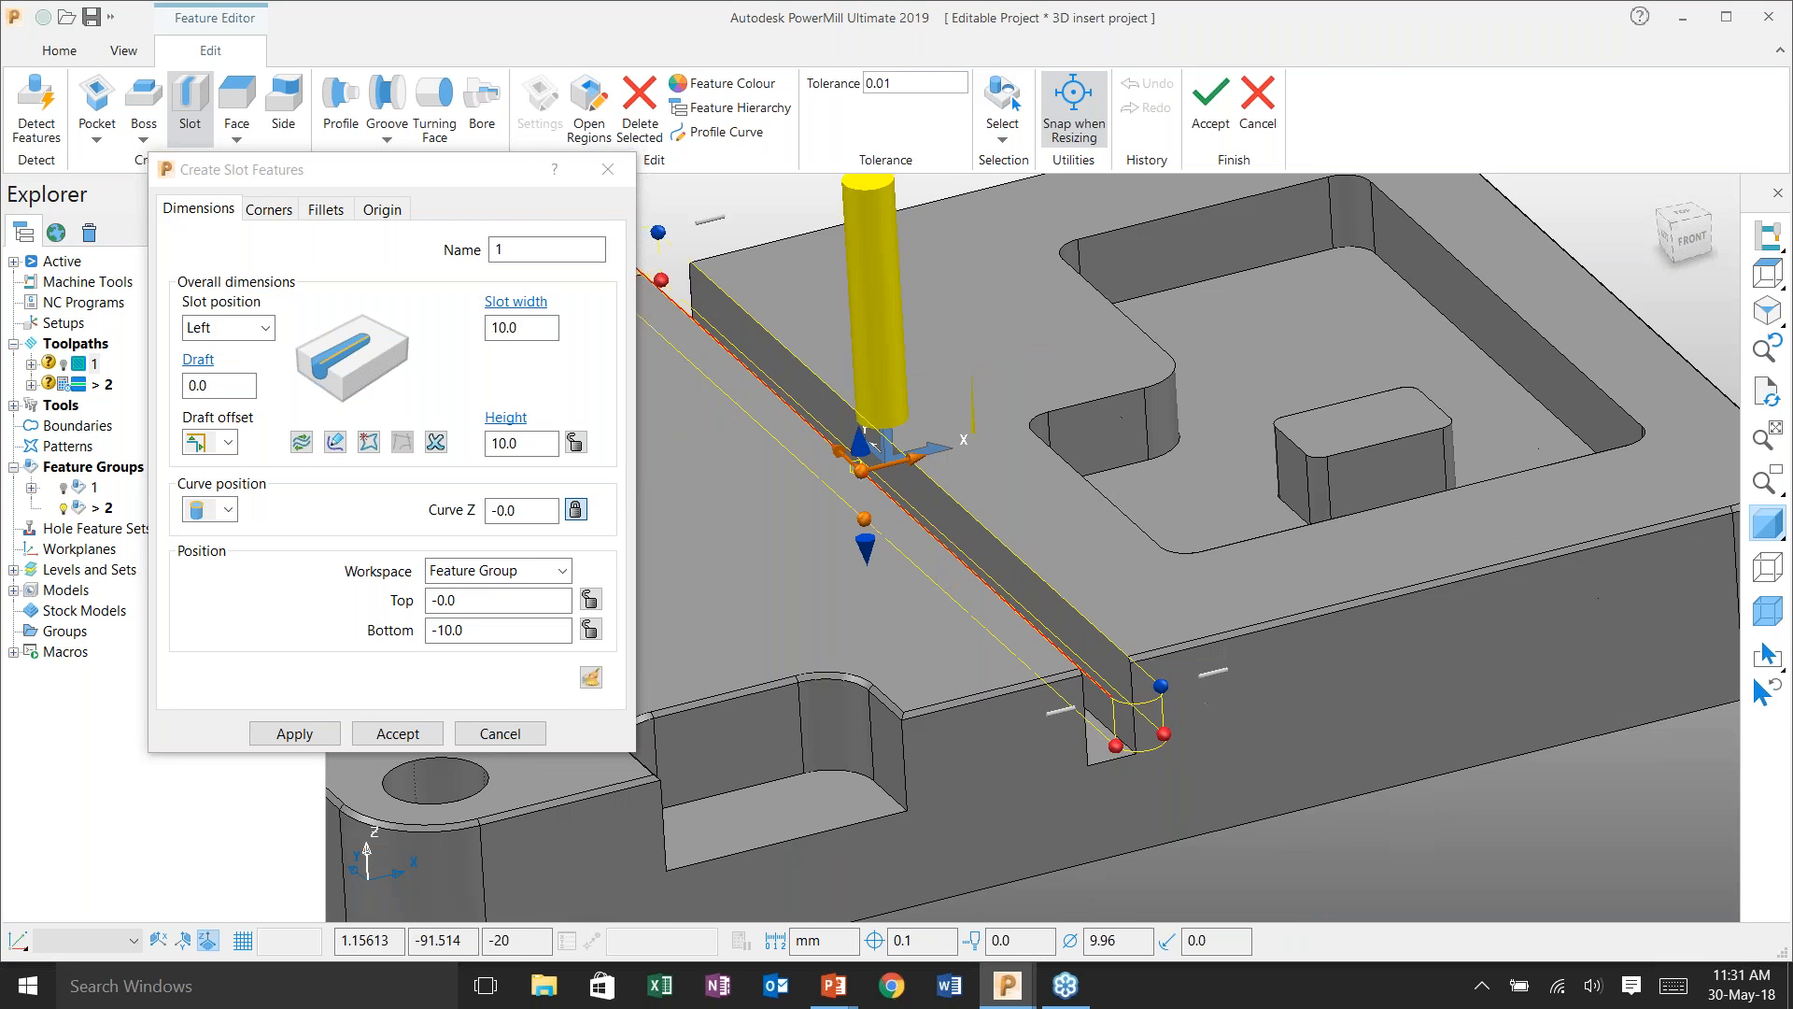
{"action": "scroll", "coordinate": [1080, 730], "scroll_direction": "up", "scroll_amount": 2}
{"action": "left_click_drag", "start_coordinate": [794, 476], "coordinate": [1119, 750]}
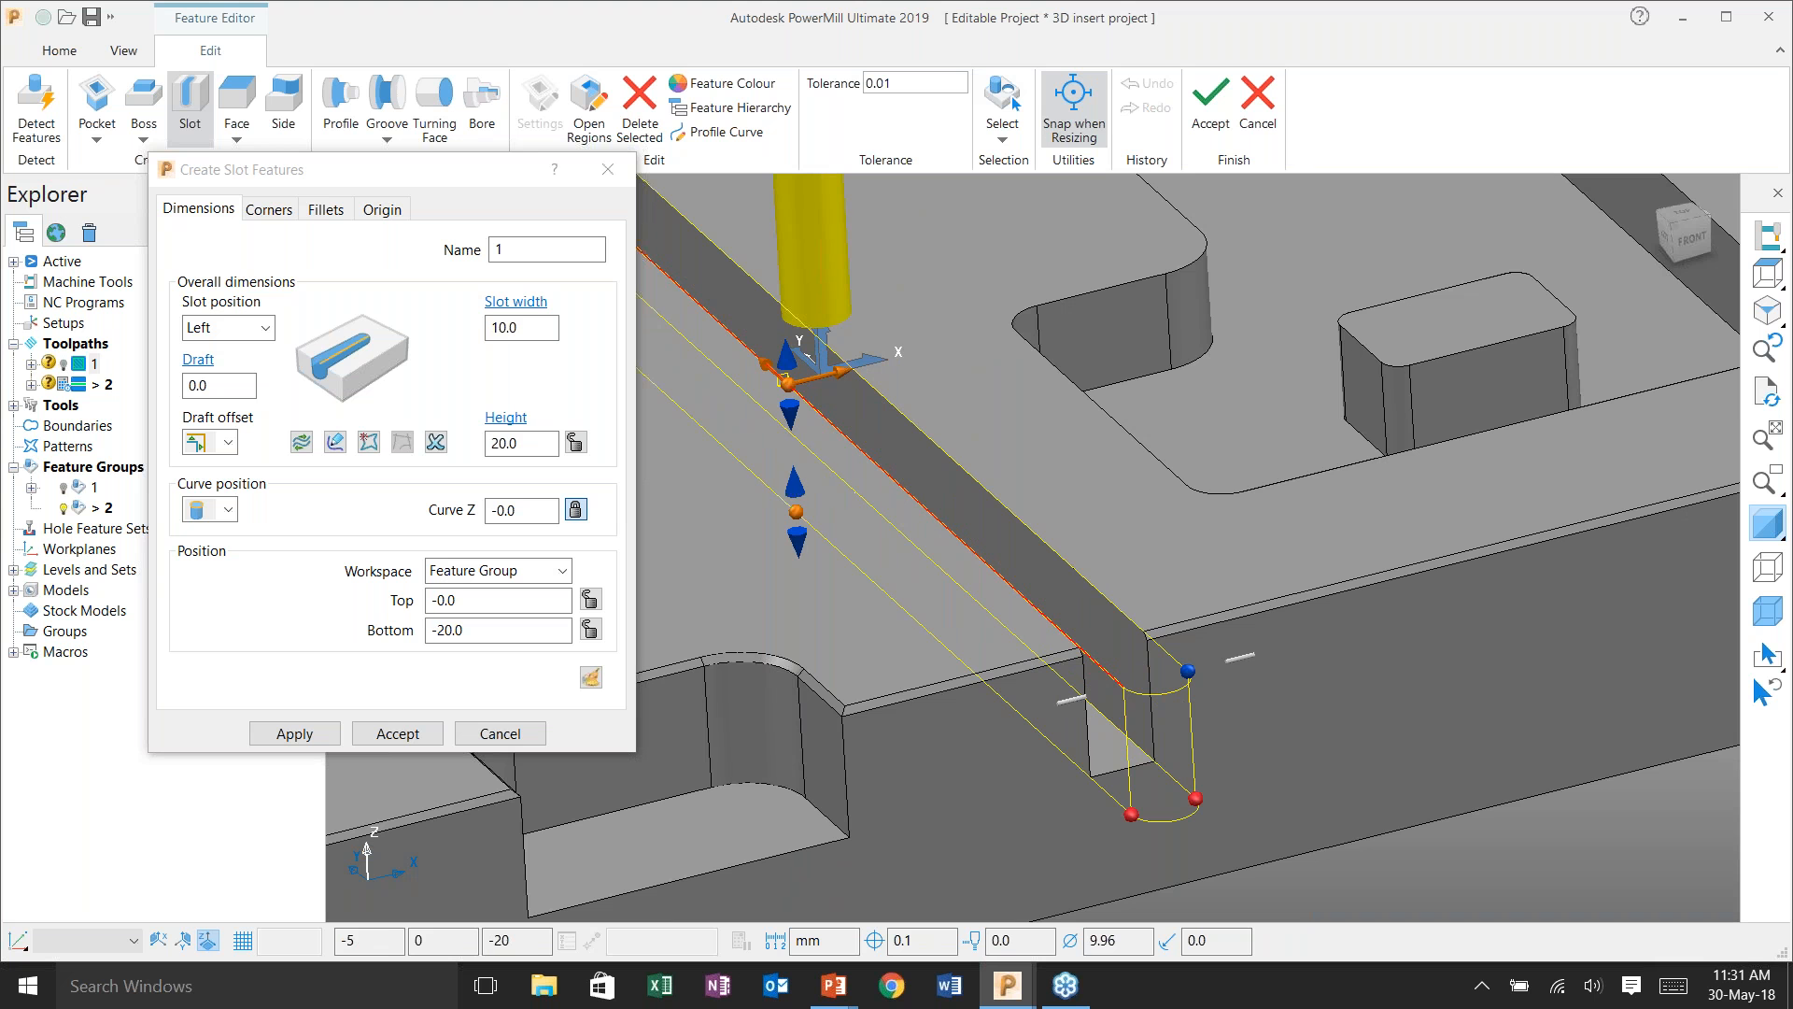
{"action": "middle_click_drag", "start_coordinate": [1247, 612], "coordinate": [1291, 582]}
{"action": "scroll", "coordinate": [1290, 583], "scroll_direction": "down", "scroll_amount": 5}
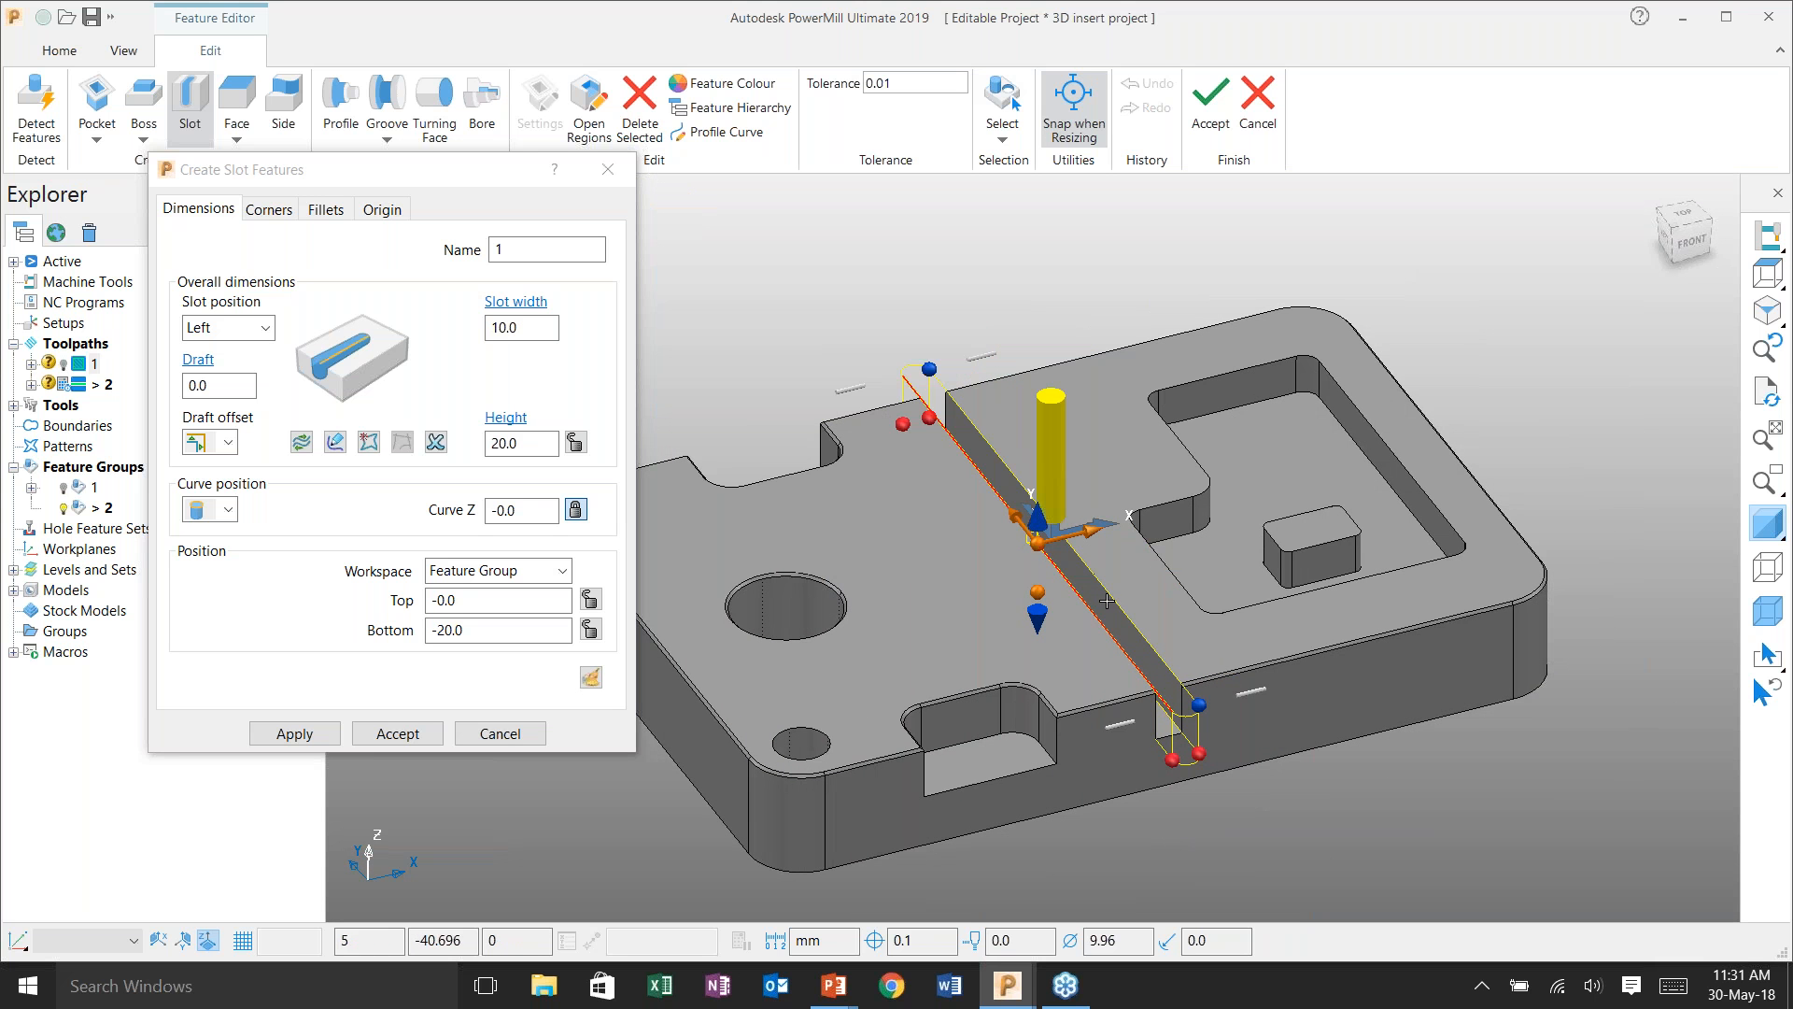
{"action": "middle_click_drag", "start_coordinate": [1107, 600], "coordinate": [1055, 492]}
{"action": "scroll", "coordinate": [1137, 586], "scroll_direction": "up", "scroll_amount": 3}
{"action": "left_click", "coordinate": [1211, 102]}
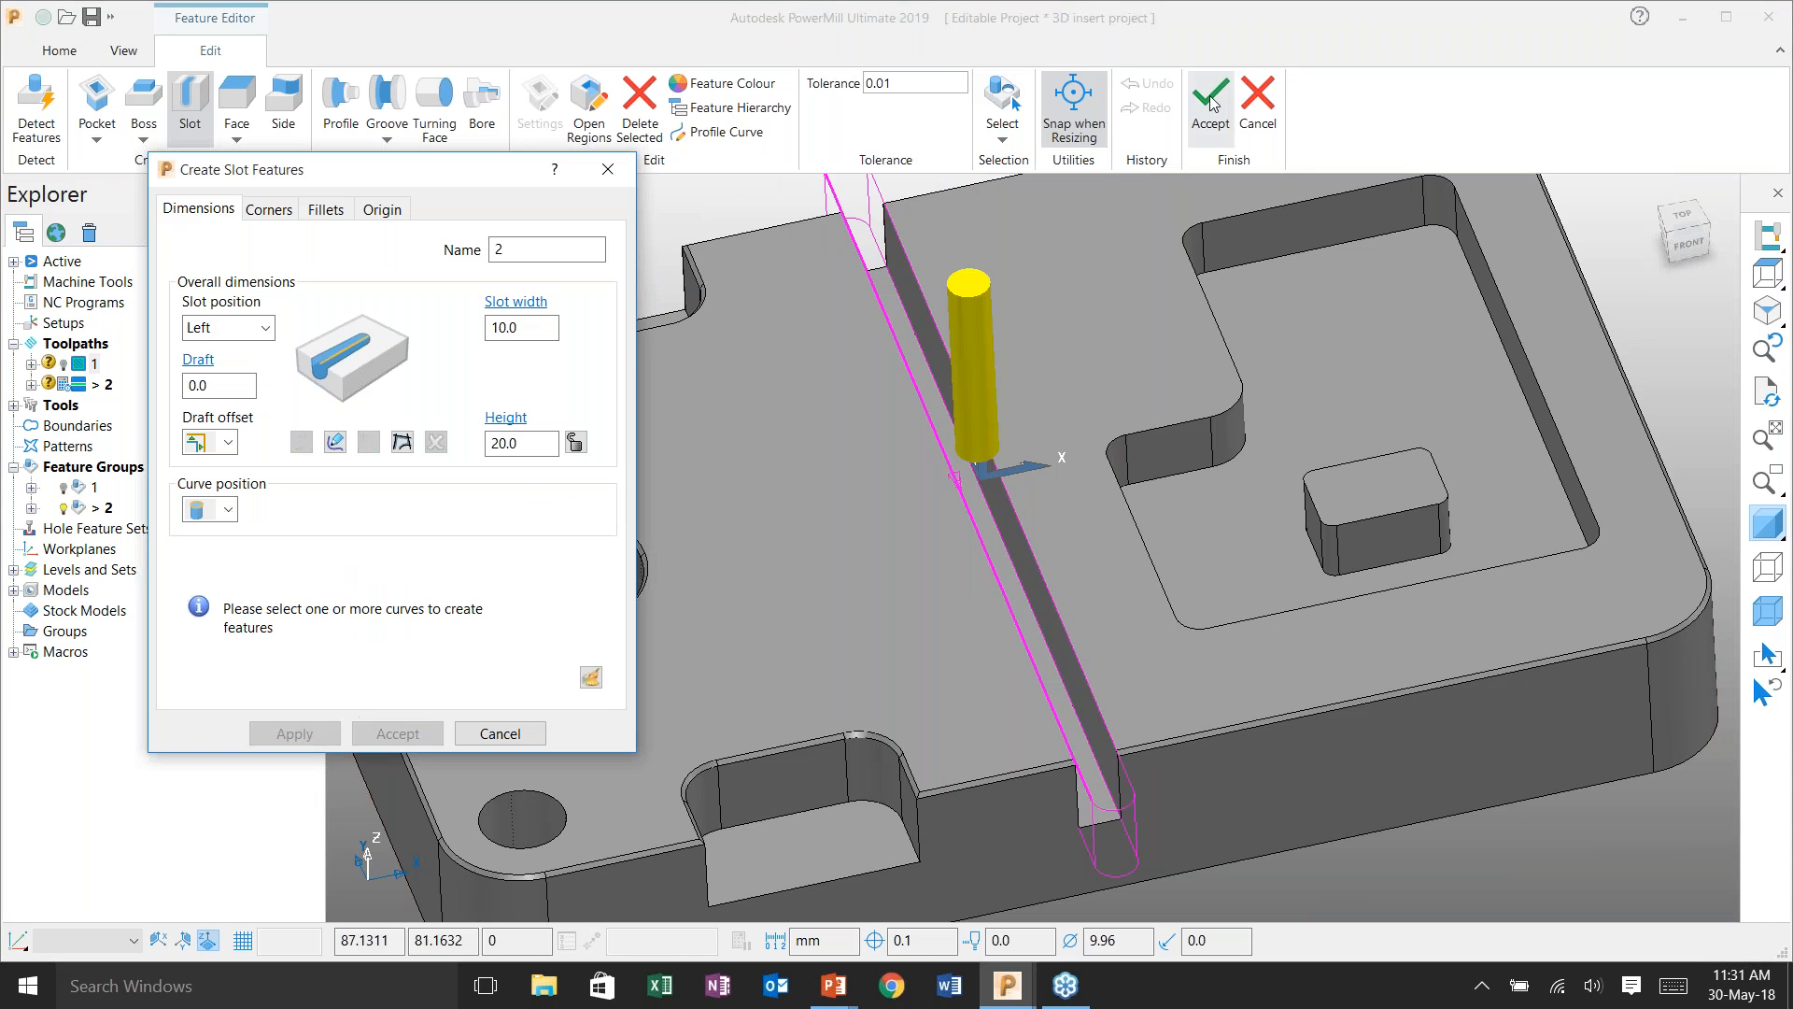
{"action": "left_click", "coordinate": [1212, 103]}
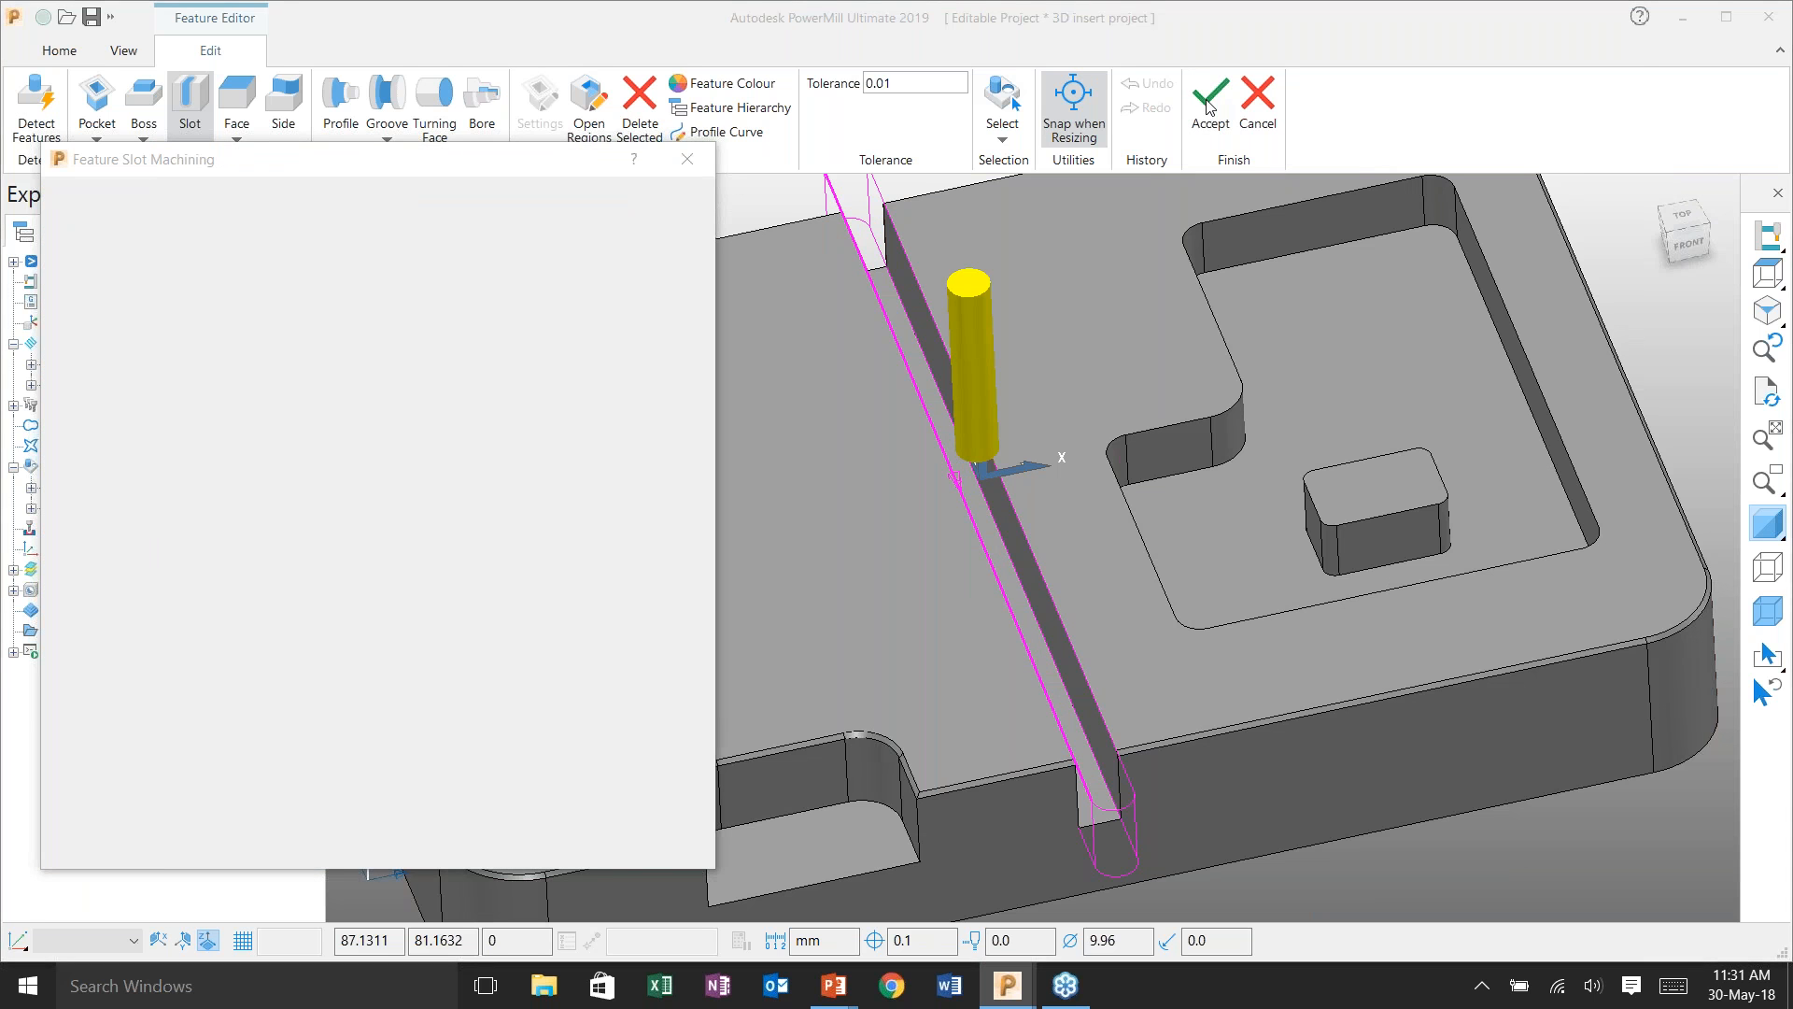
- Select slot feature 1 for machining, calculate the feature slot toolpath and close its settings
{"action": "left_click", "coordinate": [374, 544]}
{"action": "left_click", "coordinate": [320, 849]}
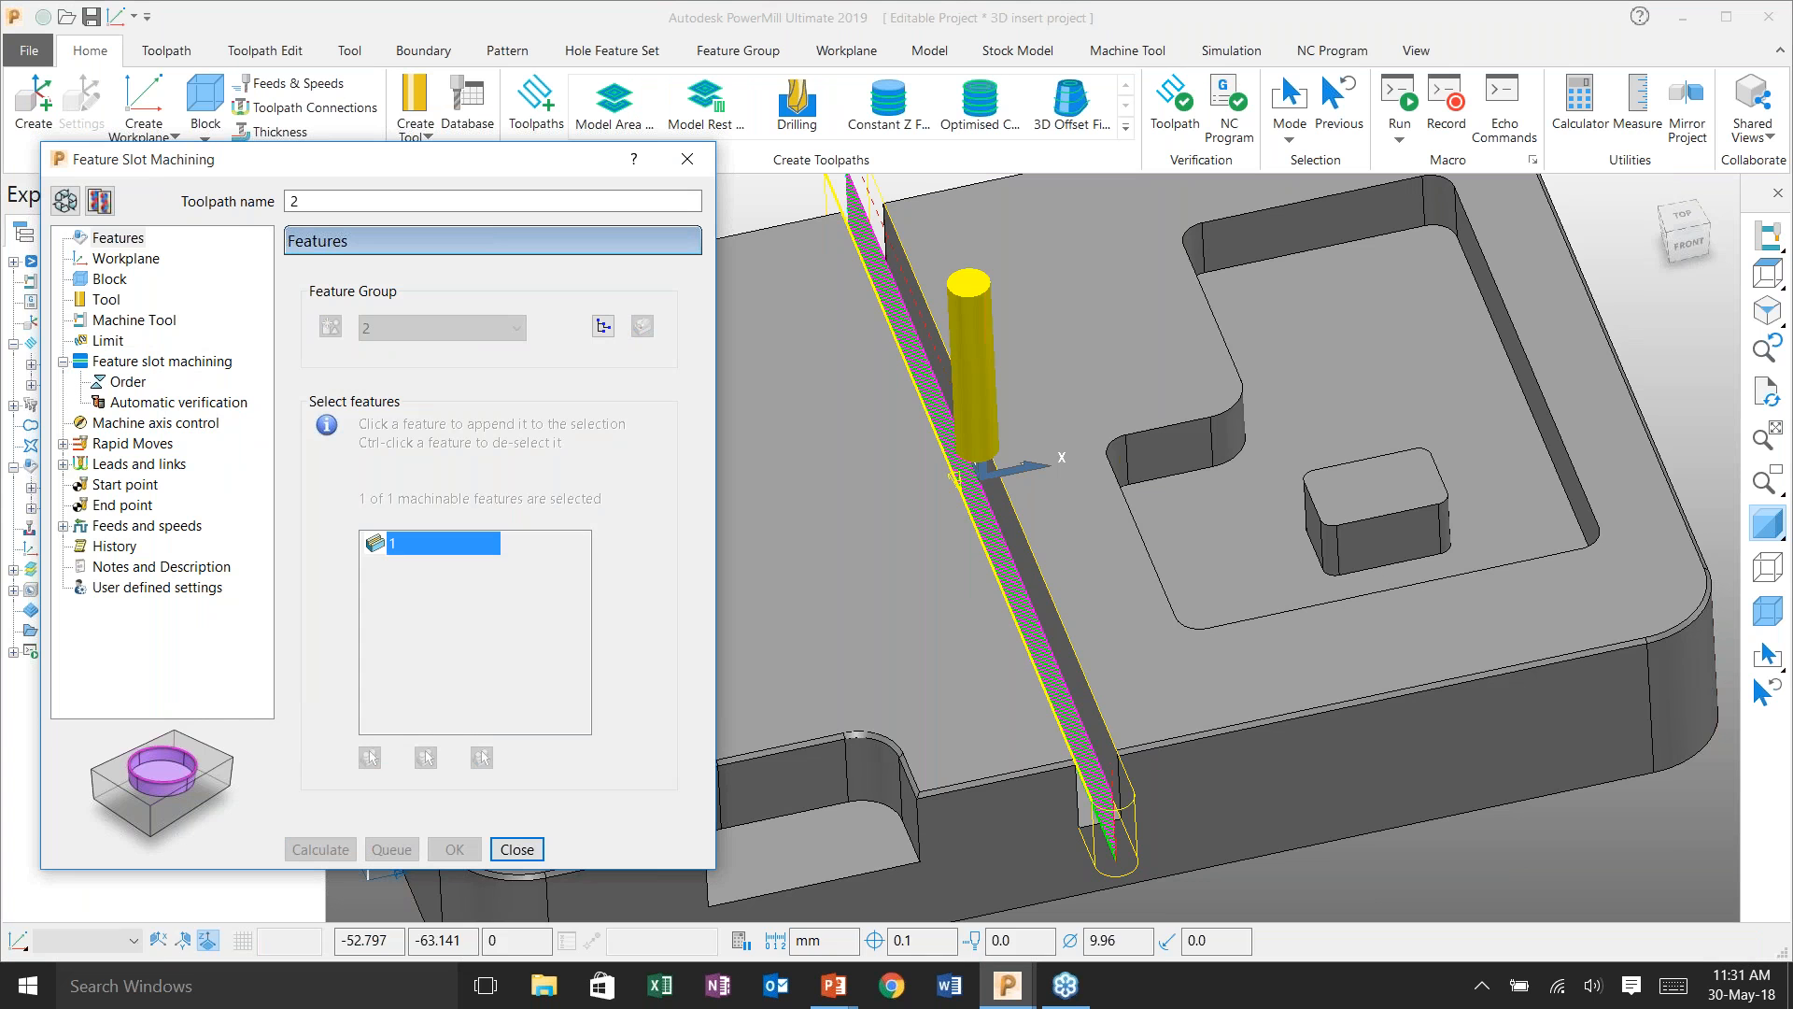
{"action": "left_click", "coordinate": [517, 849]}
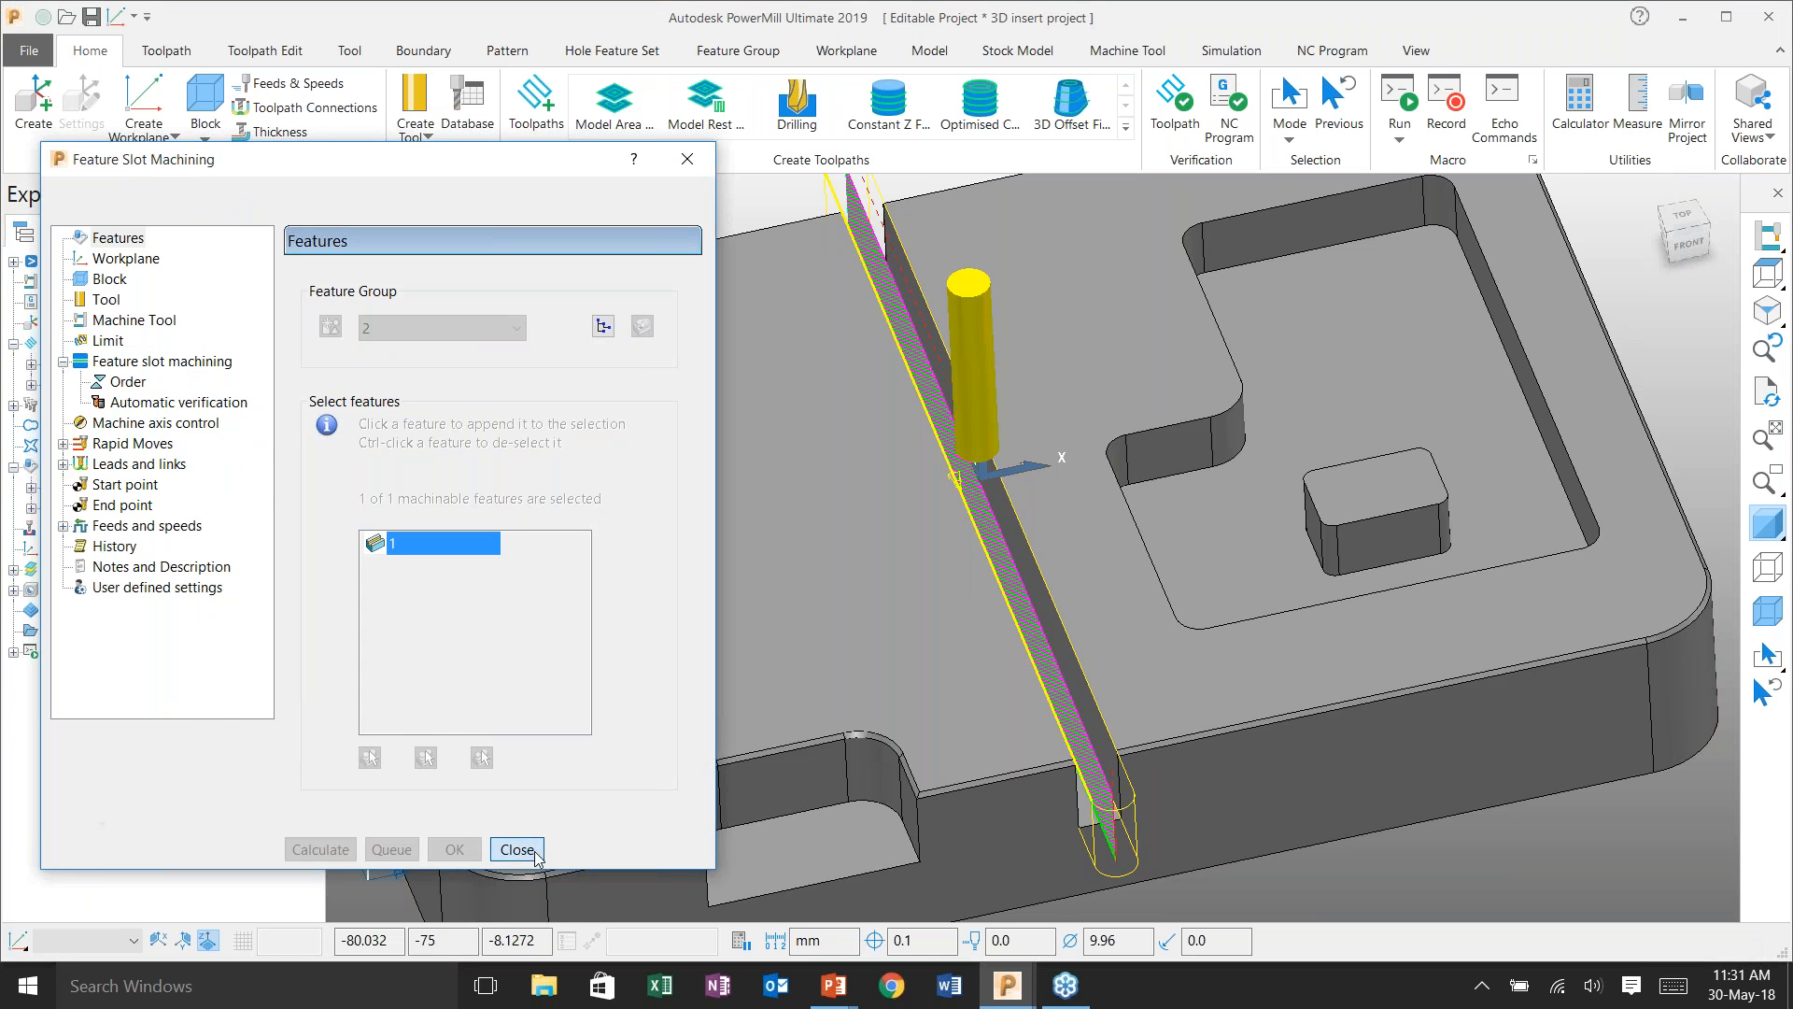
- Simulate toolpath 2 from the start and watch the tool's passes and lifts along the slot
{"action": "scroll", "coordinate": [873, 592], "scroll_direction": "down", "scroll_amount": 3}
{"action": "middle_click_drag", "start_coordinate": [1121, 588], "coordinate": [1174, 497]}
{"action": "scroll", "coordinate": [1174, 497], "scroll_direction": "up", "scroll_amount": 2}
{"action": "right_click", "coordinate": [101, 385]}
{"action": "left_click", "coordinate": [183, 244]}
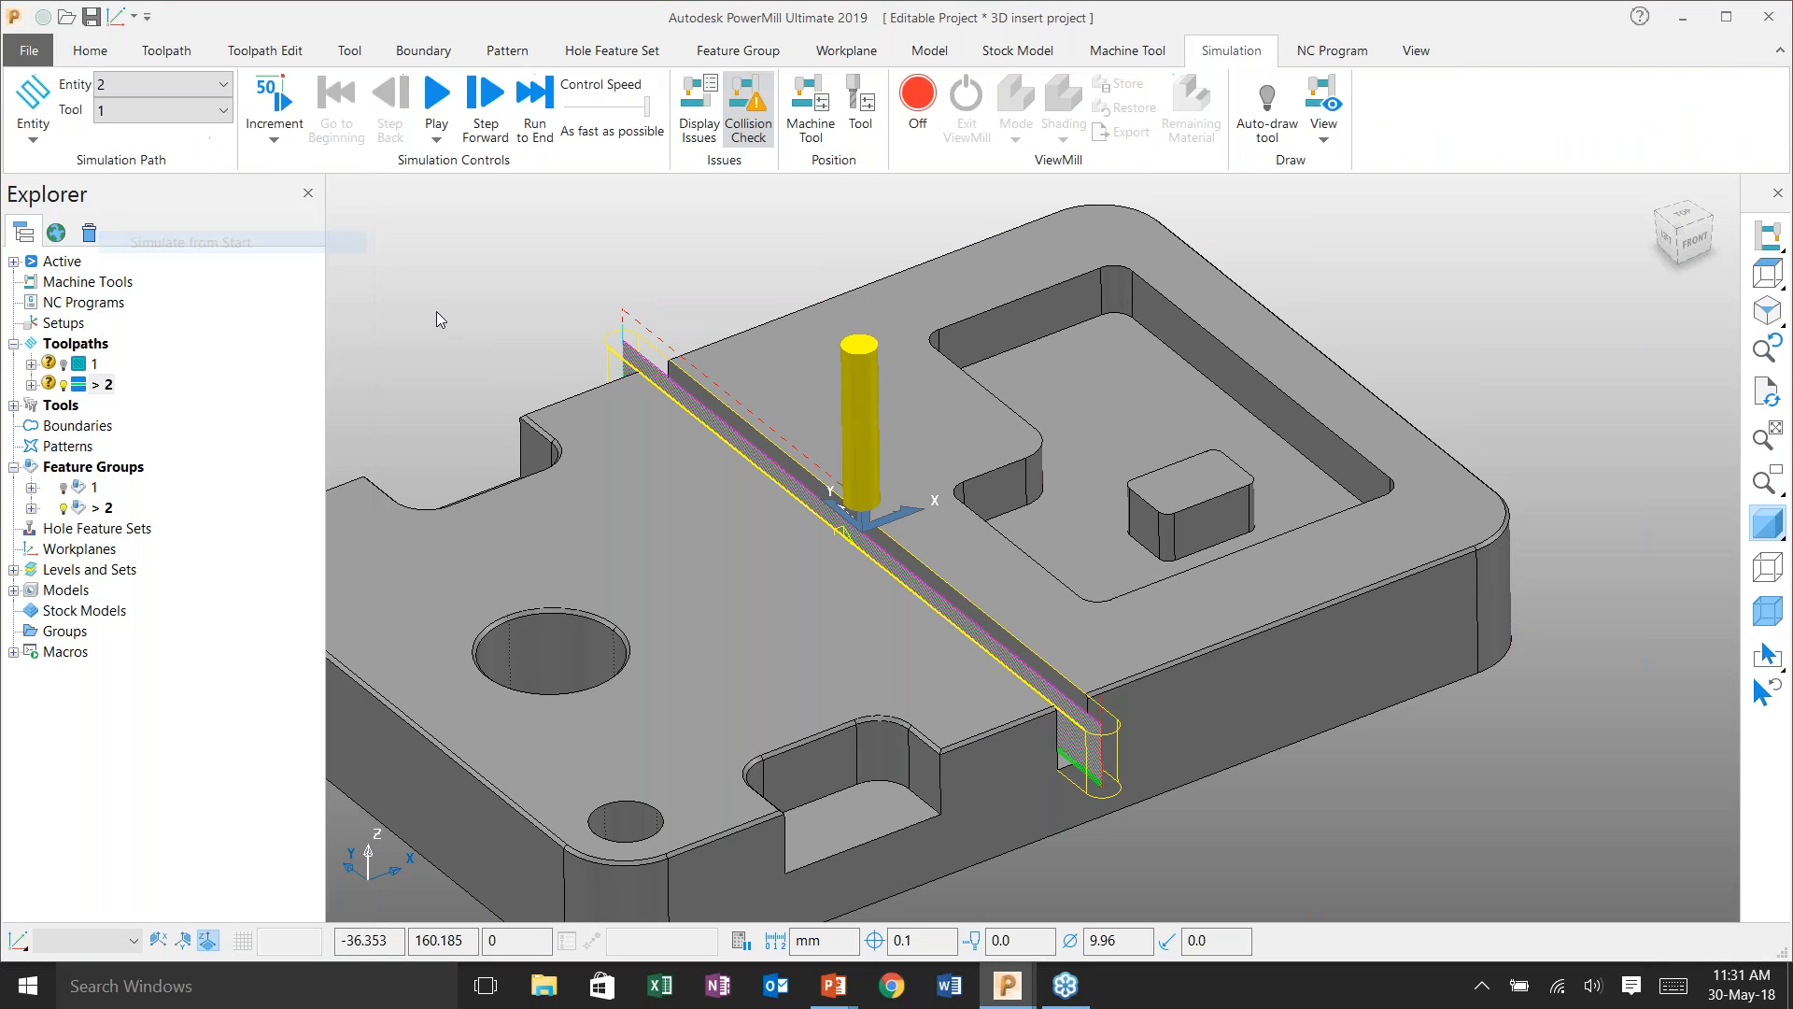
{"action": "left_click", "coordinate": [436, 98]}
{"action": "left_click", "coordinate": [436, 101]}
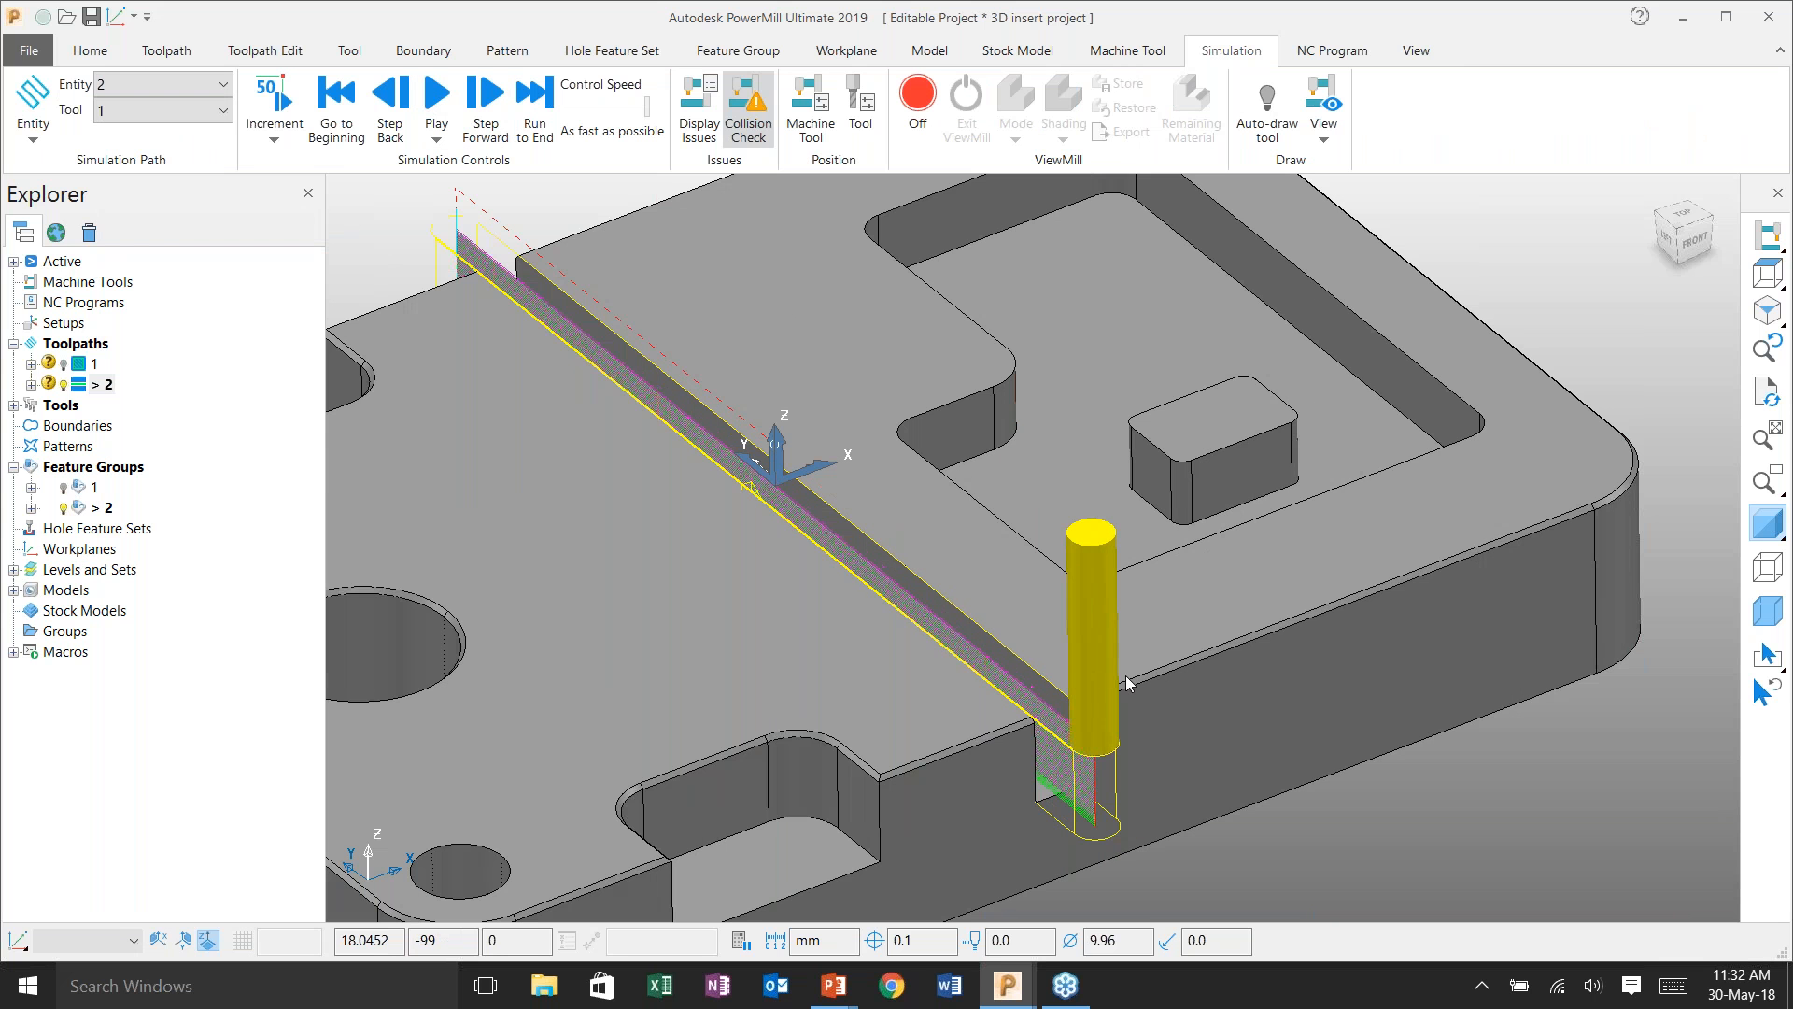
{"action": "scroll", "coordinate": [1124, 676], "scroll_direction": "up", "scroll_amount": 5}
{"action": "scroll", "coordinate": [1183, 731], "scroll_direction": "down", "scroll_amount": 6}
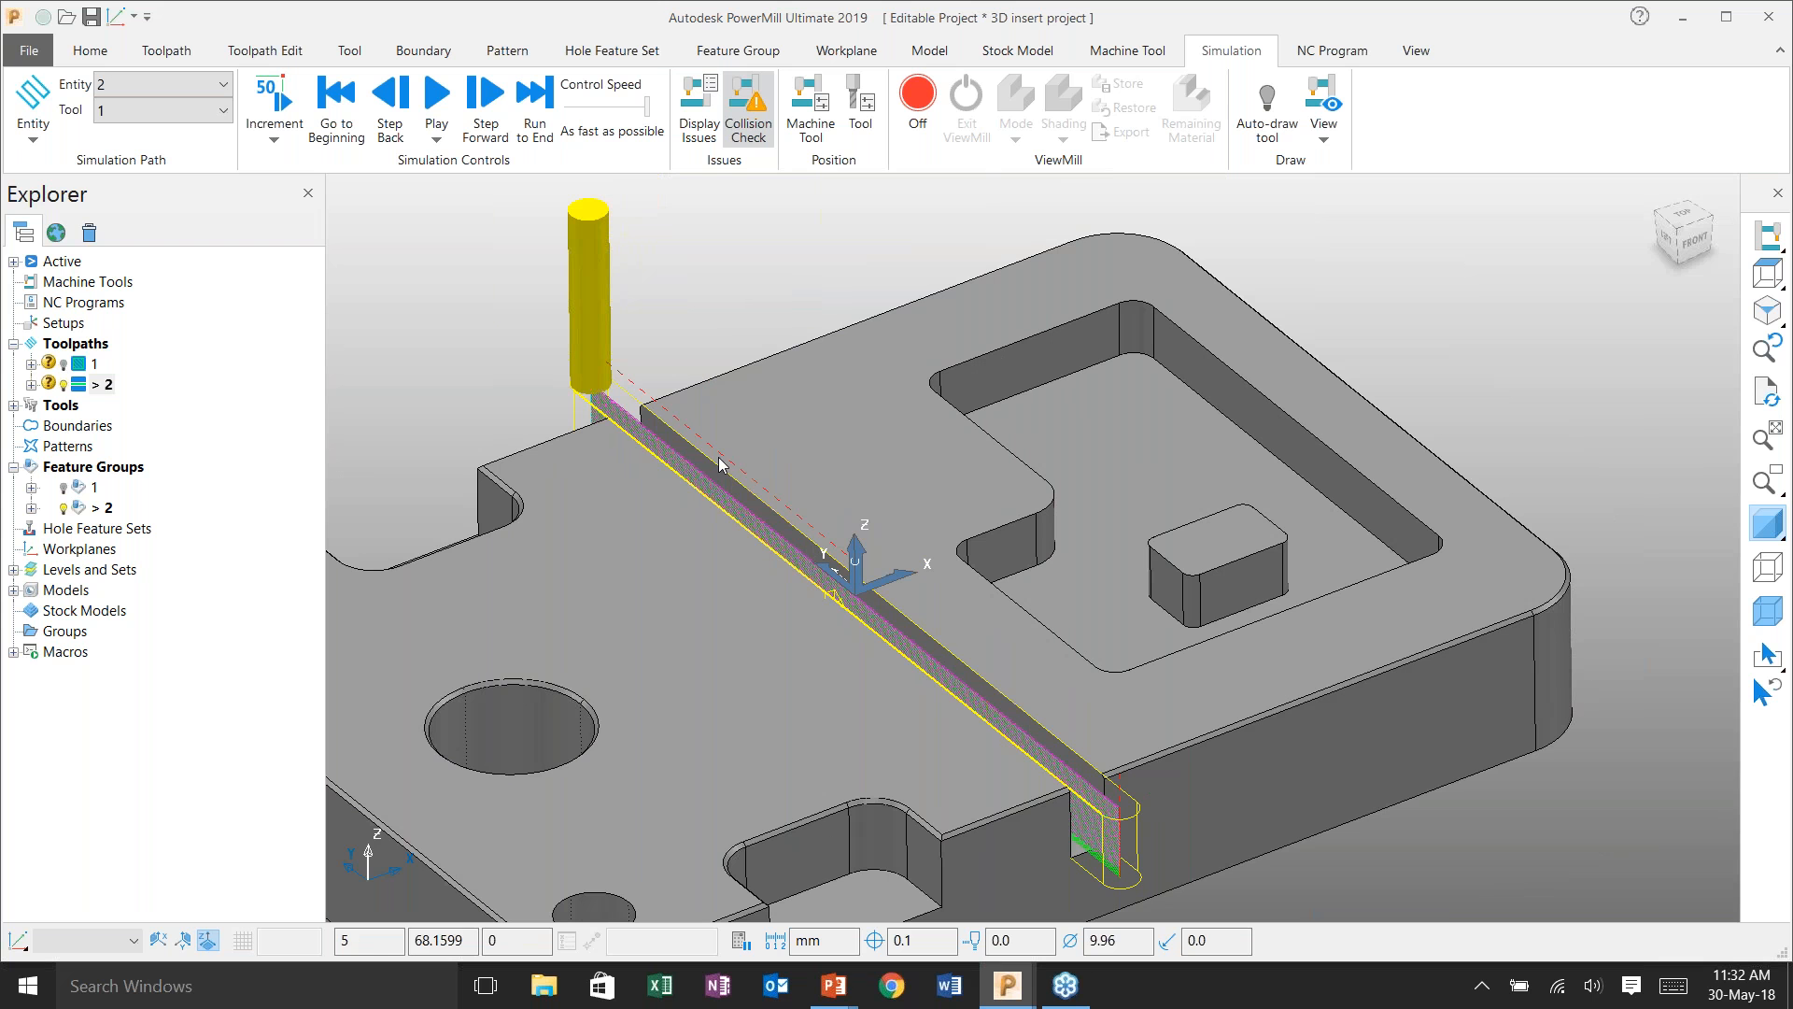
- Automatically reorder and reverse the segments of toolpath 2 to minimise links, and inspect the connections at the slot's far end
{"action": "left_click", "coordinate": [105, 387]}
{"action": "right_click", "coordinate": [105, 389]}
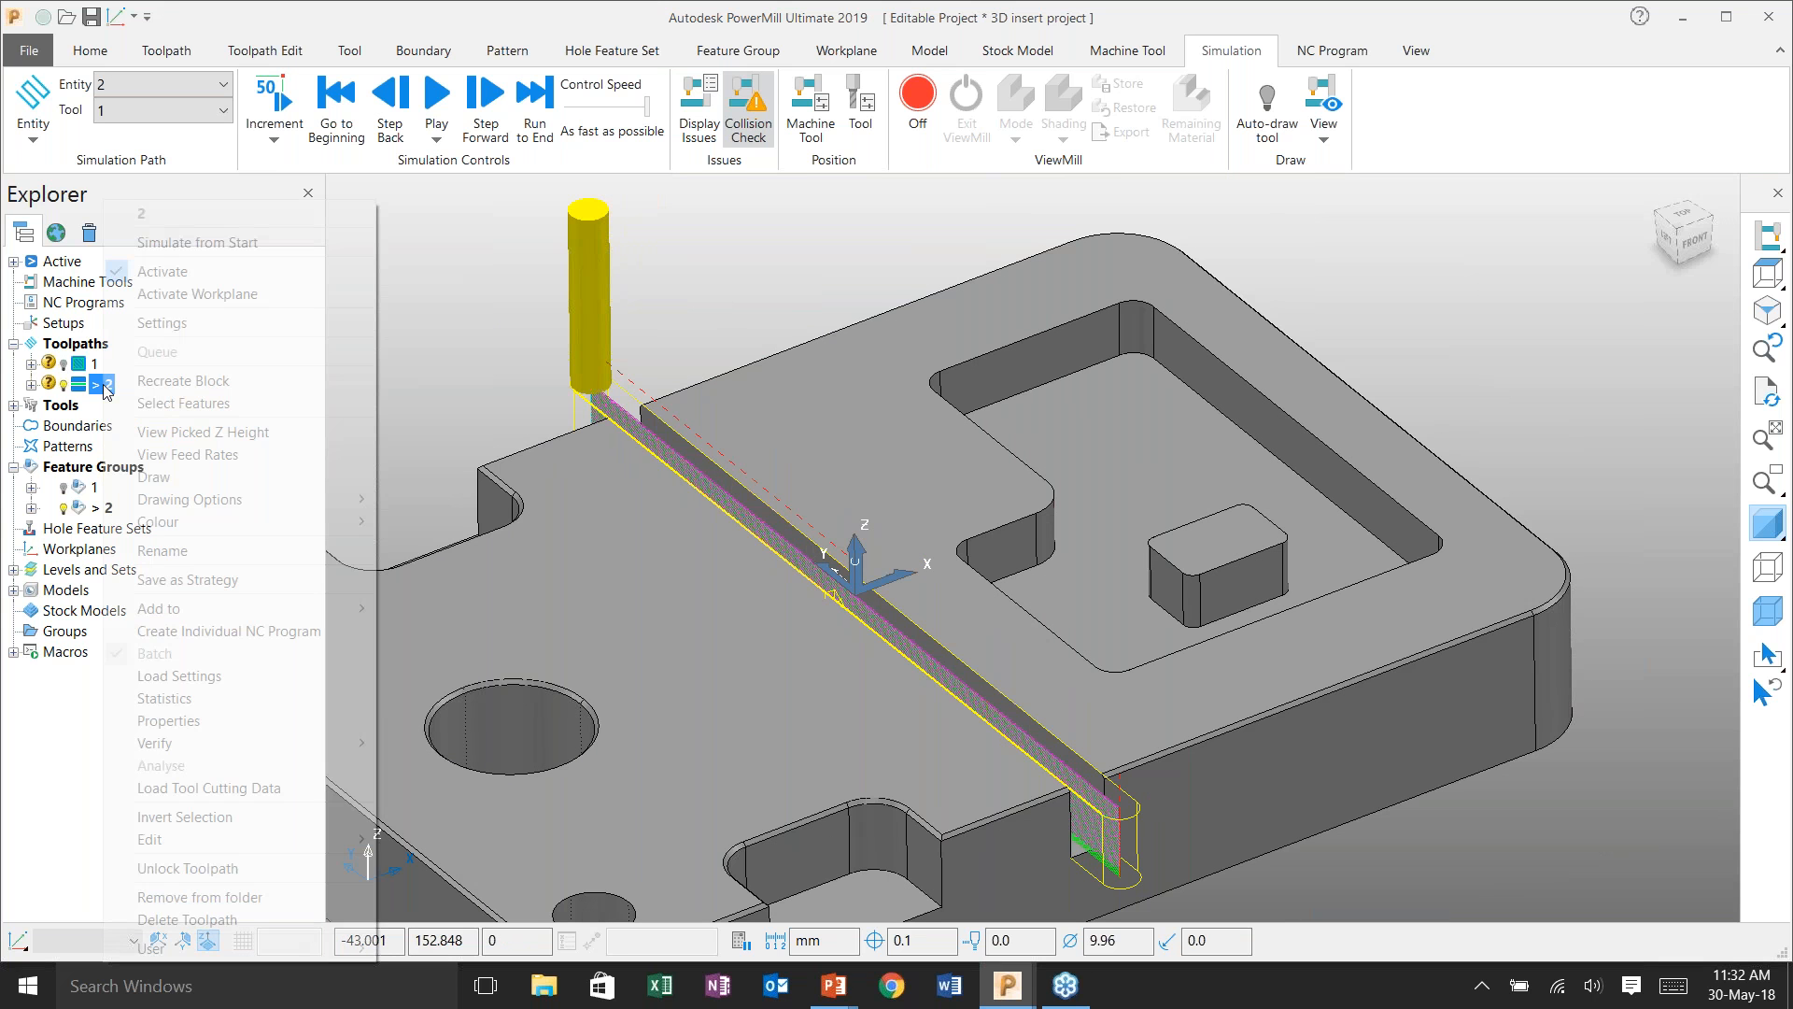
{"action": "mouse_move", "coordinate": [205, 841]}
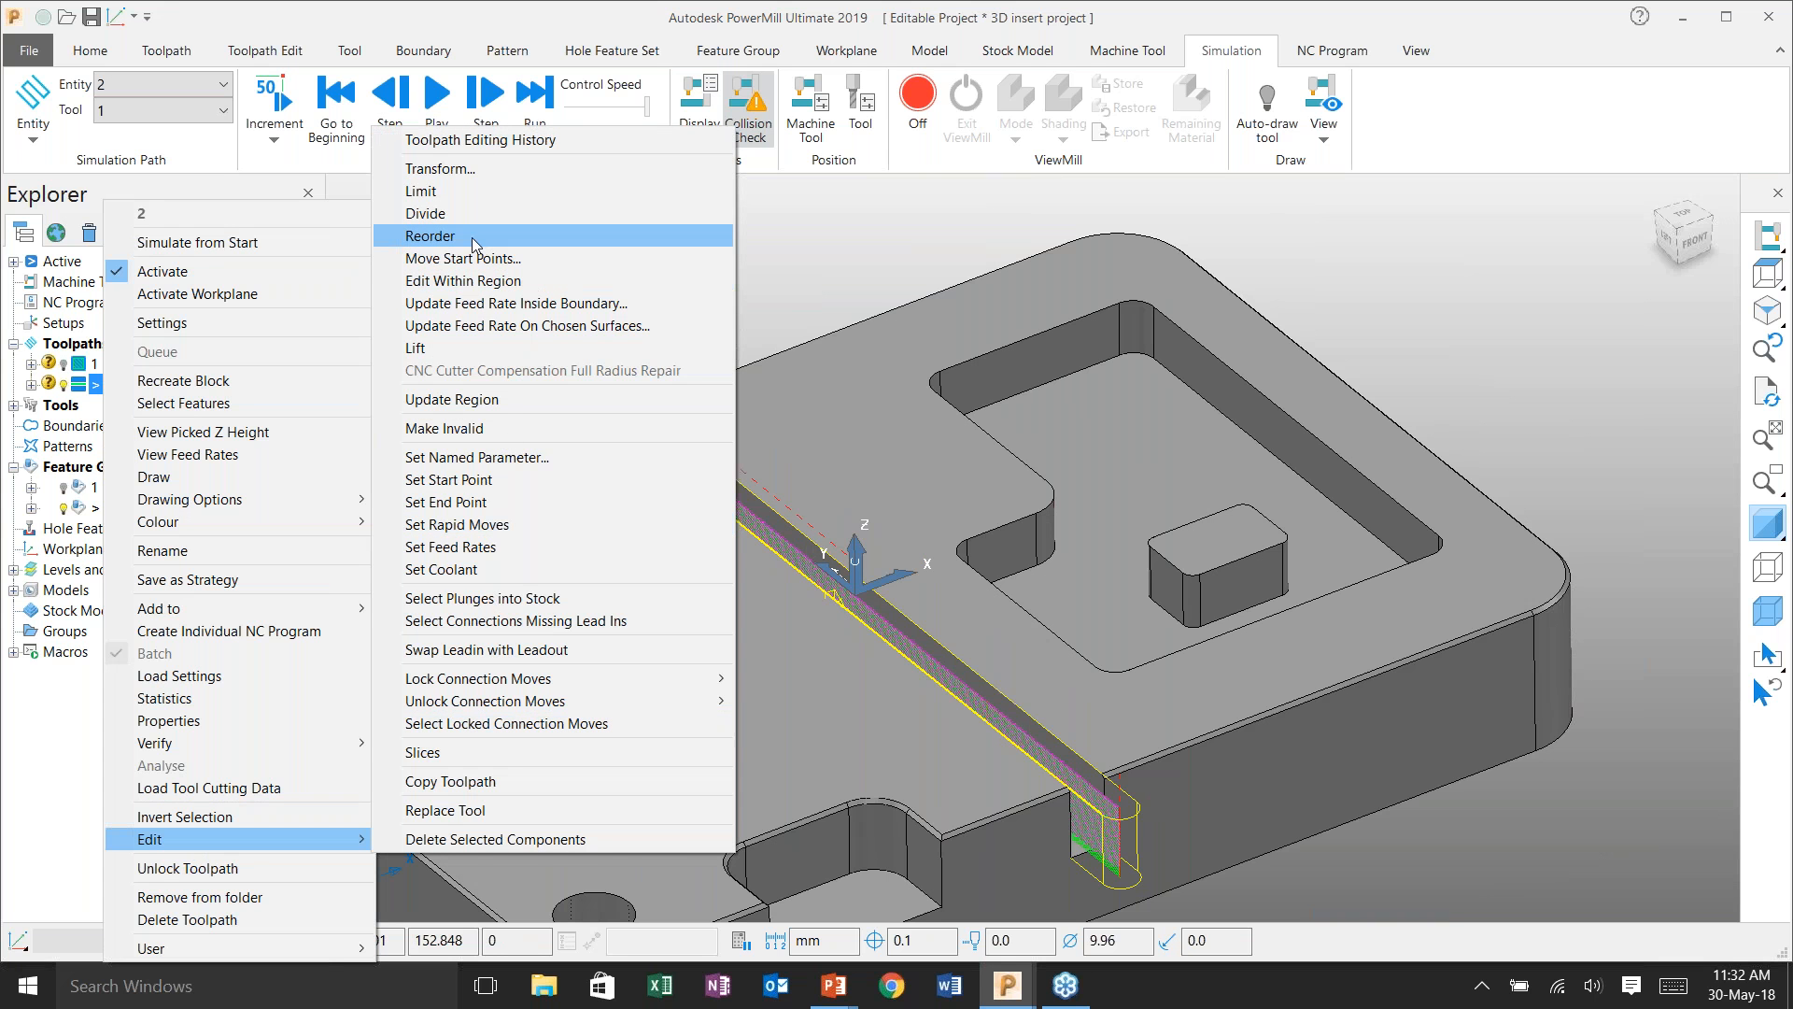
{"action": "left_click", "coordinate": [429, 236]}
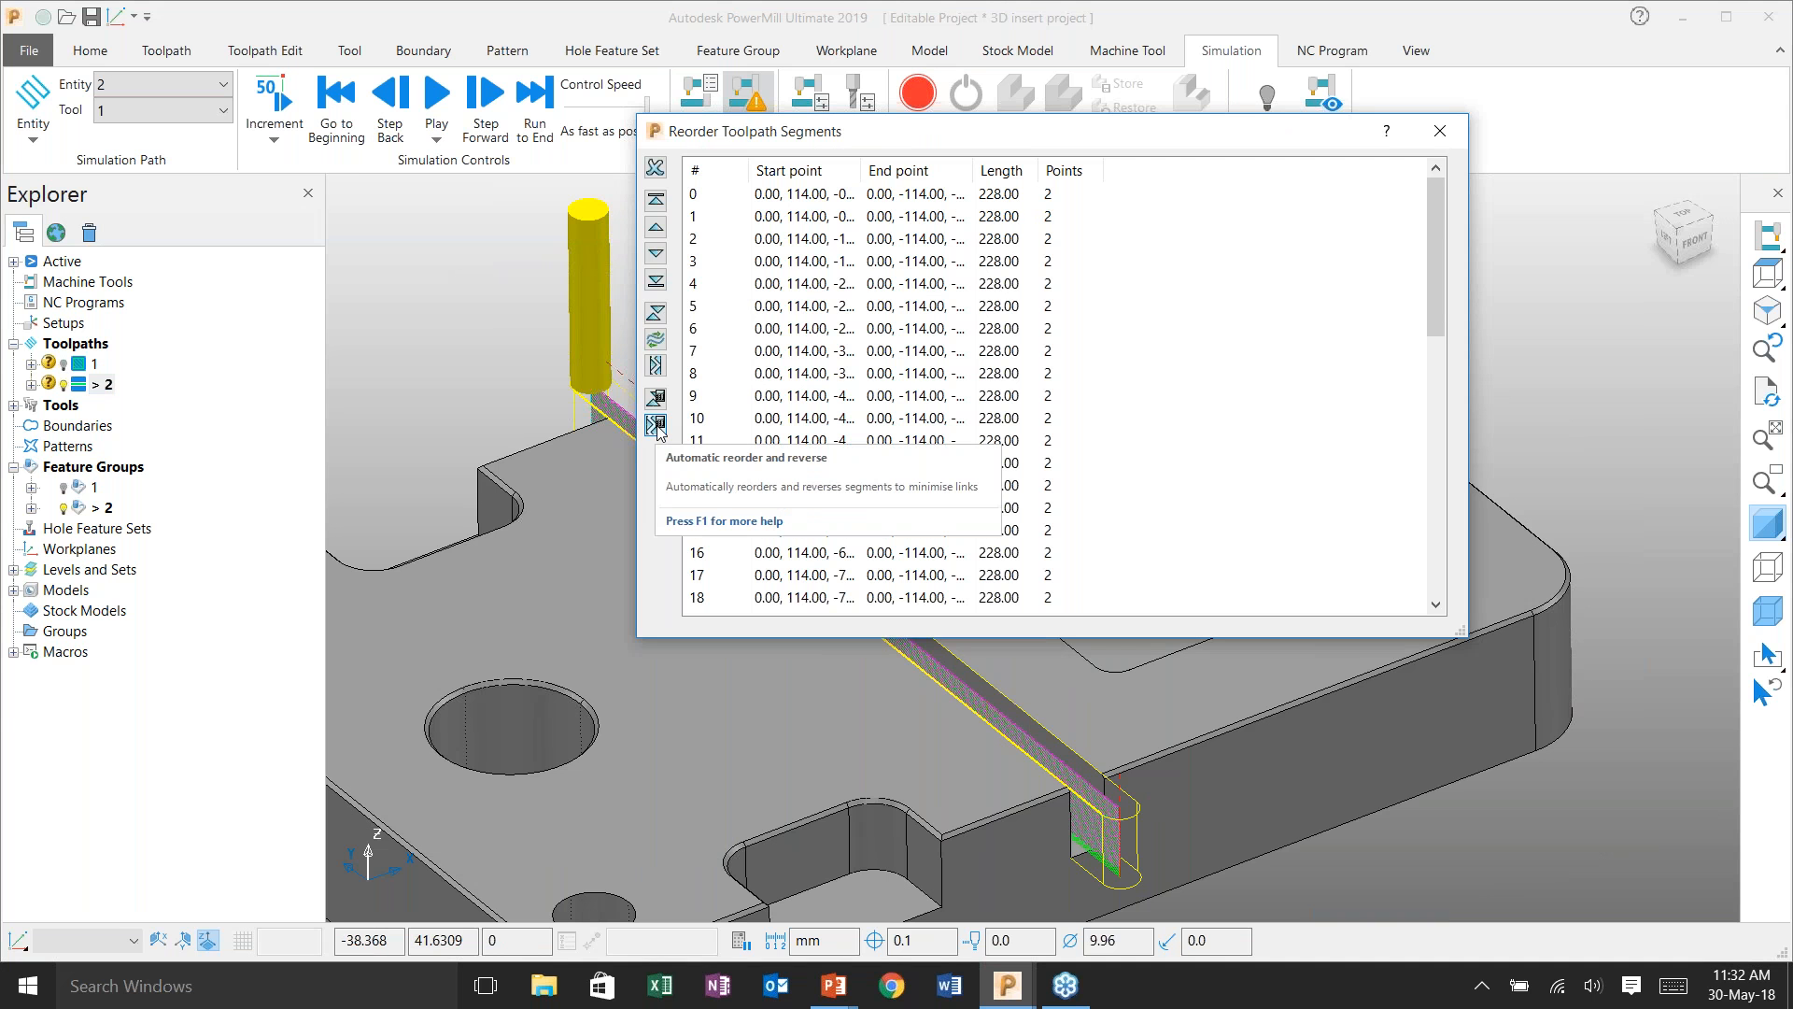
{"action": "left_click", "coordinate": [657, 425]}
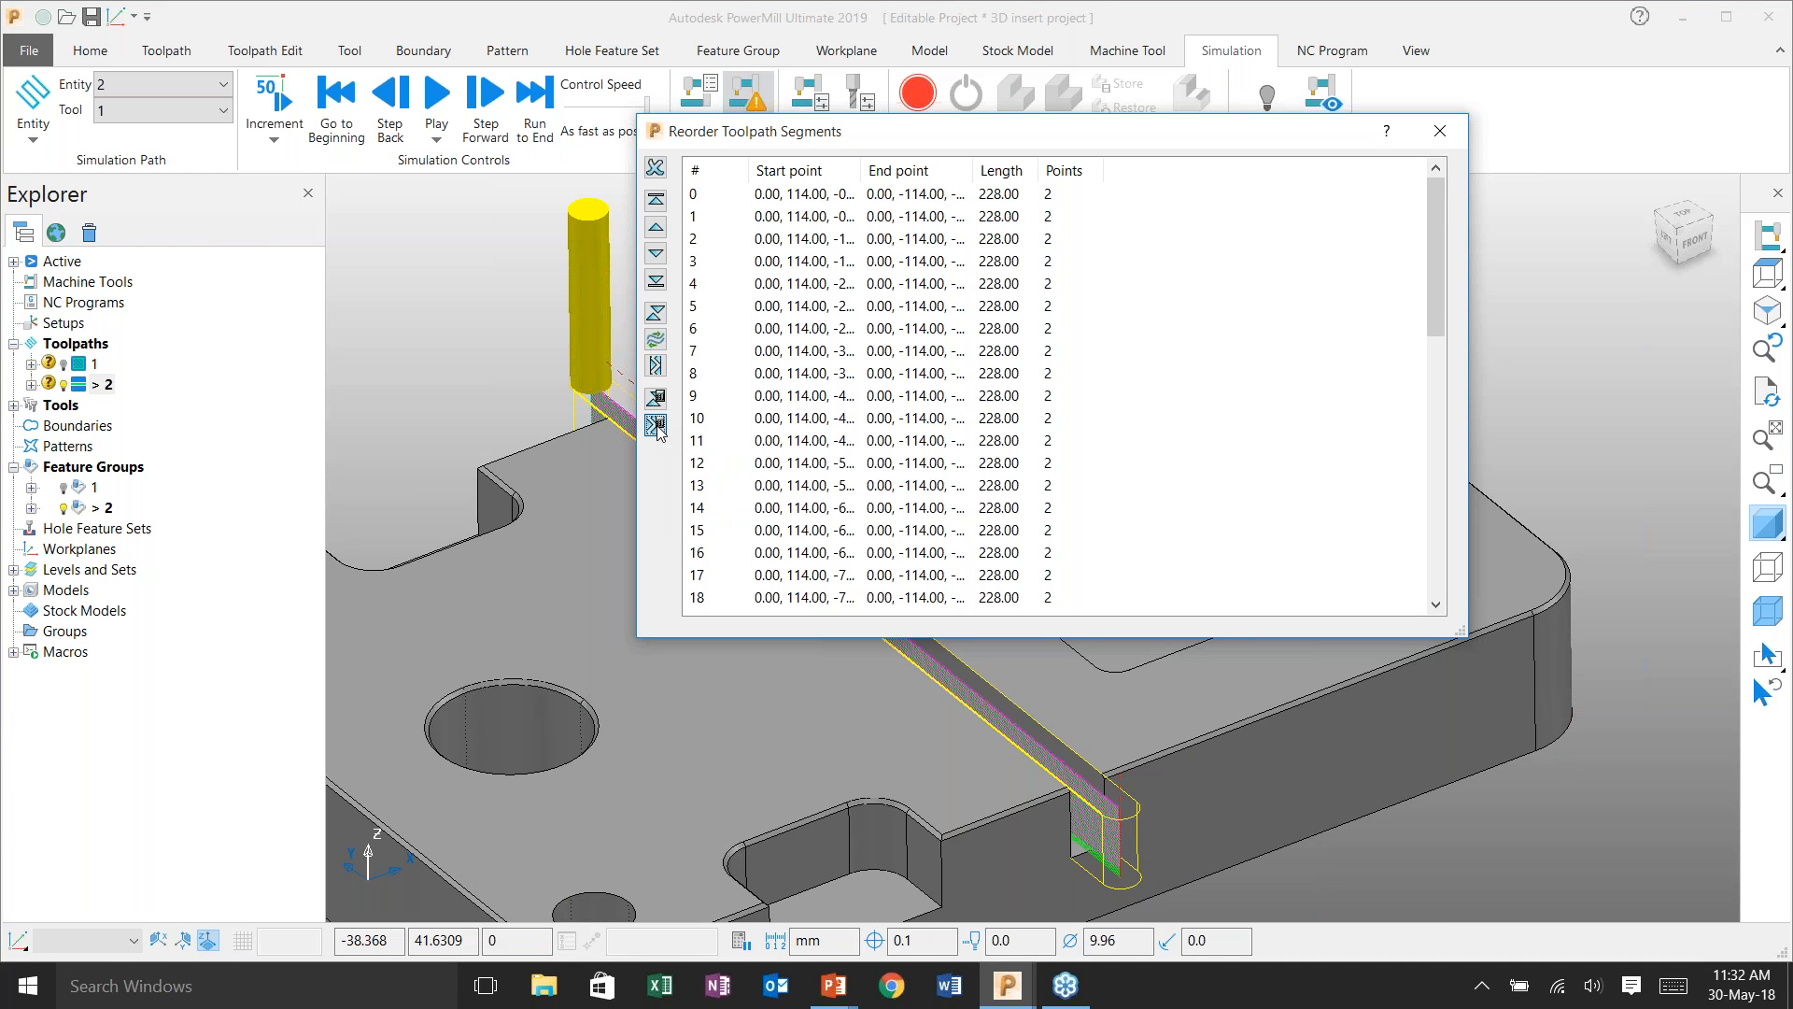
{"action": "left_click", "coordinate": [1436, 132]}
{"action": "middle_click_drag", "start_coordinate": [1202, 683], "coordinate": [1505, 669], "text": "shift"}
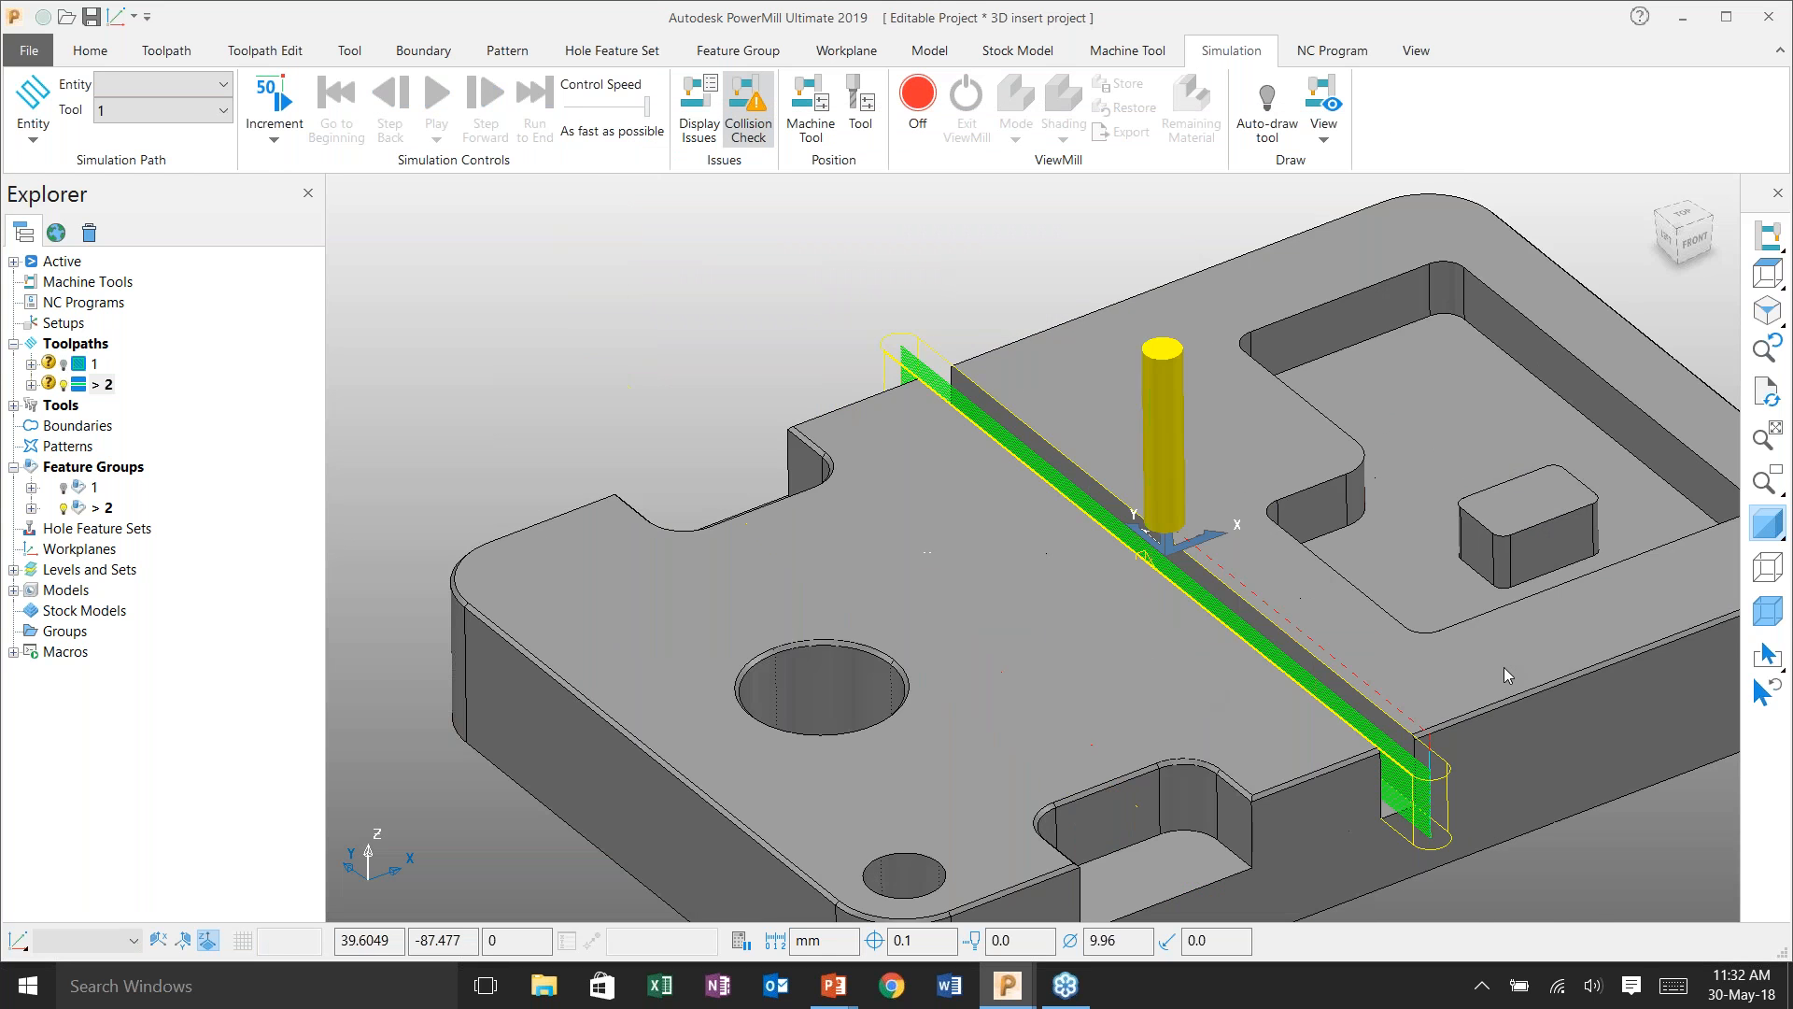
{"action": "scroll", "coordinate": [923, 305], "scroll_direction": "up", "scroll_amount": 12}
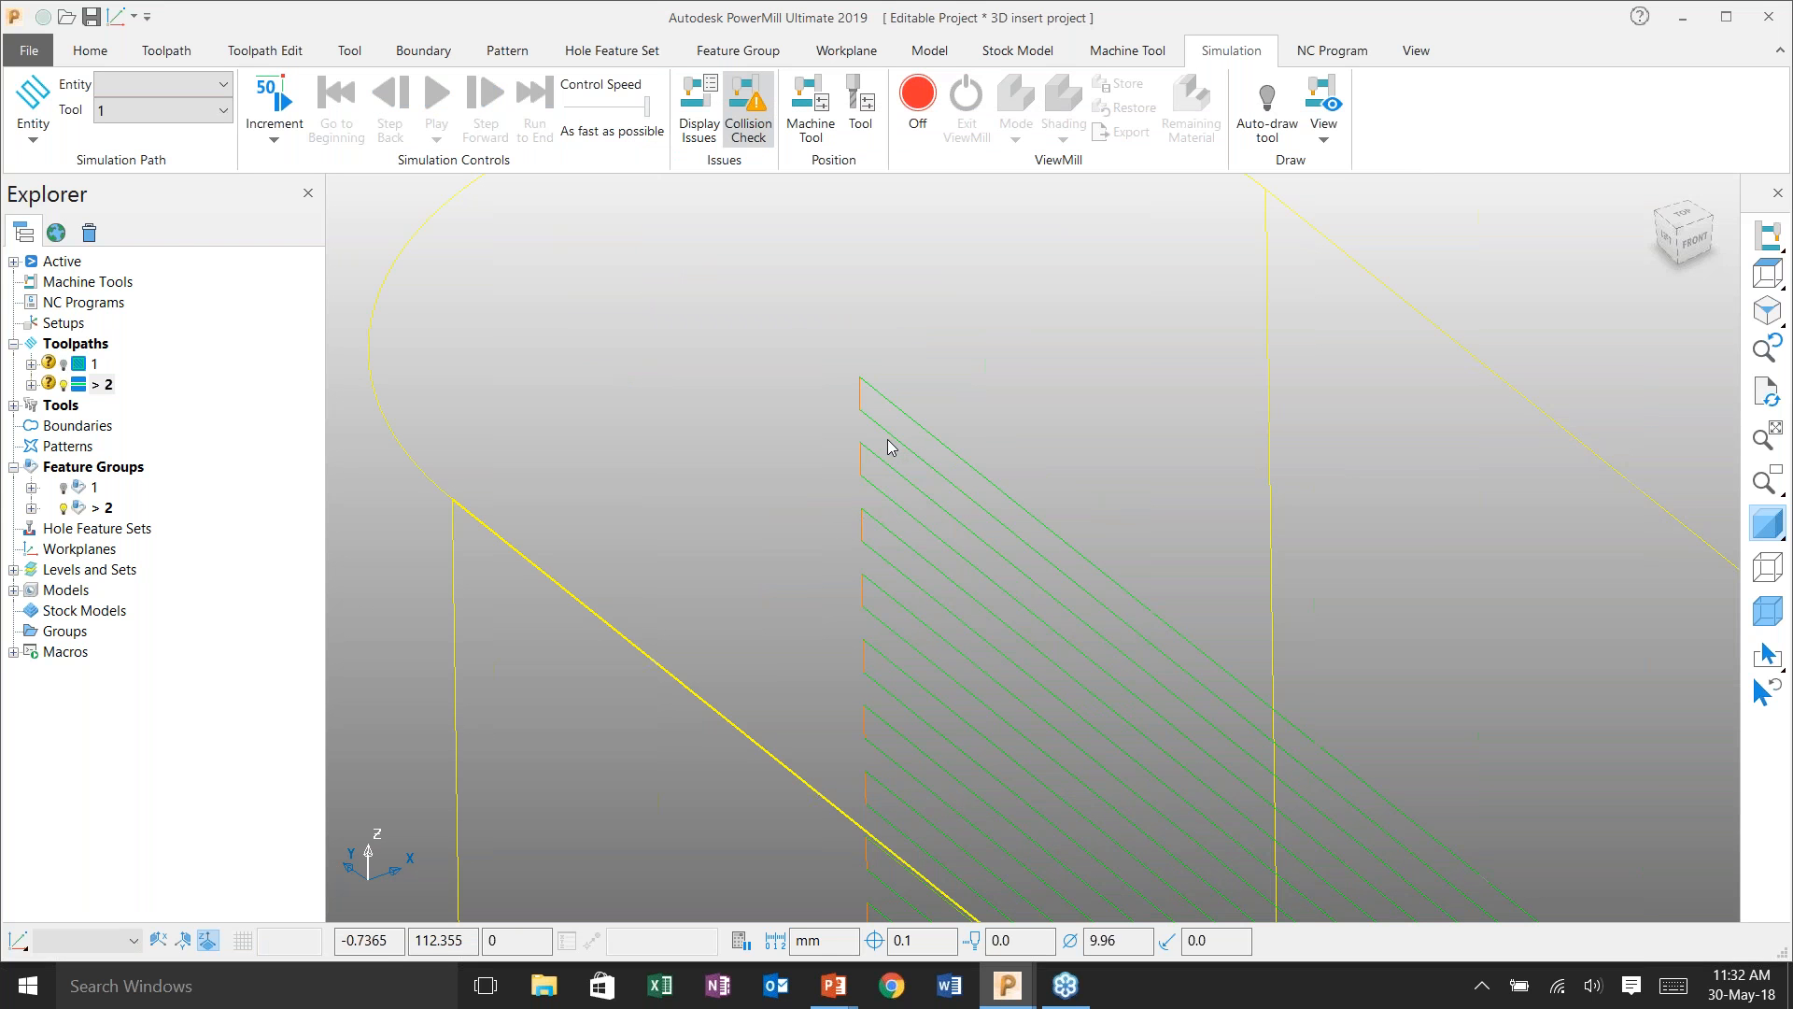
- Check the statistics of toolpath 2 and return to a view of the whole insert plate
{"action": "right_click", "coordinate": [97, 384]}
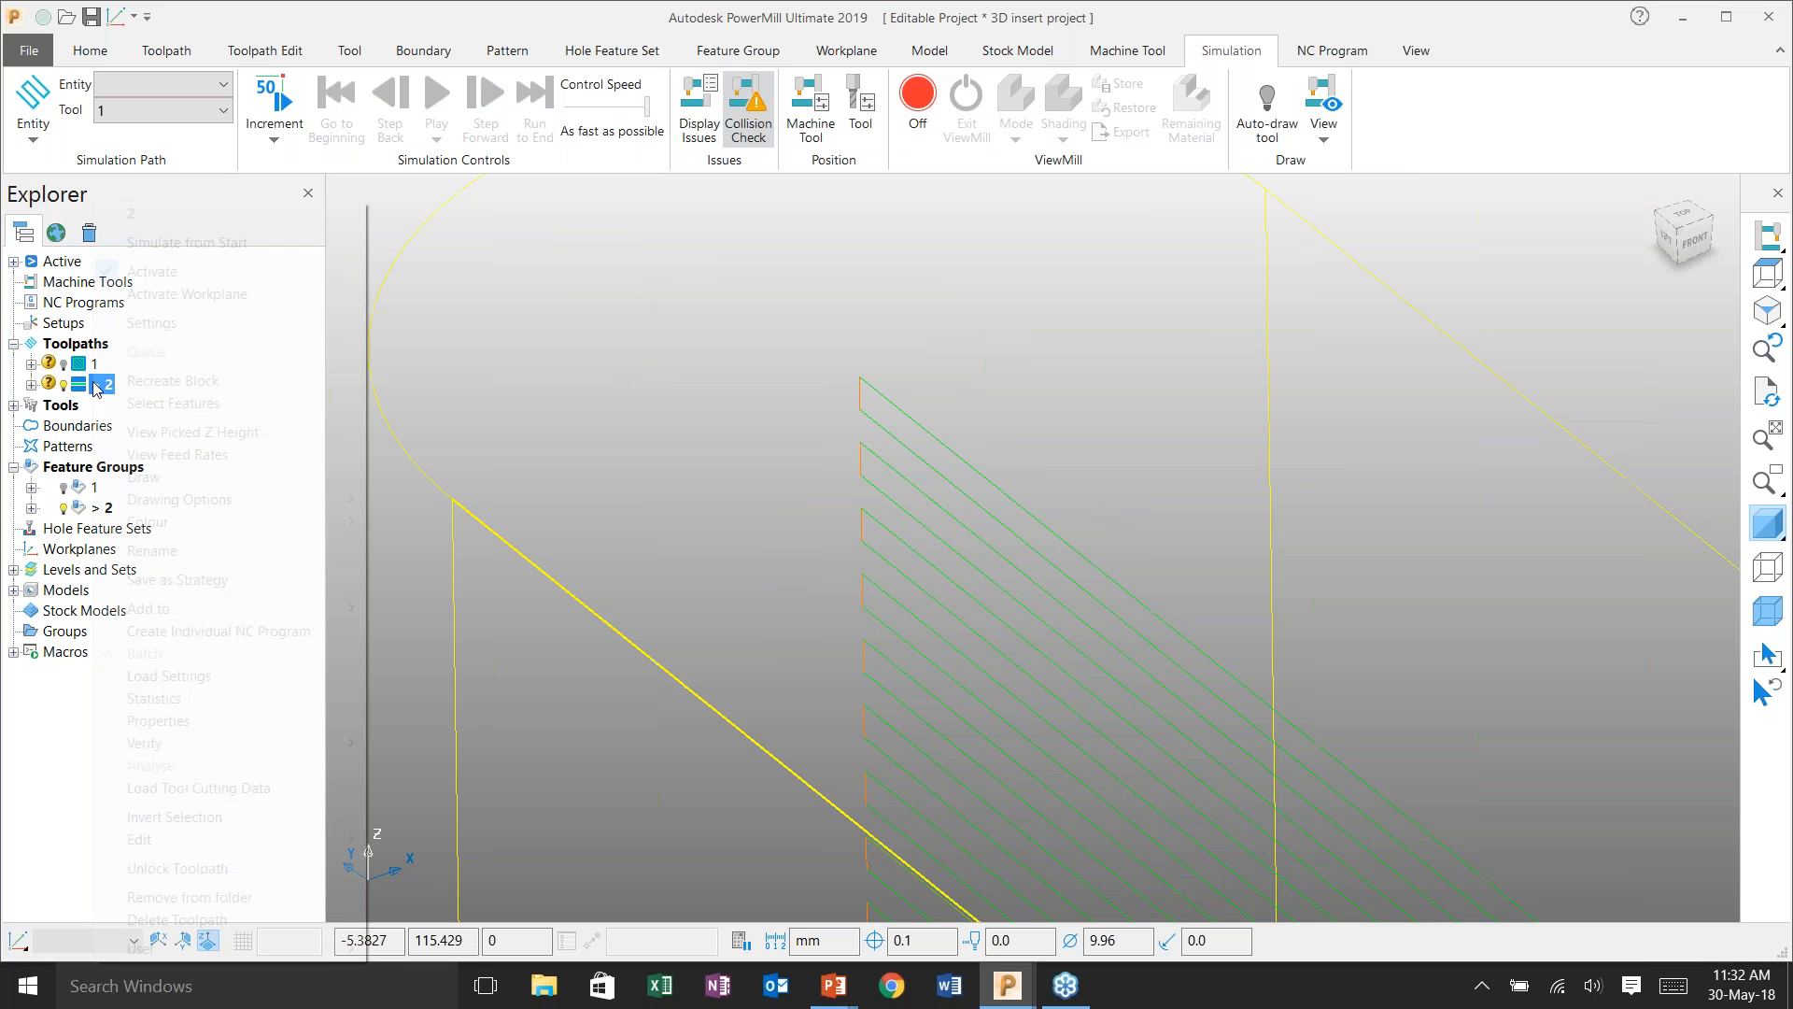
{"action": "left_click", "coordinate": [153, 697]}
{"action": "left_click", "coordinate": [608, 780]}
{"action": "scroll", "coordinate": [689, 636], "scroll_direction": "down", "scroll_amount": 5}
{"action": "middle_click_drag", "start_coordinate": [1146, 618], "coordinate": [1119, 551]}
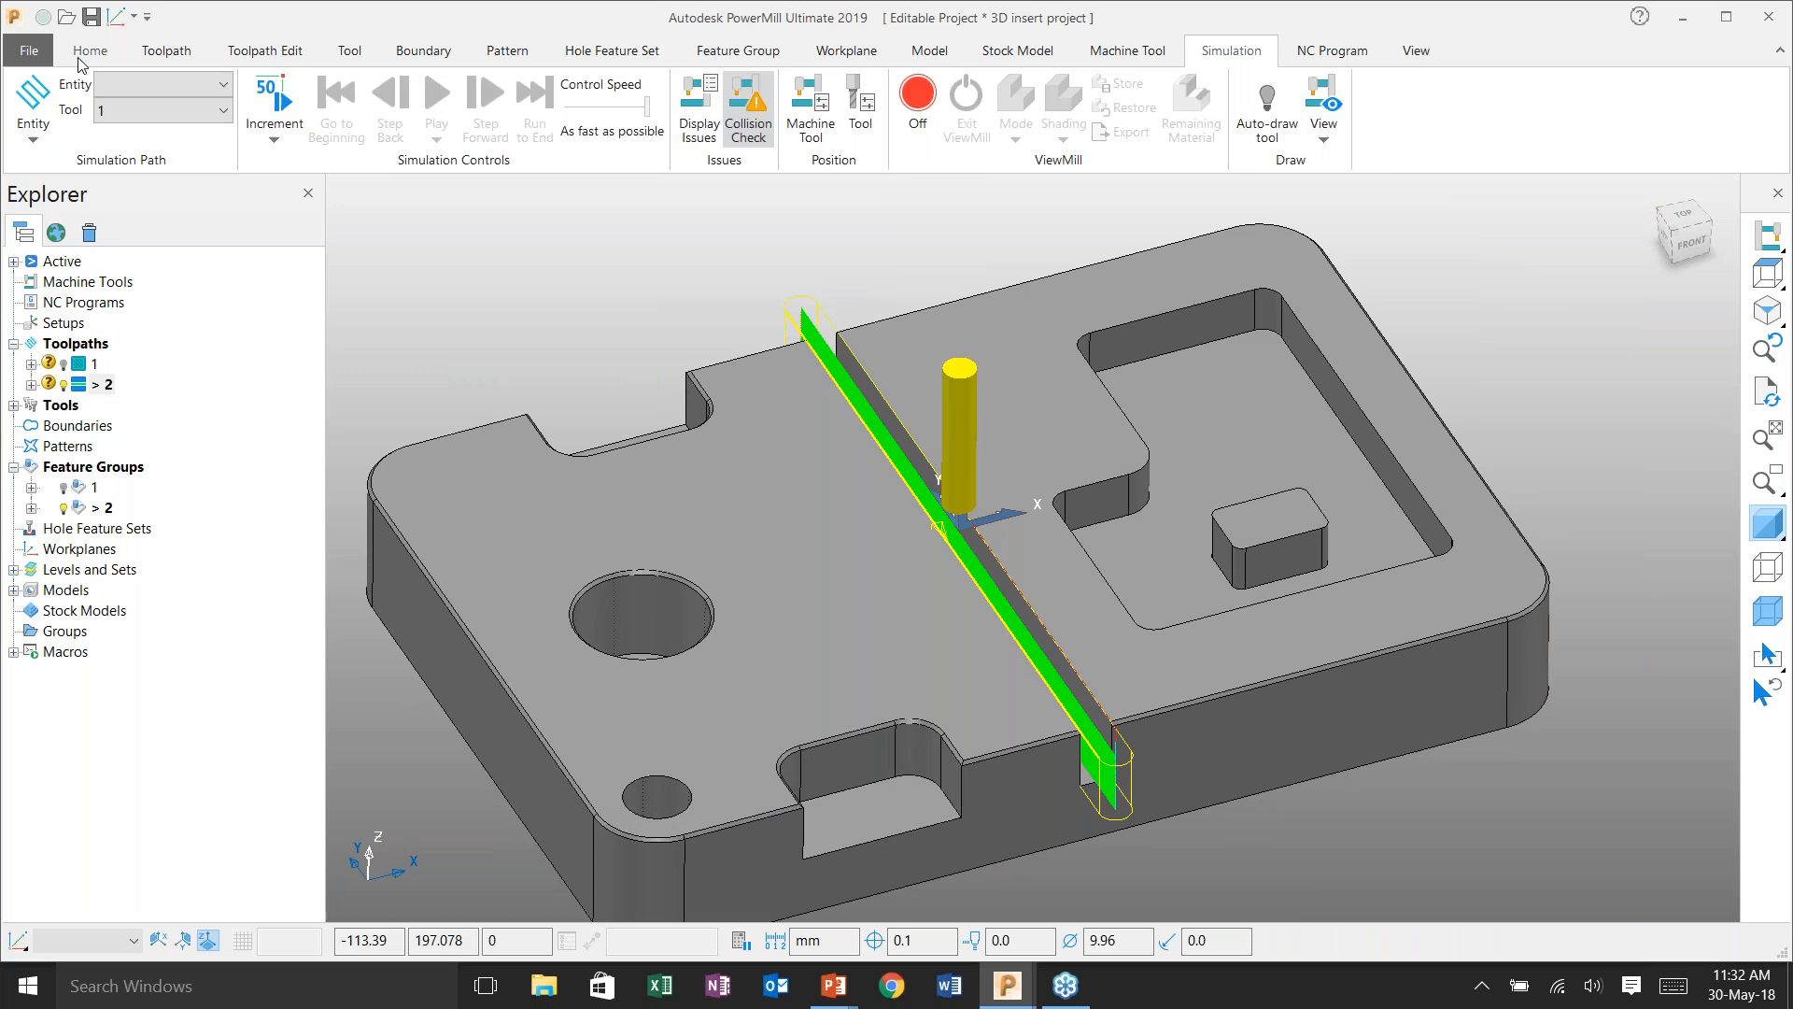
- Start a new toolpath from the saved Pocket_Rough_10Flat strategy in the 3D insert category
{"action": "left_click", "coordinate": [90, 51]}
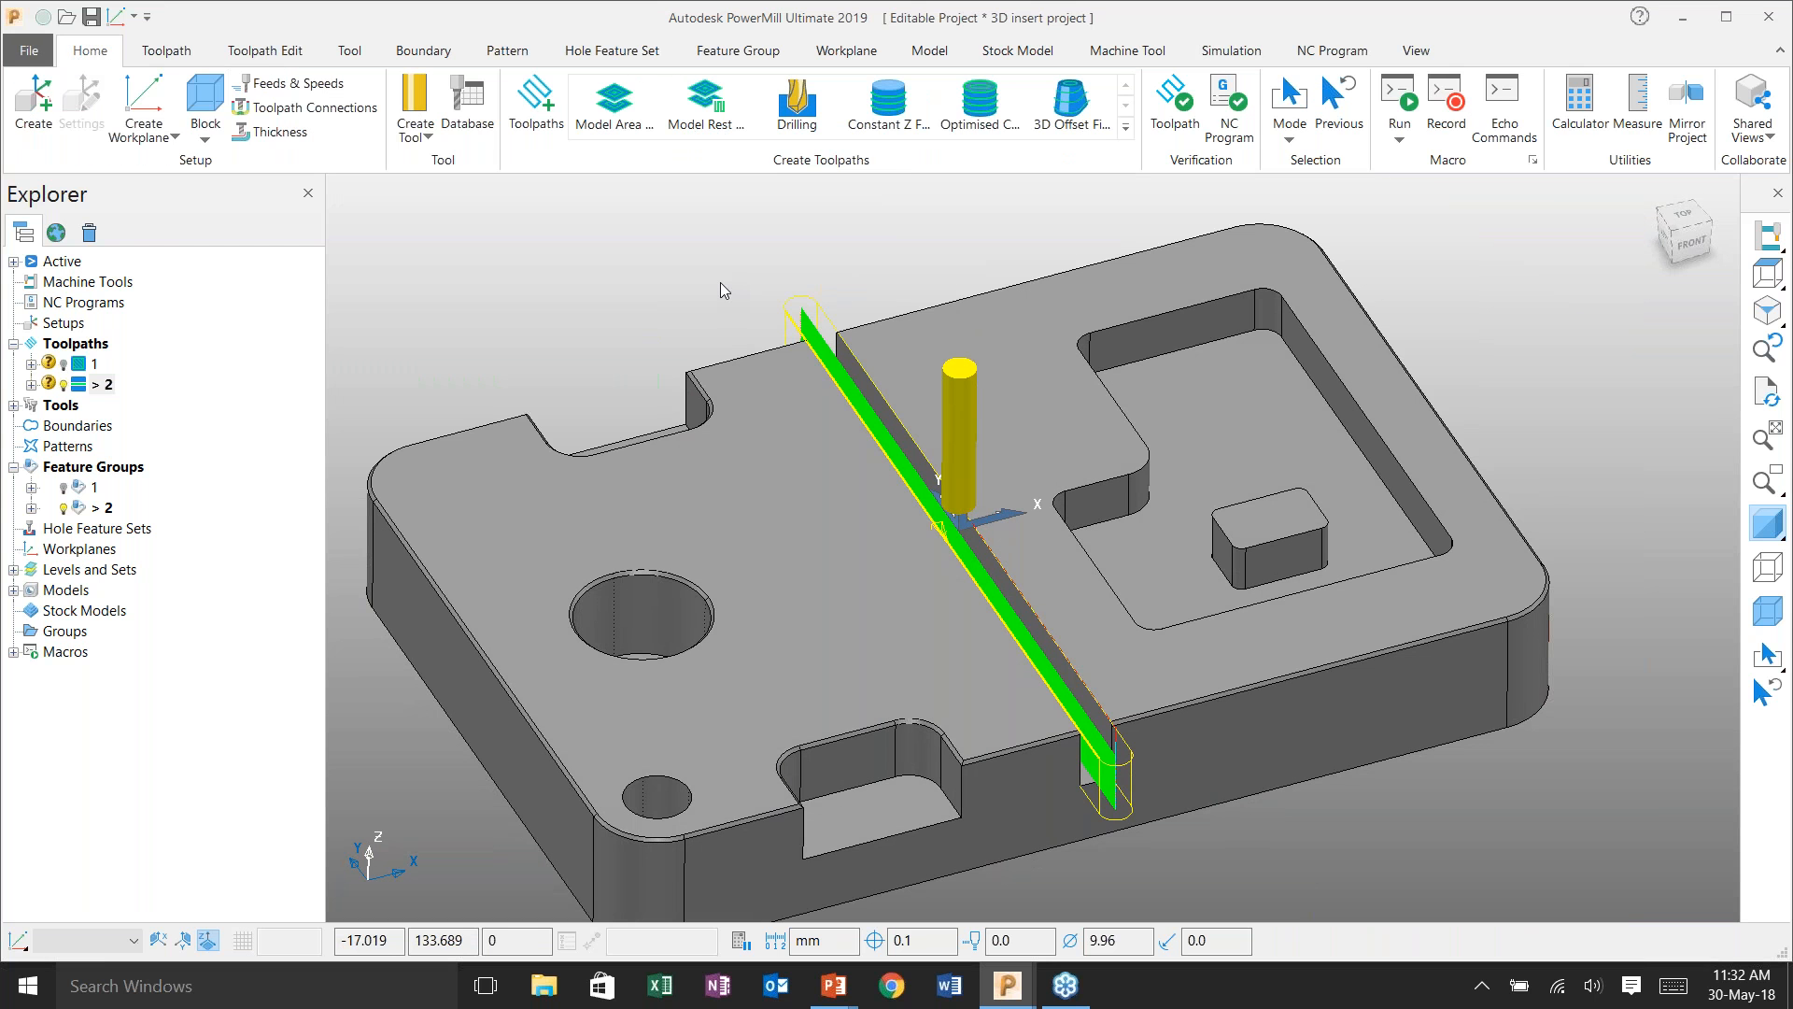
{"action": "left_click", "coordinate": [528, 105]}
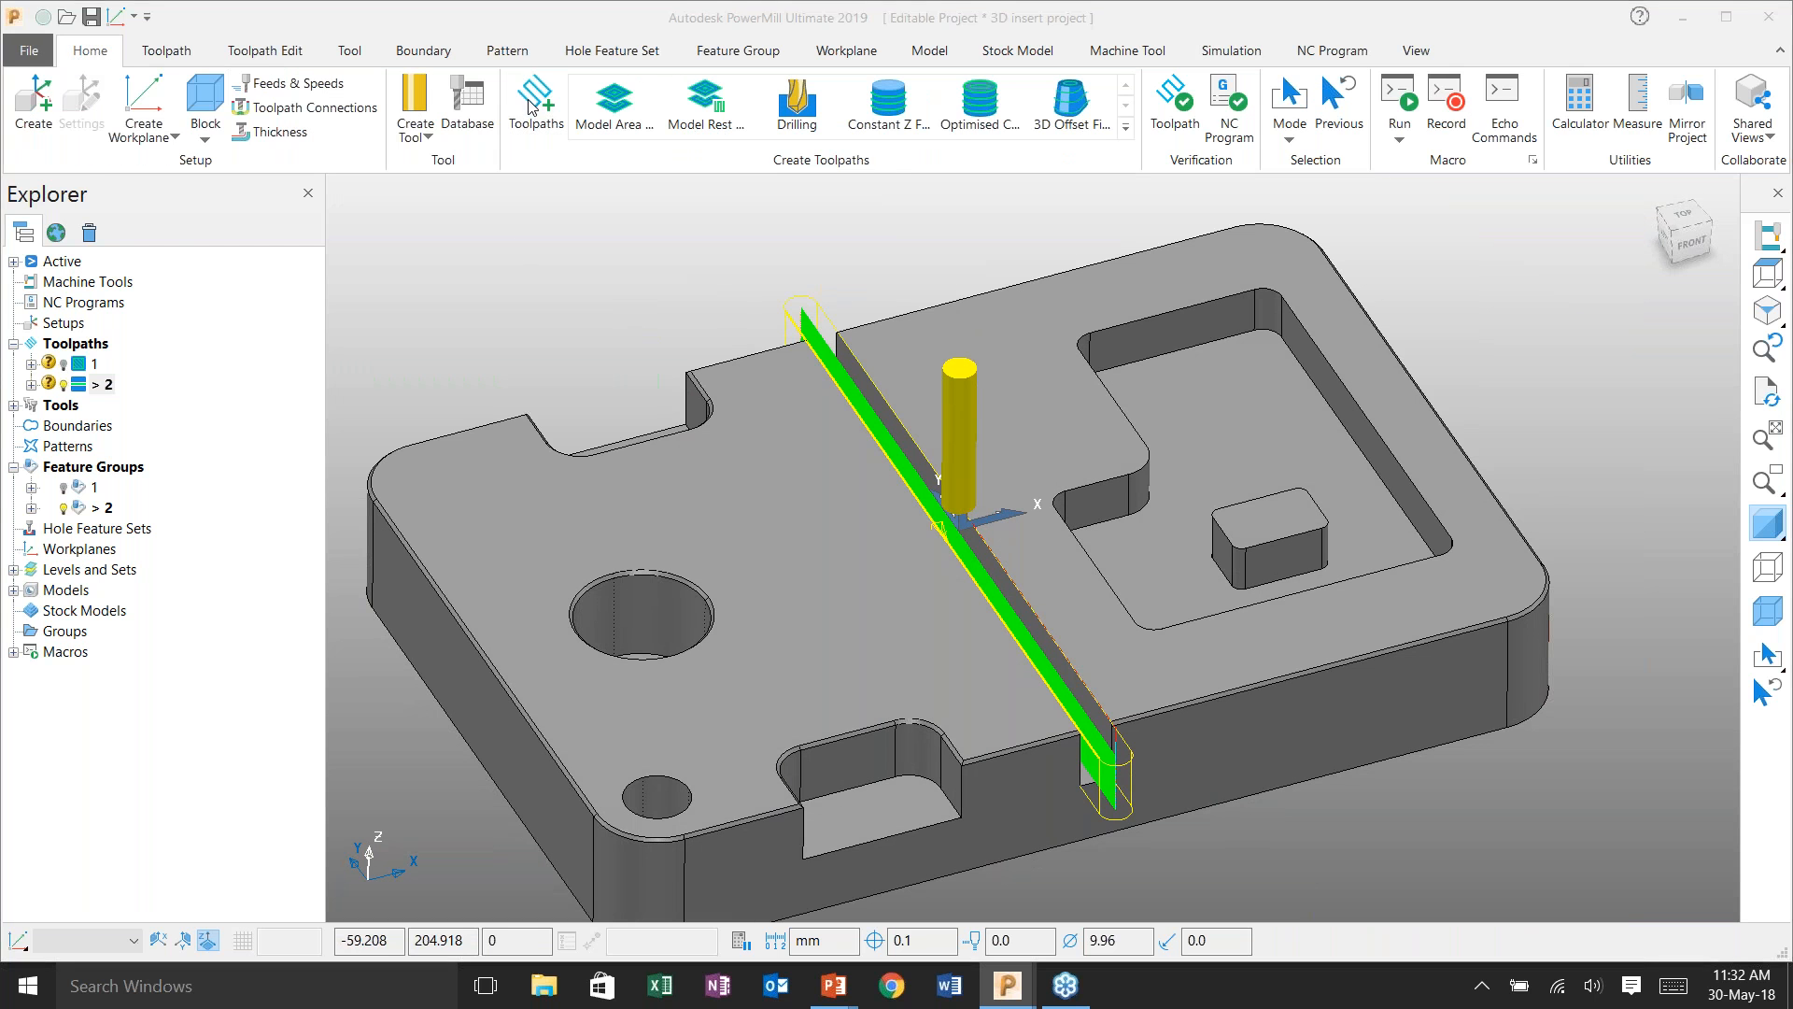
{"action": "left_click", "coordinate": [427, 190]}
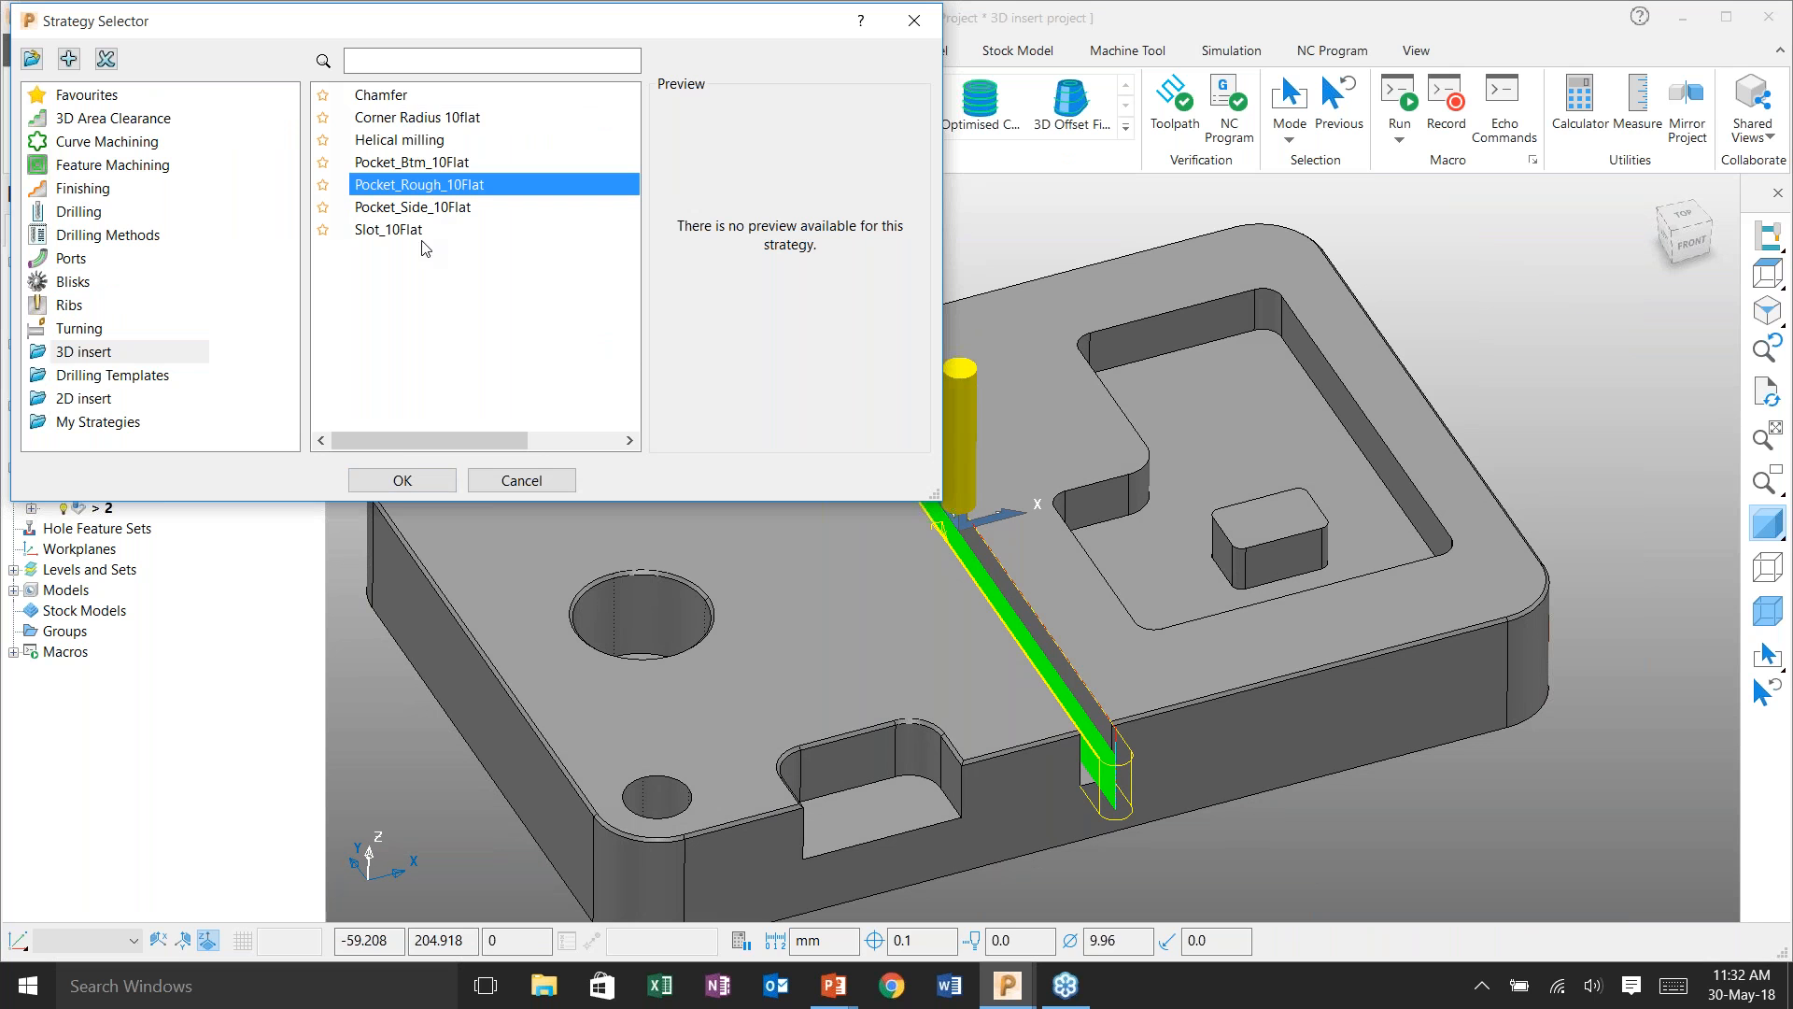
{"action": "left_click", "coordinate": [402, 481]}
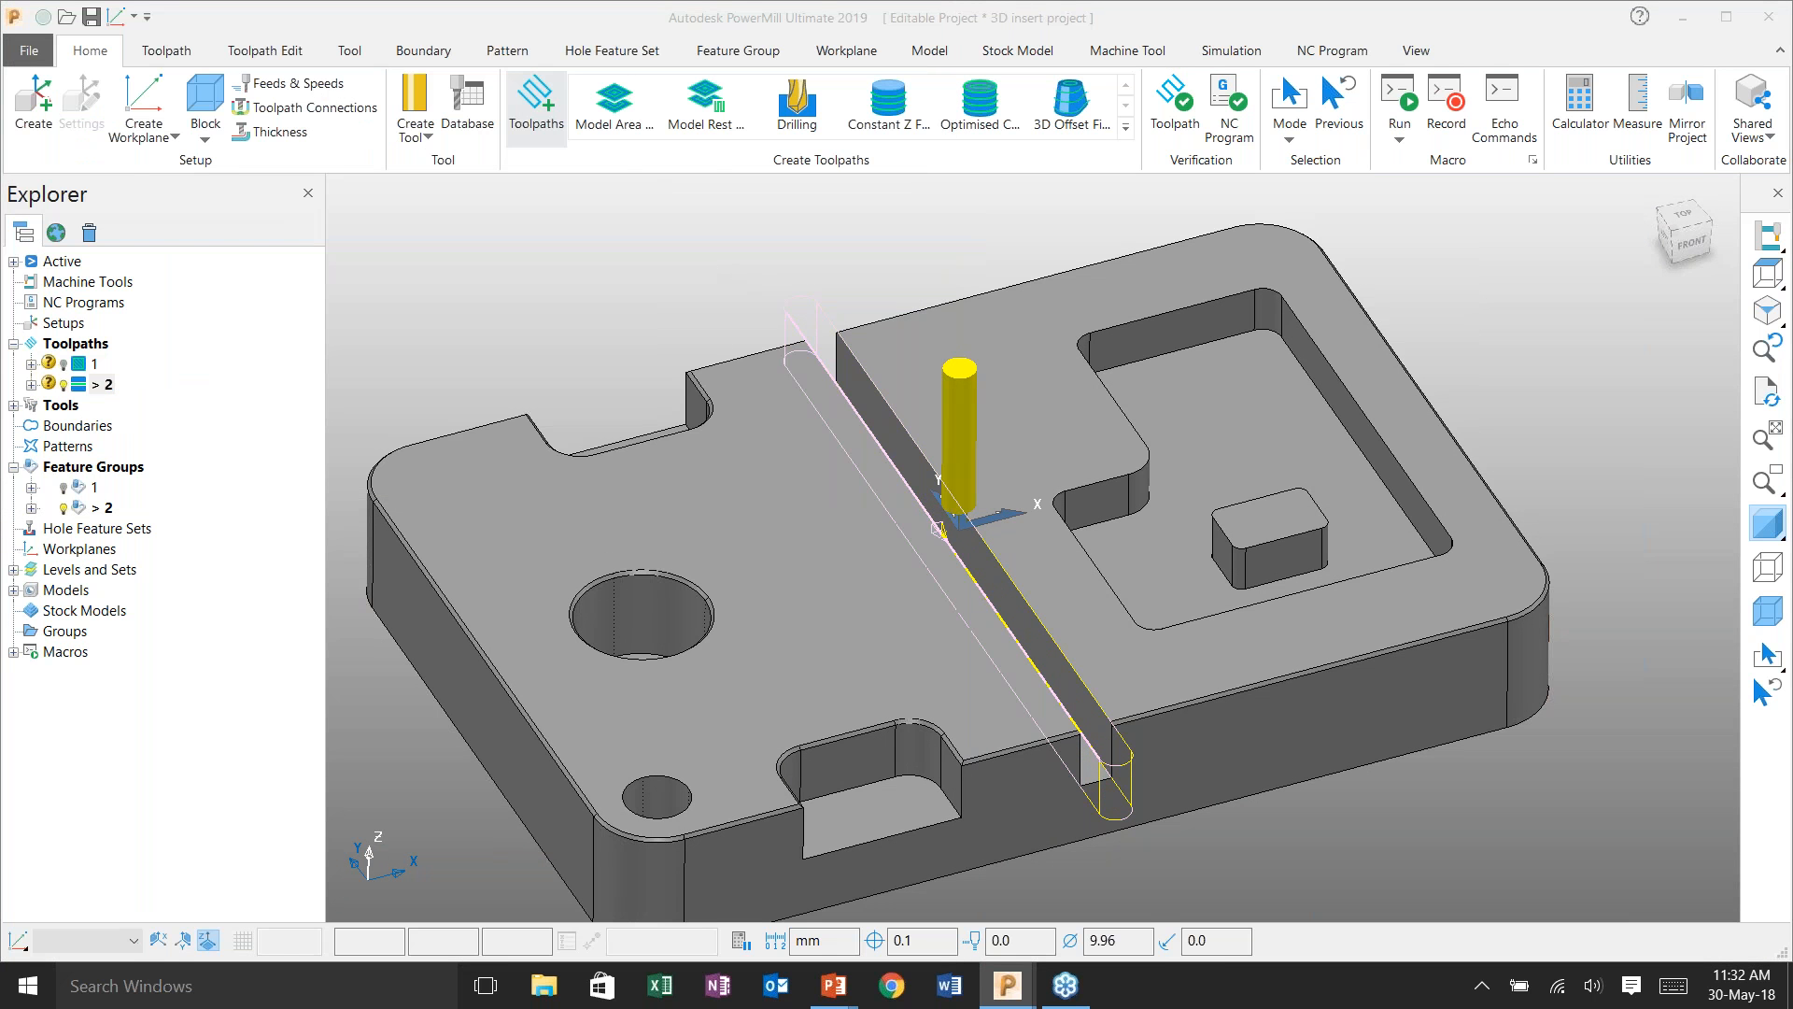
- Create a new feature group for the pocket roughing toolpath and open it for feature editing
{"action": "left_click", "coordinate": [118, 237]}
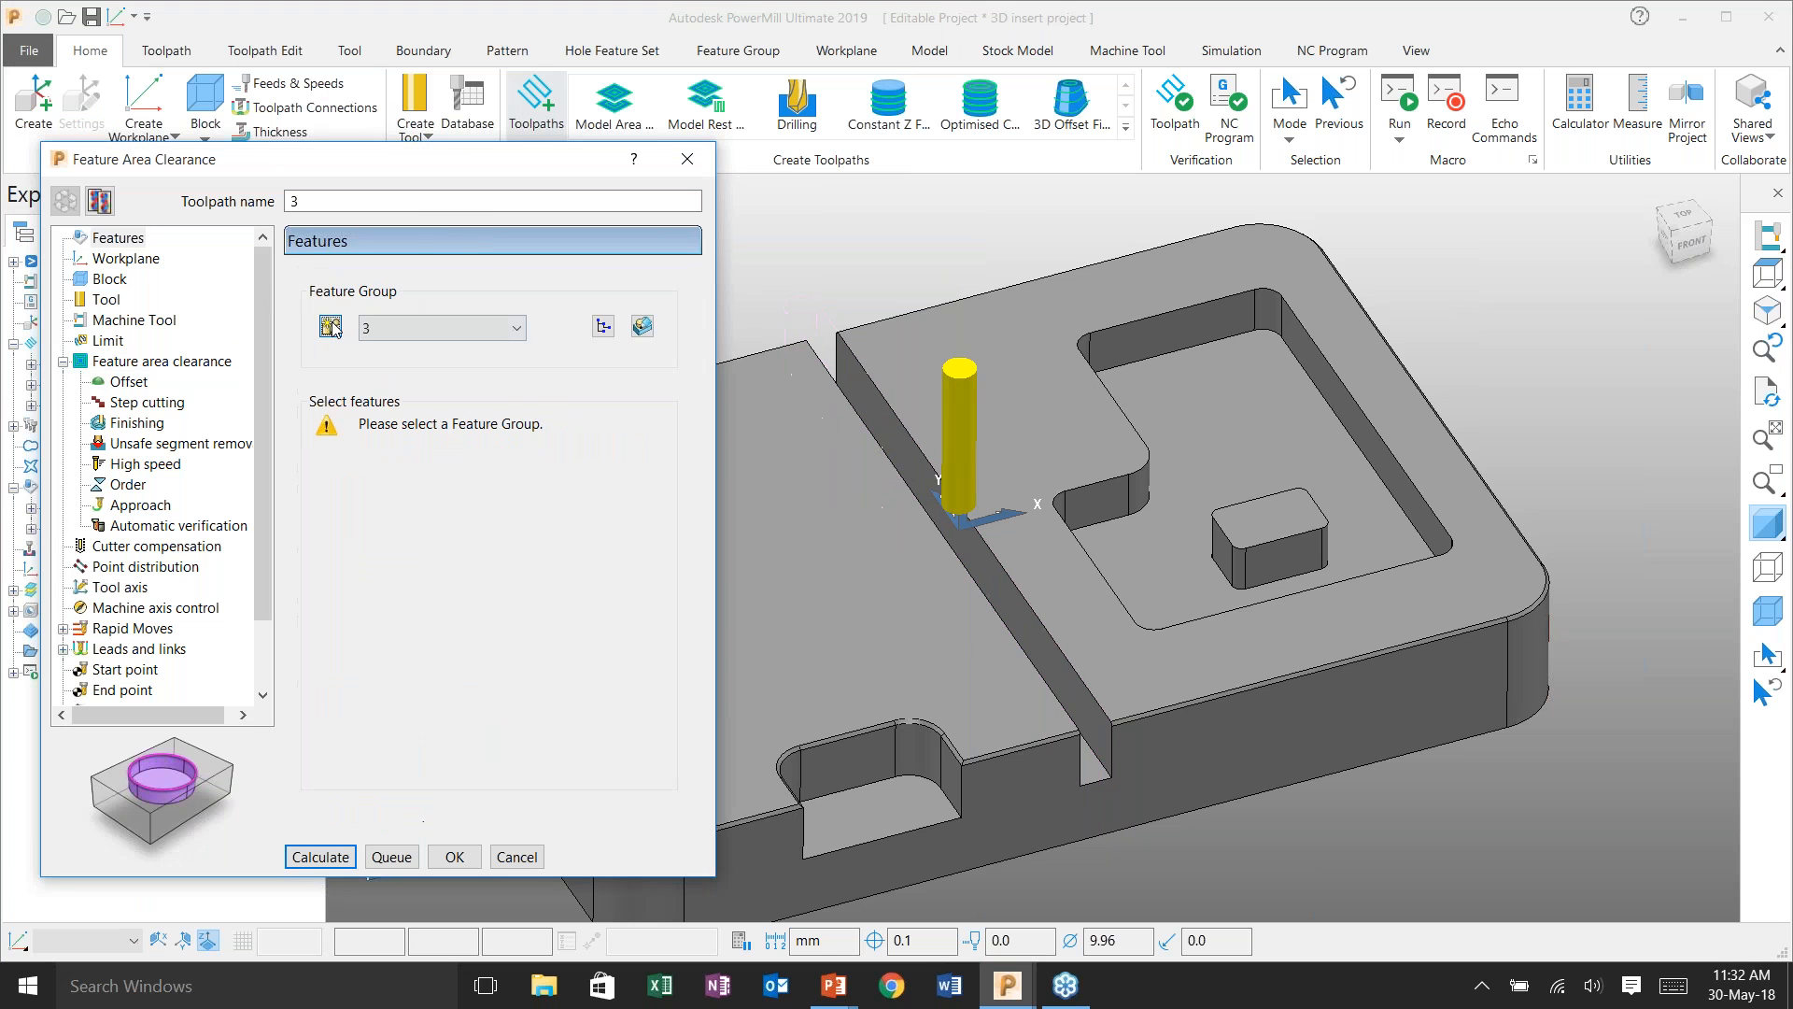
{"action": "left_click", "coordinate": [330, 326]}
{"action": "left_click", "coordinate": [641, 326]}
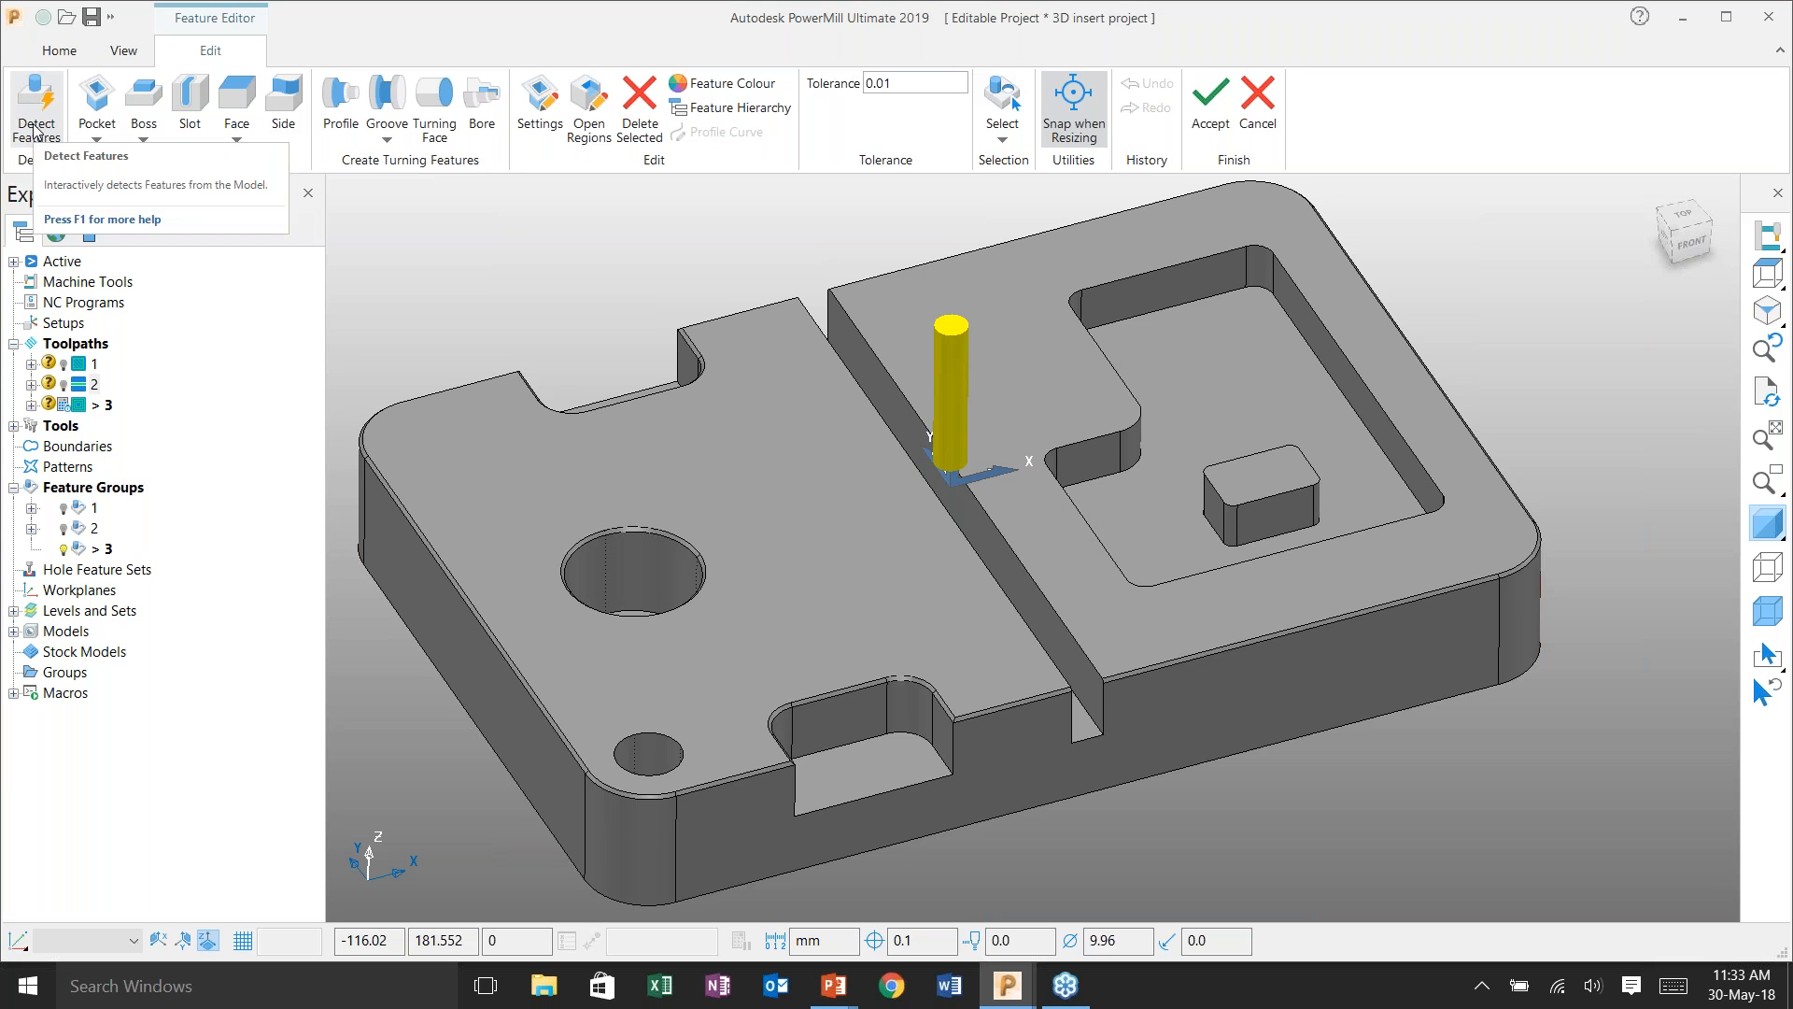
- Detect the large round hole as a feature using the Single selection mode and accept it
{"action": "left_click", "coordinate": [33, 128]}
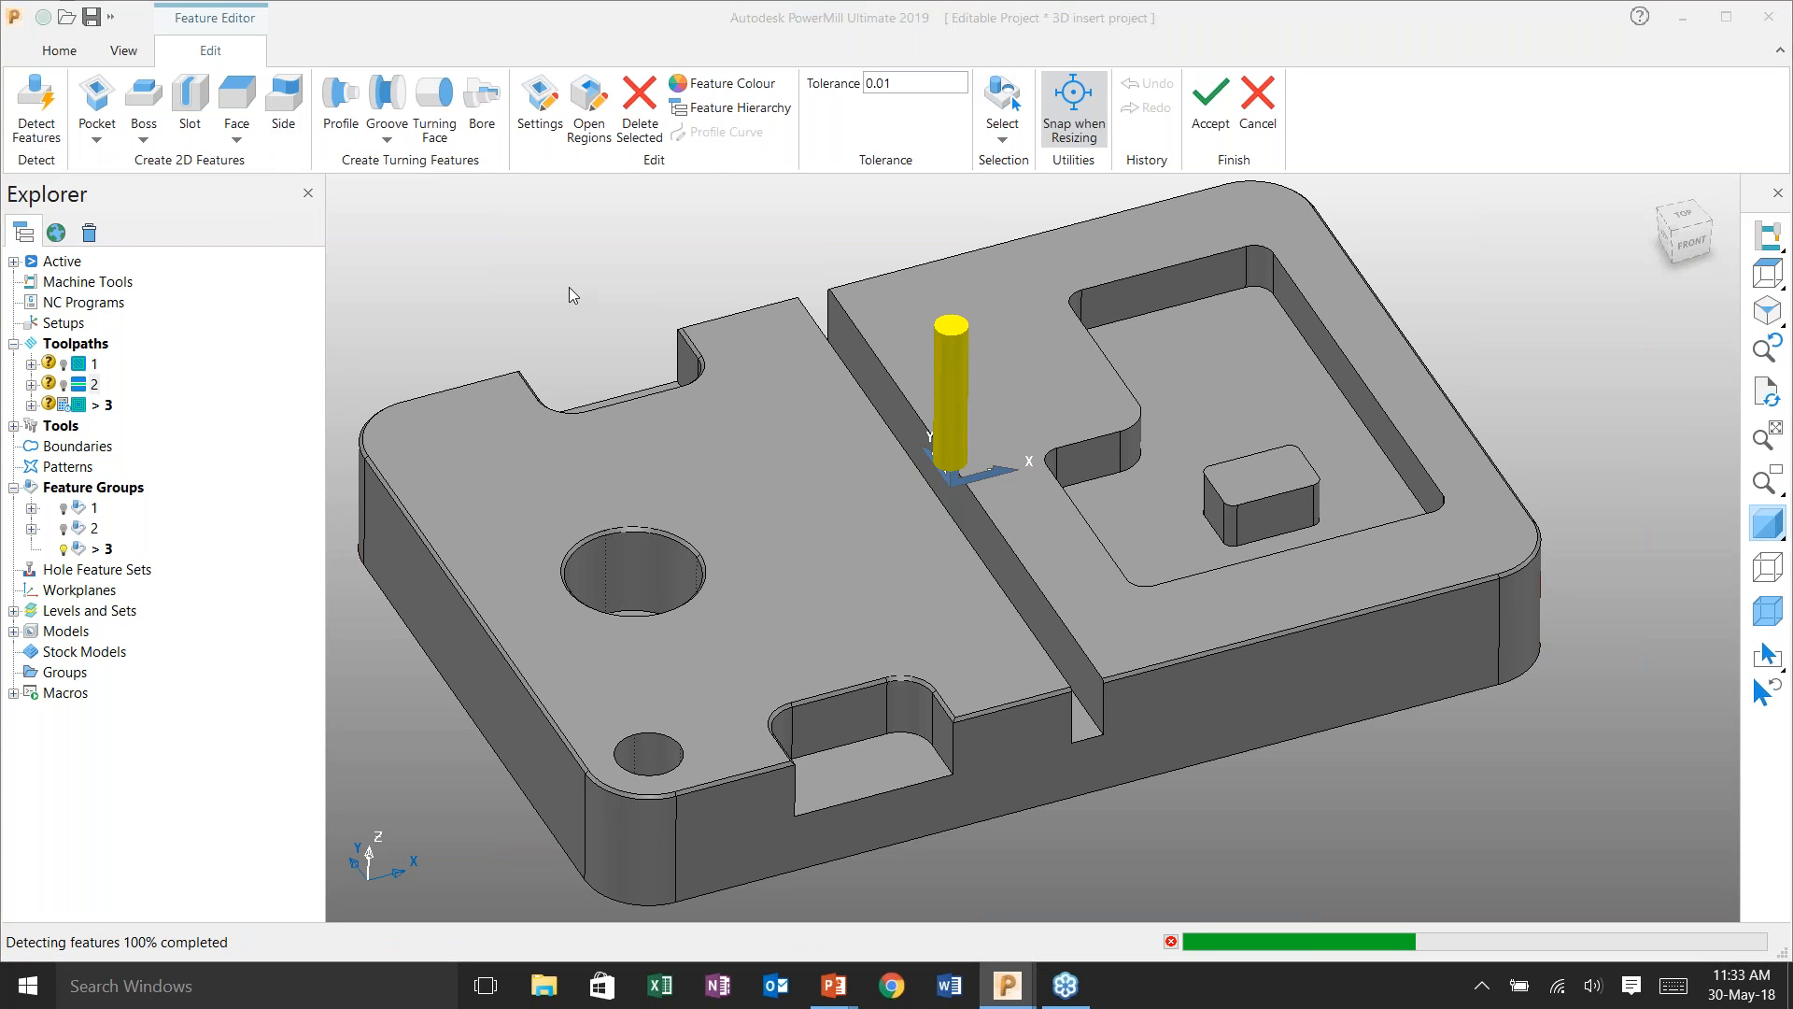
{"action": "left_click", "coordinate": [151, 289]}
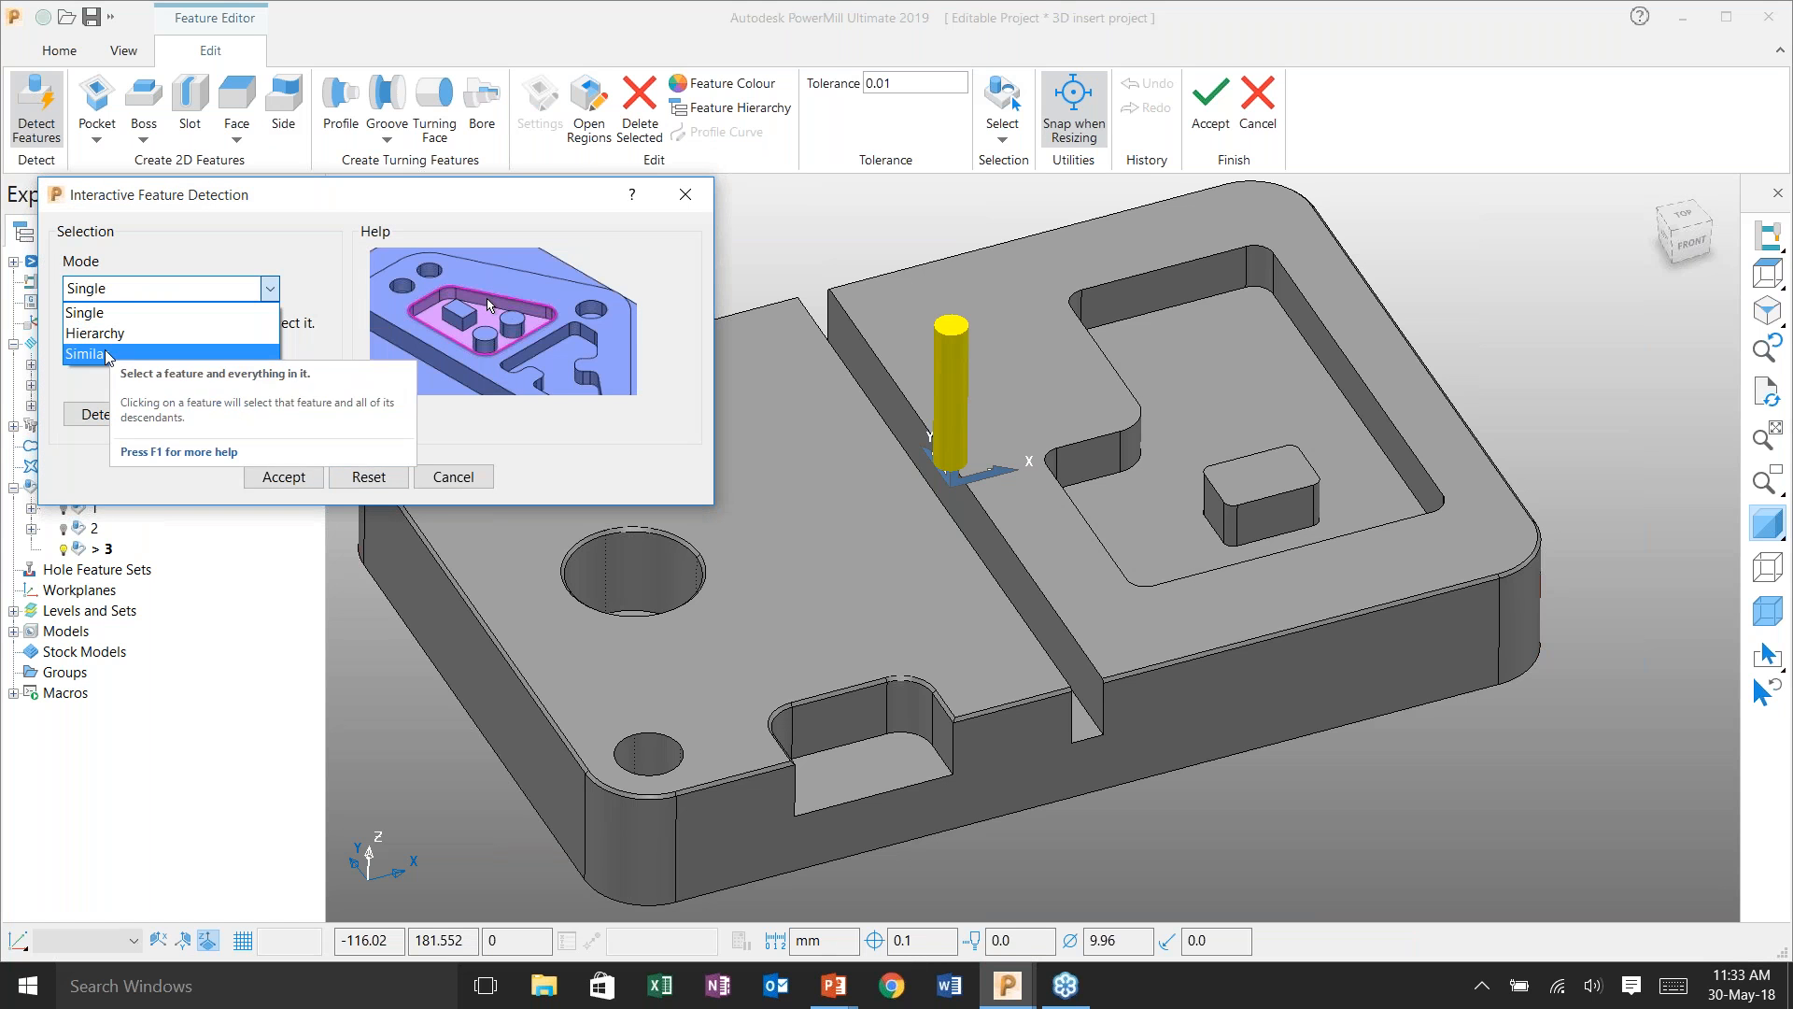
{"action": "left_click", "coordinate": [99, 317]}
{"action": "scroll", "coordinate": [940, 613], "scroll_direction": "down", "scroll_amount": 2}
{"action": "left_click", "coordinate": [906, 607]}
{"action": "middle_click_drag", "start_coordinate": [744, 593], "coordinate": [1172, 504], "text": "shift"}
{"action": "scroll", "coordinate": [1172, 504], "scroll_direction": "up", "scroll_amount": 2}
{"action": "scroll", "coordinate": [1174, 507], "scroll_direction": "up", "scroll_amount": 2}
{"action": "left_click", "coordinate": [1148, 469]}
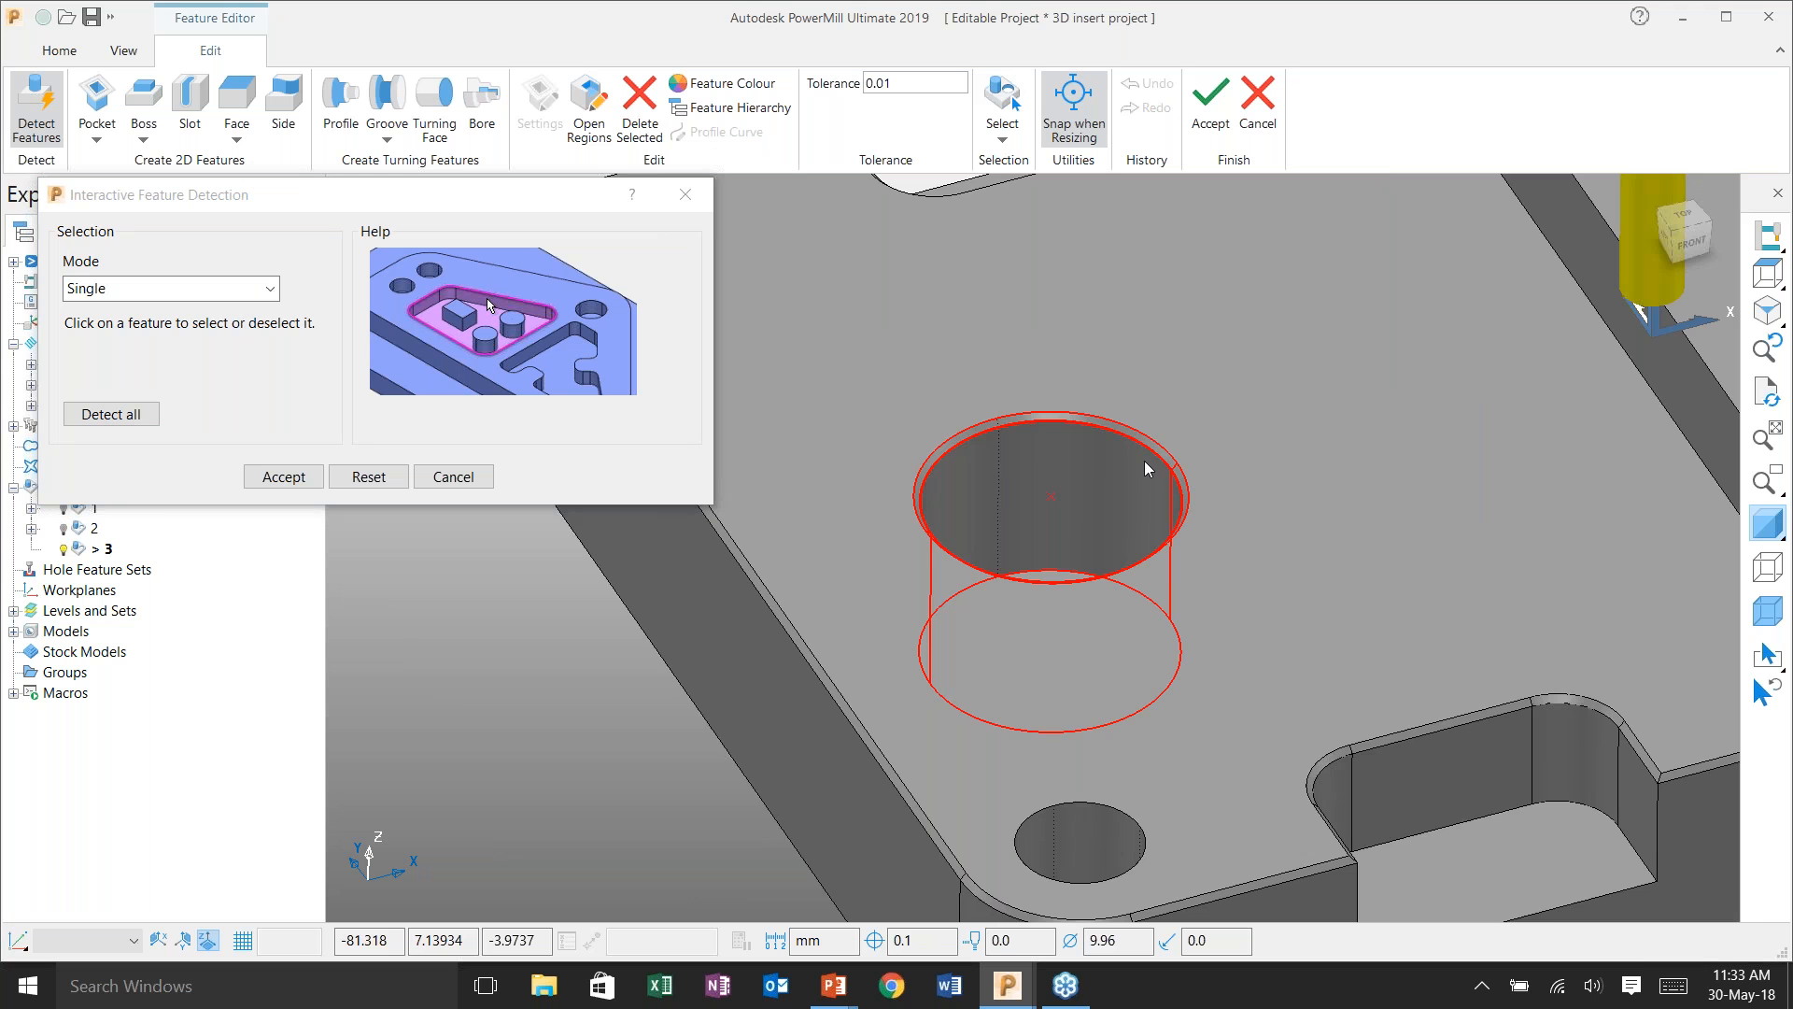
{"action": "scroll", "coordinate": [1145, 461], "scroll_direction": "up", "scroll_amount": 4}
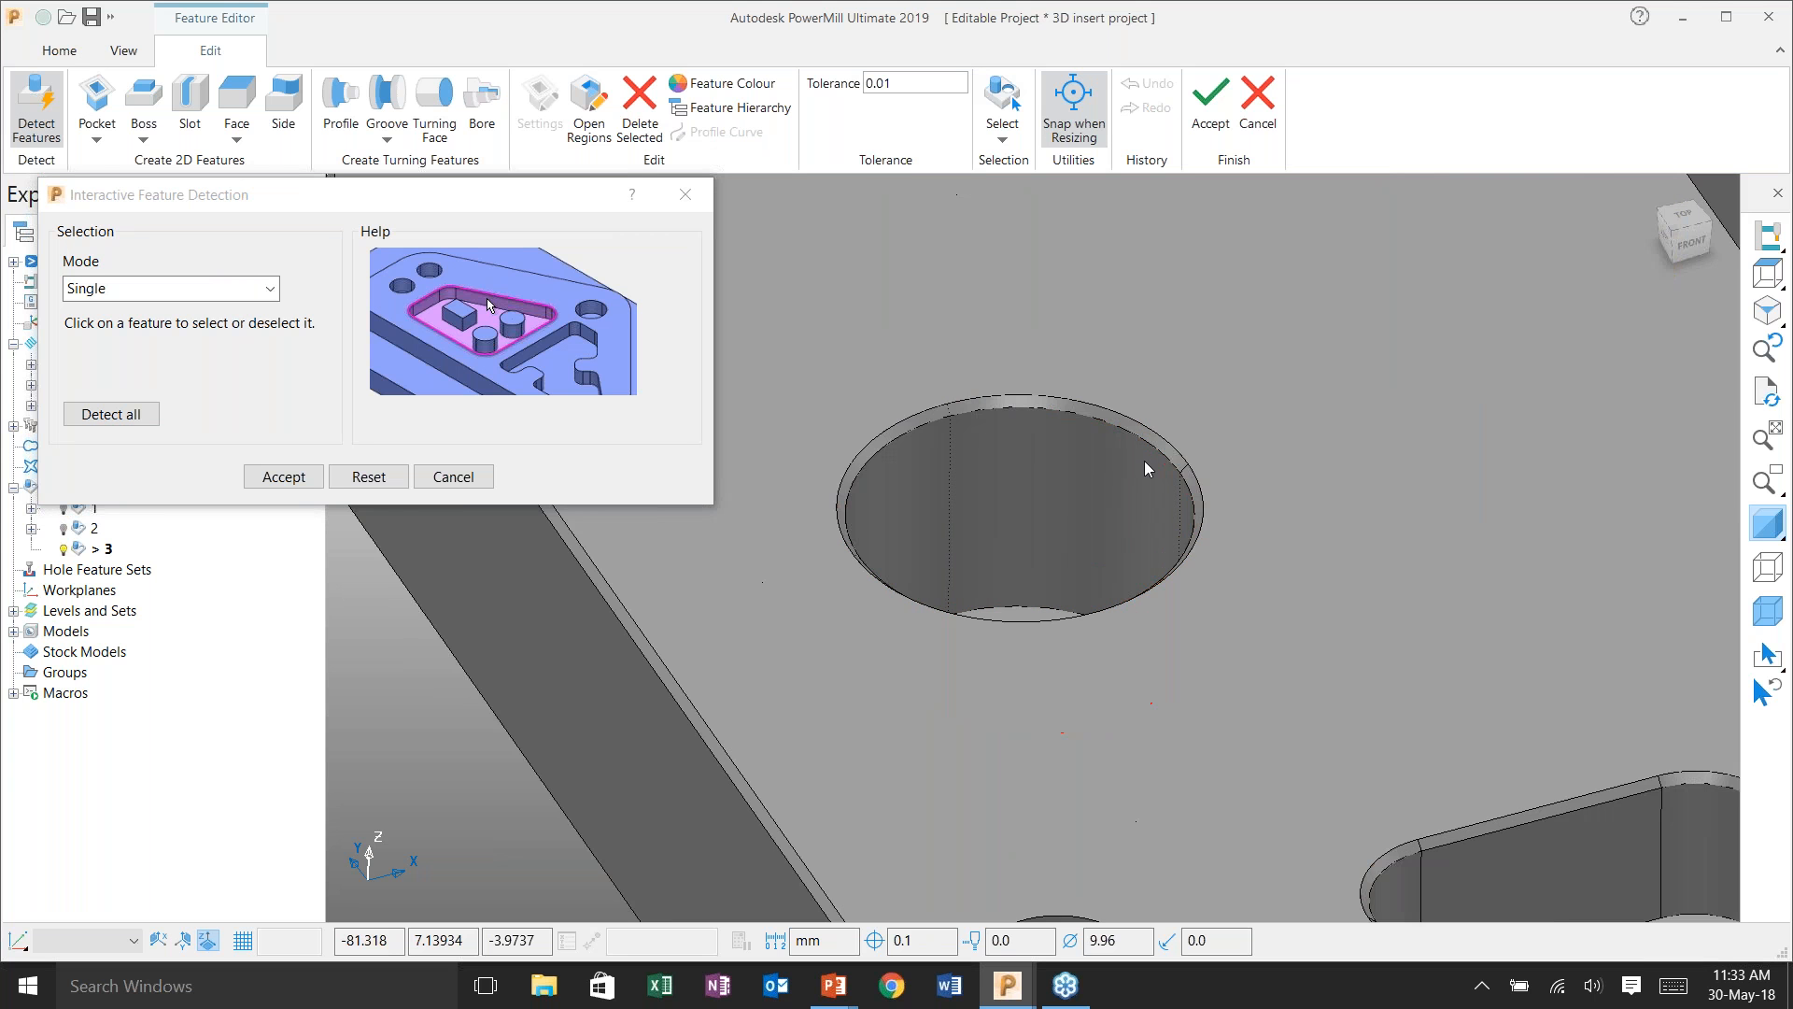
{"action": "scroll", "coordinate": [1028, 475], "scroll_direction": "down", "scroll_amount": 4}
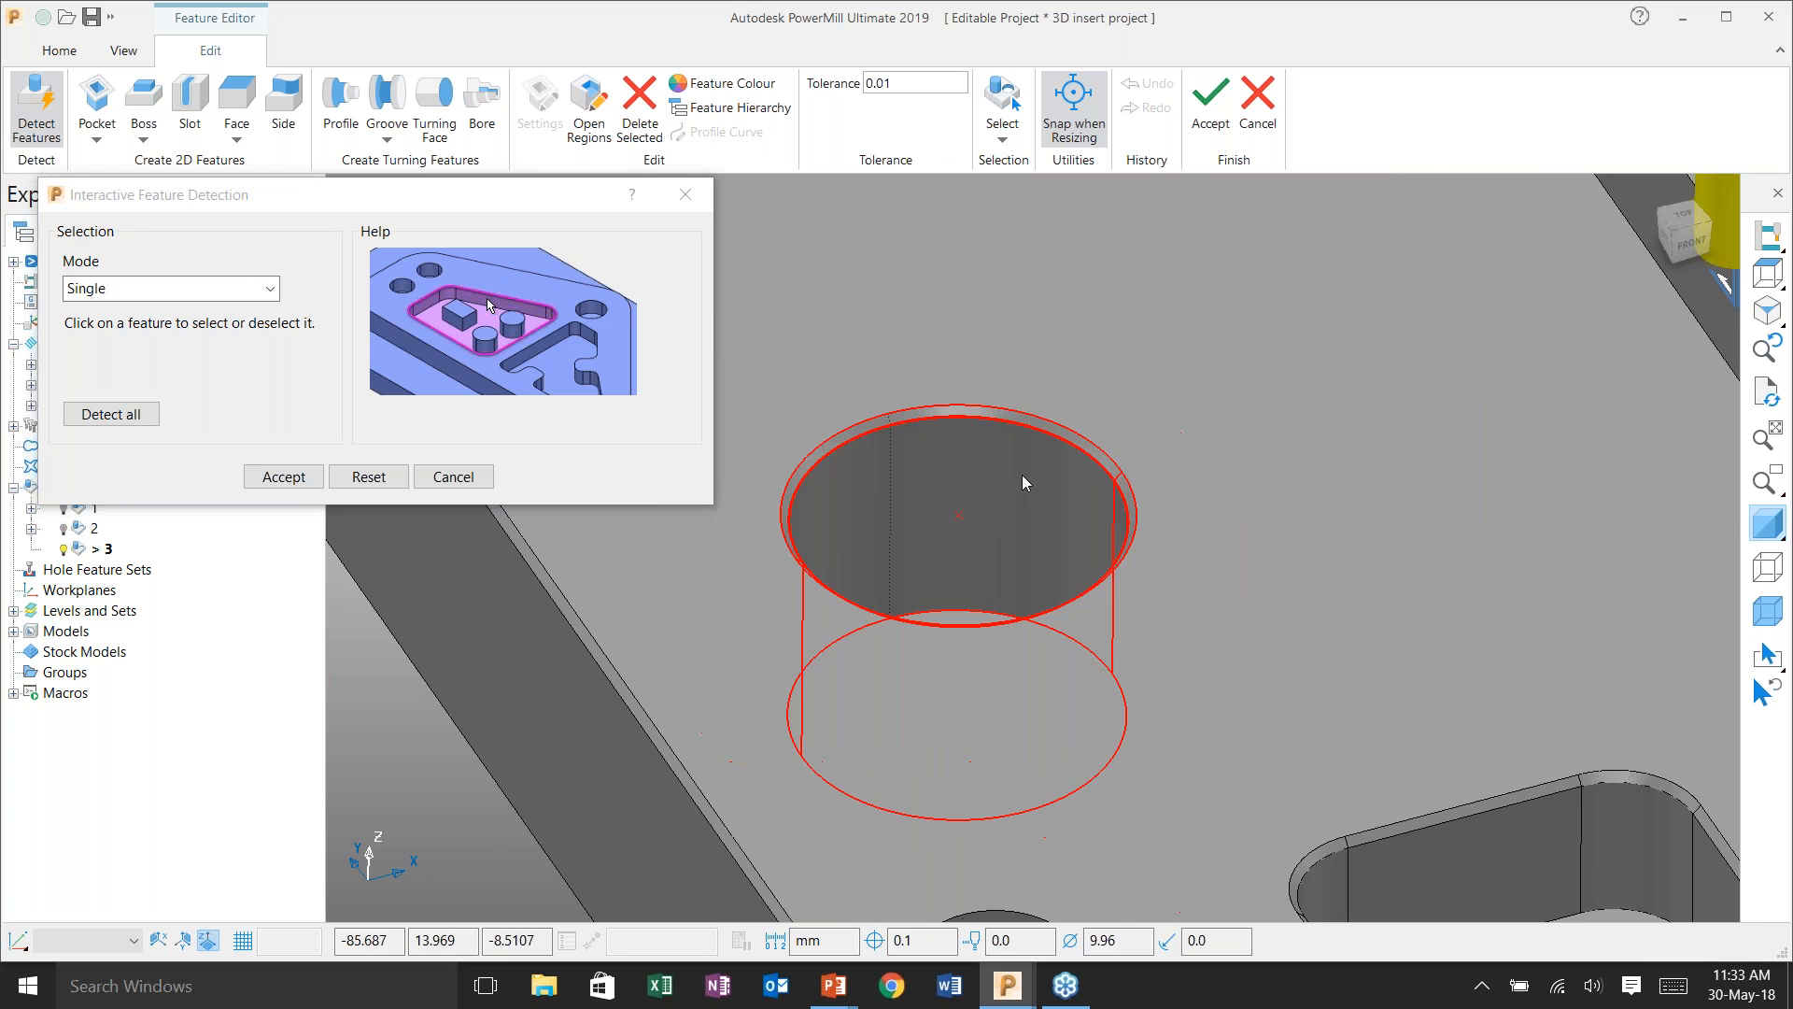
{"action": "left_click", "coordinate": [290, 478]}
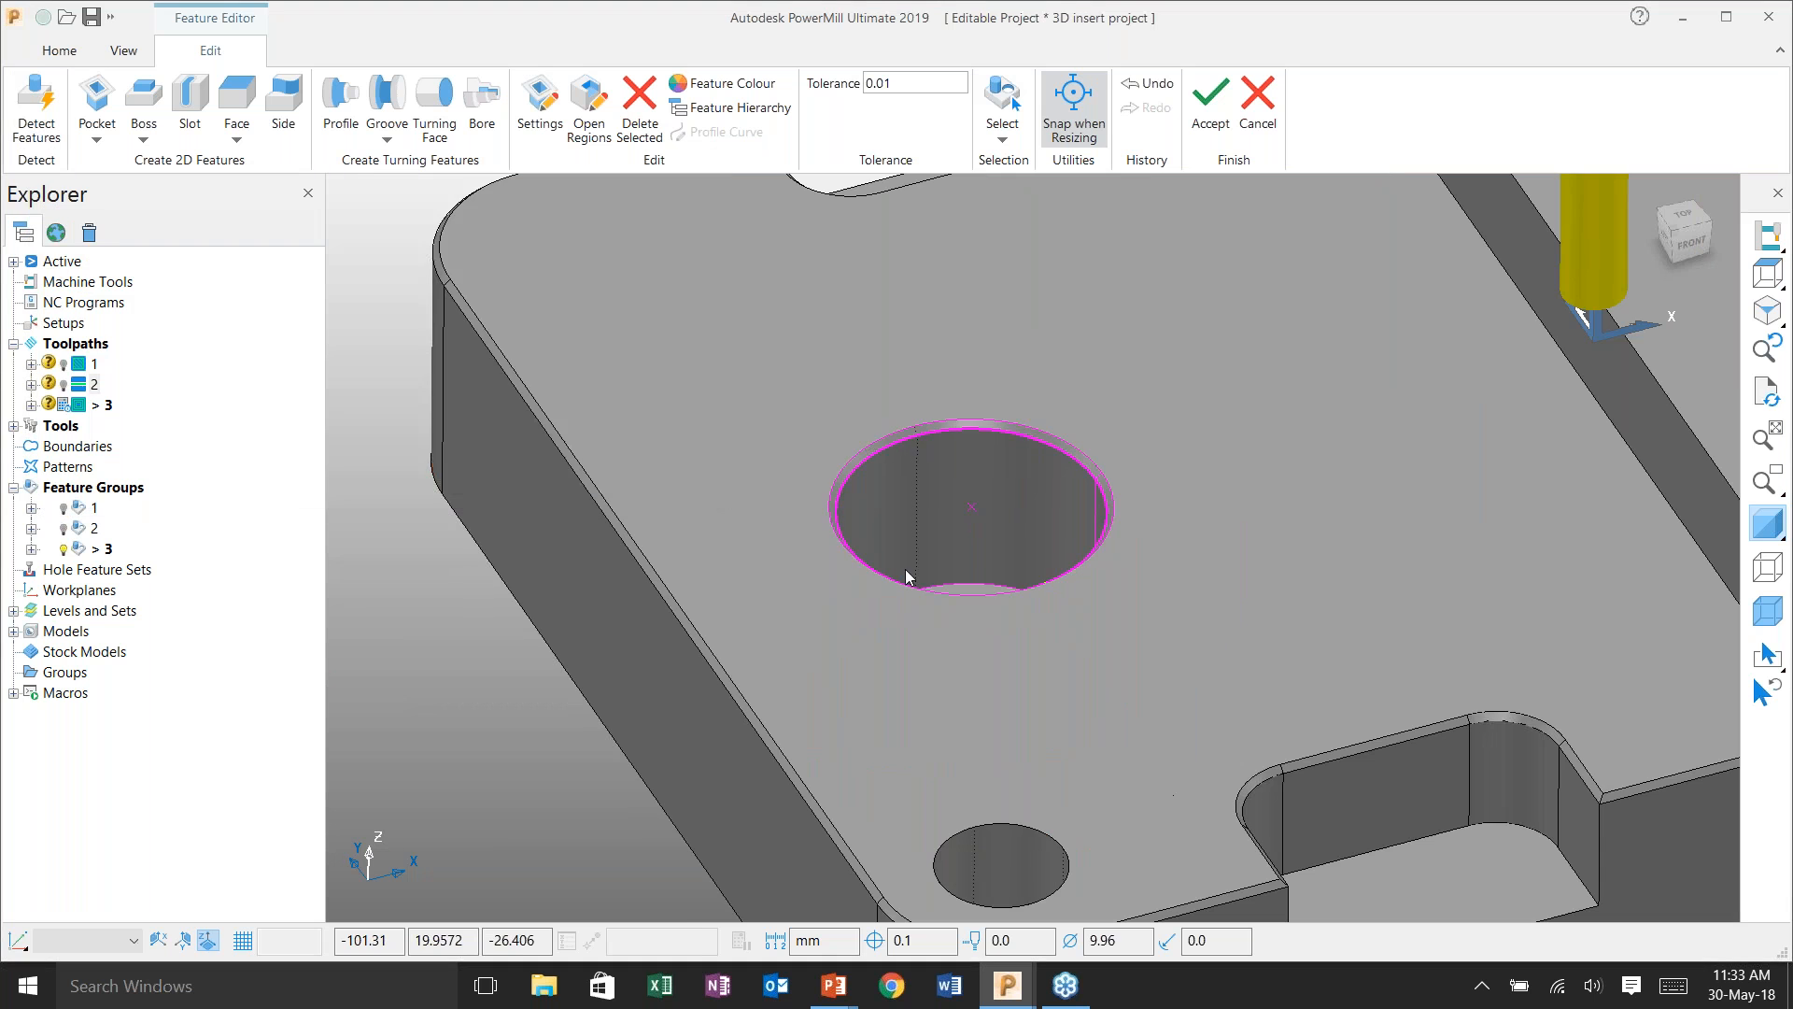
- Detect the large closed pocket together with its inner boss using the Hierarchy selection mode and accept it
{"action": "scroll", "coordinate": [910, 571], "scroll_direction": "down", "scroll_amount": 5}
{"action": "left_click", "coordinate": [37, 108]}
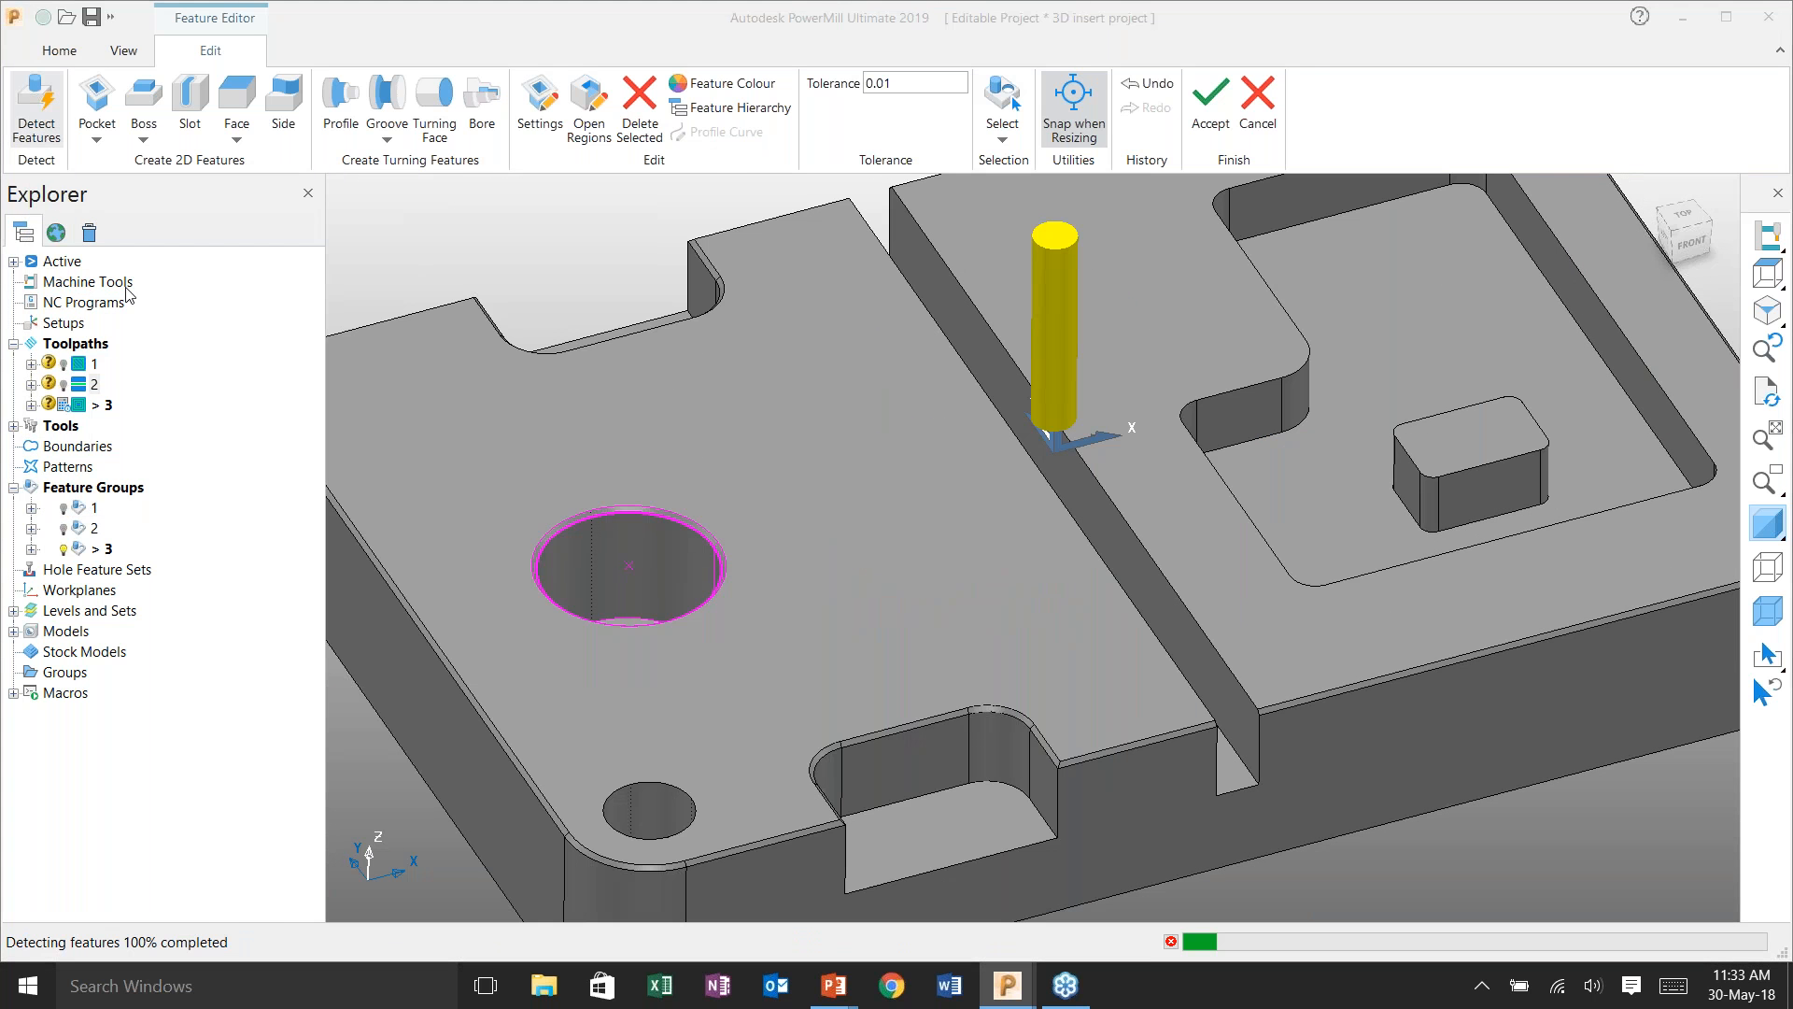
{"action": "left_click", "coordinate": [178, 289]}
{"action": "left_click", "coordinate": [142, 334]}
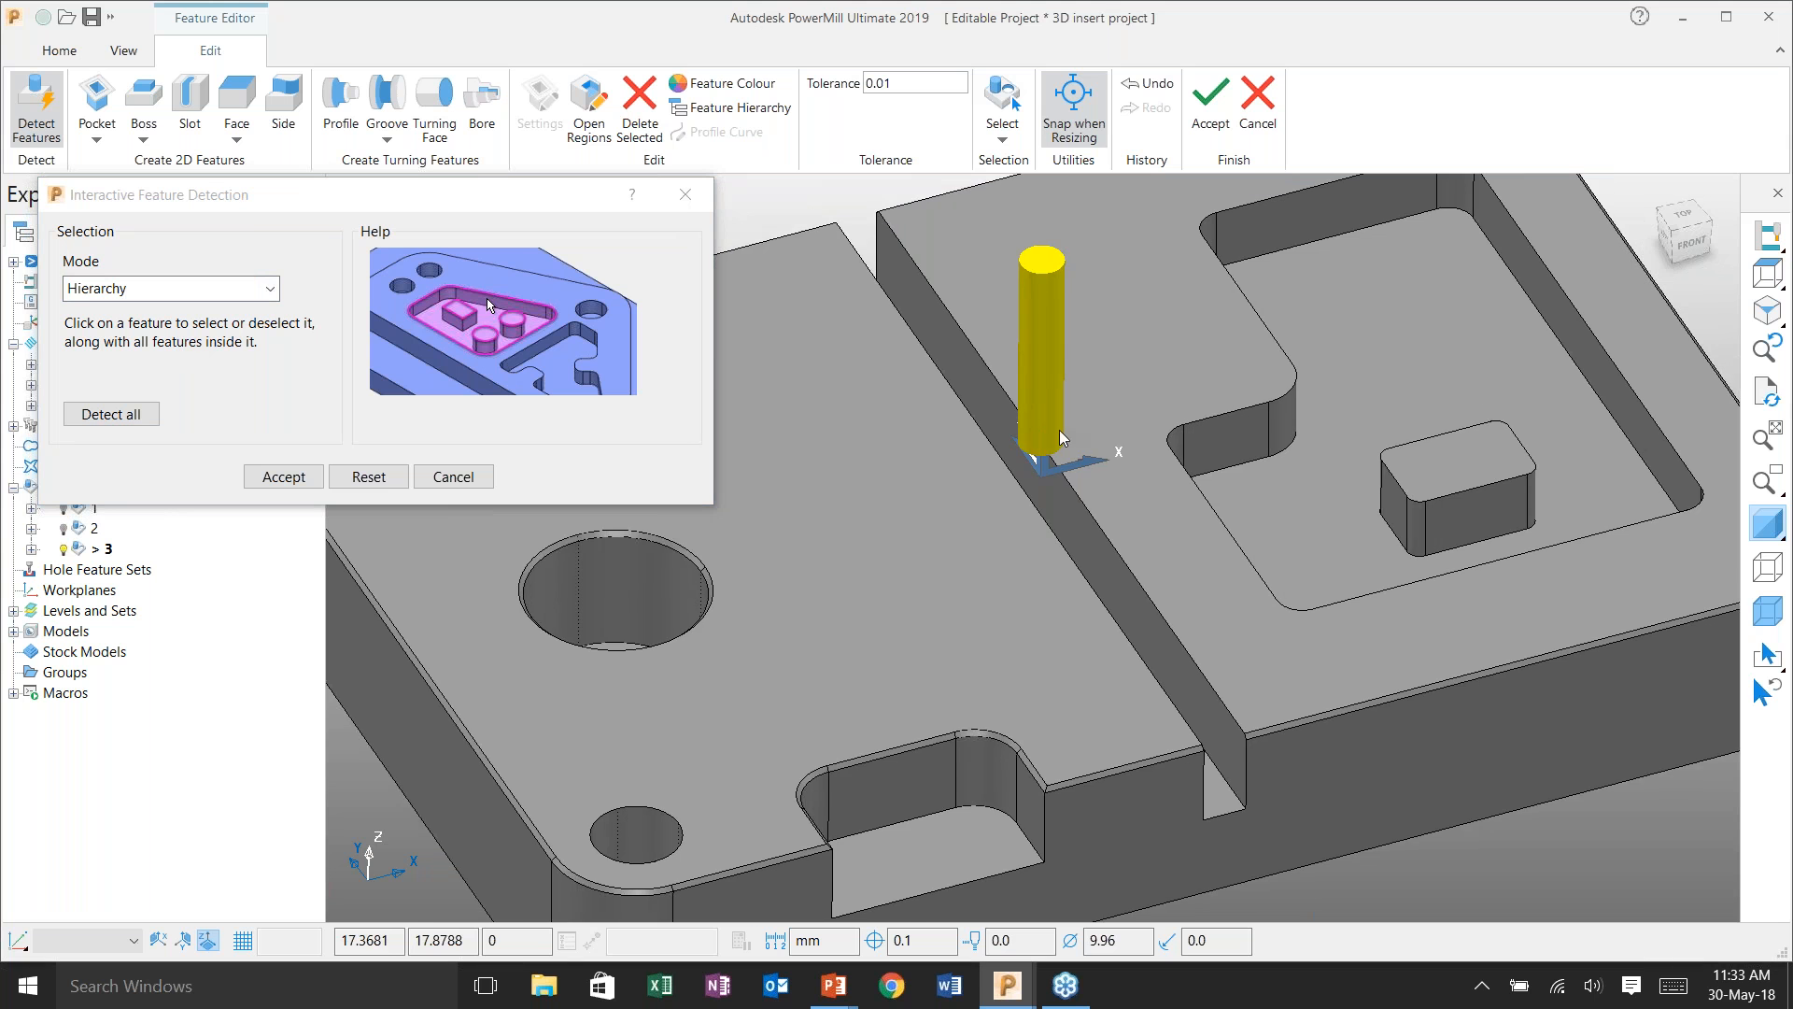
{"action": "left_click", "coordinate": [1108, 458]}
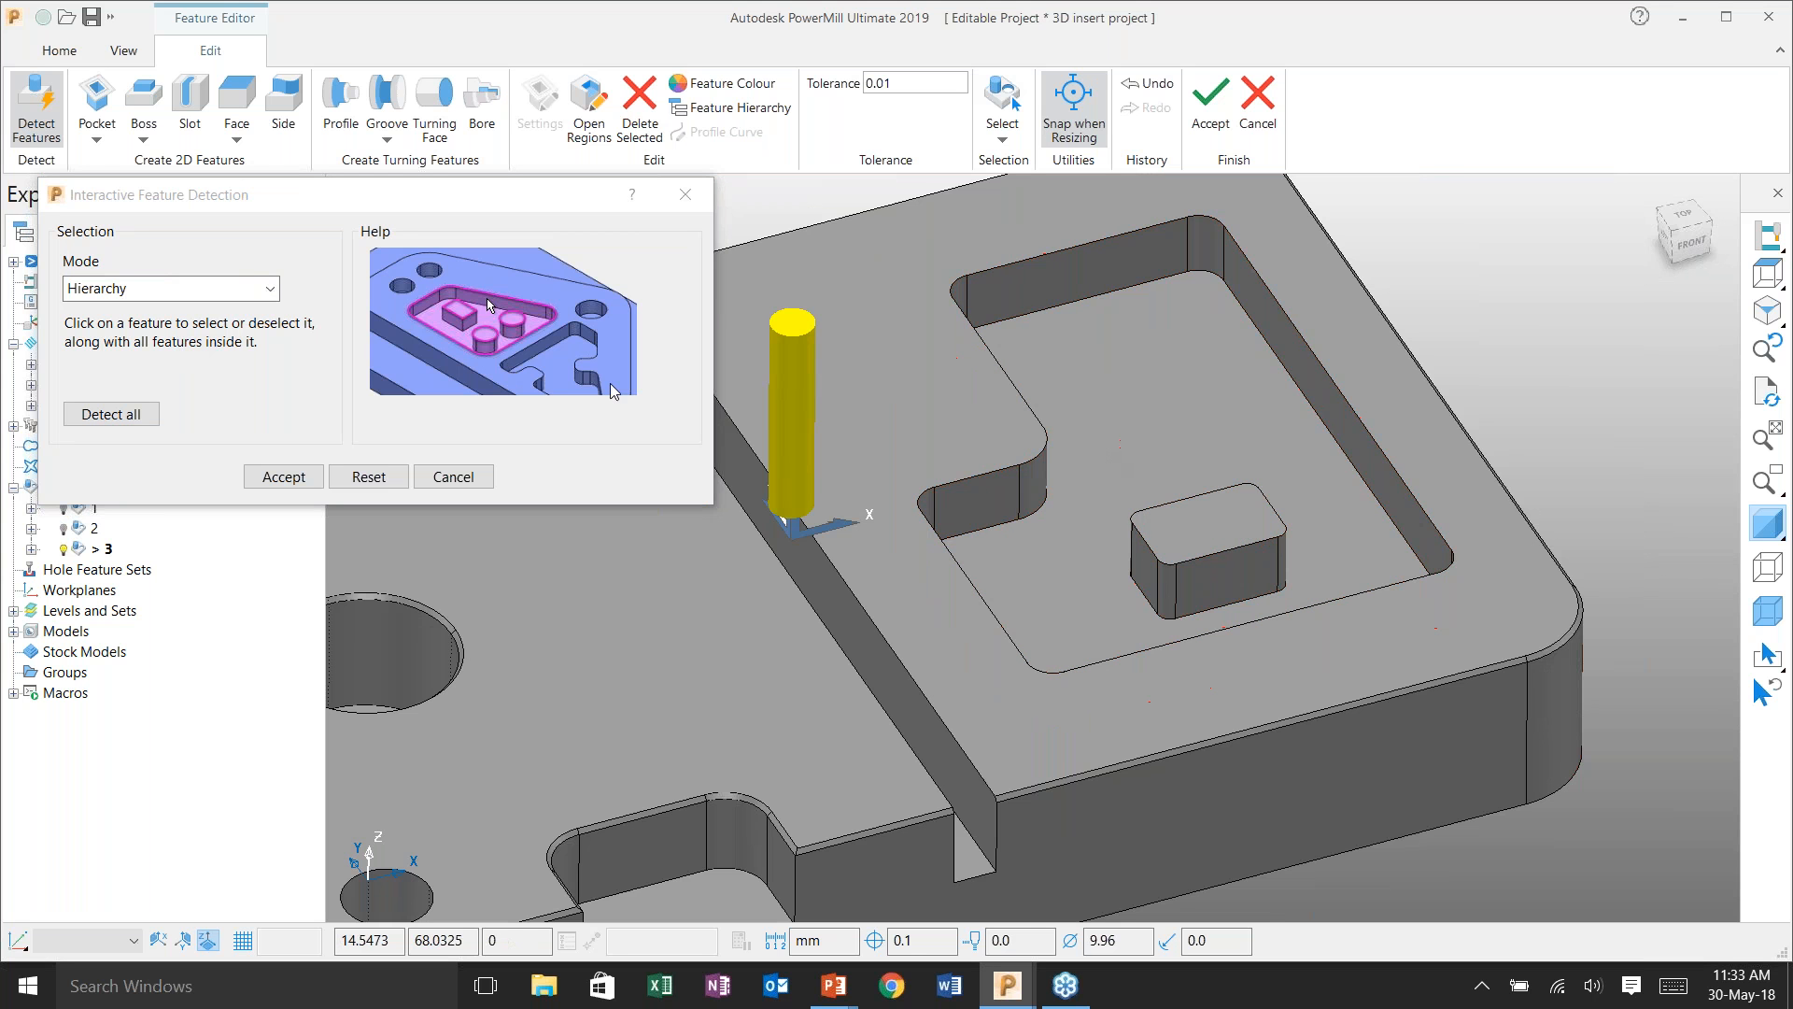
{"action": "left_click", "coordinate": [251, 288]}
{"action": "left_click", "coordinate": [140, 325]}
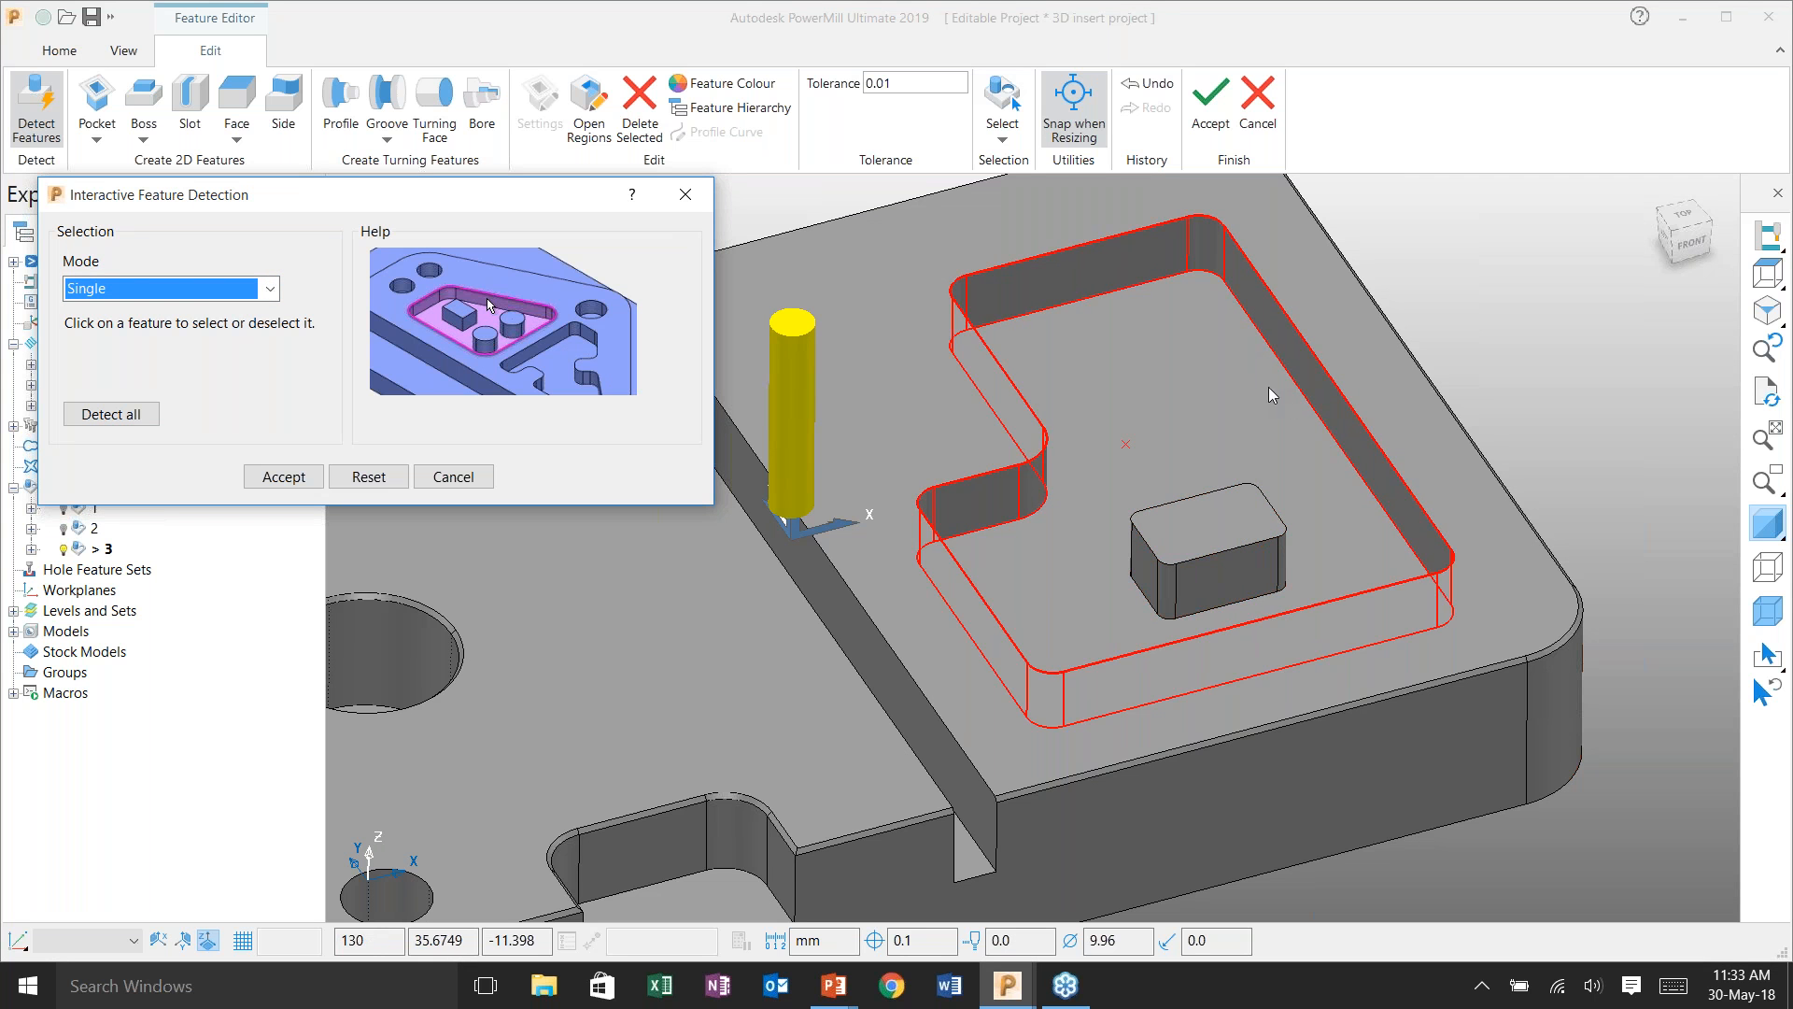
{"action": "left_click", "coordinate": [205, 289]}
{"action": "left_click", "coordinate": [137, 329]}
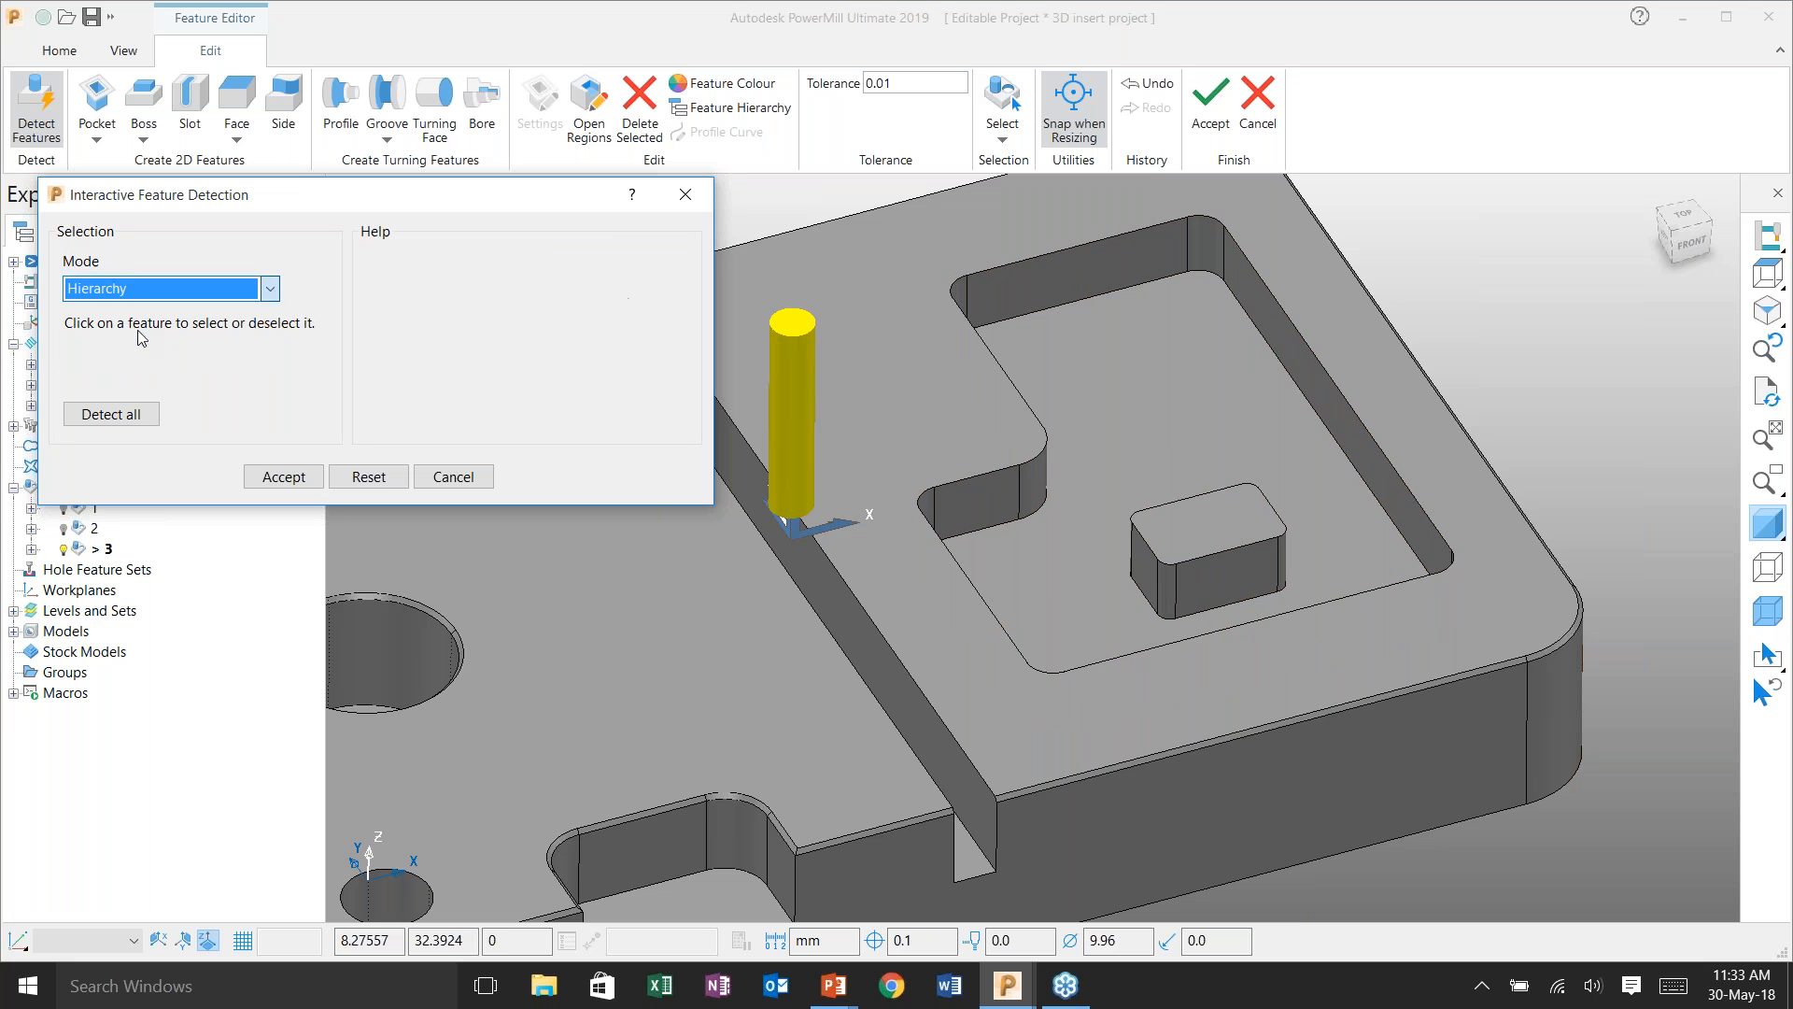
{"action": "left_click", "coordinate": [1107, 352]}
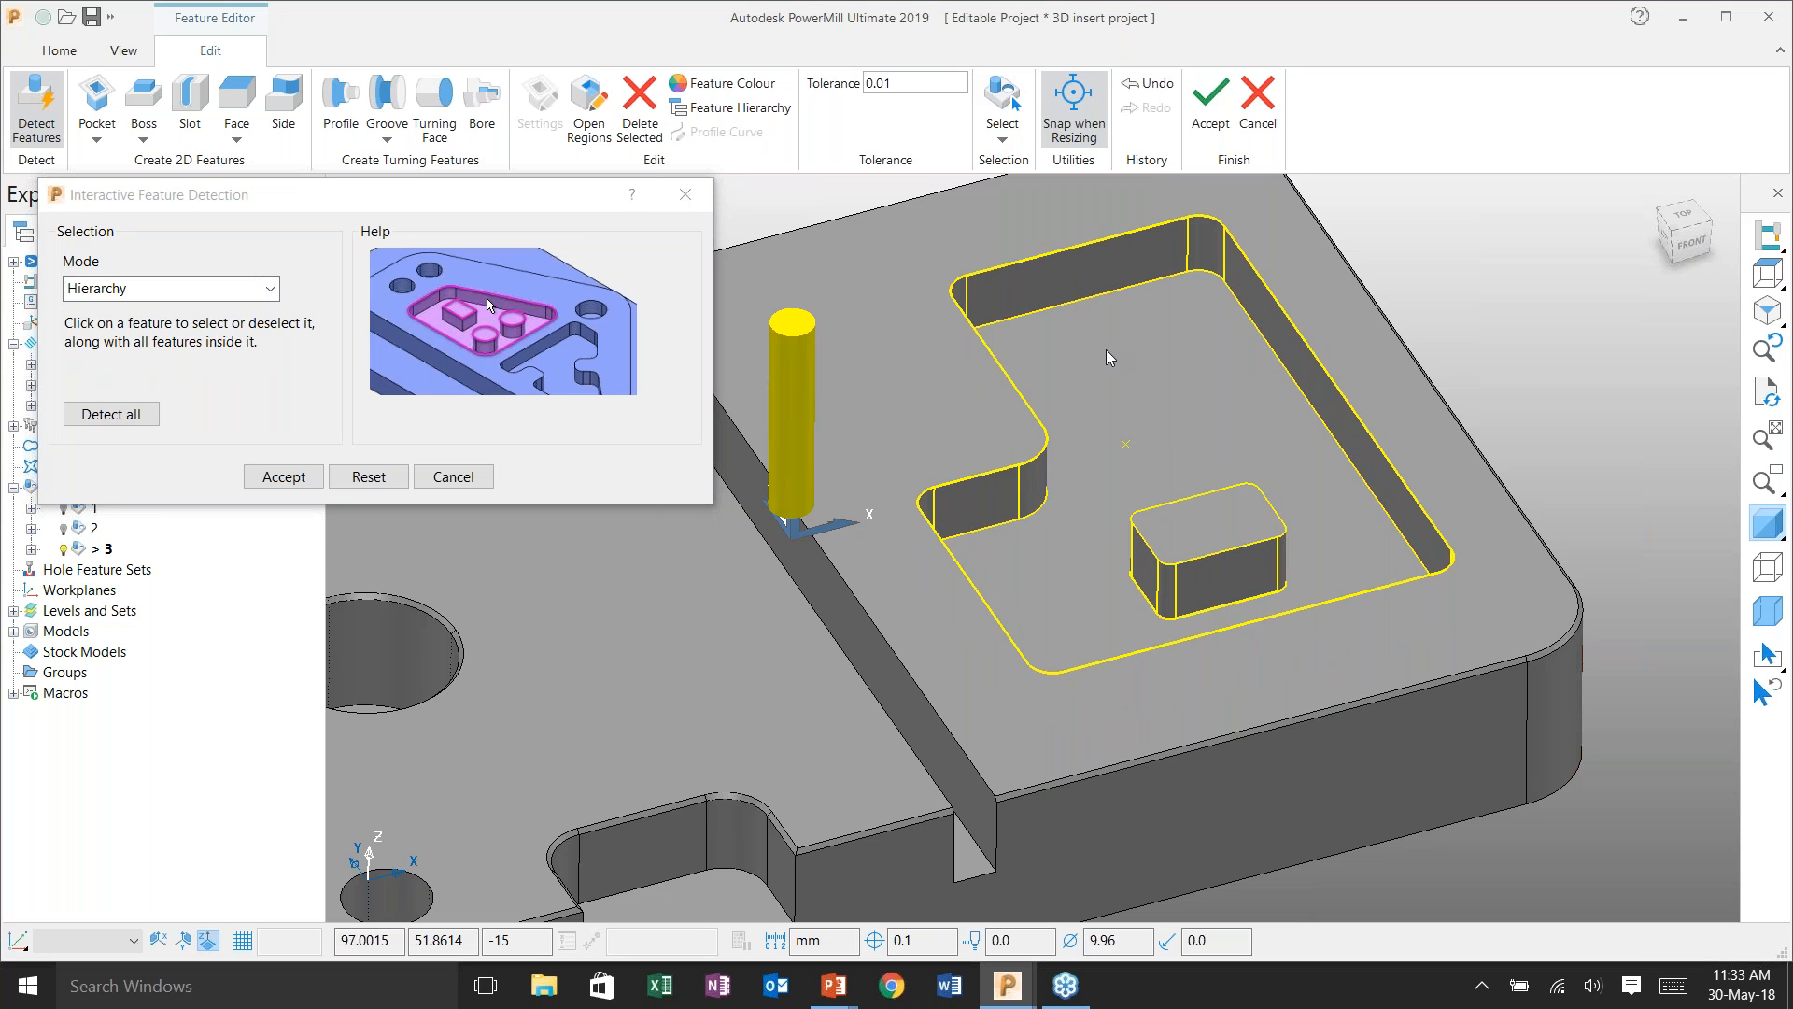
{"action": "left_click", "coordinate": [268, 476]}
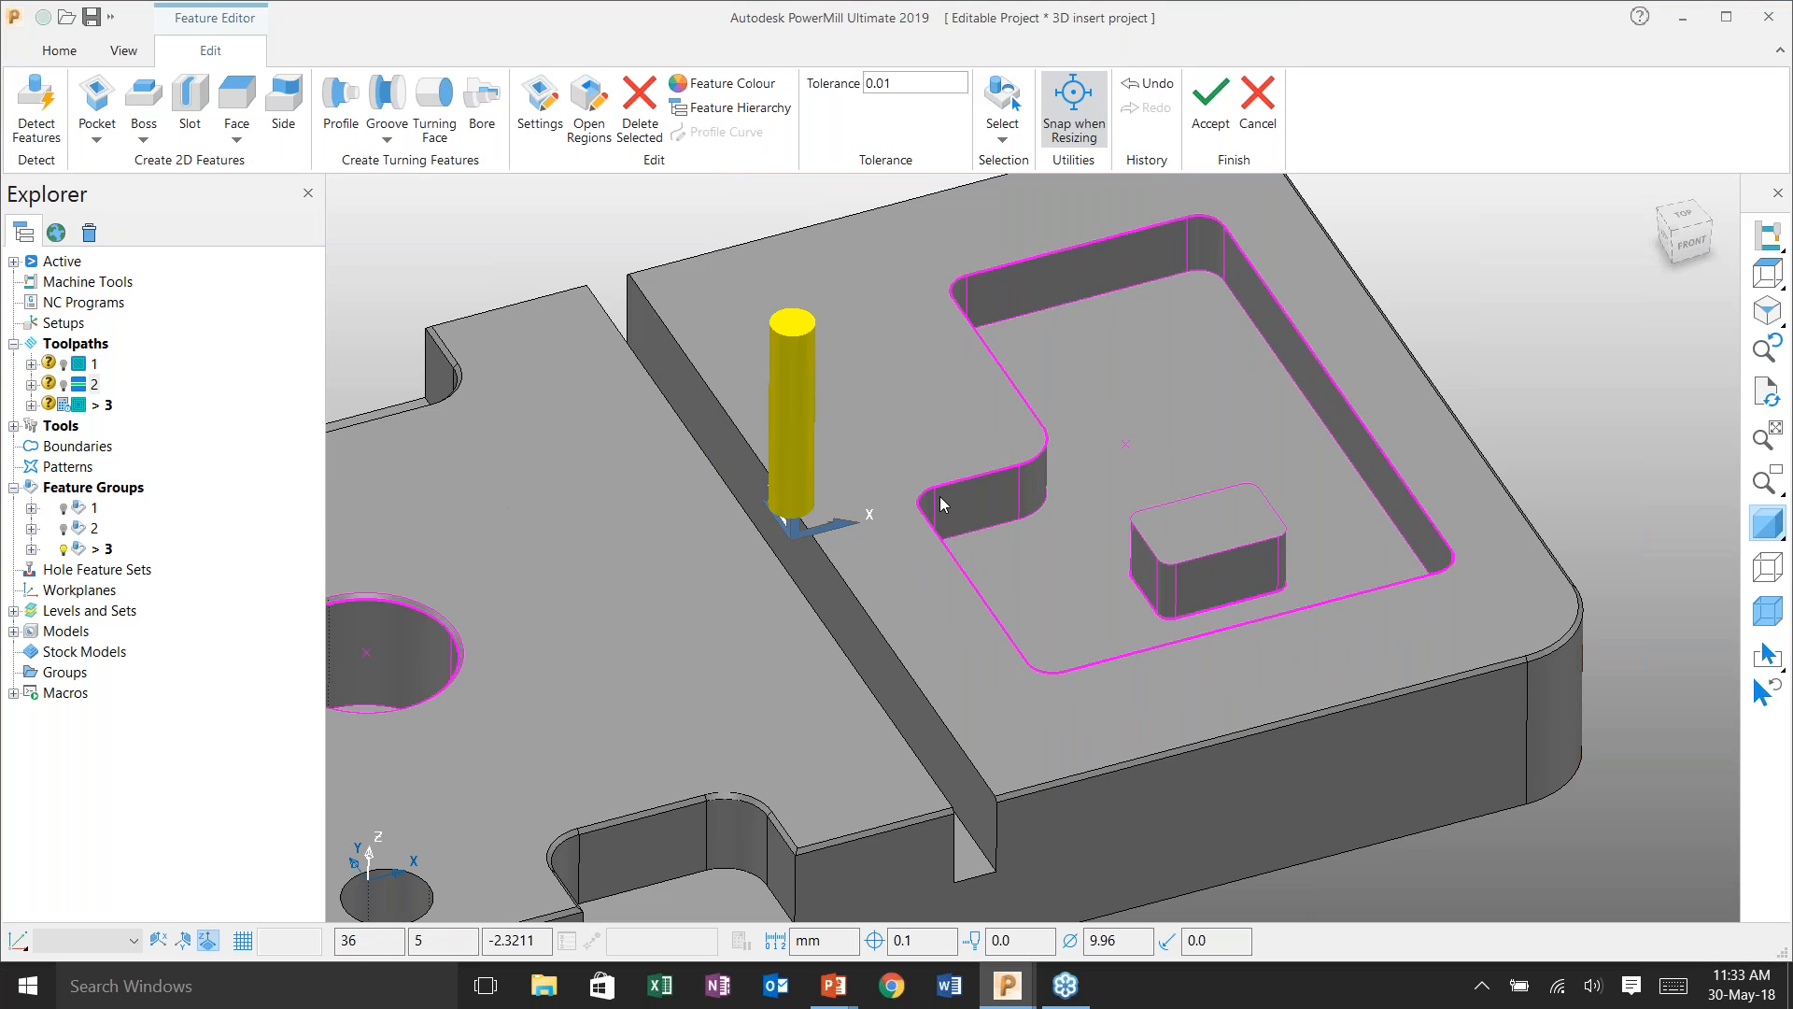
{"action": "scroll", "coordinate": [940, 496], "scroll_direction": "down", "scroll_amount": 1}
{"action": "middle_click_drag", "start_coordinate": [1053, 520], "coordinate": [1167, 479], "text": "shift"}
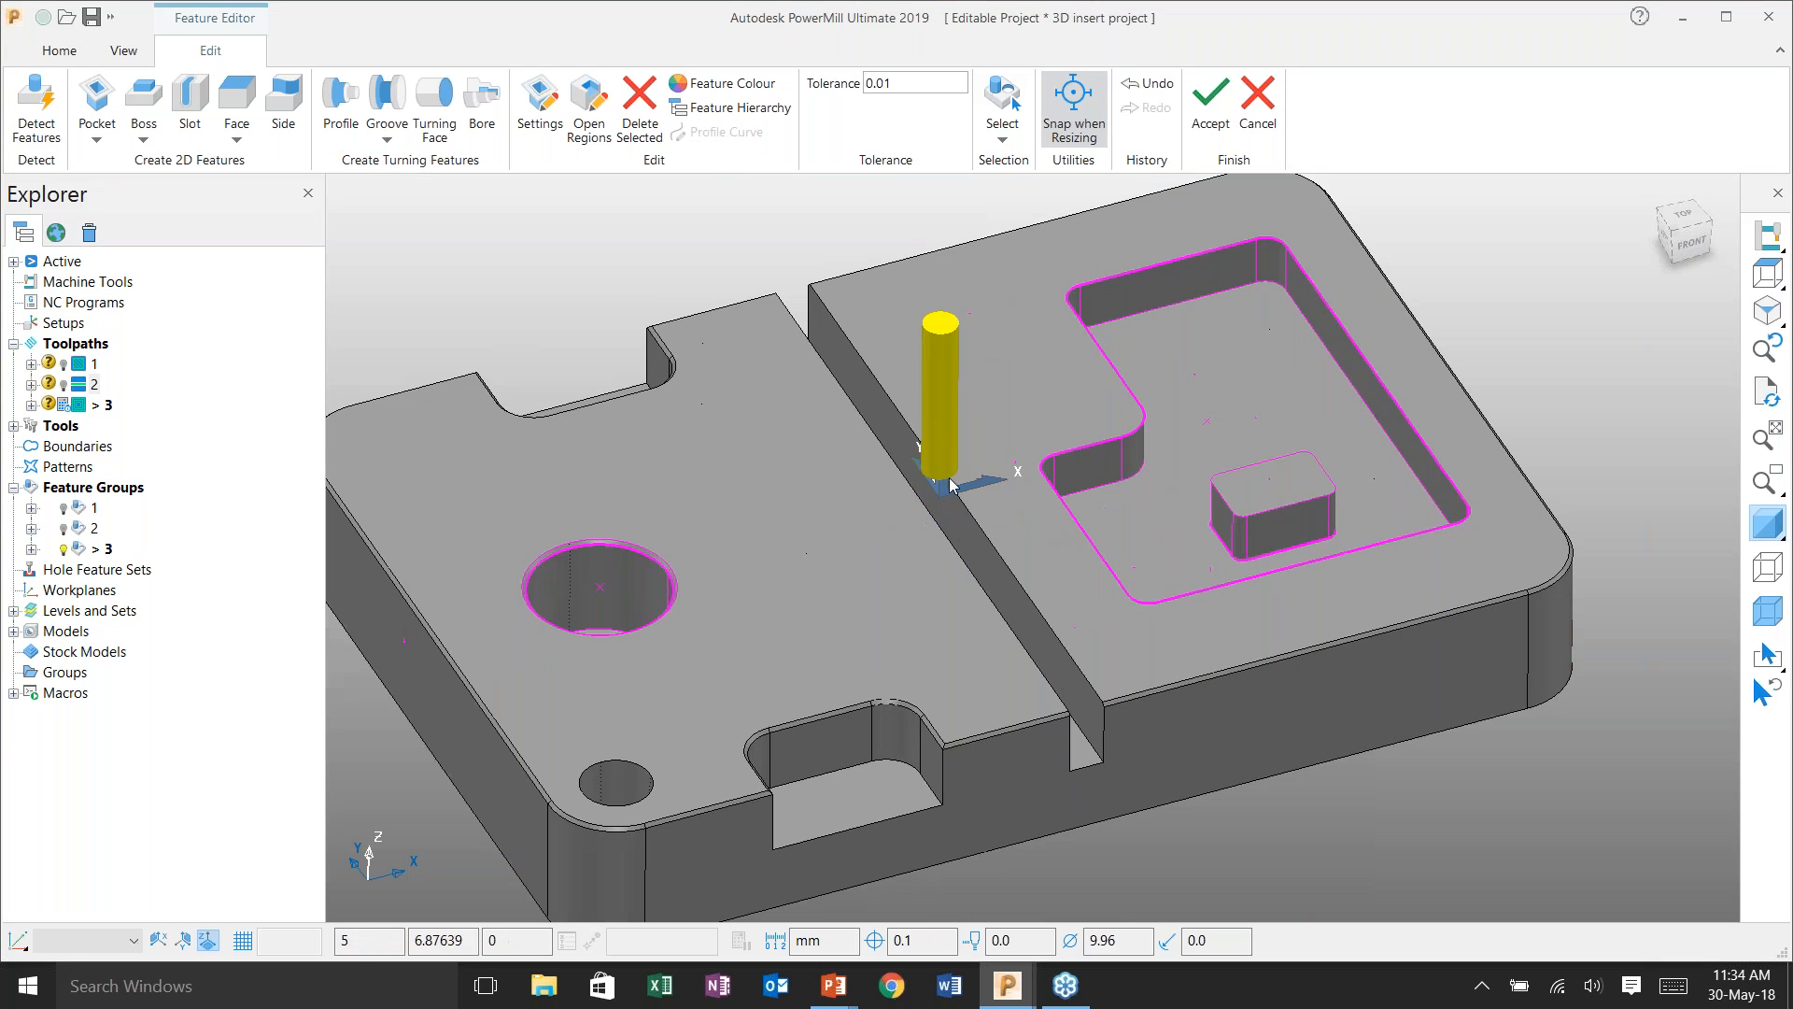
{"action": "middle_click_drag", "start_coordinate": [861, 523], "coordinate": [928, 465], "text": "shift"}
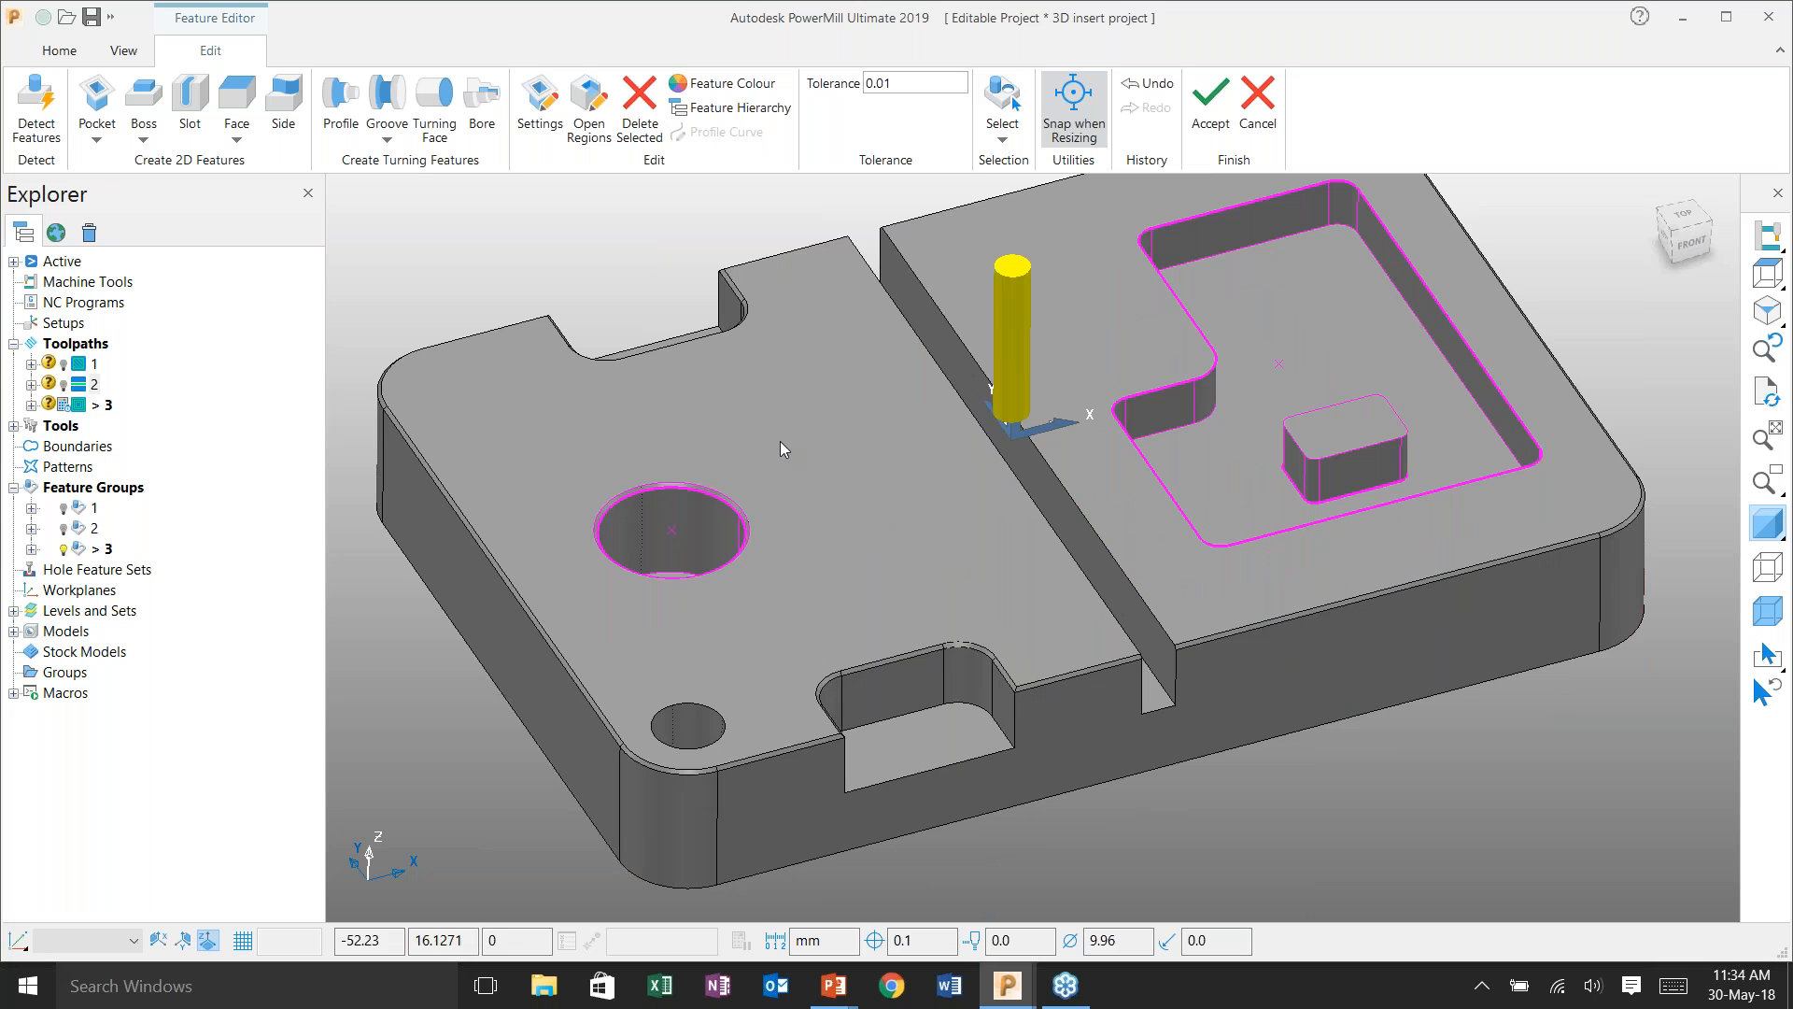
{"action": "left_click", "coordinate": [293, 105]}
{"action": "left_click", "coordinate": [229, 249]}
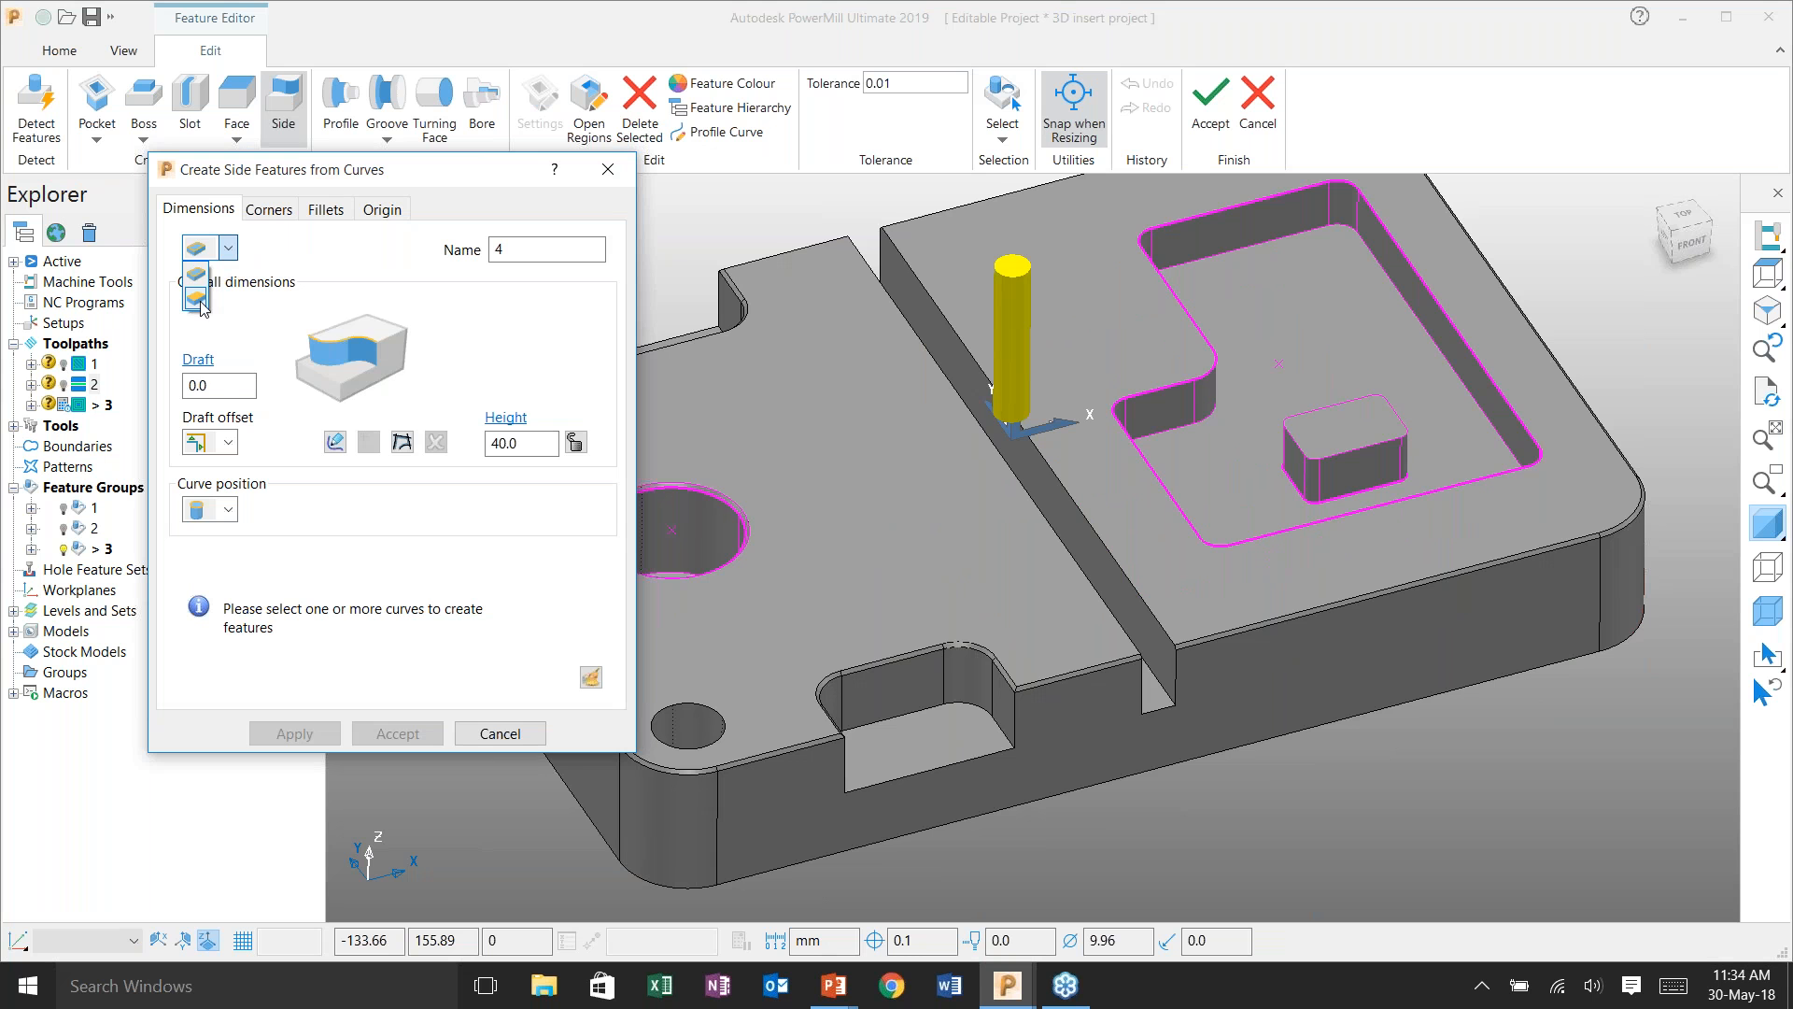
{"action": "left_click", "coordinate": [602, 175]}
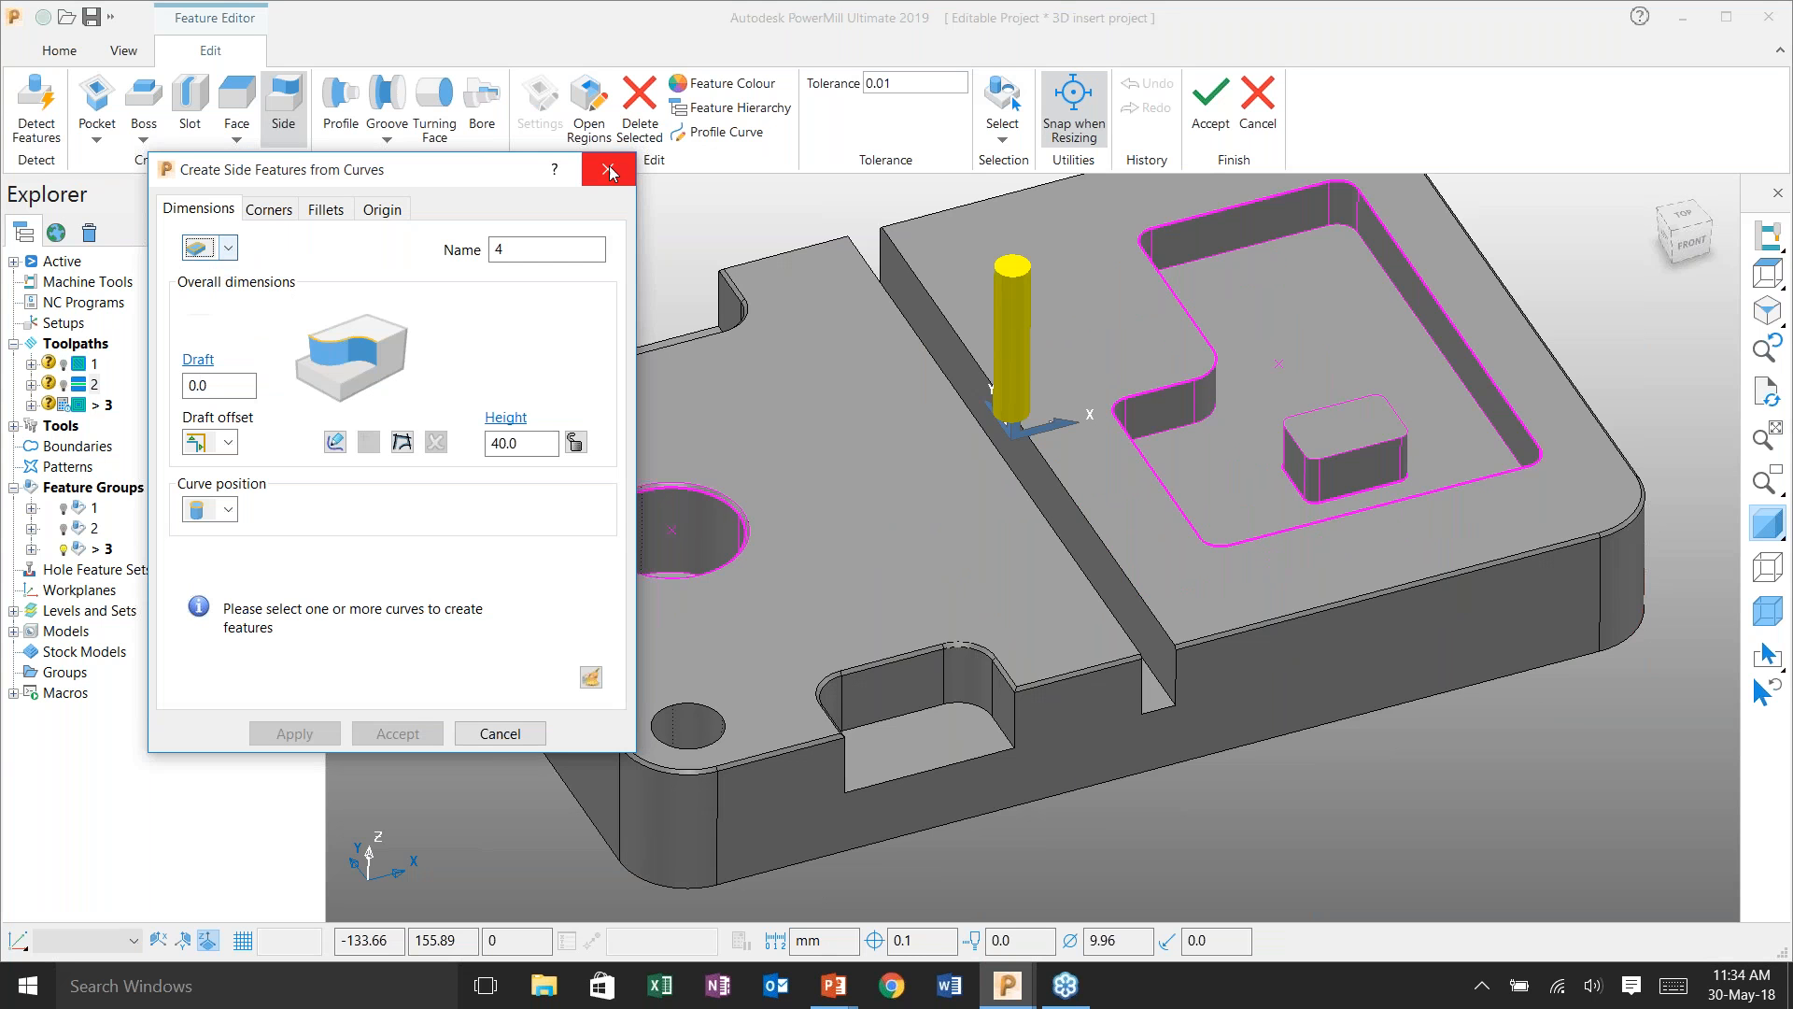
{"action": "left_click", "coordinate": [608, 172]}
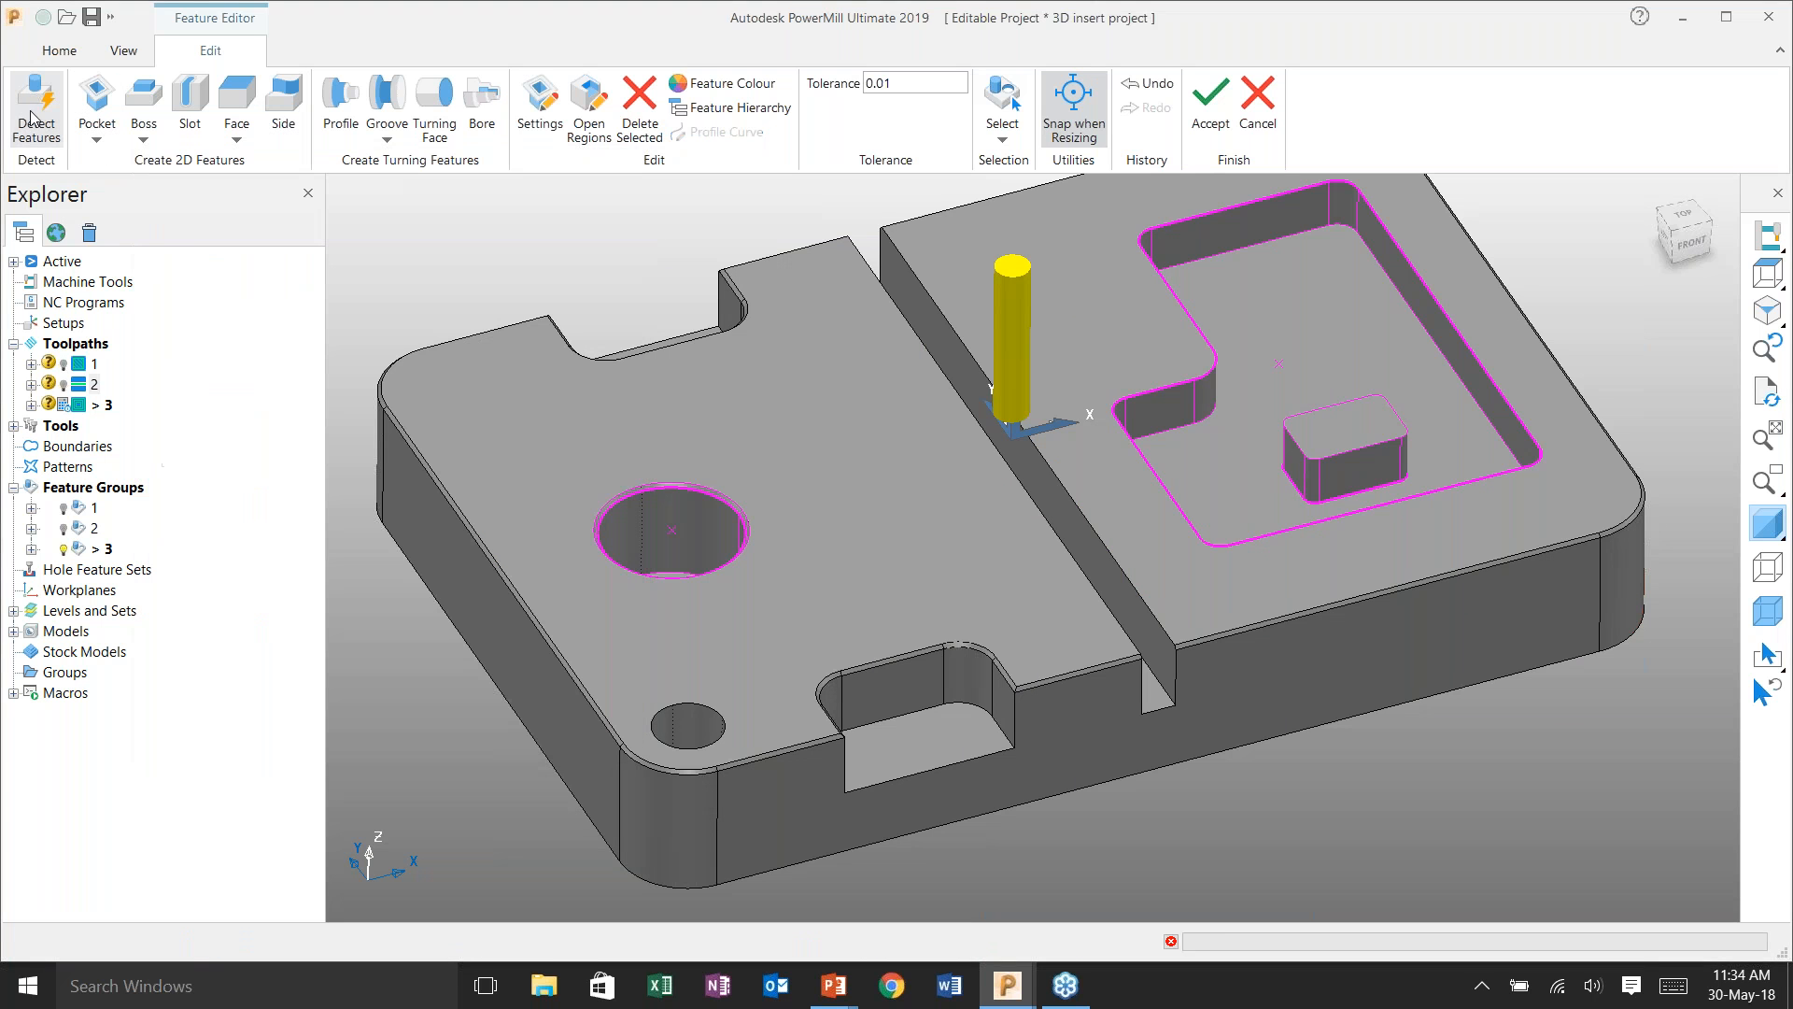
- Detect both matching open pockets on the part's long edges using the Similar mode, and accept the feature group edits
{"action": "left_click", "coordinate": [36, 108]}
{"action": "left_click", "coordinate": [269, 288]}
{"action": "left_click", "coordinate": [140, 355]}
{"action": "middle_click_drag", "start_coordinate": [916, 428], "coordinate": [1139, 433], "text": "shift"}
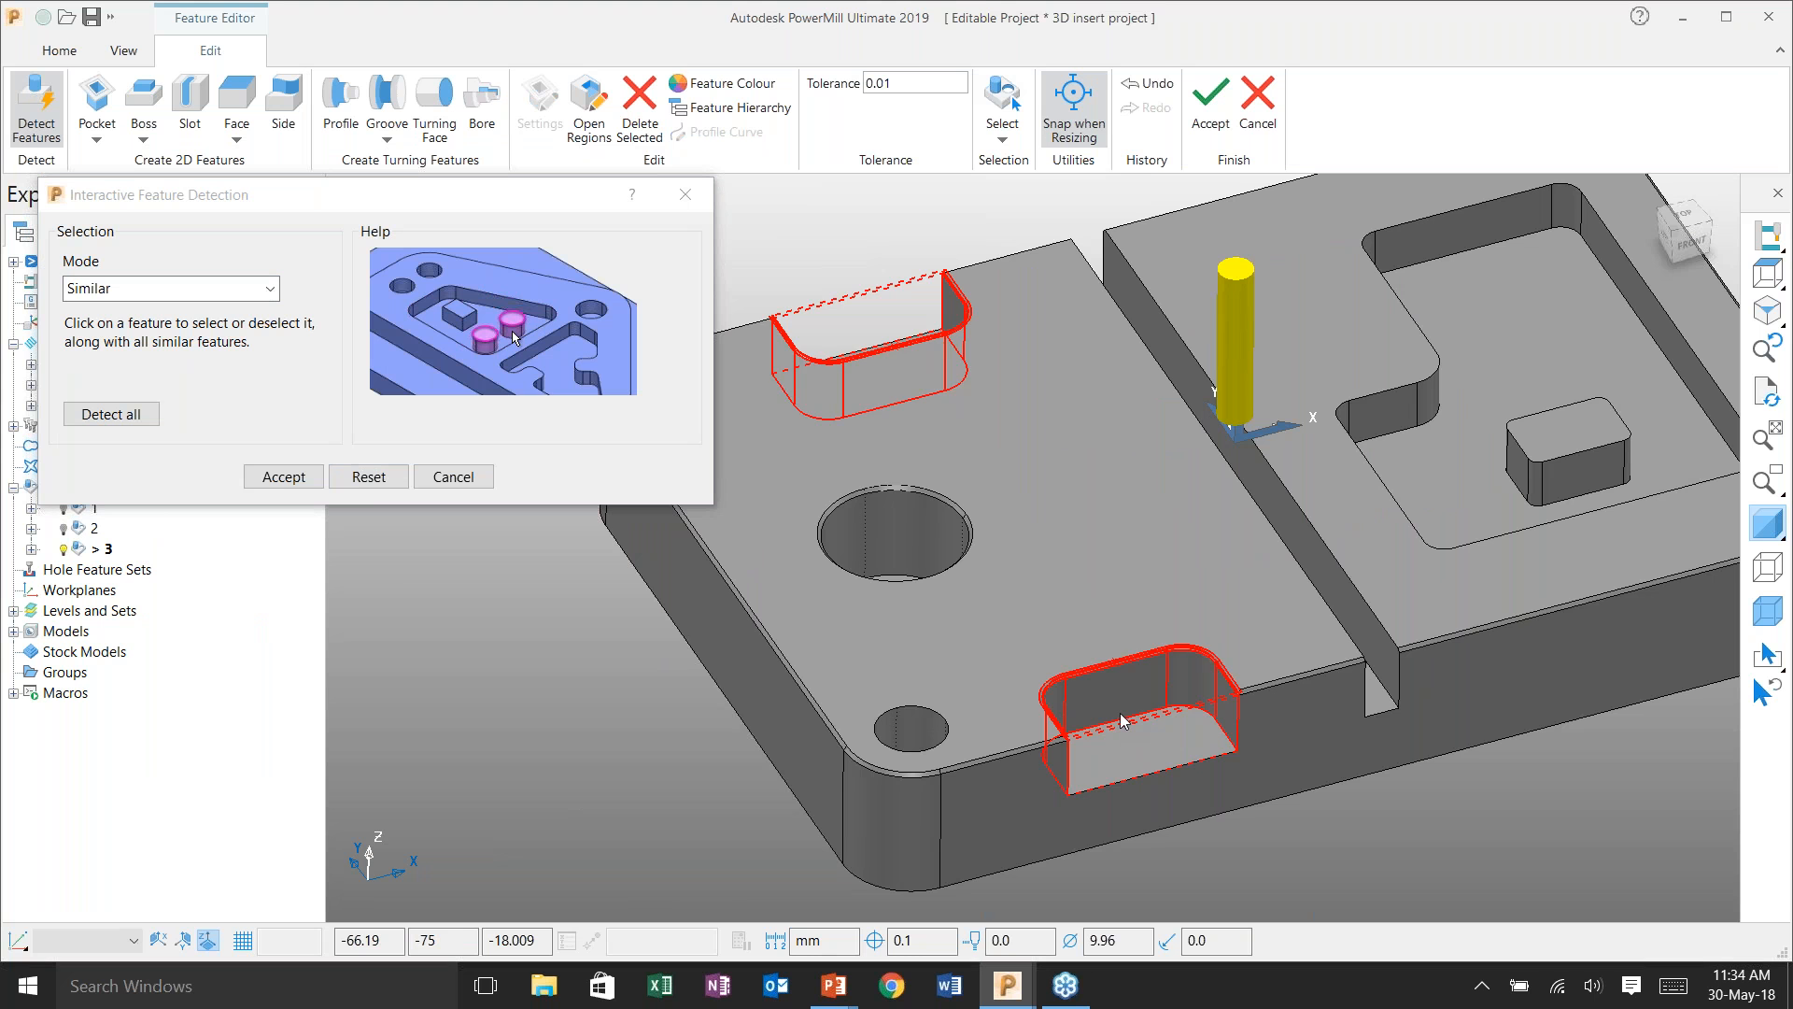
{"action": "left_click", "coordinate": [1122, 720]}
{"action": "left_click", "coordinate": [297, 477]}
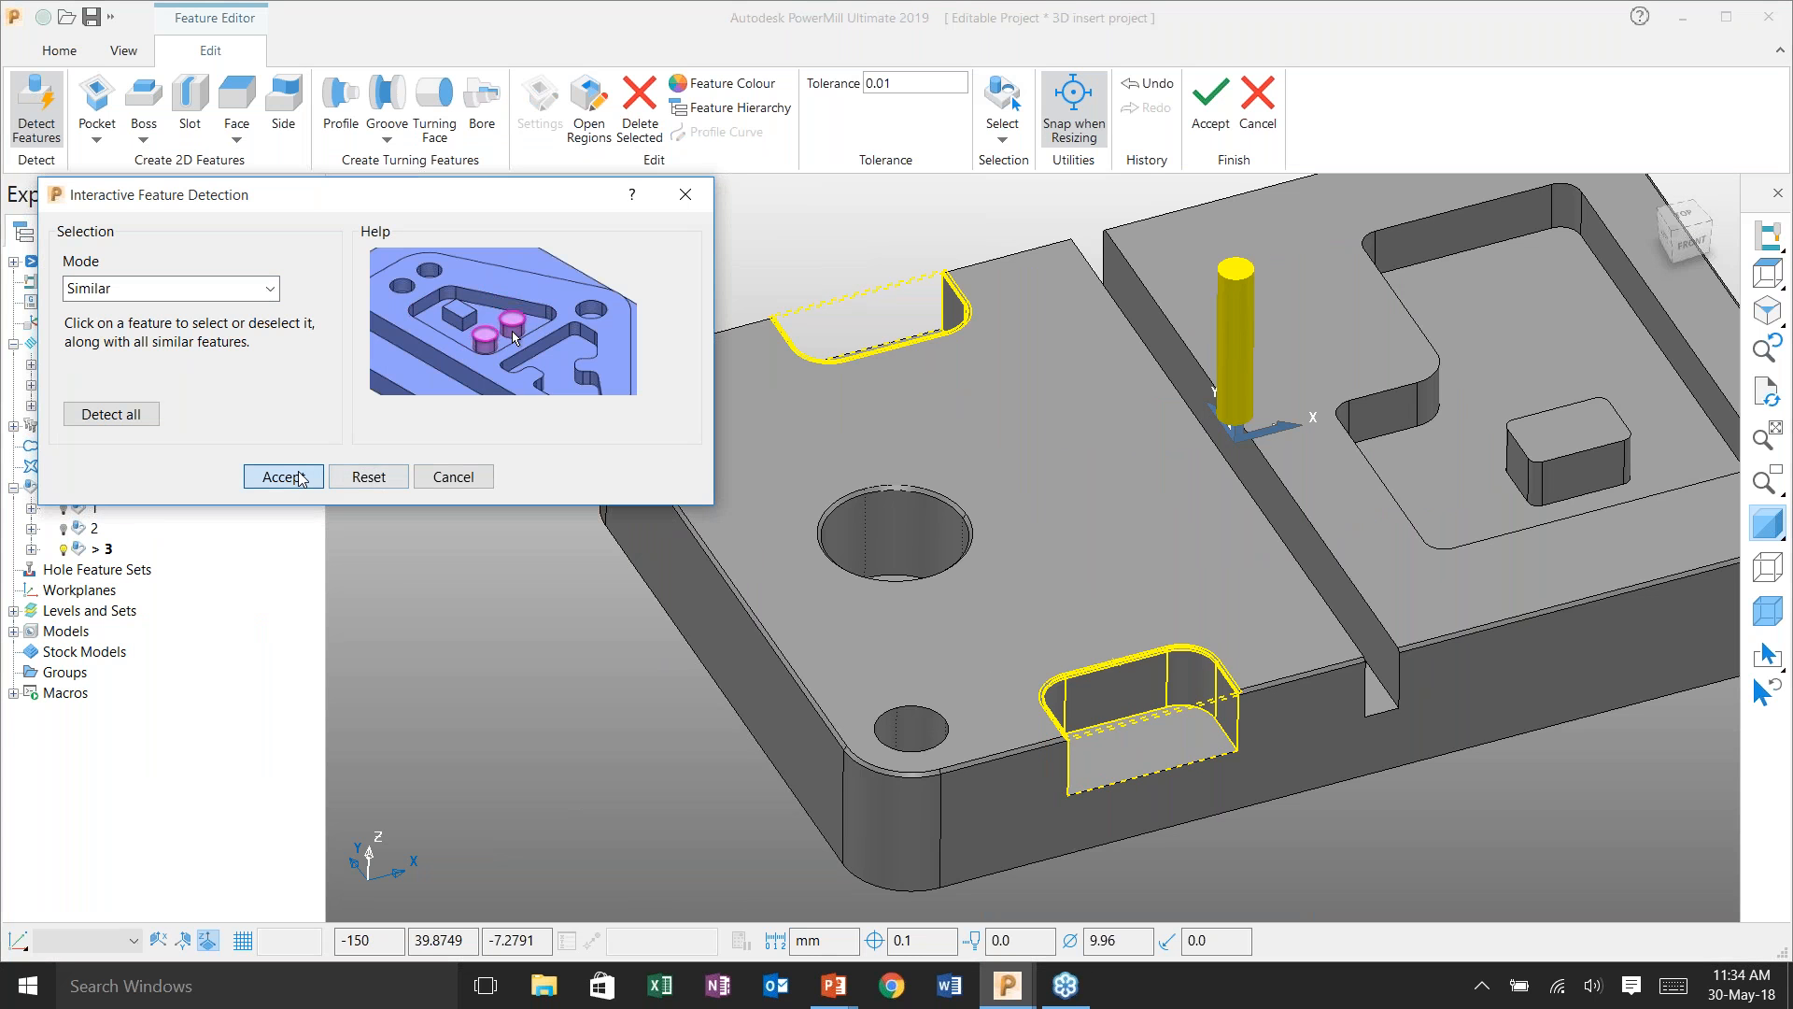
{"action": "left_click", "coordinate": [1211, 128]}
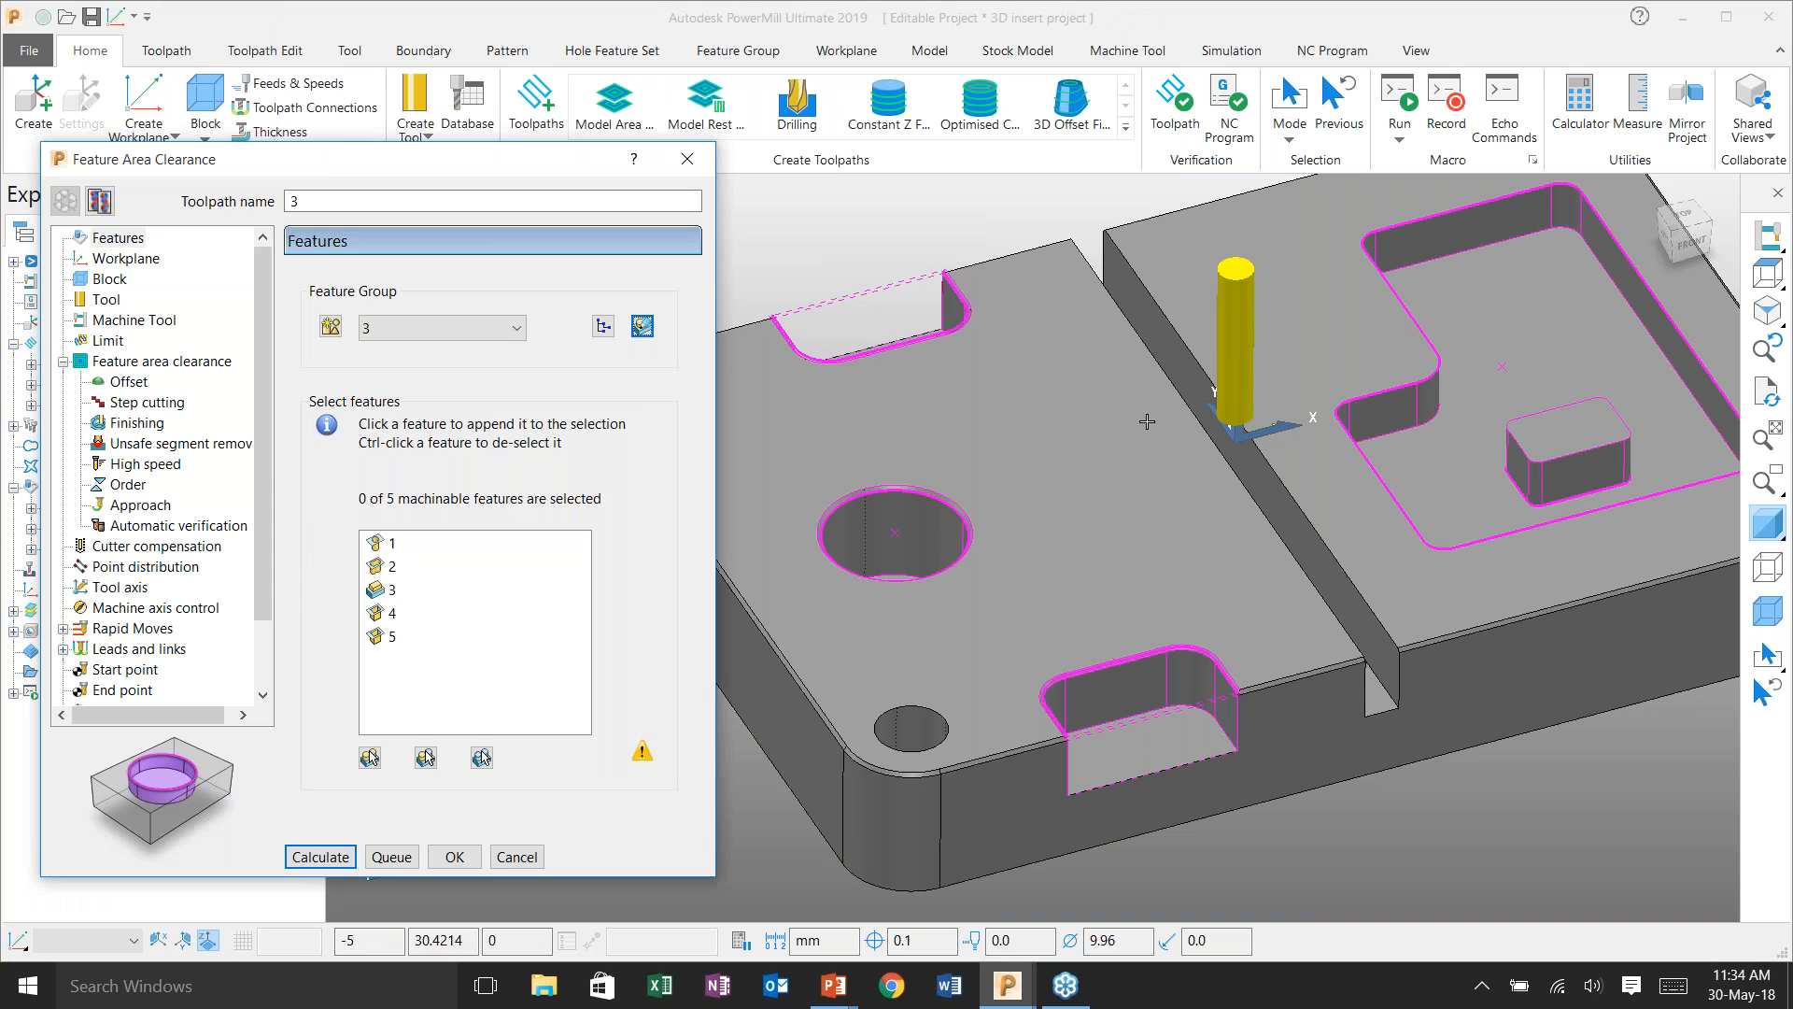
- Select all features of feature group 3, calculate area clearance toolpath 3 and close its settings
{"action": "scroll", "coordinate": [738, 612], "scroll_direction": "down", "scroll_amount": 2}
{"action": "left_click", "coordinate": [370, 757]}
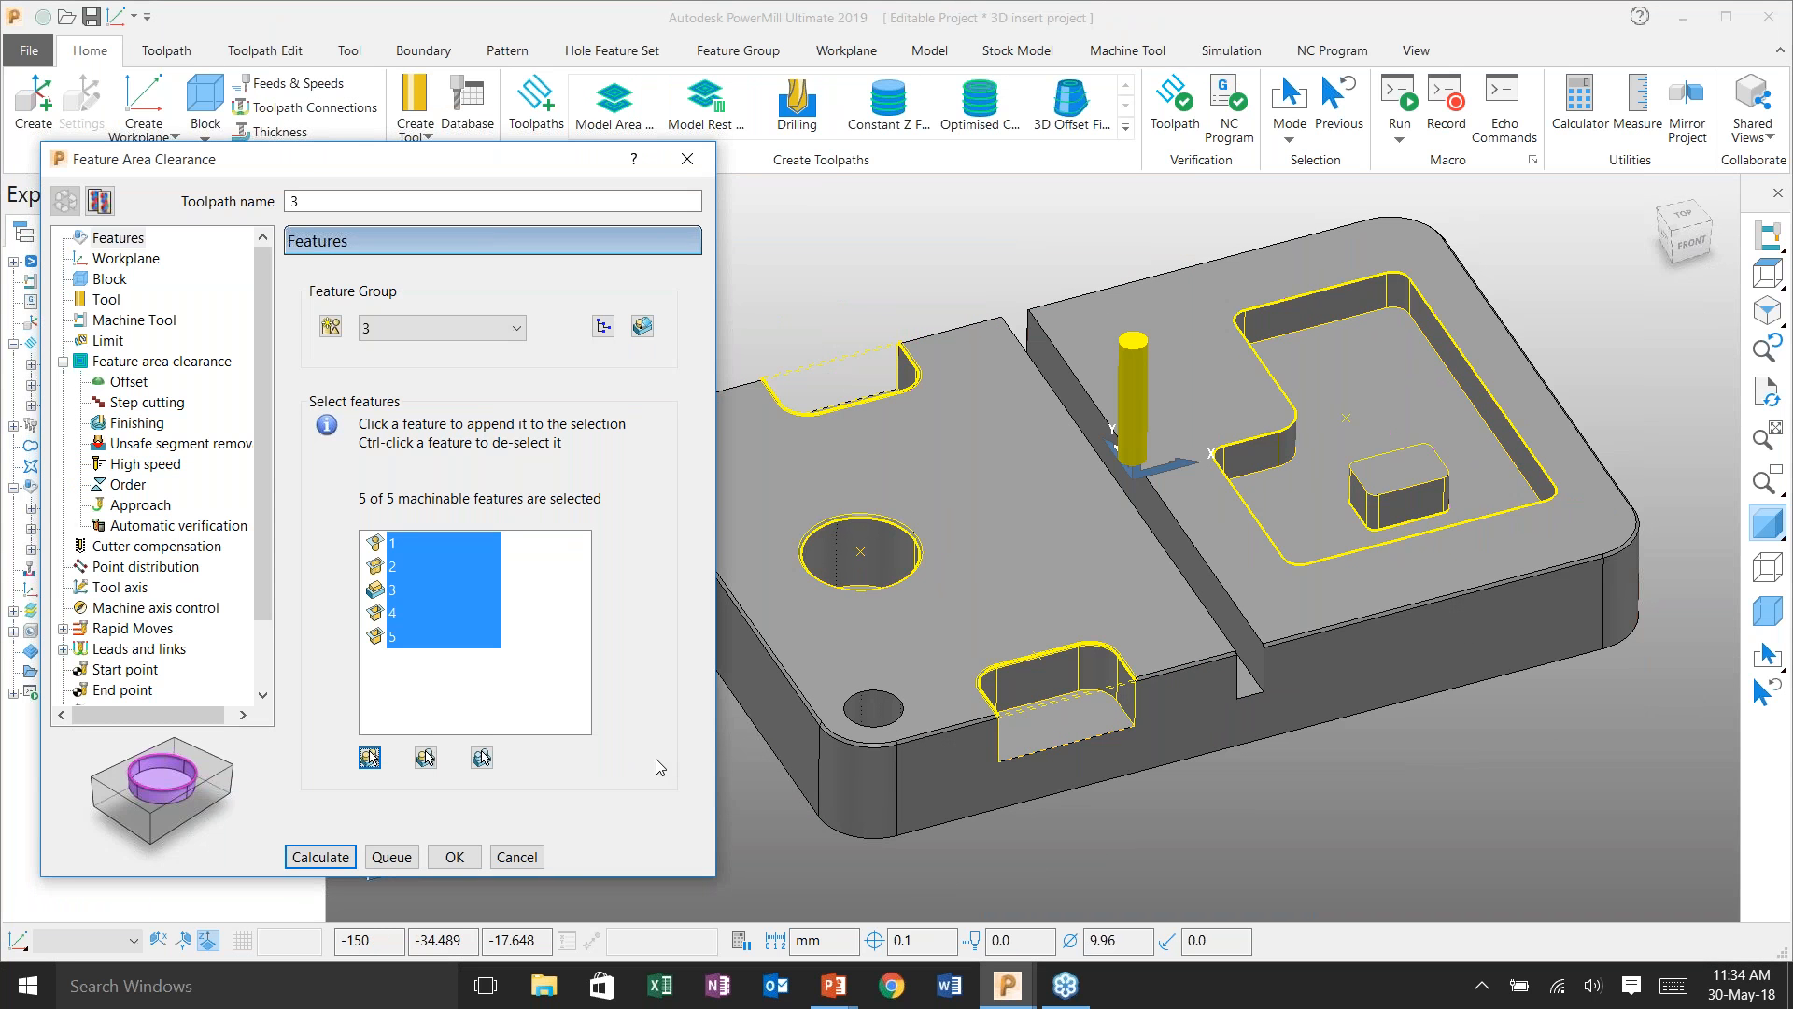
{"action": "left_click", "coordinate": [324, 855]}
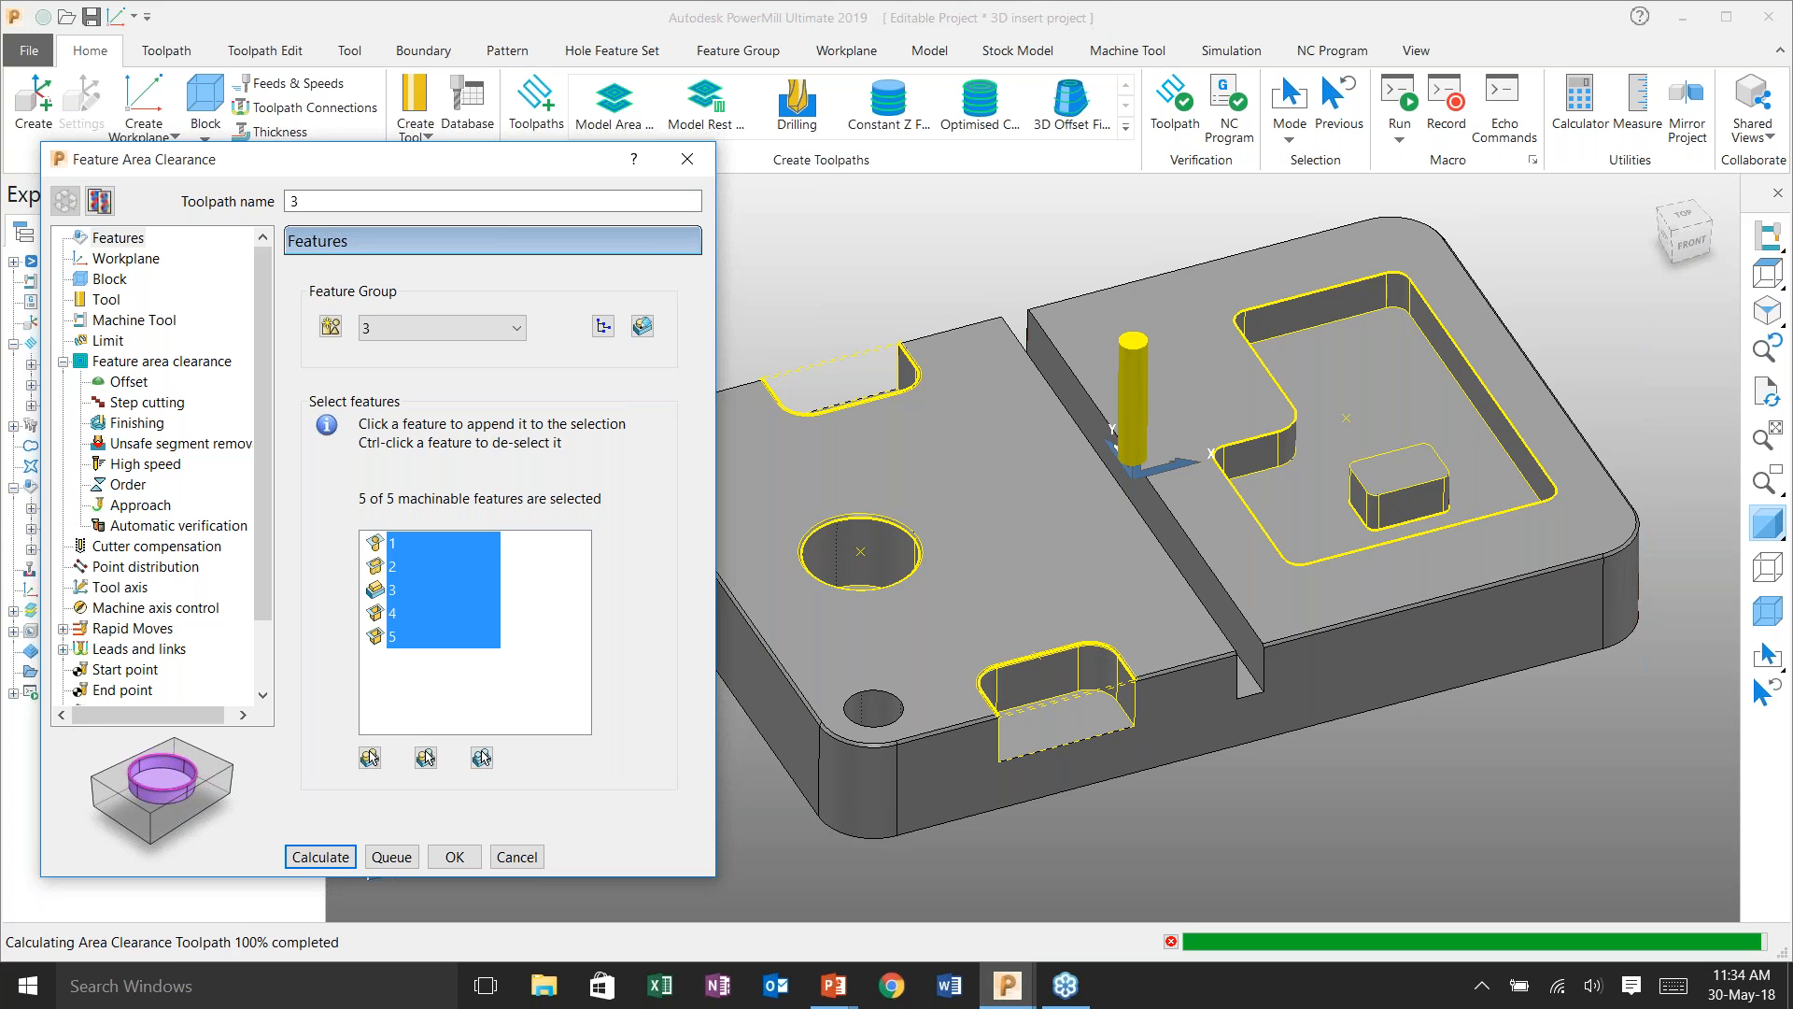
{"action": "left_click", "coordinate": [516, 857]}
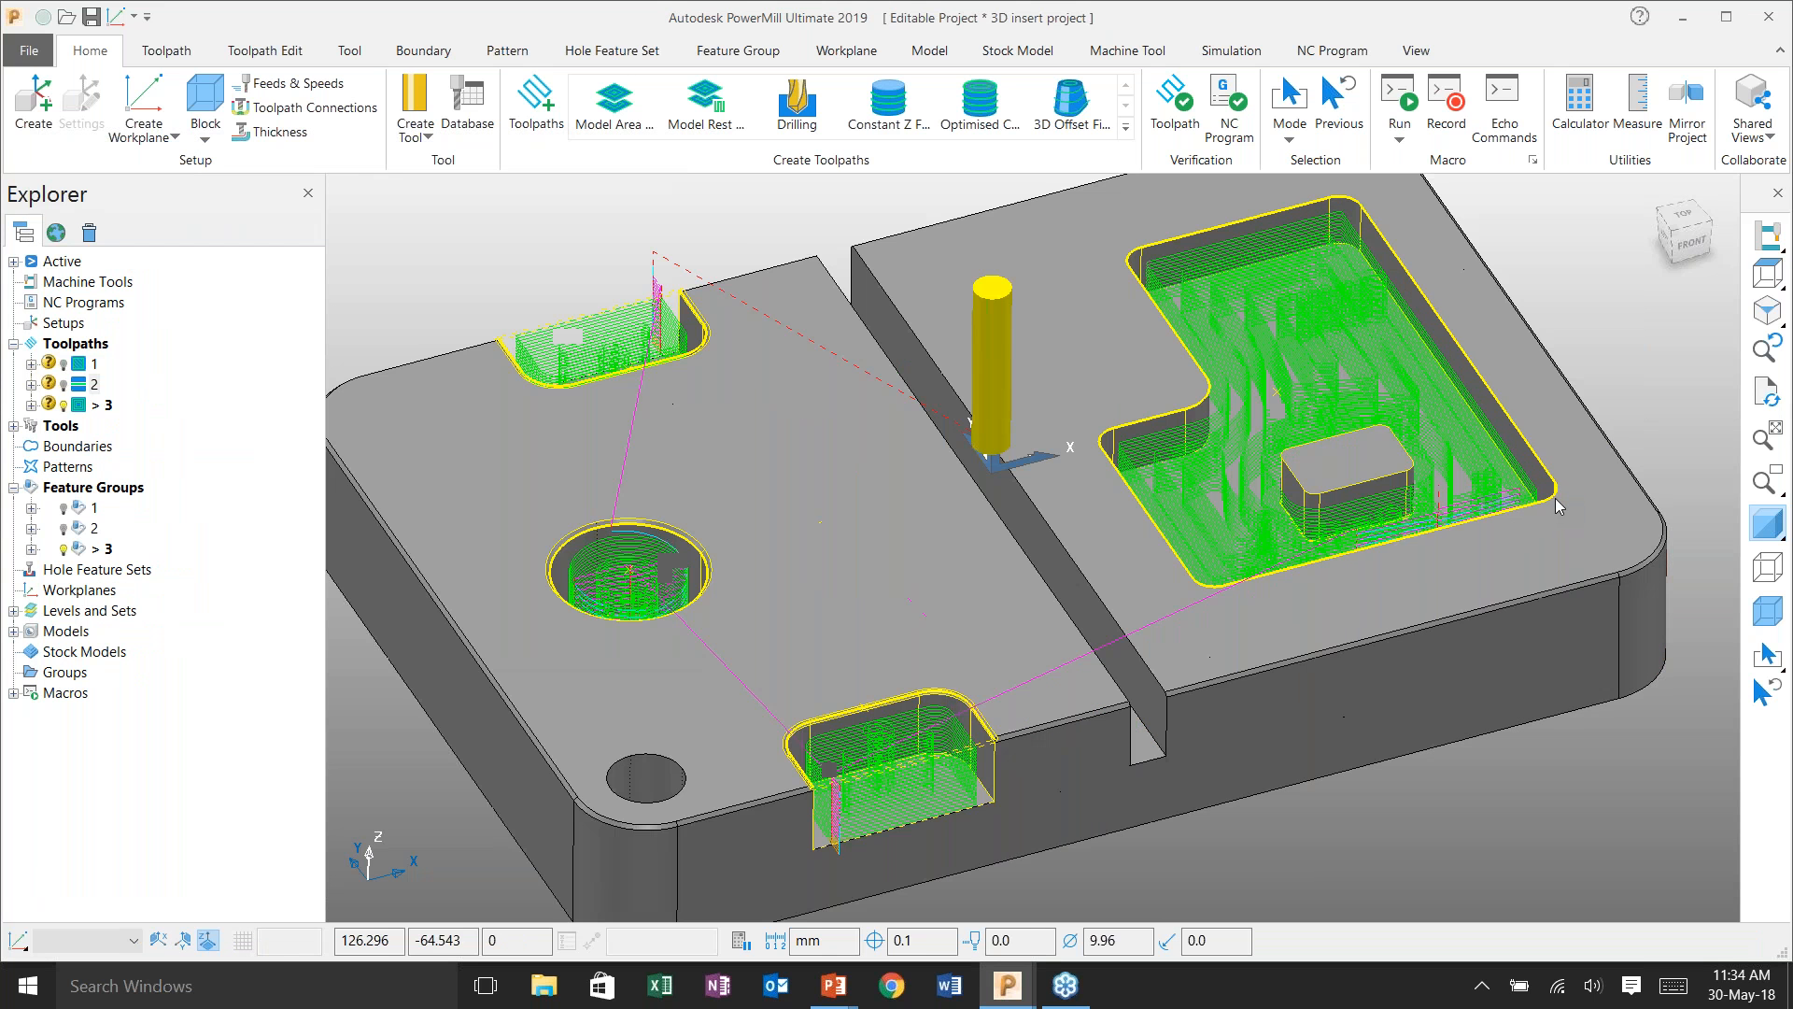
- Examine the area clearance toolpath around the boss and in the open edge pocket, including from the top view
{"action": "scroll", "coordinate": [1555, 500], "scroll_direction": "up", "scroll_amount": 4}
{"action": "middle_click_drag", "start_coordinate": [1296, 553], "coordinate": [1245, 645], "text": "shift"}
{"action": "scroll", "coordinate": [1309, 675], "scroll_direction": "up", "scroll_amount": 2}
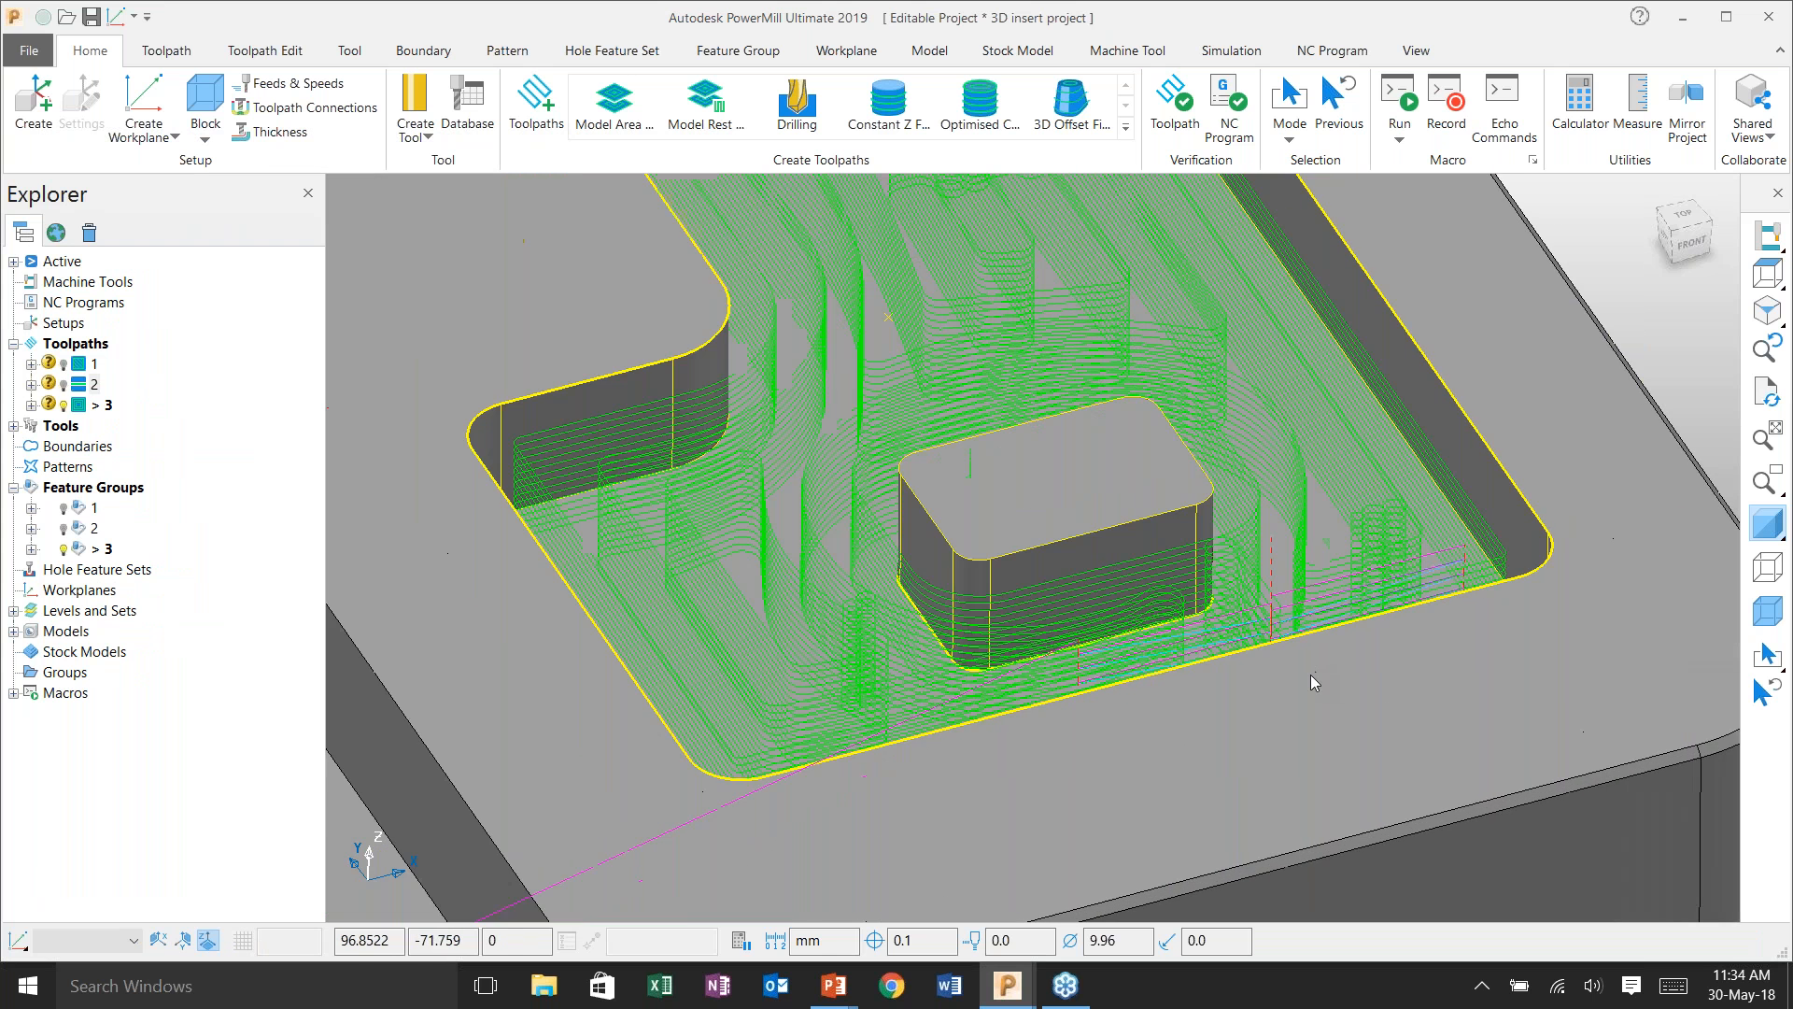
{"action": "scroll", "coordinate": [1121, 579], "scroll_direction": "up", "scroll_amount": 2}
{"action": "scroll", "coordinate": [1122, 579], "scroll_direction": "down", "scroll_amount": 6}
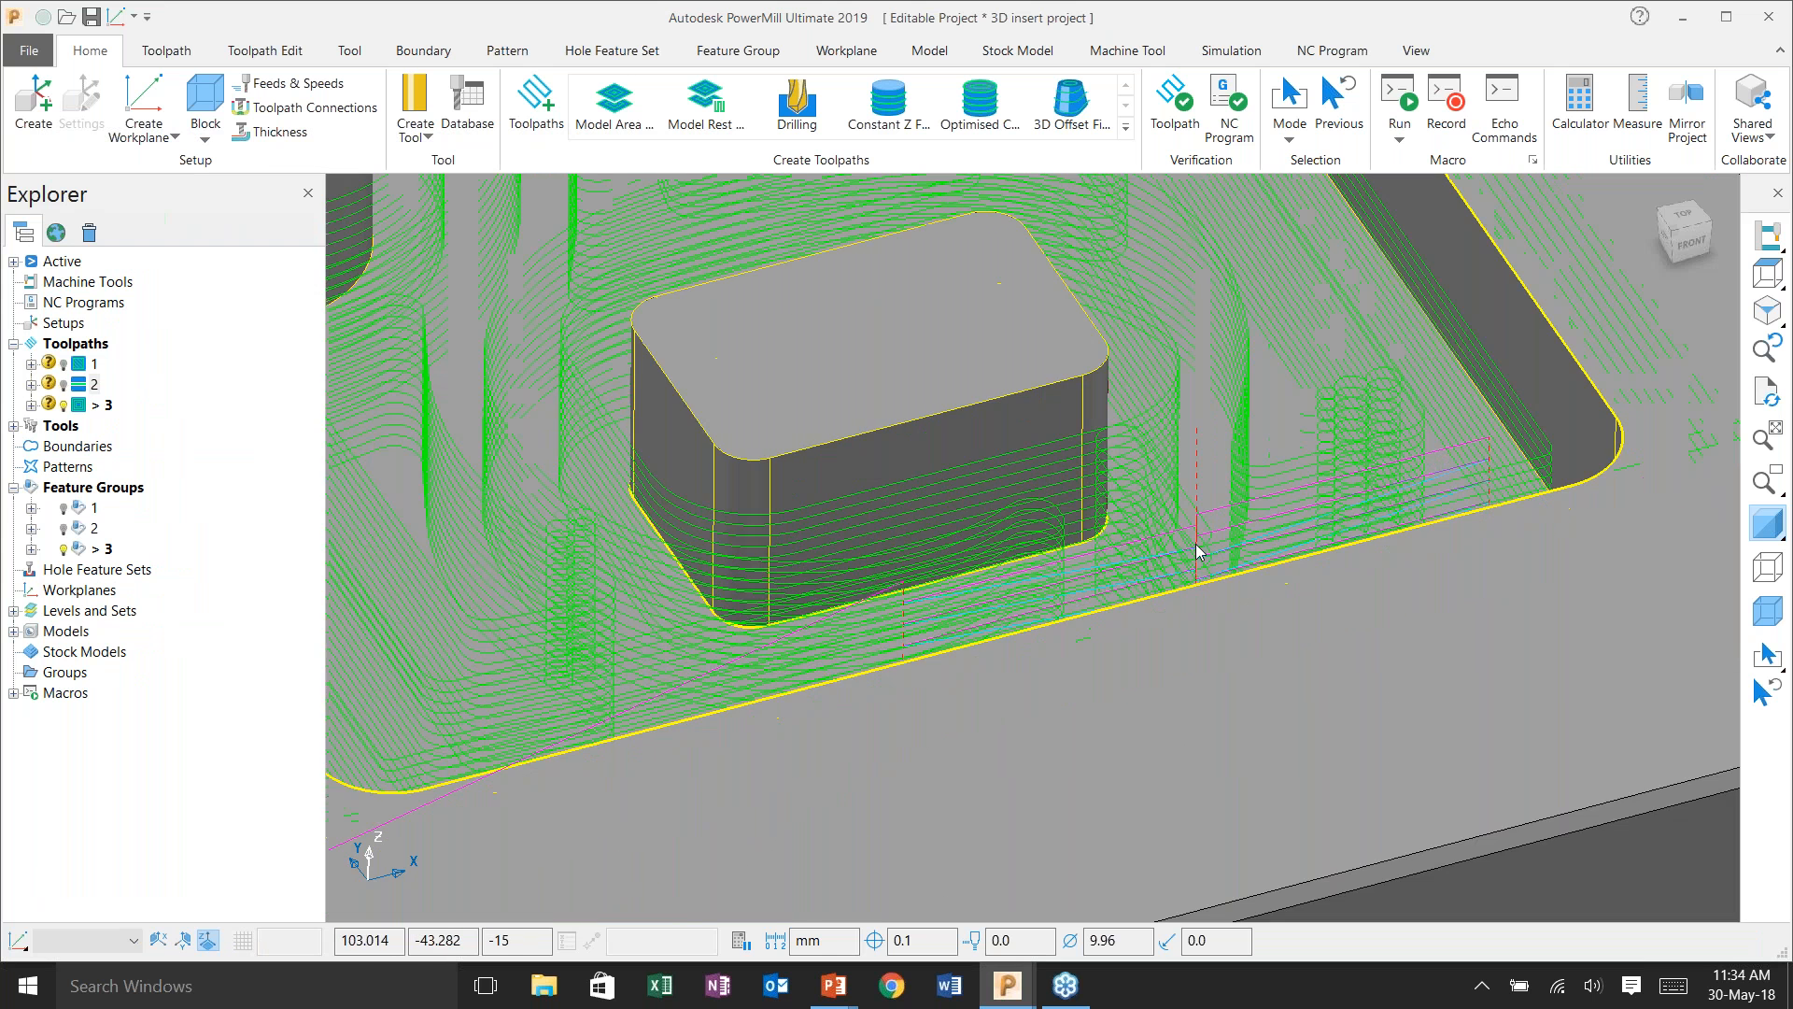
{"action": "scroll", "coordinate": [899, 687], "scroll_direction": "up", "scroll_amount": 3}
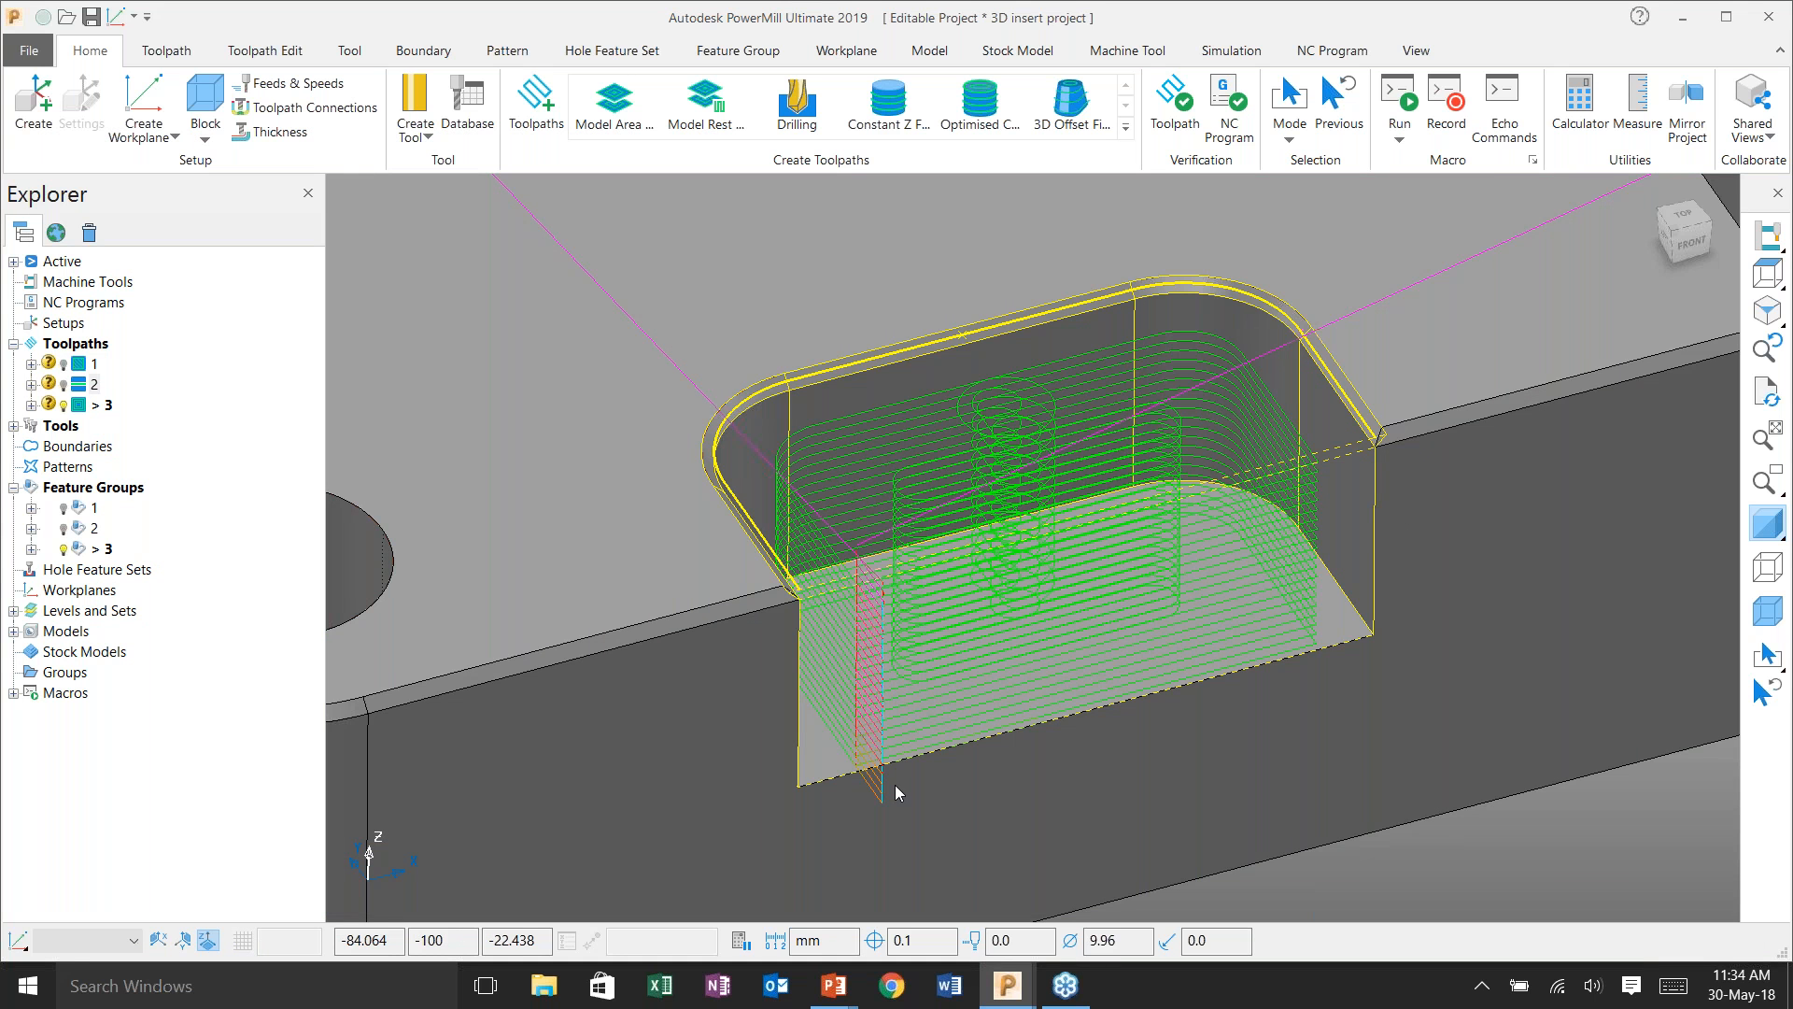
{"action": "key", "text": "ctrl+5"}
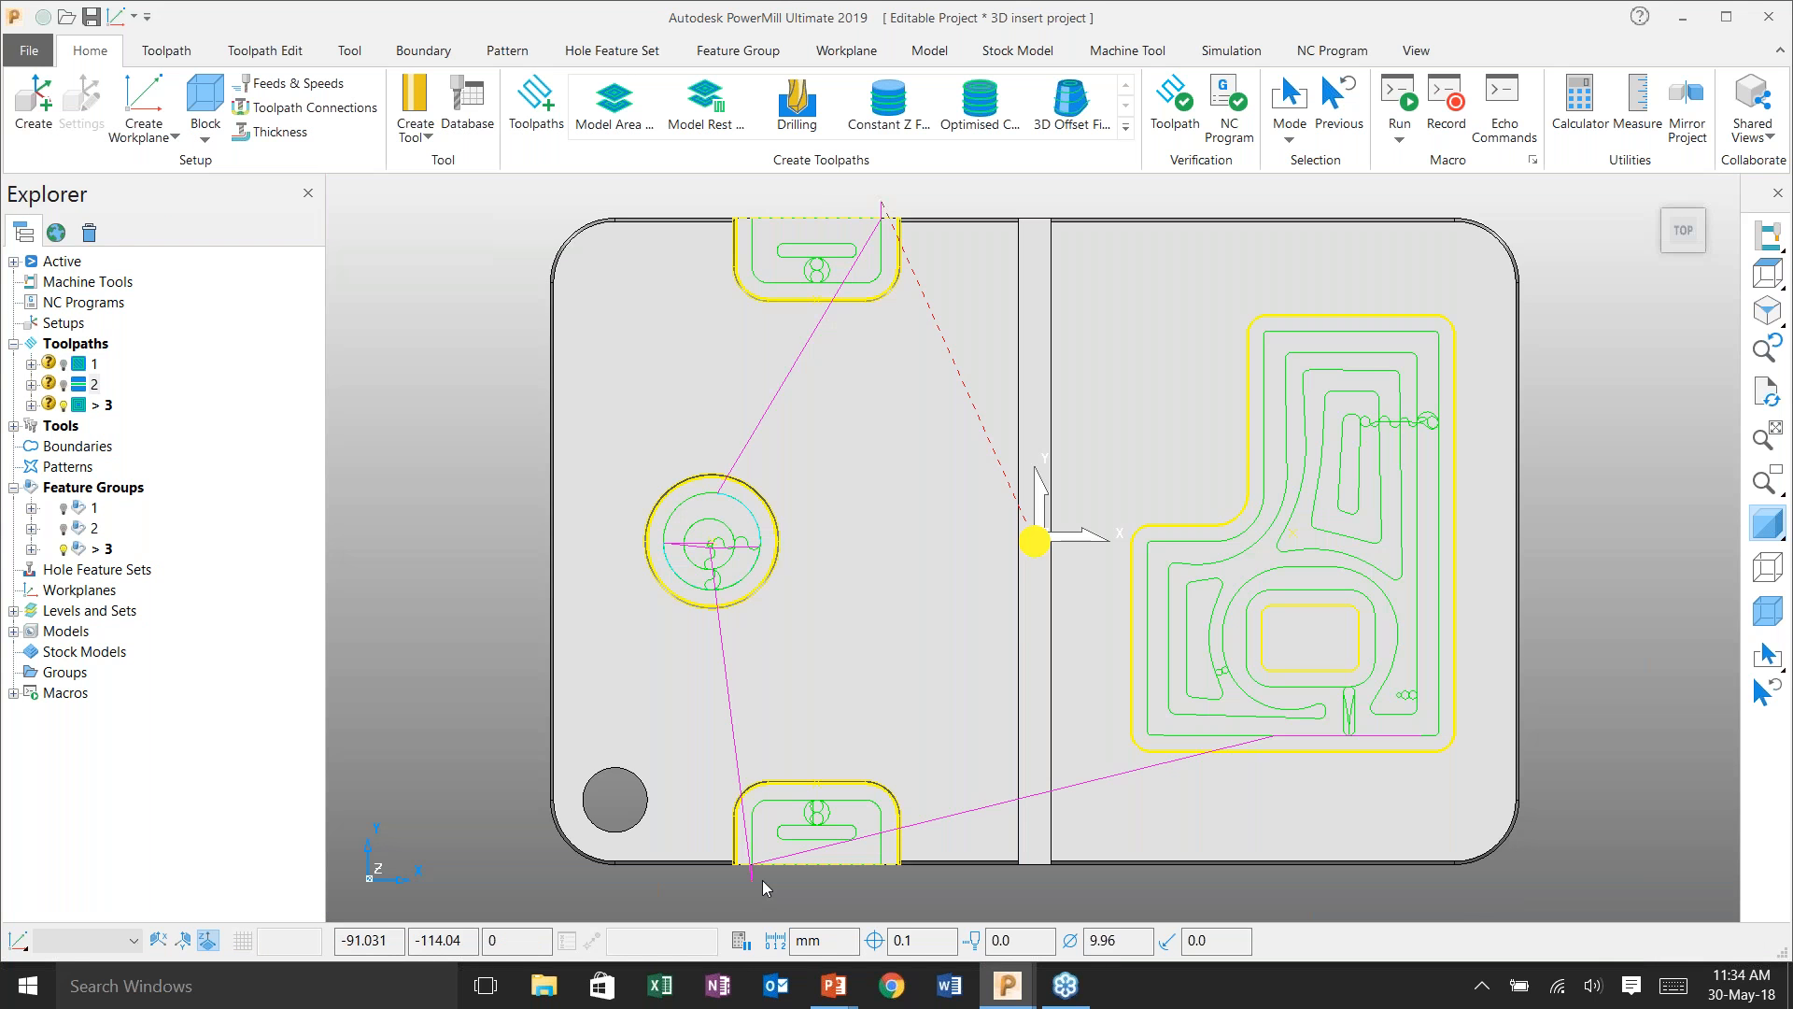
{"action": "scroll", "coordinate": [762, 879], "scroll_direction": "up", "scroll_amount": 5}
{"action": "key", "text": "ctrl+1"}
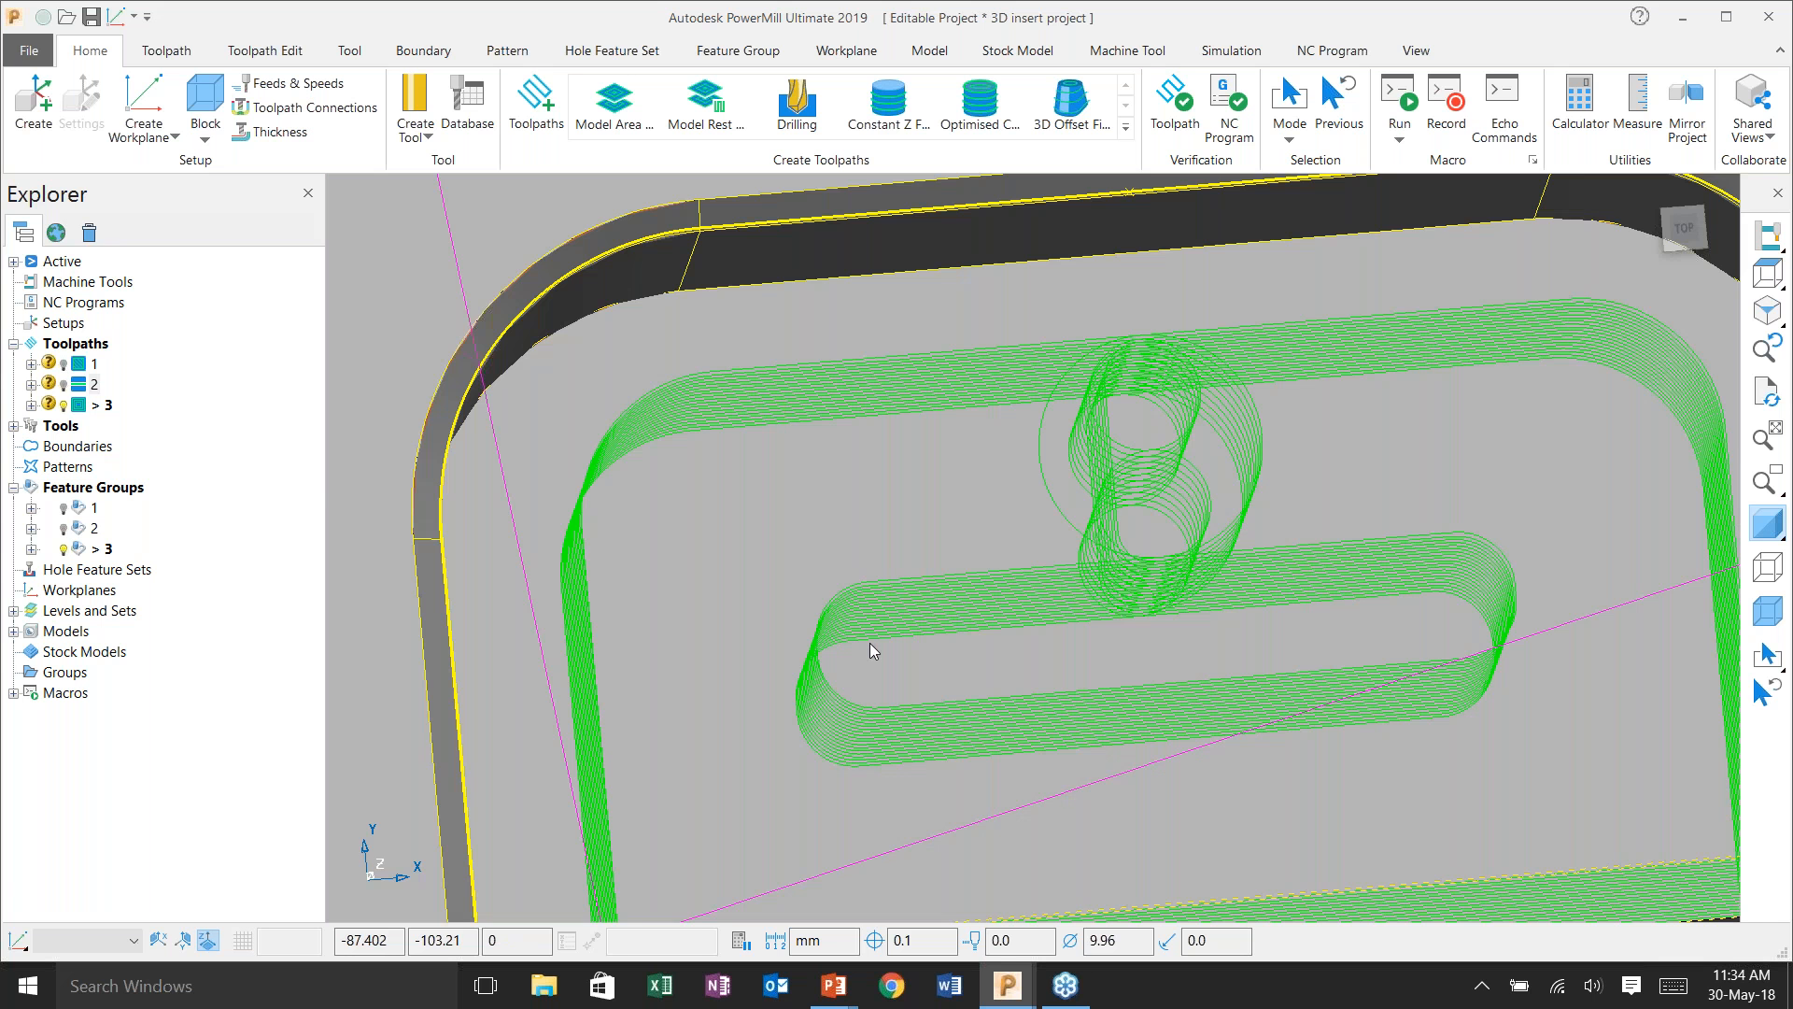
{"action": "mouse_move", "coordinate": [1044, 539]}
{"action": "middle_mouse_down"}
{"action": "mouse_move", "coordinate": [1145, 411]}
{"action": "mouse_move", "coordinate": [929, 468]}
{"action": "mouse_move", "coordinate": [1029, 536]}
{"action": "middle_mouse_up"}
- Create a feature finishing toolpath from the Pocket_Side_10Flat strategy in the 3D insert category and show its feature selection
{"action": "left_click", "coordinate": [536, 140]}
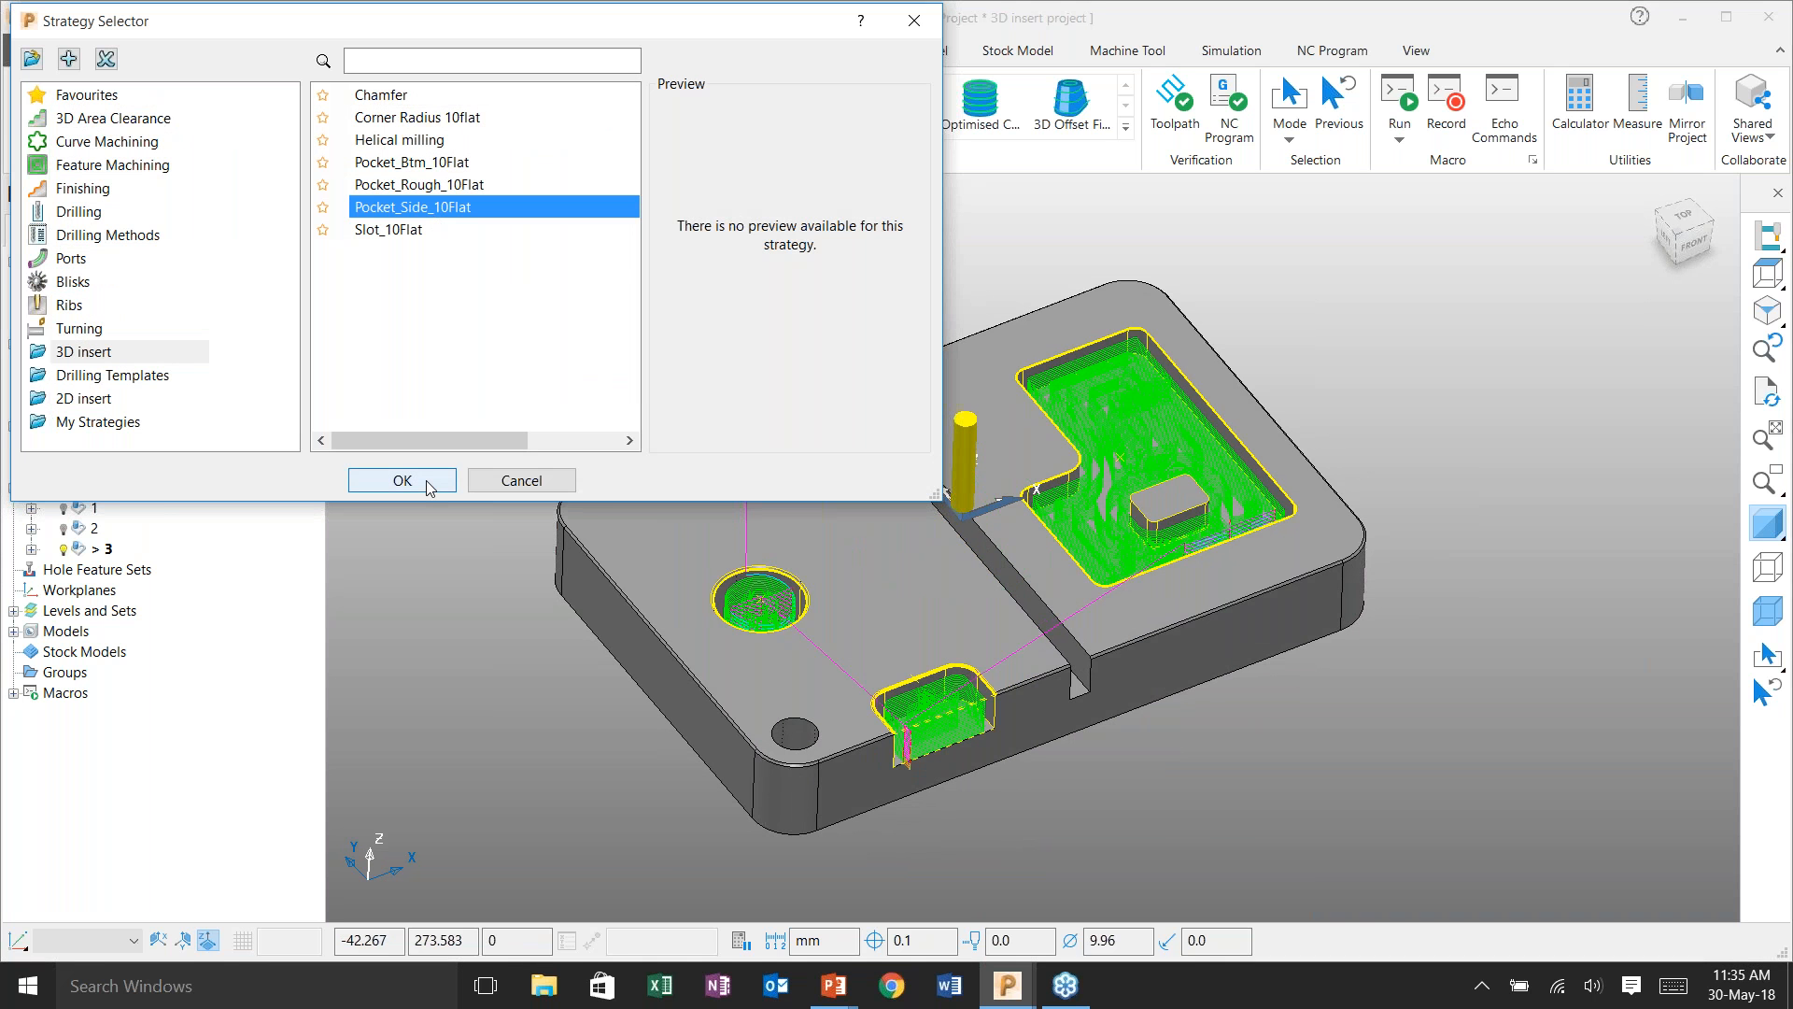
{"action": "left_click", "coordinate": [428, 484]}
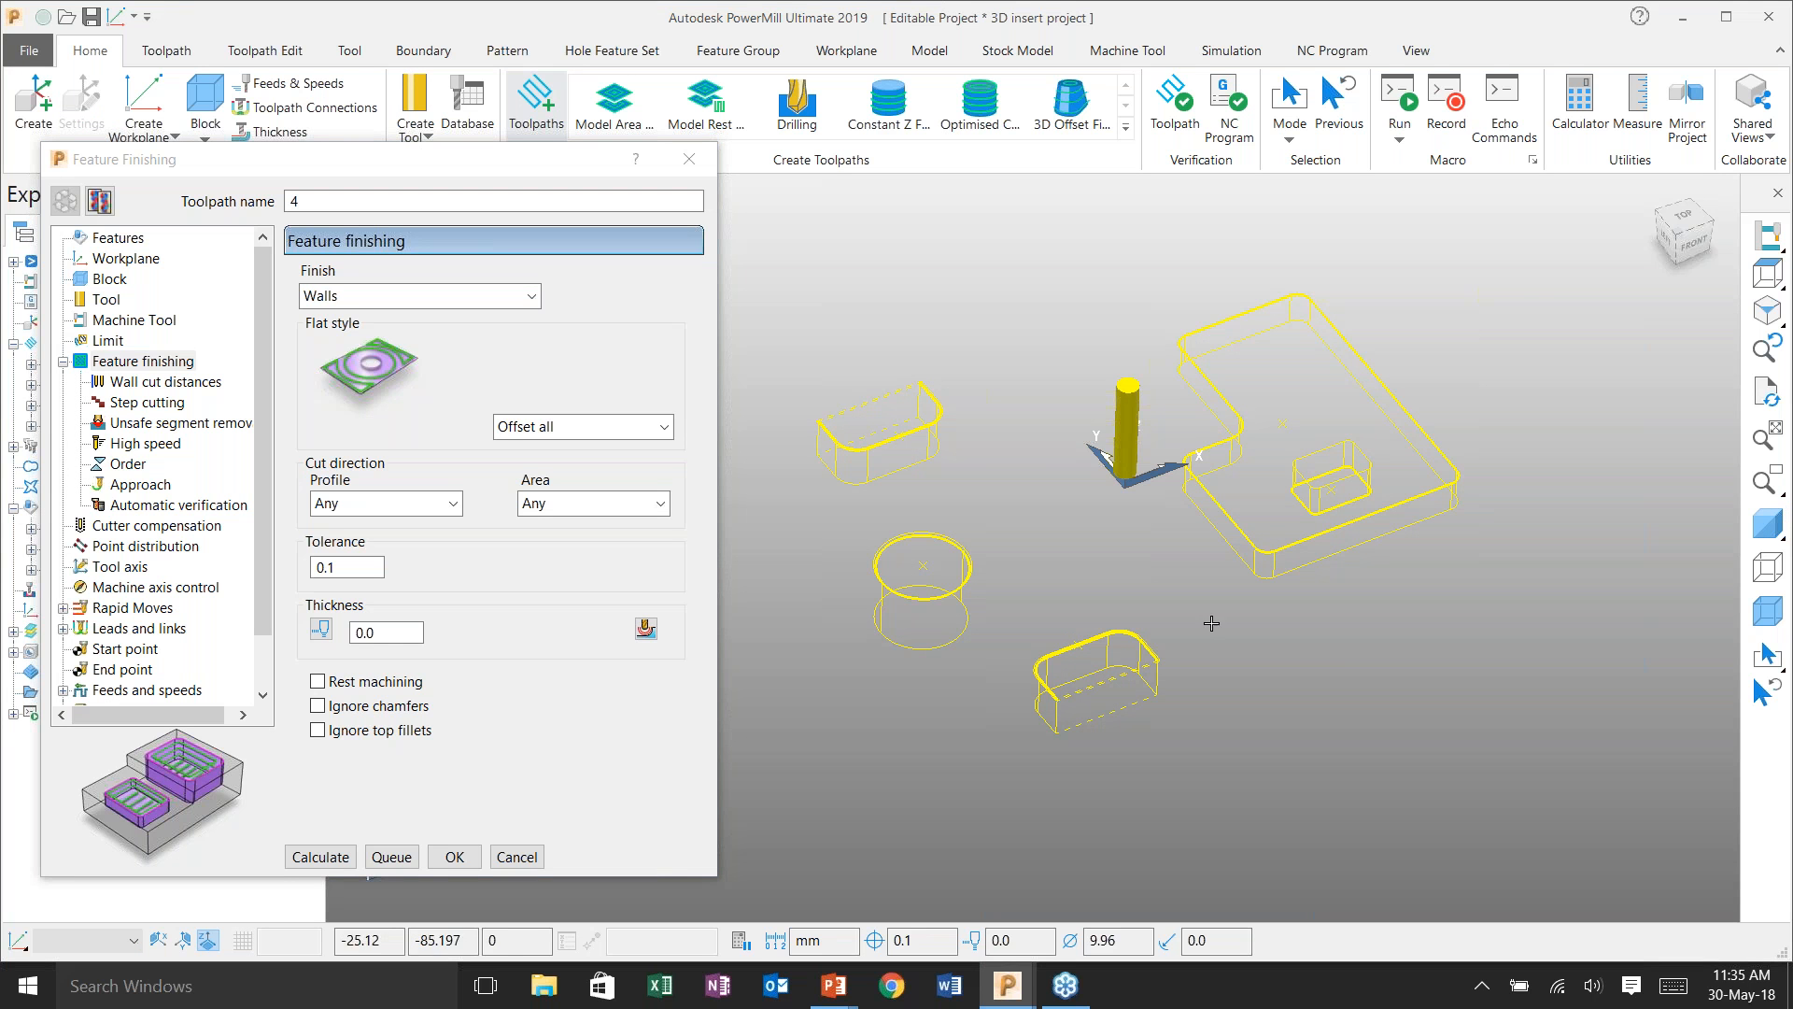
{"action": "left_click", "coordinate": [90, 242]}
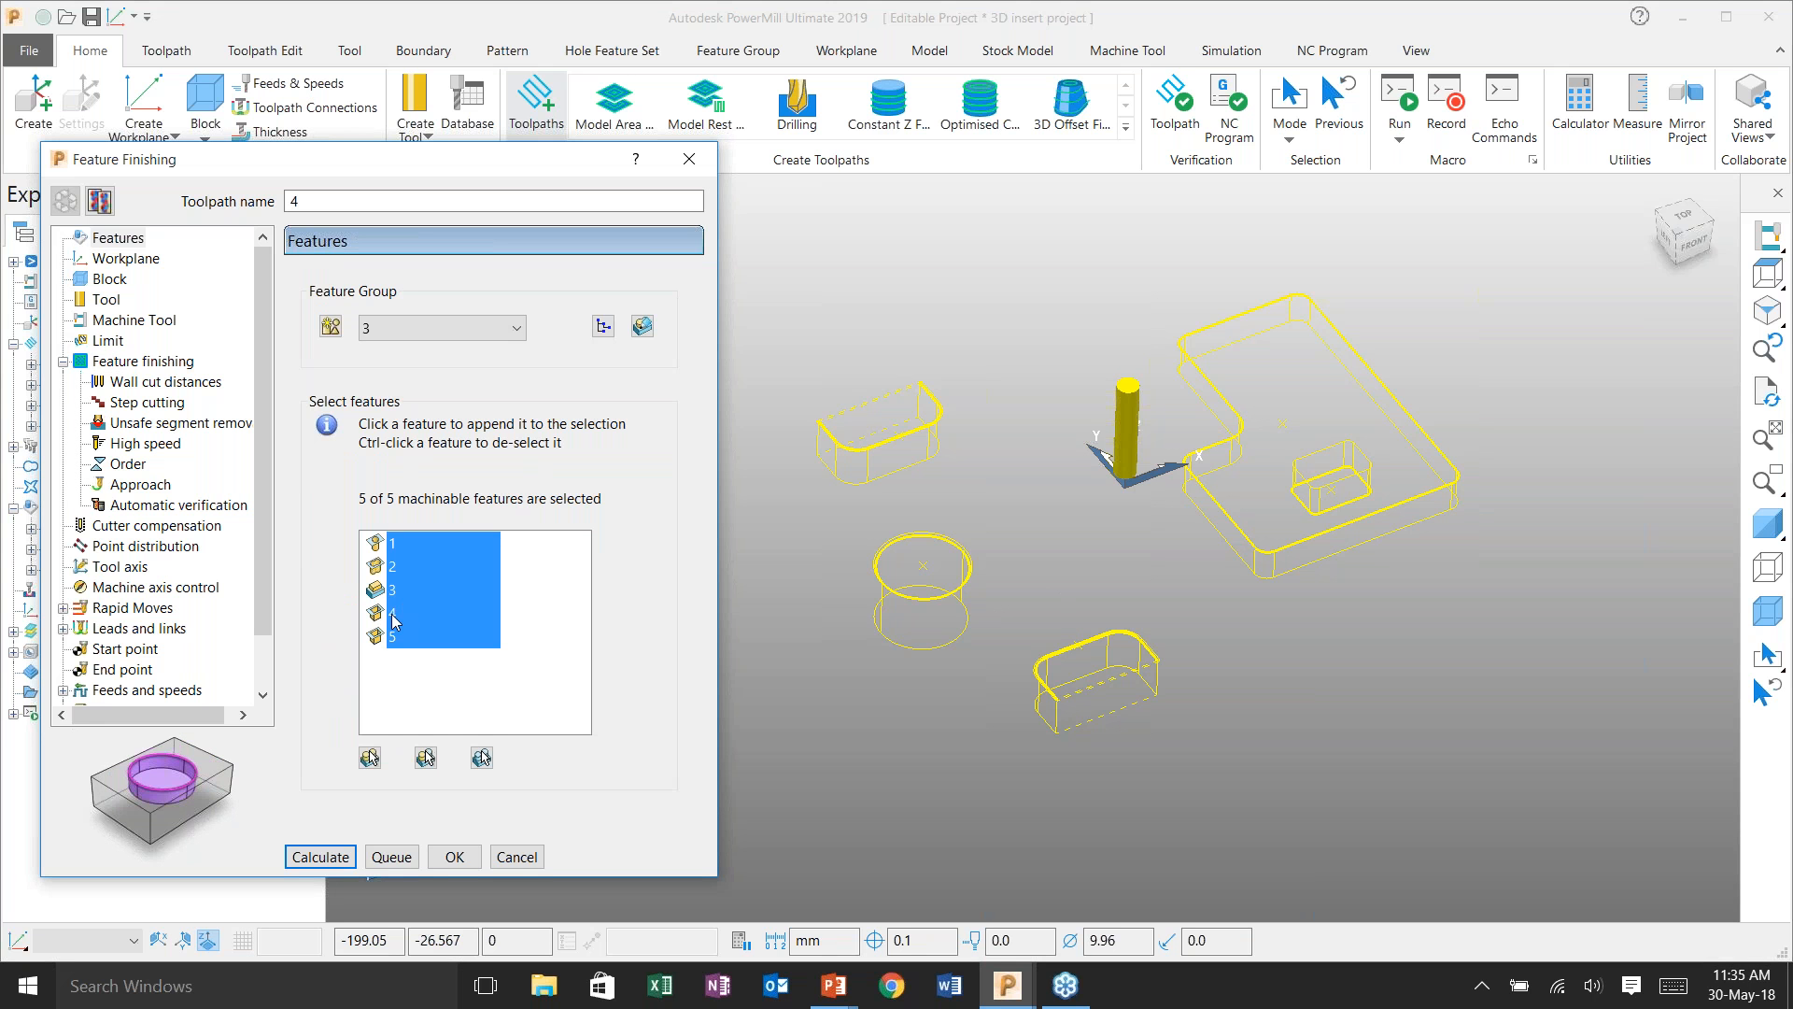
{"action": "scroll", "coordinate": [1188, 416], "scroll_direction": "down", "scroll_amount": 2}
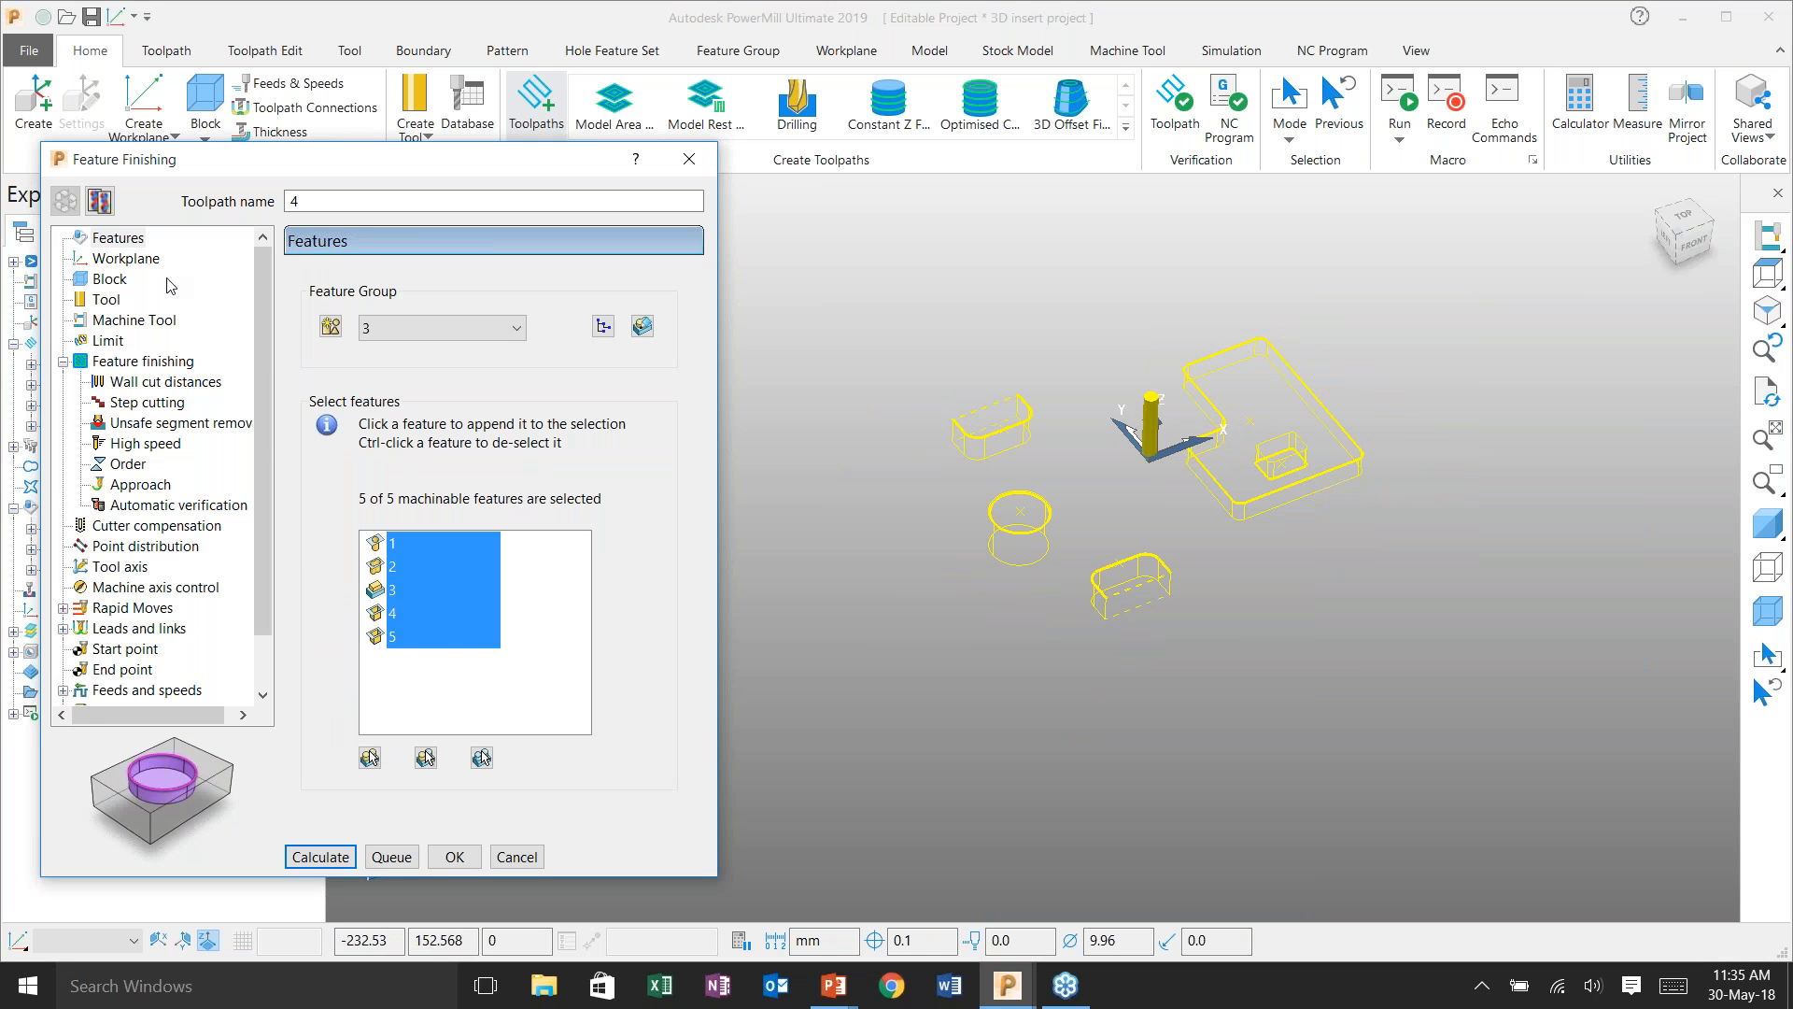
- Clear the finishing toolpath's feature selection, select only the large pocket, its boss and the round hole, and open the feature finishing settings
{"action": "left_click", "coordinate": [122, 244]}
{"action": "left_click", "coordinate": [382, 620]}
{"action": "left_click", "coordinate": [482, 758]}
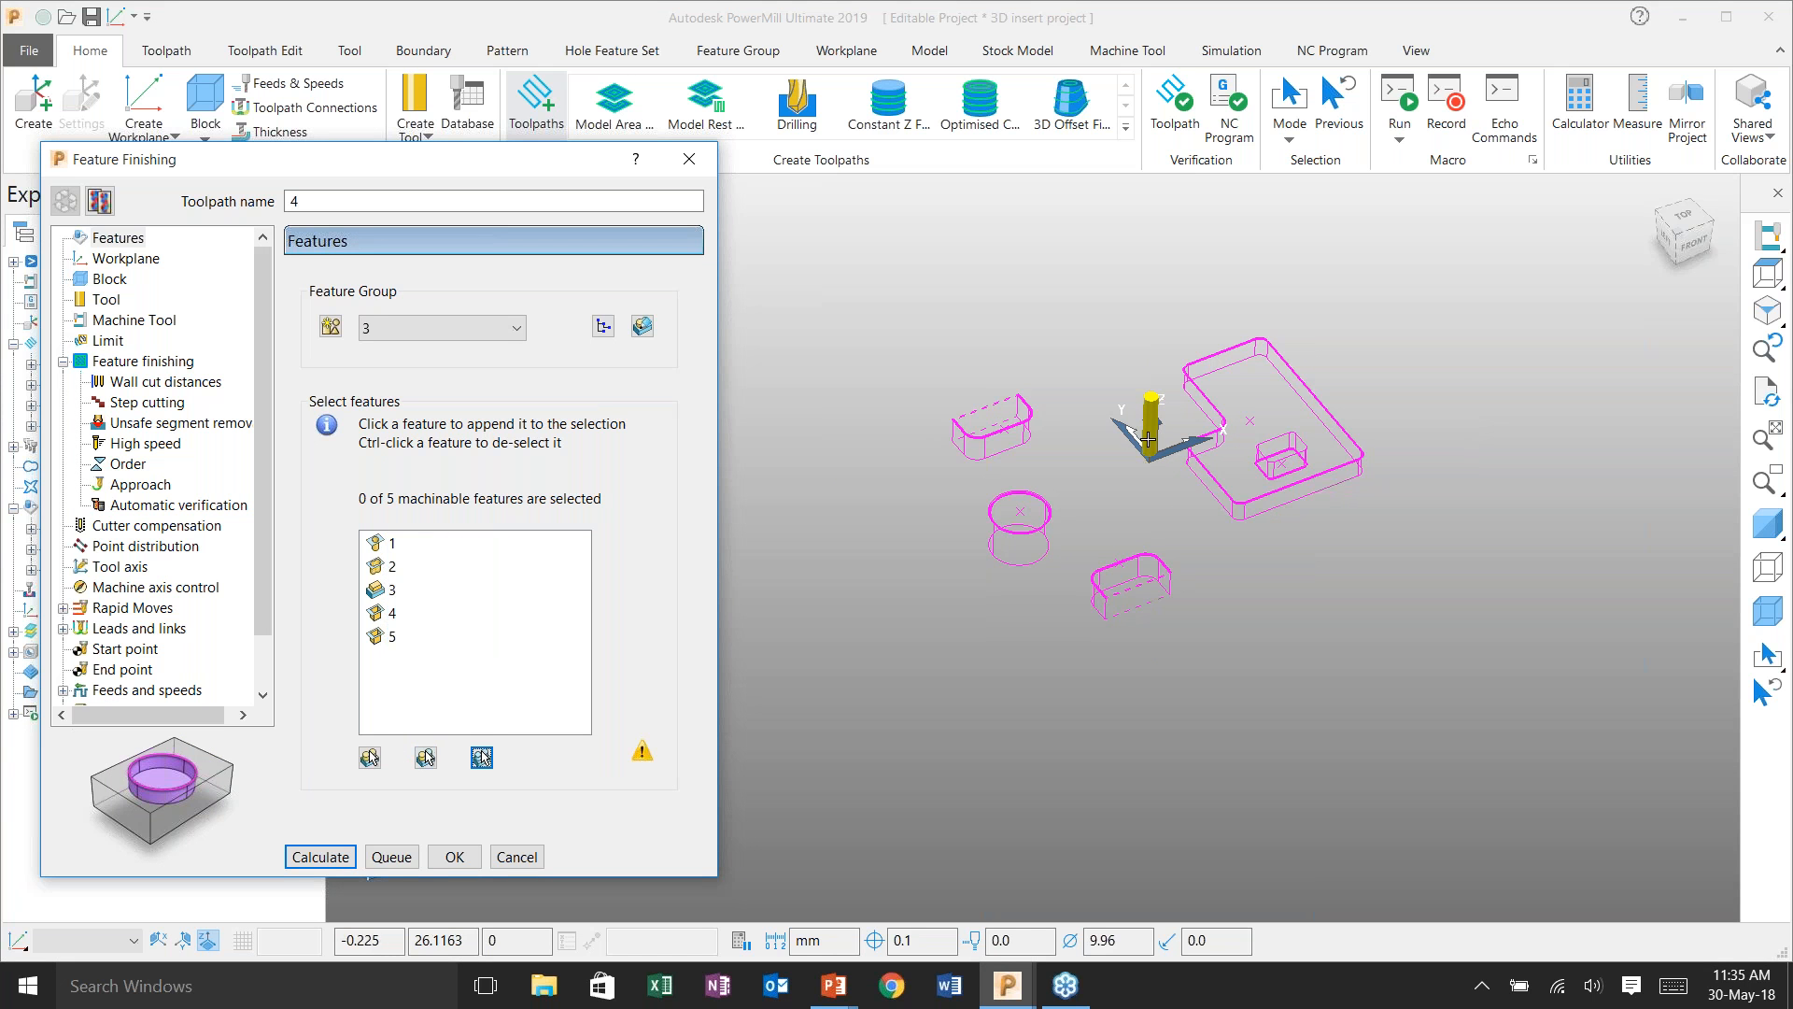
{"action": "scroll", "coordinate": [1235, 434], "scroll_direction": "up", "scroll_amount": 1}
{"action": "left_click_drag", "start_coordinate": [1425, 528], "coordinate": [1217, 399]}
{"action": "left_click_drag", "start_coordinate": [1027, 569], "coordinate": [892, 509]}
{"action": "left_click", "coordinate": [117, 364]}
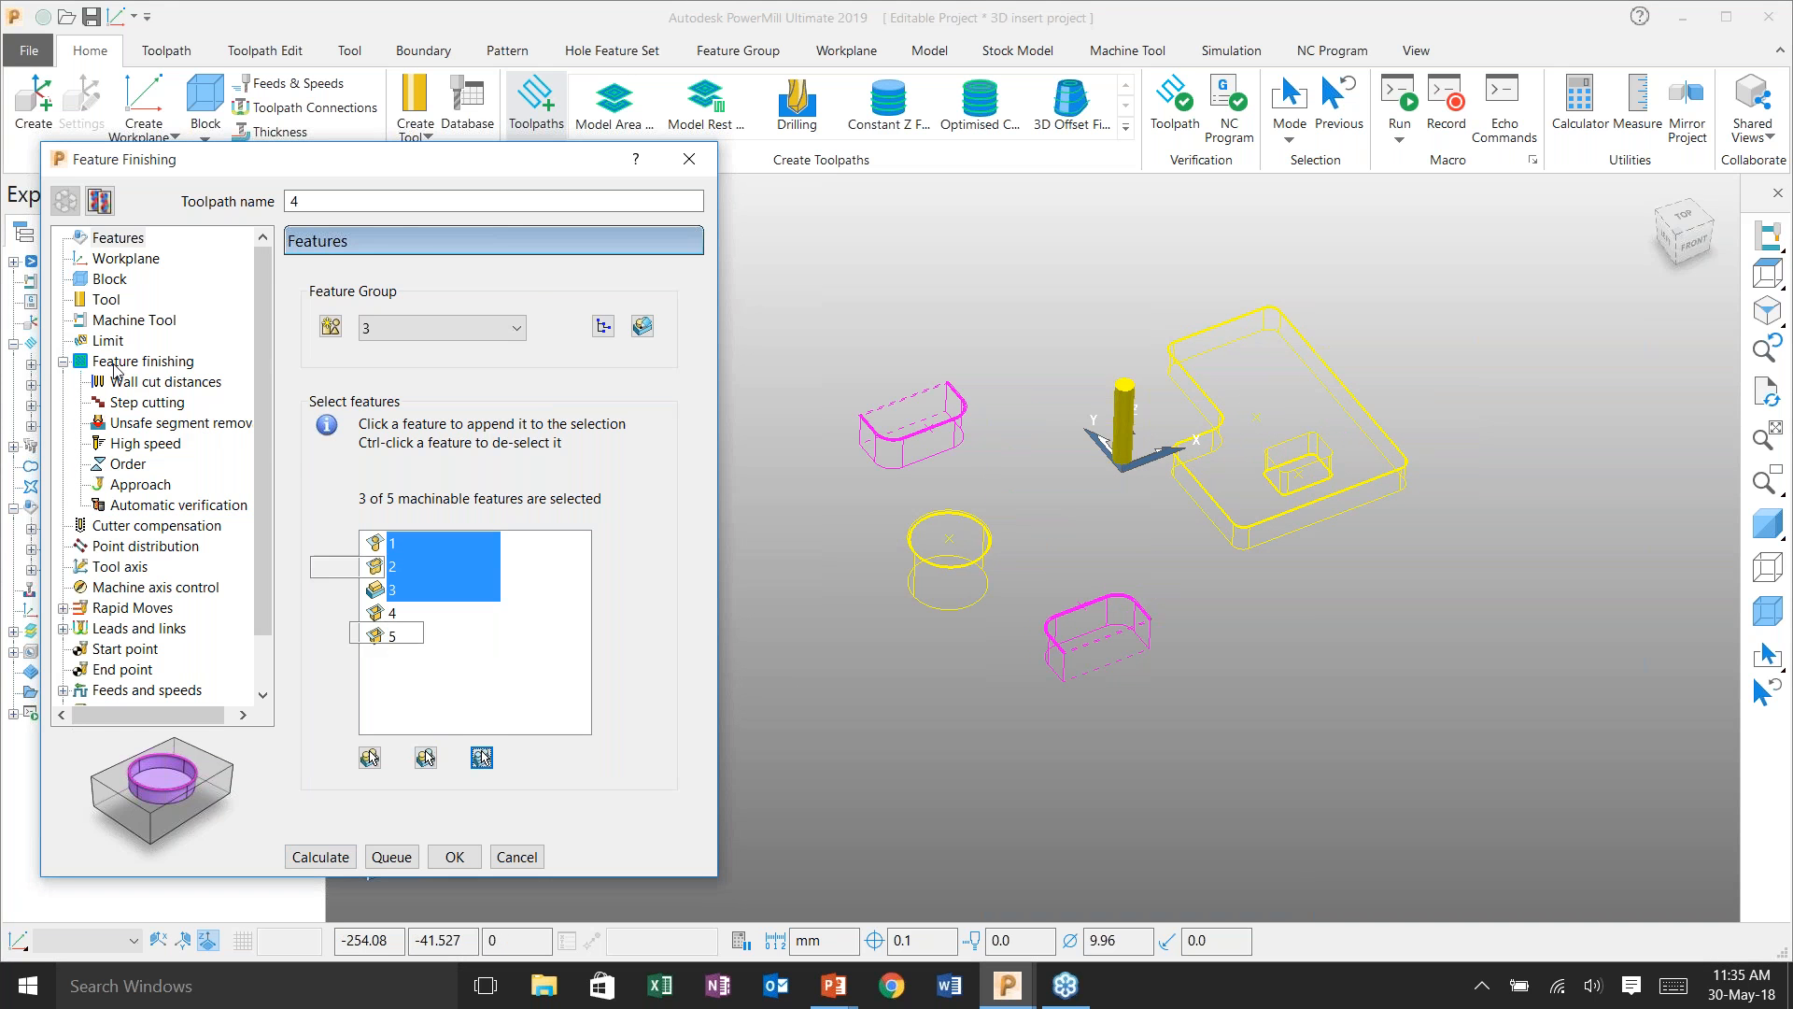
- Enable full-radius CNC cutter compensation for toolpath 4, calculate it and close its settings
{"action": "left_click", "coordinate": [177, 526]}
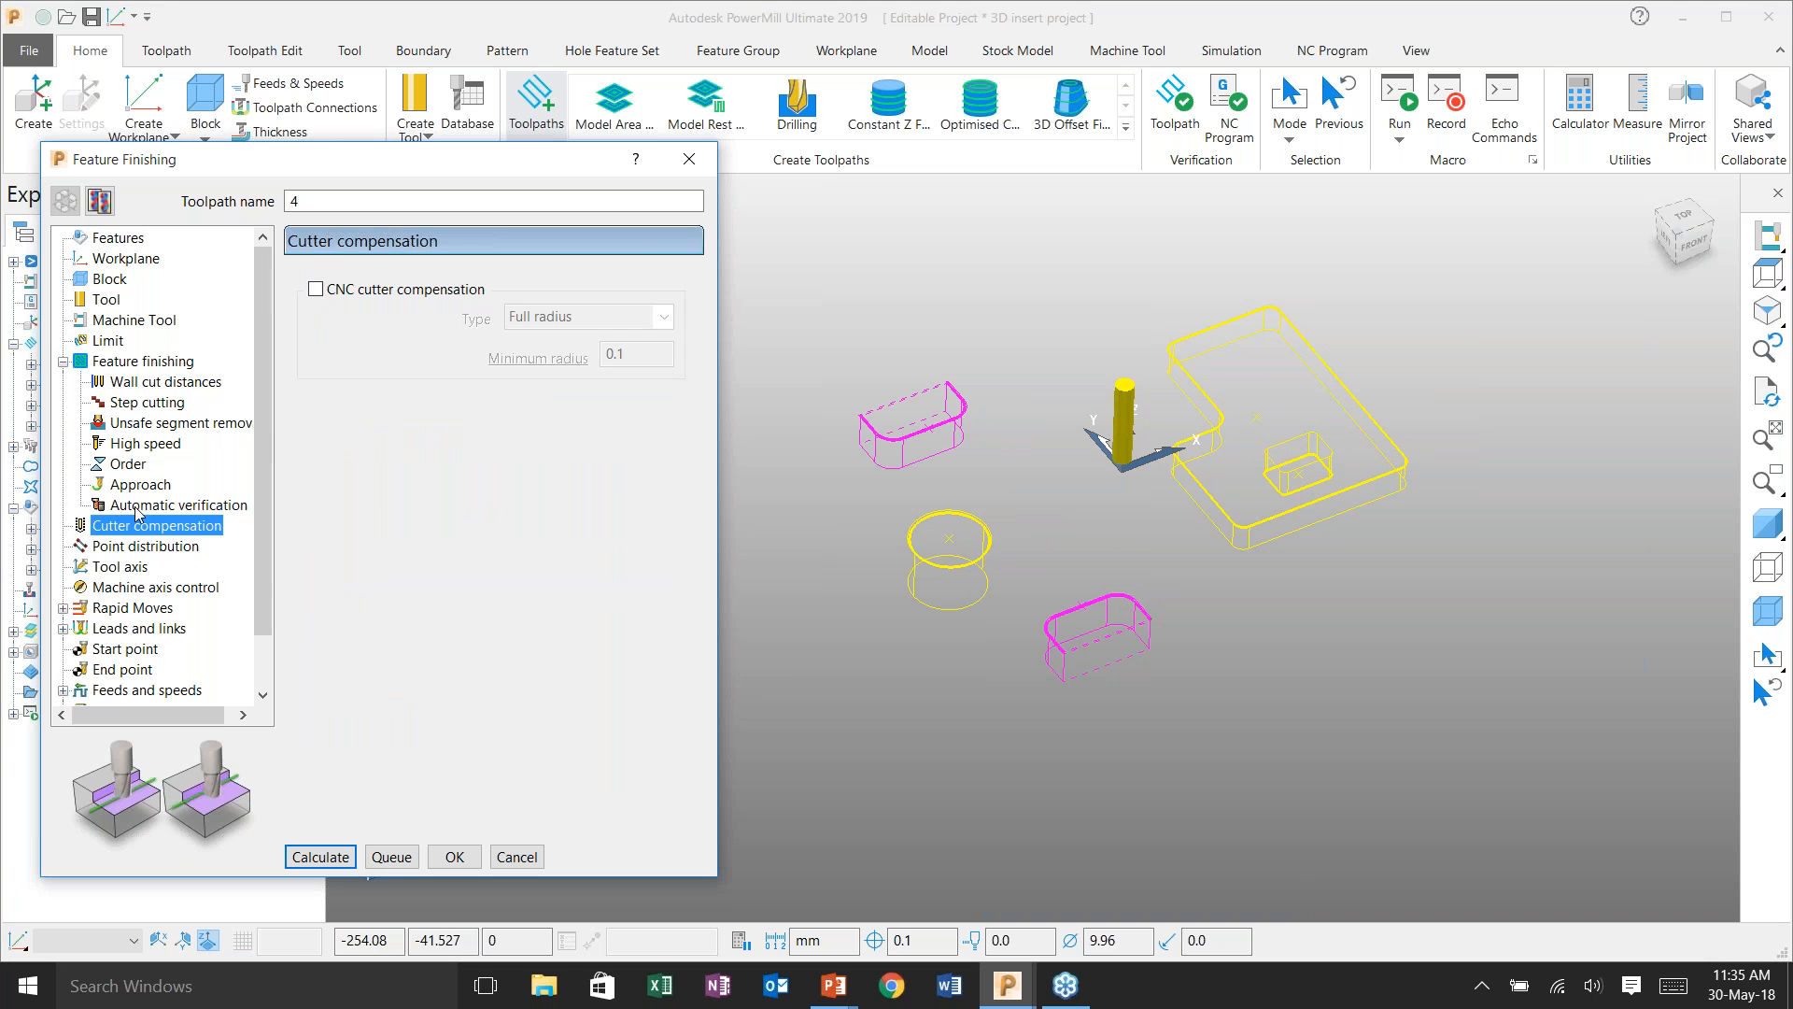
{"action": "scroll", "coordinate": [987, 484], "scroll_direction": "up", "scroll_amount": 2}
{"action": "scroll", "coordinate": [988, 484], "scroll_direction": "down", "scroll_amount": 1}
{"action": "left_click", "coordinate": [315, 290]}
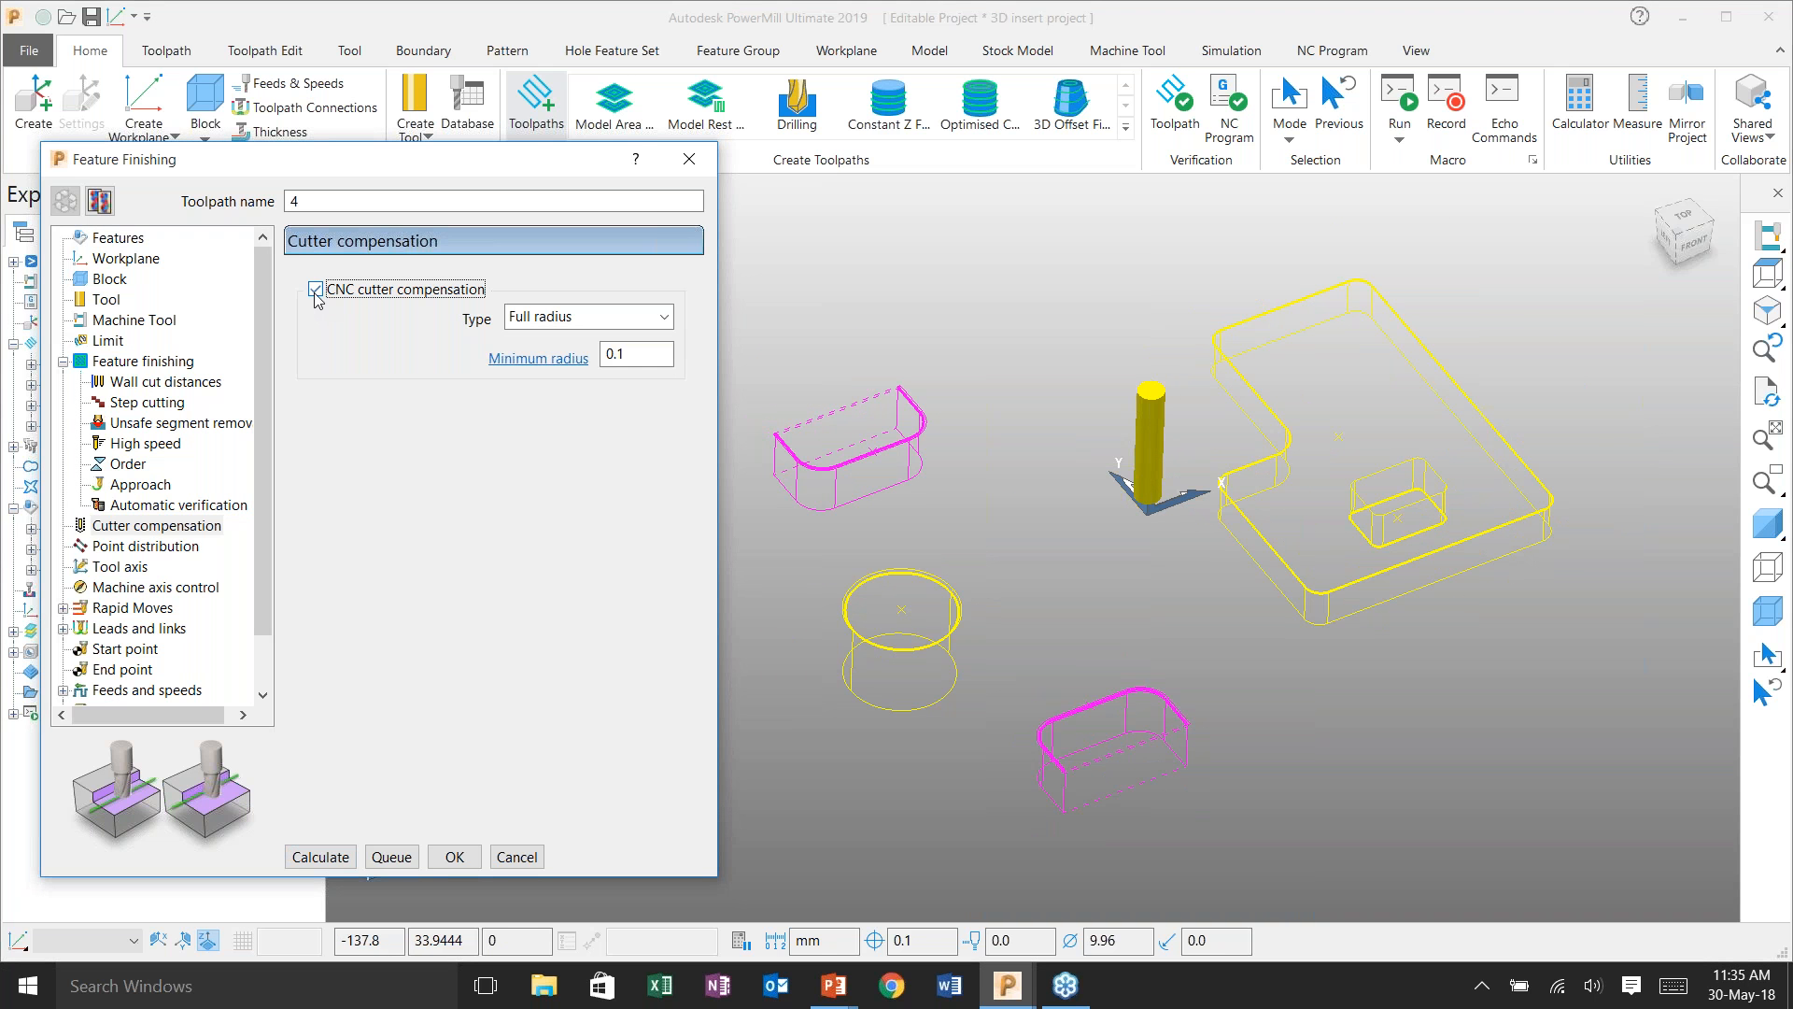
{"action": "left_click", "coordinate": [338, 859]}
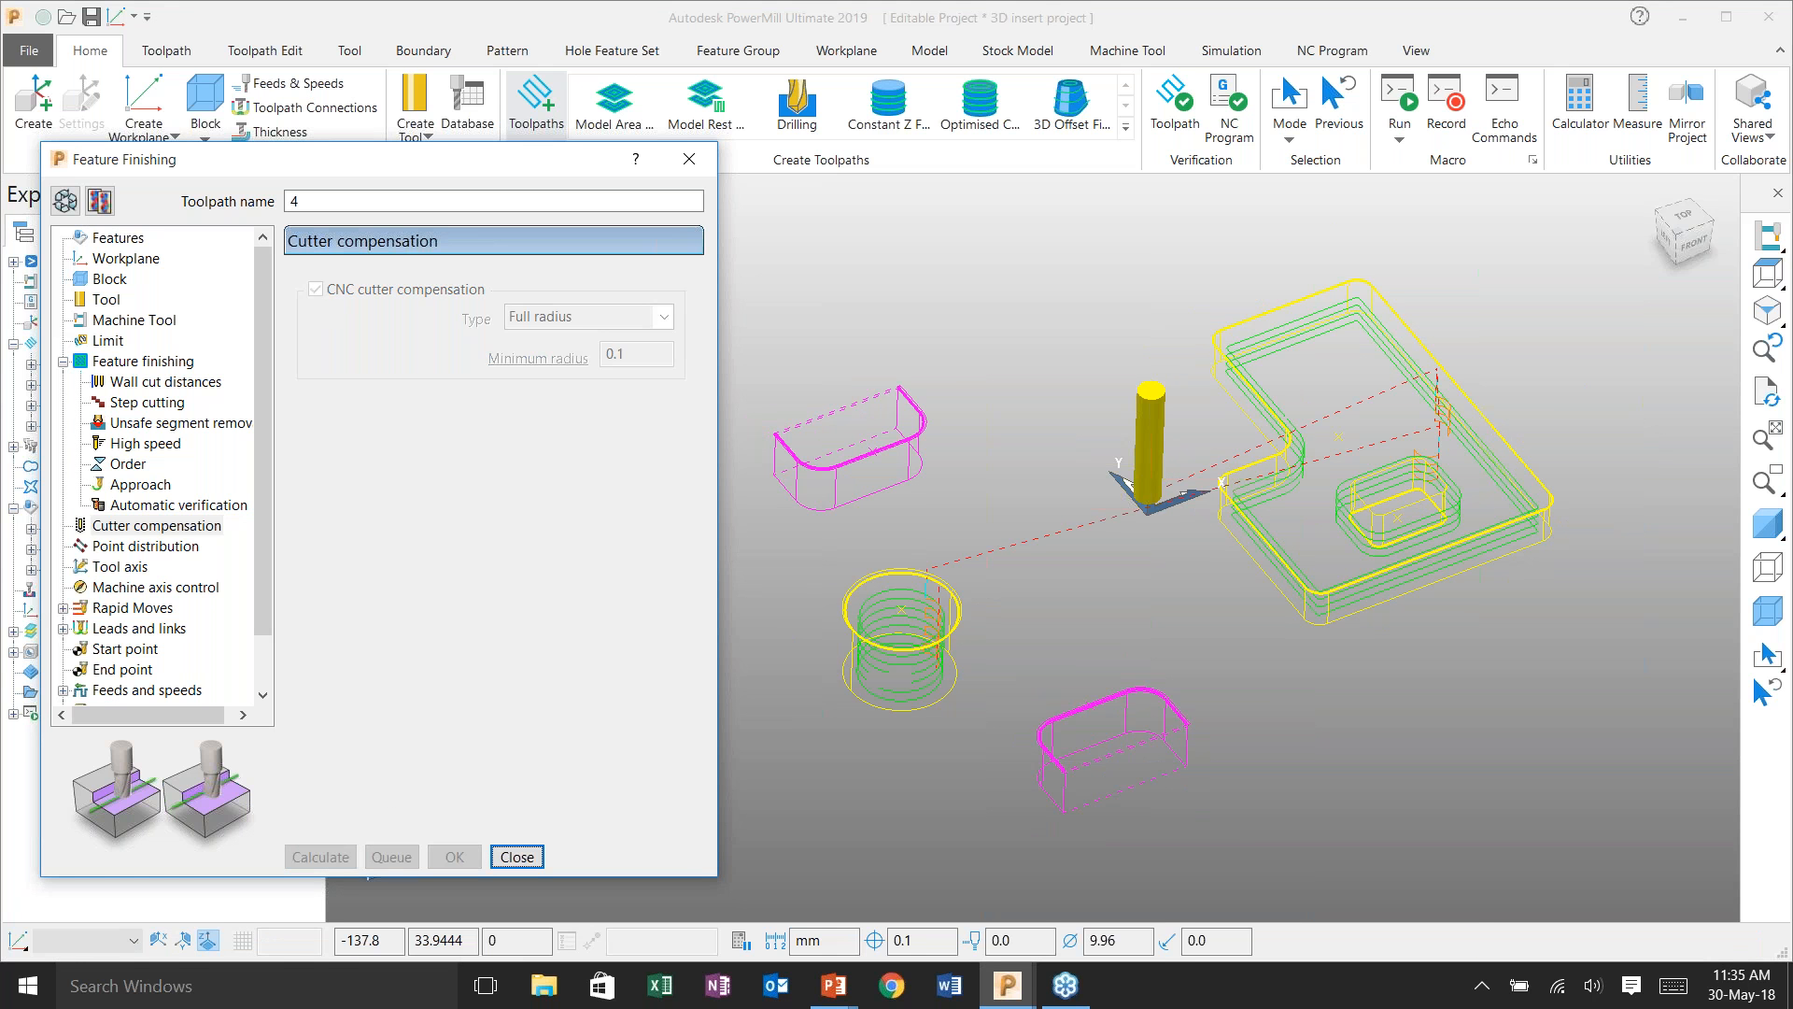
{"action": "left_click", "coordinate": [517, 856]}
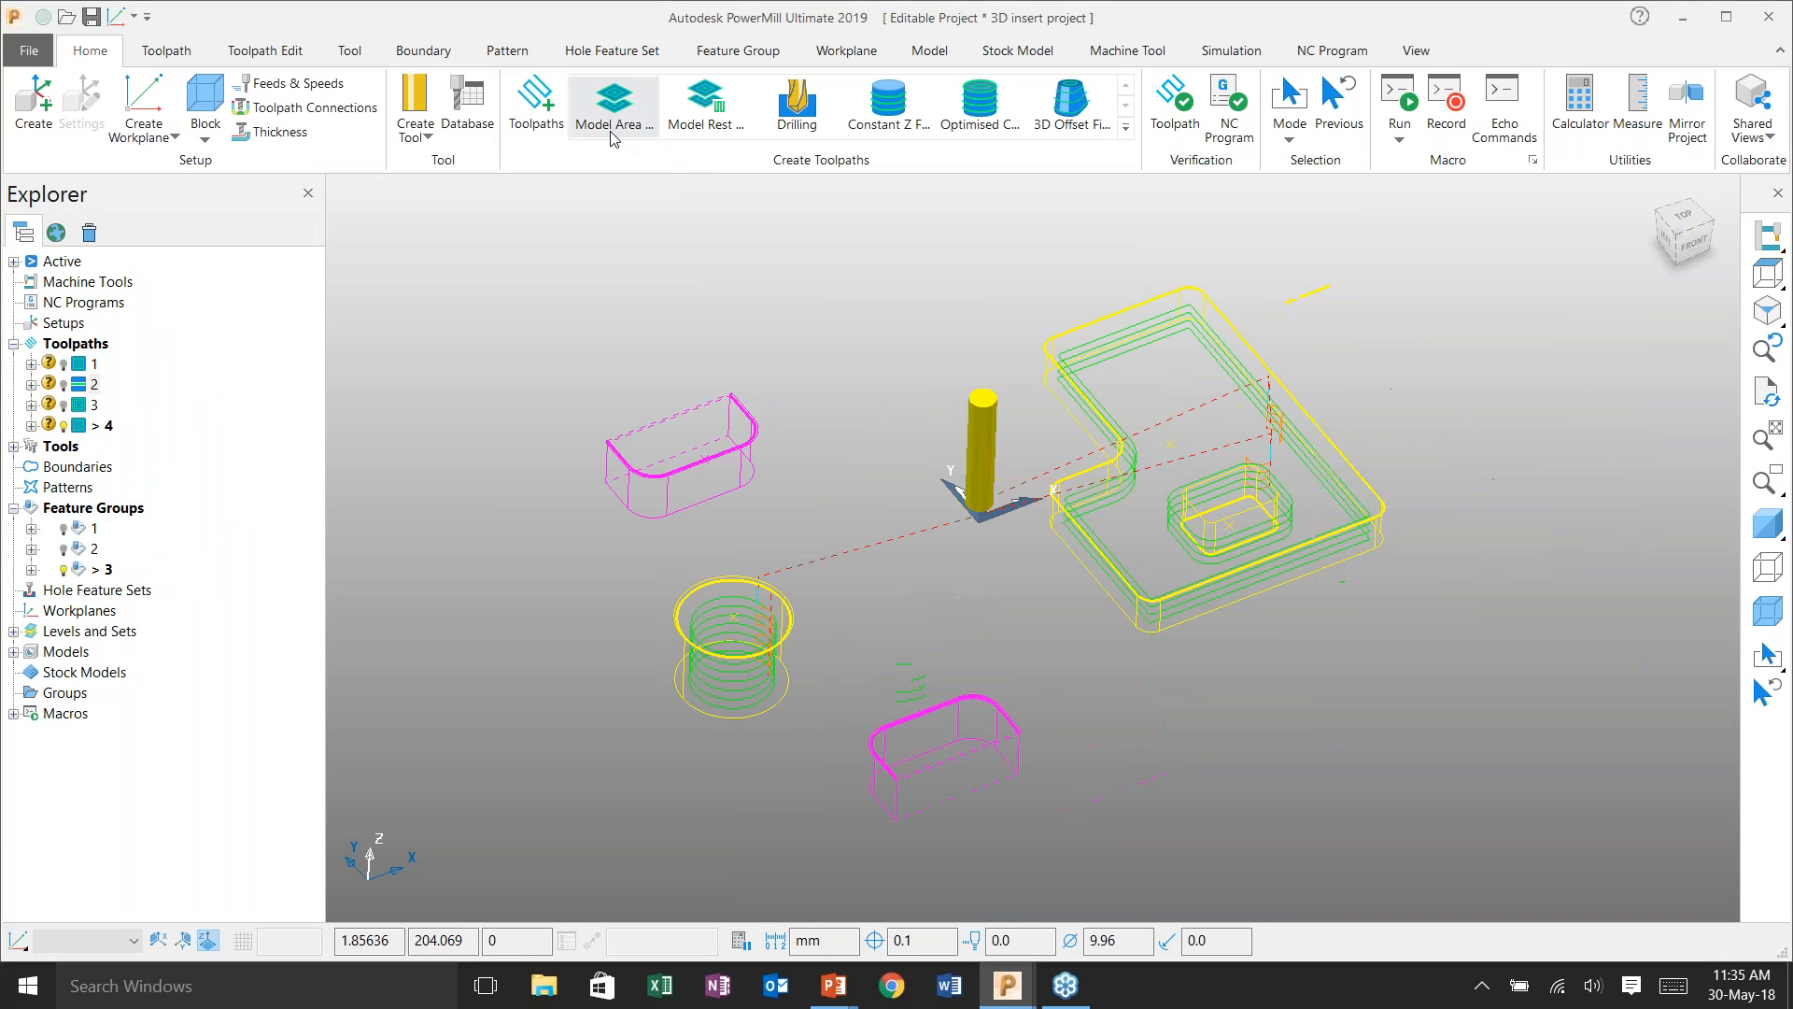
- Create finishing toolpath 5 from the Pocket_Side_10Flat strategy, invert the feature selection to the two open edge pockets, and calculate it
{"action": "left_click", "coordinate": [542, 106]}
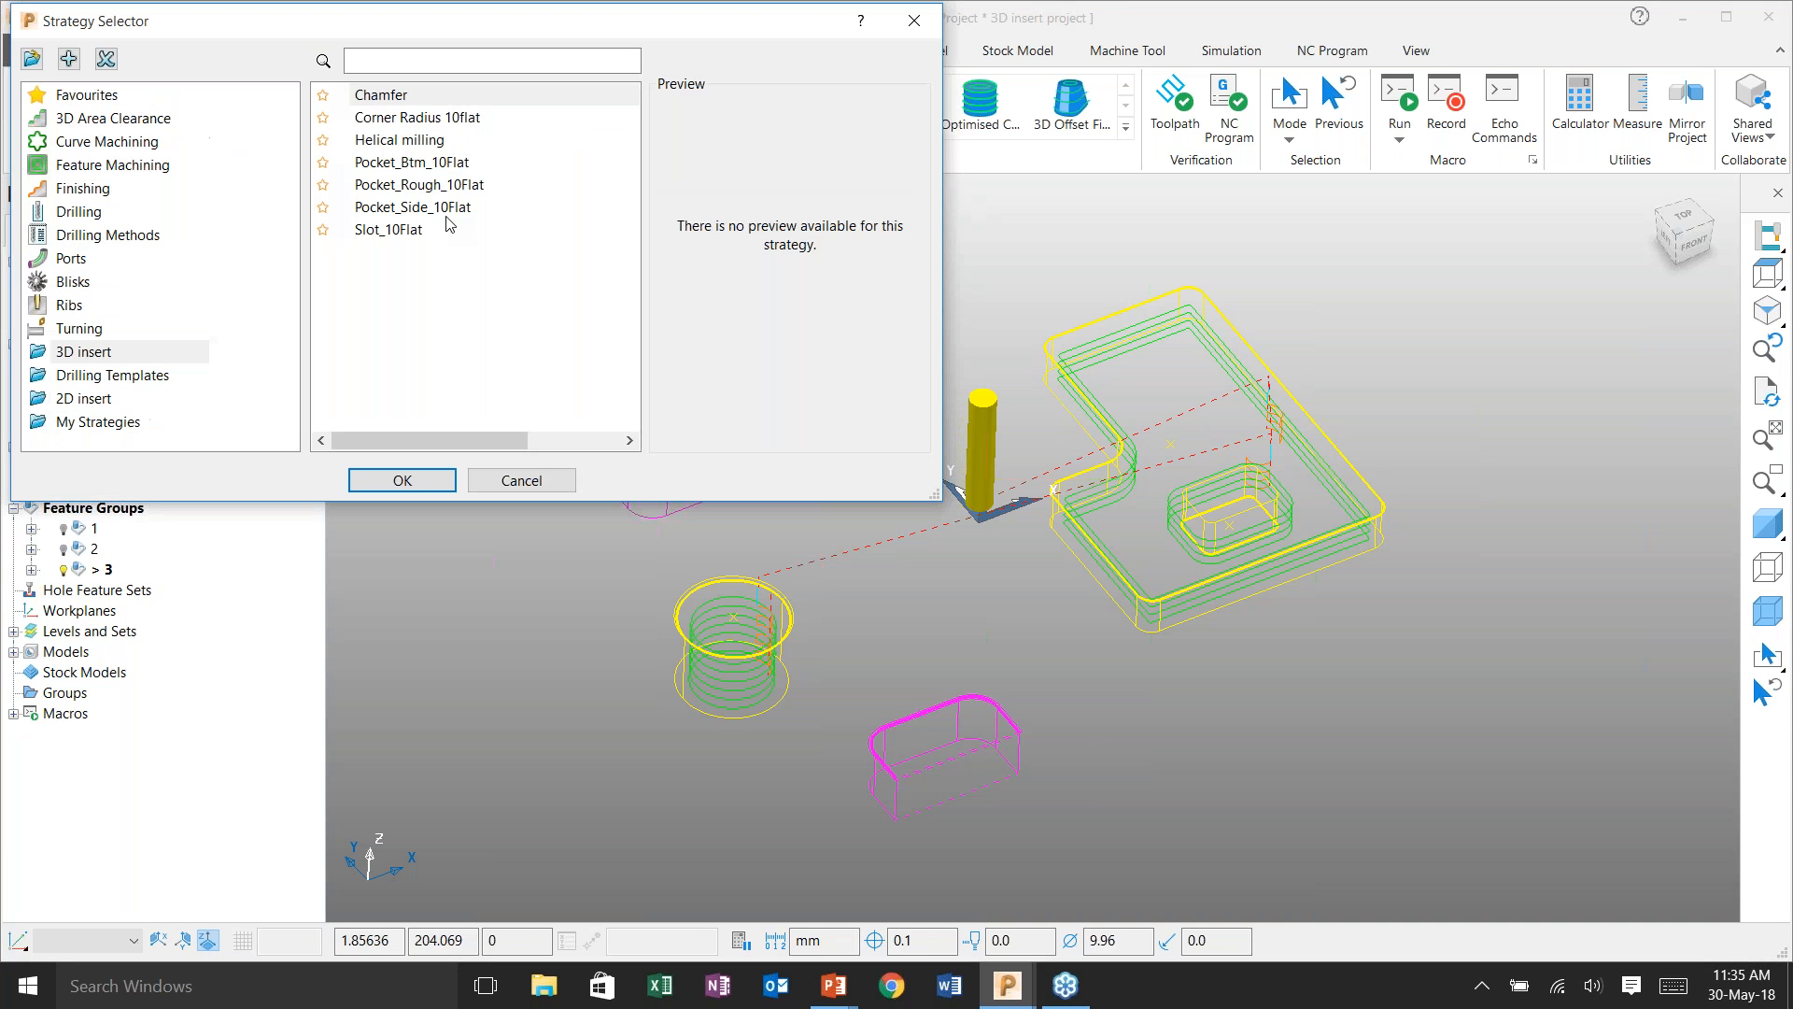
{"action": "left_click", "coordinate": [441, 207]}
{"action": "left_click", "coordinate": [408, 485]}
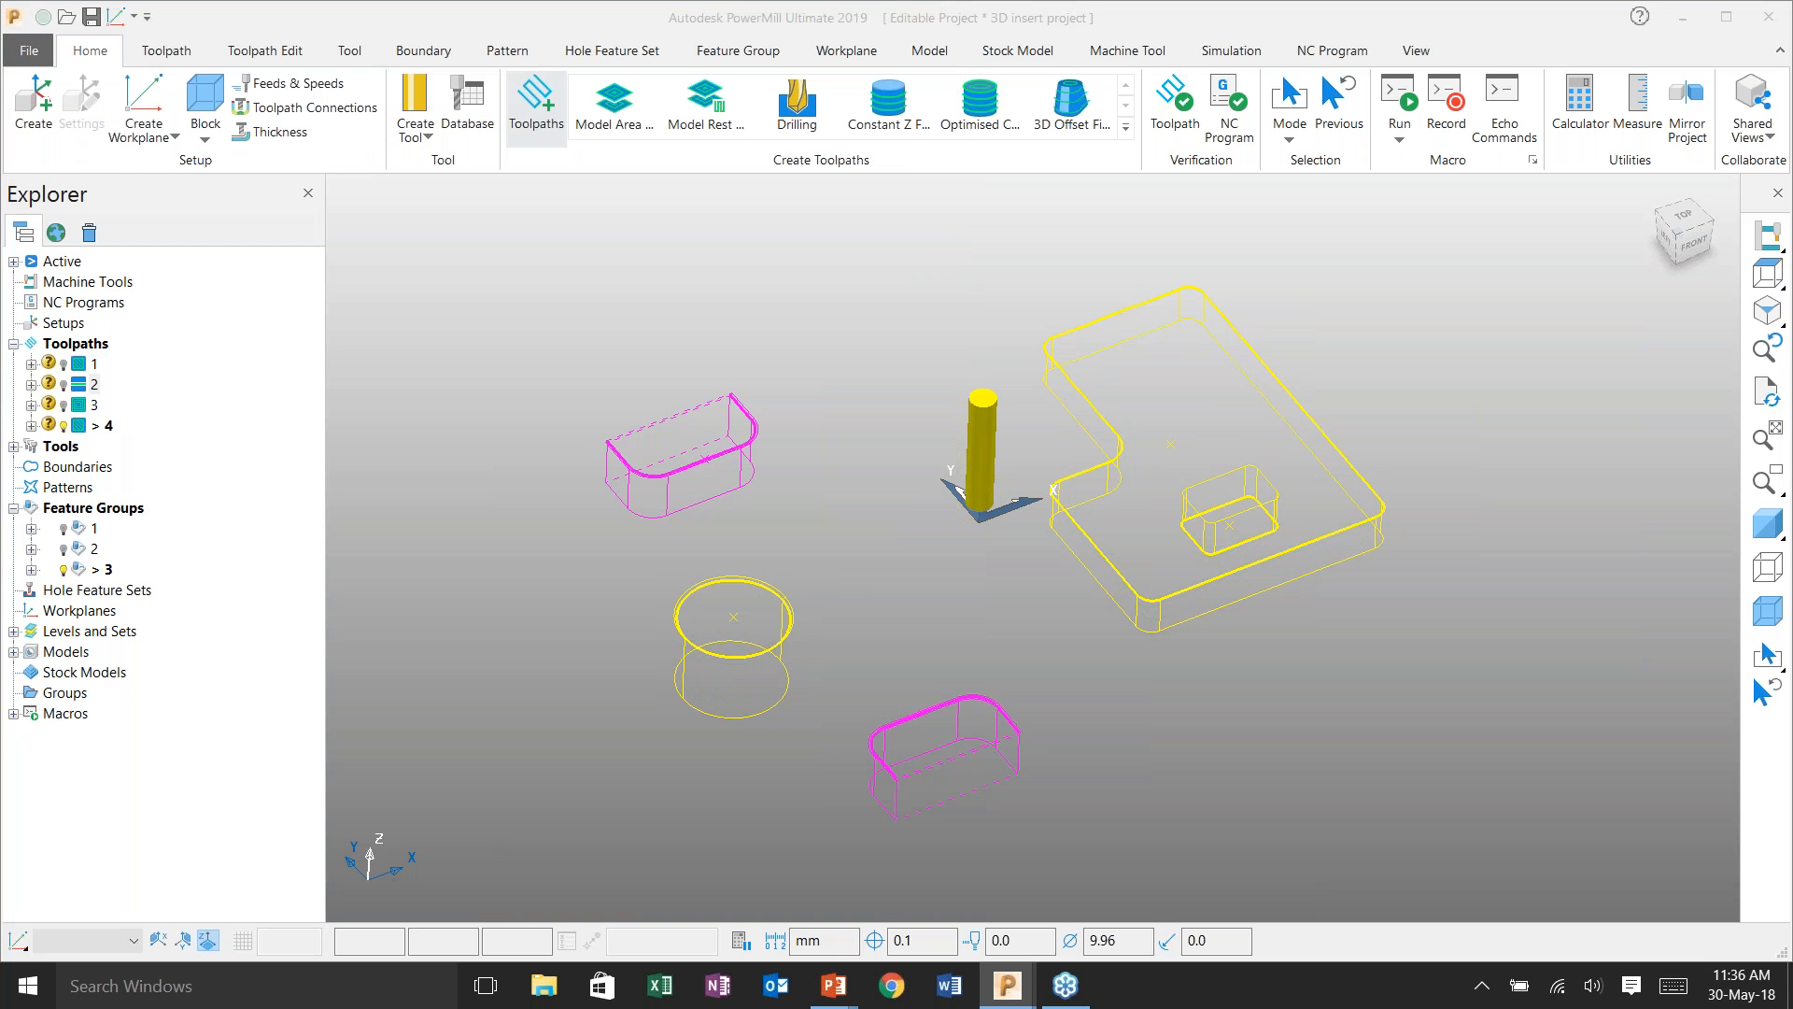
{"action": "left_click", "coordinate": [121, 239]}
{"action": "left_click", "coordinate": [426, 757]}
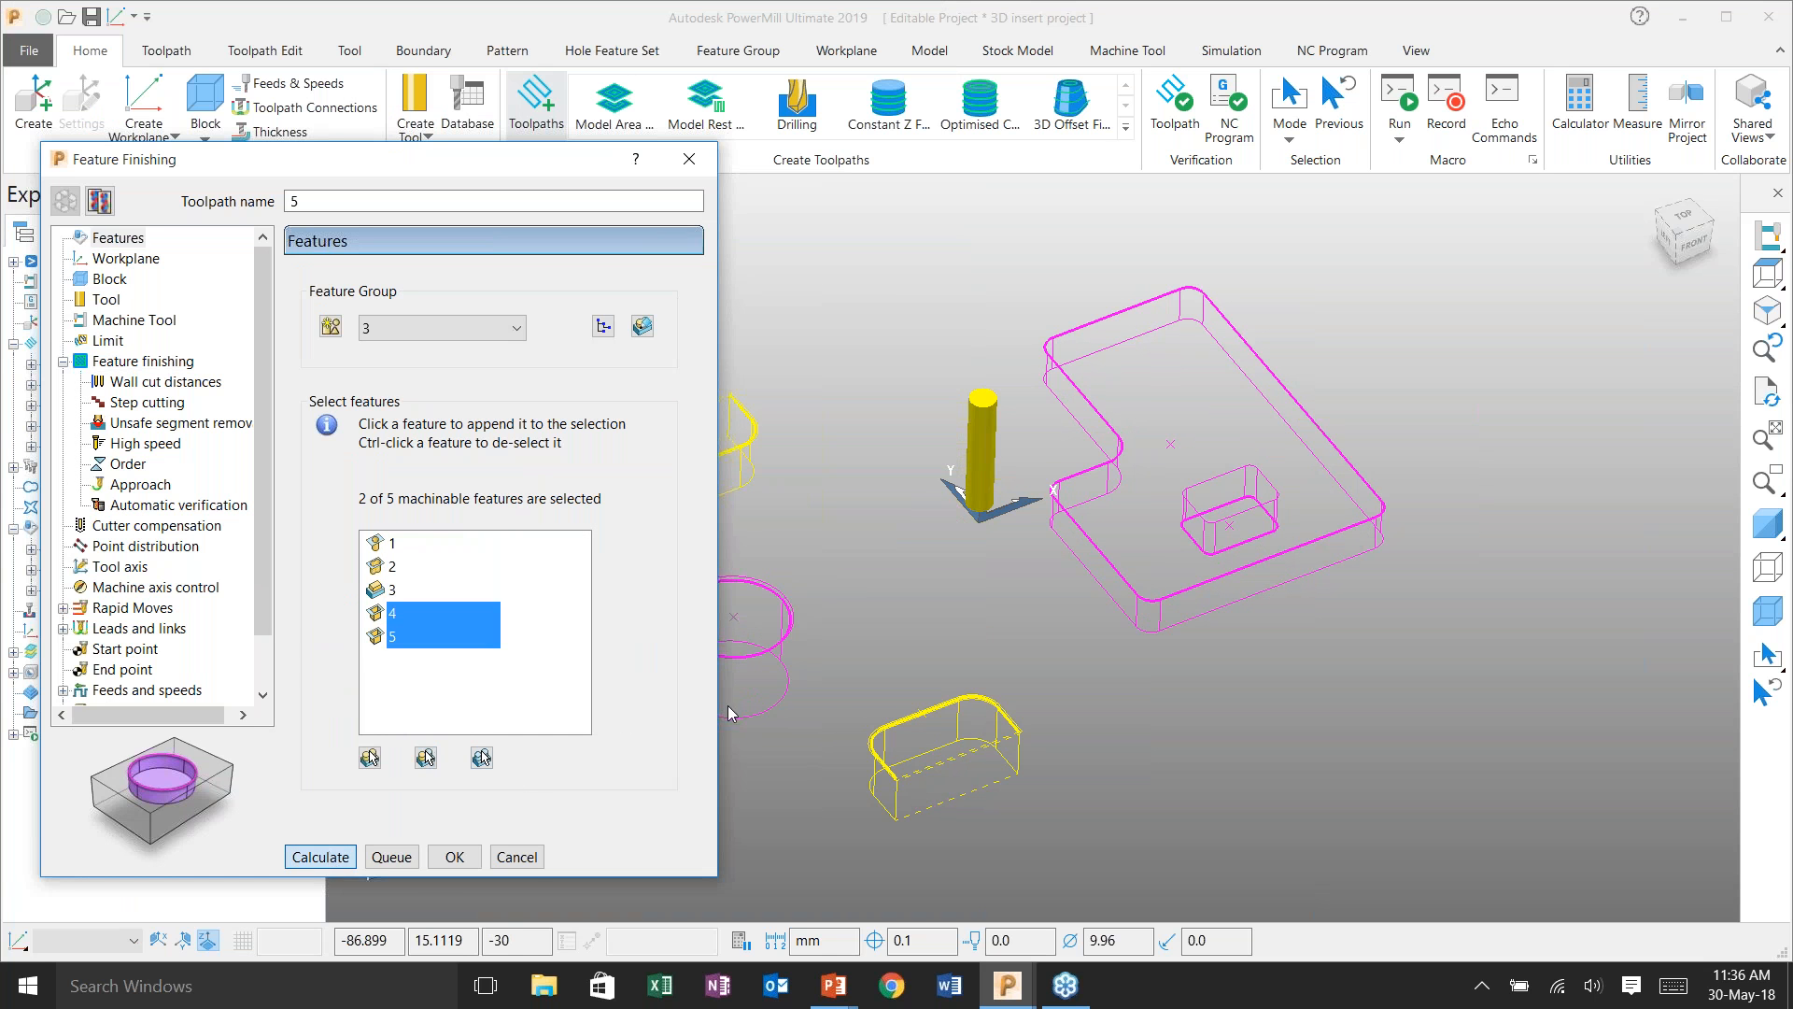
{"action": "key", "text": "Return"}
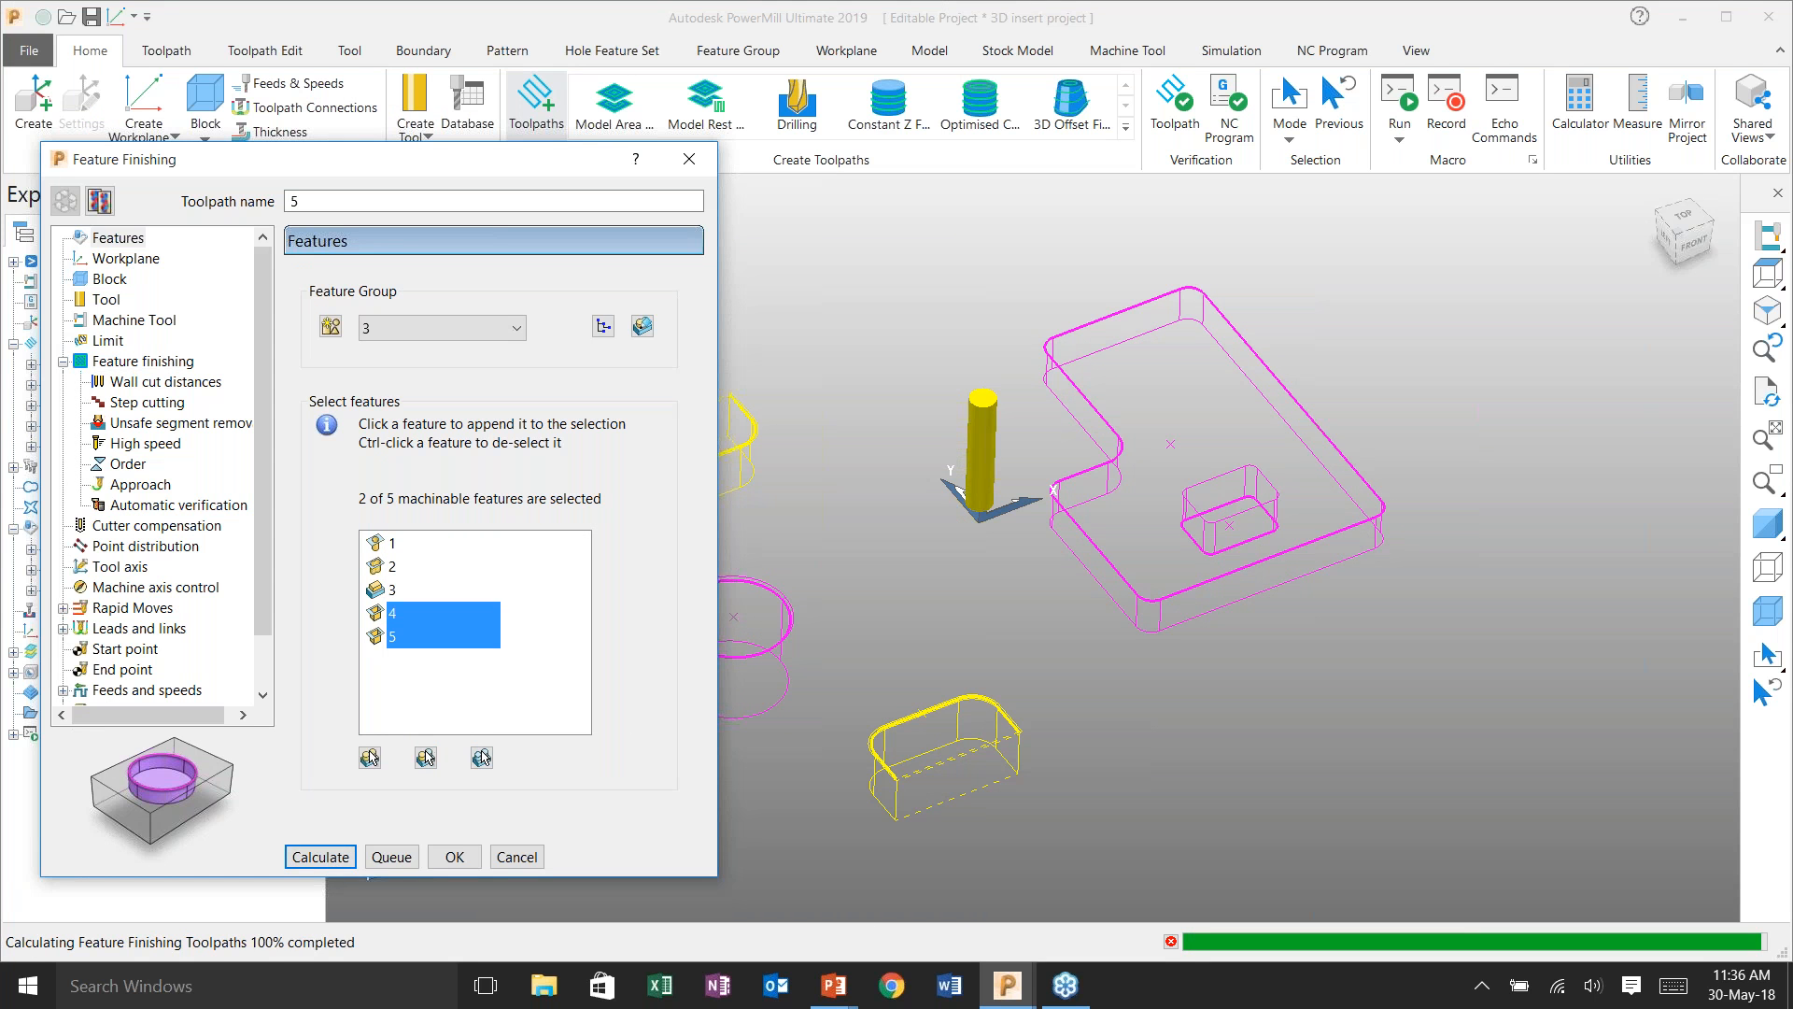
{"action": "left_click", "coordinate": [517, 857]}
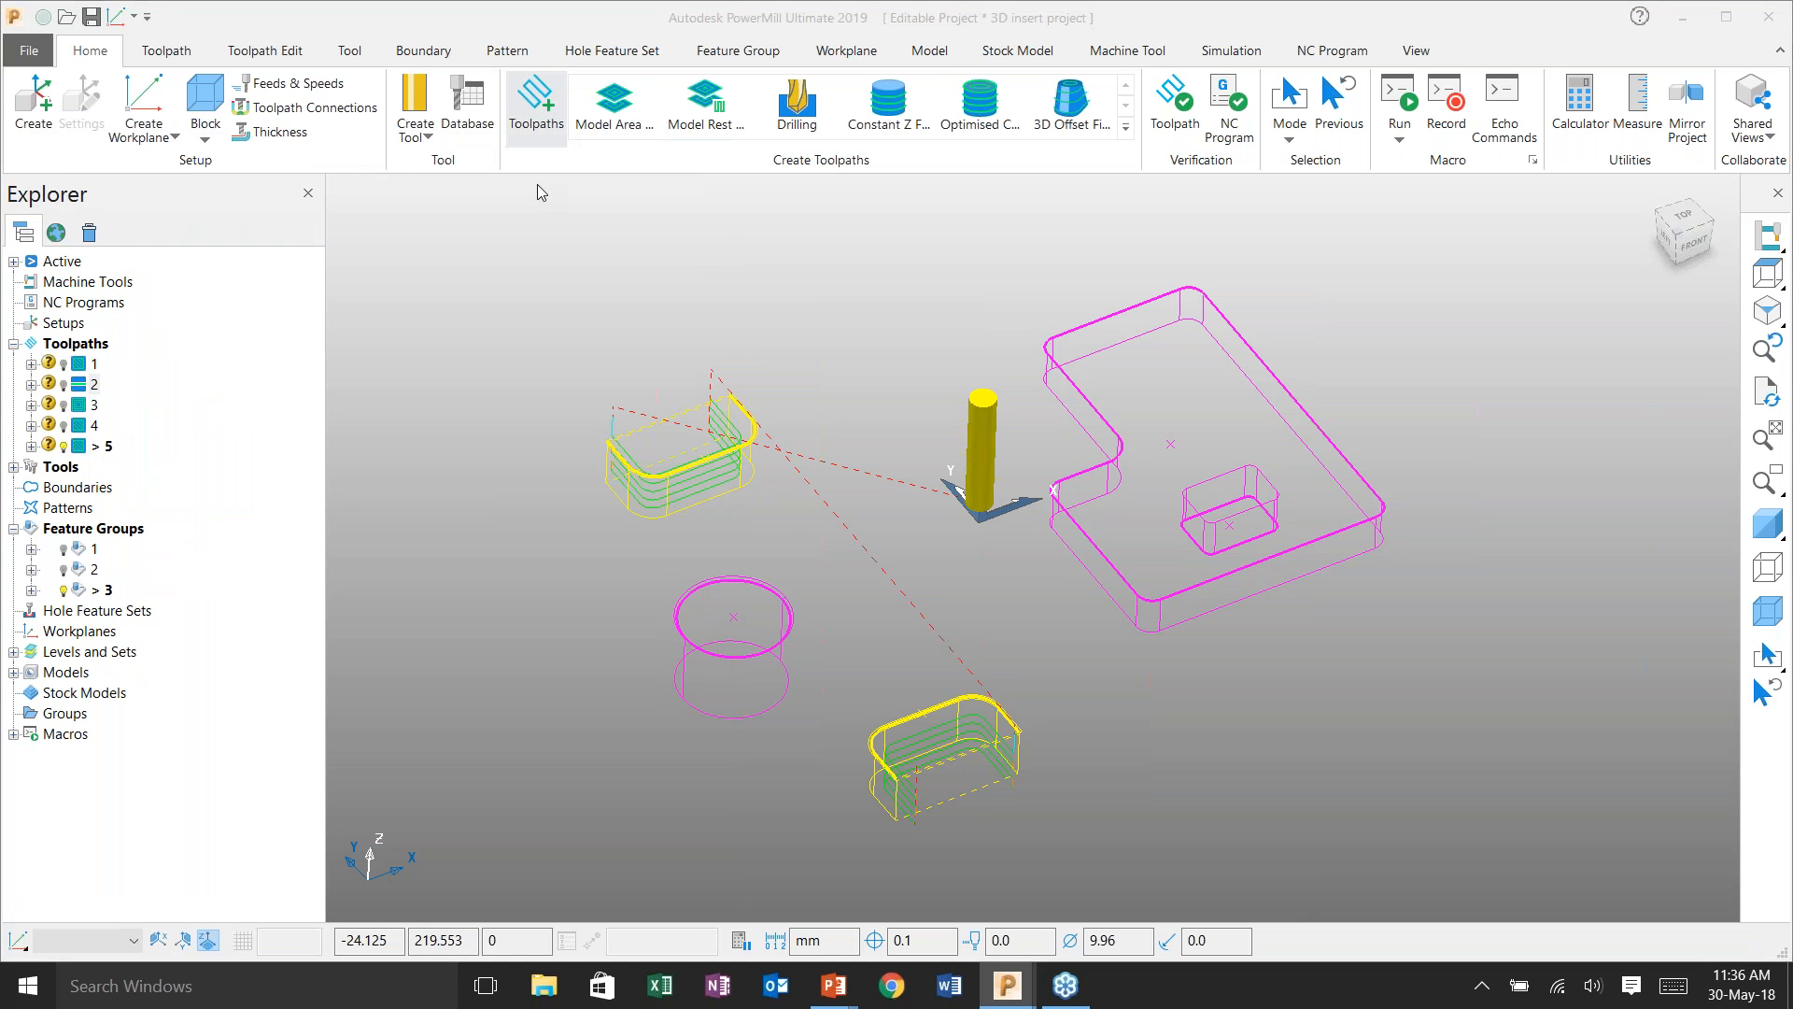
- Create toolpath 6 from the Pocket_Btm_10Flat strategy and select all features of feature group 3
{"action": "left_click", "coordinate": [419, 163]}
{"action": "left_click", "coordinate": [419, 488]}
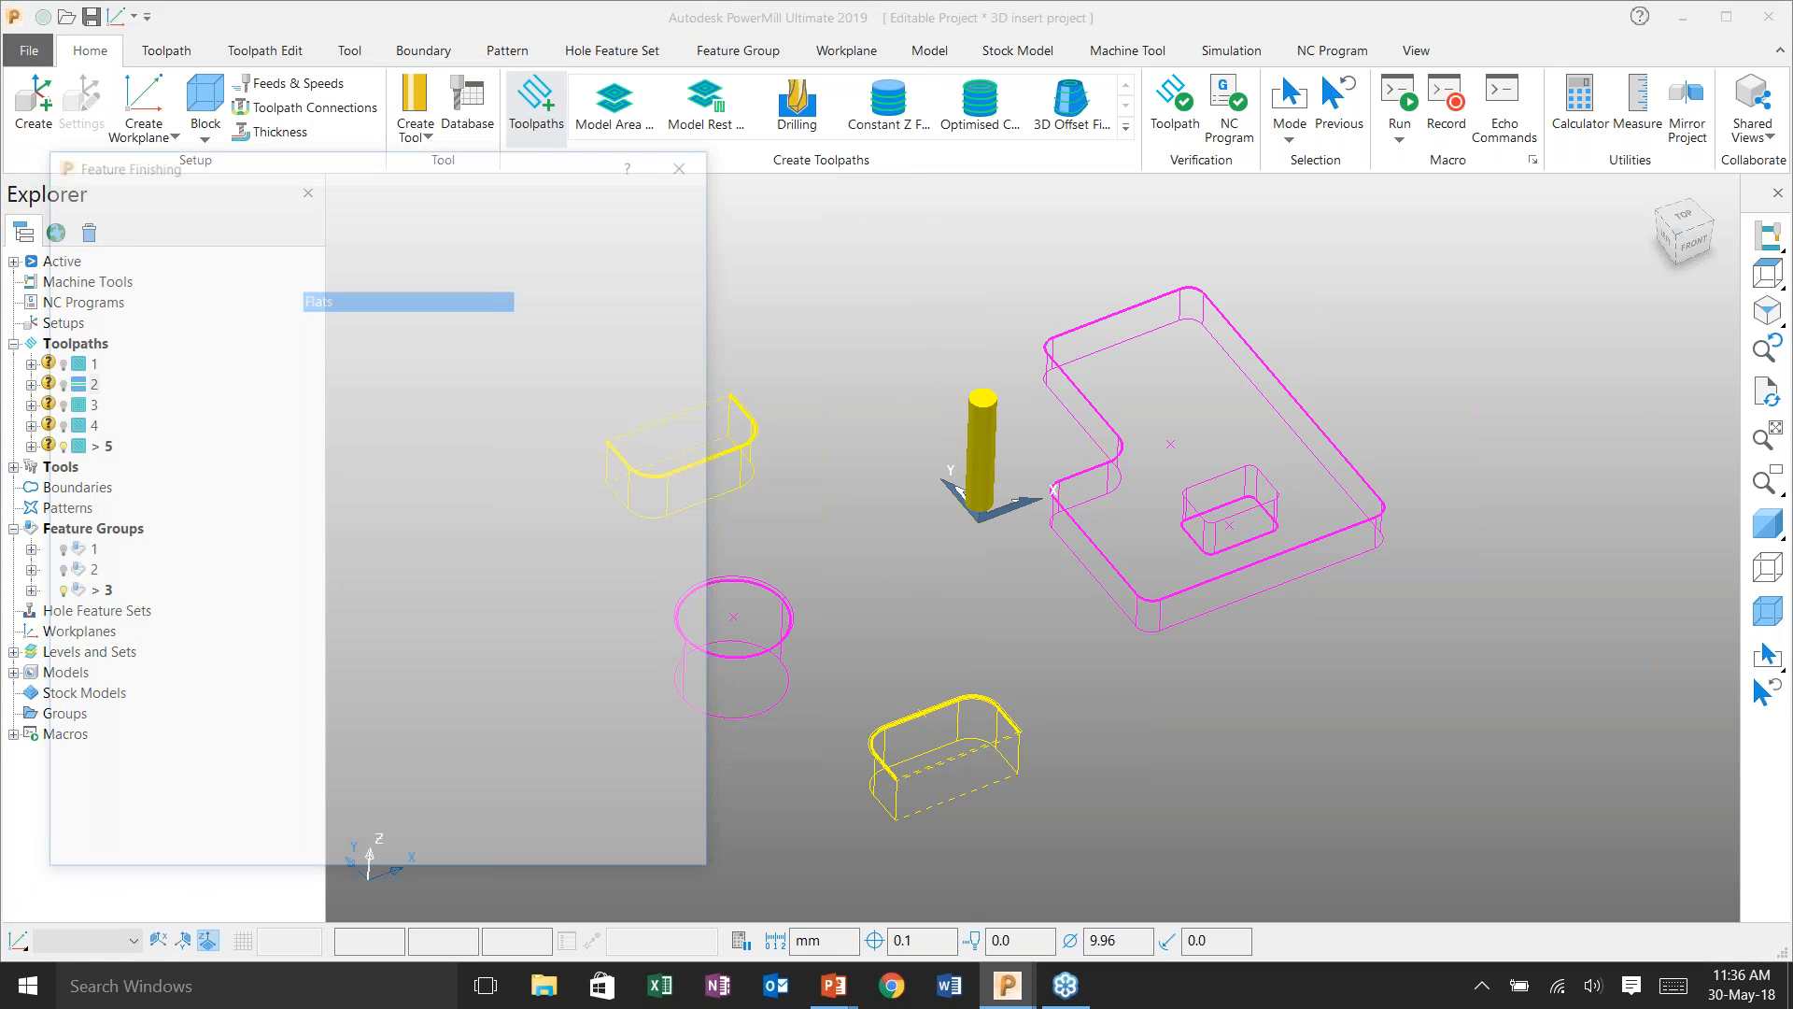
{"action": "left_click", "coordinate": [372, 757]}
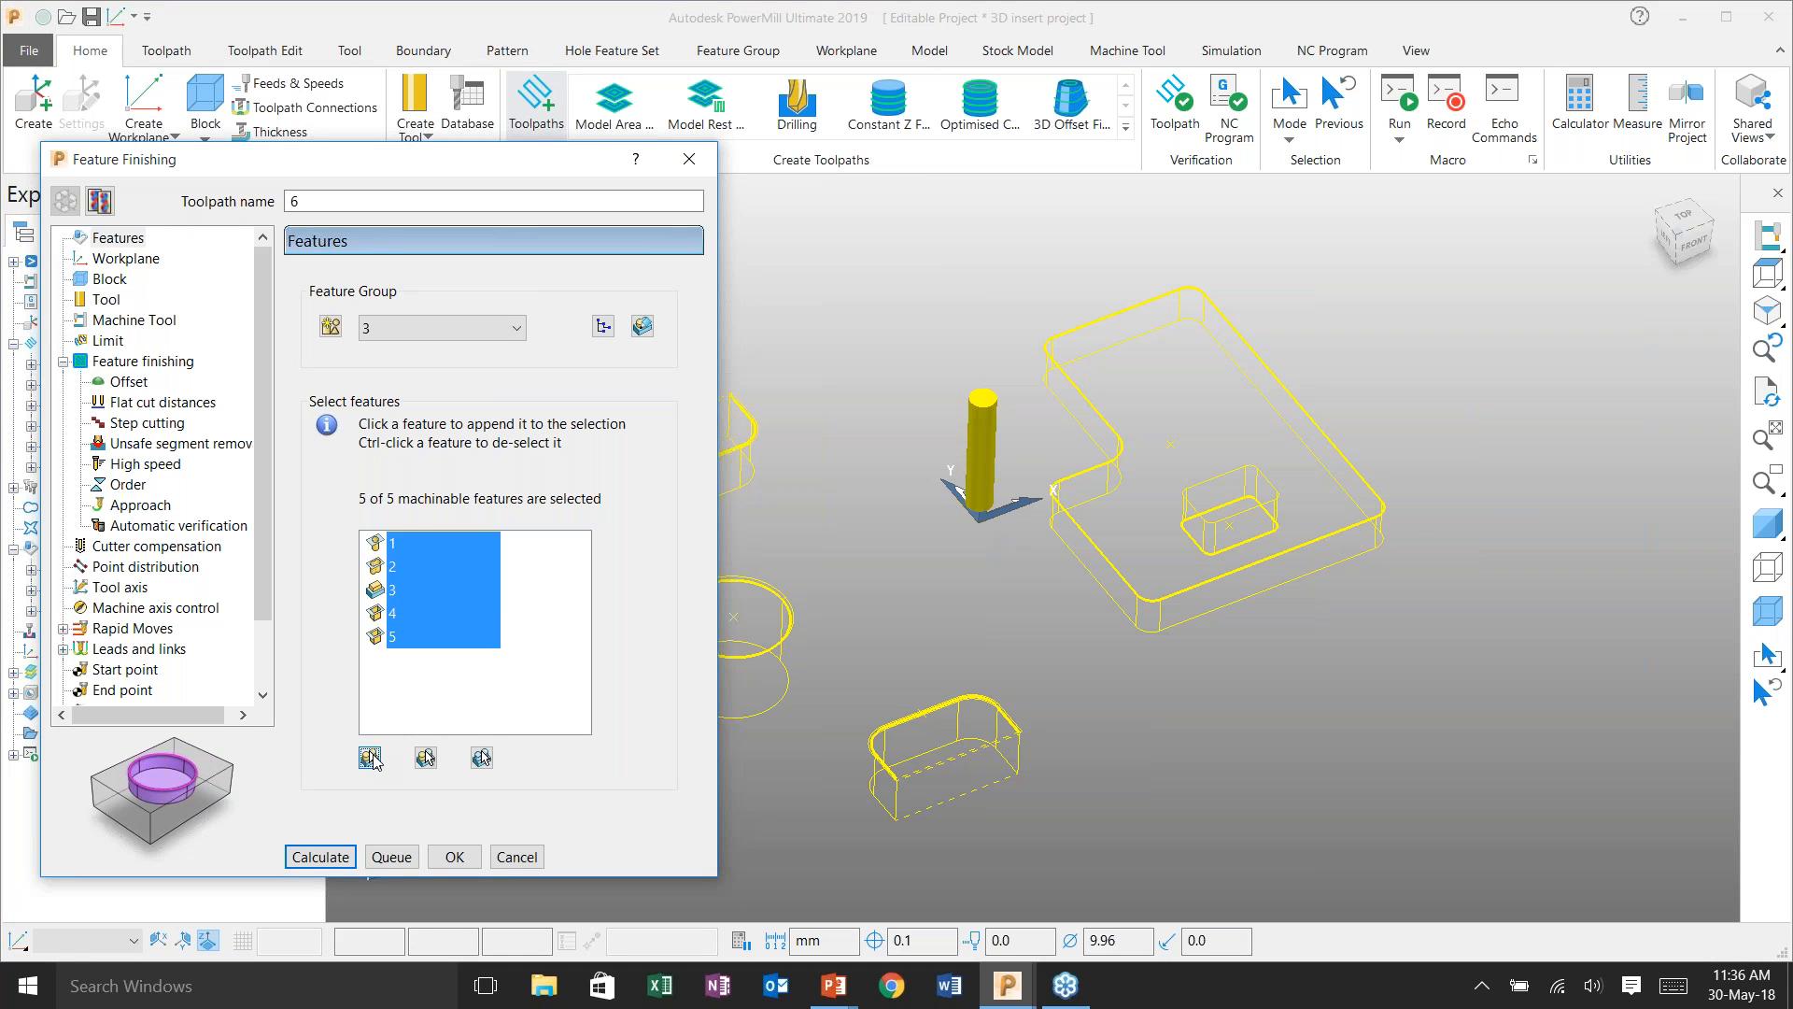
- Set the flat finishing radial thickness to 0.1, shade the model, calculate toolpath 6 and close its settings
{"action": "left_click", "coordinate": [138, 363]}
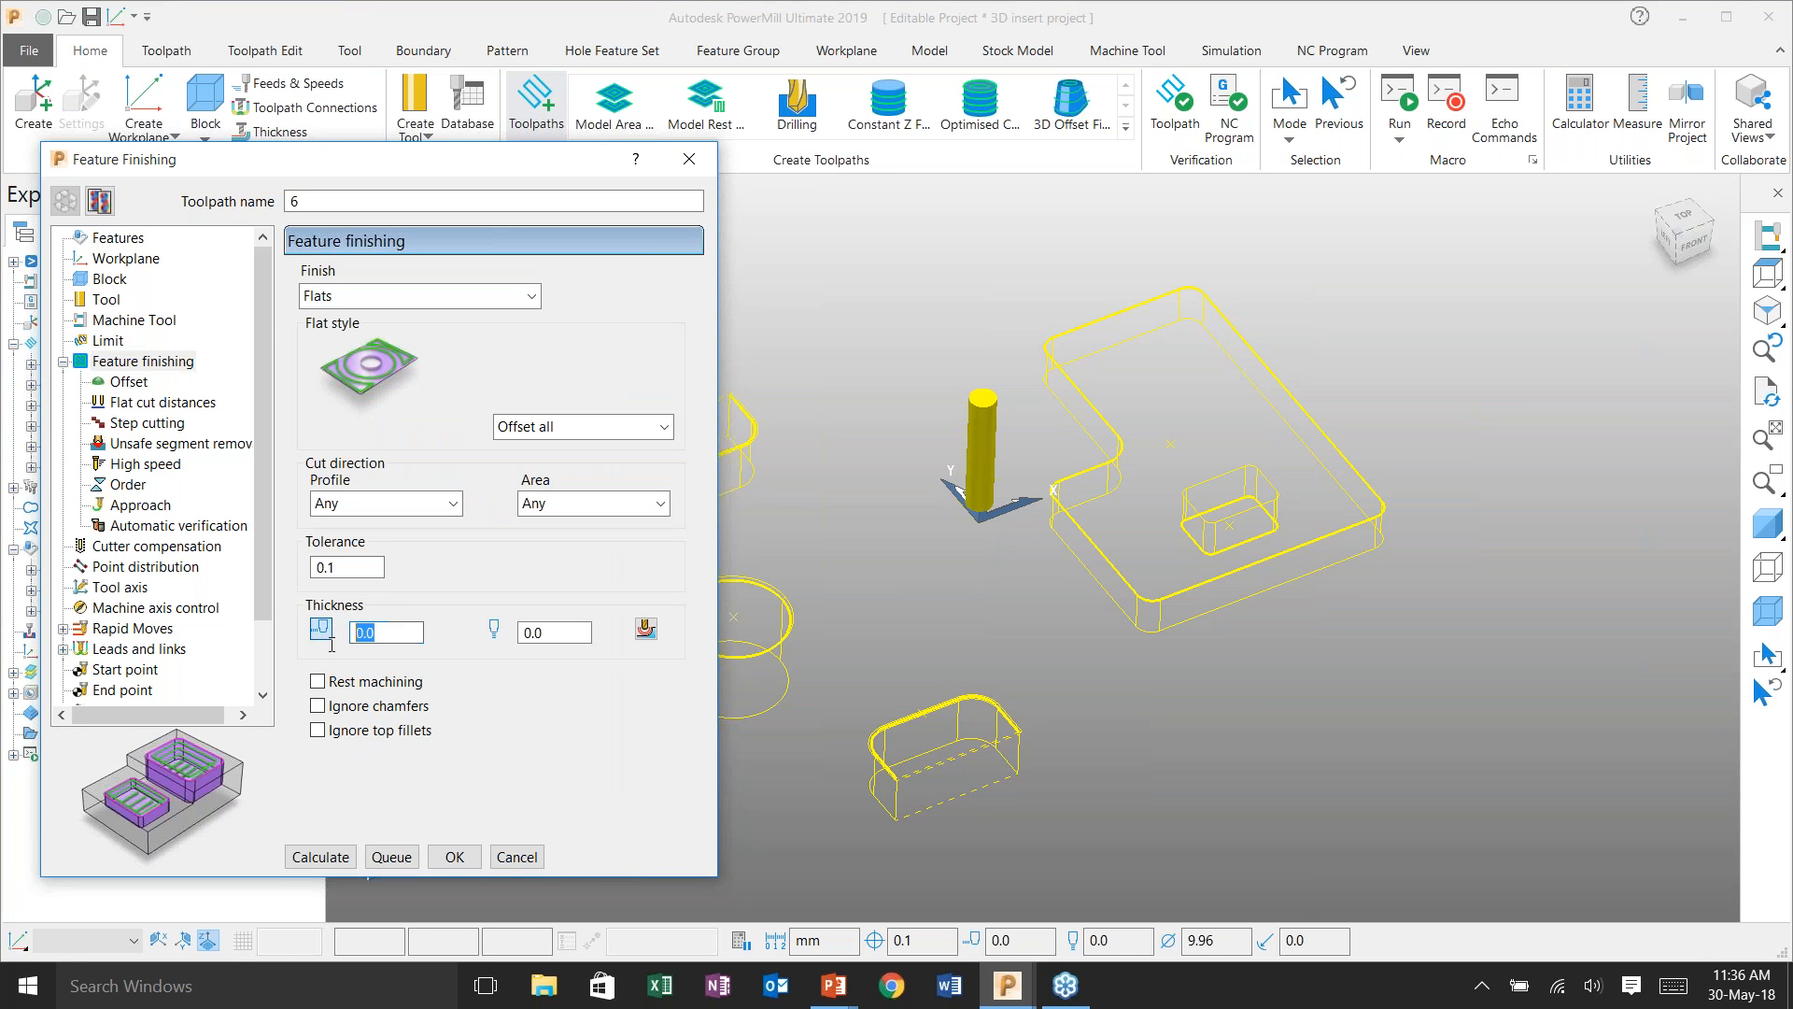
{"action": "type", "text": "0"}
{"action": "middle_click_drag", "start_coordinate": [969, 476], "coordinate": [1166, 467], "text": "shift"}
{"action": "left_click", "coordinate": [1768, 524]}
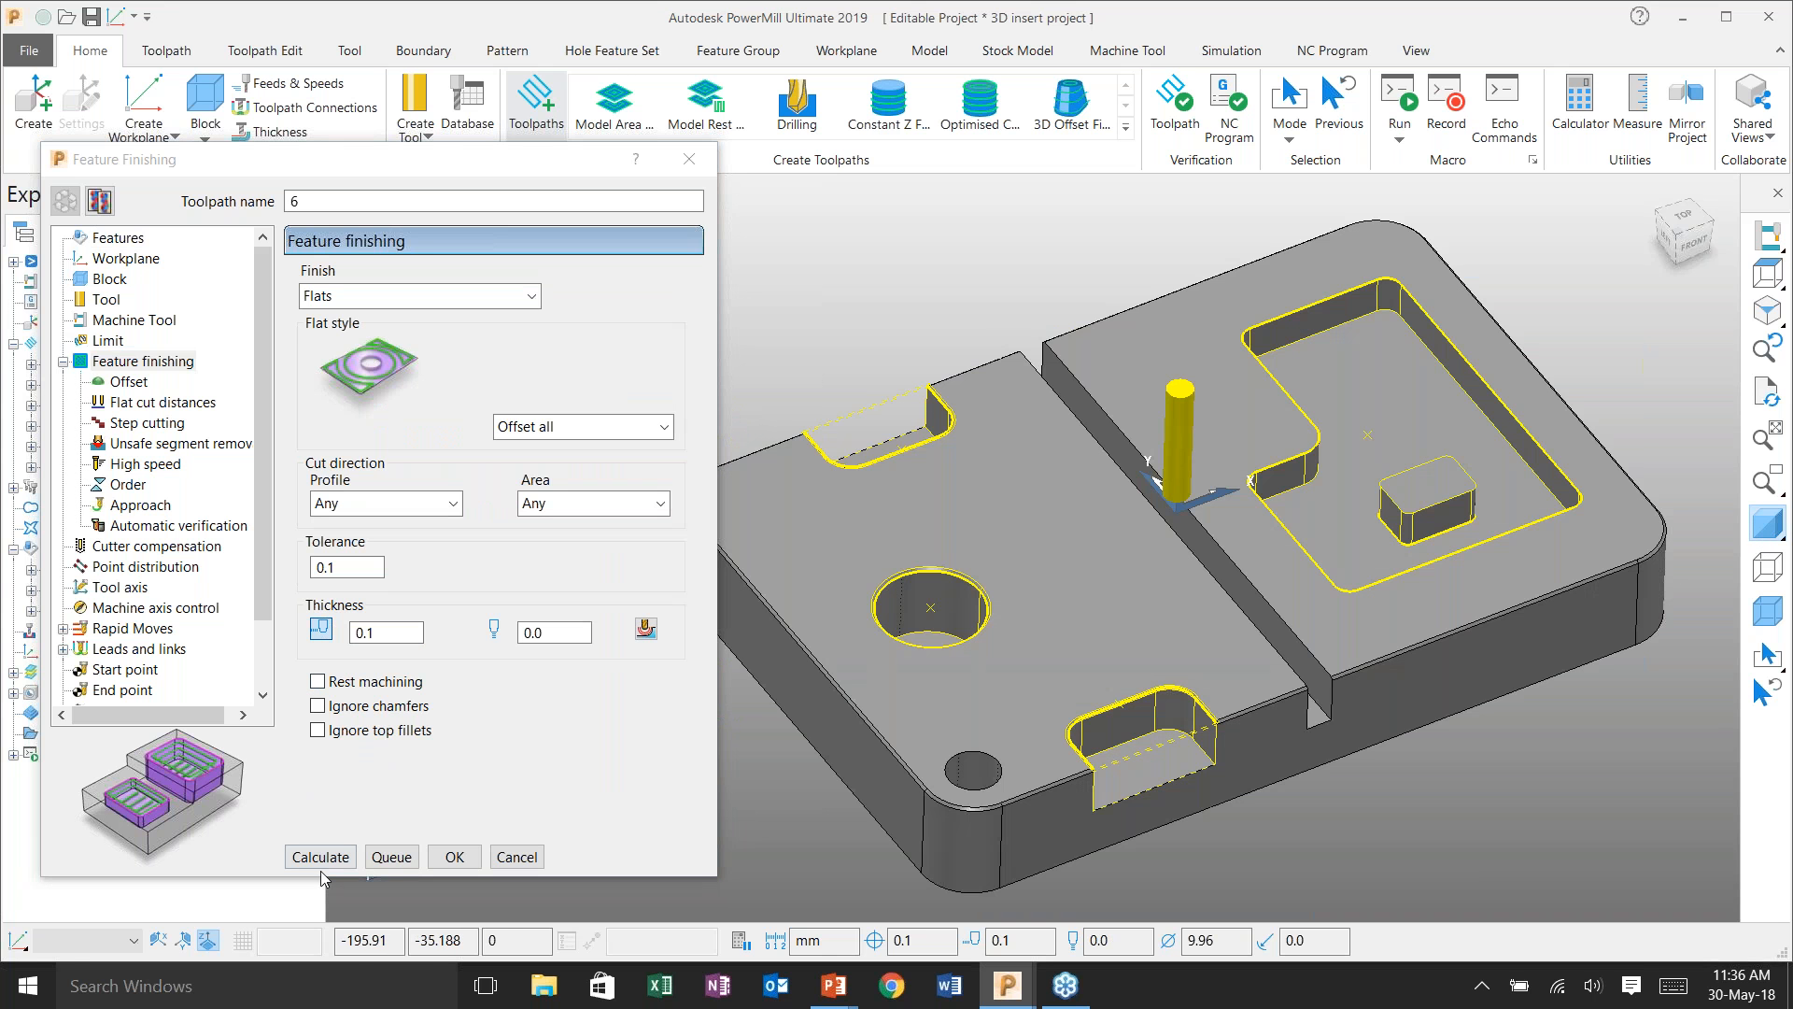
{"action": "left_click", "coordinate": [319, 858]}
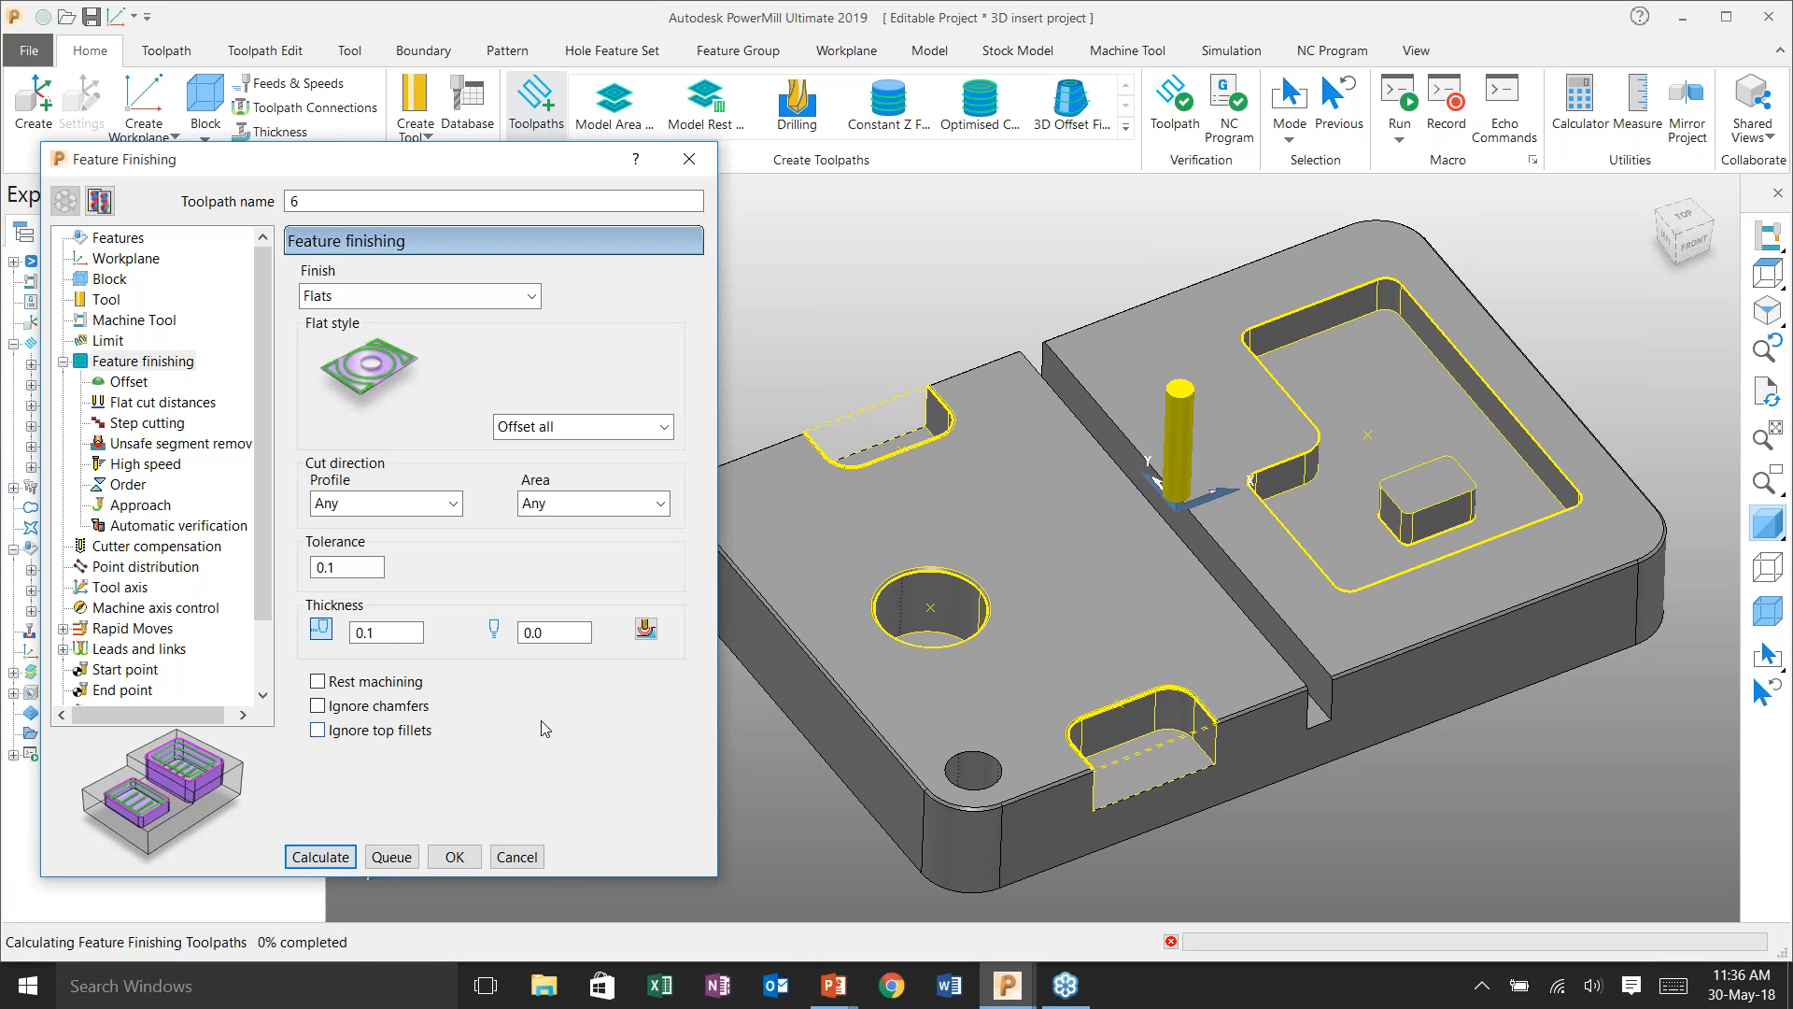
{"action": "left_click", "coordinate": [515, 856]}
- Create toolpath 7 from the Chamfer strategy in the 3D insert category and assign it a new empty feature group
{"action": "middle_click_drag", "start_coordinate": [1185, 577], "coordinate": [1114, 542]}
{"action": "scroll", "coordinate": [925, 846], "scroll_direction": "up", "scroll_amount": 5}
{"action": "scroll", "coordinate": [841, 852], "scroll_direction": "down", "scroll_amount": 5}
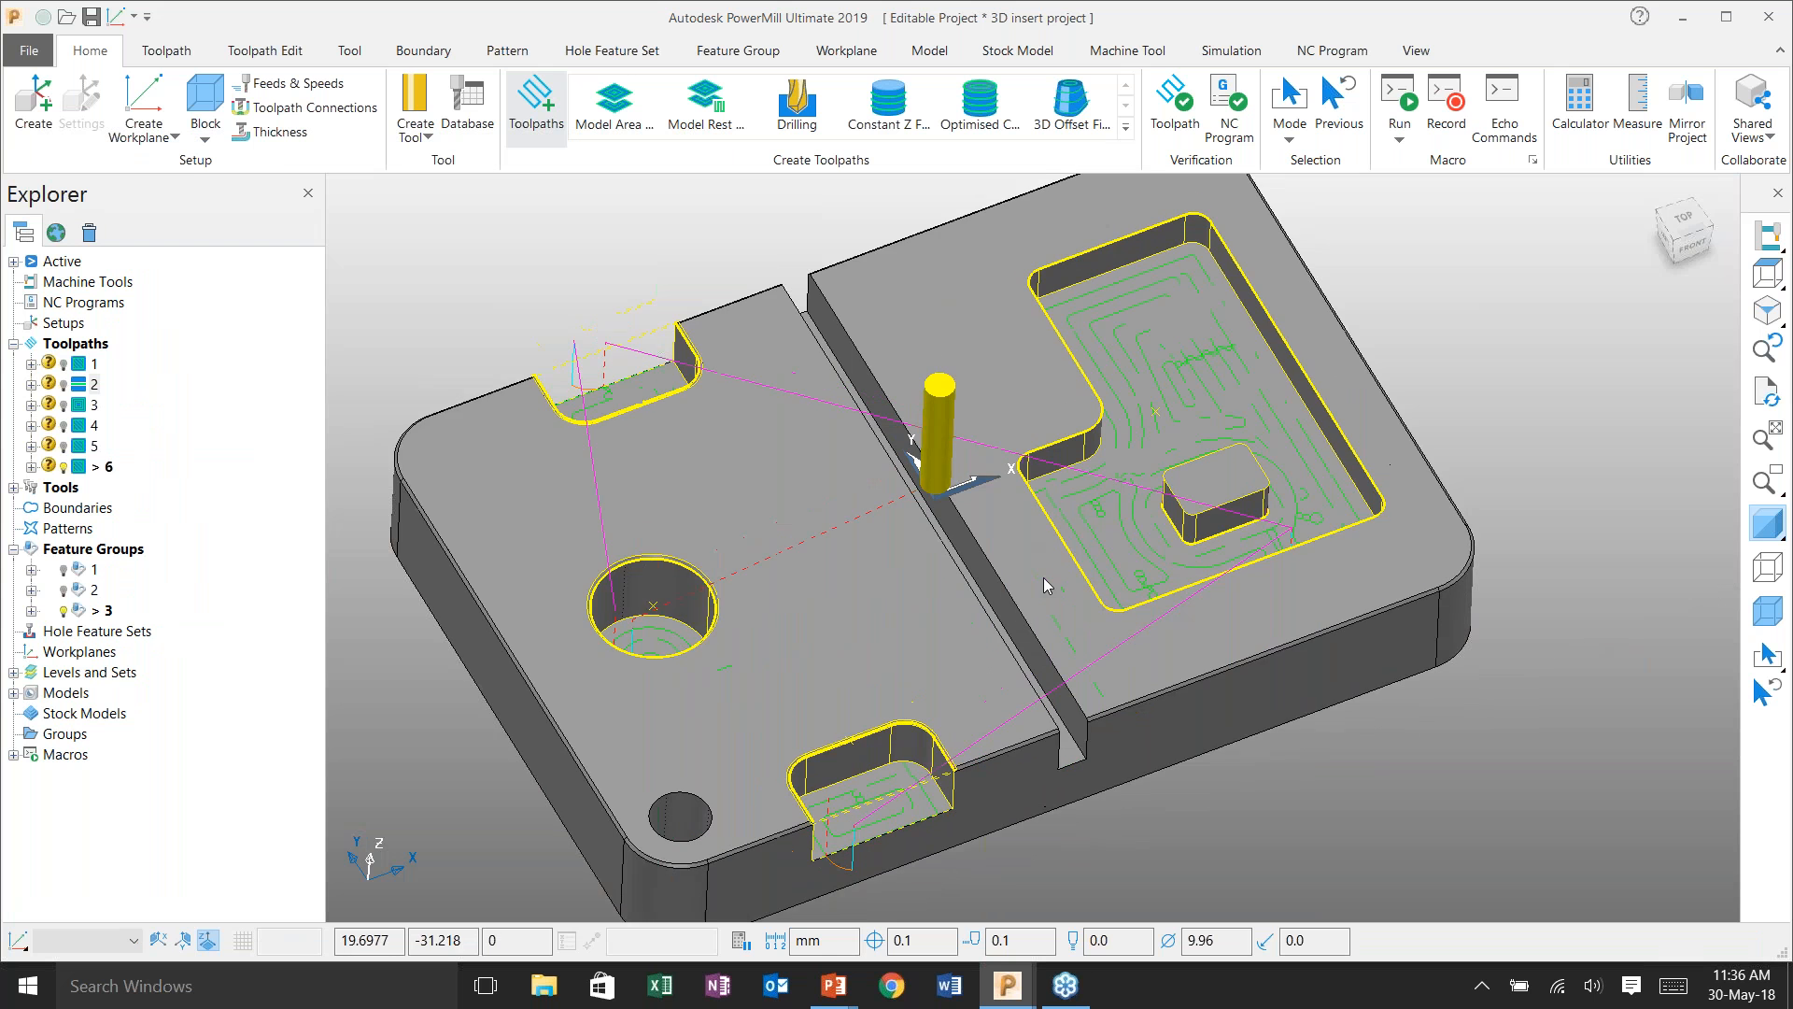
{"action": "middle_click_drag", "start_coordinate": [1029, 619], "coordinate": [977, 509]}
{"action": "middle_click_drag", "start_coordinate": [1171, 547], "coordinate": [1159, 562]}
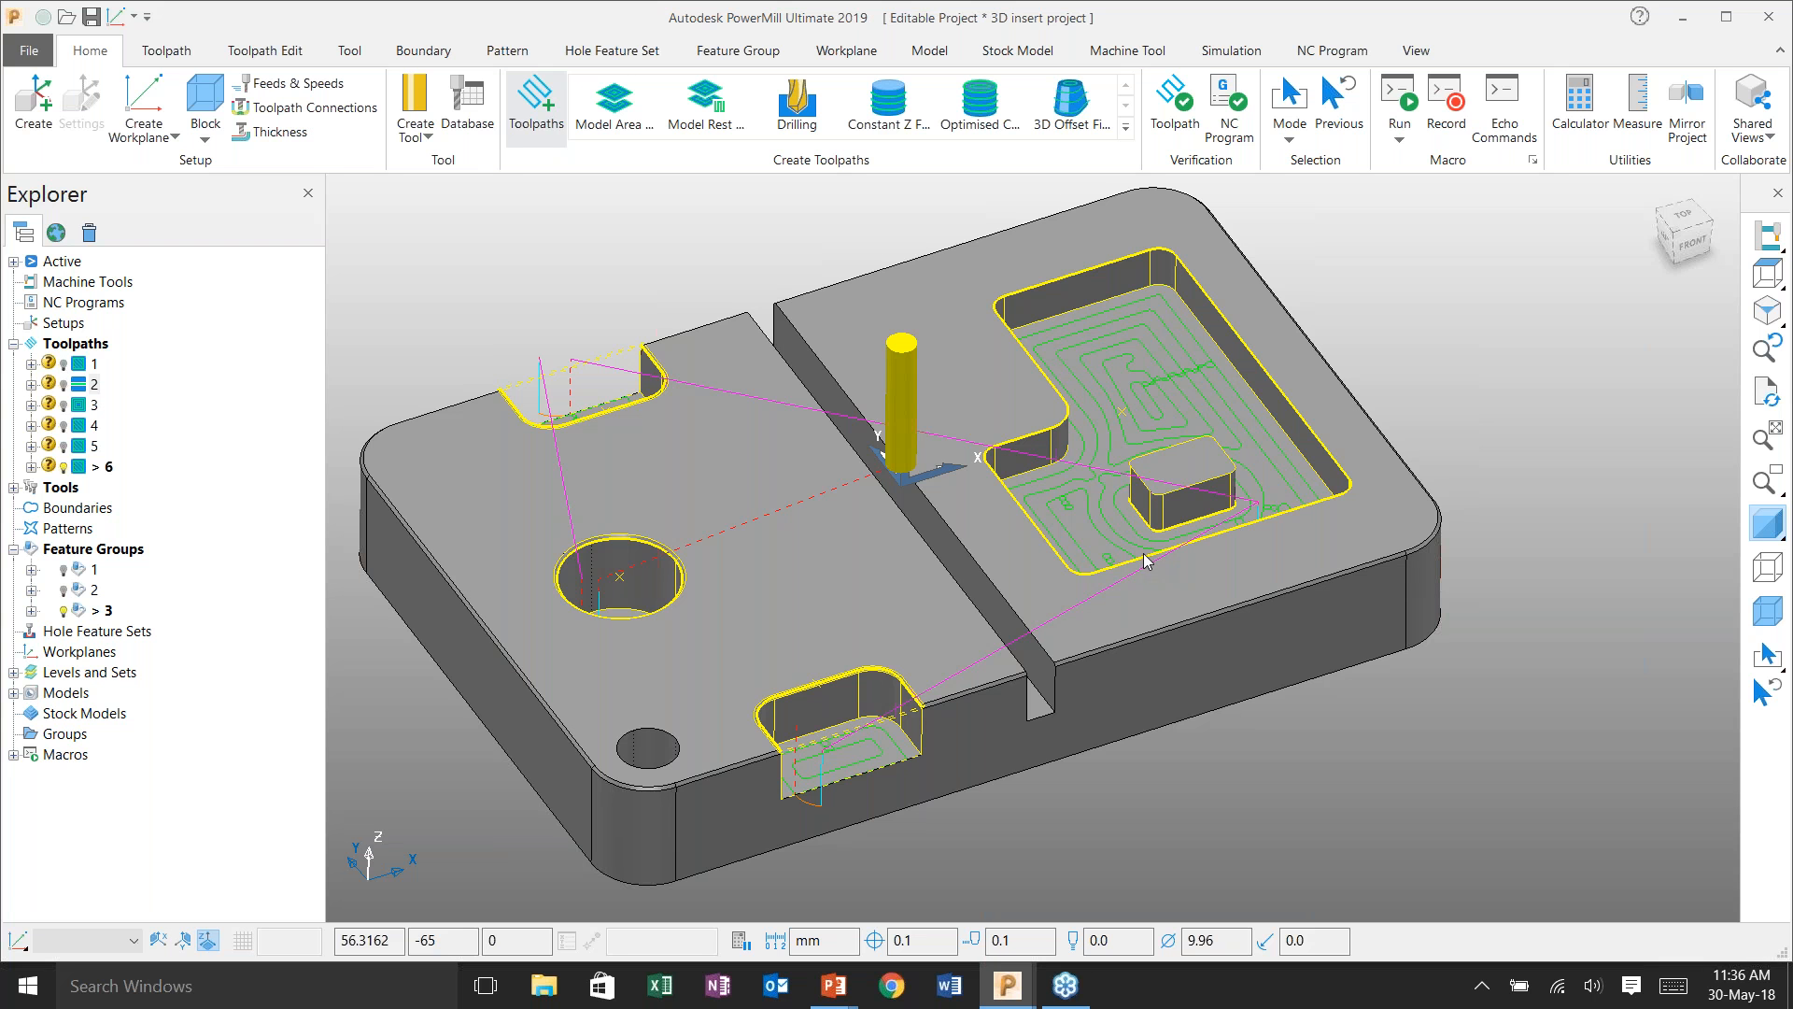
{"action": "left_click", "coordinate": [548, 115]}
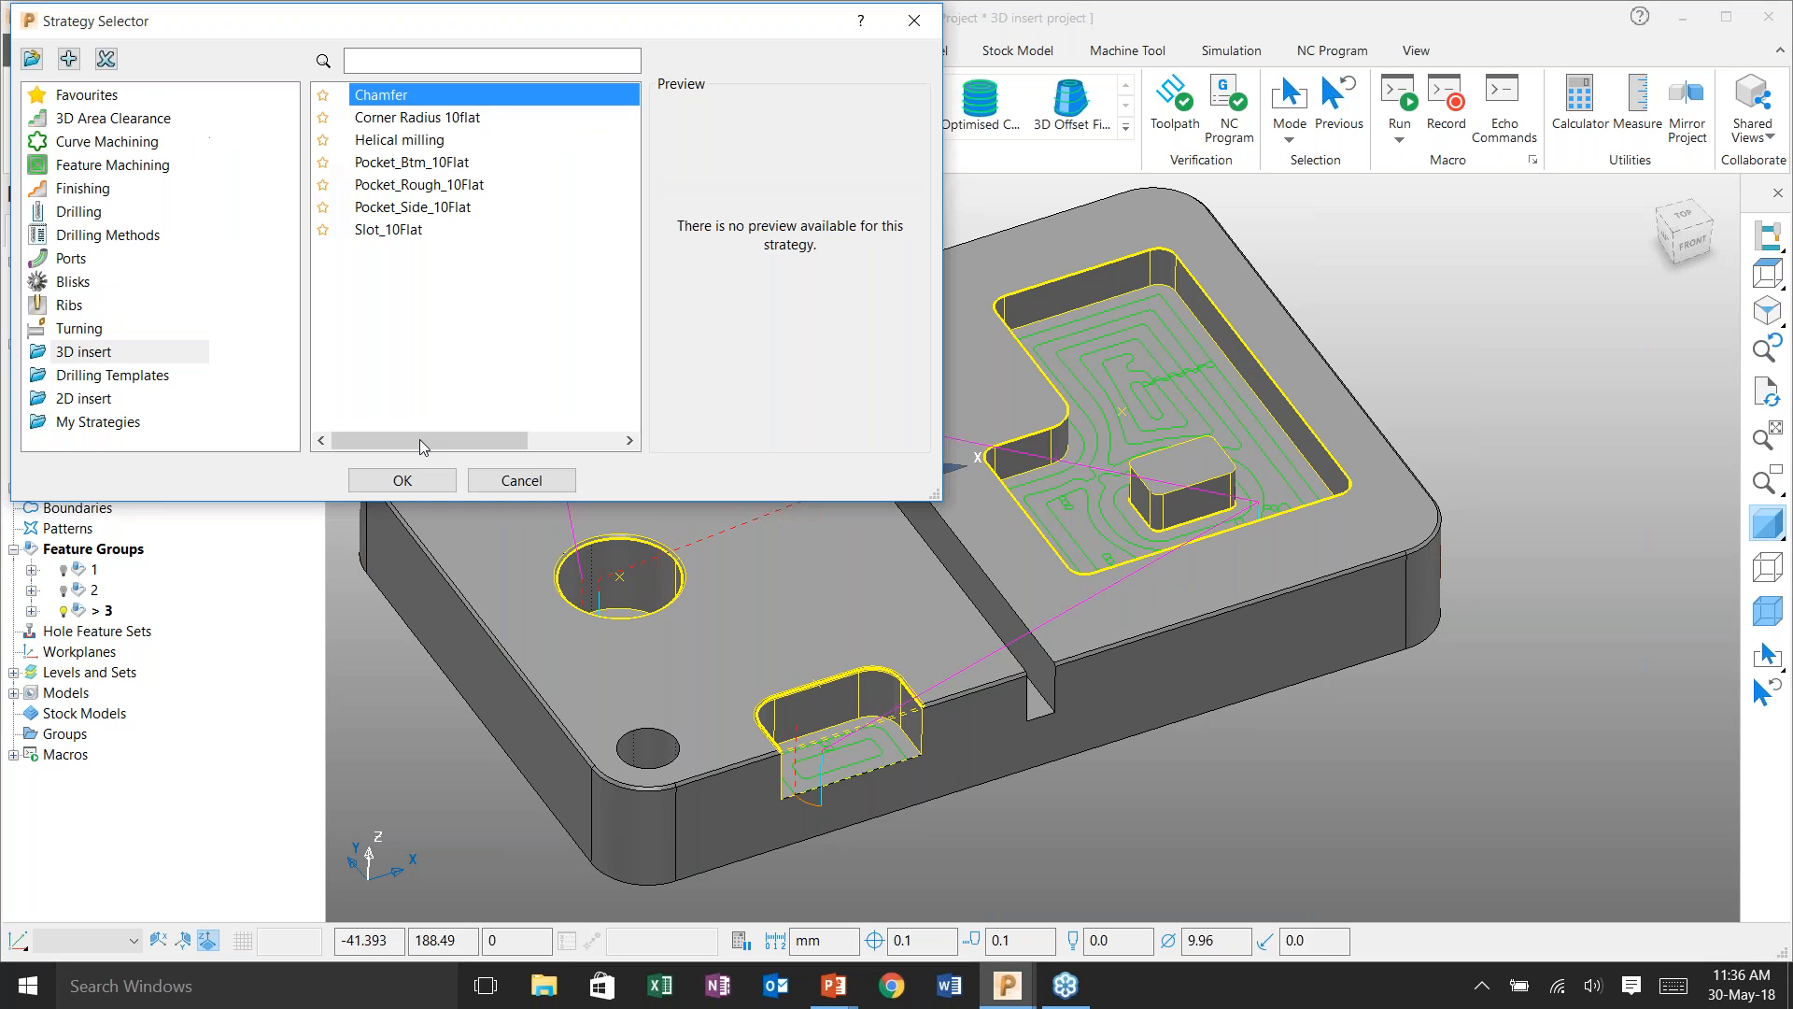
{"action": "left_click", "coordinate": [422, 482]}
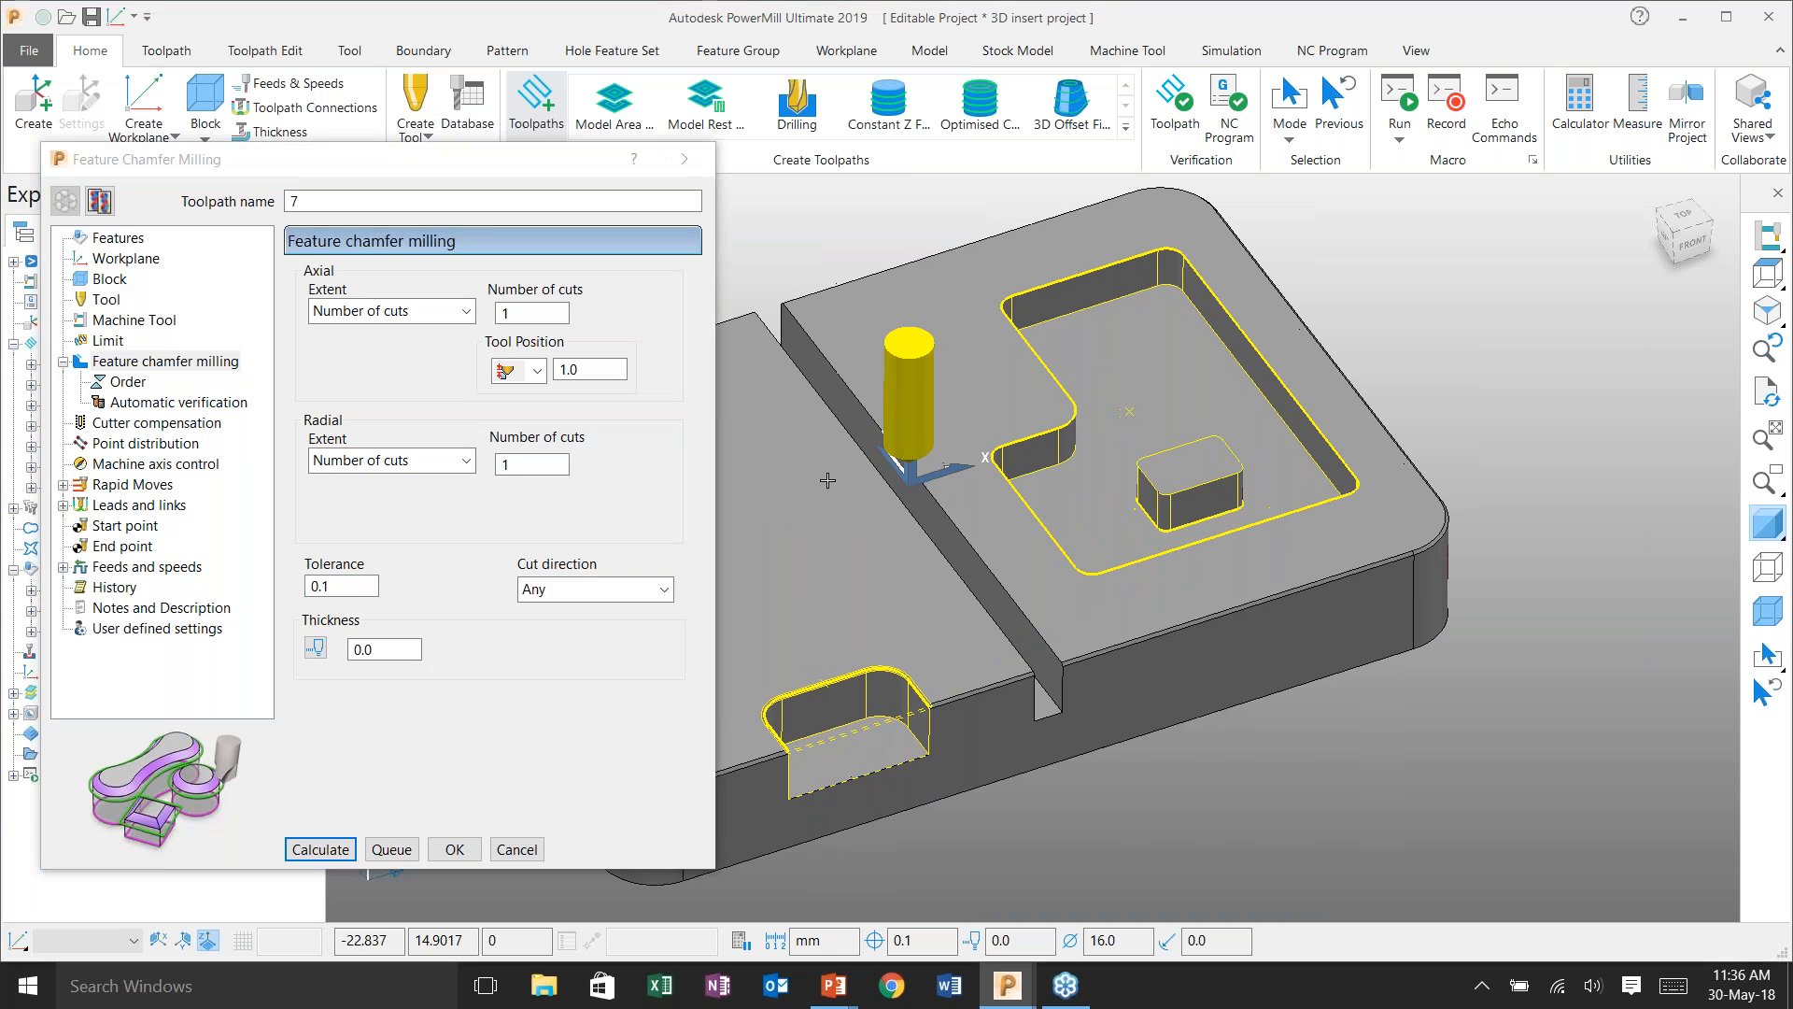
{"action": "middle_click_drag", "start_coordinate": [827, 481], "coordinate": [1014, 472], "text": "shift"}
{"action": "left_click", "coordinate": [118, 241]}
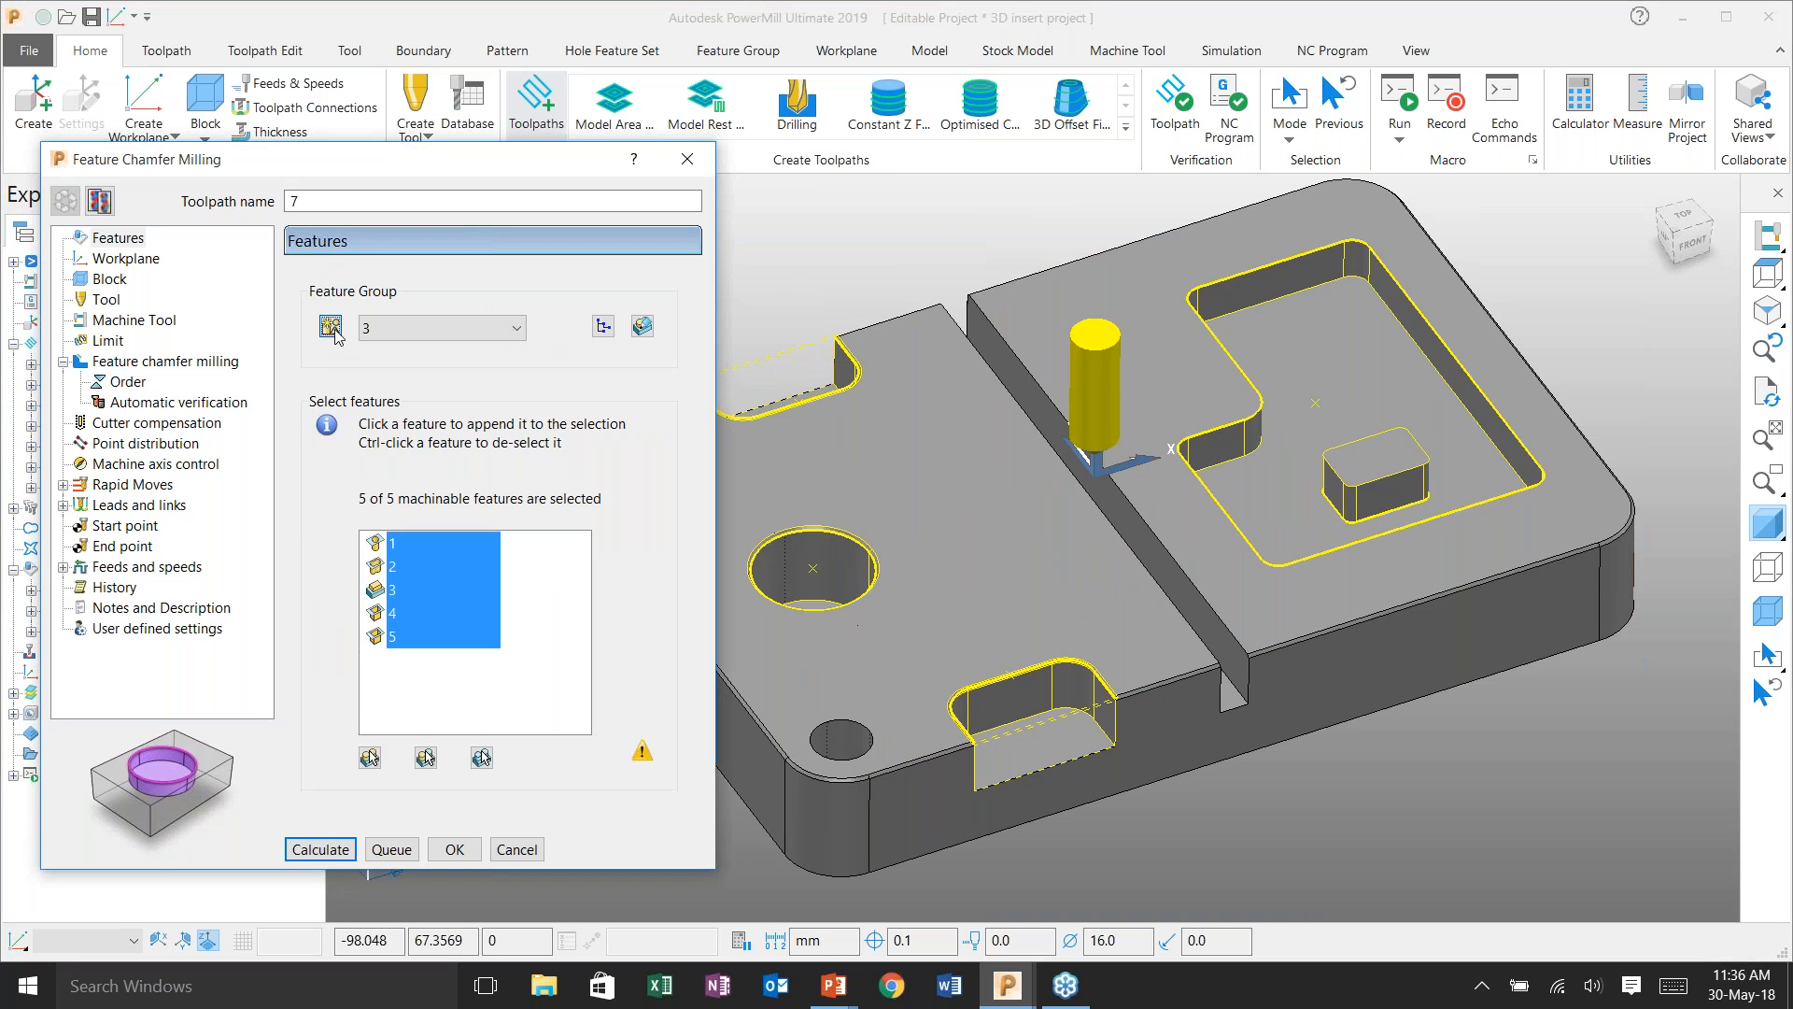
{"action": "left_click", "coordinate": [333, 333]}
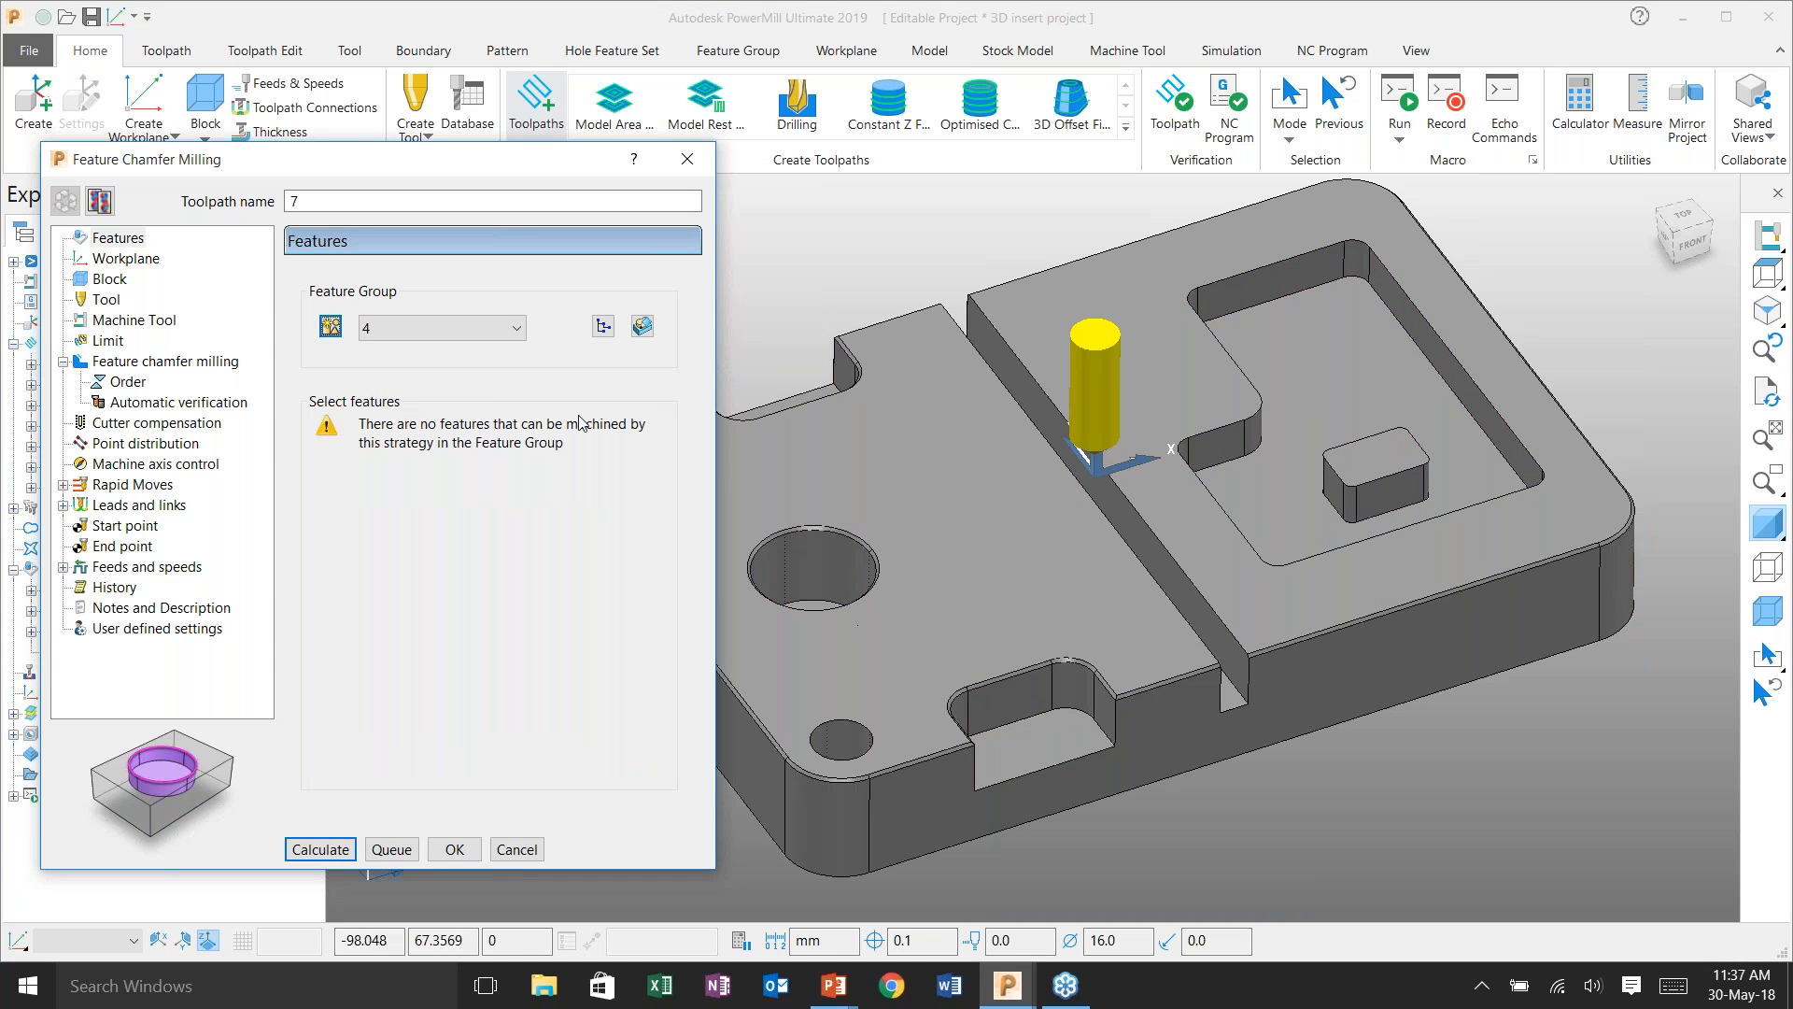
- Open the new feature group for editing and start a freeform boss feature defined by a composite curve
{"action": "left_click", "coordinate": [646, 326]}
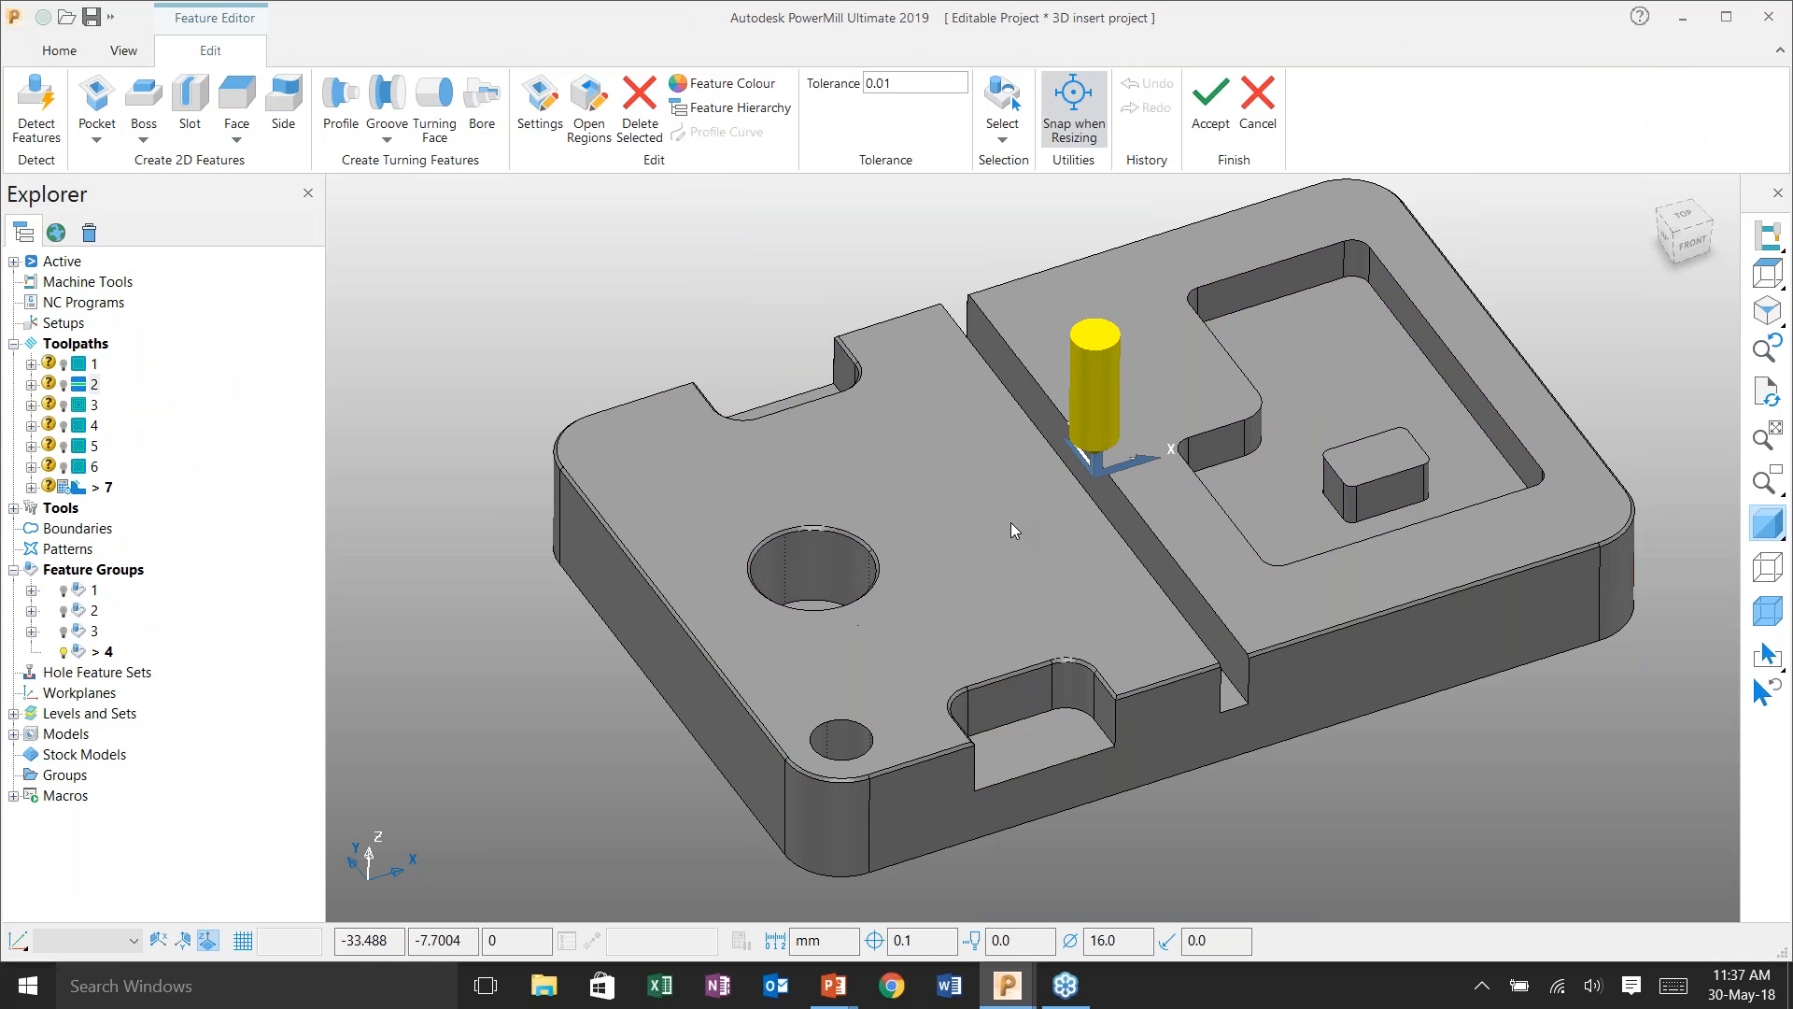
{"action": "middle_click_drag", "start_coordinate": [1010, 523], "coordinate": [900, 511], "text": "shift"}
{"action": "left_click", "coordinate": [144, 122]}
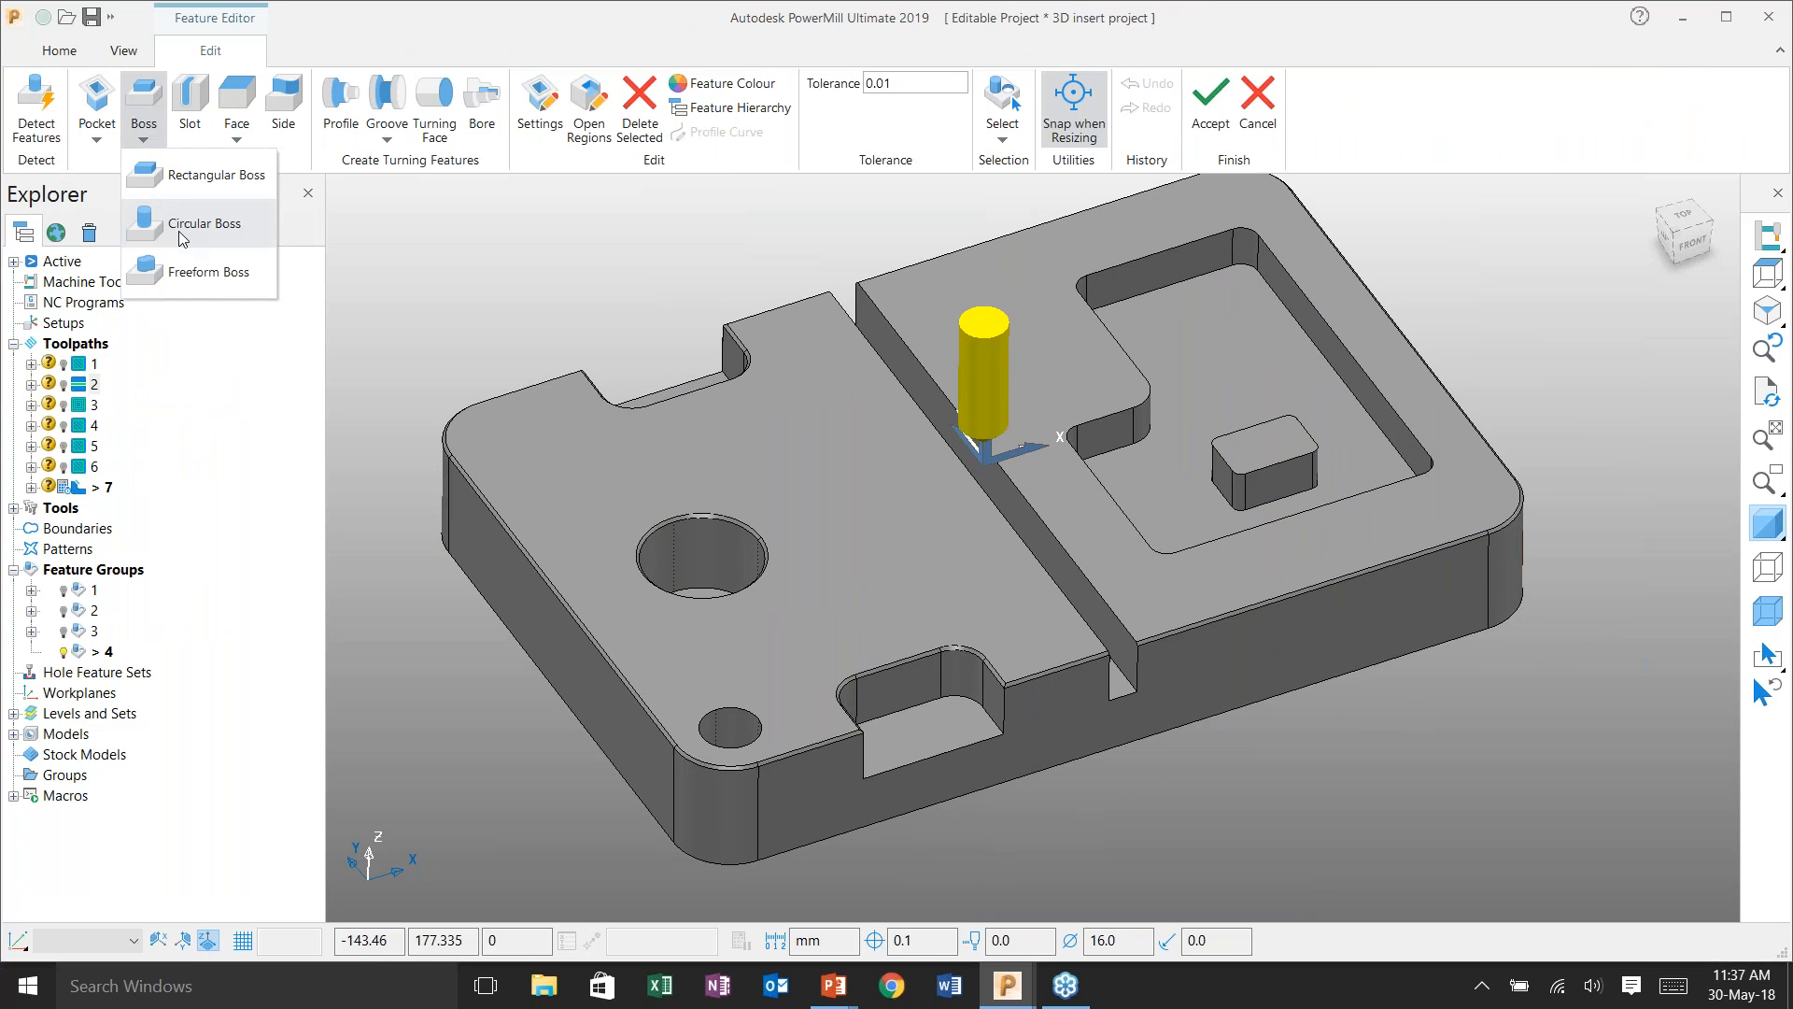
{"action": "left_click", "coordinate": [186, 273]}
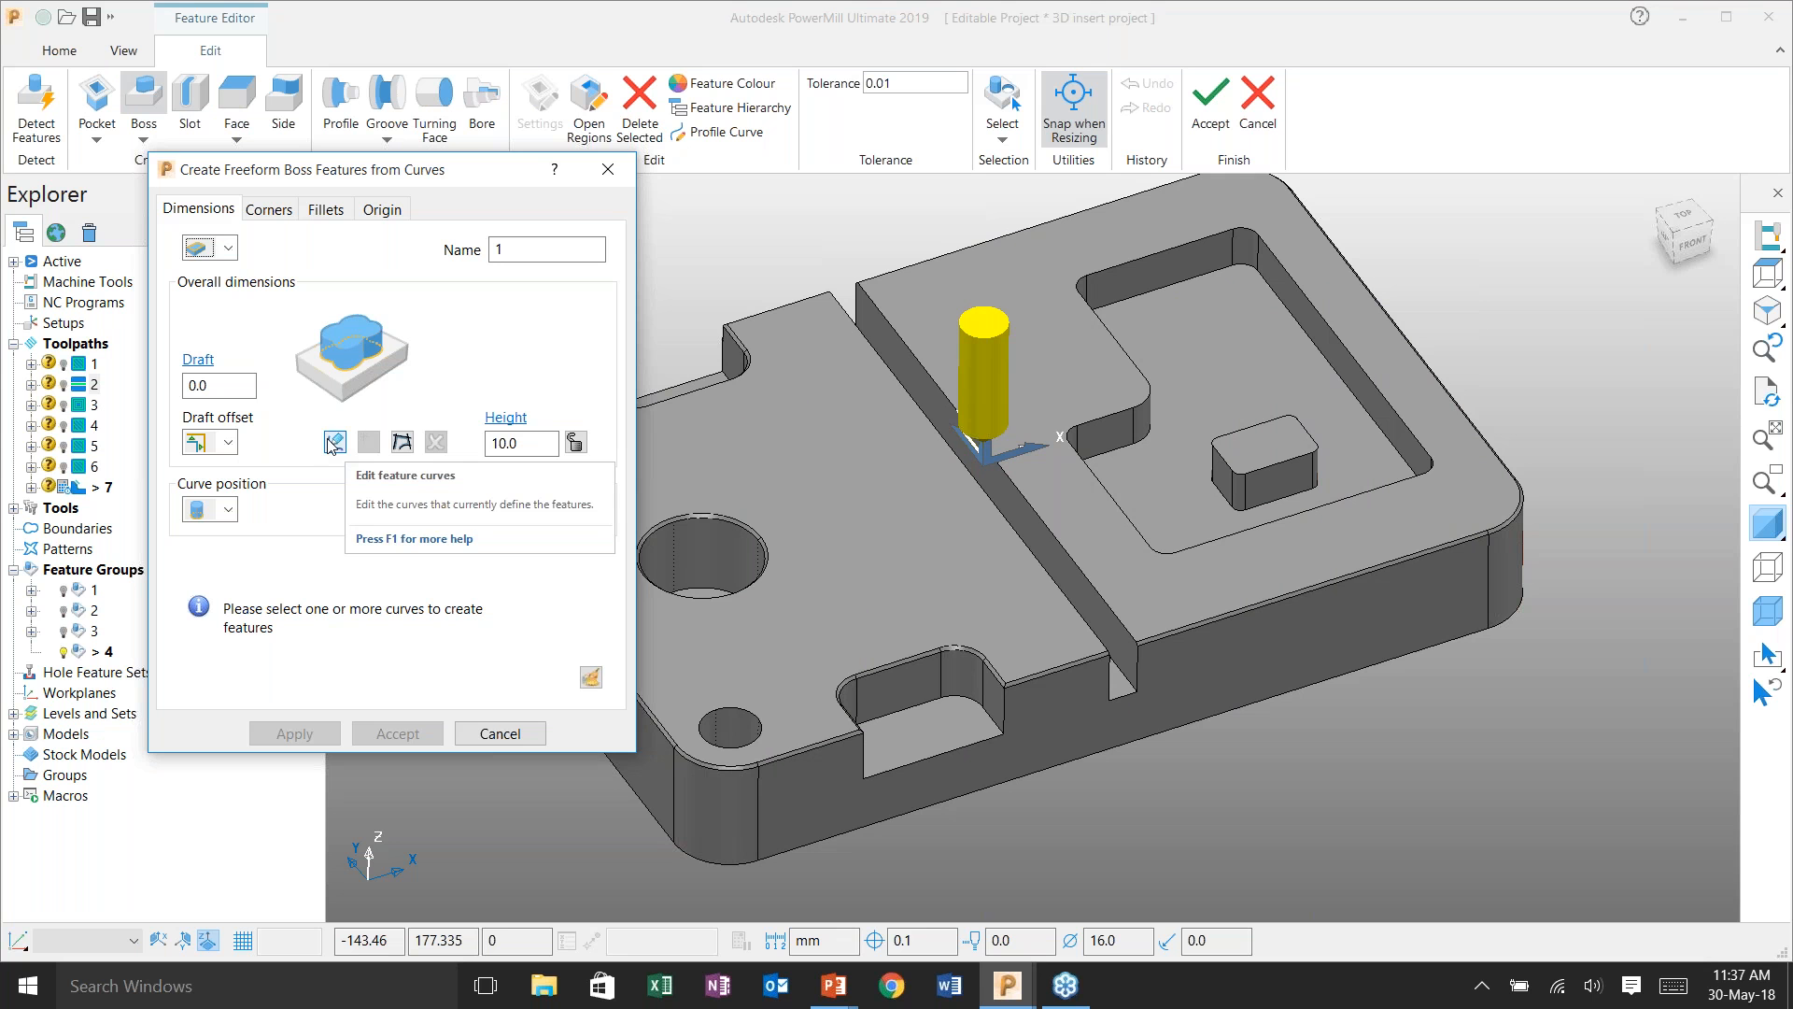
{"action": "left_click", "coordinate": [402, 443]}
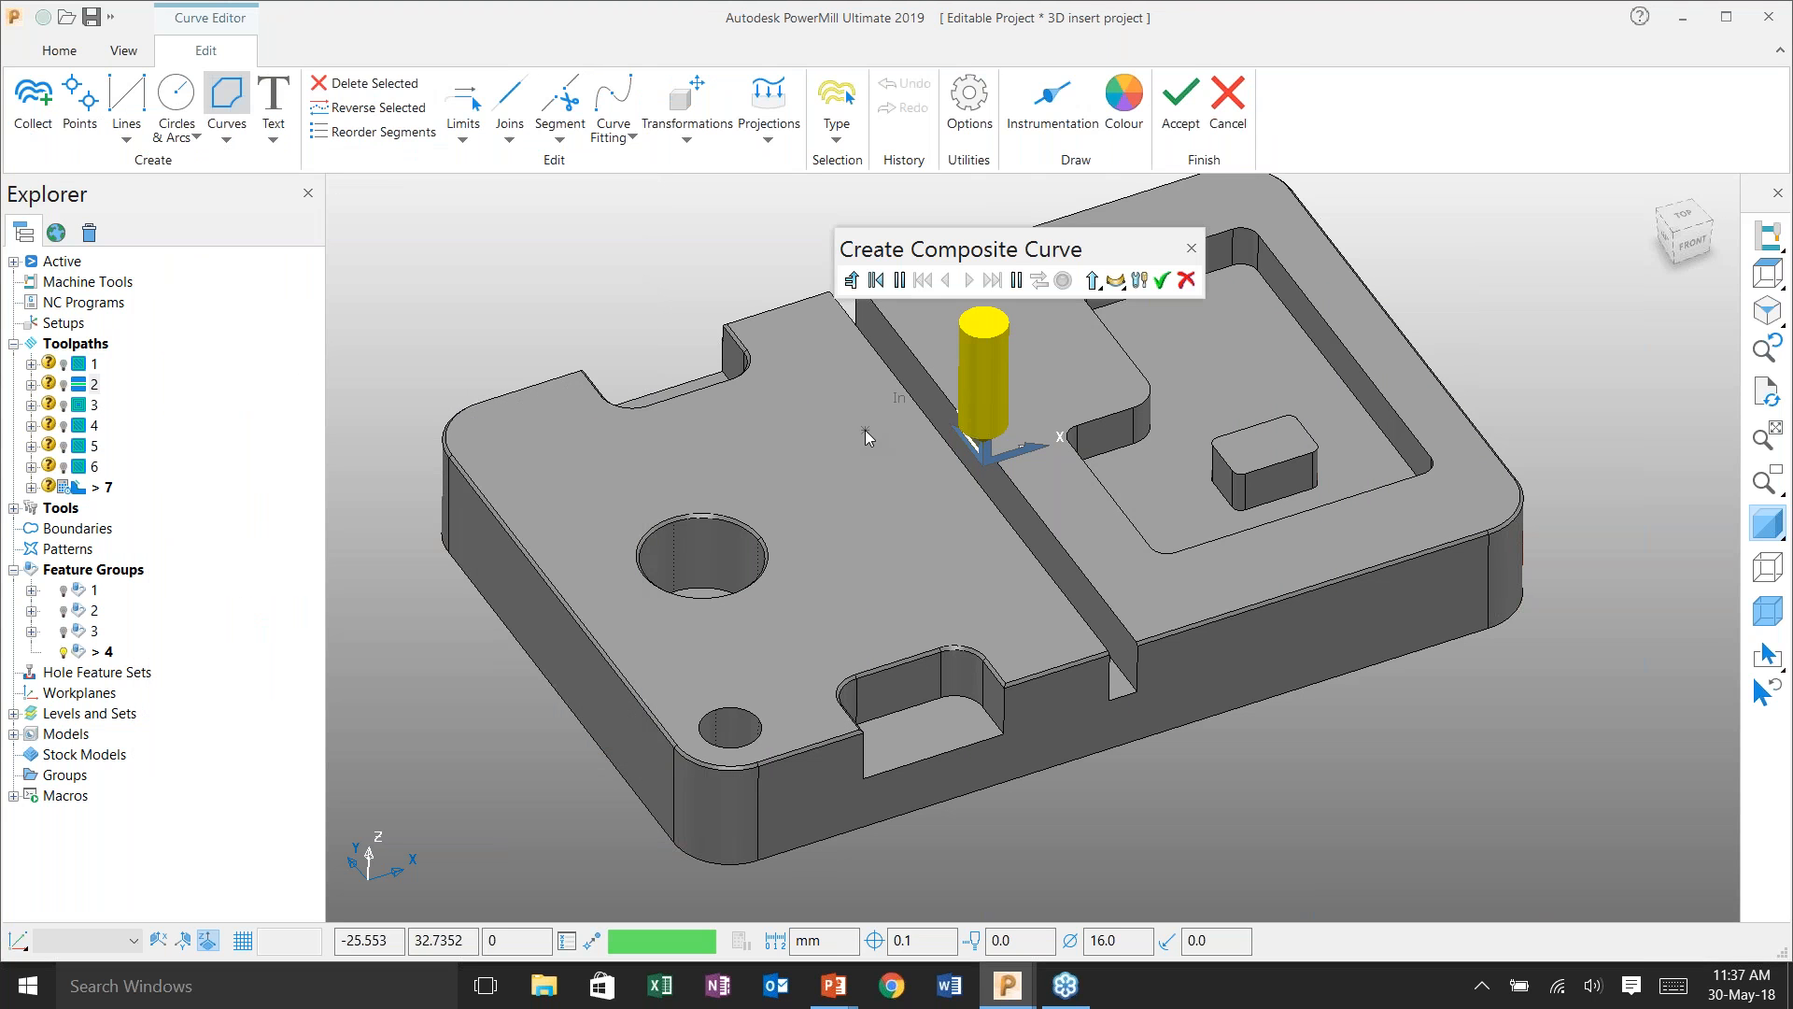
- Trace the composite curve along the lower chamfer edge from the slot's front end around the front open edge pocket
{"action": "scroll", "coordinate": [1035, 698], "scroll_direction": "up", "scroll_amount": 5}
{"action": "left_click", "coordinate": [1022, 654]}
{"action": "left_click", "coordinate": [968, 283]}
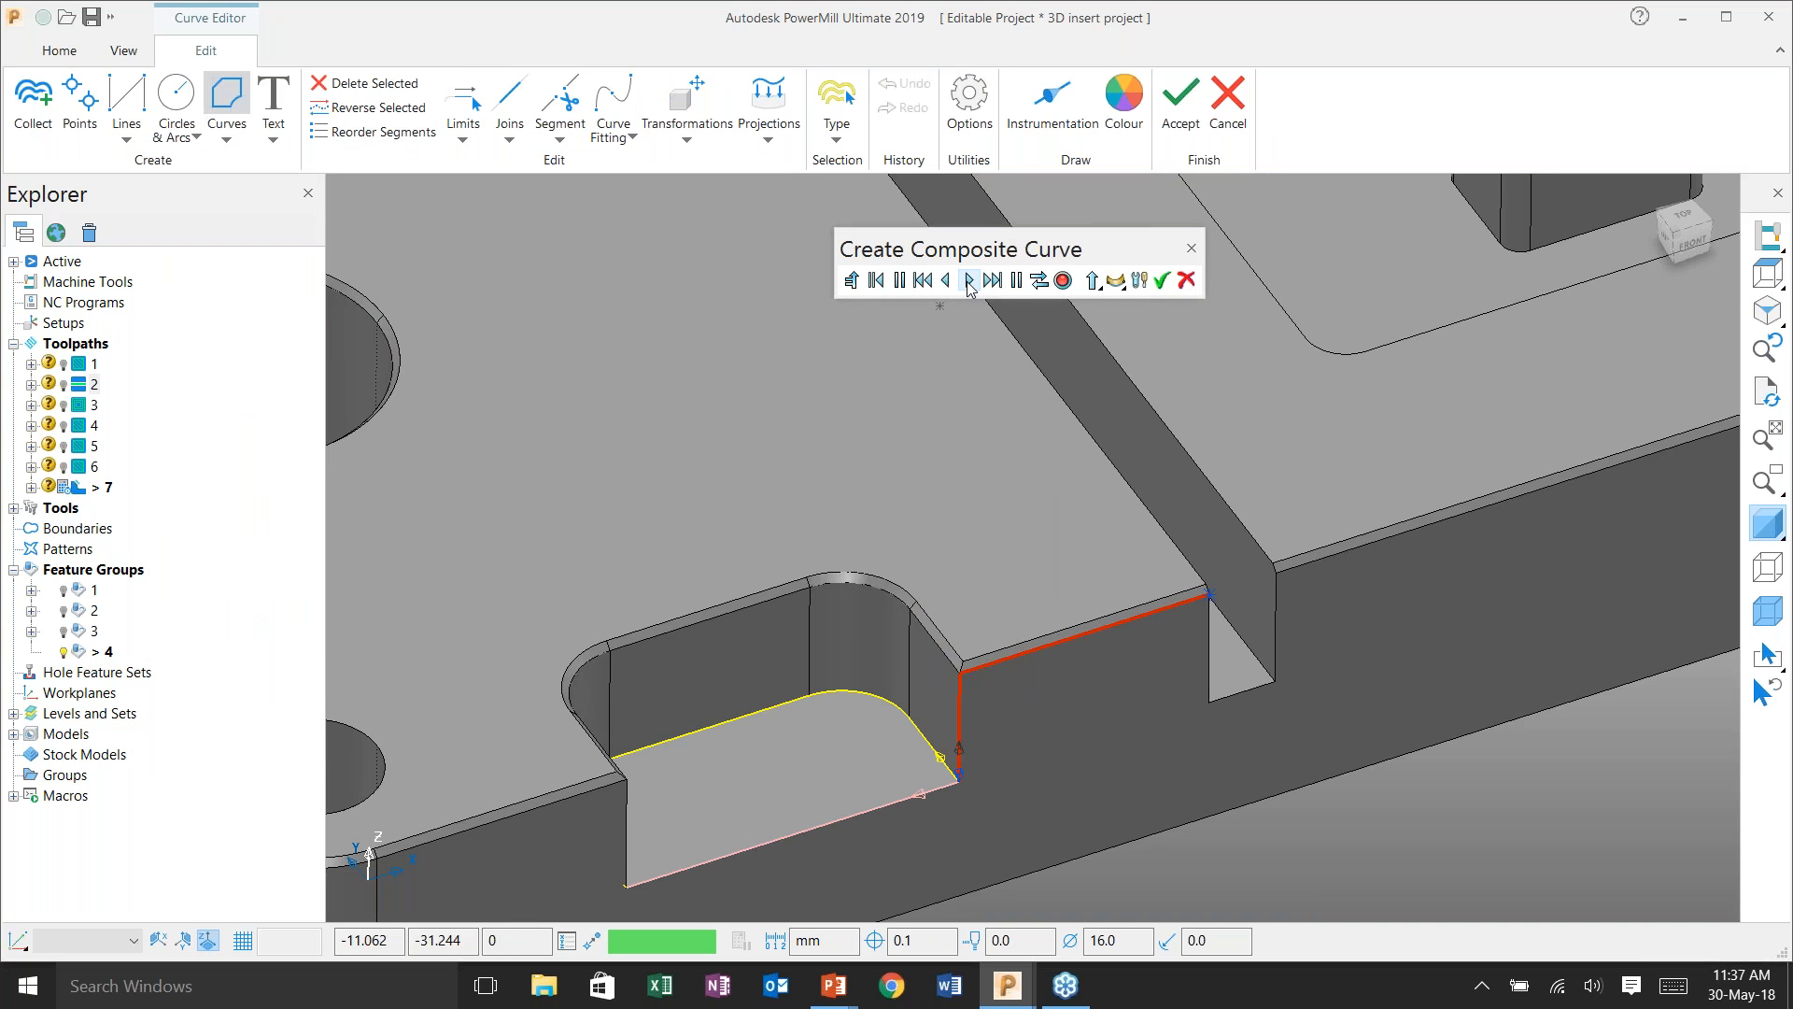
{"action": "left_click", "coordinate": [946, 281]}
{"action": "left_click", "coordinate": [933, 646]}
{"action": "left_click", "coordinate": [967, 281]}
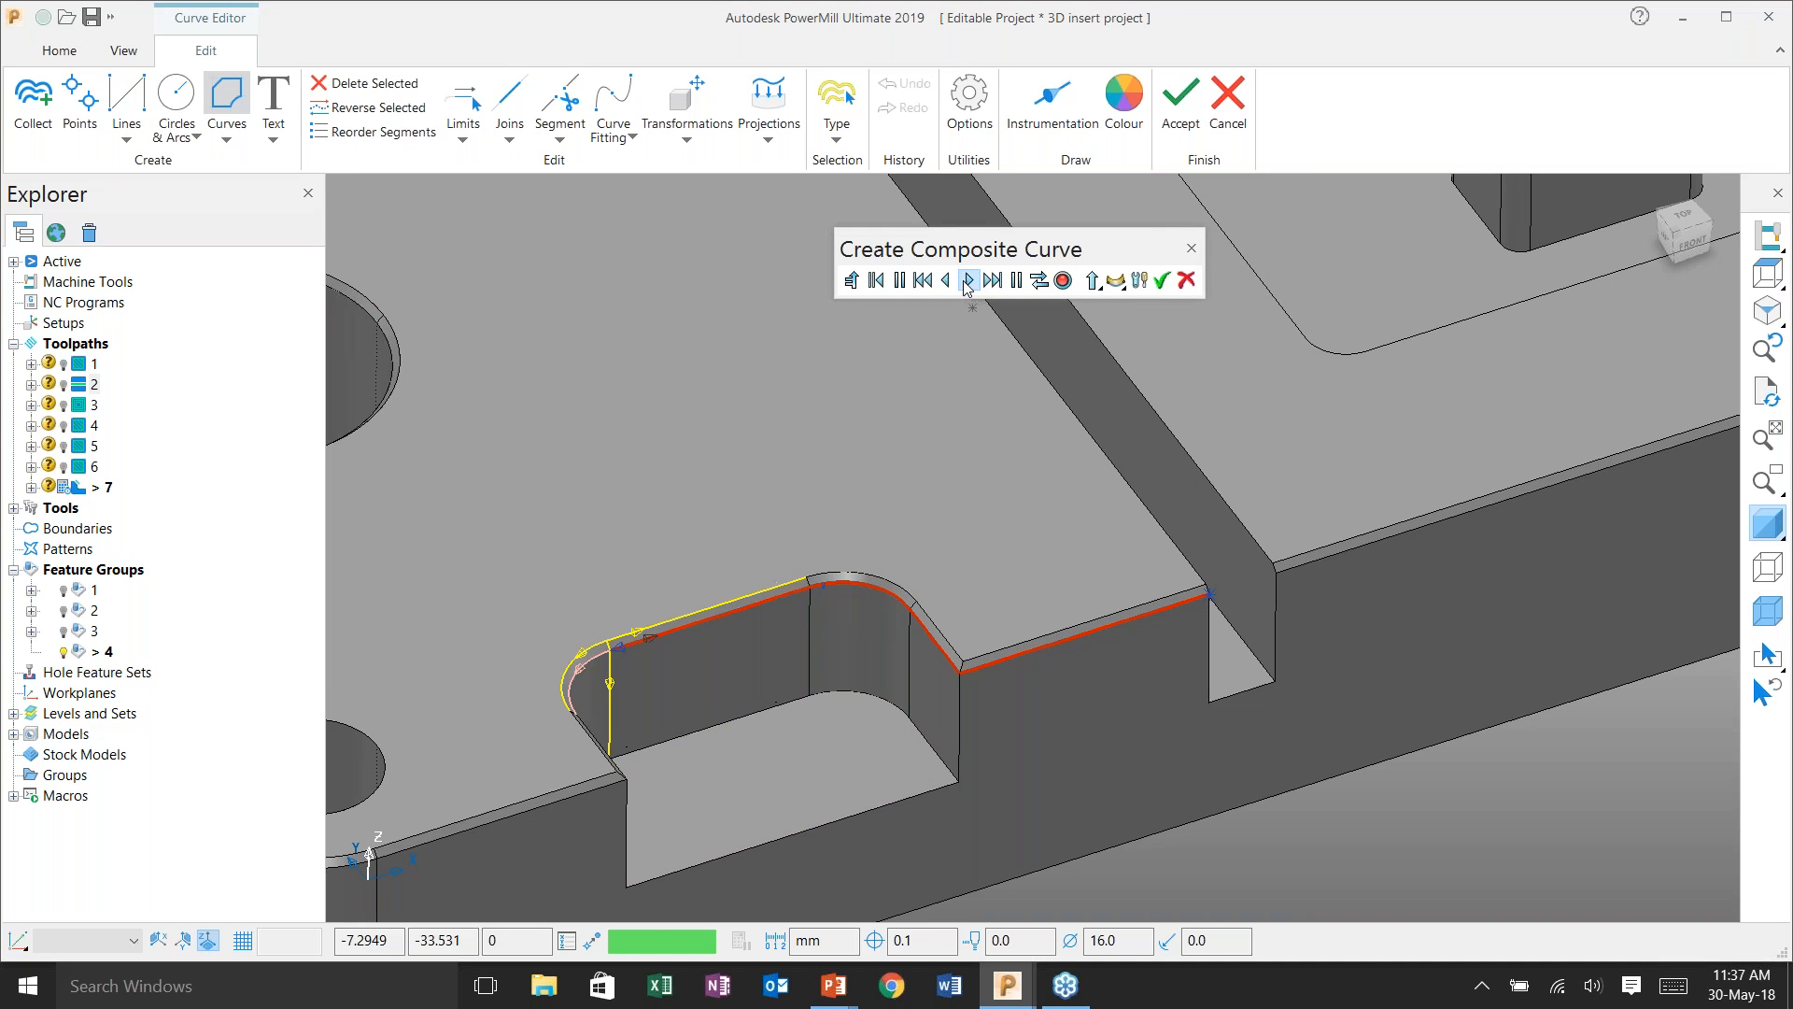
{"action": "left_click", "coordinate": [967, 281]}
{"action": "left_click", "coordinate": [967, 281]}
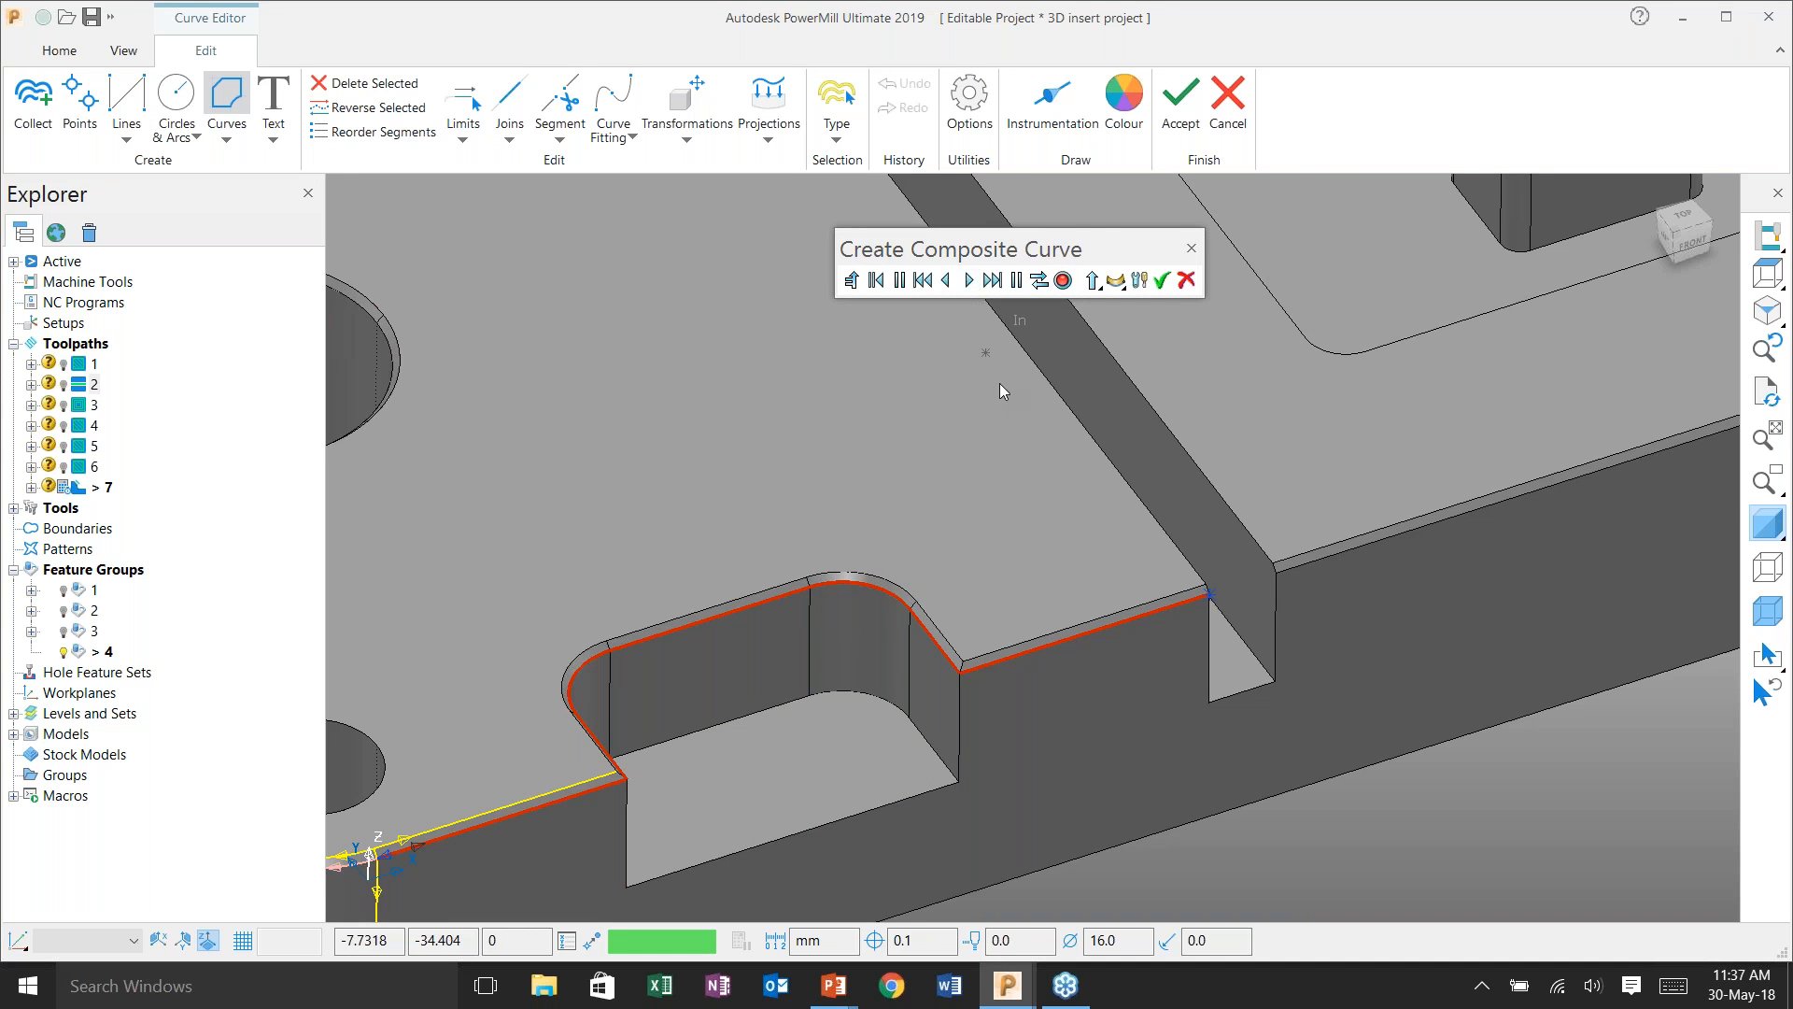
- Continue the composite curve around the round-hole half of the plate and the rear open edge pocket up to the slot
{"action": "scroll", "coordinate": [1001, 390], "scroll_direction": "down", "scroll_amount": 3}
{"action": "scroll", "coordinate": [1059, 443], "scroll_direction": "down", "scroll_amount": 3}
{"action": "left_click", "coordinate": [968, 281]}
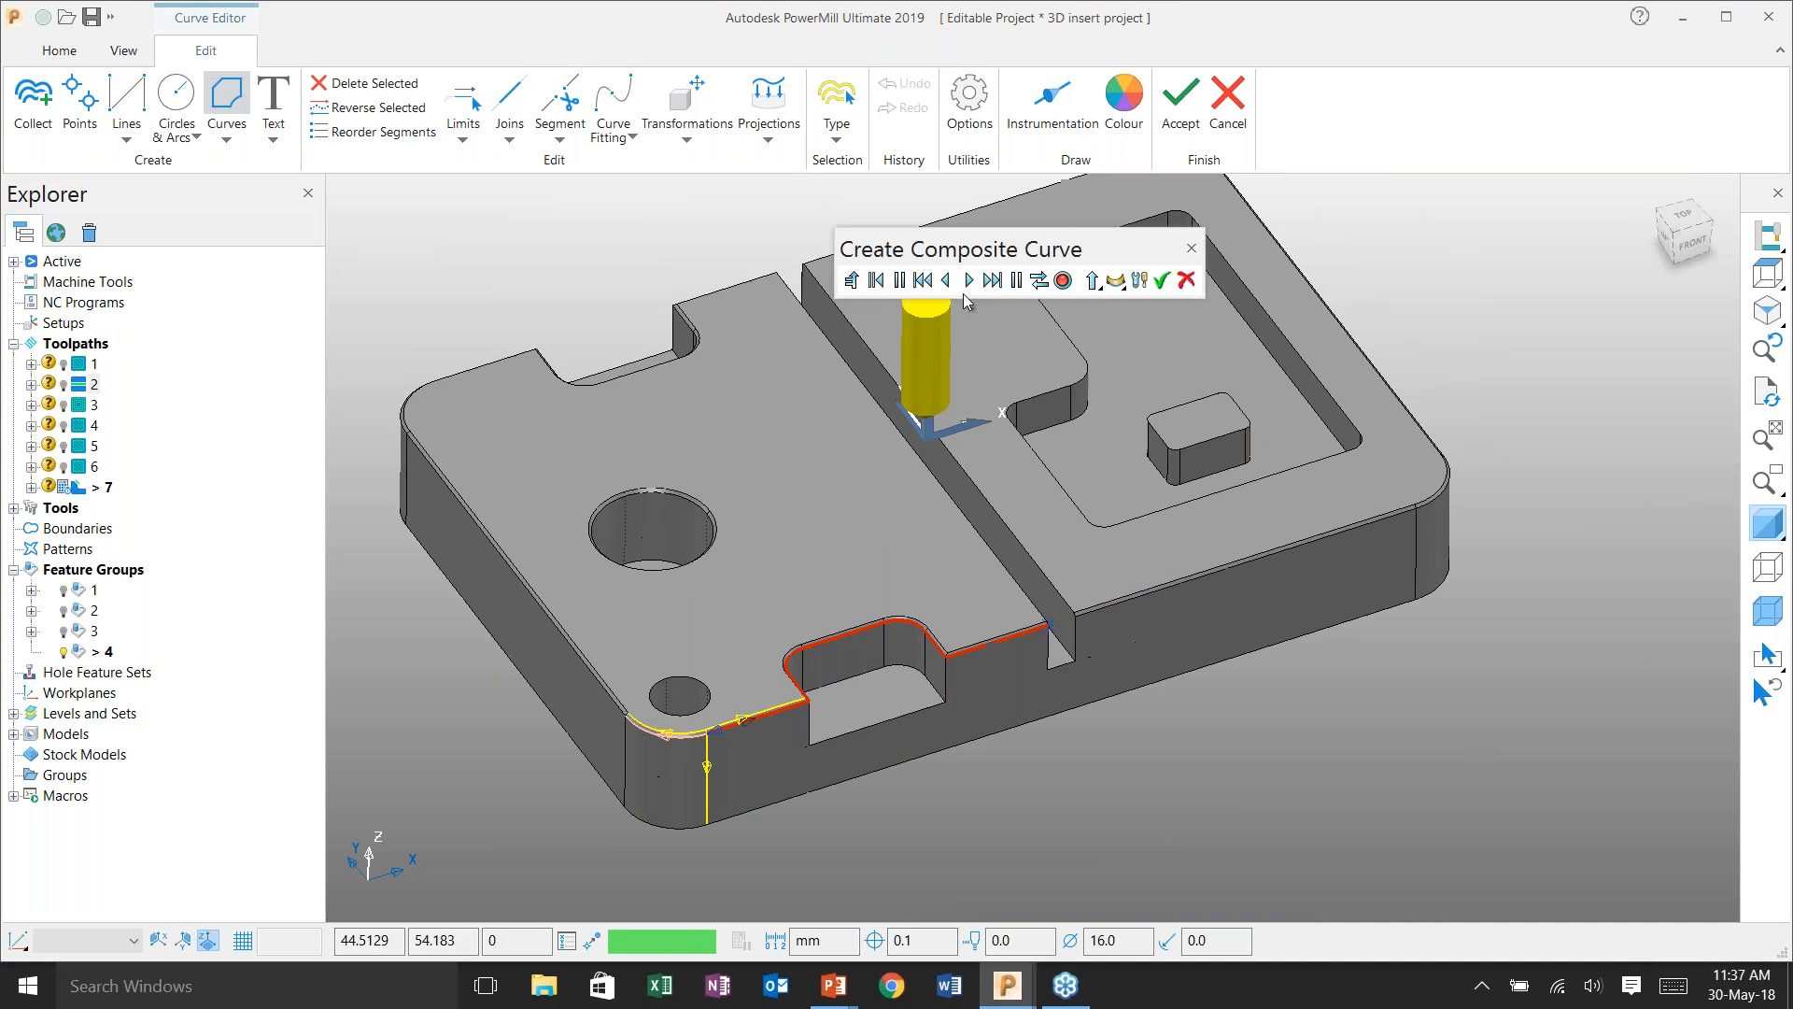
{"action": "left_click", "coordinate": [967, 281]}
{"action": "left_click", "coordinate": [968, 282]}
{"action": "left_click", "coordinate": [968, 281]}
{"action": "left_click", "coordinate": [967, 281]}
{"action": "left_click", "coordinate": [967, 281]}
{"action": "left_click", "coordinate": [968, 281]}
{"action": "left_click", "coordinate": [968, 281]}
{"action": "left_click", "coordinate": [967, 281]}
- Bridge the slot's rear end by jumping the composite curve to the lower chamfer corner on the opposite side
{"action": "middle_click_drag", "start_coordinate": [893, 485], "coordinate": [755, 569], "text": "shift"}
{"action": "scroll", "coordinate": [768, 308], "scroll_direction": "up", "scroll_amount": 8}
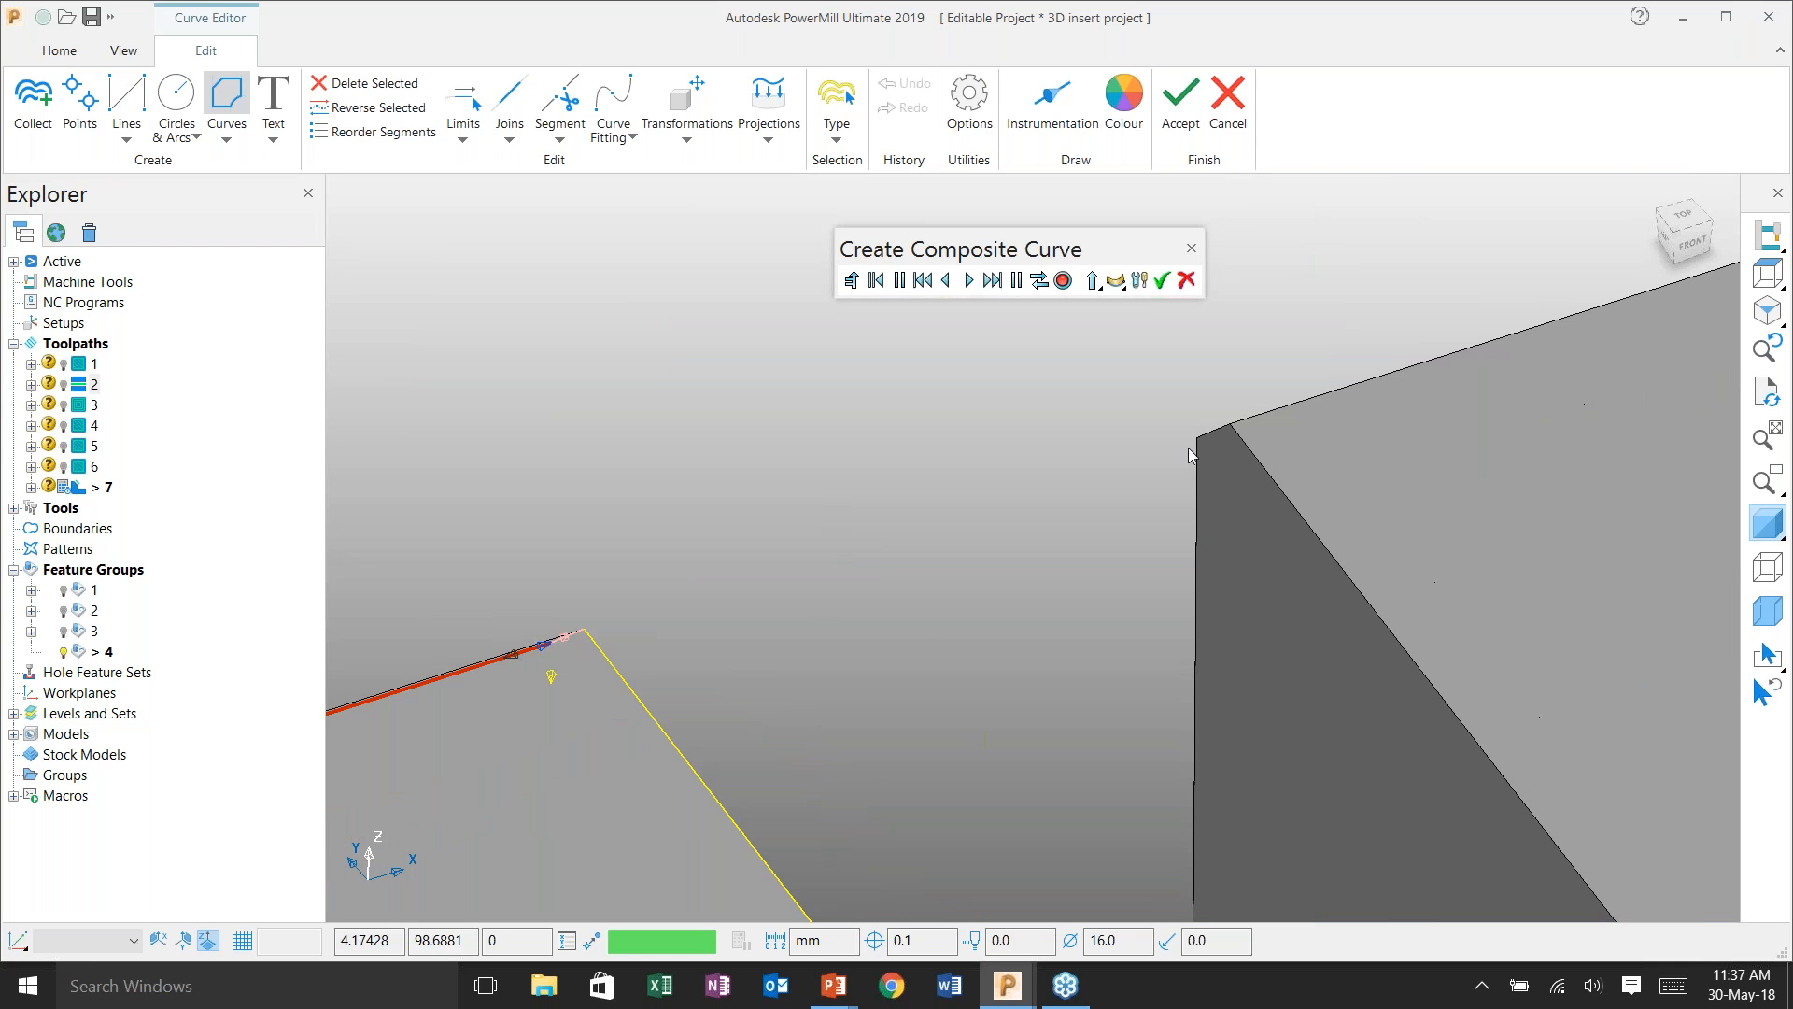
{"action": "left_click", "coordinate": [1196, 439]}
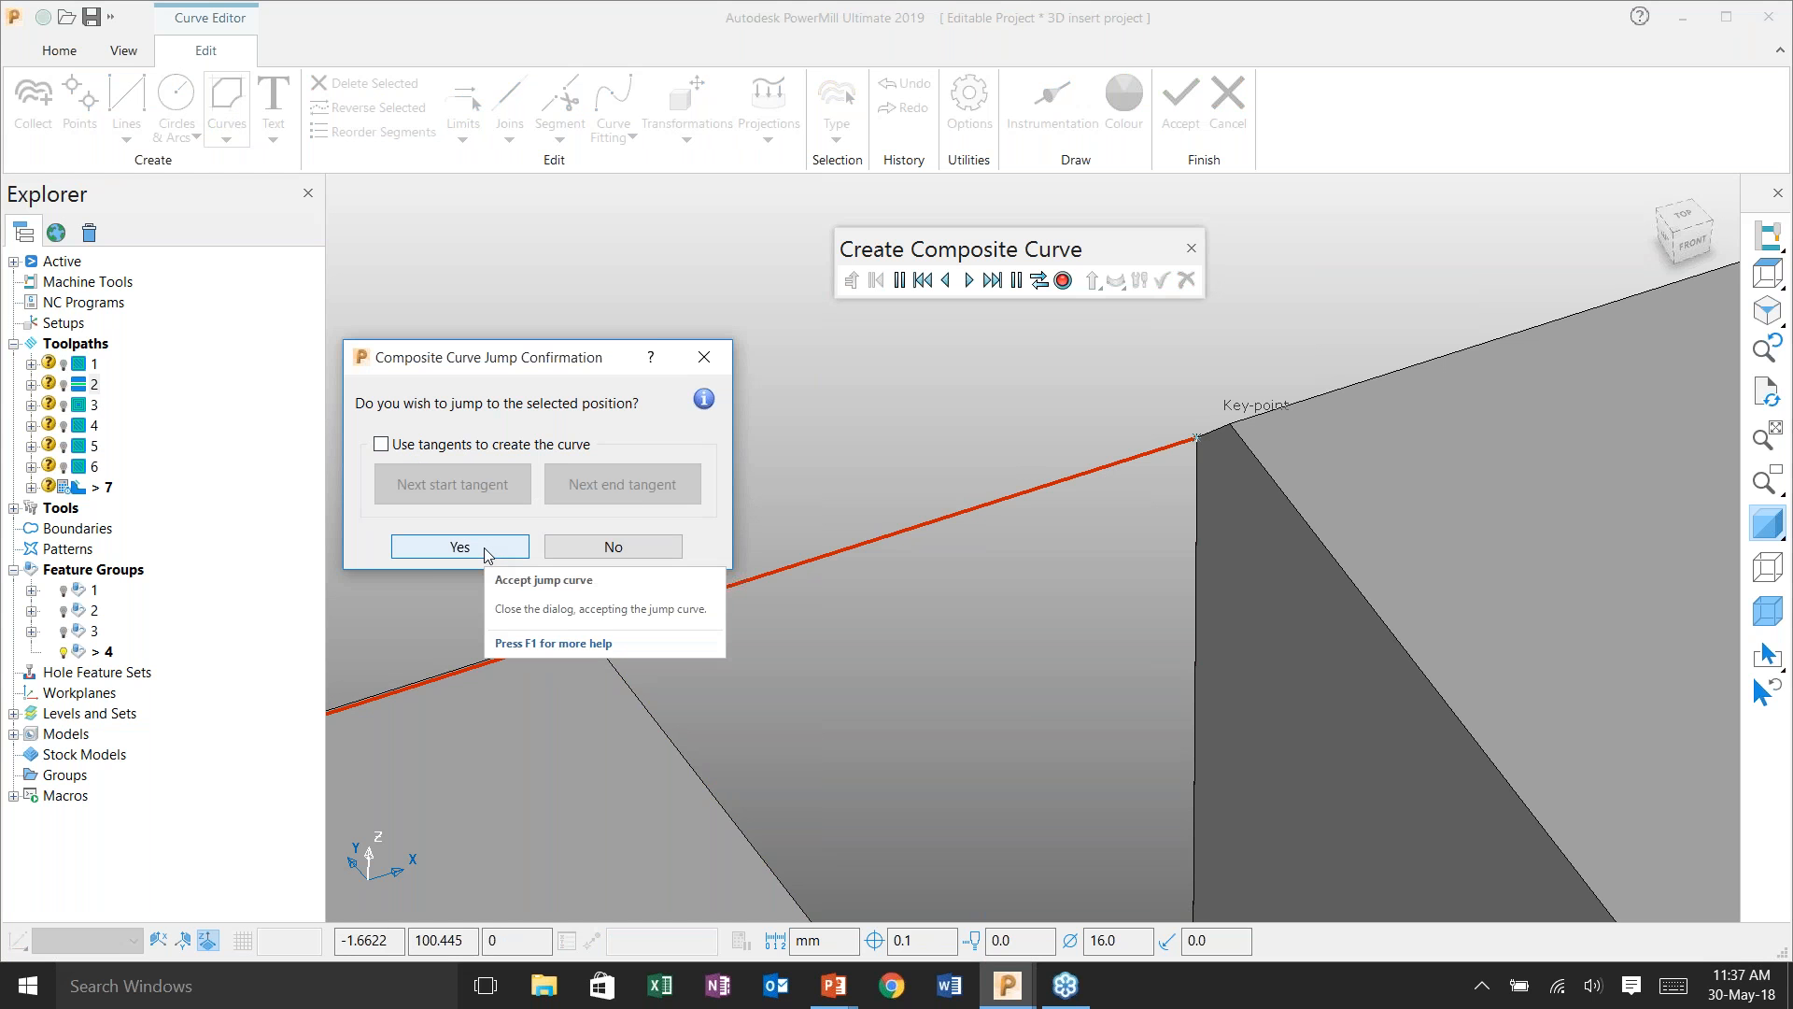
{"action": "left_click", "coordinate": [486, 551]}
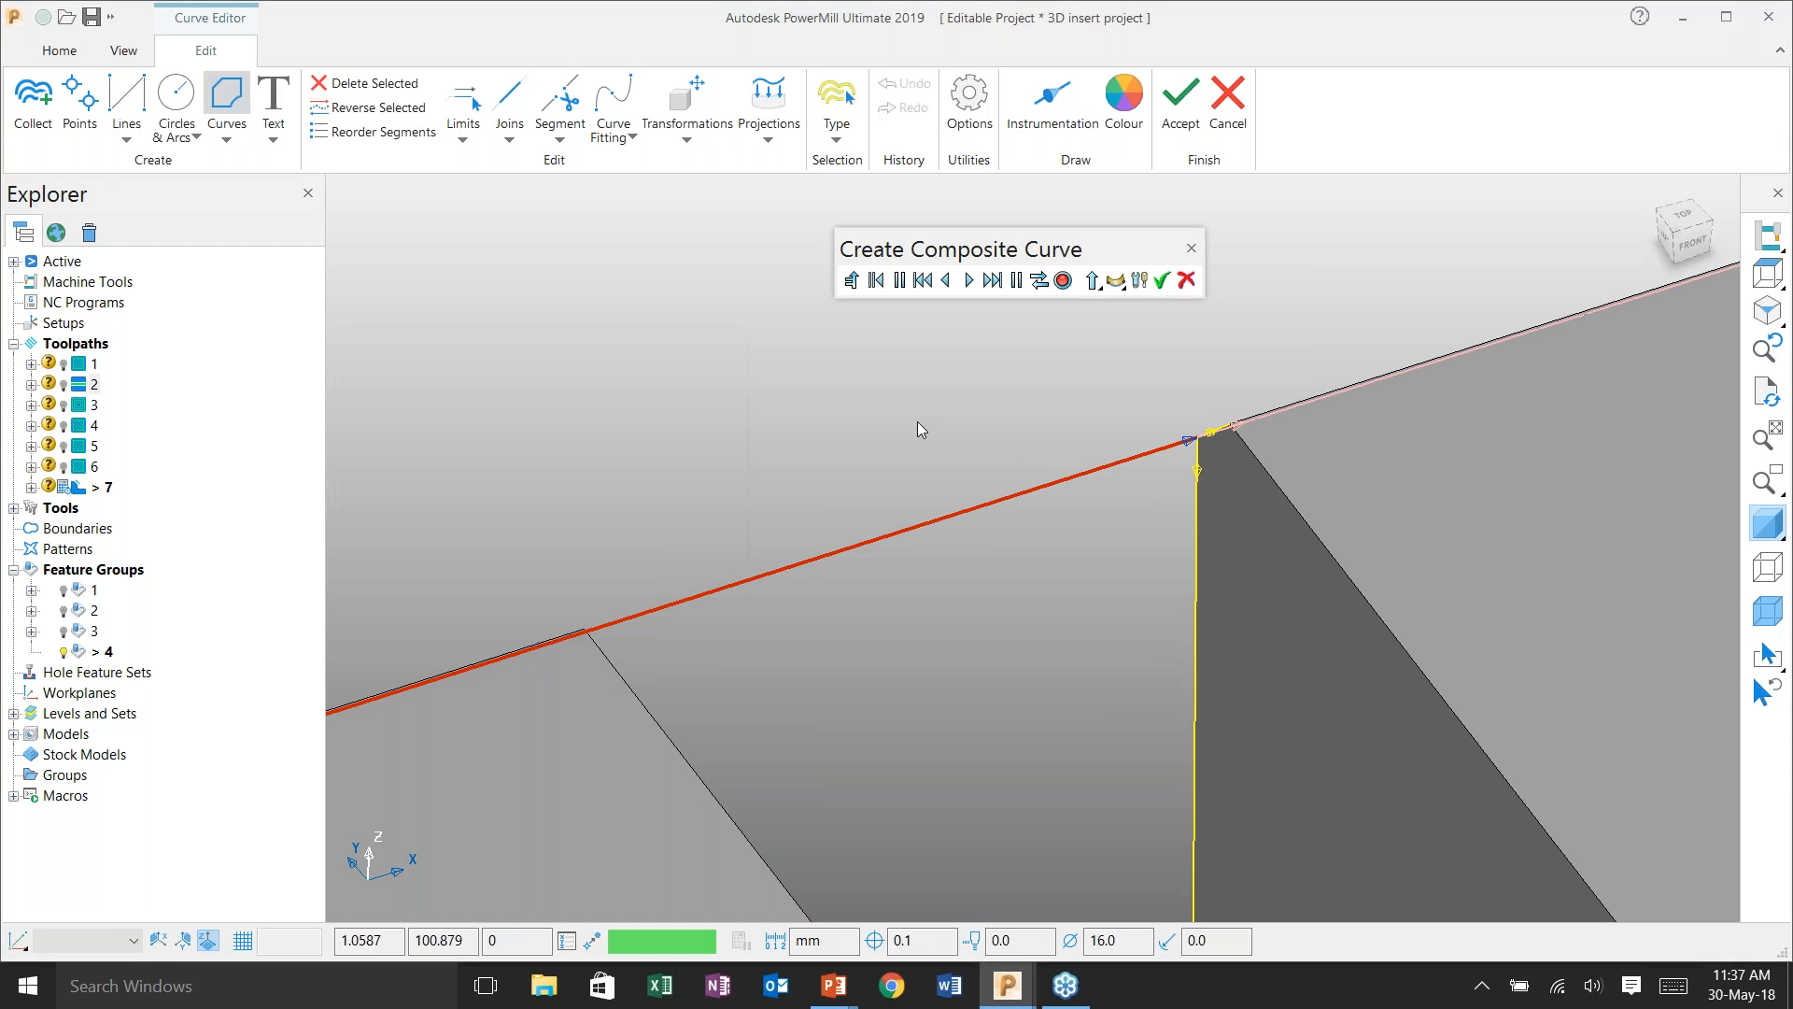
- Continue the composite curve around the large-pocket half of the plate and jump across the slot's front end to its start point
{"action": "scroll", "coordinate": [917, 422], "scroll_direction": "down", "scroll_amount": 3}
{"action": "left_click", "coordinate": [966, 281]}
{"action": "scroll", "coordinate": [865, 399], "scroll_direction": "down", "scroll_amount": 2}
{"action": "scroll", "coordinate": [761, 431], "scroll_direction": "down", "scroll_amount": 3}
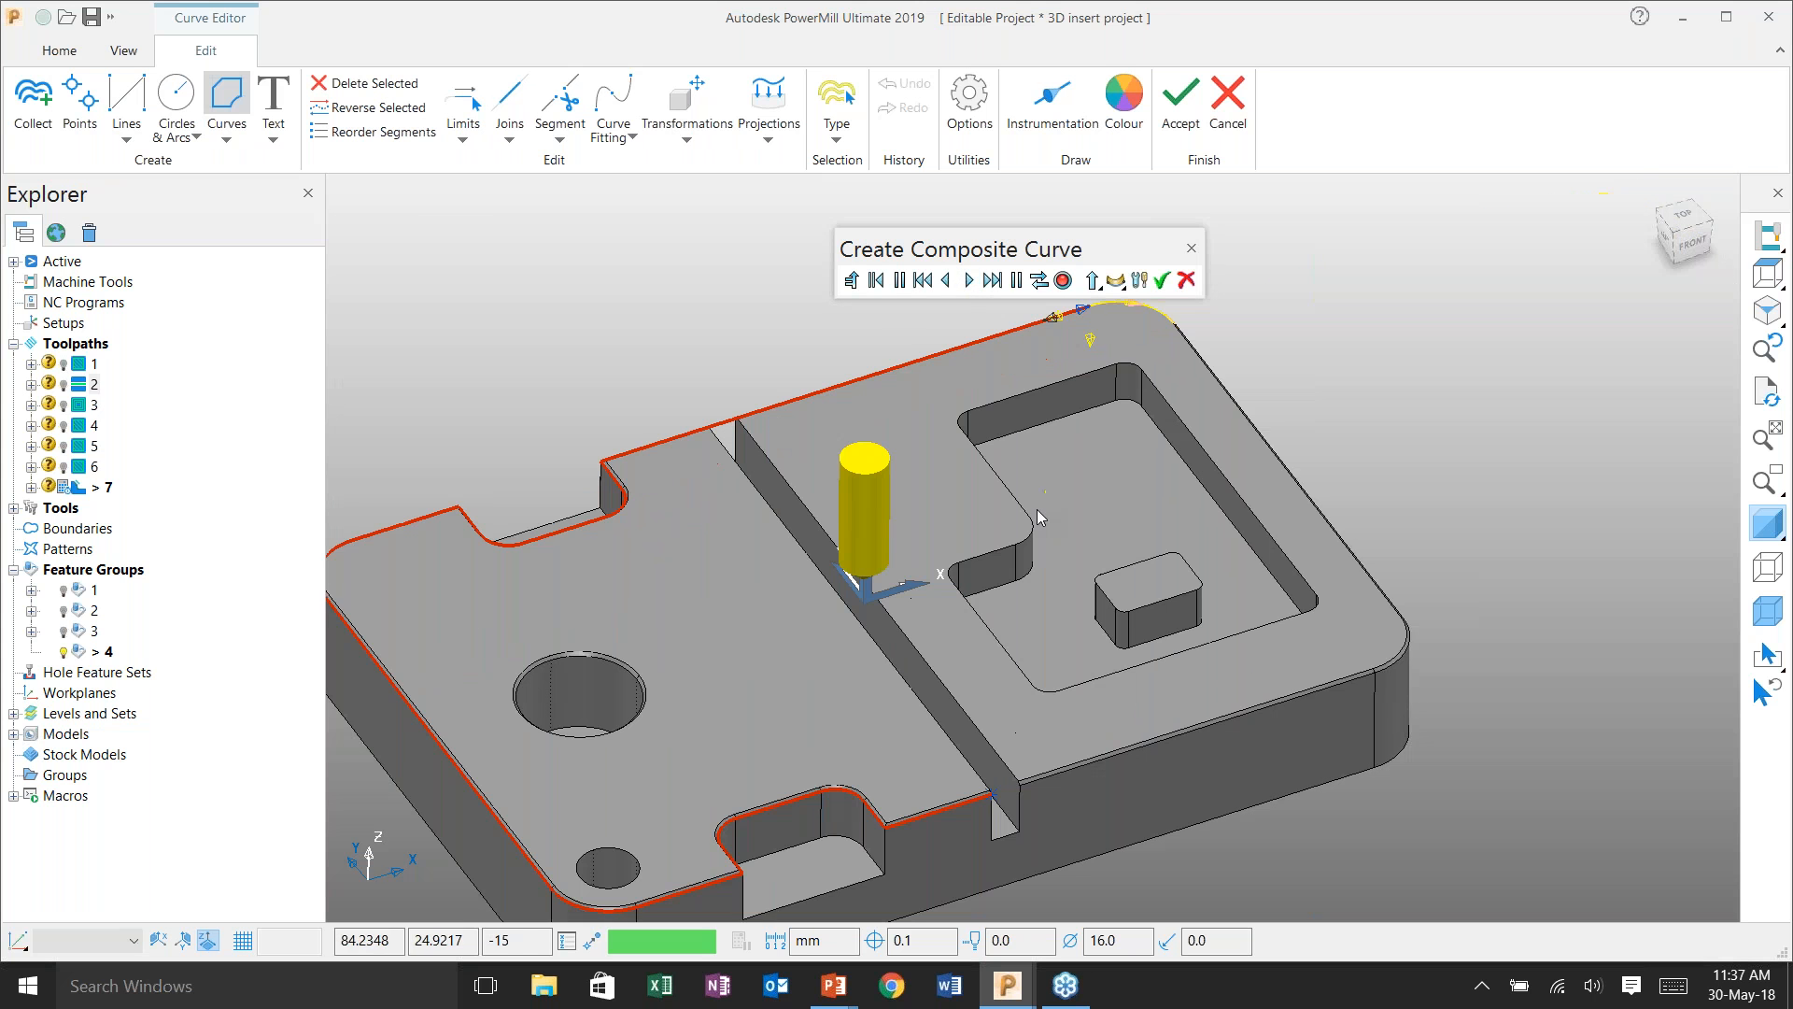
{"action": "left_click", "coordinate": [968, 280]}
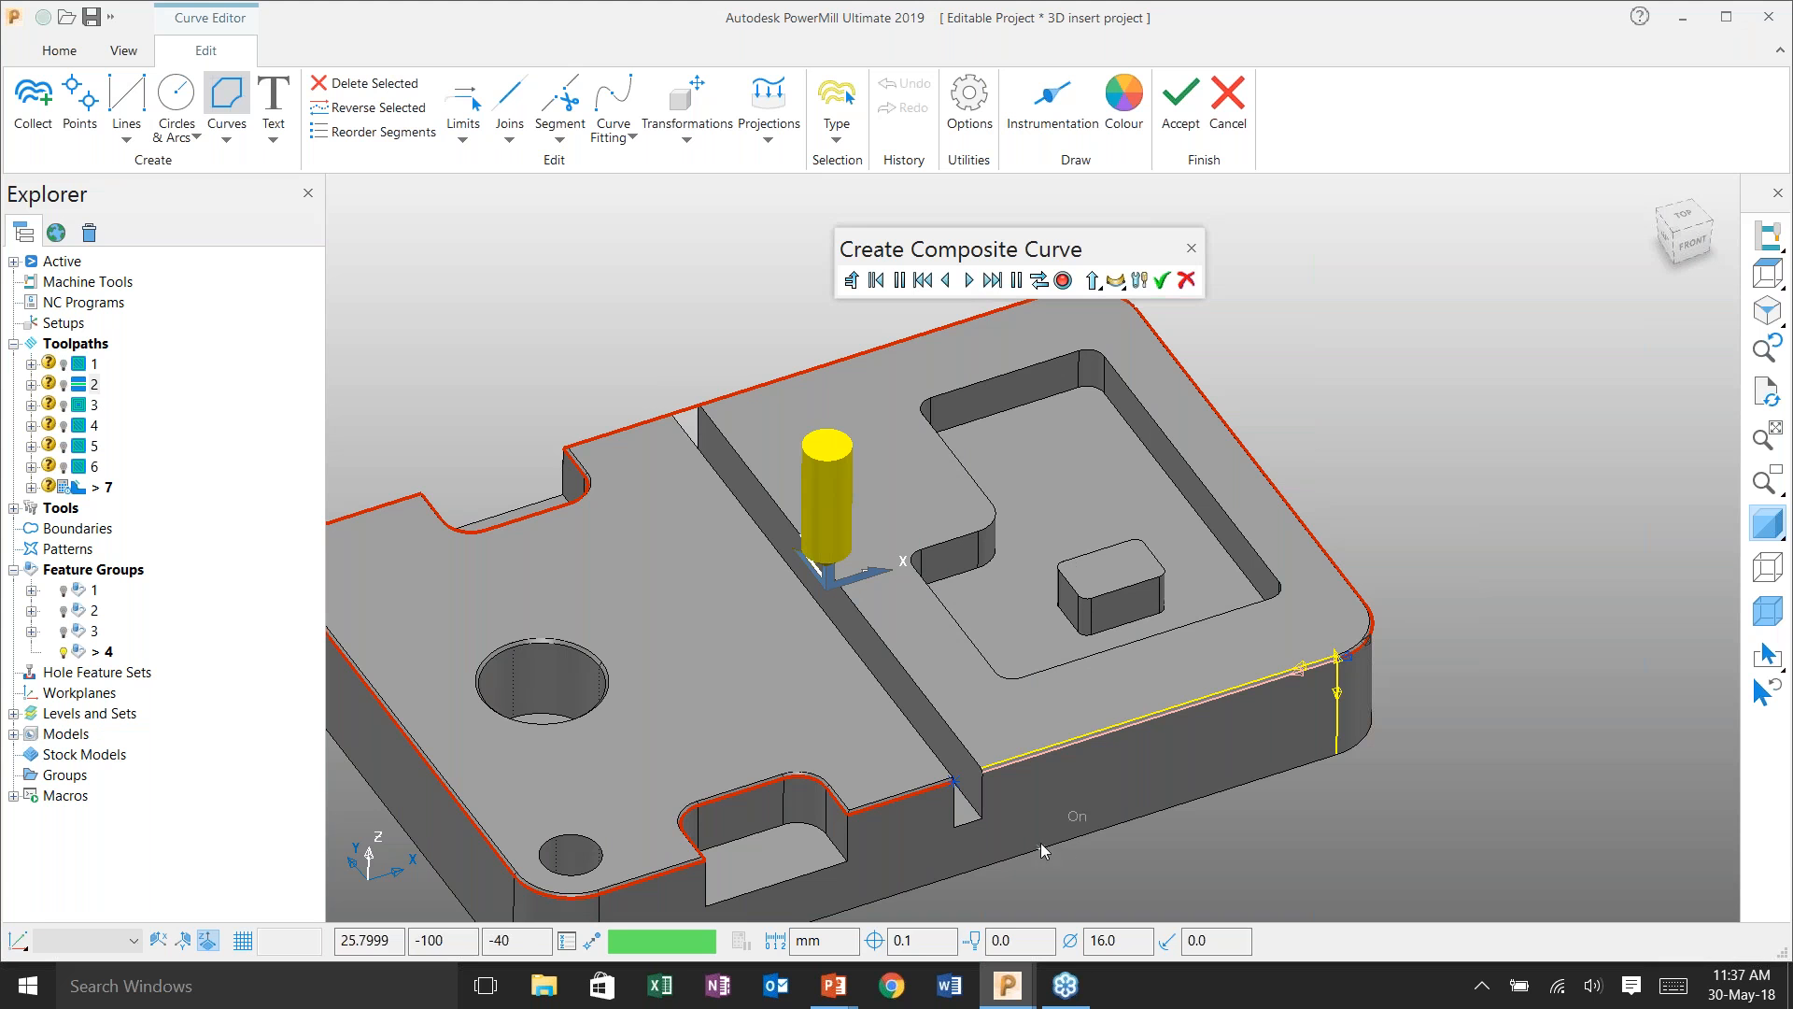
{"action": "left_click", "coordinate": [968, 281]}
{"action": "scroll", "coordinate": [989, 777], "scroll_direction": "up", "scroll_amount": 5}
{"action": "left_click", "coordinate": [917, 705]}
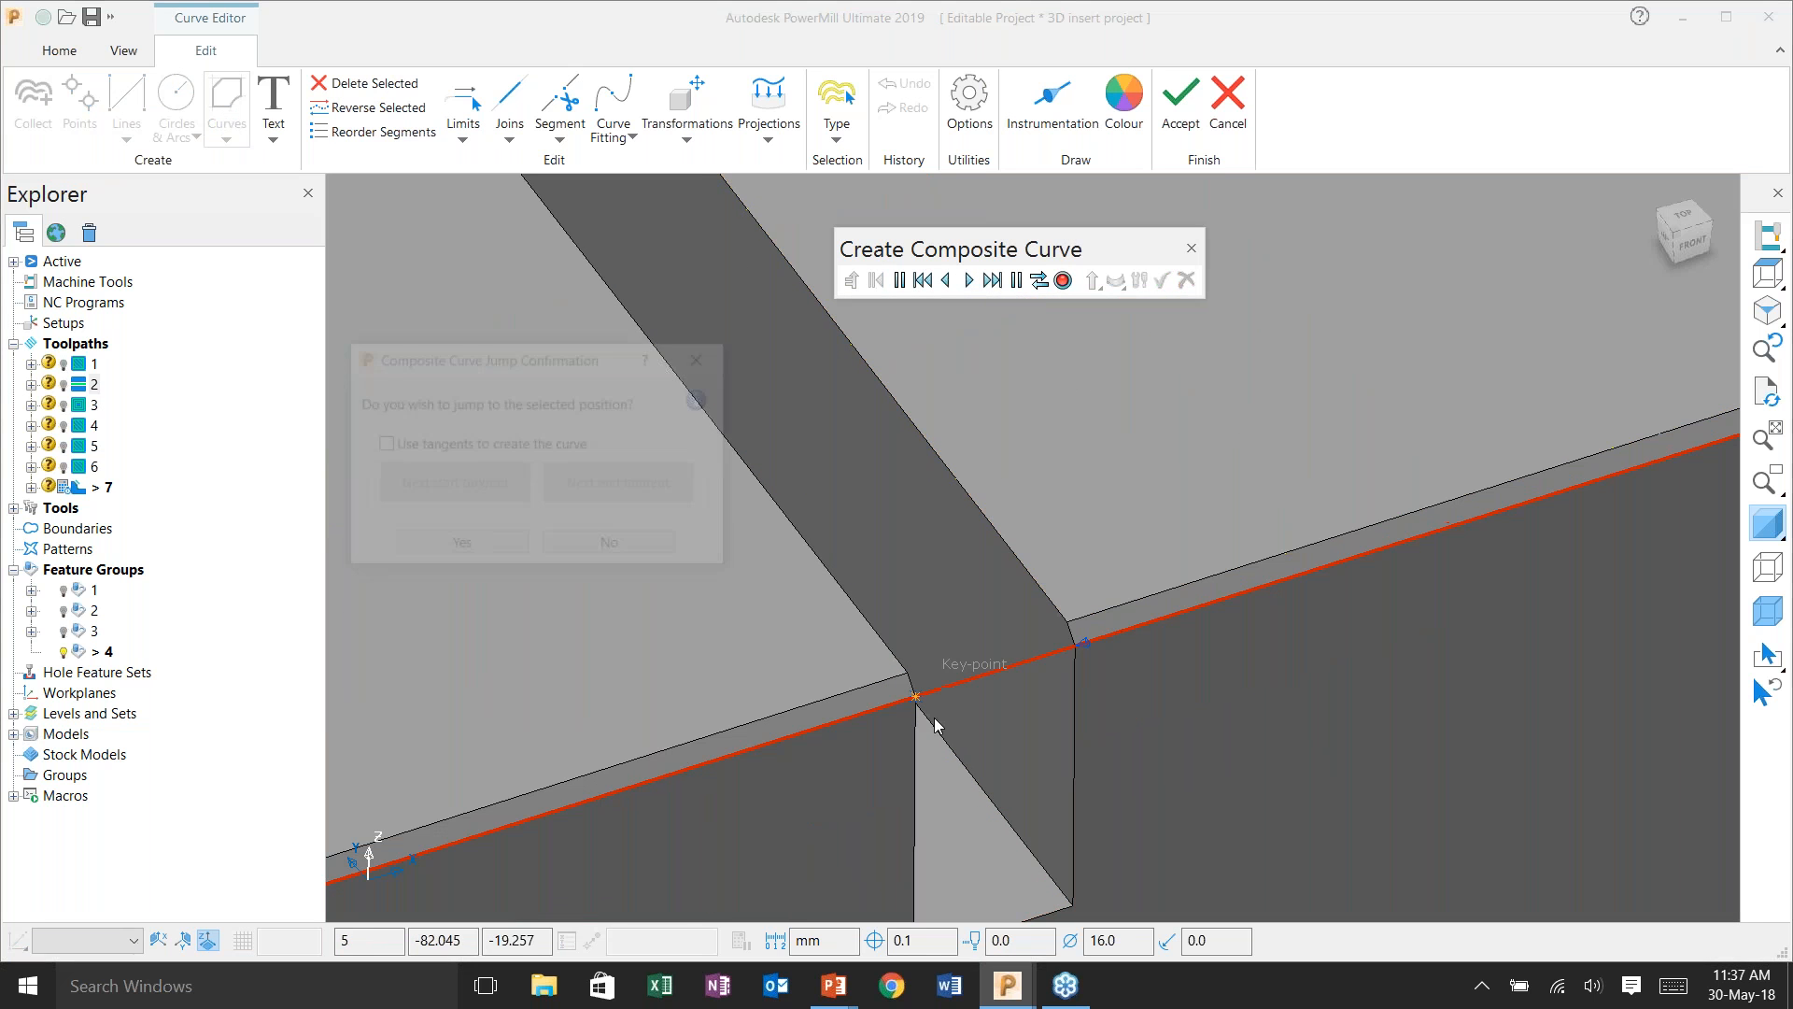
{"action": "left_click", "coordinate": [484, 558]}
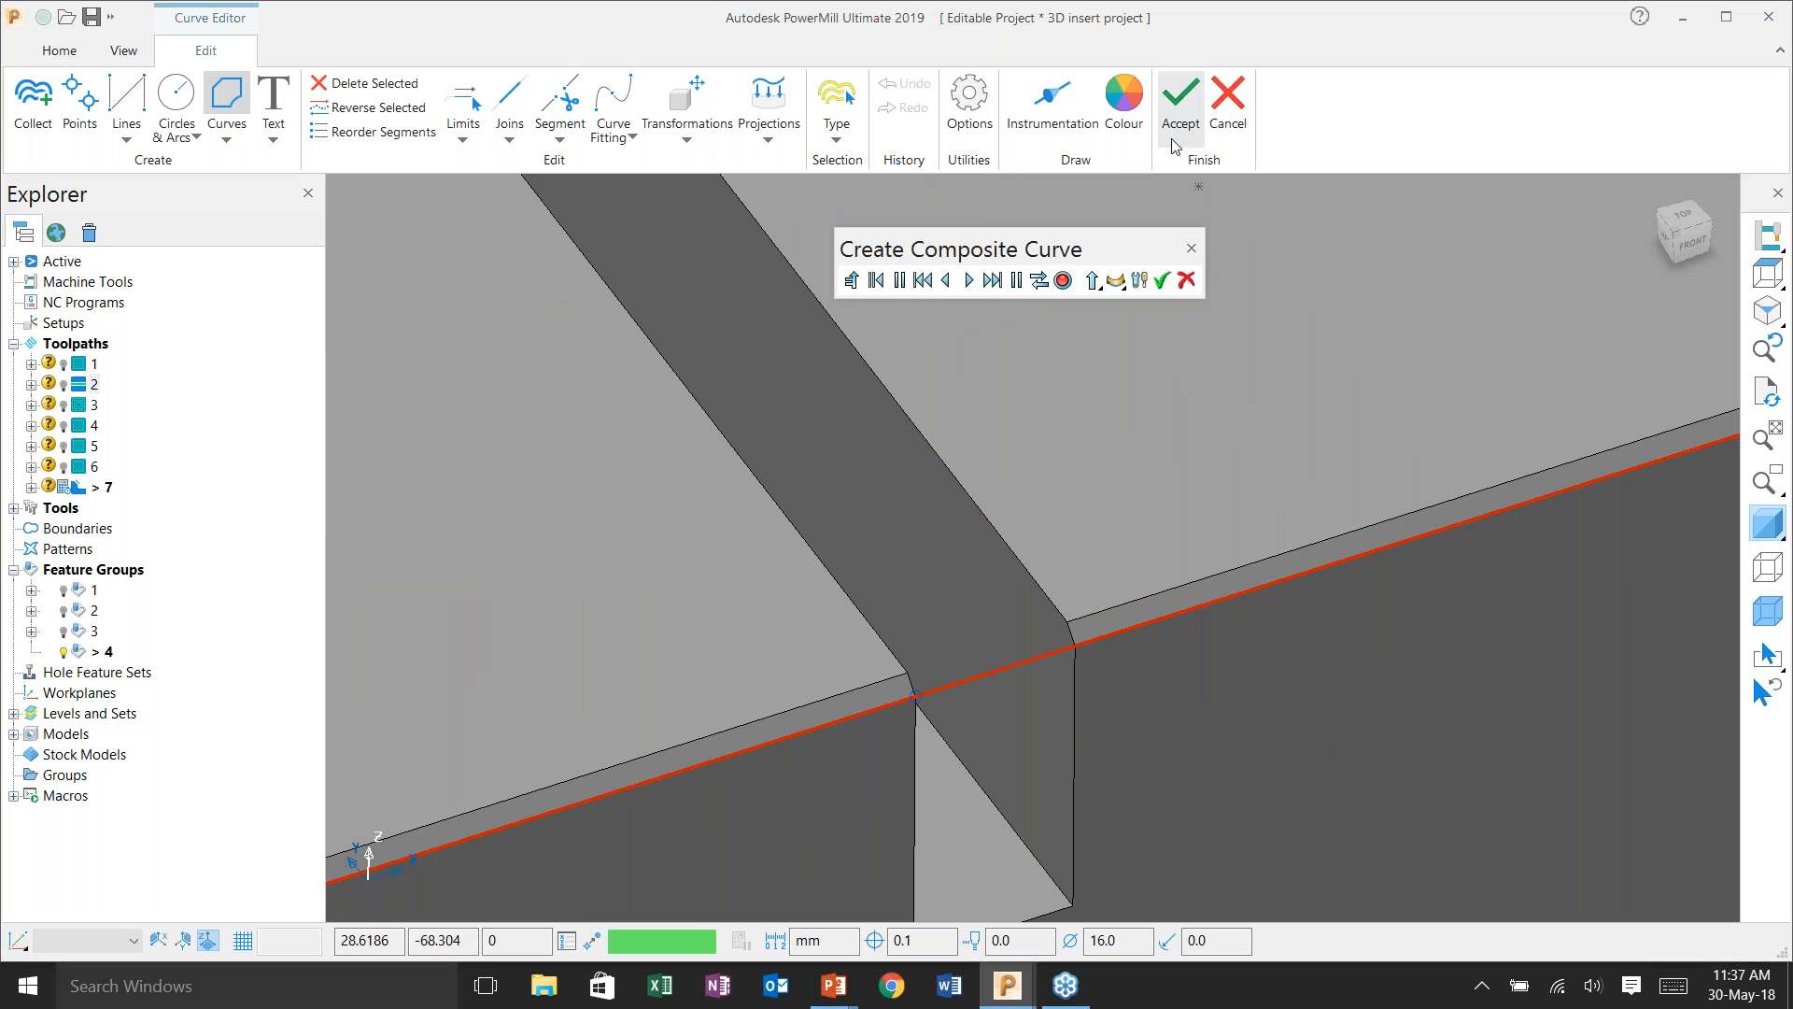
- Save the closed composite curve around the plate's lower chamfer edge and accept it as the curve for the freeform boss
{"action": "left_click", "coordinate": [1063, 280]}
{"action": "scroll", "coordinate": [1017, 681], "scroll_direction": "down", "scroll_amount": 8}
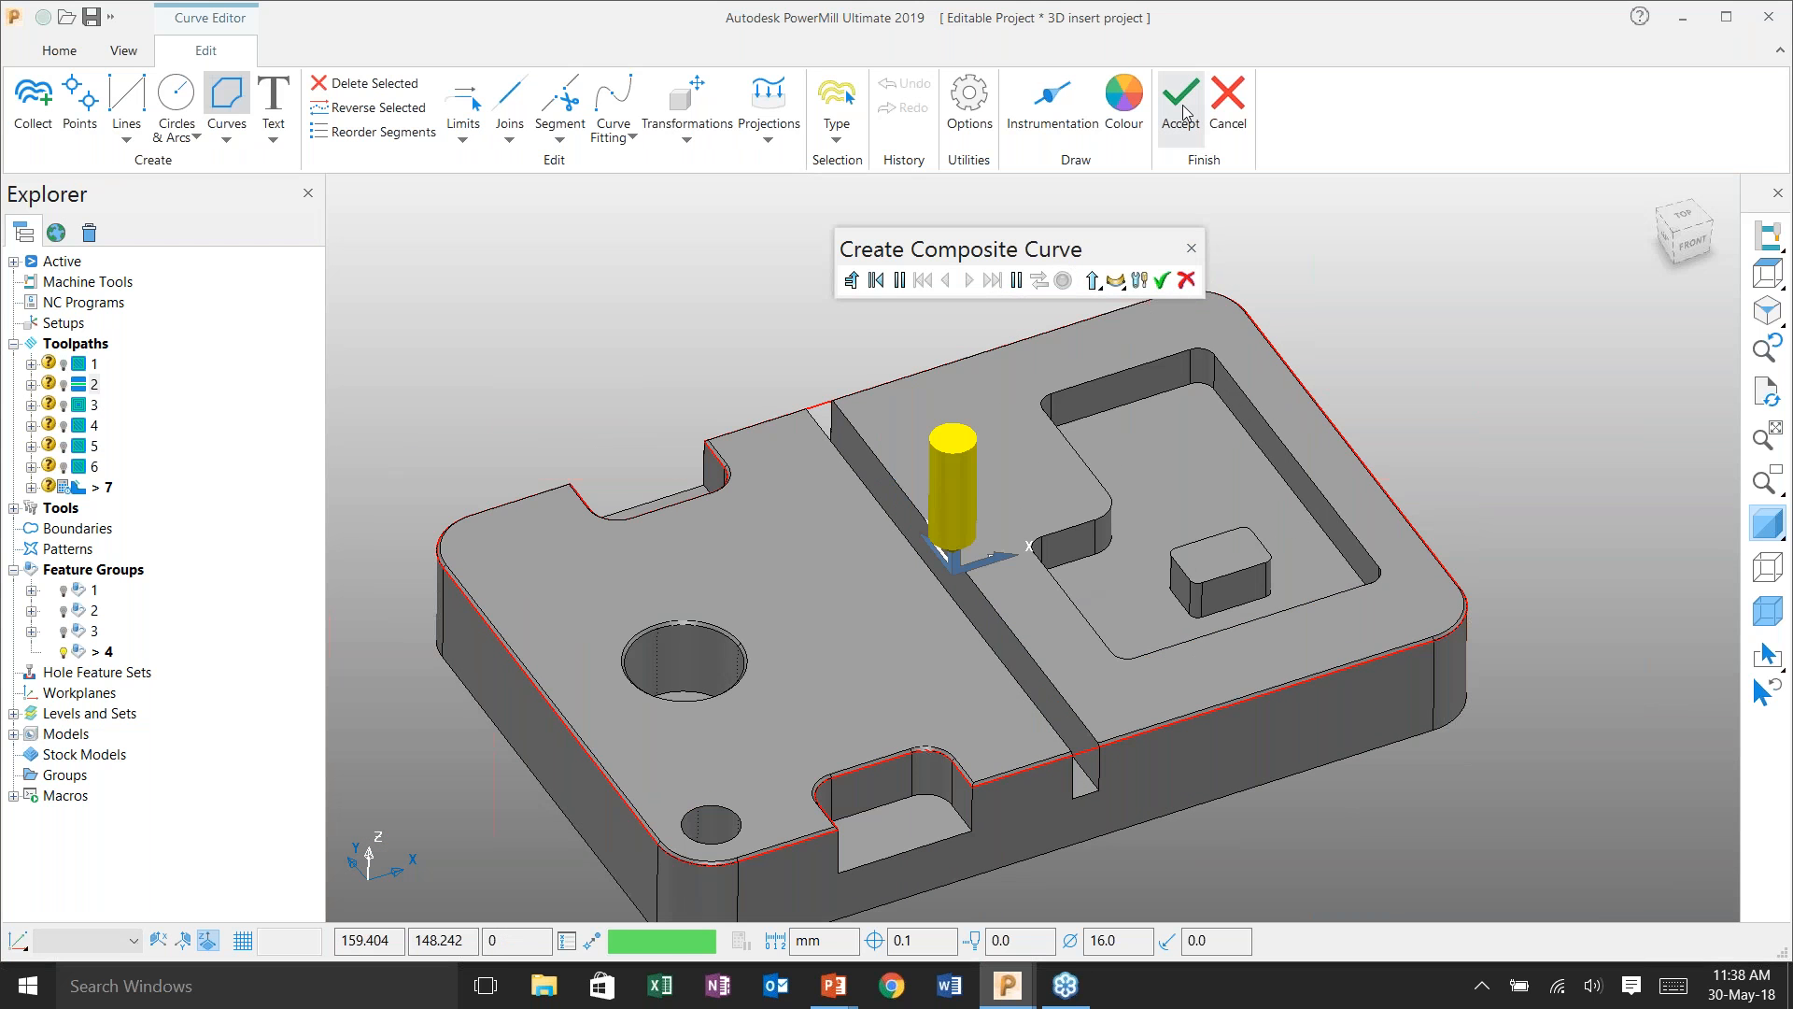
{"action": "left_click", "coordinate": [1182, 111]}
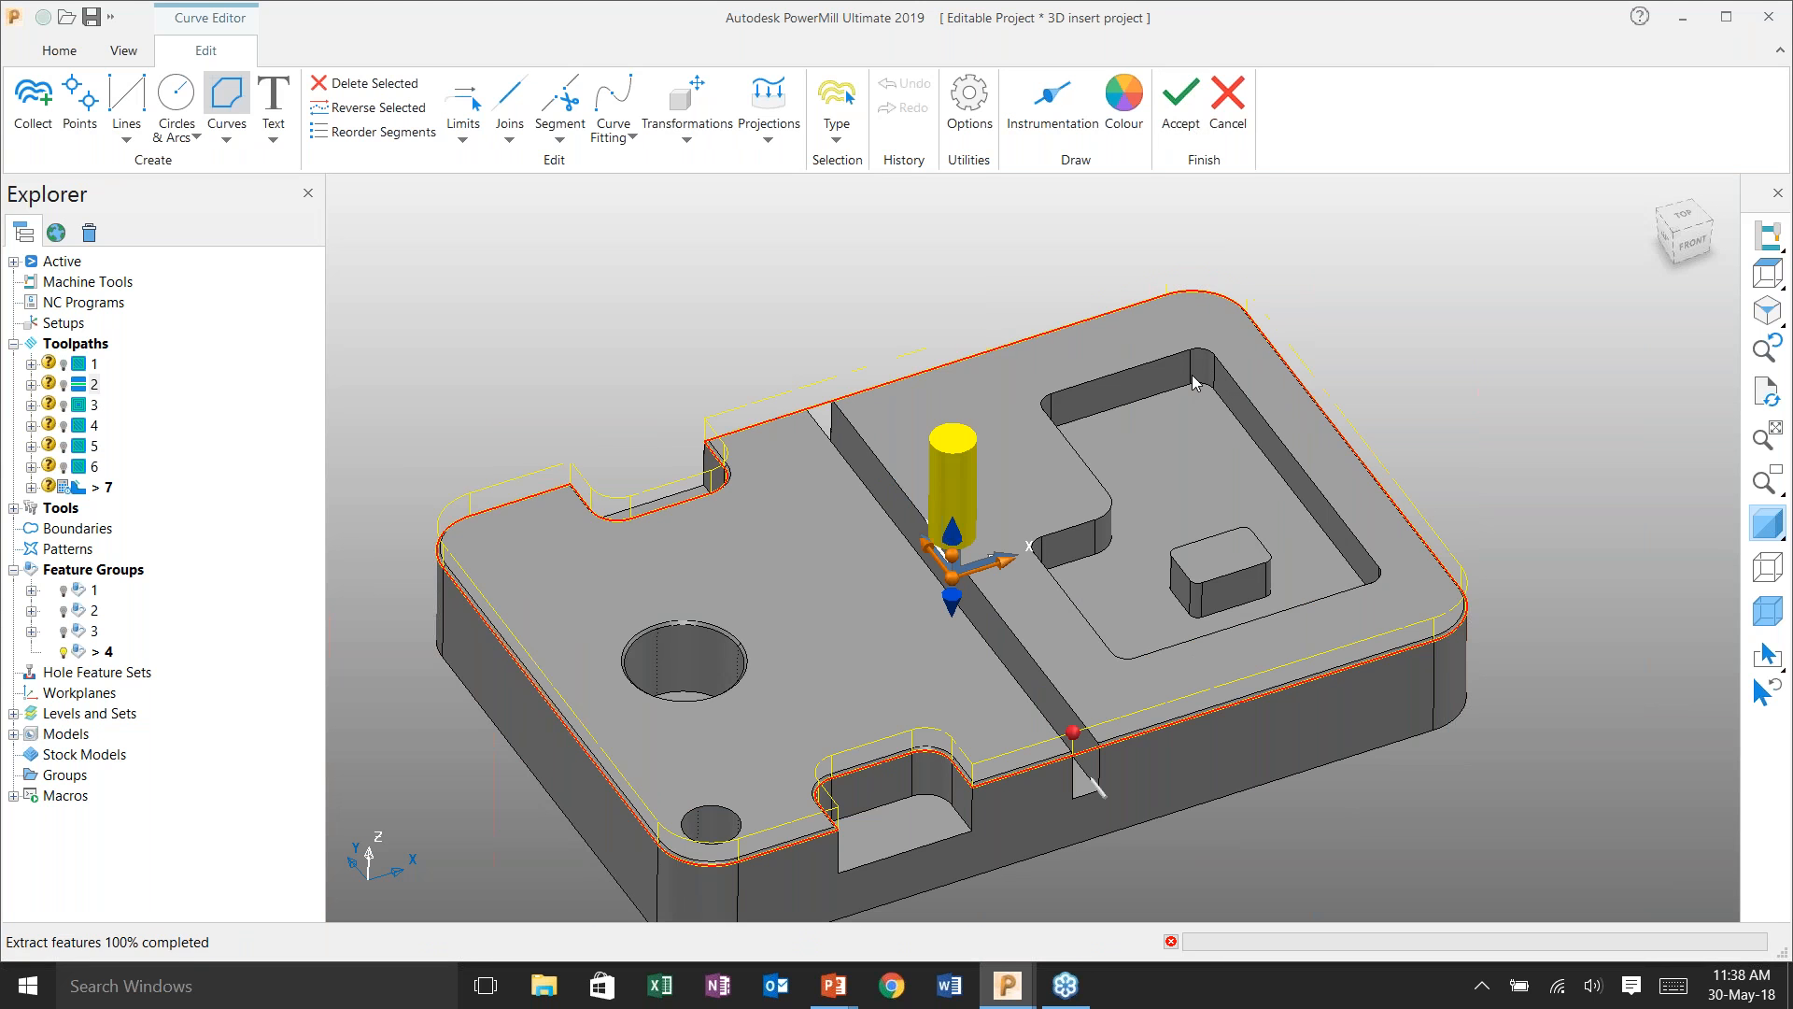
- Position the curve at the top of the freeform boss and set the boss's top to 0.0 and its height to 11.0
{"action": "middle_click_drag", "start_coordinate": [1144, 389], "coordinate": [1268, 274], "text": "shift"}
{"action": "left_click", "coordinate": [227, 509]}
{"action": "left_click", "coordinate": [200, 536]}
{"action": "scroll", "coordinate": [1008, 570], "scroll_direction": "up", "scroll_amount": 3}
{"action": "middle_click_drag", "start_coordinate": [1061, 612], "coordinate": [988, 531]}
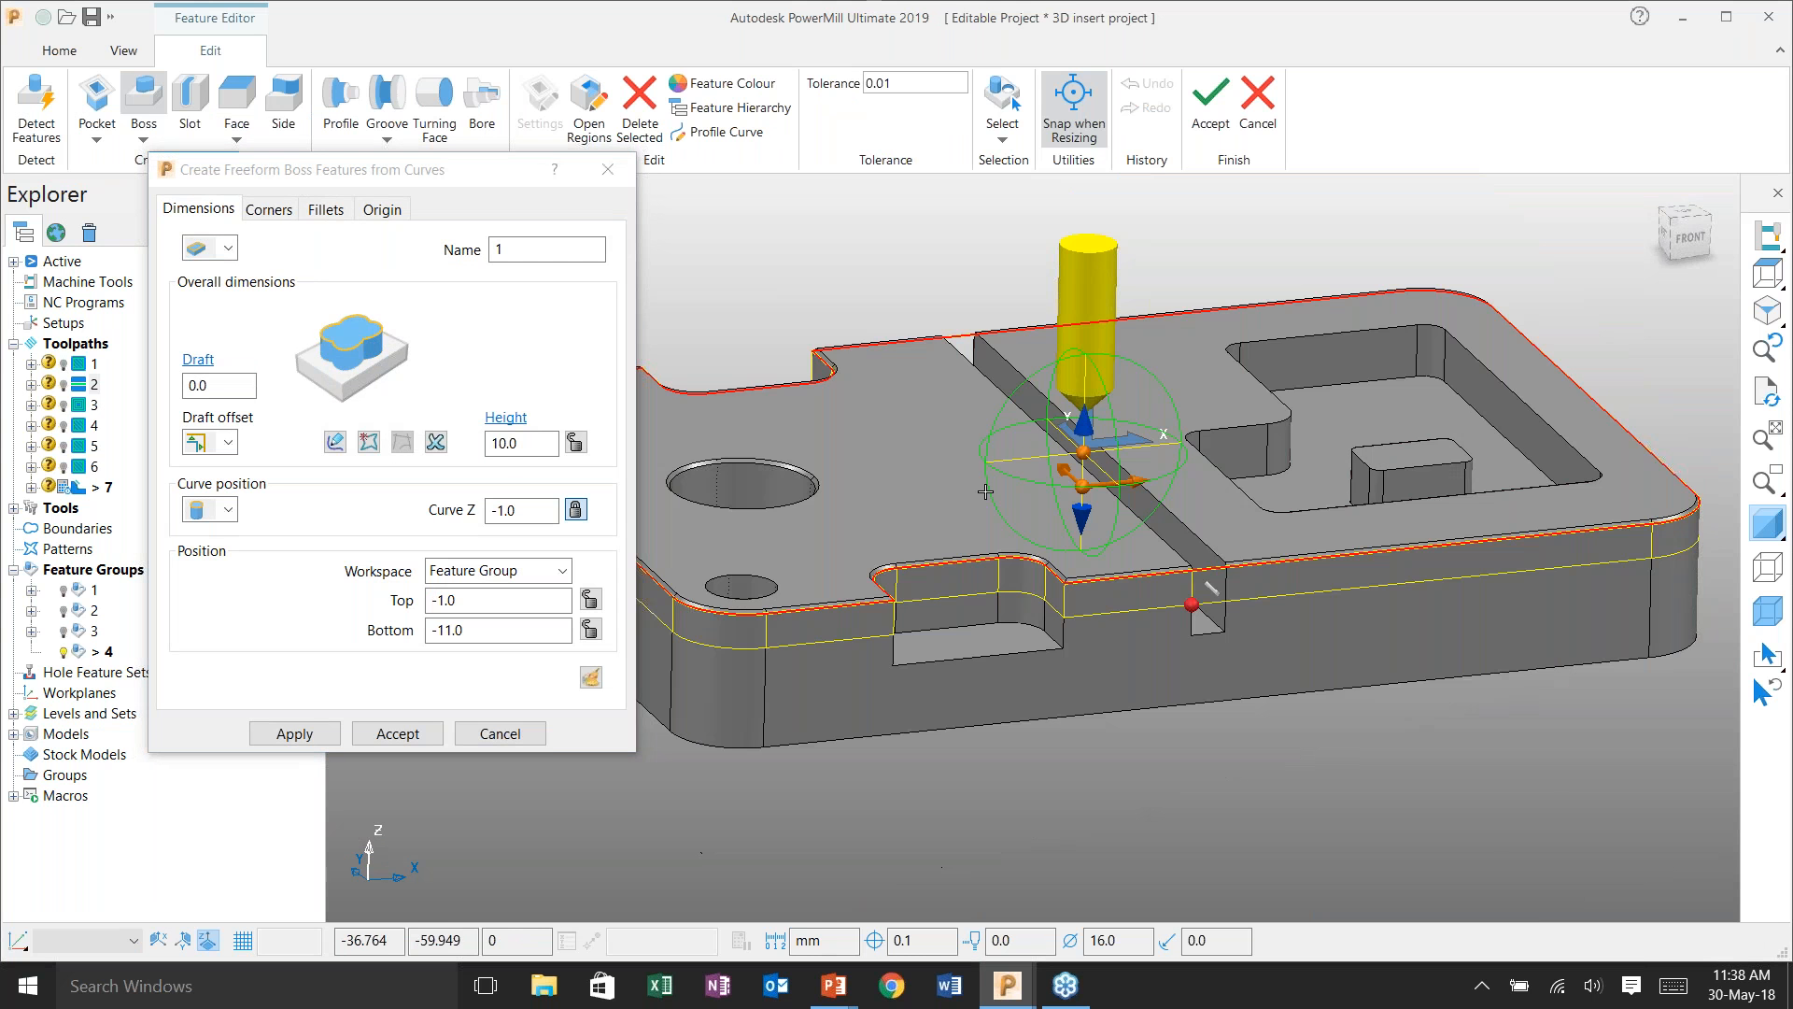
{"action": "scroll", "coordinate": [907, 592], "scroll_direction": "up", "scroll_amount": 7}
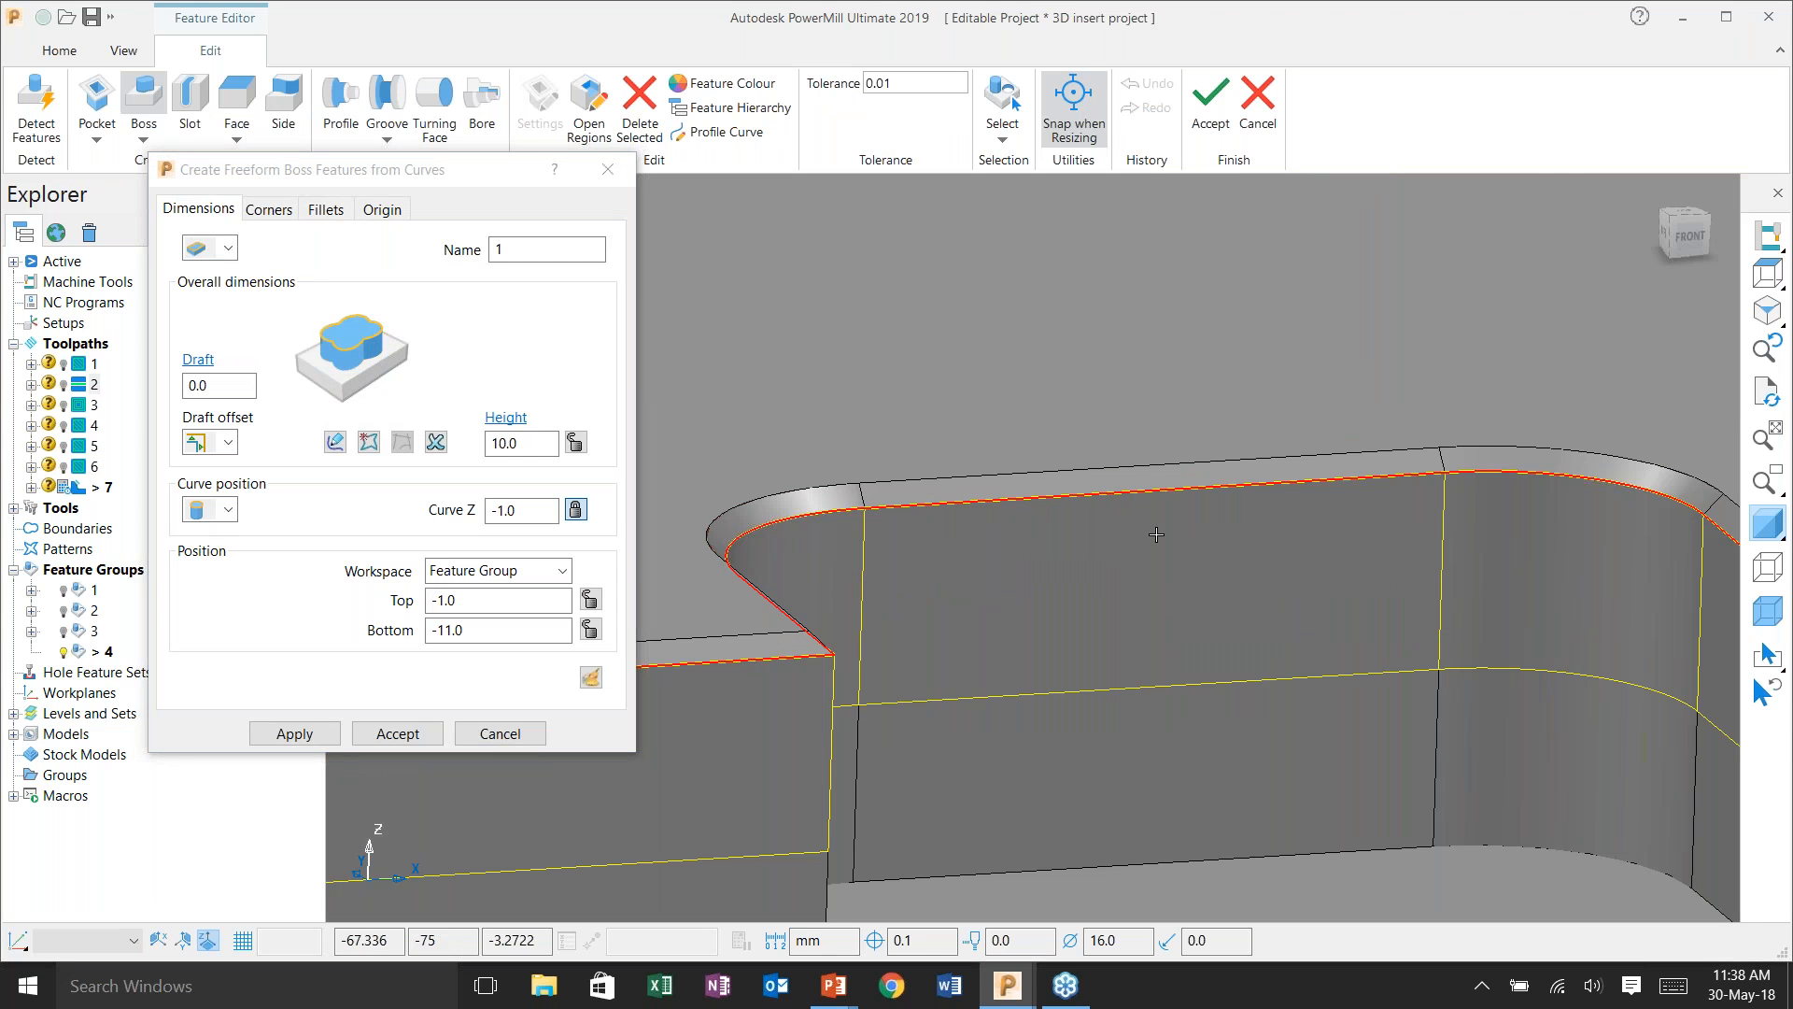
{"action": "scroll", "coordinate": [912, 601], "scroll_direction": "down", "scroll_amount": 5}
{"action": "scroll", "coordinate": [911, 601], "scroll_direction": "down", "scroll_amount": 2}
{"action": "left_click_drag", "start_coordinate": [968, 431], "coordinate": [968, 431]}
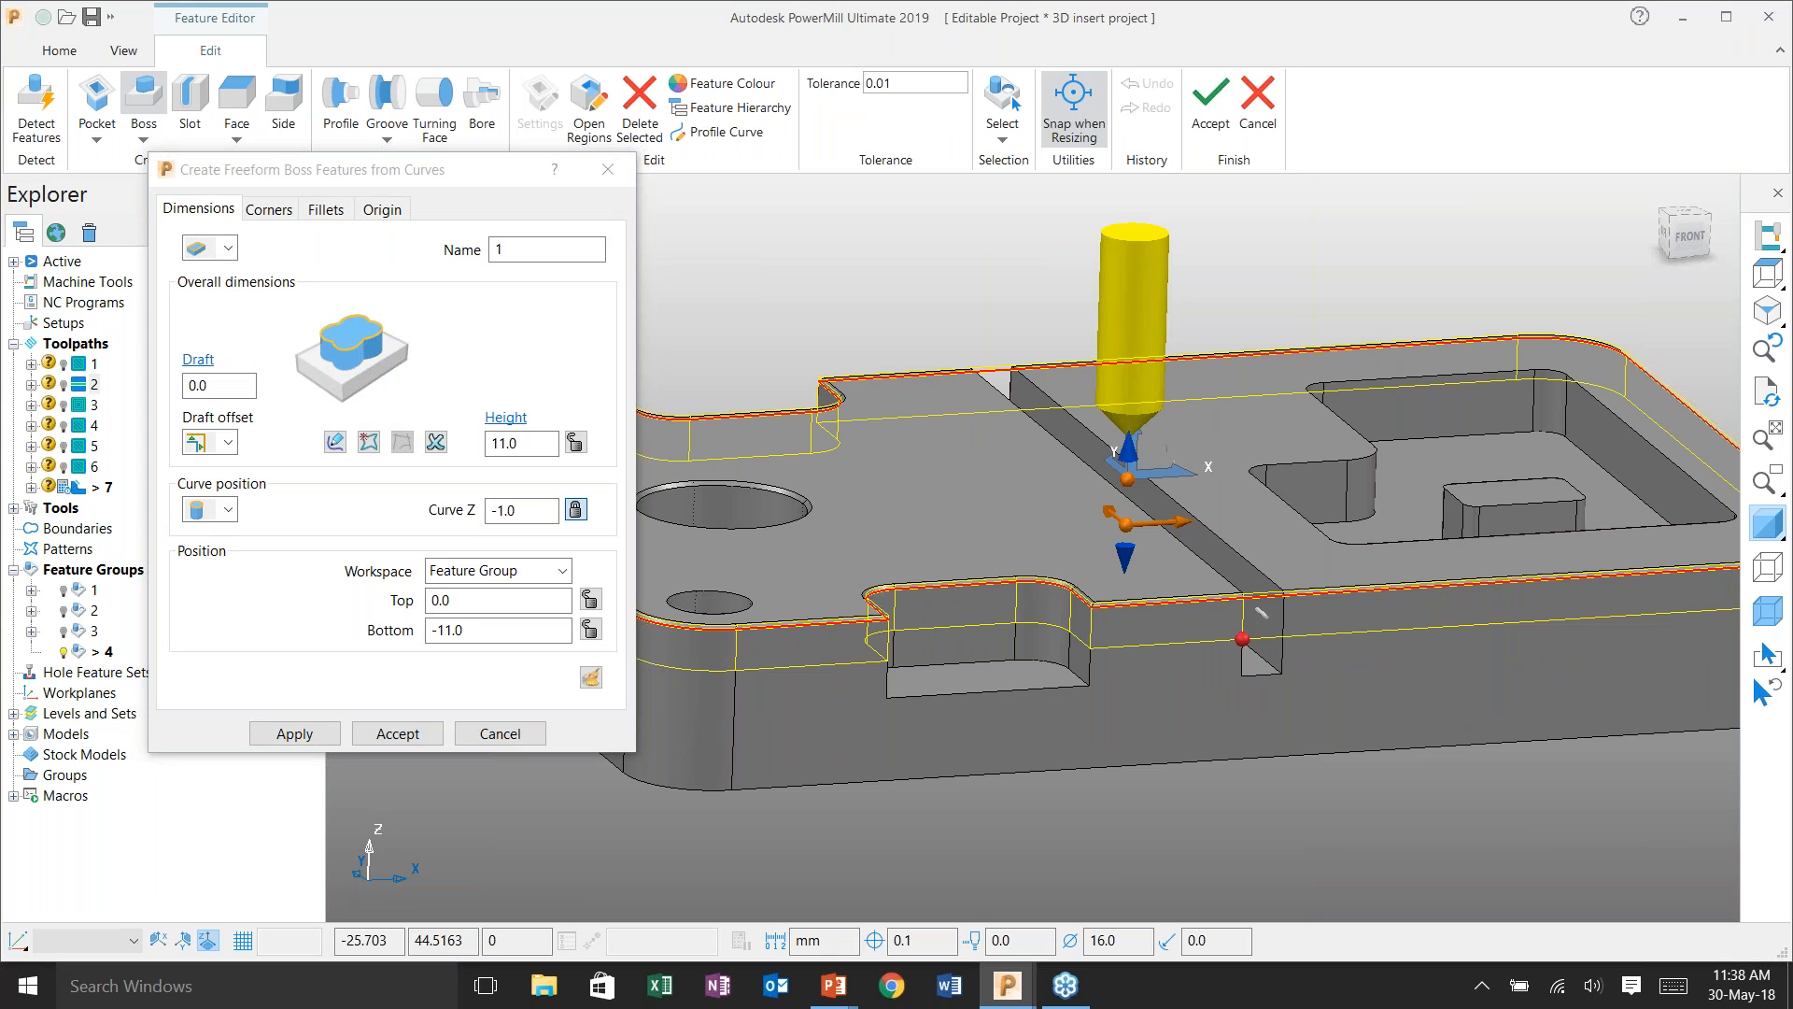
- Give the boss a top chamfer with a width of 1, create the feature, and accept the feature group edits
{"action": "left_click", "coordinate": [326, 209]}
{"action": "left_click", "coordinate": [250, 264]}
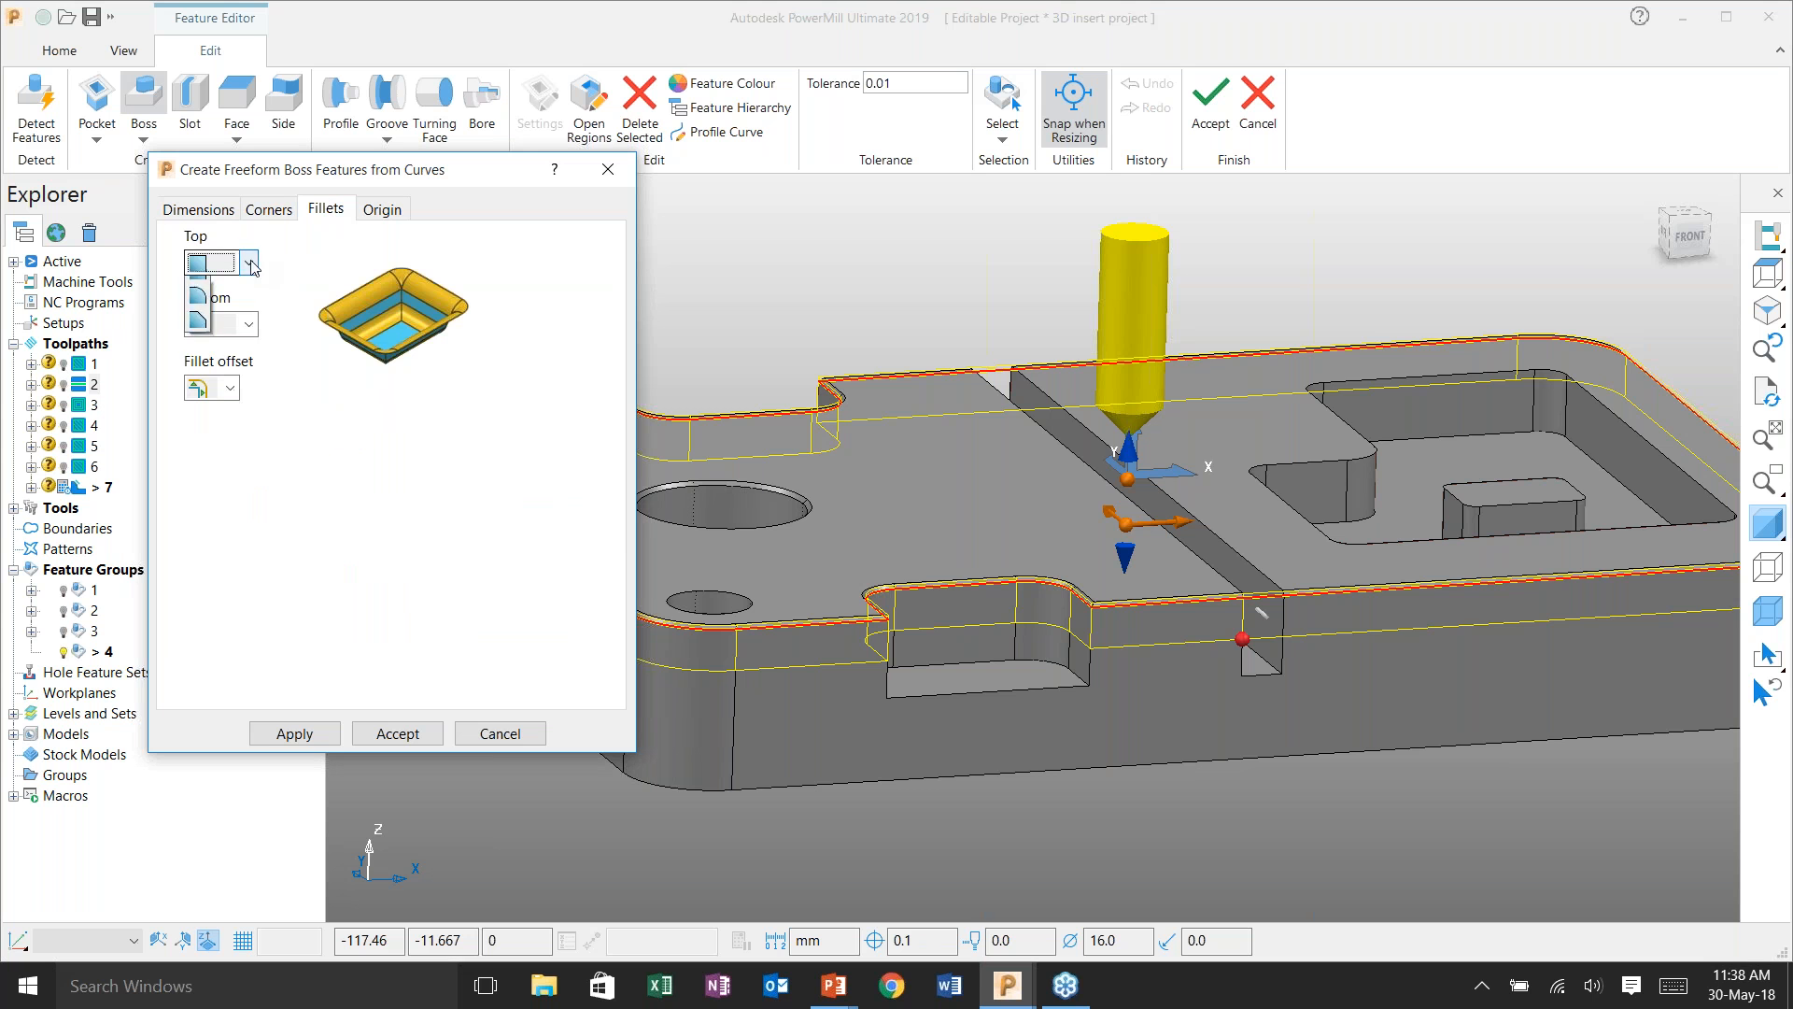
{"action": "left_click", "coordinate": [199, 336]}
{"action": "left_click", "coordinate": [224, 528]}
{"action": "type", "text": "1"}
{"action": "left_click", "coordinate": [294, 734]}
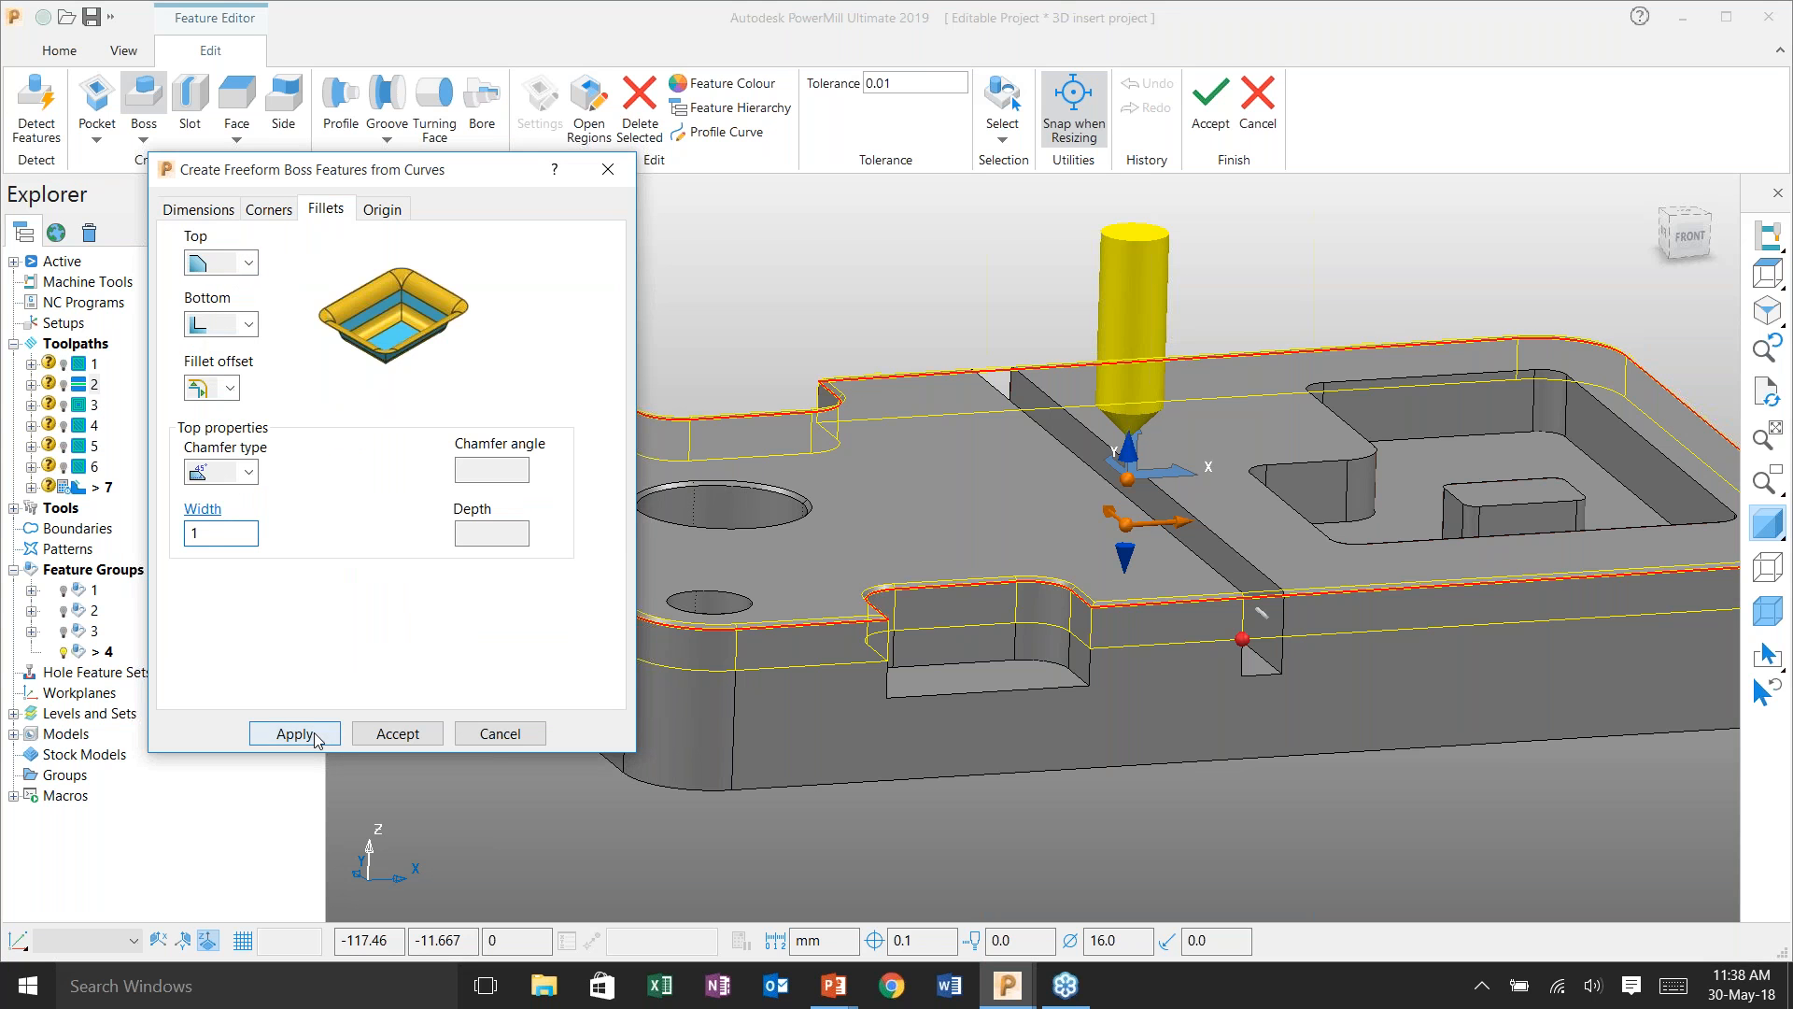
{"action": "left_click", "coordinate": [499, 733]}
{"action": "scroll", "coordinate": [1180, 525], "scroll_direction": "up", "scroll_amount": 10}
{"action": "scroll", "coordinate": [962, 584], "scroll_direction": "down", "scroll_amount": 10}
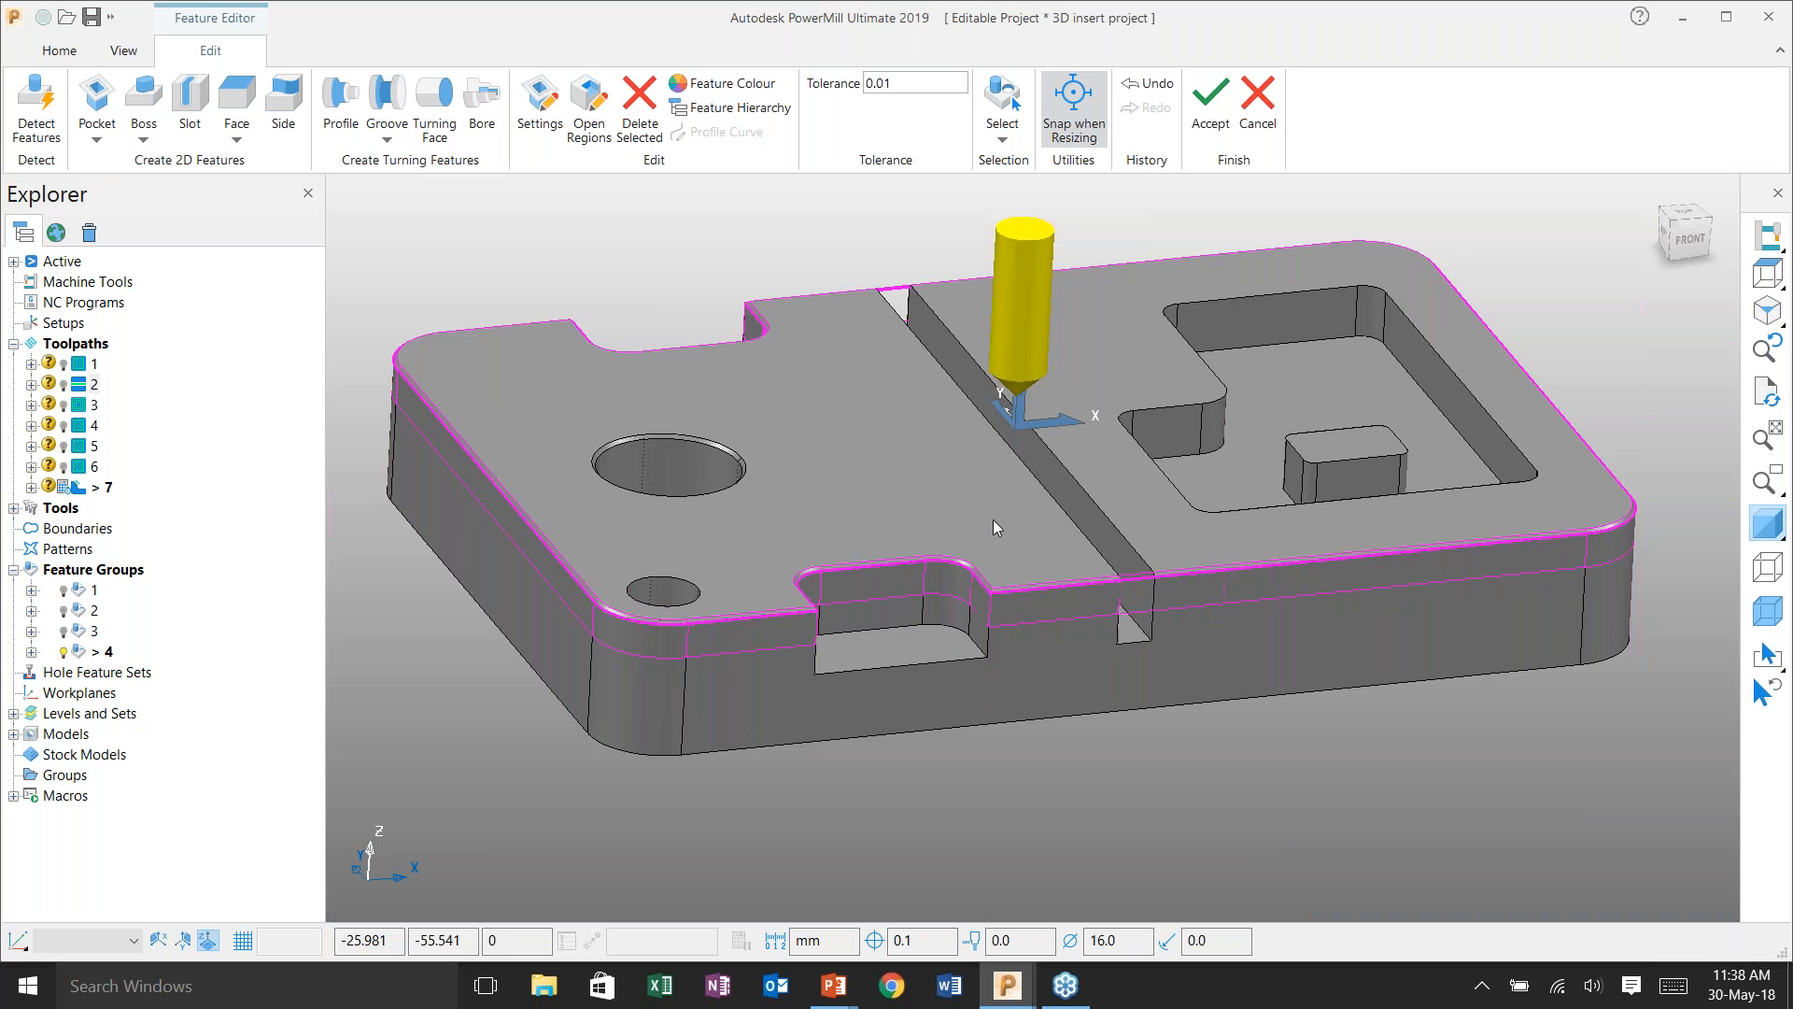
{"action": "middle_click_drag", "start_coordinate": [993, 519], "coordinate": [1308, 348]}
{"action": "left_click", "coordinate": [1212, 105]}
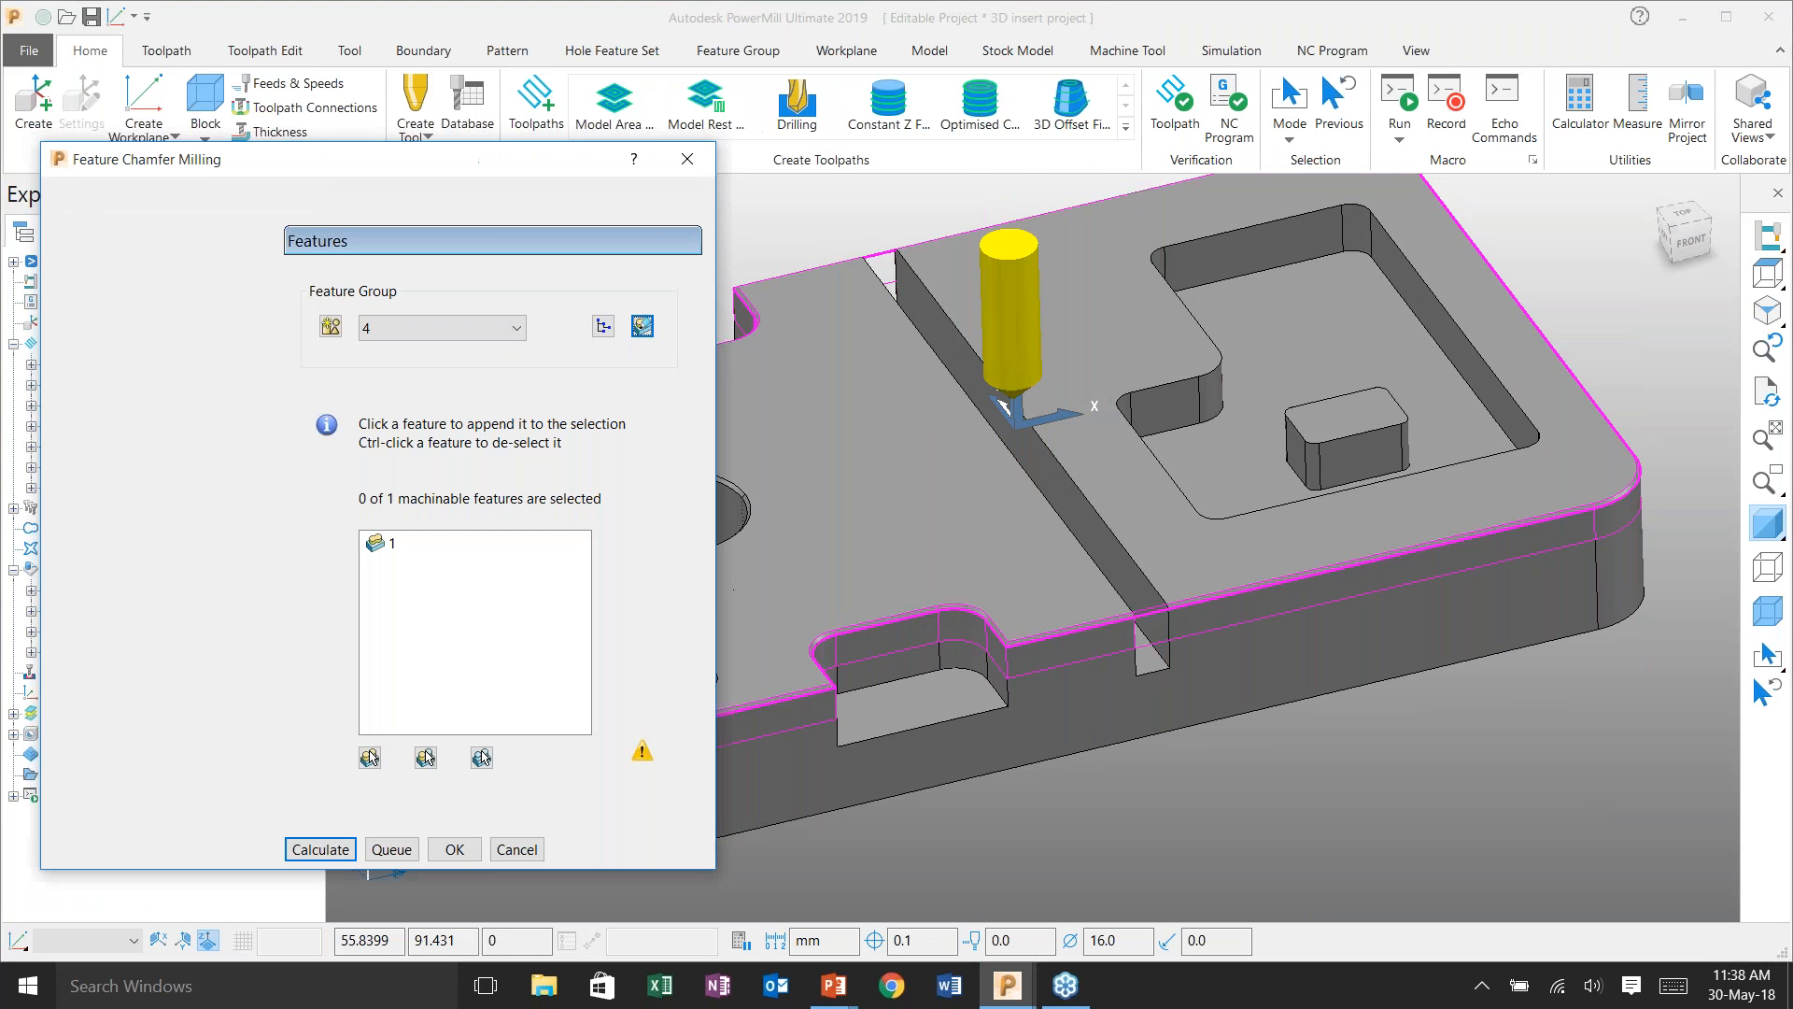
- Calculate the Feature Chamfer Milling toolpath for the boss and deactivate toolpath 7
{"action": "left_click", "coordinate": [308, 850]}
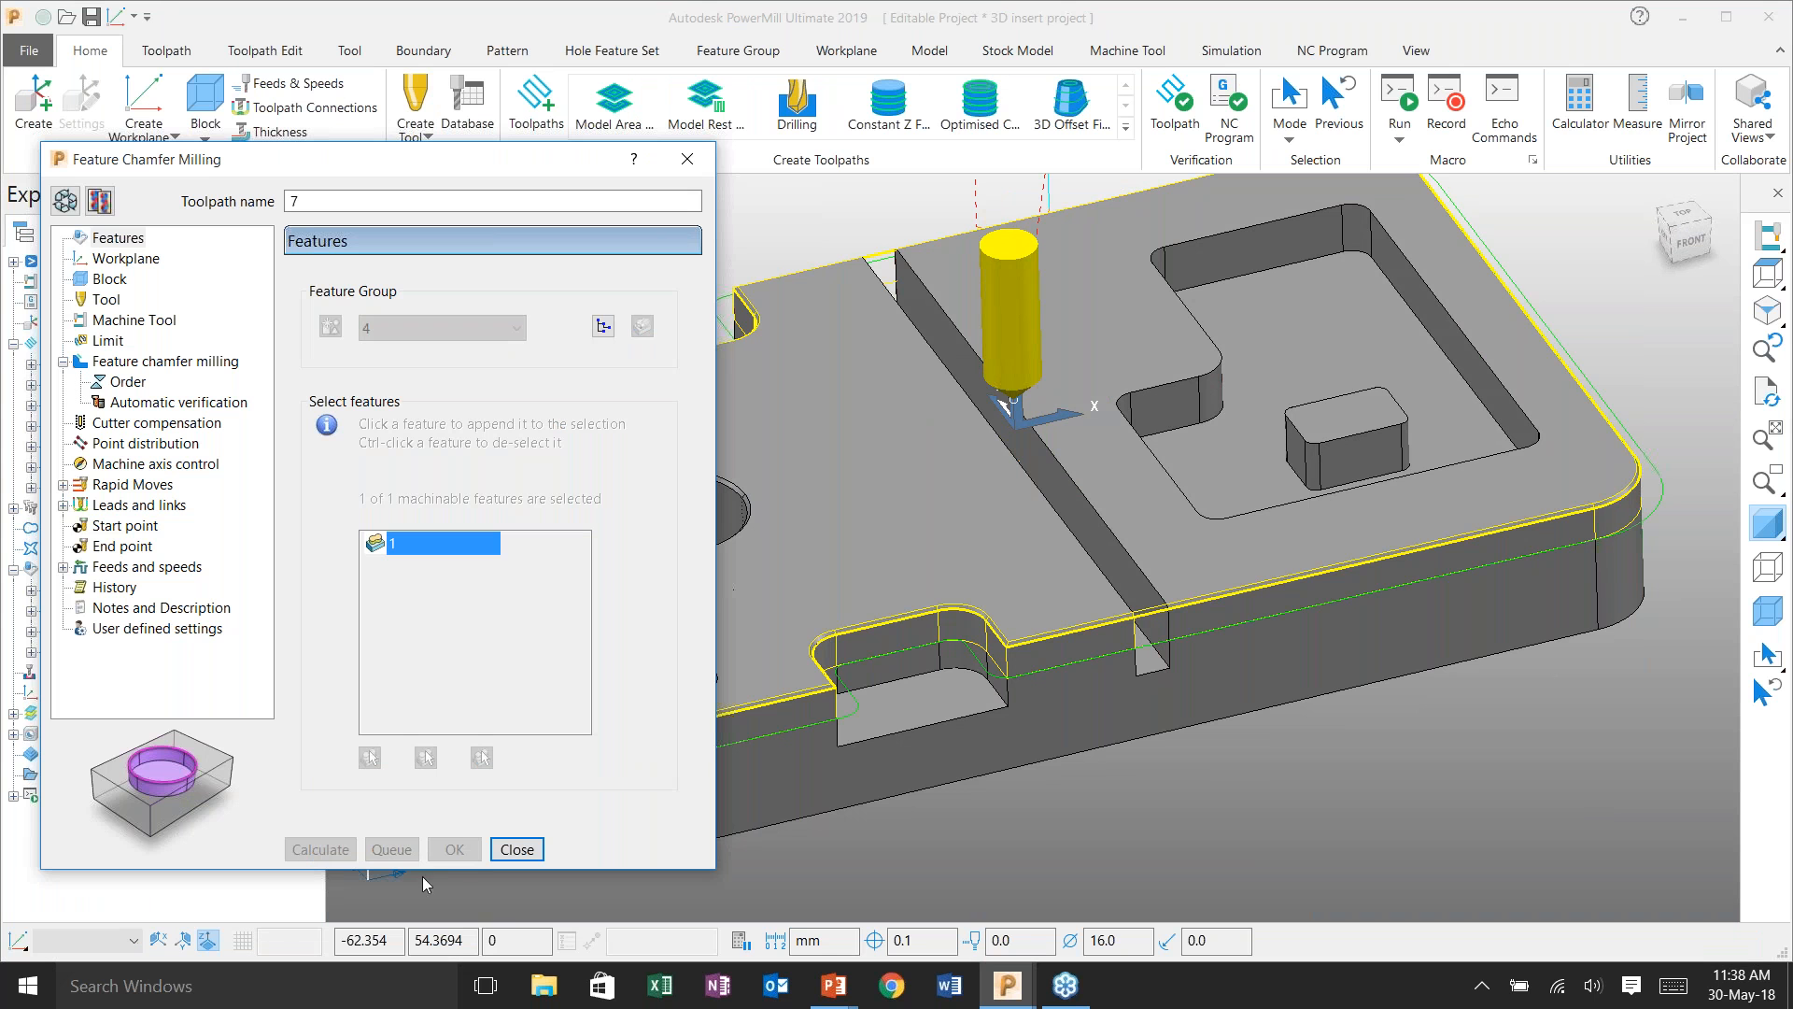
{"action": "left_click", "coordinate": [516, 850]}
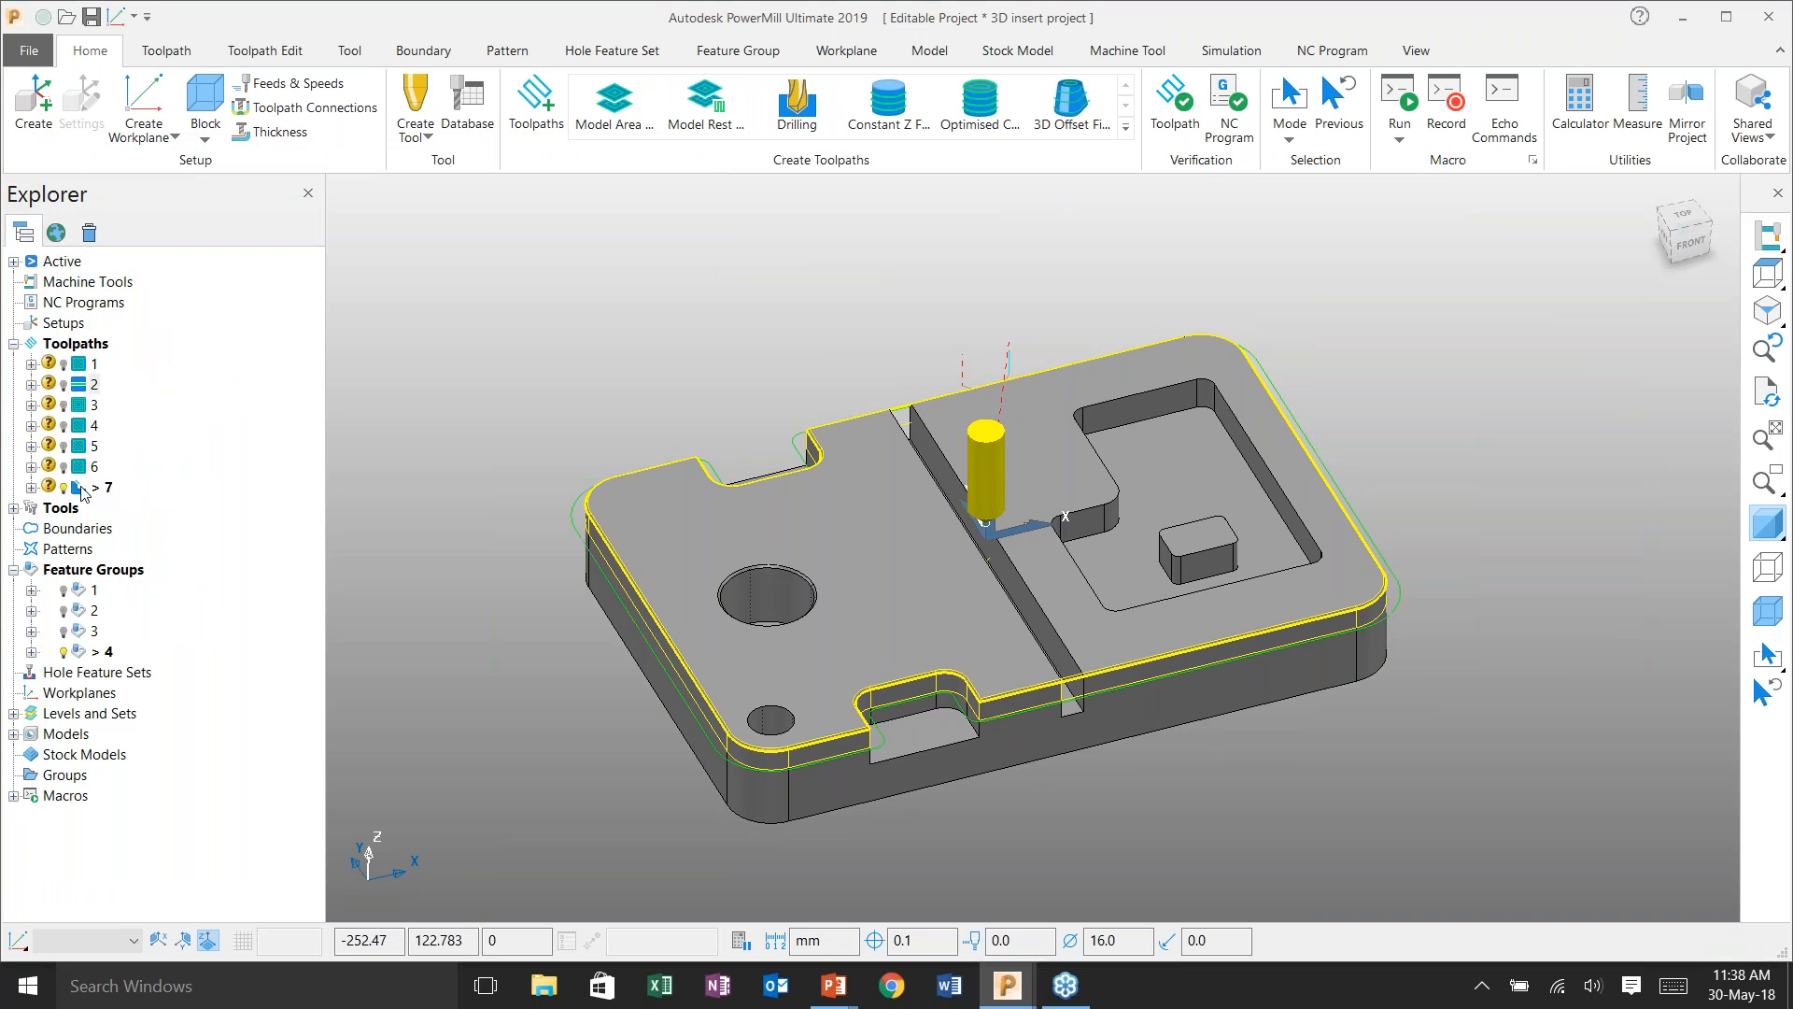
{"action": "double_click", "coordinate": [82, 490]}
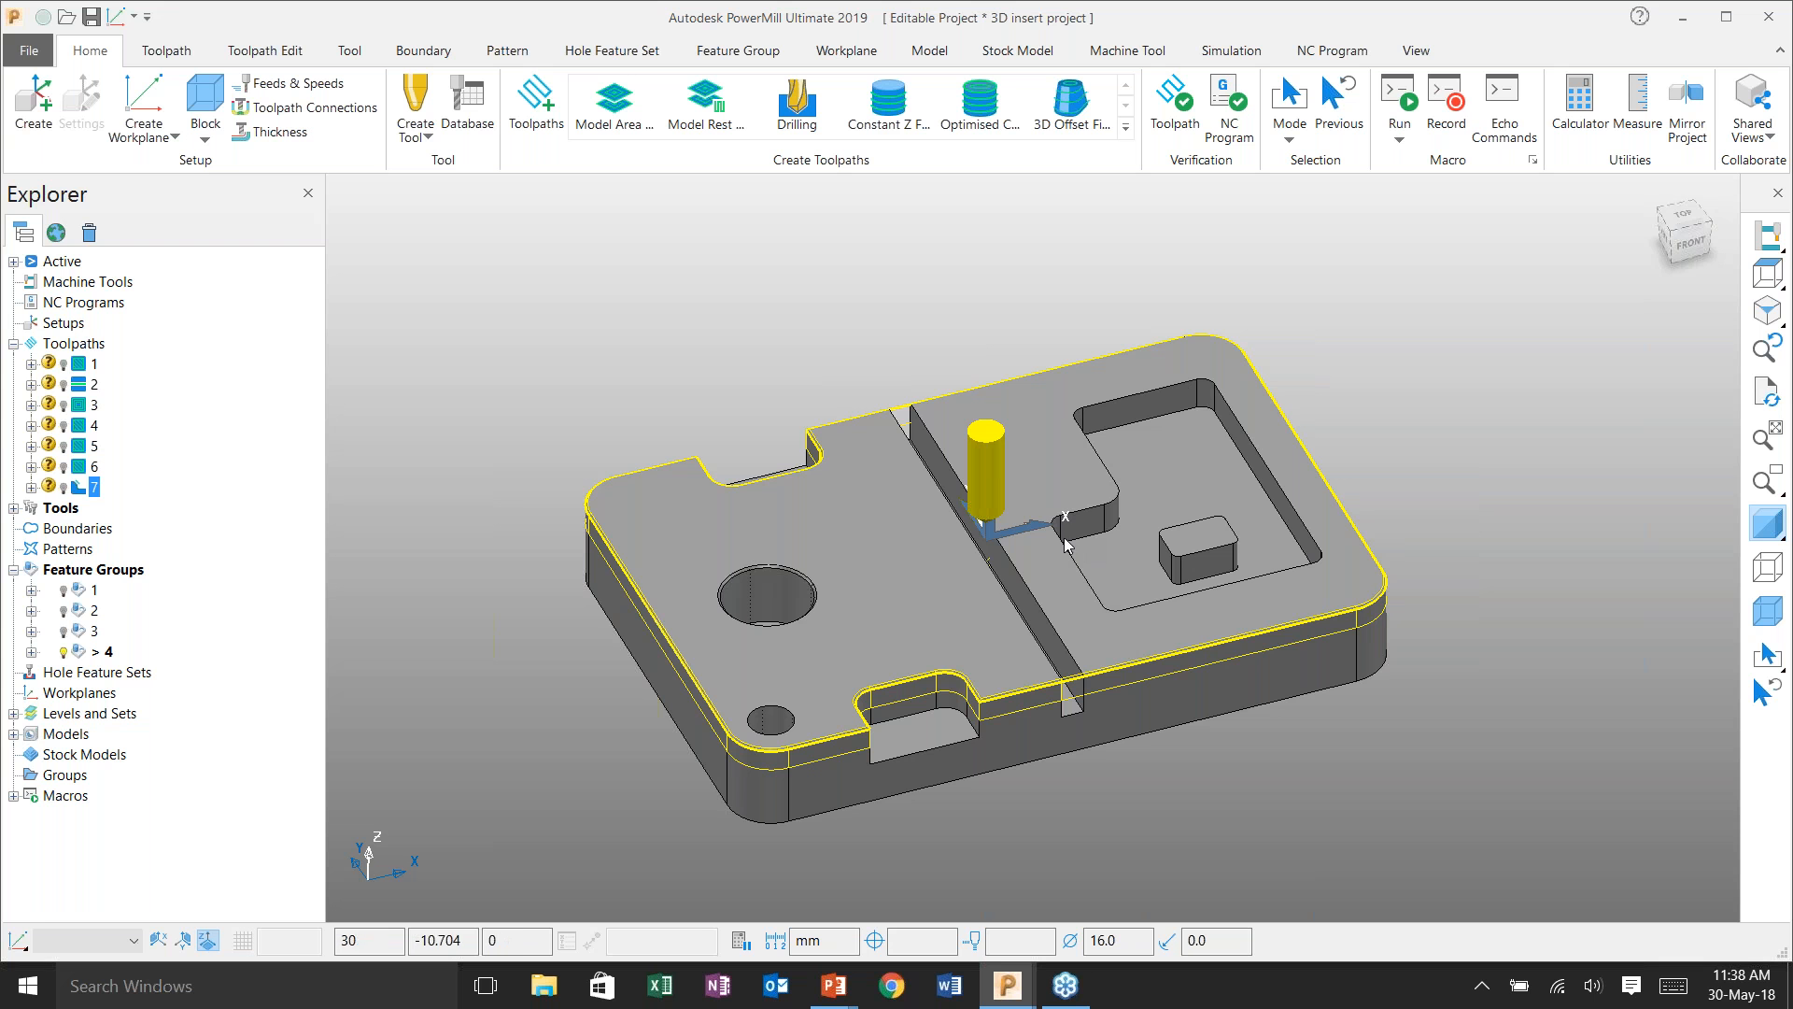
- Create a hole feature from the model for the small round hole at the plate's front corner, with tolerance 0.1
{"action": "scroll", "coordinate": [935, 696], "scroll_direction": "up", "scroll_amount": 2}
{"action": "scroll", "coordinate": [935, 696], "scroll_direction": "up", "scroll_amount": 2}
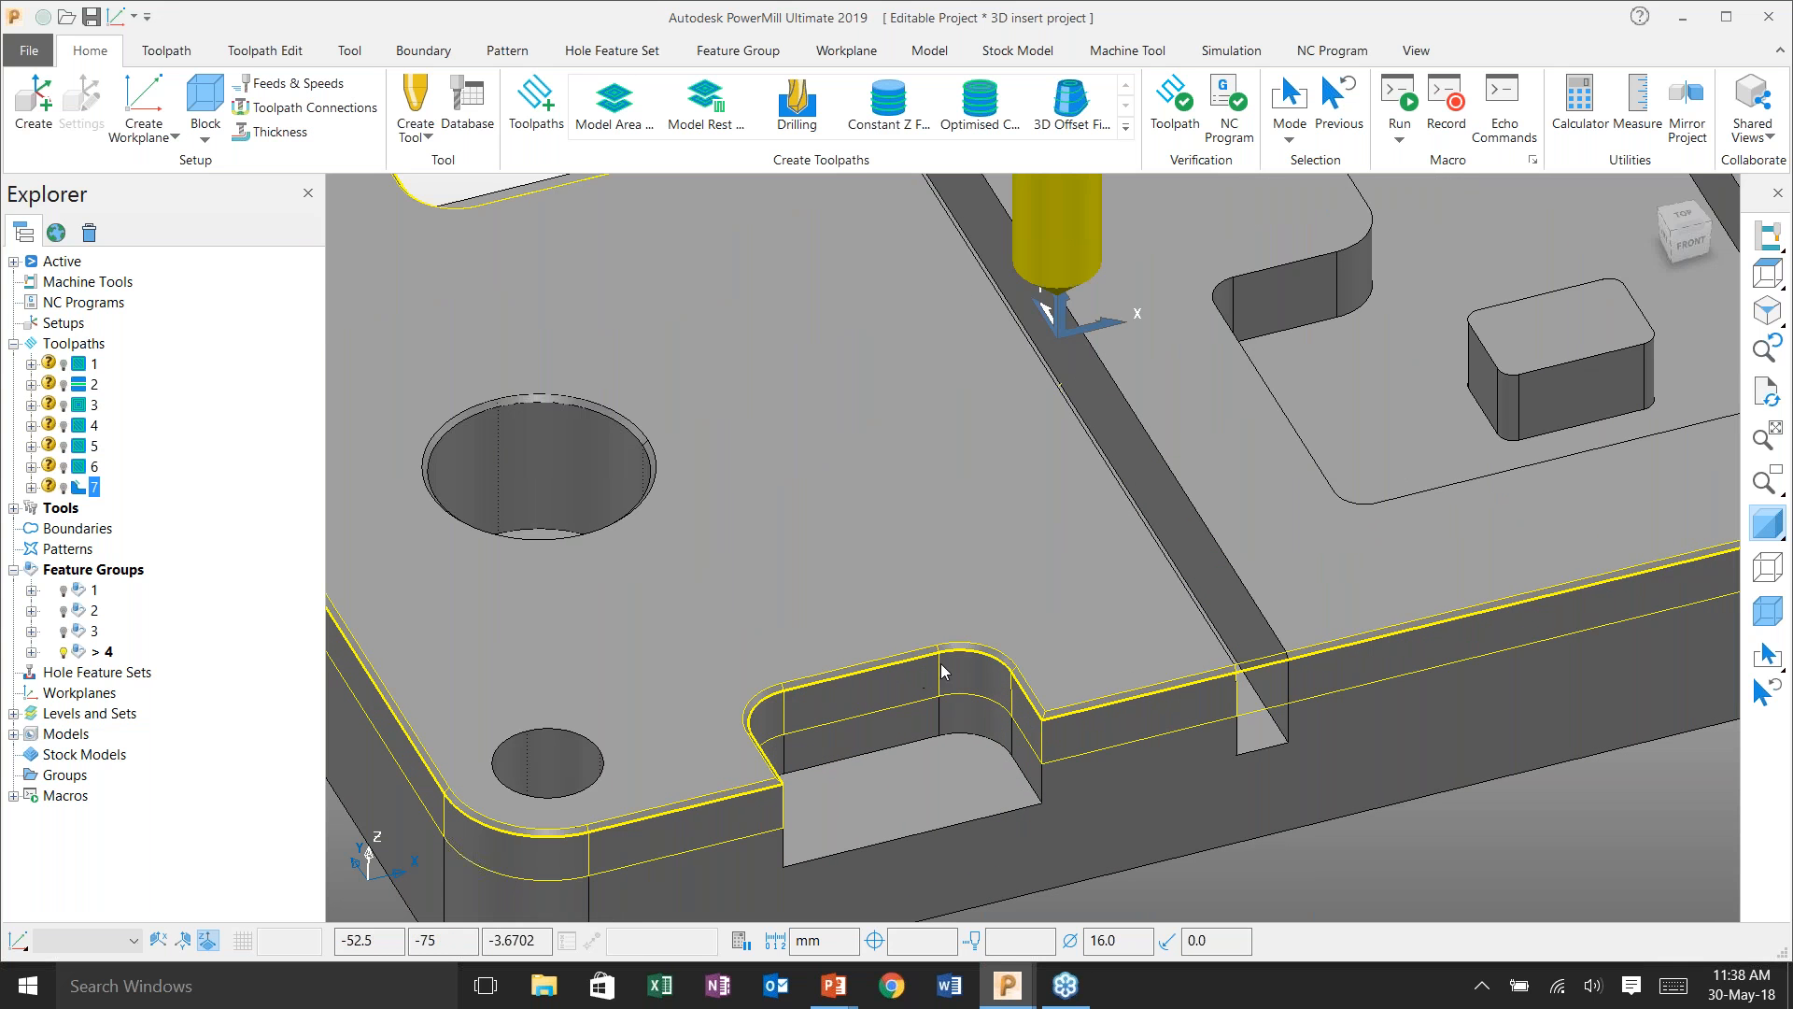
{"action": "scroll", "coordinate": [938, 665], "scroll_direction": "up", "scroll_amount": 1}
{"action": "scroll", "coordinate": [945, 660], "scroll_direction": "down", "scroll_amount": 3}
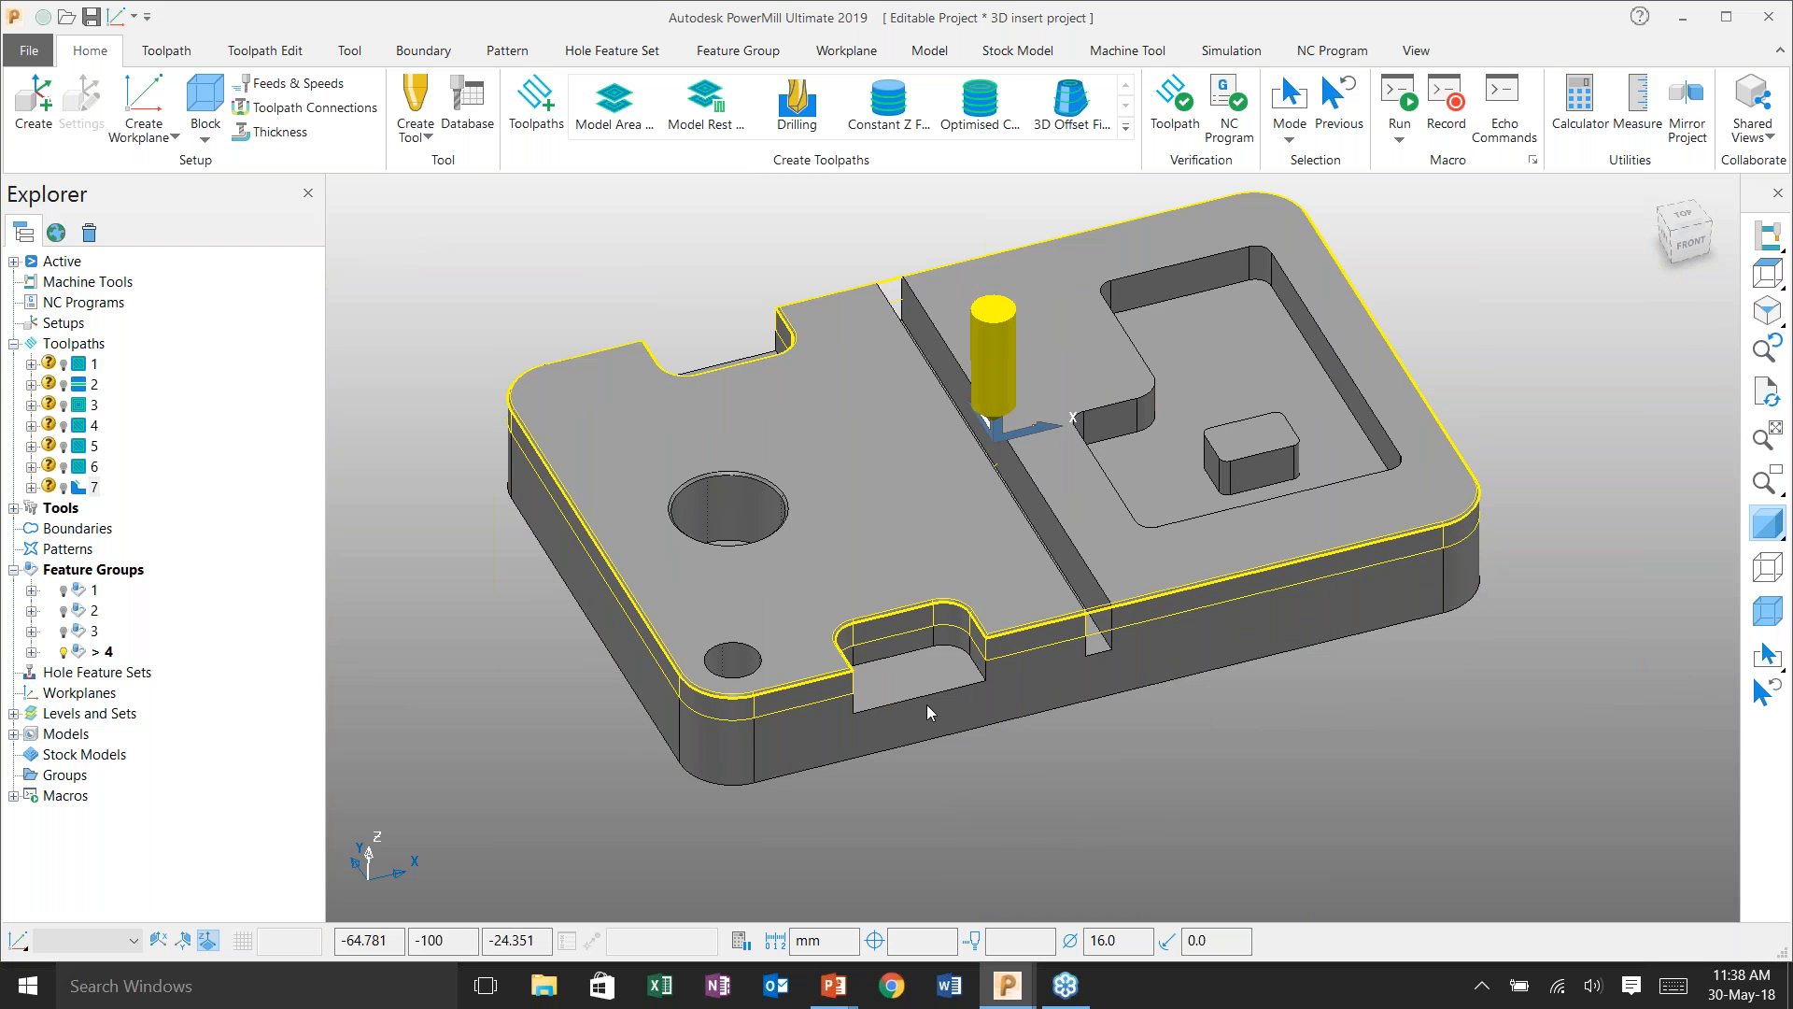
{"action": "scroll", "coordinate": [720, 663], "scroll_direction": "up", "scroll_amount": 2}
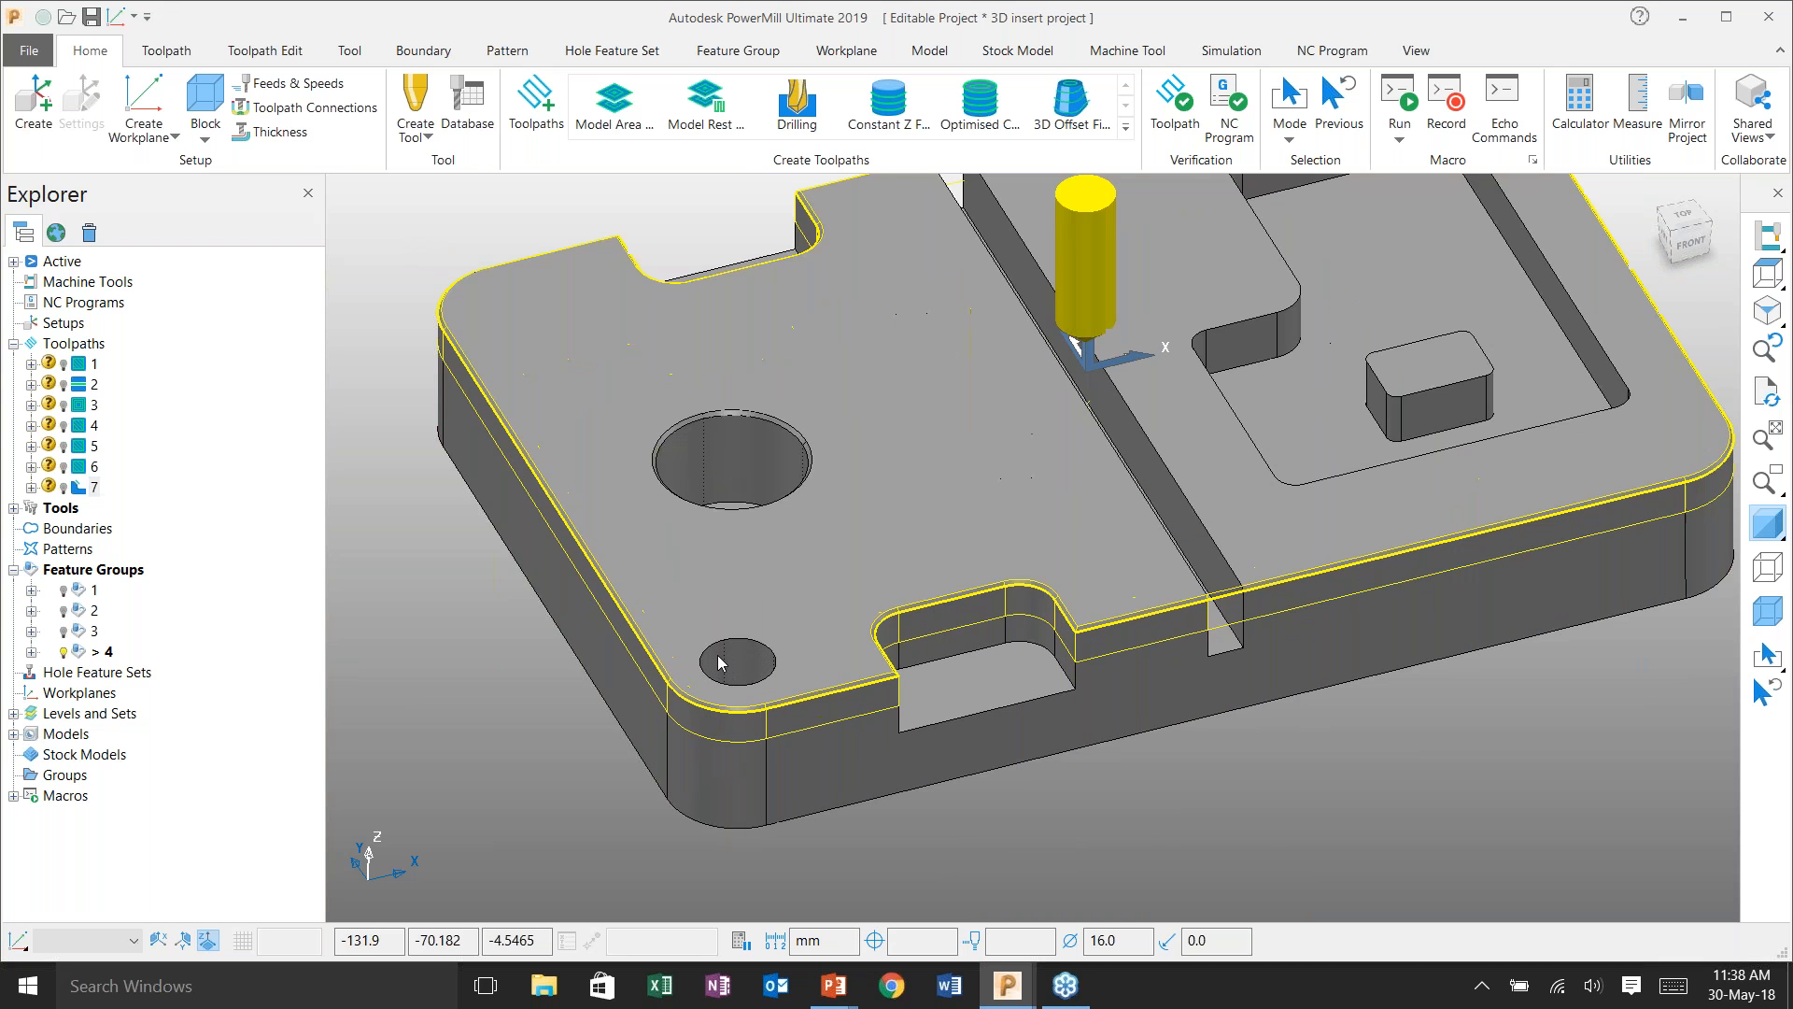
{"action": "scroll", "coordinate": [721, 665], "scroll_direction": "up", "scroll_amount": 4}
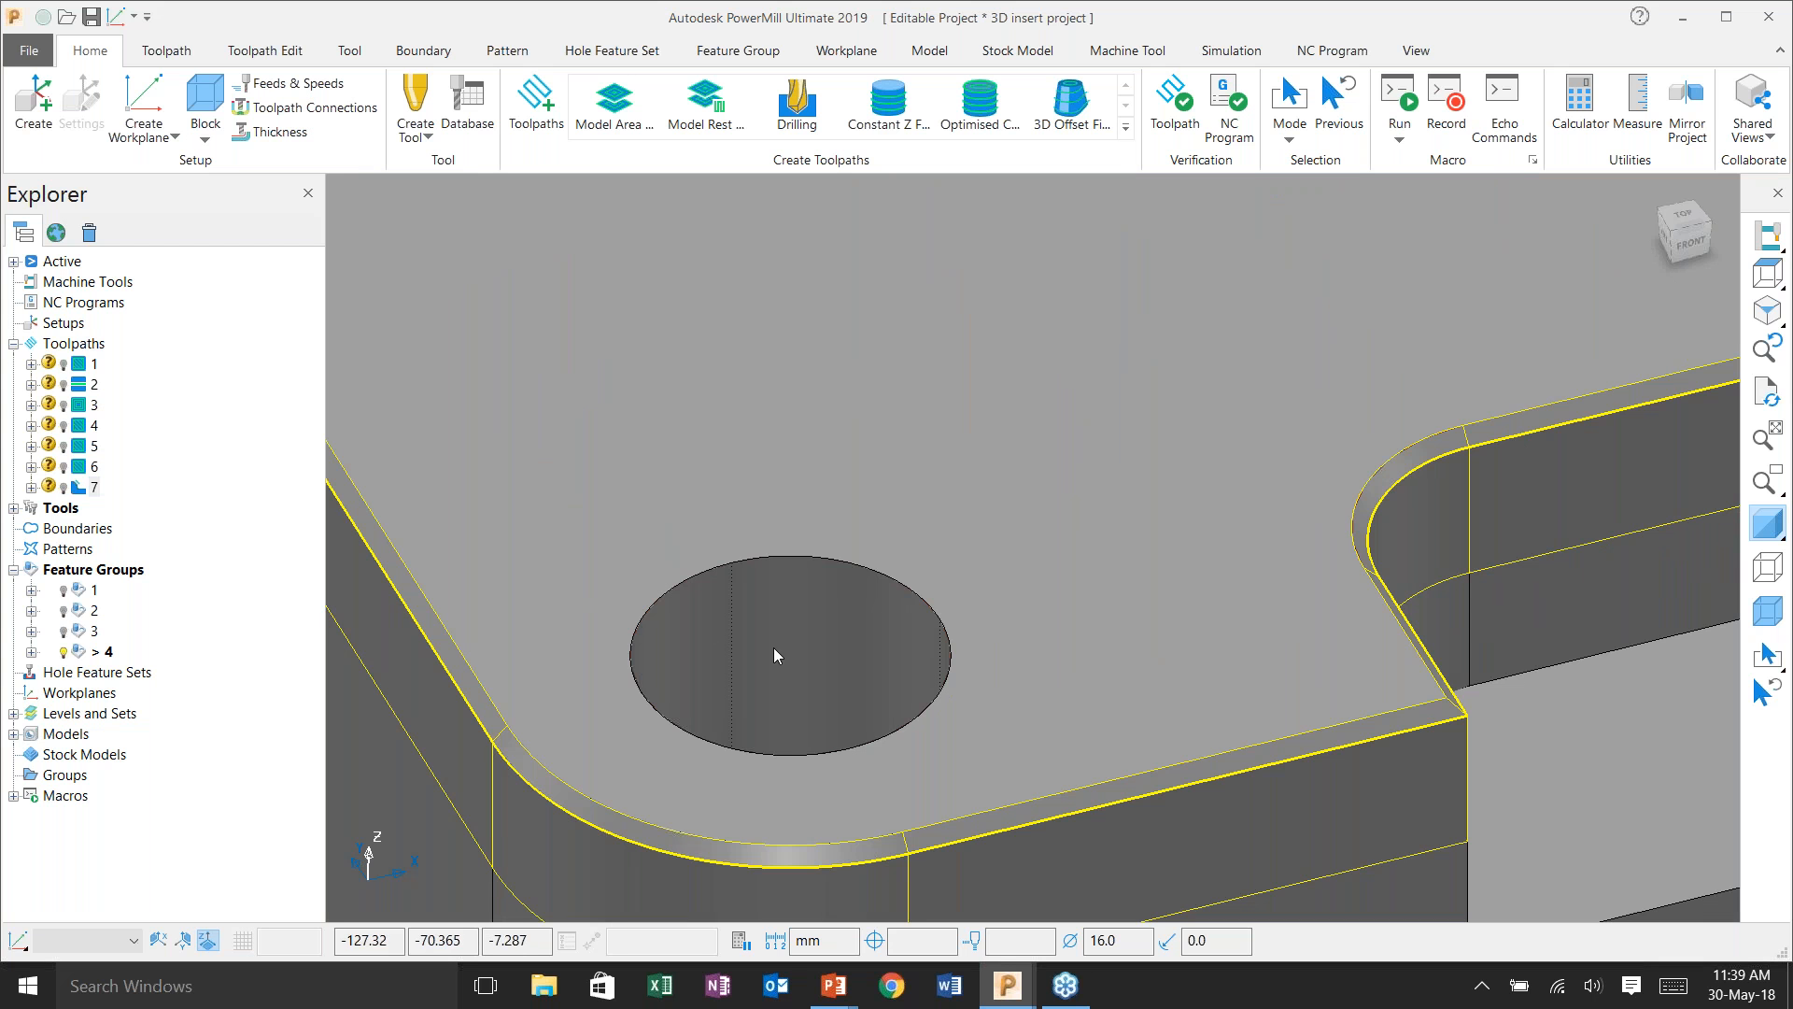
{"action": "right_click", "coordinate": [114, 677]}
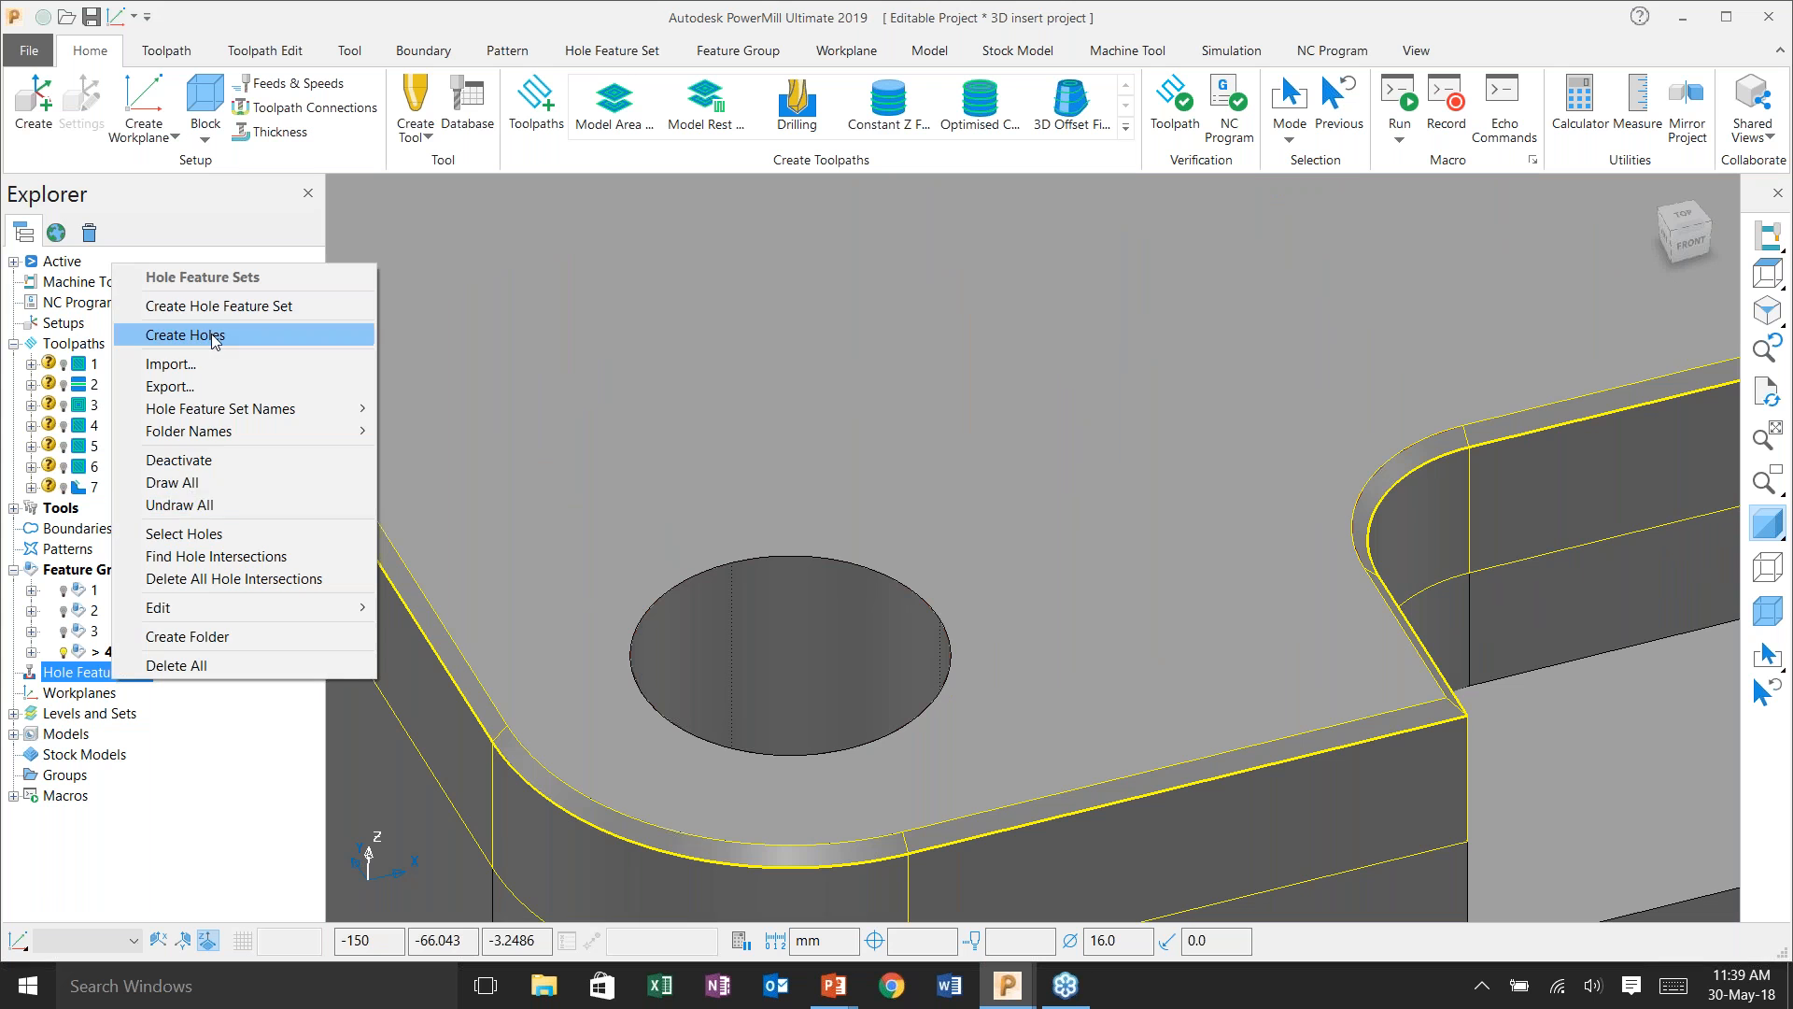
{"action": "left_click", "coordinate": [214, 336]}
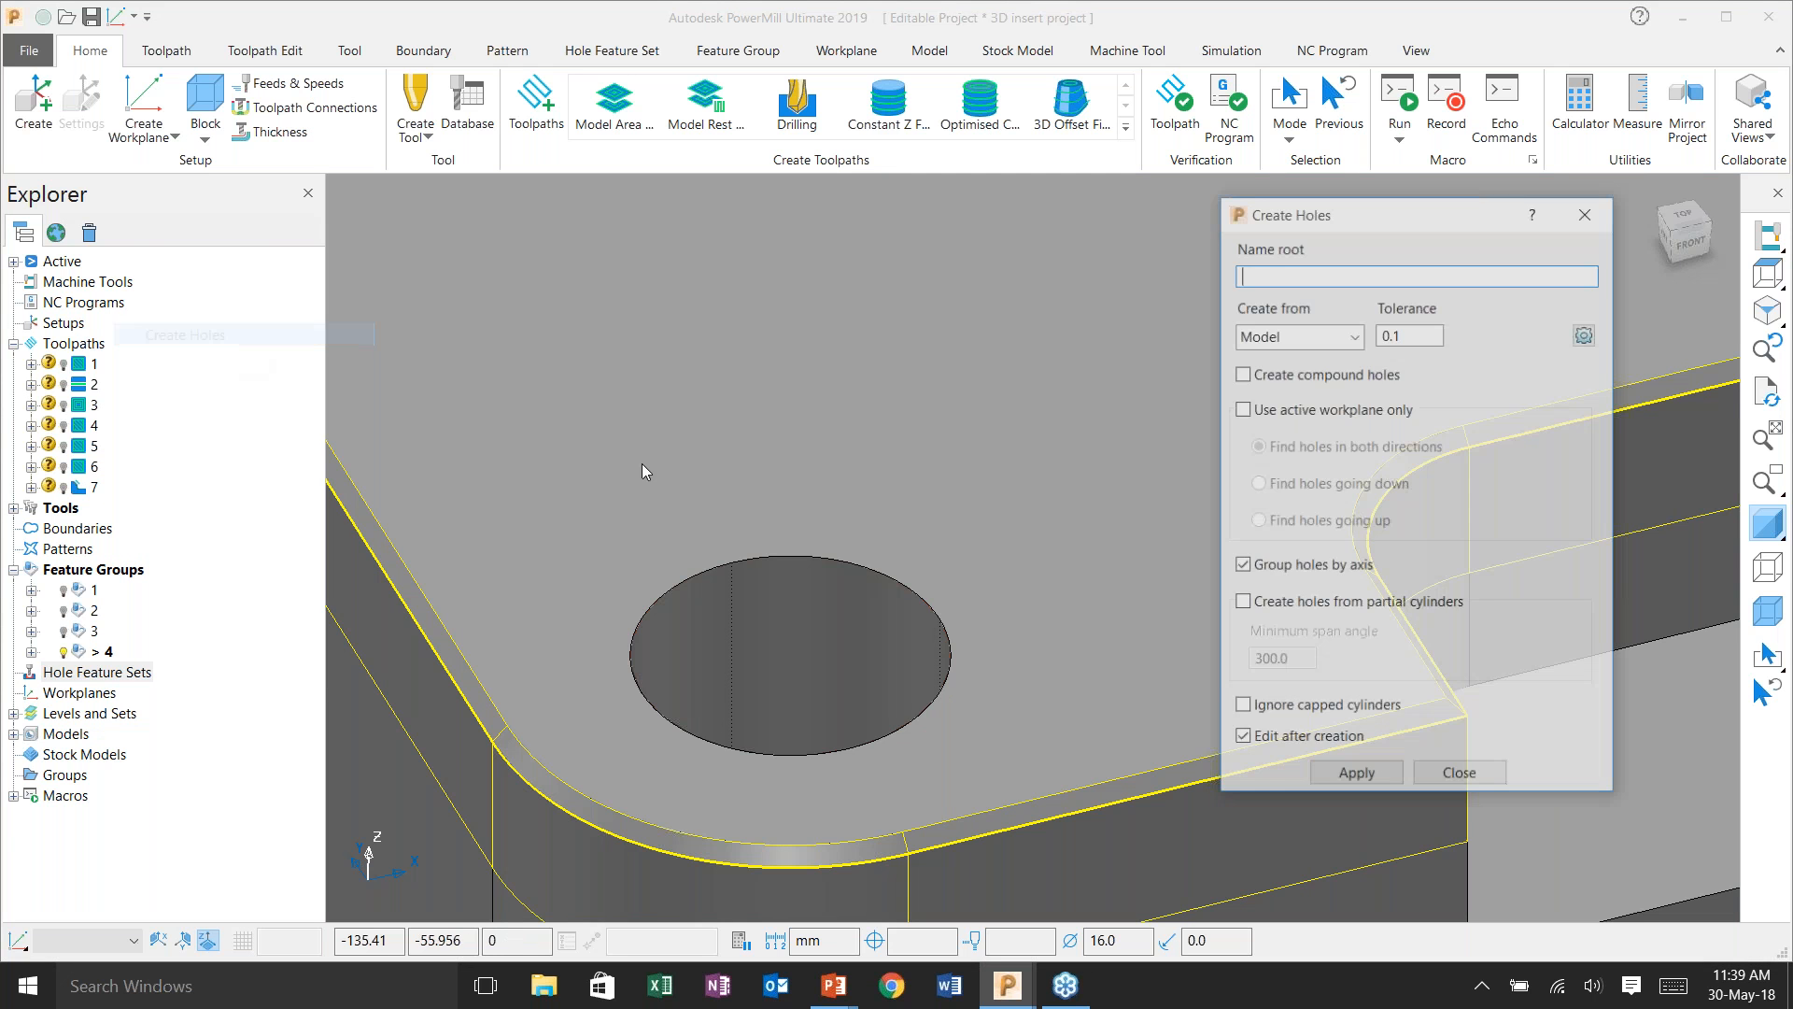
{"action": "left_click", "coordinate": [782, 653]}
{"action": "middle_click_drag", "start_coordinate": [783, 654], "coordinate": [836, 490], "text": "shift"}
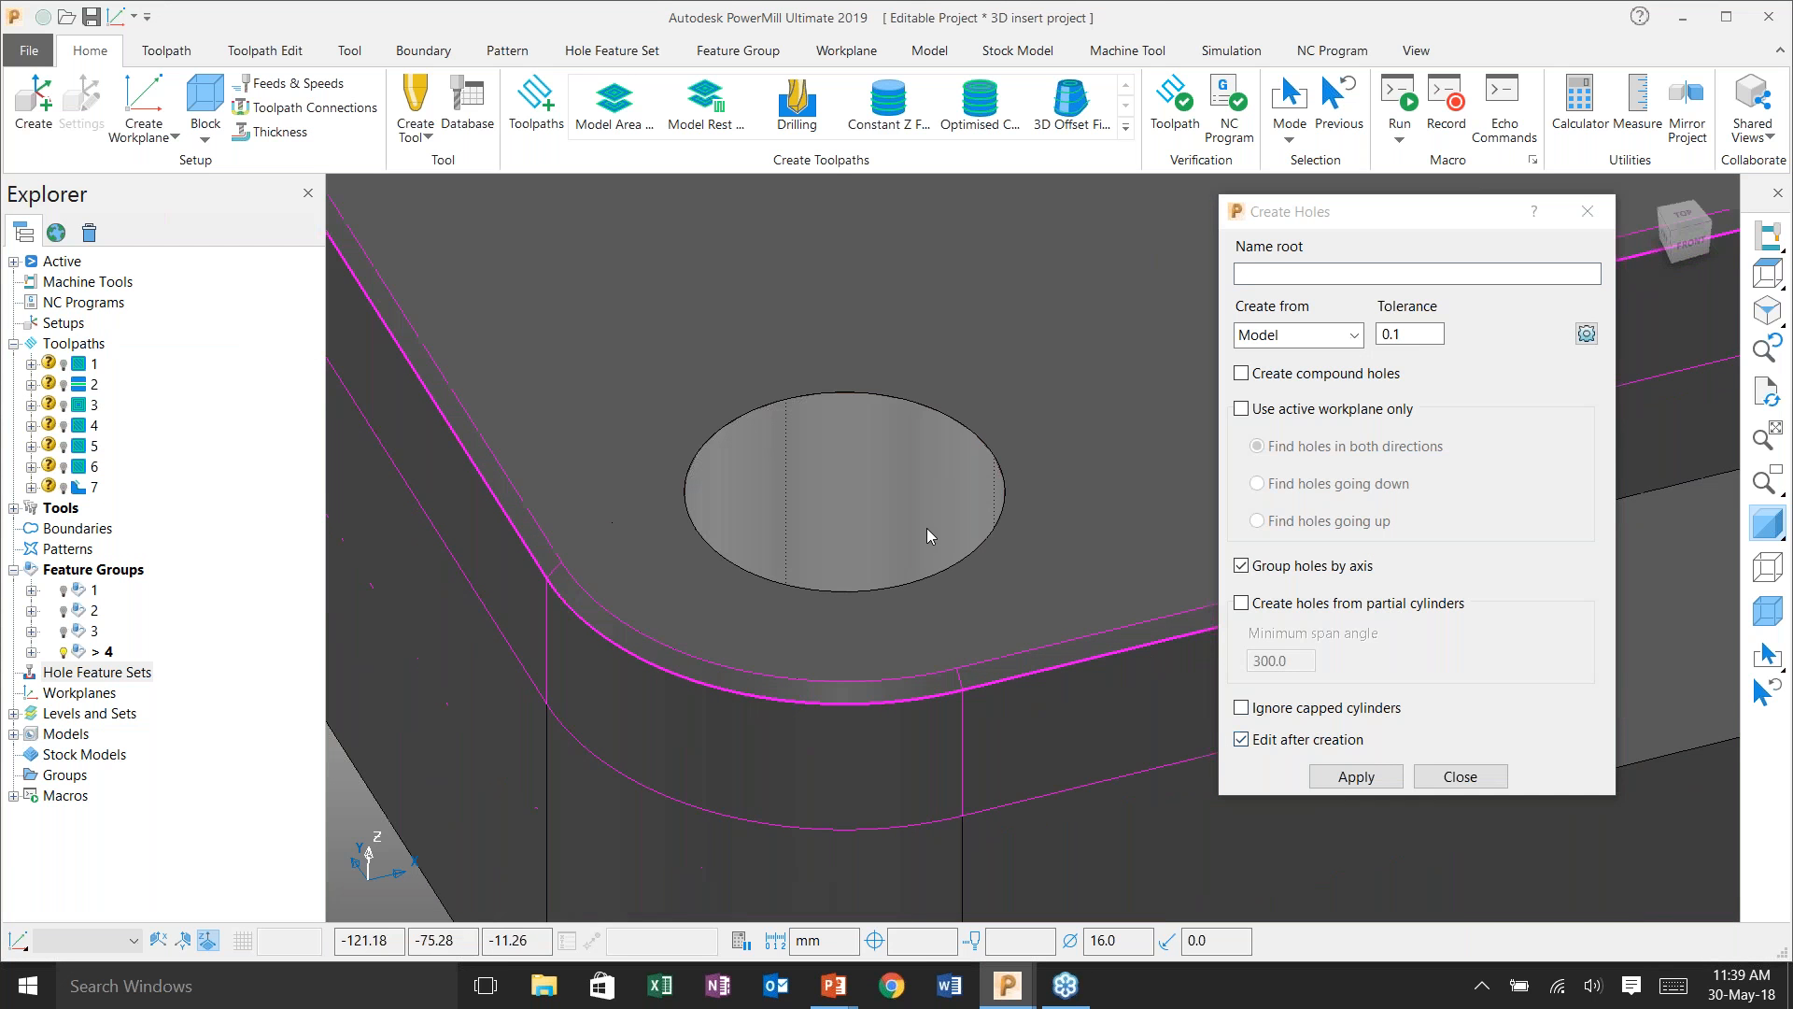
{"action": "left_click", "coordinate": [1366, 776]}
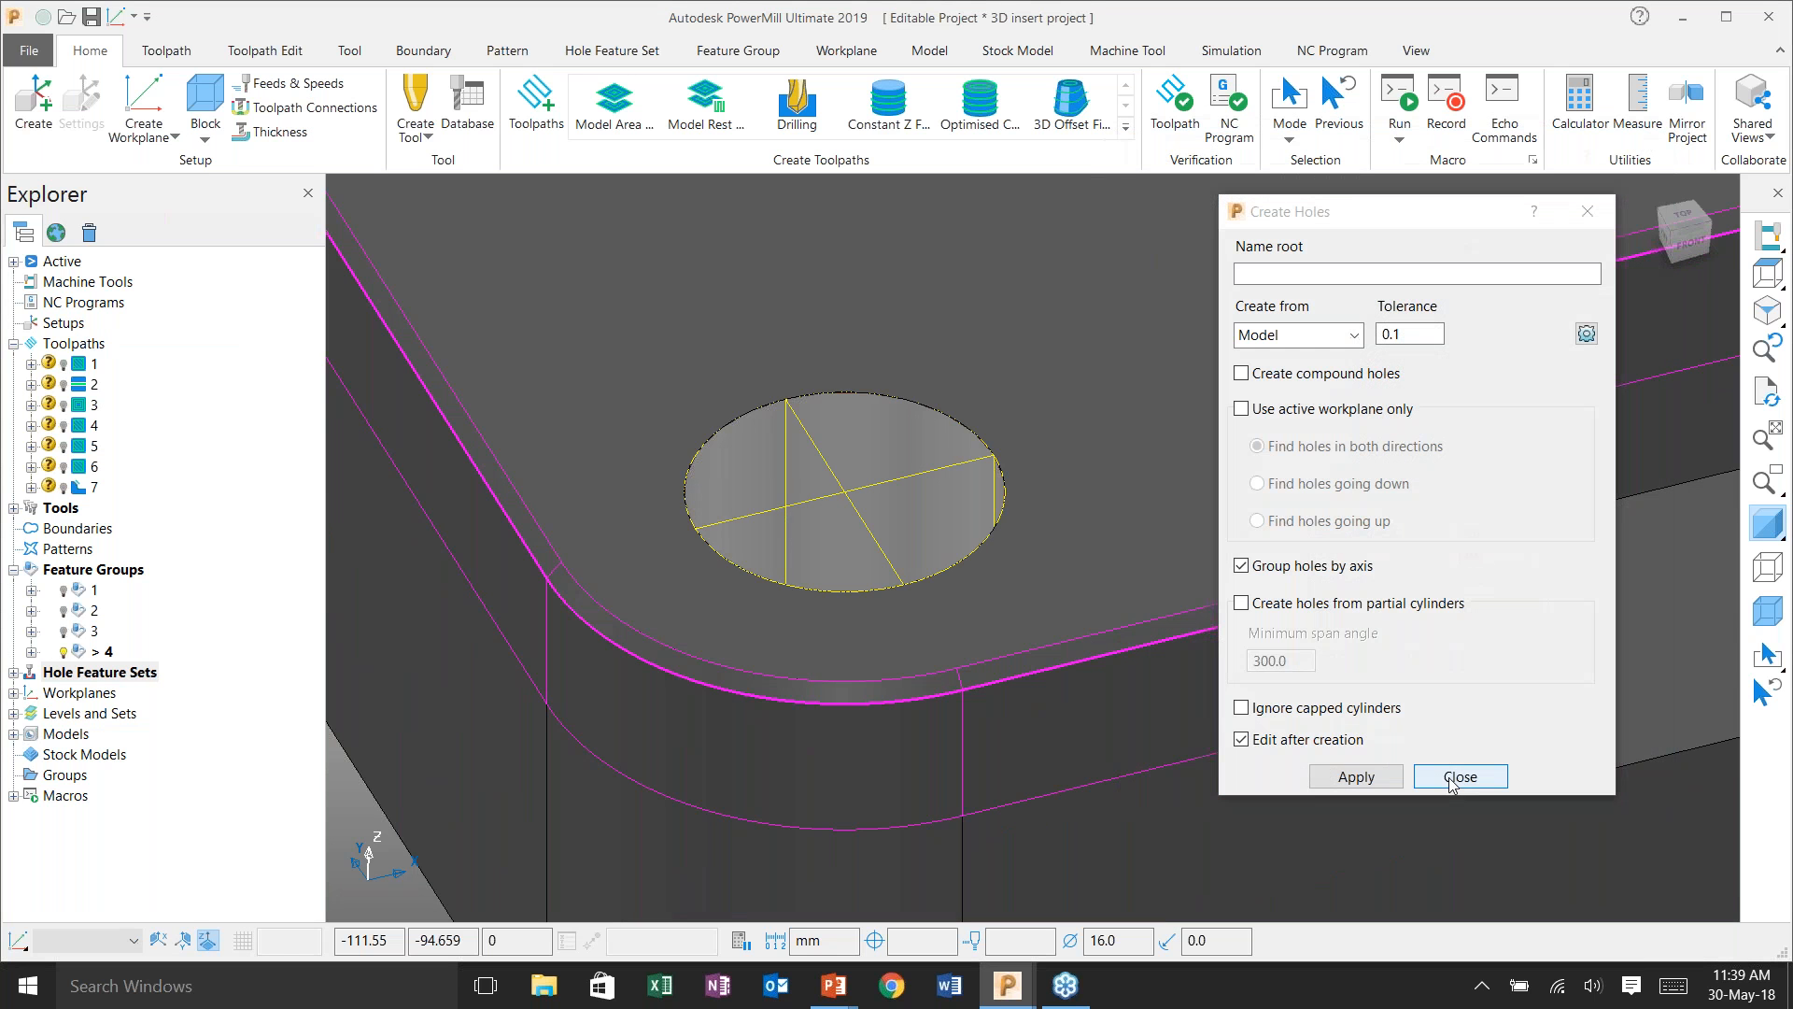
- Hide the shaded model and reverse the direction of the selected hole
{"action": "left_click", "coordinate": [1756, 527]}
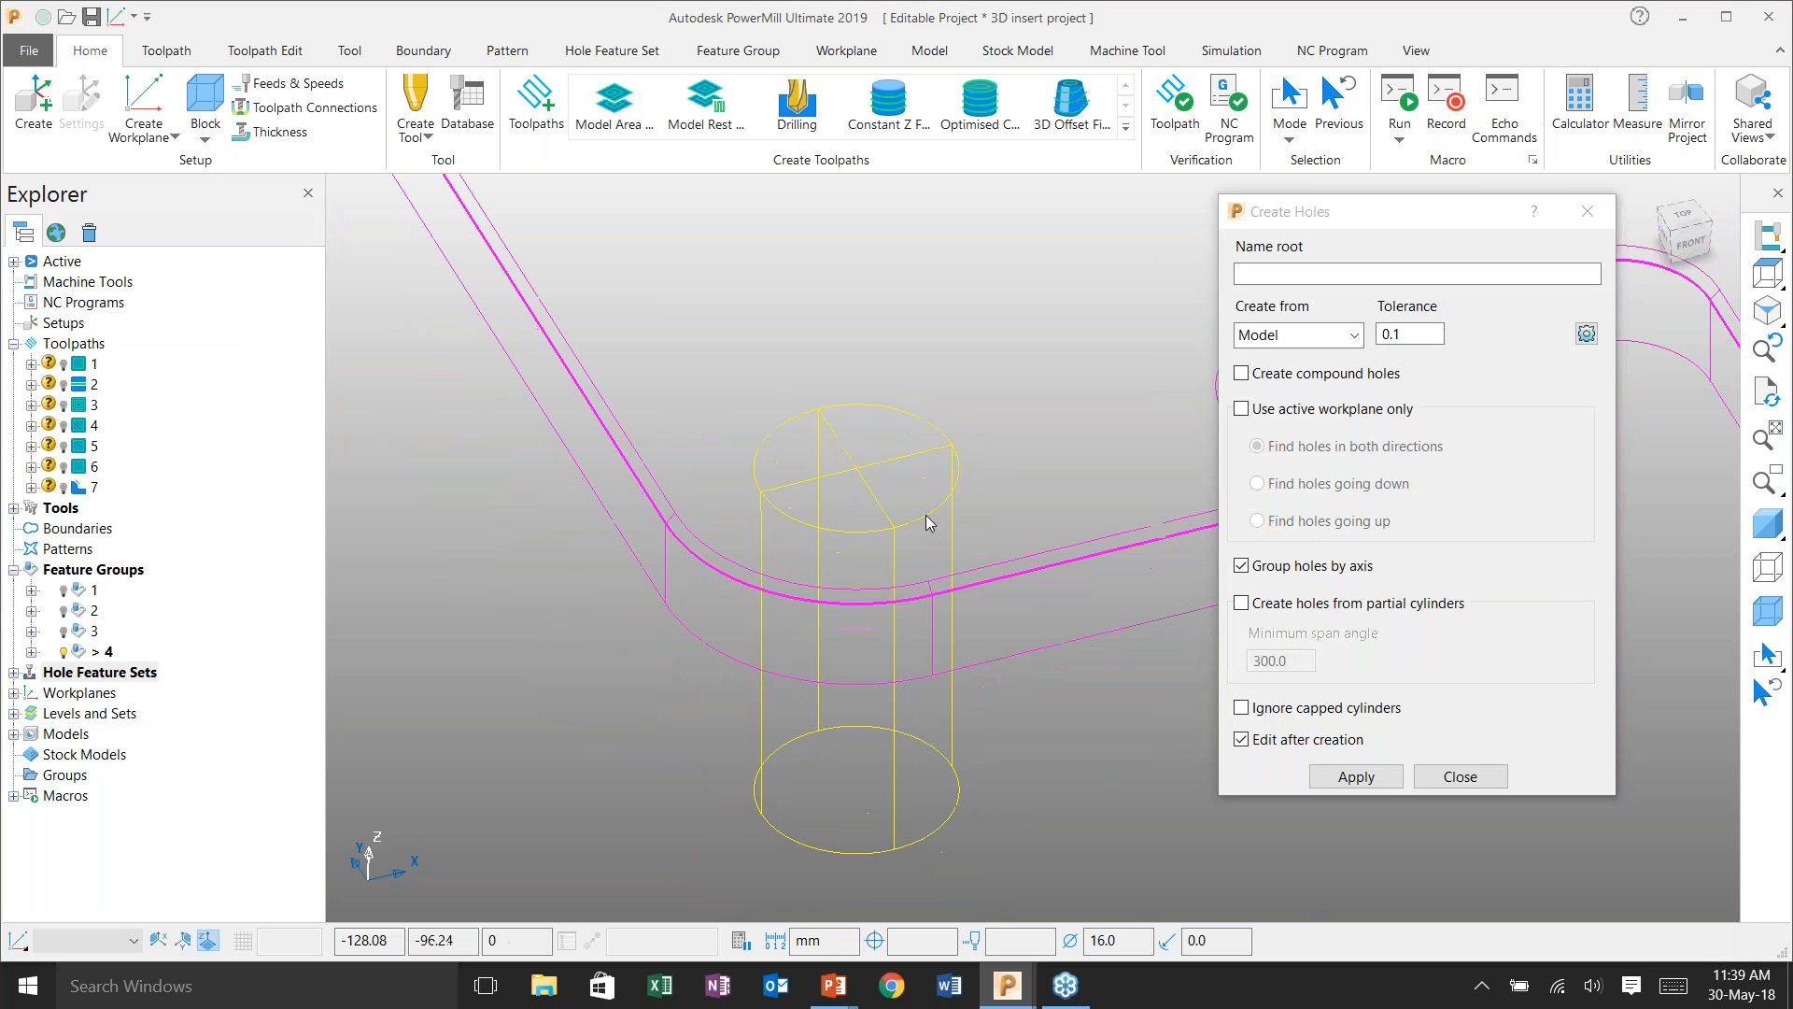
{"action": "middle_click_drag", "start_coordinate": [926, 515], "coordinate": [912, 459], "text": "shift"}
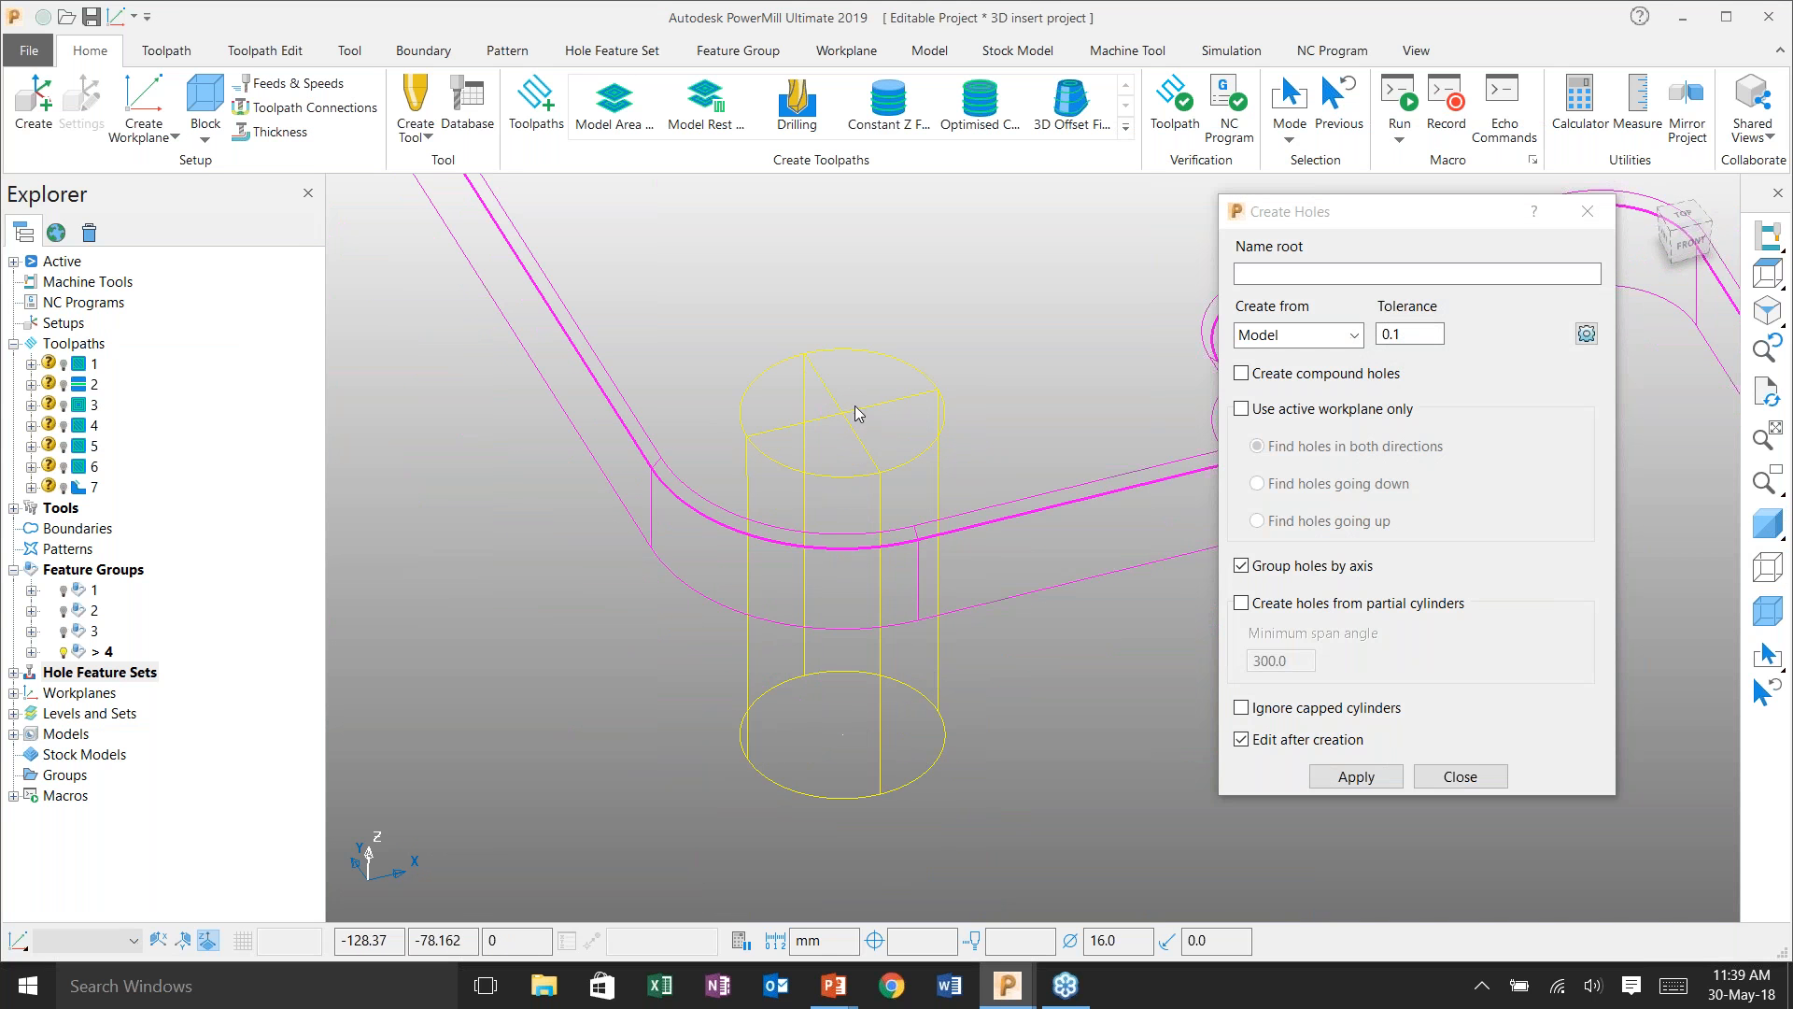
{"action": "left_click", "coordinate": [1460, 776]}
{"action": "right_click", "coordinate": [884, 414]}
{"action": "mouse_move", "coordinate": [934, 850]}
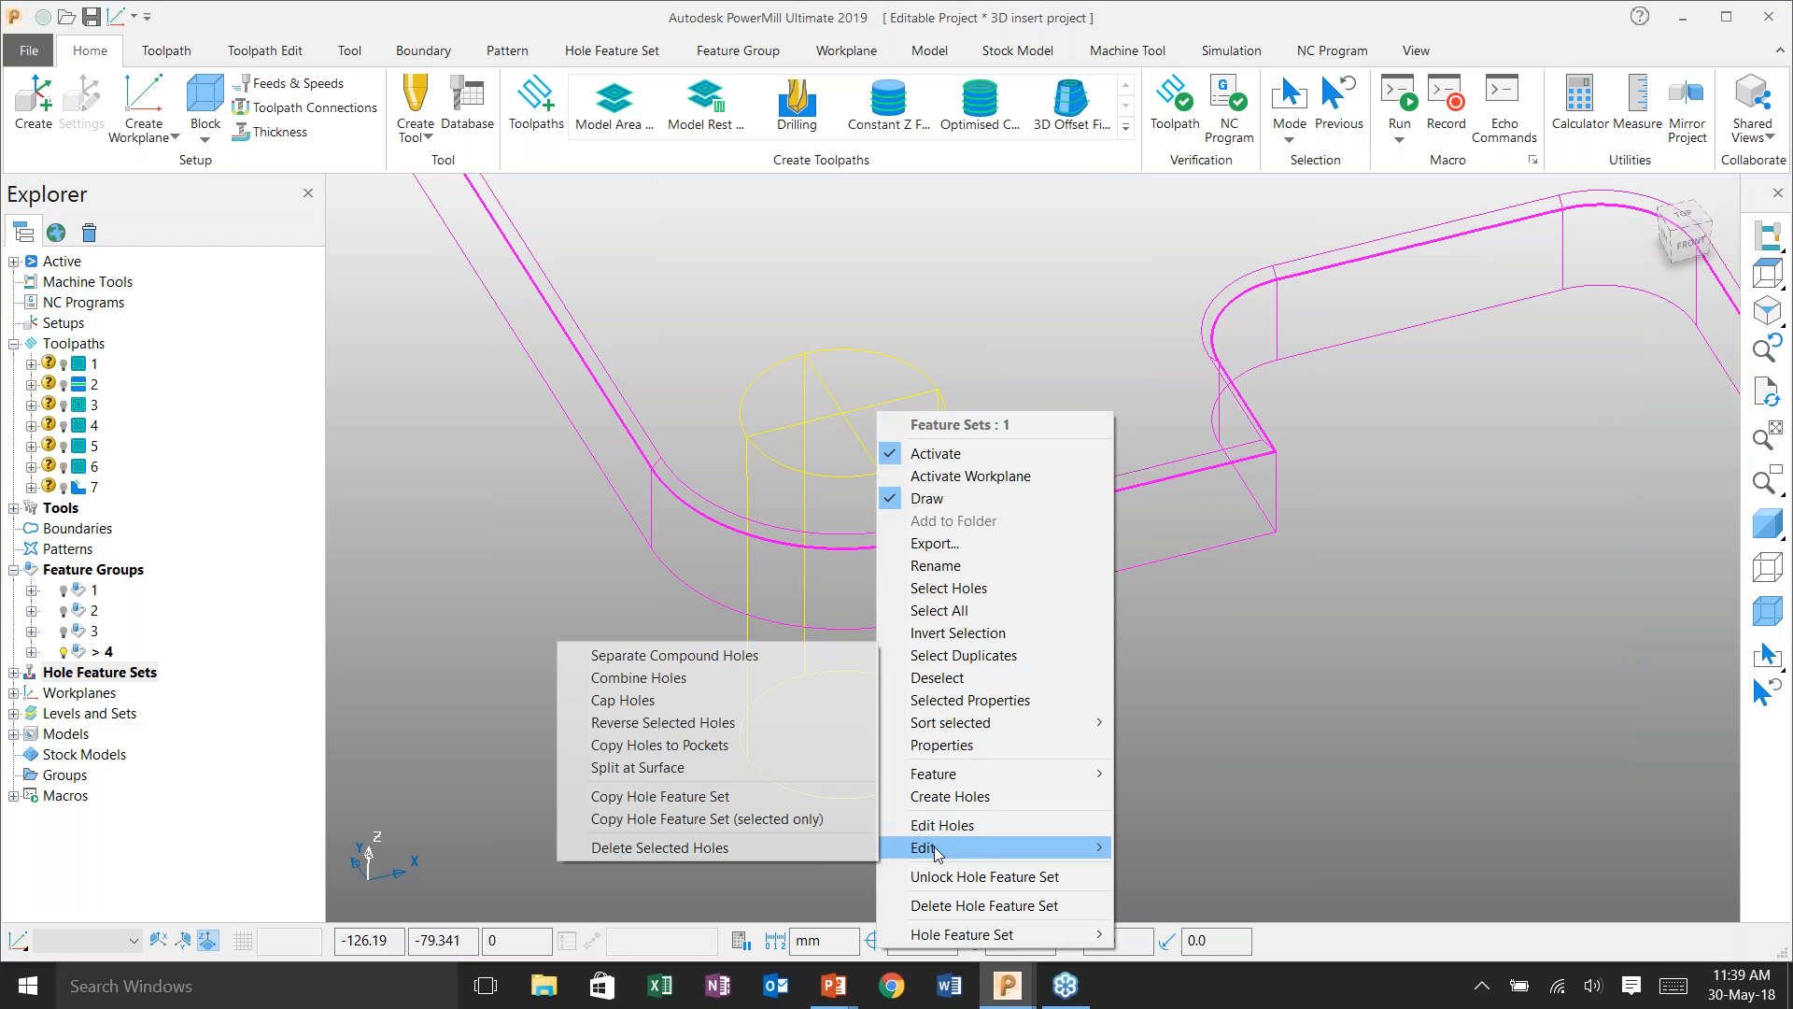
{"action": "left_click", "coordinate": [645, 722]}
- Calculate a helical drilling toolpath for the hole using the Helical milling strategy from the 3D insert templates
{"action": "left_click", "coordinate": [547, 145]}
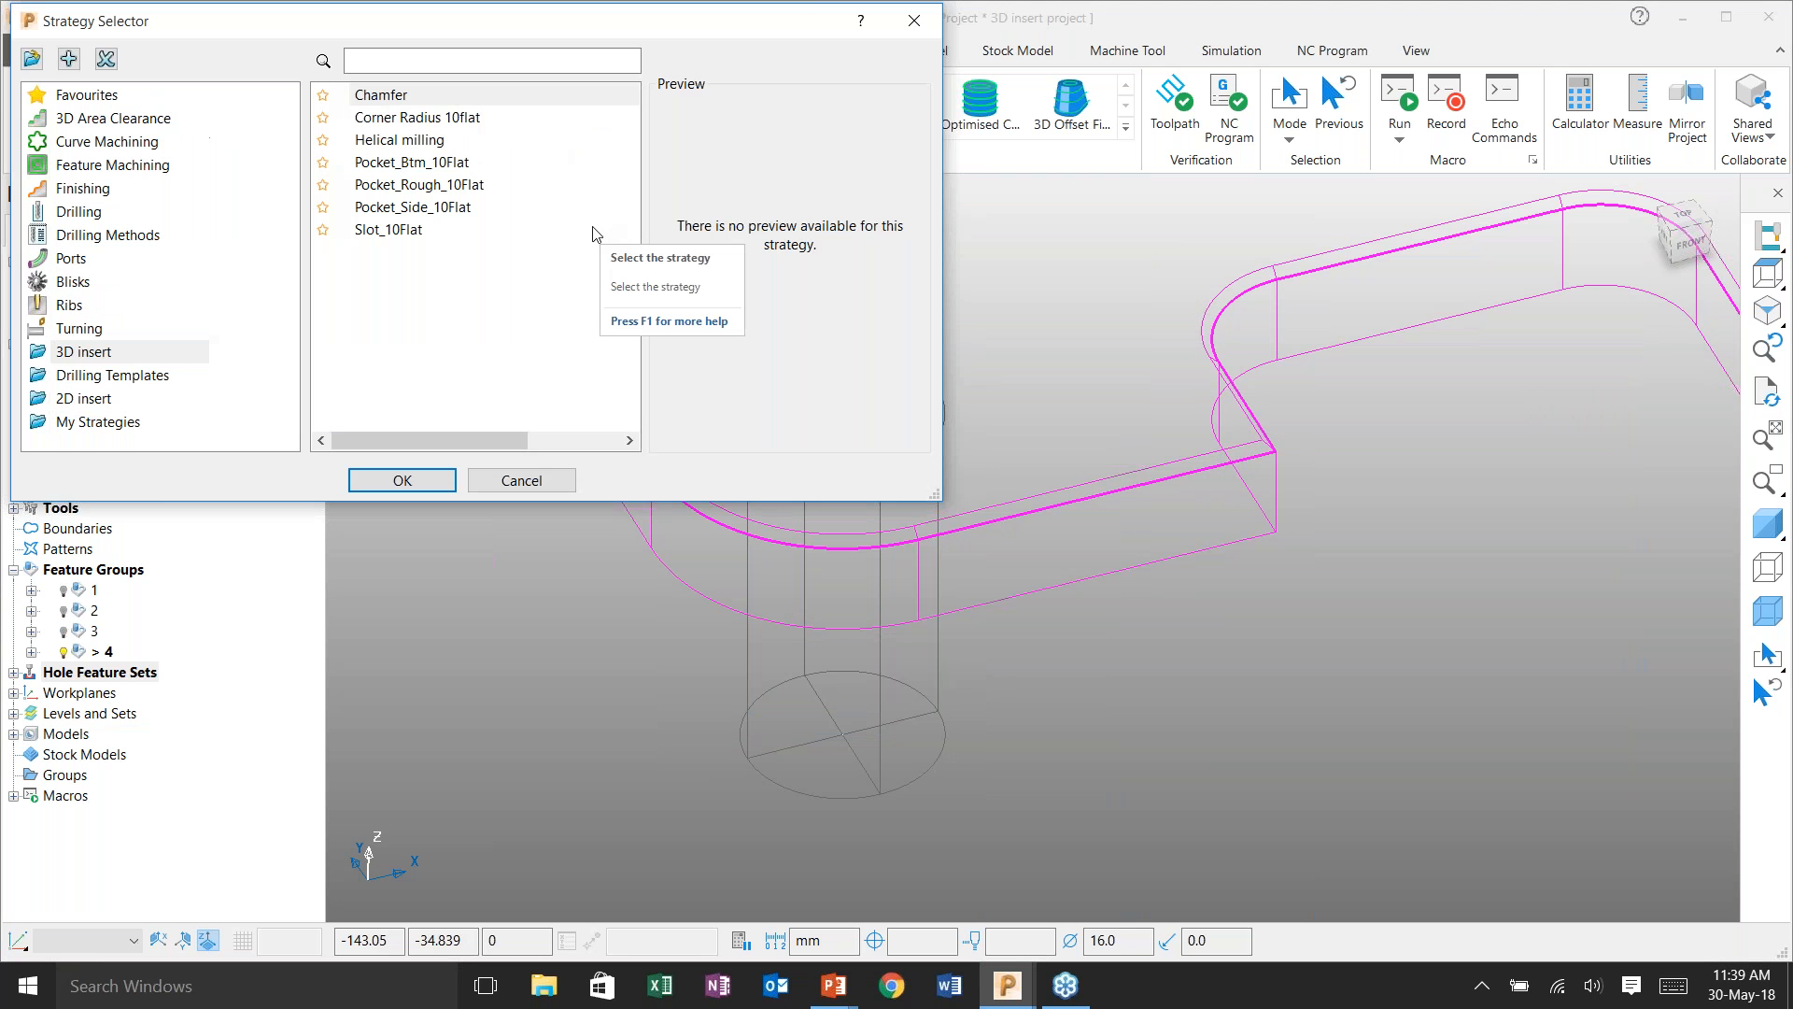
{"action": "left_click", "coordinate": [405, 140]}
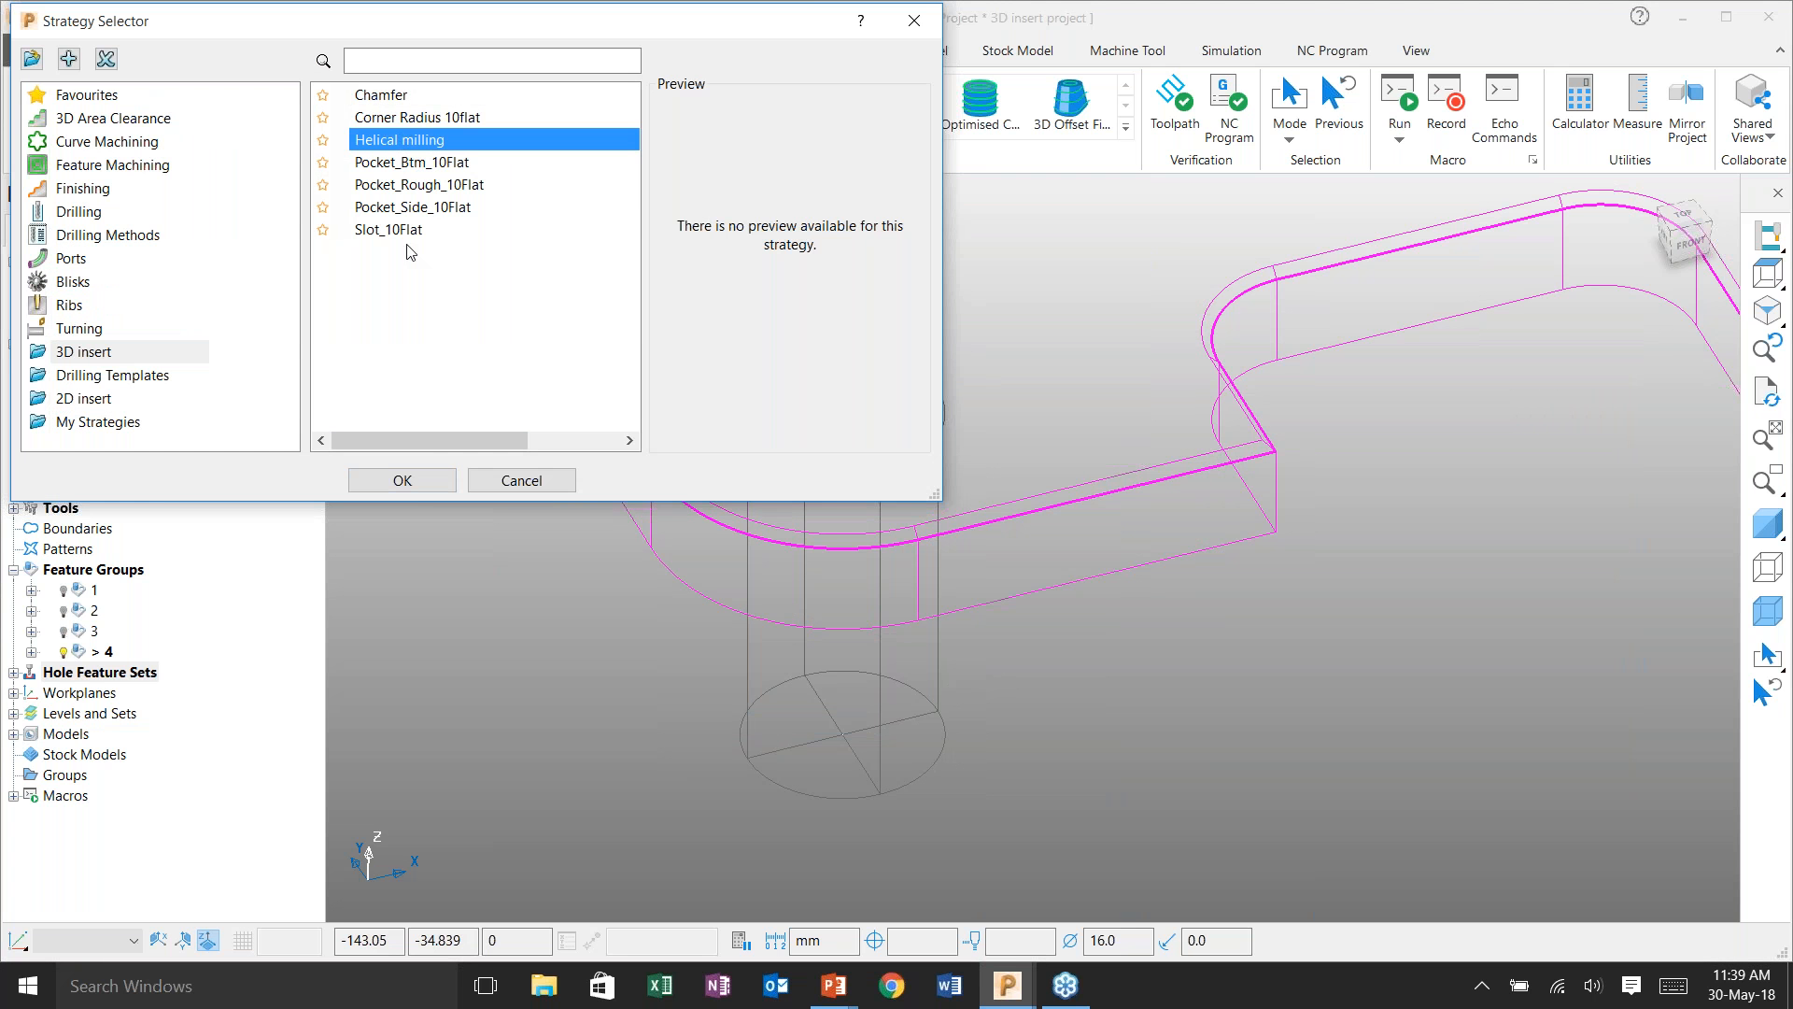
{"action": "left_click", "coordinate": [421, 479]}
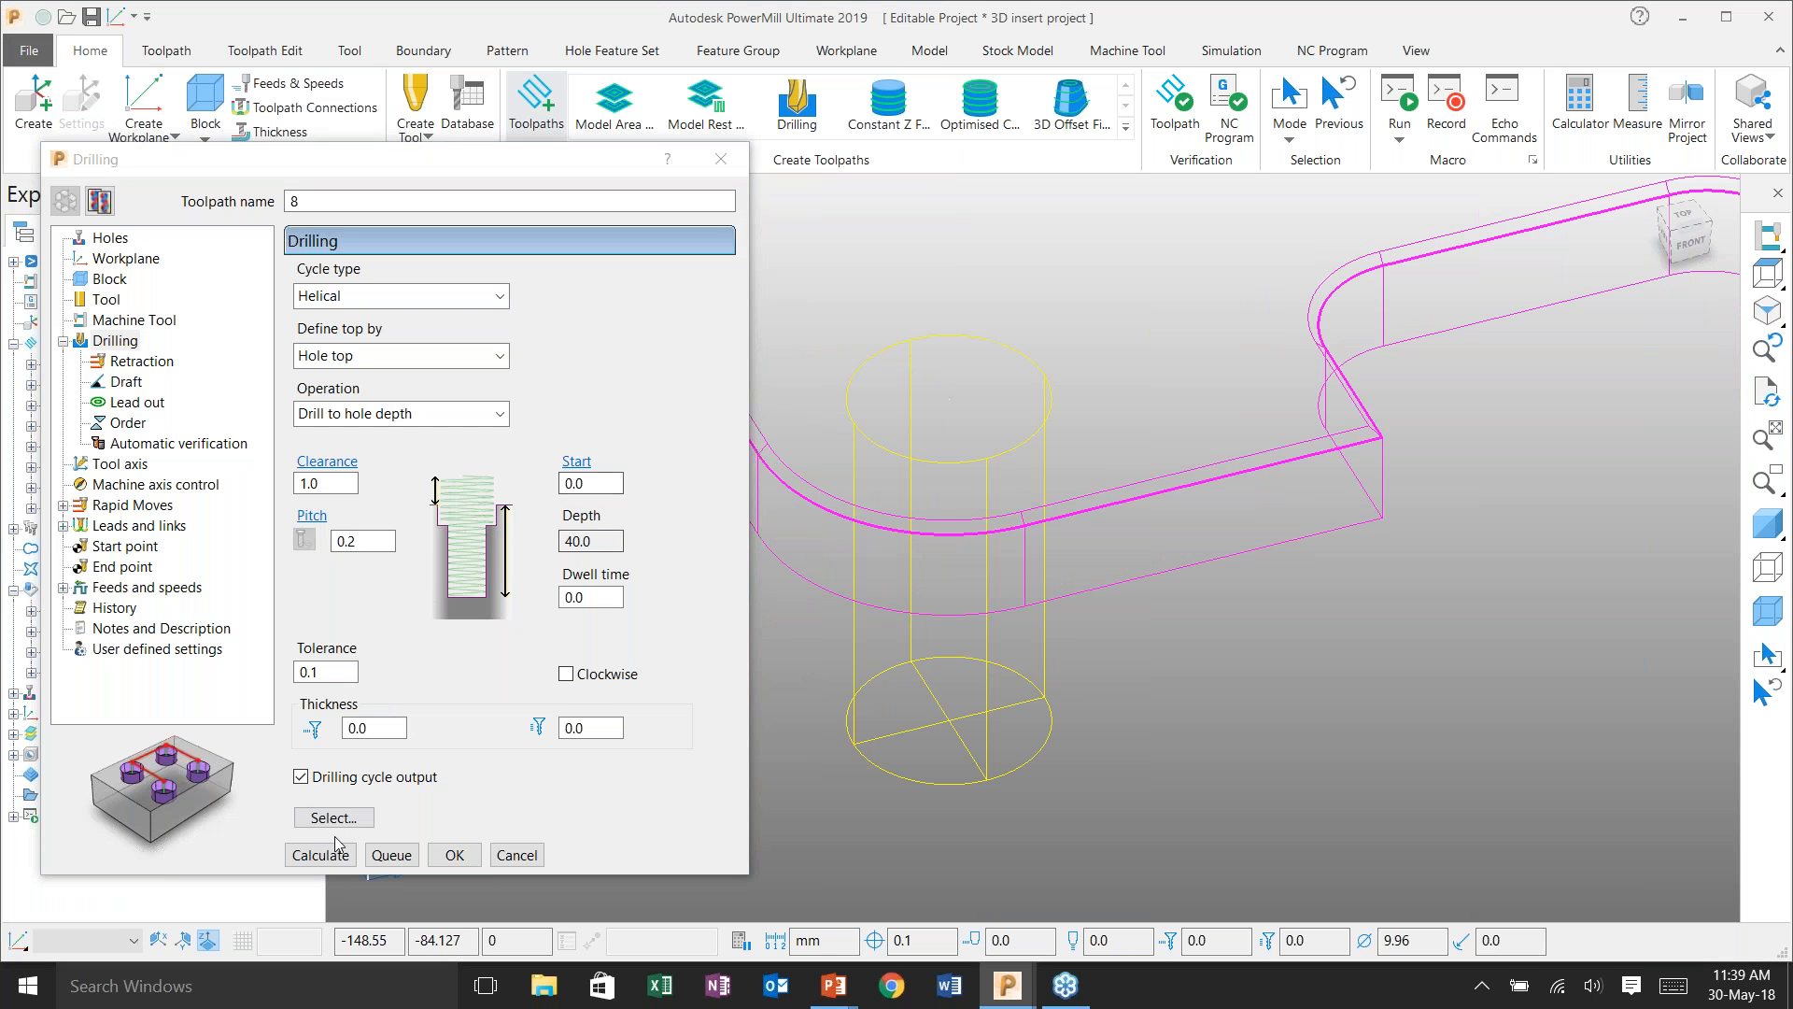
{"action": "key", "text": "Return"}
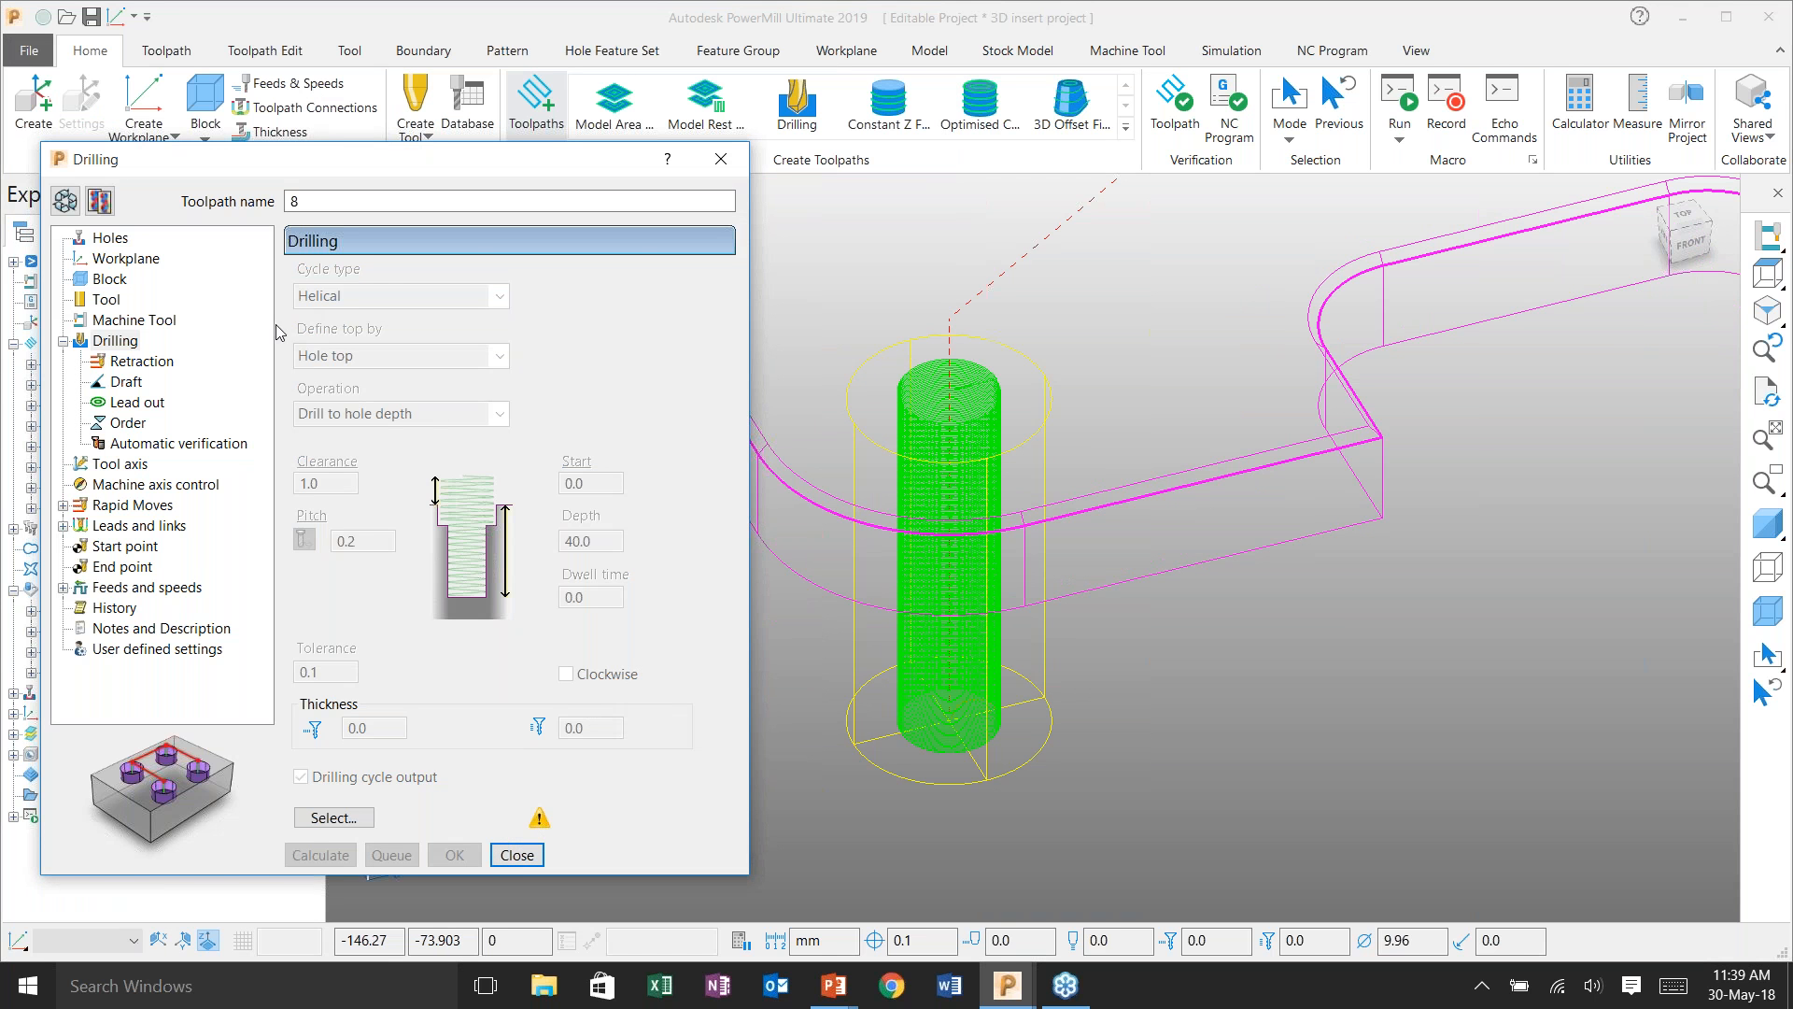
- Examine the helical toolpath inside the small hole from above and at an angle, including its entry and exit moves
{"action": "scroll", "coordinate": [941, 379], "scroll_direction": "up", "scroll_amount": 1}
{"action": "scroll", "coordinate": [941, 379], "scroll_direction": "up", "scroll_amount": 4}
{"action": "scroll", "coordinate": [1113, 333], "scroll_direction": "down", "scroll_amount": 2}
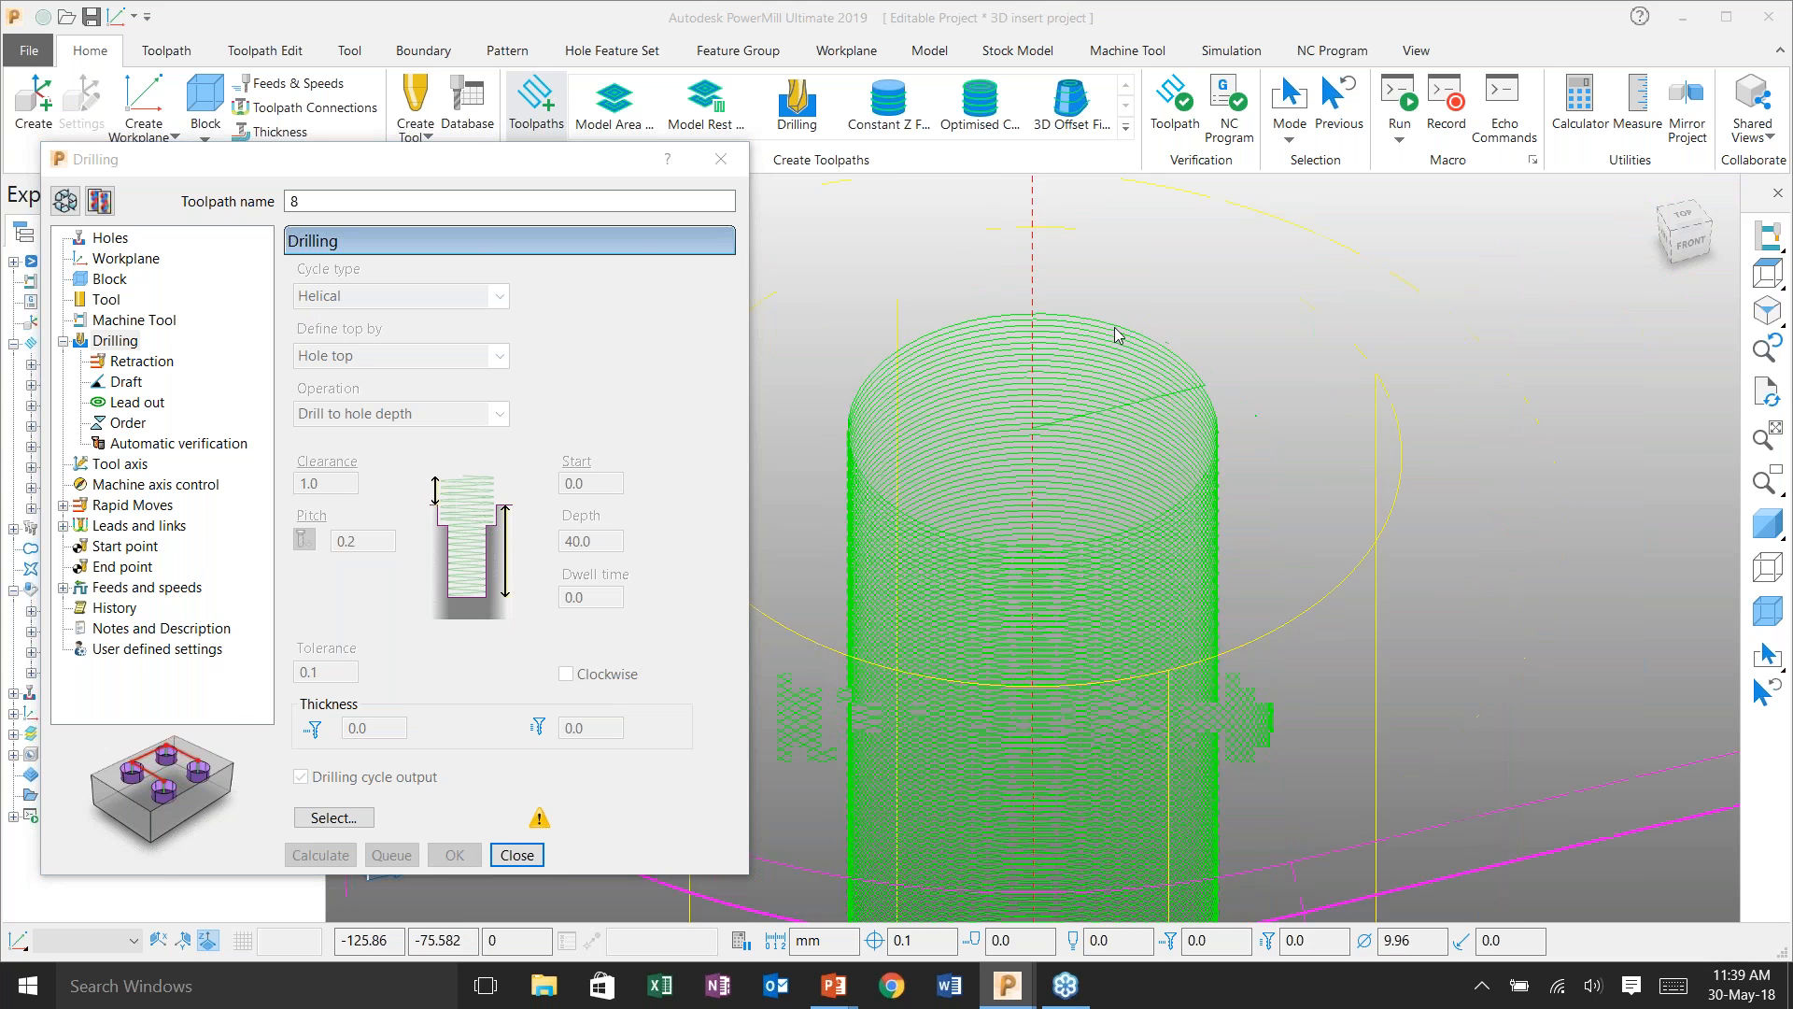
{"action": "key", "text": "ctrl+5"}
{"action": "scroll", "coordinate": [925, 679], "scroll_direction": "up", "scroll_amount": 4}
{"action": "scroll", "coordinate": [904, 672], "scroll_direction": "up", "scroll_amount": 3}
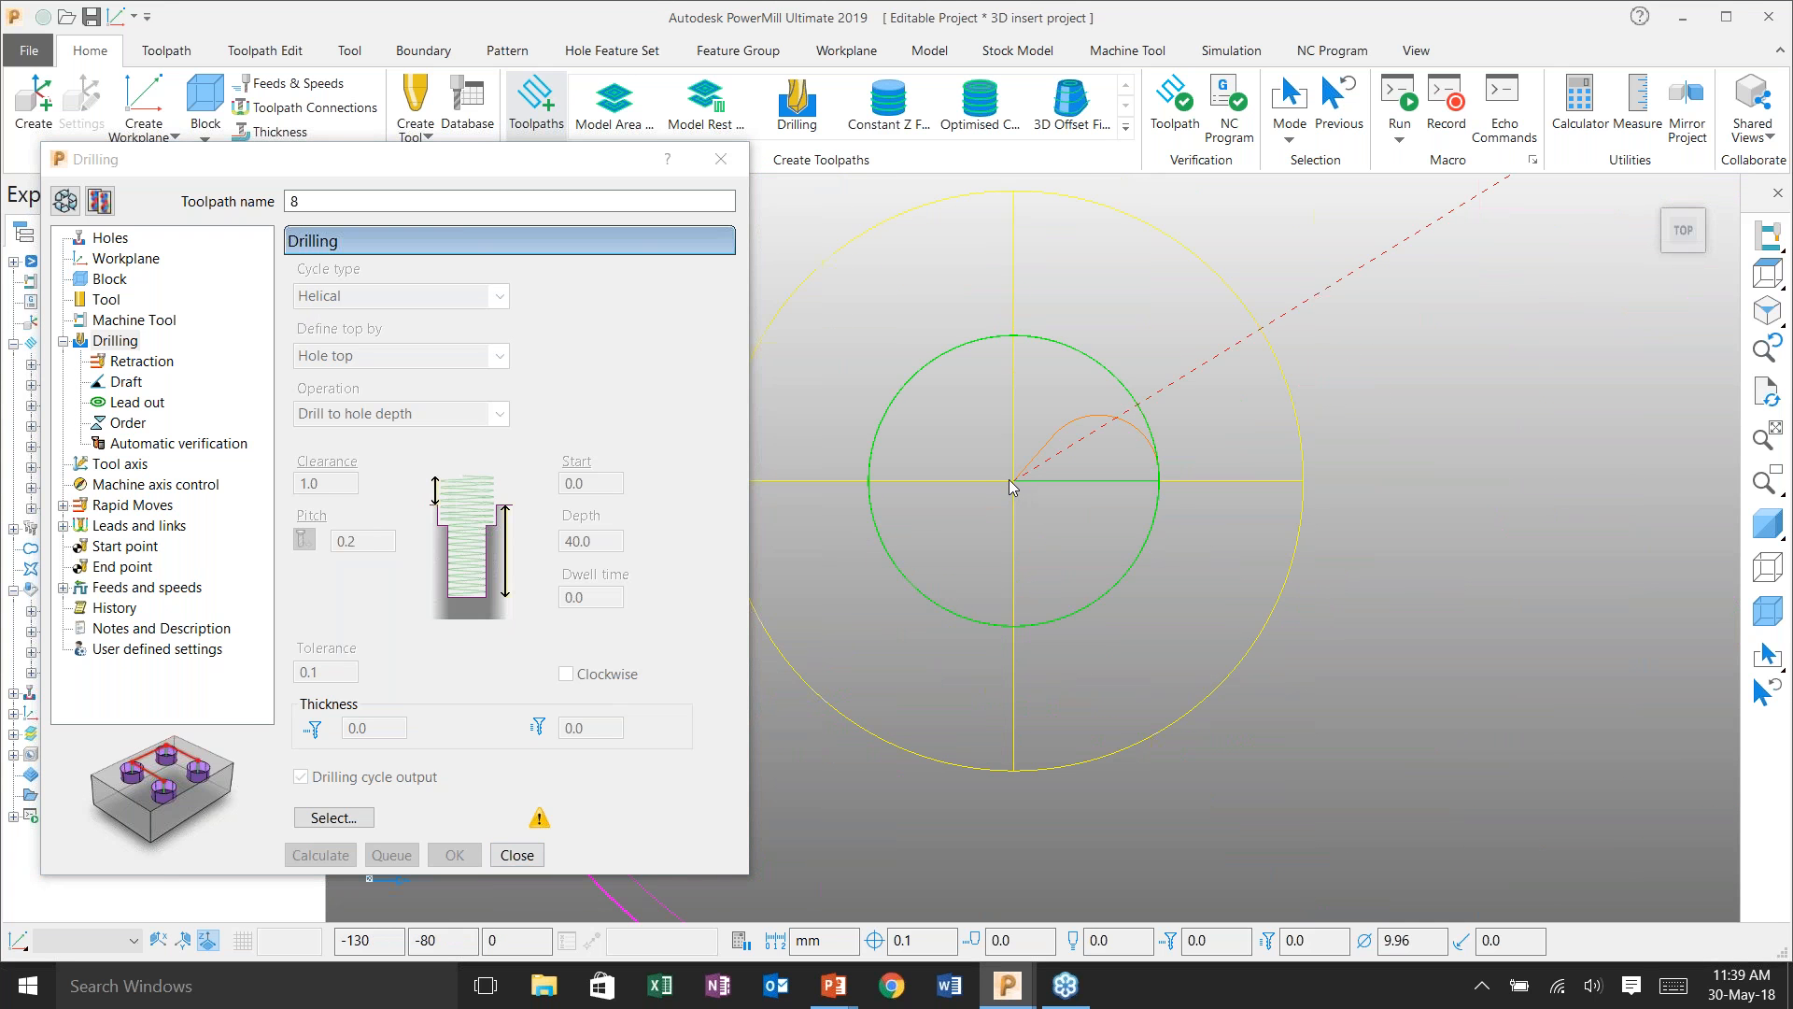
{"action": "middle_click_drag", "start_coordinate": [1375, 504], "coordinate": [1377, 646]}
{"action": "scroll", "coordinate": [1377, 646], "scroll_direction": "down", "scroll_amount": 2}
{"action": "middle_click_drag", "start_coordinate": [1488, 552], "coordinate": [1488, 552]}
{"action": "scroll", "coordinate": [947, 866], "scroll_direction": "up", "scroll_amount": 5}
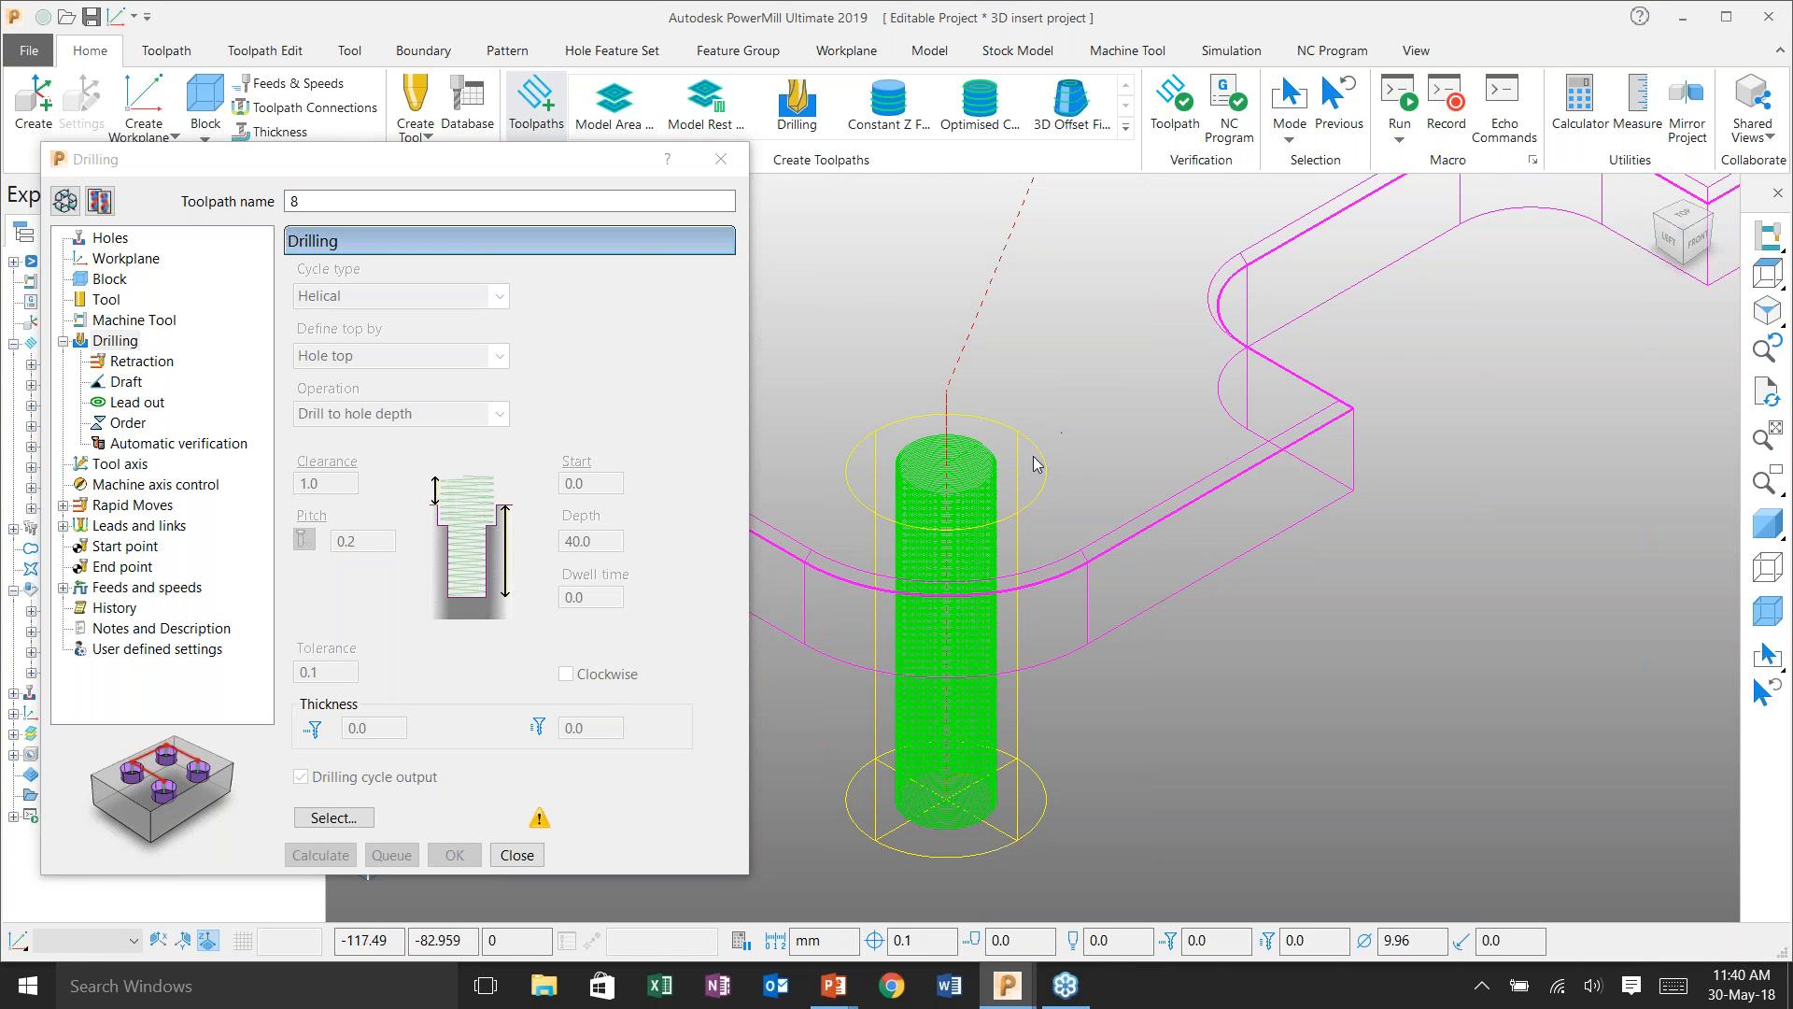
{"action": "scroll", "coordinate": [973, 523], "scroll_direction": "down", "scroll_amount": 3}
- Close the drilling settings and show the shaded model together with the hole toolpath
{"action": "left_click", "coordinate": [513, 855]}
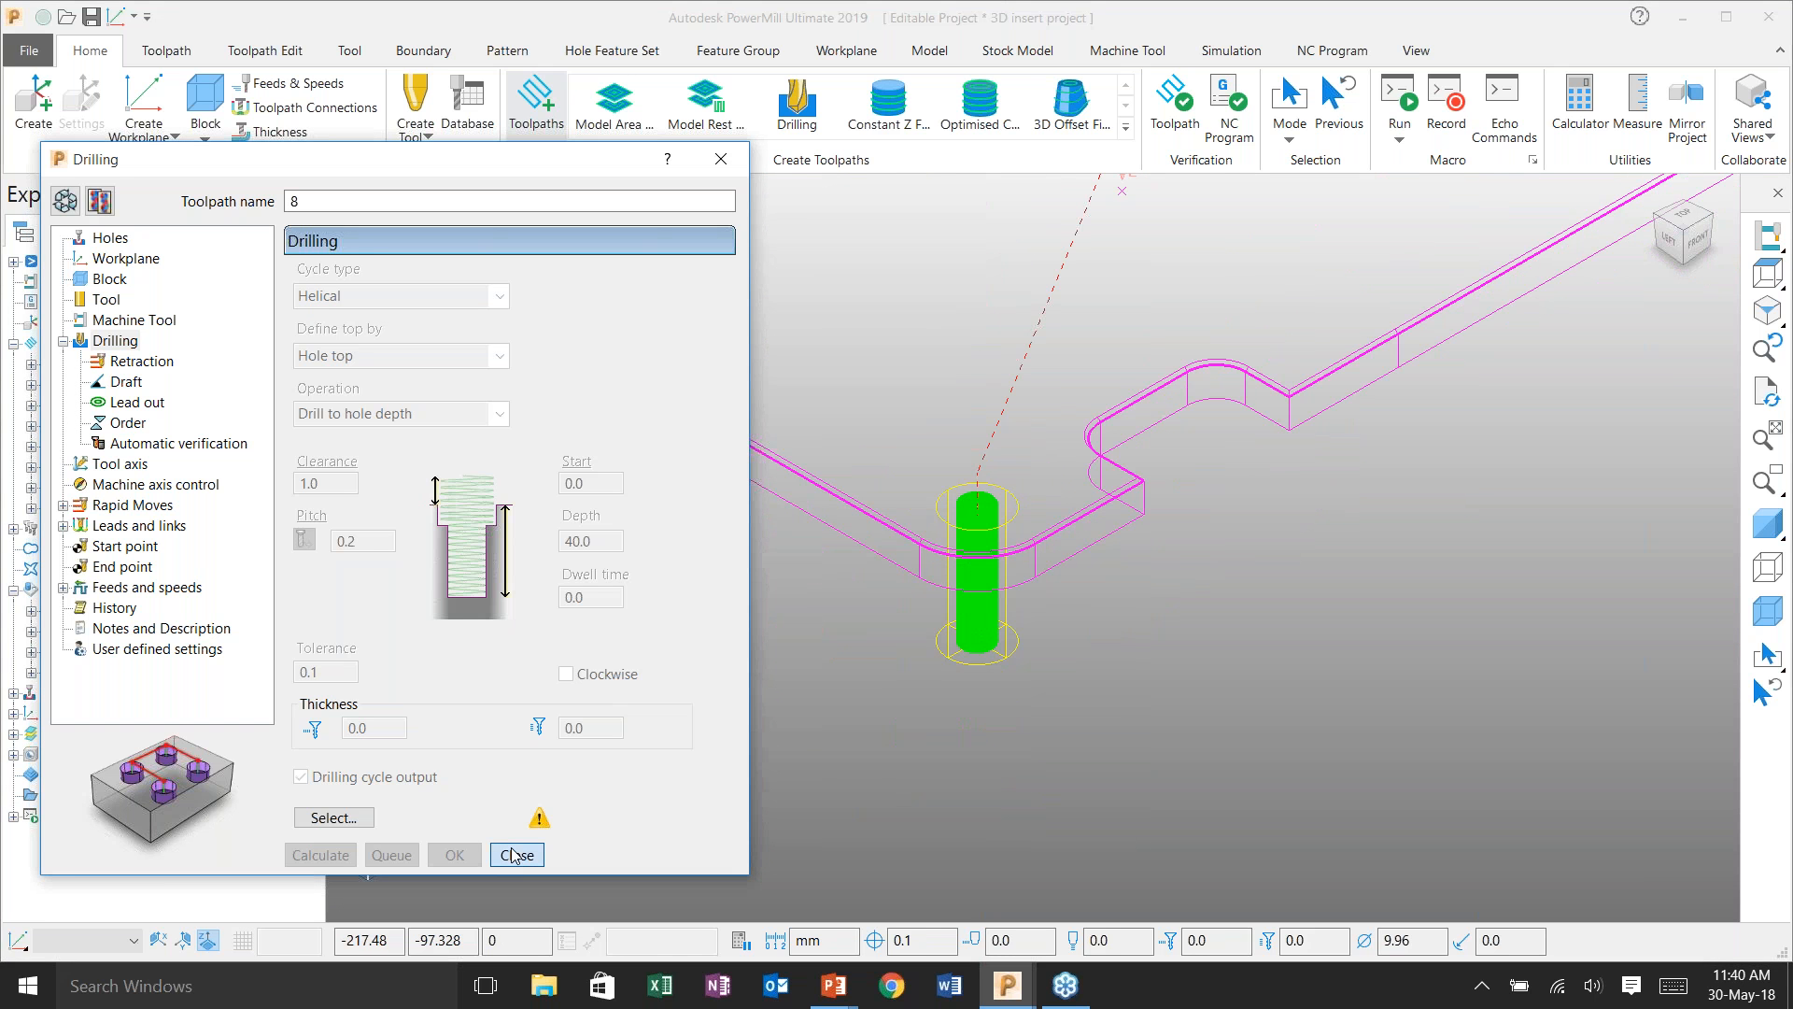
{"action": "left_click", "coordinate": [516, 855]}
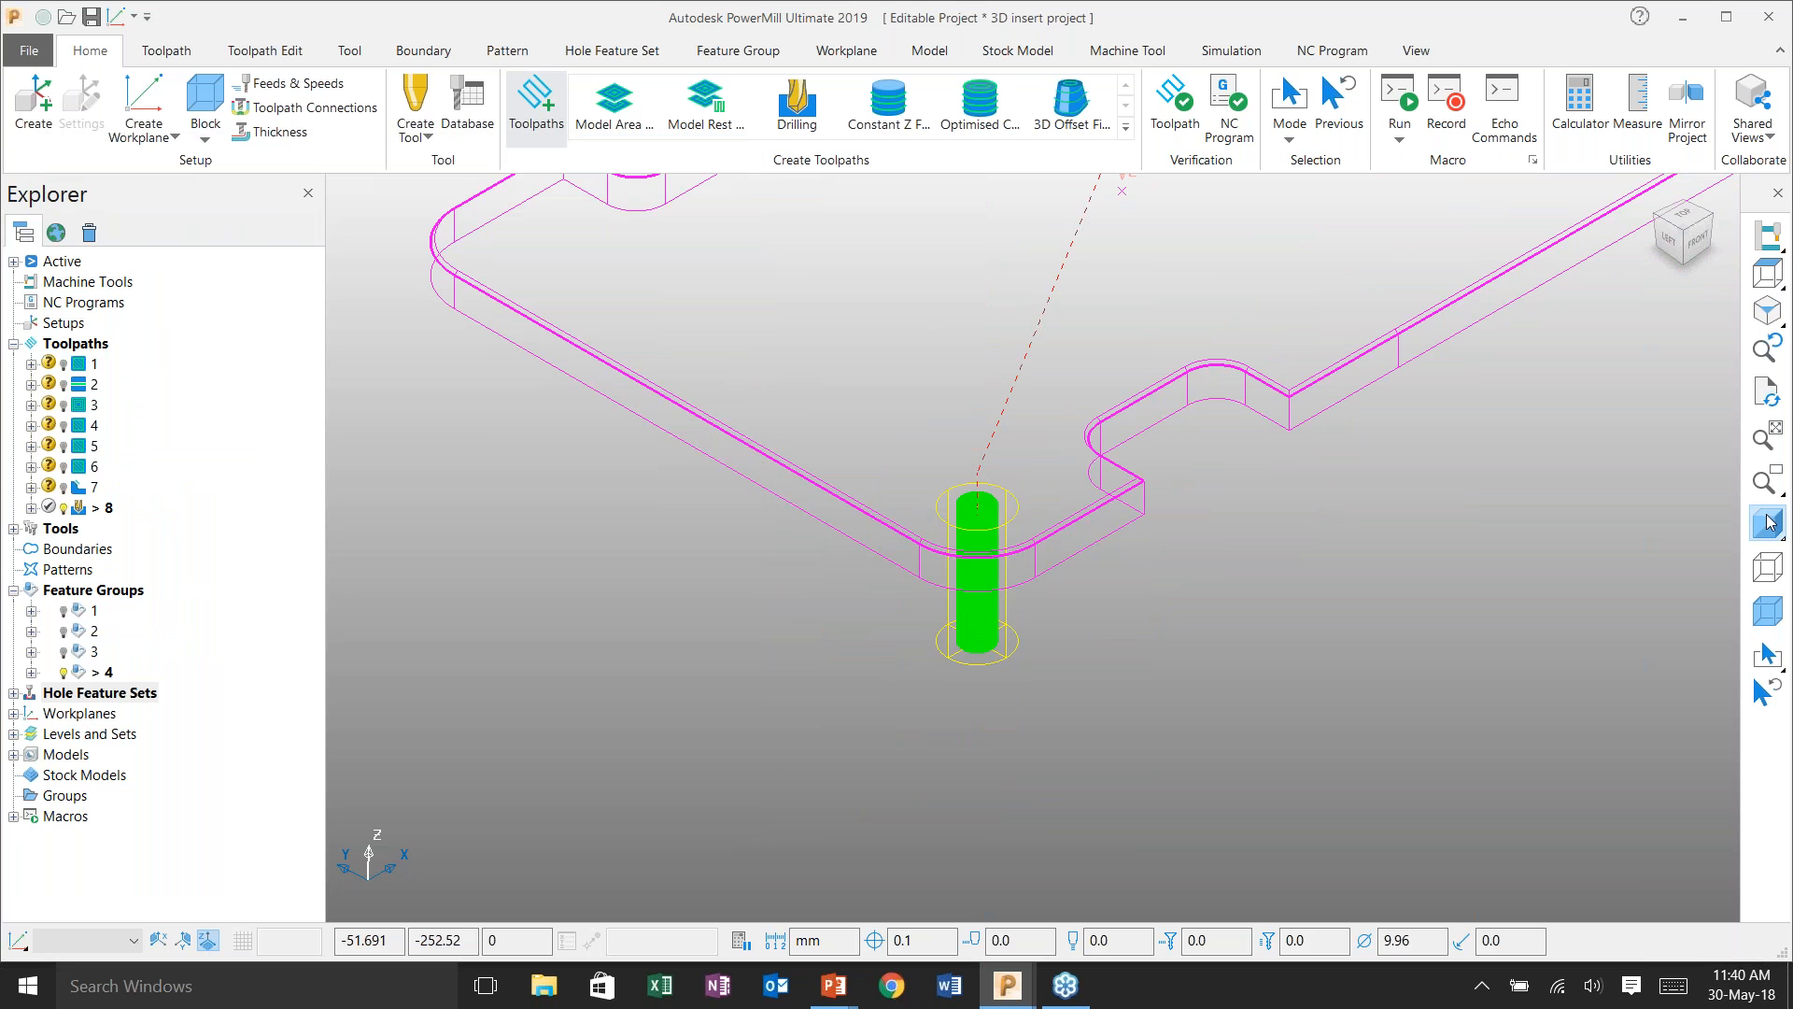
{"action": "left_click", "coordinate": [1769, 523]}
{"action": "key", "text": "F6"}
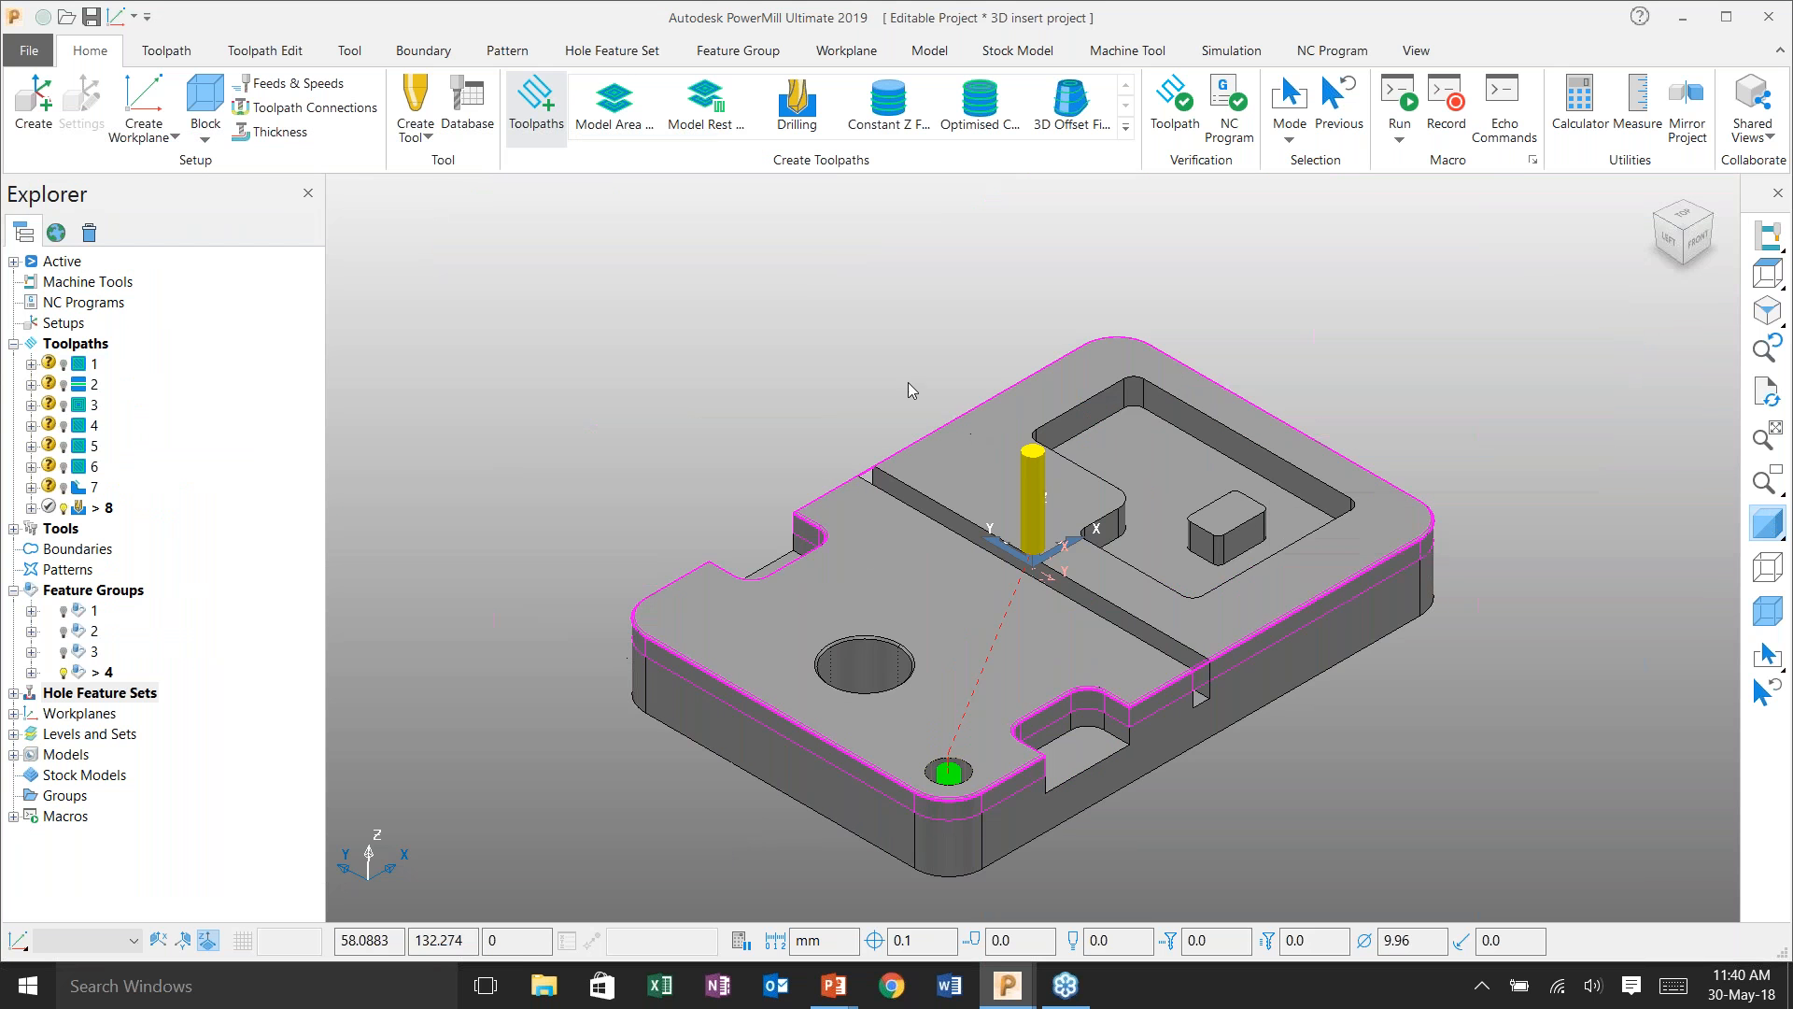
{"action": "middle_click_drag", "start_coordinate": [1104, 630], "coordinate": [1002, 572], "text": "shift"}
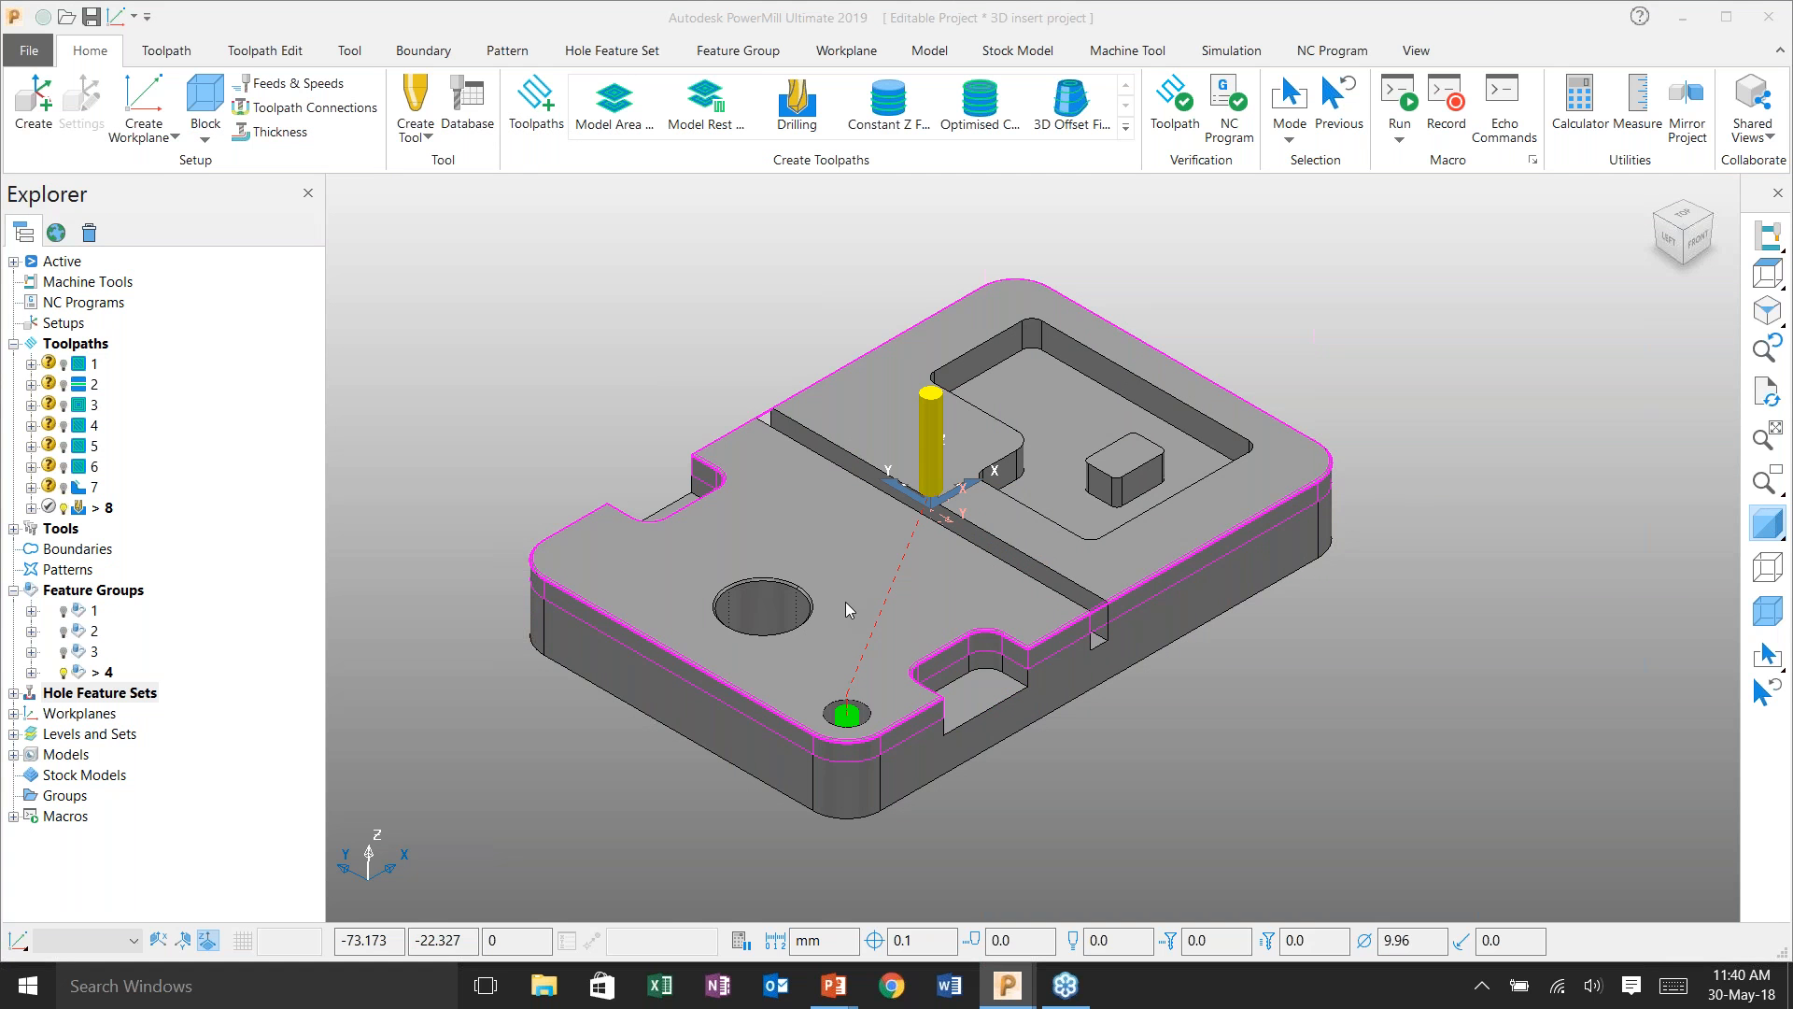
- Switch to the PowerMill window with the Drilling Project, view the Drilling slide, and return to the project
{"action": "key", "text": "super+Tab"}
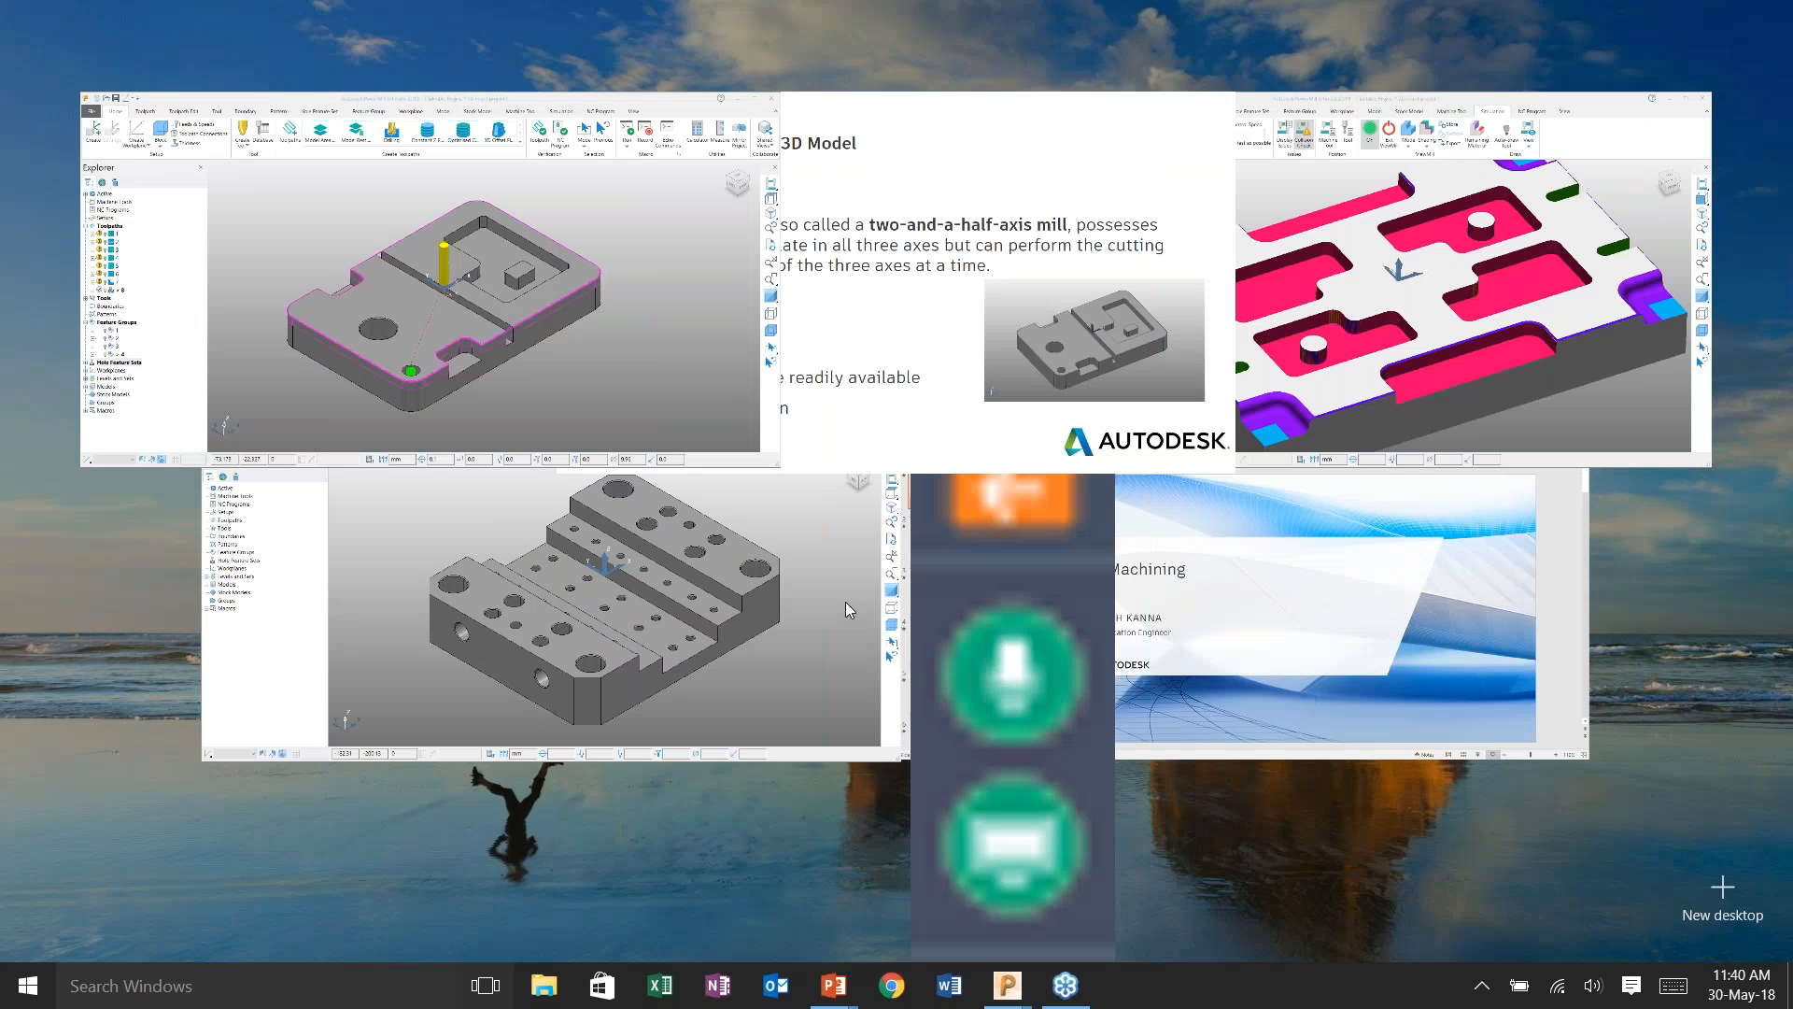
{"action": "left_click", "coordinate": [847, 608]}
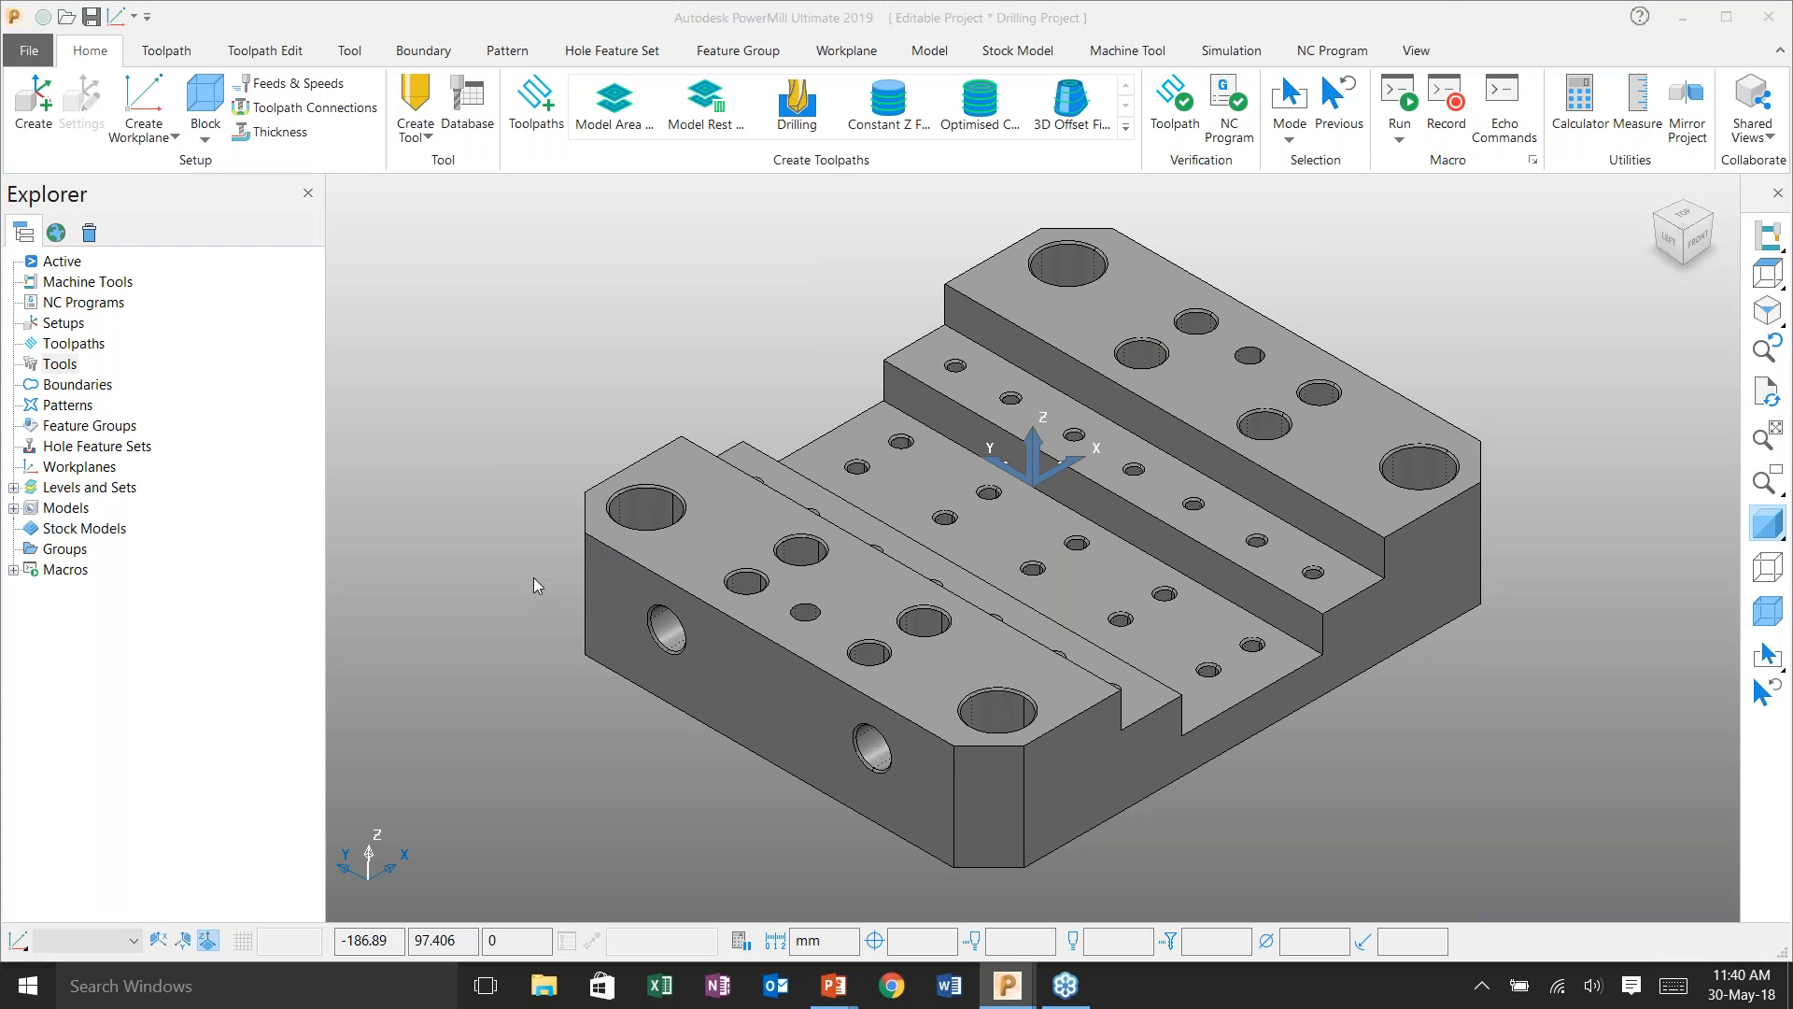
{"action": "key", "text": "super+Tab"}
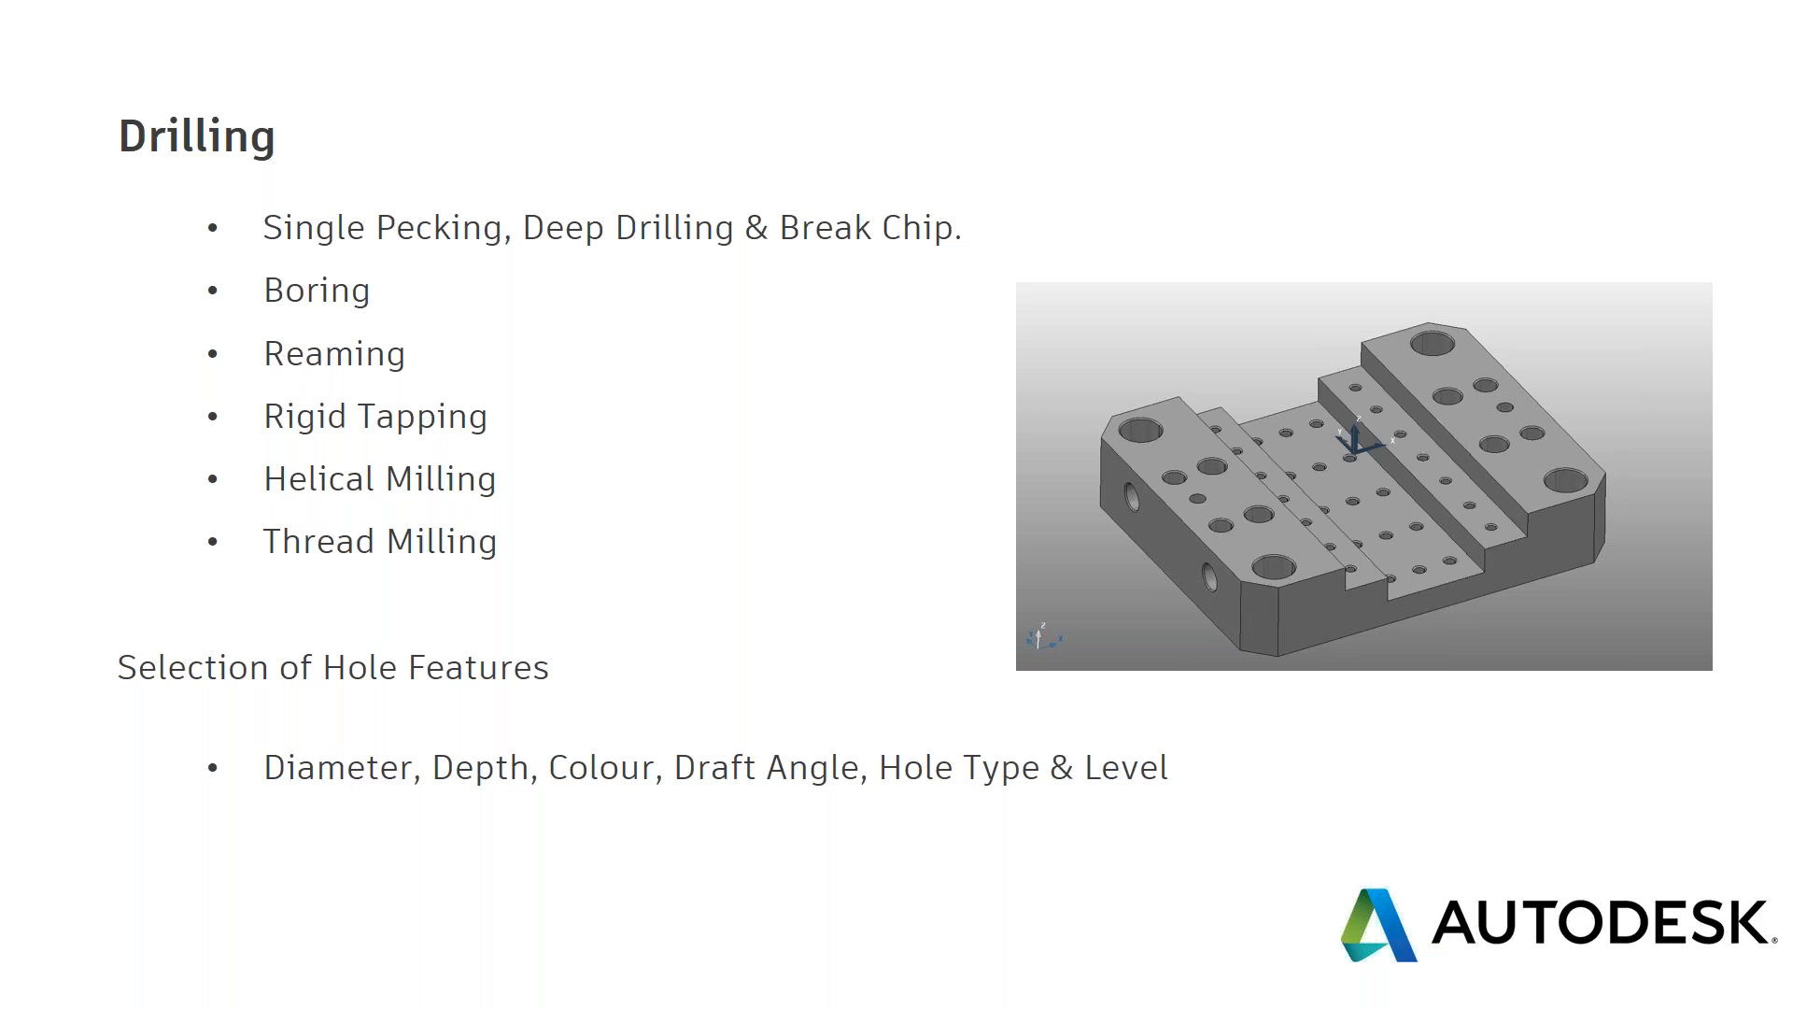
{"action": "key", "text": "super+Tab"}
{"action": "left_click", "coordinate": [1214, 374]}
{"action": "scroll", "coordinate": [972, 565], "scroll_direction": "down", "scroll_amount": 1}
{"action": "middle_click_drag", "start_coordinate": [972, 564], "coordinate": [1091, 502]}
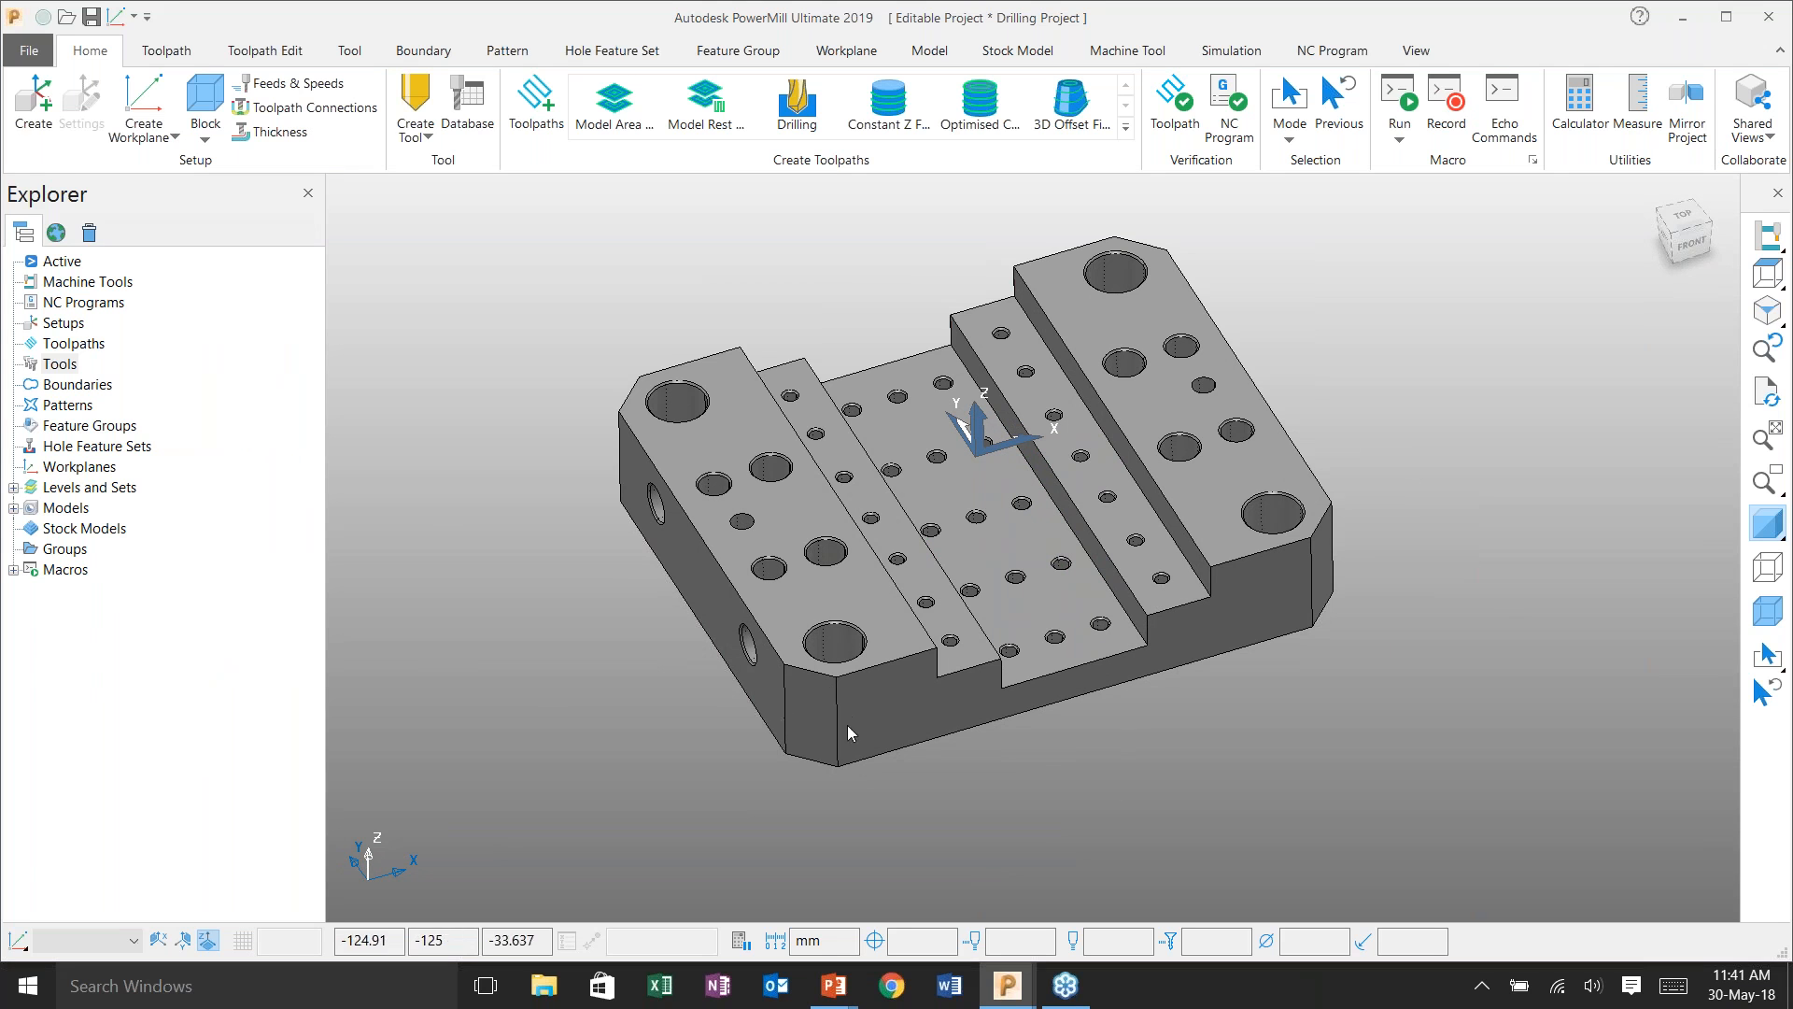
- Start a toolpath from the Corner Chamfer strategy in Drilling Templates and create a new feature group for it
{"action": "left_click", "coordinate": [549, 117]}
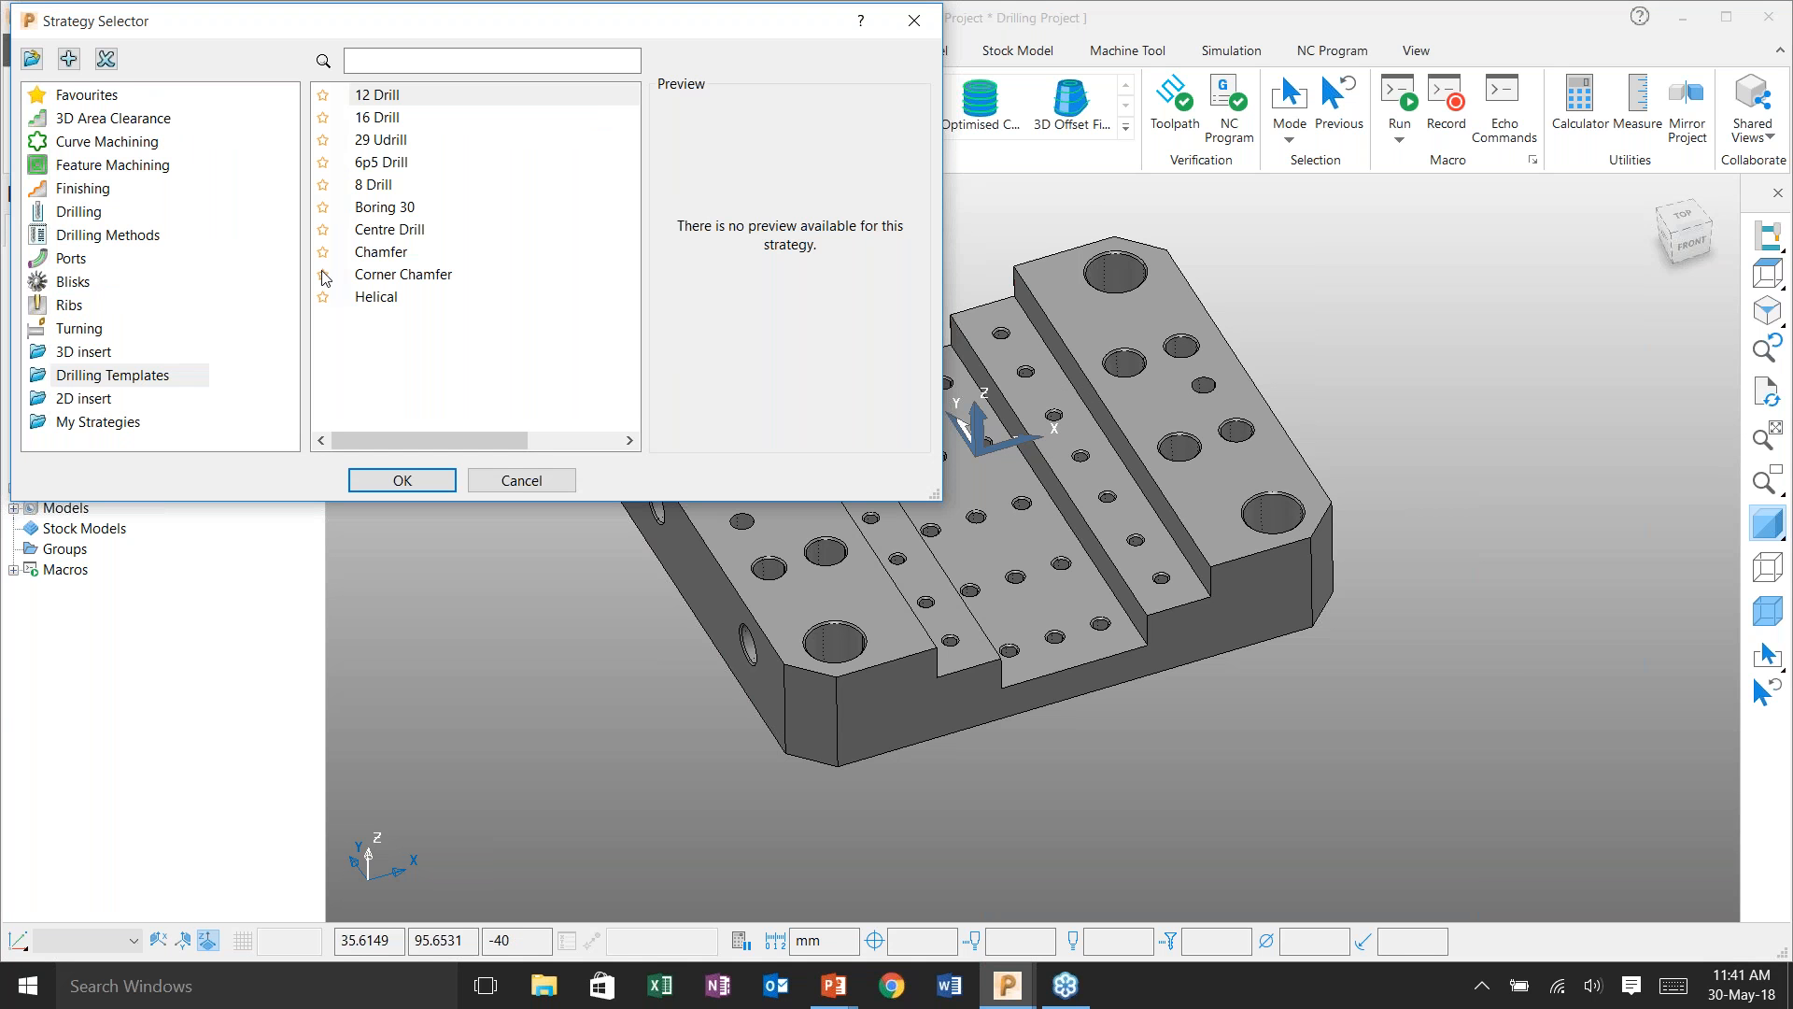
{"action": "left_click", "coordinate": [398, 279]}
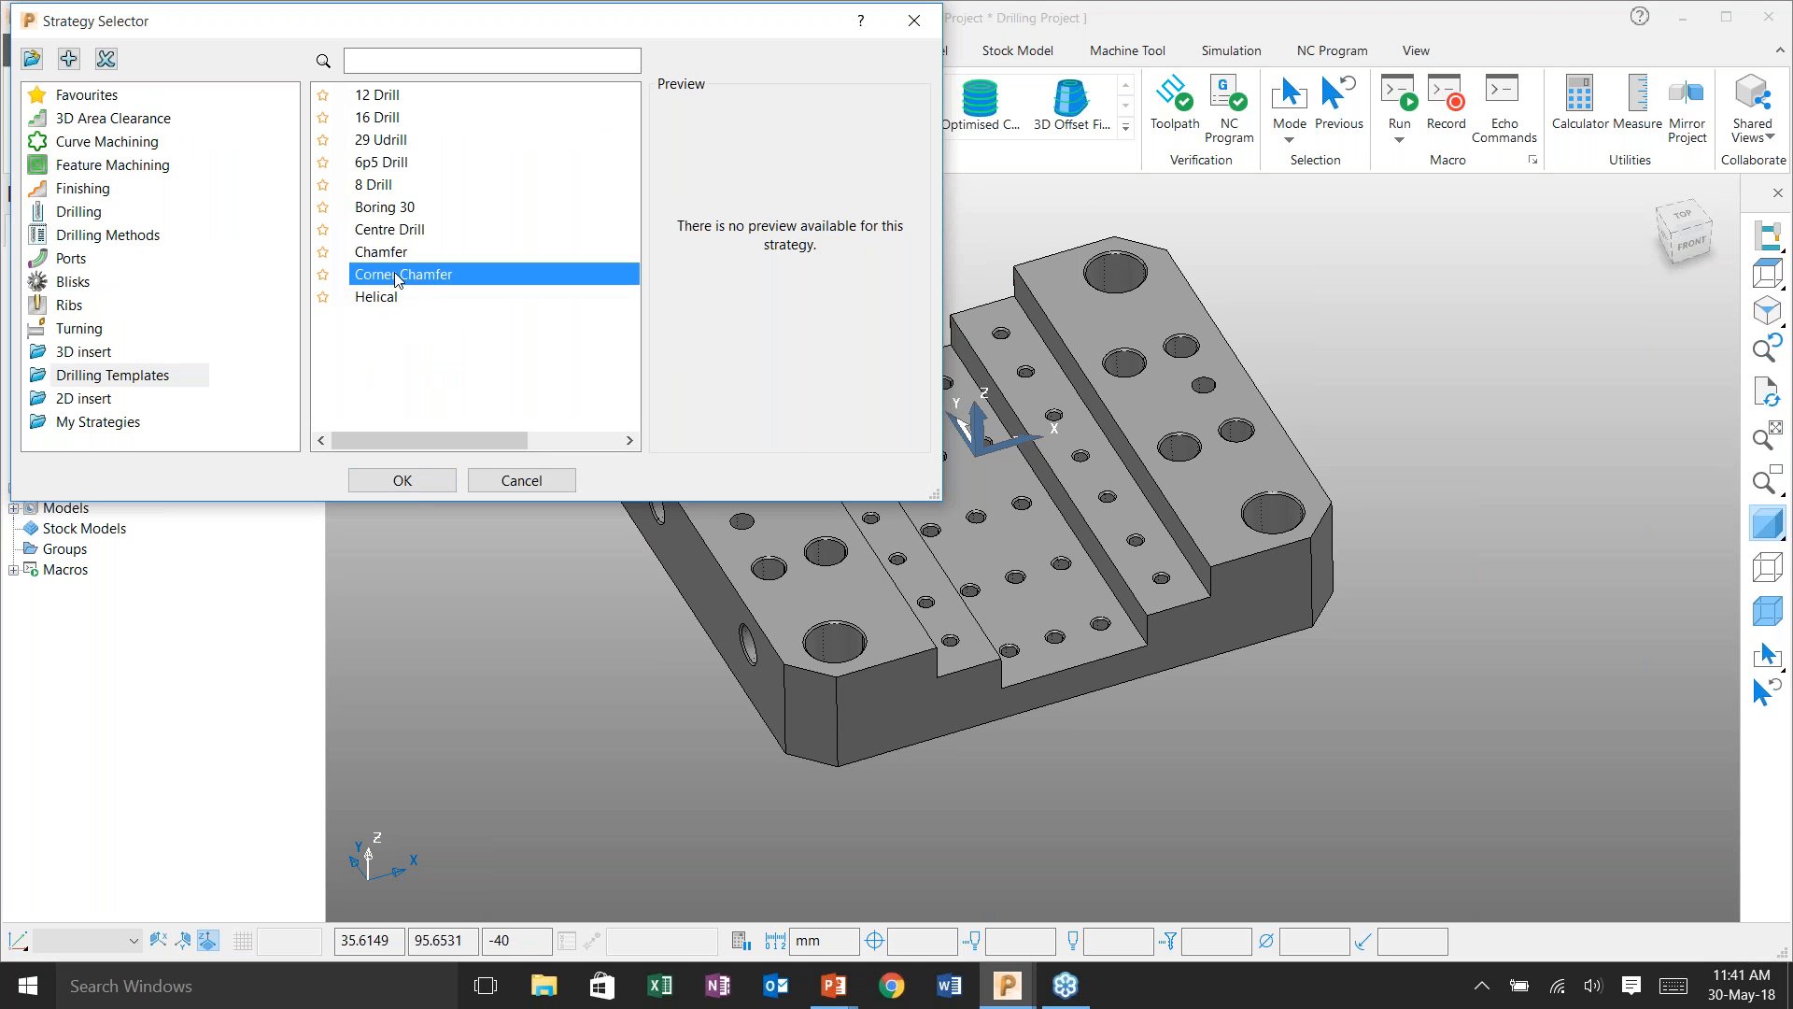
{"action": "left_click", "coordinate": [411, 482]}
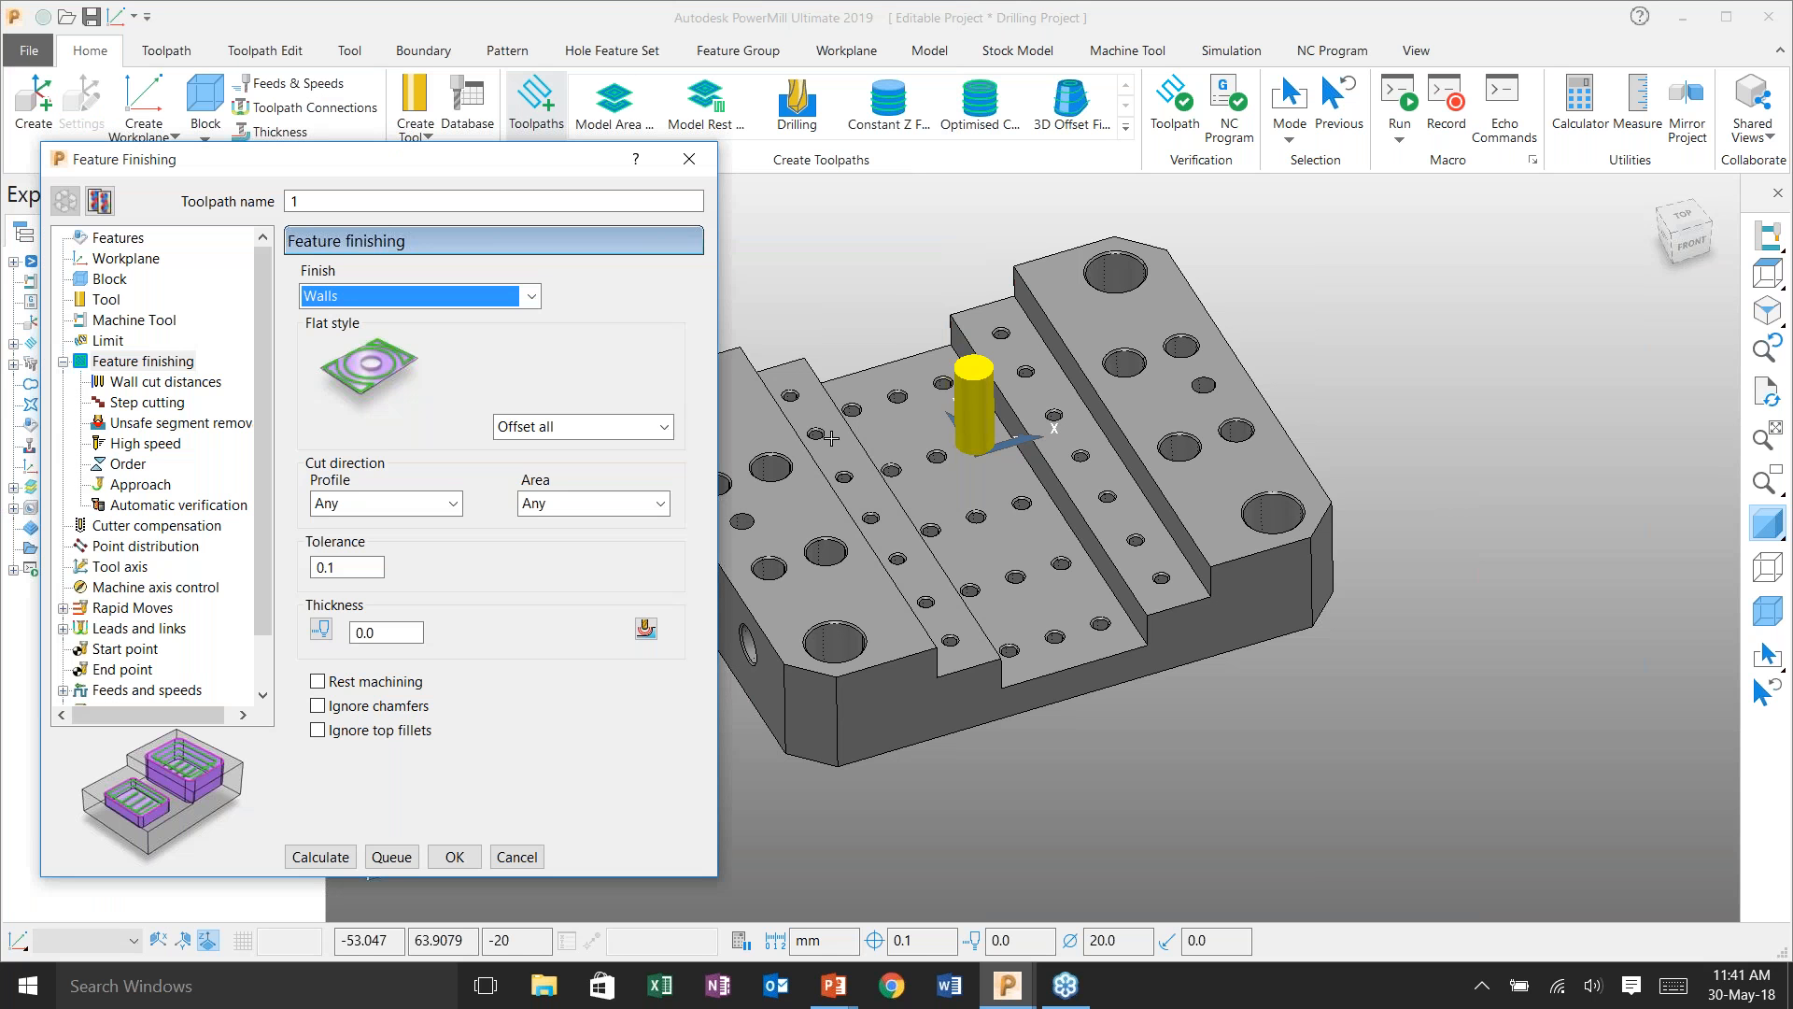
{"action": "middle_click_drag", "start_coordinate": [831, 438], "coordinate": [1015, 399], "text": "shift"}
{"action": "left_click", "coordinate": [118, 238]}
{"action": "left_click", "coordinate": [641, 327]}
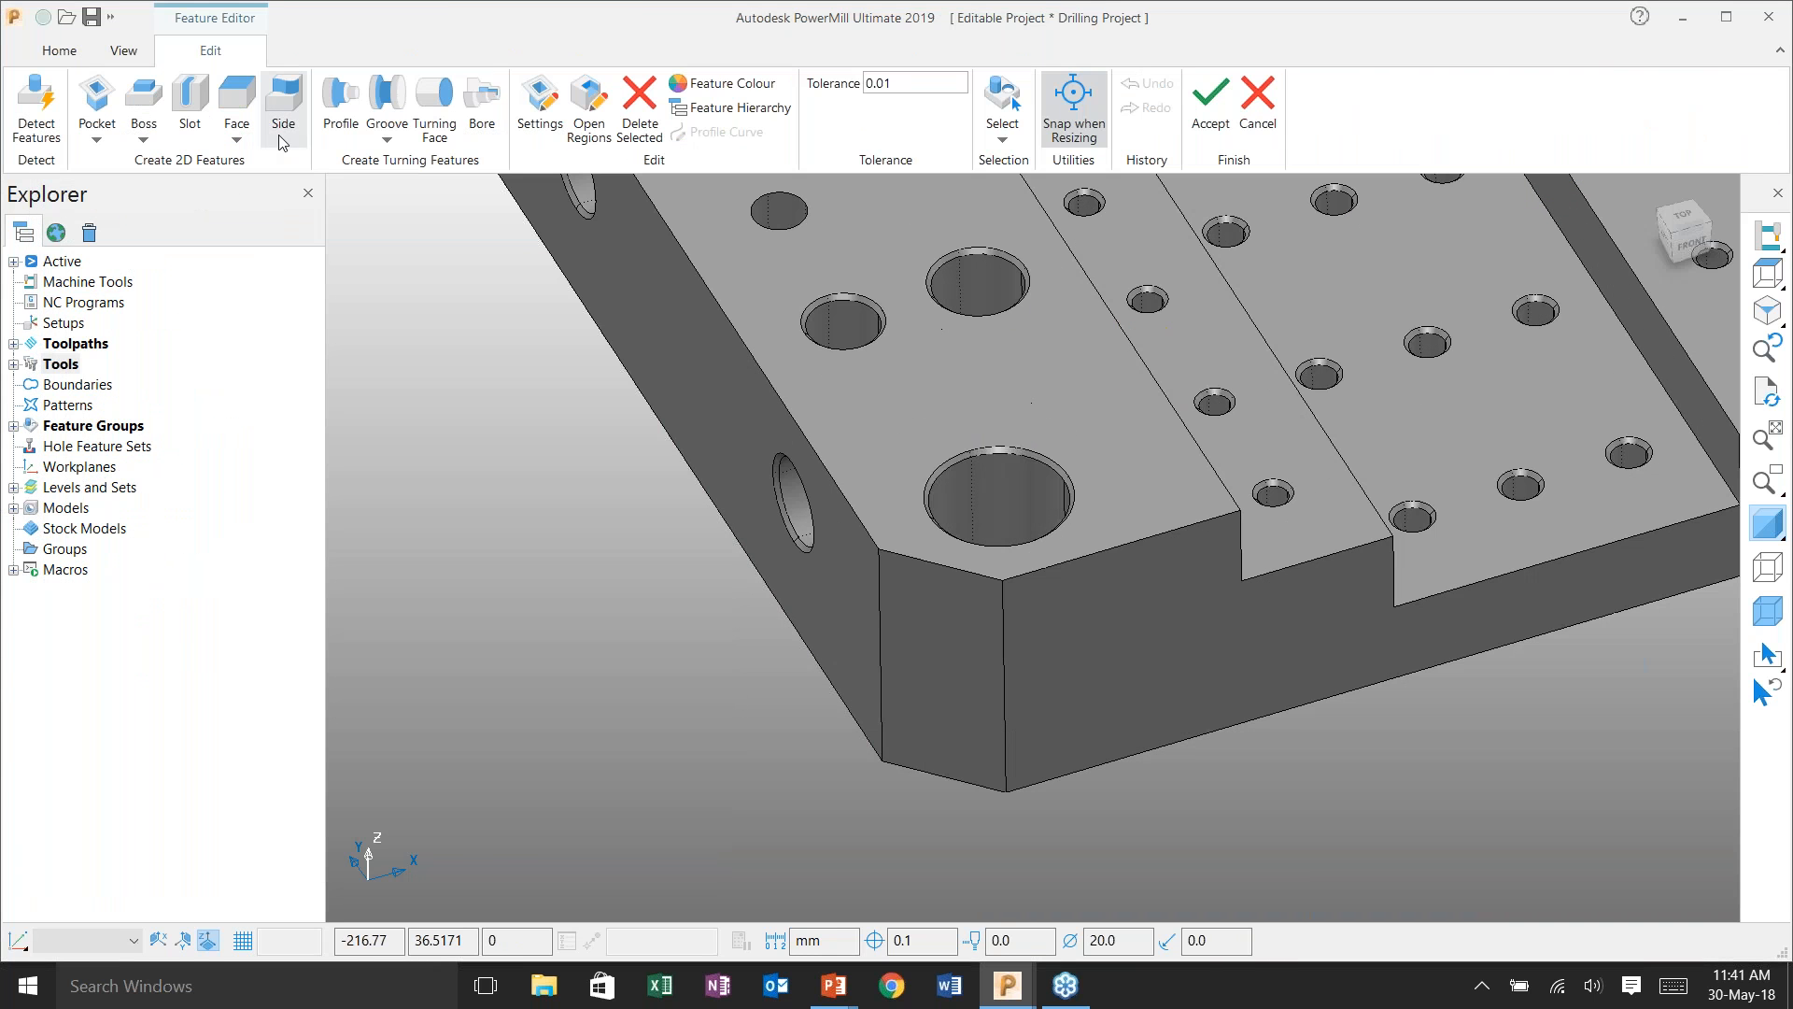
- Create a side feature from the angled surface at the block's front corner
{"action": "left_click", "coordinate": [285, 114]}
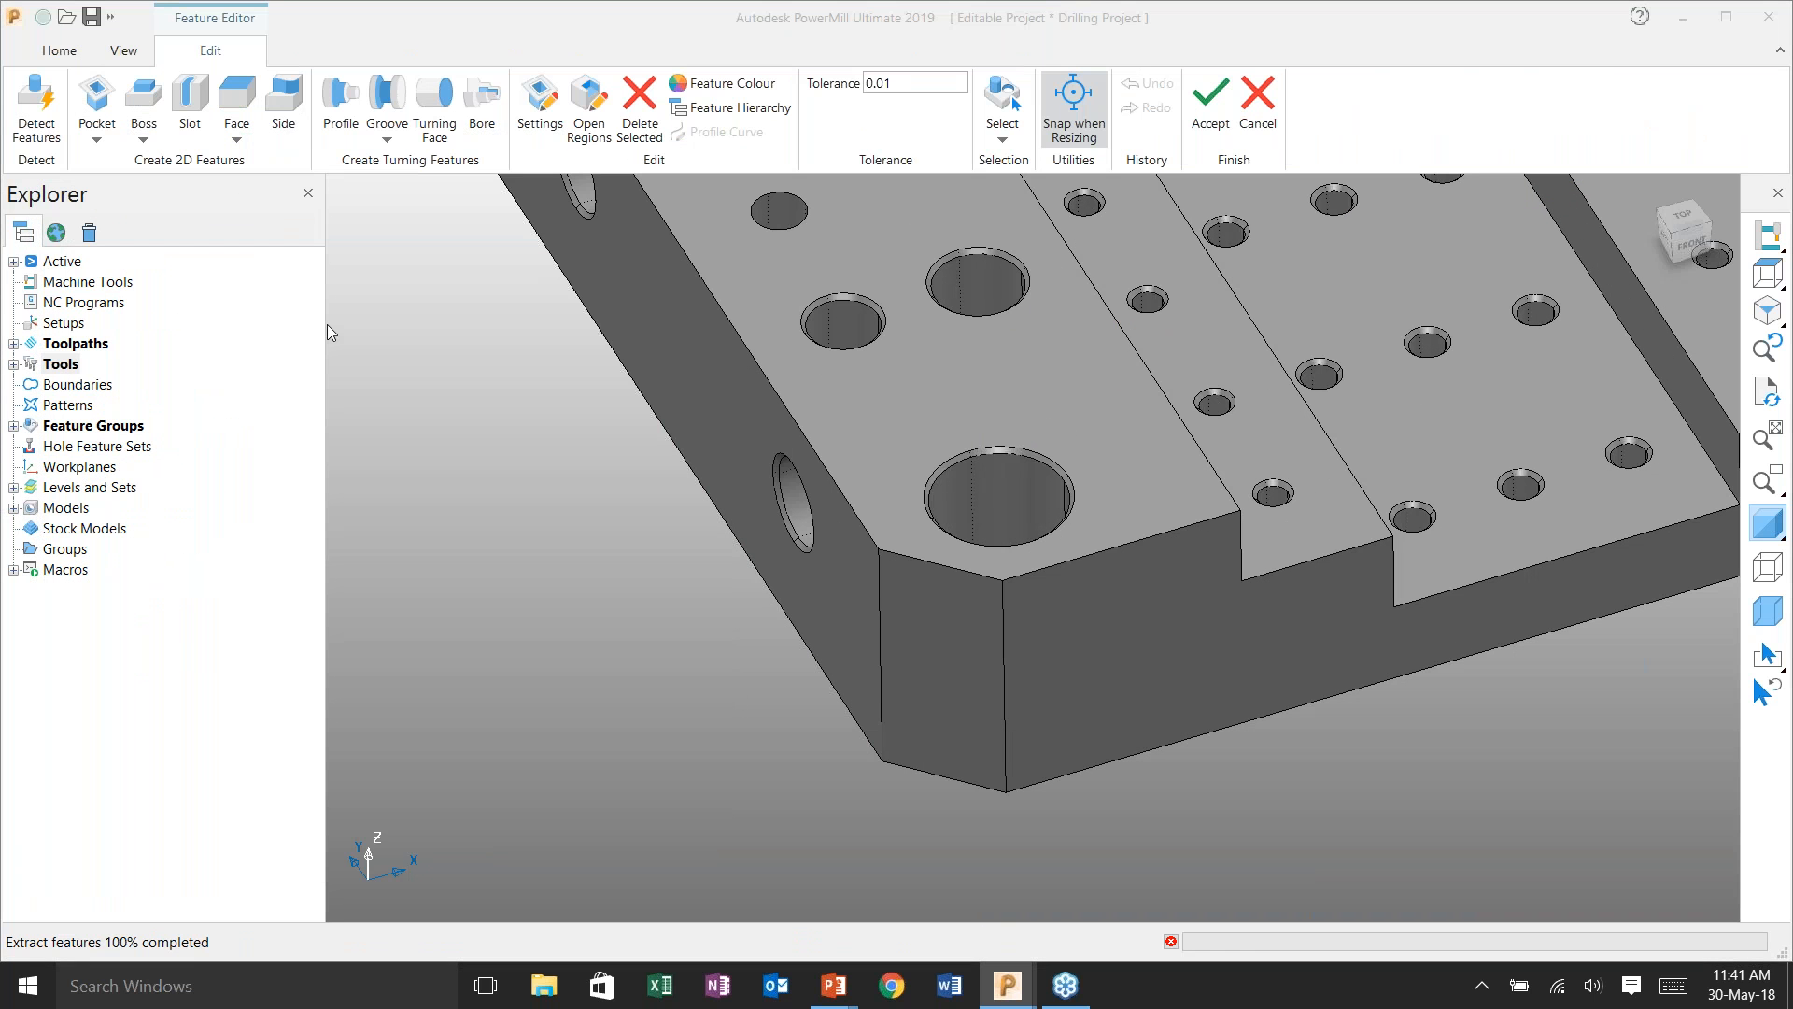
{"action": "left_click", "coordinate": [209, 249]}
{"action": "left_click", "coordinate": [200, 294]}
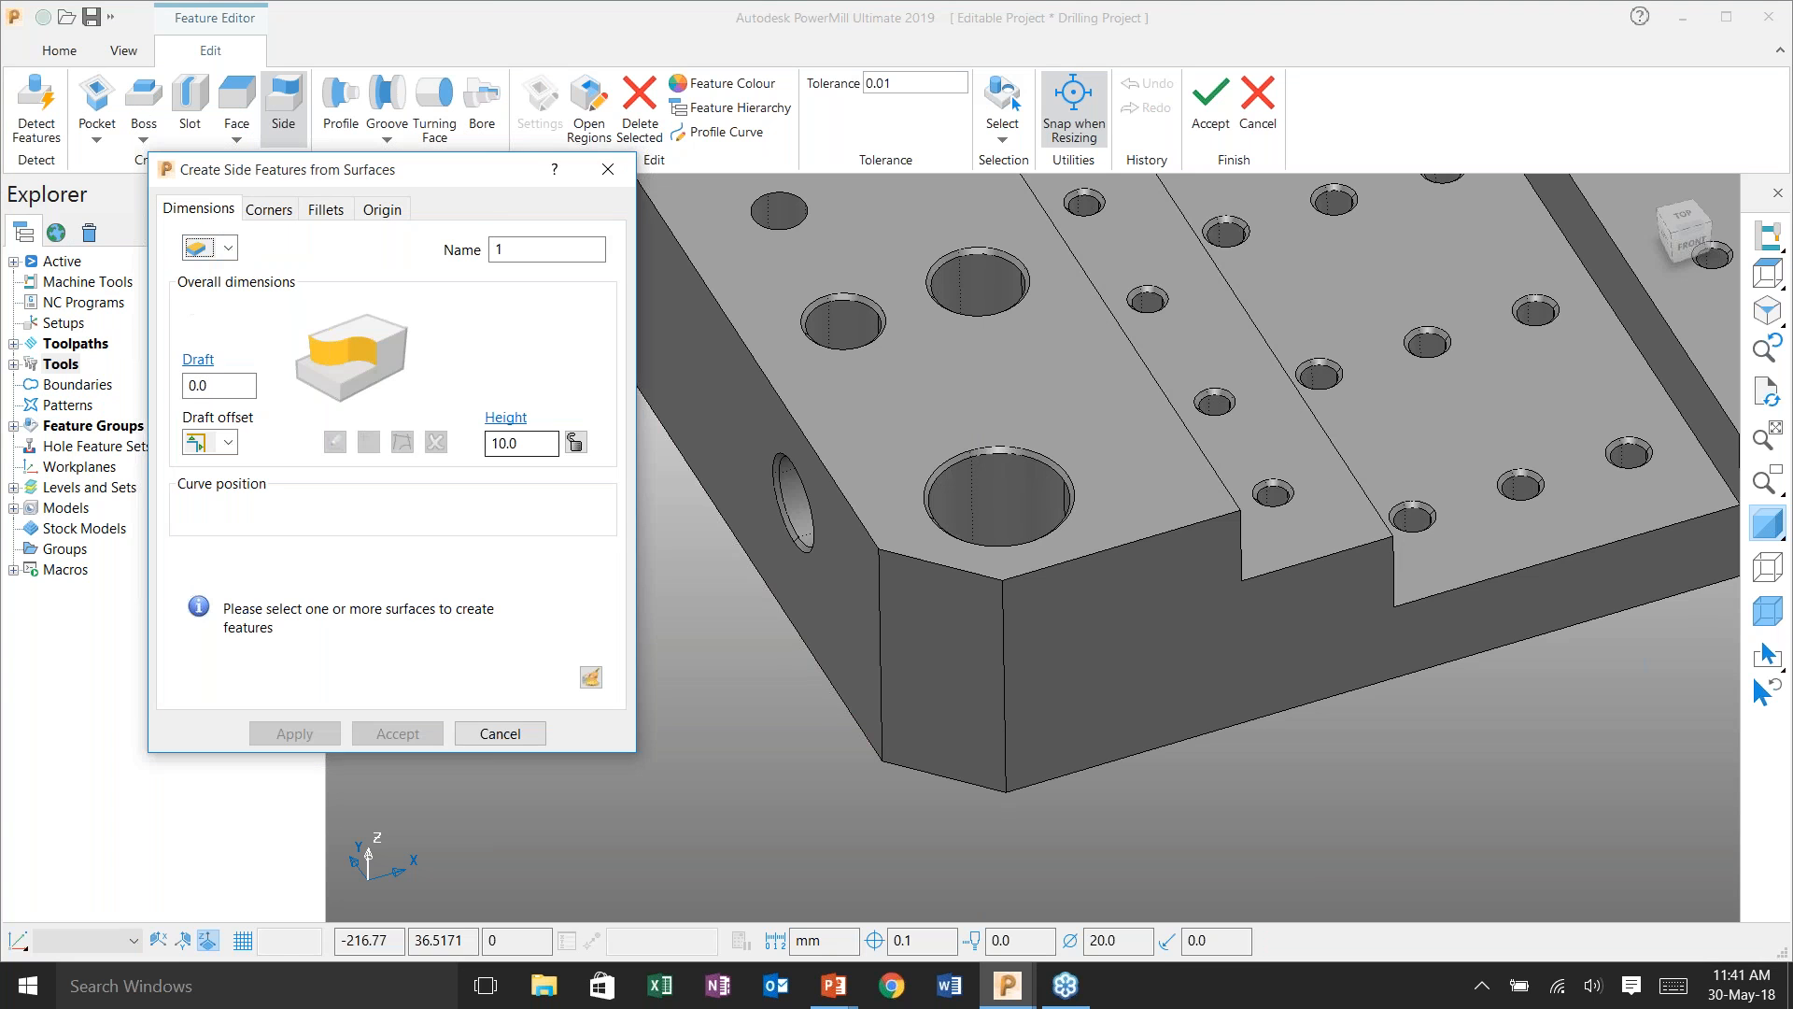
{"action": "left_click", "coordinate": [912, 591]}
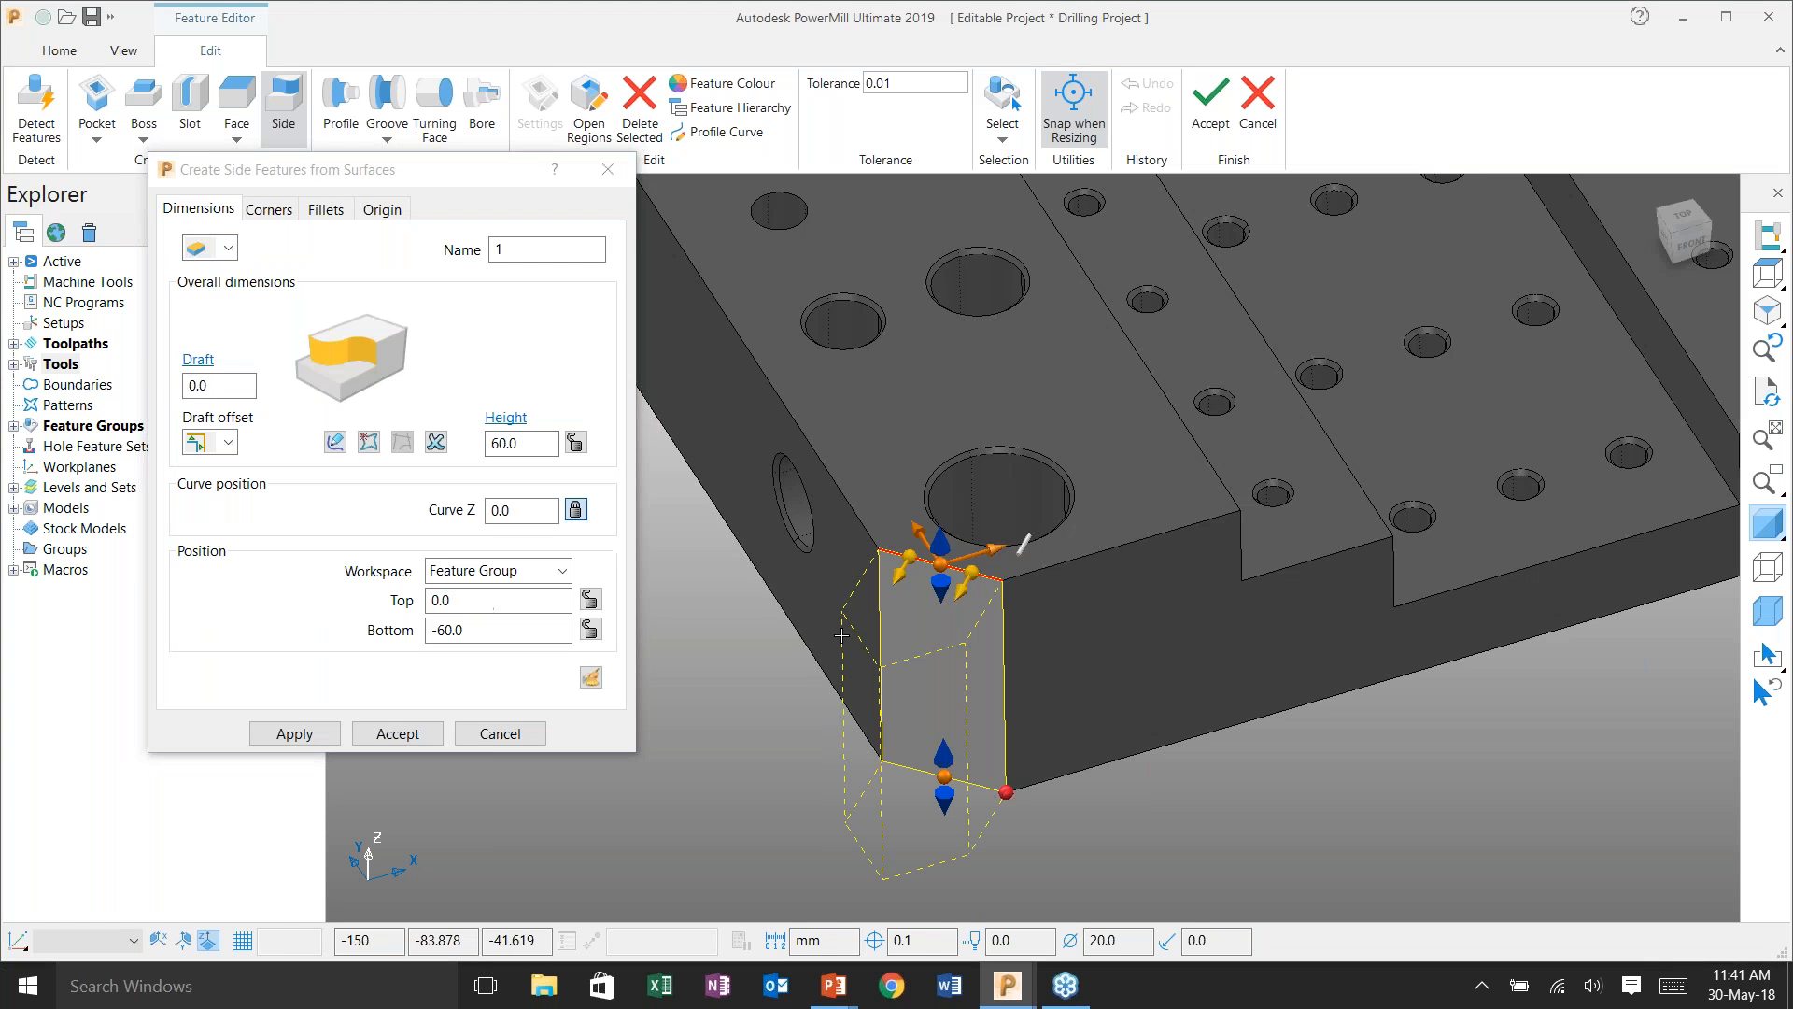
{"action": "scroll", "coordinate": [912, 592], "scroll_direction": "up", "scroll_amount": 3}
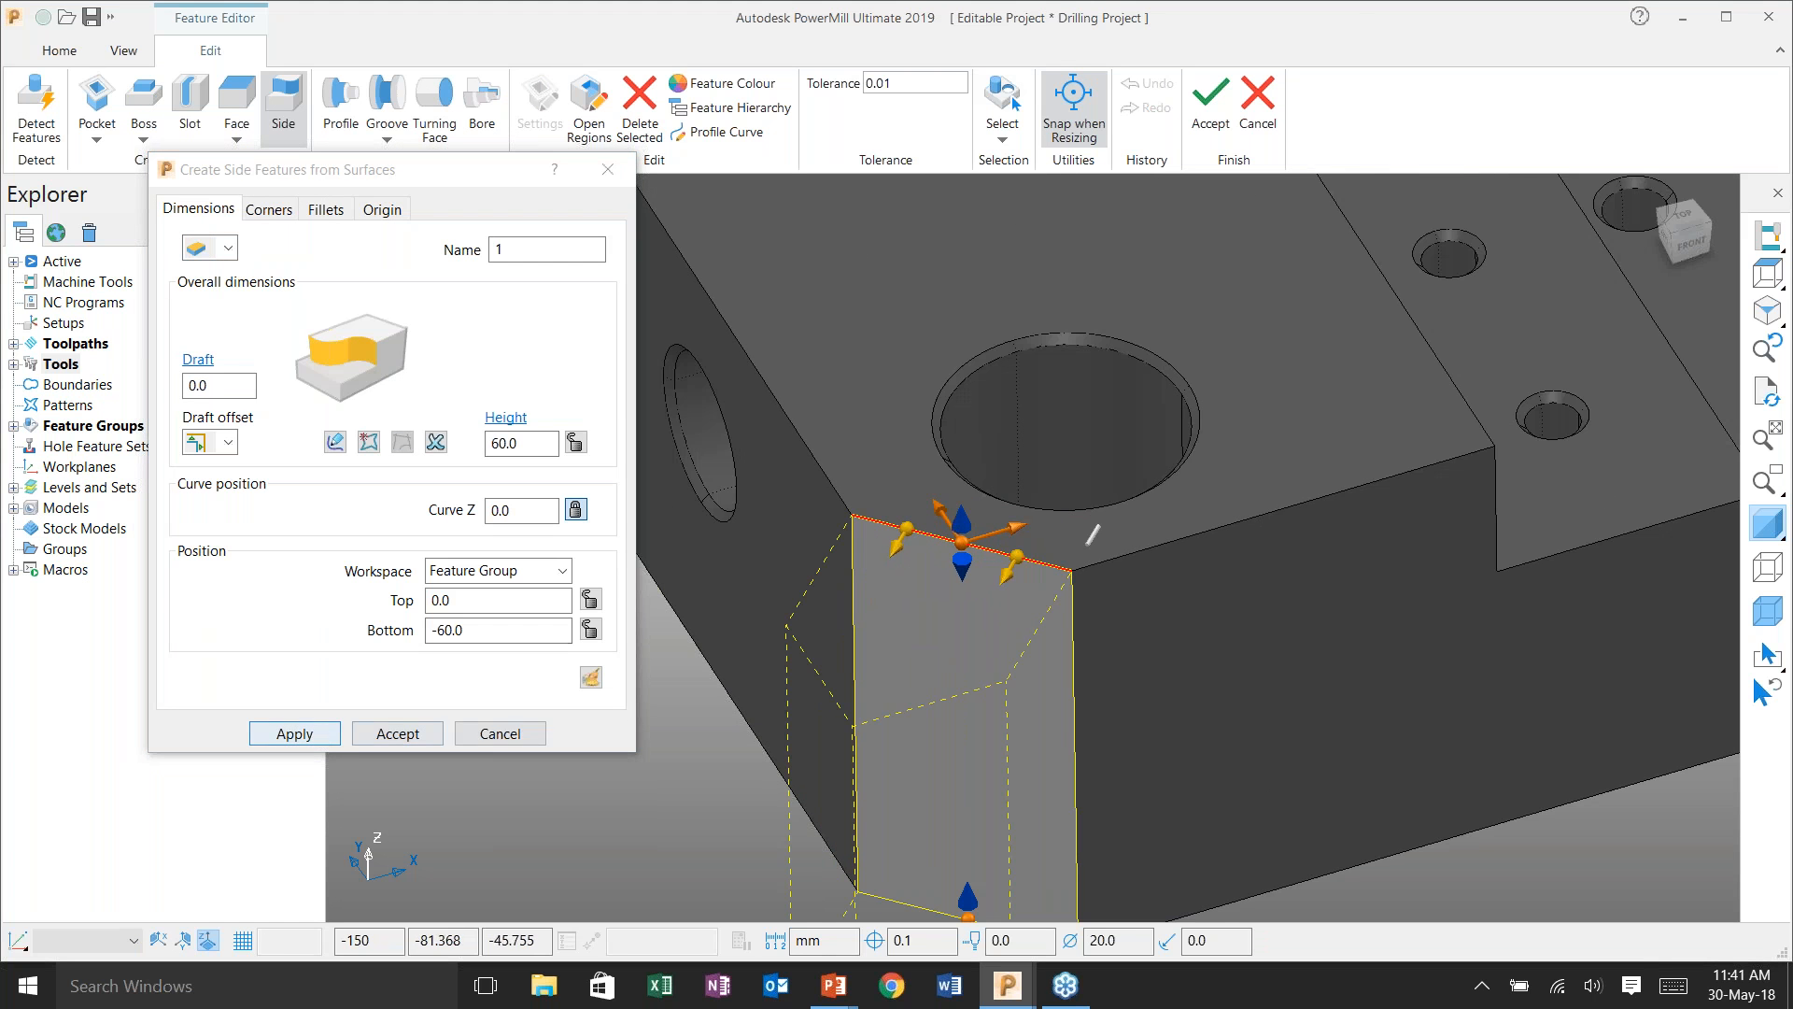
{"action": "left_click", "coordinate": [295, 734]}
{"action": "scroll", "coordinate": [979, 659], "scroll_direction": "down", "scroll_amount": 5}
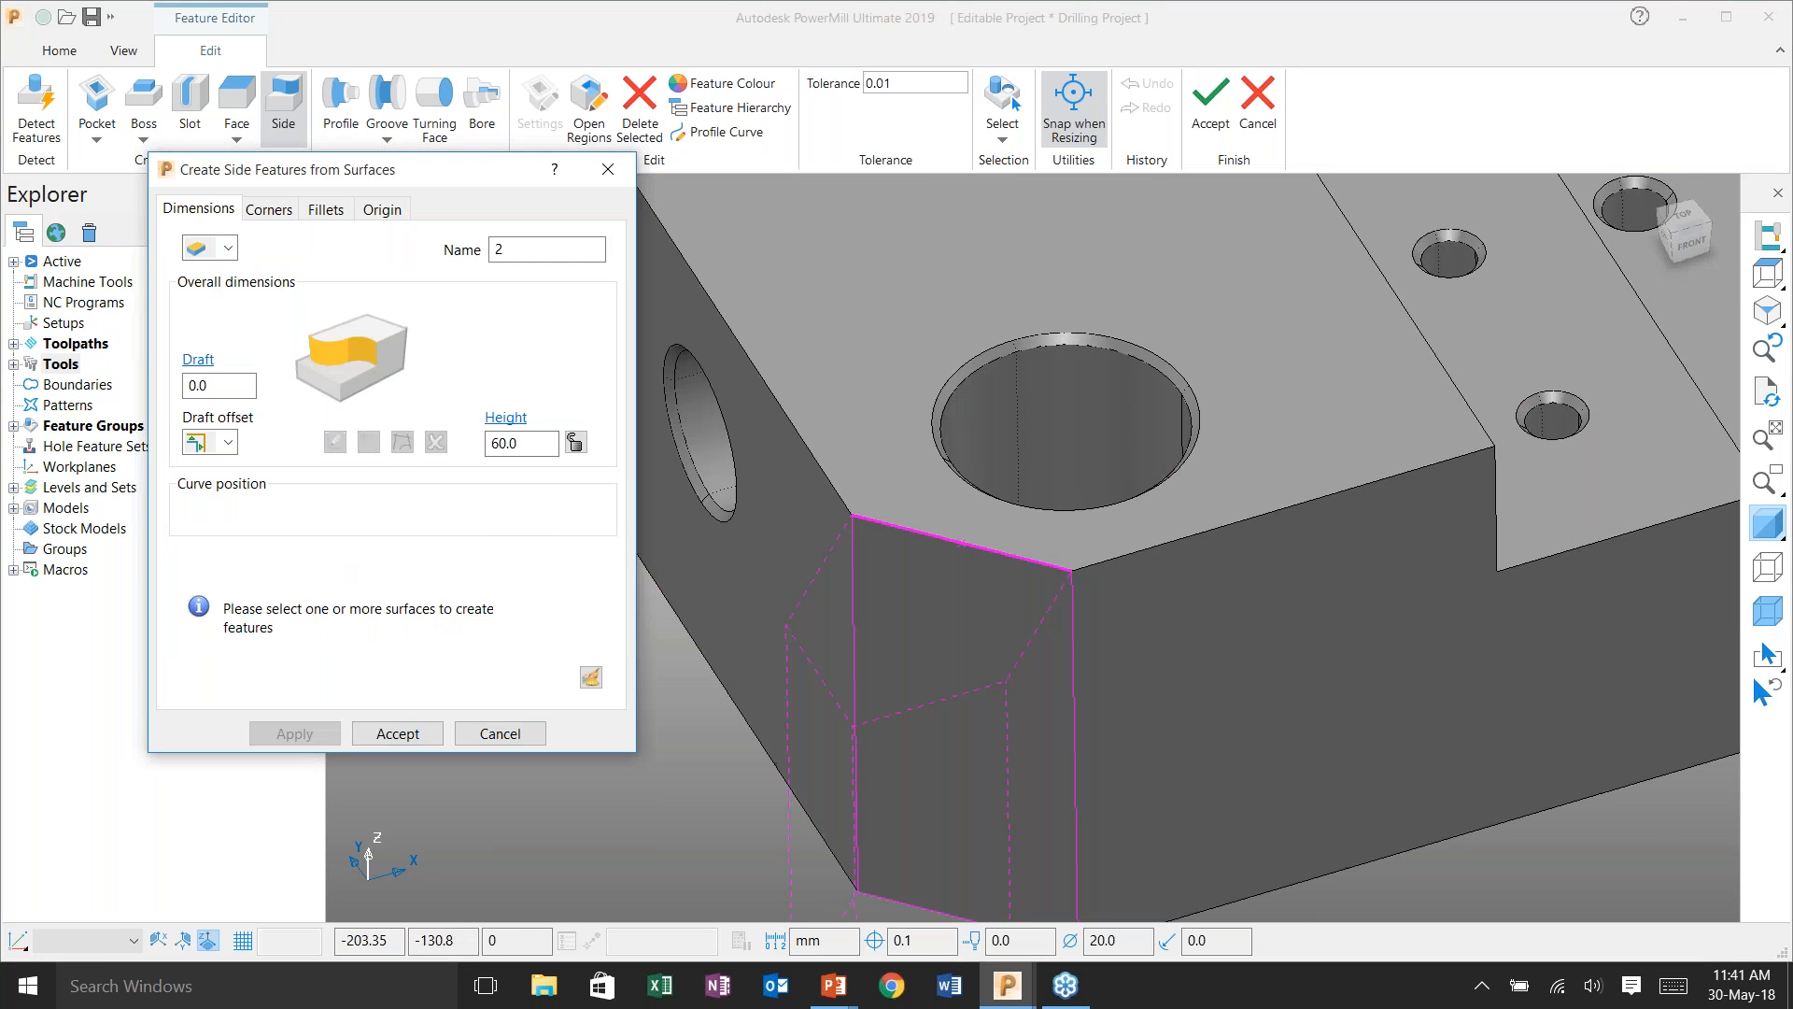
- Create side features from the angled surfaces at the other three block corners and accept the feature group
{"action": "key", "text": "ctrl+7"}
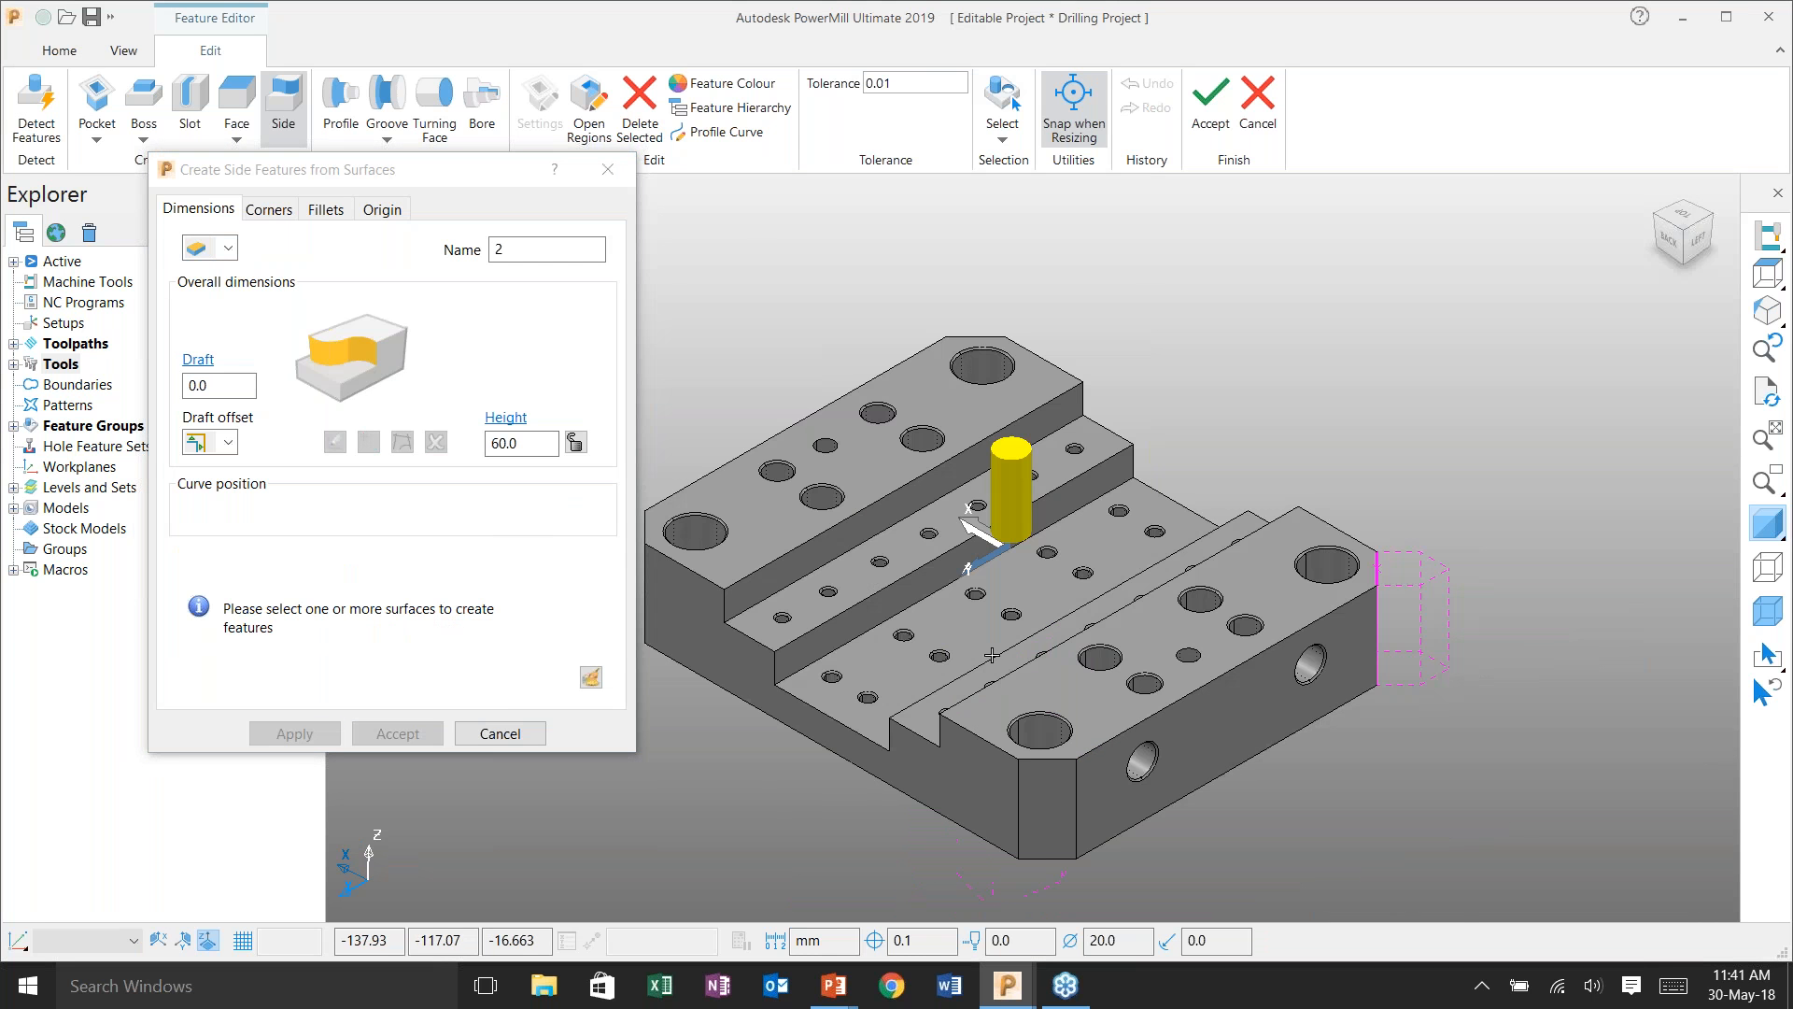
{"action": "scroll", "coordinate": [1036, 756], "scroll_direction": "up", "scroll_amount": 4}
{"action": "left_click", "coordinate": [1043, 744]}
{"action": "left_click", "coordinate": [287, 733]}
{"action": "key", "text": "ctrl+0"}
{"action": "scroll", "coordinate": [997, 858], "scroll_direction": "up", "scroll_amount": 3}
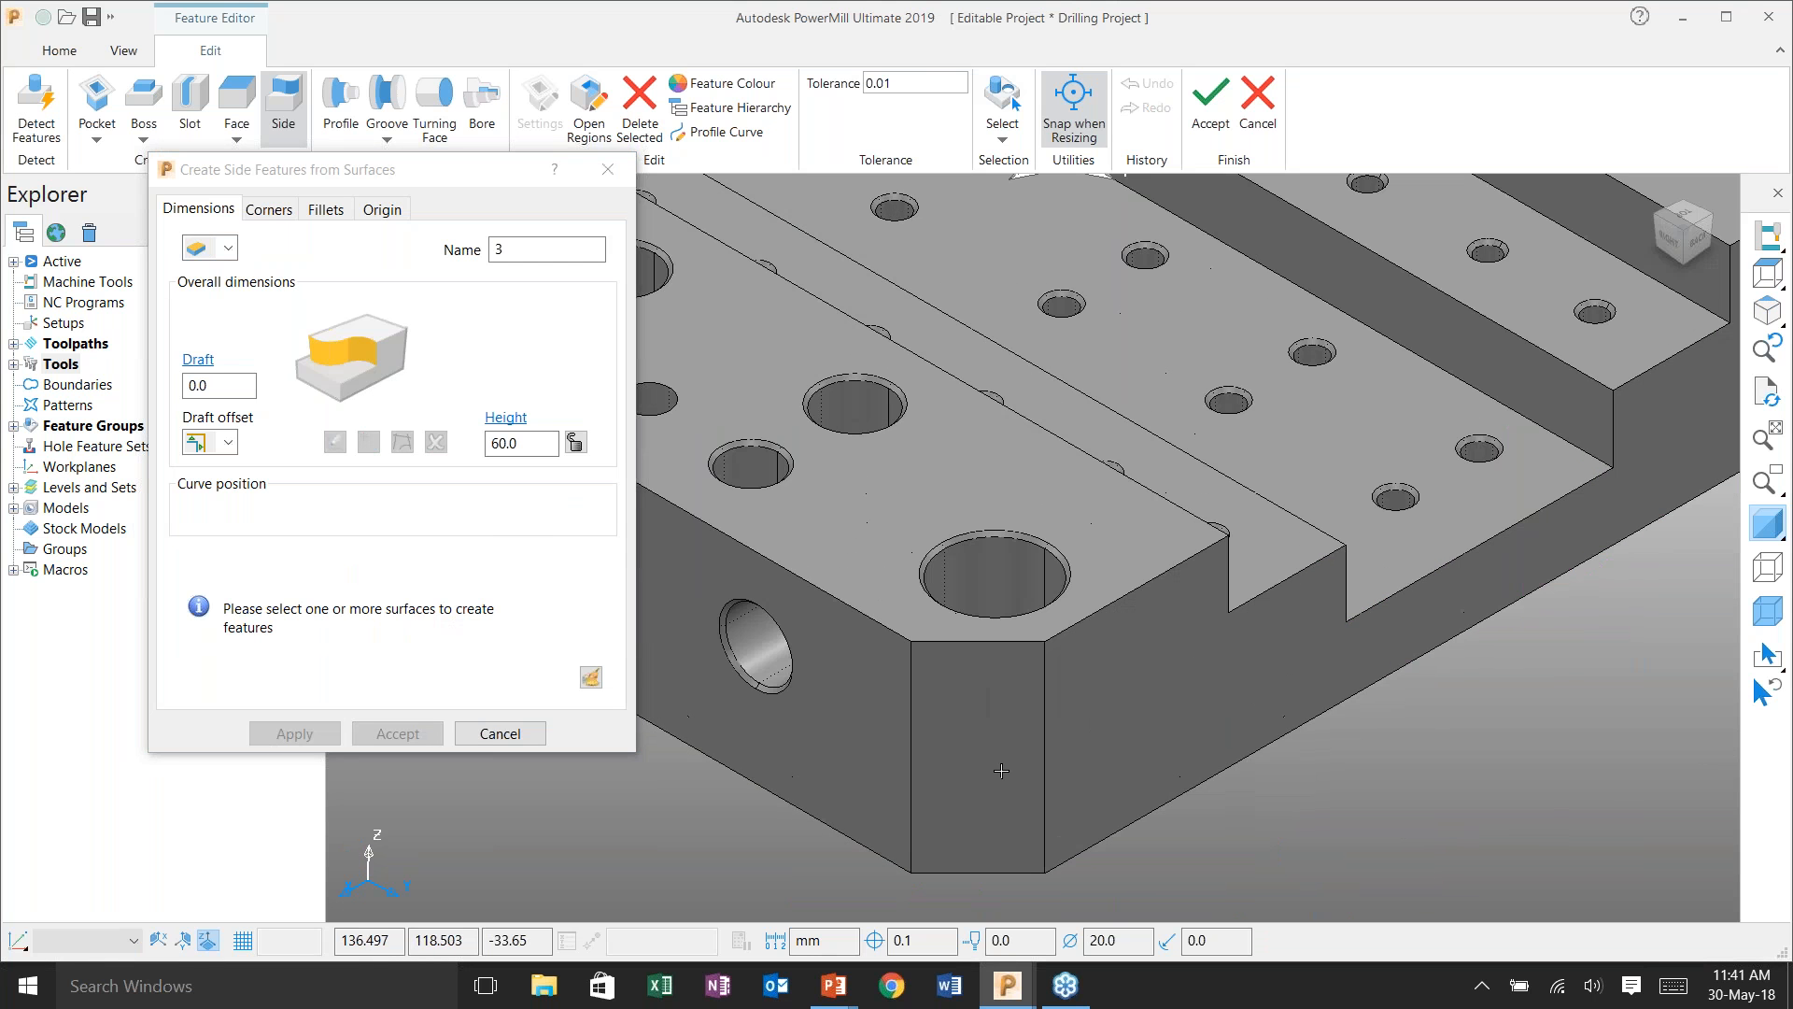
{"action": "left_click", "coordinate": [1001, 771]}
{"action": "left_click", "coordinate": [294, 733]}
{"action": "key", "text": "ctrl+0"}
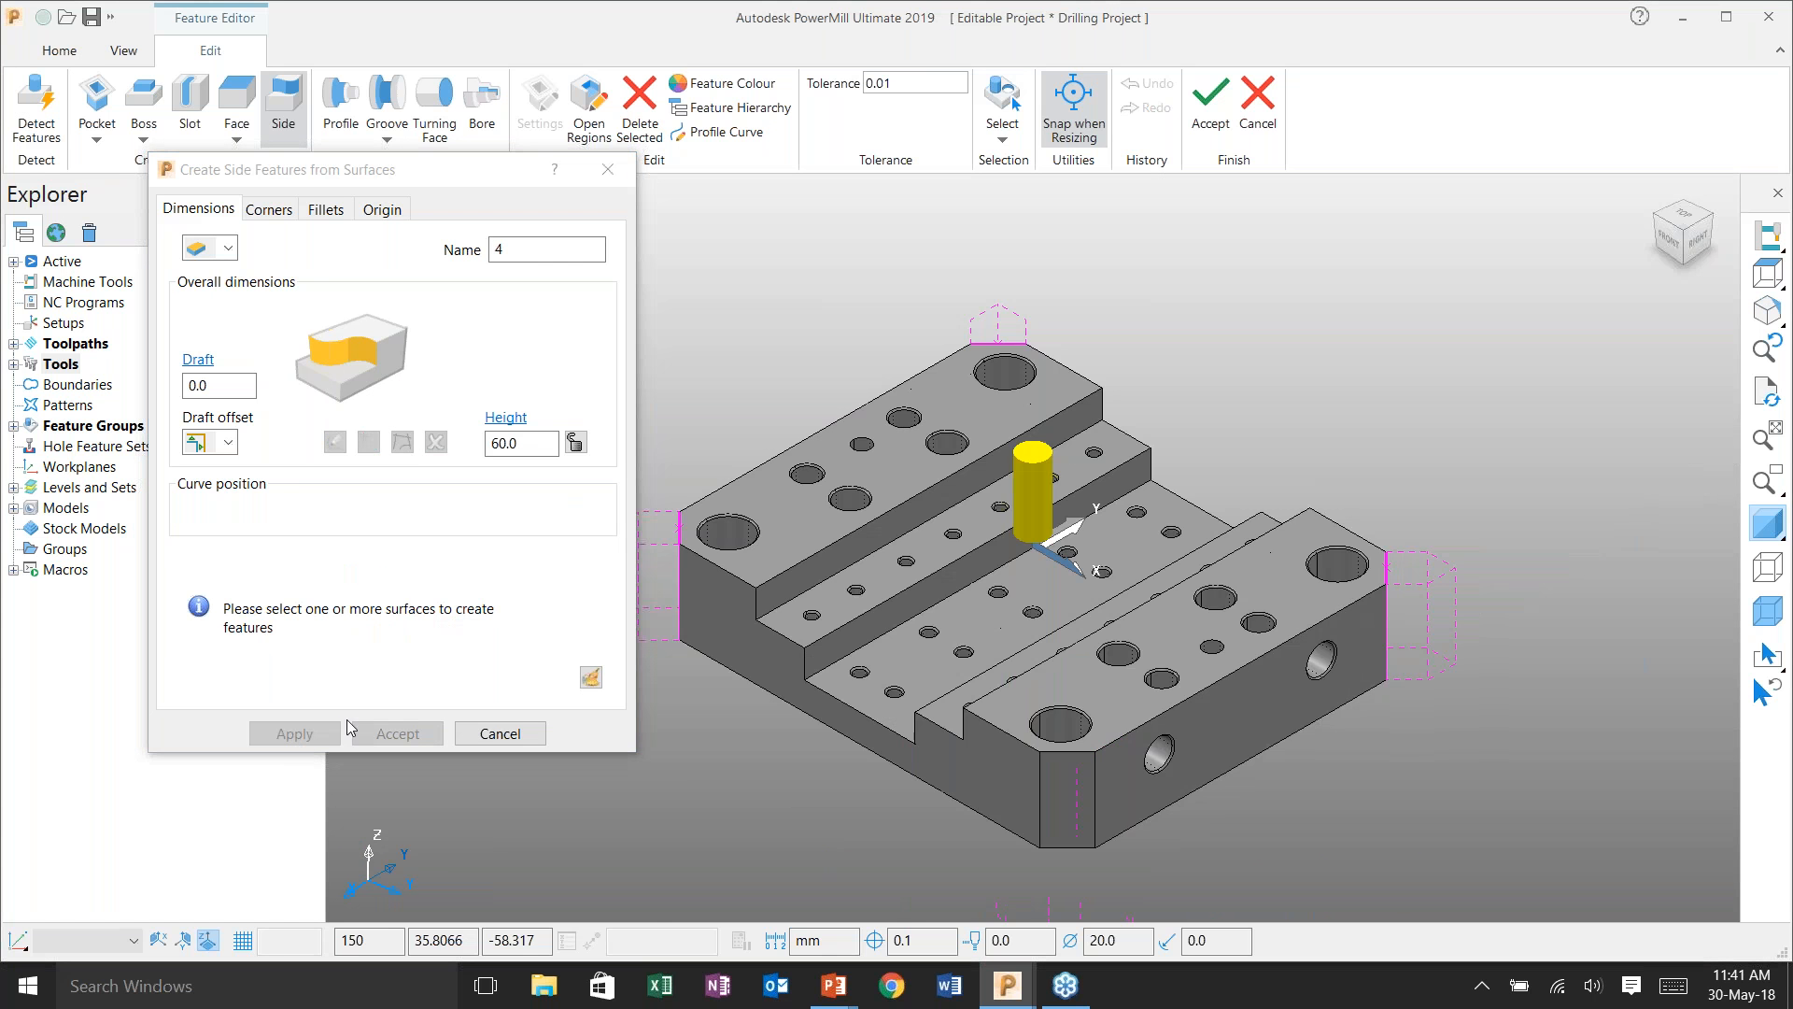
{"action": "scroll", "coordinate": [1065, 831], "scroll_direction": "up", "scroll_amount": 3}
{"action": "left_click", "coordinate": [1065, 831]}
{"action": "left_click", "coordinate": [317, 728]}
{"action": "key", "text": "ctrl+0"}
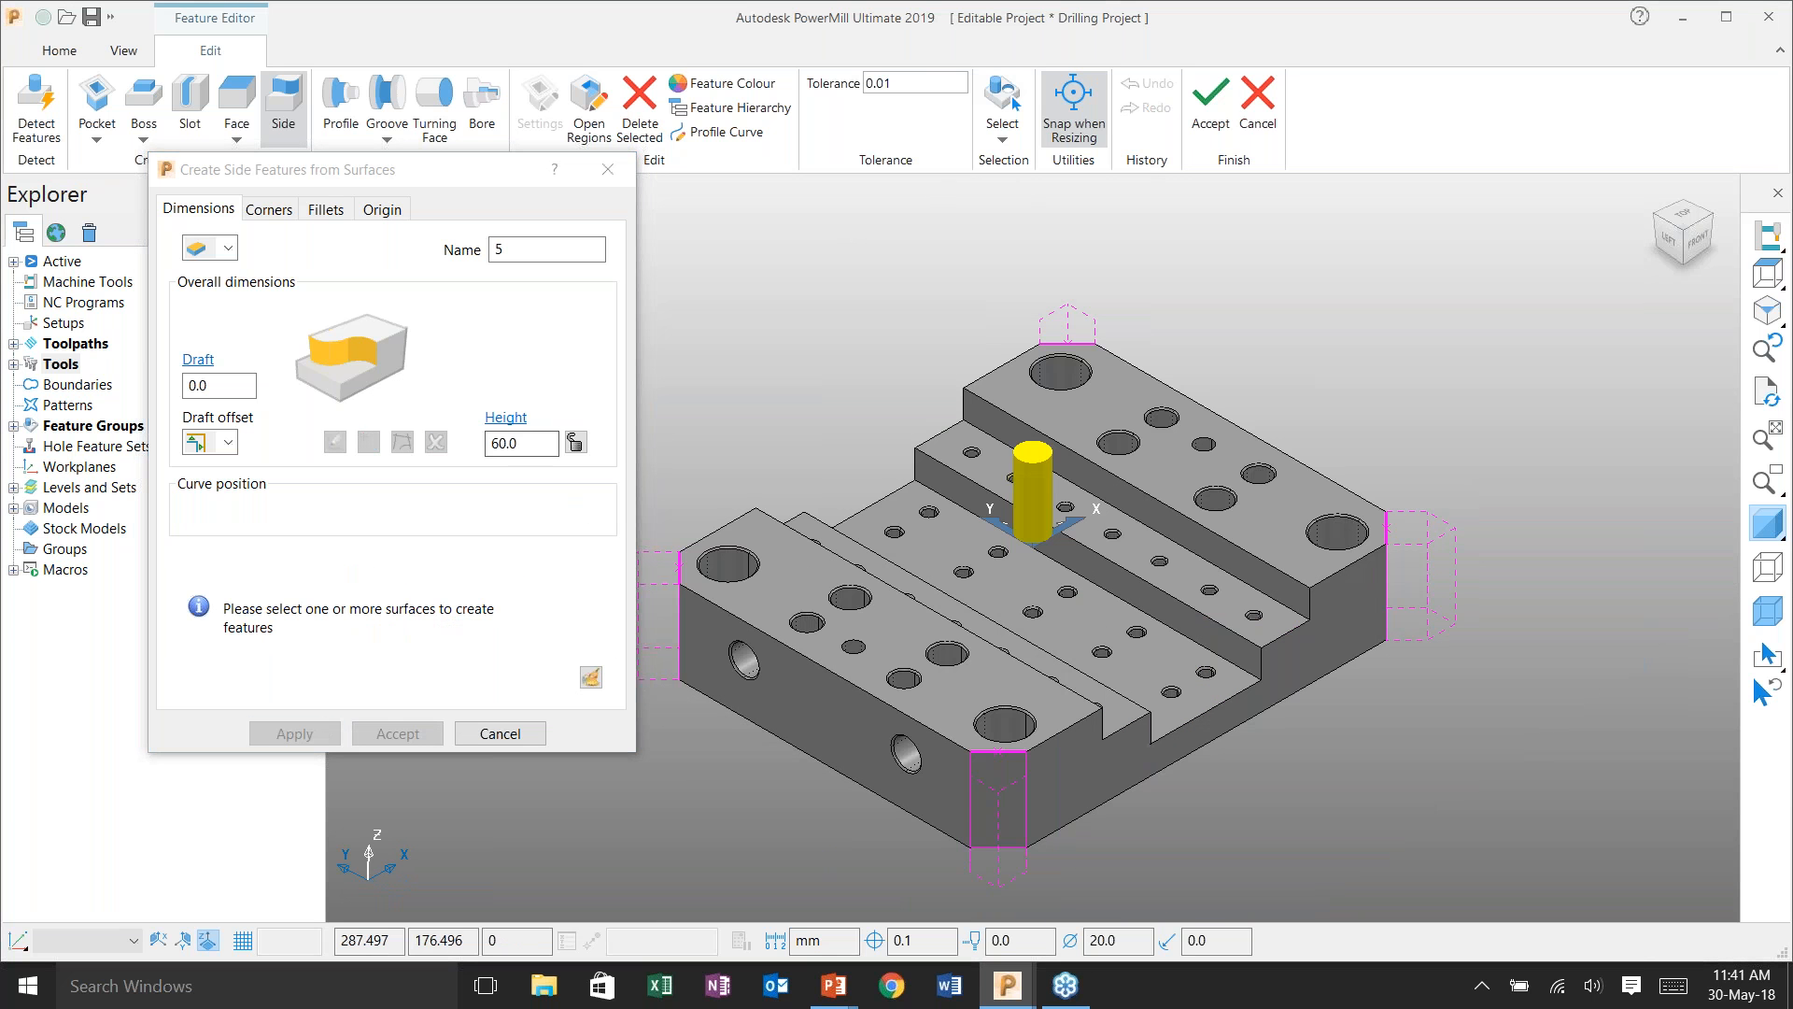
{"action": "left_click", "coordinate": [1210, 111]}
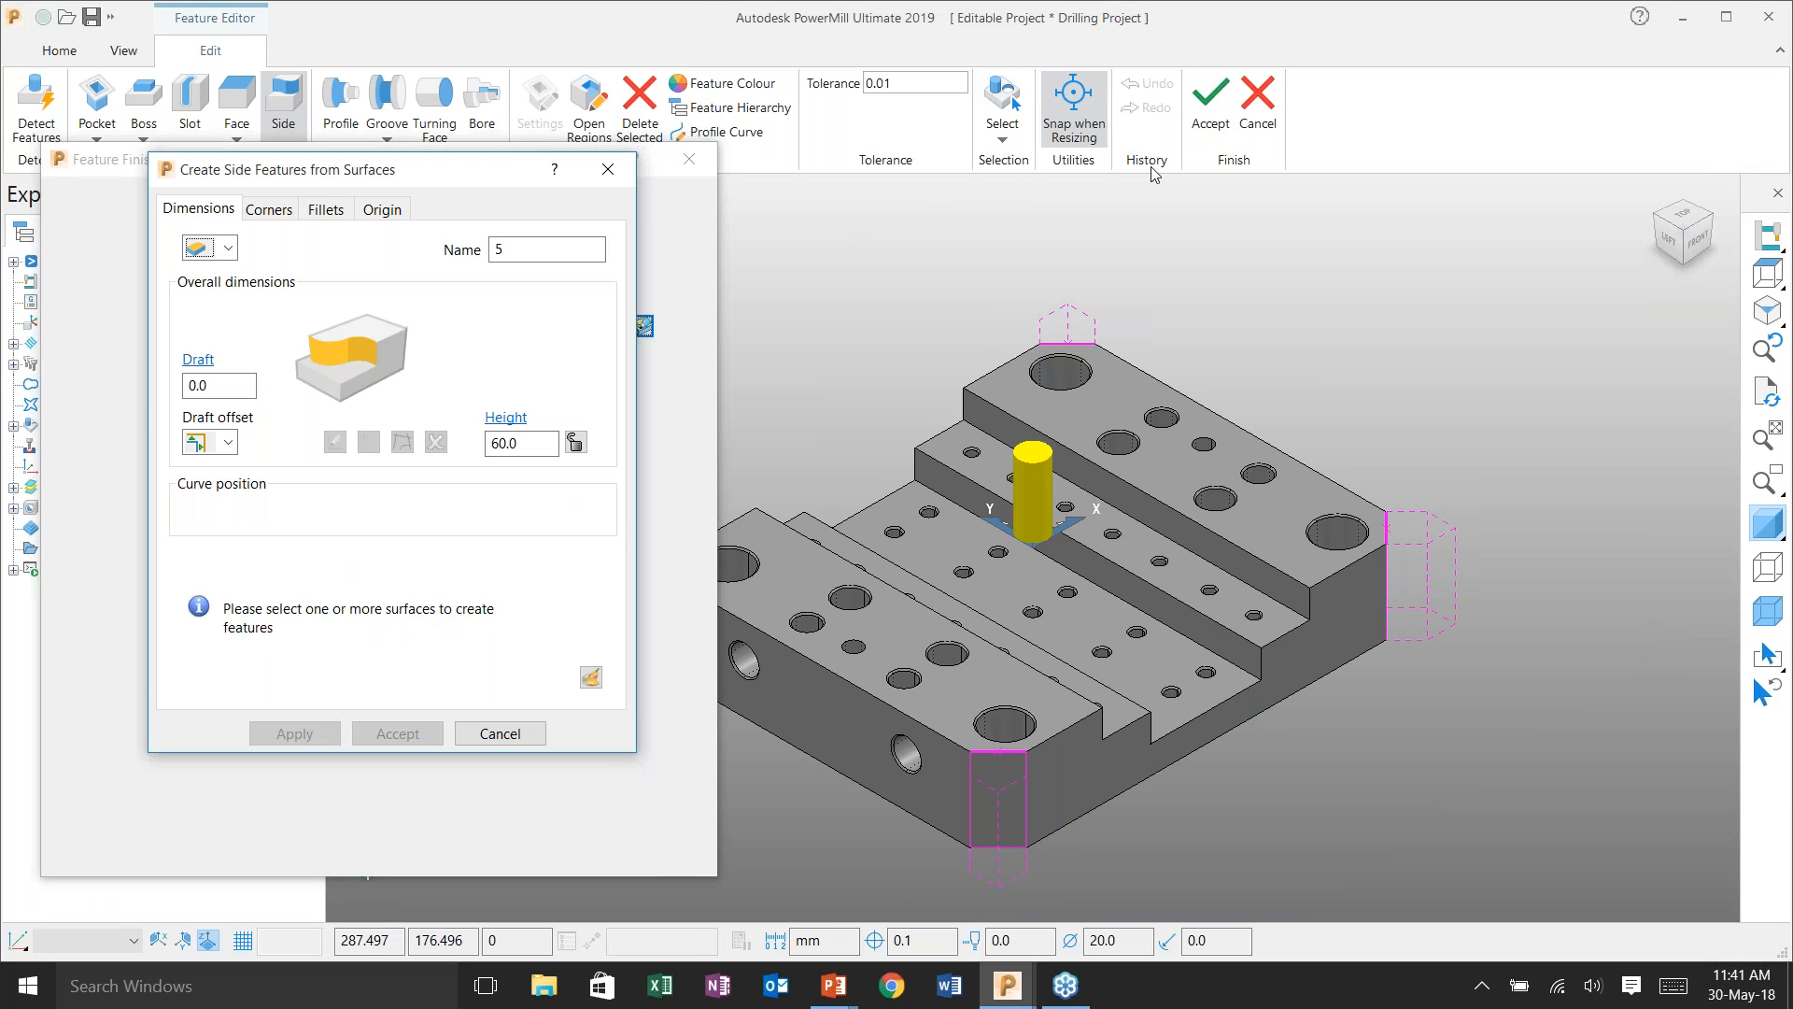
- Select all four side features, calculate the corner finishing toolpath, and close its settings
{"action": "left_click", "coordinate": [370, 758]}
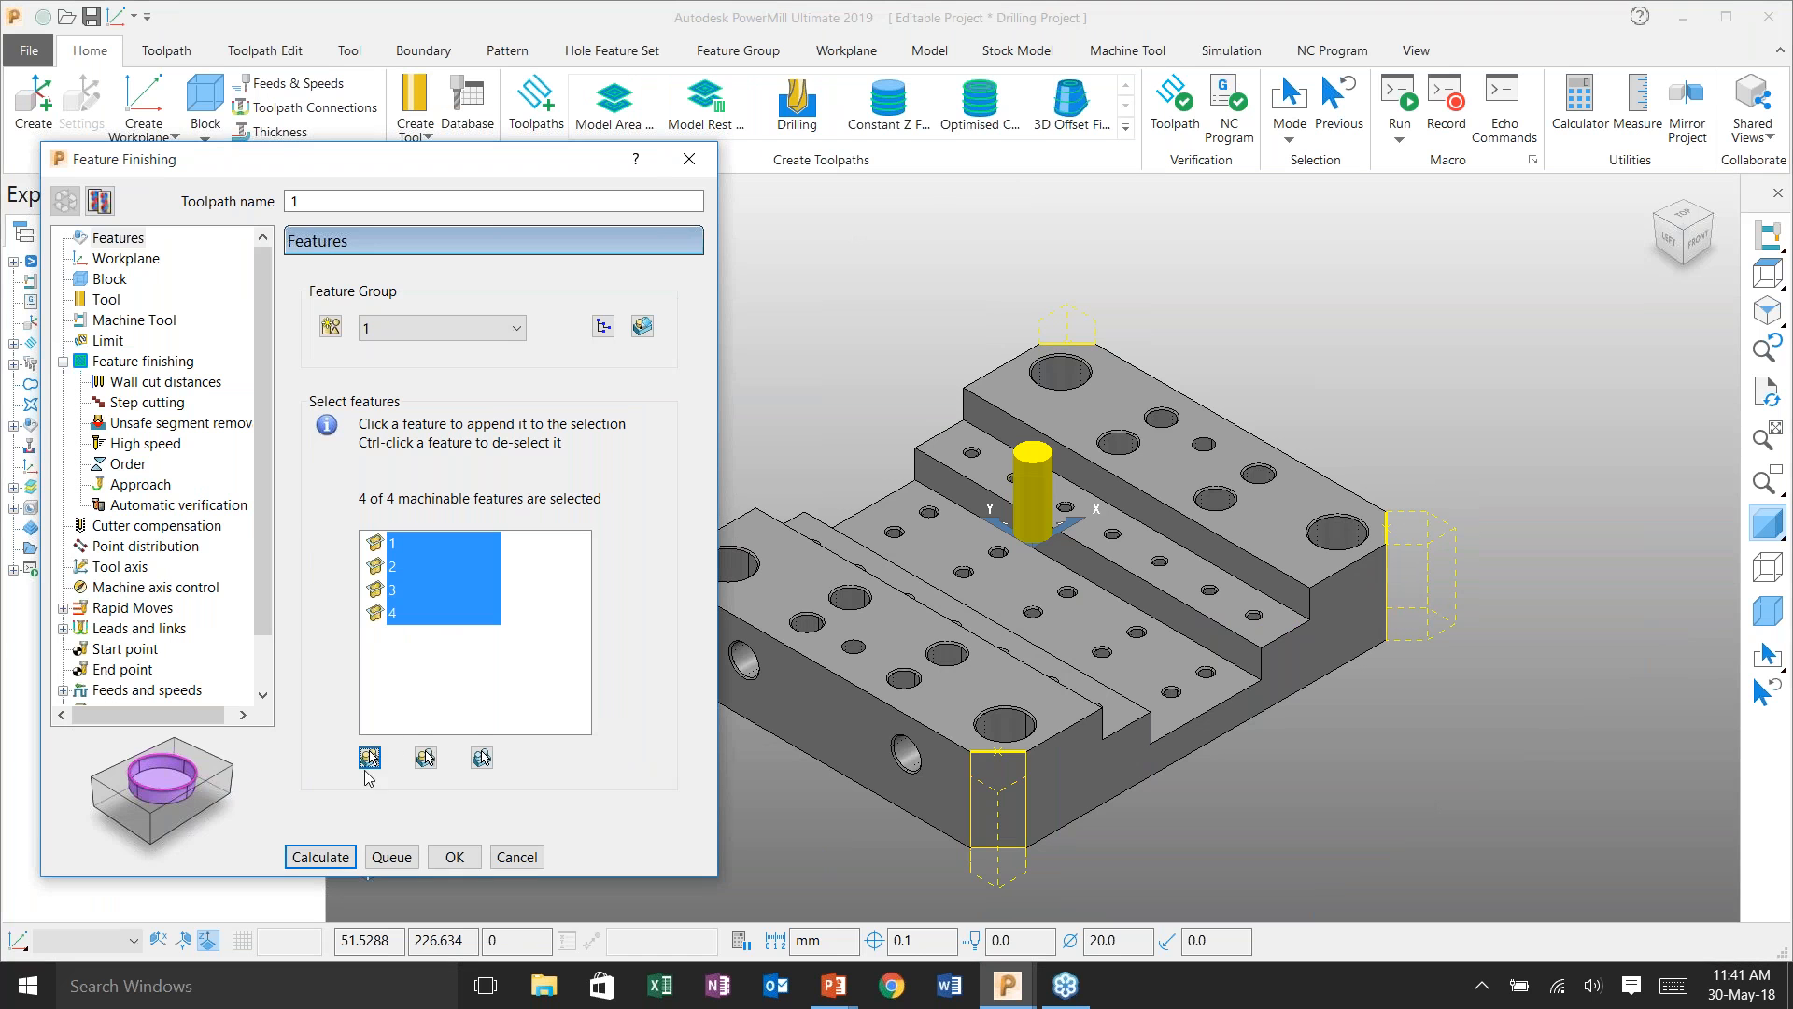
{"action": "left_click", "coordinate": [327, 854]}
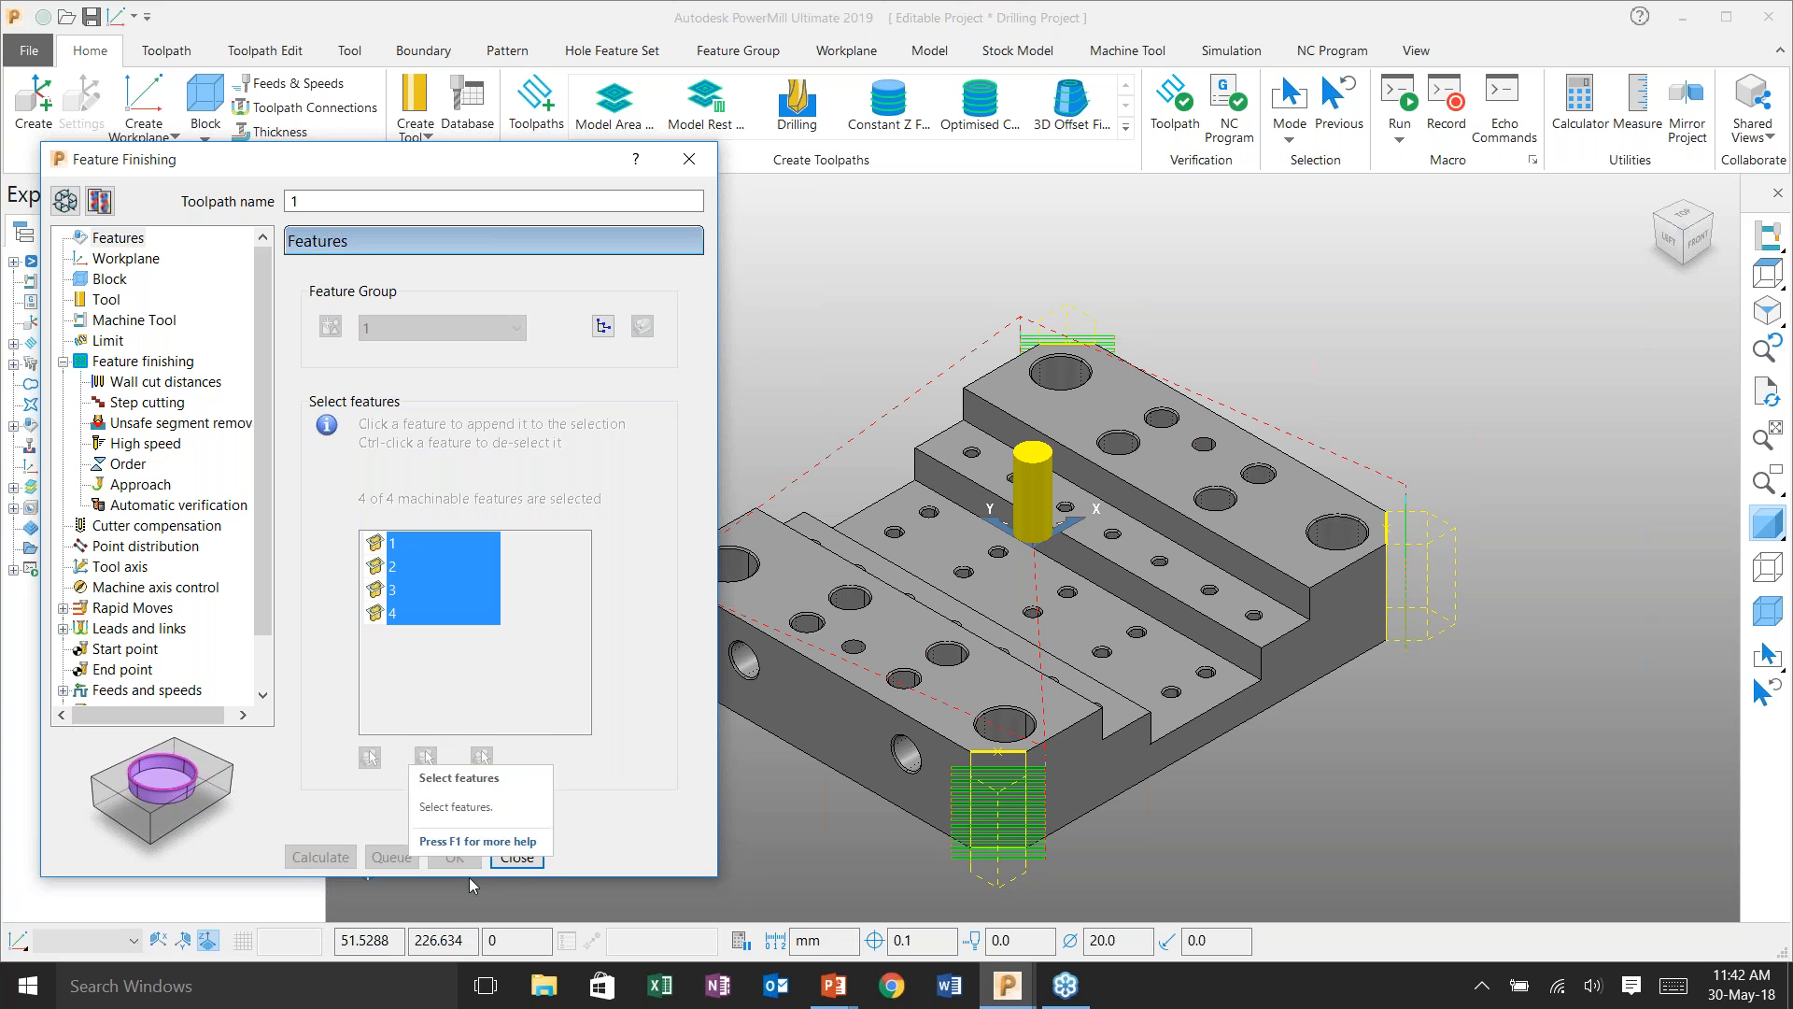
{"action": "left_click", "coordinate": [509, 857]}
- Examine the tool and its passes along the chamfered corner from above and in isometric view
{"action": "key", "text": "ctrl+5"}
{"action": "middle_click_drag", "start_coordinate": [738, 742], "coordinate": [950, 508], "text": "shift"}
{"action": "scroll", "coordinate": [885, 607], "scroll_direction": "up", "scroll_amount": 5}
{"action": "key", "text": "ctrl+t"}
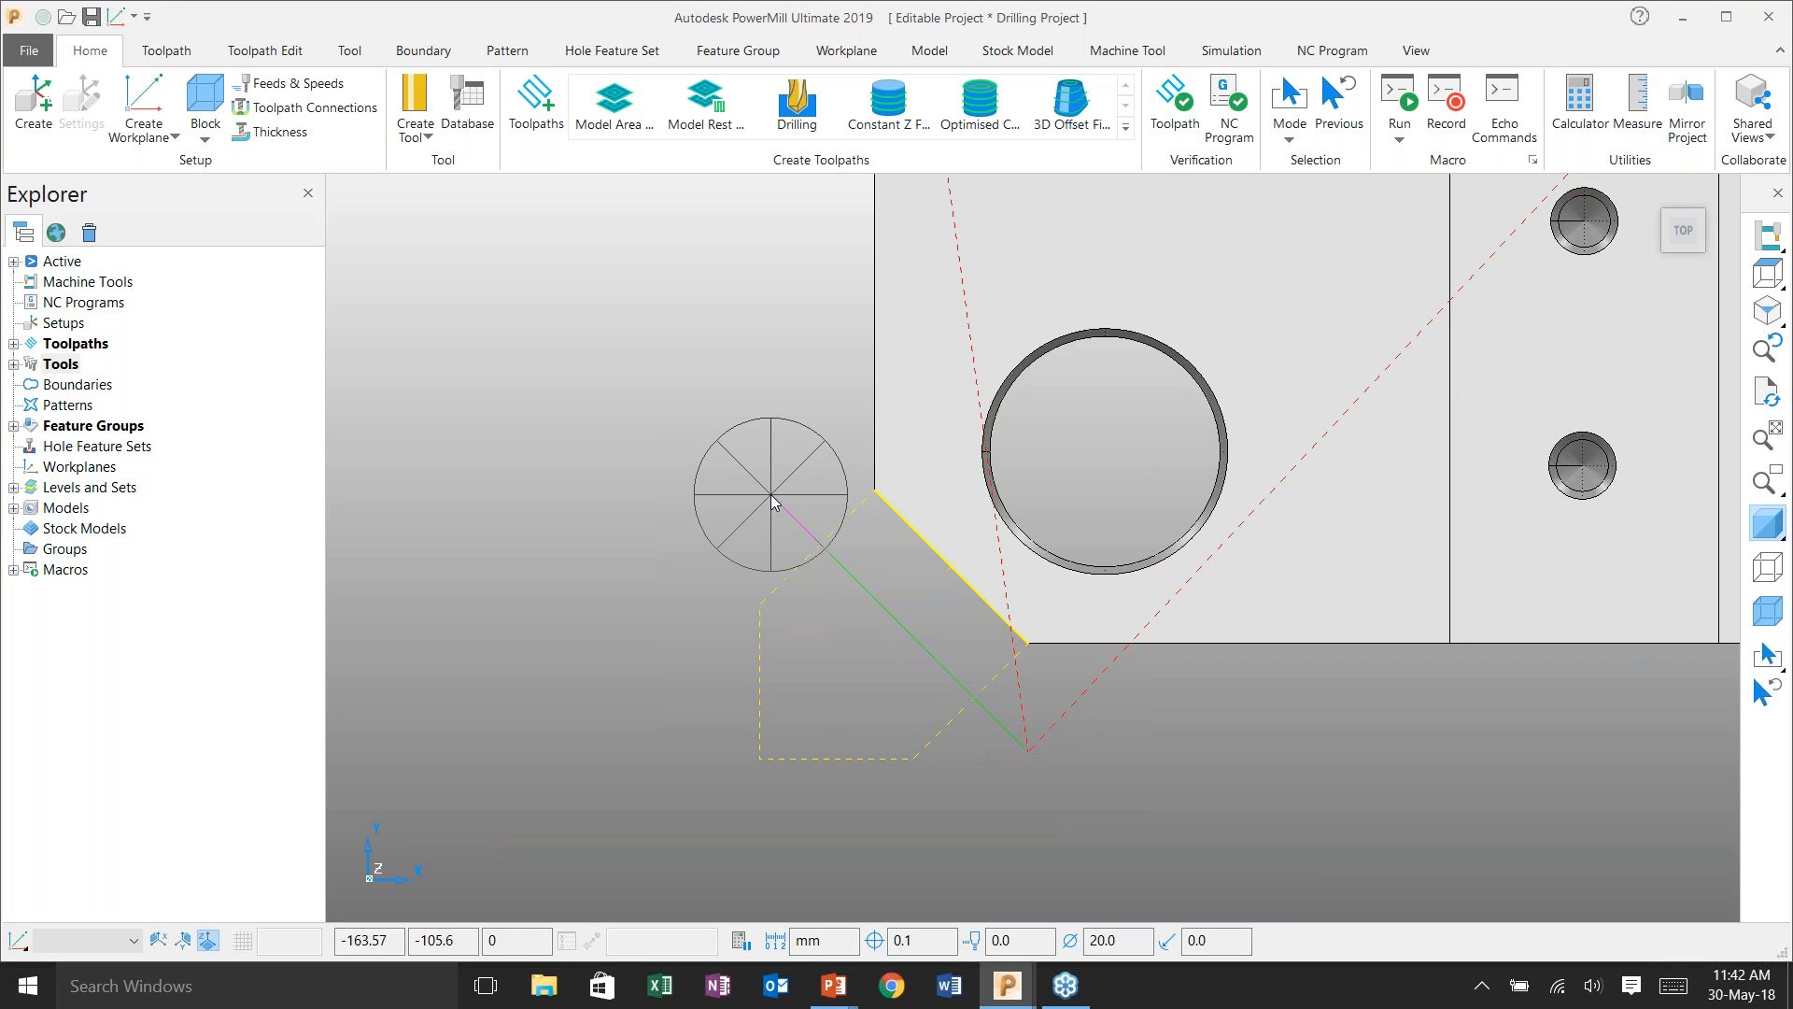
{"action": "key", "text": "ctrl+1"}
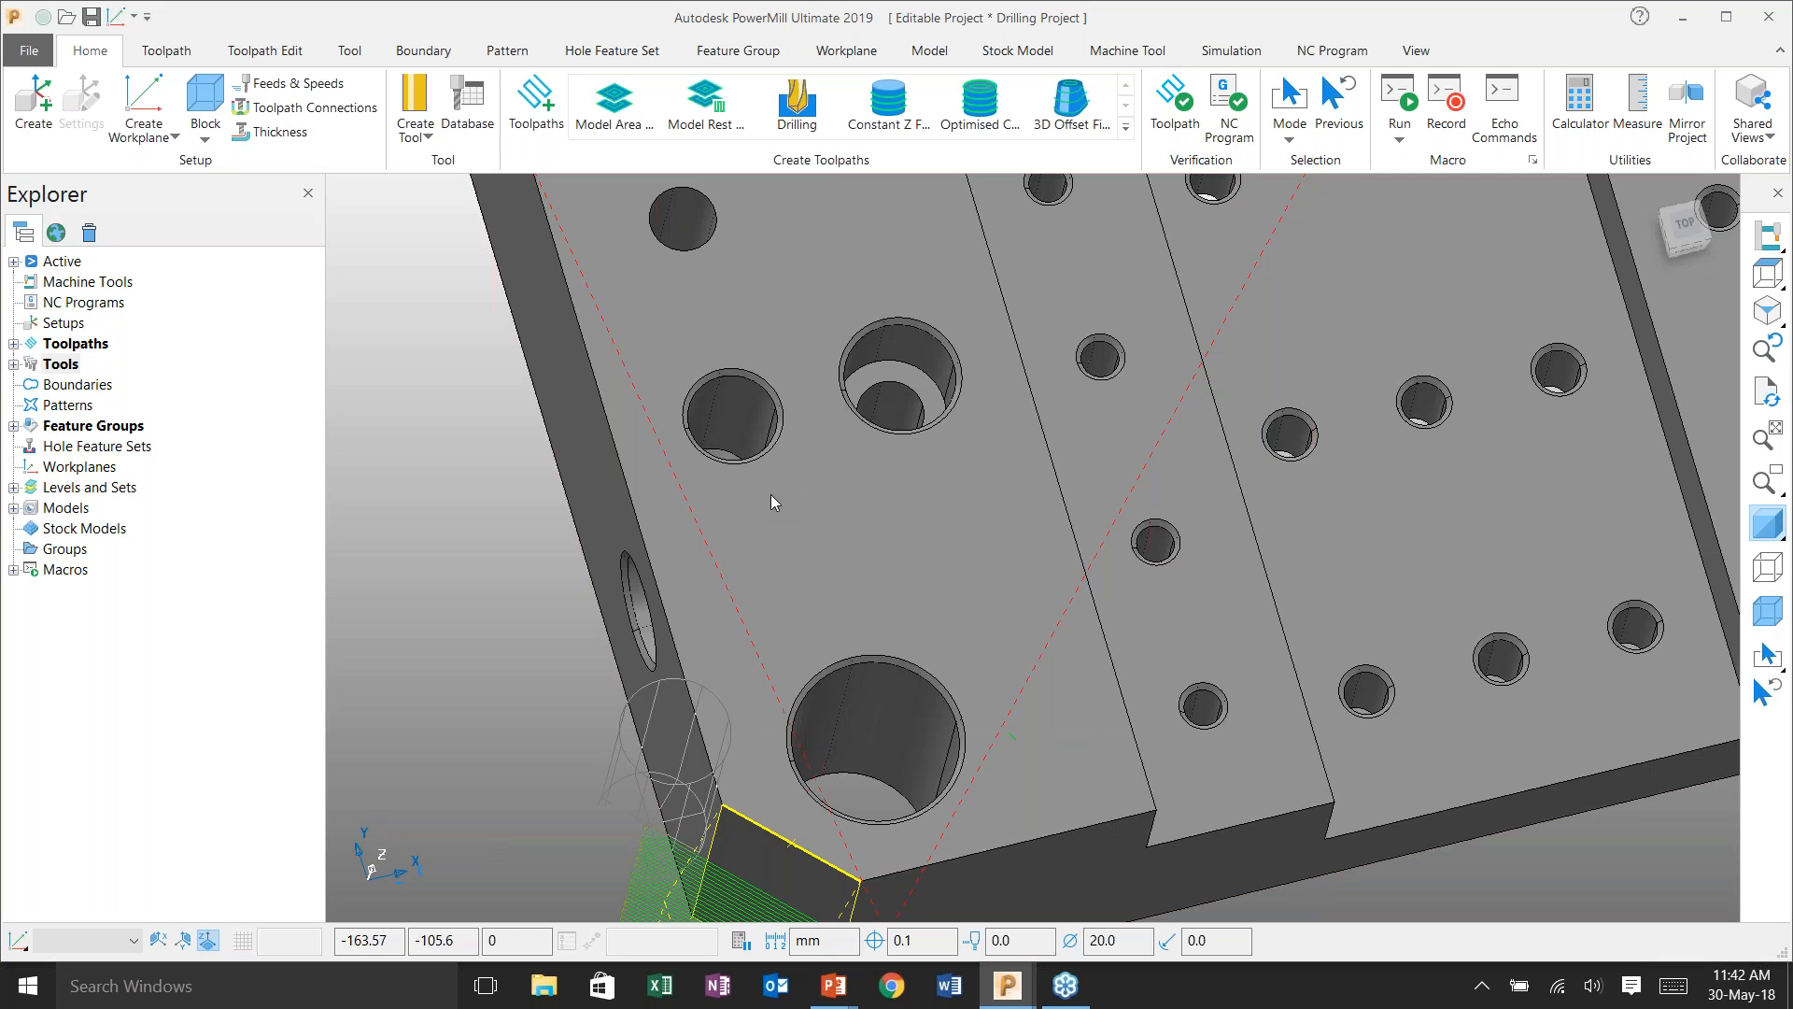
{"action": "scroll", "coordinate": [1016, 659], "scroll_direction": "up", "scroll_amount": 3}
{"action": "scroll", "coordinate": [1017, 660], "scroll_direction": "up", "scroll_amount": 4}
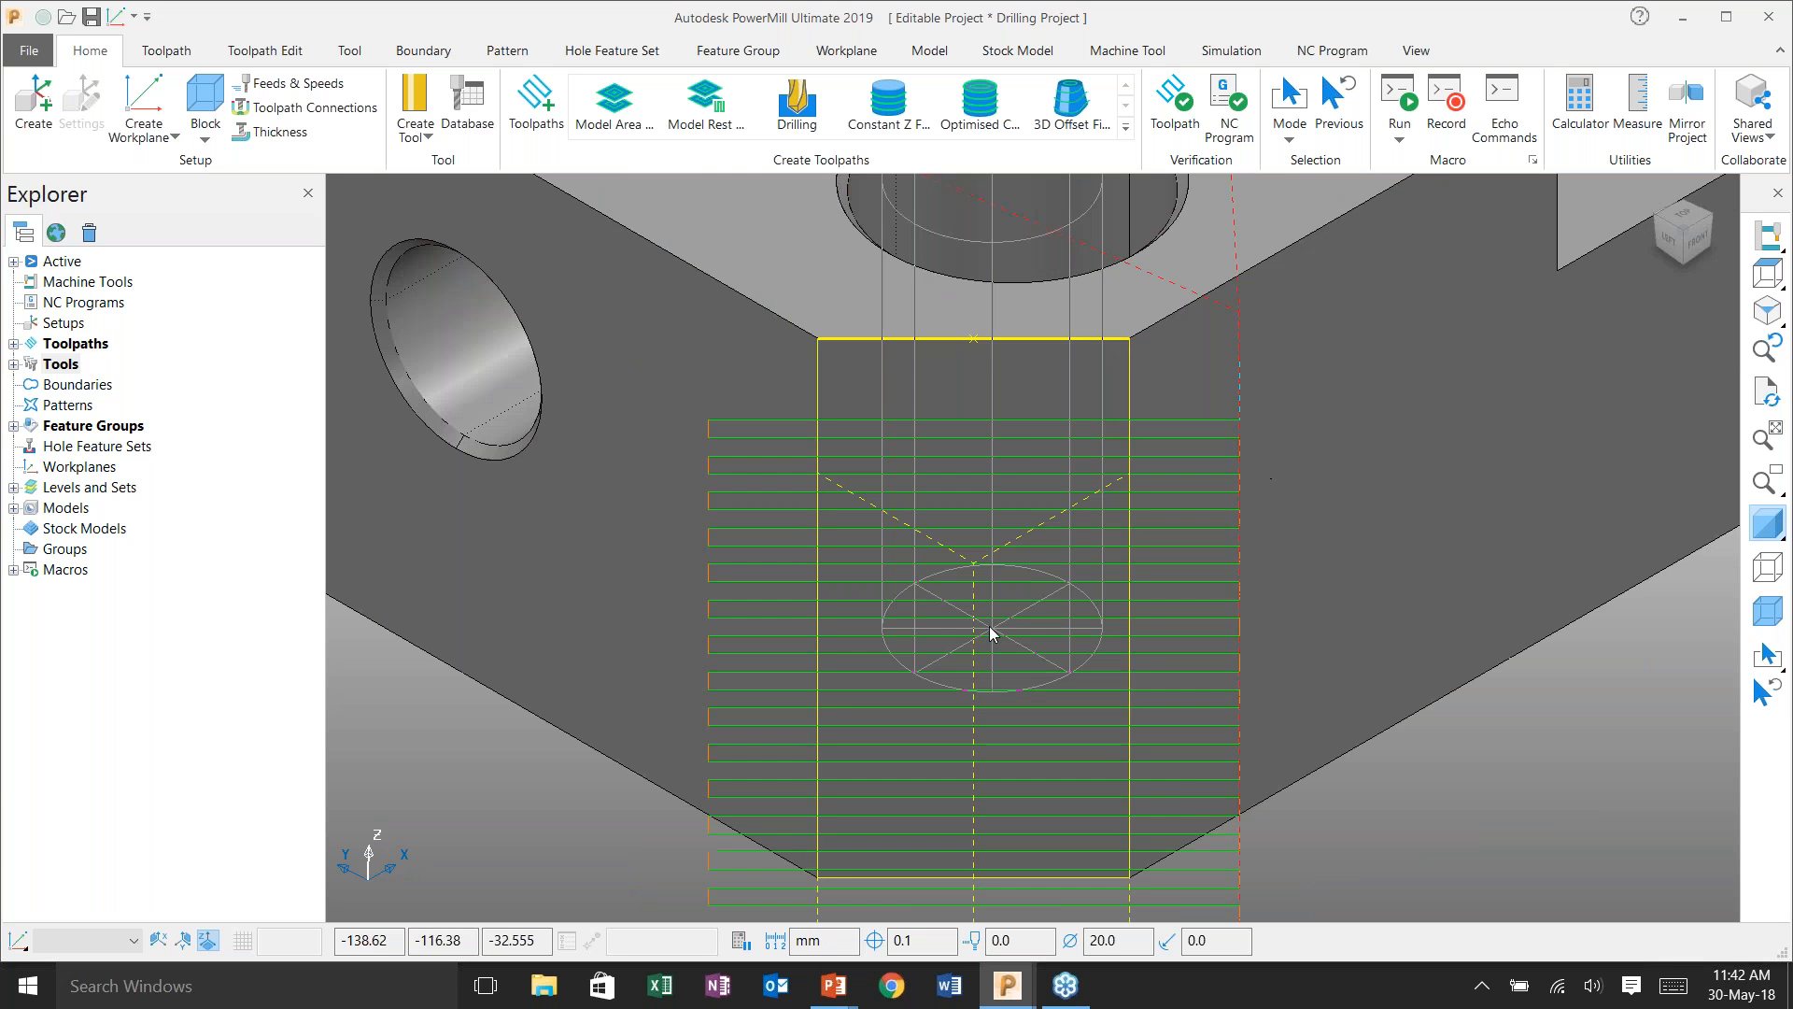
- Check the statistics of the corner finishing toolpath
{"action": "left_click", "coordinate": [13, 343]}
{"action": "right_click", "coordinate": [83, 369]}
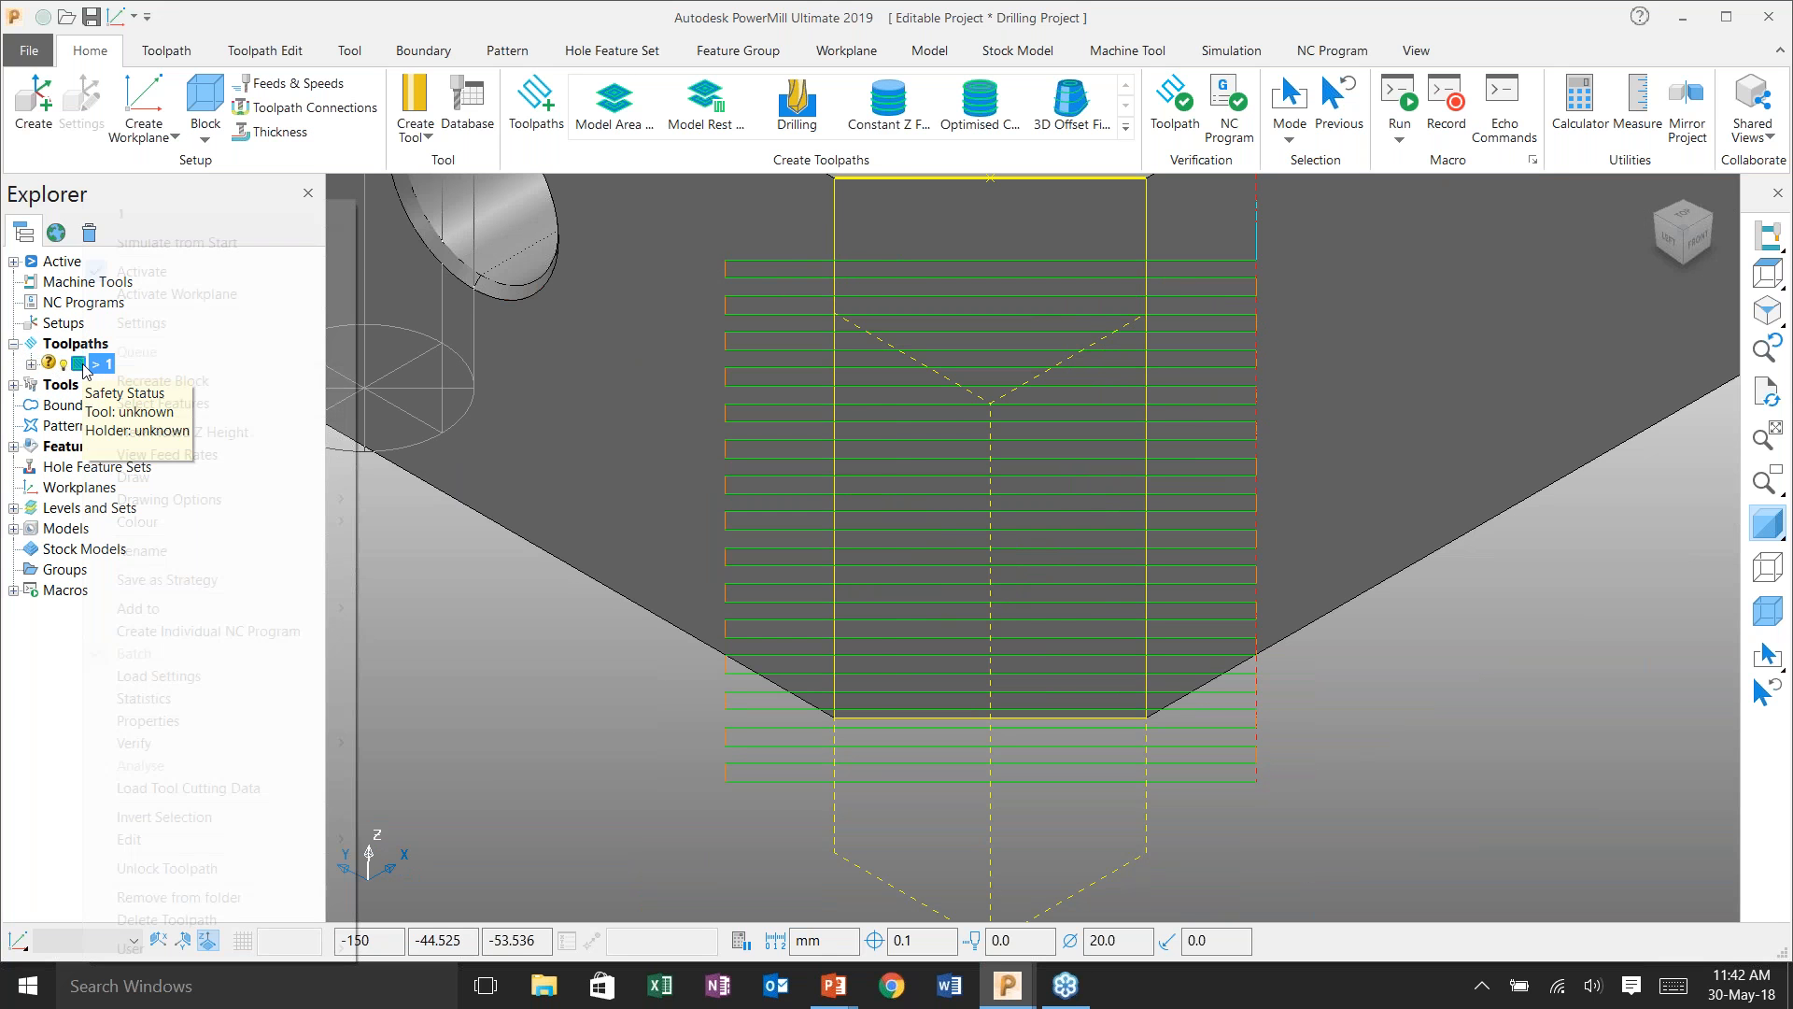
{"action": "left_click", "coordinate": [154, 697]}
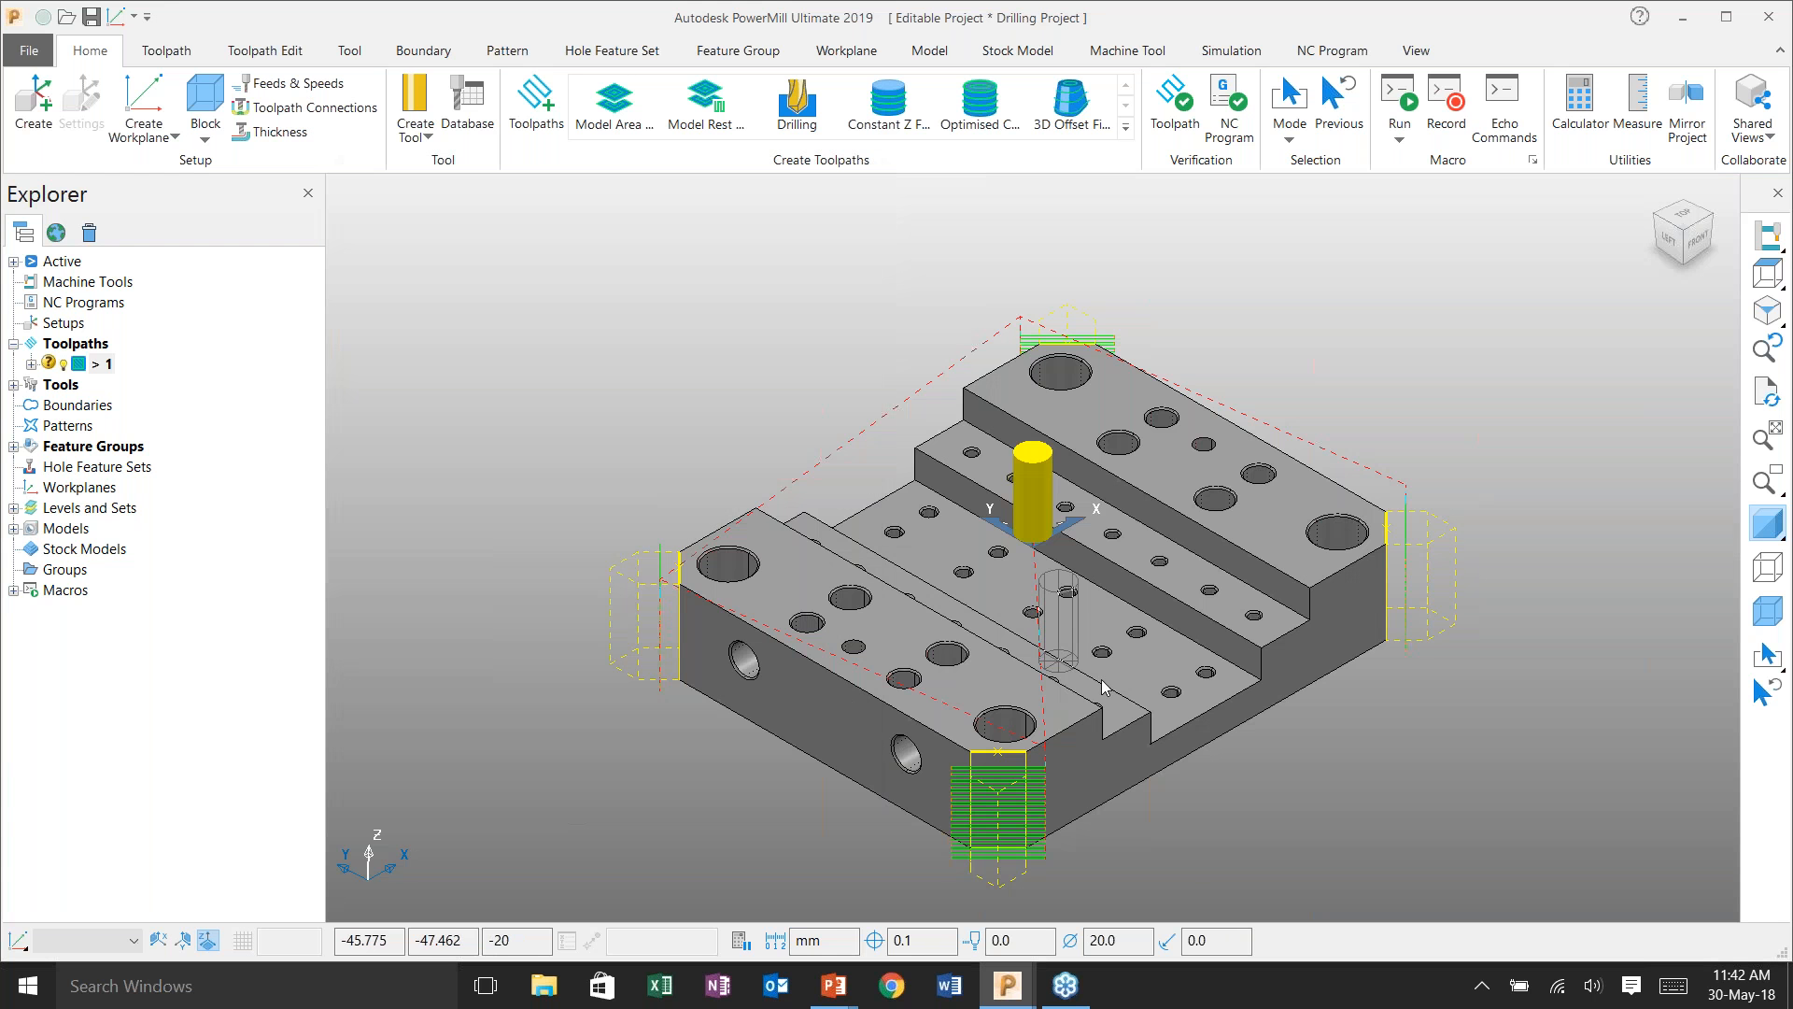
- Deactivate the corner finishing toolpath, its feature group and its tool
{"action": "middle_click_drag", "start_coordinate": [1121, 702], "coordinate": [896, 710]}
{"action": "double_click", "coordinate": [82, 367]}
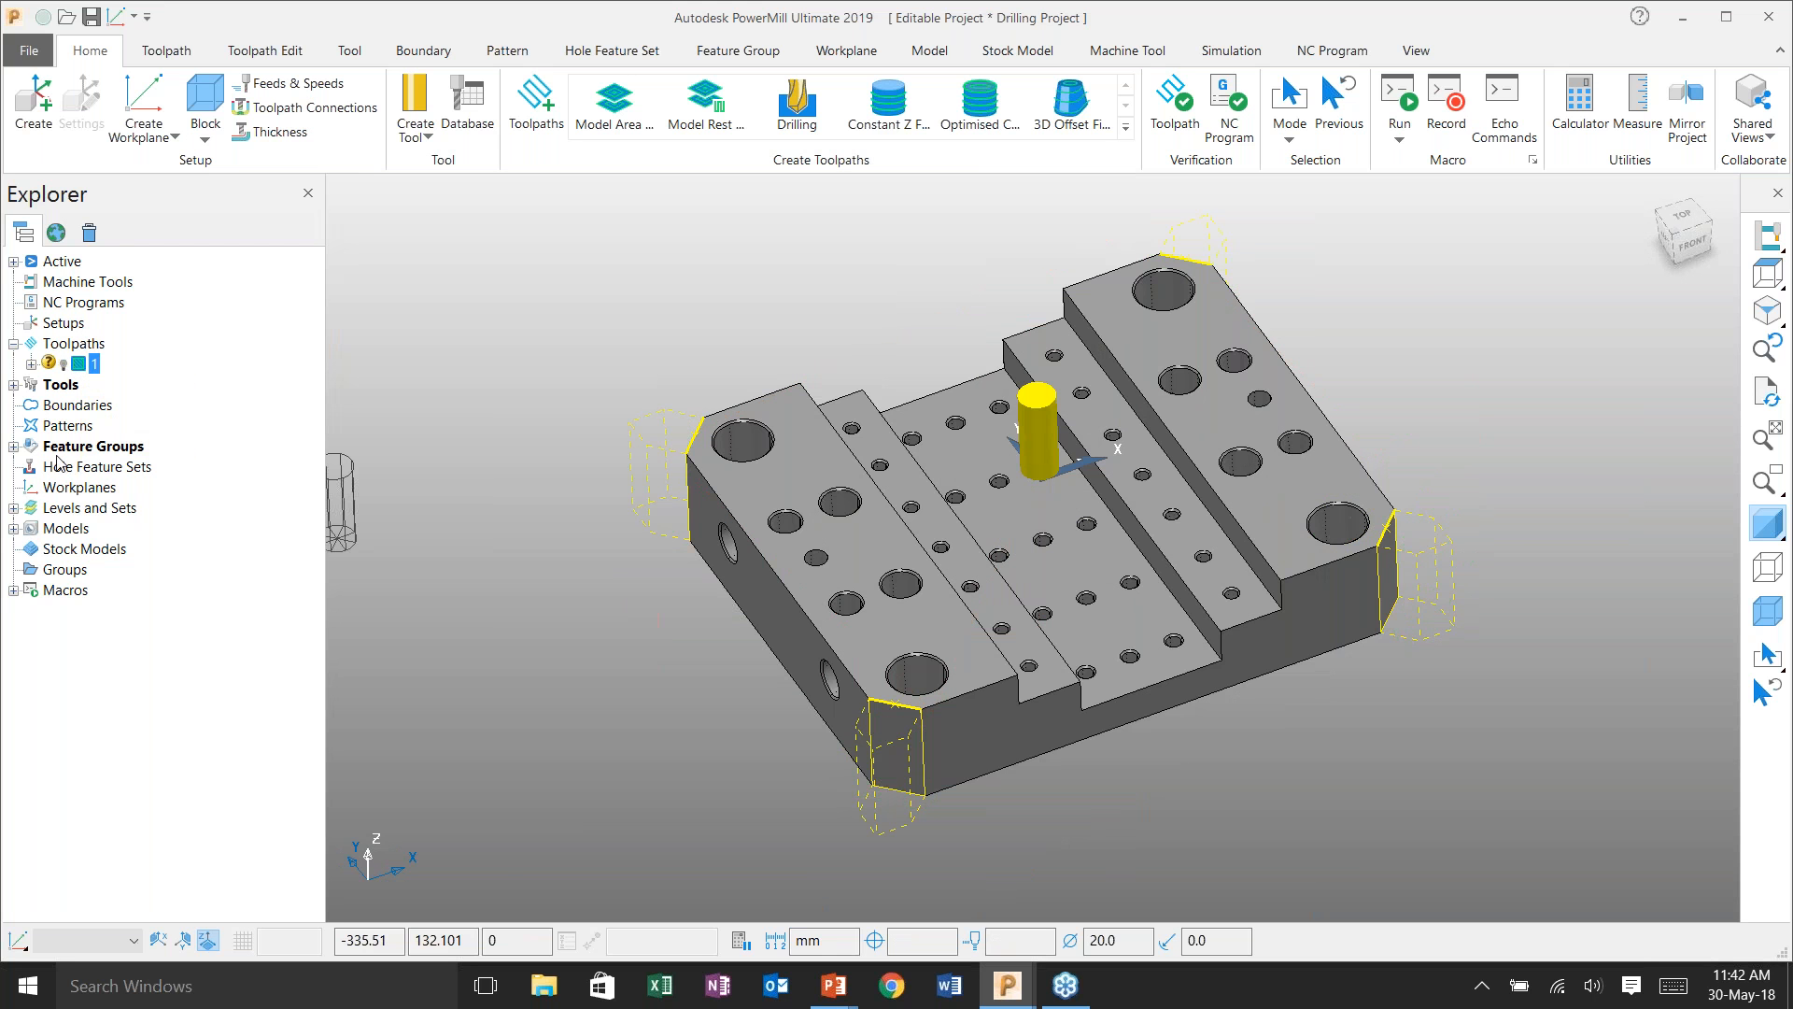
{"action": "left_click", "coordinate": [16, 448]}
{"action": "double_click", "coordinate": [78, 468]}
{"action": "middle_click_drag", "start_coordinate": [920, 517], "coordinate": [863, 537], "text": "shift"}
{"action": "middle_click_drag", "start_coordinate": [1142, 532], "coordinate": [1167, 561]}
{"action": "left_click", "coordinate": [13, 384]}
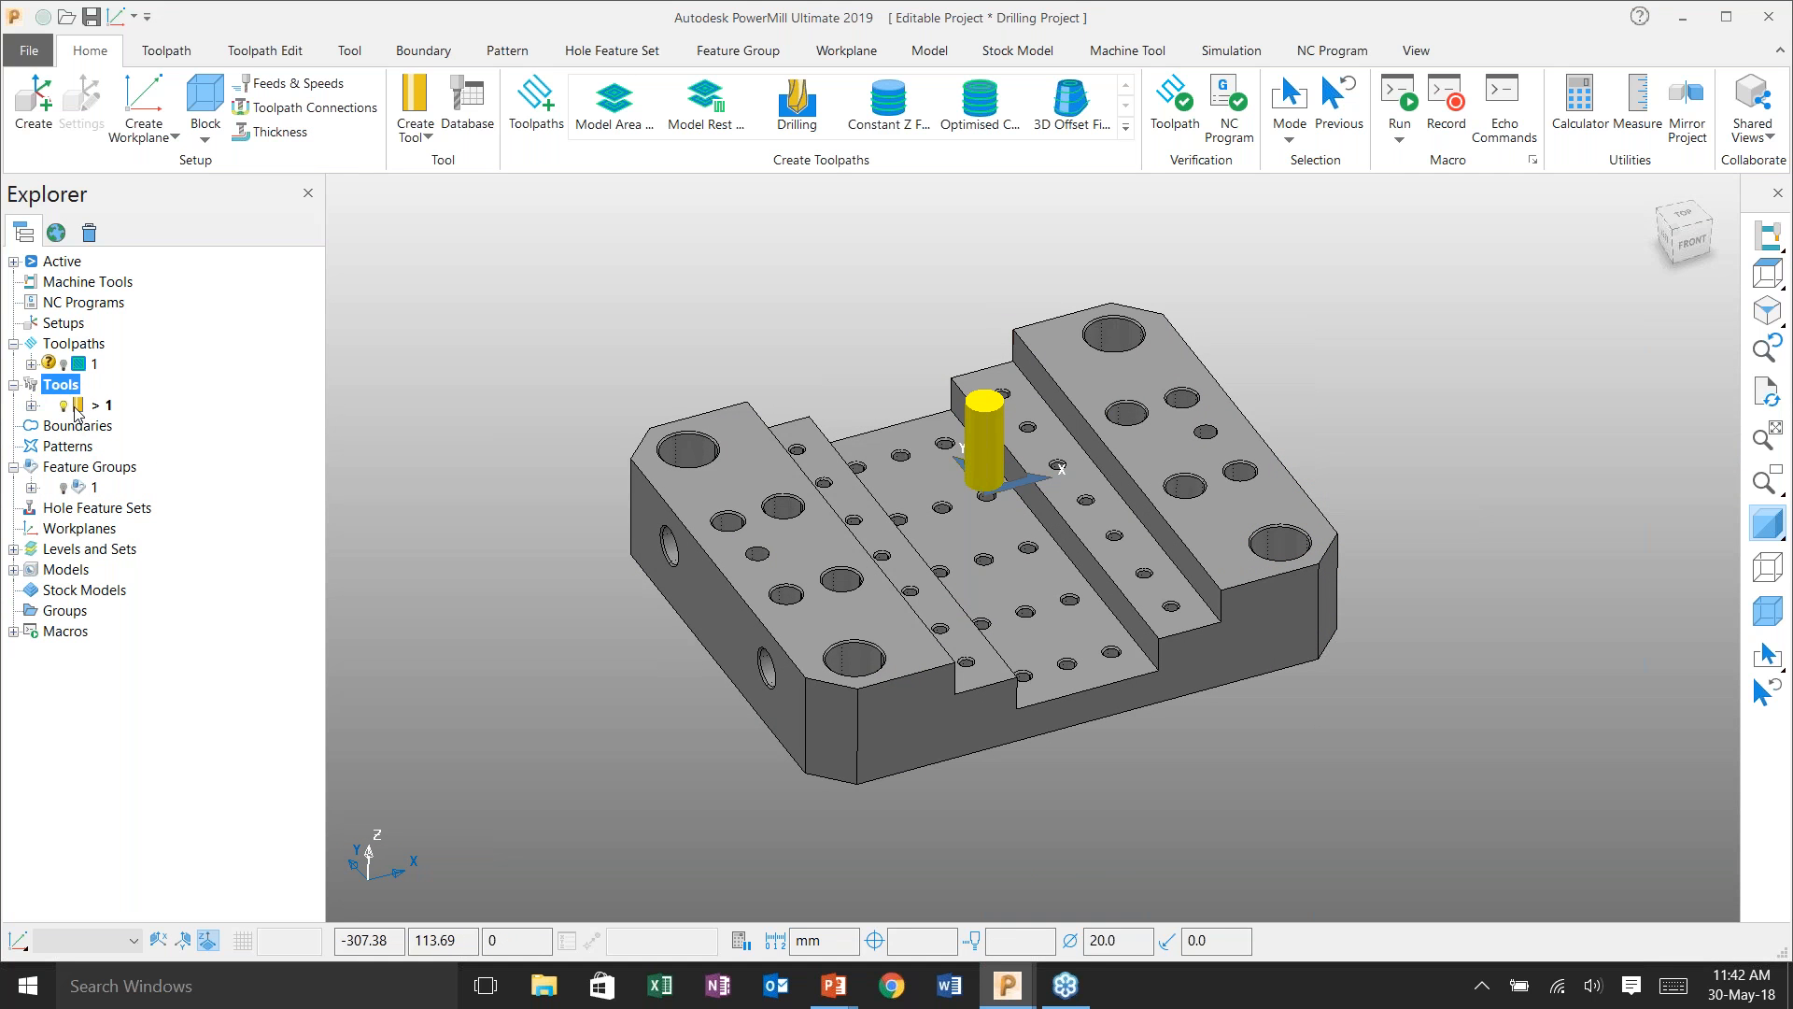
{"action": "double_click", "coordinate": [94, 404]}
- Select the entire block model and open the Create Holes settings for the hole feature sets
{"action": "left_click_drag", "start_coordinate": [502, 292], "coordinate": [1555, 777]}
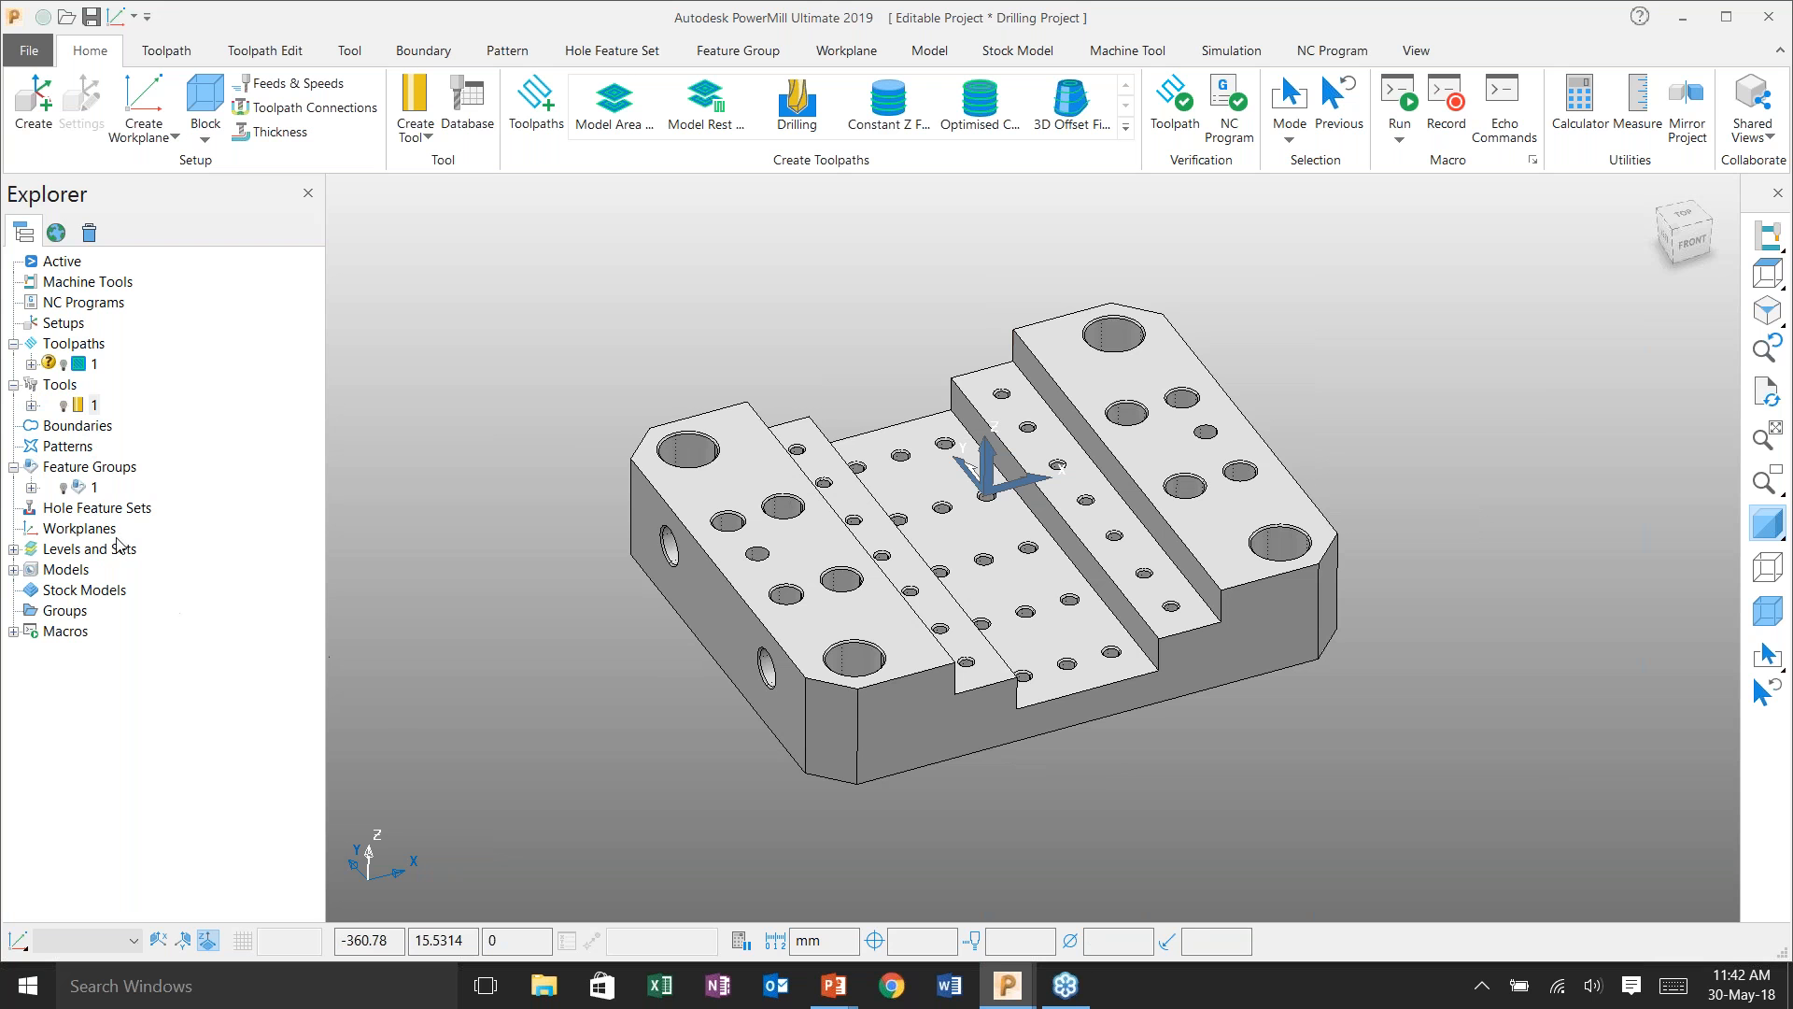
{"action": "right_click", "coordinate": [89, 509]}
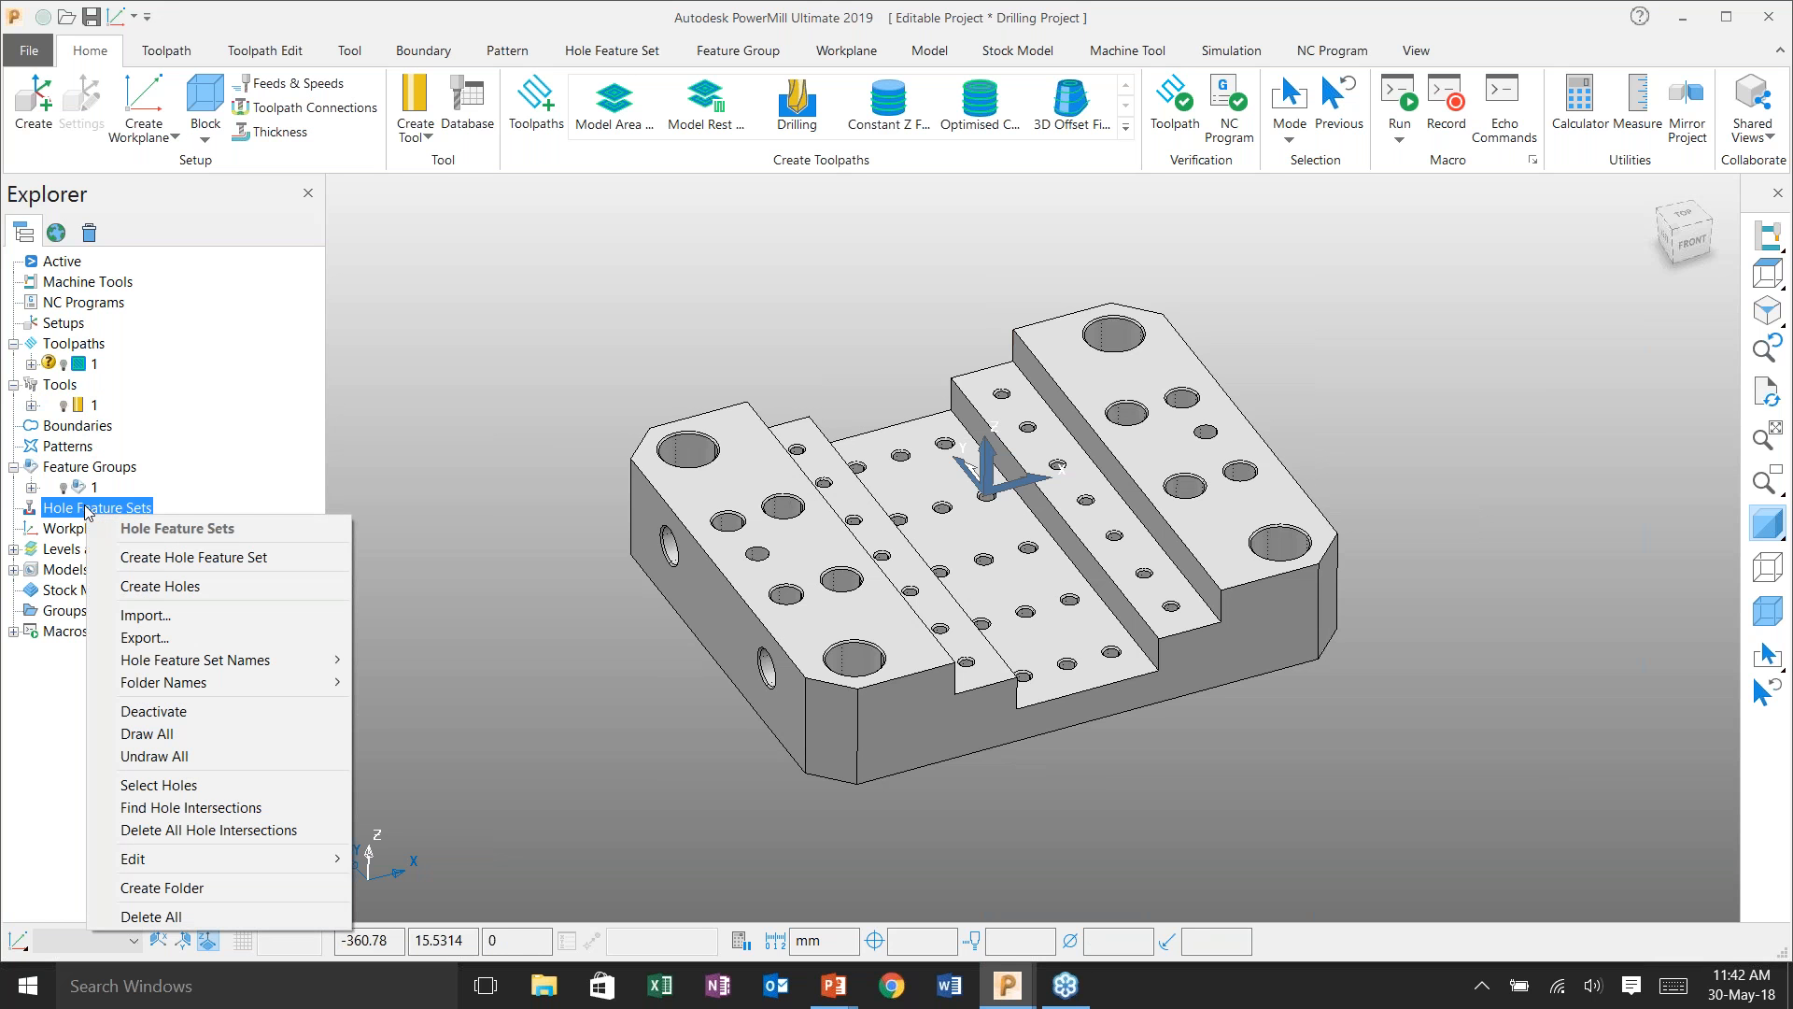
{"action": "left_click", "coordinate": [179, 586]}
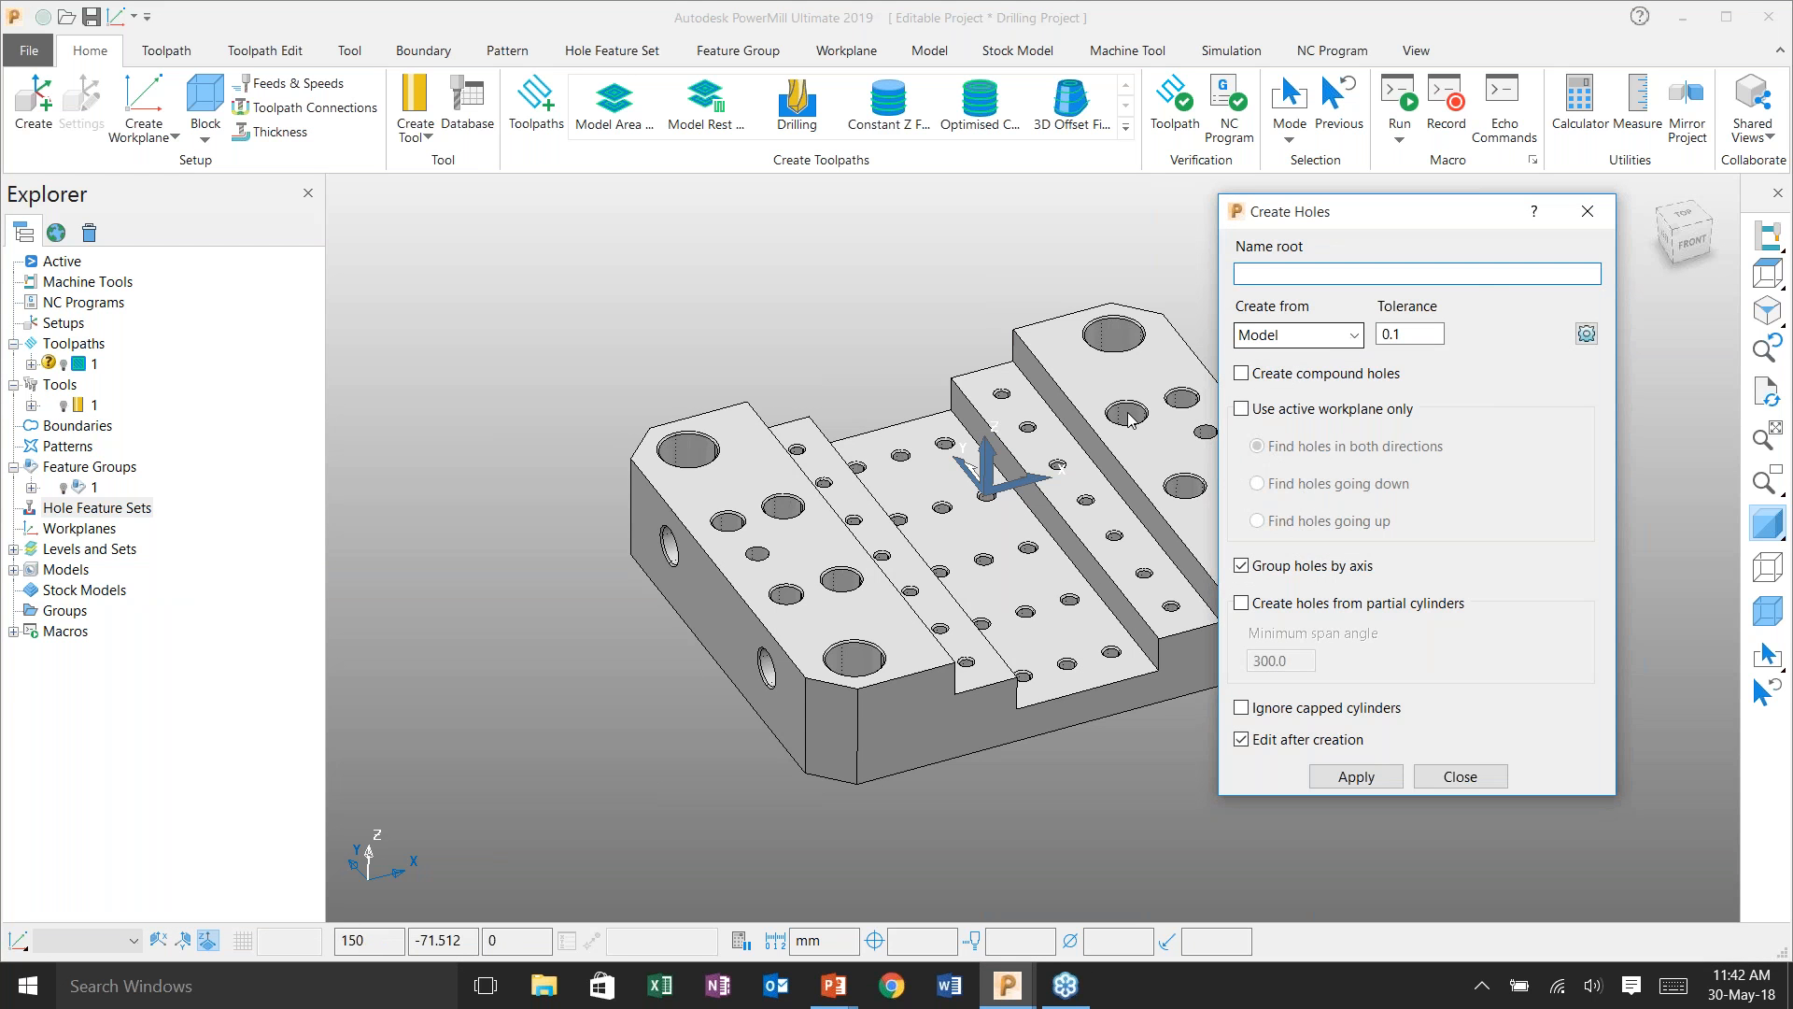
{"action": "middle_click_drag", "start_coordinate": [958, 505], "coordinate": [900, 503], "text": "shift"}
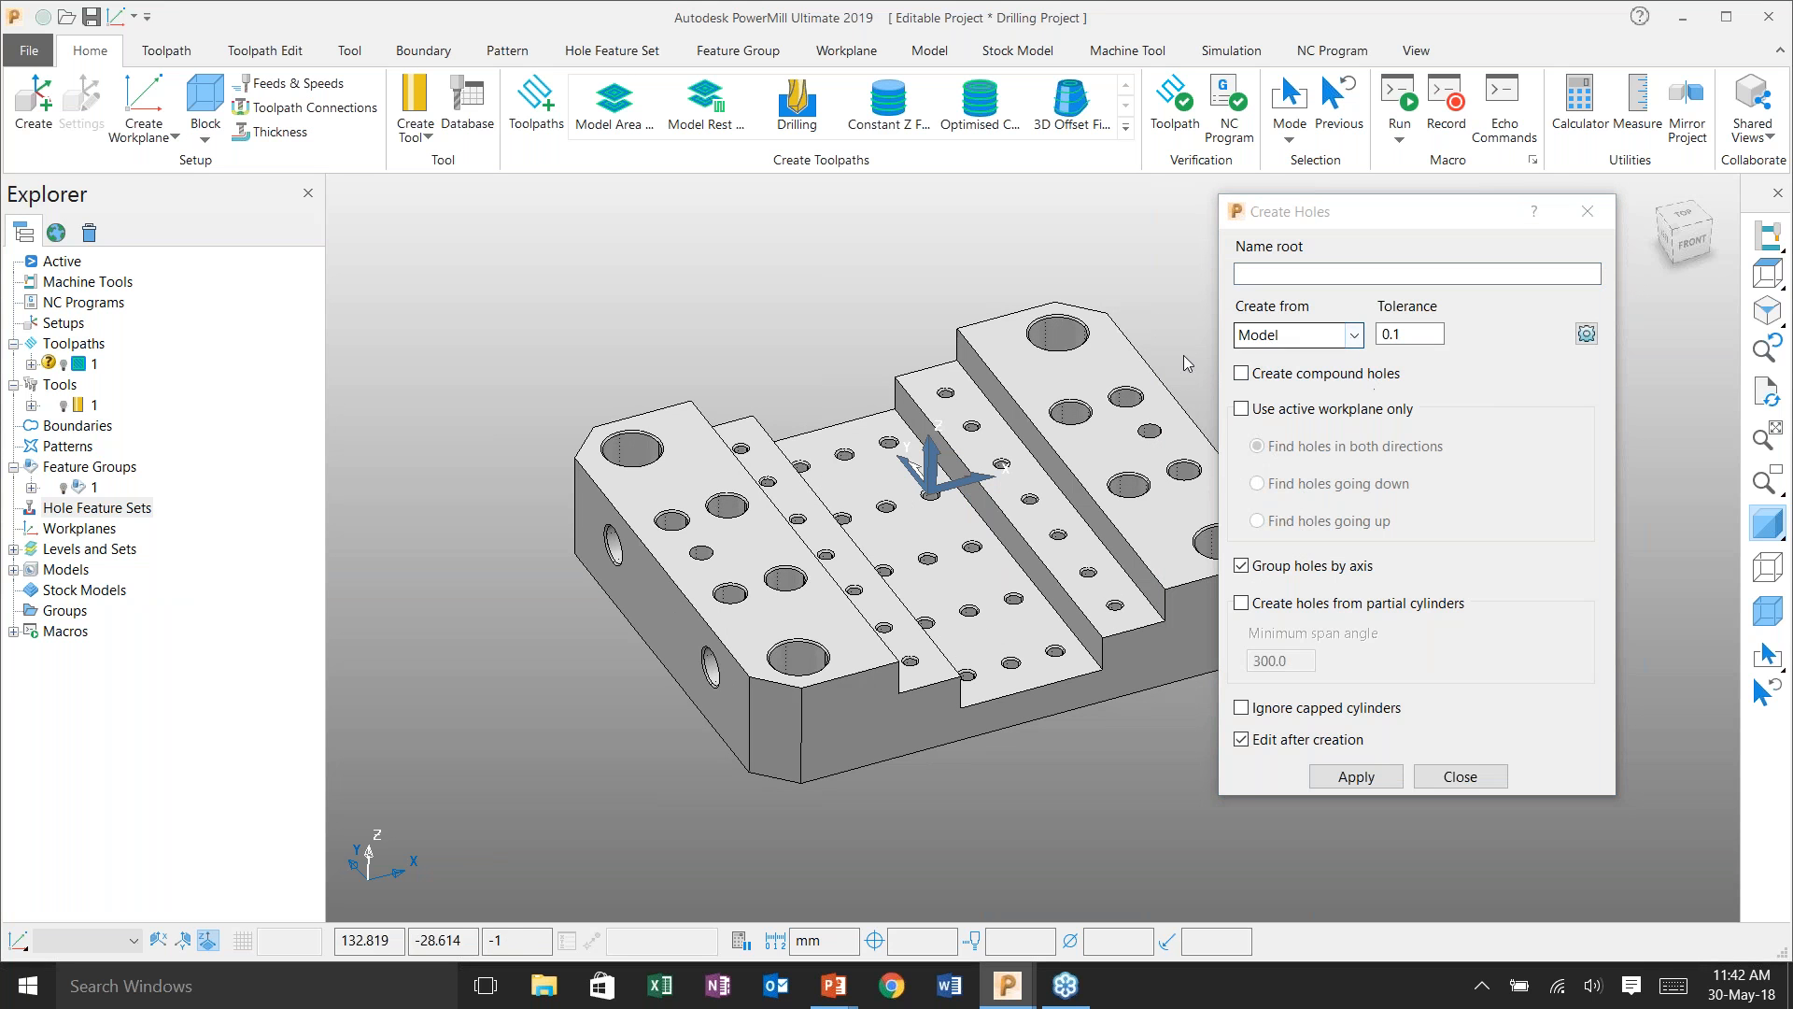
- Create the hole feature sets from the selected model, grouped by axis and with editing after creation turned off
{"action": "left_click", "coordinate": [1356, 340]}
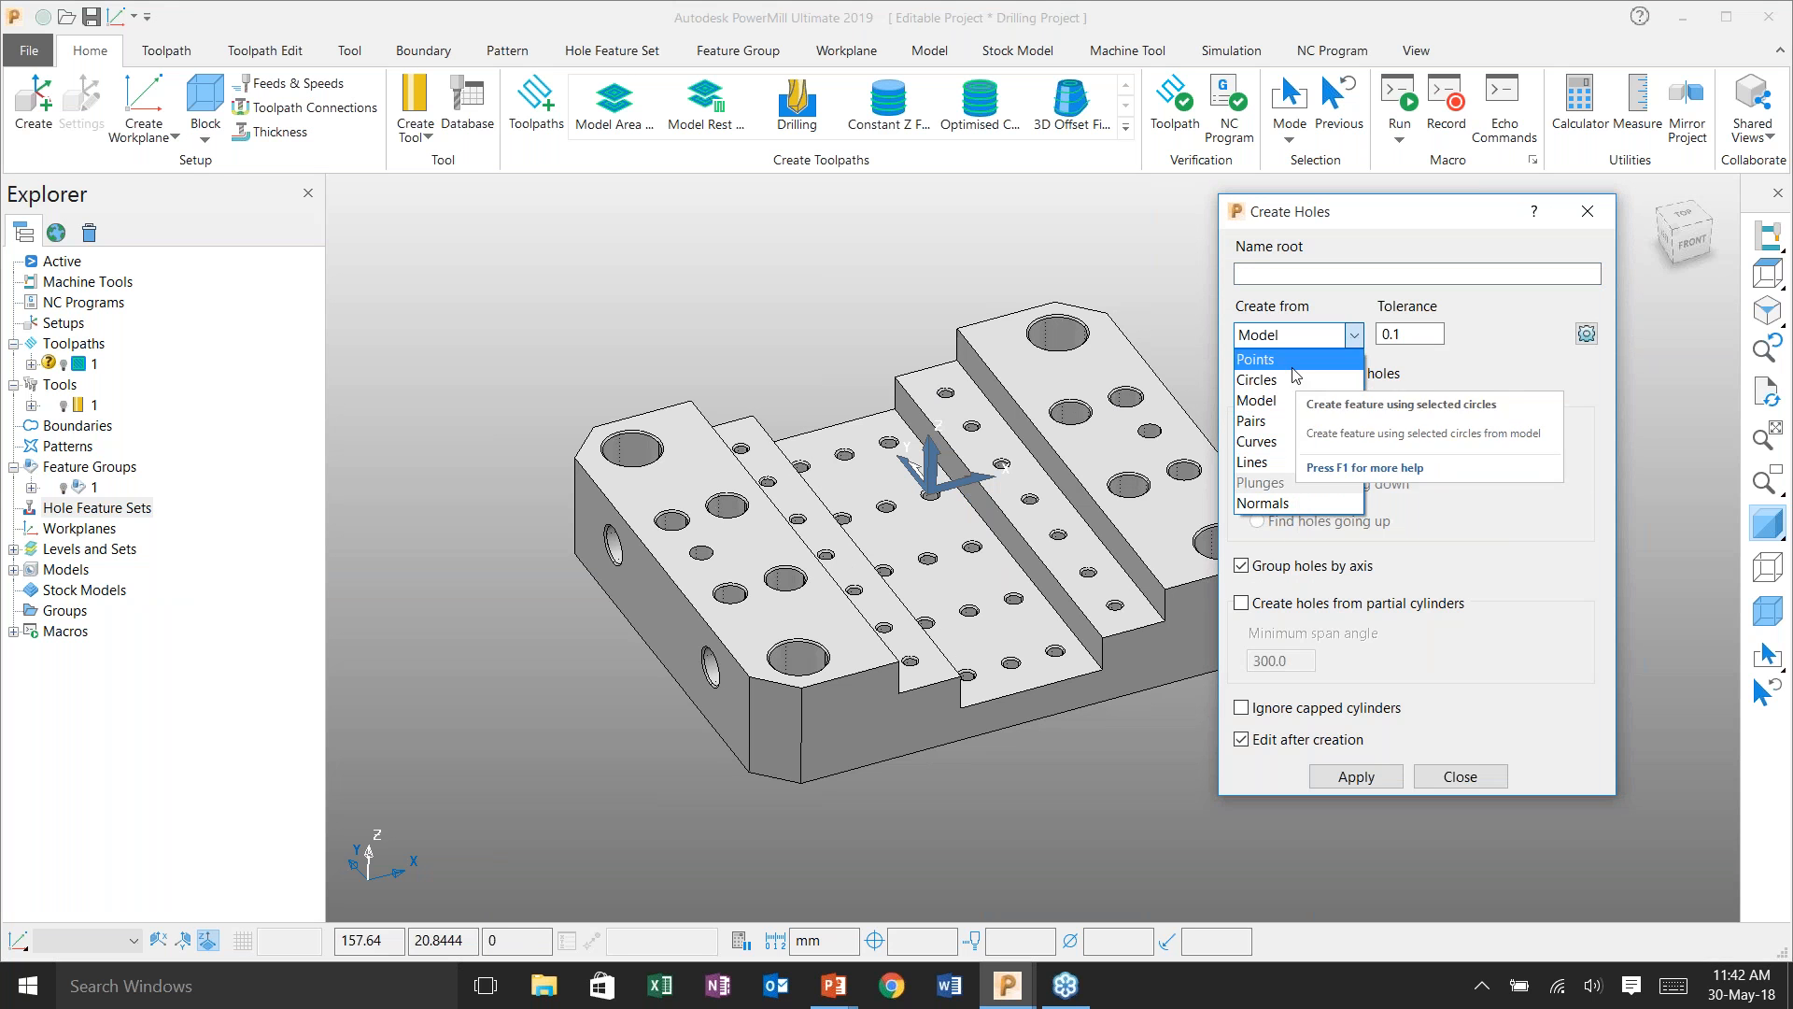
{"action": "left_click", "coordinate": [1510, 422]}
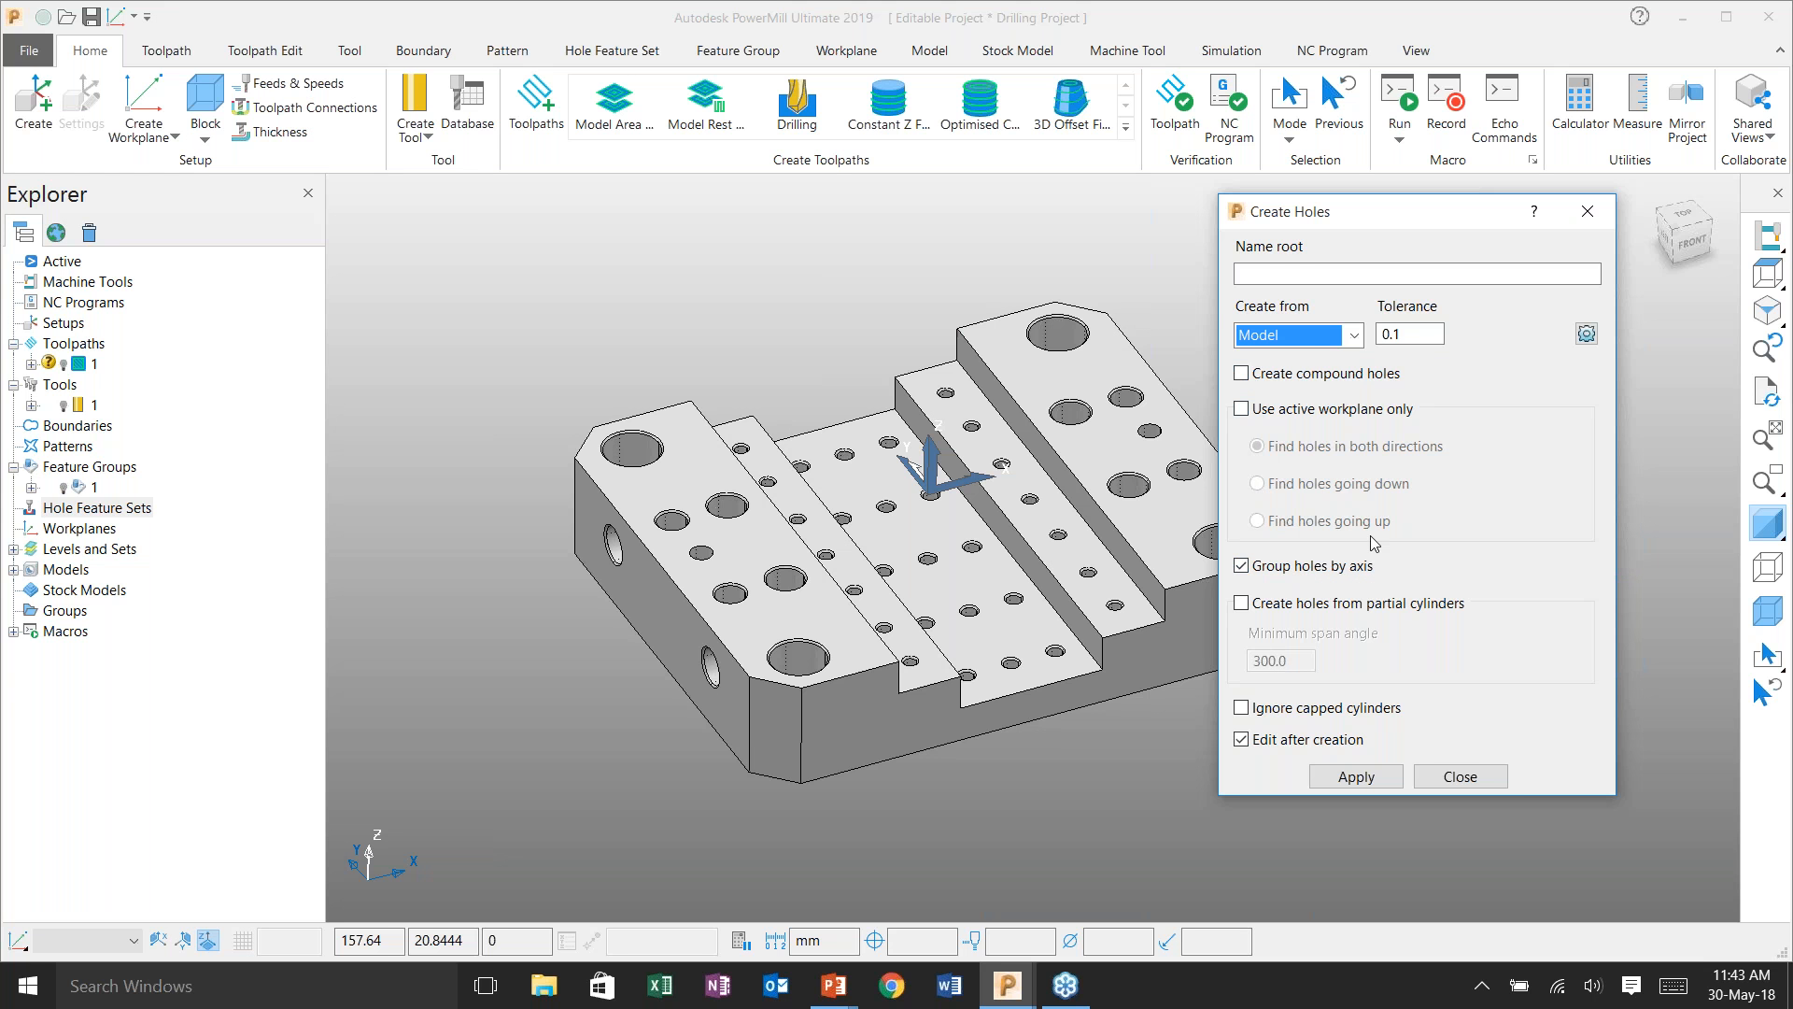
{"action": "middle_click_drag", "start_coordinate": [1031, 582], "coordinate": [979, 568], "text": "shift"}
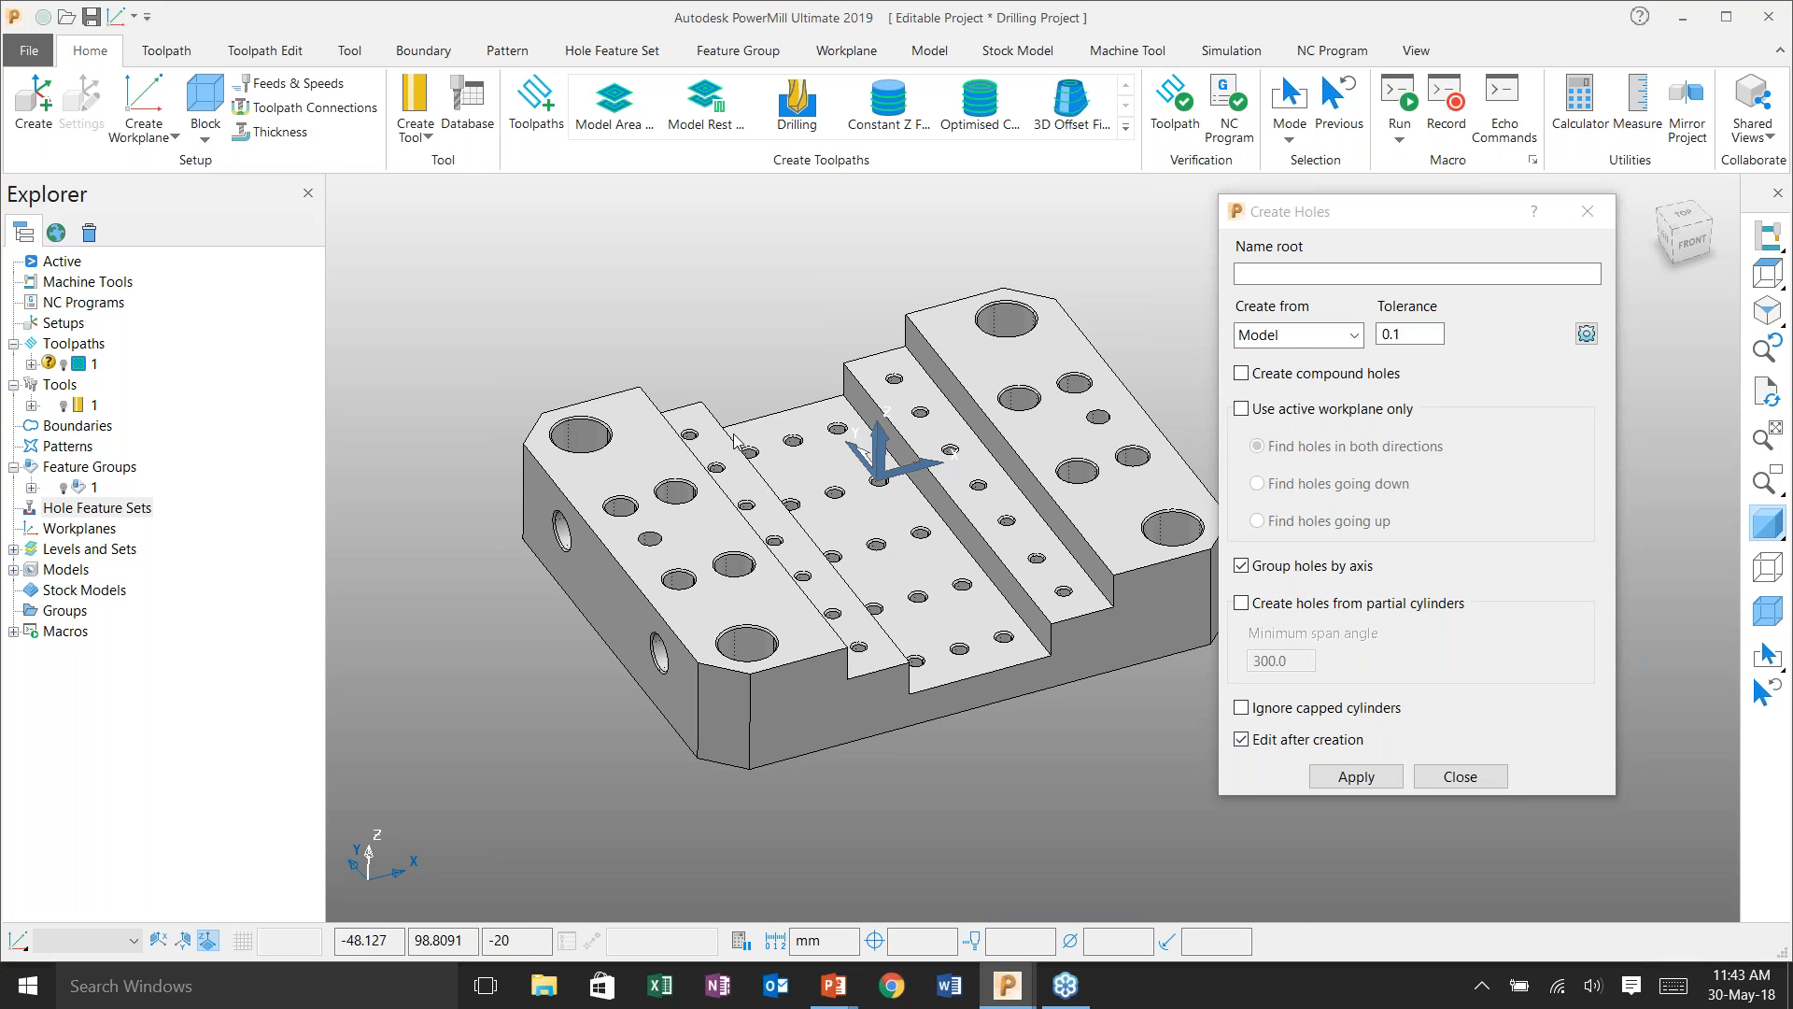
{"action": "left_click", "coordinate": [1241, 738]}
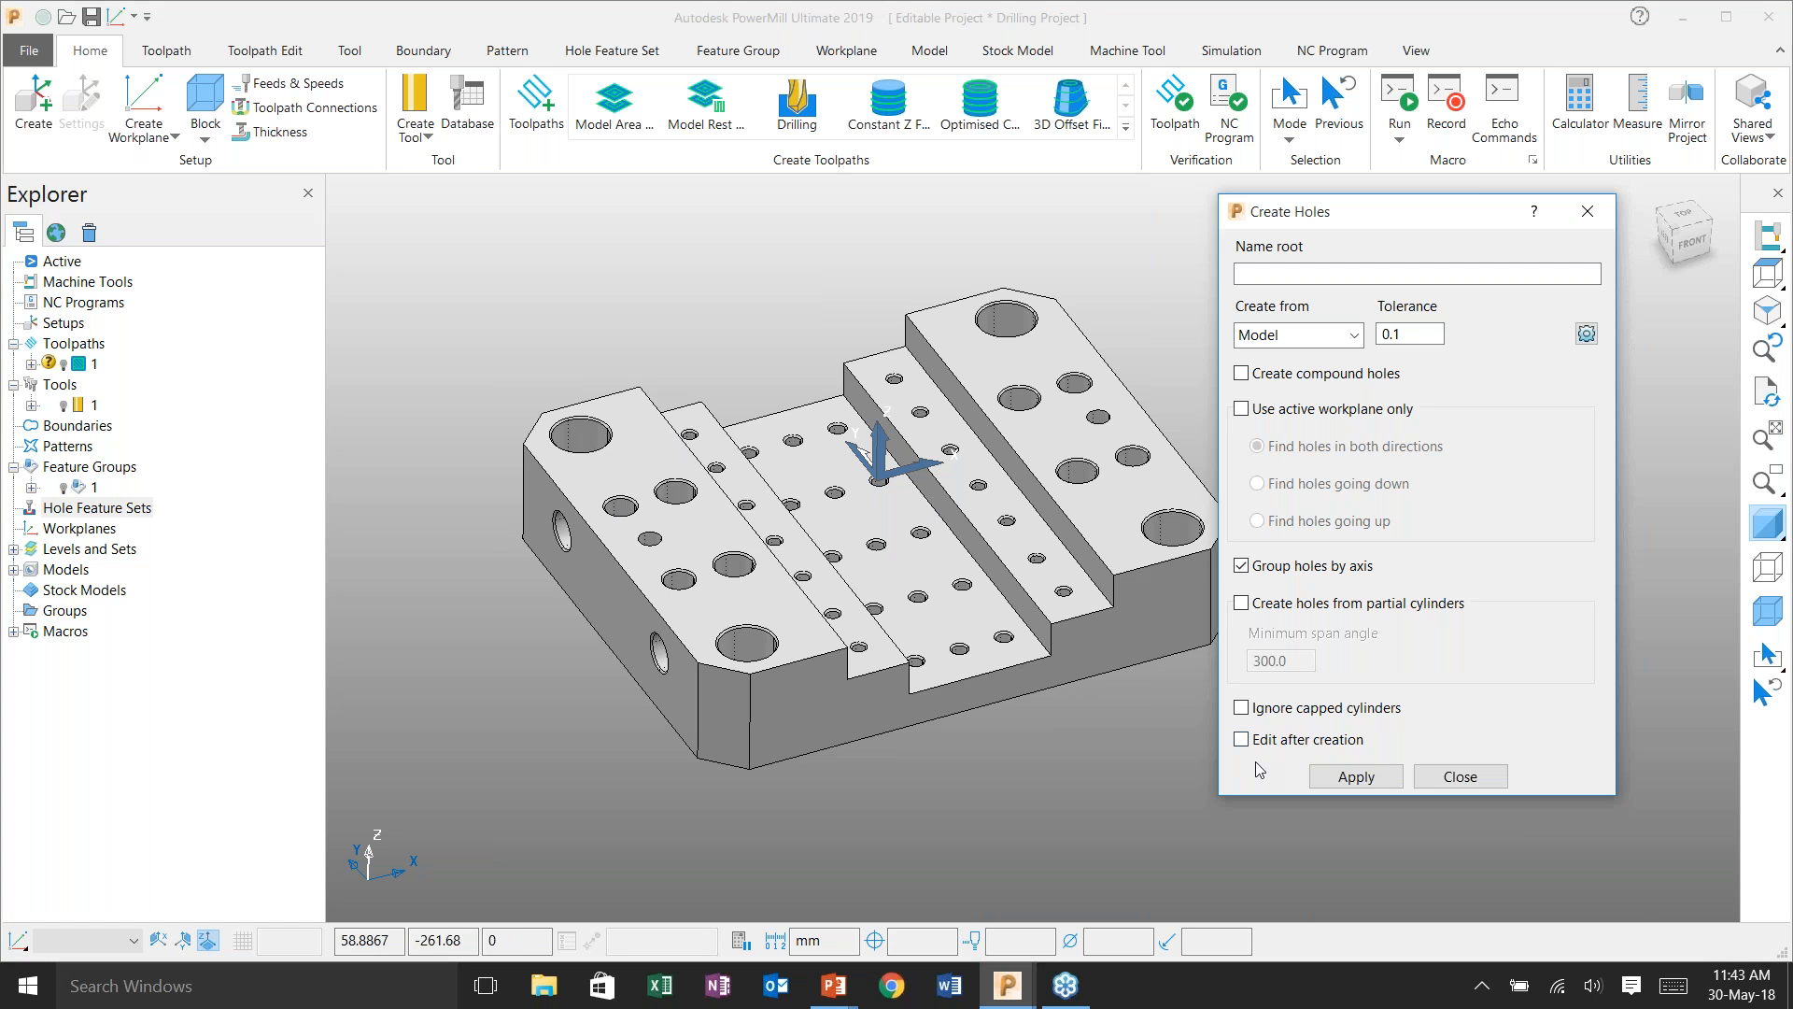
{"action": "left_click", "coordinate": [1345, 776]}
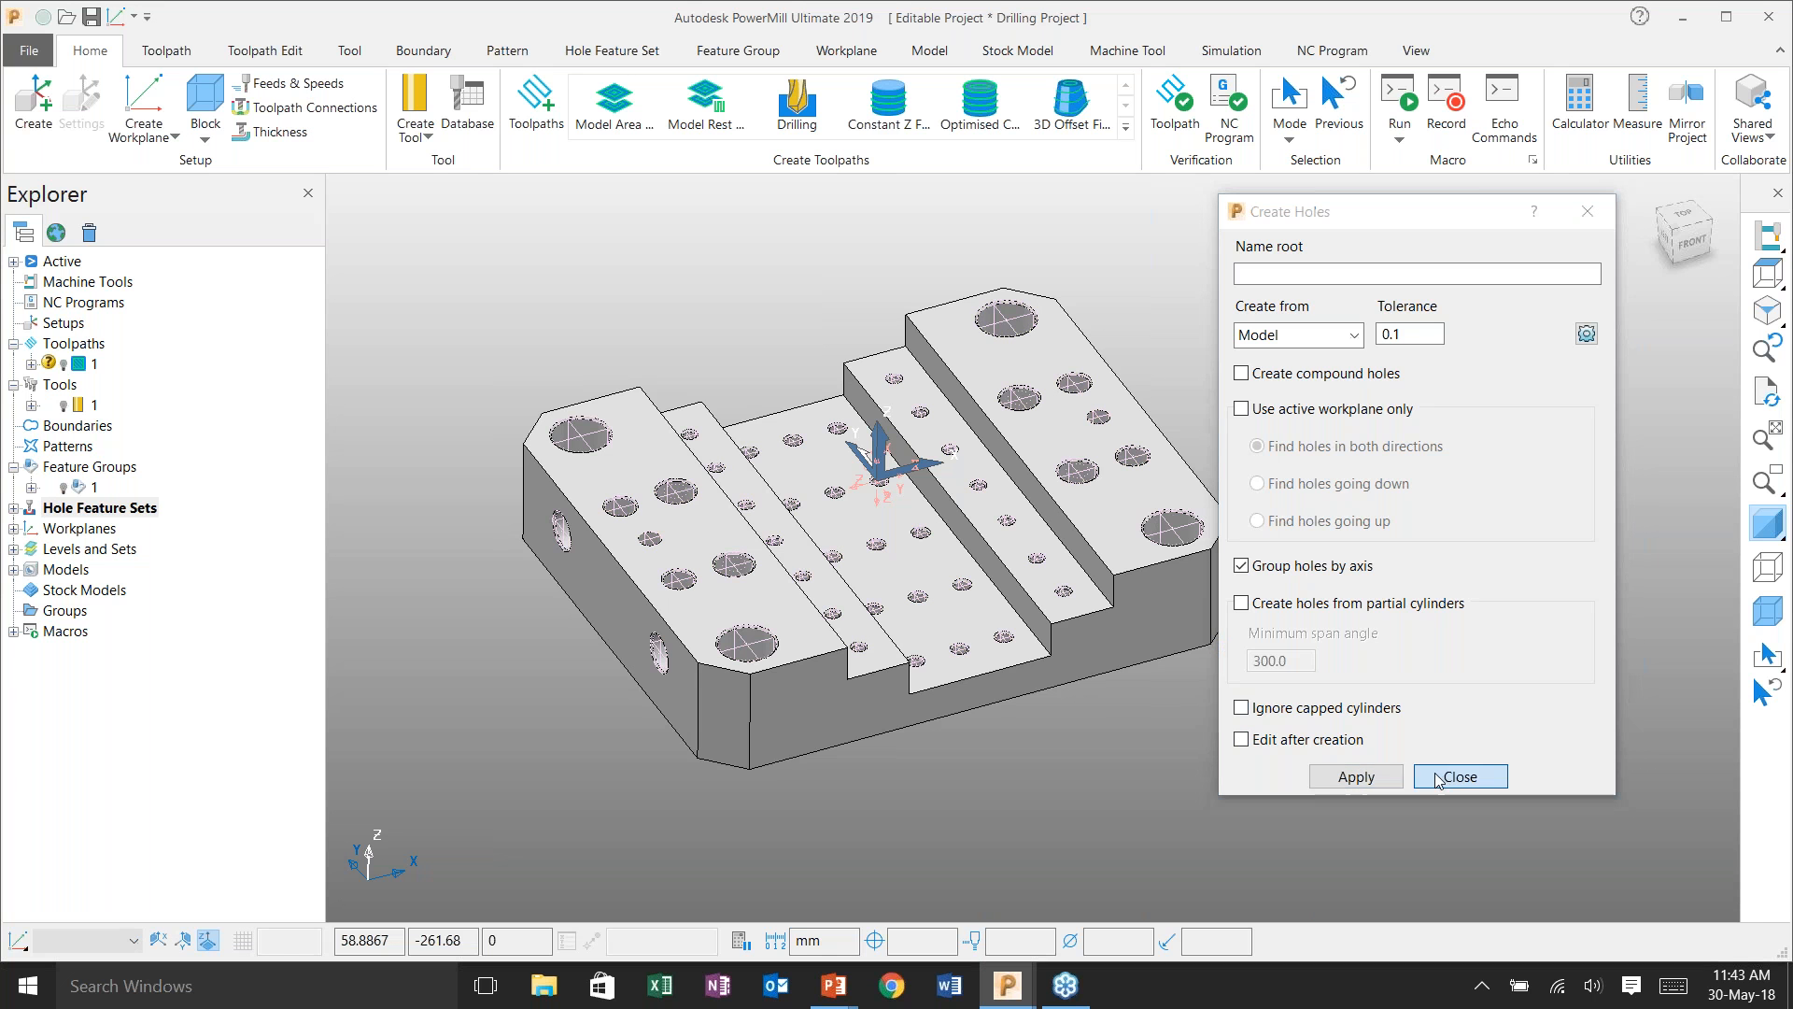
{"action": "middle_click_drag", "start_coordinate": [1084, 452], "coordinate": [1206, 460], "text": "shift"}
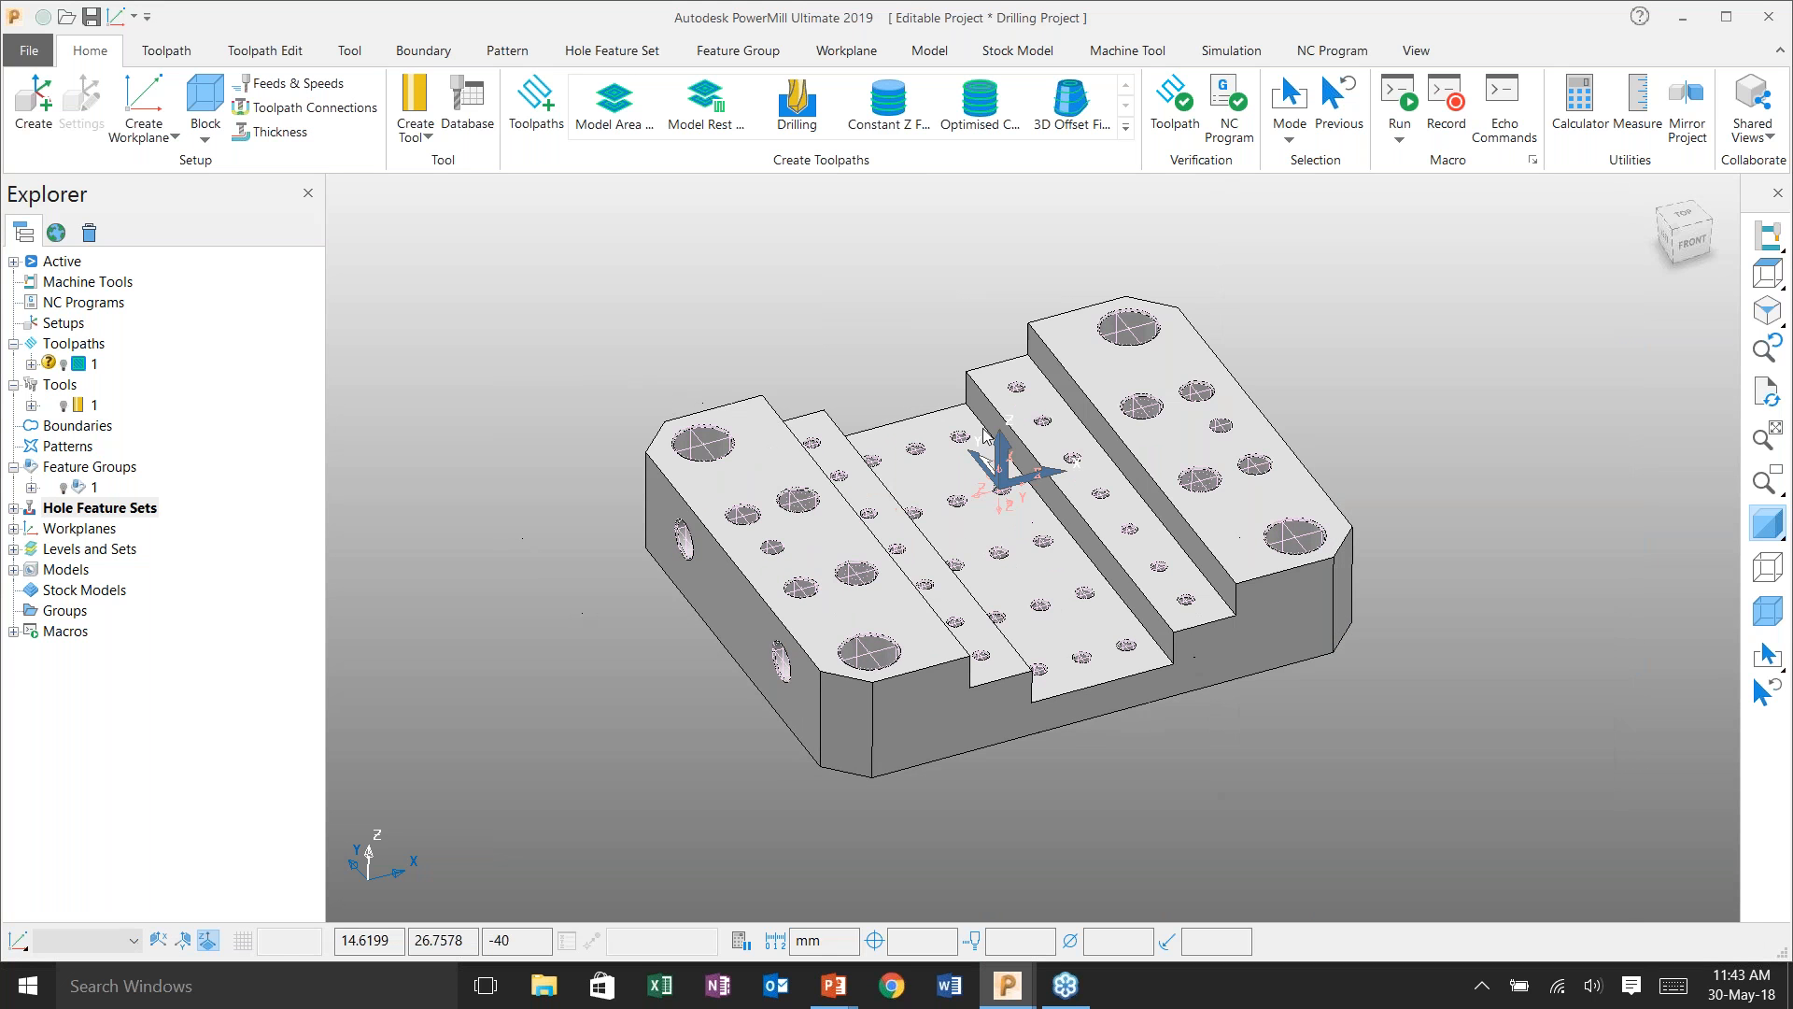
- Hide all the hole feature sets, activate set 1 alone and turn off the model shading to show its holes
{"action": "left_click", "coordinate": [13, 509]}
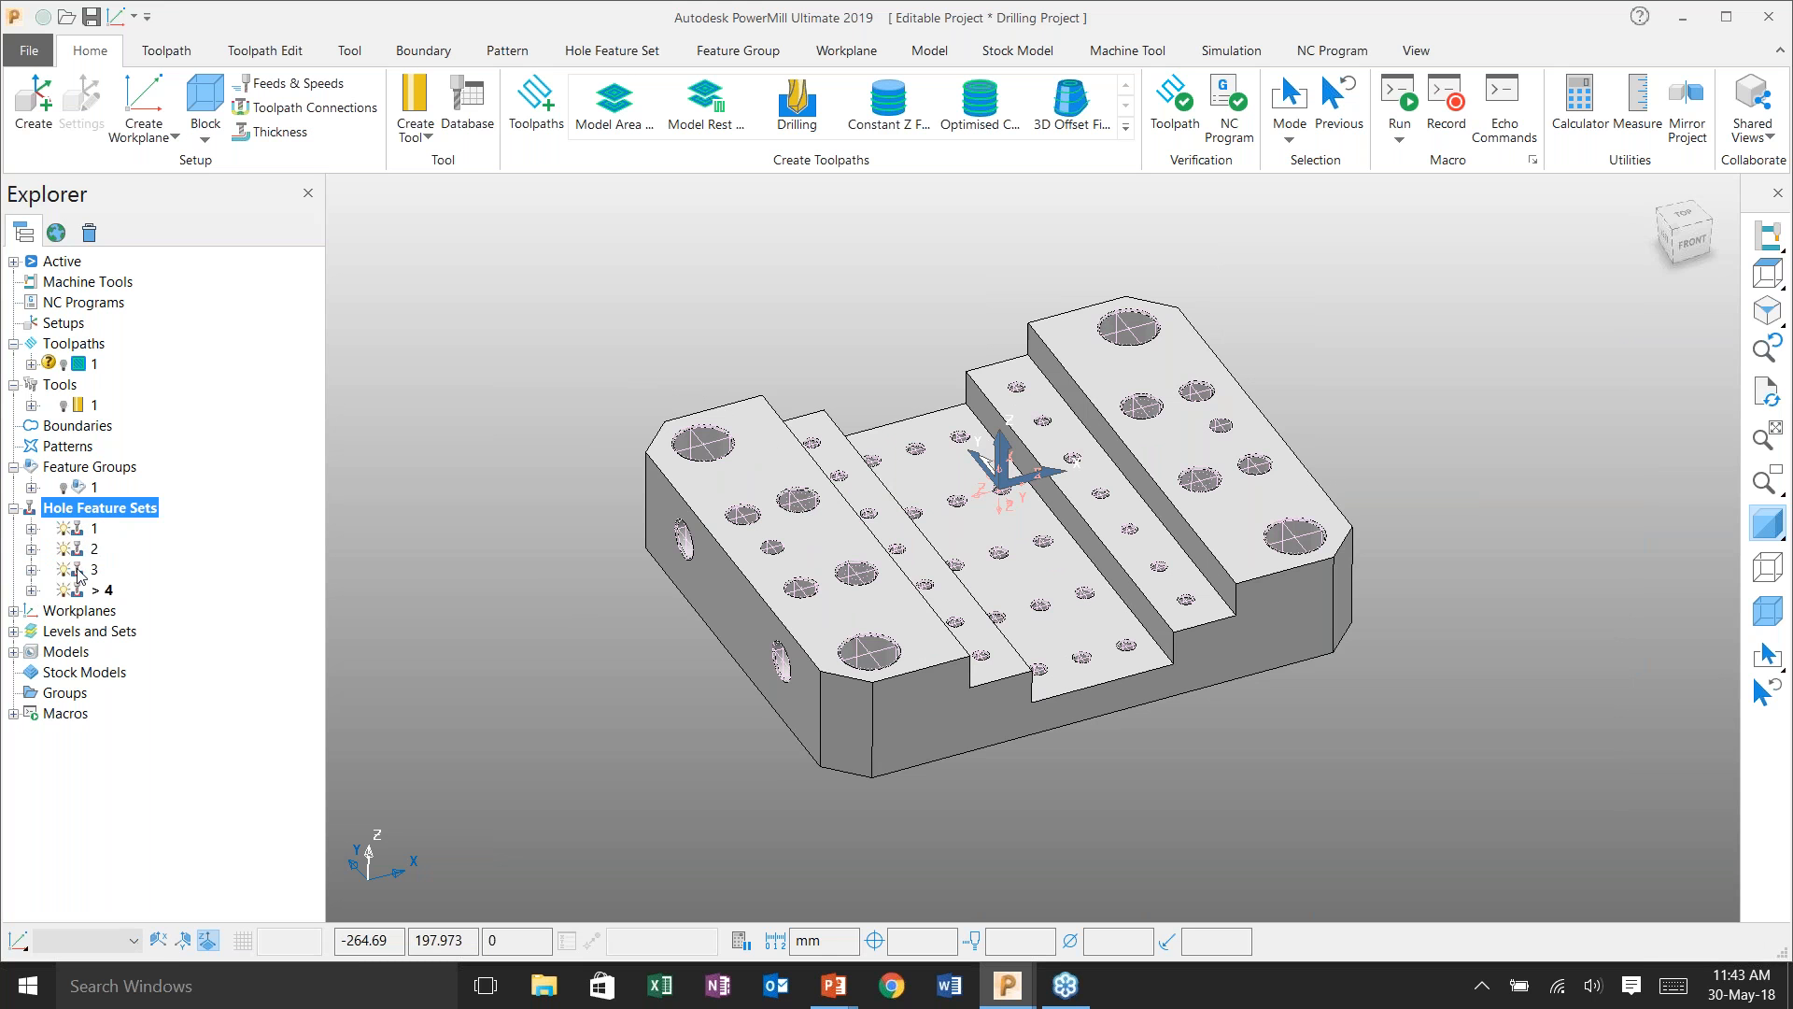
{"action": "left_click", "coordinate": [65, 535]}
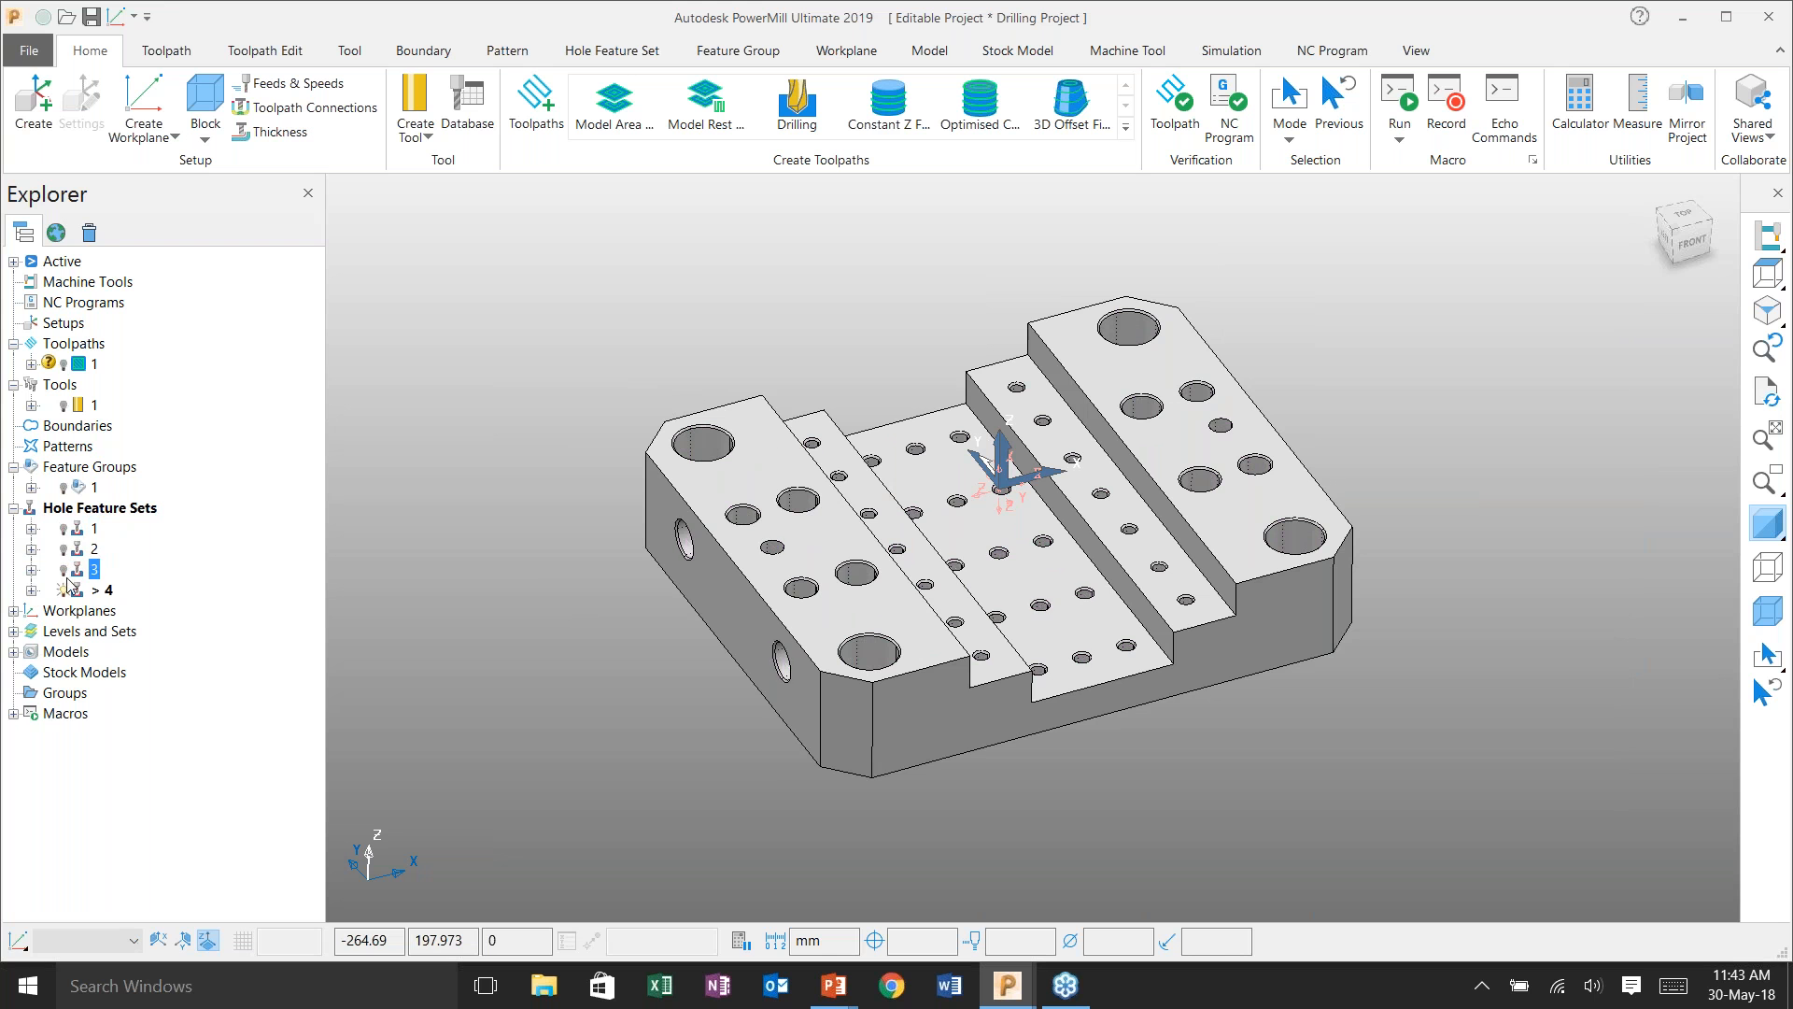
{"action": "double_click", "coordinate": [79, 532]}
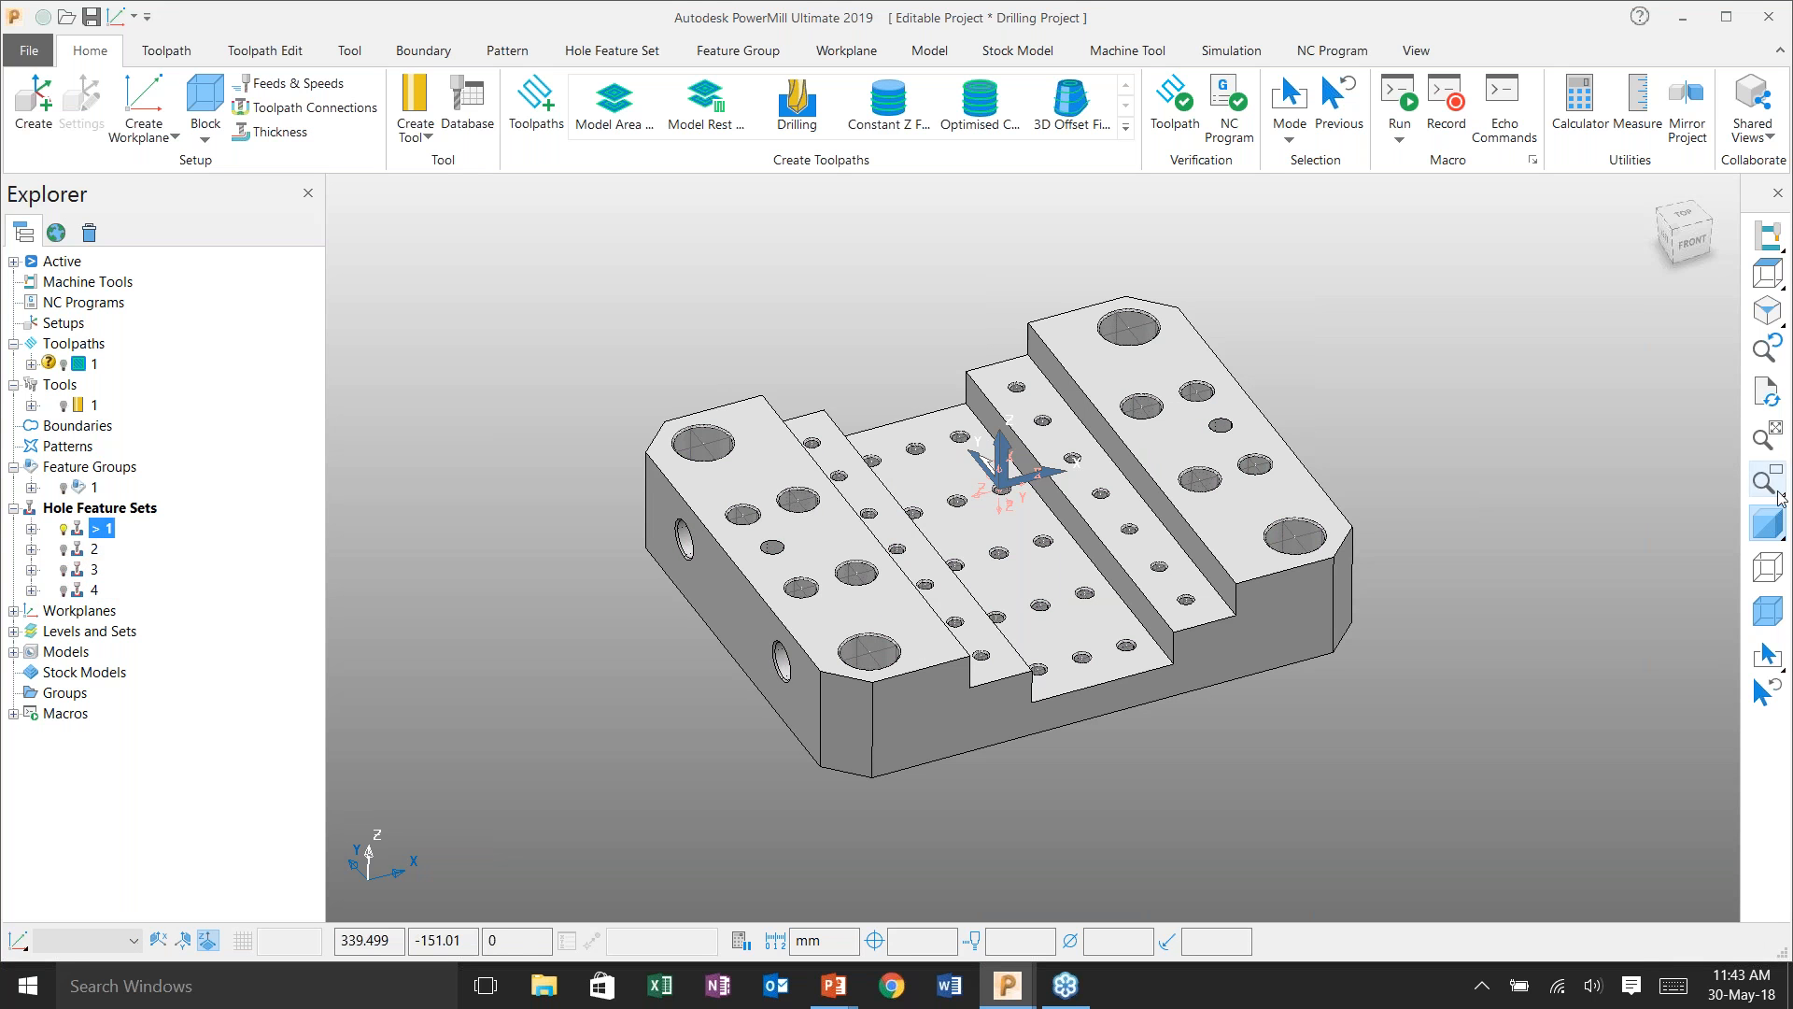
{"action": "left_click", "coordinate": [1766, 523]}
{"action": "middle_click_drag", "start_coordinate": [1049, 550], "coordinate": [1026, 535], "text": "shift"}
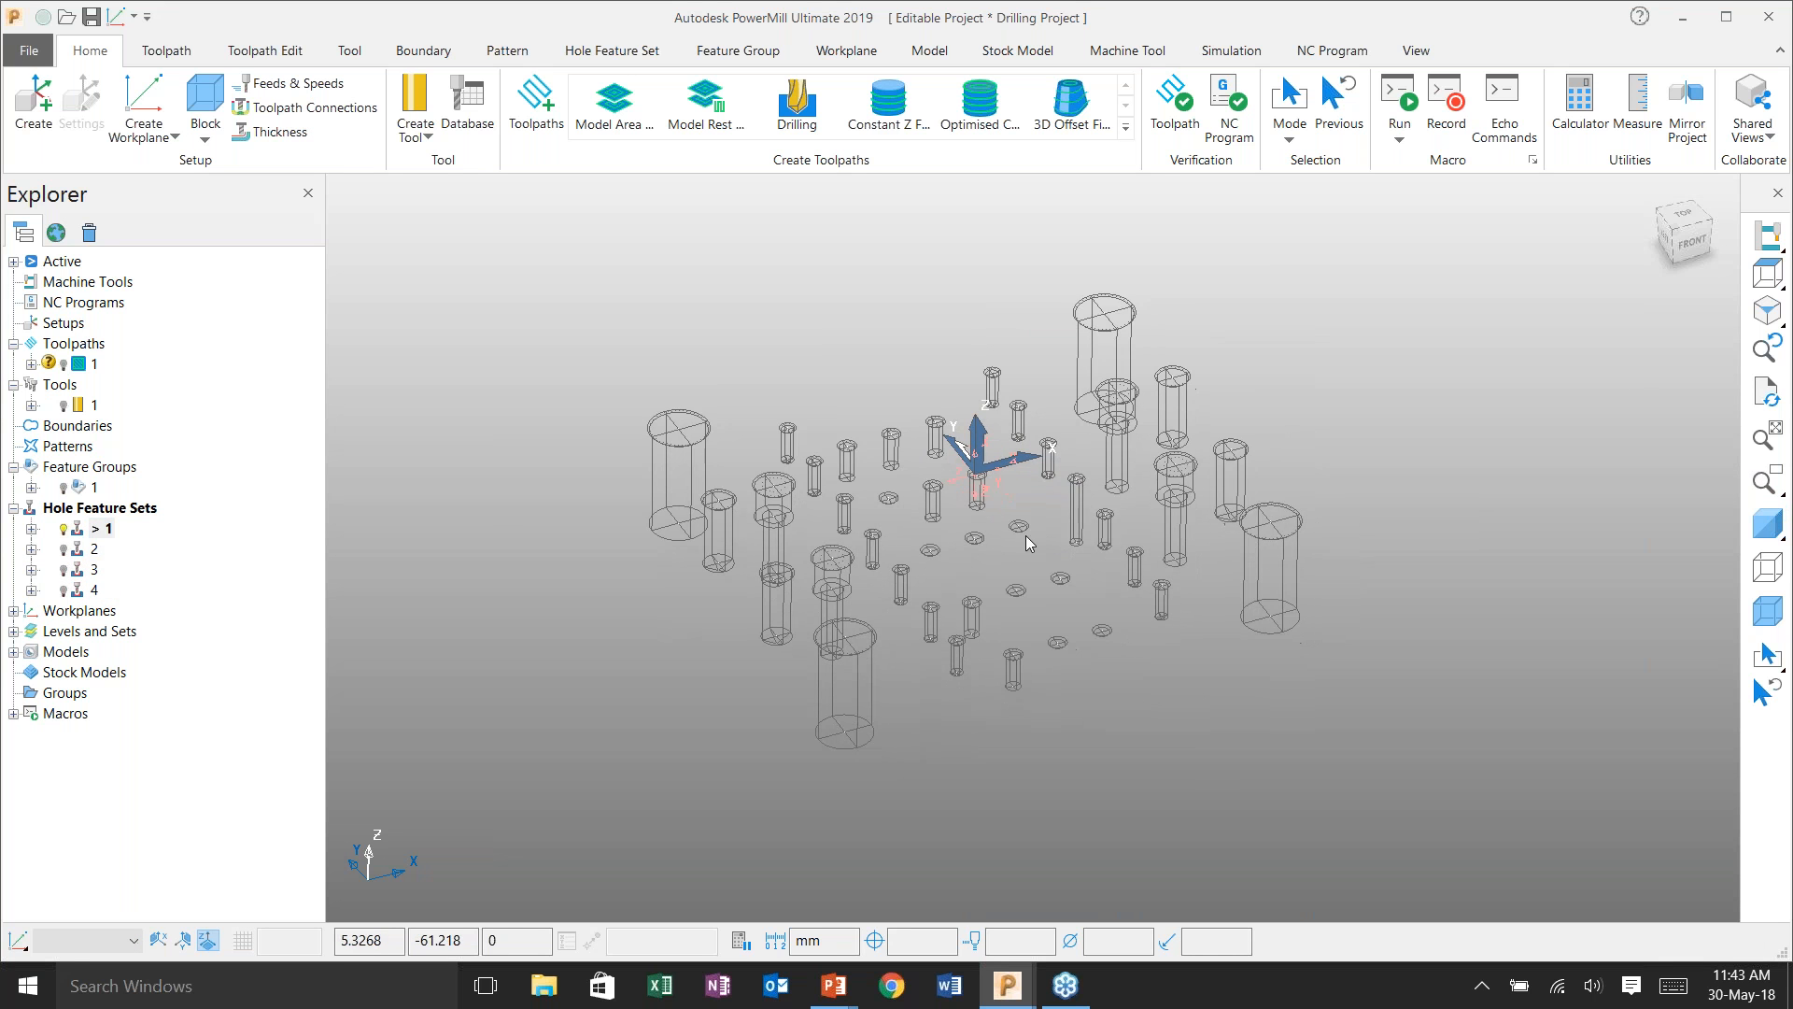
{"action": "scroll", "coordinate": [1025, 535], "scroll_direction": "up", "scroll_amount": 2}
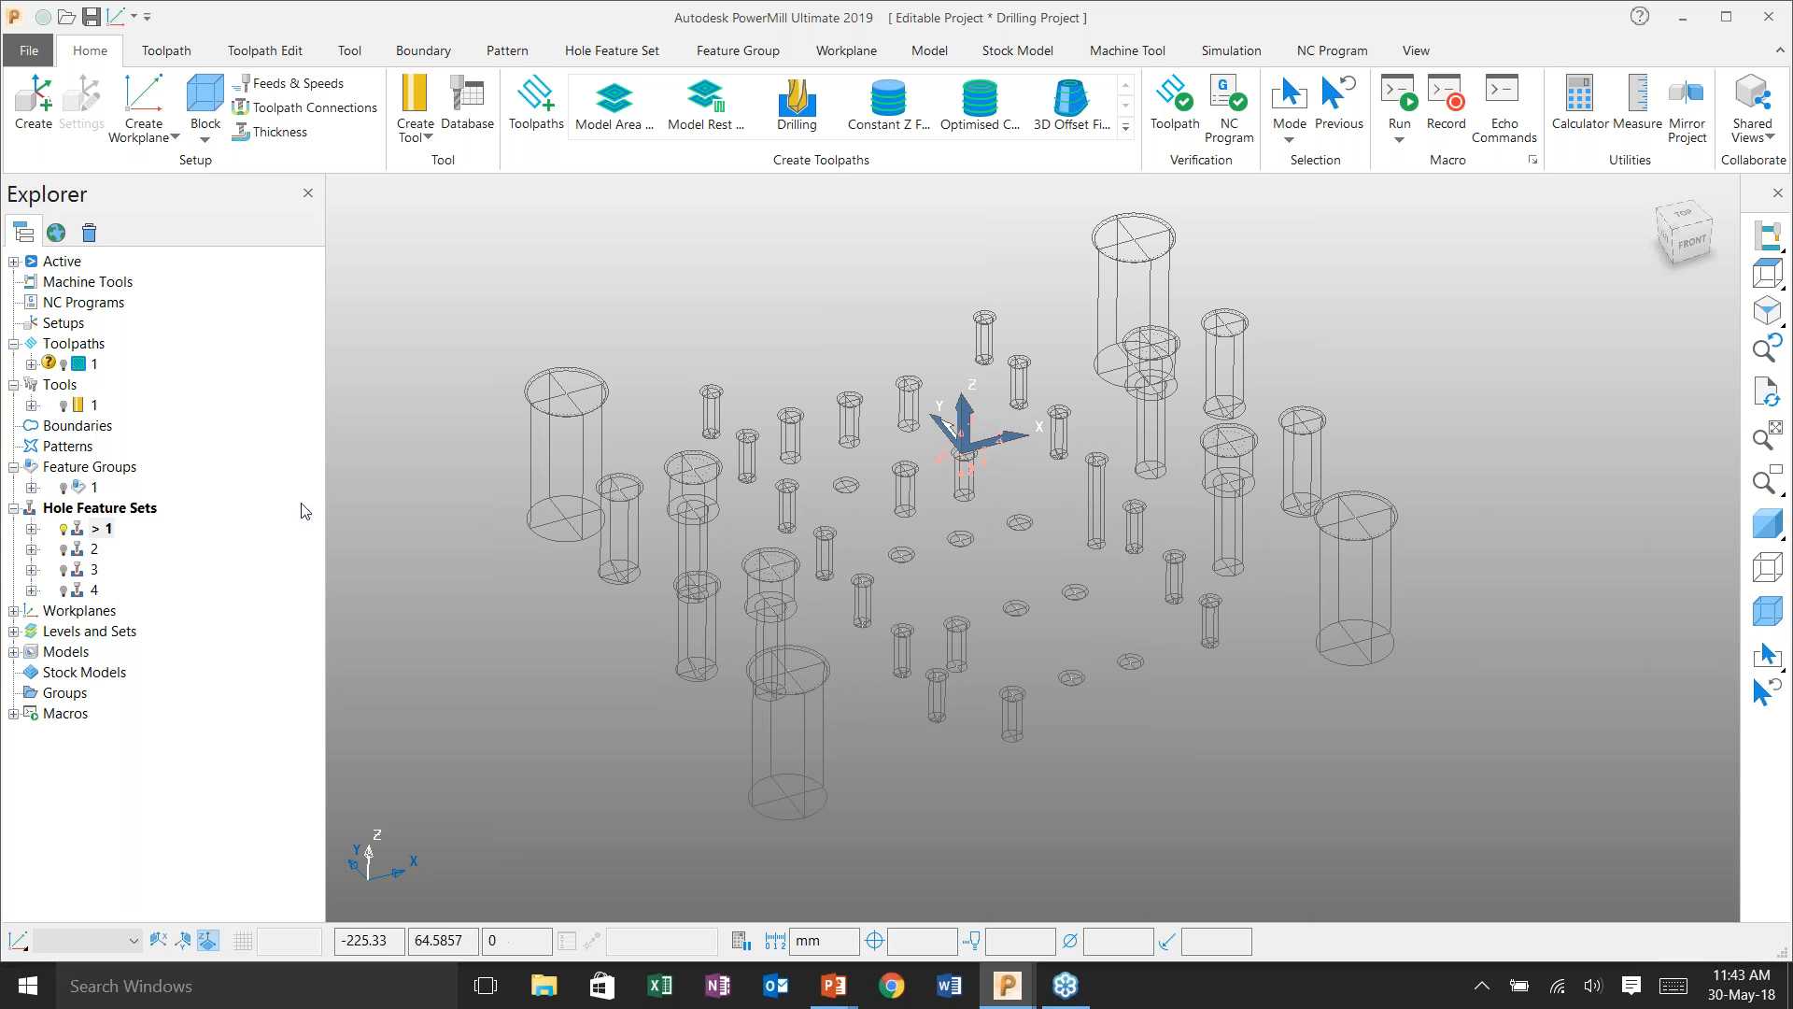
- Activate hole feature sets 2, 3 and 4 one after another to examine the holes in each, comparing with the shaded model
{"action": "double_click", "coordinate": [77, 553]}
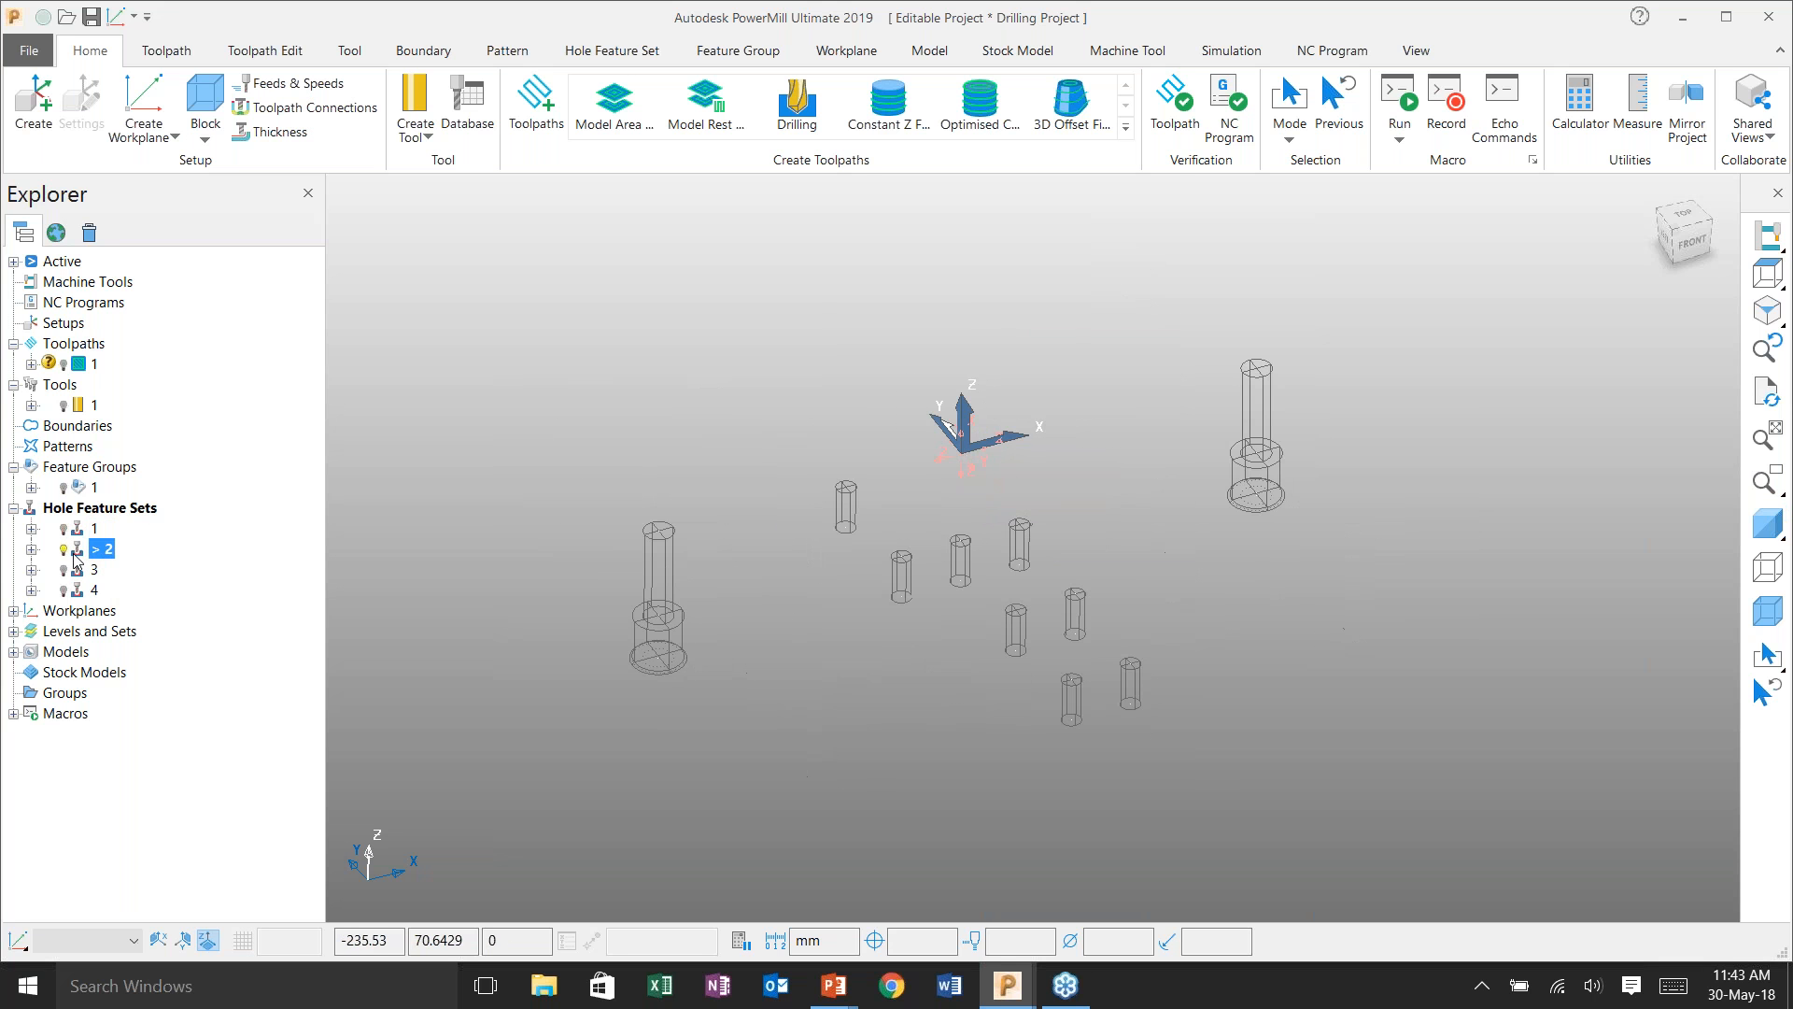
{"action": "double_click", "coordinate": [75, 570]}
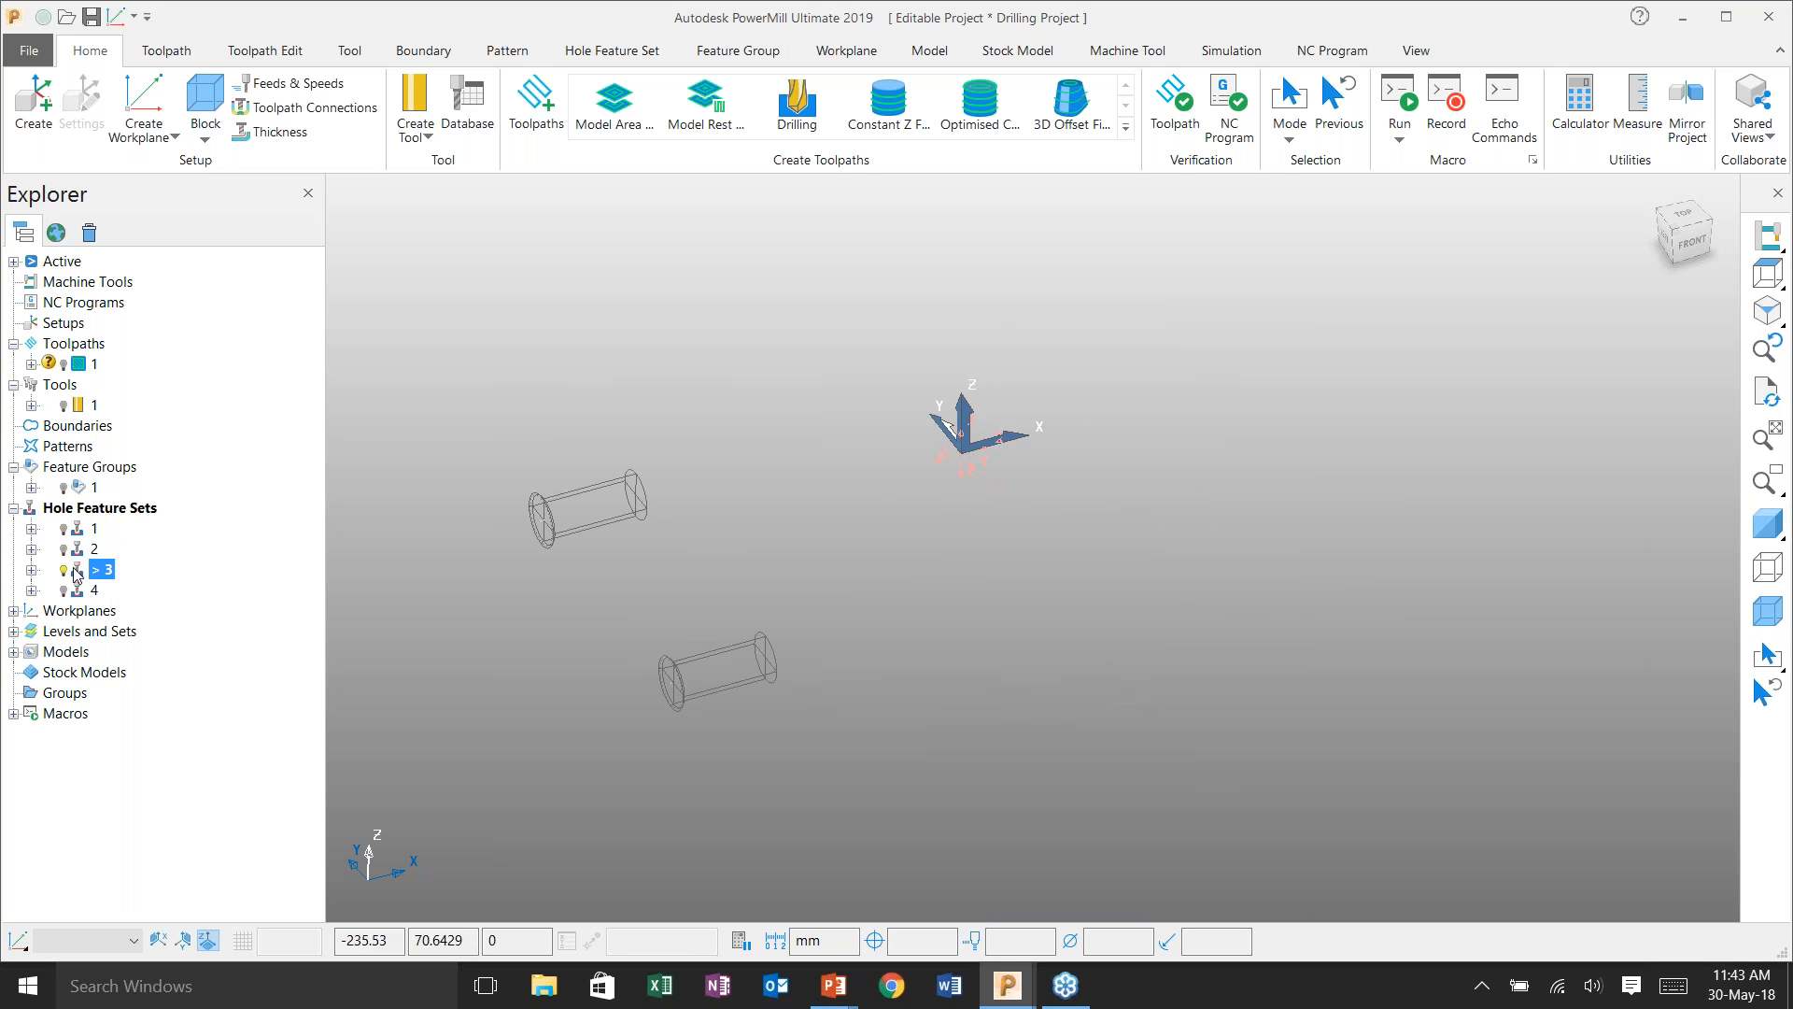
{"action": "double_click", "coordinate": [79, 590]}
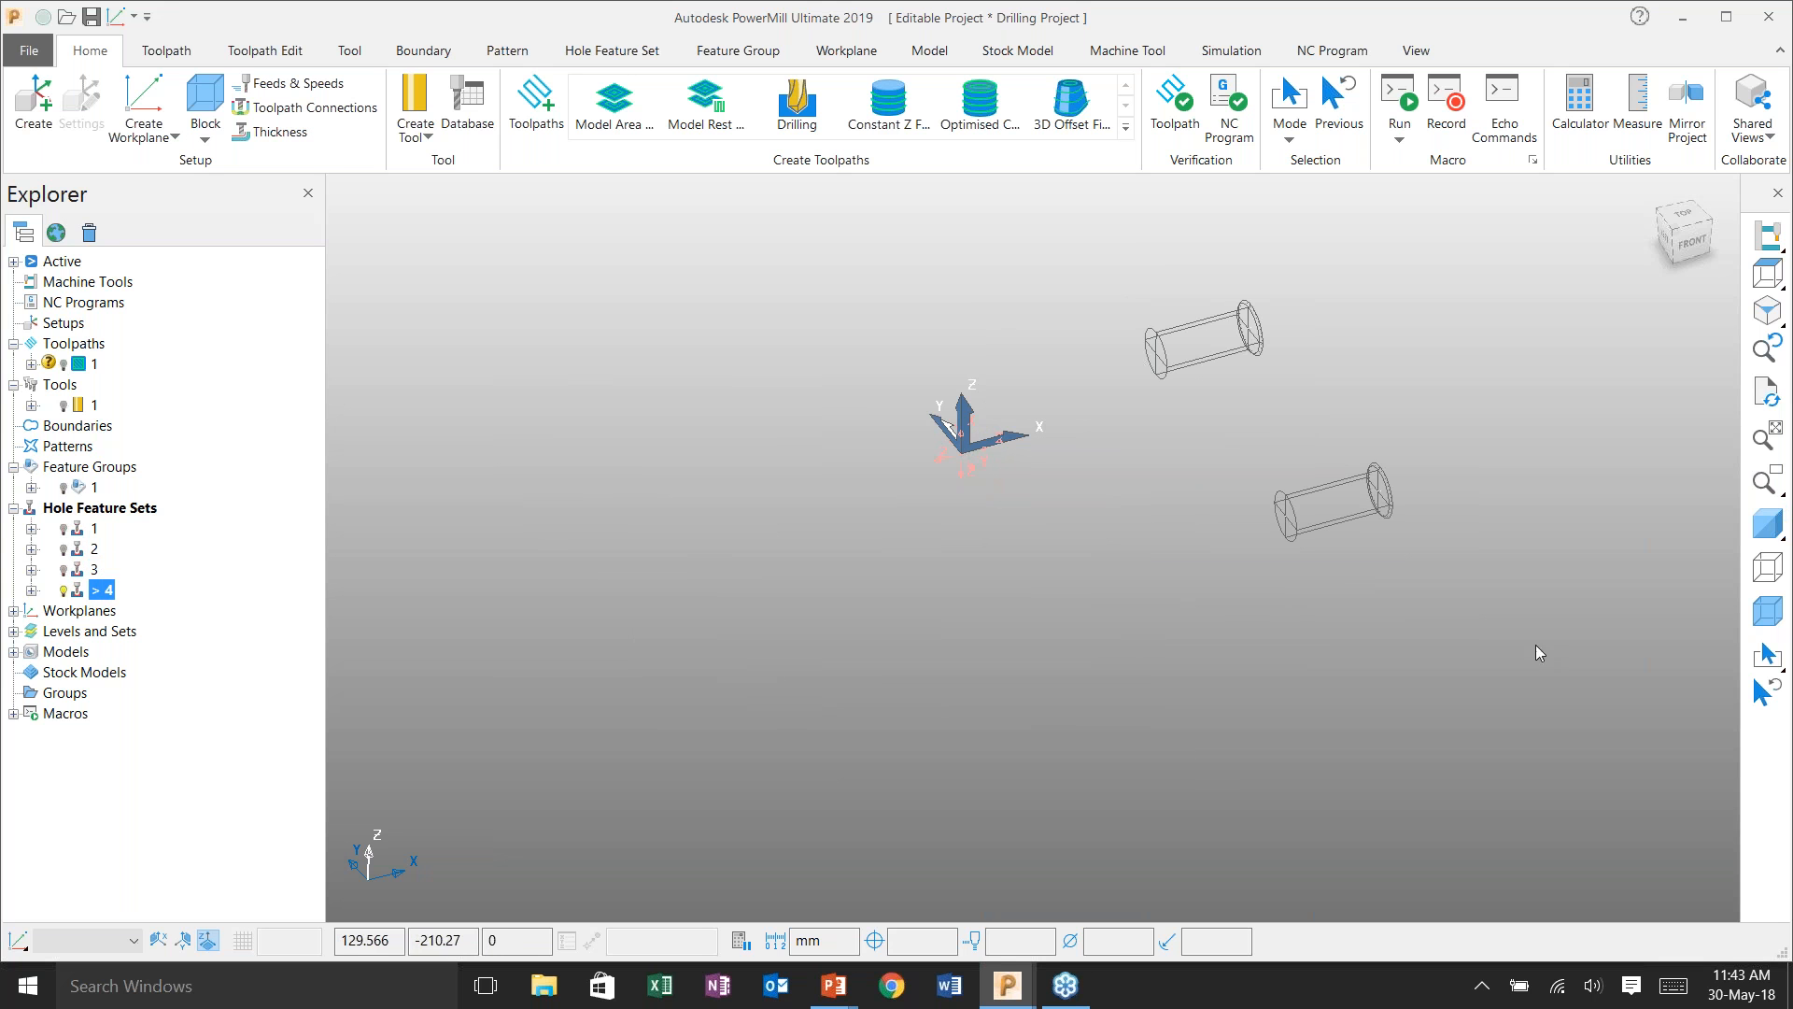
{"action": "left_click", "coordinate": [1769, 526]}
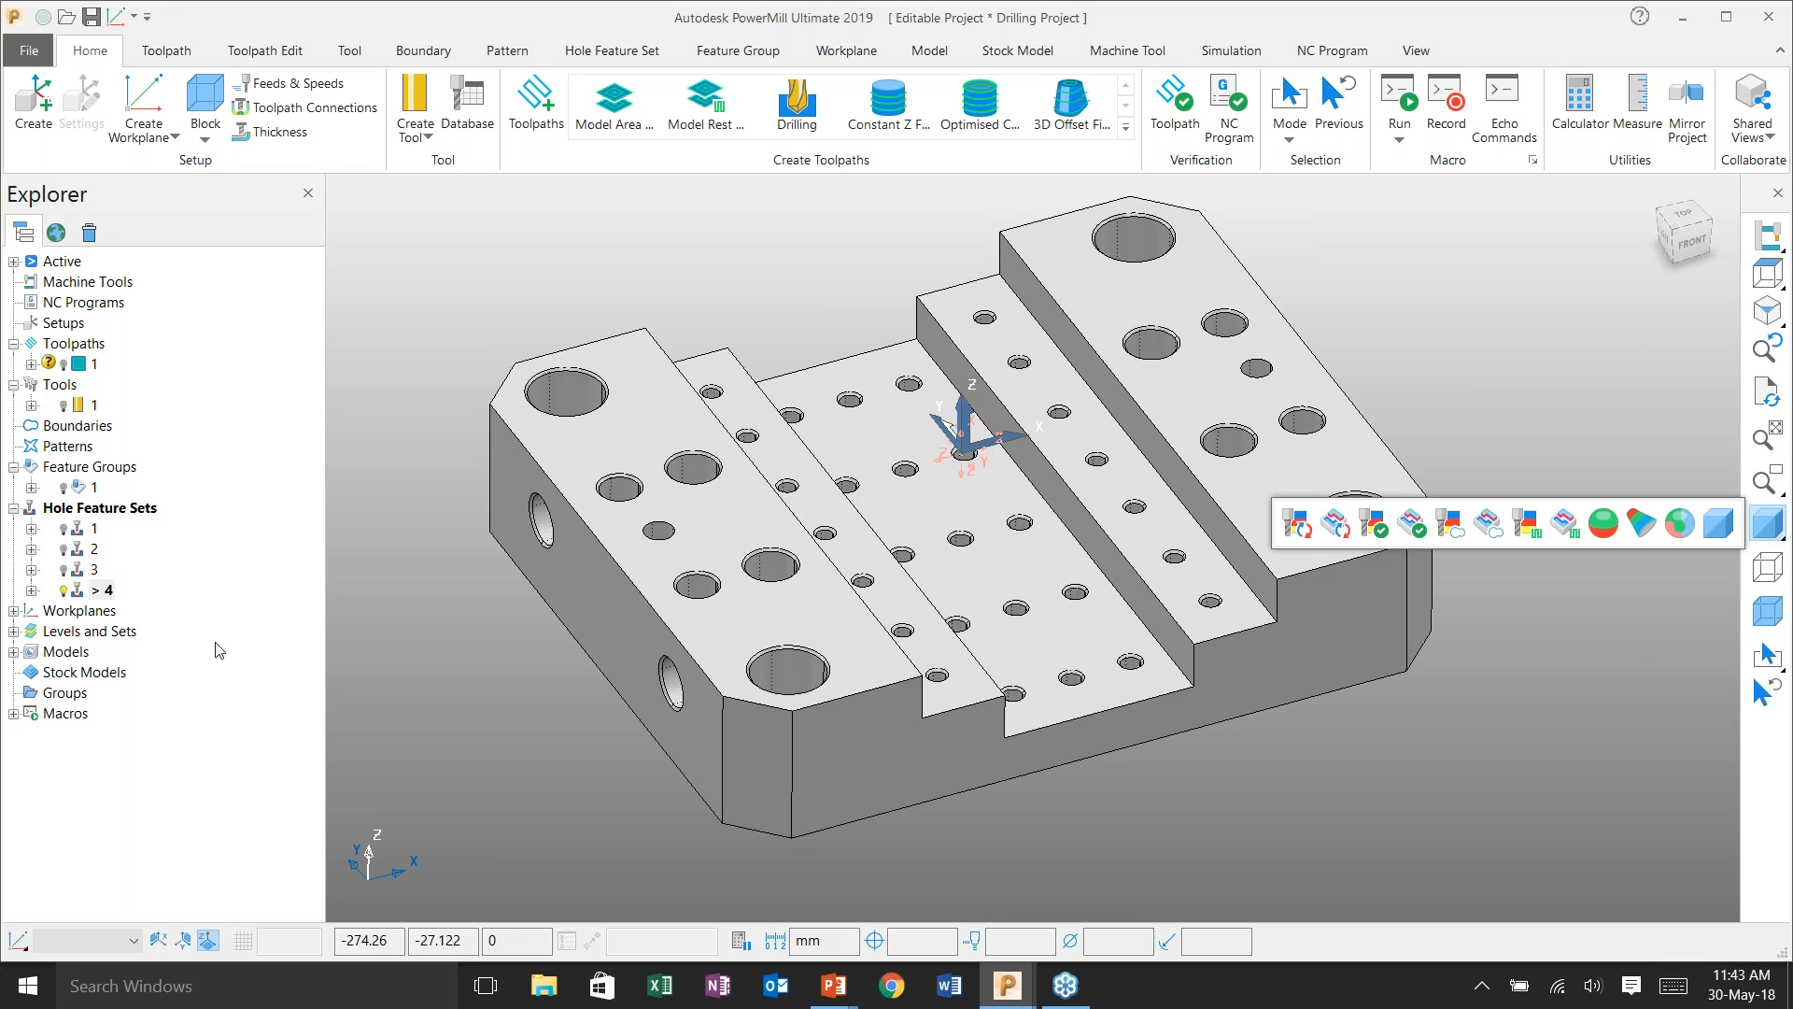
{"action": "left_click", "coordinate": [1770, 532]}
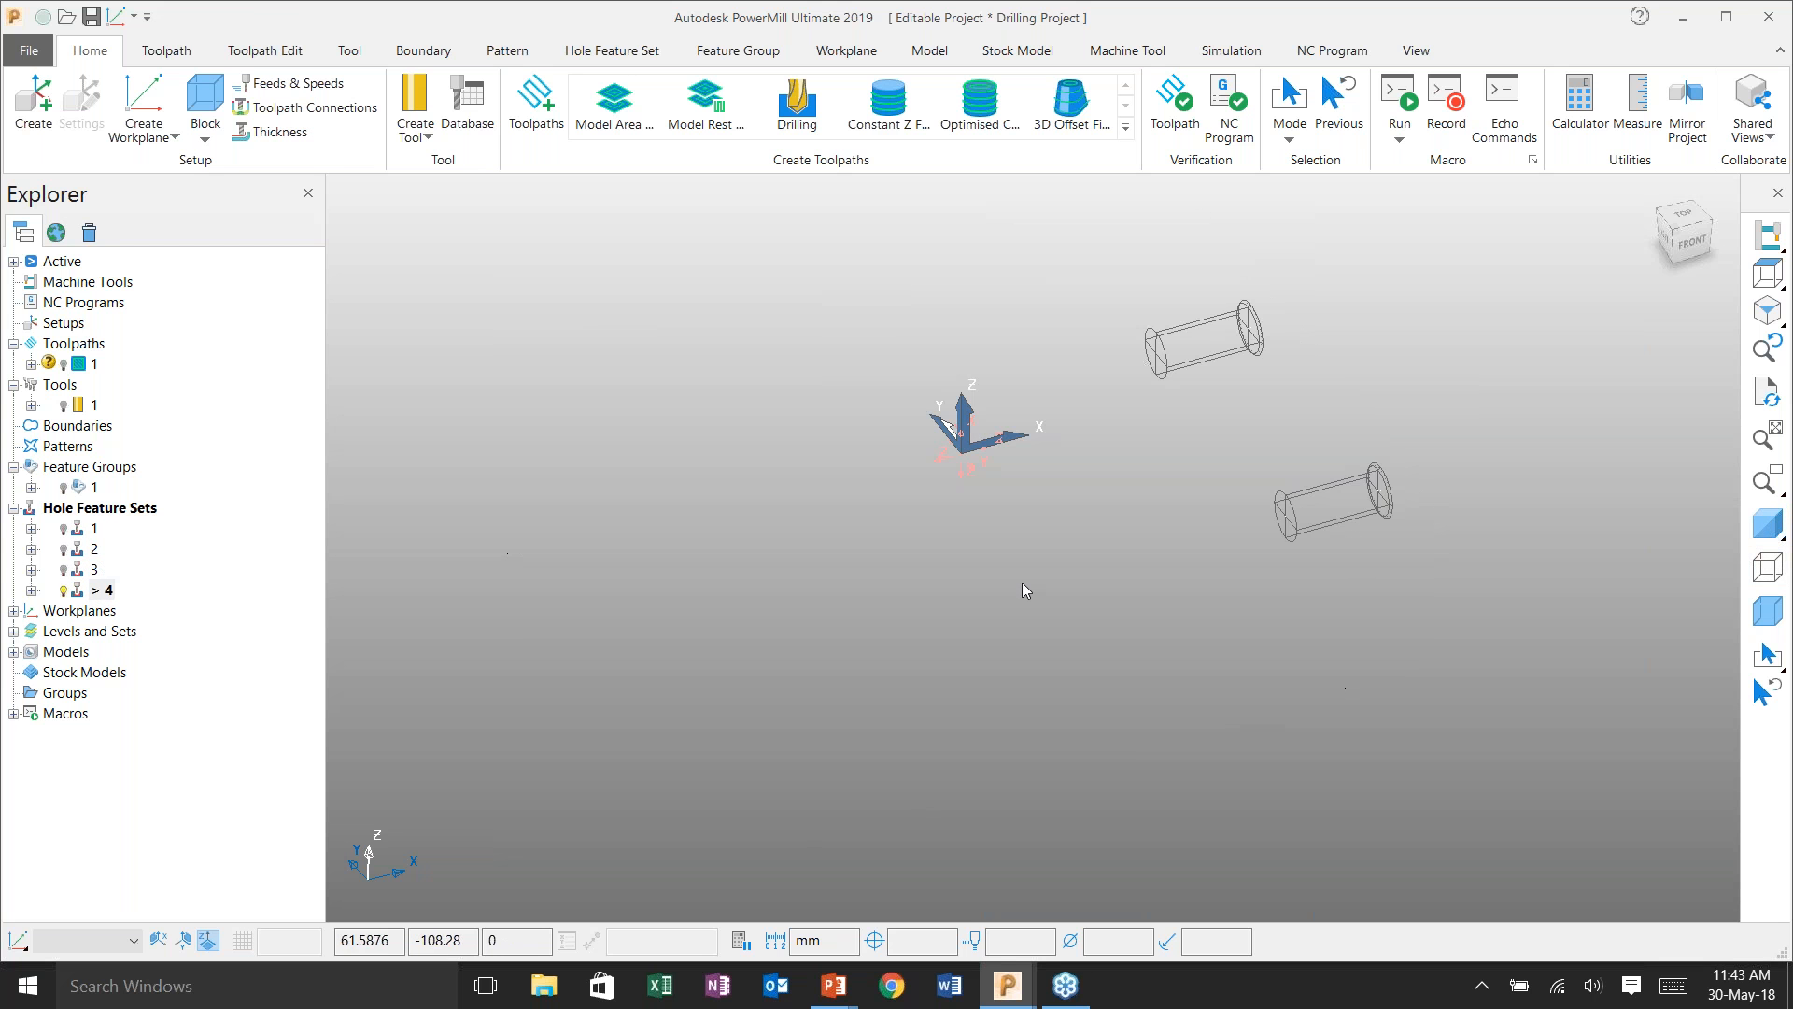
- Reverse the eight small central holes in hole feature set 2, leaving out the two large stepped holes
{"action": "double_click", "coordinate": [82, 551]}
{"action": "middle_click_drag", "start_coordinate": [725, 618], "coordinate": [682, 507], "text": "shift"}
{"action": "scroll", "coordinate": [1033, 437], "scroll_direction": "up", "scroll_amount": 2}
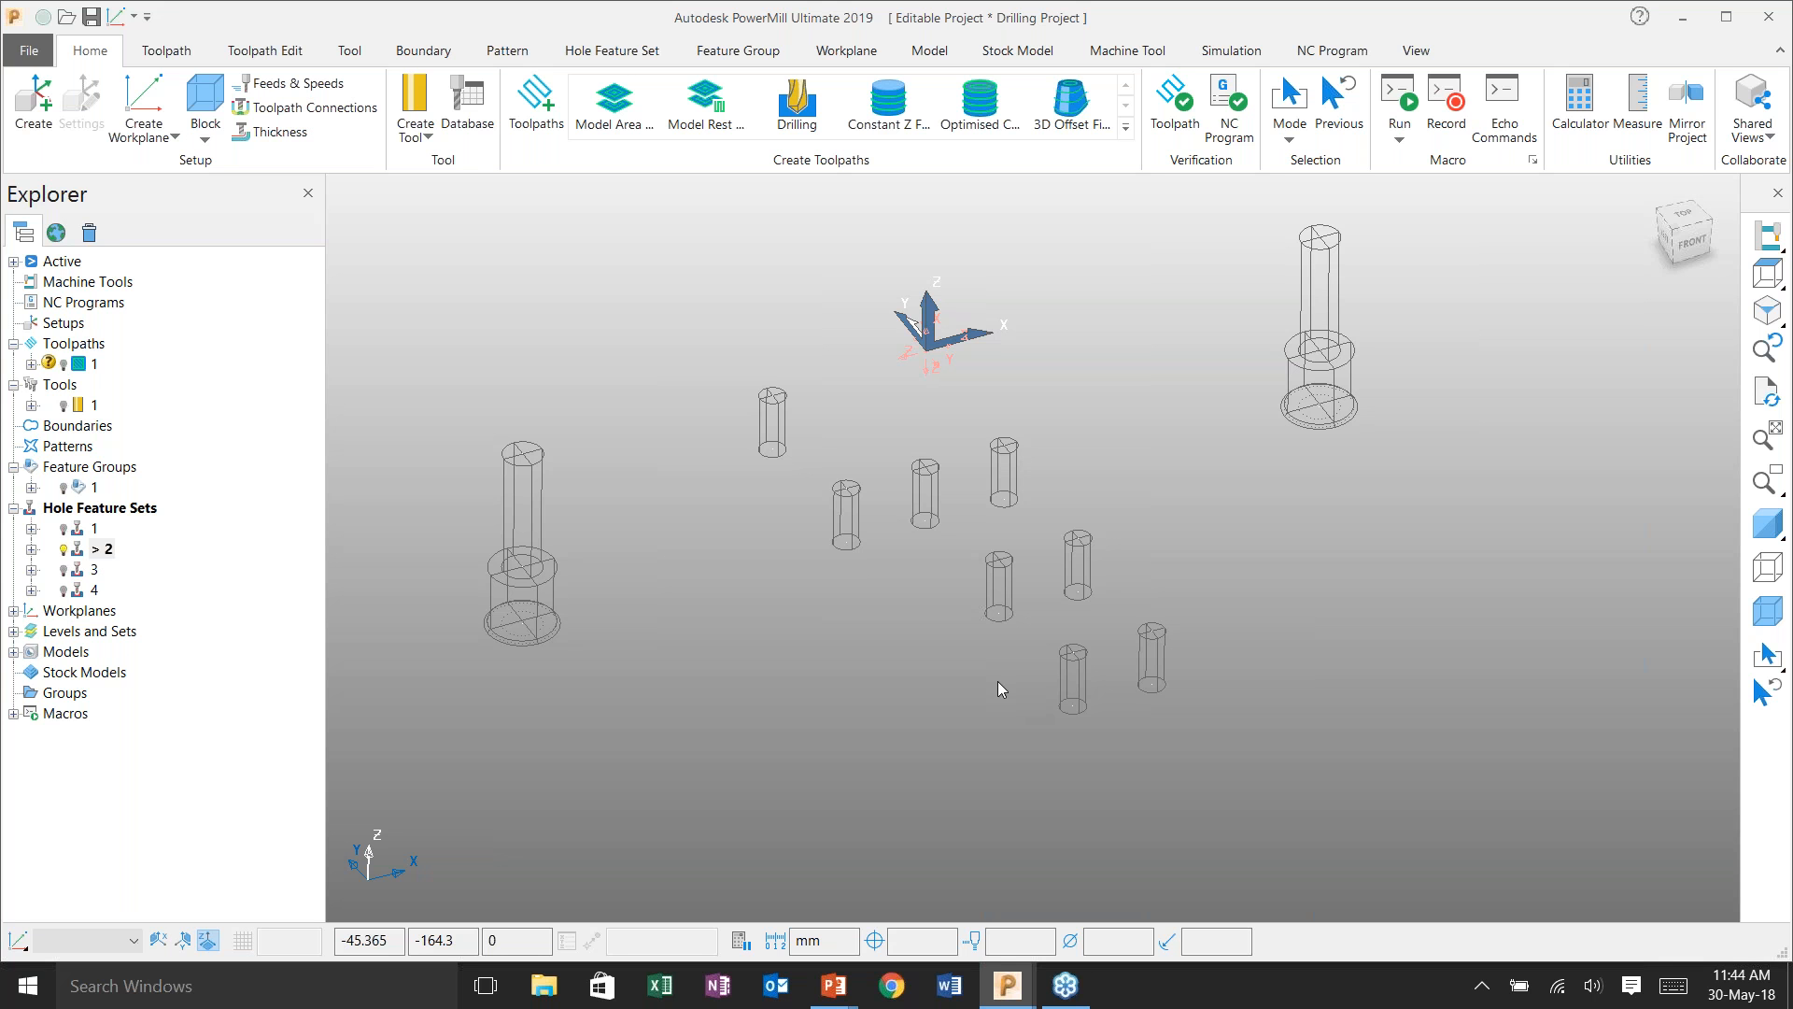
{"action": "left_click_drag", "start_coordinate": [1238, 762], "coordinate": [667, 356]}
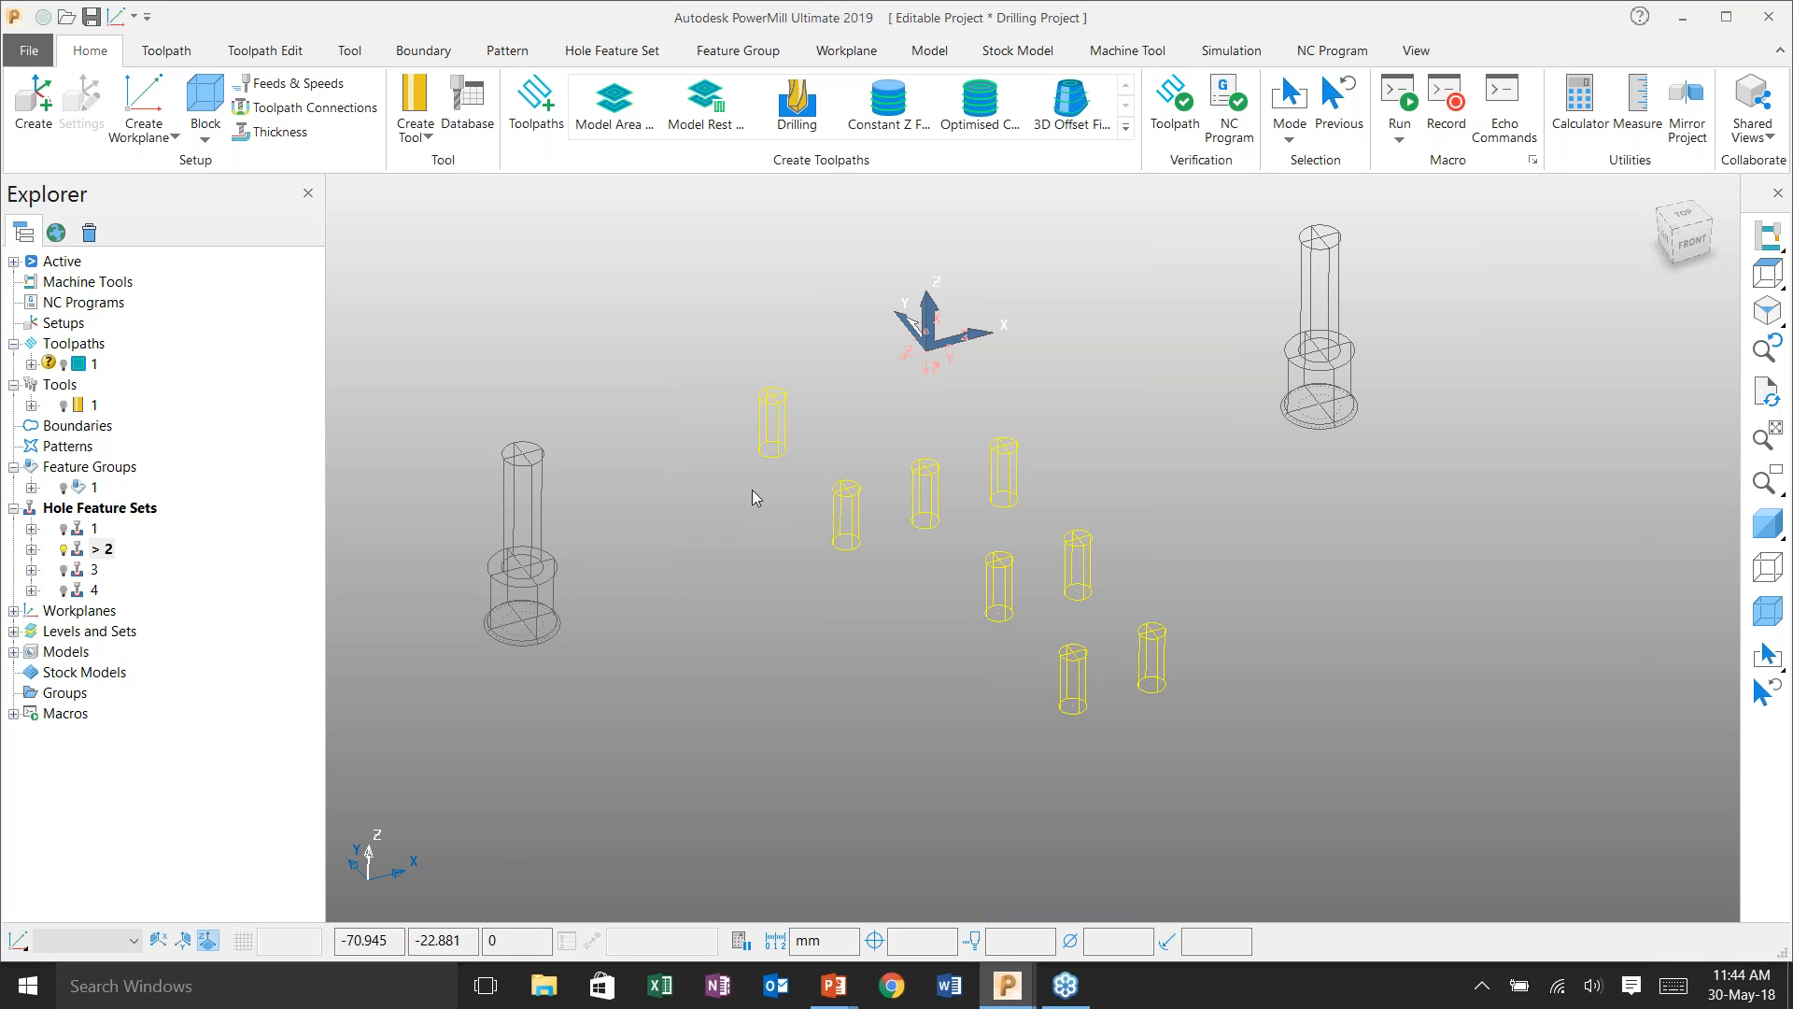
{"action": "right_click", "coordinate": [925, 479]}
{"action": "mouse_move", "coordinate": [972, 861]}
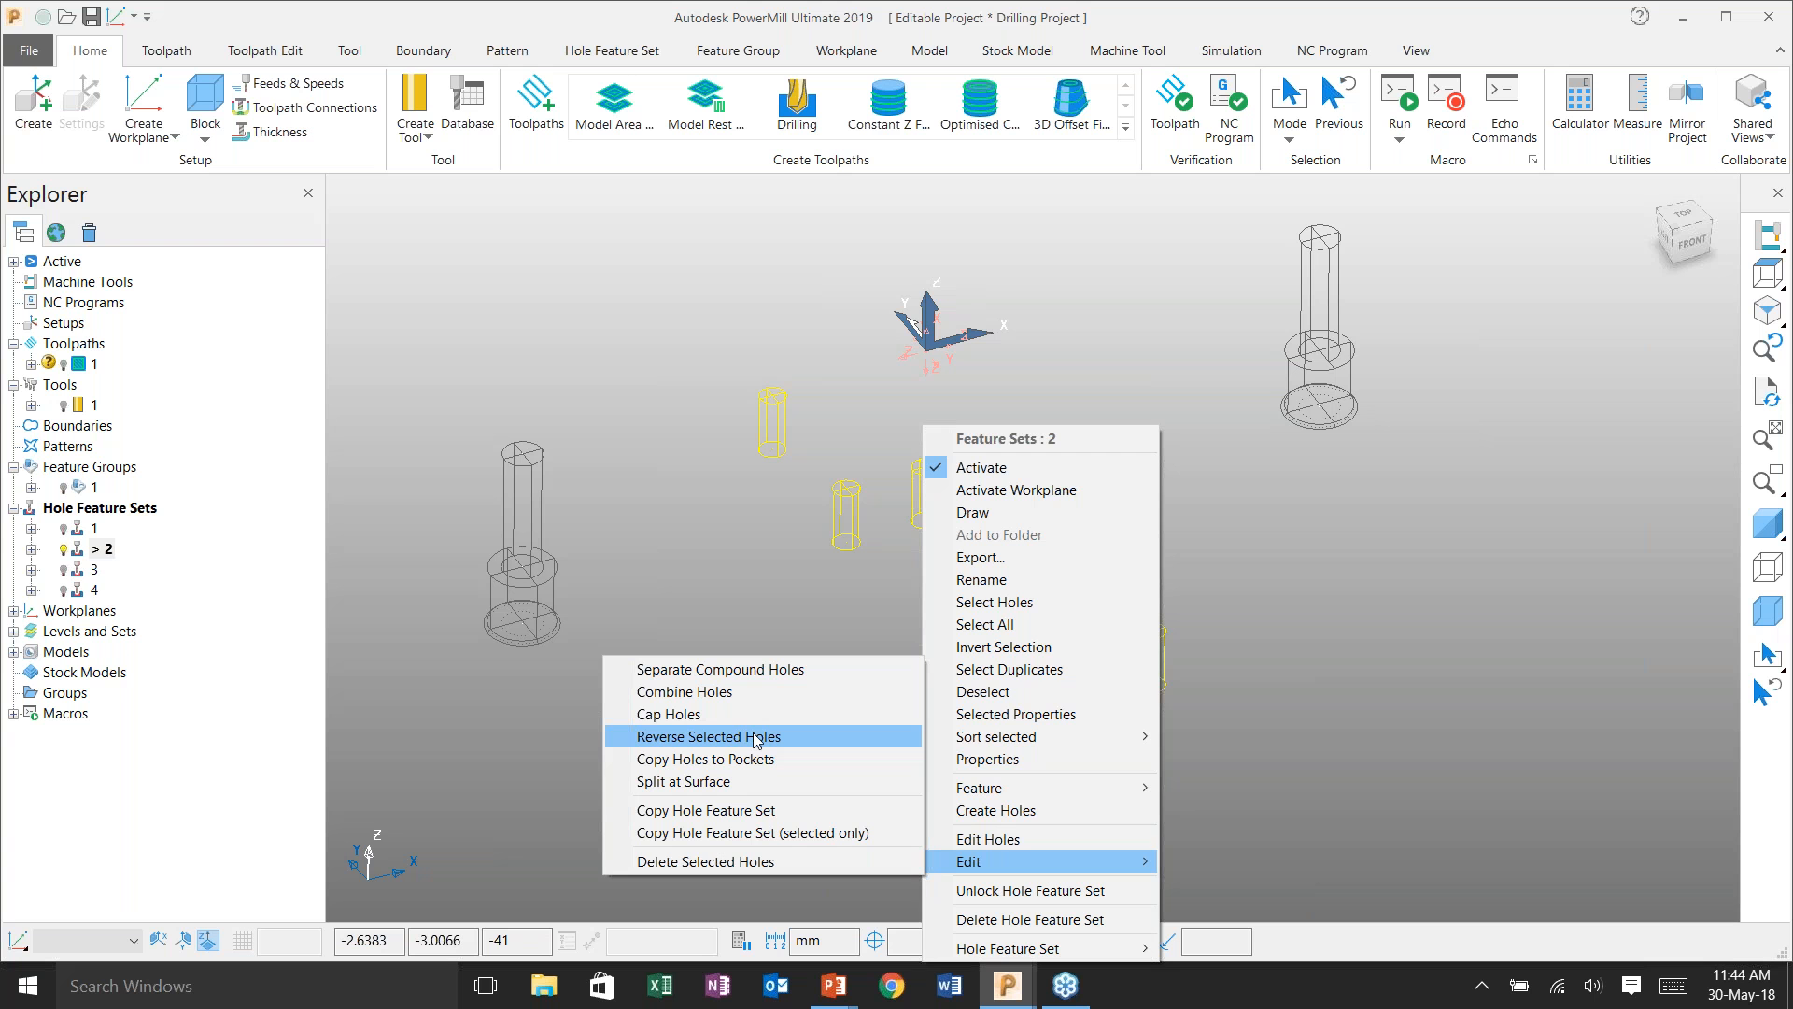
{"action": "left_click", "coordinate": [755, 737]}
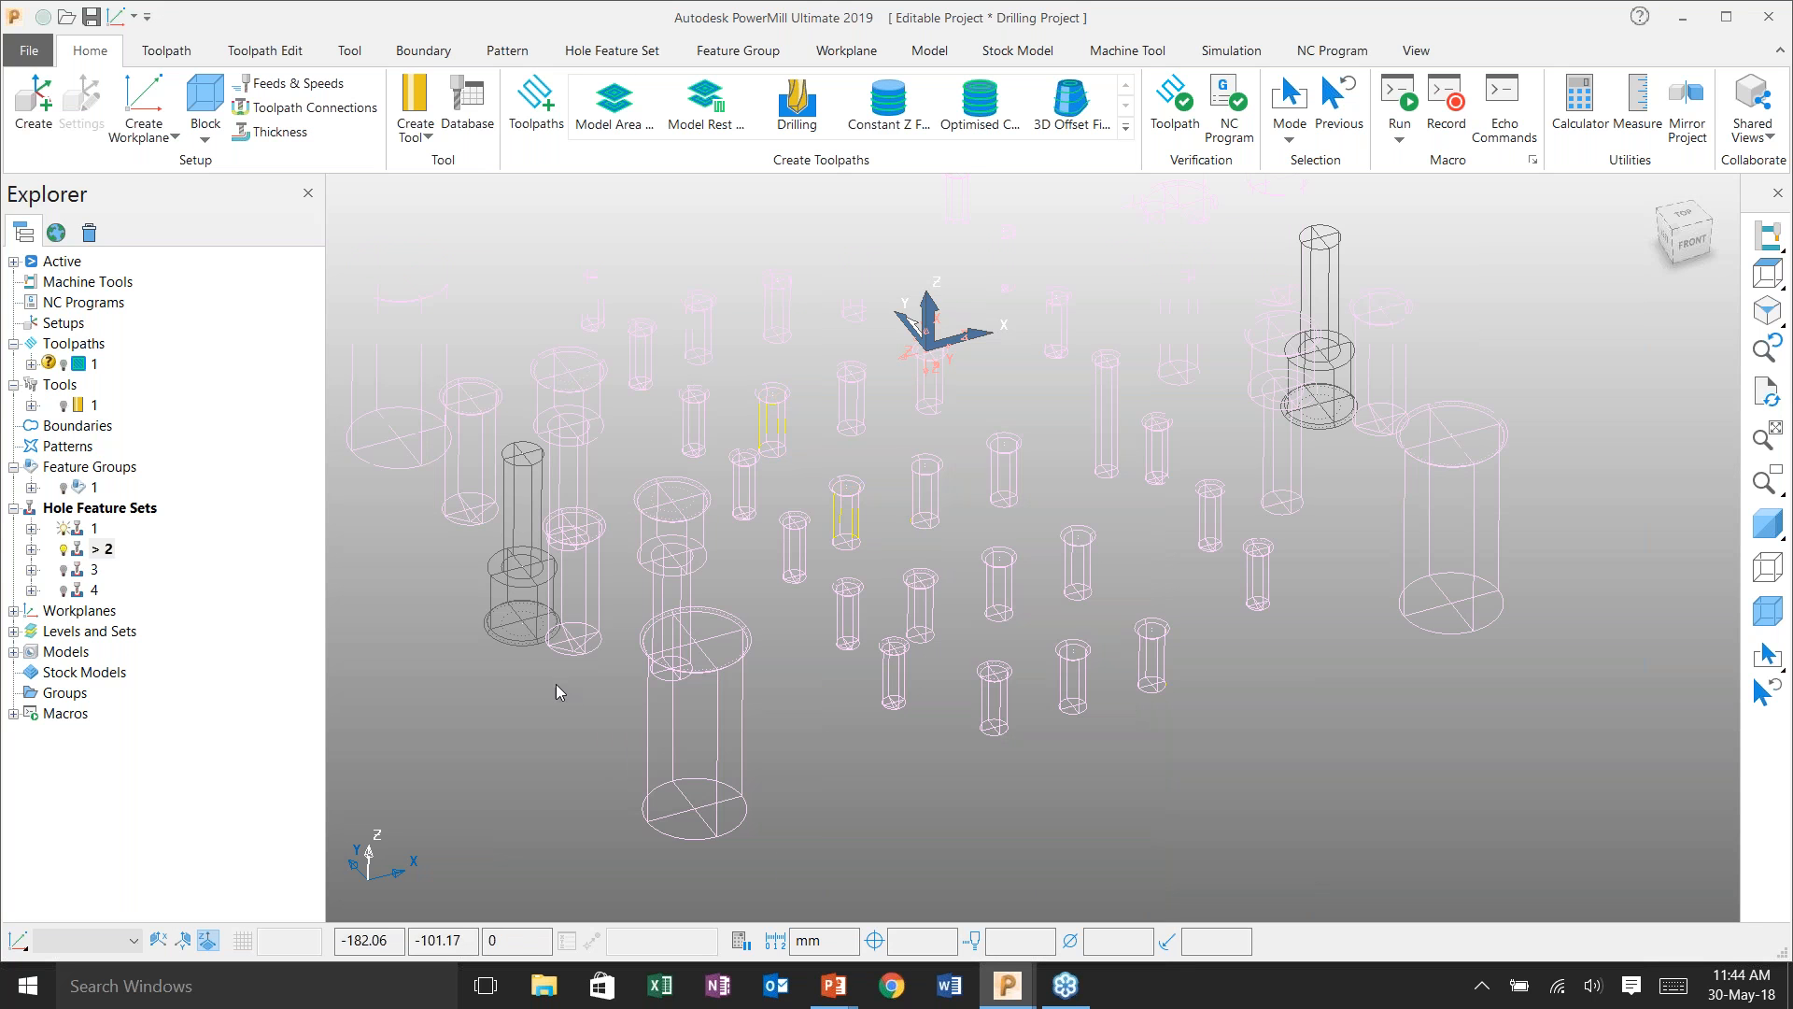
{"action": "middle_click_drag", "start_coordinate": [913, 501], "coordinate": [918, 505], "text": "shift"}
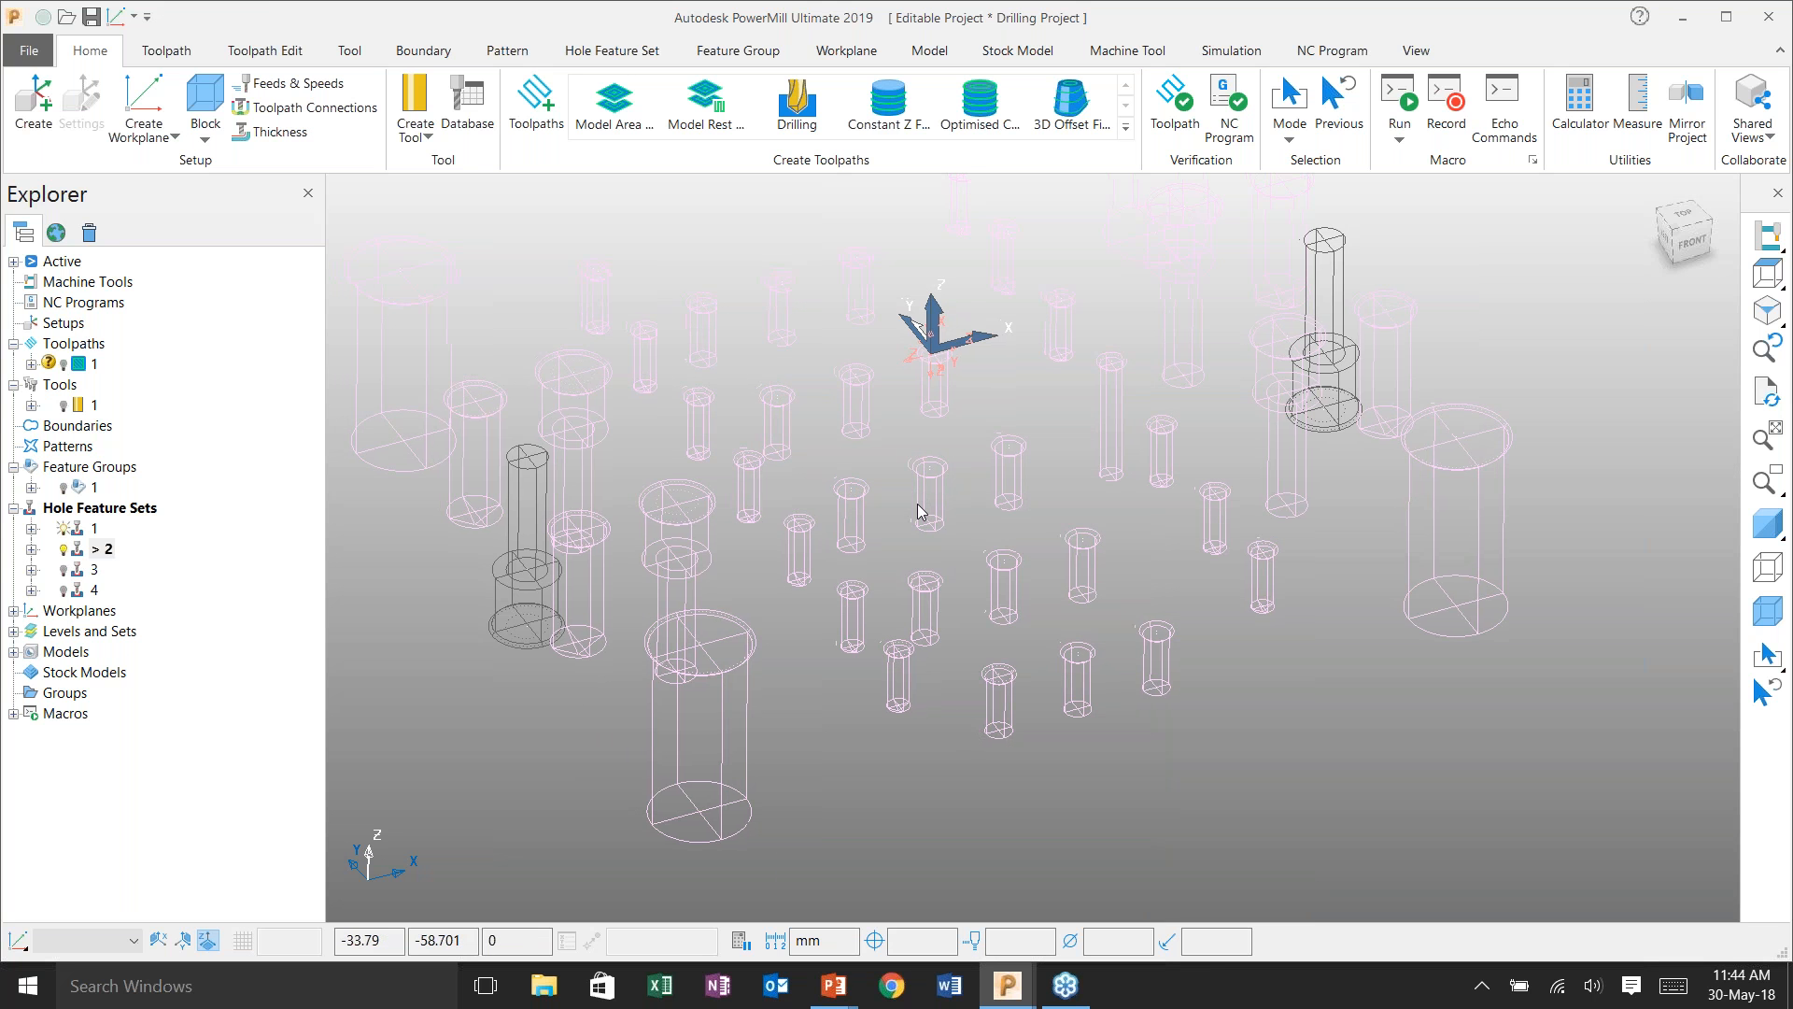
- In hole feature set 1, select the small two-diameter holes in the central area and separate them as compound holes
{"action": "double_click", "coordinate": [94, 527]}
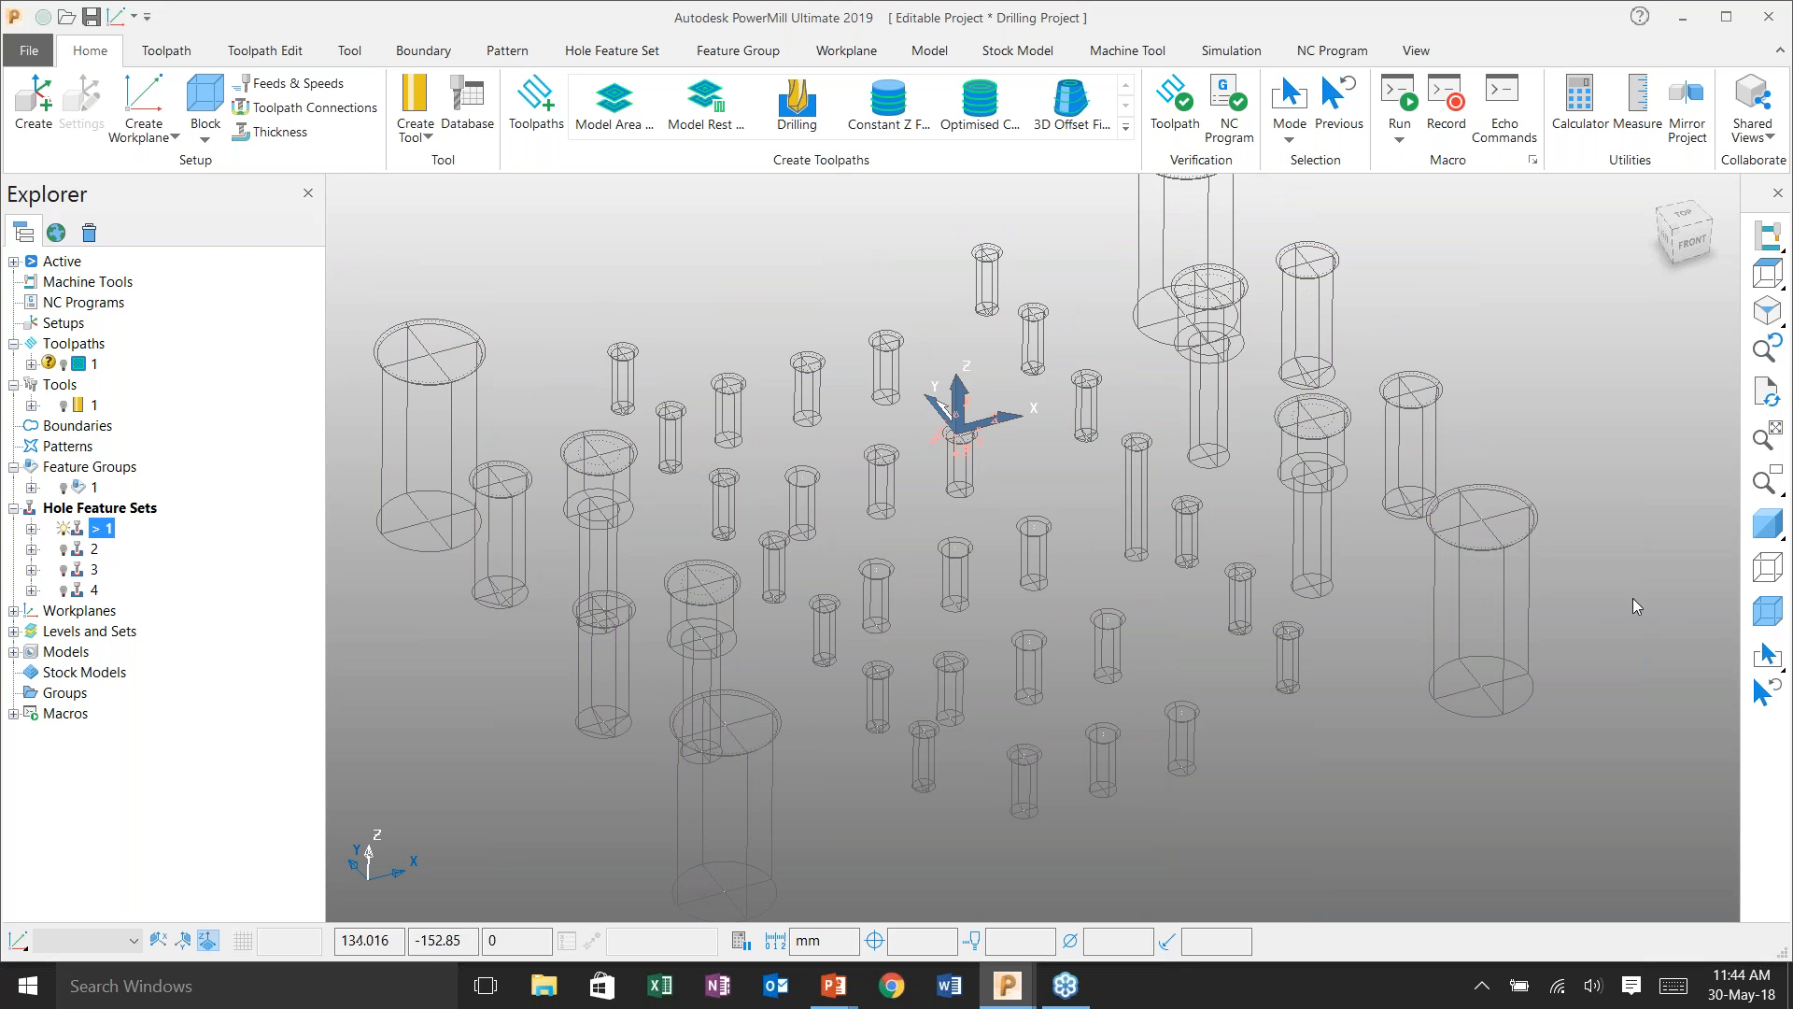
{"action": "middle_click_drag", "start_coordinate": [1262, 573], "coordinate": [1158, 439]}
{"action": "scroll", "coordinate": [996, 597], "scroll_direction": "up", "scroll_amount": 3}
{"action": "left_click", "coordinate": [762, 432]}
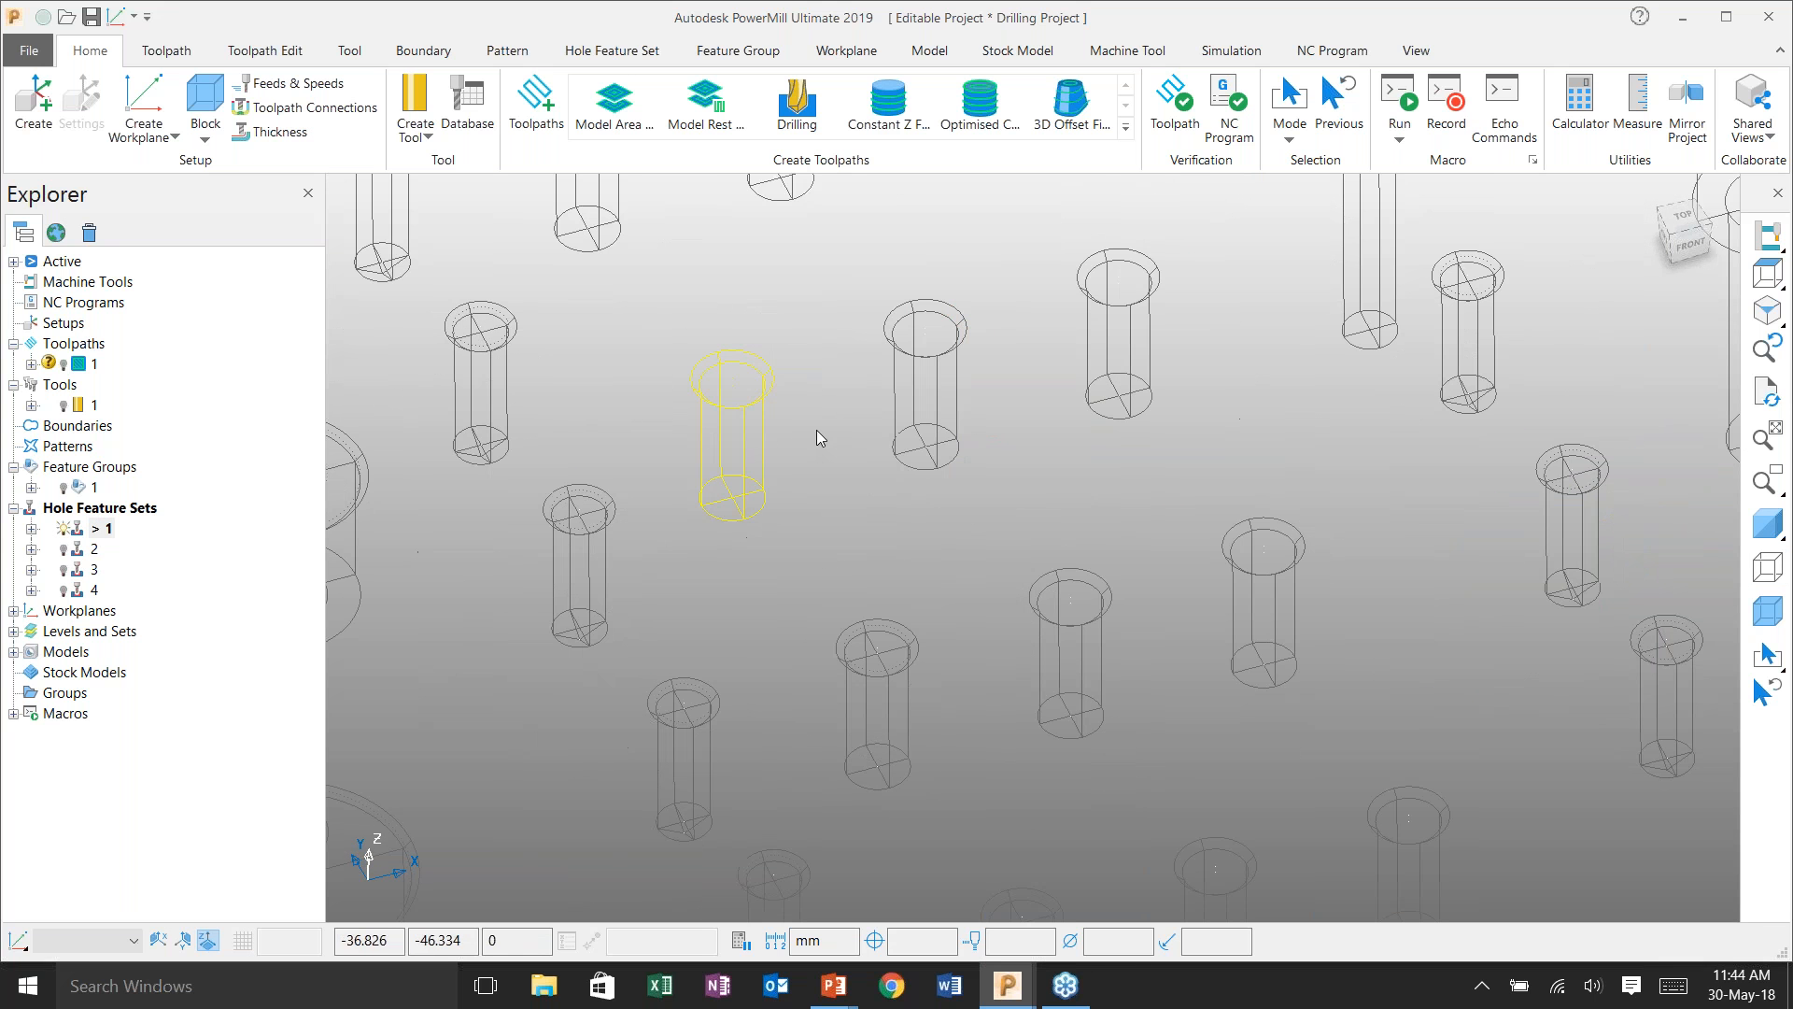
{"action": "left_click", "coordinate": [962, 347], "text": "shift"}
{"action": "left_click", "coordinate": [1141, 318], "text": "shift"}
{"action": "left_click", "coordinate": [1288, 575]}
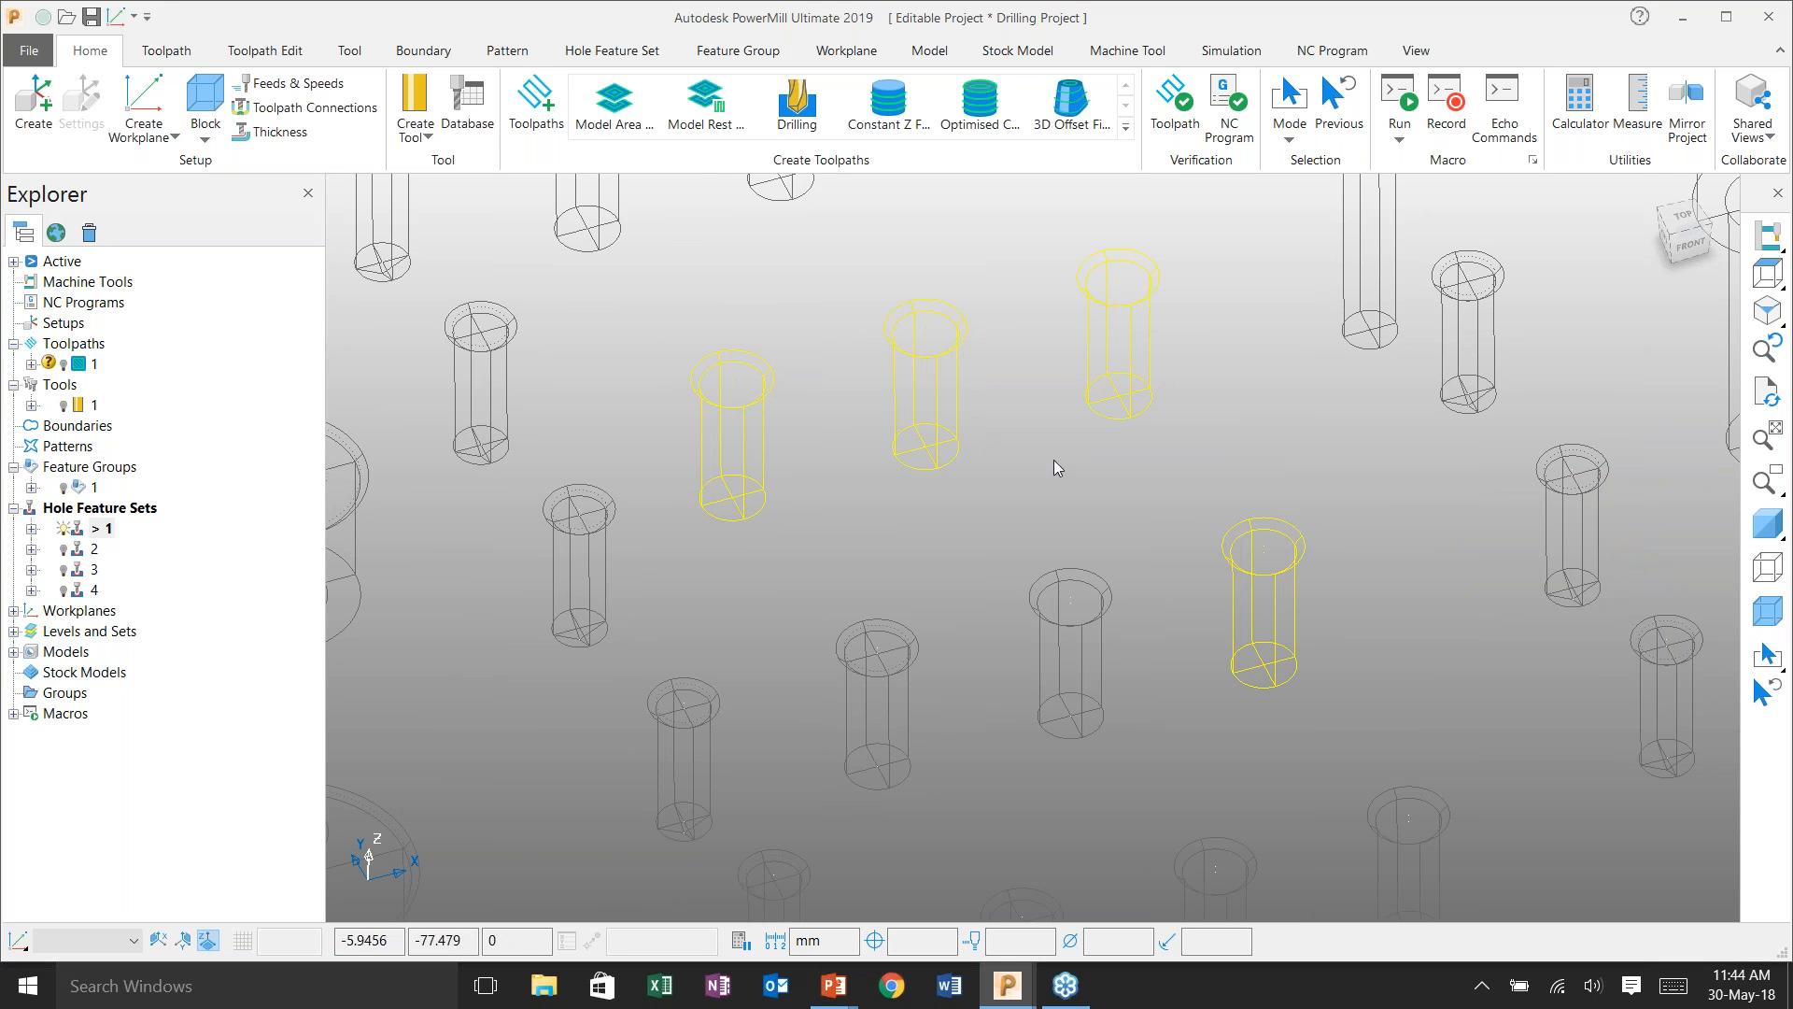
{"action": "scroll", "coordinate": [1023, 396], "scroll_direction": "down", "scroll_amount": 2}
{"action": "scroll", "coordinate": [1028, 395], "scroll_direction": "down", "scroll_amount": 3}
{"action": "scroll", "coordinate": [1123, 658], "scroll_direction": "up", "scroll_amount": 2}
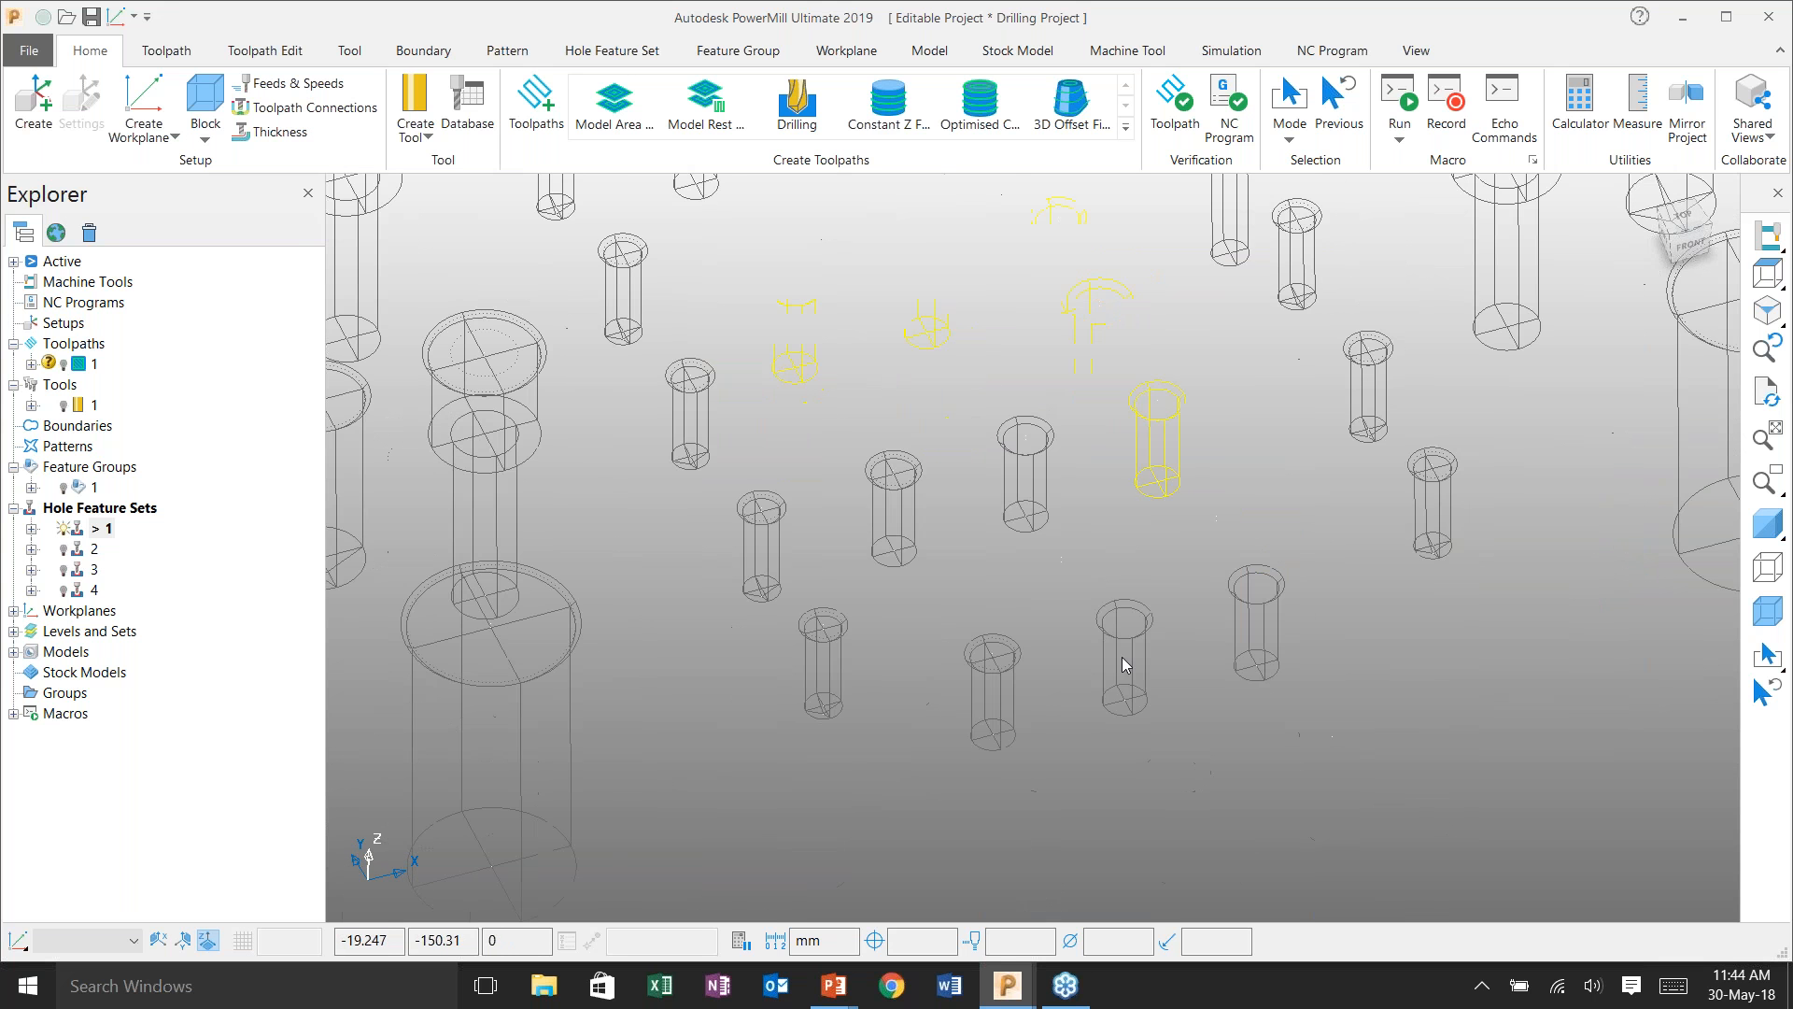
{"action": "scroll", "coordinate": [1123, 658], "scroll_direction": "up", "scroll_amount": 2}
{"action": "left_click", "coordinate": [1026, 476], "text": "shift"}
{"action": "left_click", "coordinate": [1136, 589], "text": "shift"}
{"action": "left_click", "coordinate": [1308, 594], "text": "shift"}
{"action": "right_click", "coordinate": [1309, 592]}
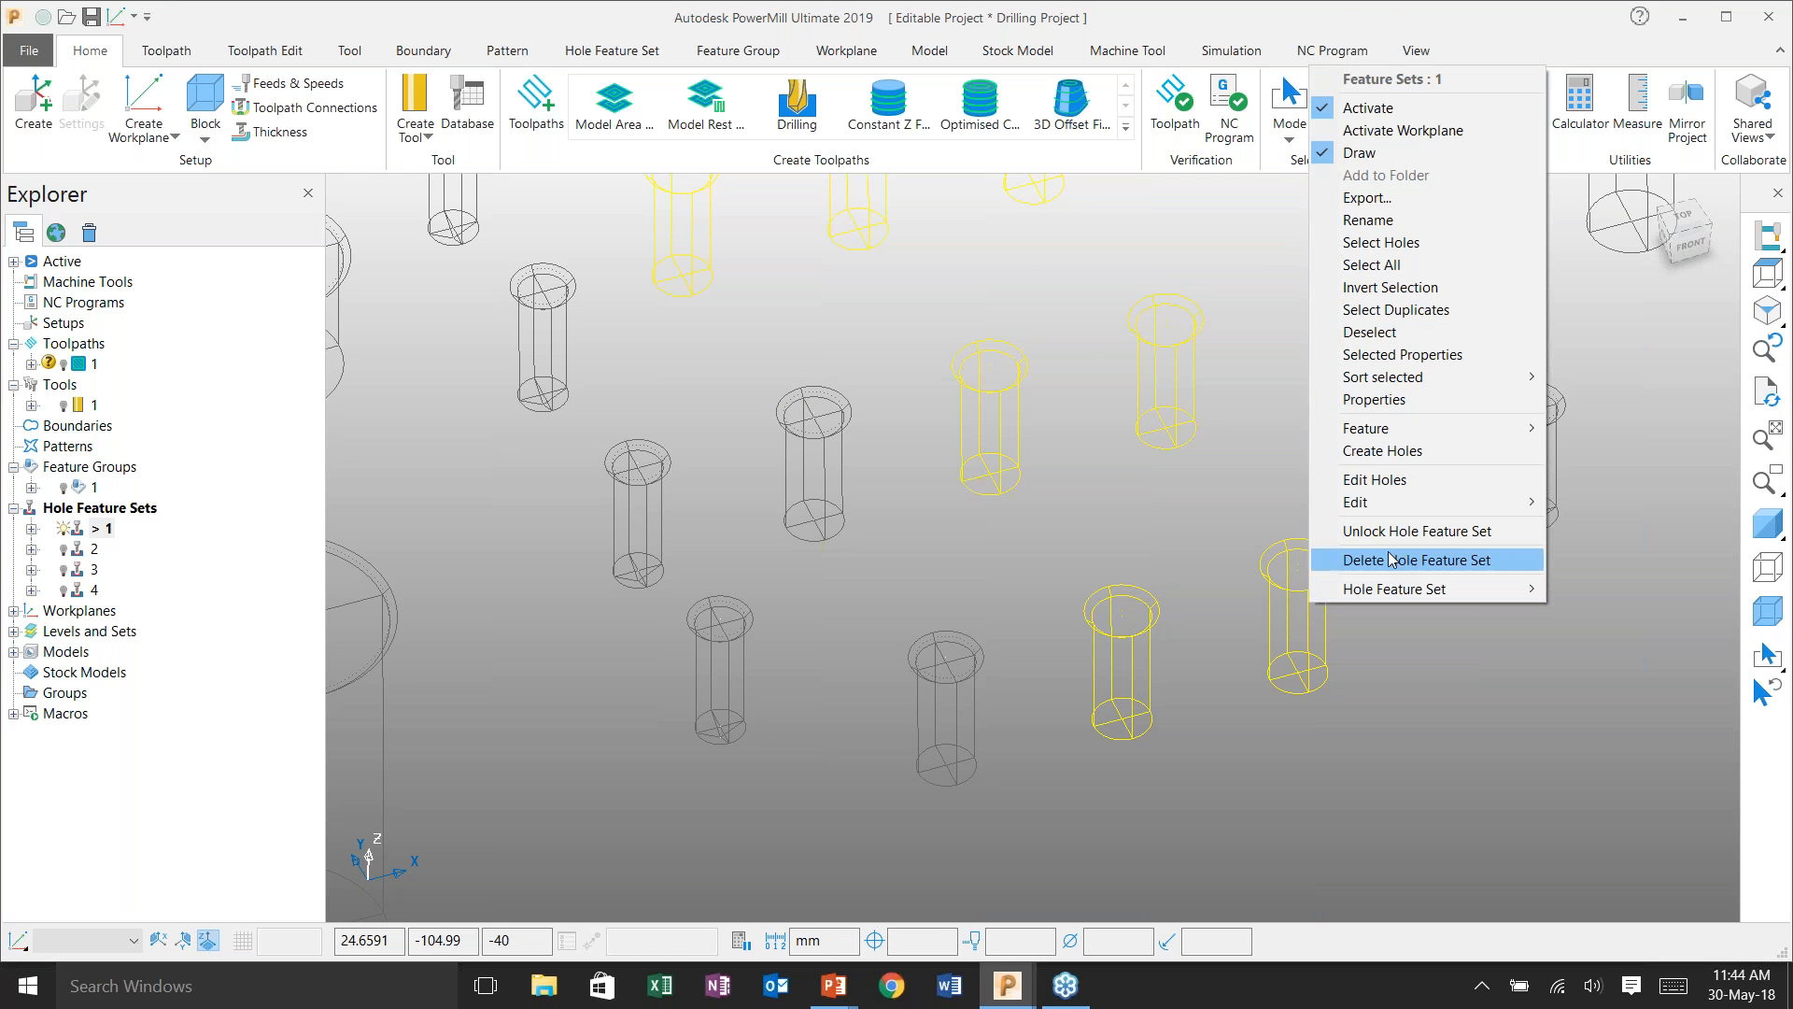
{"action": "mouse_move", "coordinate": [1364, 502]}
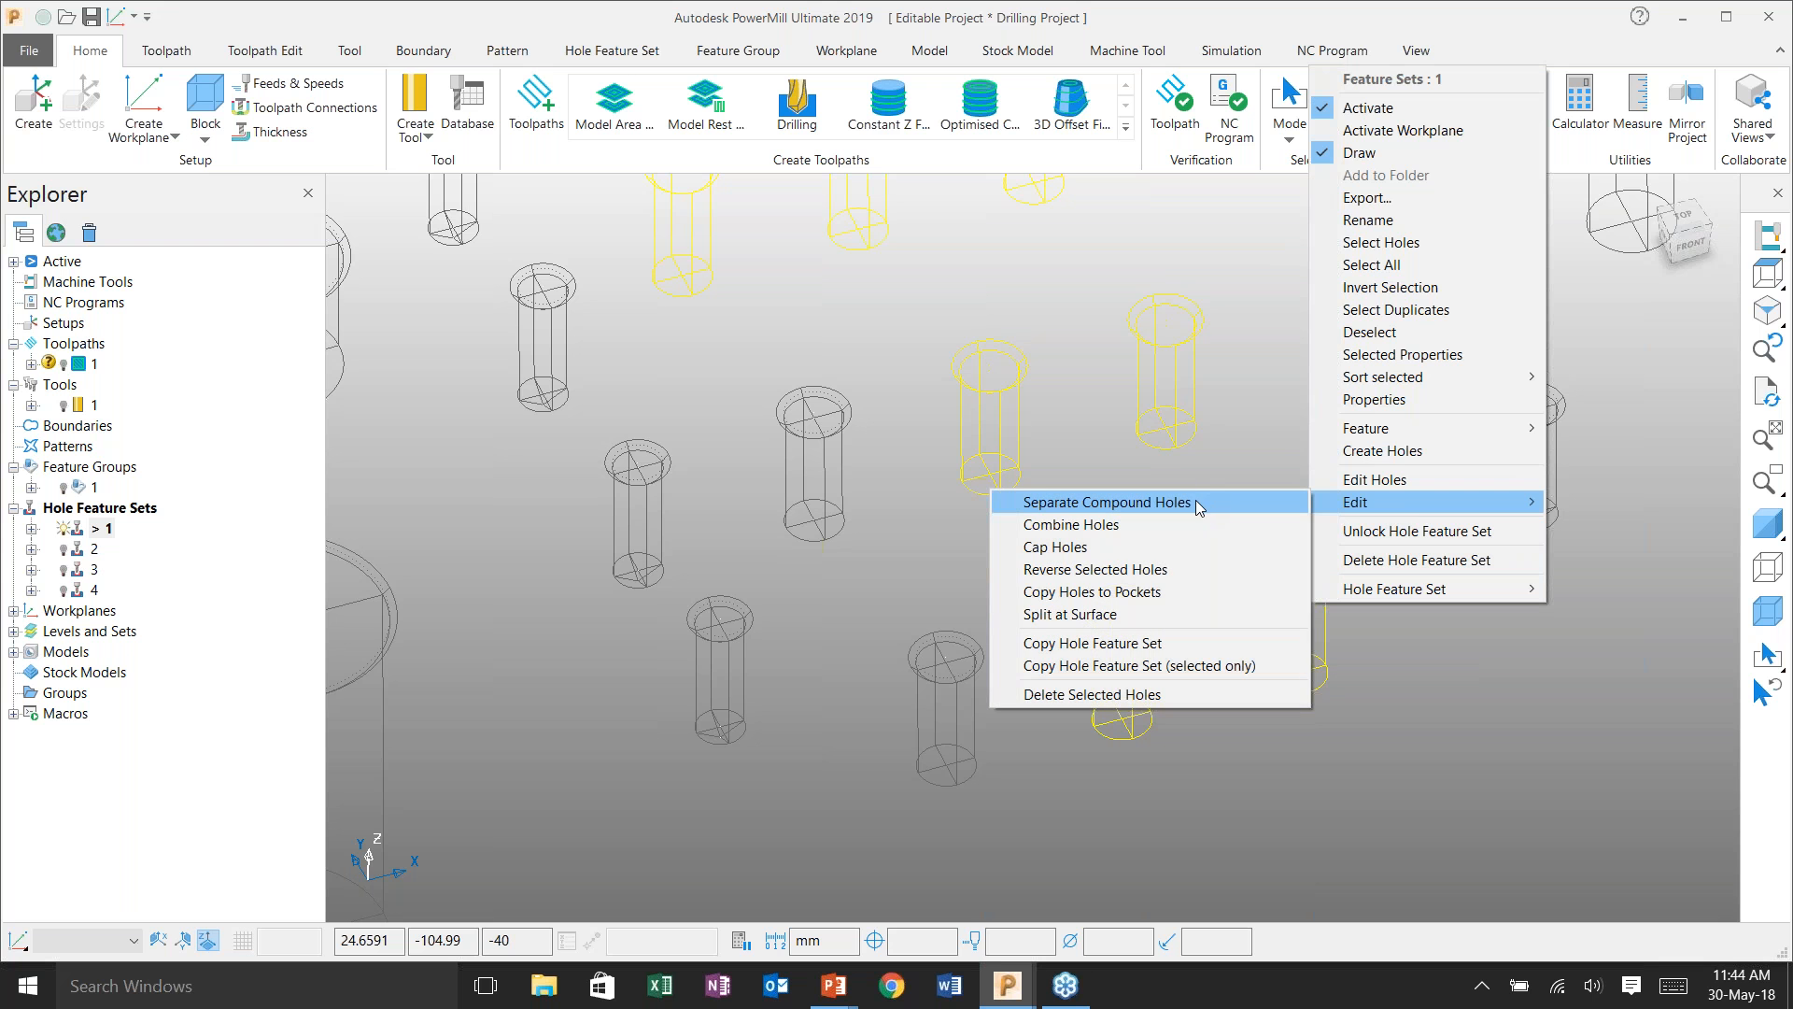
{"action": "left_click", "coordinate": [1195, 500]}
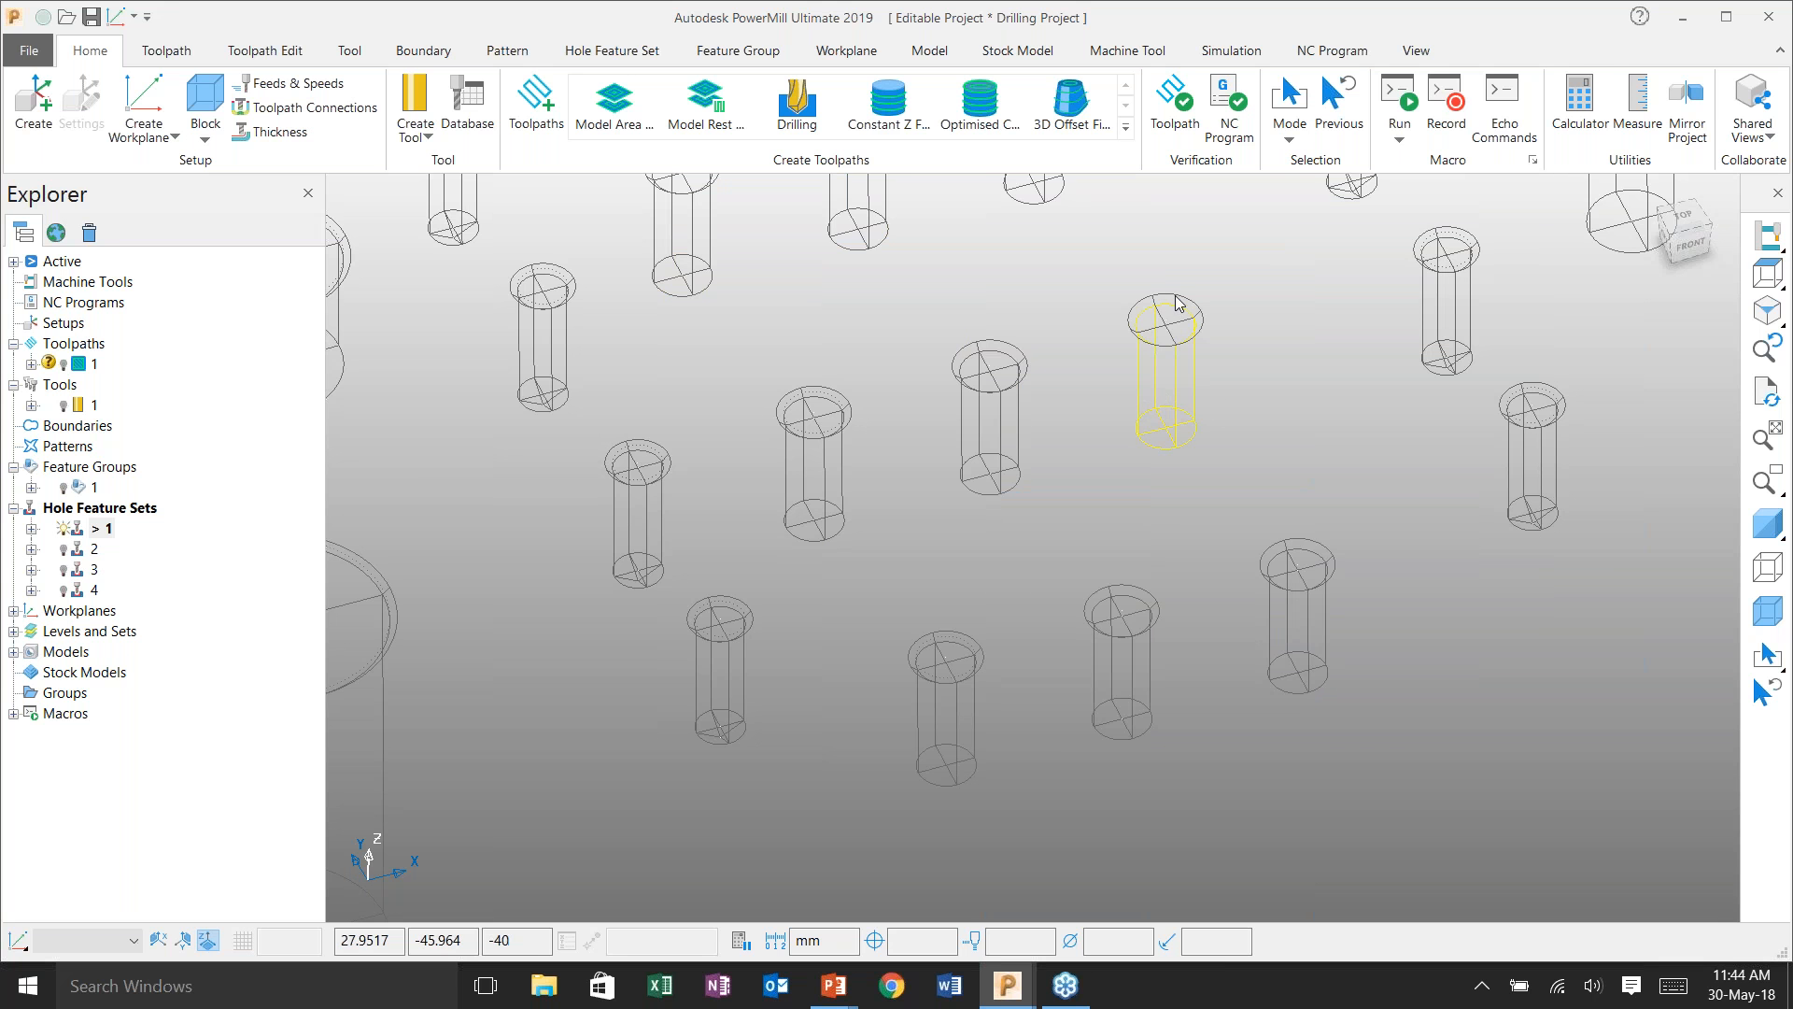
{"action": "scroll", "coordinate": [1179, 302], "scroll_direction": "up", "scroll_amount": 5}
{"action": "scroll", "coordinate": [1322, 363], "scroll_direction": "down", "scroll_amount": 10}
{"action": "middle_click_drag", "start_coordinate": [1362, 515], "coordinate": [1074, 598]}
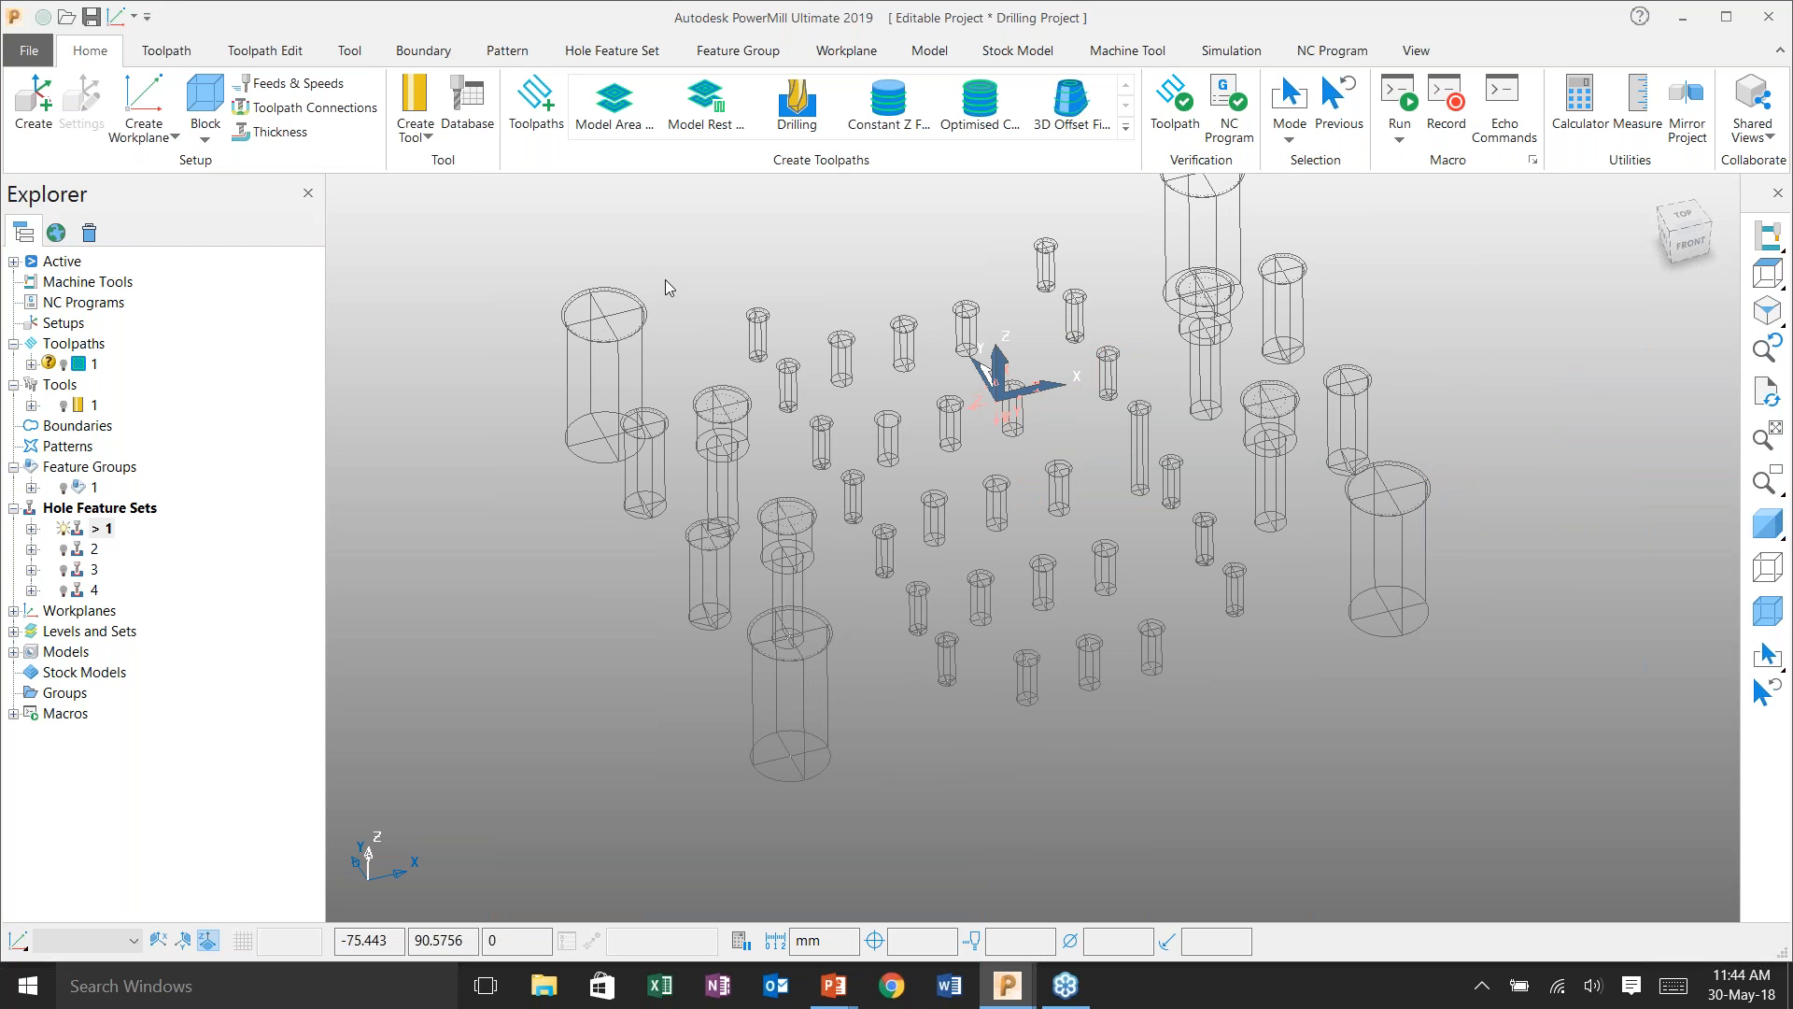
- Start a new drilling toolpath from the Centre Drill strategy in the Drilling Templates
{"action": "left_click", "coordinate": [538, 116]}
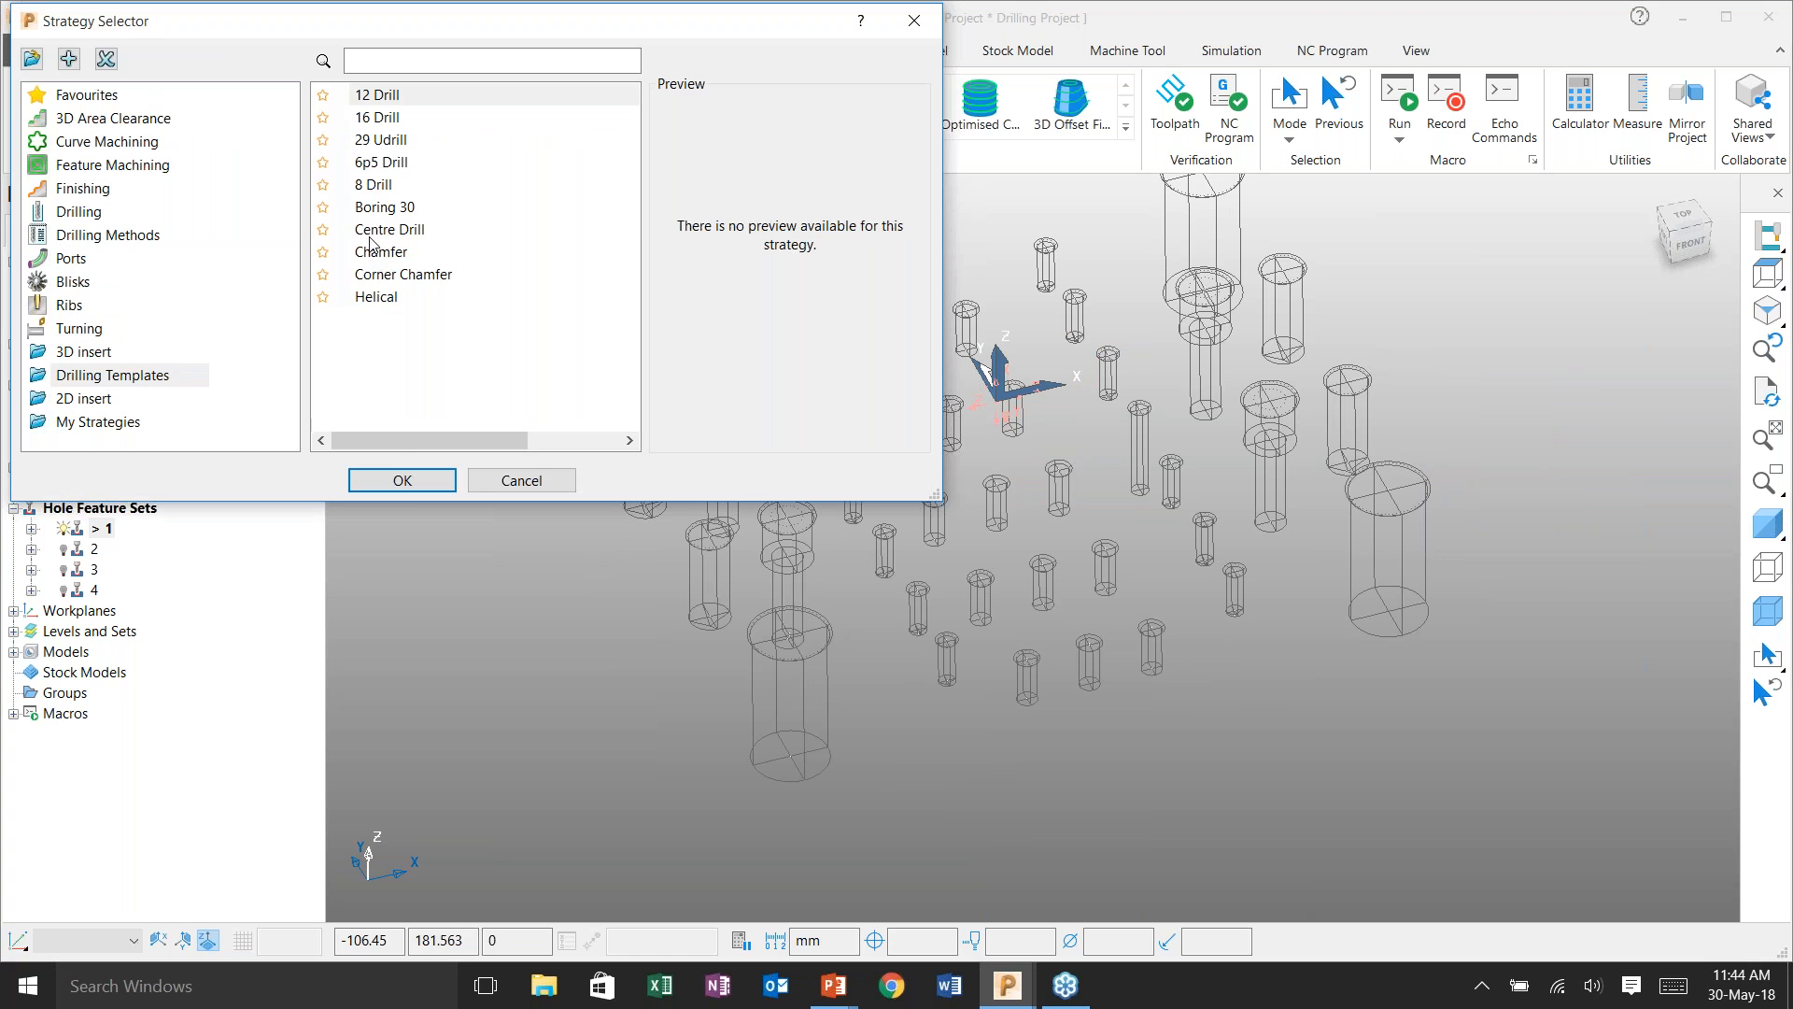
{"action": "left_click", "coordinate": [374, 231]}
{"action": "left_click", "coordinate": [403, 480]}
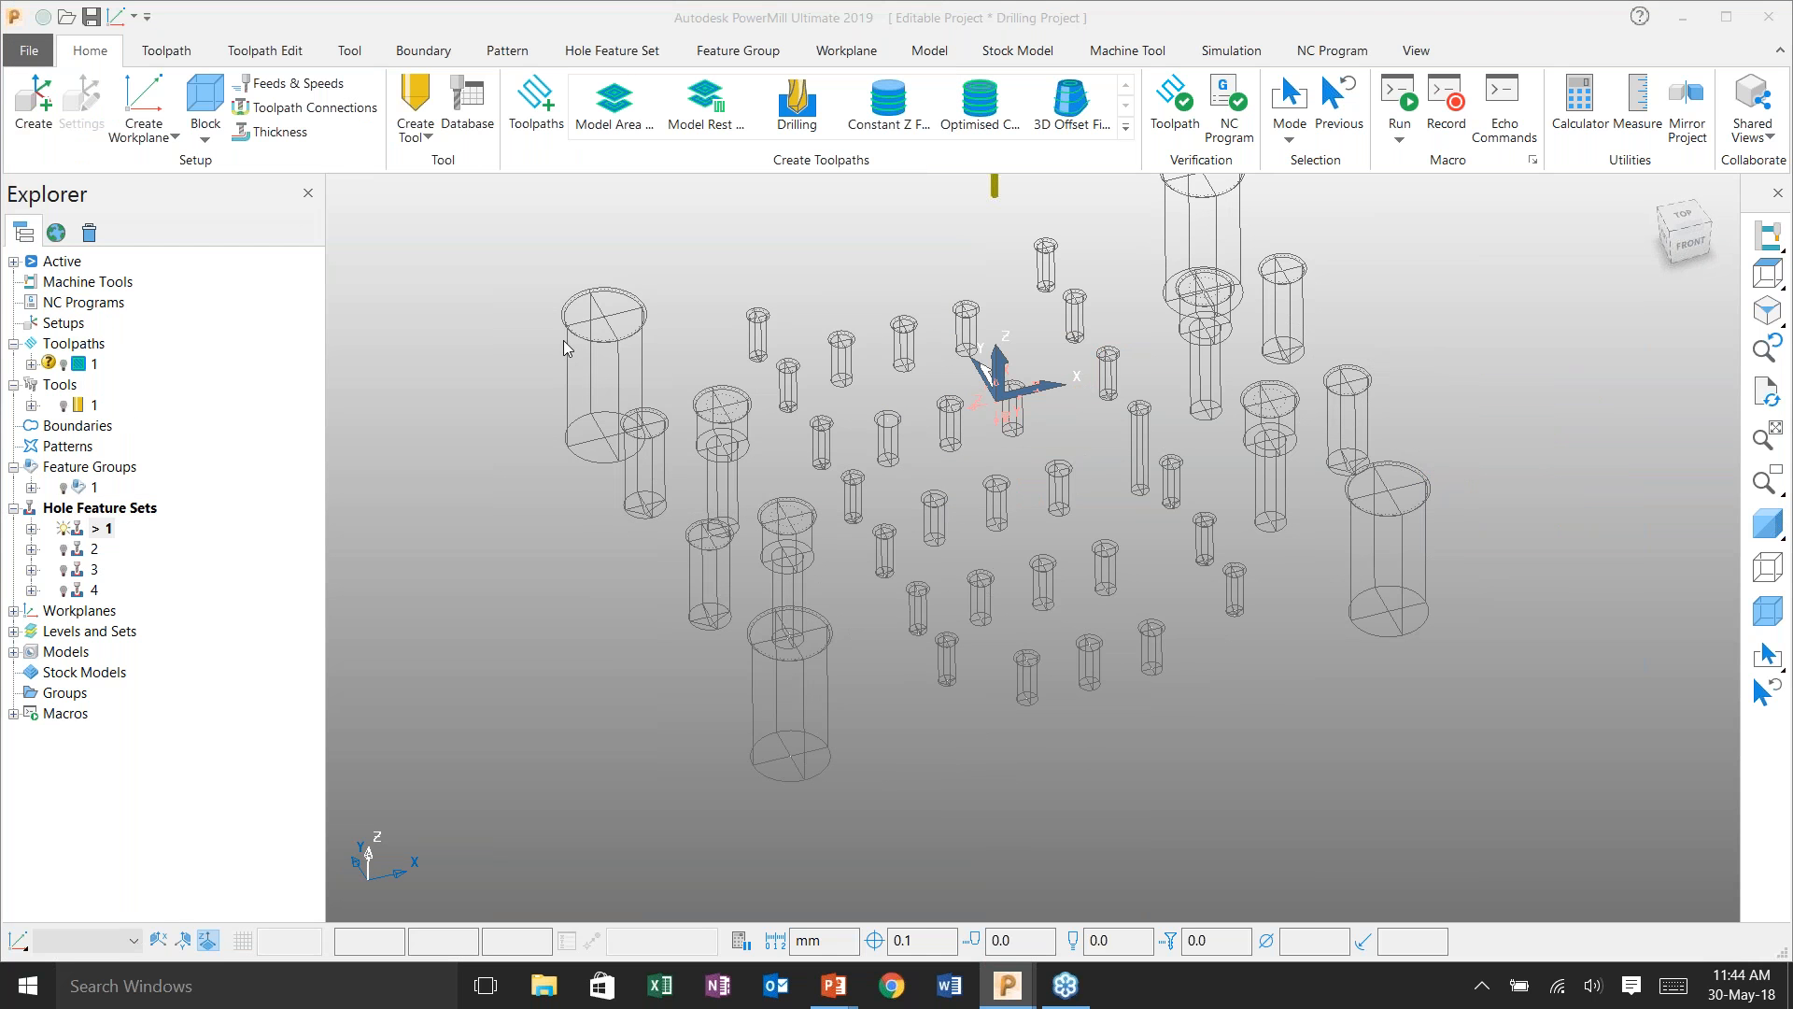
{"action": "middle_click_drag", "start_coordinate": [897, 290], "coordinate": [1054, 320], "text": "shift"}
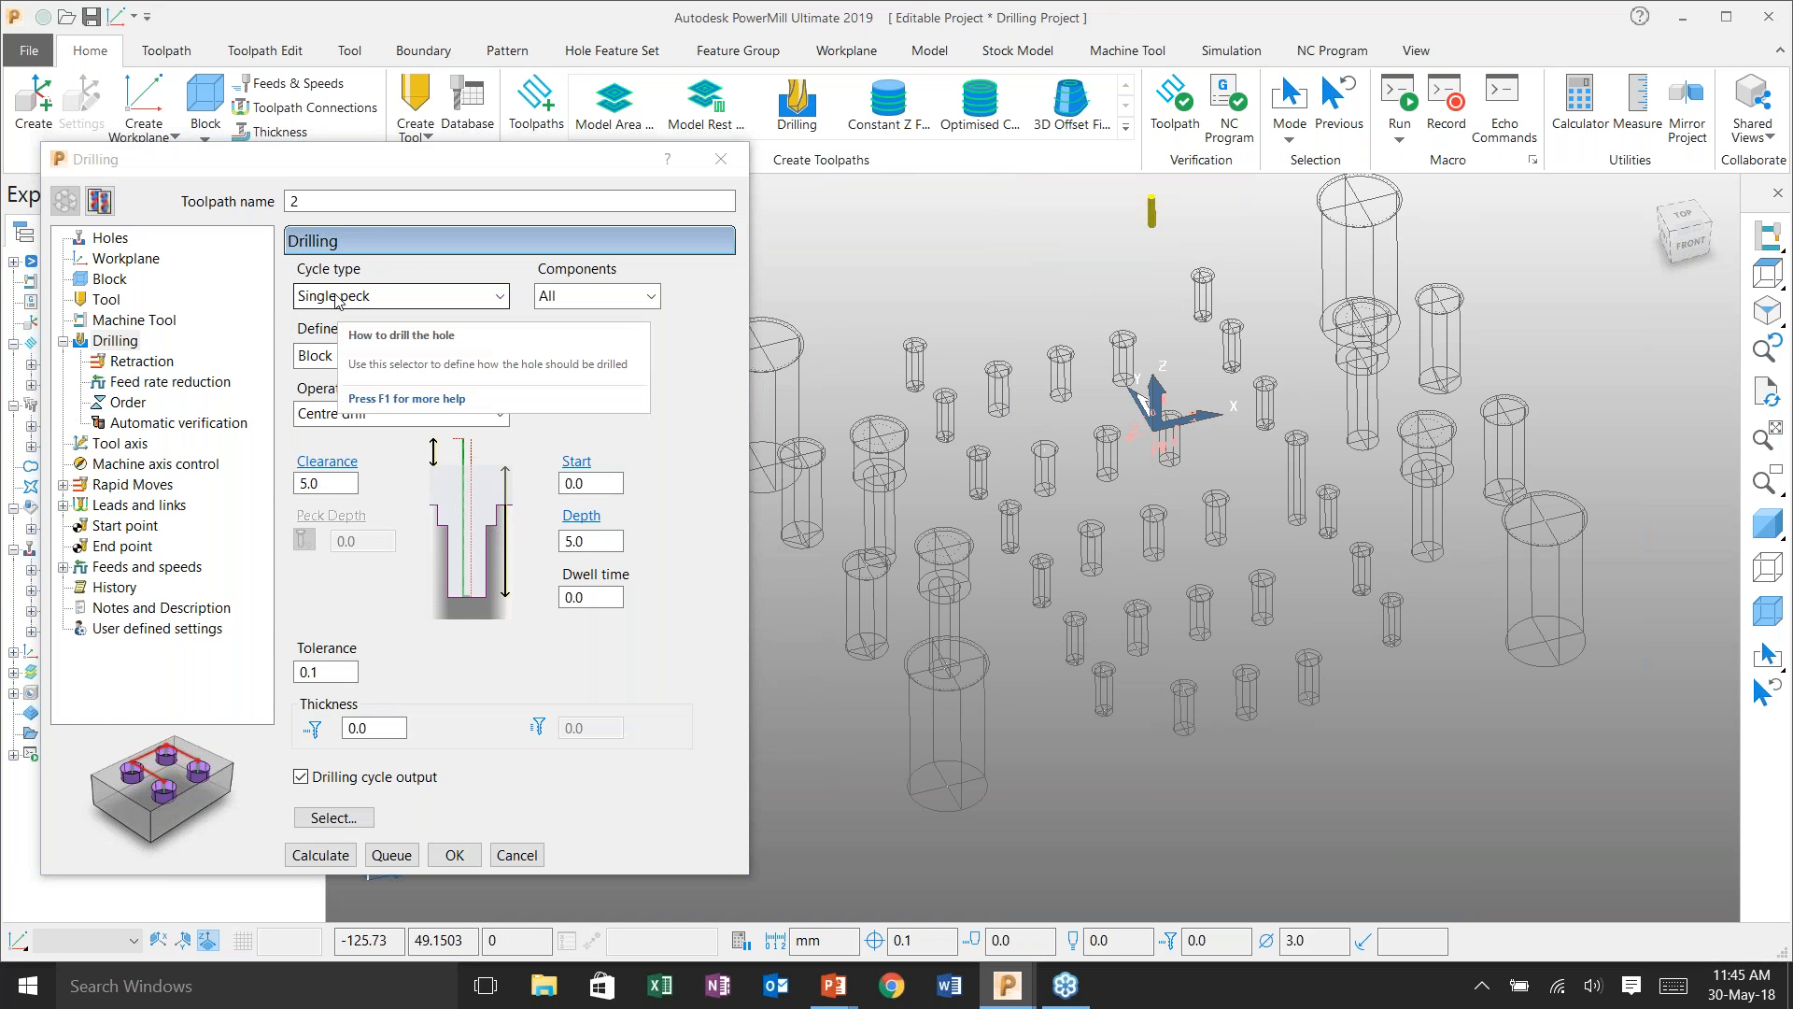
- Set the drilling operation to Centre drill with a depth of 5
{"action": "left_click", "coordinate": [338, 419]}
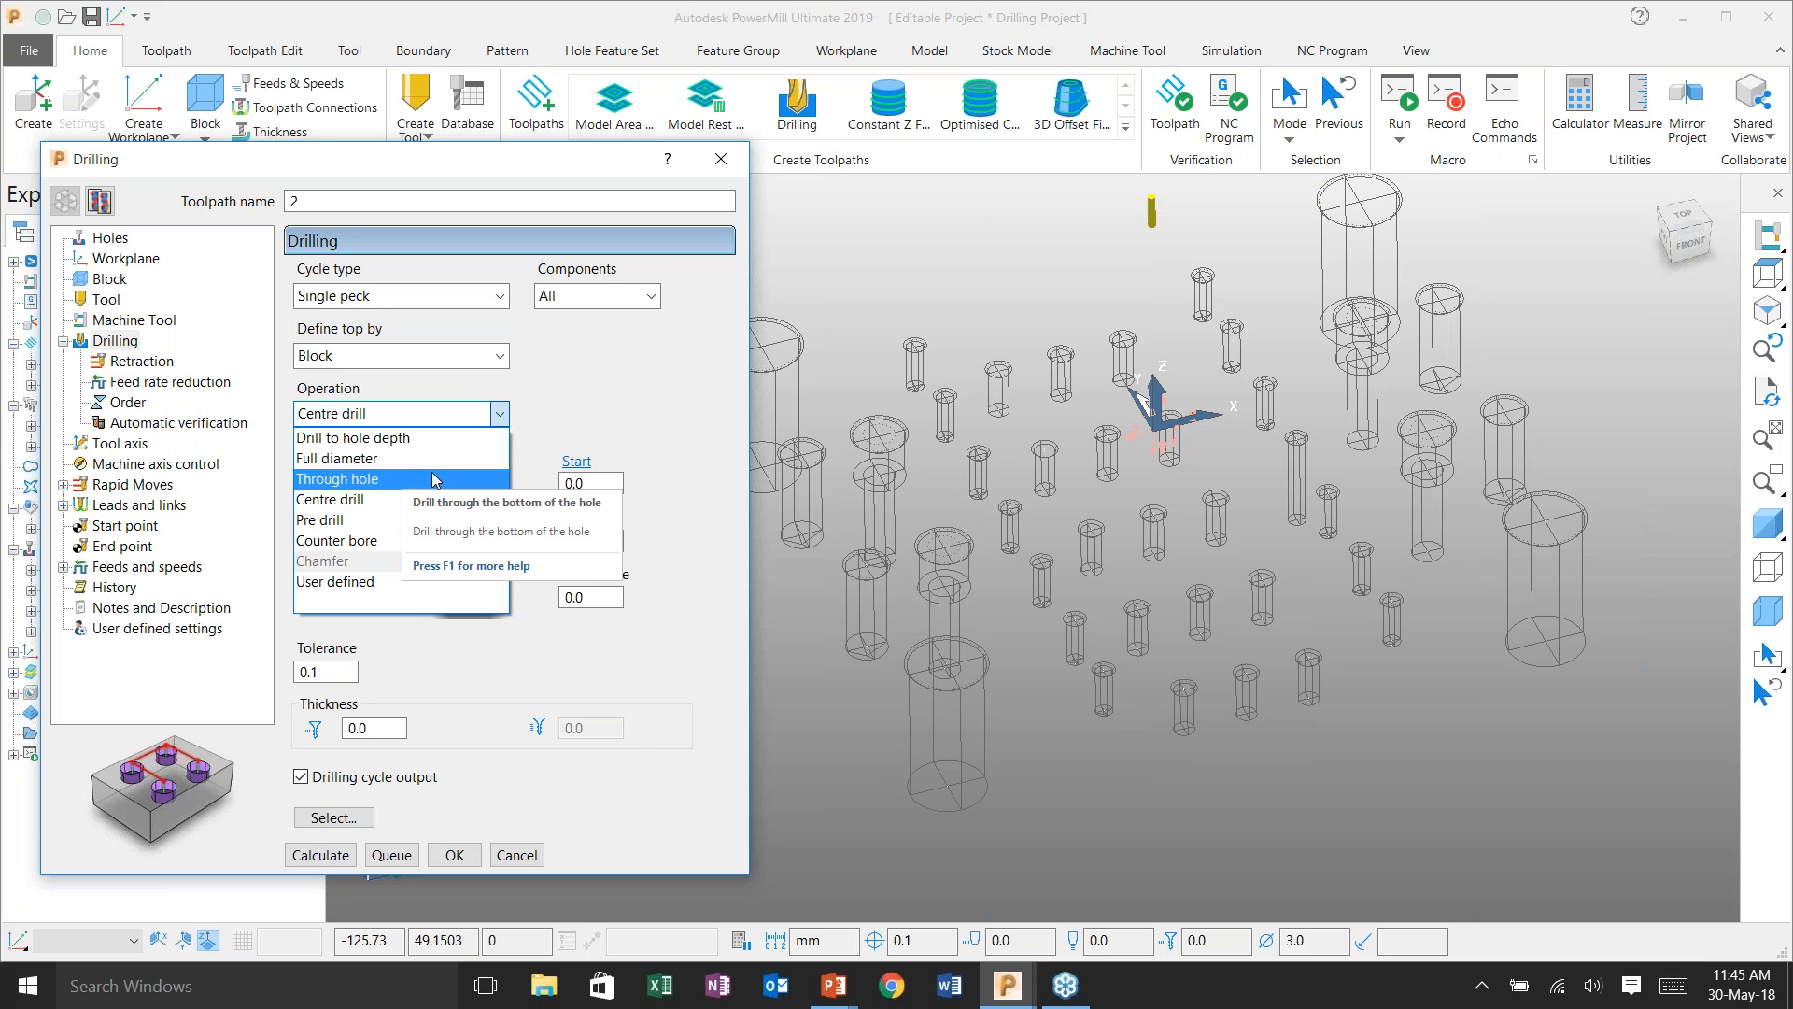
{"action": "left_click", "coordinate": [351, 500]}
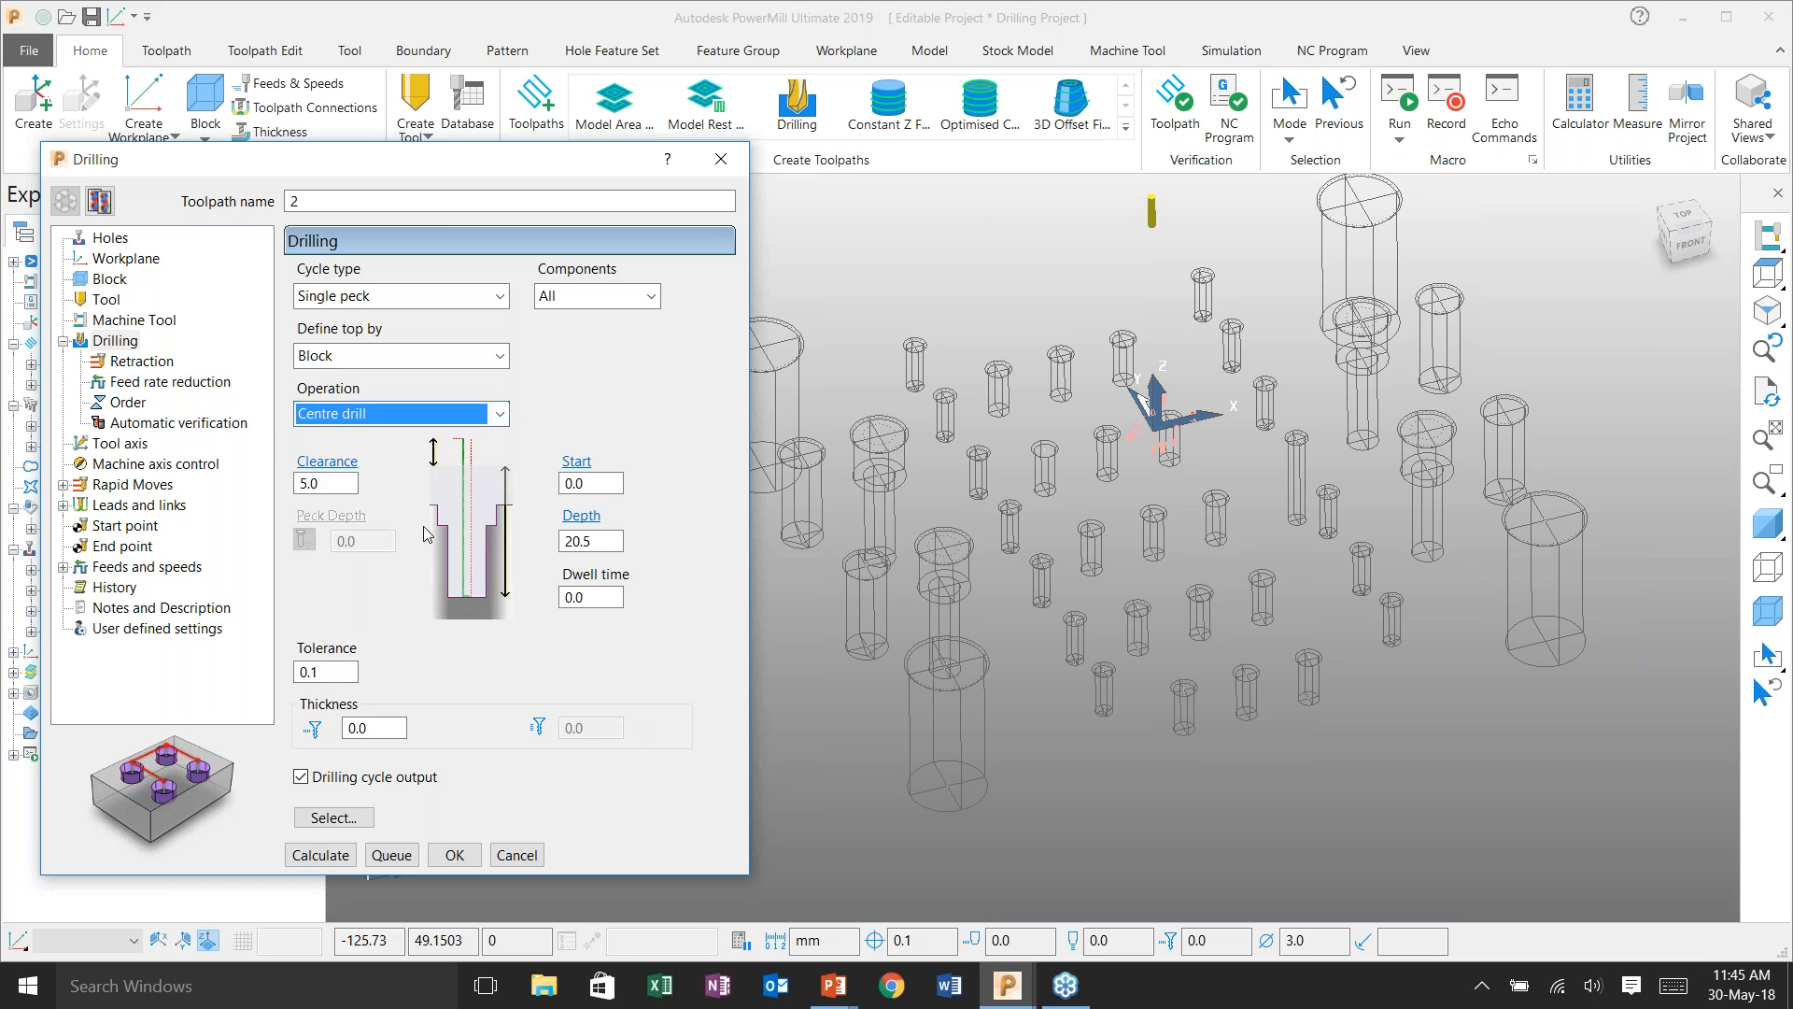
{"action": "type", "text": "5"}
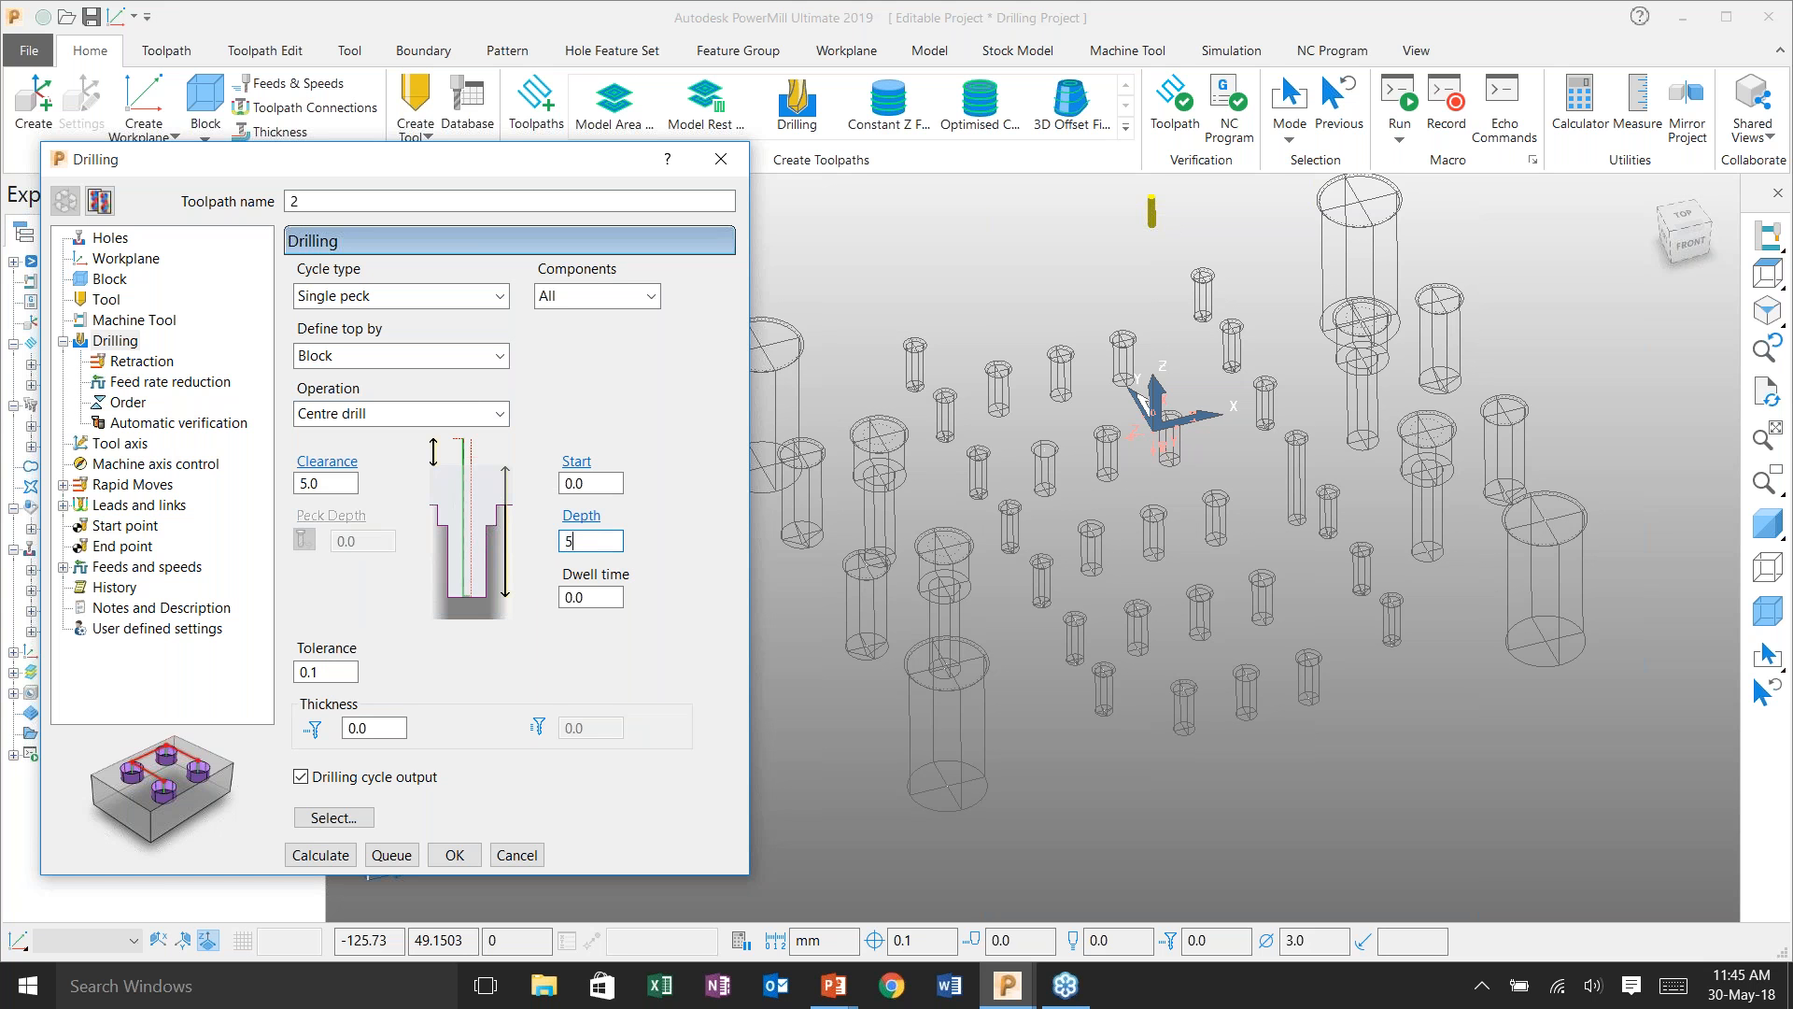
- Define the top of the centre drill operation by Hole top
{"action": "key", "text": "Return"}
{"action": "left_click", "coordinate": [1198, 611]}
{"action": "middle_click_drag", "start_coordinate": [1198, 612], "coordinate": [1268, 525]}
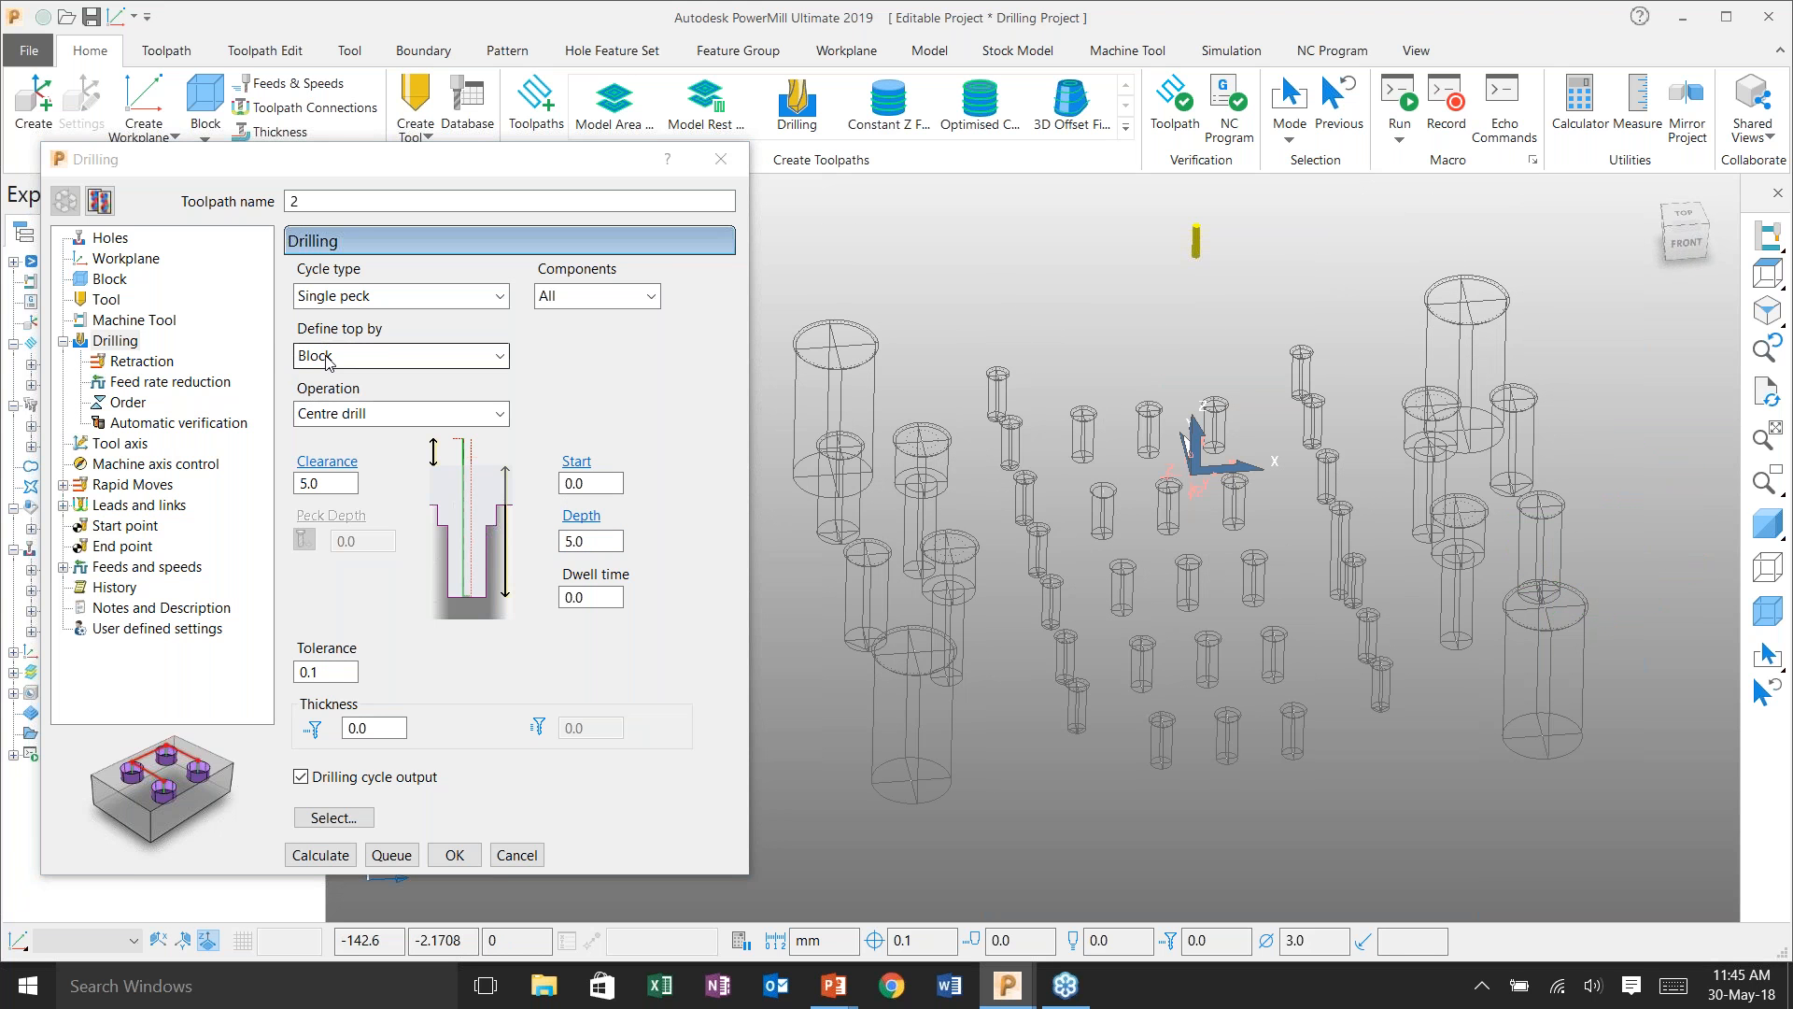
{"action": "left_click", "coordinate": [1768, 523]}
{"action": "middle_click_drag", "start_coordinate": [1353, 525], "coordinate": [1366, 431]}
{"action": "scroll", "coordinate": [1360, 497], "scroll_direction": "up", "scroll_amount": 2}
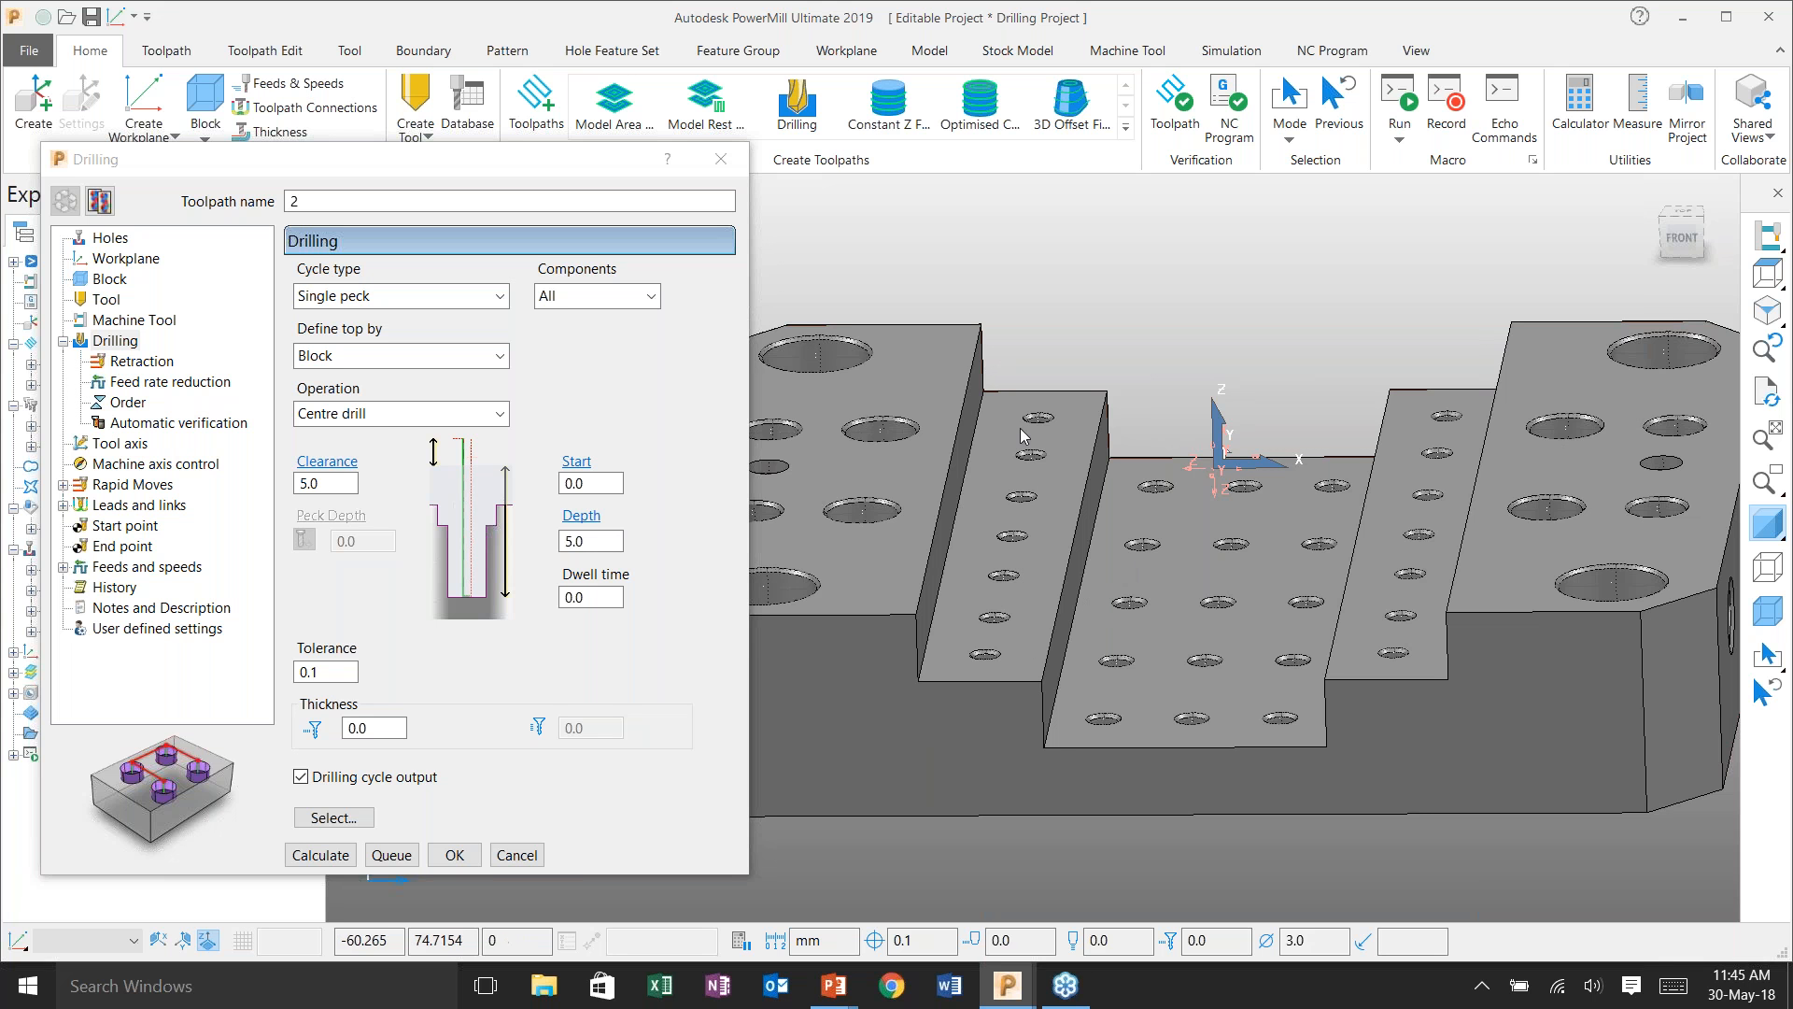
{"action": "left_click", "coordinate": [367, 360]}
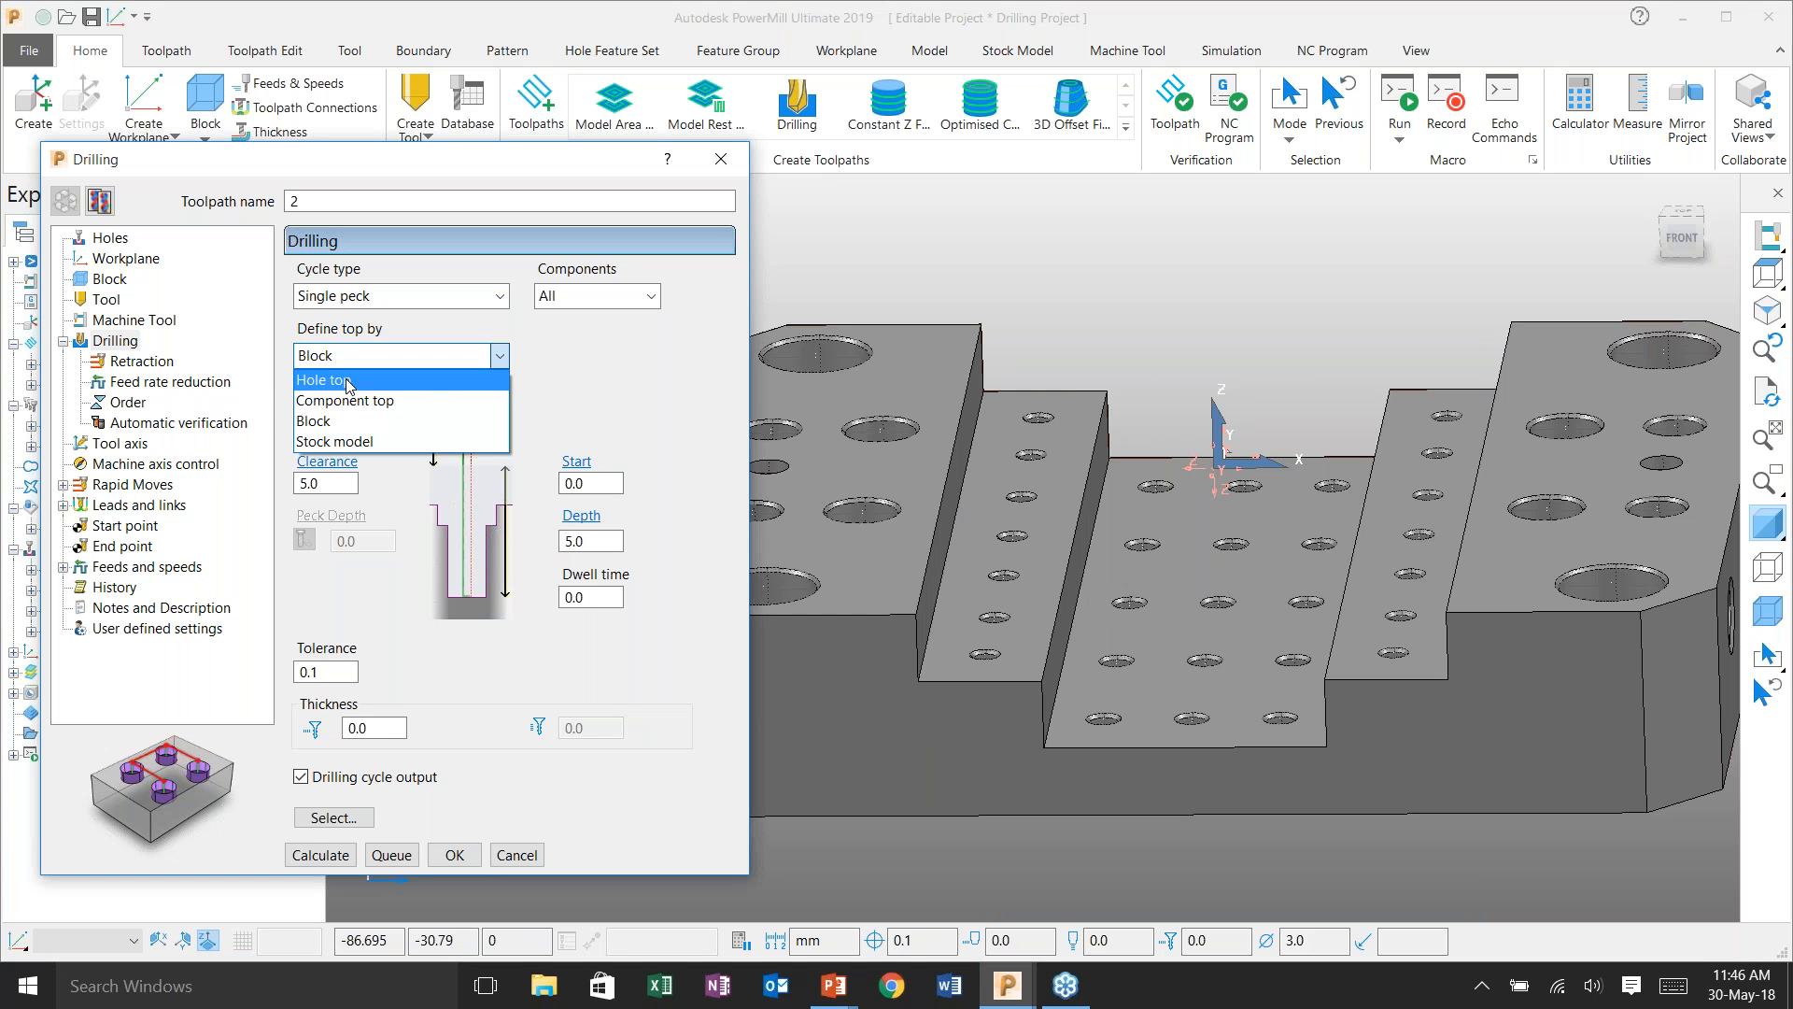
{"action": "left_click", "coordinate": [348, 382]}
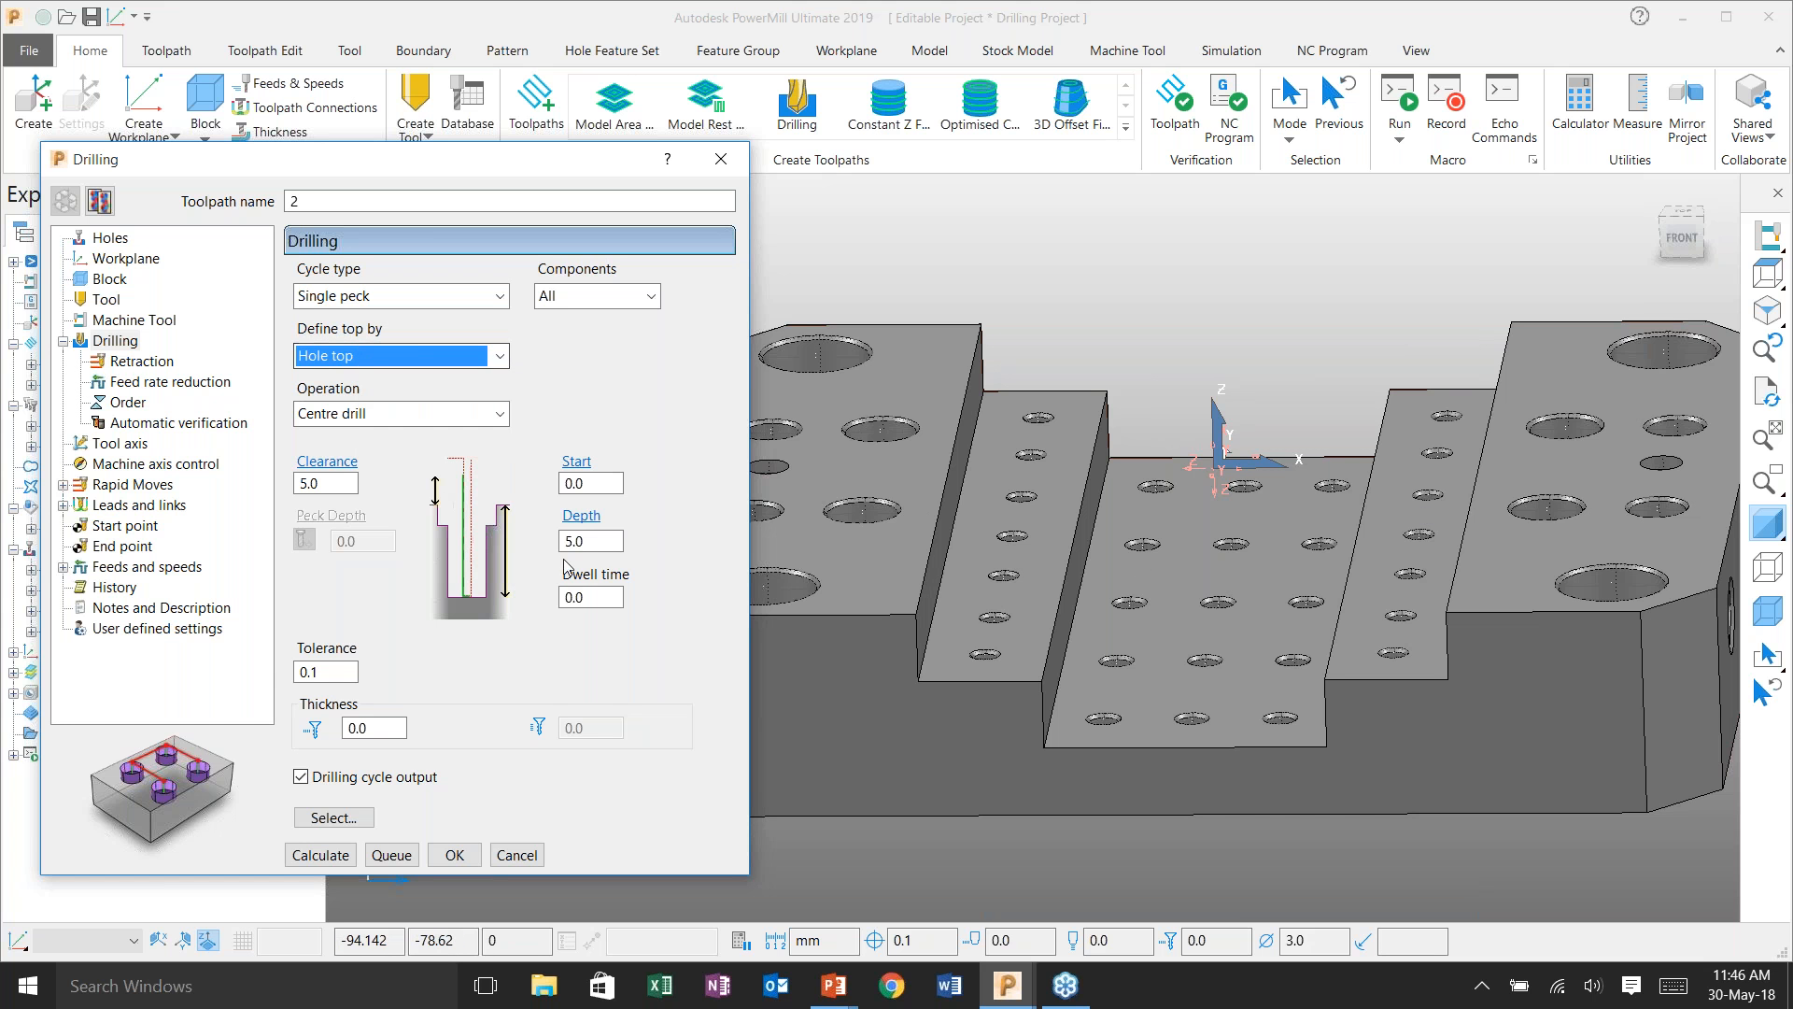
- Choose holes for the centre drill operation by diameter and add 6.75 and 8.00 to the selection filter
{"action": "left_click", "coordinate": [333, 818]}
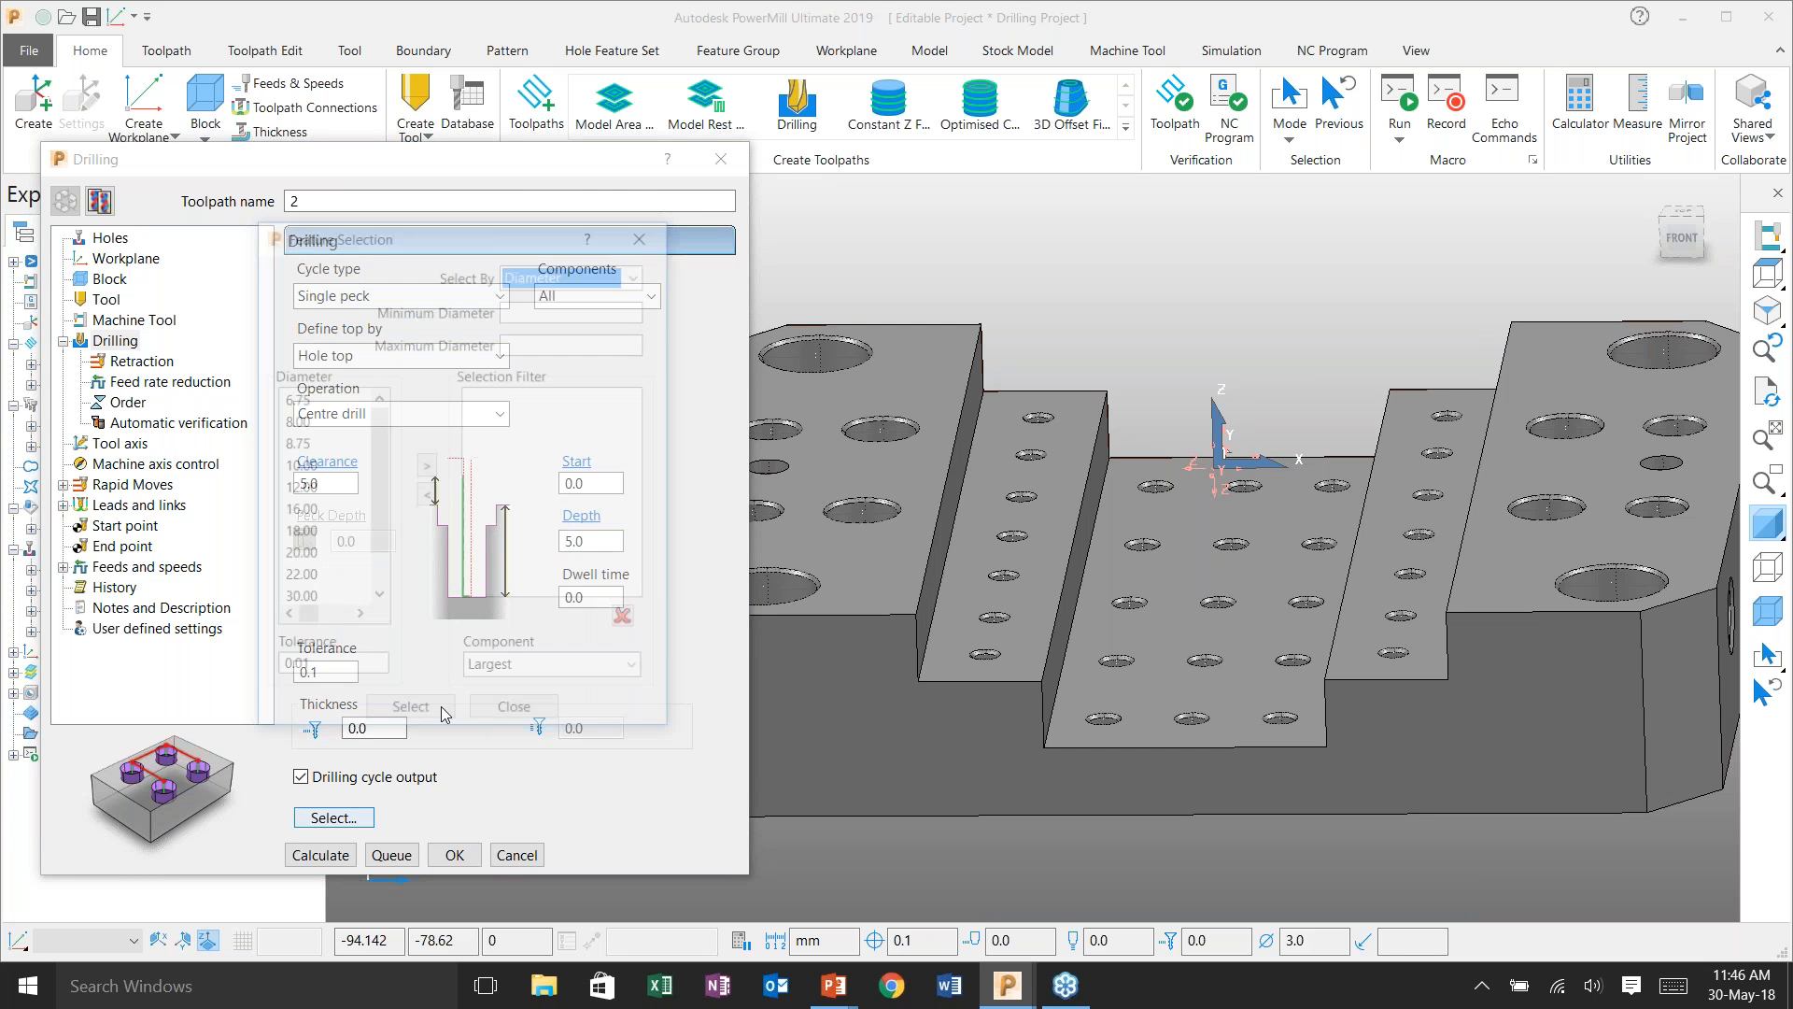
{"action": "left_click", "coordinate": [599, 191]}
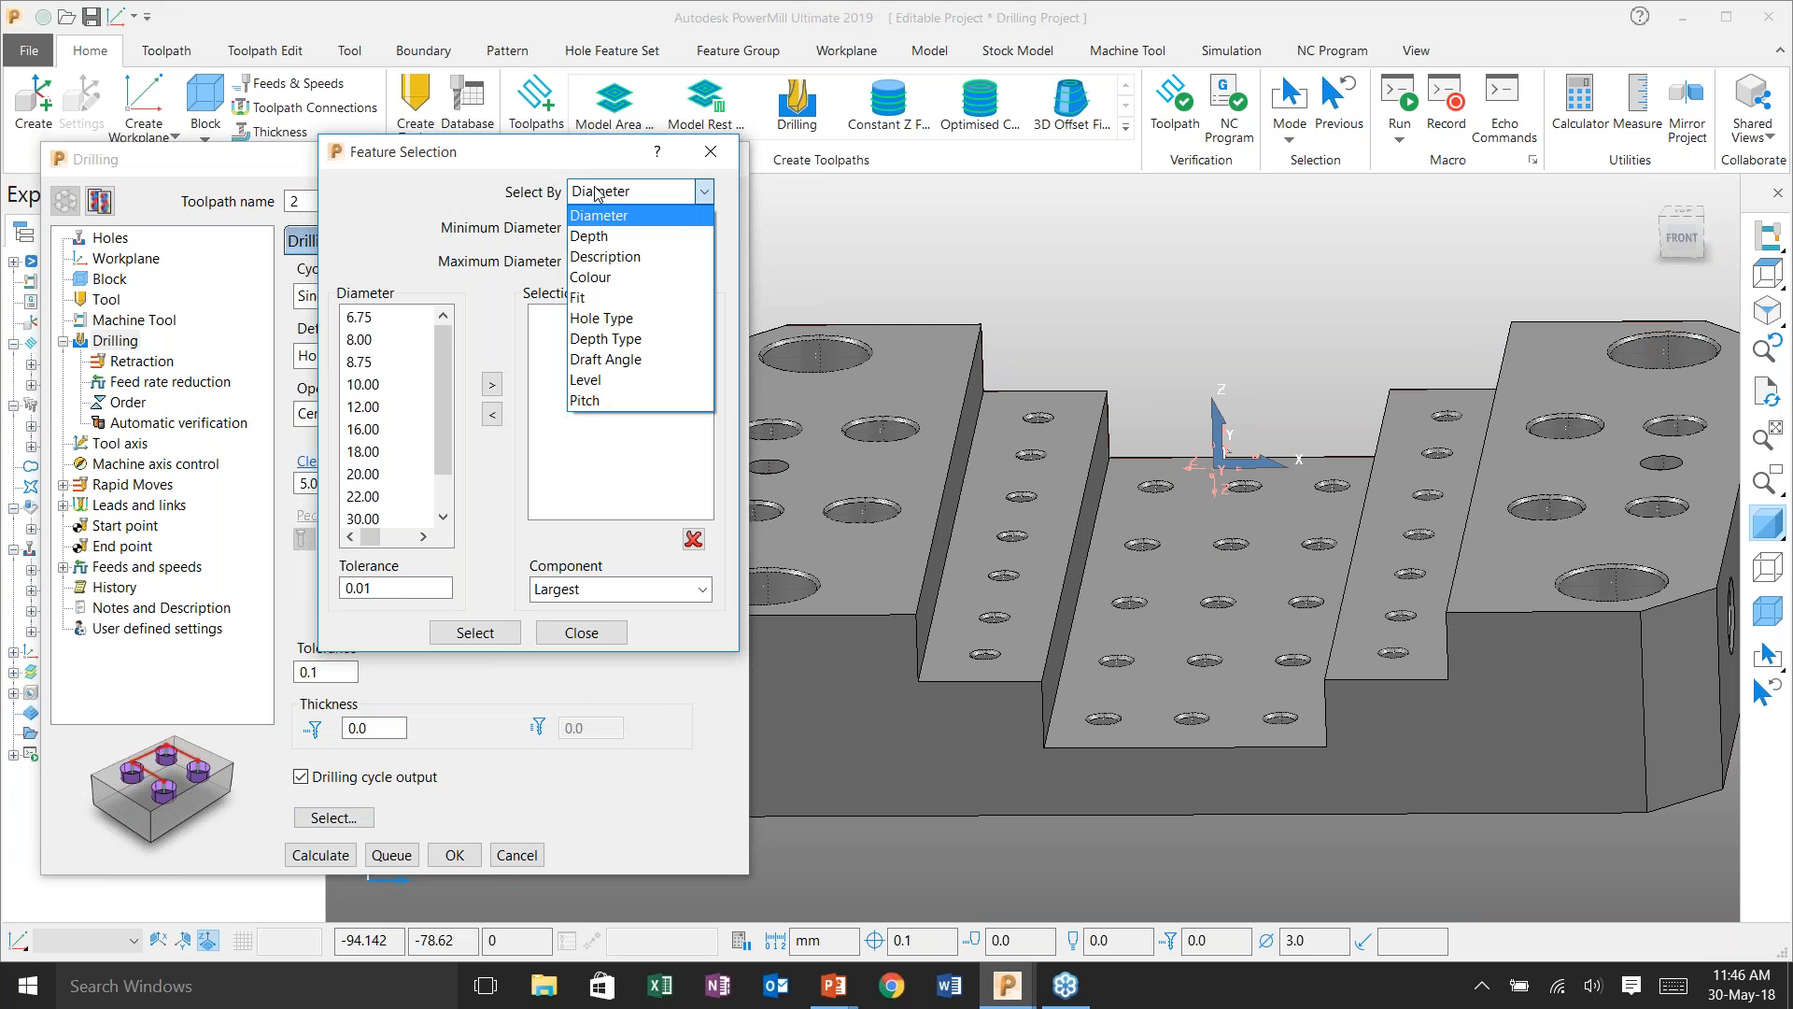
{"action": "left_click", "coordinate": [639, 218]}
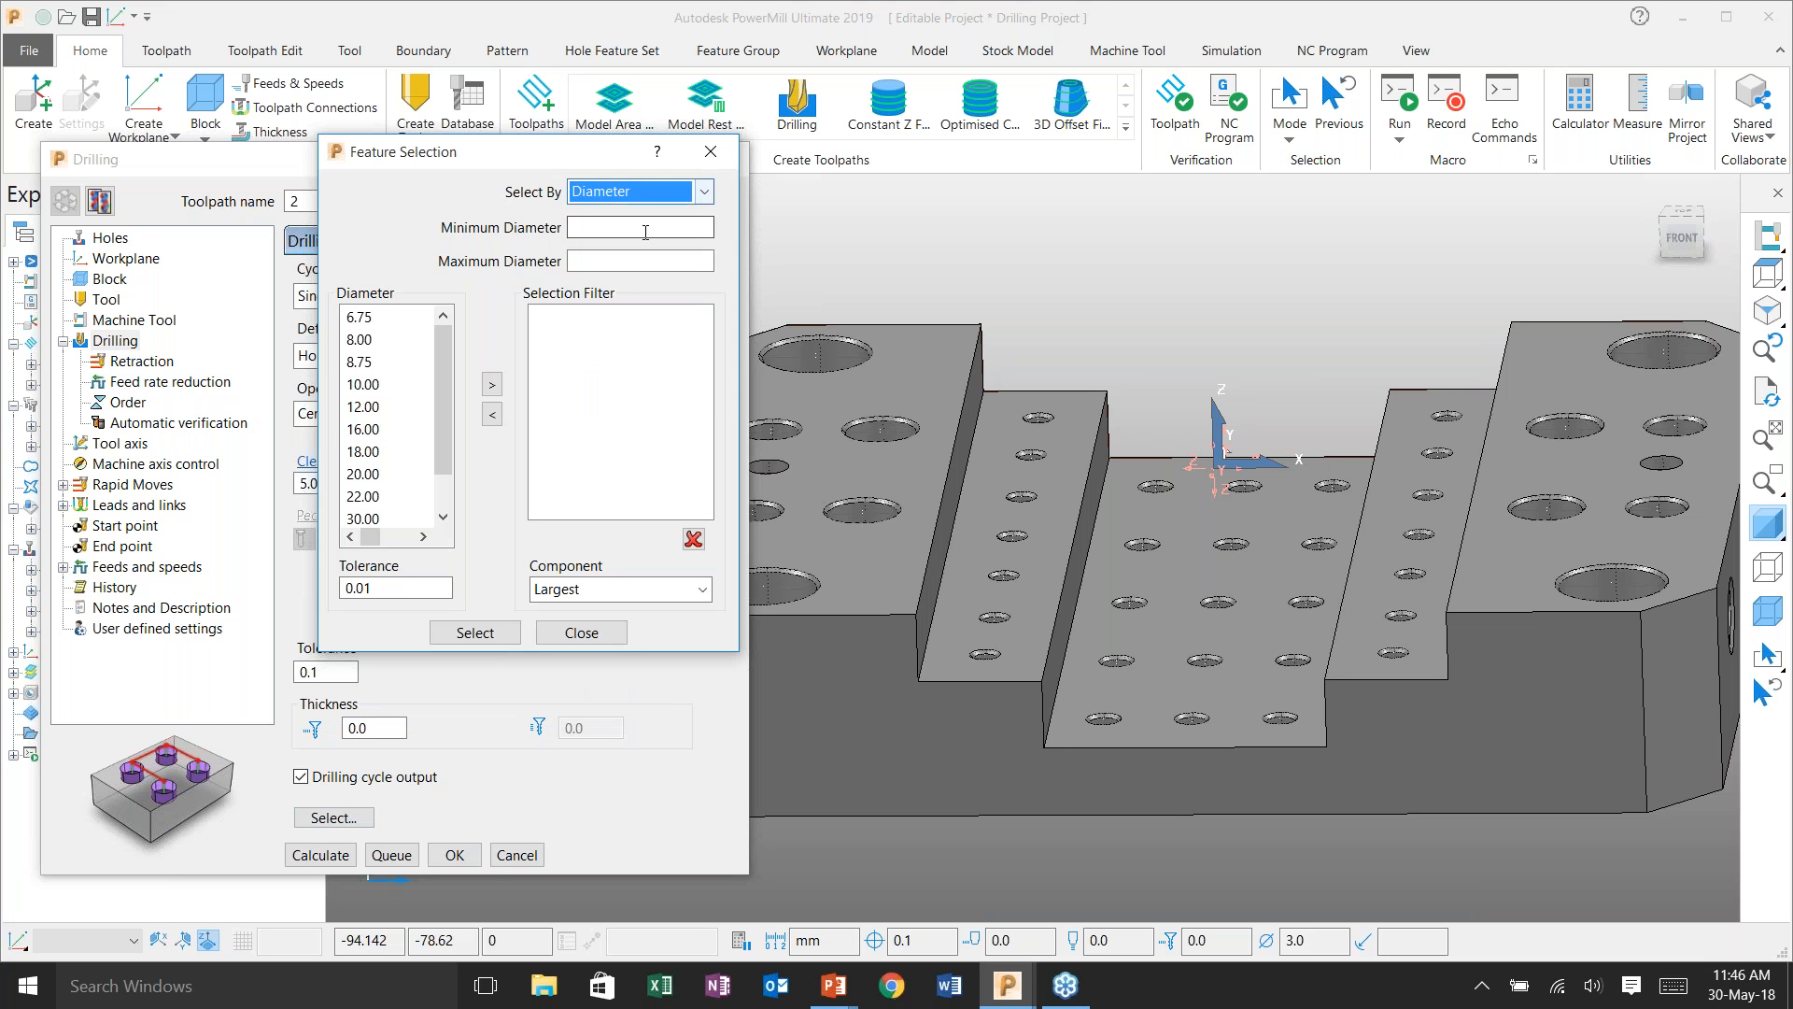
{"action": "left_click", "coordinate": [358, 317]}
{"action": "left_click", "coordinate": [493, 383]}
{"action": "scroll", "coordinate": [1033, 457], "scroll_direction": "down", "scroll_amount": 1}
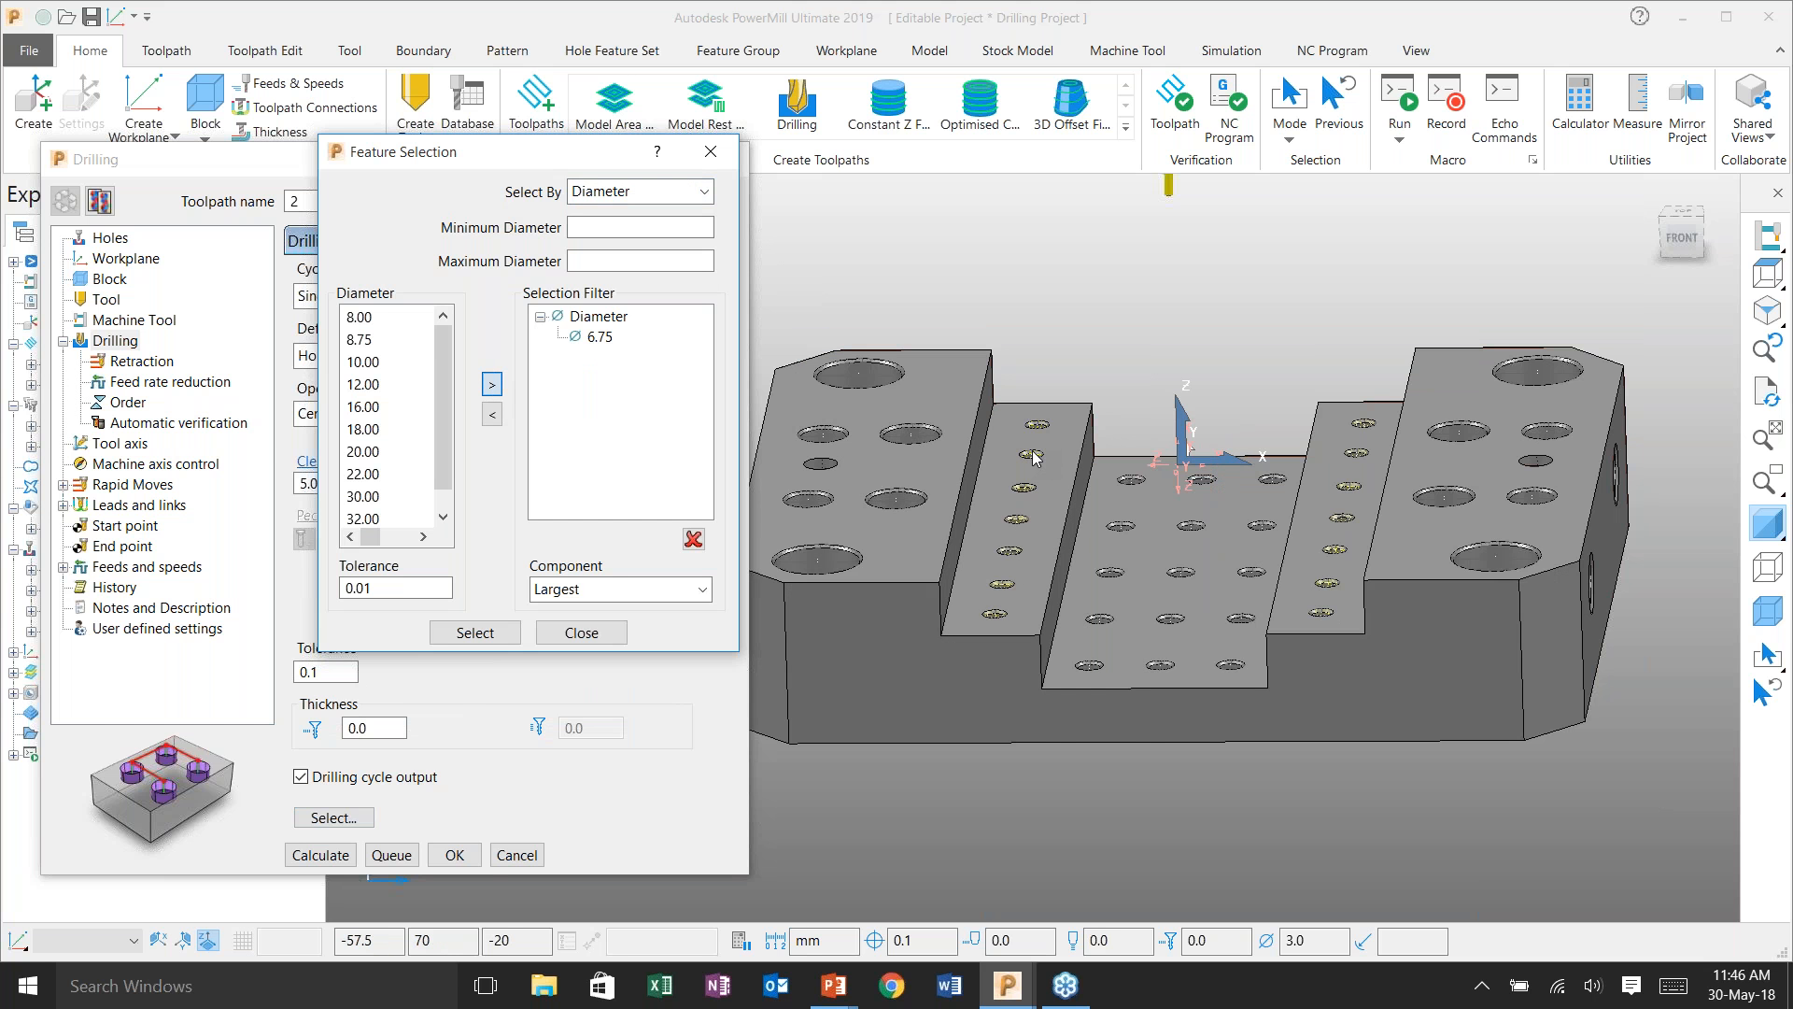
{"action": "left_click", "coordinate": [1781, 526]}
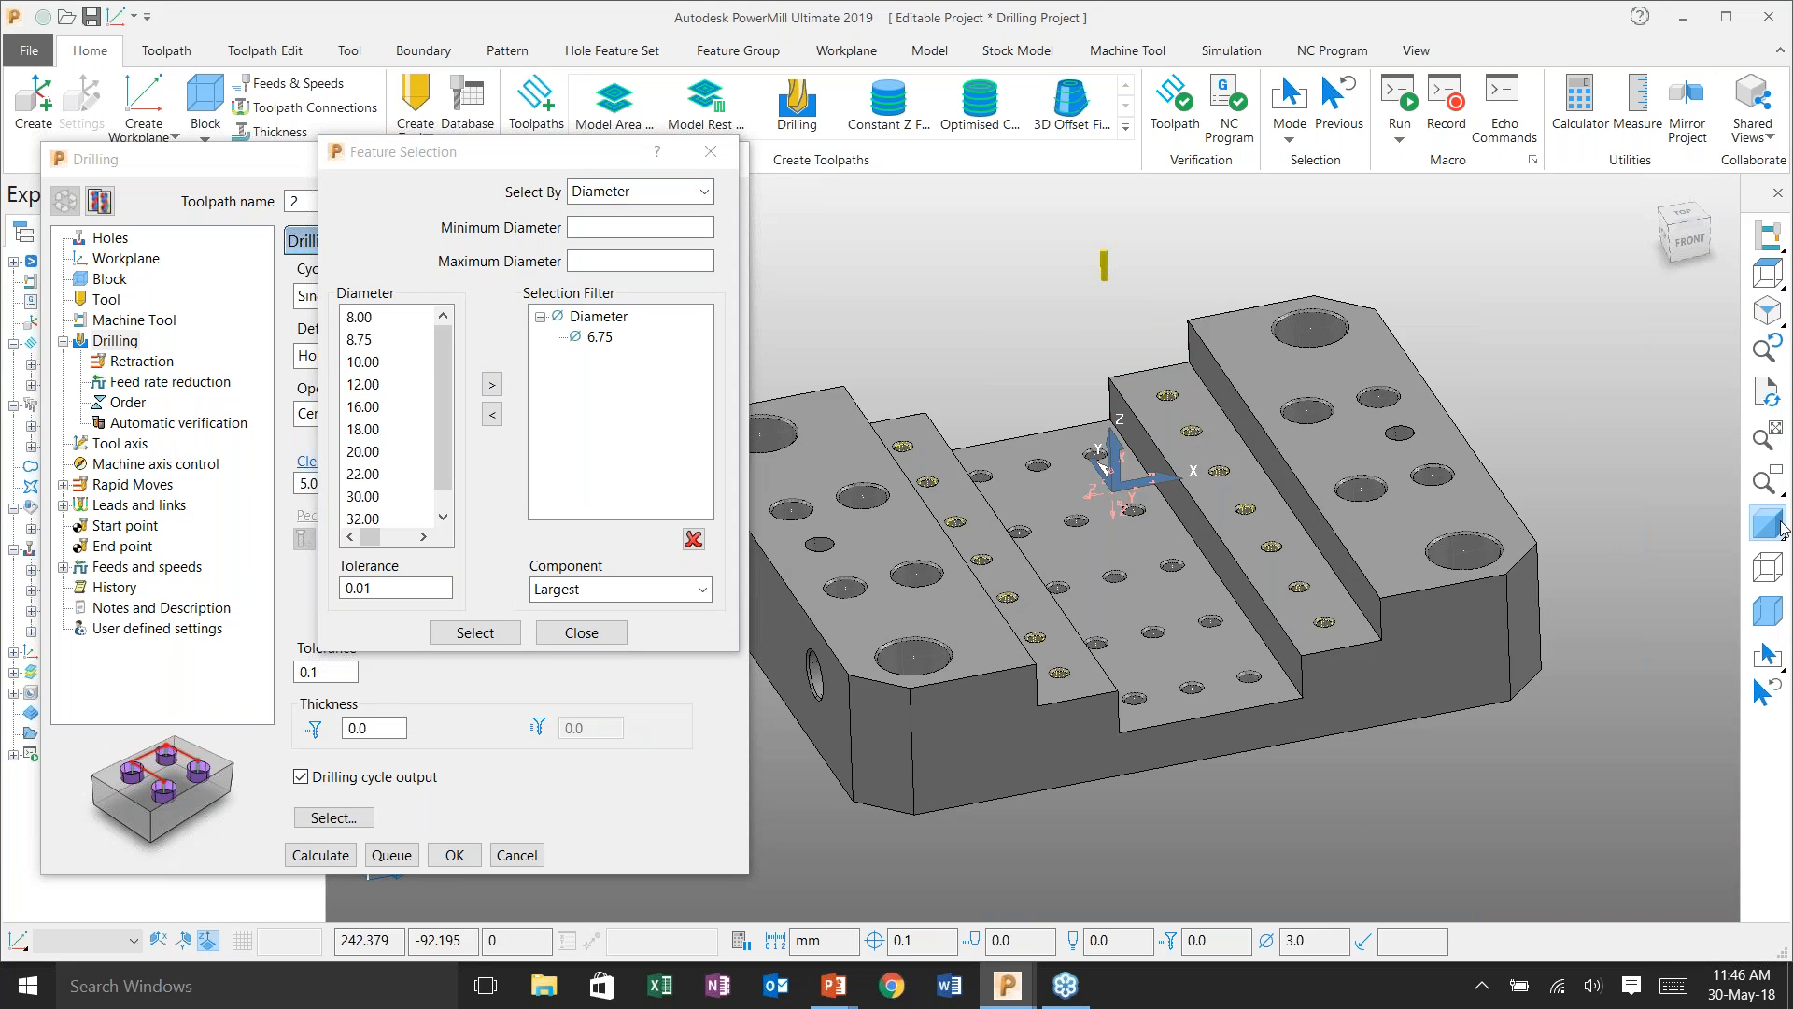
{"action": "left_click", "coordinate": [1782, 526]}
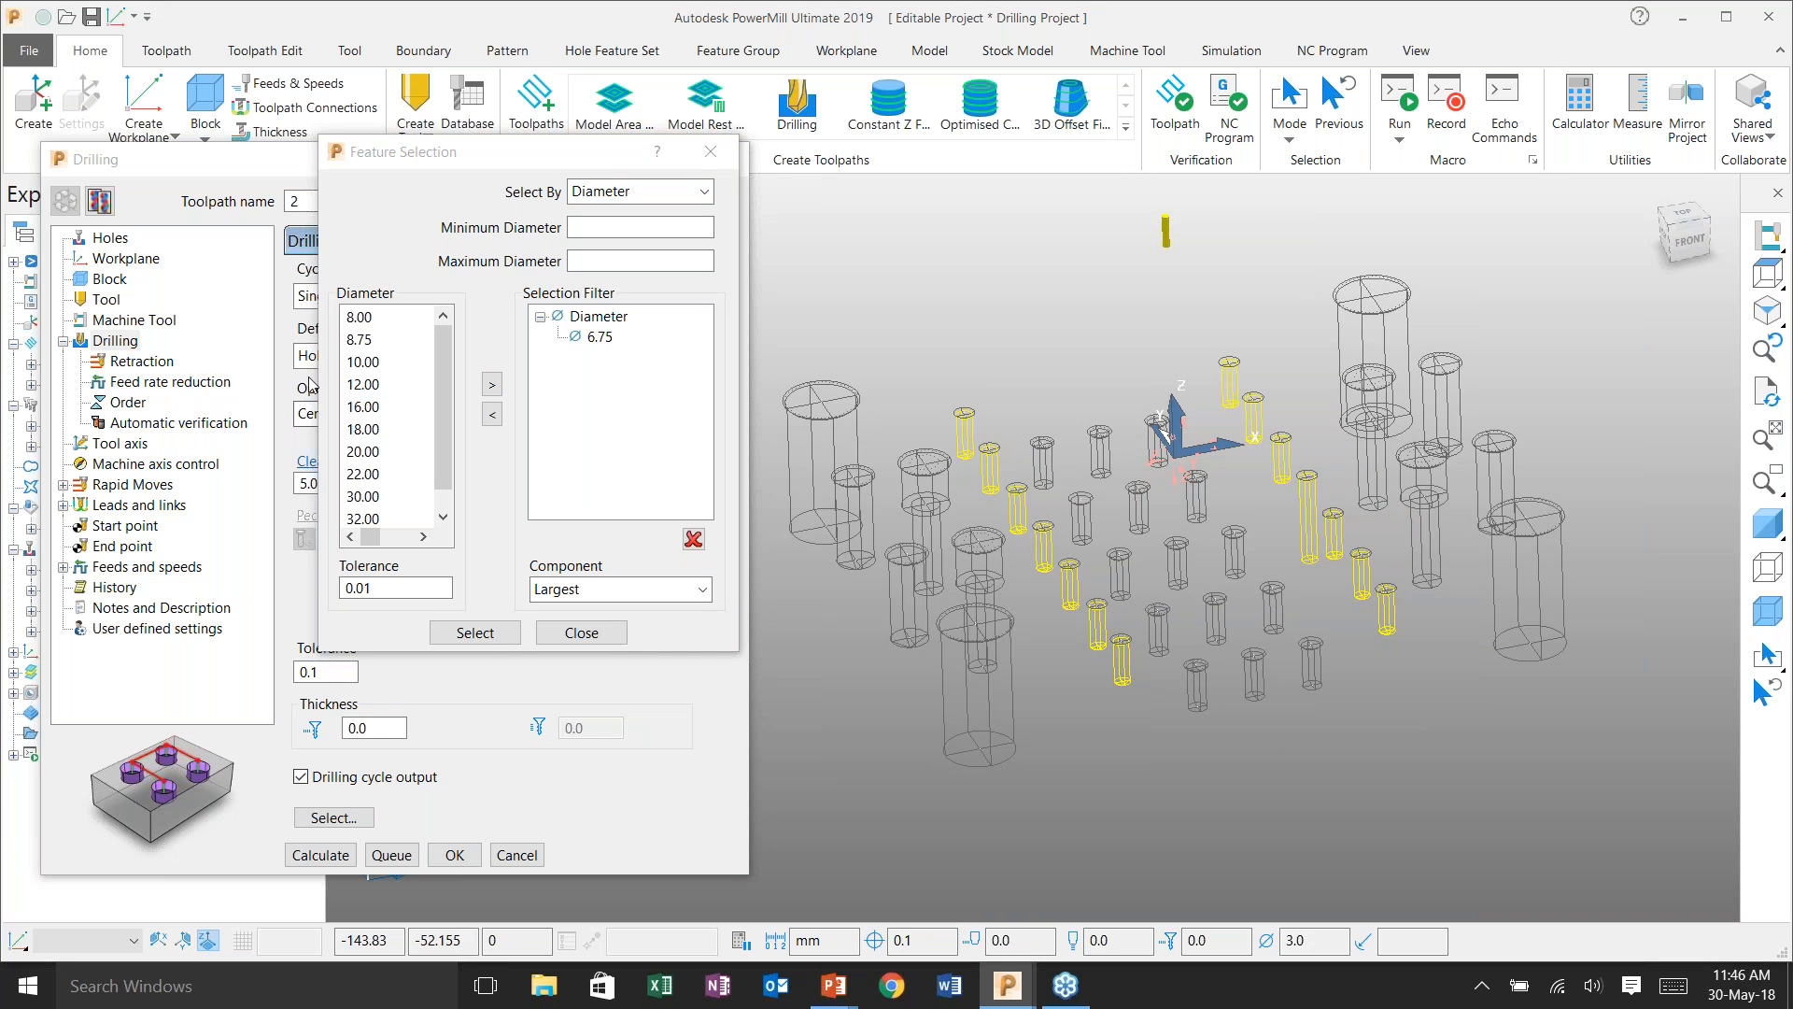
{"action": "left_click", "coordinate": [359, 318]}
{"action": "left_click", "coordinate": [492, 384]}
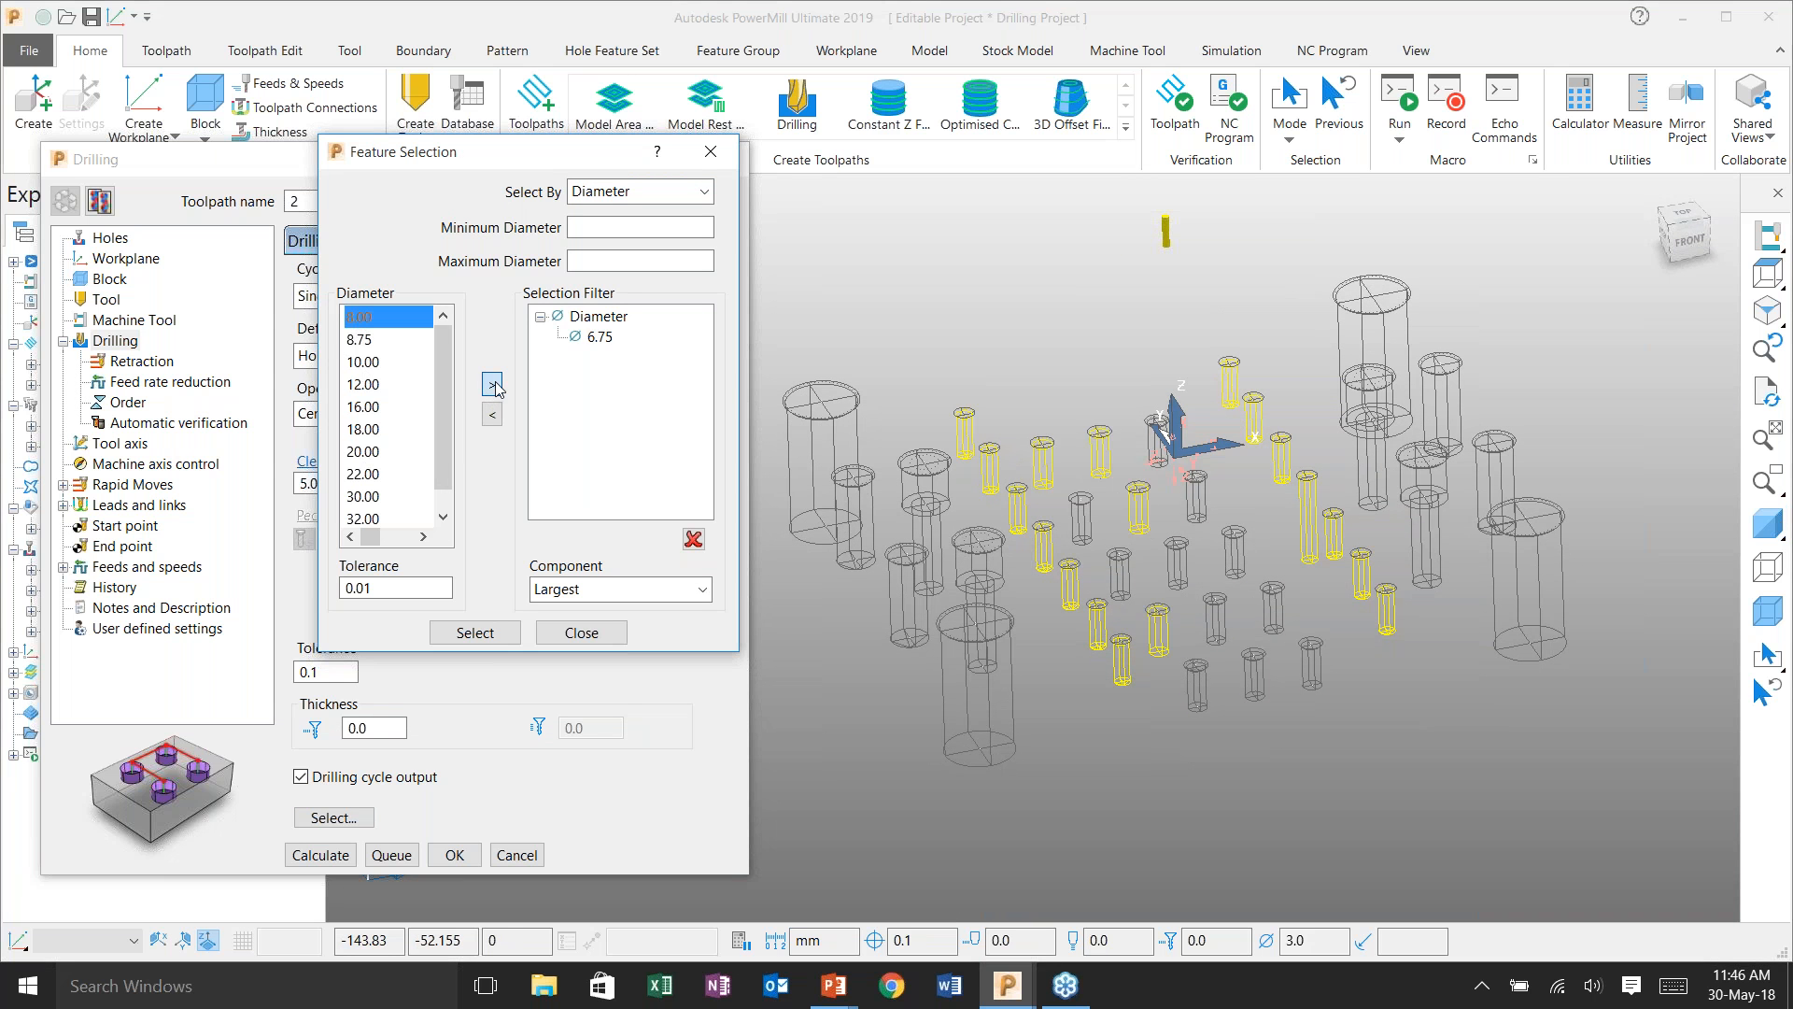
- Add the single unselected small hole in the central area to the hole selection
{"action": "scroll", "coordinate": [1098, 507], "scroll_direction": "up", "scroll_amount": 2}
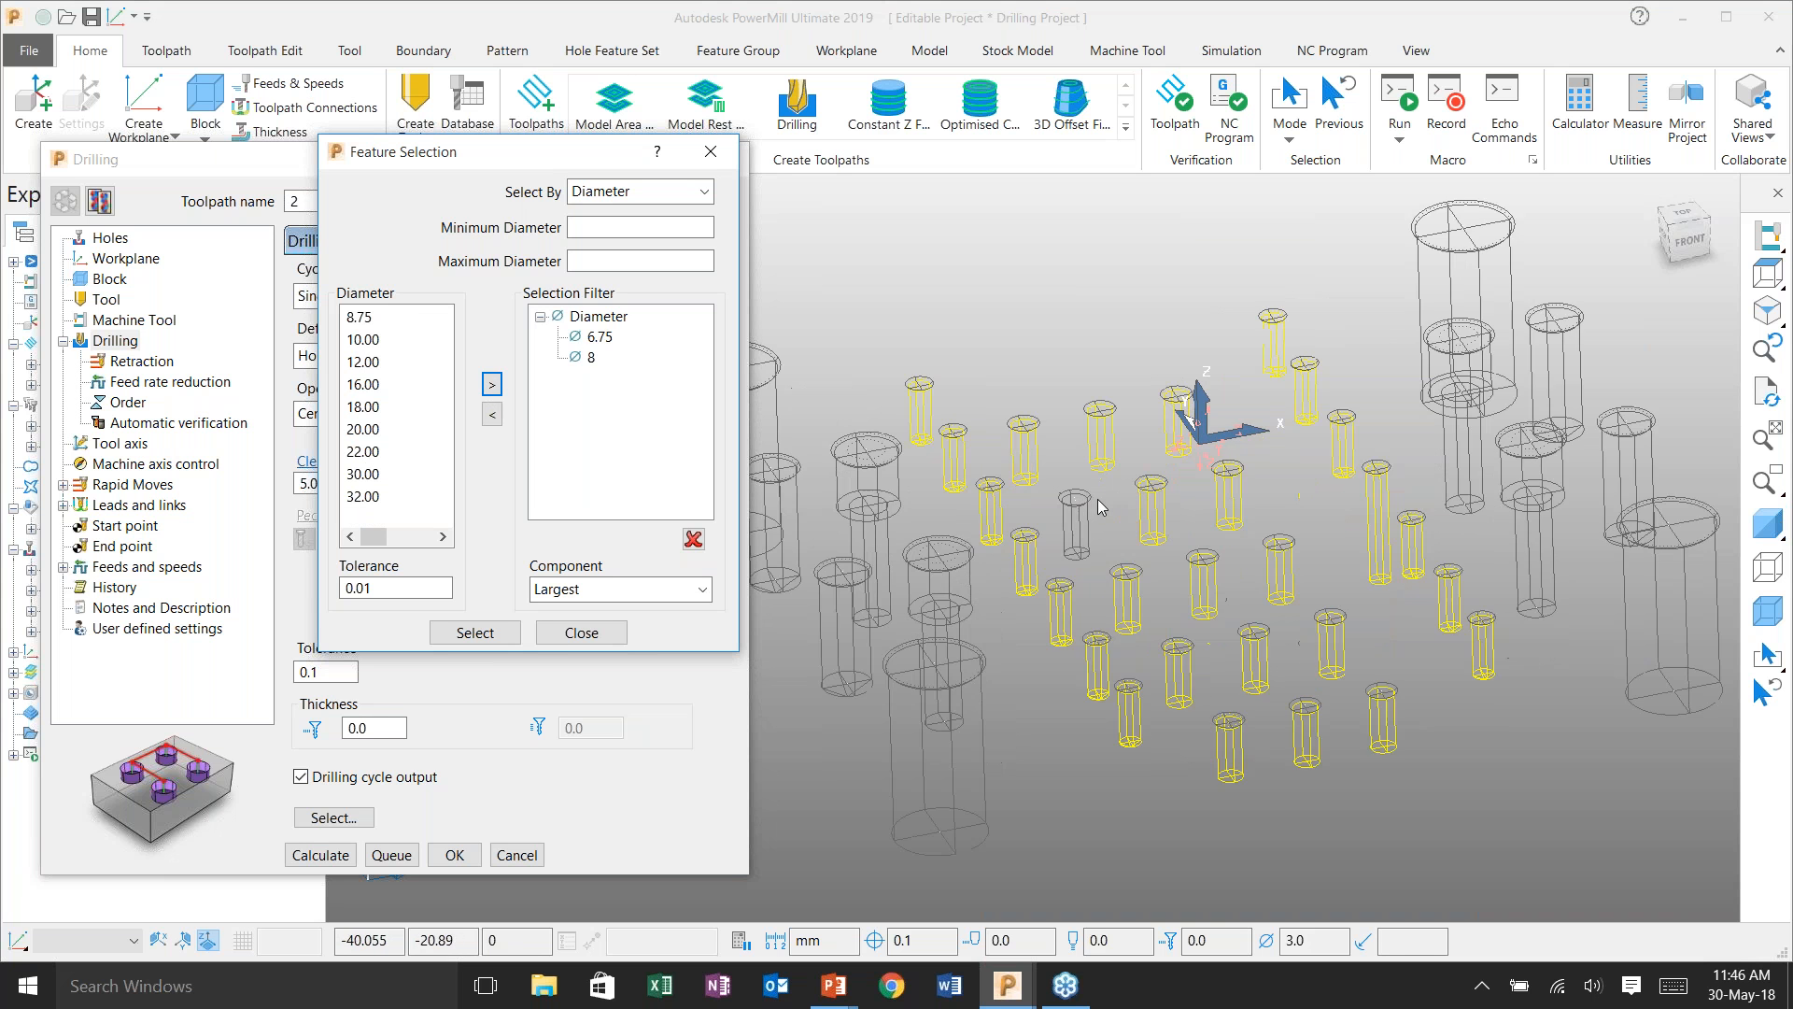
{"action": "scroll", "coordinate": [1081, 512], "scroll_direction": "down", "scroll_amount": 3}
{"action": "scroll", "coordinate": [1081, 512], "scroll_direction": "up", "scroll_amount": 3}
{"action": "left_click", "coordinate": [1081, 512], "text": "shift"}
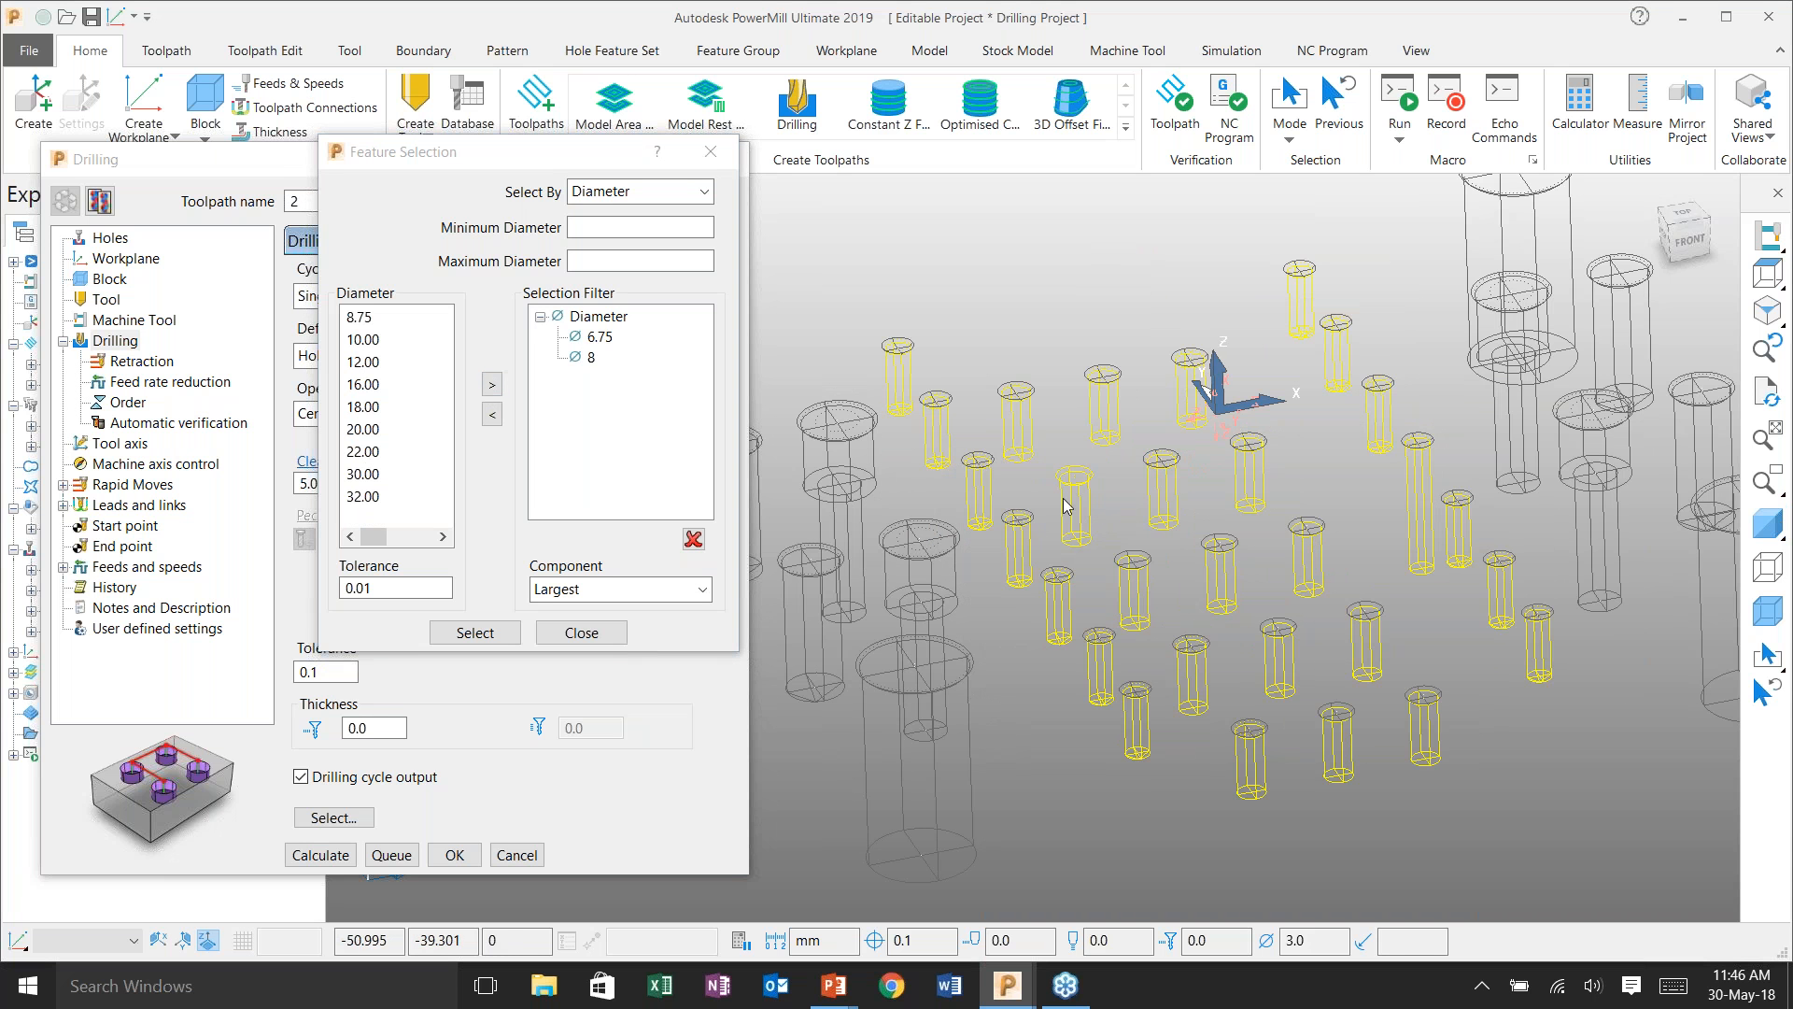
{"action": "scroll", "coordinate": [1009, 472], "scroll_direction": "down", "scroll_amount": 1}
{"action": "scroll", "coordinate": [1123, 474], "scroll_direction": "down", "scroll_amount": 2}
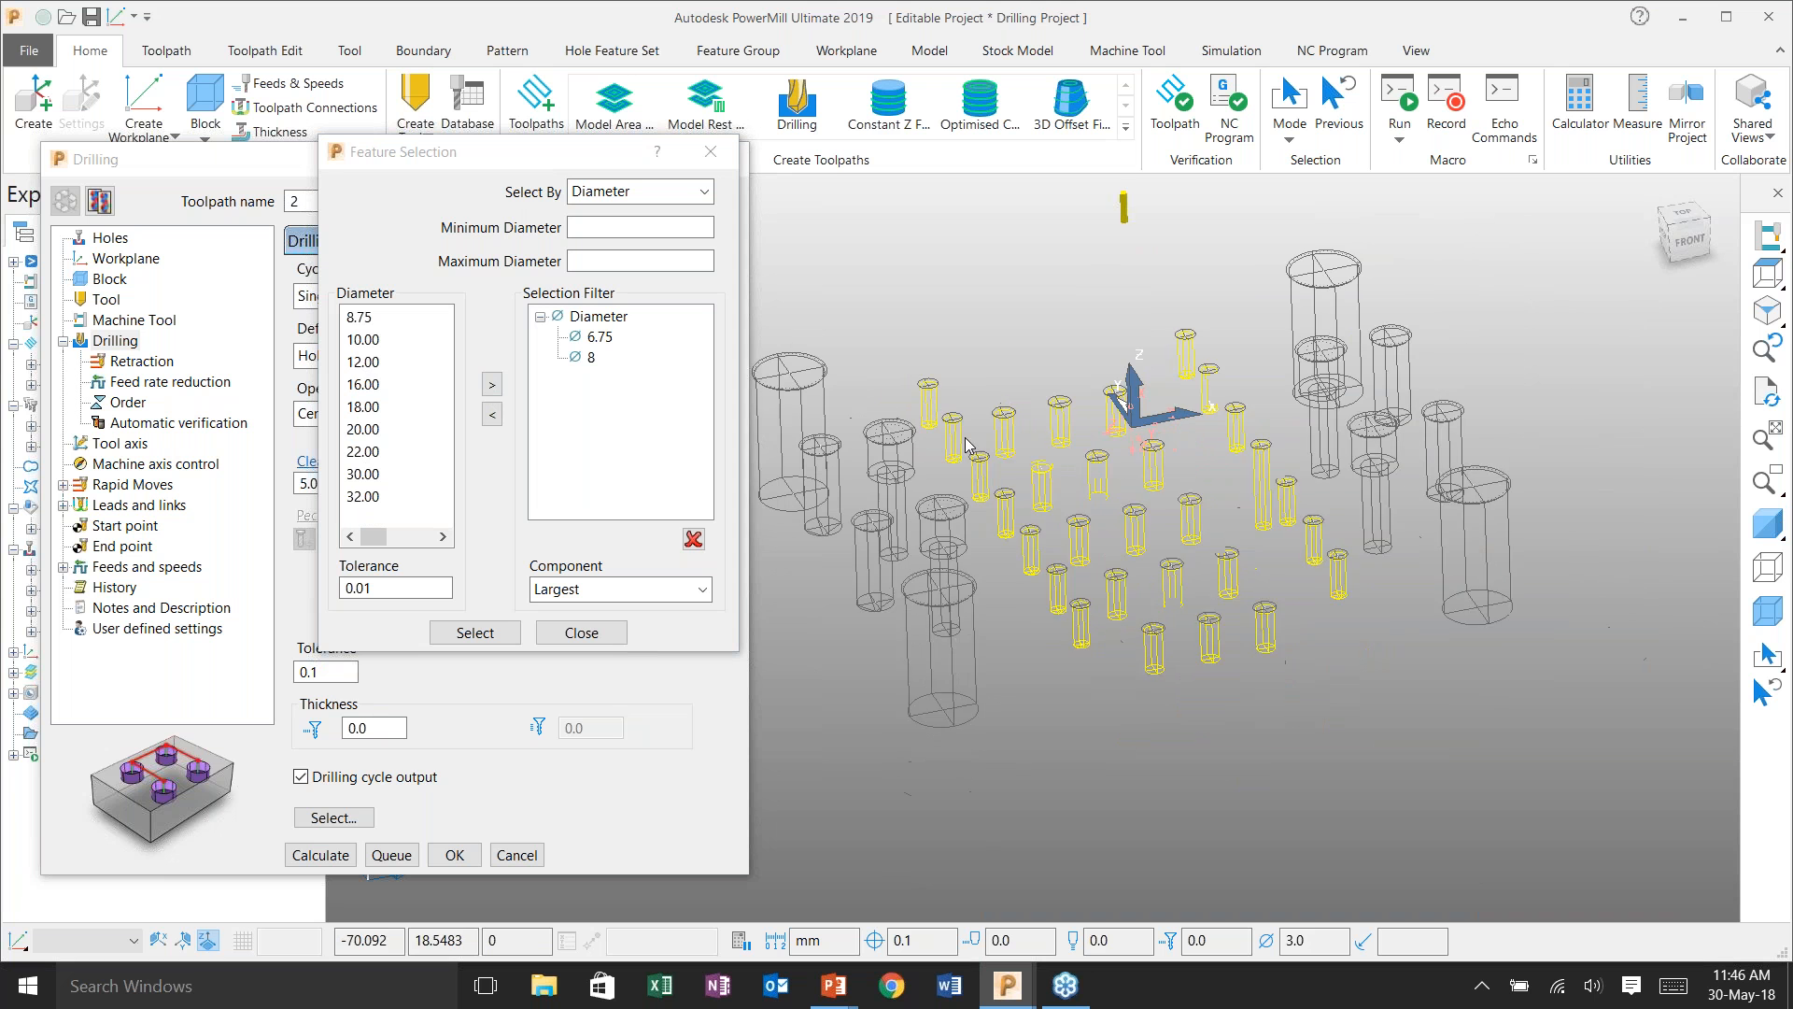
- Add the 12.00 and 16.00 diameters to the selection filter for centre drilling
{"action": "left_click", "coordinate": [374, 362]}
{"action": "left_click", "coordinate": [492, 384]}
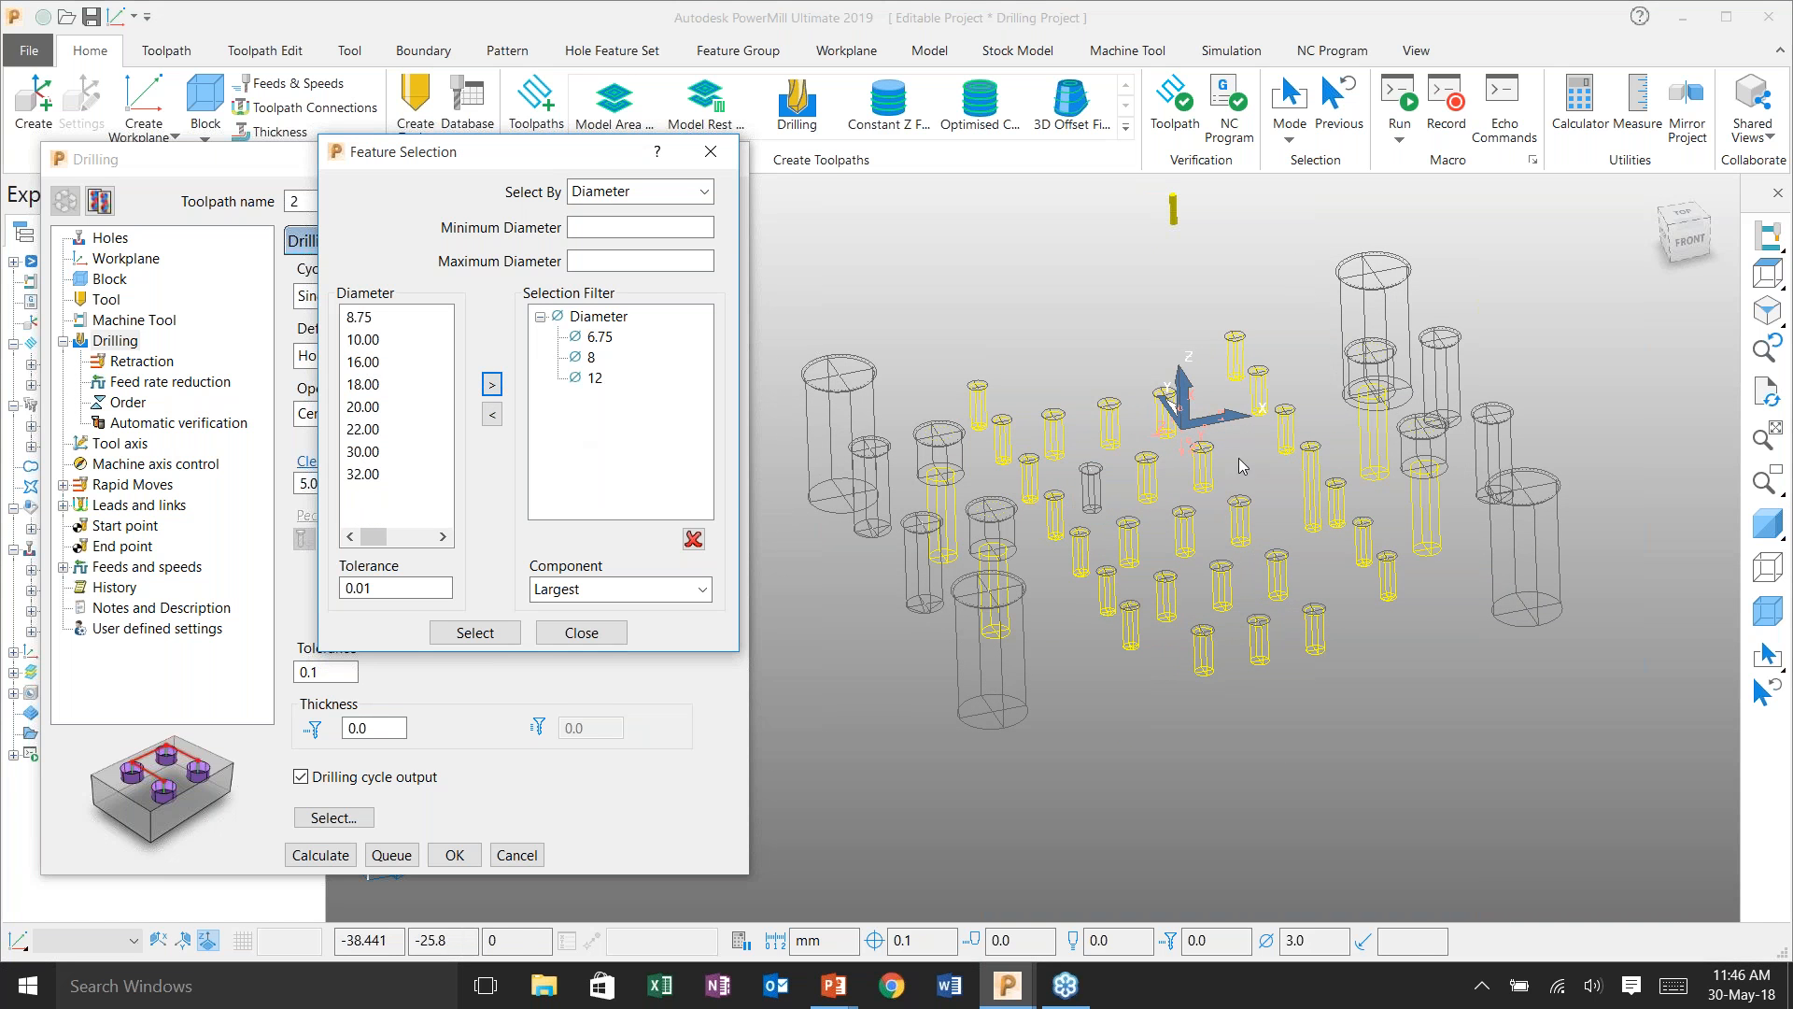
{"action": "mouse_move", "coordinate": [1349, 462]}
{"action": "middle_mouse_down"}
{"action": "mouse_move", "coordinate": [1358, 604]}
{"action": "mouse_move", "coordinate": [1351, 471]}
{"action": "middle_mouse_up"}
{"action": "left_click", "coordinate": [359, 360]}
{"action": "left_click", "coordinate": [493, 384]}
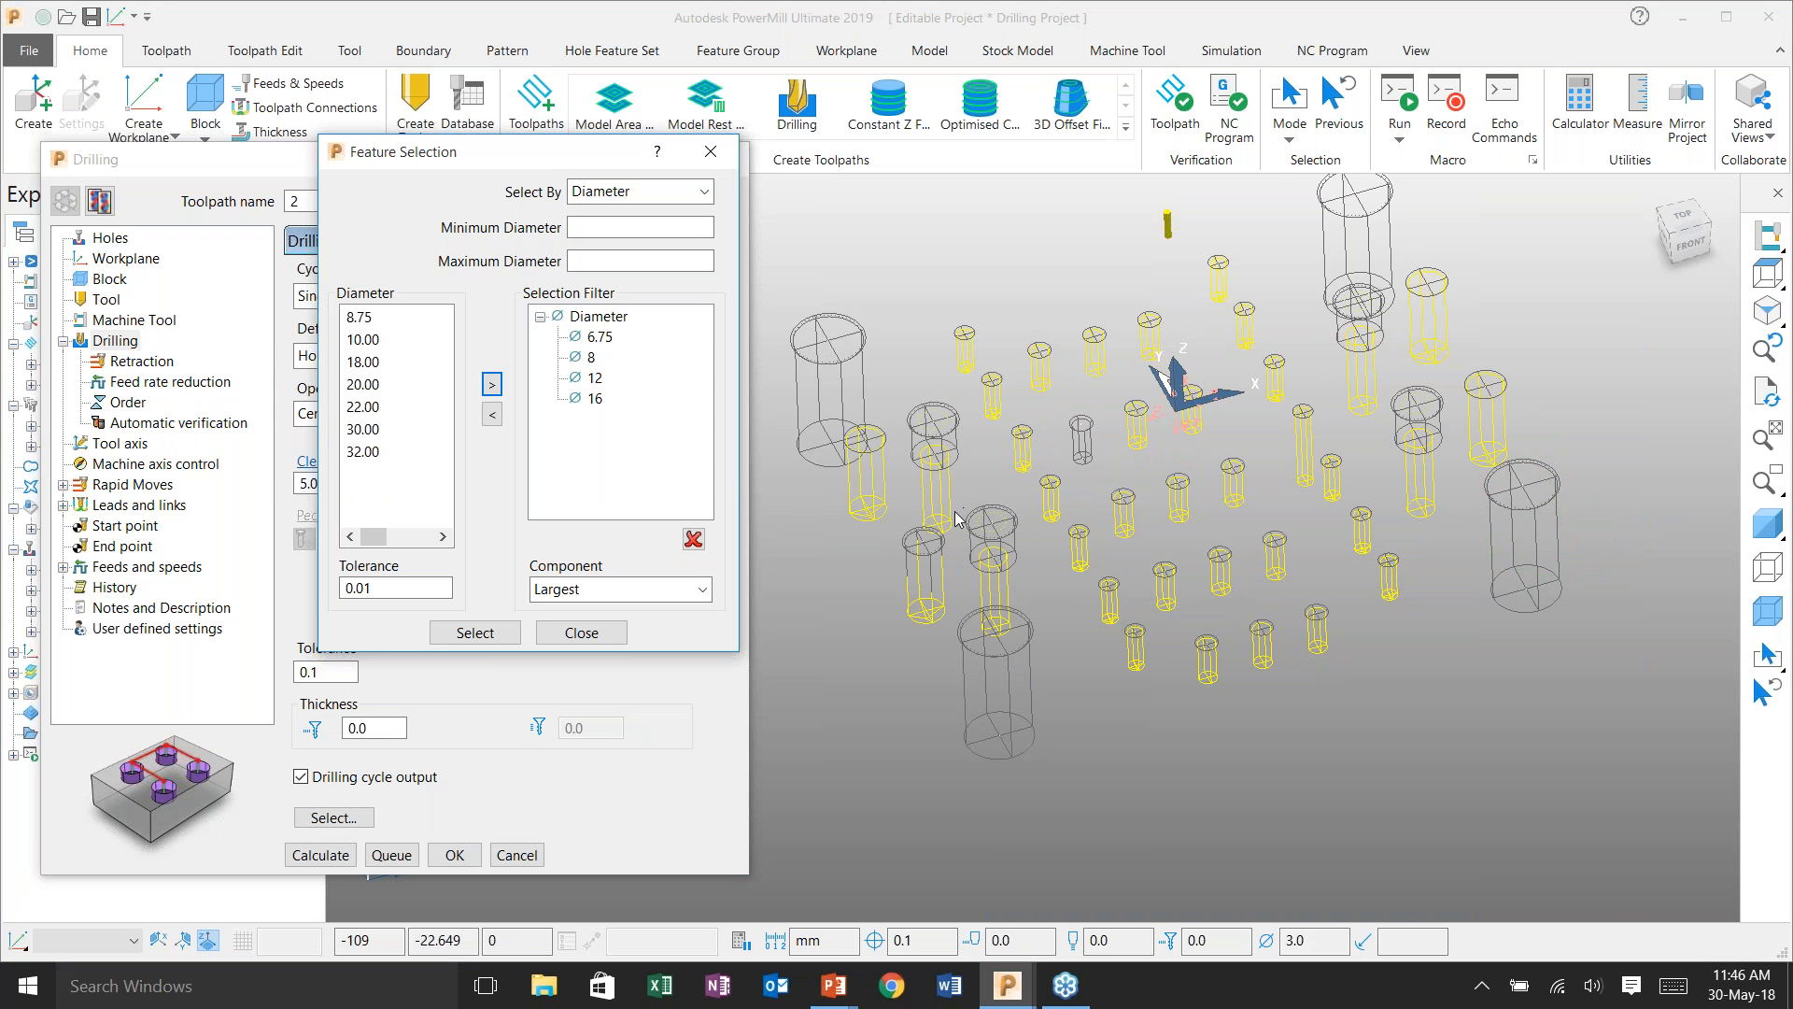
- Finish the hole selection and calculate the centre drilling toolpath
{"action": "scroll", "coordinate": [1103, 519], "scroll_direction": "down", "scroll_amount": 2}
{"action": "middle_click_drag", "start_coordinate": [1127, 520], "coordinate": [1133, 475]}
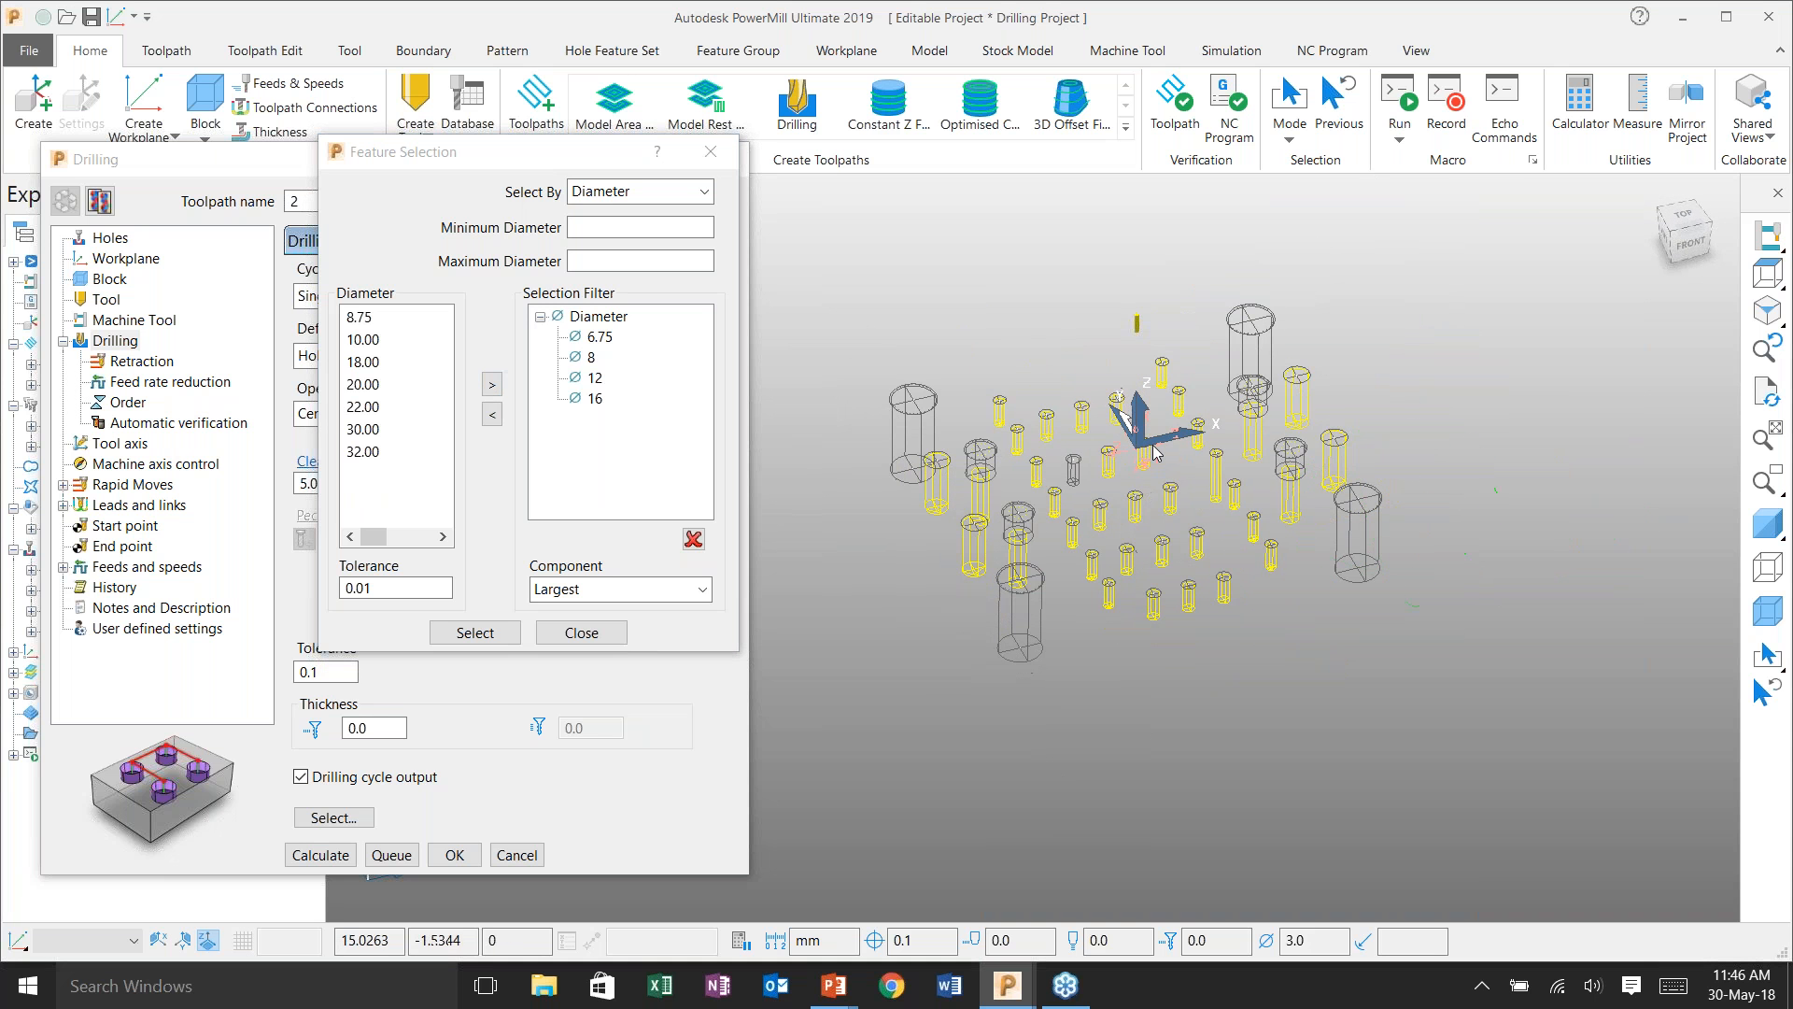
{"action": "scroll", "coordinate": [1153, 452], "scroll_direction": "up", "scroll_amount": 2}
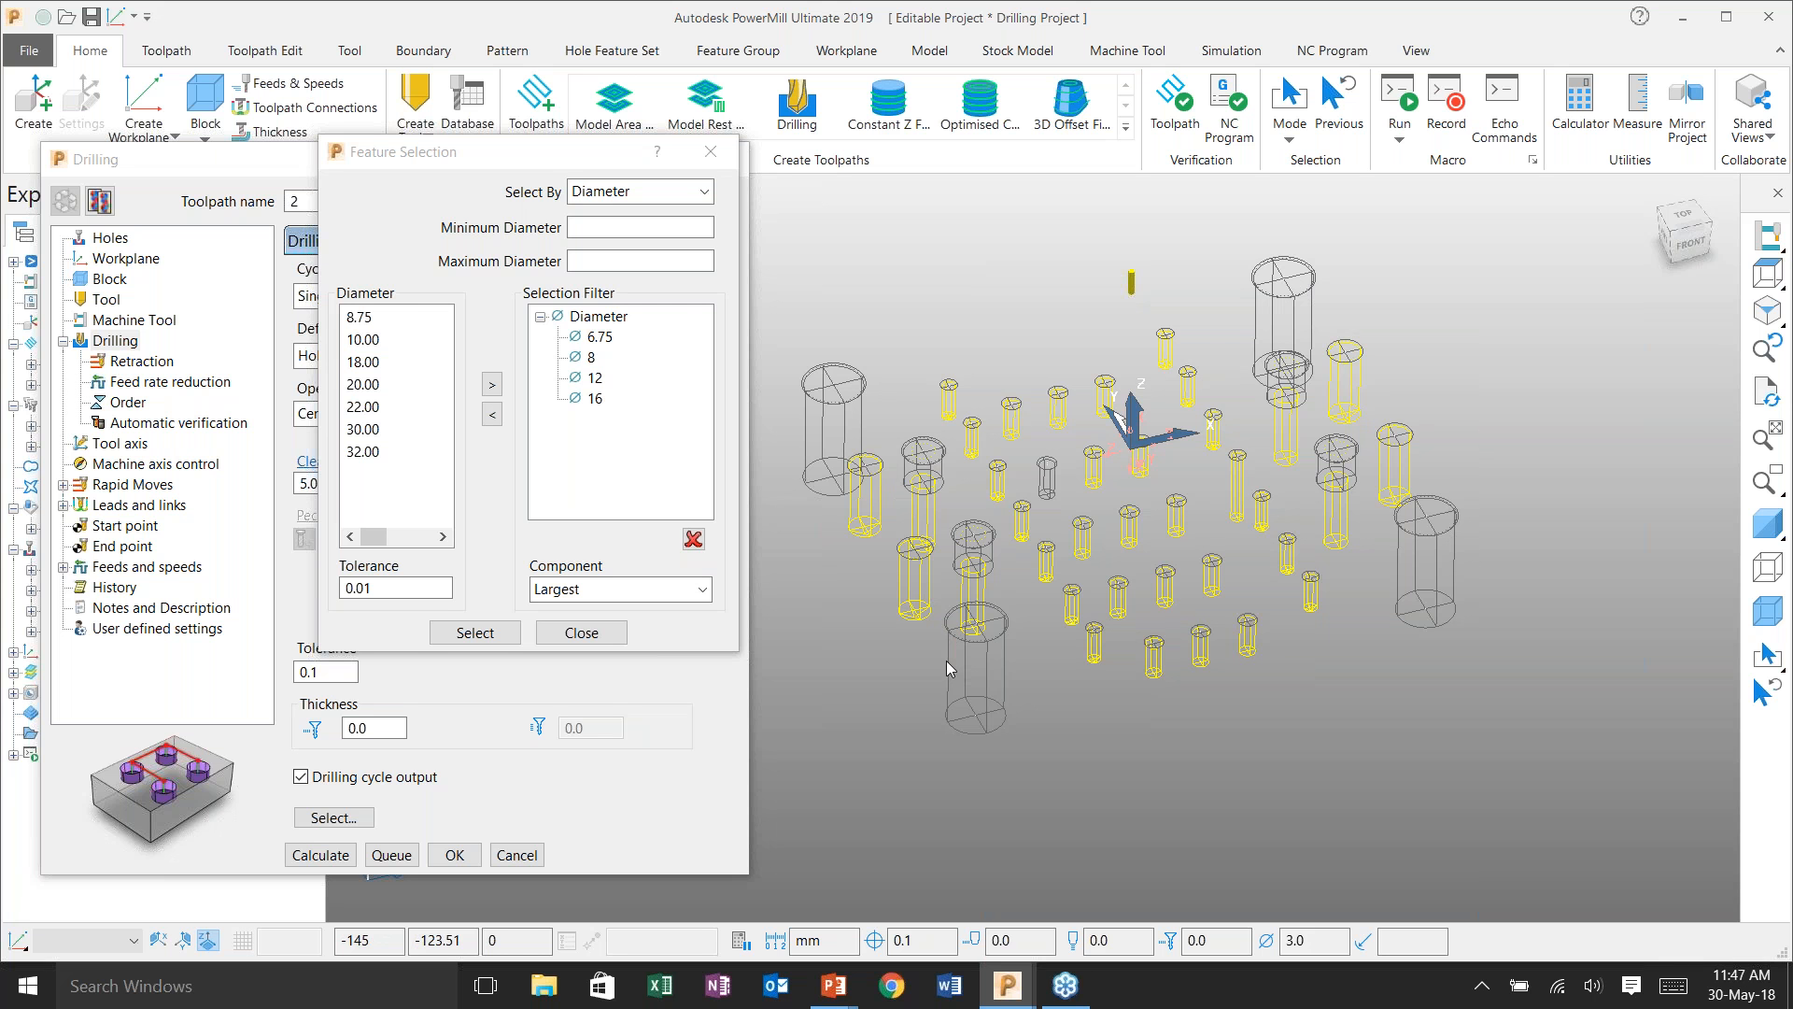
{"action": "left_click", "coordinate": [579, 633]}
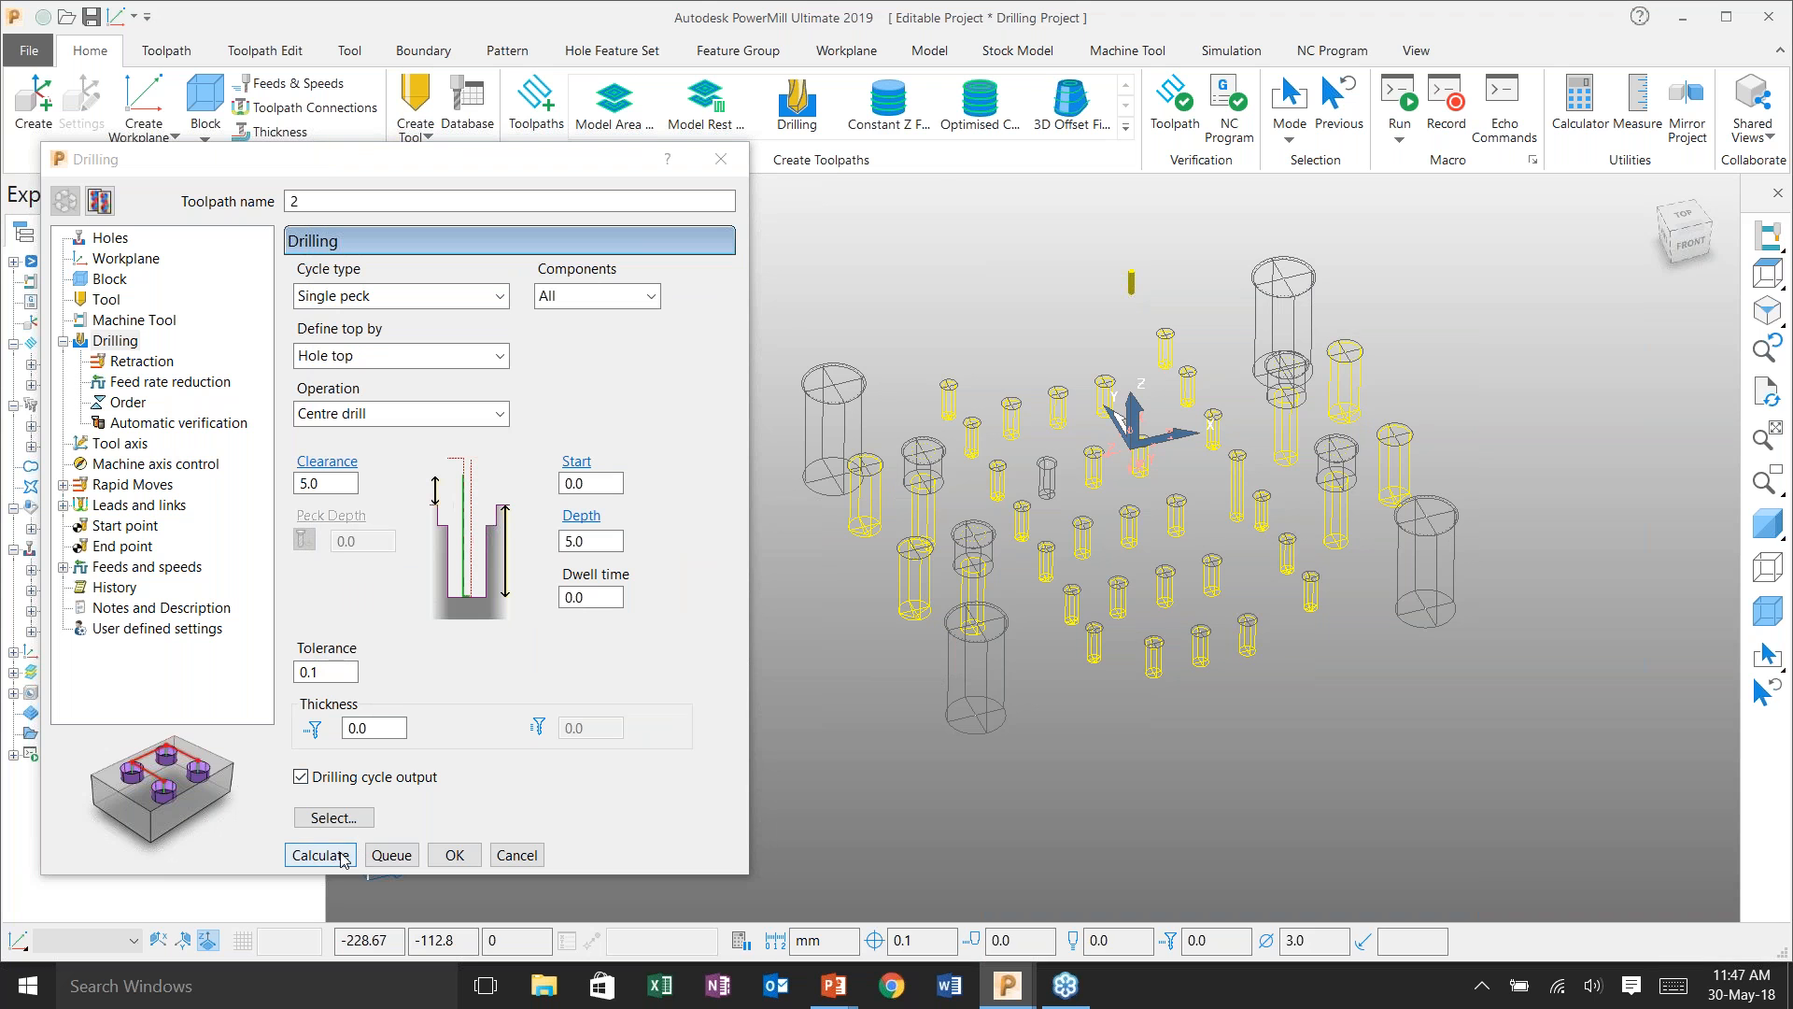
{"action": "left_click", "coordinate": [321, 854]}
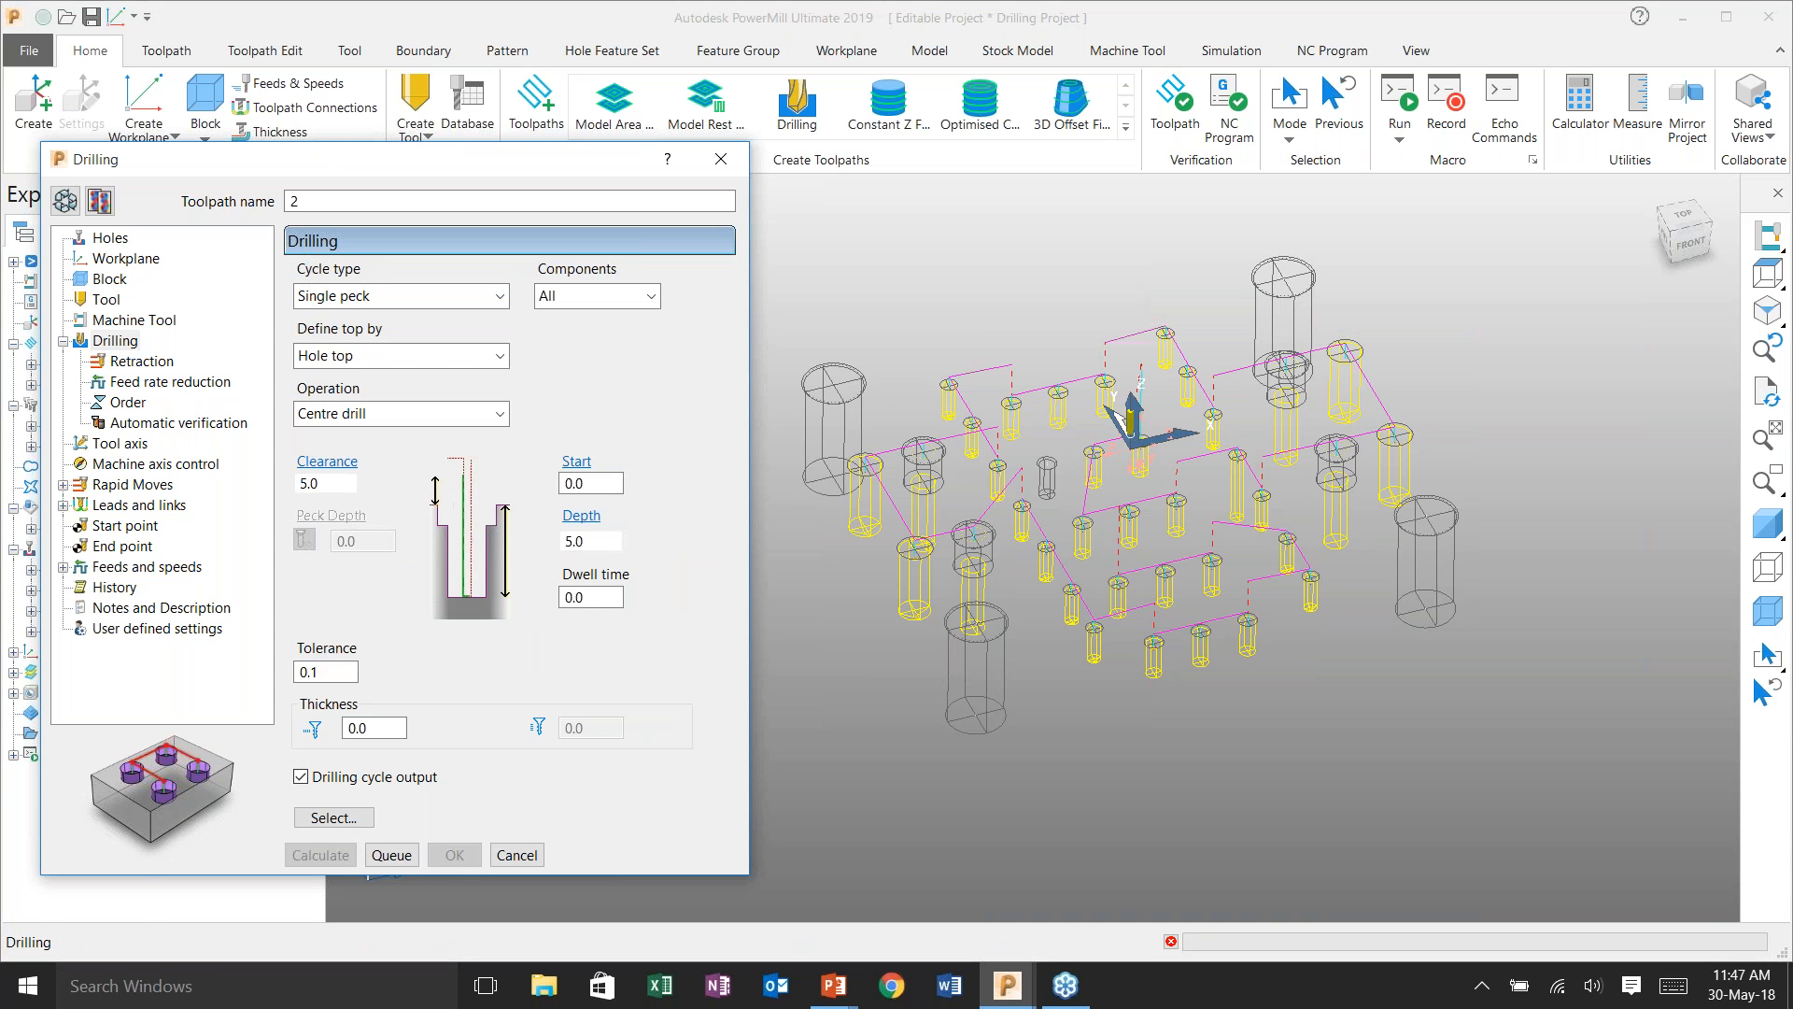
{"action": "left_click", "coordinate": [516, 856]}
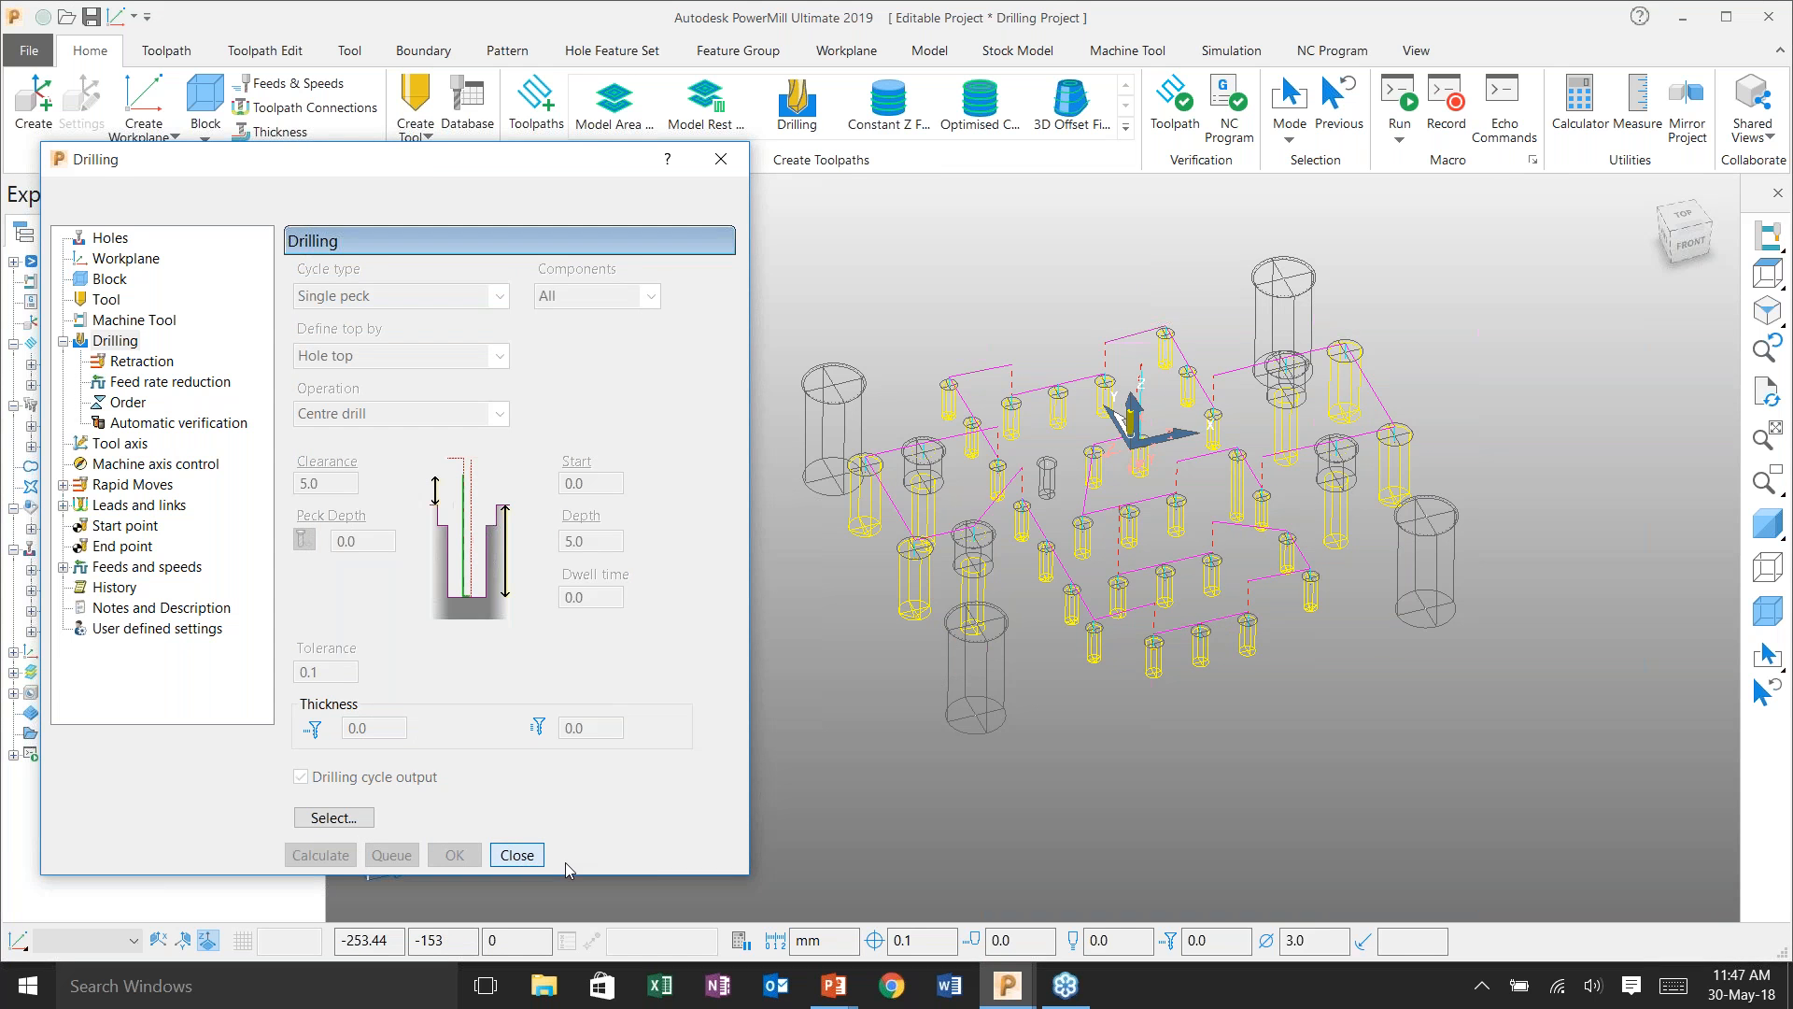
- Examine from the front how the centre drilling moves clear the stepped surfaces of the shaded model
{"action": "key", "text": "ctrl+2"}
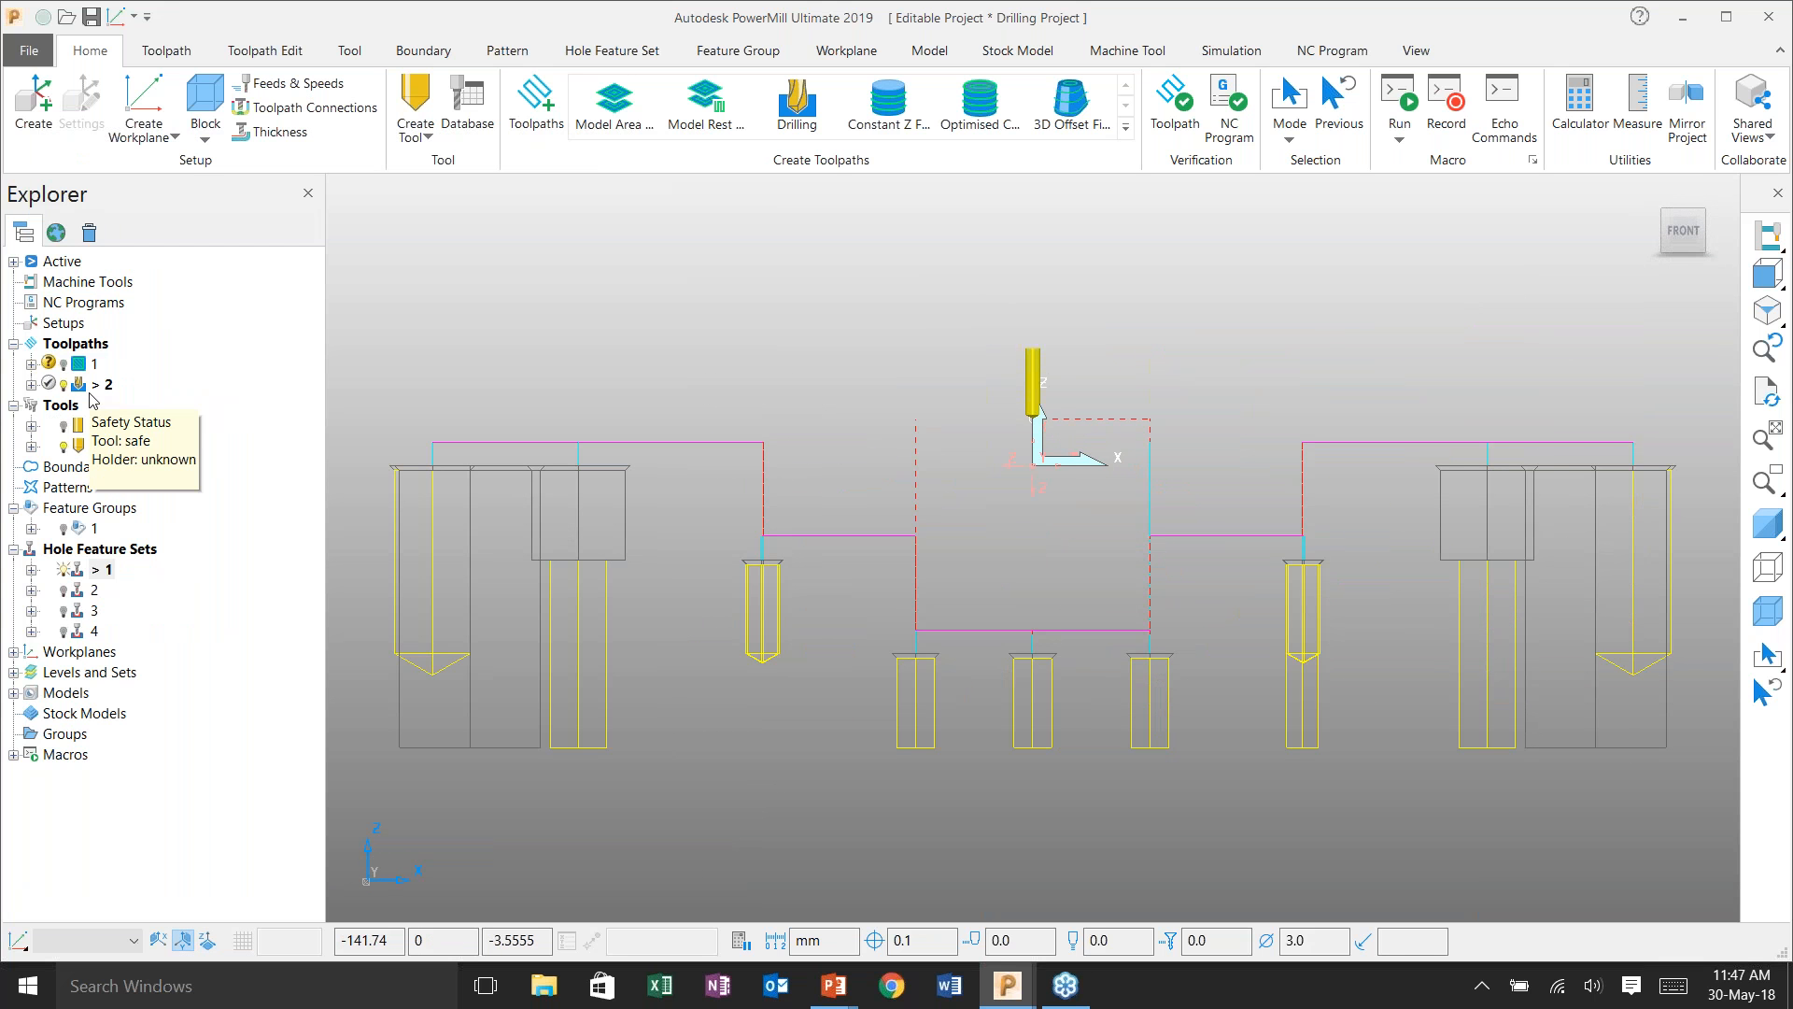
{"action": "left_click", "coordinate": [1768, 524]}
{"action": "scroll", "coordinate": [760, 525], "scroll_direction": "up", "scroll_amount": 2}
{"action": "scroll", "coordinate": [760, 525], "scroll_direction": "up", "scroll_amount": 3}
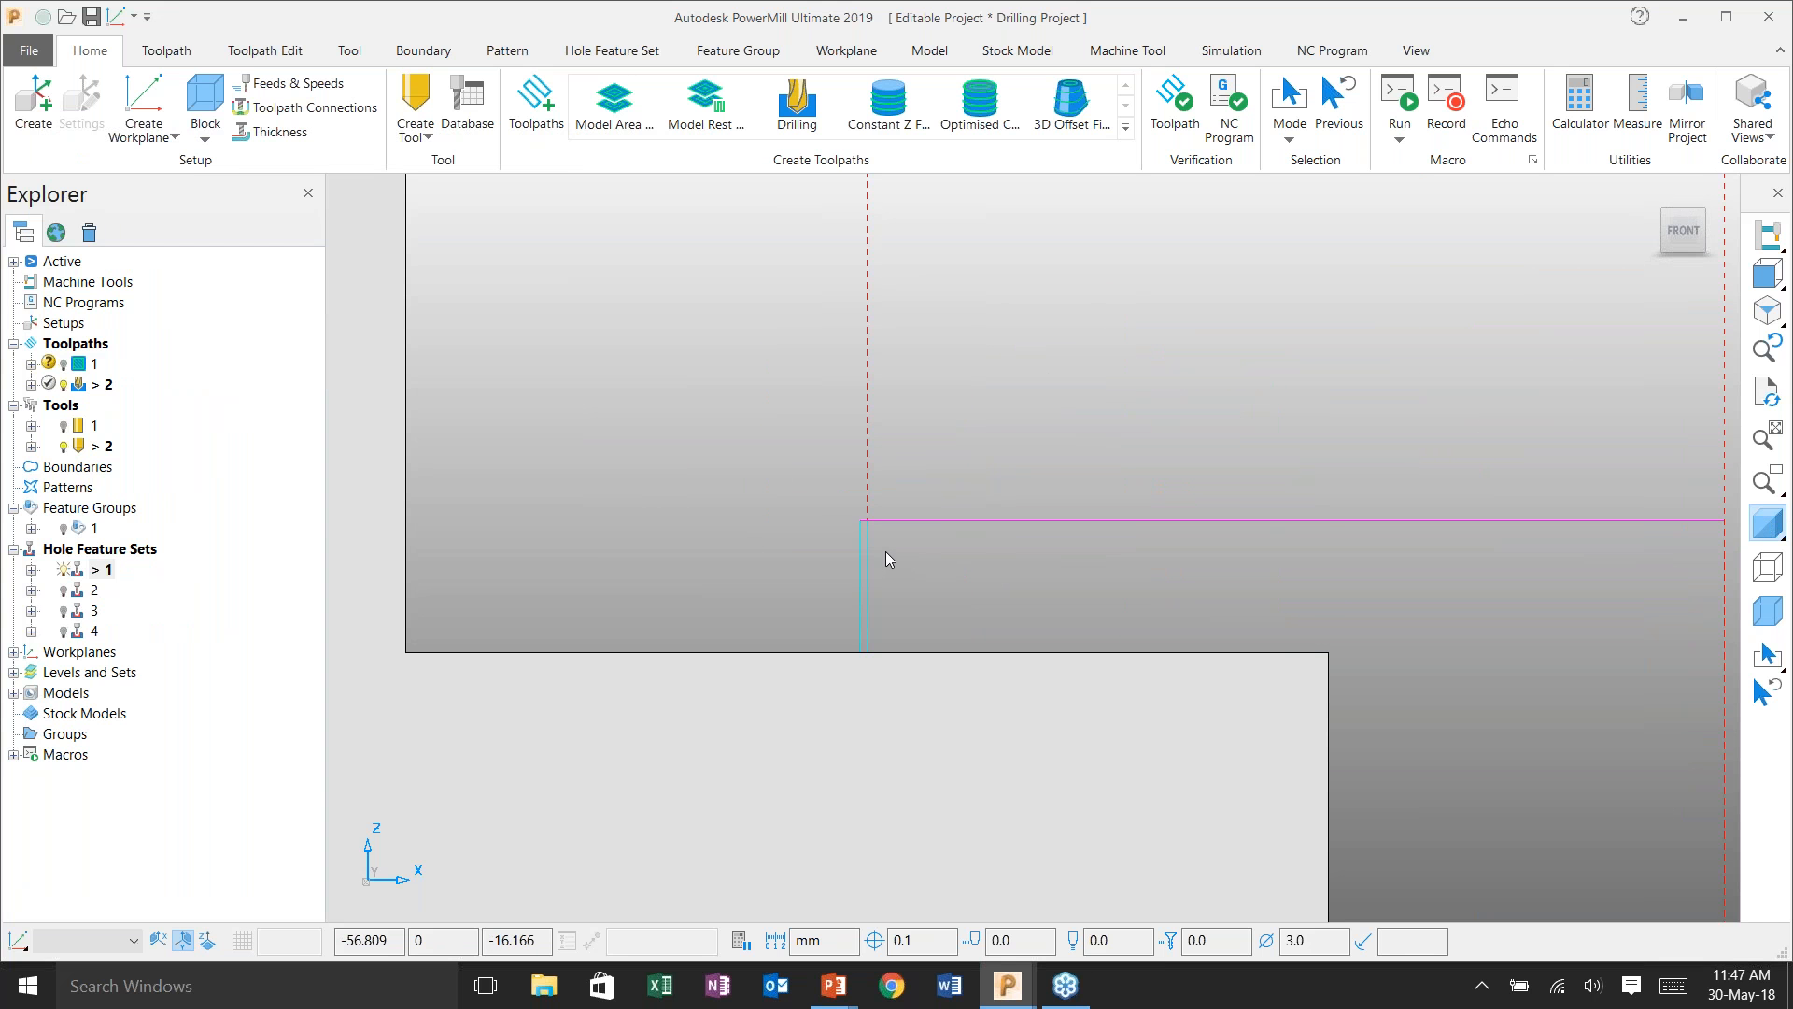
{"action": "middle_click_drag", "start_coordinate": [886, 551], "coordinate": [886, 551]}
- Start a new drilling toolpath from the 6p5 Drill strategy in the Drilling Templates
{"action": "key", "text": "ctrl+1"}
{"action": "middle_click_drag", "start_coordinate": [1439, 355], "coordinate": [1301, 555]}
{"action": "left_click", "coordinate": [528, 129]}
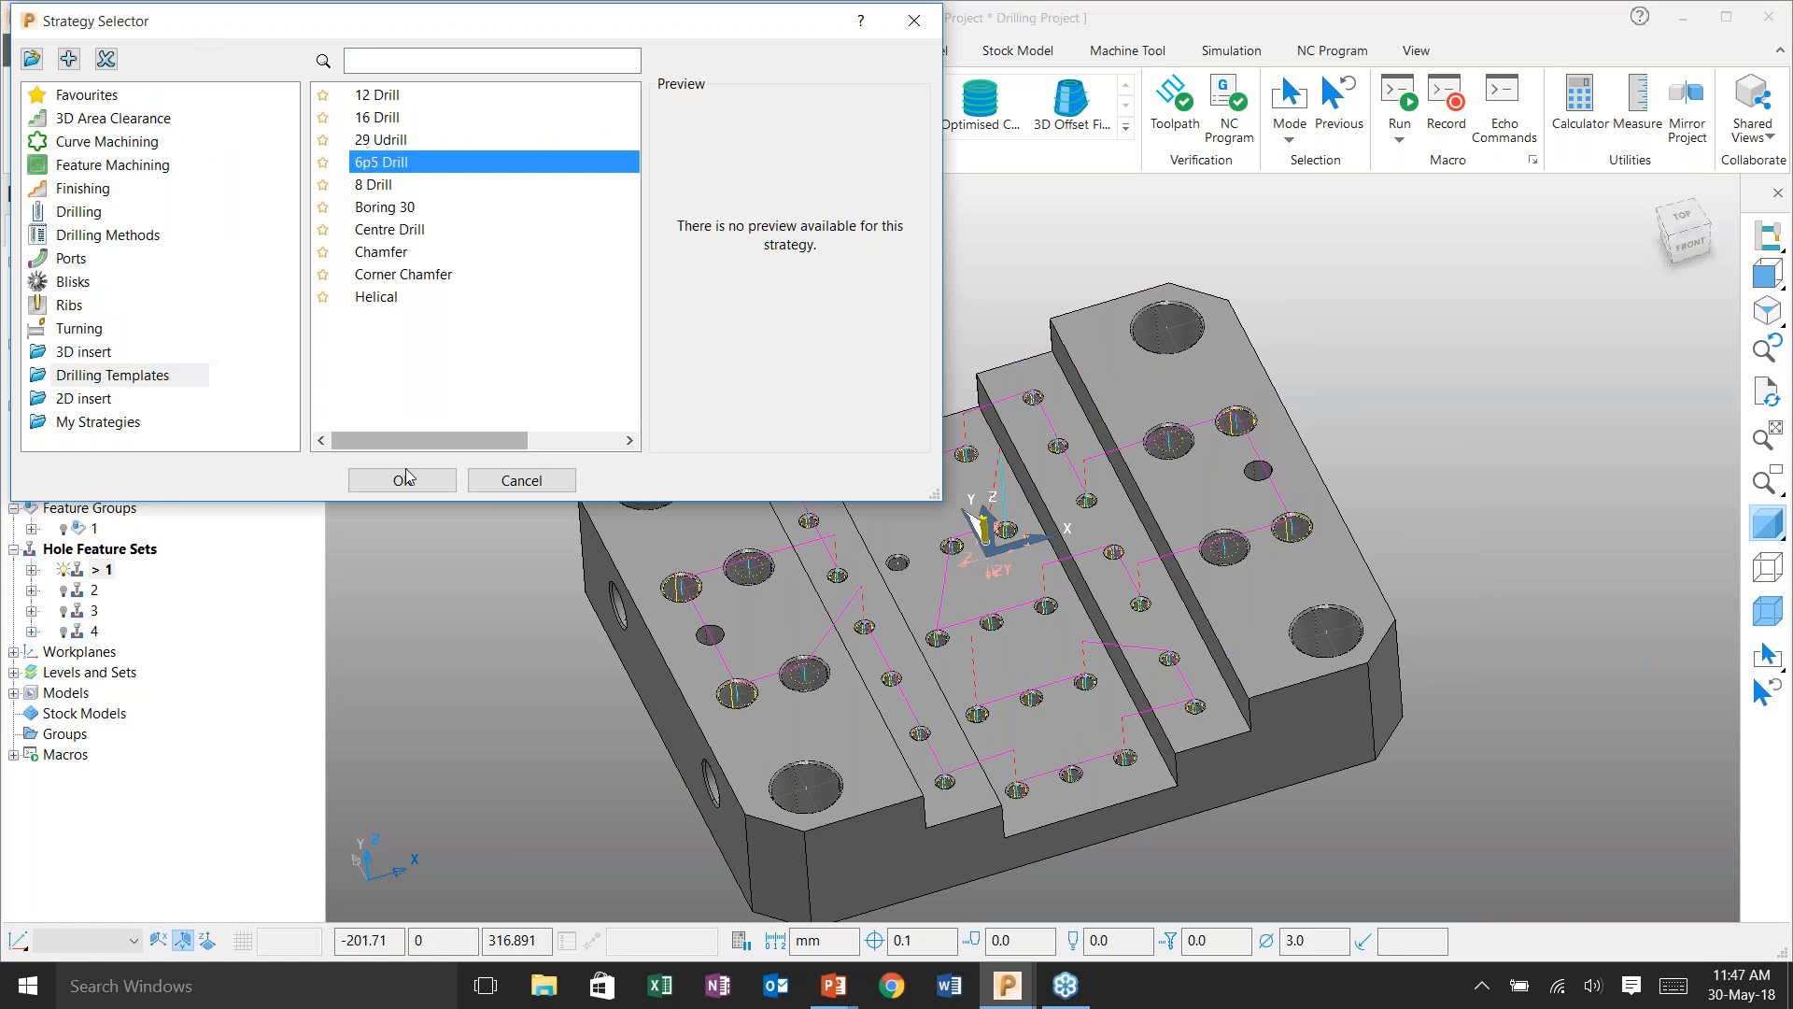
{"action": "key", "text": "Escape"}
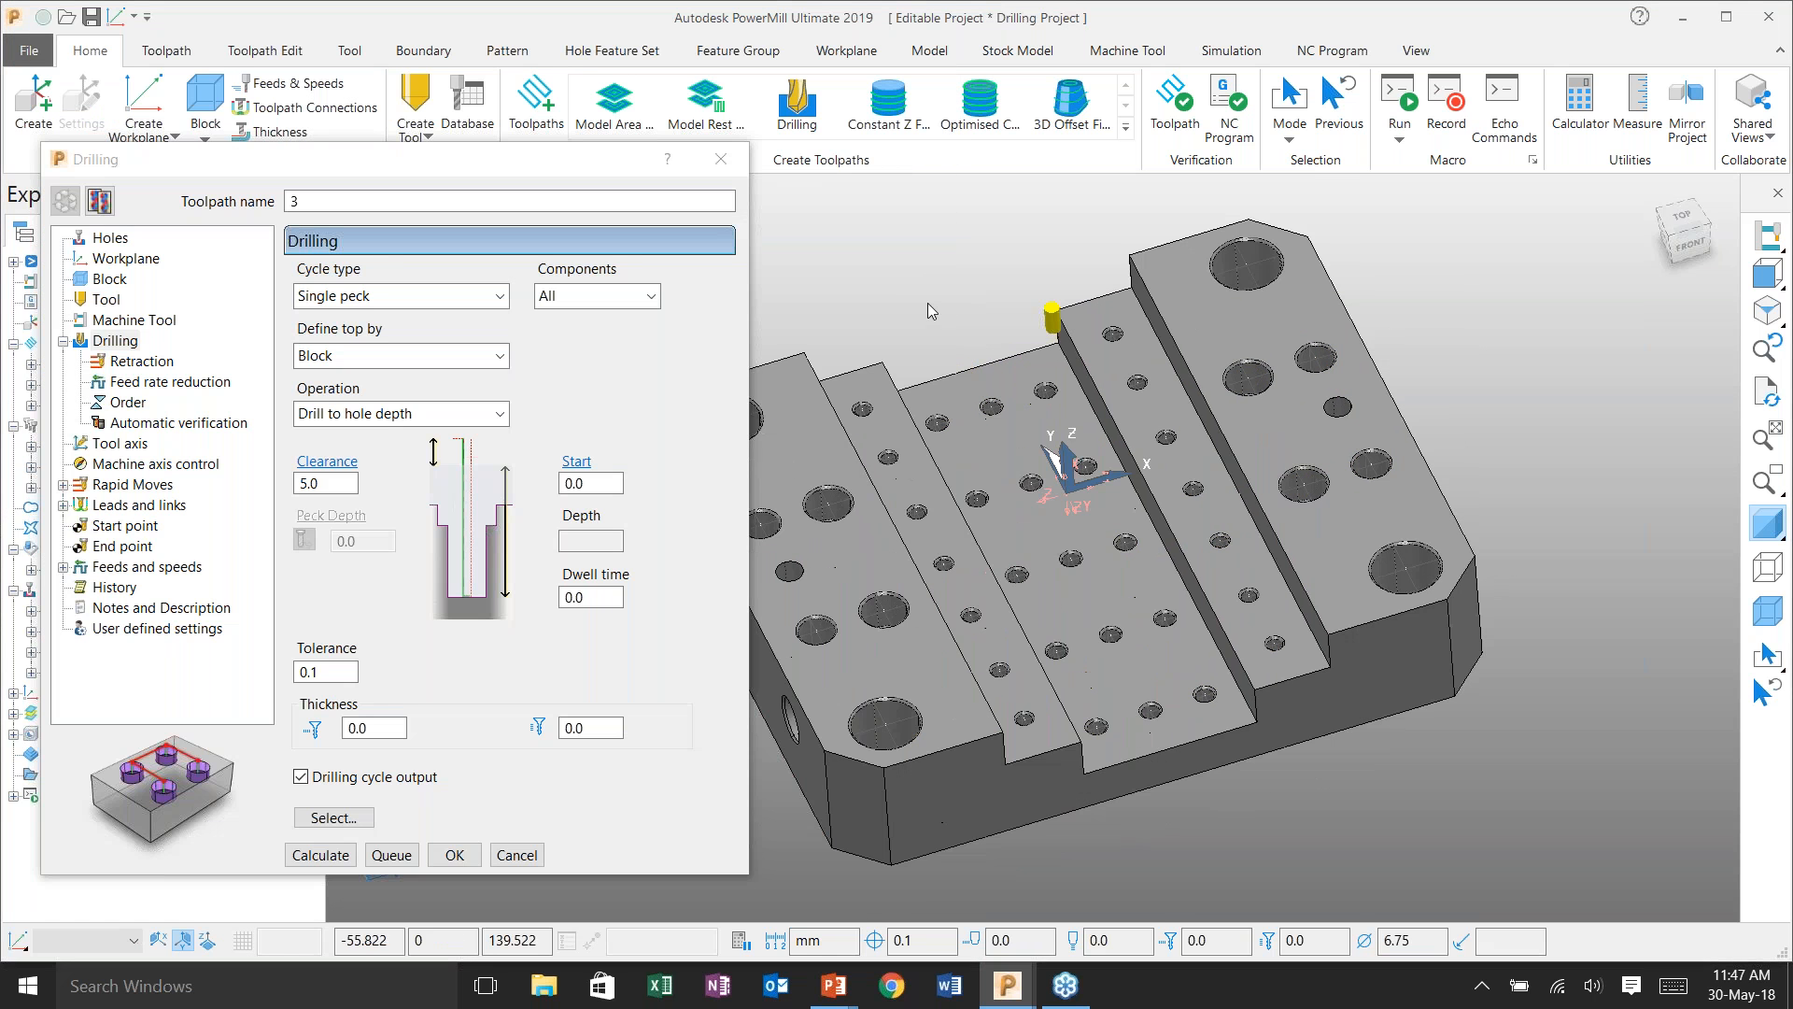
- Clear the previous diameter filter, select only the 6.75 diameter holes and calculate toolpath 3
{"action": "left_click", "coordinate": [319, 819]}
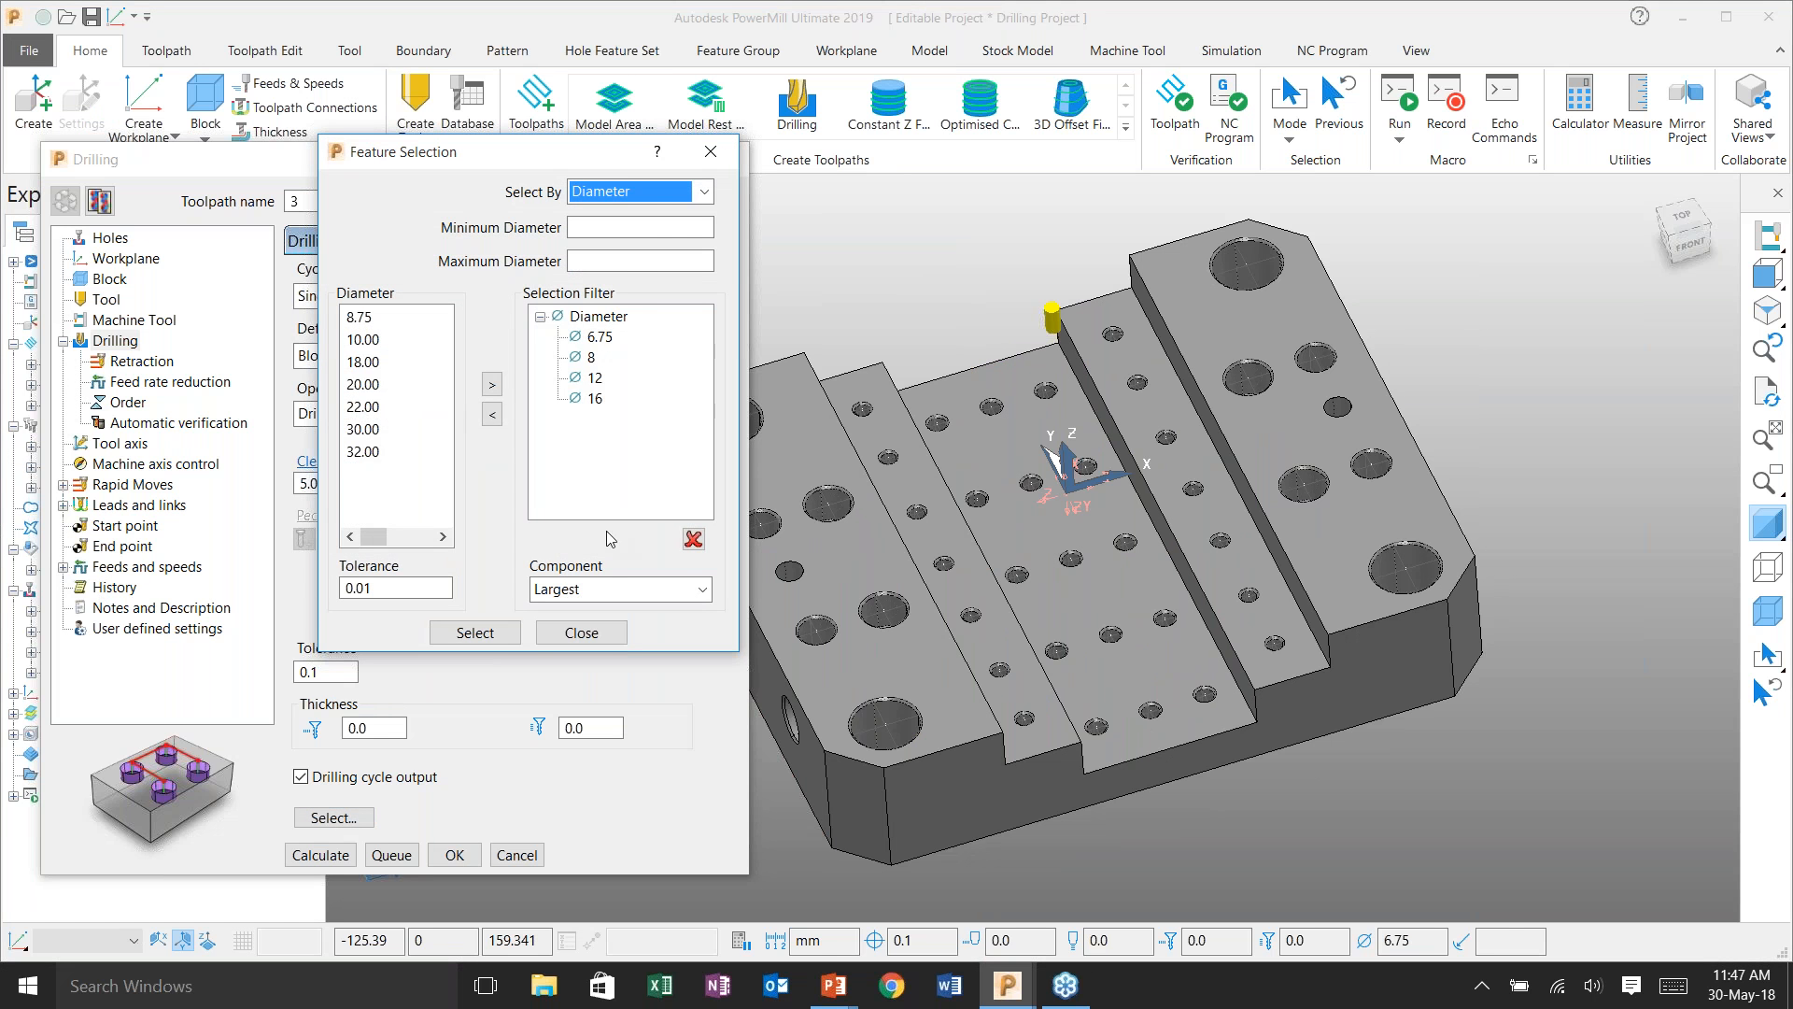
{"action": "left_click", "coordinate": [693, 540]}
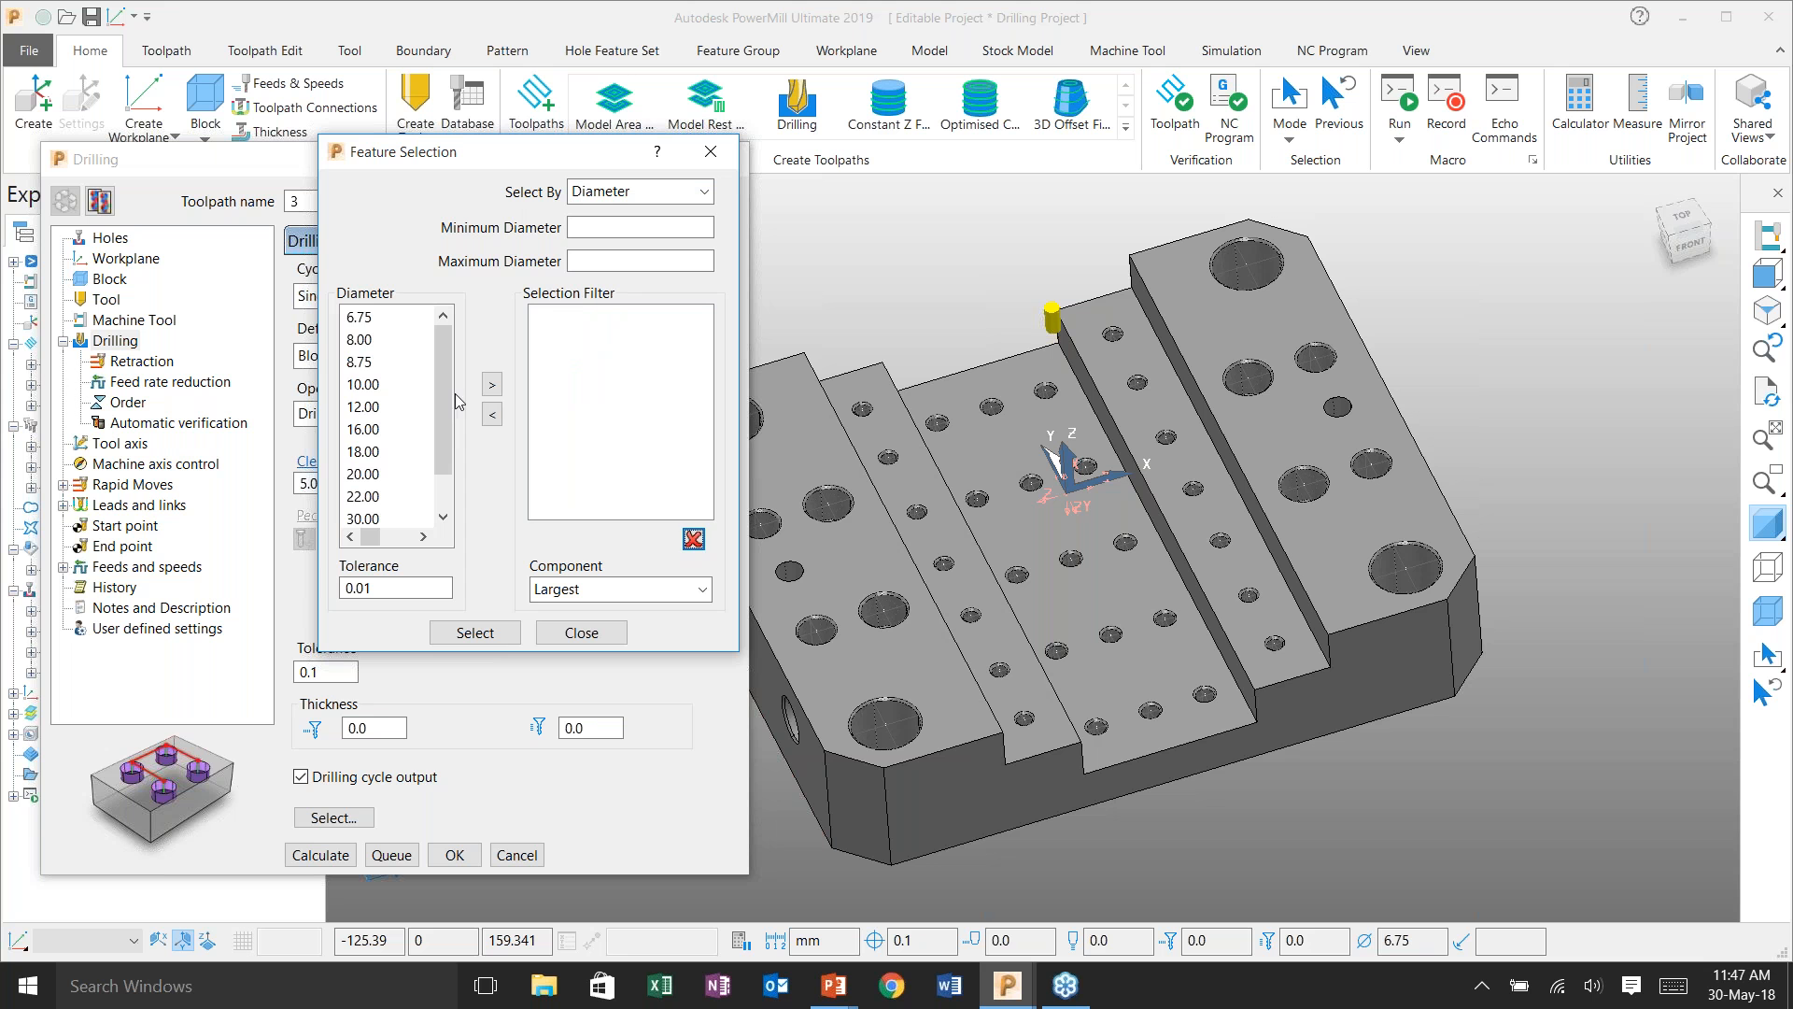
{"action": "left_click", "coordinate": [365, 317]}
{"action": "left_click", "coordinate": [492, 385]}
{"action": "left_click", "coordinate": [554, 636]}
{"action": "left_click", "coordinate": [333, 854]}
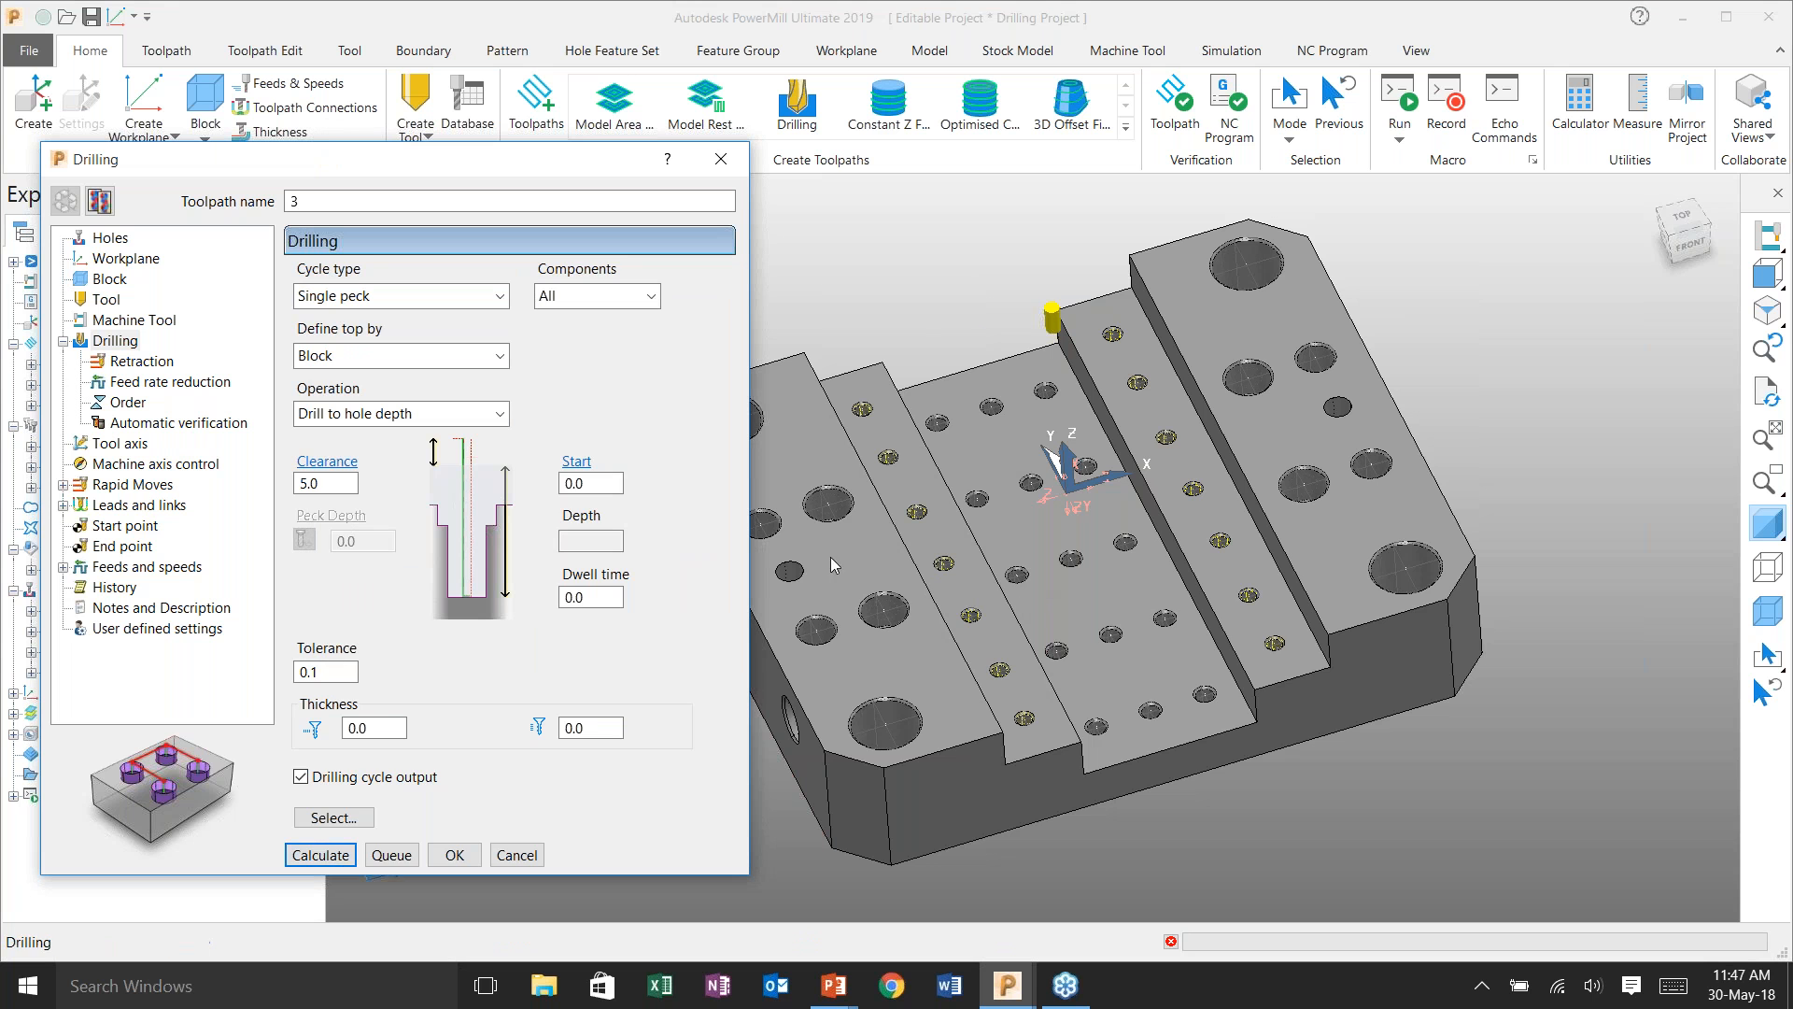
- Reopen toolpath 3 for editing, change its cycle to Deep drill with a peck depth of 3, and recalculate it
{"action": "left_click", "coordinate": [64, 200]}
{"action": "left_click", "coordinate": [347, 296]}
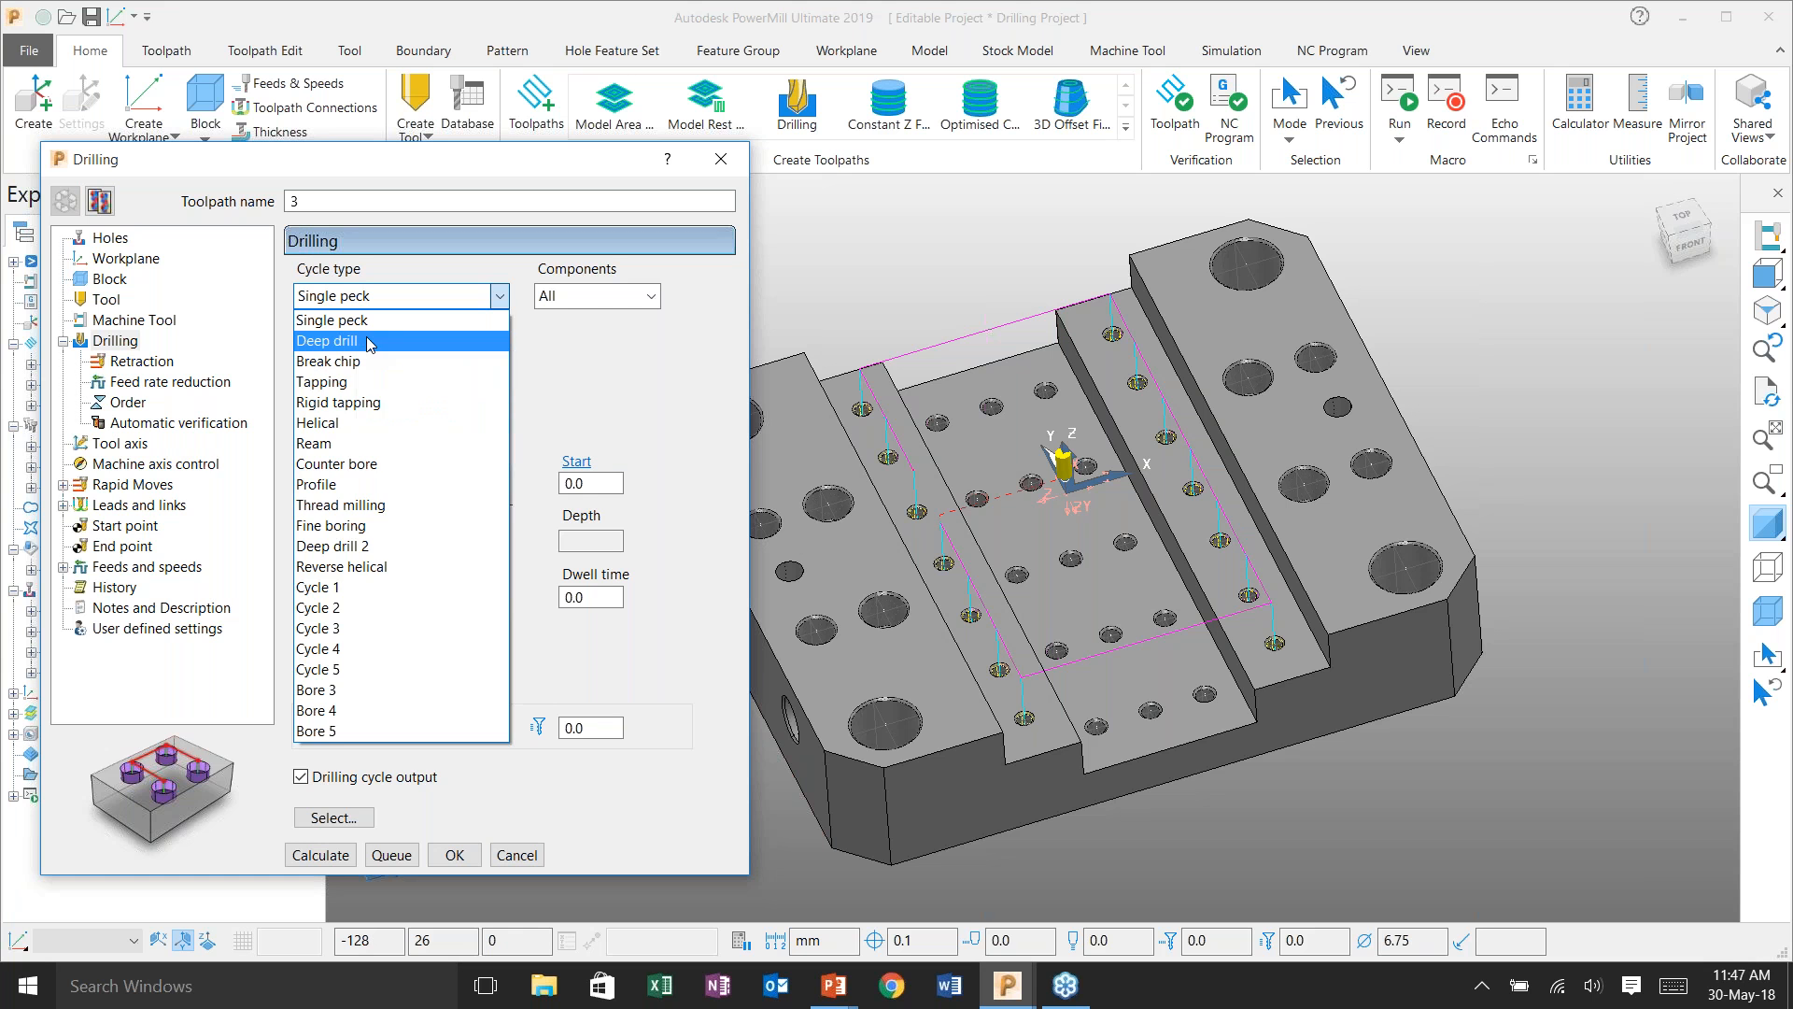
{"action": "left_click", "coordinate": [370, 341]}
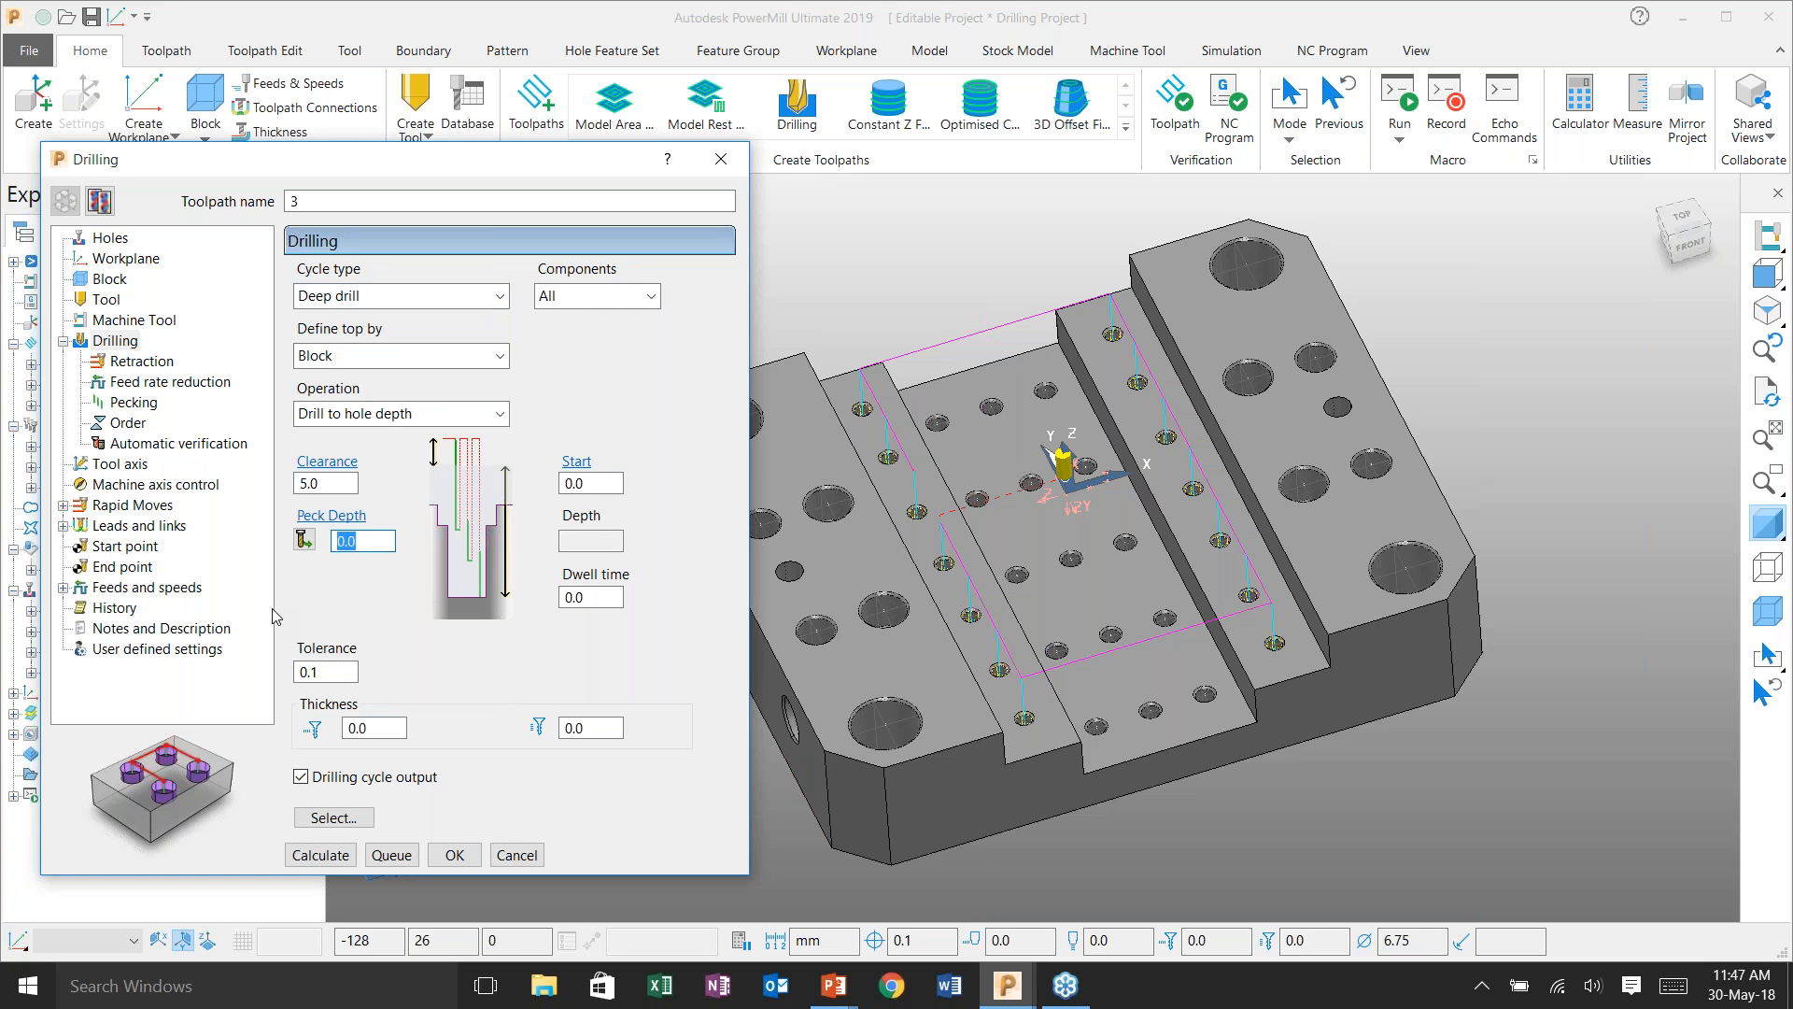
{"action": "type", "text": "3"}
{"action": "left_click", "coordinate": [321, 854]}
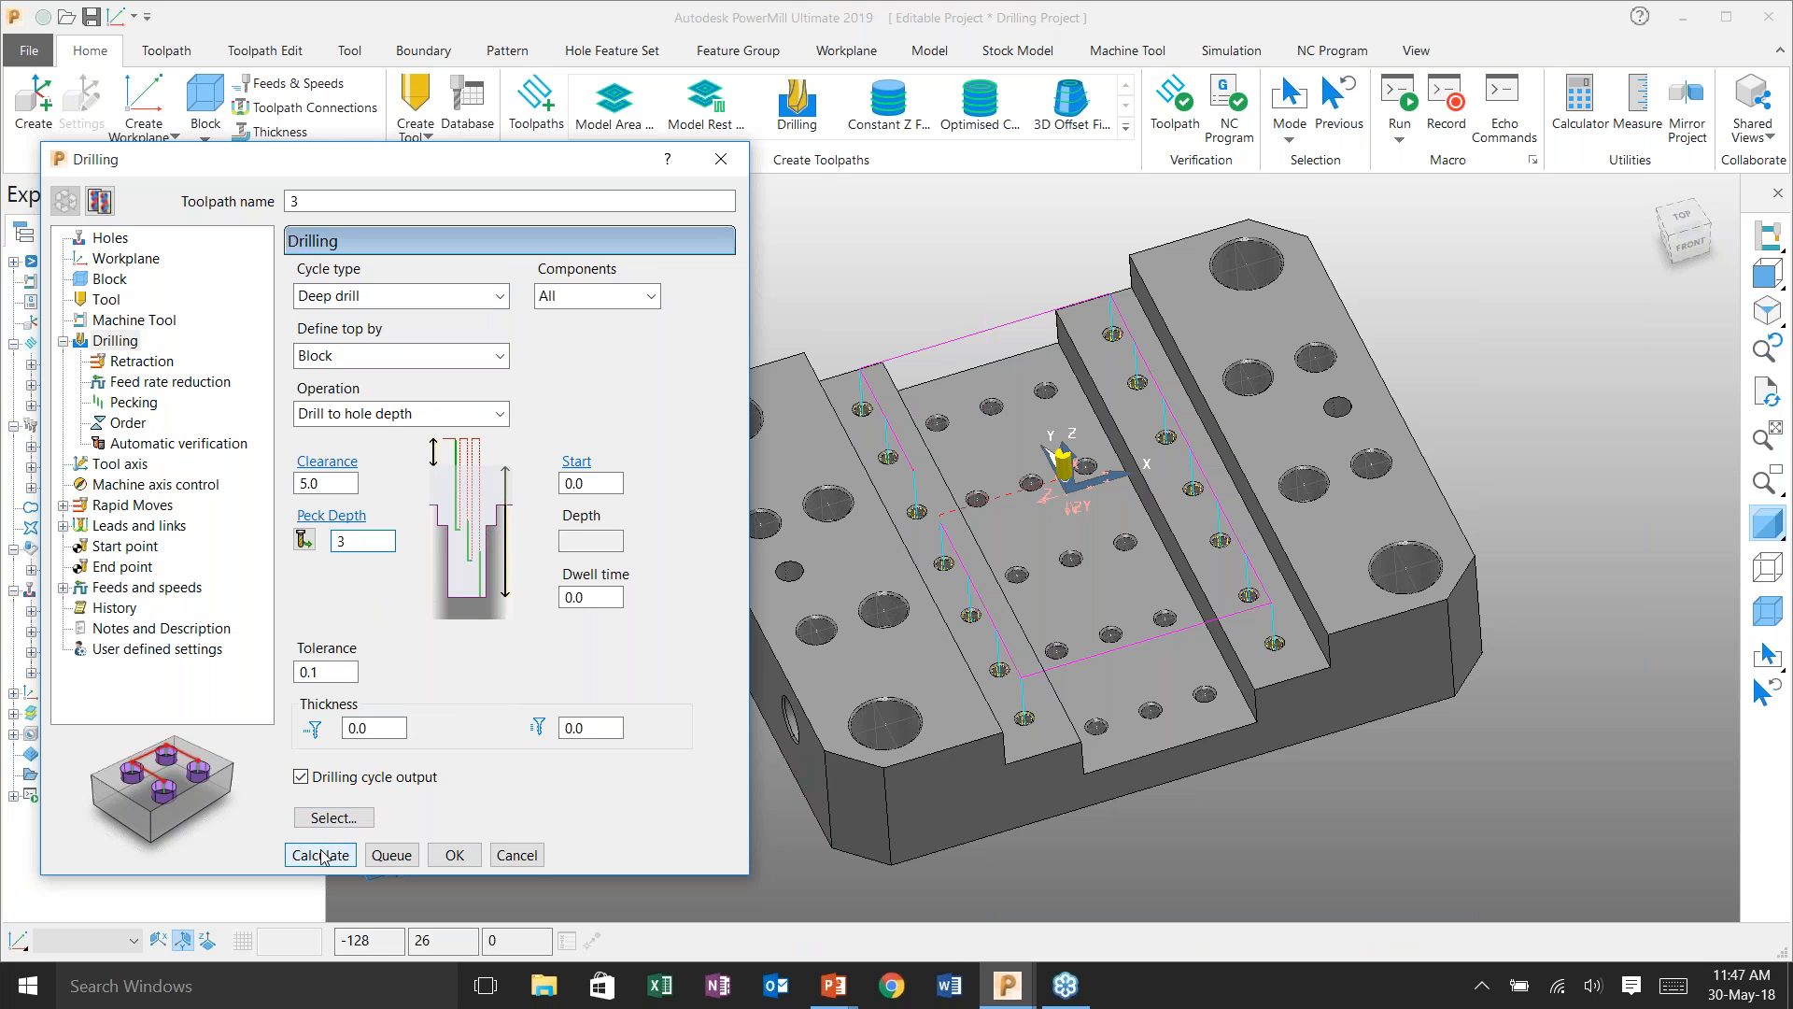
{"action": "left_click", "coordinate": [519, 856]}
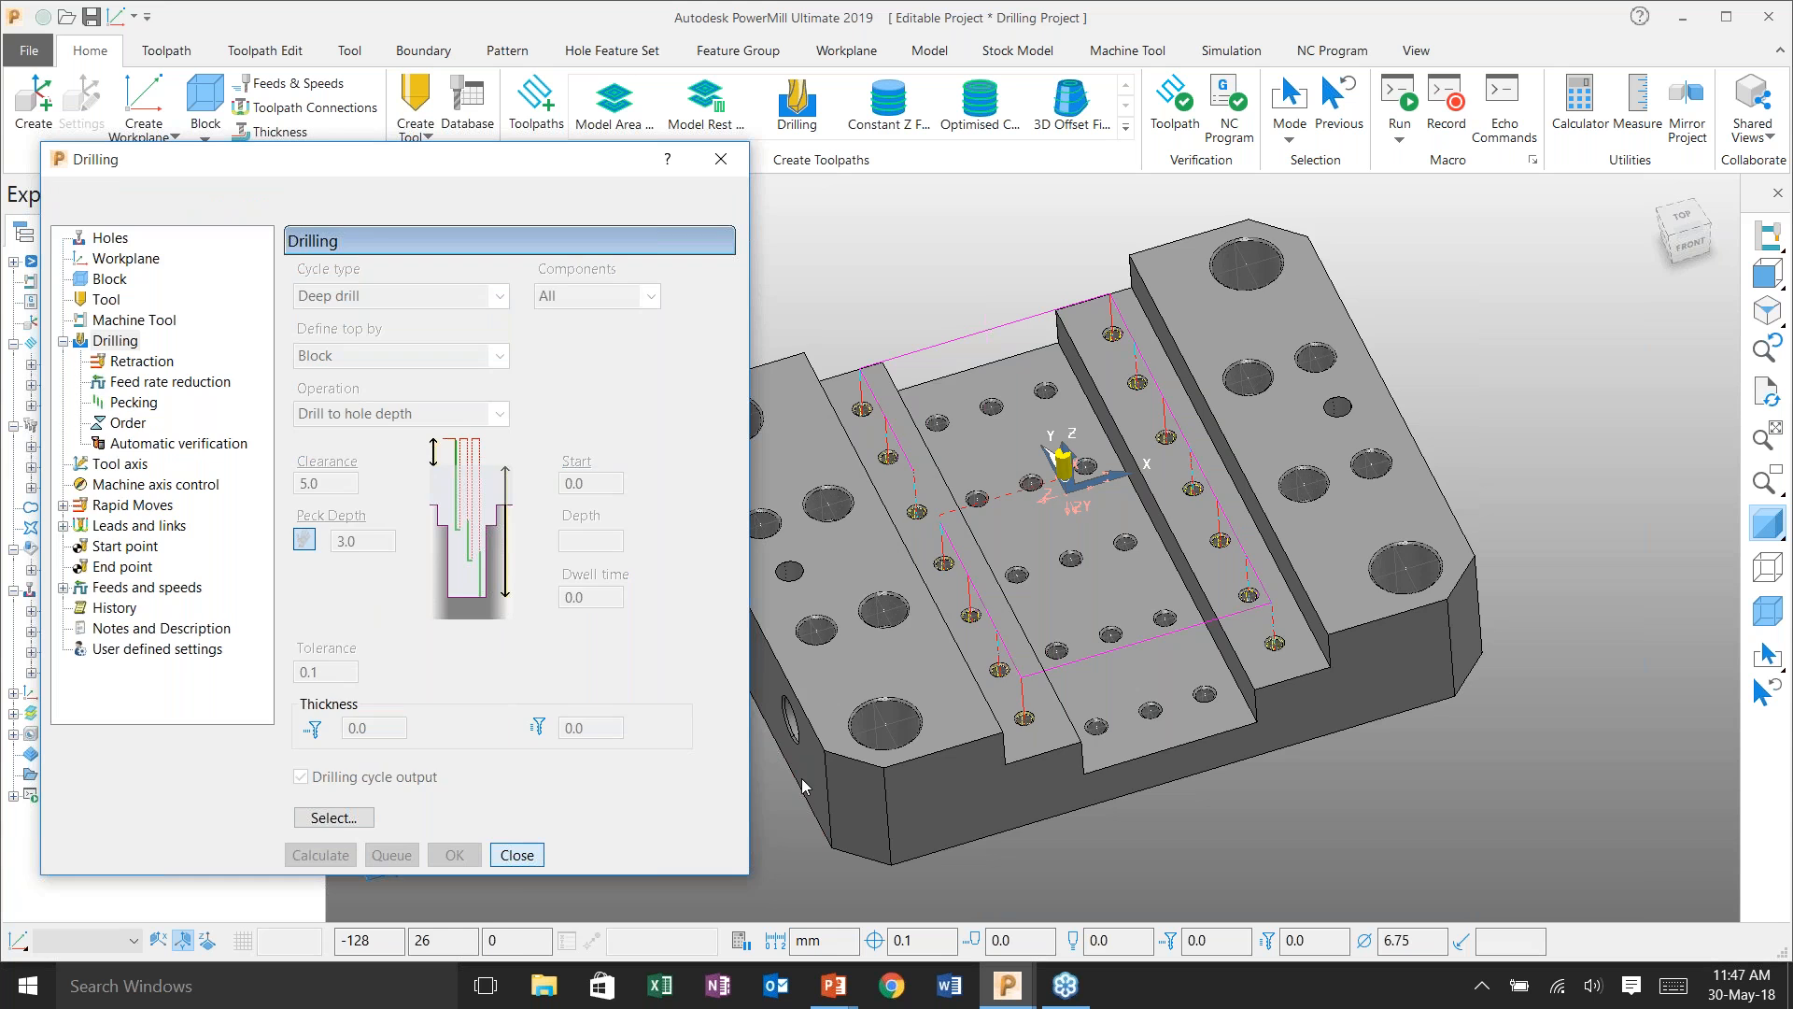
- Load toolpath 3 into the simulation from its start
{"action": "scroll", "coordinate": [762, 640], "scroll_direction": "up", "scroll_amount": 3}
{"action": "right_click", "coordinate": [104, 405]}
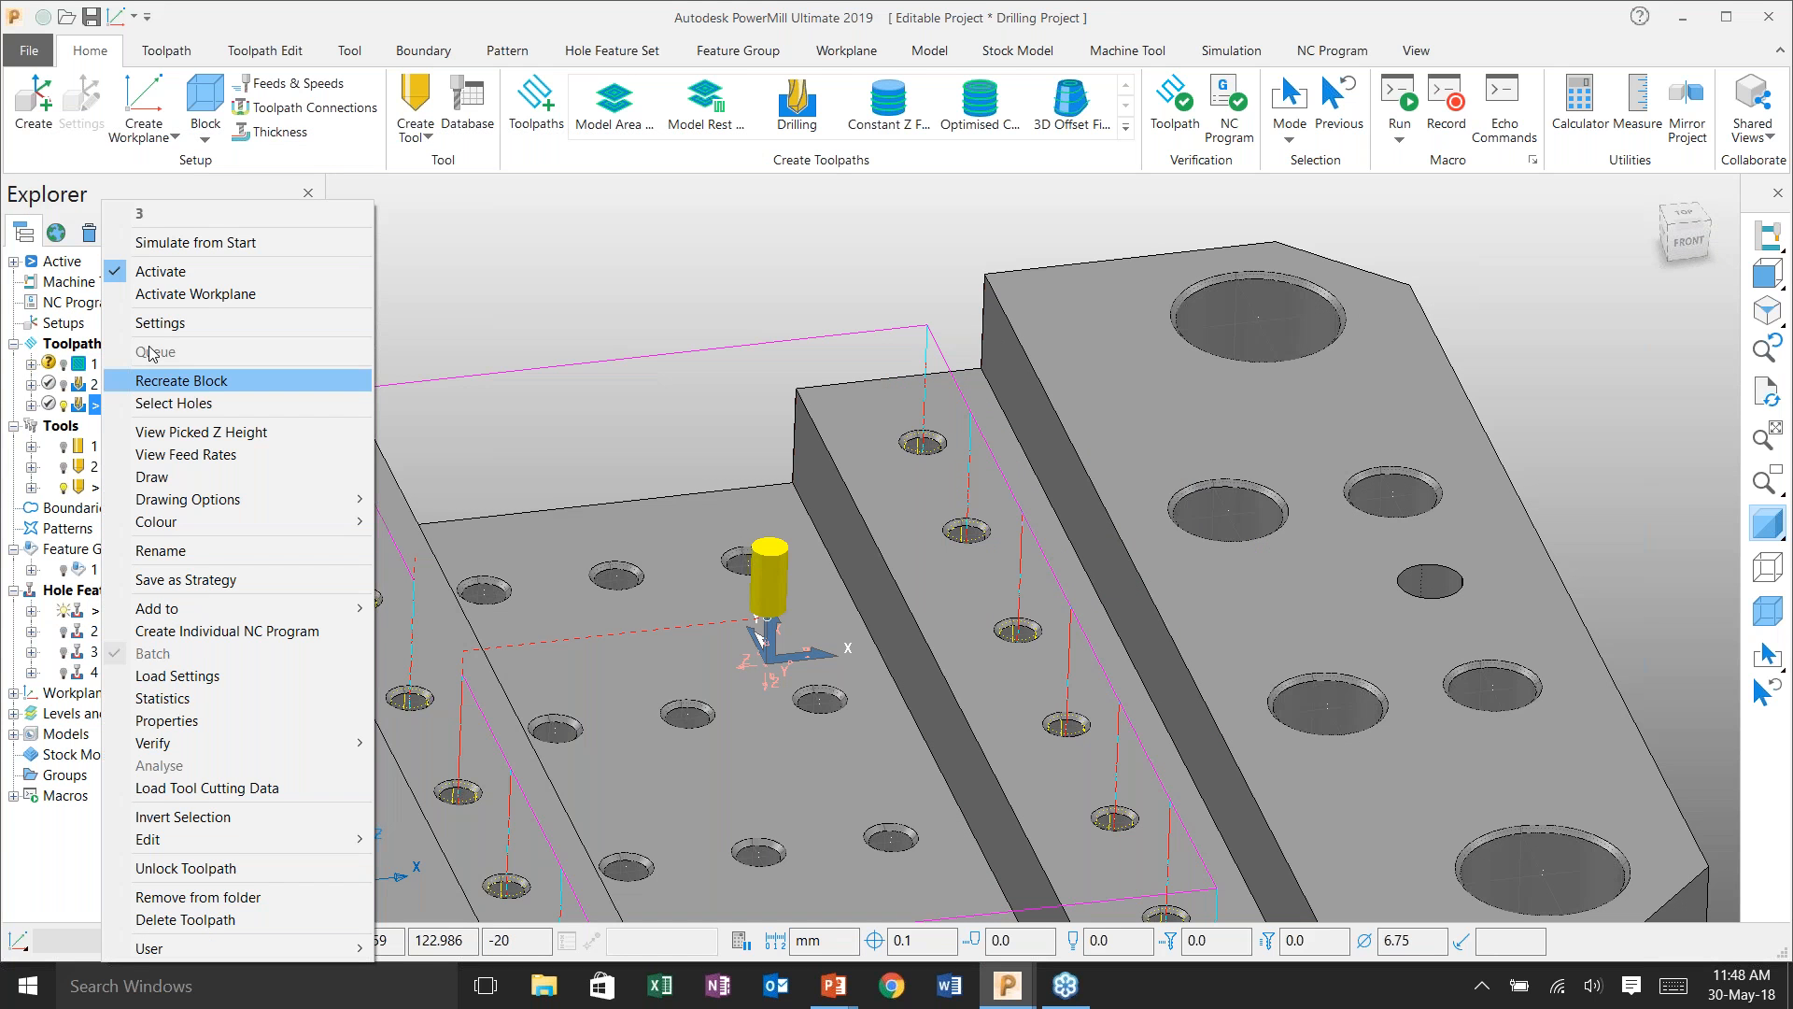
{"action": "left_click", "coordinate": [186, 242]}
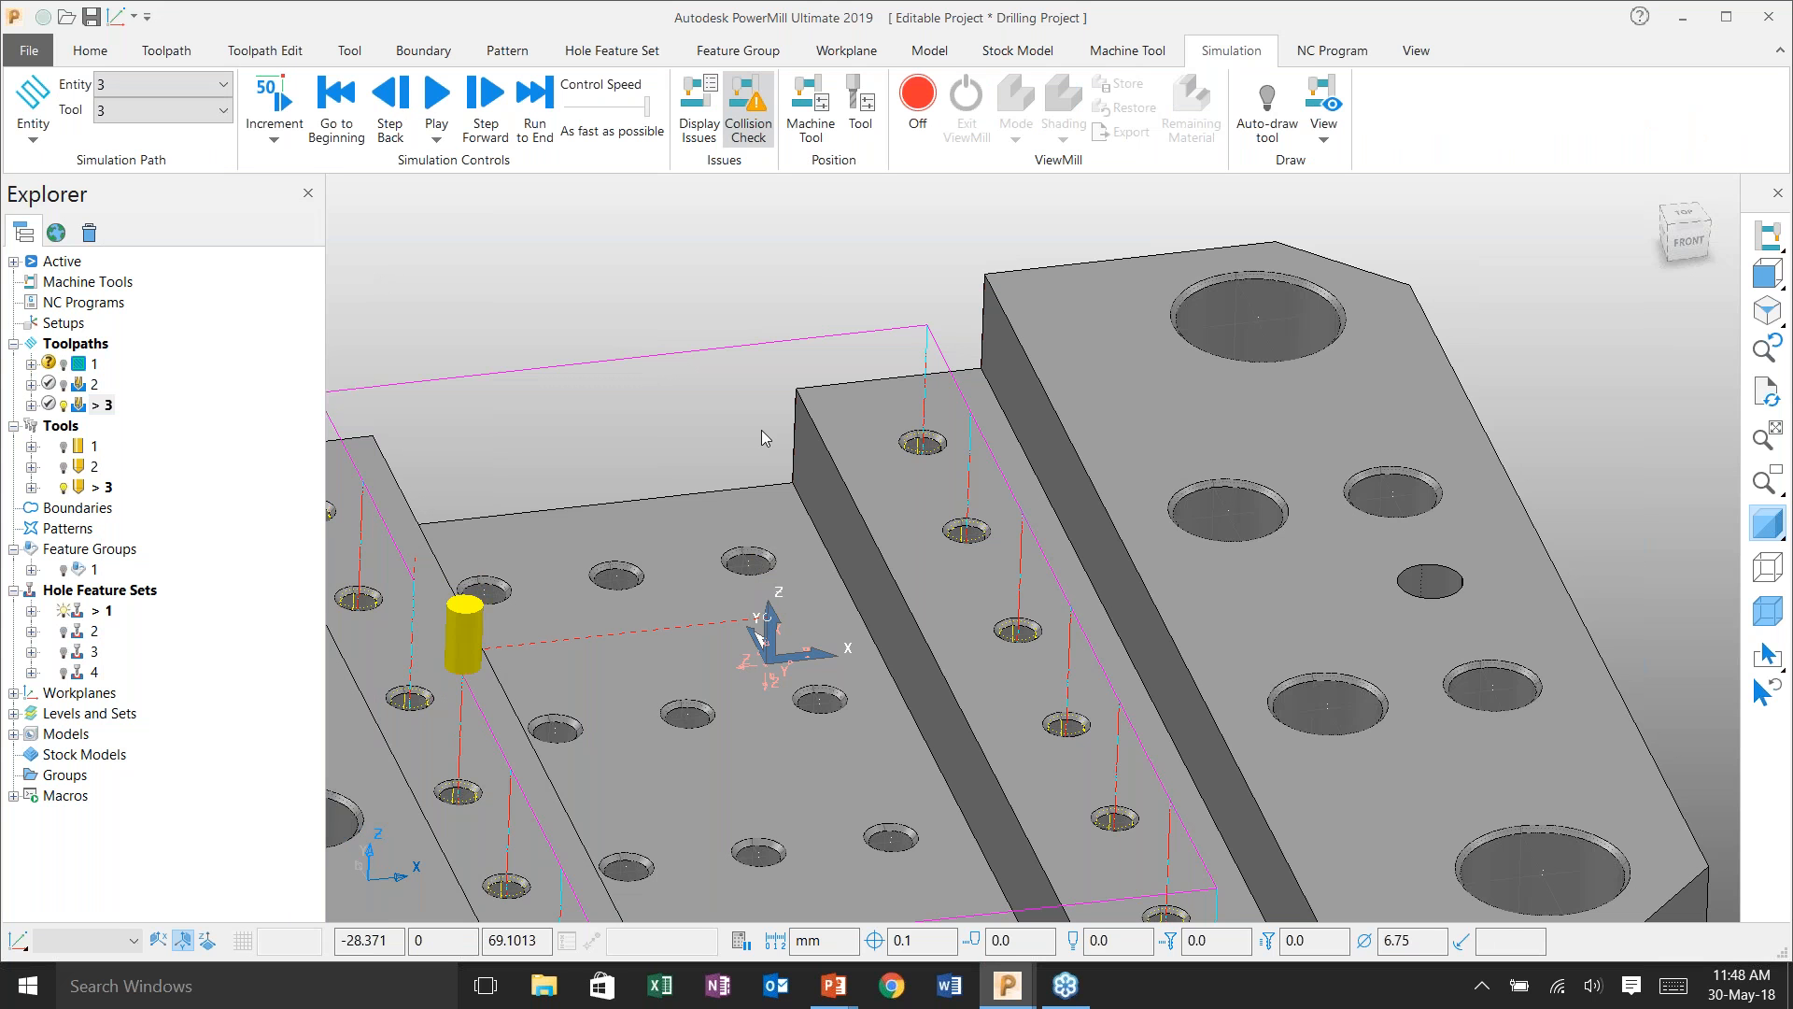
{"action": "scroll", "coordinate": [837, 422], "scroll_direction": "down", "scroll_amount": 2}
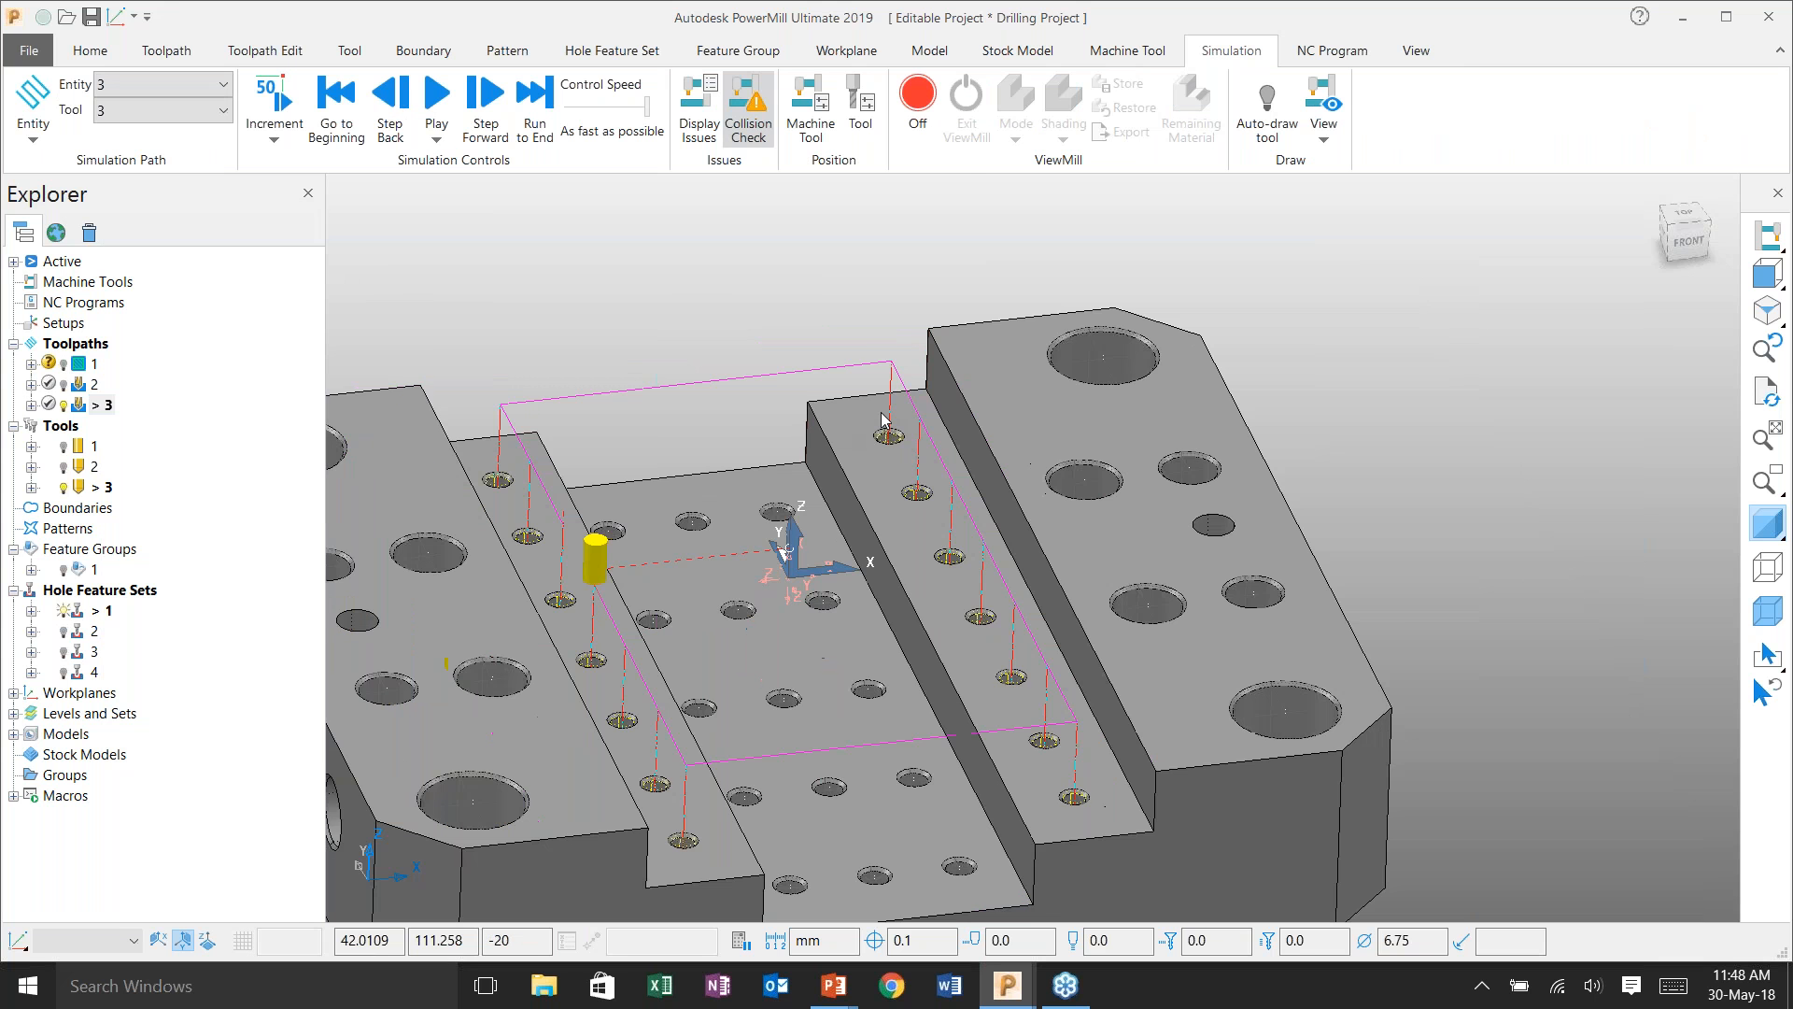
- Reopen toolpath 3 for editing, define its drilling top by Hole top instead of the block, and recalculate it
{"action": "key", "text": "ctrl+2"}
{"action": "scroll", "coordinate": [687, 478], "scroll_direction": "down", "scroll_amount": 3}
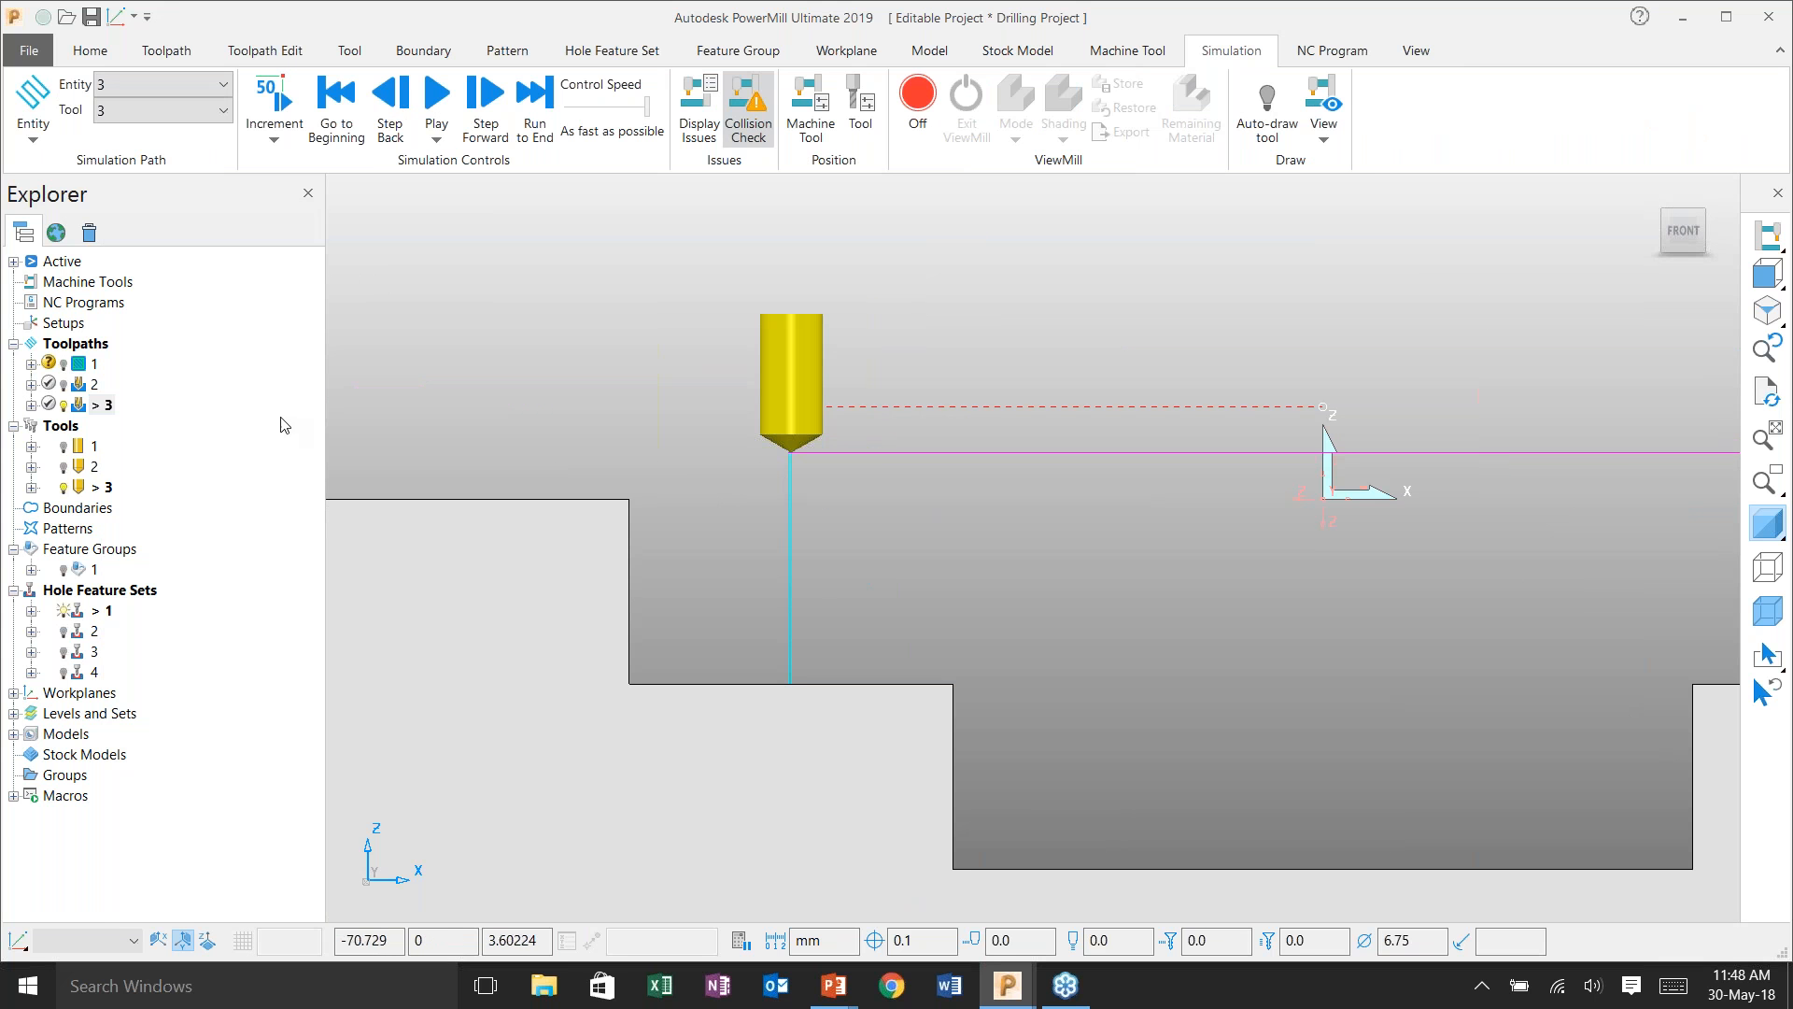
{"action": "left_click", "coordinate": [104, 406]}
{"action": "right_click", "coordinate": [105, 409]}
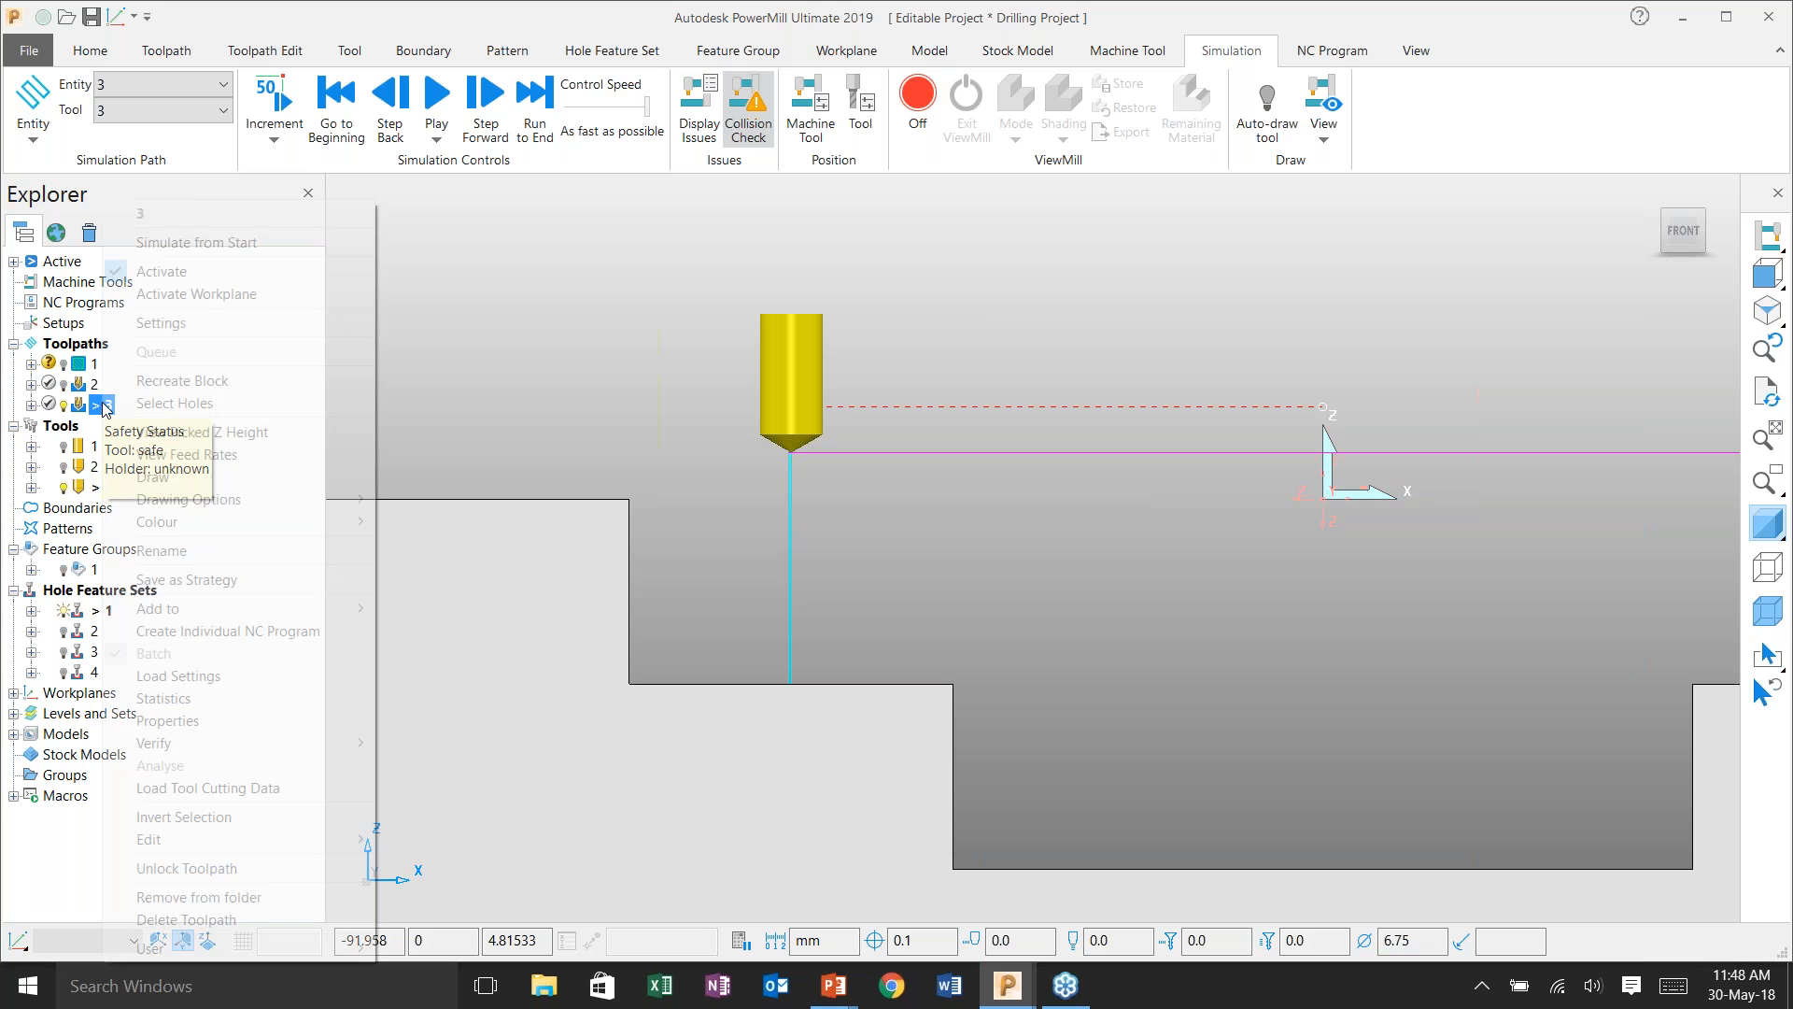
{"action": "left_click", "coordinate": [194, 323]}
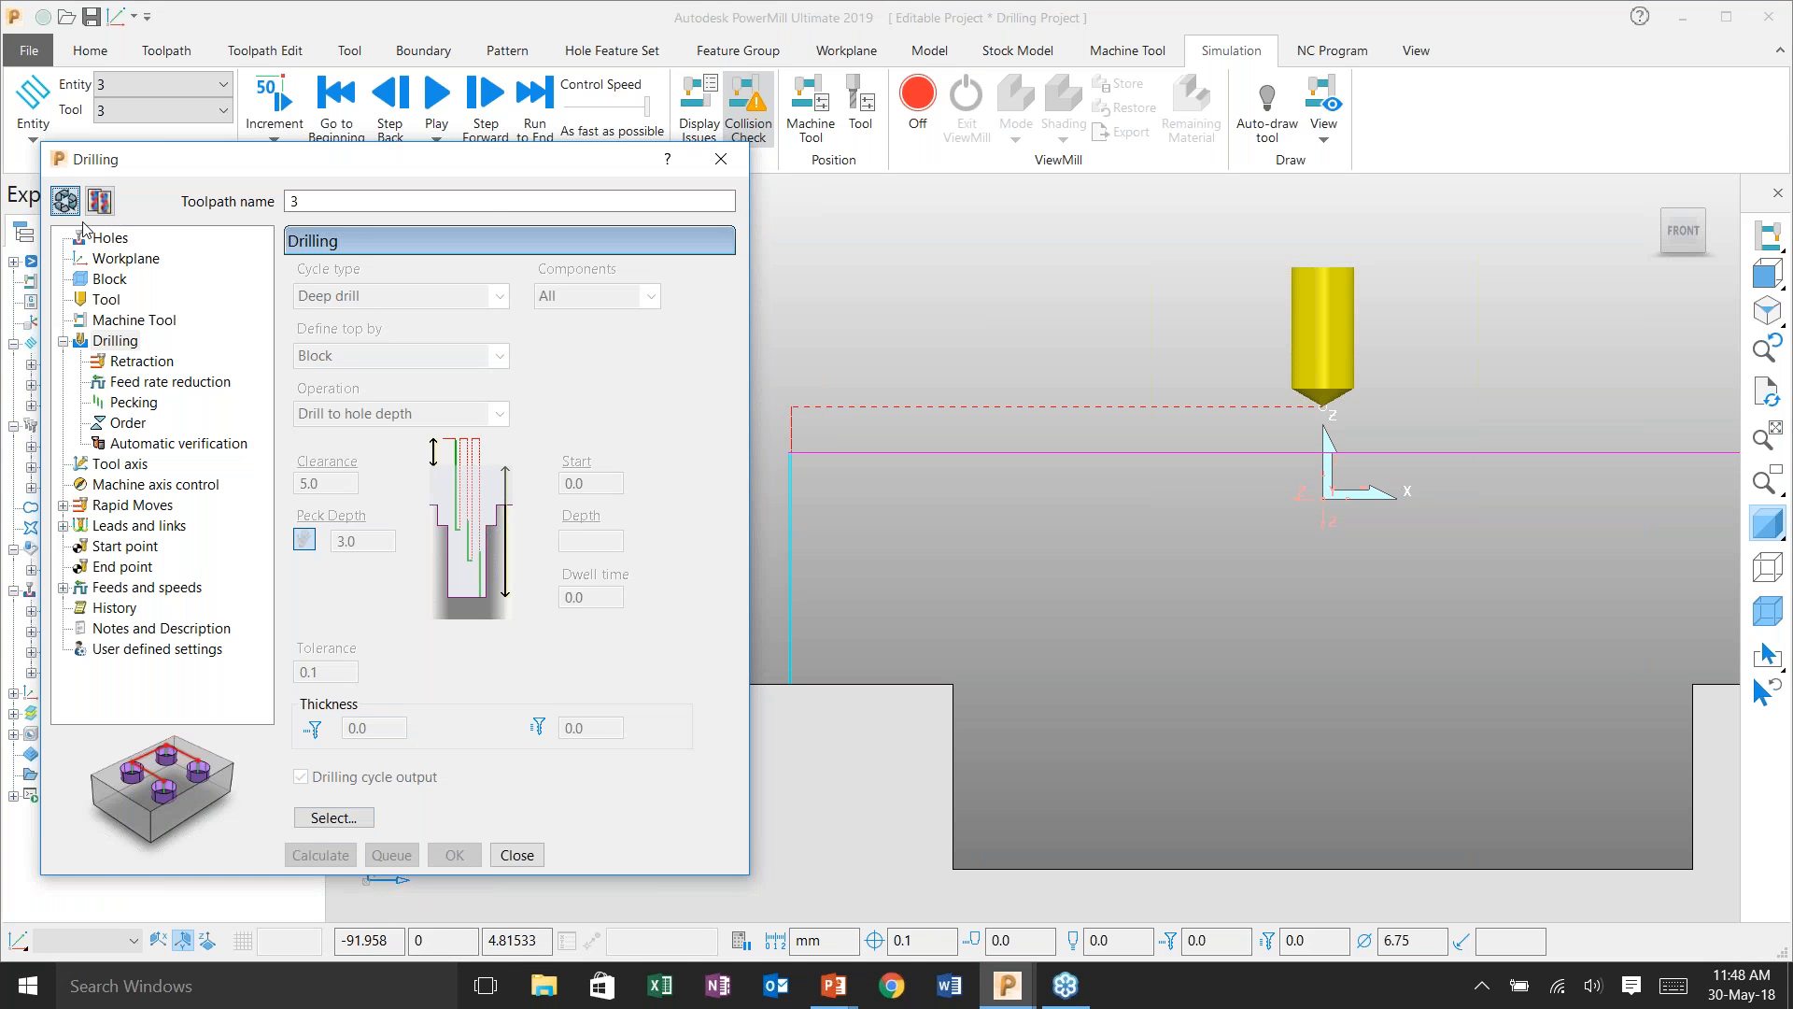
{"action": "left_click", "coordinate": [322, 355]}
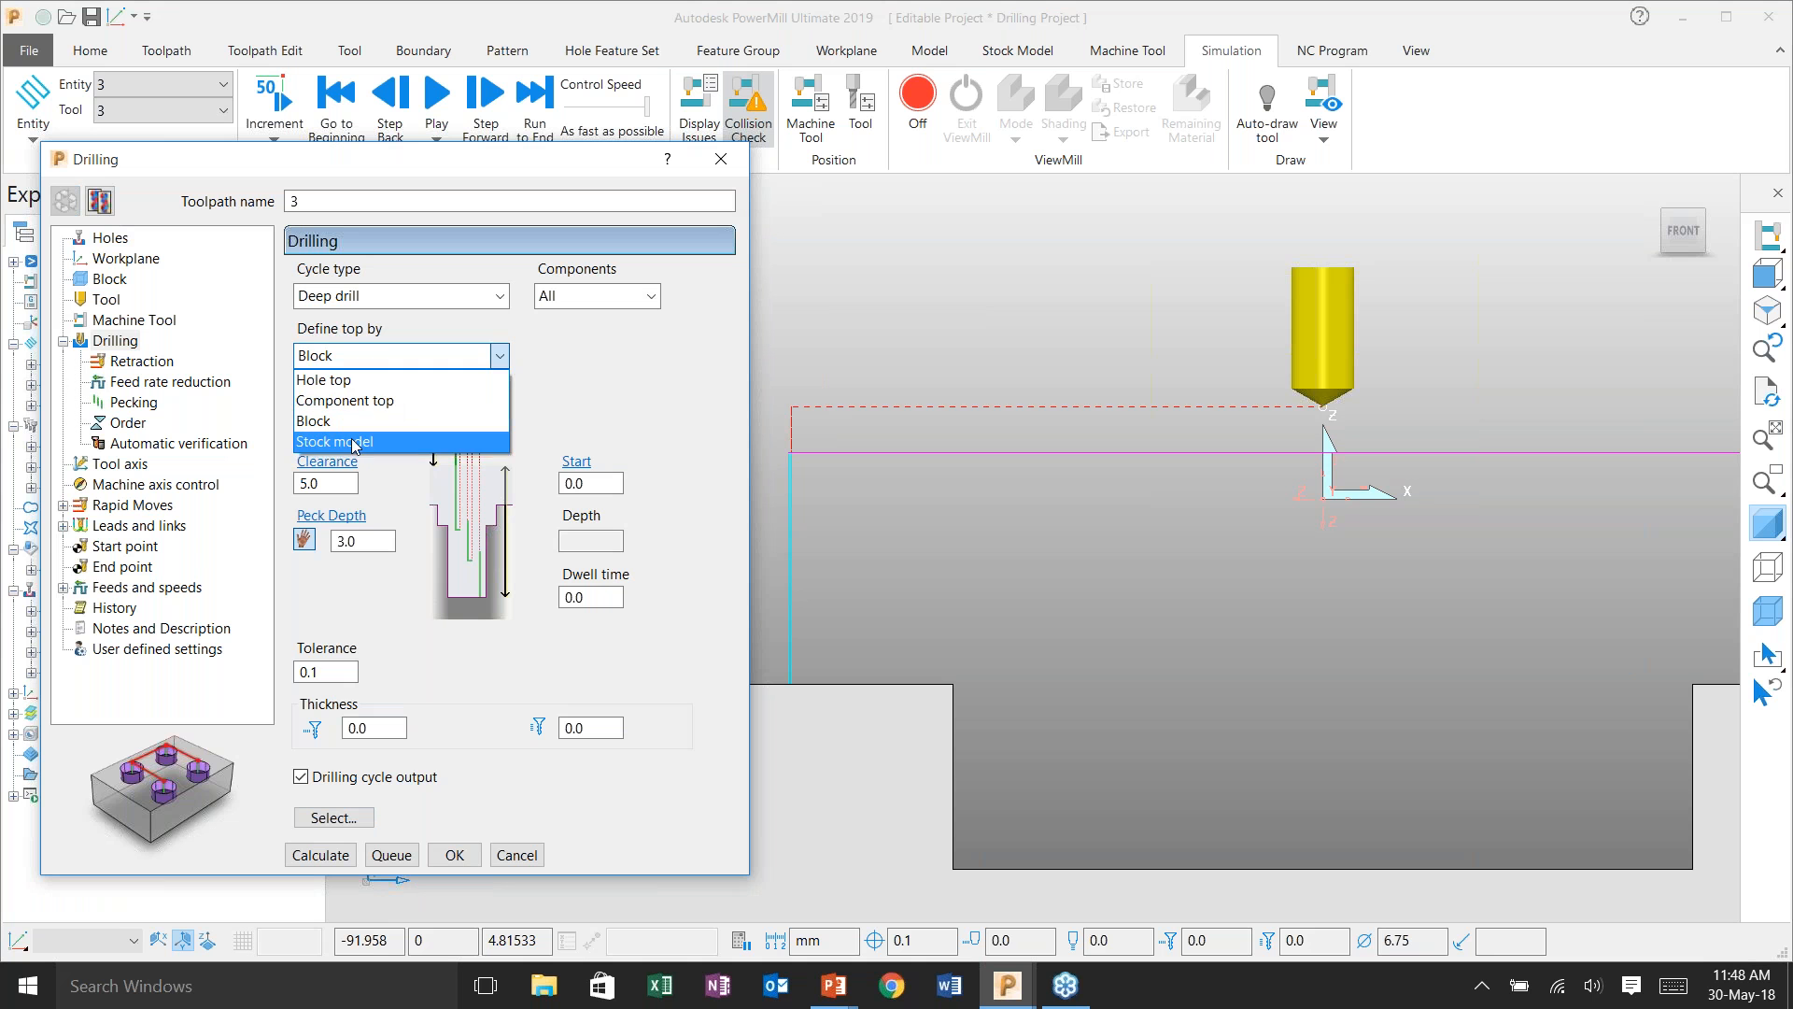
{"action": "left_click", "coordinate": [324, 380]}
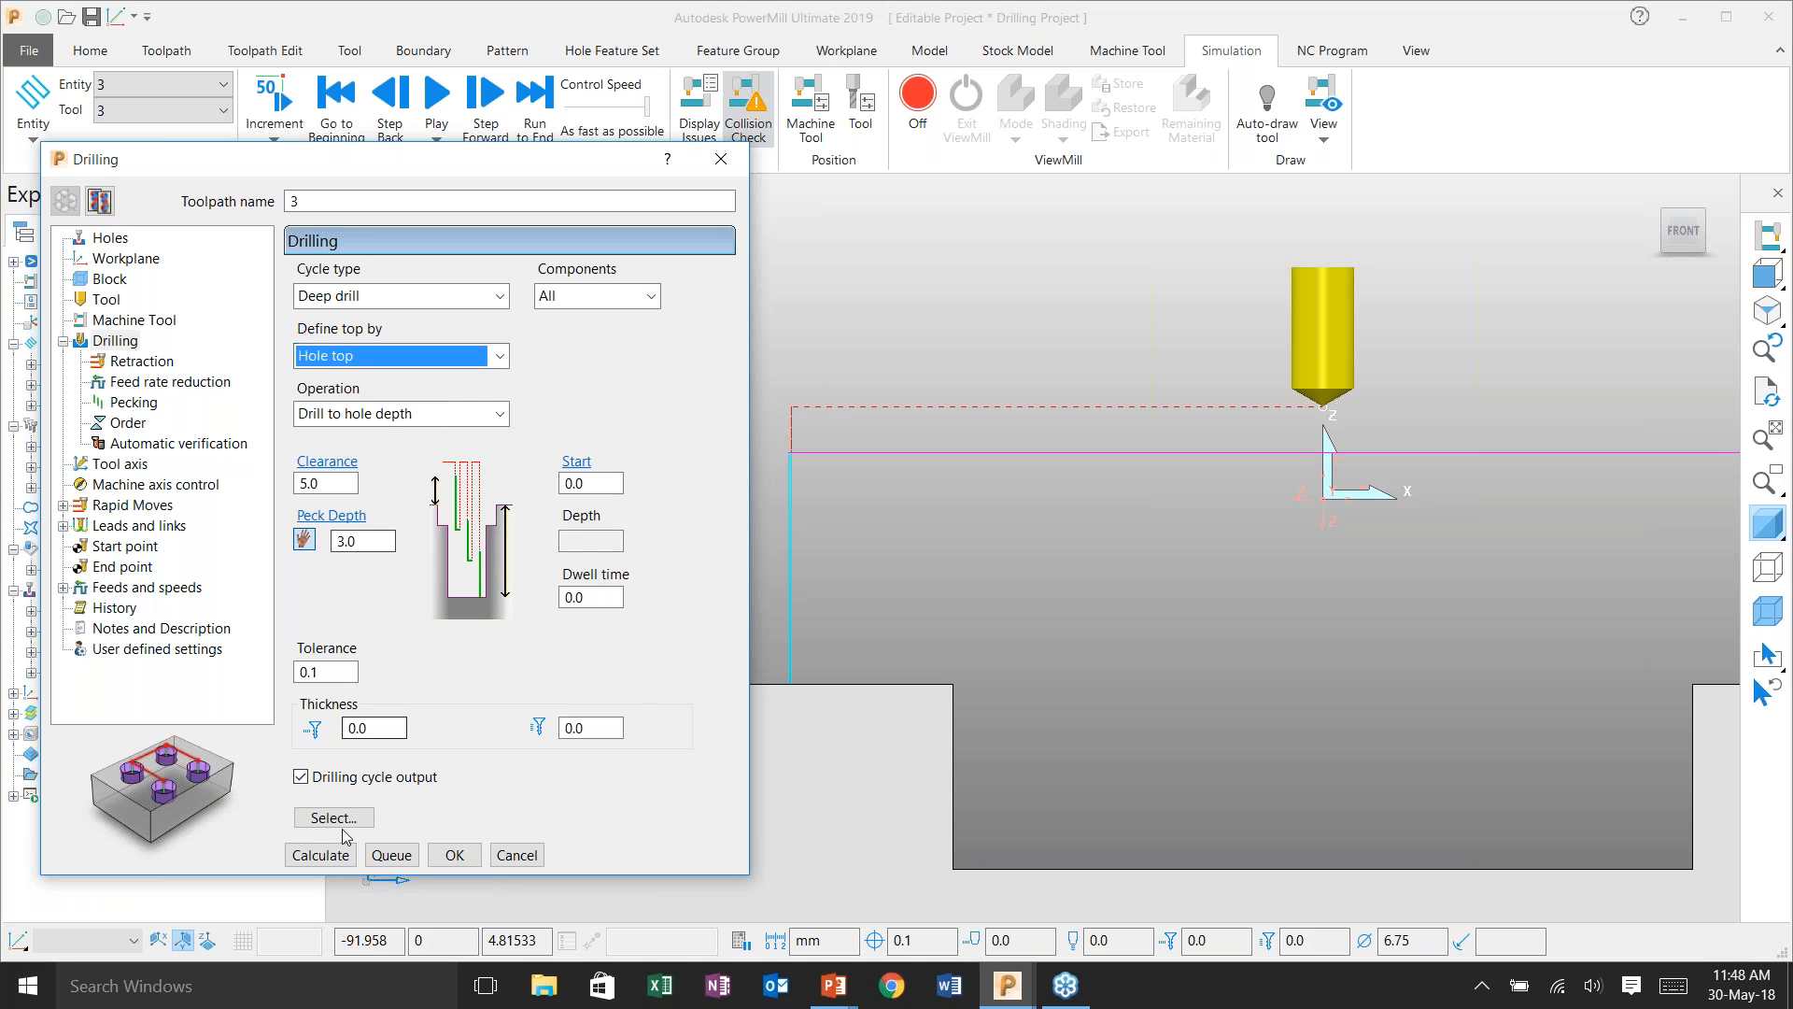
{"action": "left_click", "coordinate": [320, 855]}
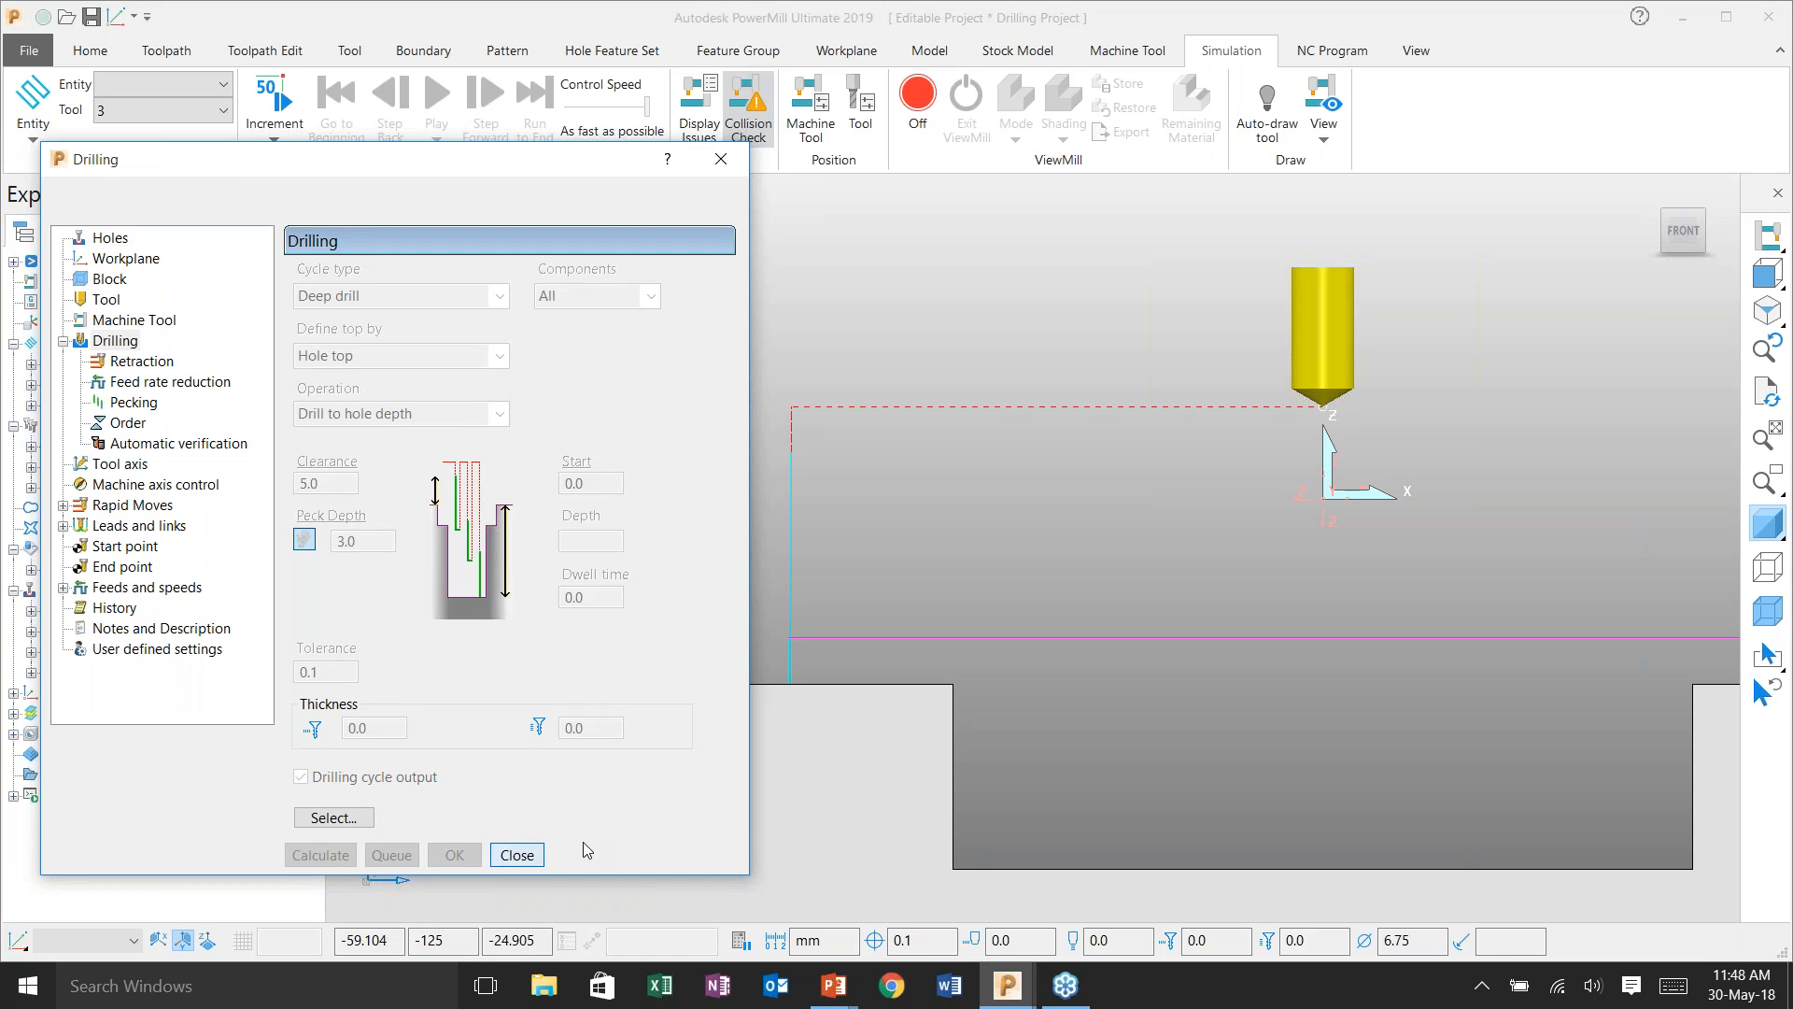
{"action": "left_click", "coordinate": [516, 855]}
{"action": "scroll", "coordinate": [1230, 586], "scroll_direction": "up", "scroll_amount": 5}
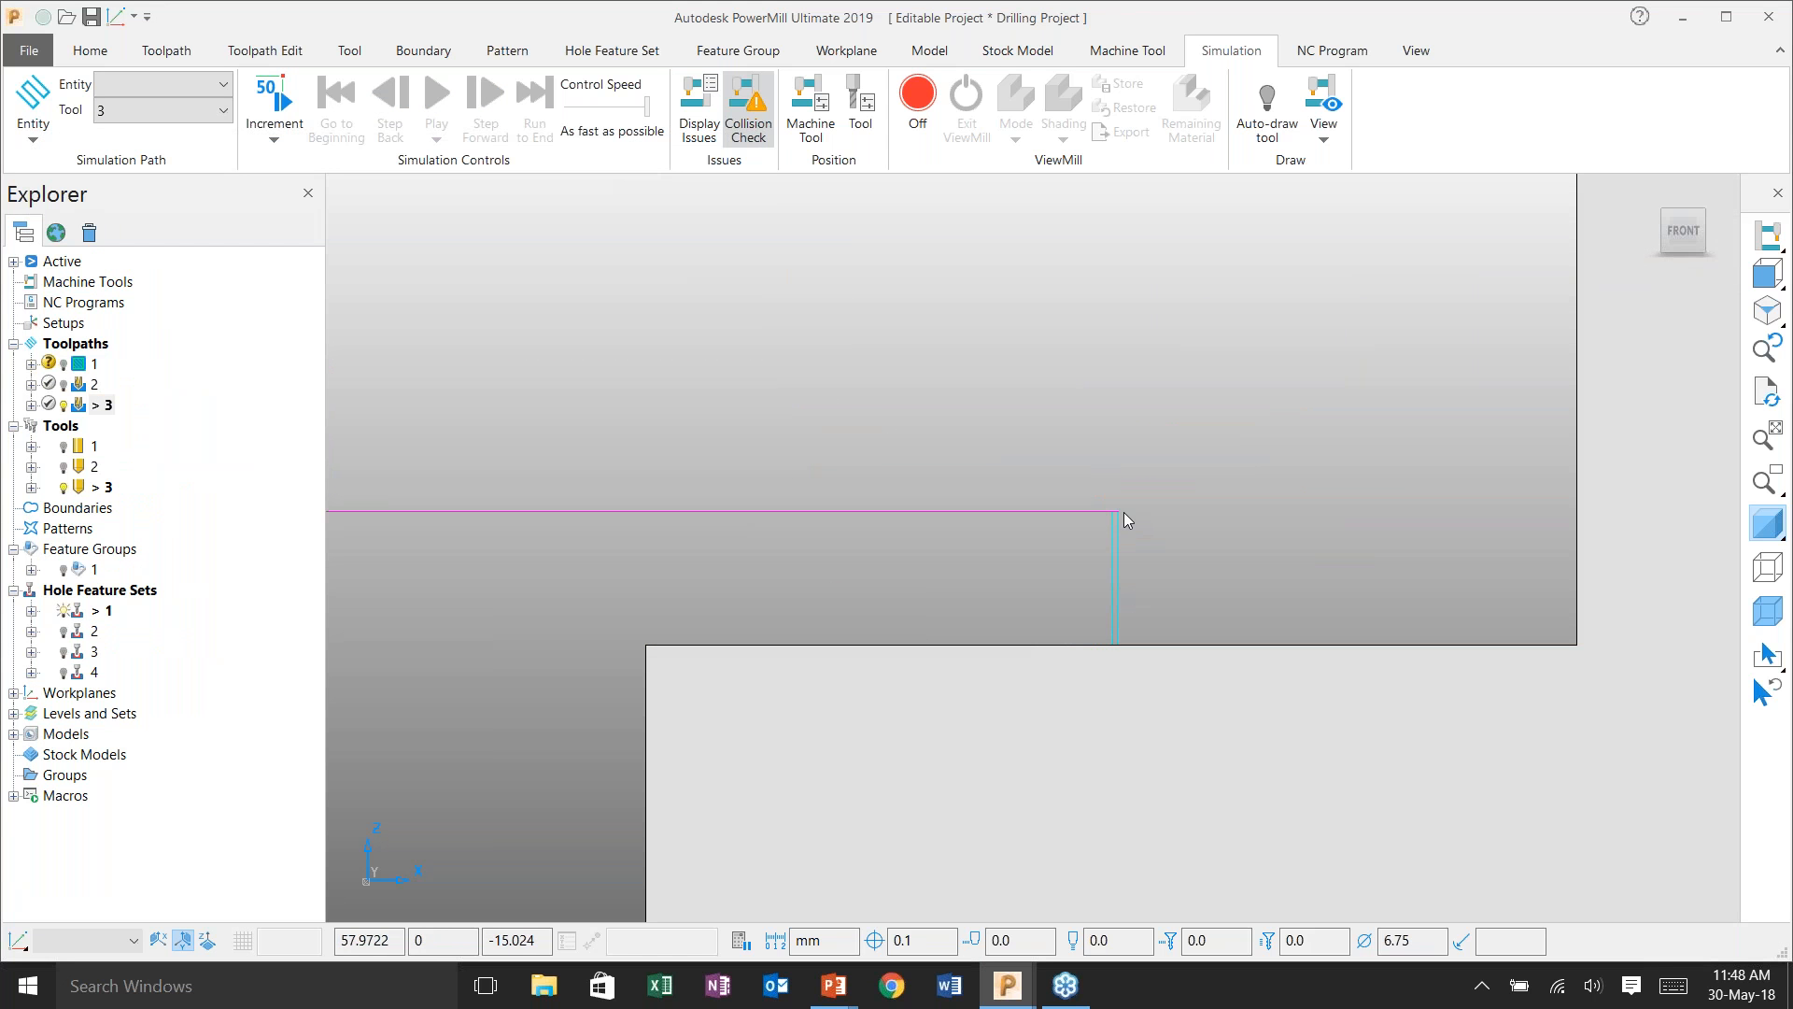
{"action": "key", "text": "ctrl+1"}
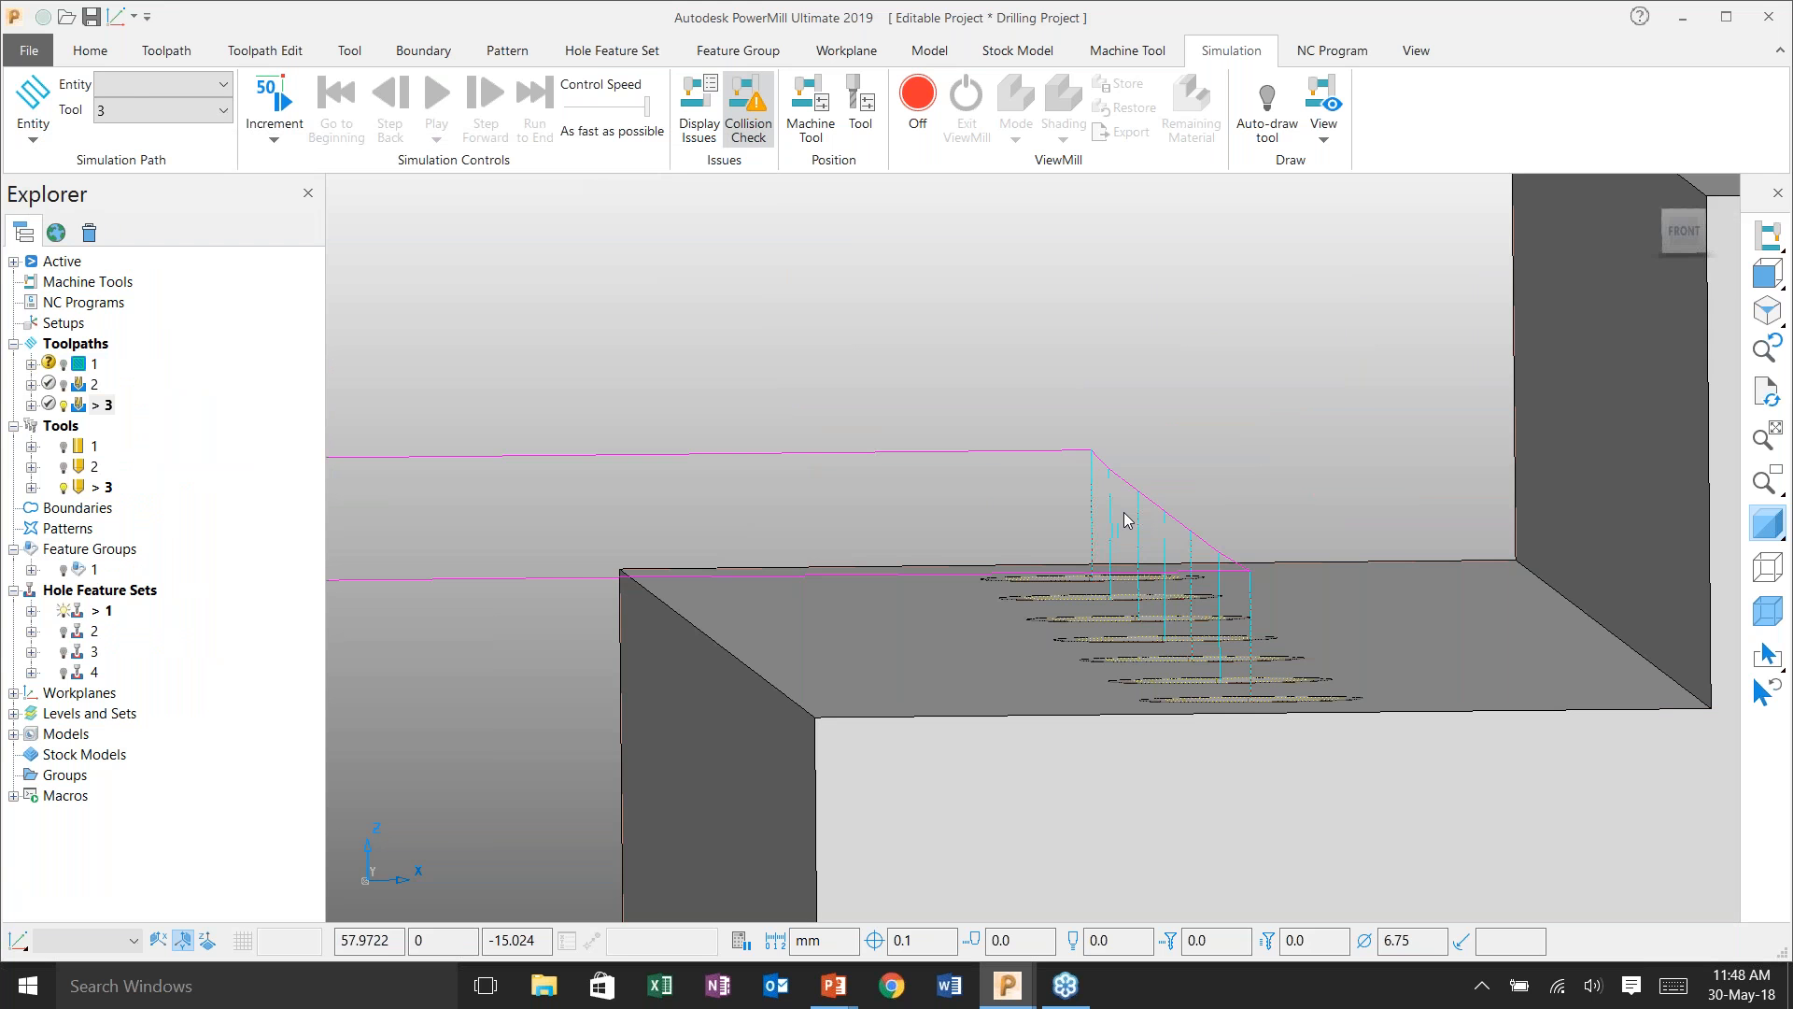
- Start a new drilling toolpath from the 8 Drill strategy in the Drilling Templates and set its cycle type to Deep drill
{"action": "left_click", "coordinate": [89, 51]}
{"action": "left_click", "coordinate": [539, 129]}
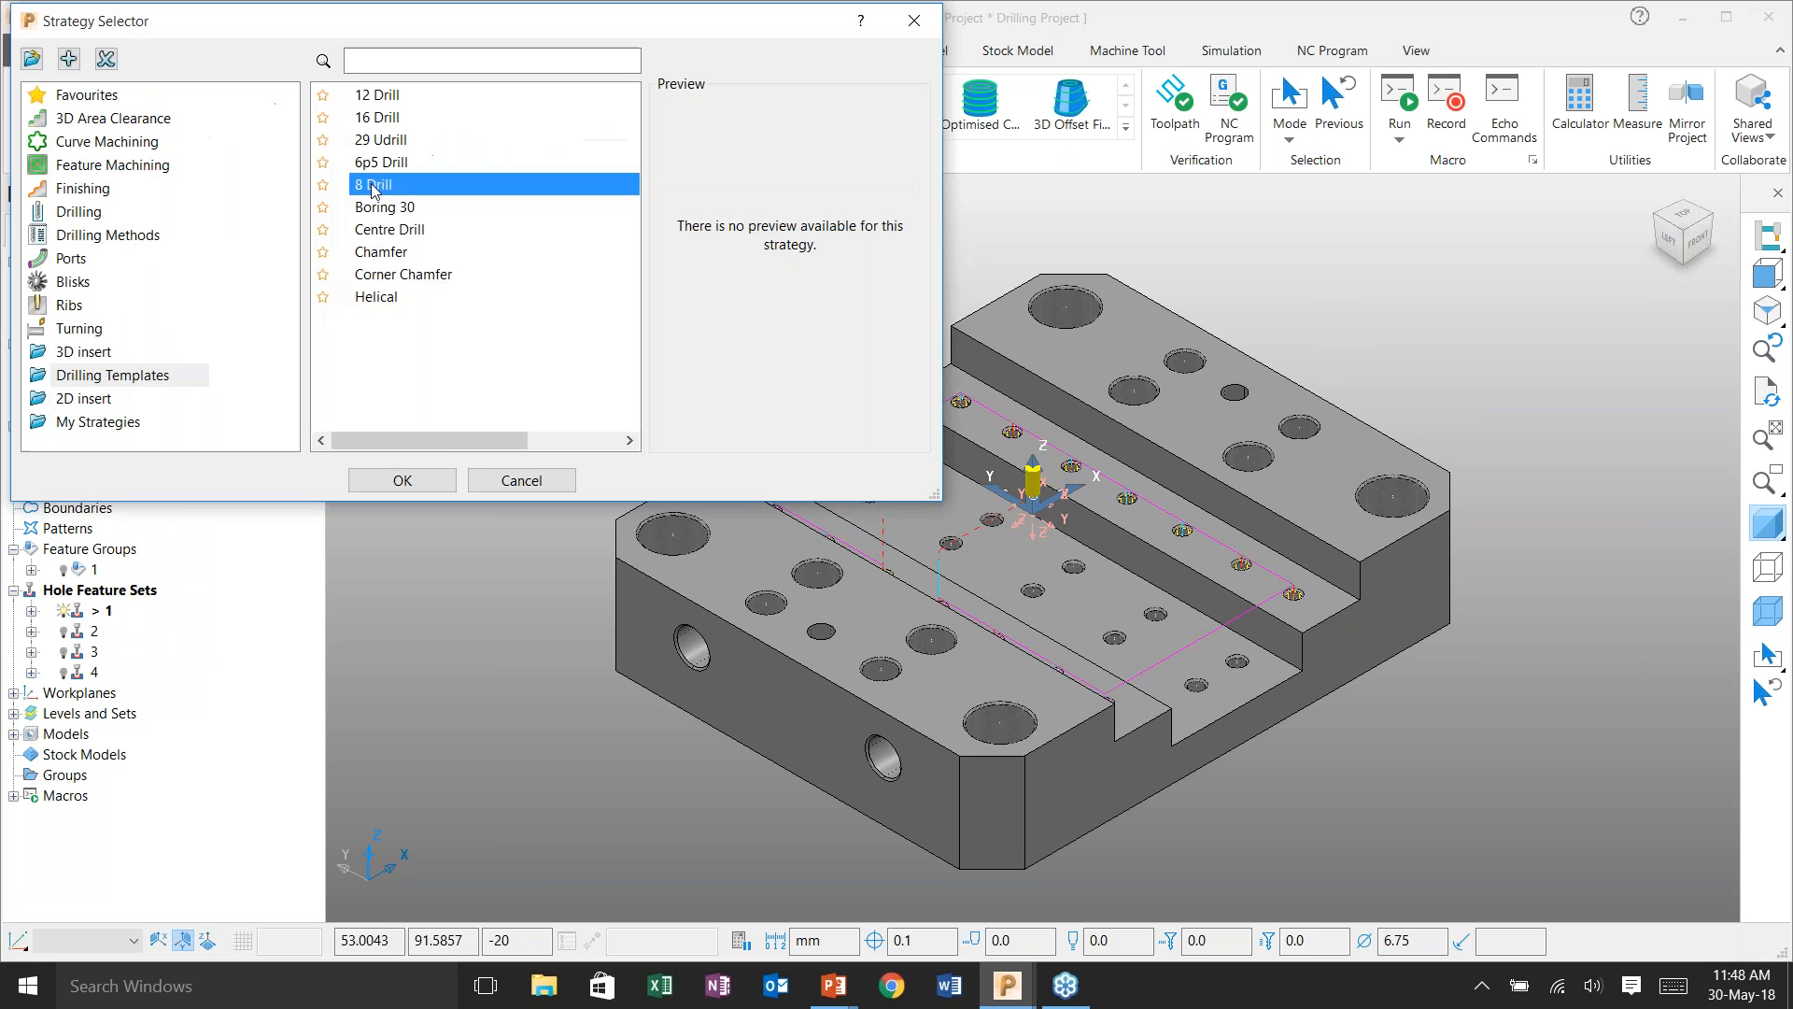
{"action": "left_click", "coordinate": [424, 482]}
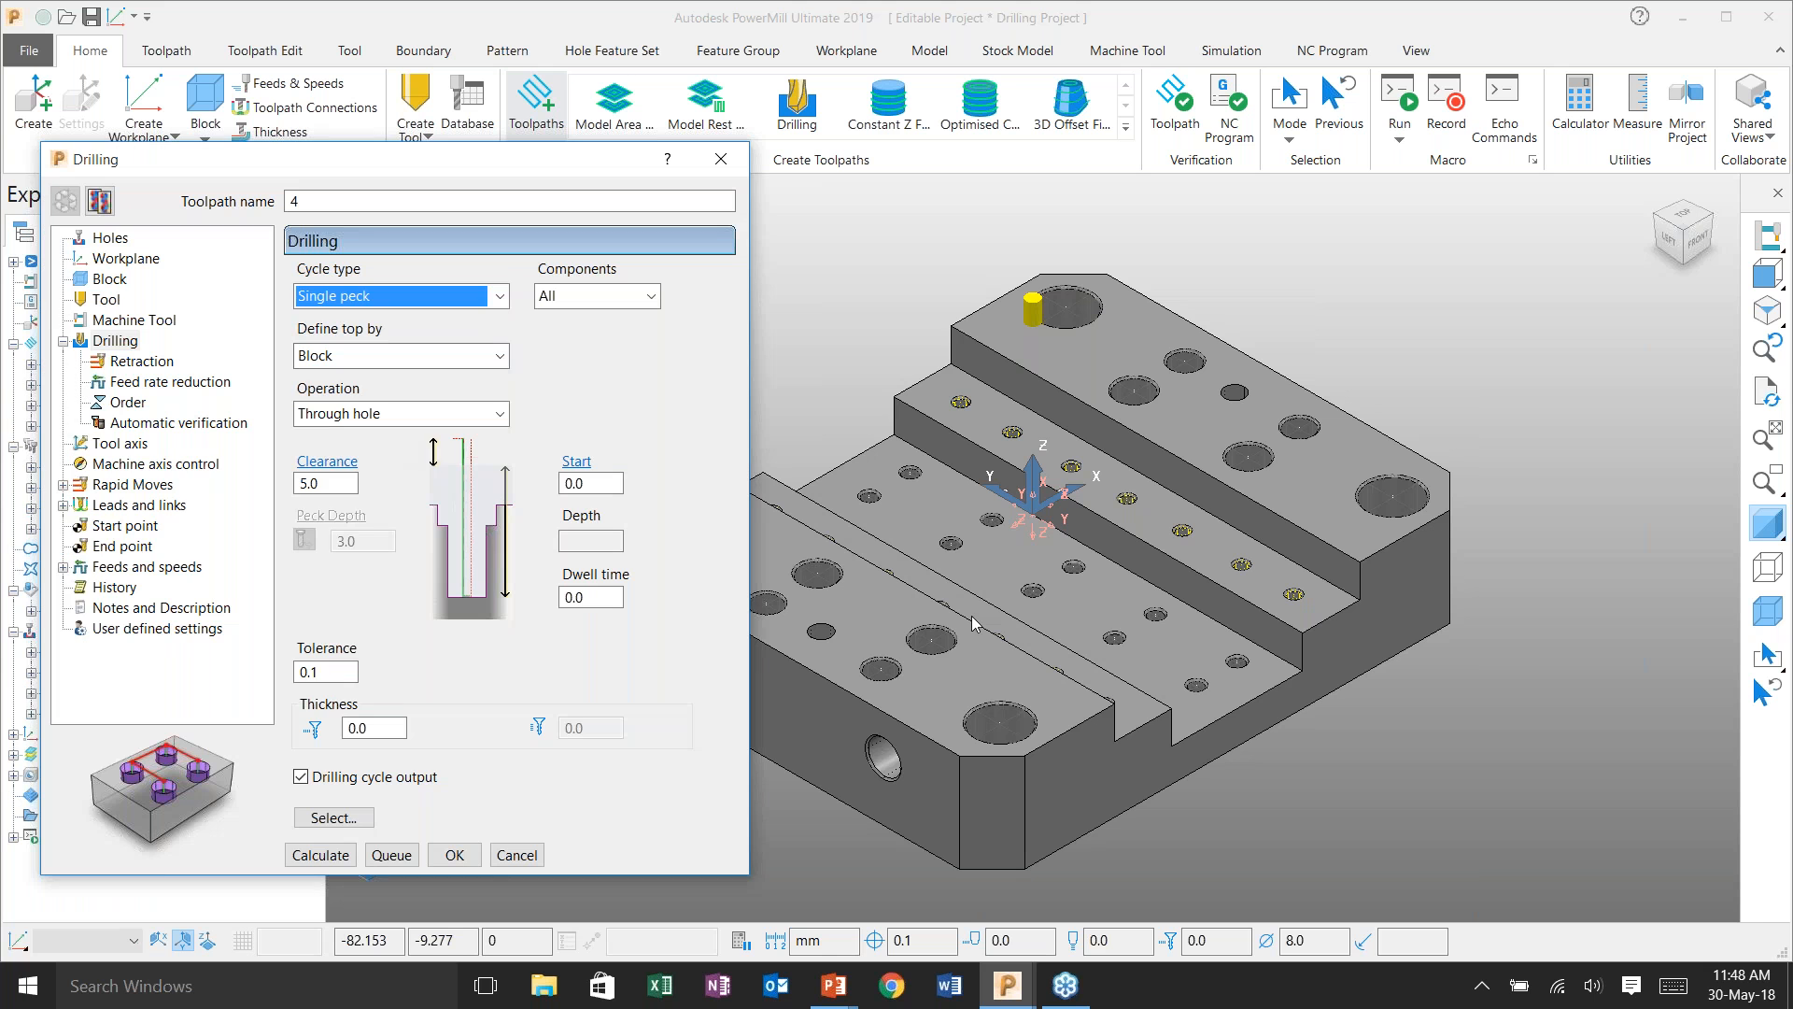
{"action": "middle_click_drag", "start_coordinate": [1479, 497], "coordinate": [1401, 560]}
{"action": "left_click", "coordinate": [364, 297]}
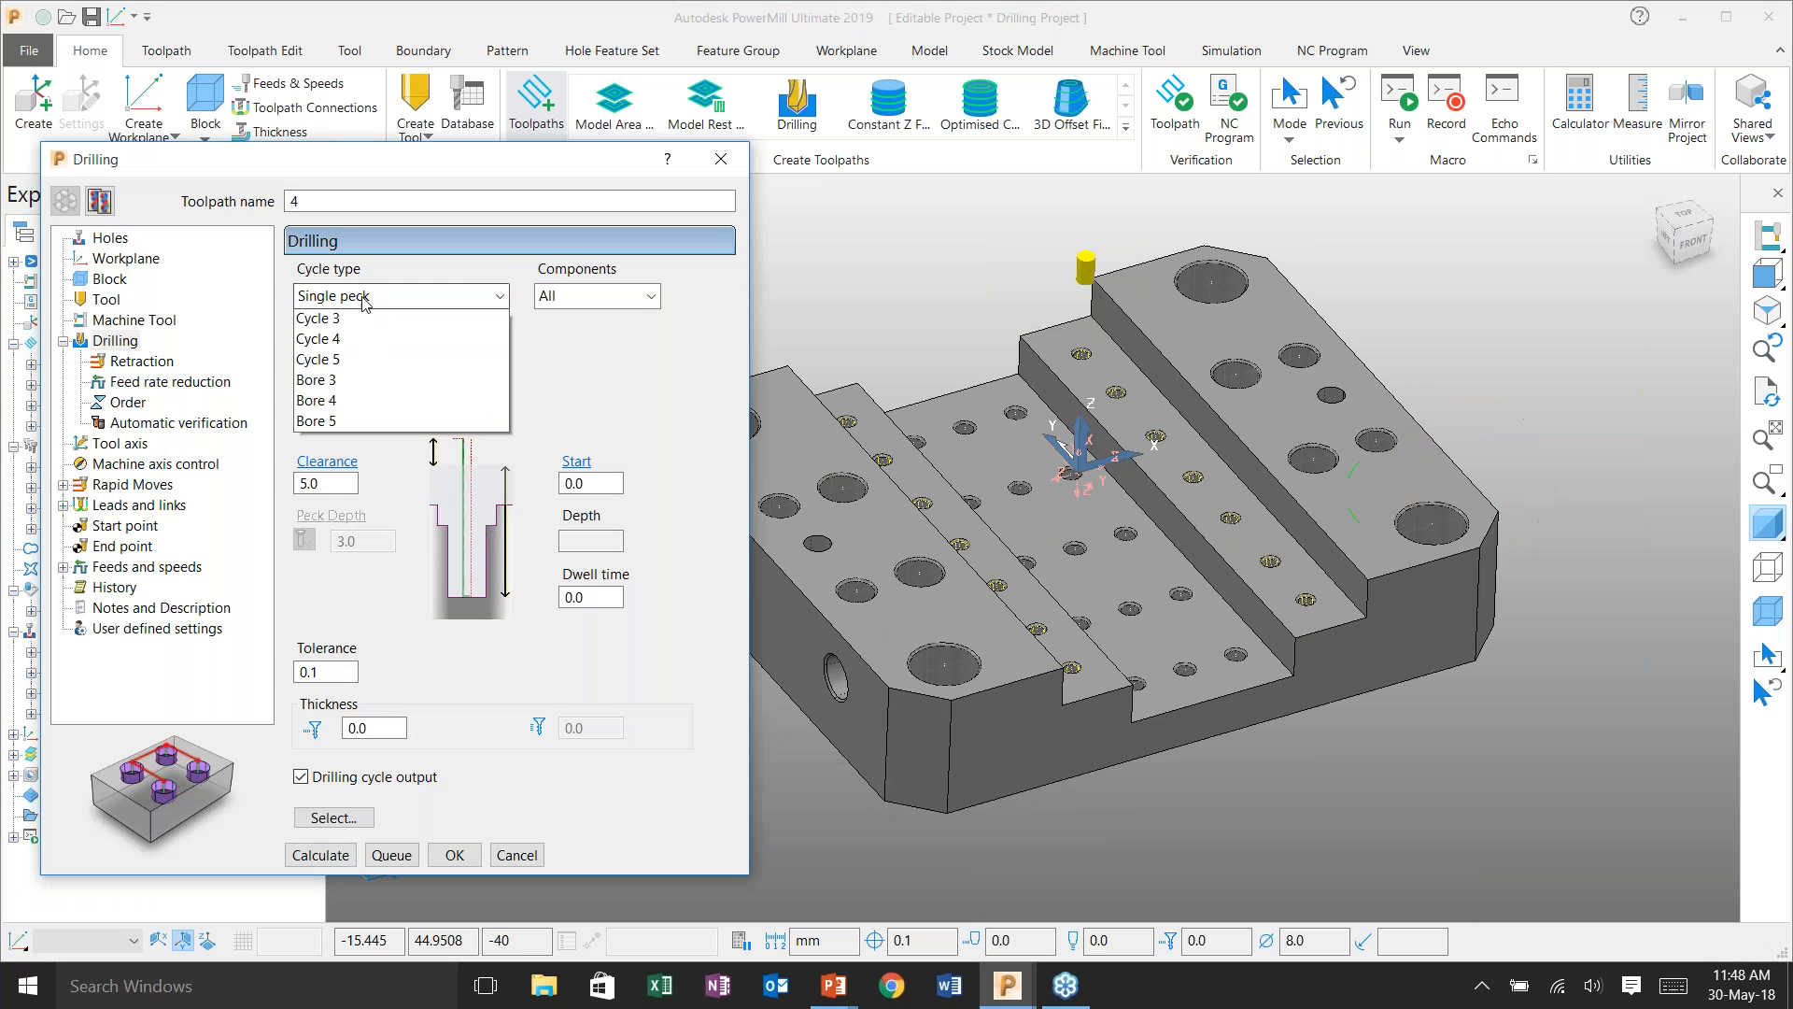
{"action": "left_click", "coordinate": [370, 340]}
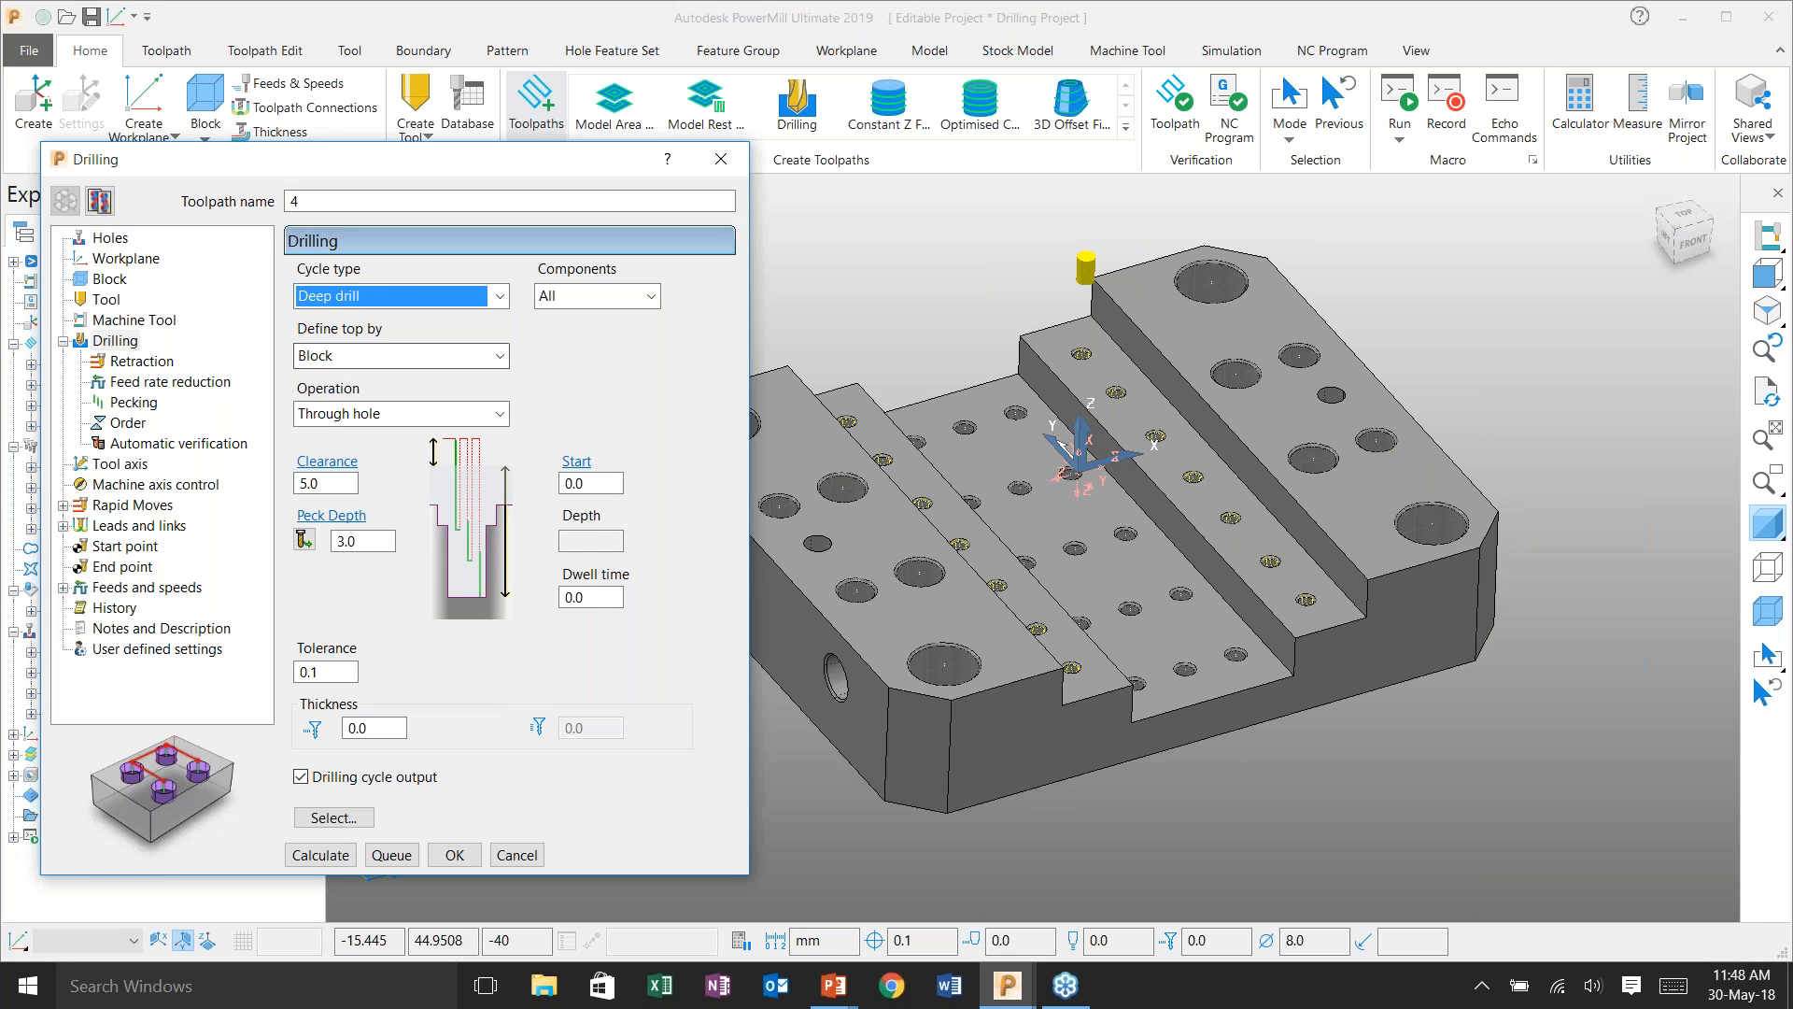
{"action": "middle_click_drag", "start_coordinate": [1543, 520], "coordinate": [1515, 521]}
- Filter the hole selection for toolpath 4 by diameters 8, 12 and 16
{"action": "left_click", "coordinate": [327, 819]}
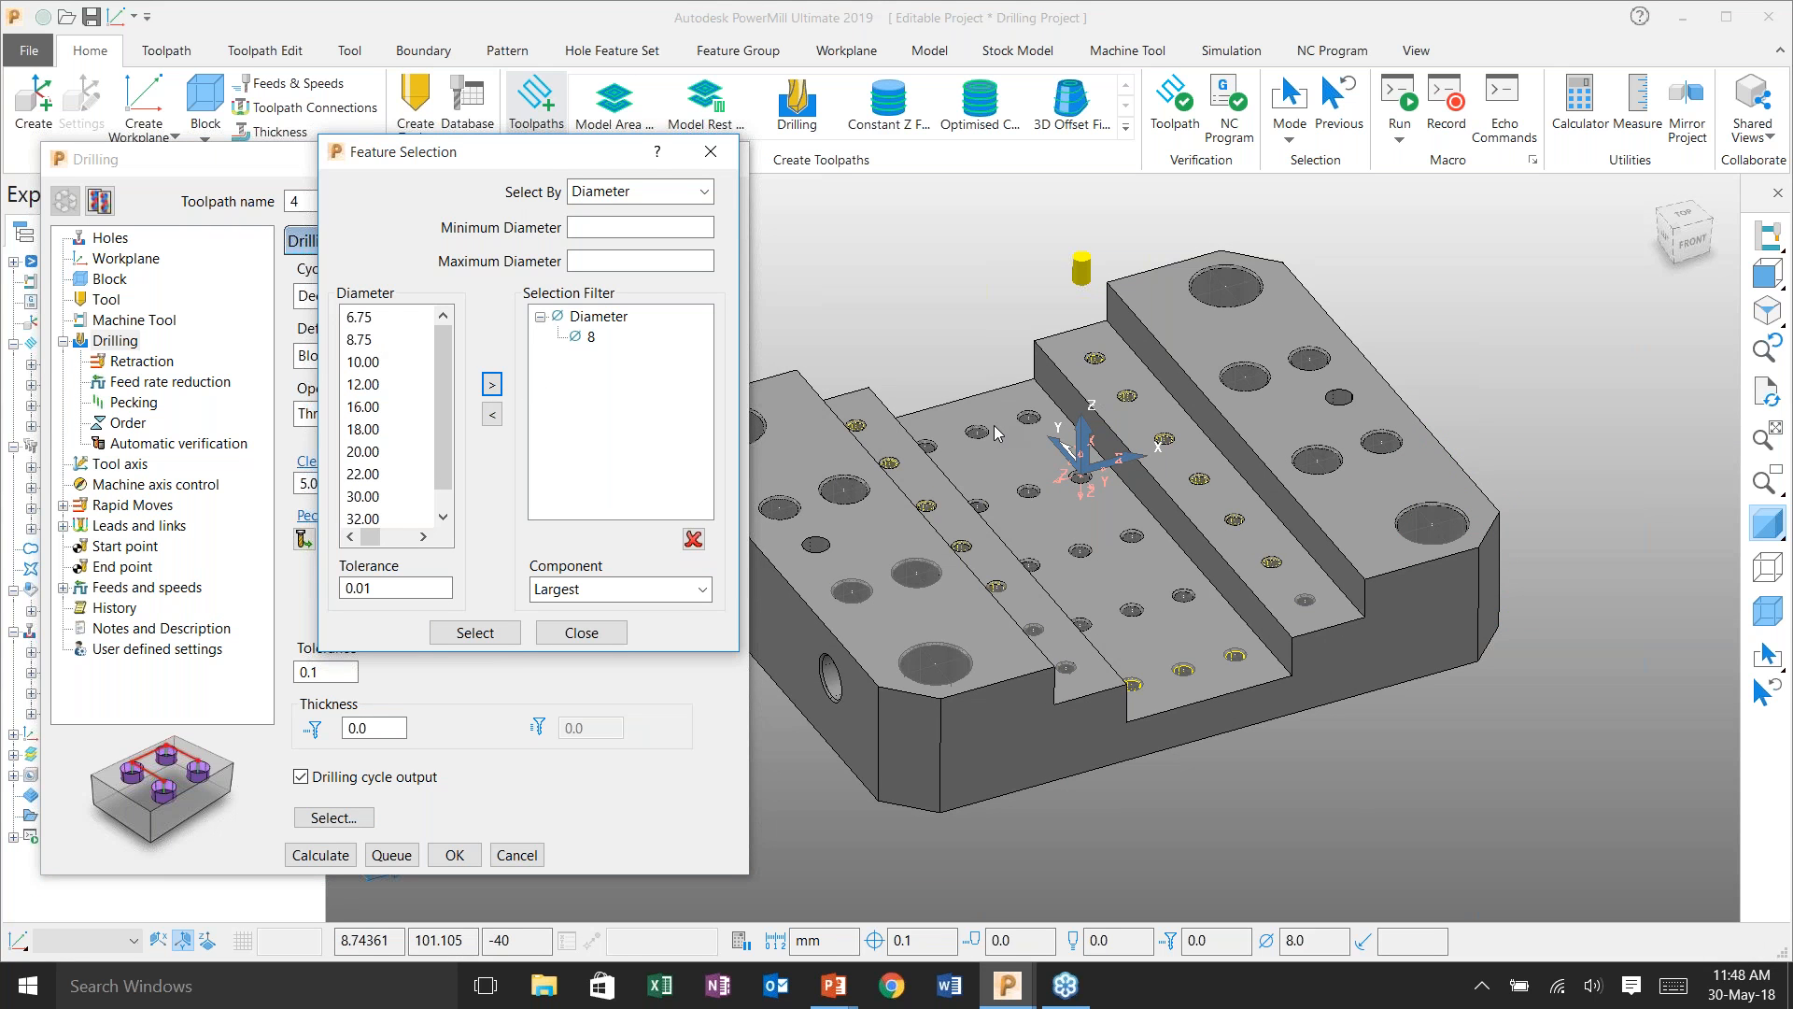
{"action": "left_click", "coordinate": [367, 384]}
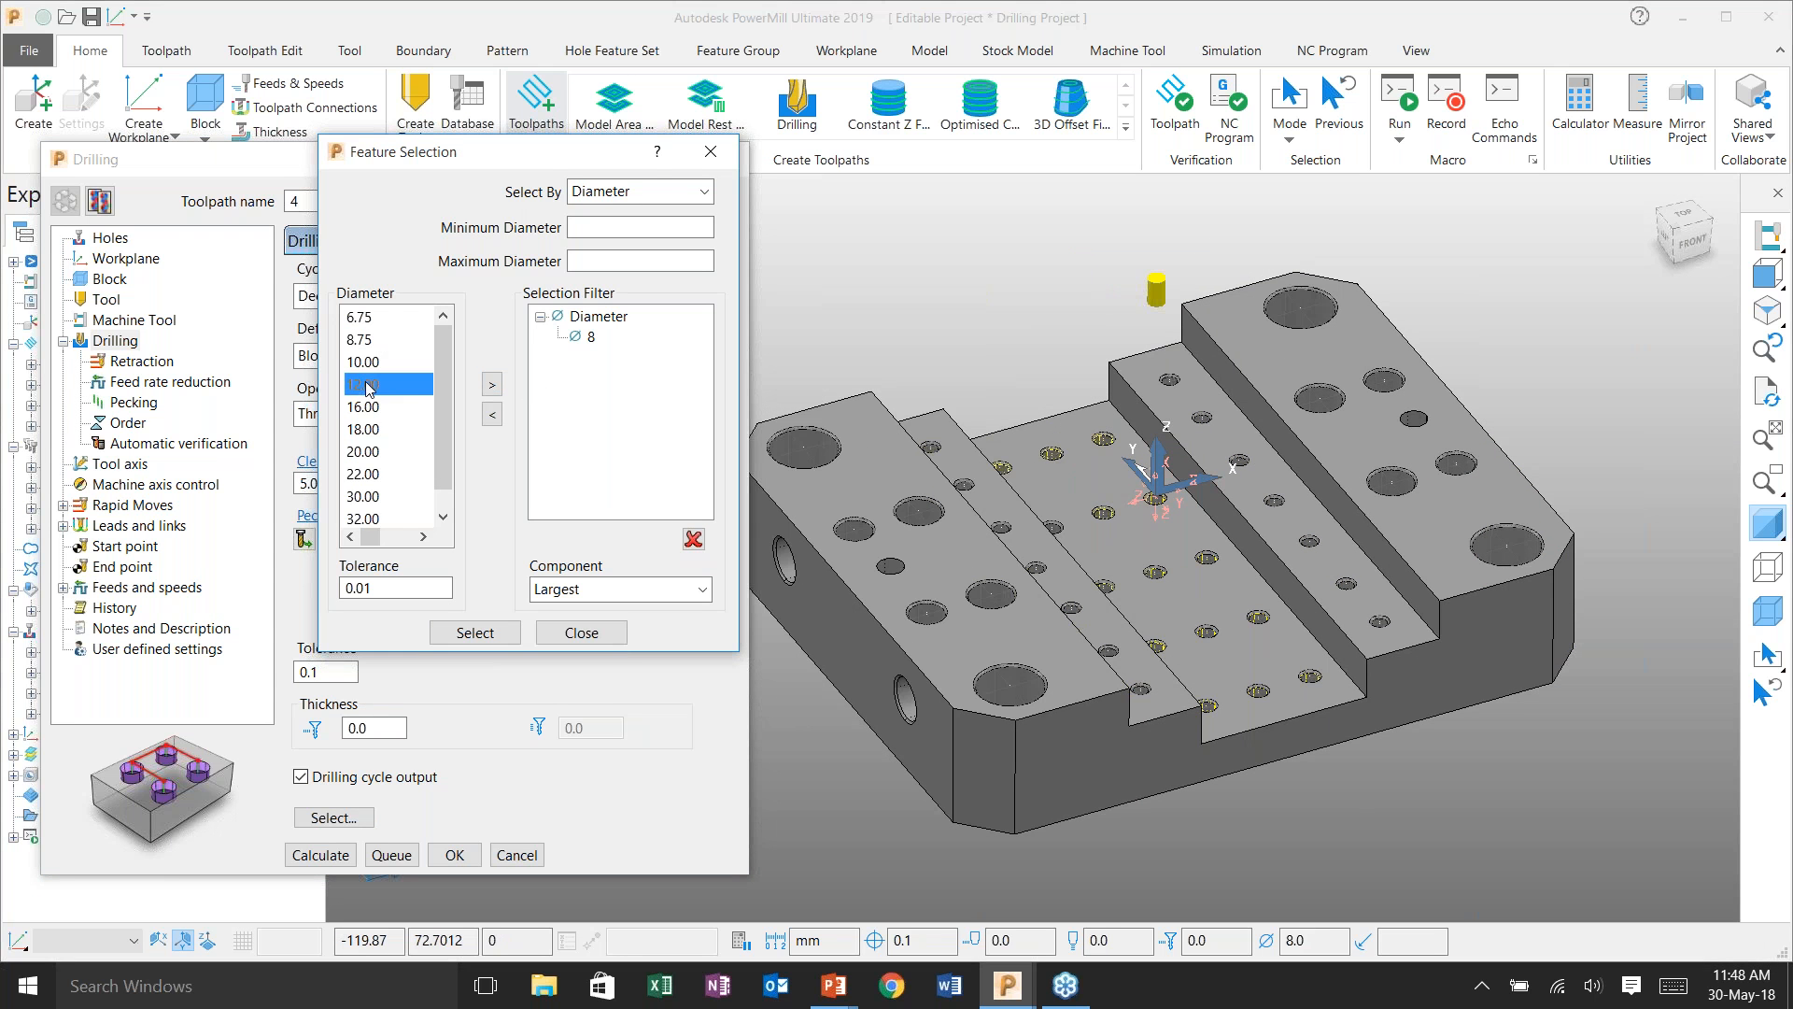
{"action": "left_click", "coordinate": [489, 386]}
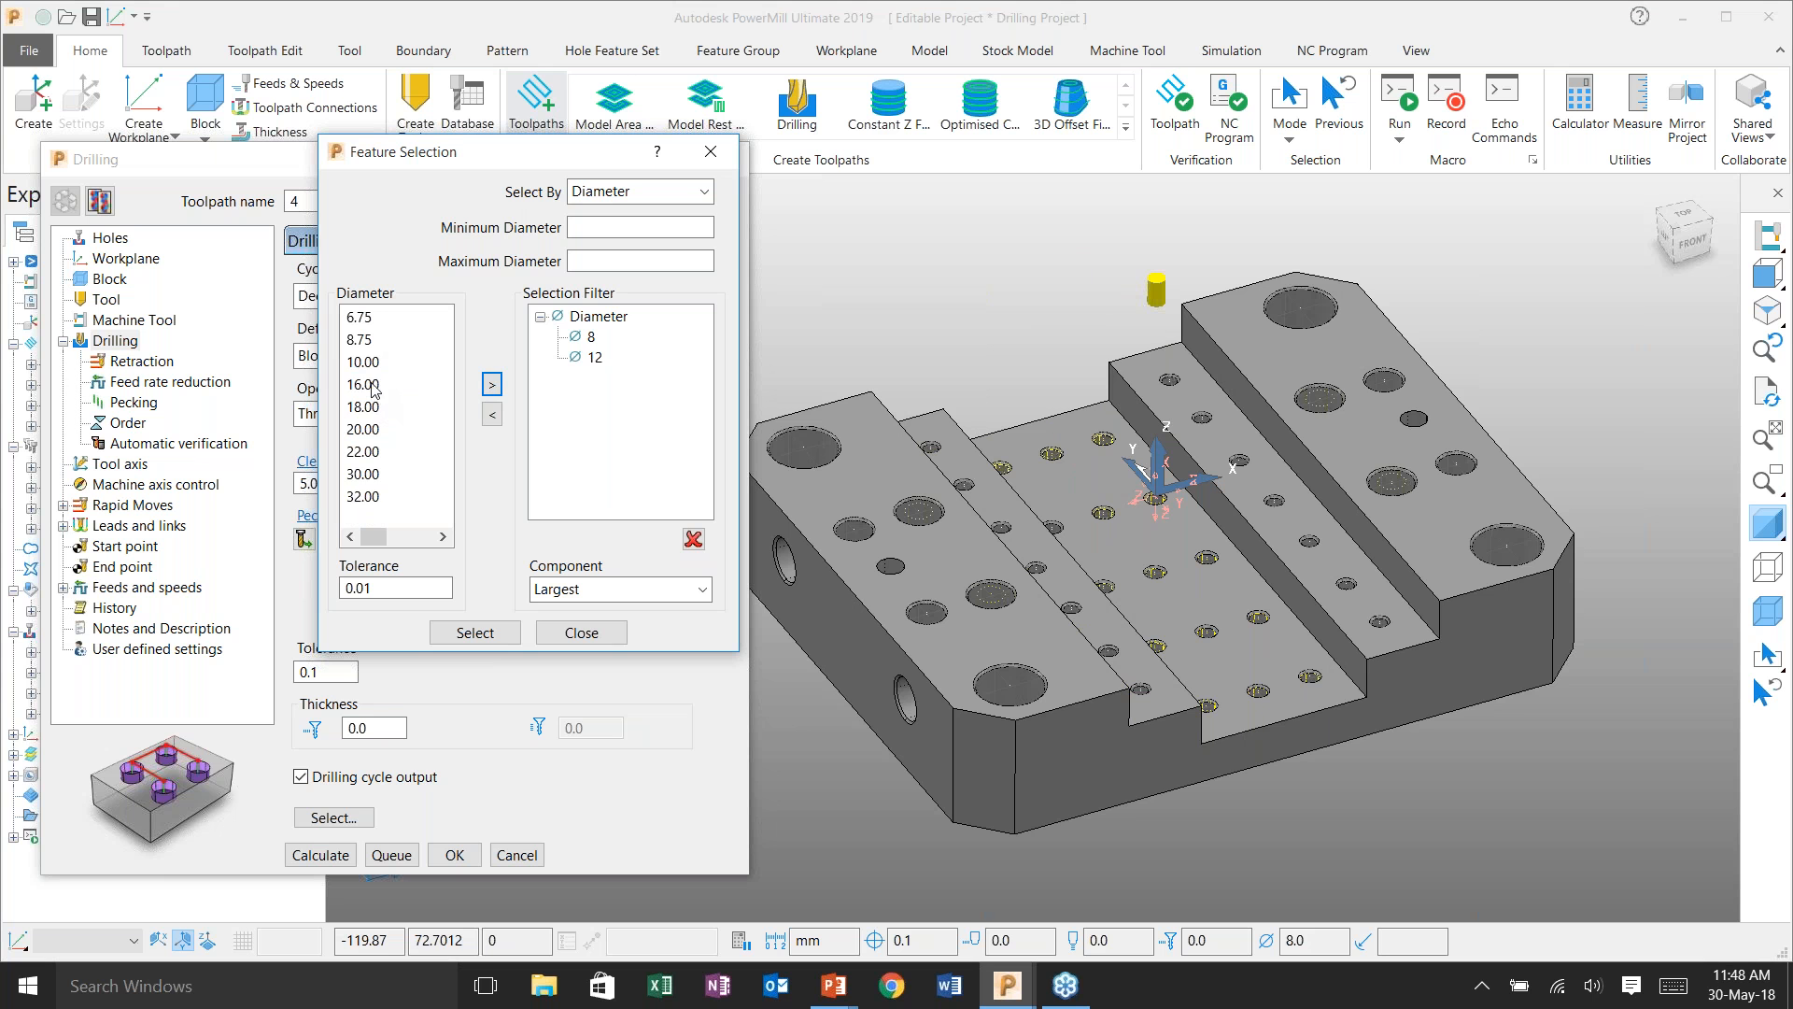
{"action": "left_click", "coordinate": [494, 386]}
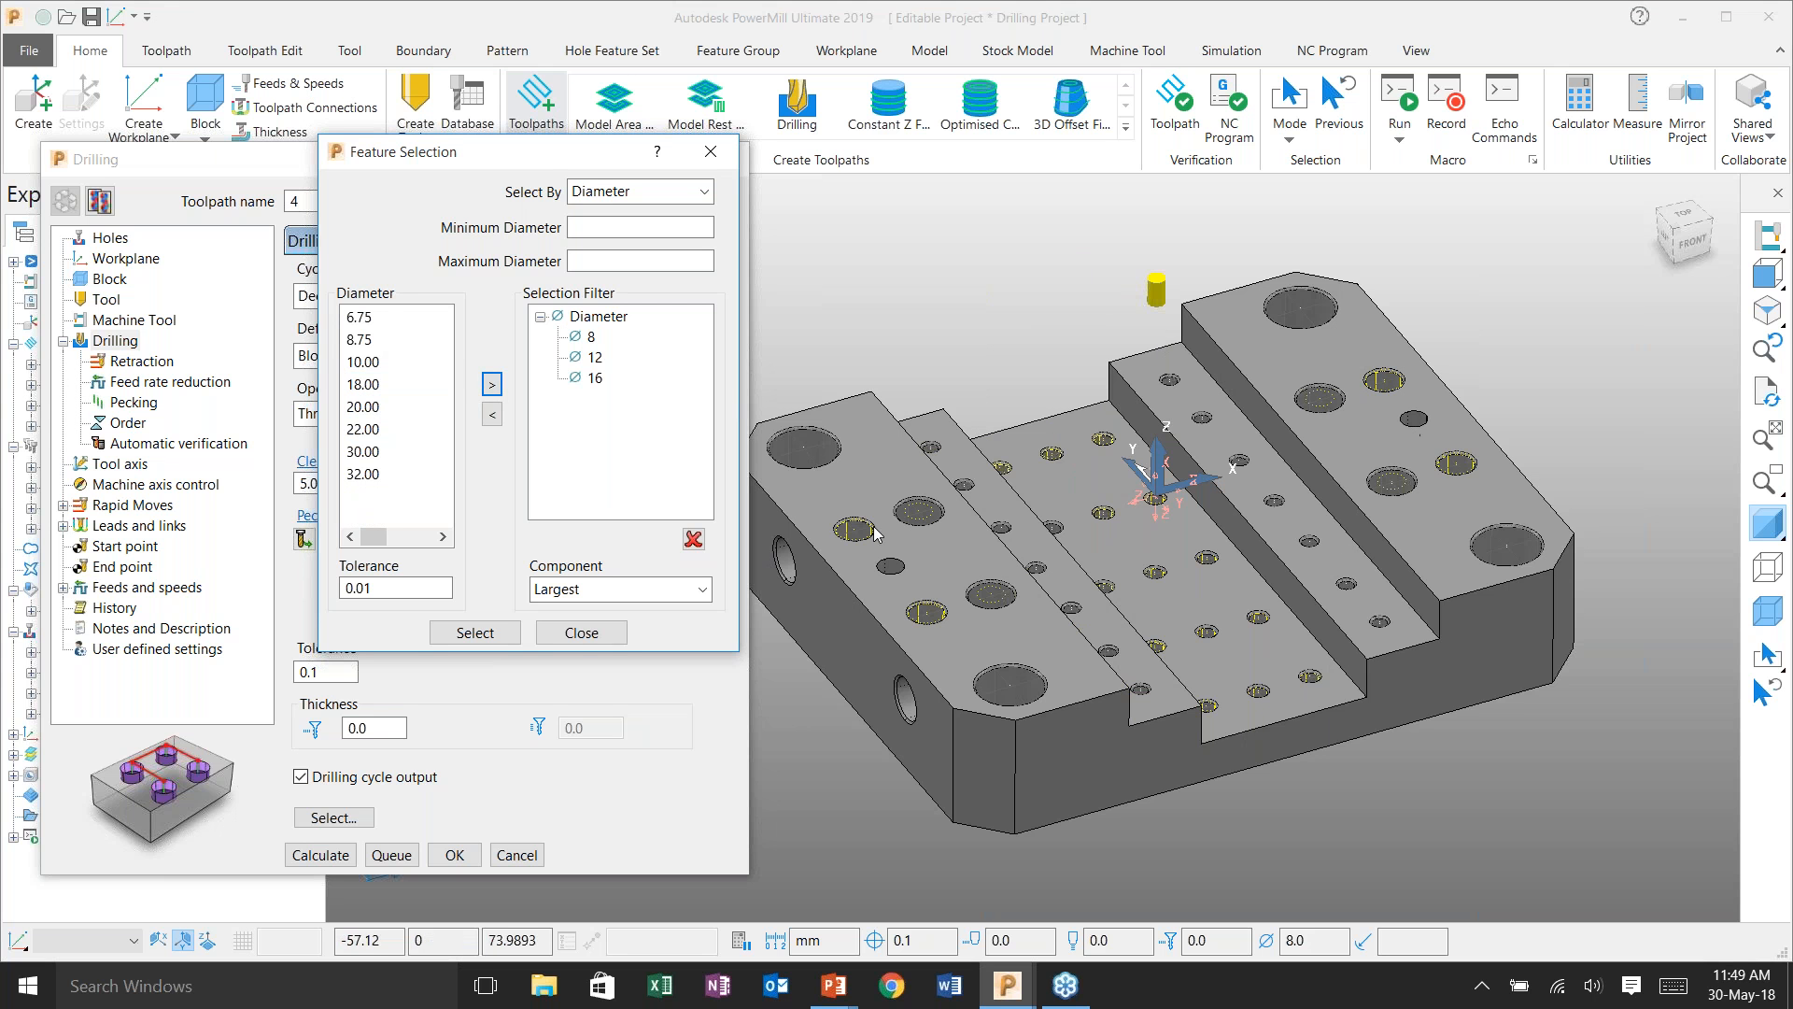
{"action": "left_click", "coordinate": [581, 632]}
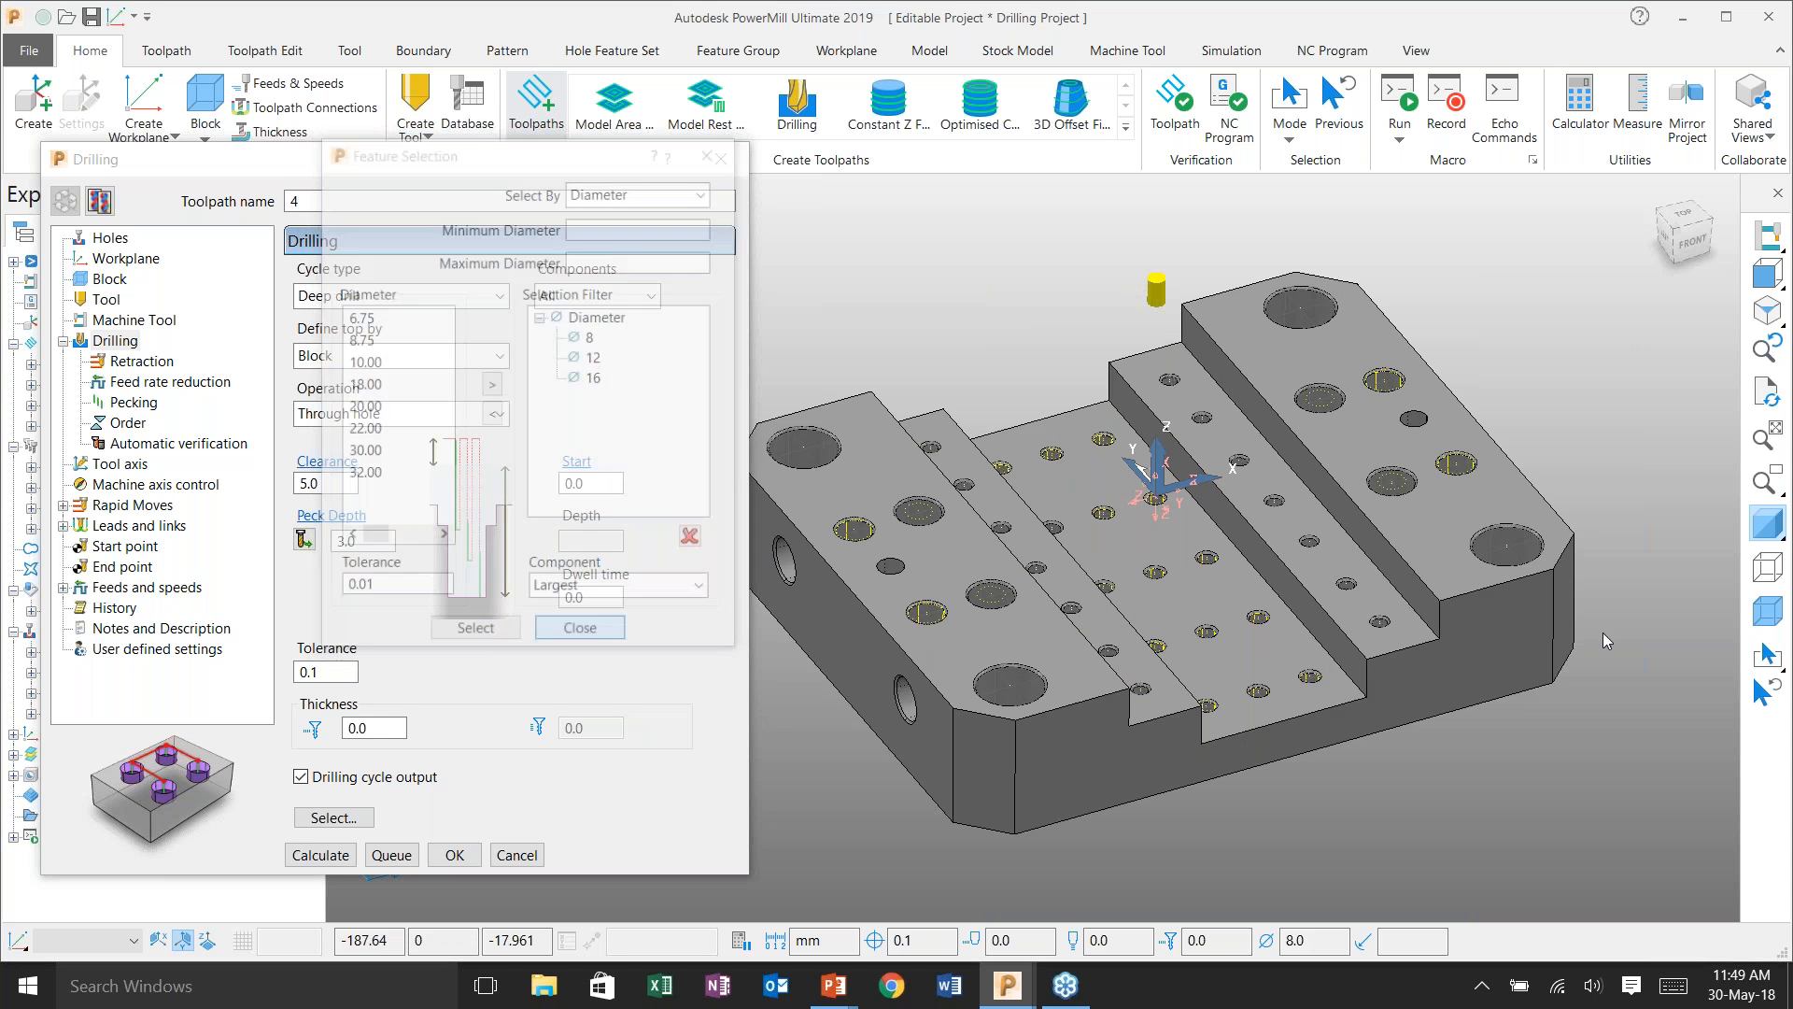
- Hide the model shading and separate the compound holes in hole feature set 1
{"action": "left_click", "coordinate": [1766, 523]}
{"action": "scroll", "coordinate": [1083, 546], "scroll_direction": "up", "scroll_amount": 6}
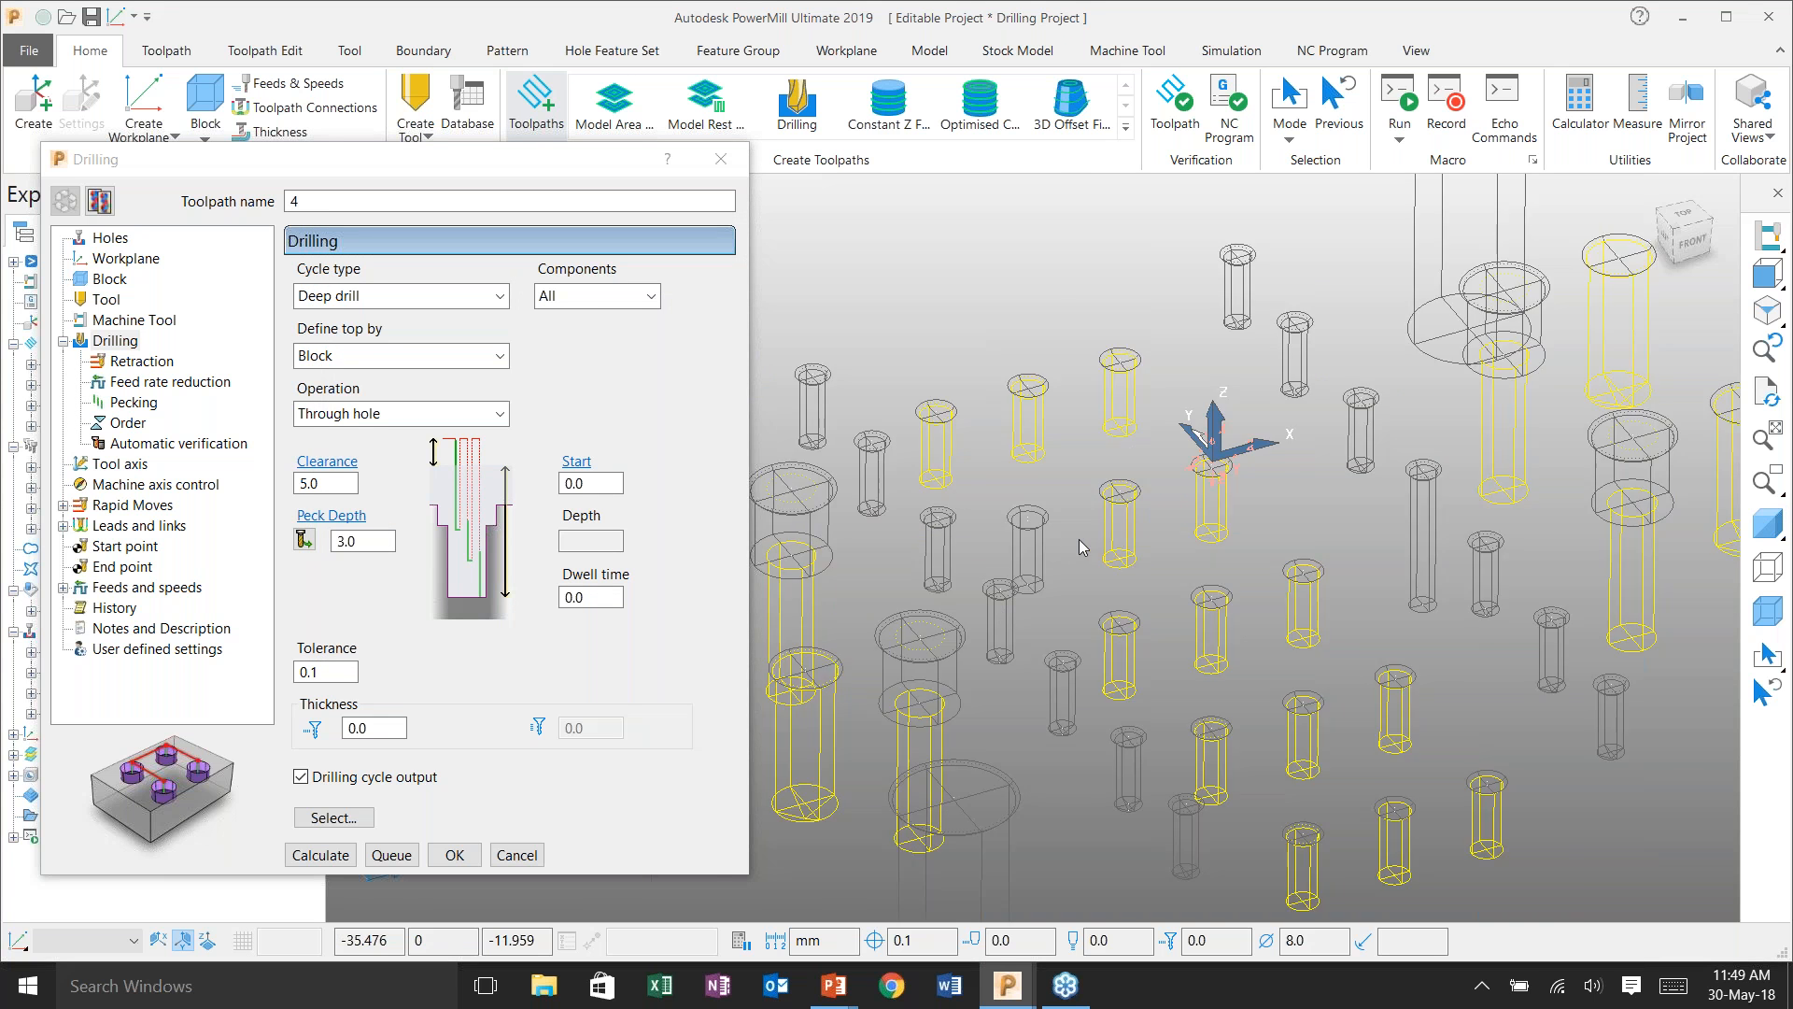
{"action": "right_click", "coordinate": [1086, 530]}
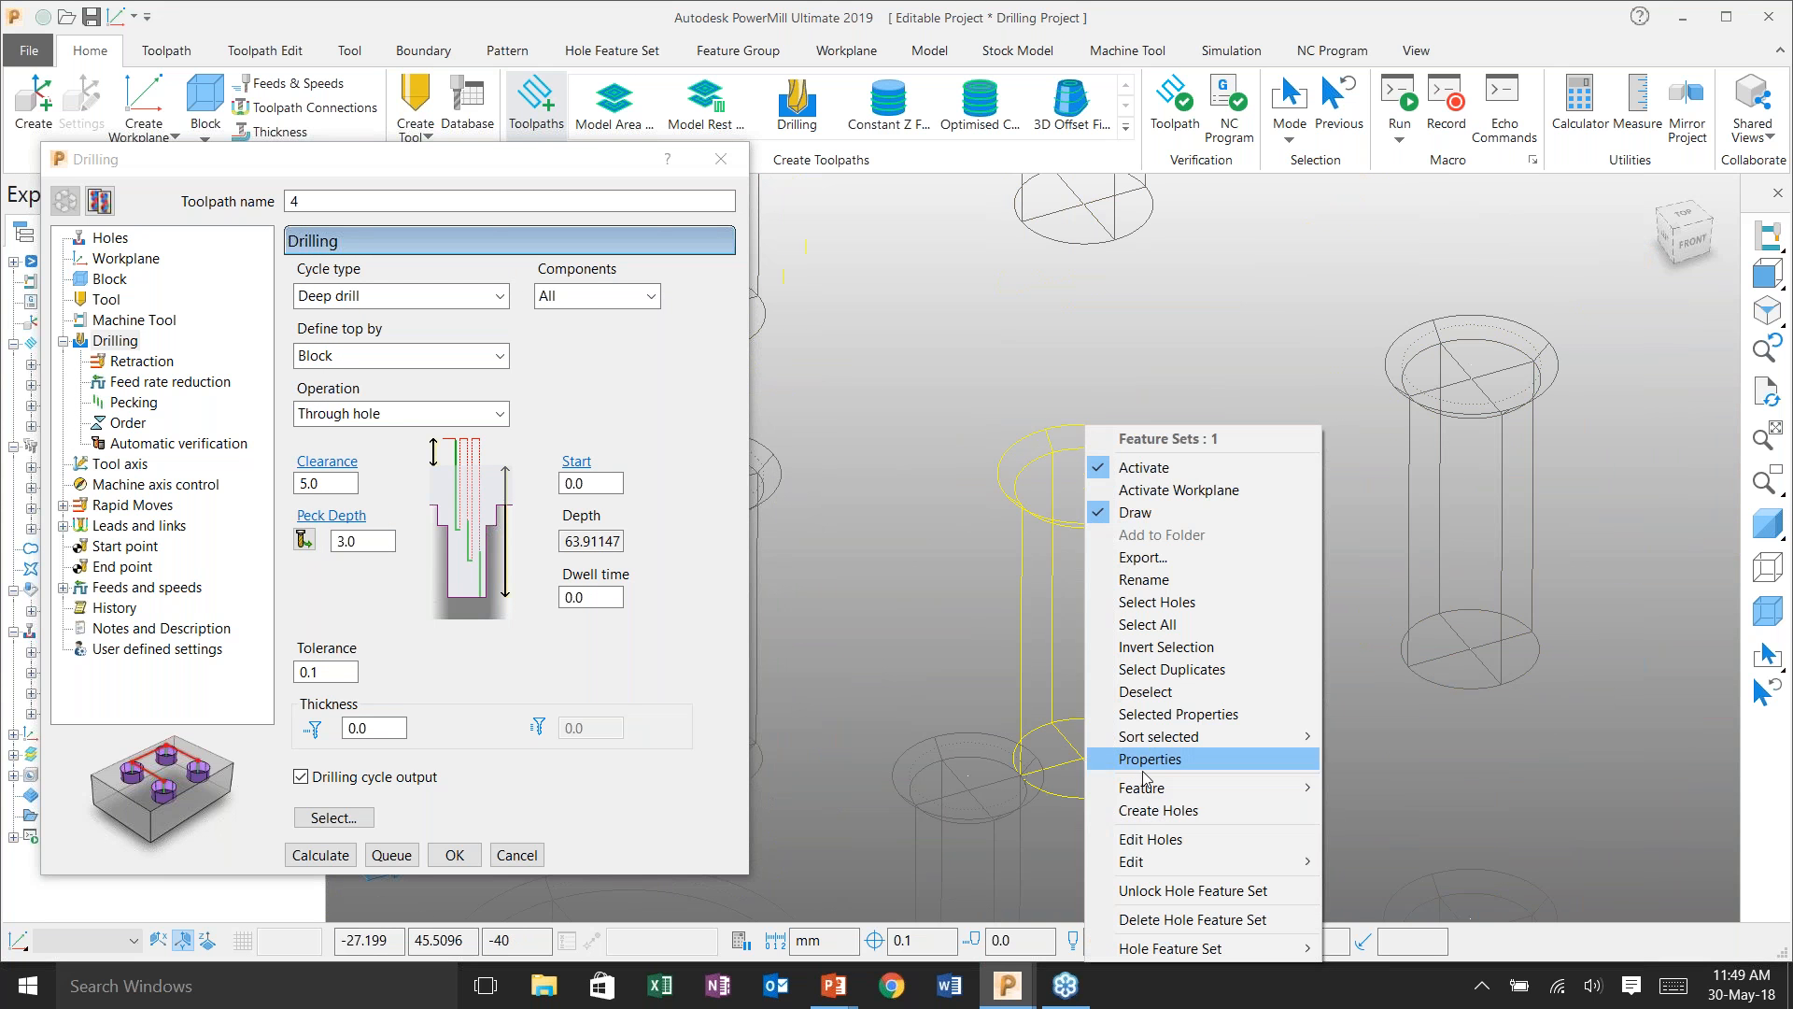
{"action": "mouse_move", "coordinate": [1138, 860]}
{"action": "left_click", "coordinate": [923, 670]}
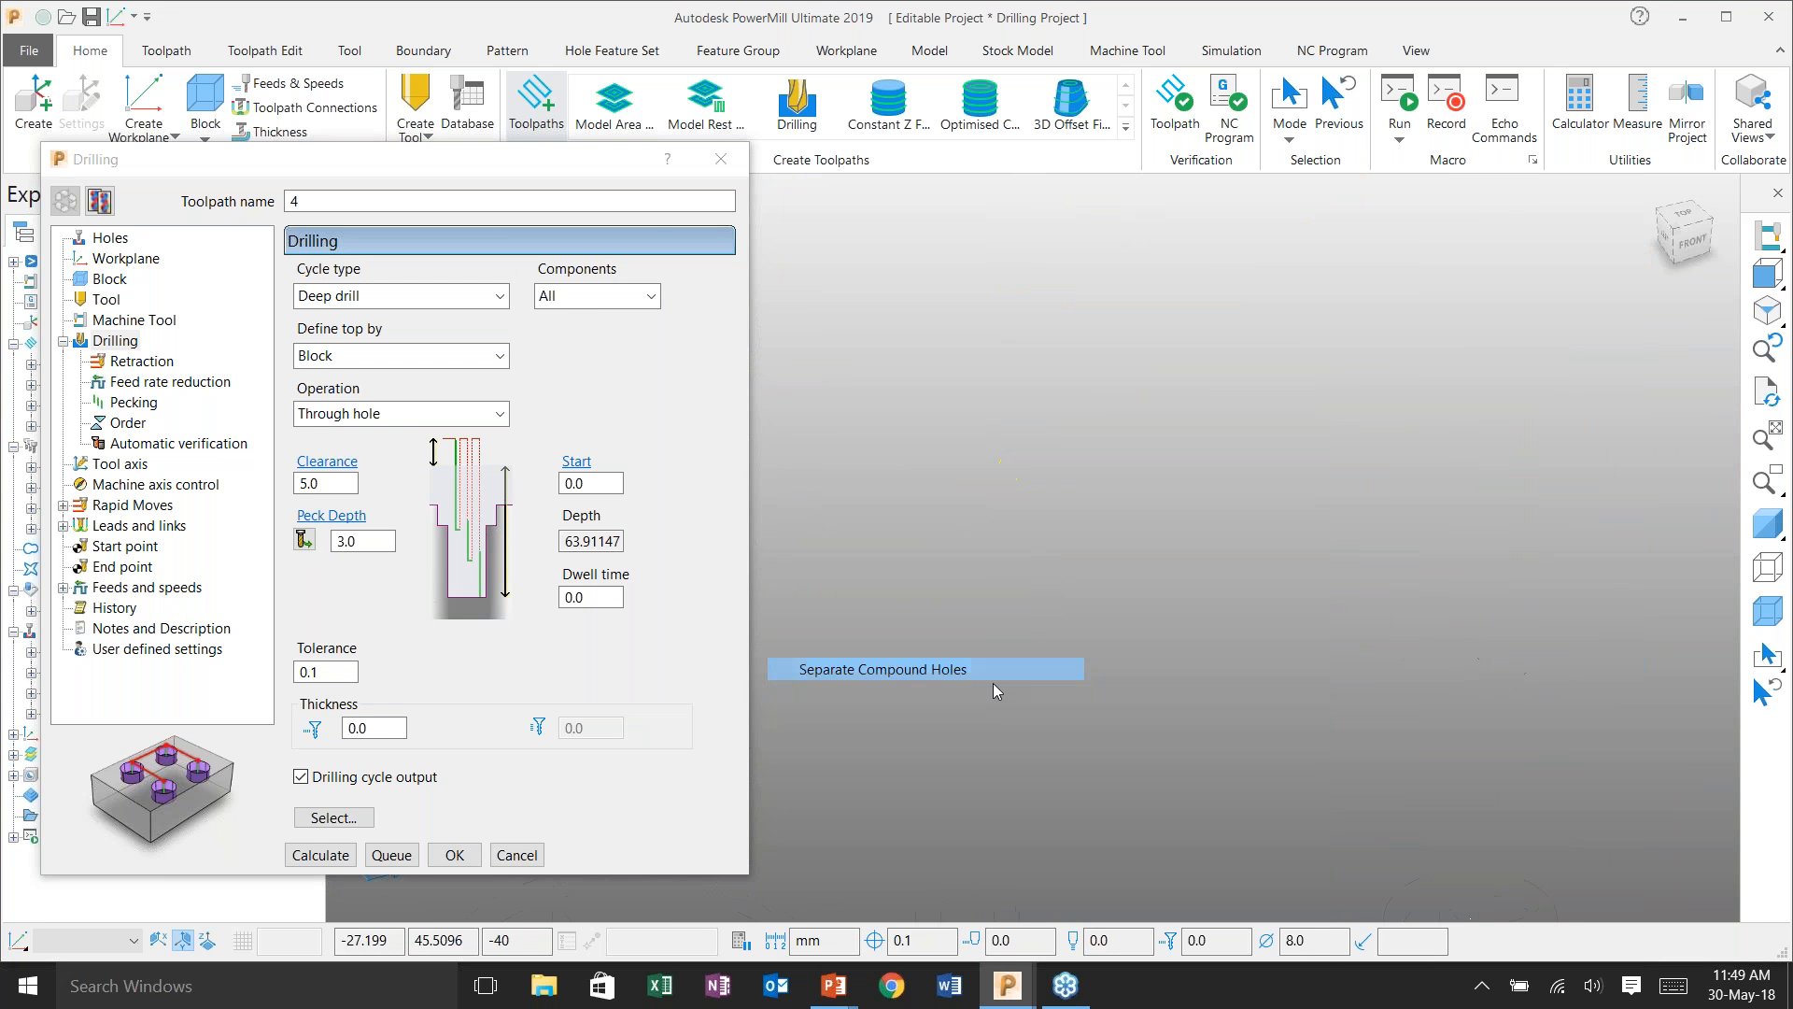
{"action": "scroll", "coordinate": [1003, 588], "scroll_direction": "down", "scroll_amount": 2}
{"action": "scroll", "coordinate": [1003, 589], "scroll_direction": "down", "scroll_amount": 2}
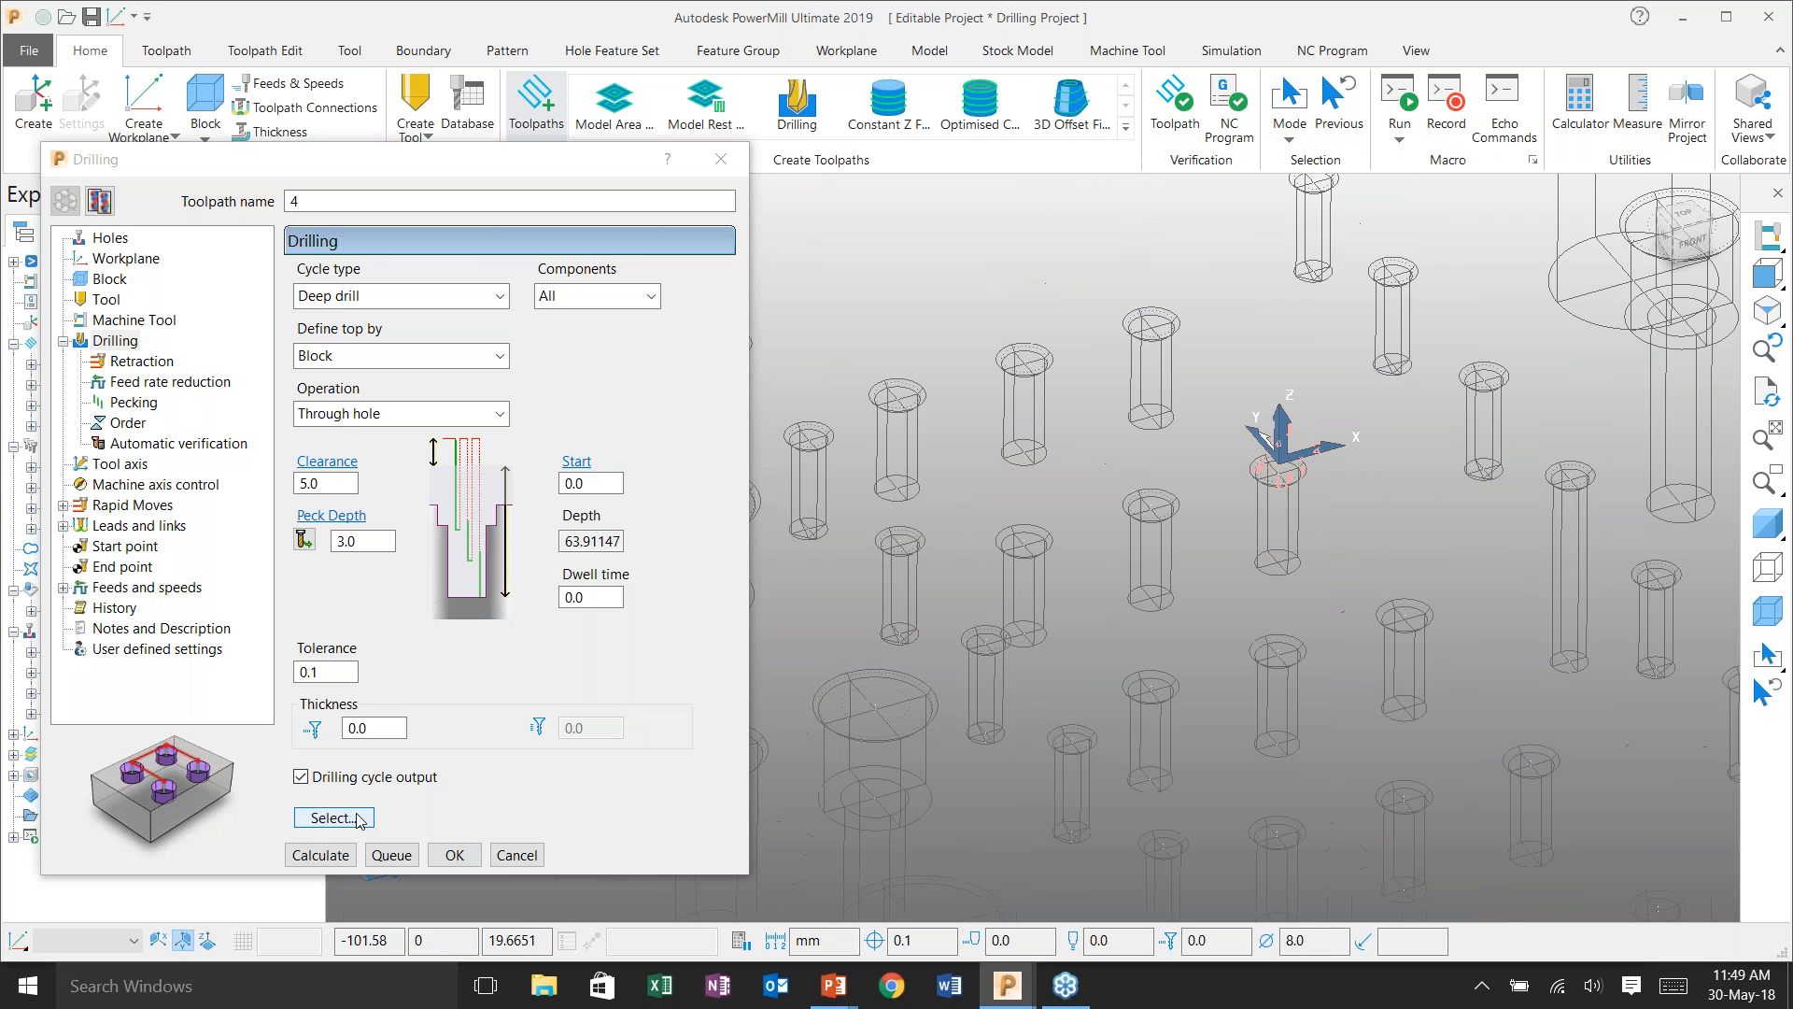
- Reselect the holes matching the 8, 12 and 16 diameter filter and calculate toolpath 4
{"action": "left_click", "coordinate": [333, 817]}
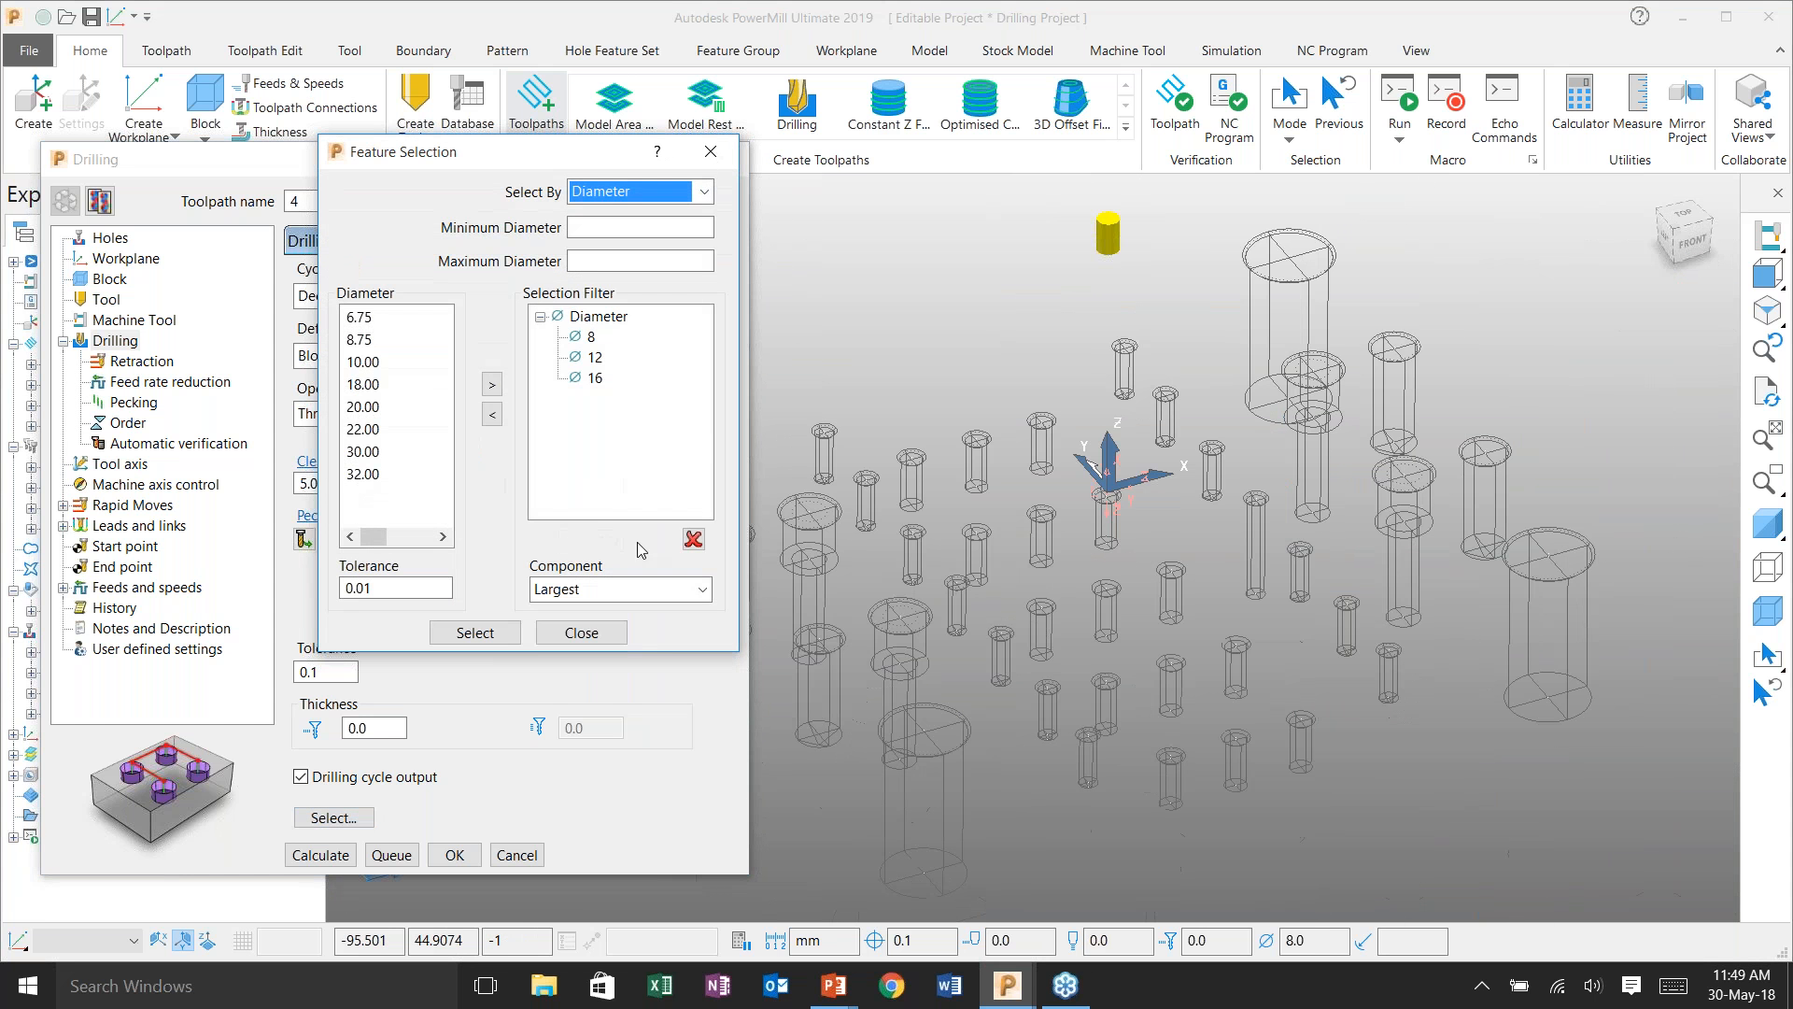
{"action": "left_click", "coordinate": [475, 633]}
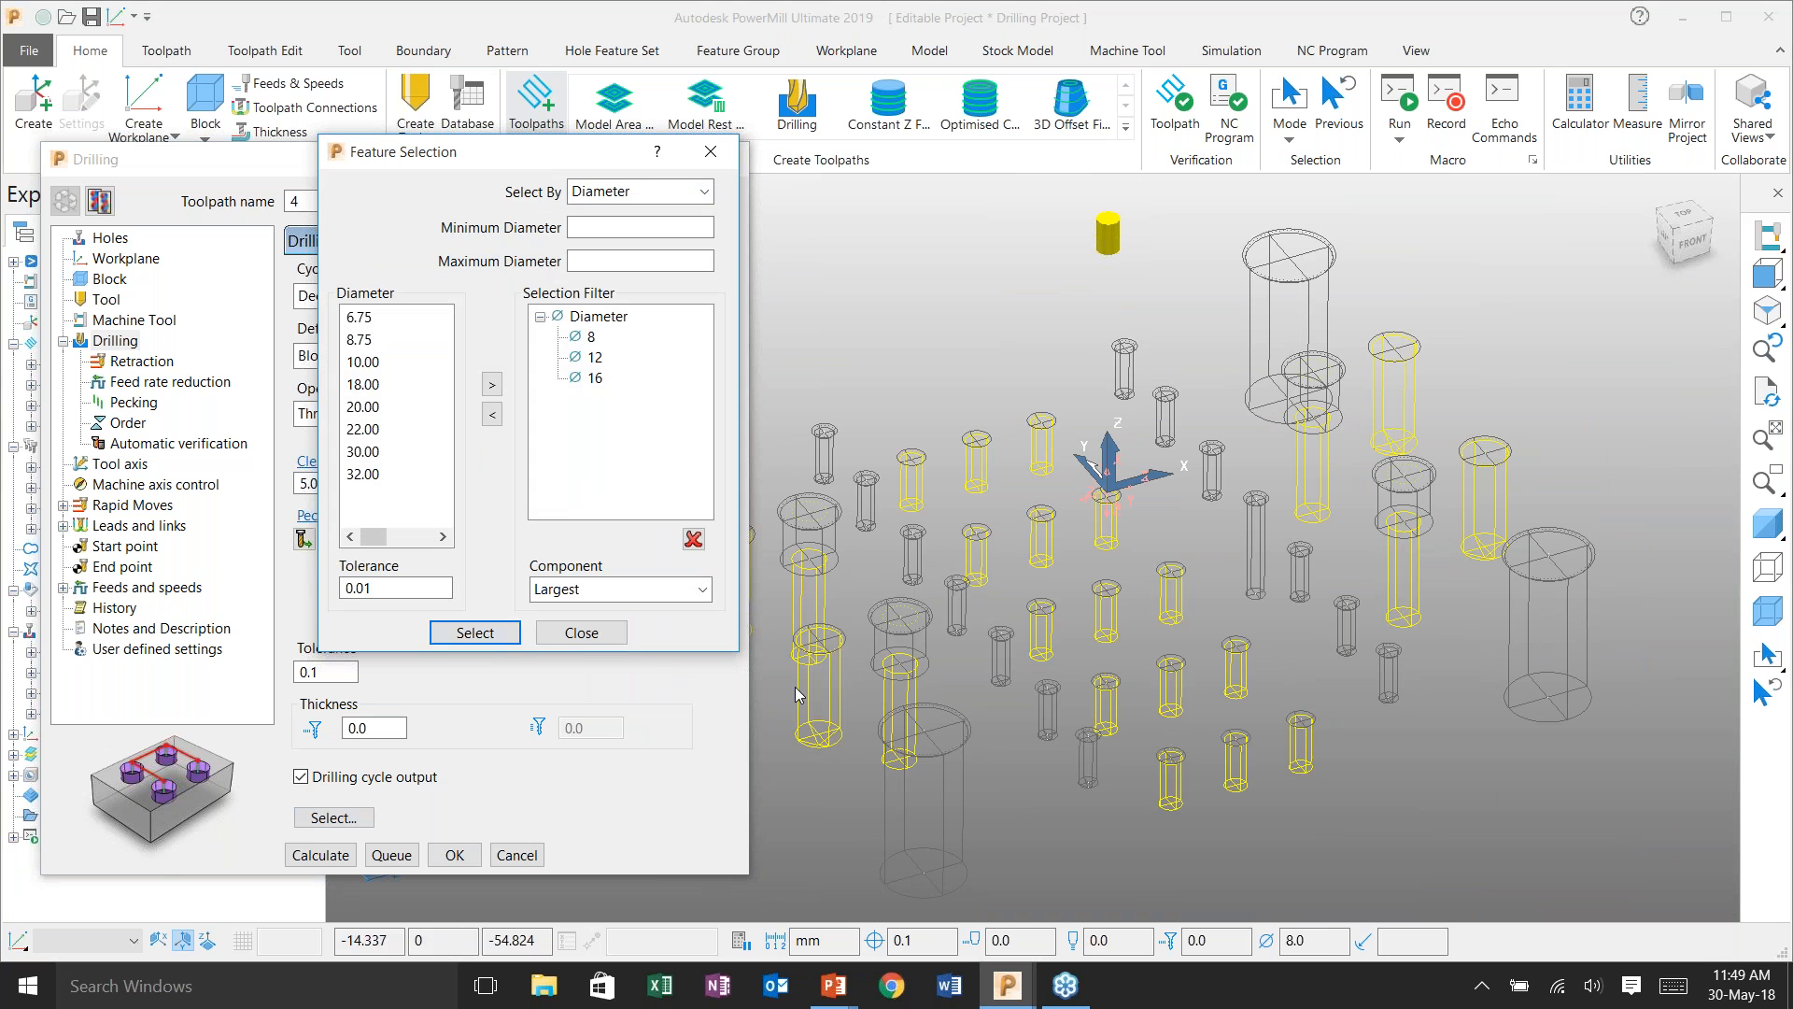
{"action": "left_click", "coordinate": [581, 633]}
{"action": "scroll", "coordinate": [1071, 574], "scroll_direction": "down", "scroll_amount": 2}
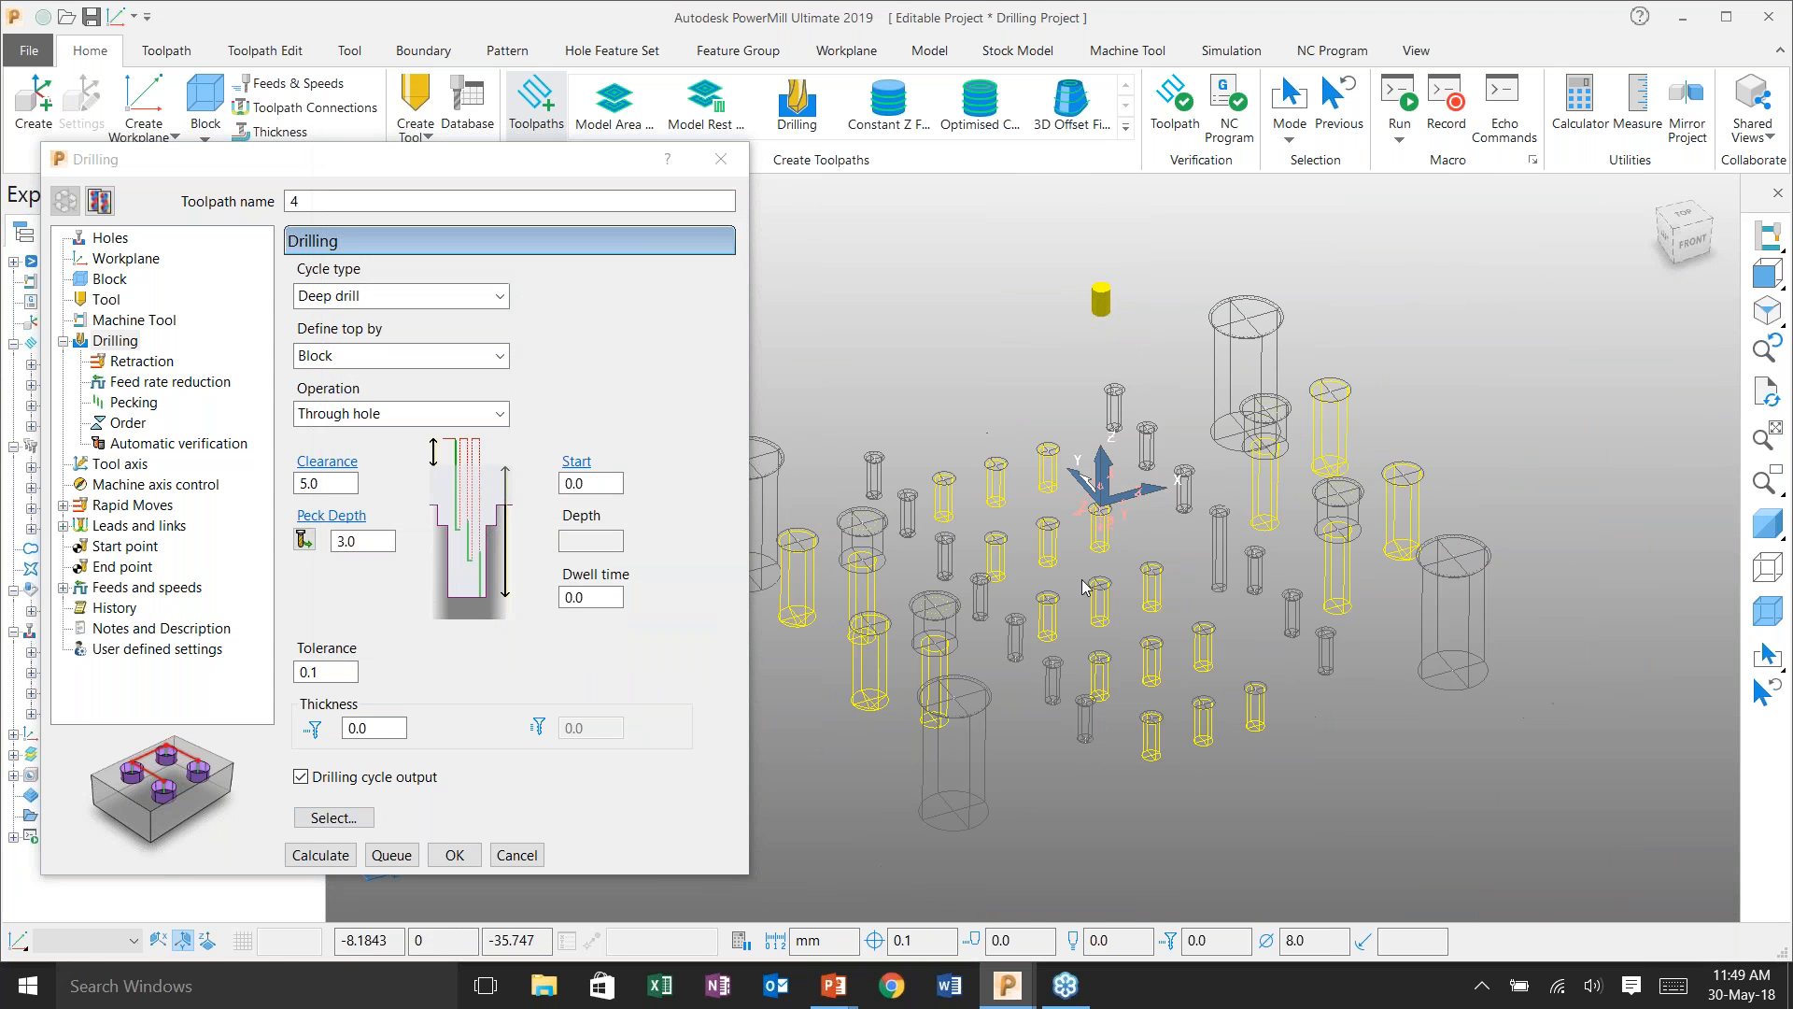
{"action": "left_click", "coordinate": [325, 855]}
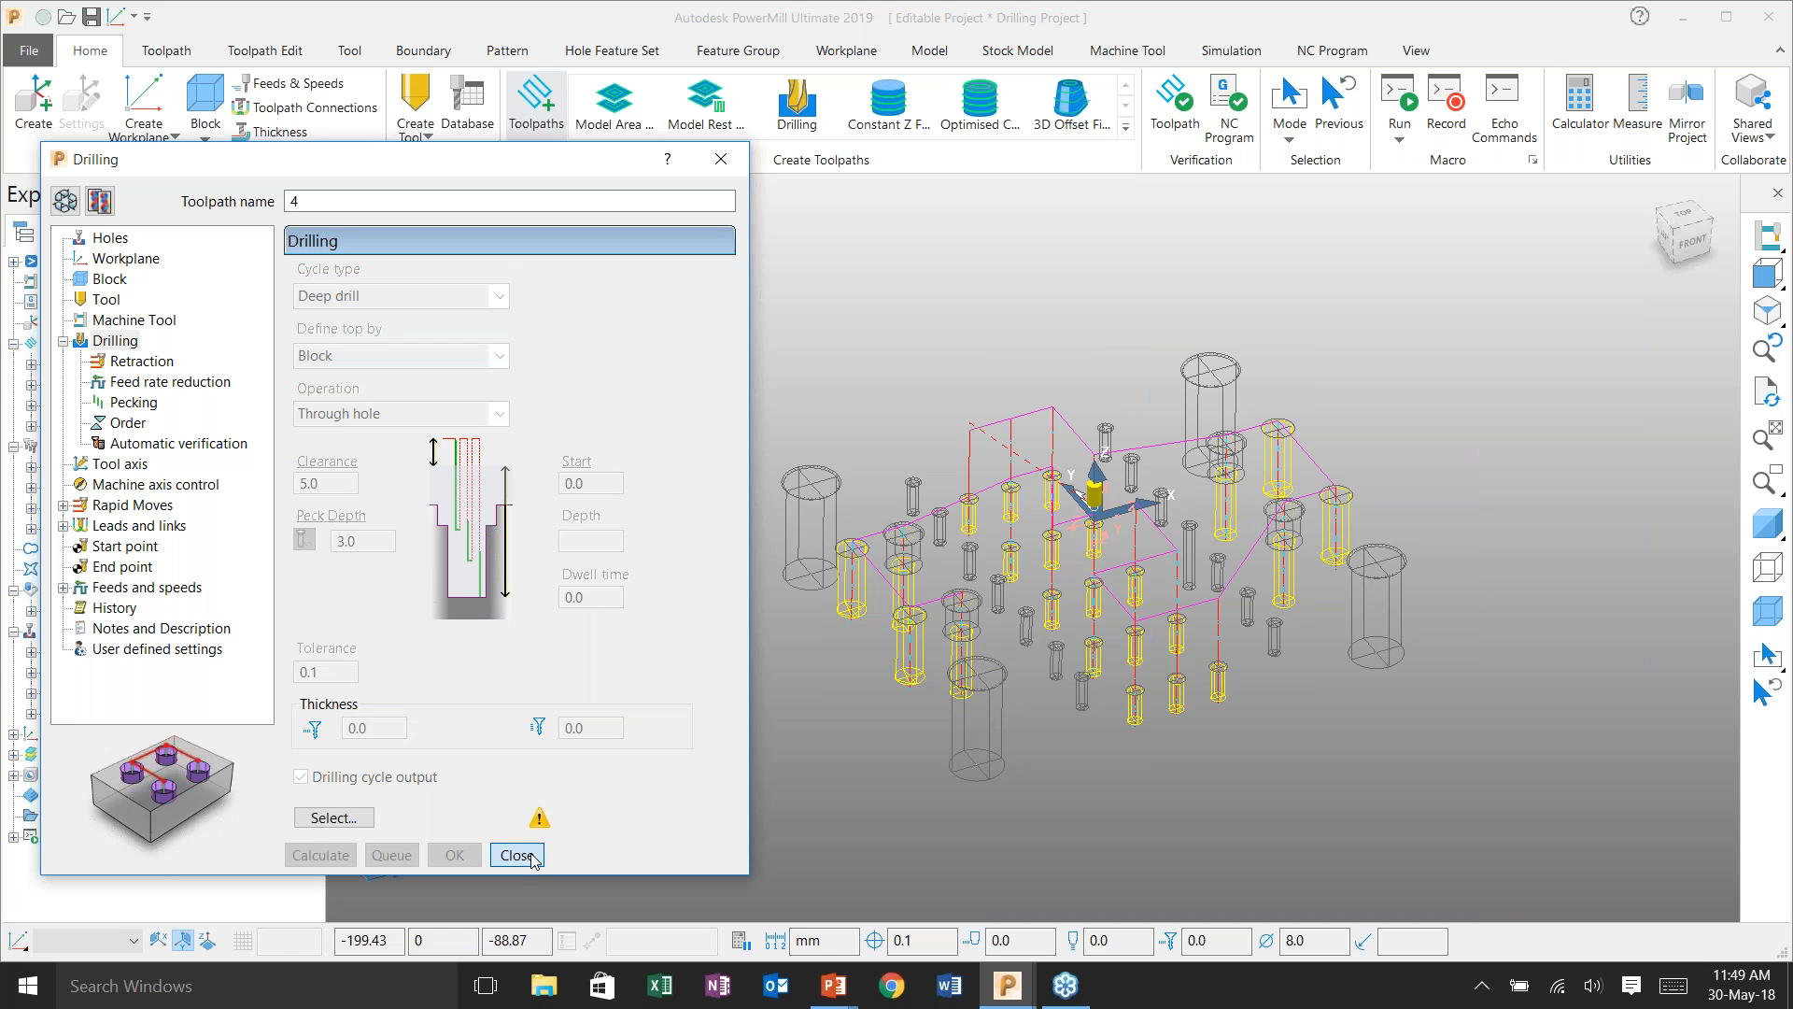
{"action": "left_click", "coordinate": [516, 854]}
- Examine toolpath 4 on the shaded model and in wireframe, checking the drilling depth at the hole bottoms
{"action": "left_click", "coordinate": [1768, 523]}
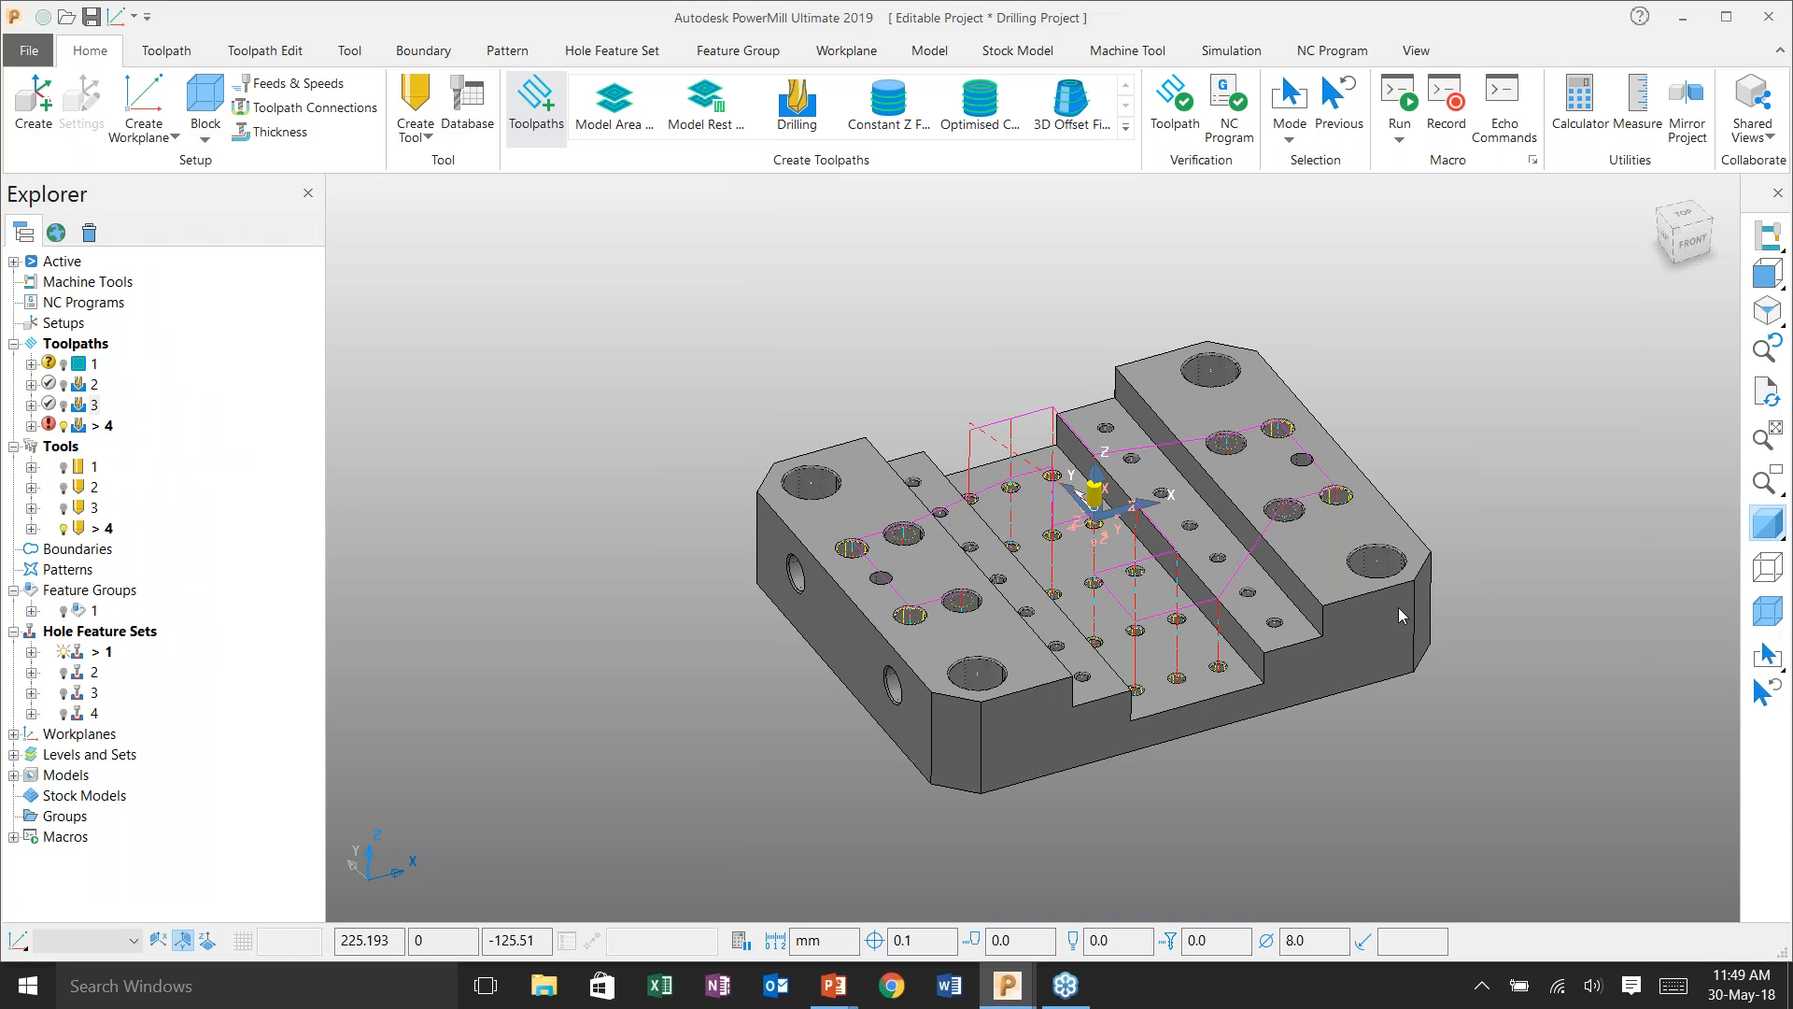
{"action": "middle_click_drag", "start_coordinate": [1376, 609], "coordinate": [1362, 605]}
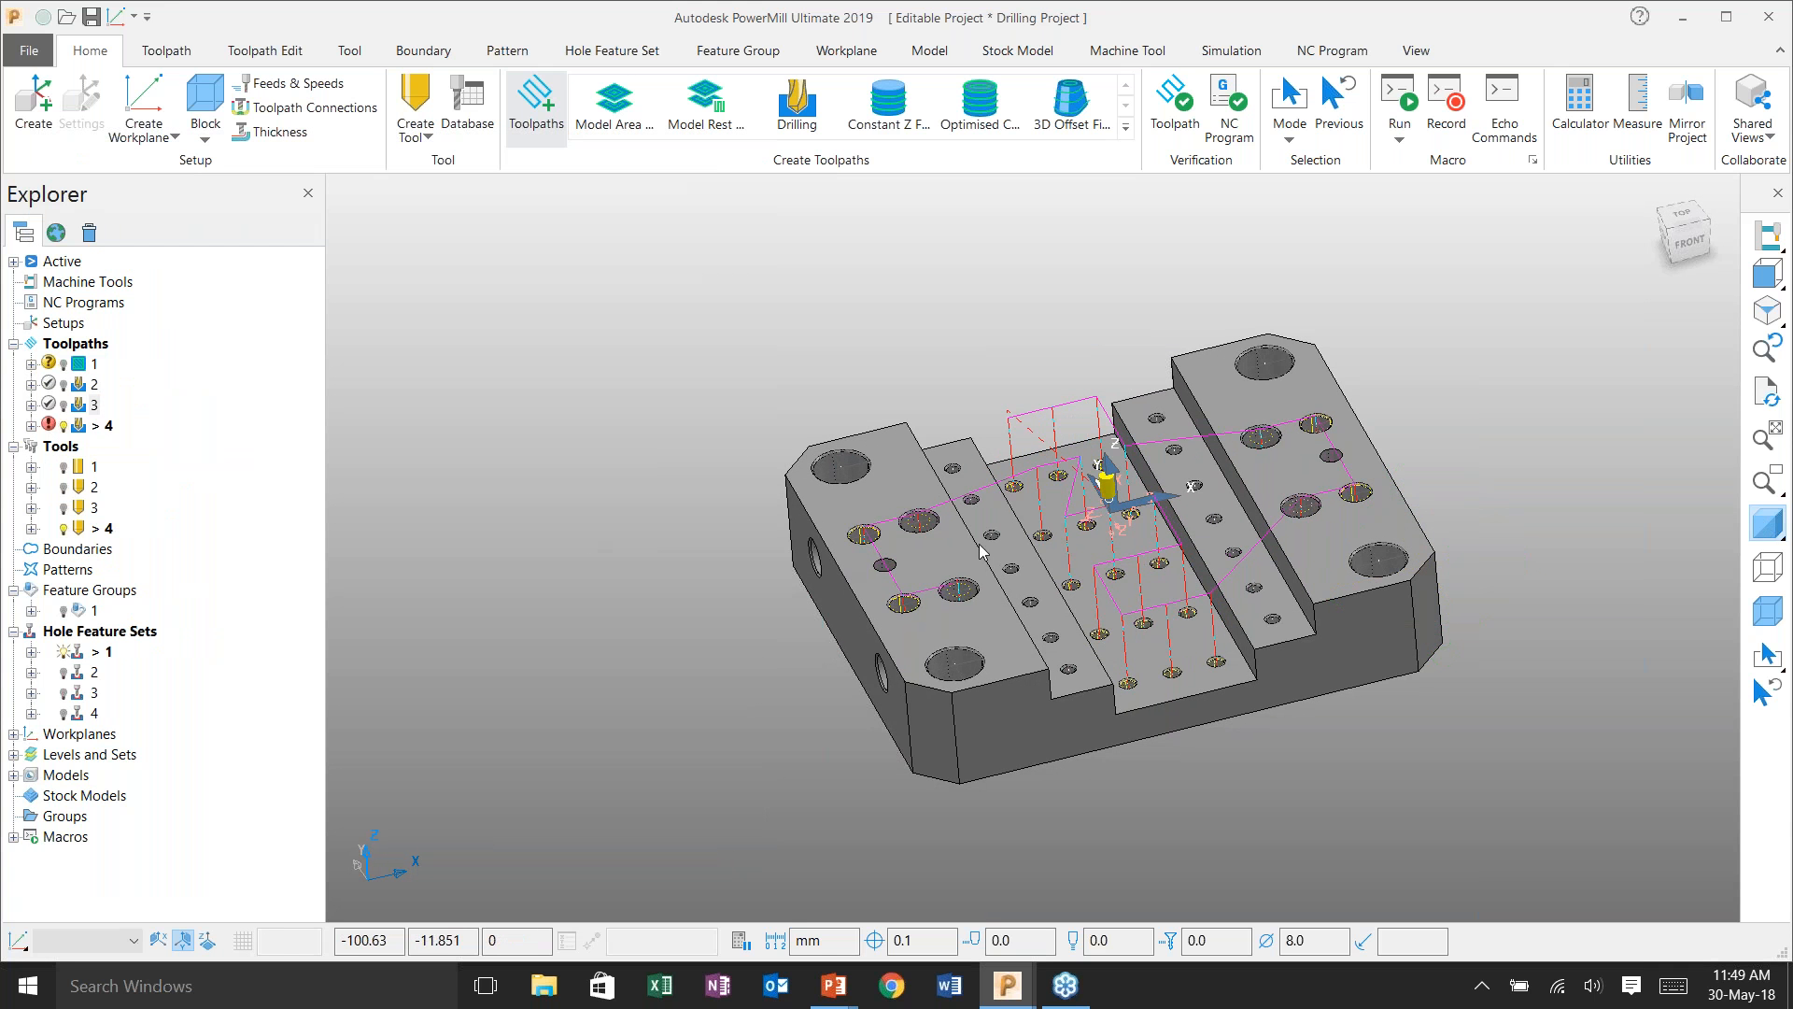
{"action": "middle_click_drag", "start_coordinate": [1011, 529], "coordinate": [895, 514]}
{"action": "scroll", "coordinate": [896, 513], "scroll_direction": "up", "scroll_amount": 3}
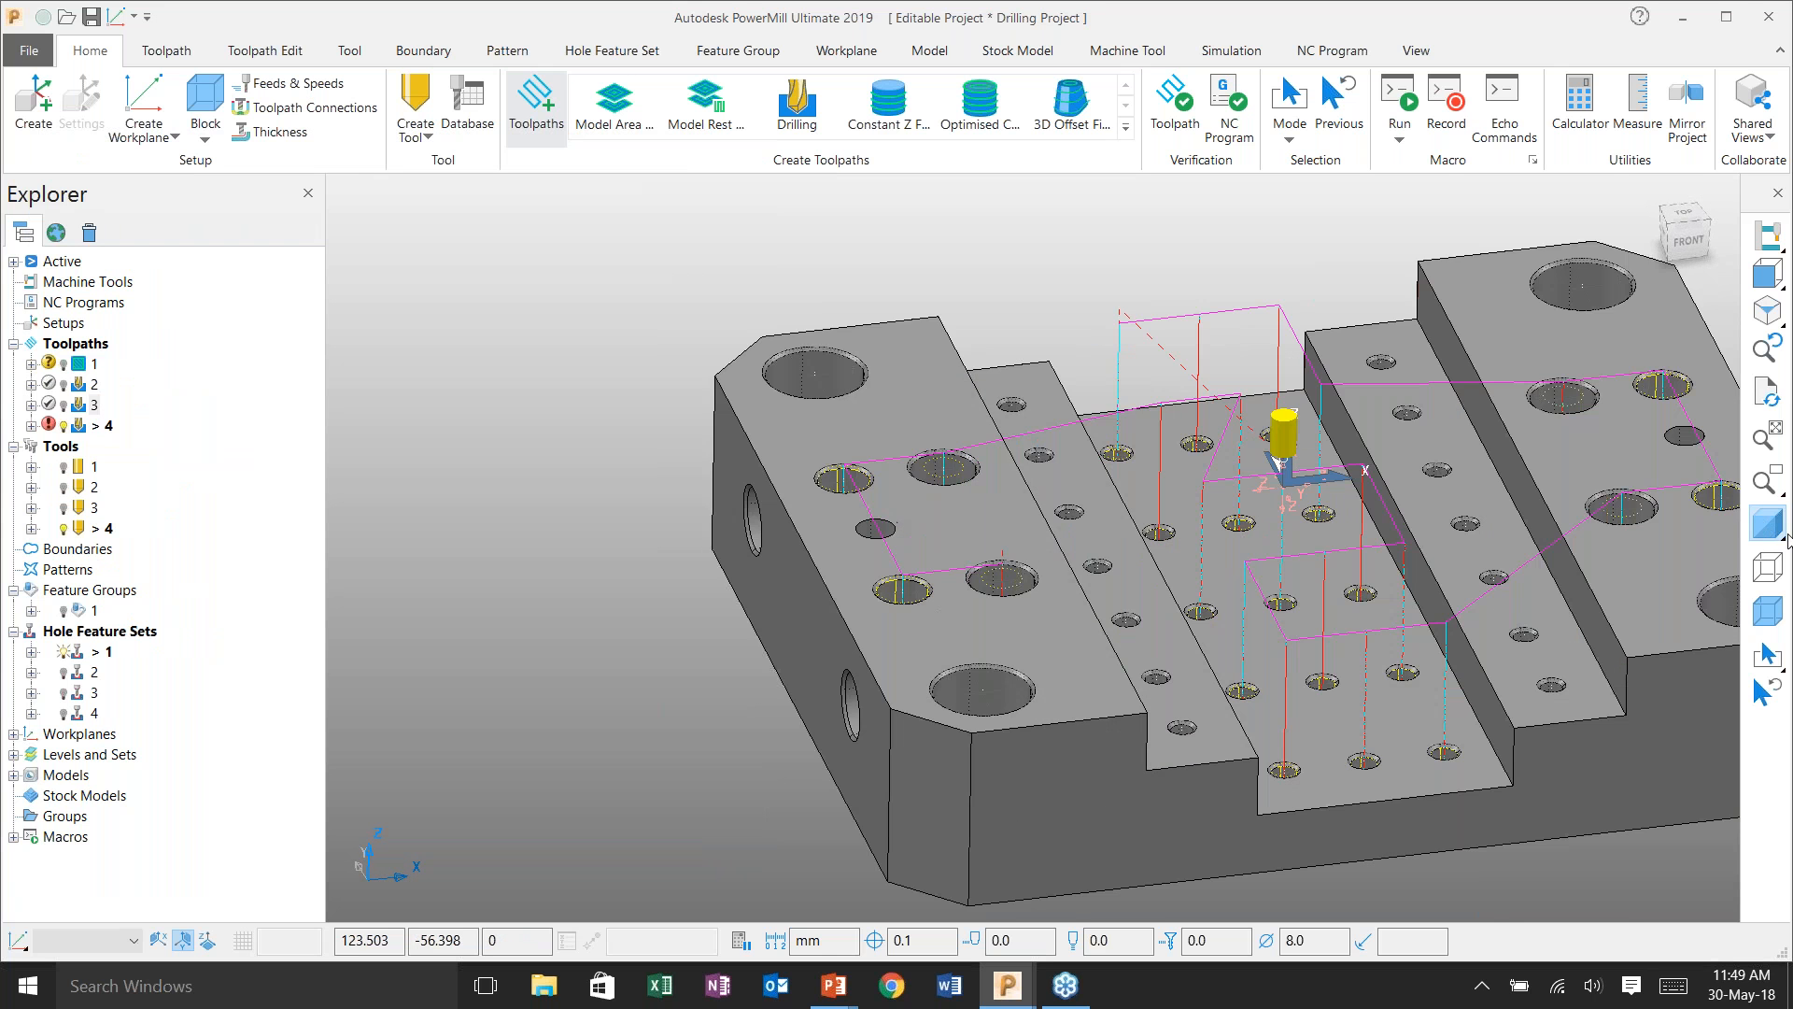
{"action": "left_click", "coordinate": [1764, 528]}
{"action": "scroll", "coordinate": [957, 583], "scroll_direction": "up", "scroll_amount": 3}
{"action": "scroll", "coordinate": [955, 583], "scroll_direction": "down", "scroll_amount": 2}
{"action": "middle_click_drag", "start_coordinate": [955, 583], "coordinate": [1598, 674]}
{"action": "scroll", "coordinate": [890, 705], "scroll_direction": "up", "scroll_amount": 5}
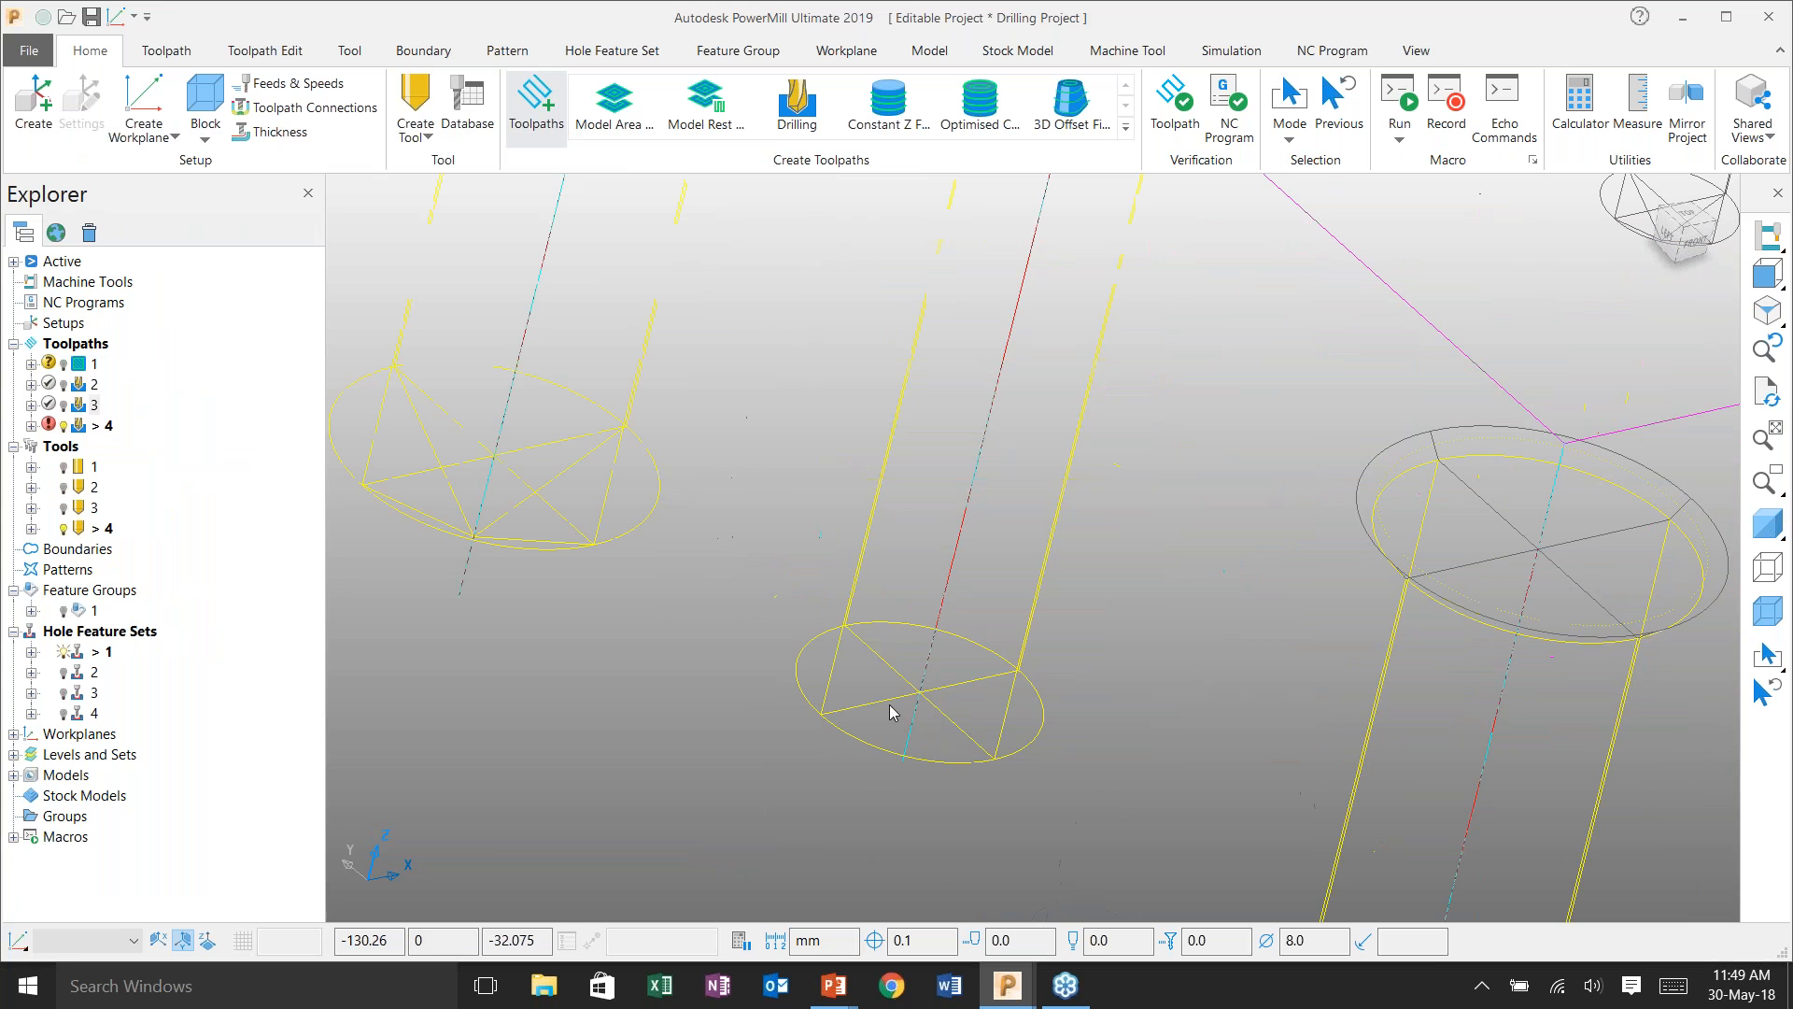
- Reopen toolpath 4 for editing, change its operation to Full diameter, and recalculate it
{"action": "right_click", "coordinate": [94, 426]}
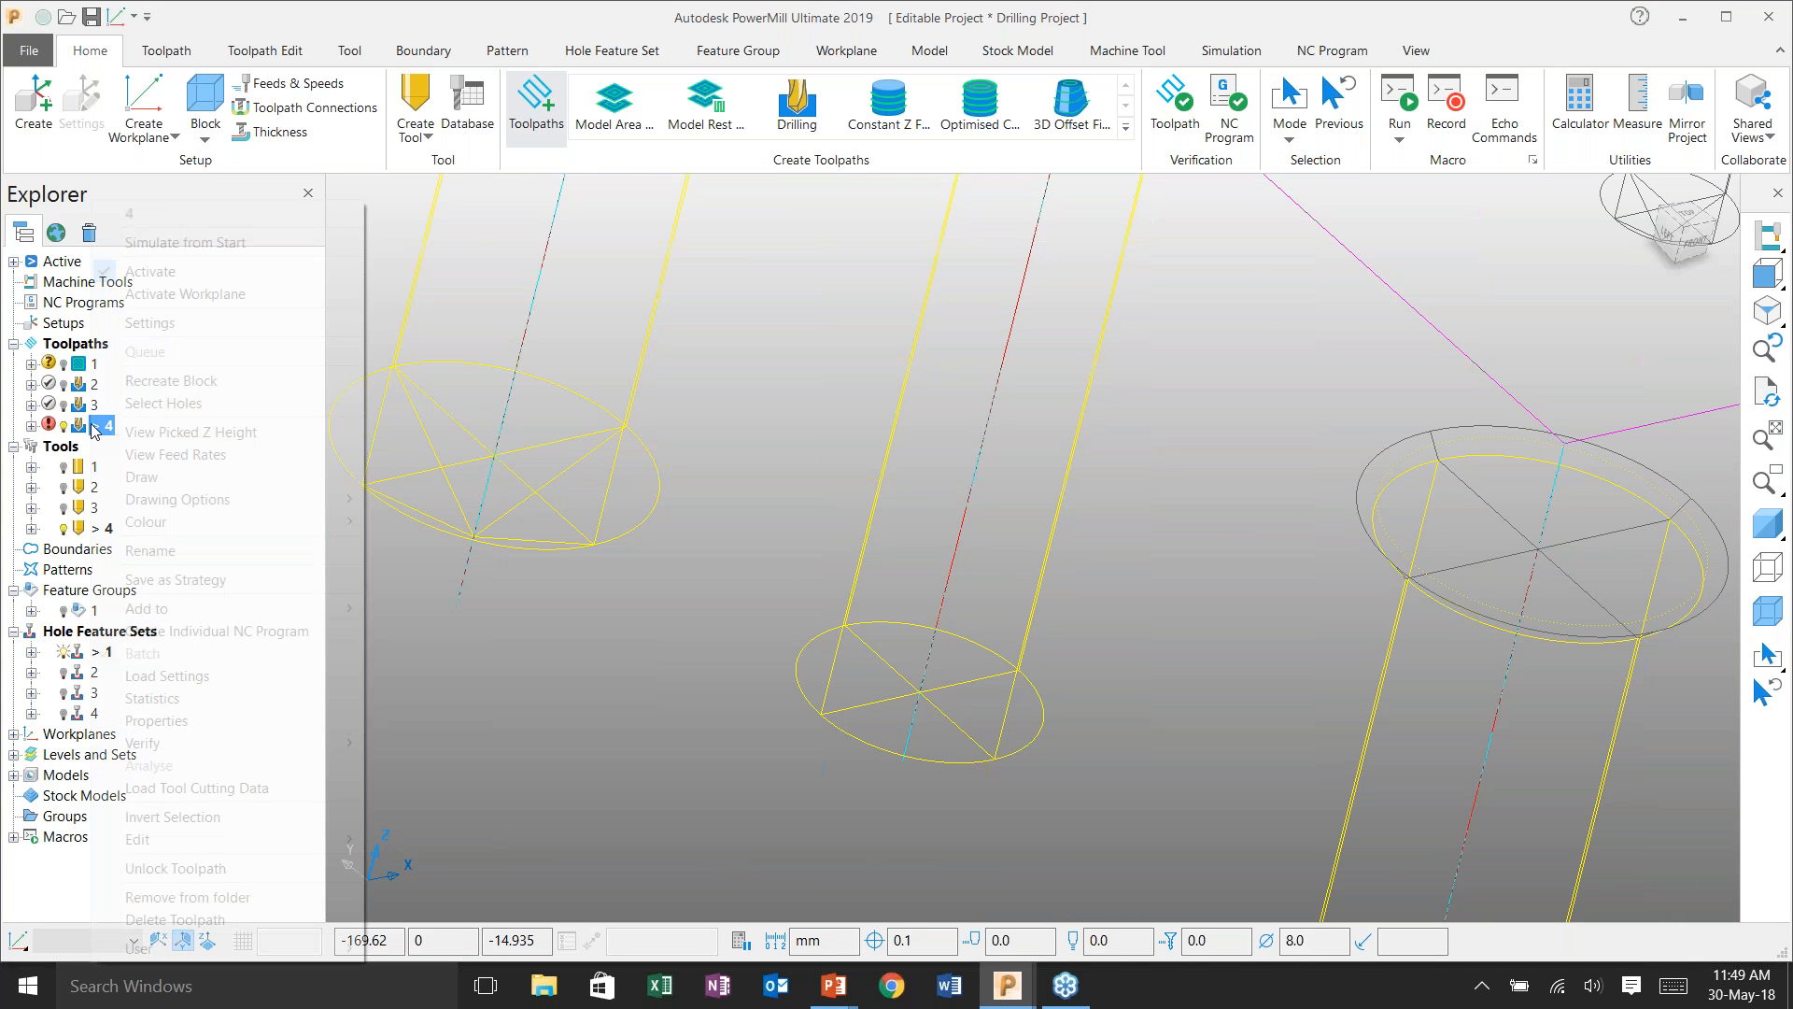
{"action": "left_click", "coordinate": [149, 322]}
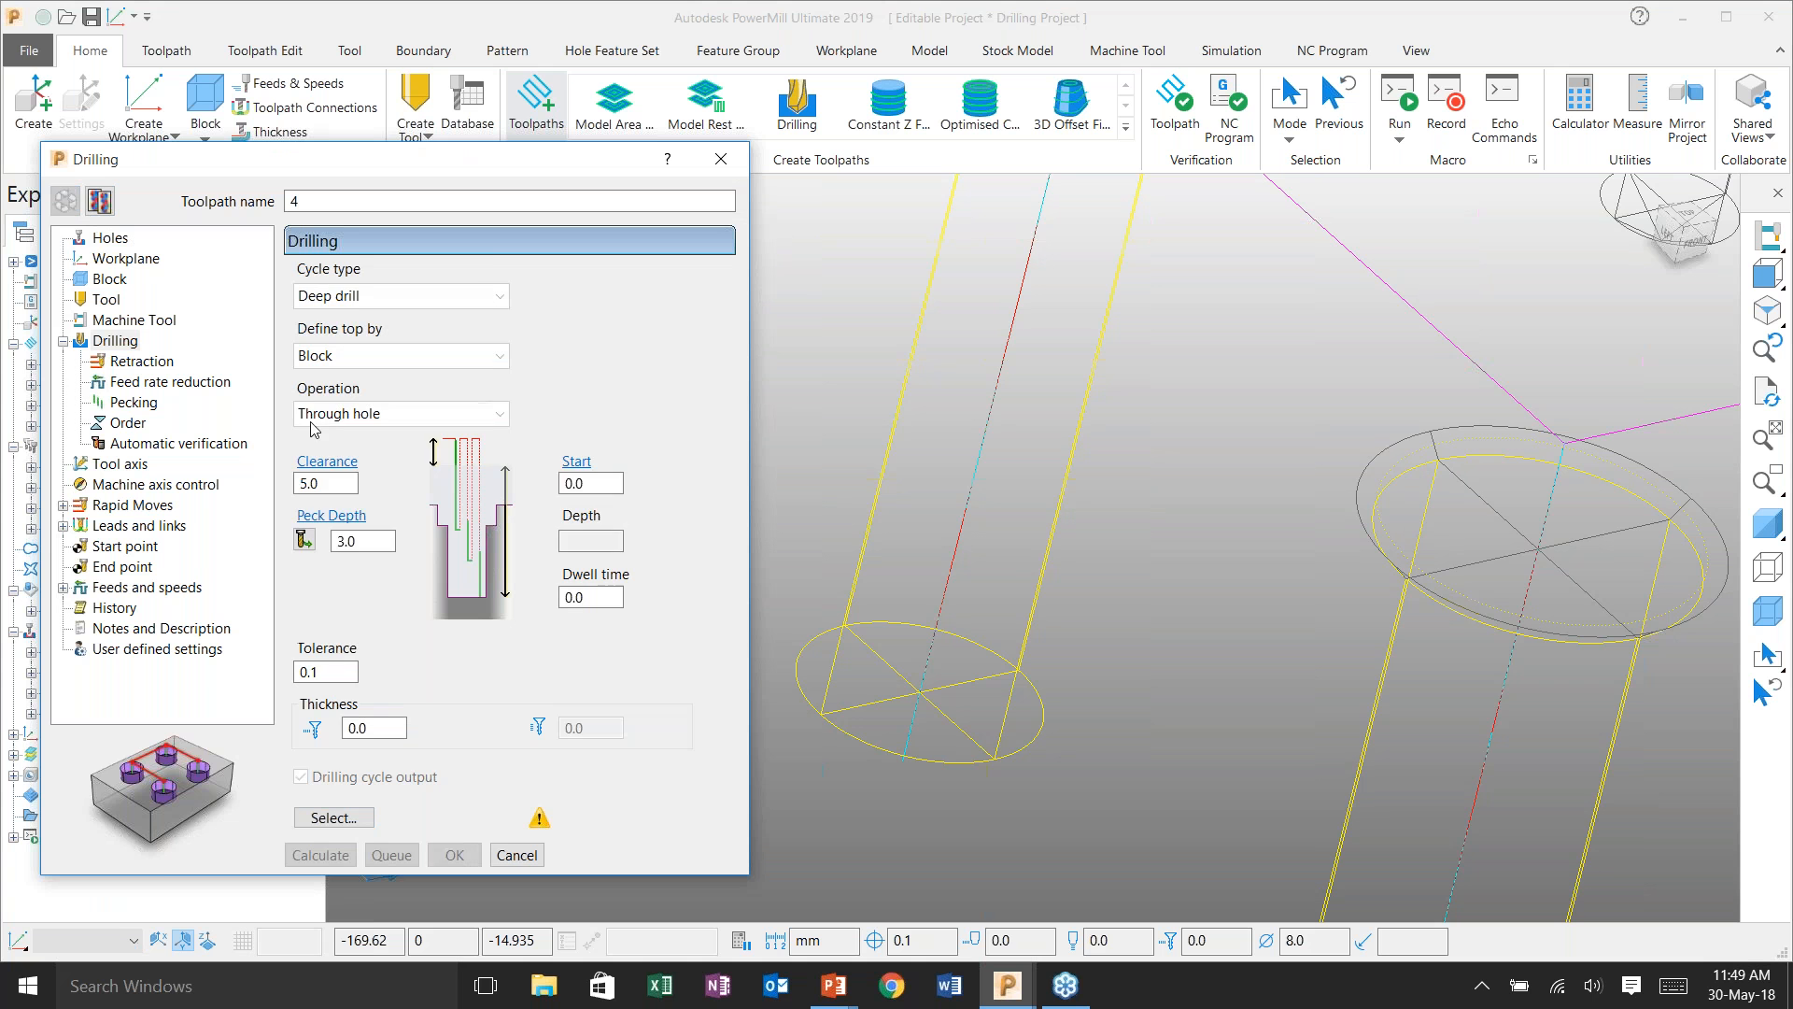
{"action": "left_click", "coordinate": [327, 415]}
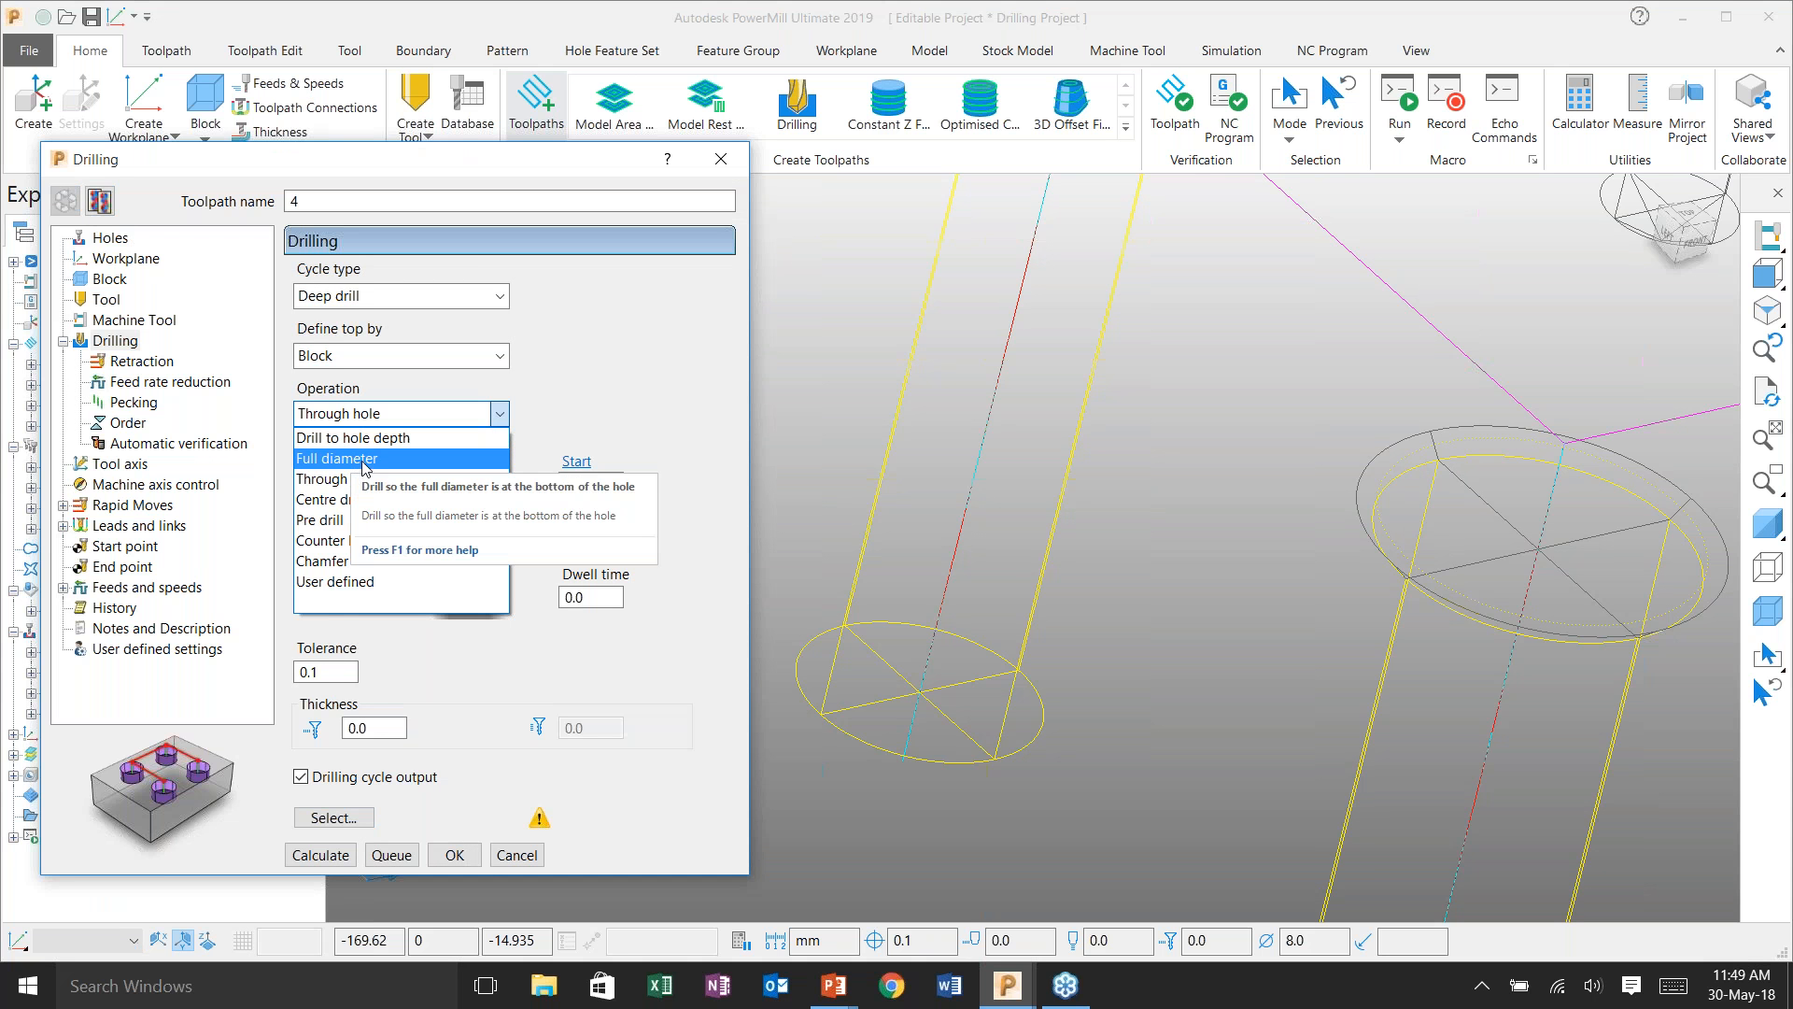
{"action": "left_click", "coordinate": [353, 459]}
{"action": "left_click", "coordinate": [320, 857]}
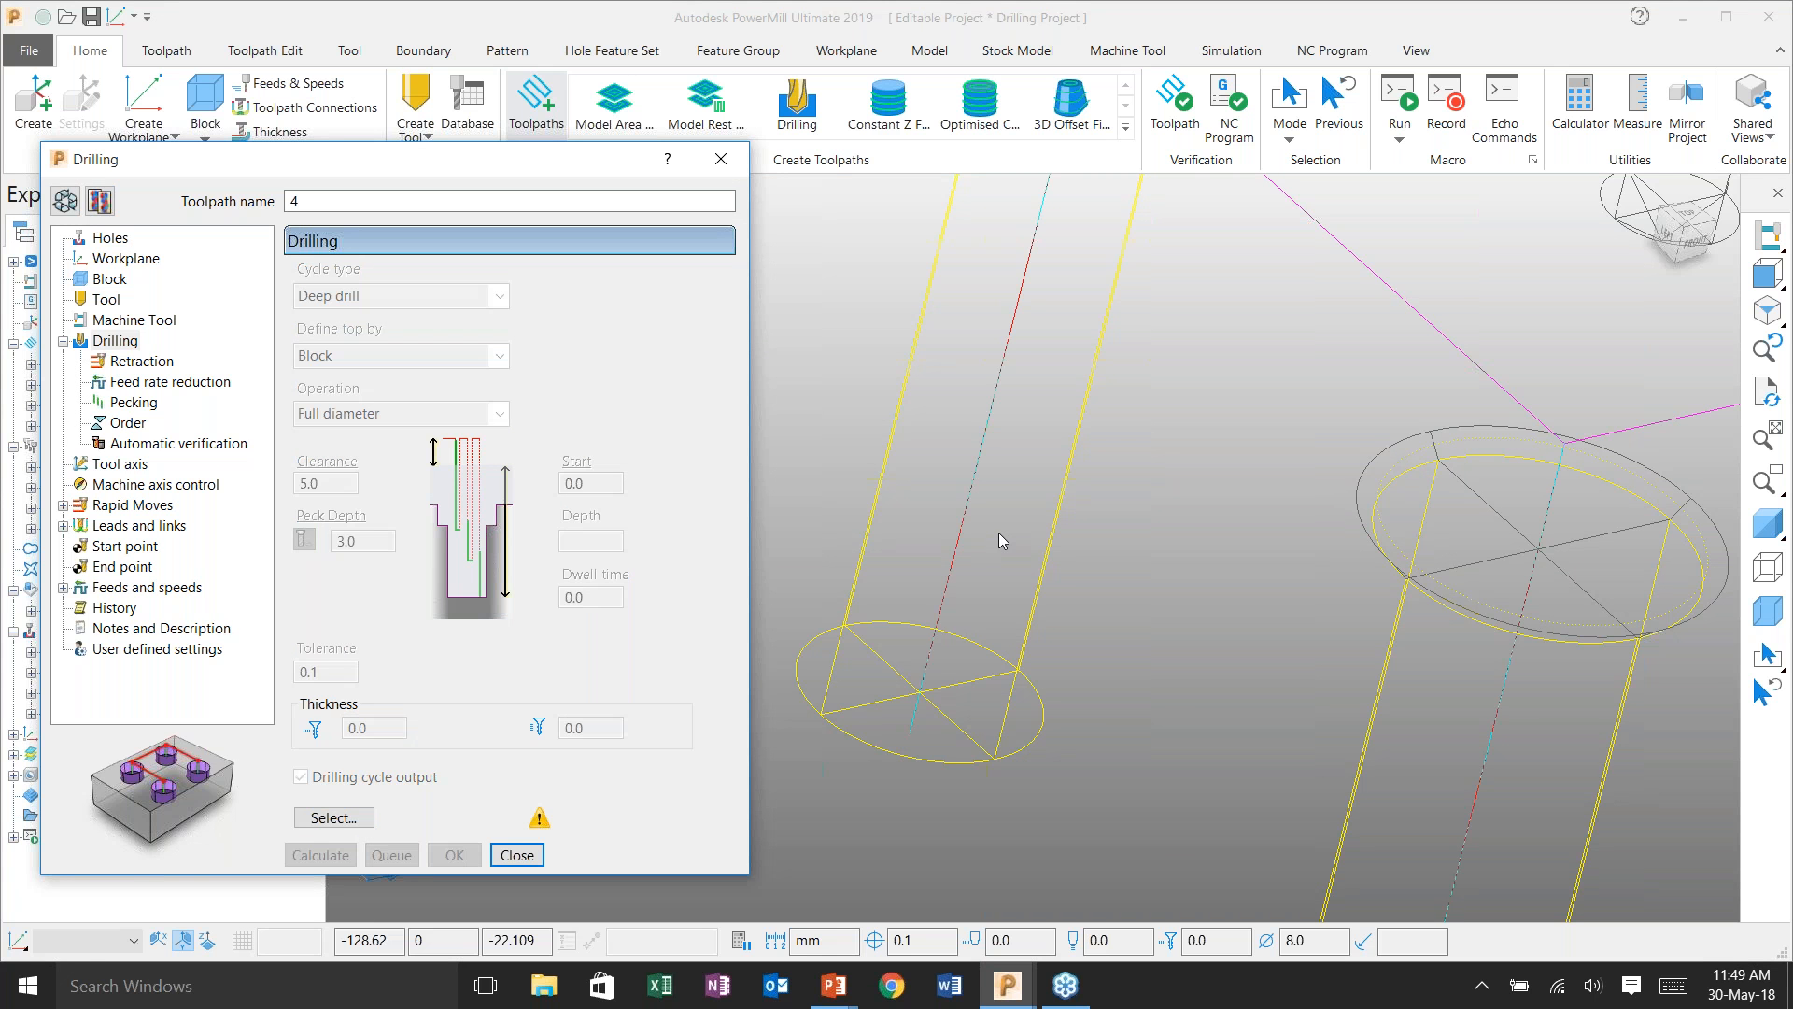
{"action": "left_click_drag", "start_coordinate": [495, 177], "coordinate": [648, 143]}
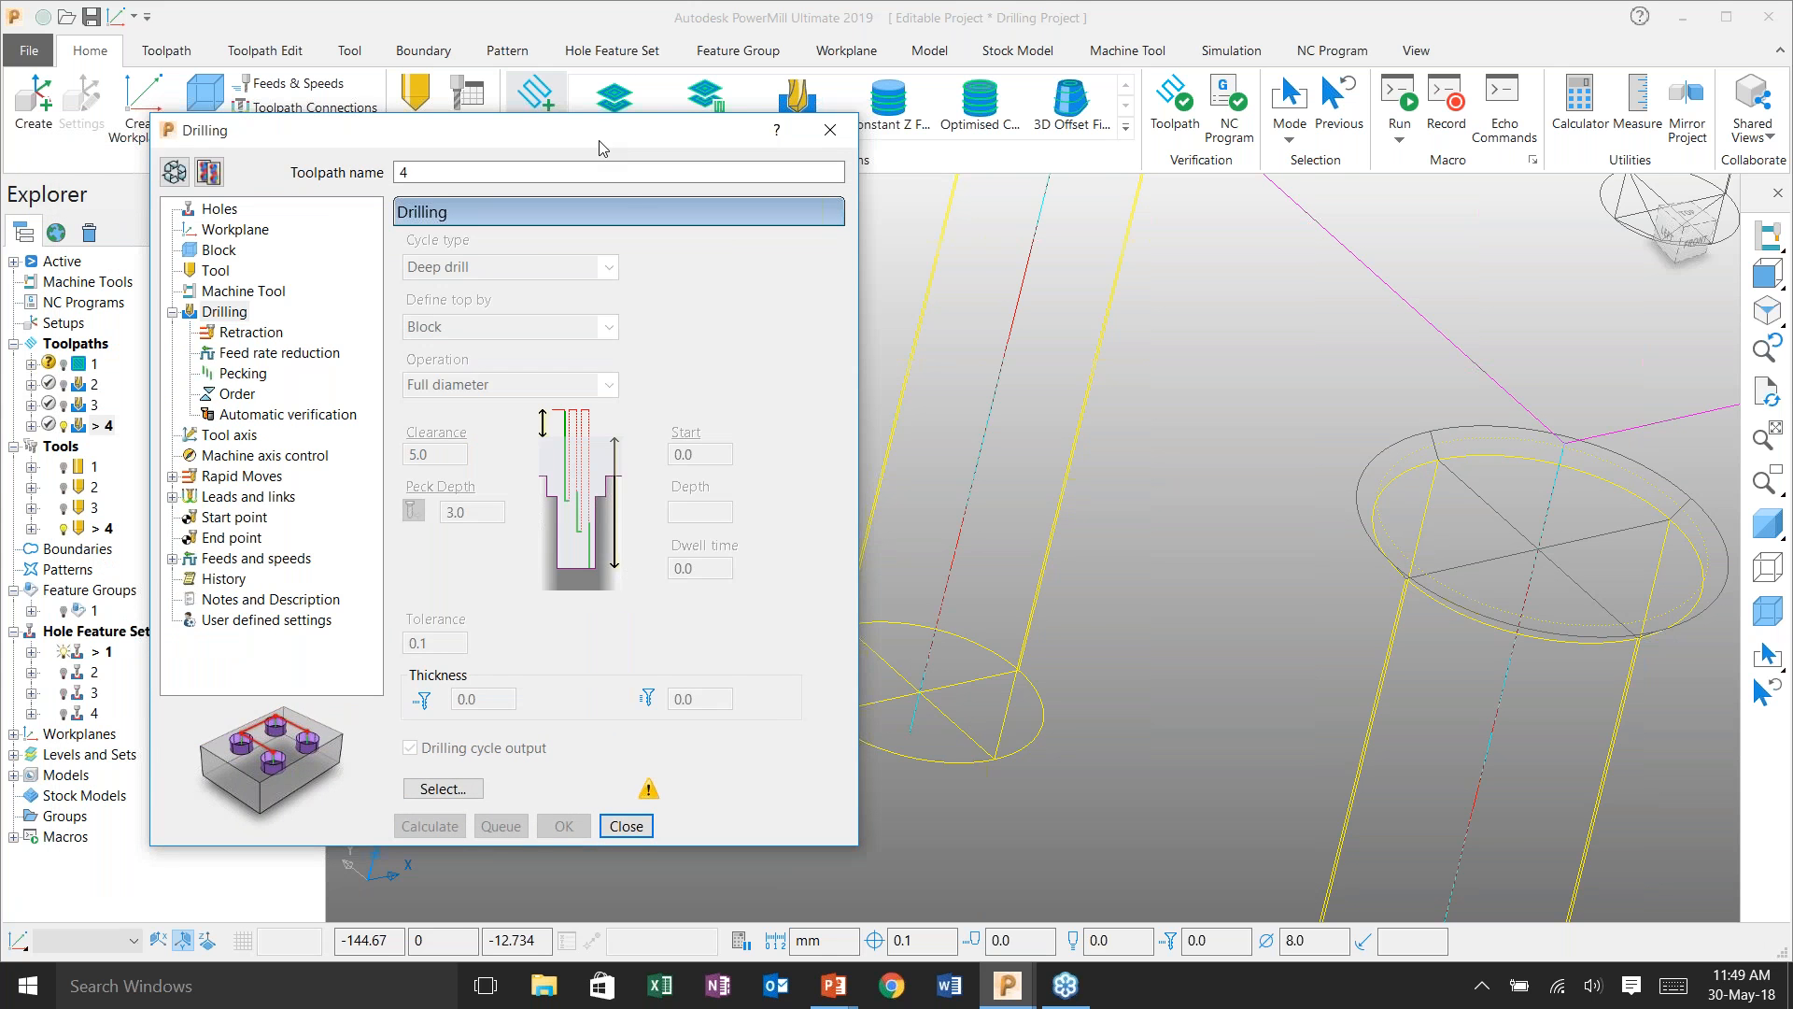
{"action": "left_click", "coordinate": [641, 834]}
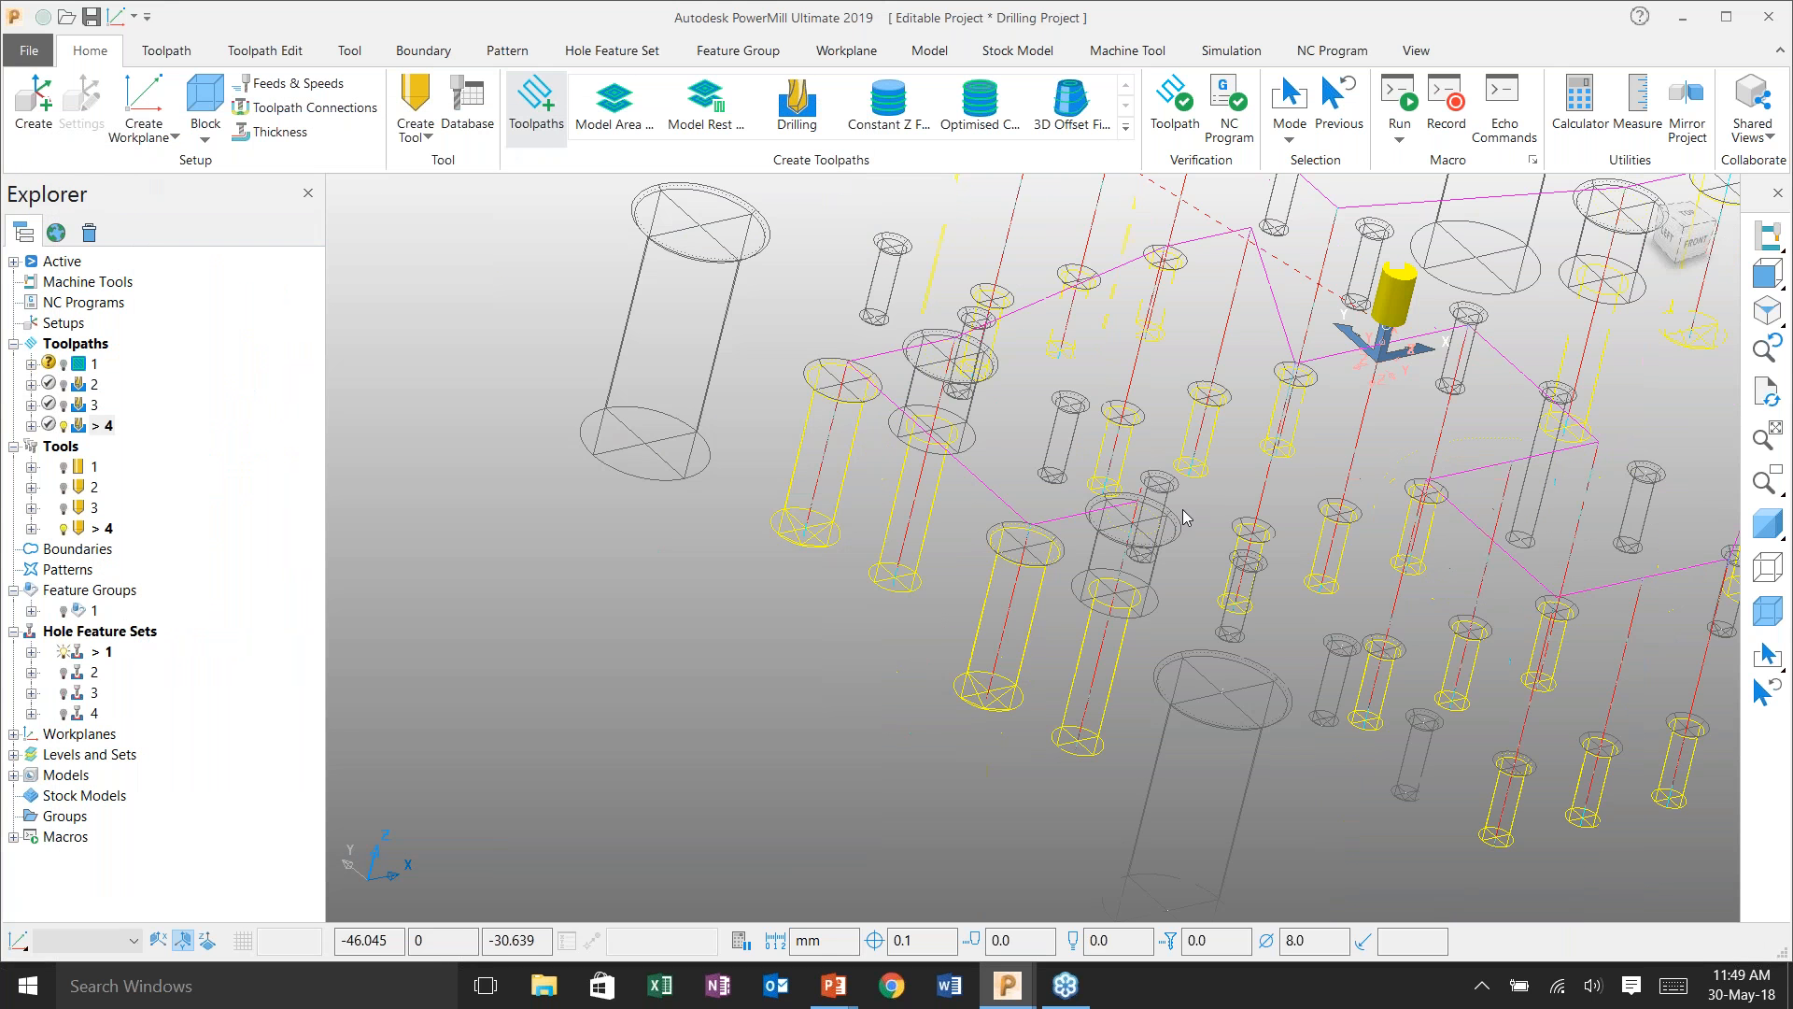
- Create drilling toolpath 5 with a single peck, through hole operation and calculate it for the smaller bores beneath the four counterbores
{"action": "middle_click_drag", "start_coordinate": [1183, 508], "coordinate": [828, 532]}
{"action": "scroll", "coordinate": [916, 505], "scroll_direction": "down", "scroll_amount": 2}
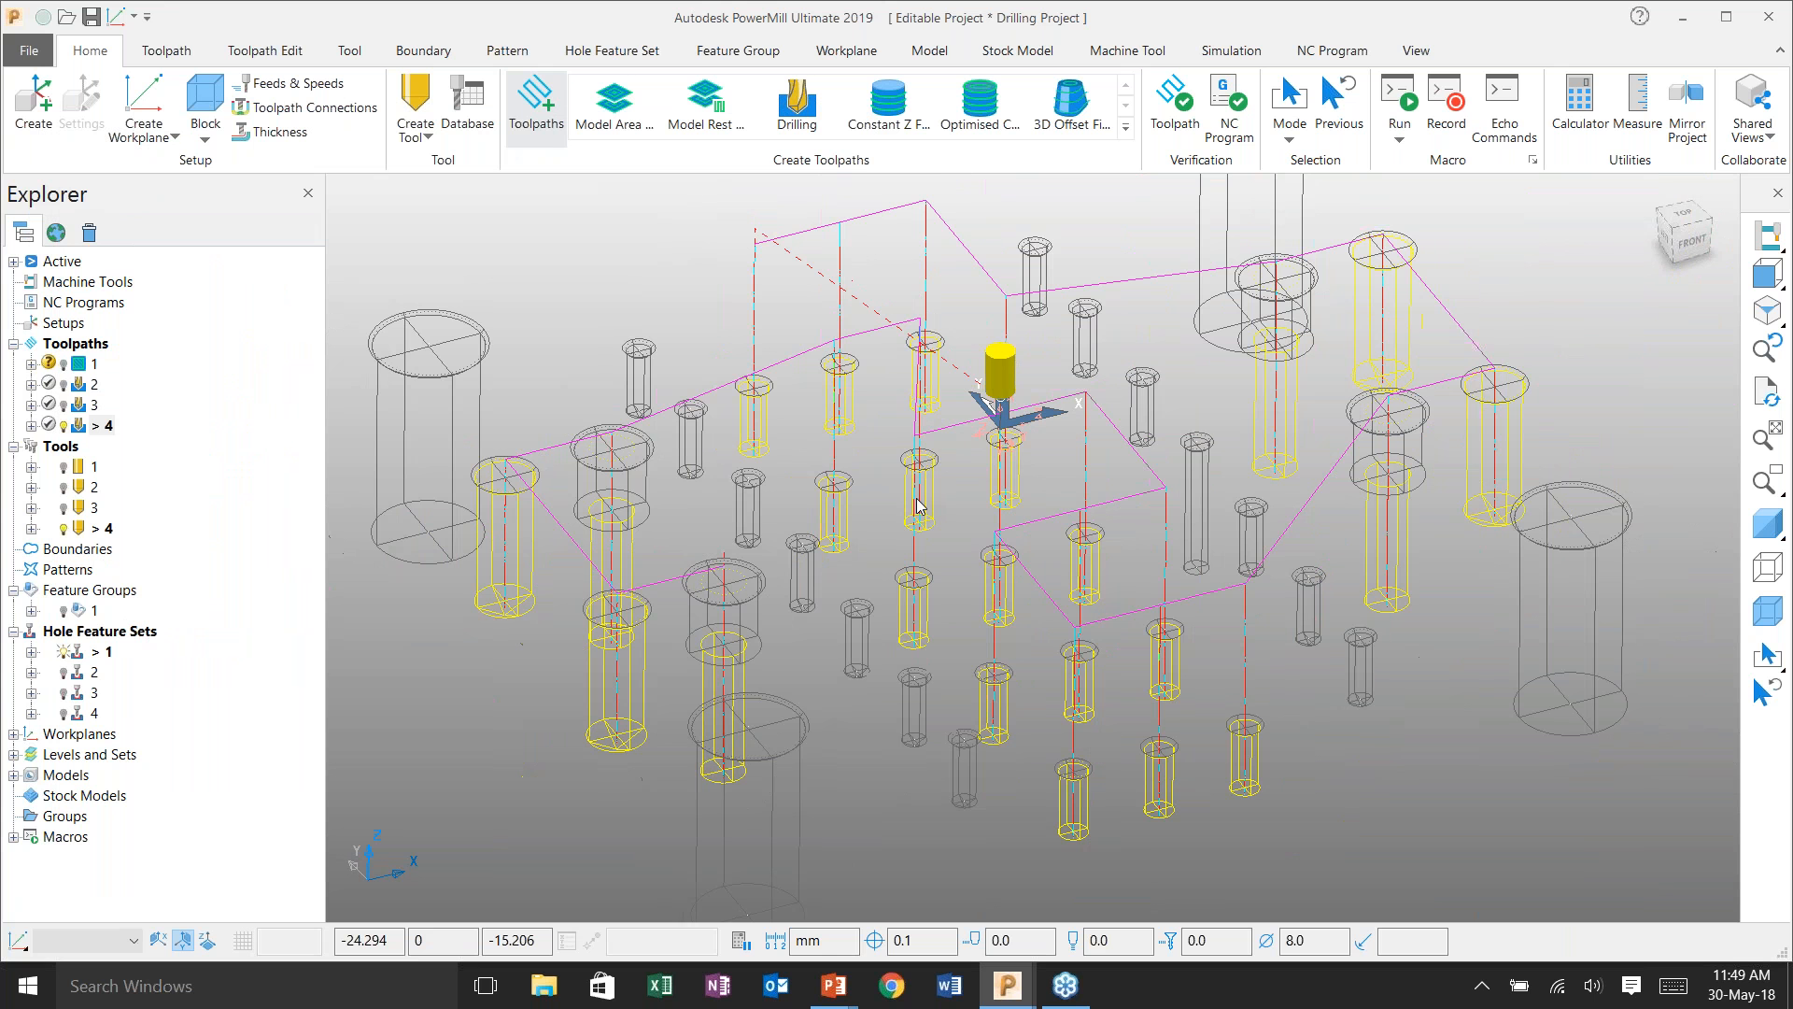
{"action": "scroll", "coordinate": [916, 505], "scroll_direction": "down", "scroll_amount": 1}
{"action": "scroll", "coordinate": [916, 506], "scroll_direction": "down", "scroll_amount": 2}
{"action": "middle_click_drag", "start_coordinate": [916, 505], "coordinate": [1268, 598]}
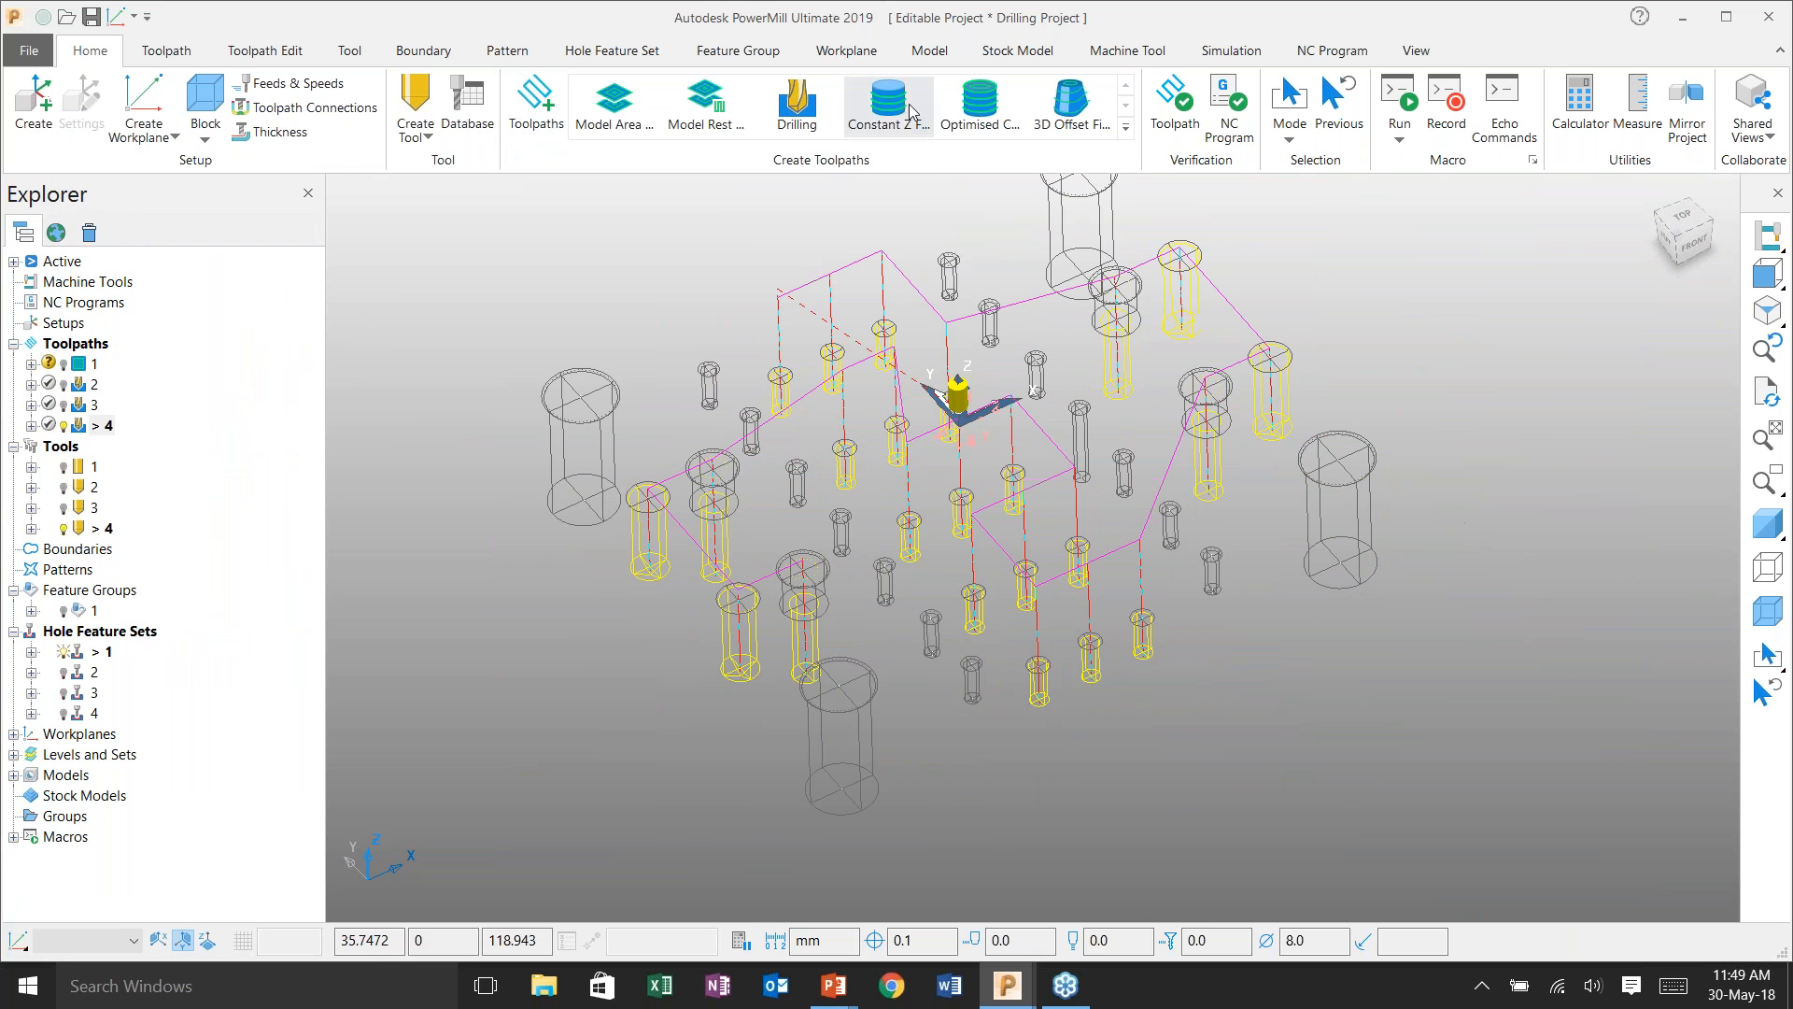
{"action": "left_click", "coordinate": [535, 116]}
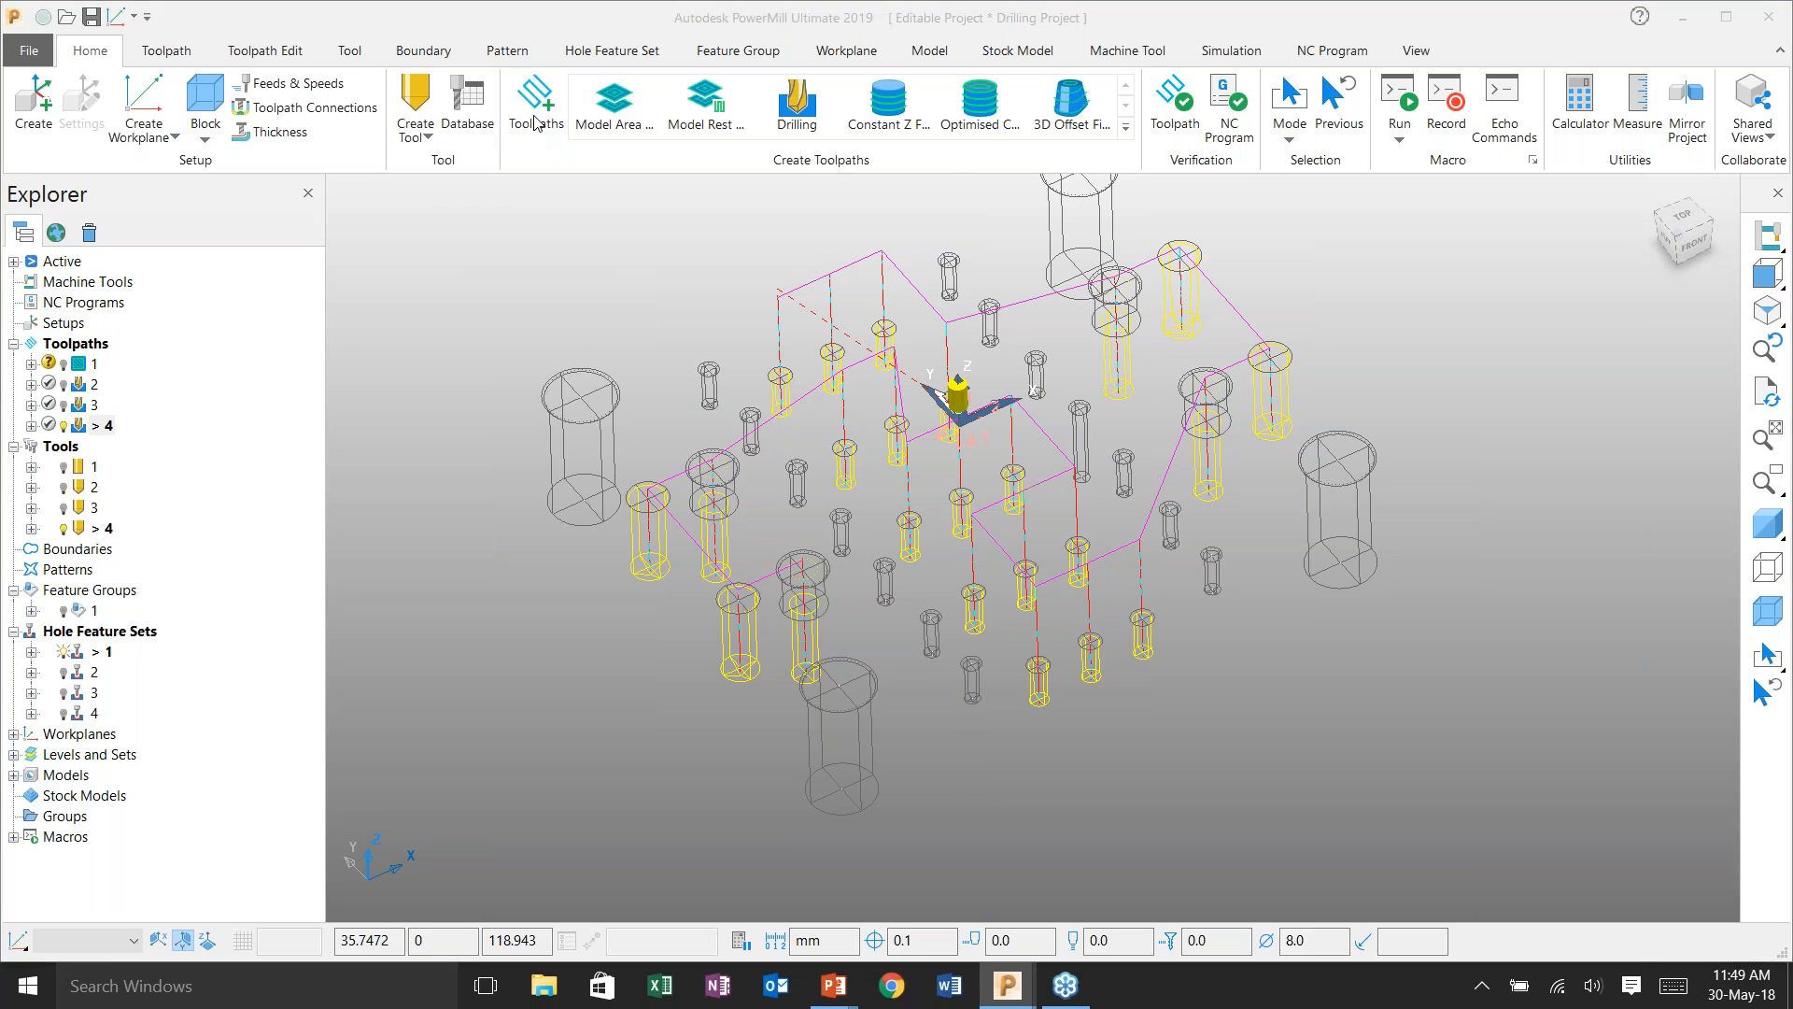
{"action": "key", "text": "Escape"}
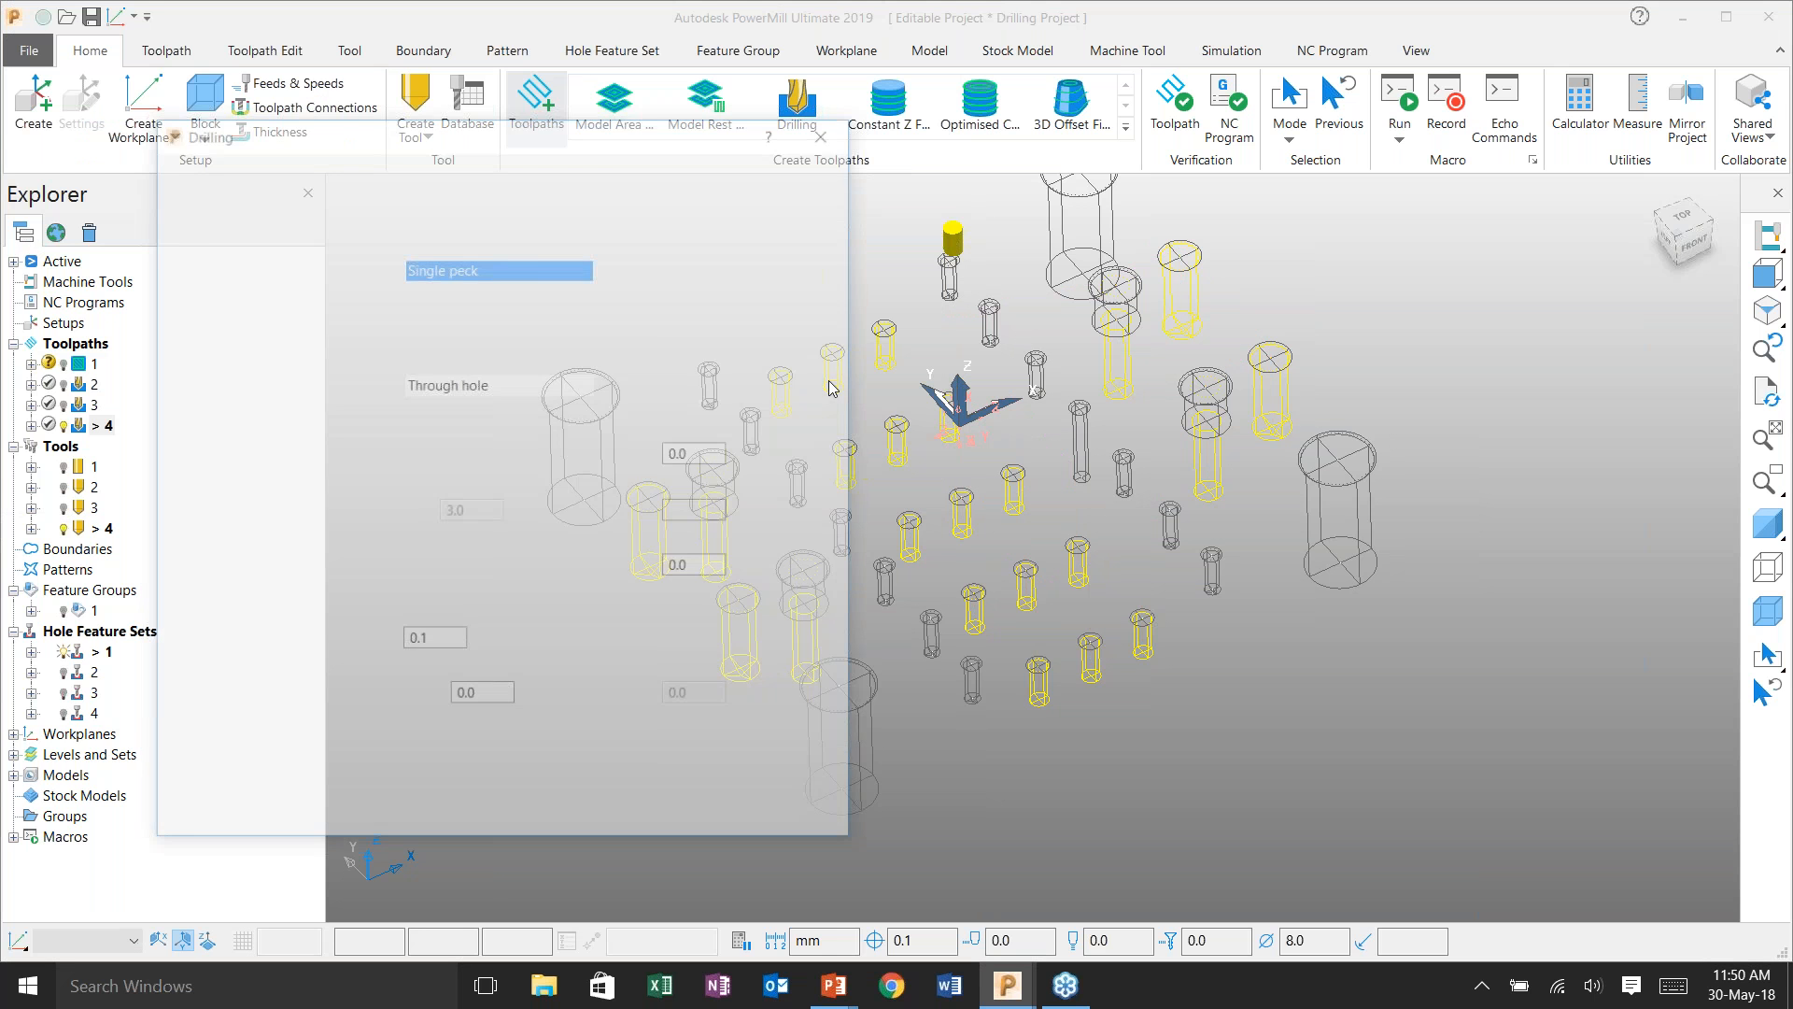
{"action": "left_click", "coordinate": [432, 789]}
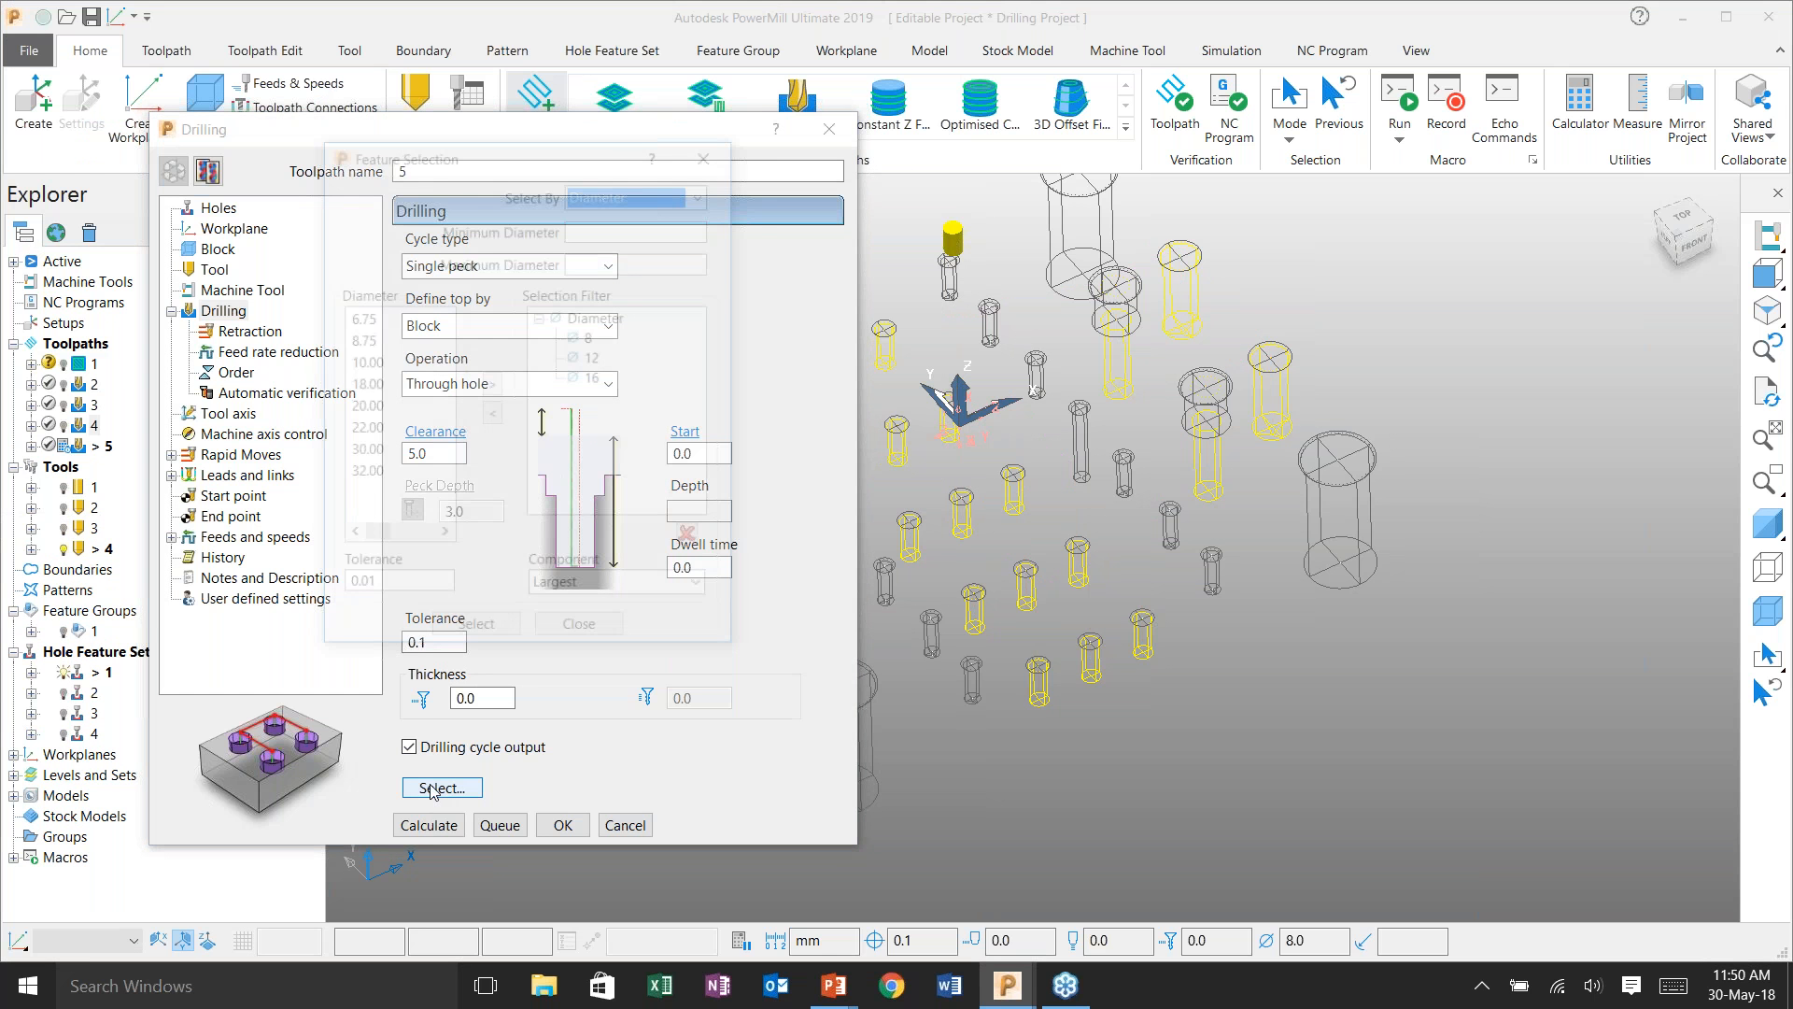
{"action": "left_click", "coordinate": [581, 633]}
{"action": "left_click", "coordinate": [429, 825]}
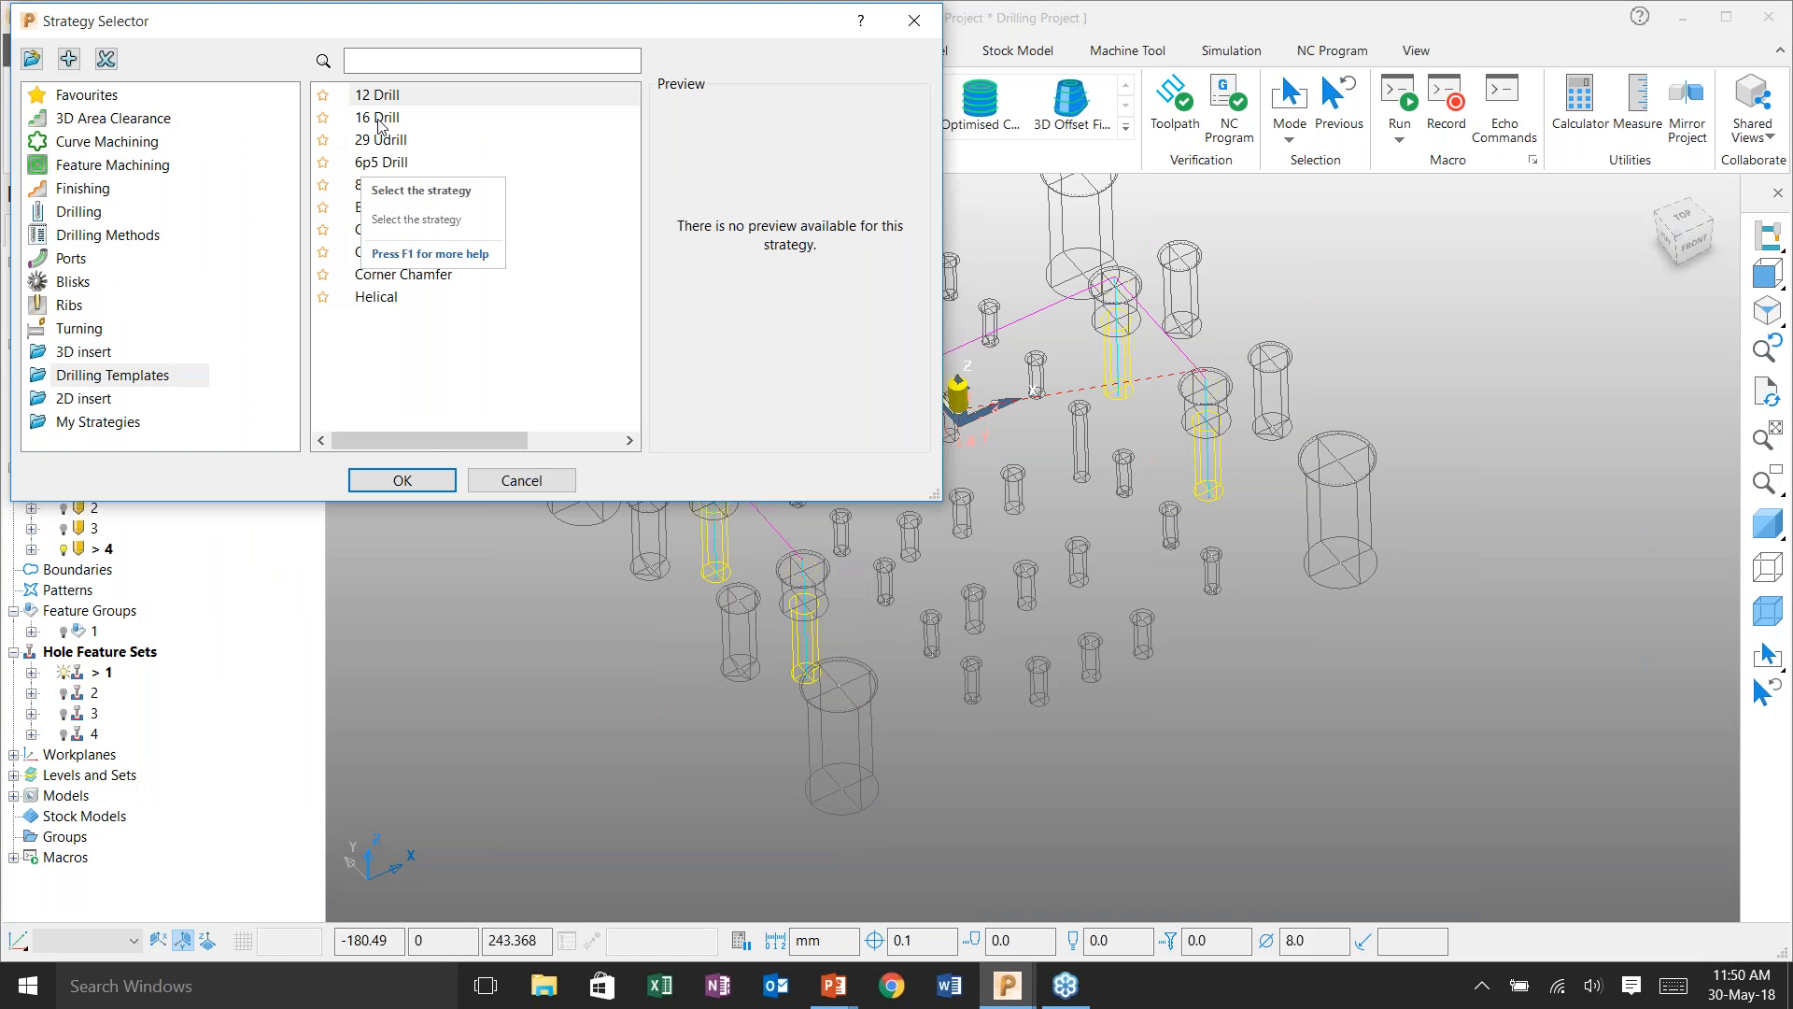
- Create toolpath 6 from the 16 Drill template, select the 16 diameter holes, and calculate it
{"action": "left_click", "coordinate": [377, 119]}
{"action": "left_click", "coordinate": [420, 484]}
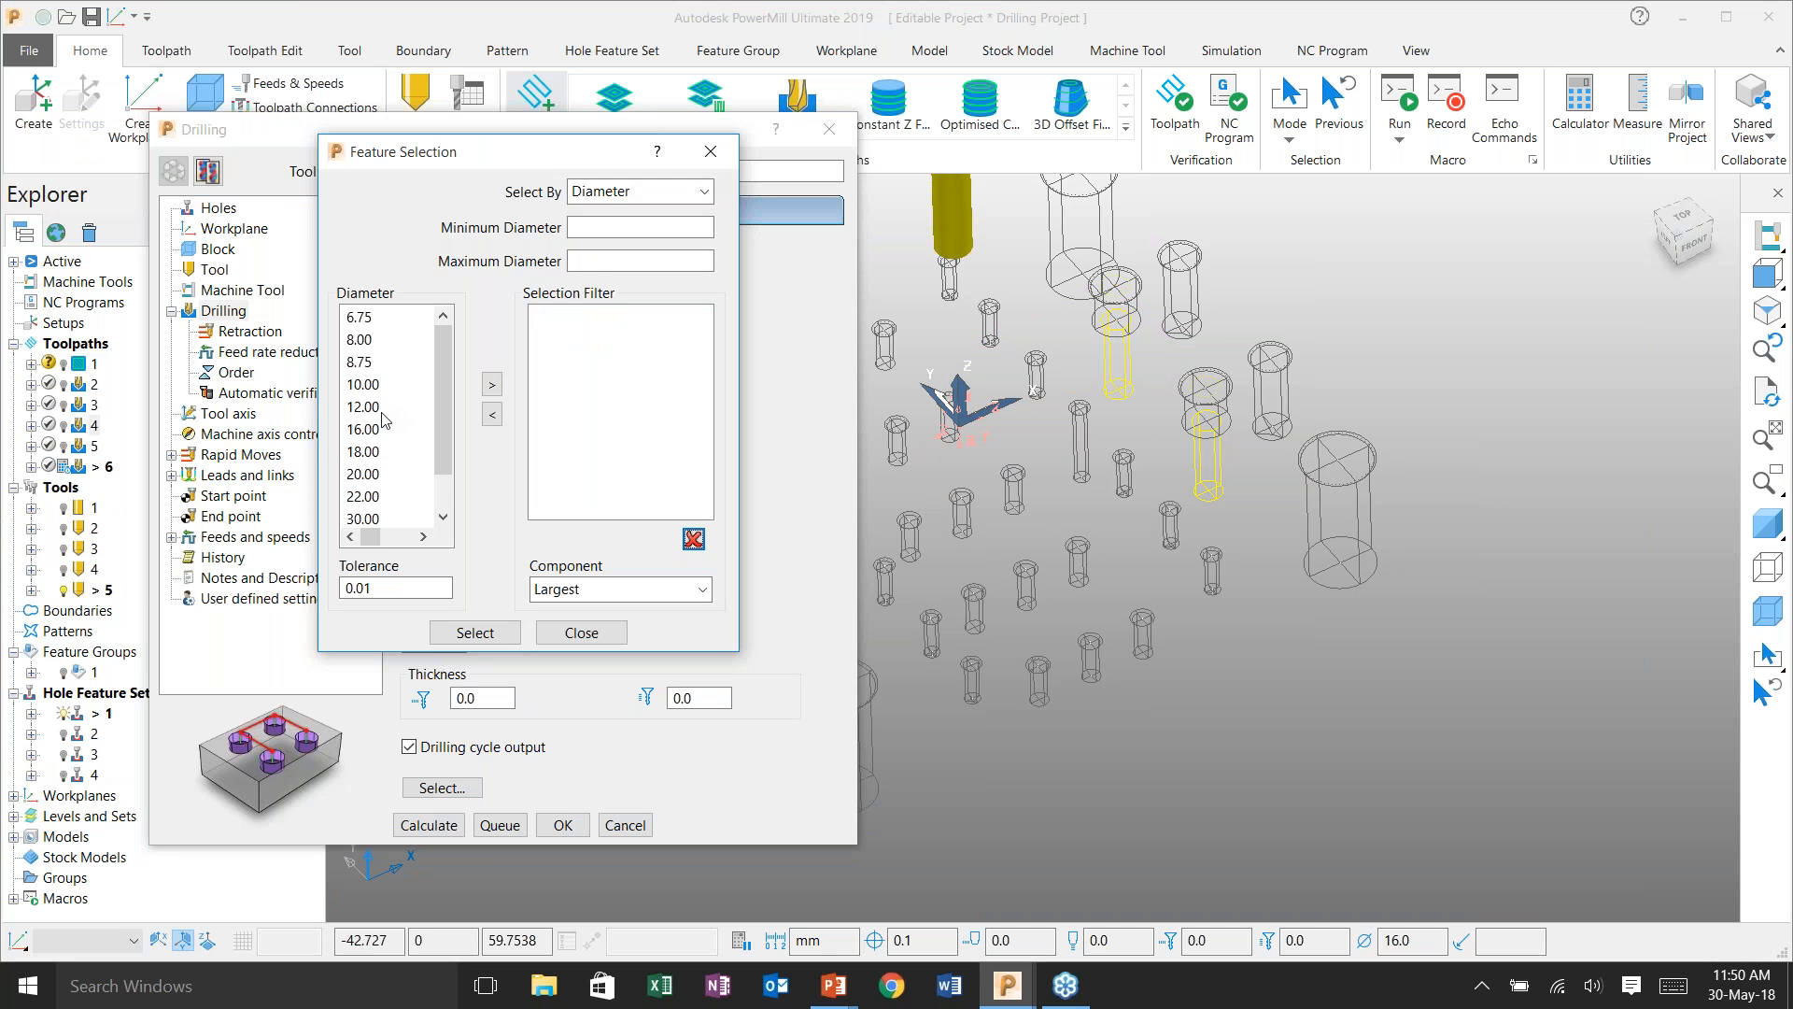
{"action": "left_click", "coordinate": [375, 428]}
{"action": "left_click", "coordinate": [492, 383]}
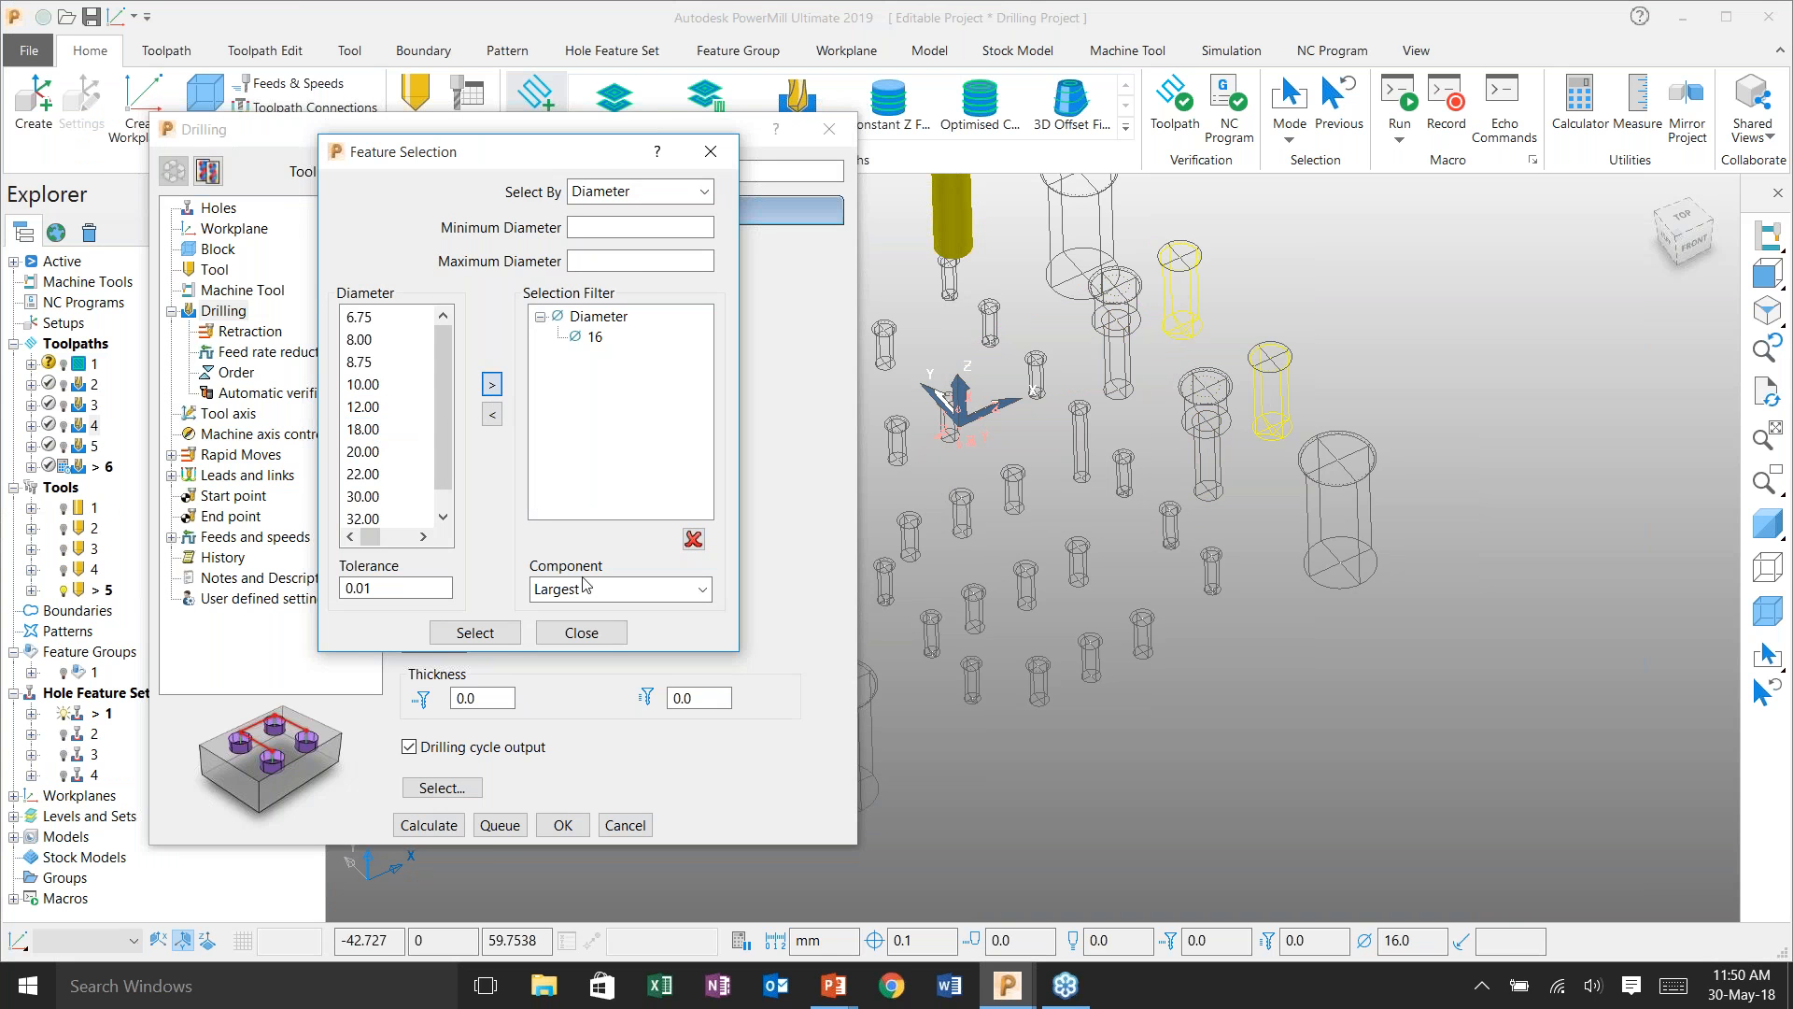
{"action": "left_click", "coordinate": [602, 636]}
{"action": "left_click", "coordinate": [435, 825]}
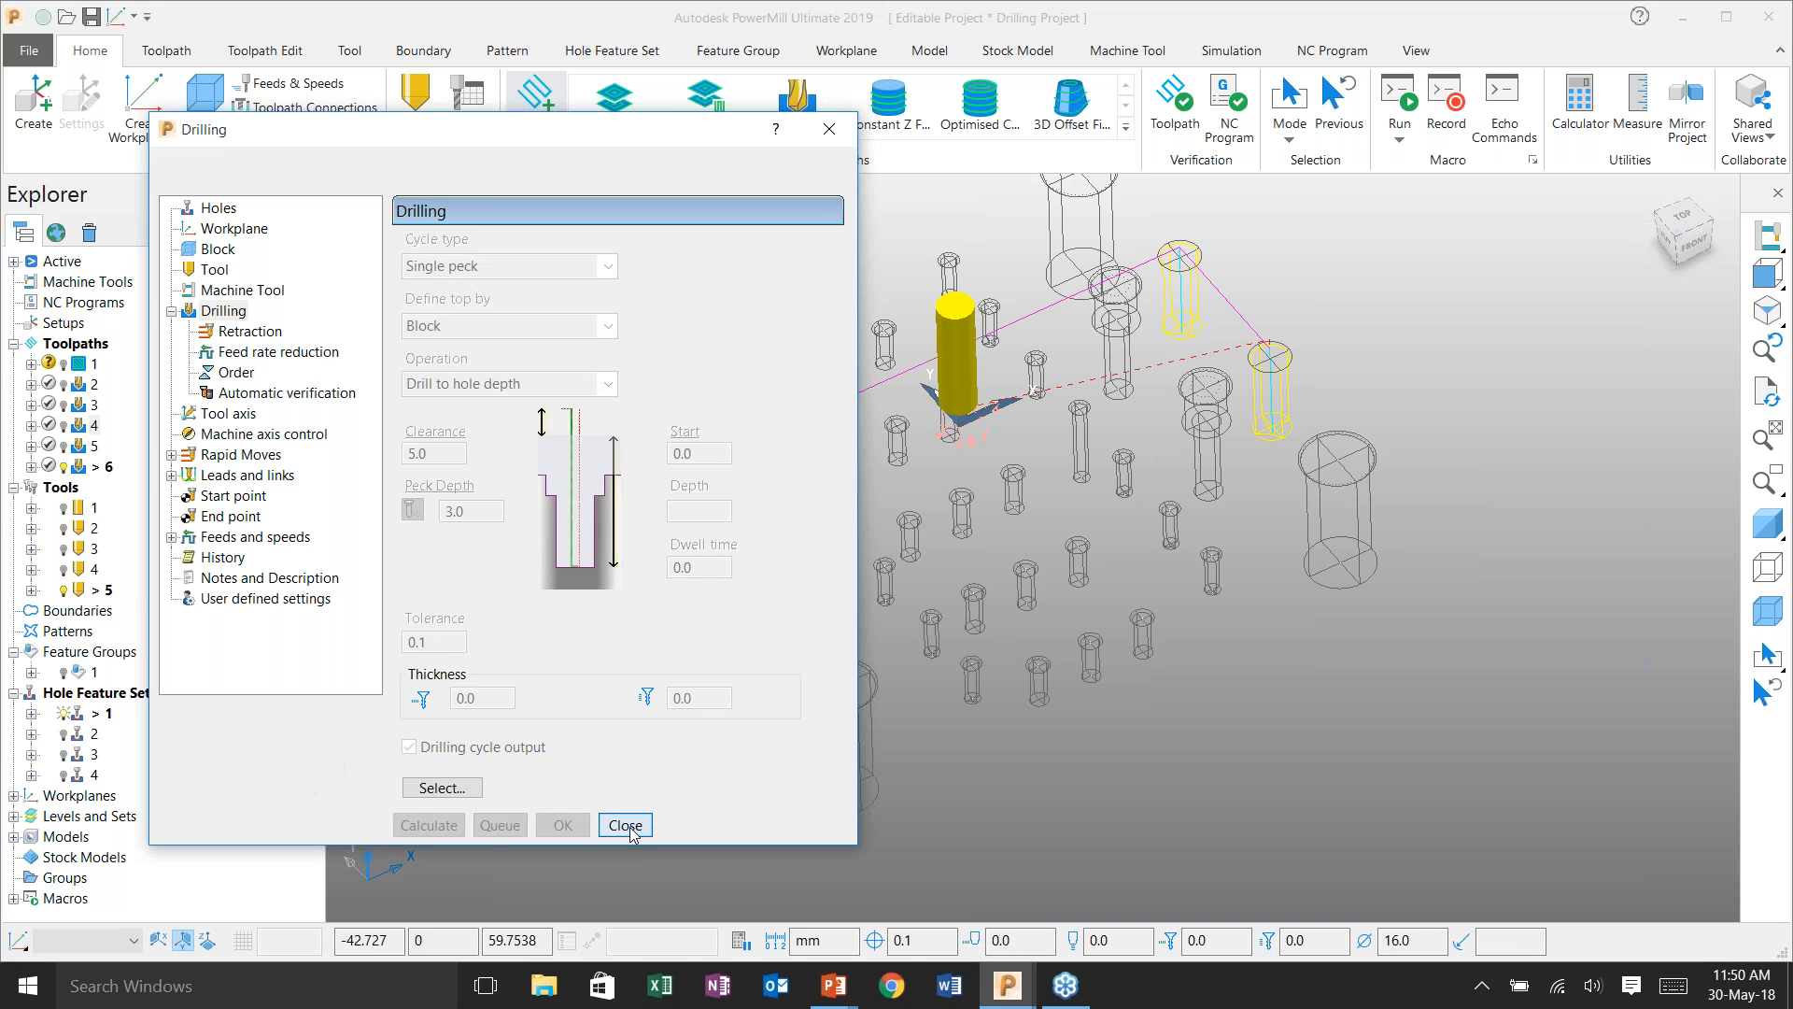
{"action": "left_click", "coordinate": [625, 825]}
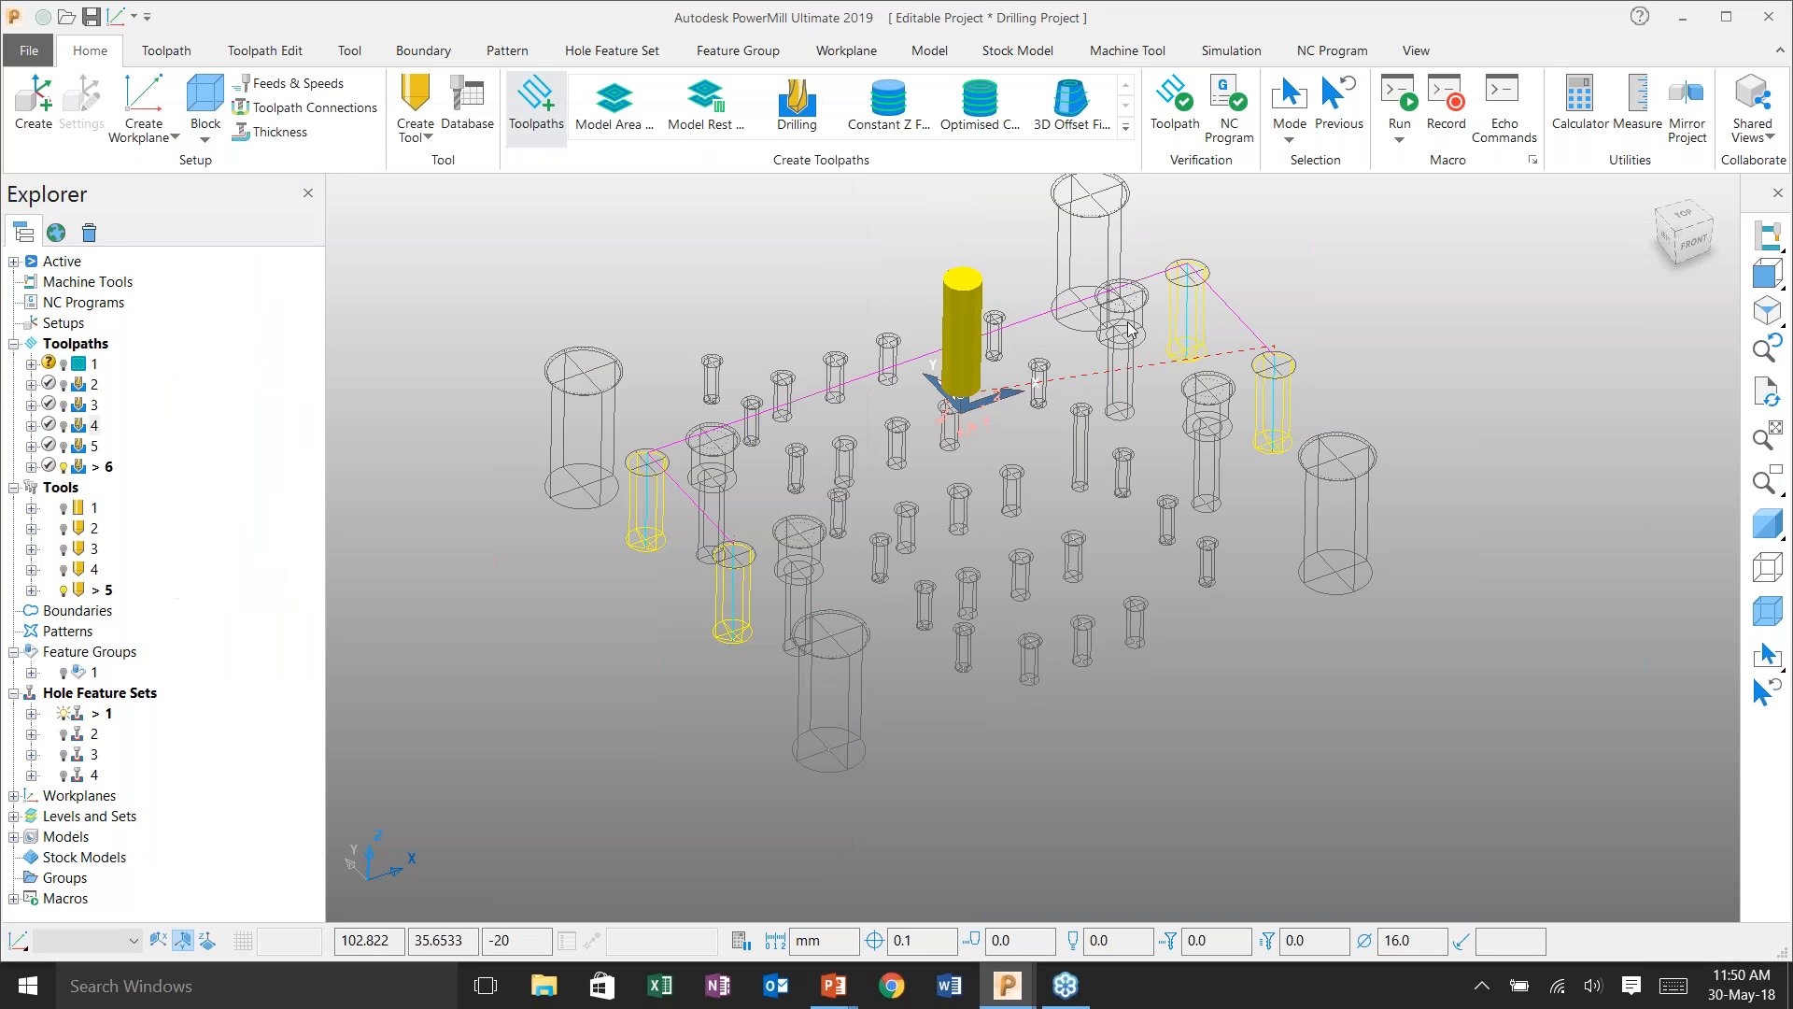
- Create toolpath 7 from the Helical template, select the 20 diameter holes, and calculate it with a pitch of 0.2
{"action": "scroll", "coordinate": [664, 490], "scroll_direction": "up", "scroll_amount": 3}
{"action": "left_click", "coordinate": [540, 103]}
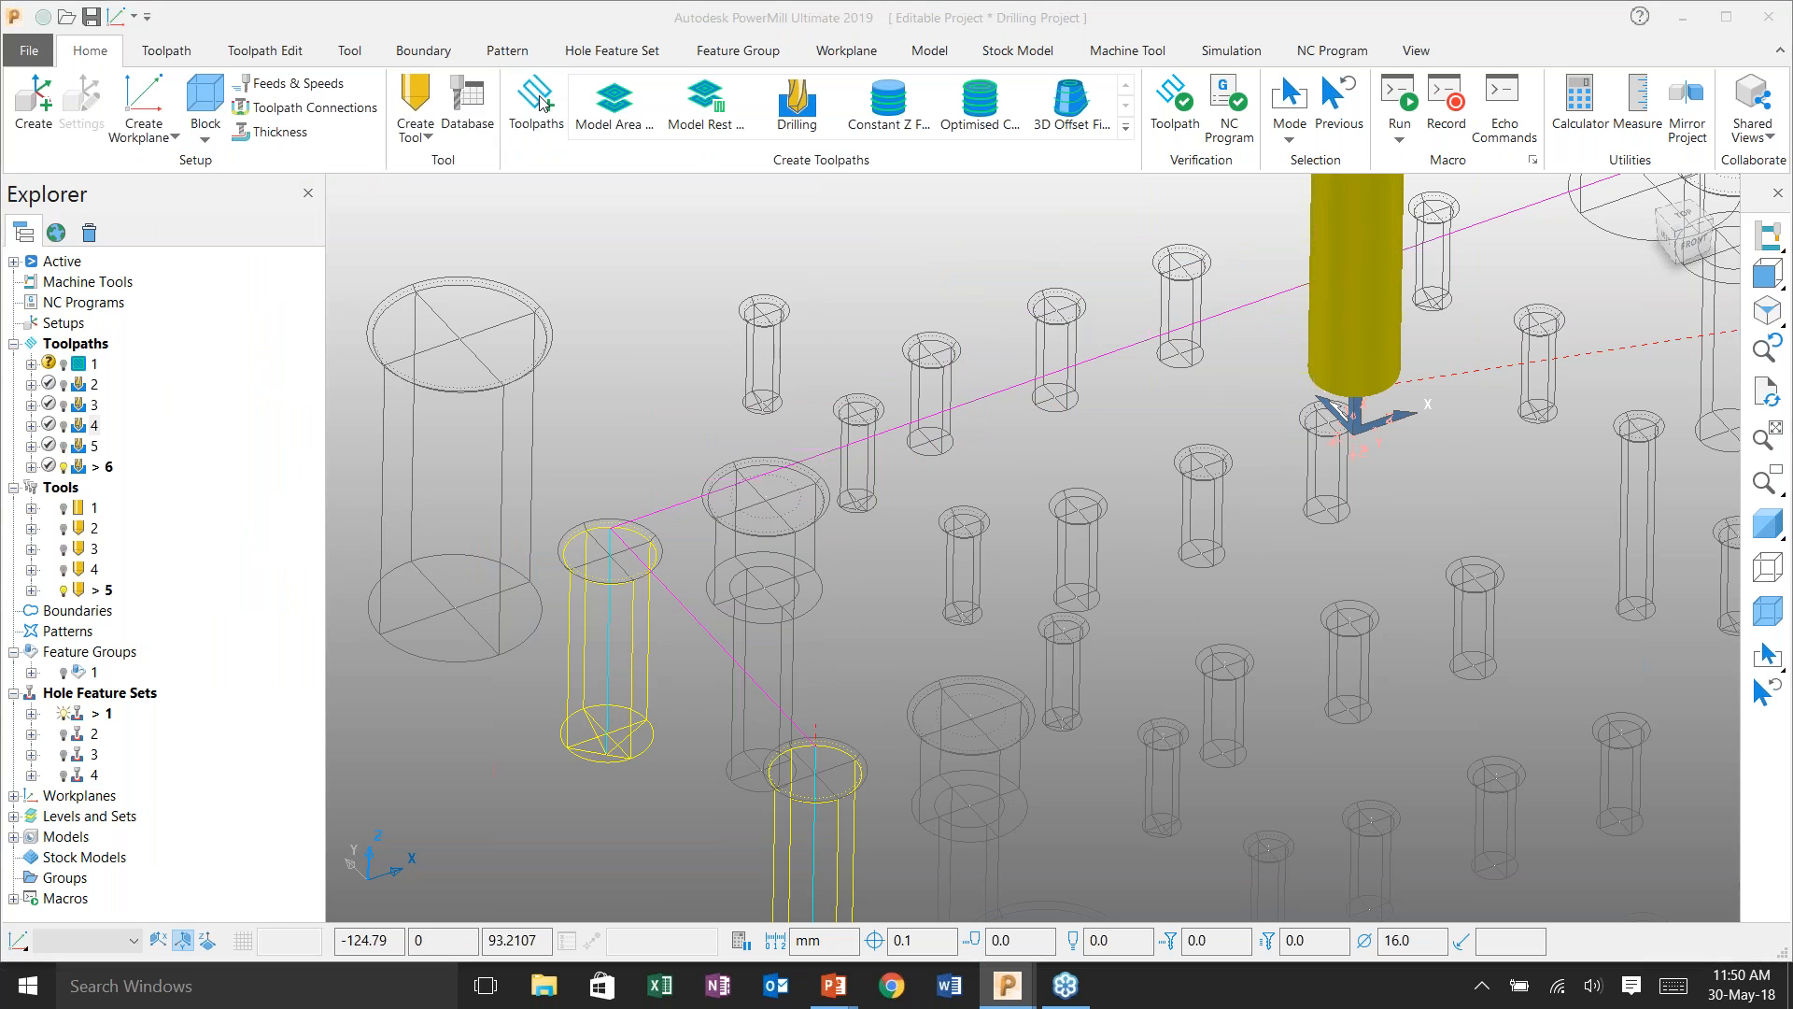
{"action": "left_click", "coordinate": [401, 480]}
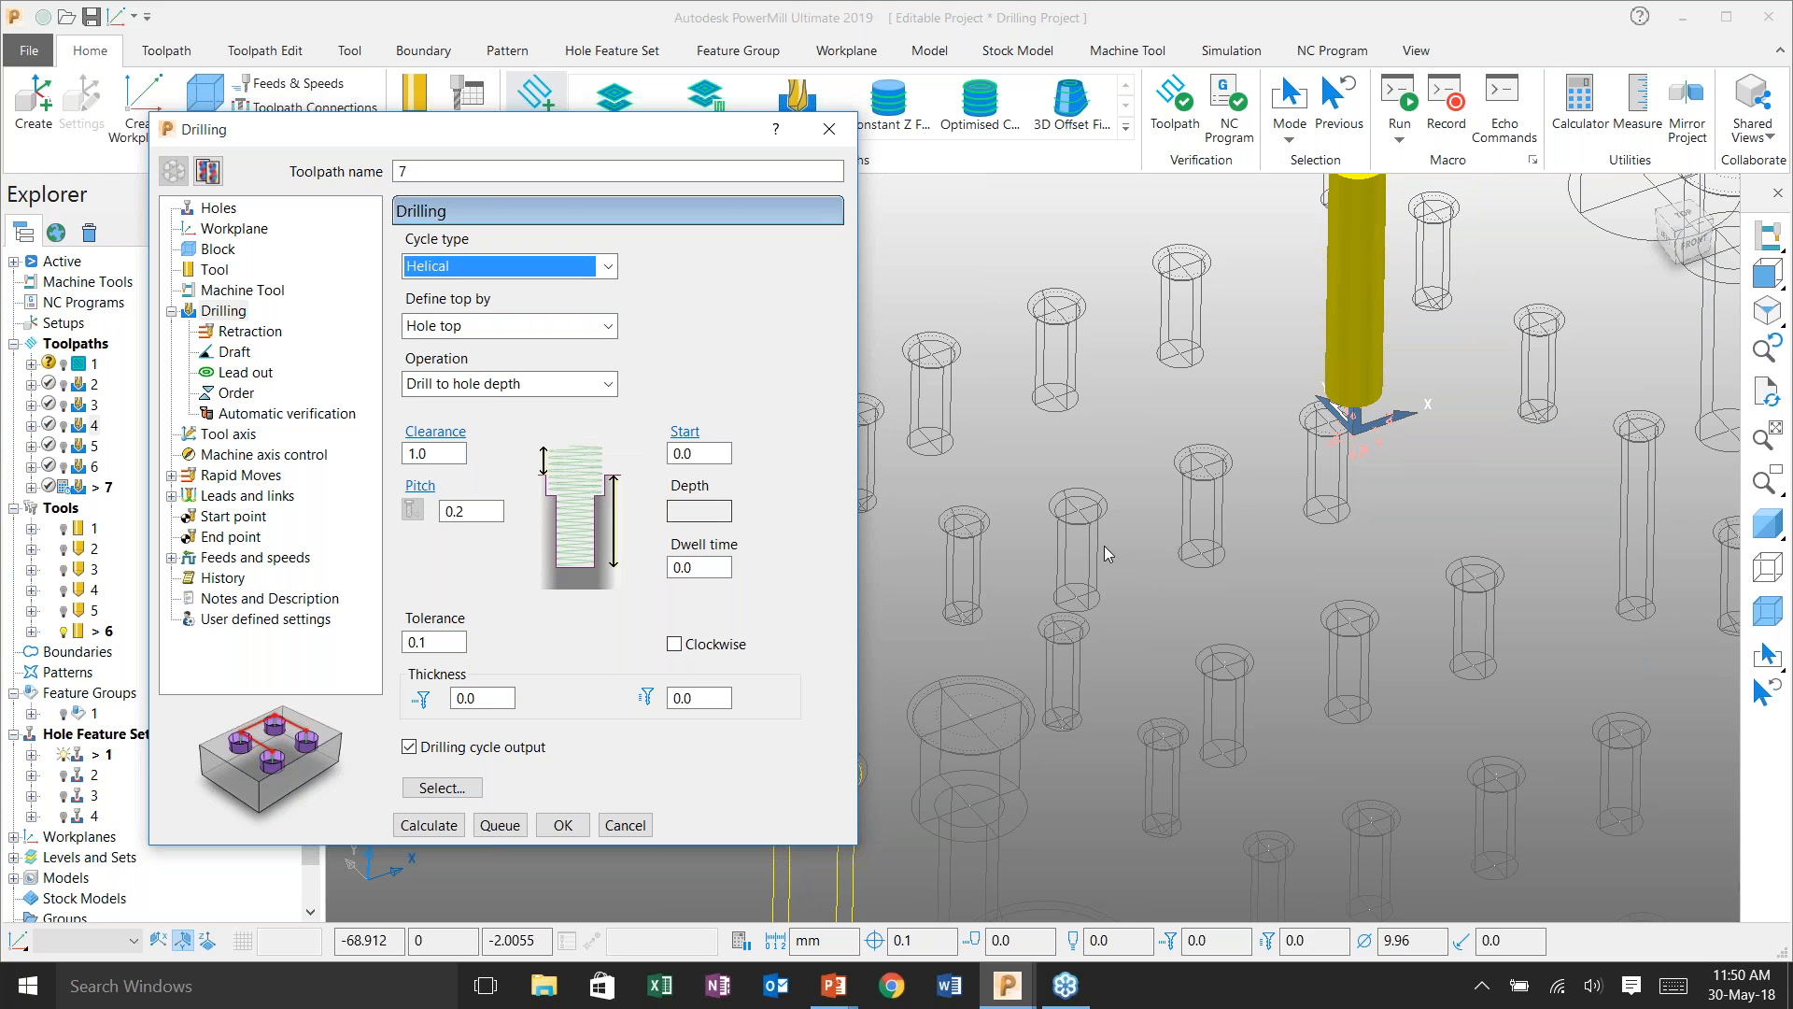
{"action": "scroll", "coordinate": [1104, 545], "scroll_direction": "down", "scroll_amount": 5}
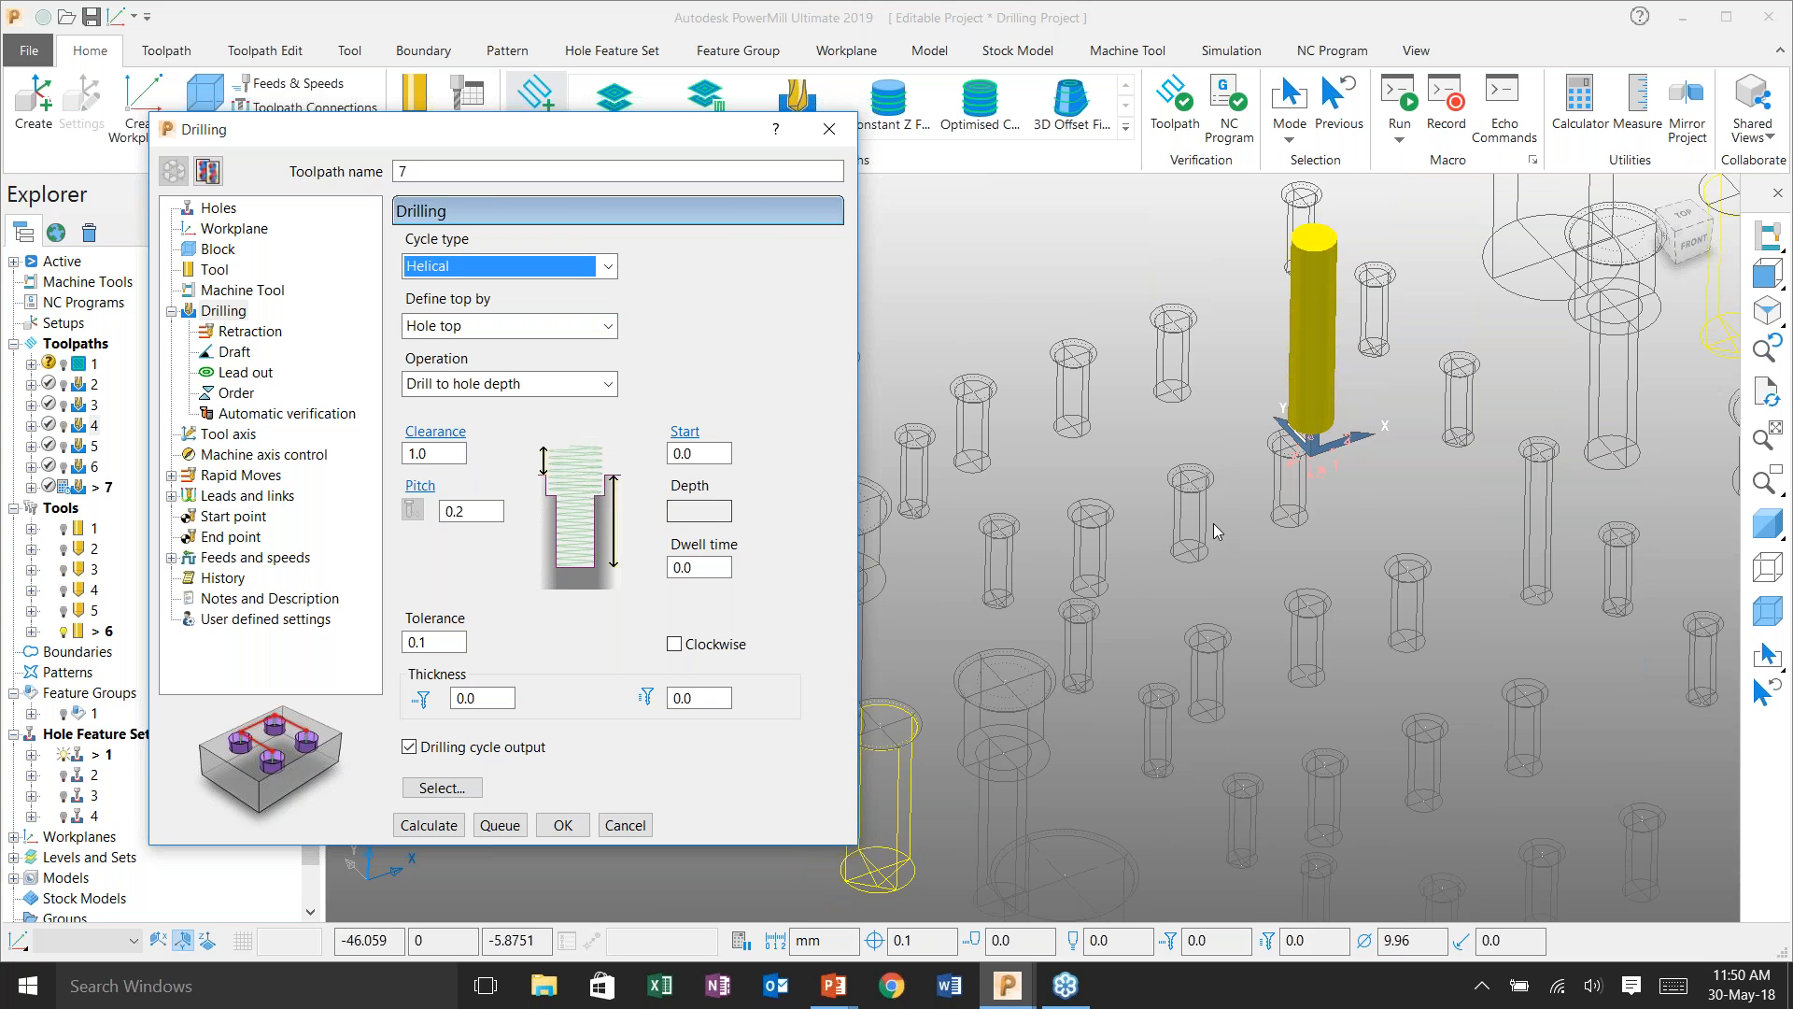
{"action": "left_click", "coordinate": [442, 788]}
{"action": "left_click", "coordinate": [363, 474]}
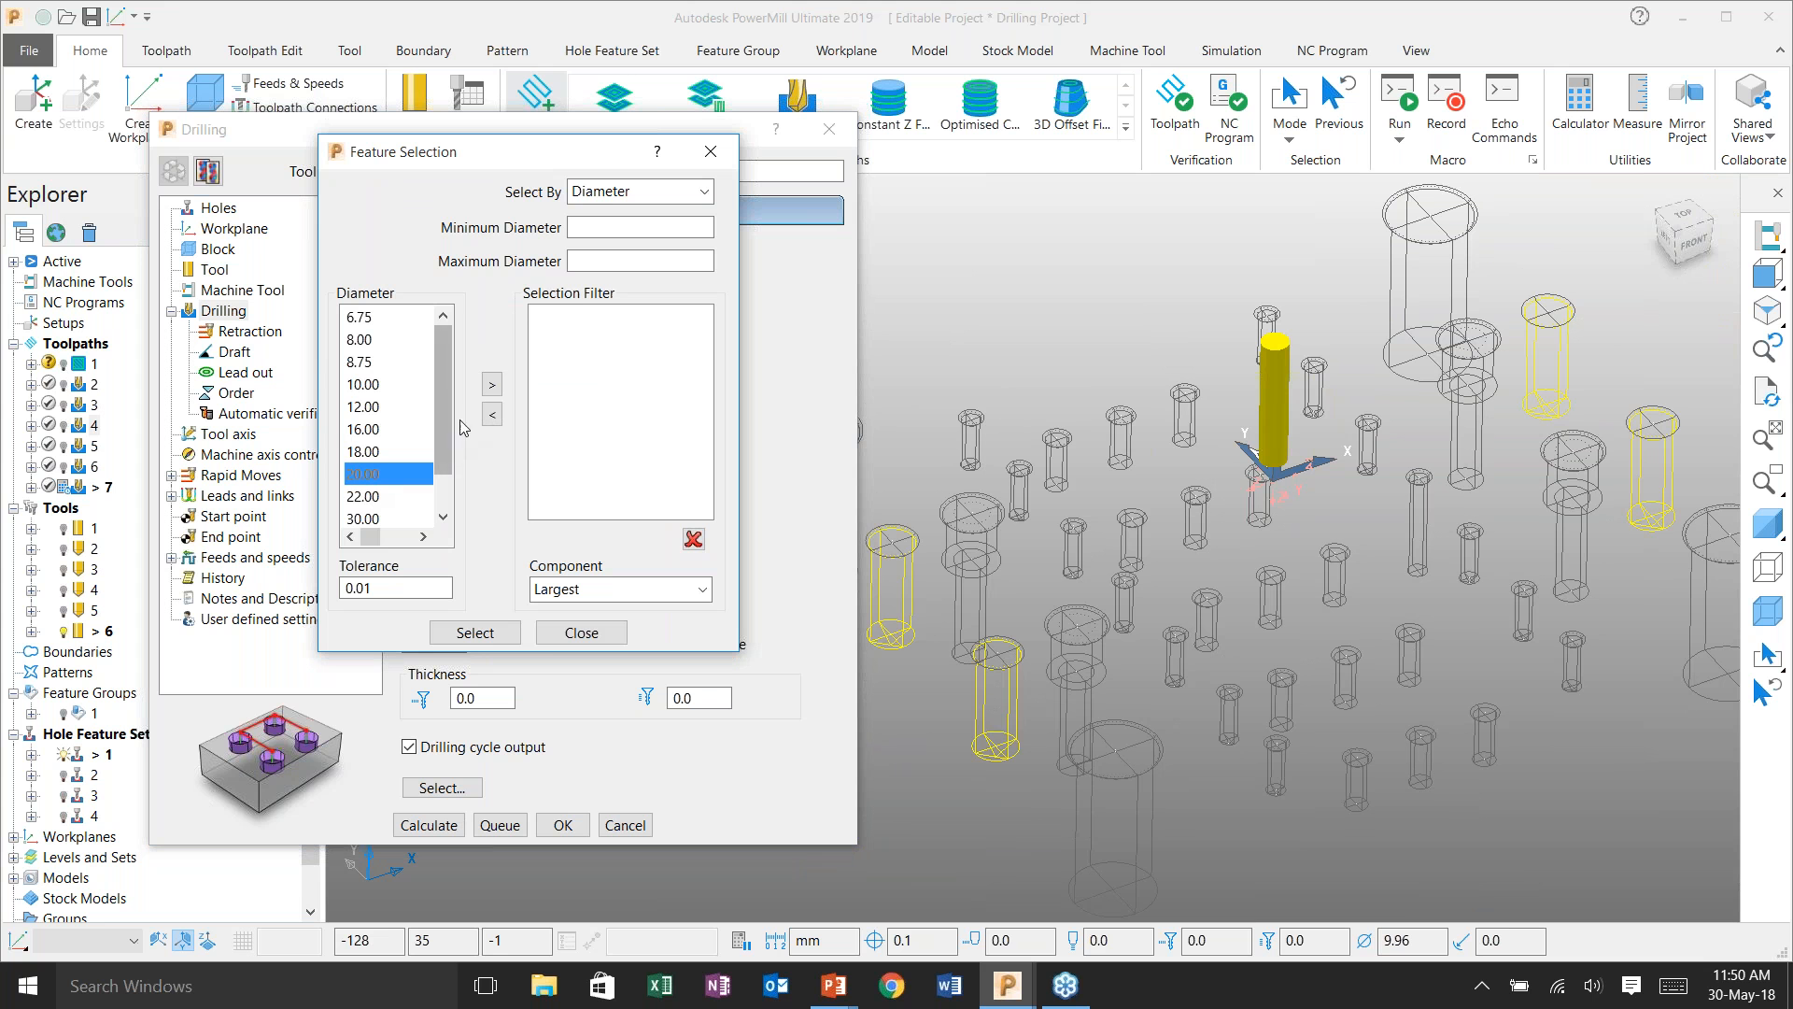
{"action": "left_click", "coordinate": [492, 385]}
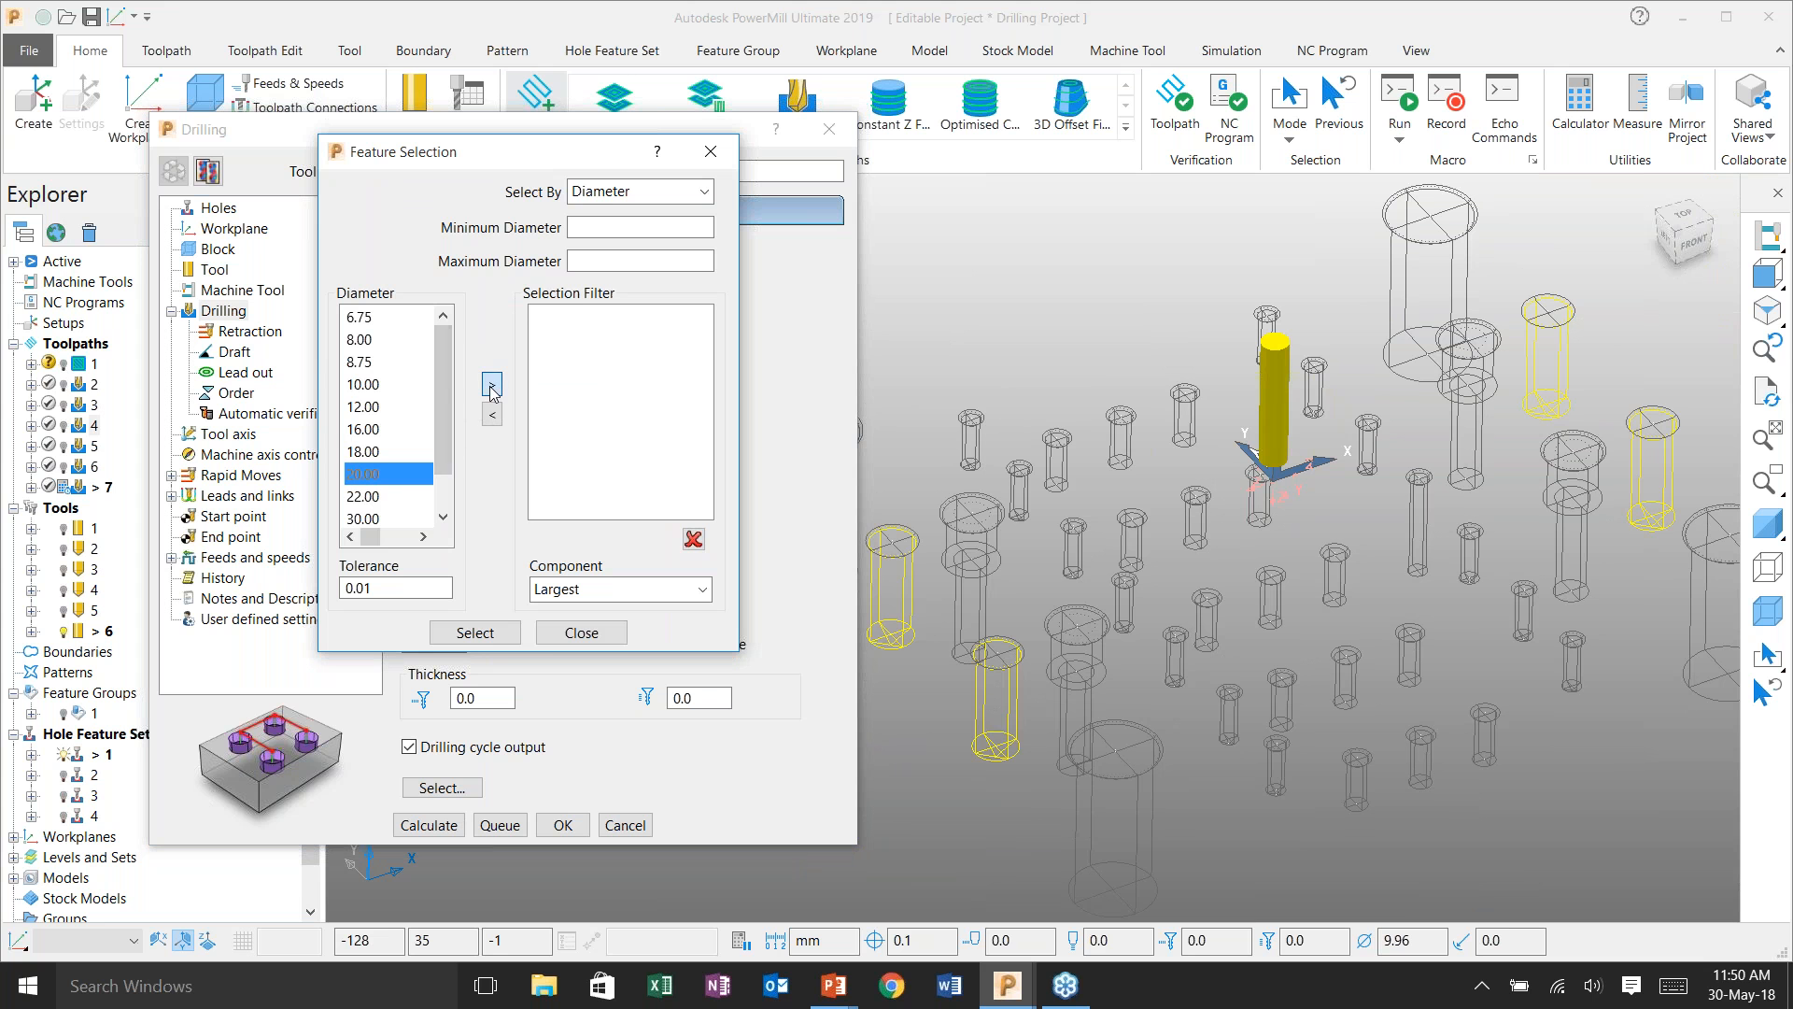
{"action": "left_click", "coordinate": [581, 632]}
{"action": "double_click", "coordinate": [471, 511]}
{"action": "left_click", "coordinate": [432, 826]}
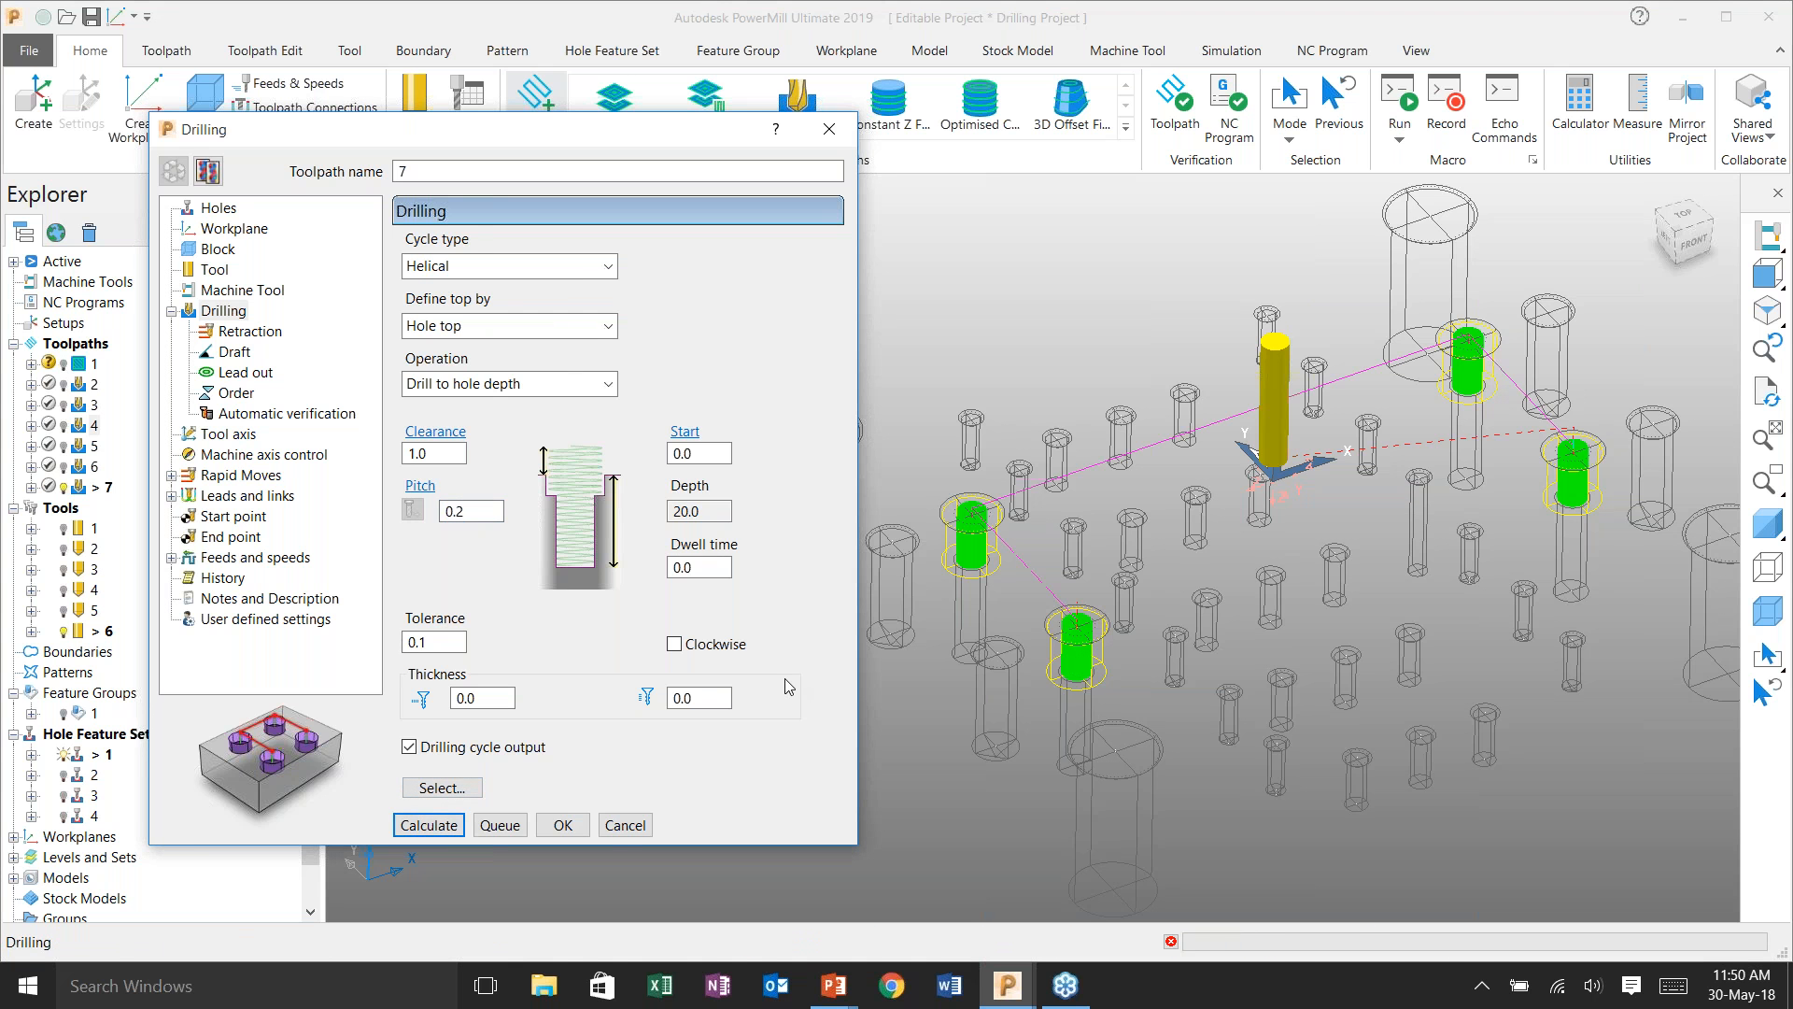
{"action": "left_click", "coordinate": [623, 826]}
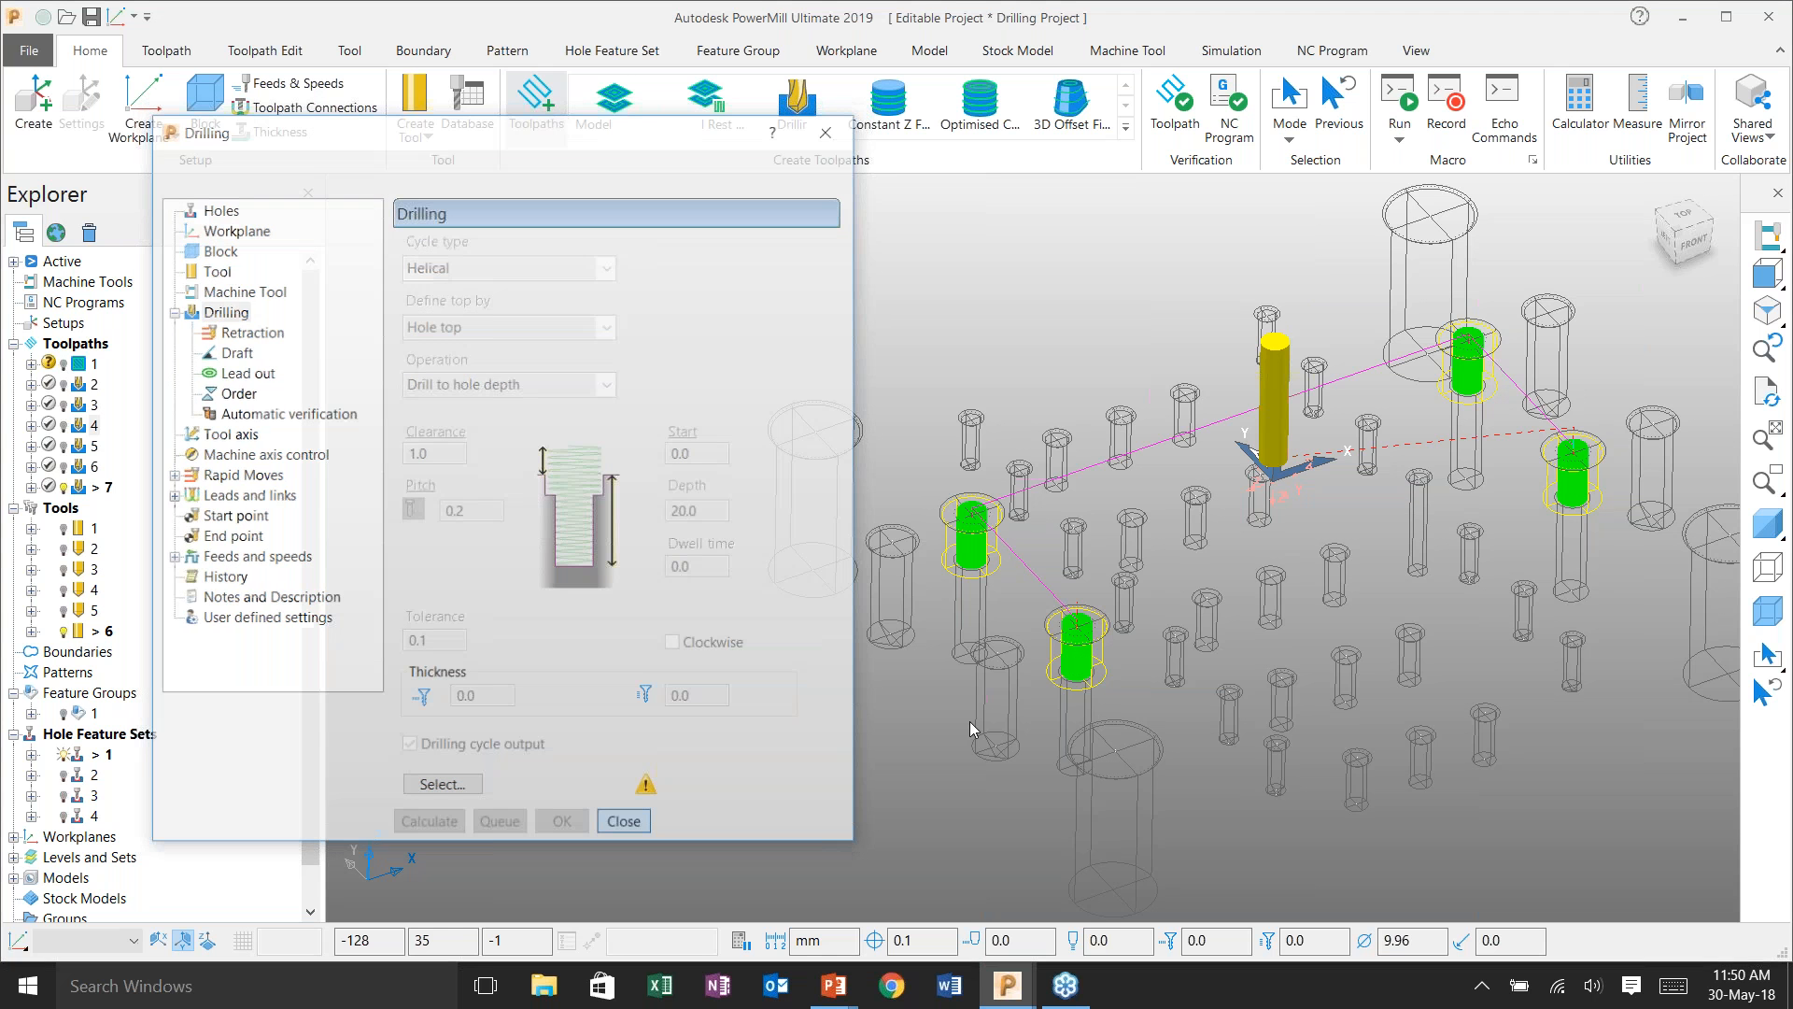
- Shade the model and examine helical toolpath 7 inside the four counterbored holes
{"action": "left_click", "coordinate": [1767, 525]}
{"action": "left_click", "coordinate": [1763, 525]}
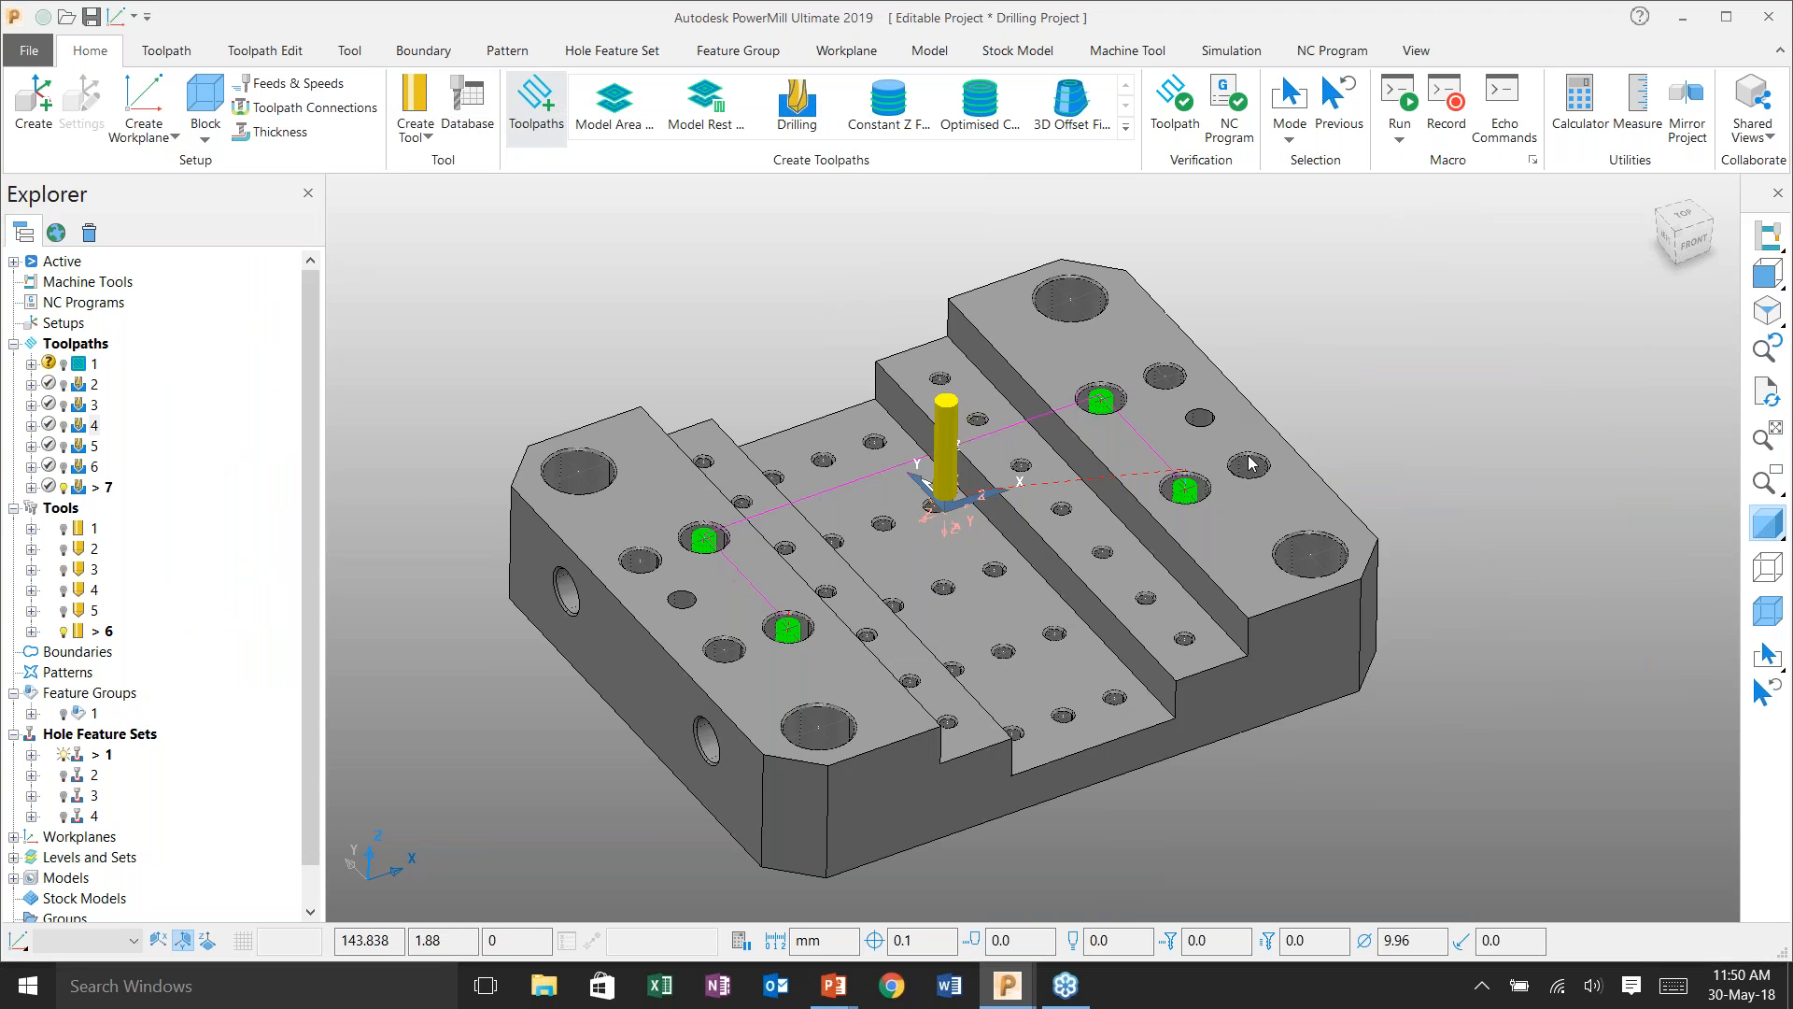
{"action": "mouse_move", "coordinate": [1251, 463]}
{"action": "middle_mouse_down"}
{"action": "mouse_move", "coordinate": [1250, 562]}
{"action": "mouse_move", "coordinate": [1215, 528]}
{"action": "middle_mouse_up"}
{"action": "middle_click_drag", "start_coordinate": [1025, 325], "coordinate": [1029, 435], "text": "shift"}
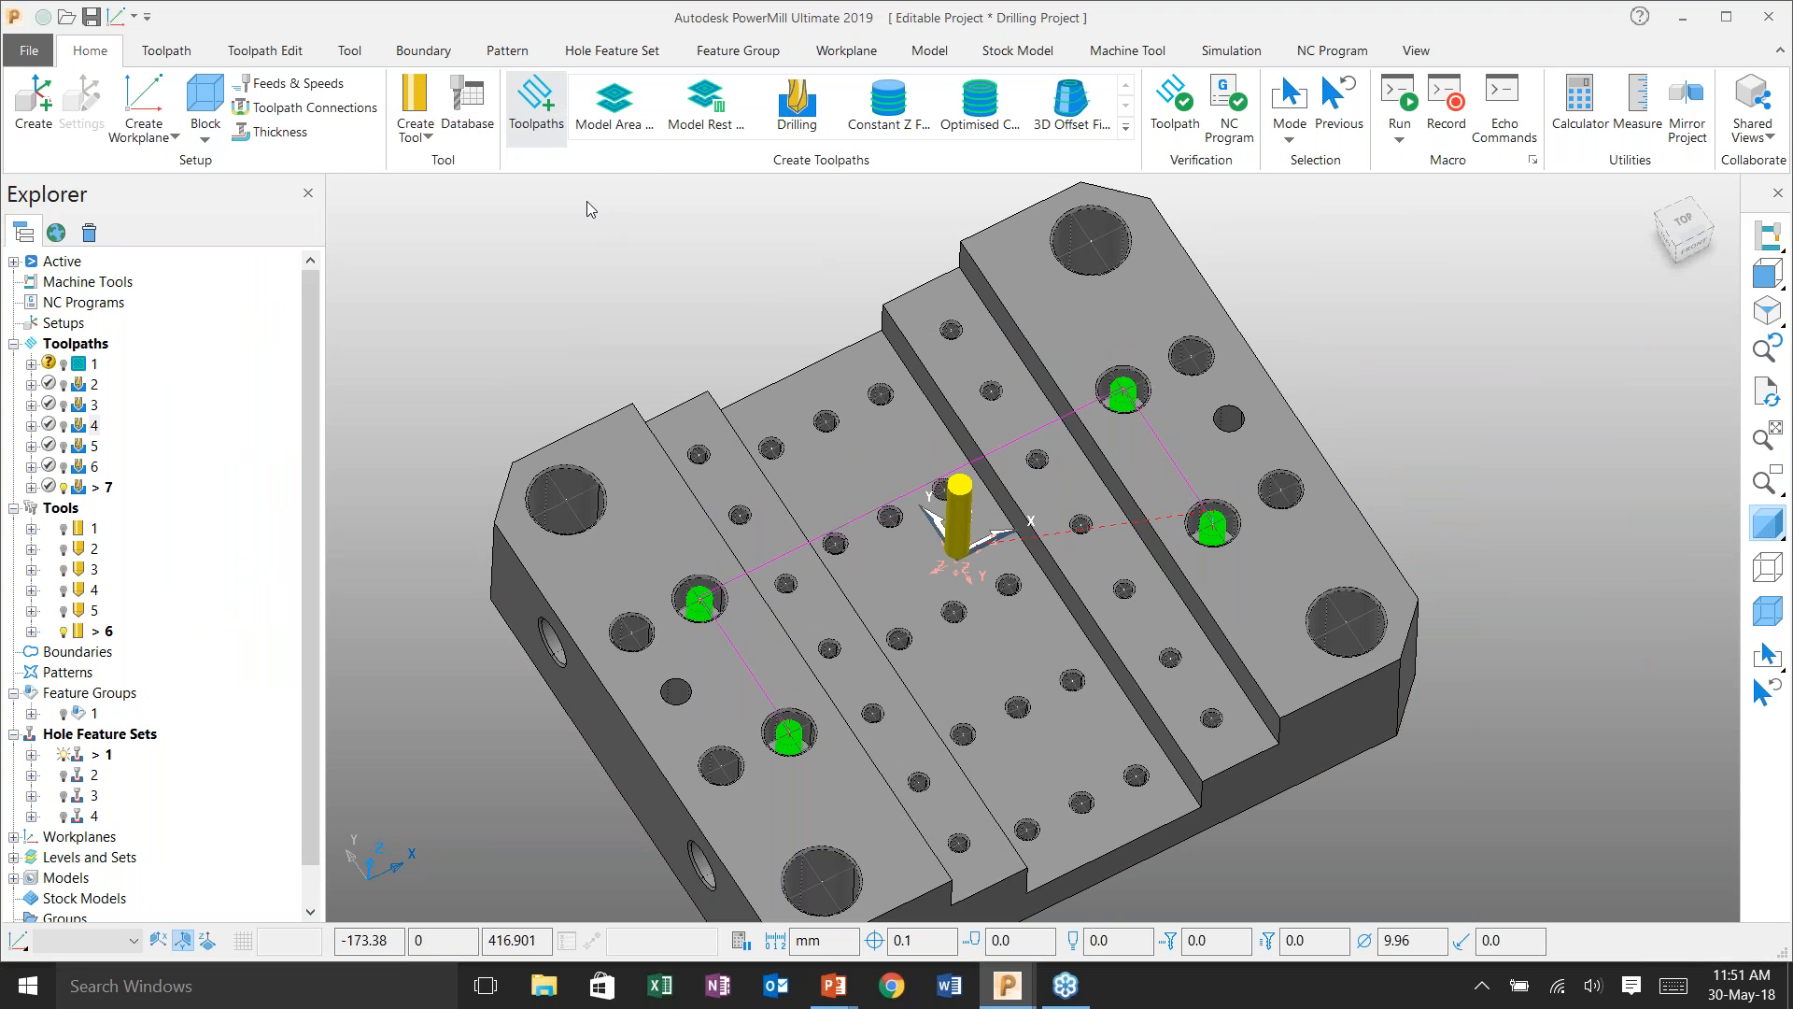
{"action": "left_click", "coordinate": [546, 125]}
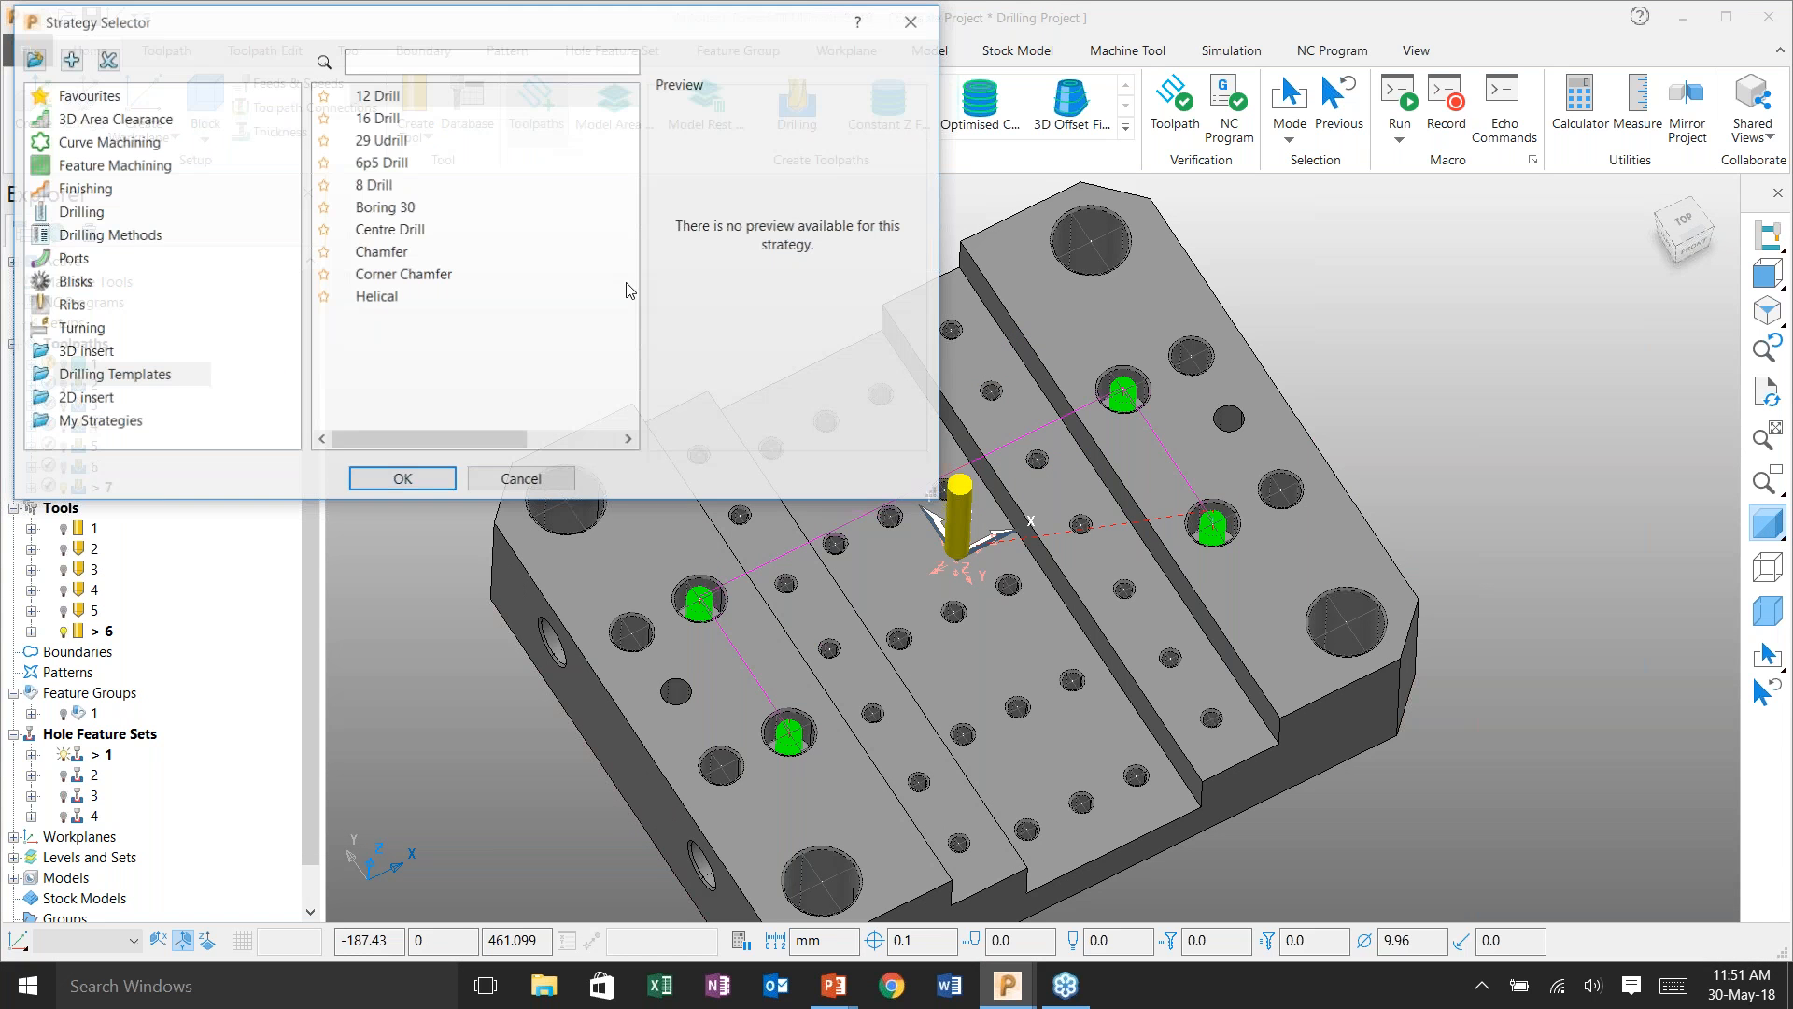
{"action": "left_click", "coordinate": [916, 26]}
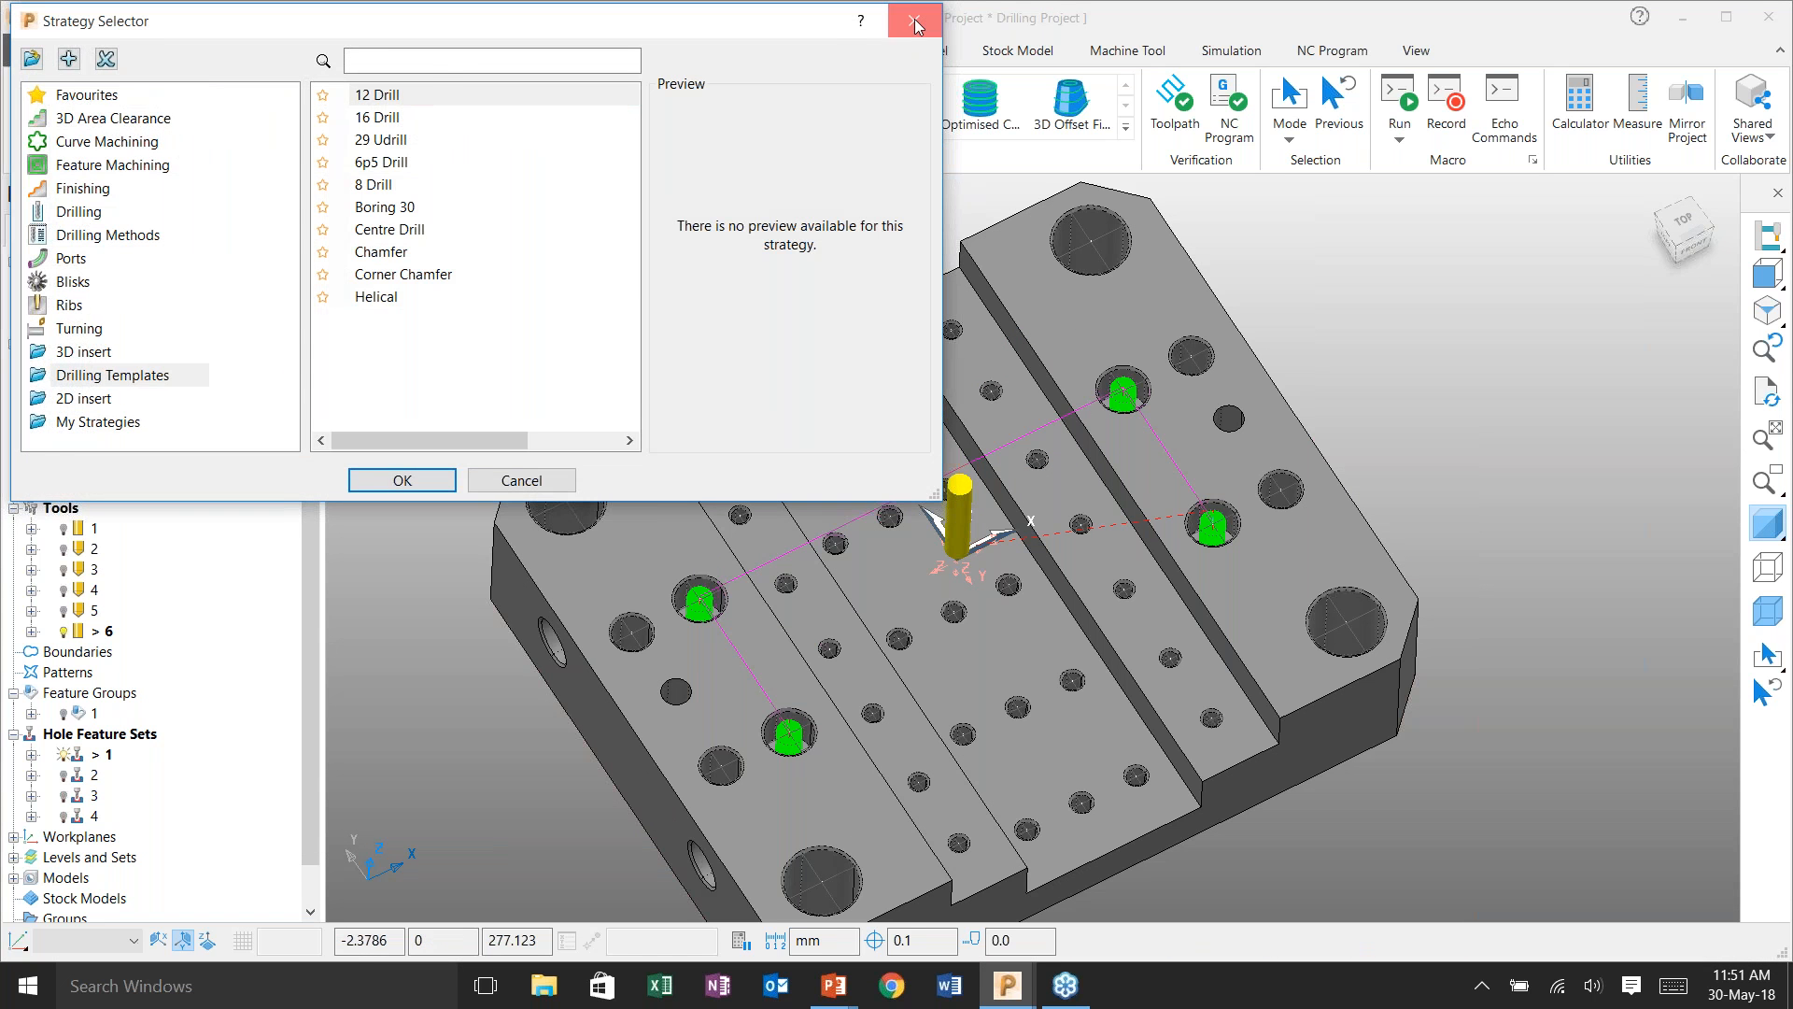
{"action": "middle_click_drag", "start_coordinate": [1183, 529], "coordinate": [937, 386]}
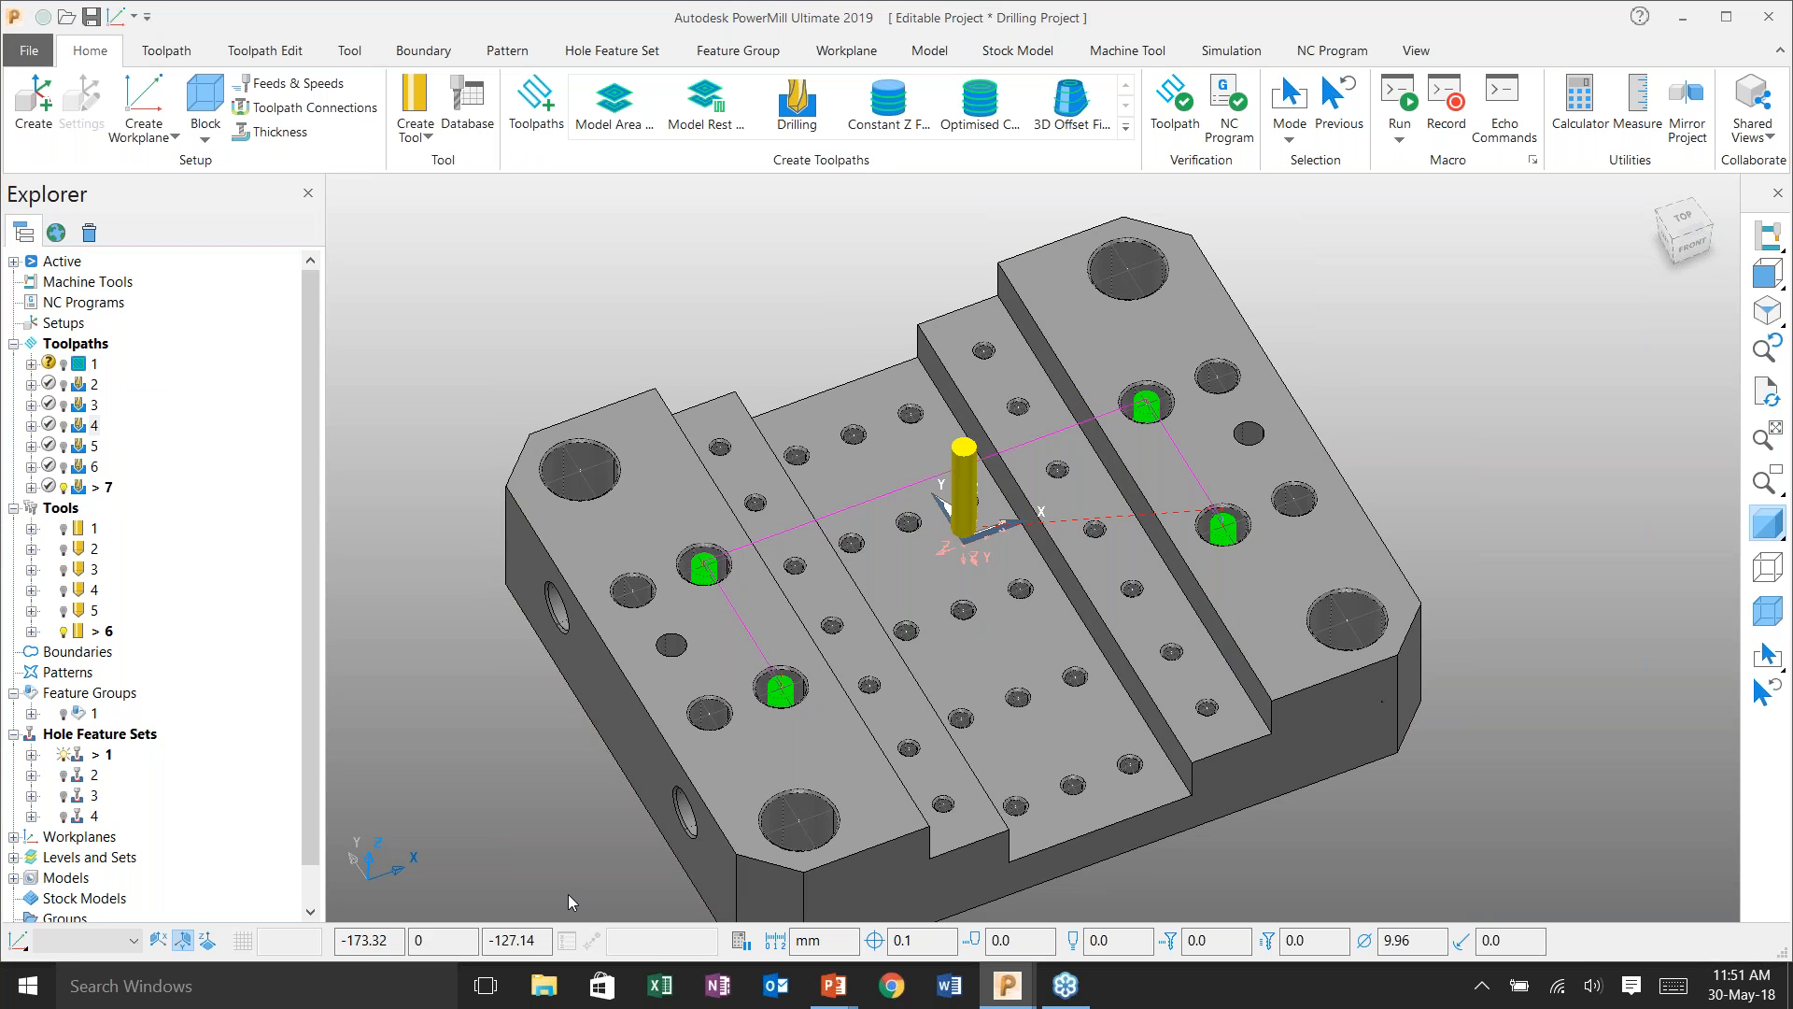
- Switch to the PowerPoint presentation and advance to the Advantages of Toolpath Templates slide
{"action": "key", "text": "alt+Tab"}
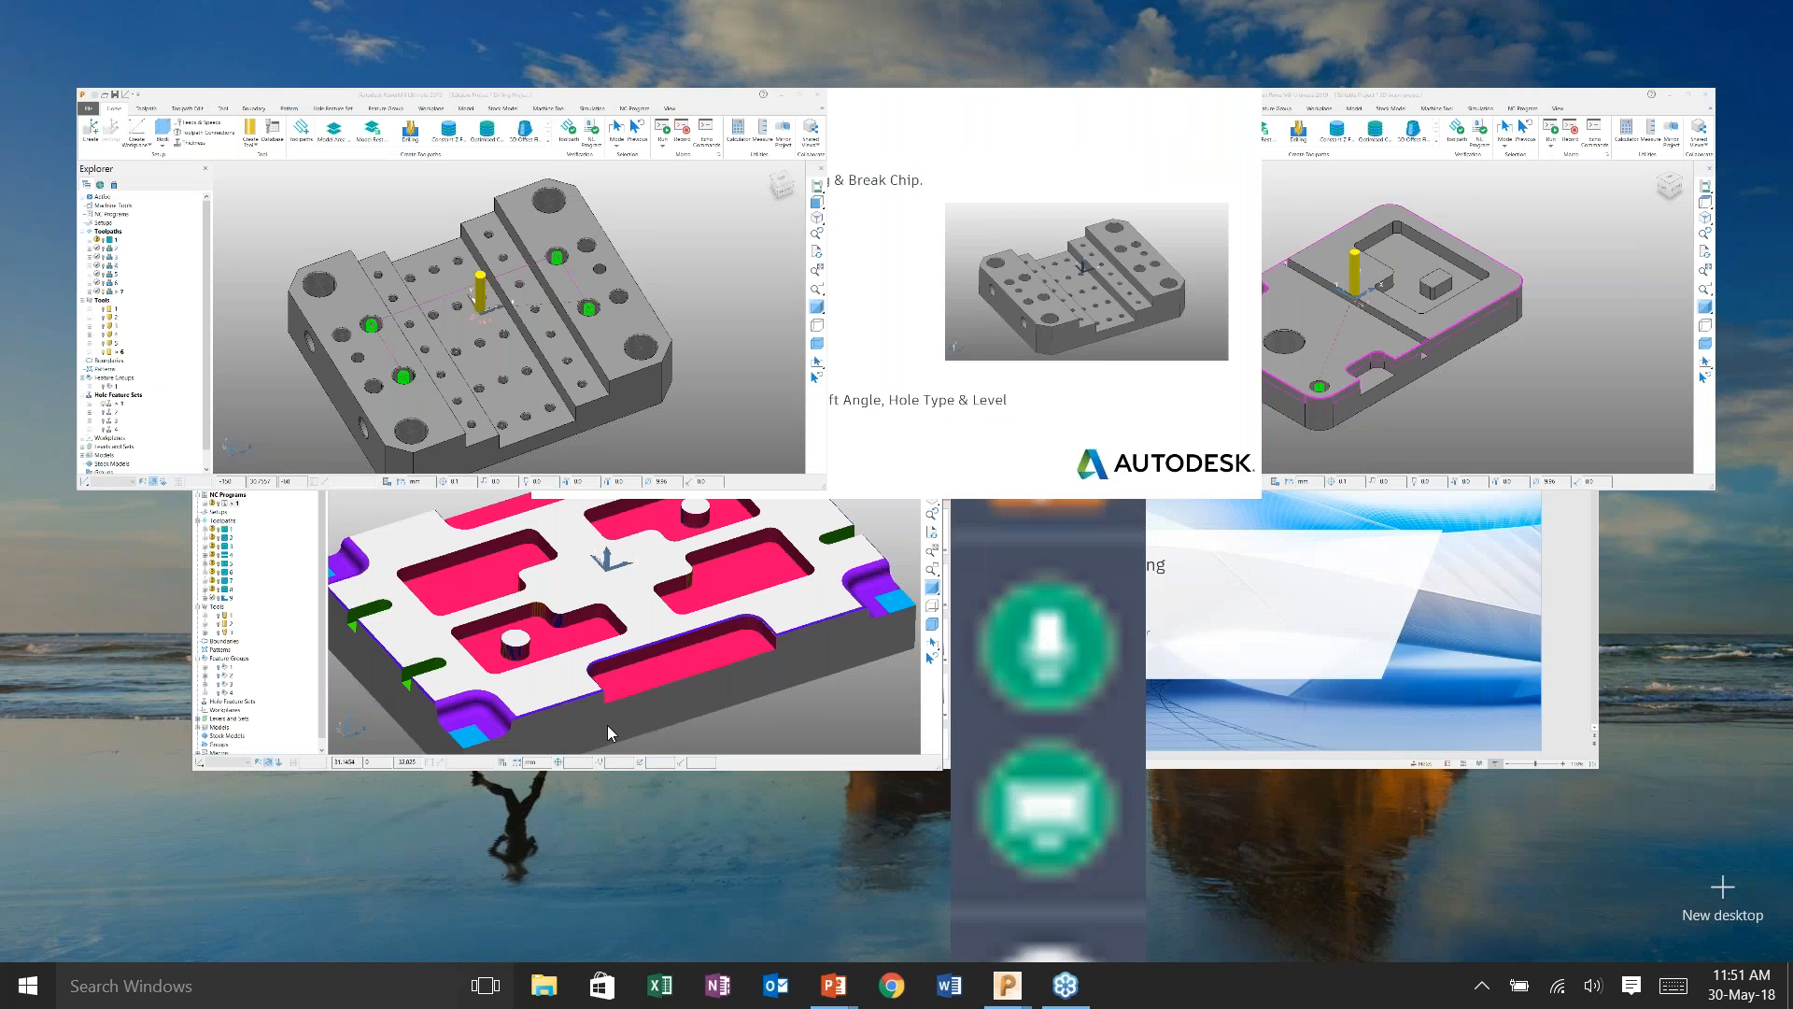
{"action": "left_click", "coordinate": [932, 364]}
{"action": "key", "text": "Right"}
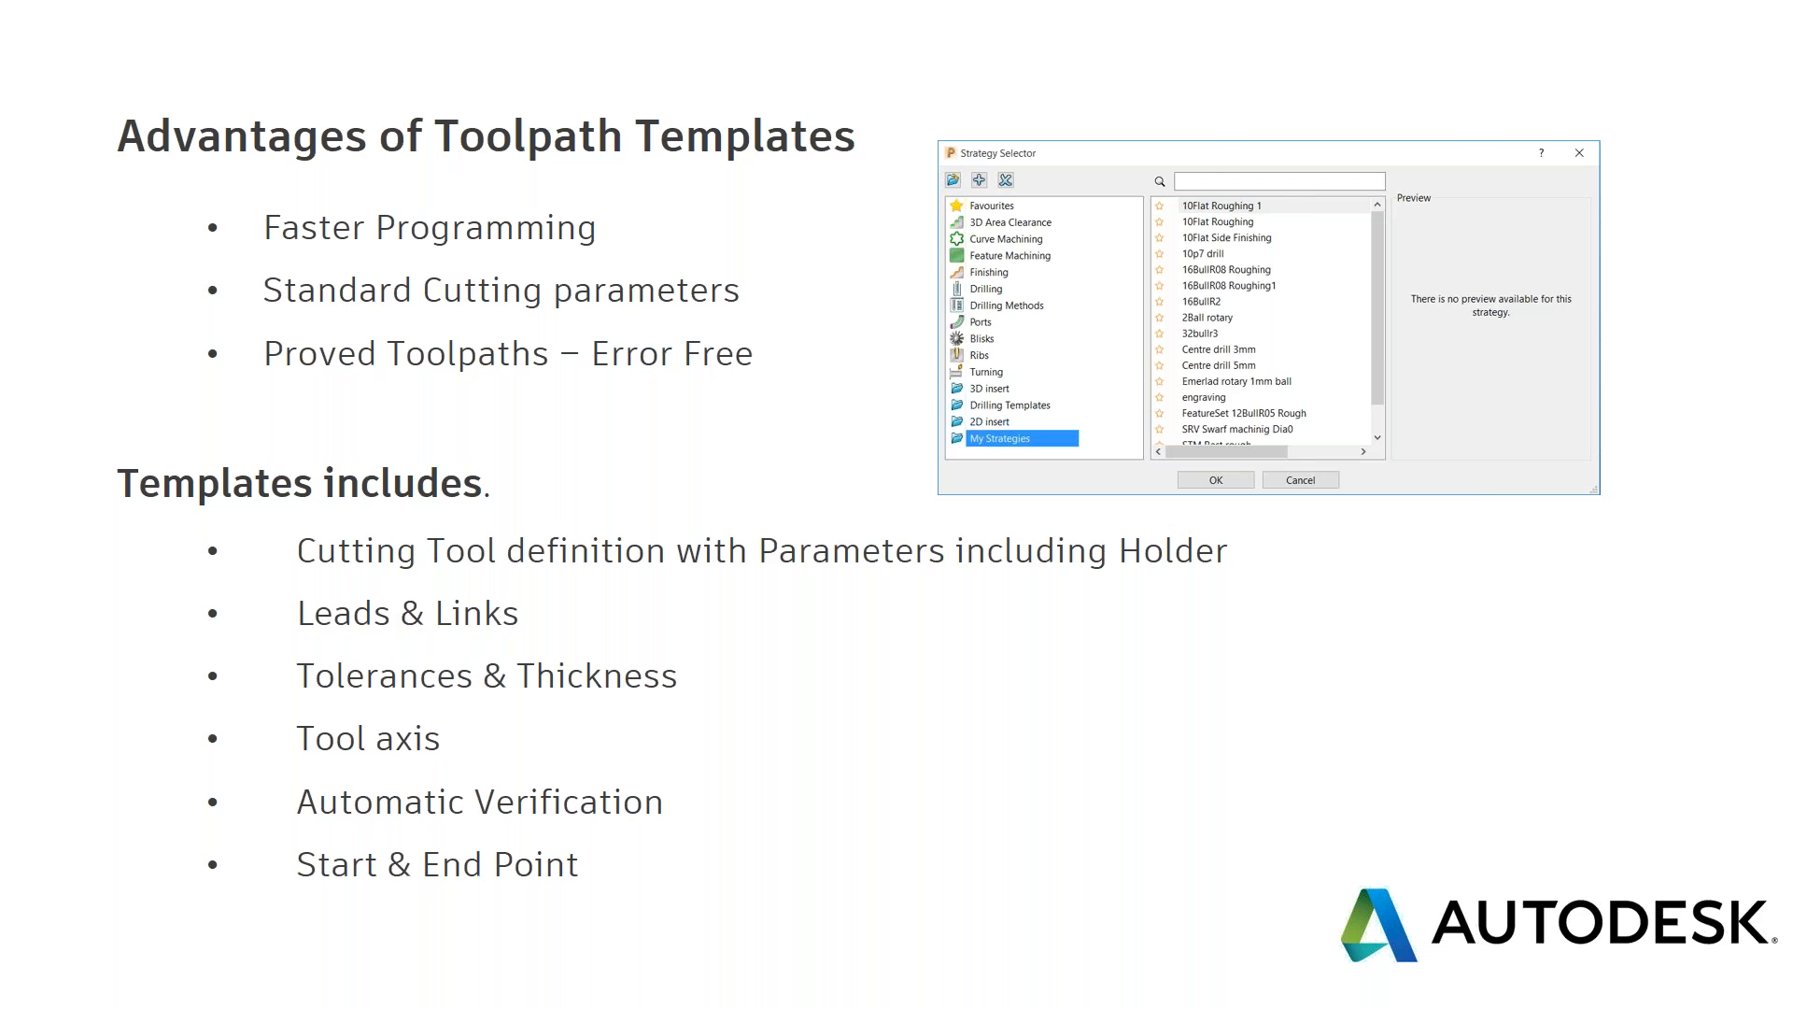
- Switch back to PowerMill and save toolpath 7 as a strategy template named test in the 3D insert folder
{"action": "key", "text": "alt+Tab"}
{"action": "right_click", "coordinate": [94, 486]}
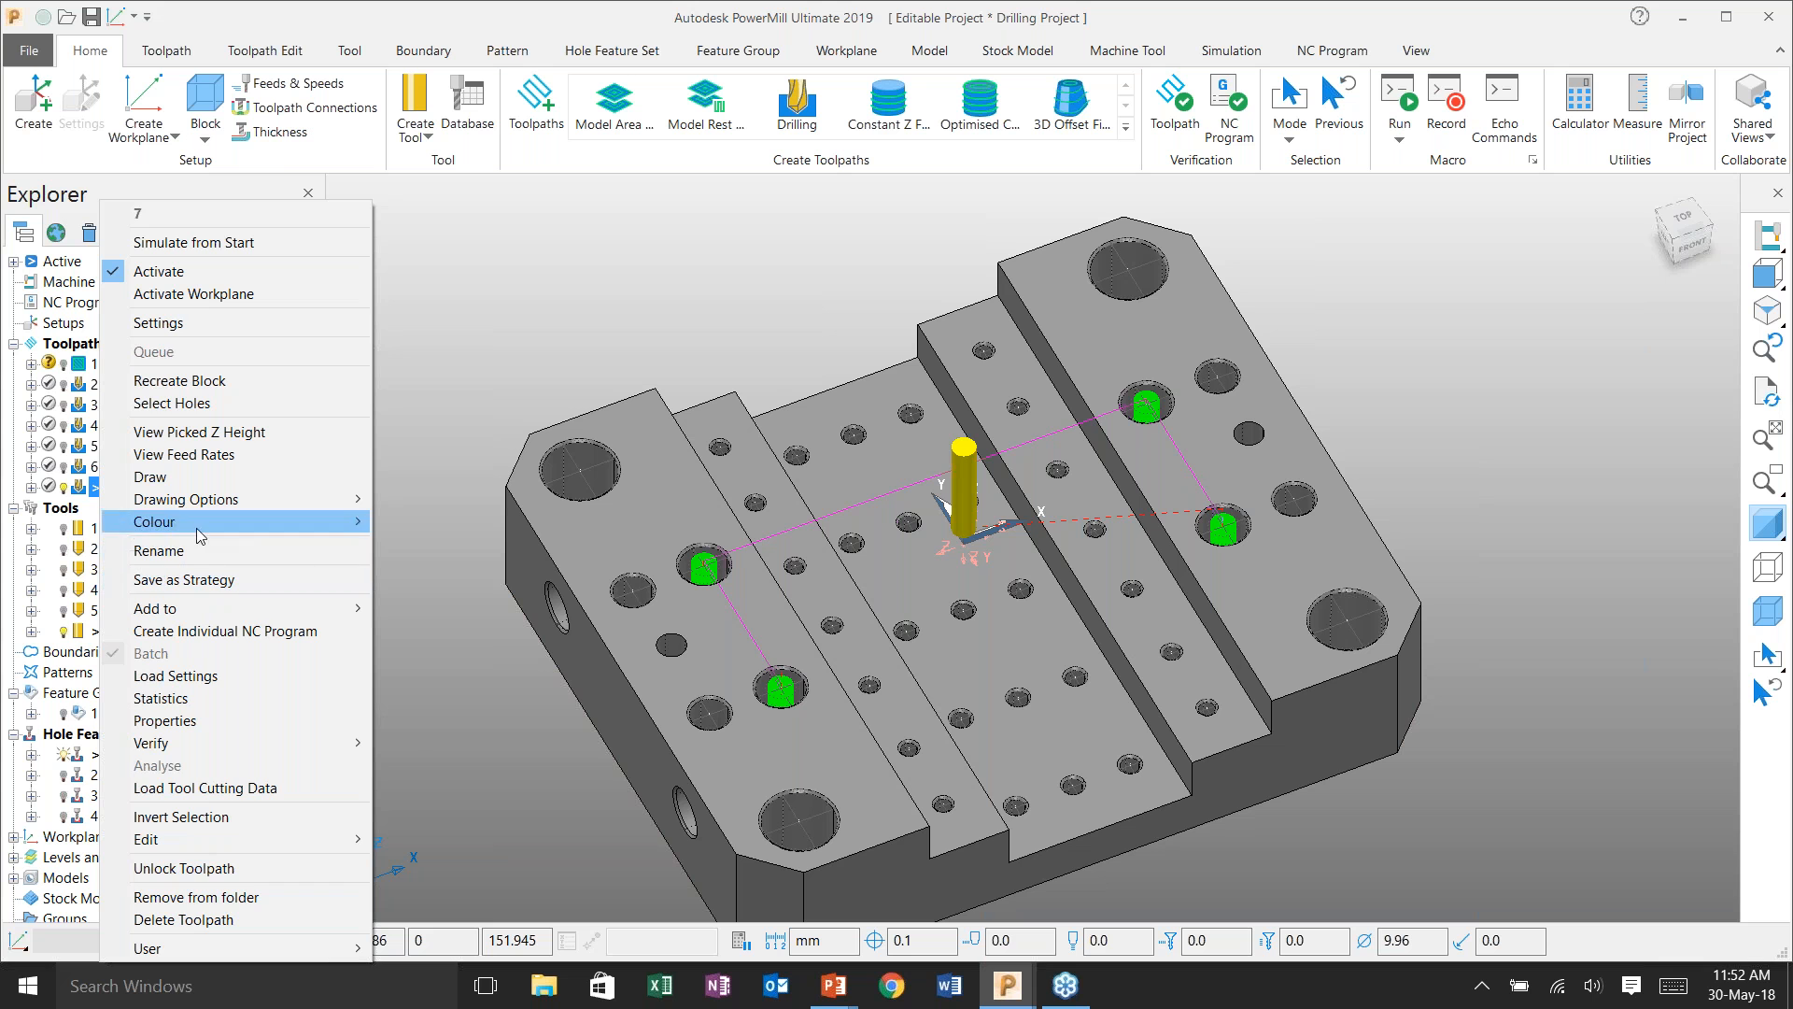
{"action": "left_click", "coordinate": [198, 580]}
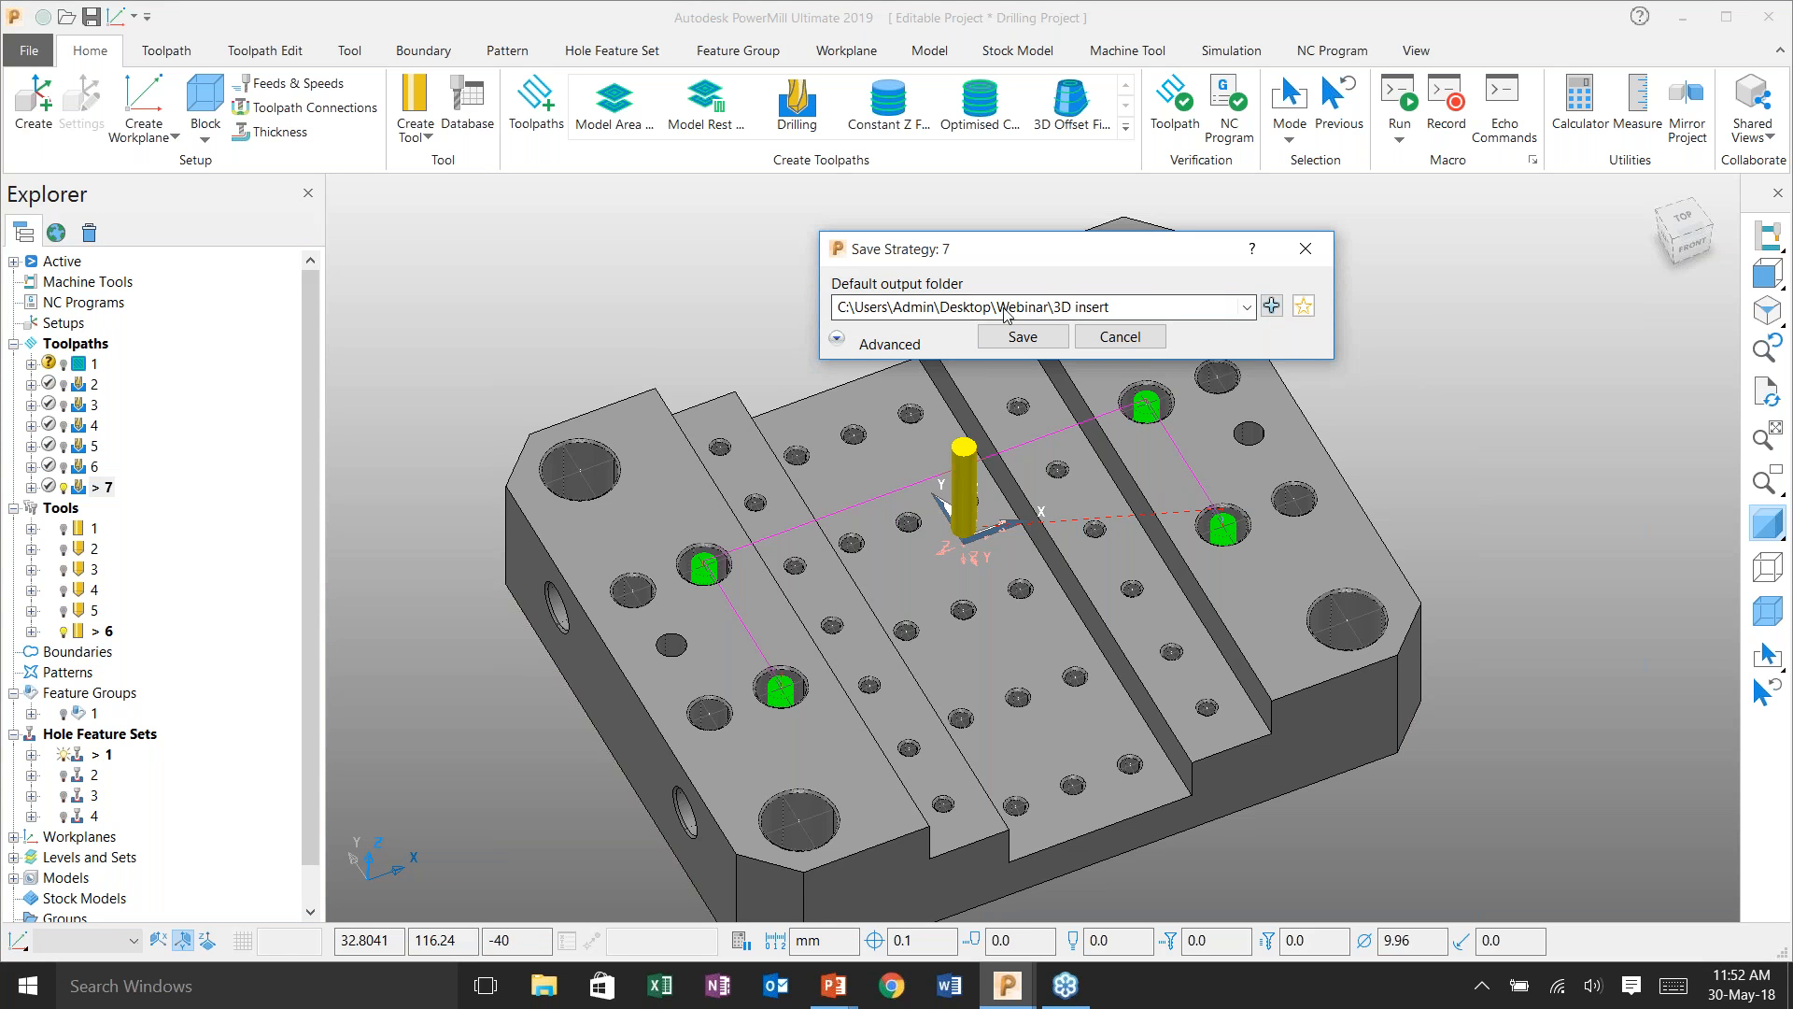
{"action": "left_click", "coordinate": [1022, 345]}
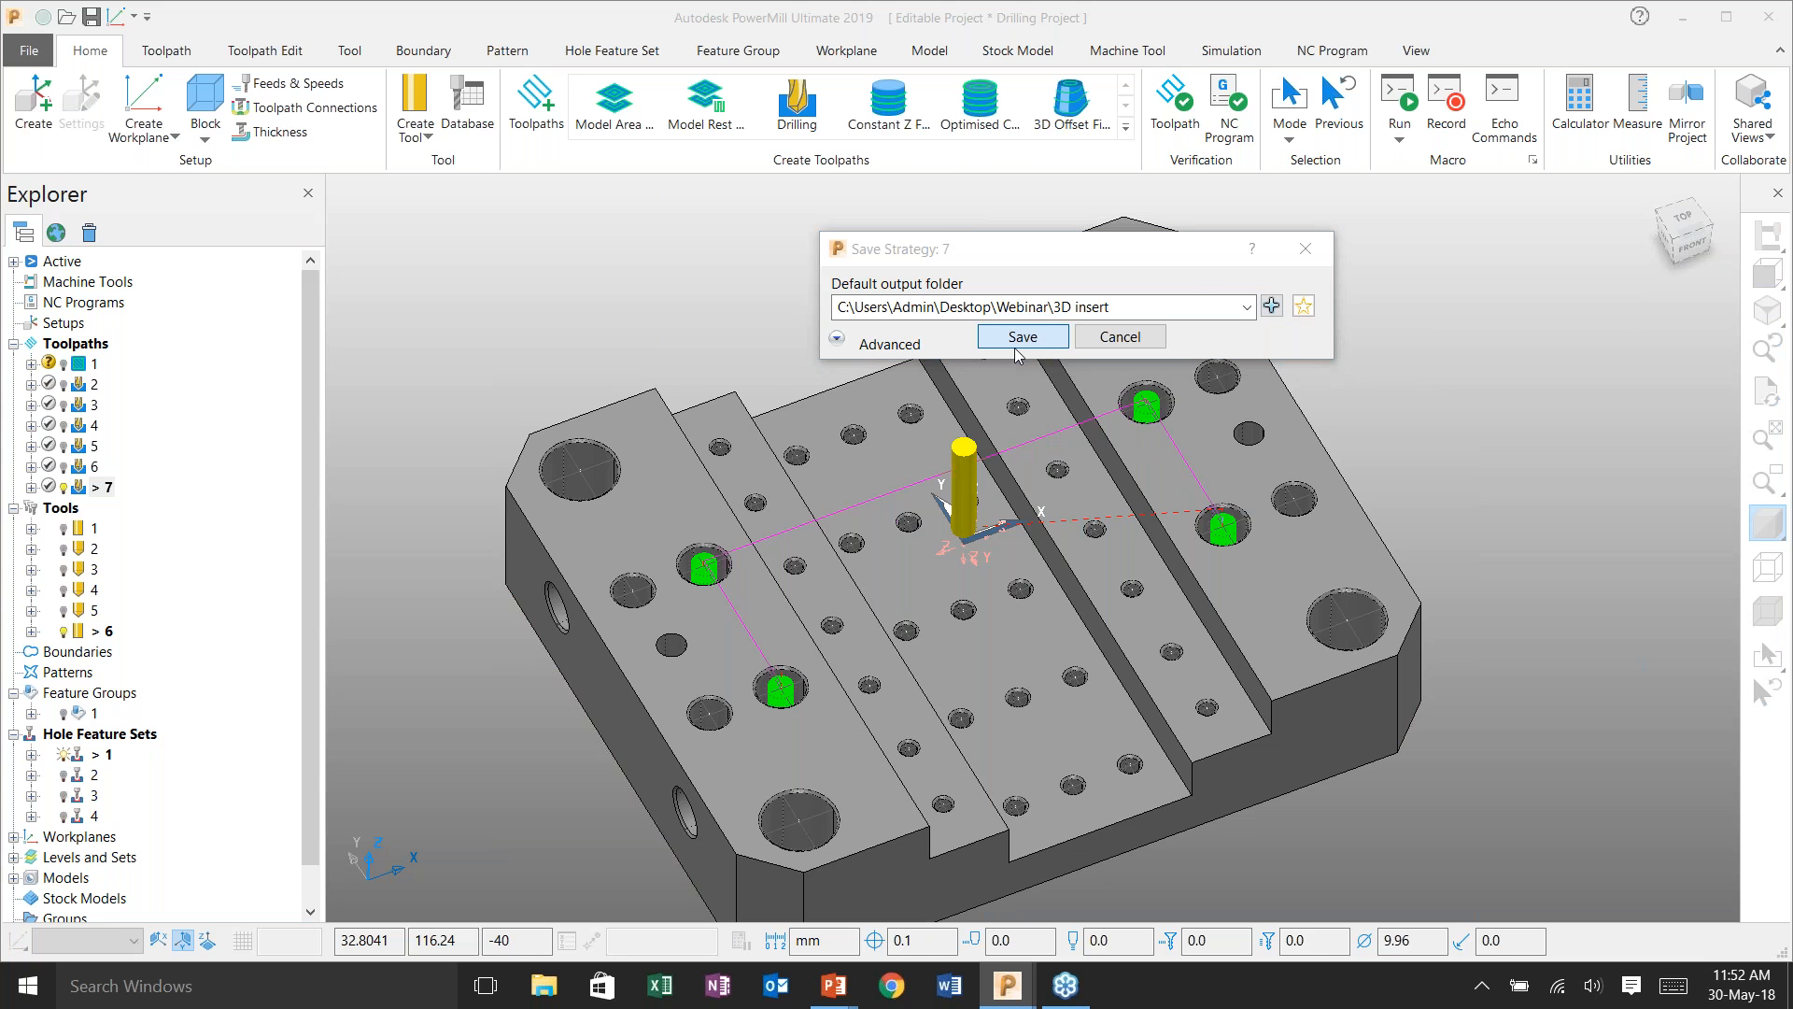
{"action": "left_click_drag", "start_coordinate": [835, 169], "coordinate": [755, 180]}
{"action": "type", "text": "test"}
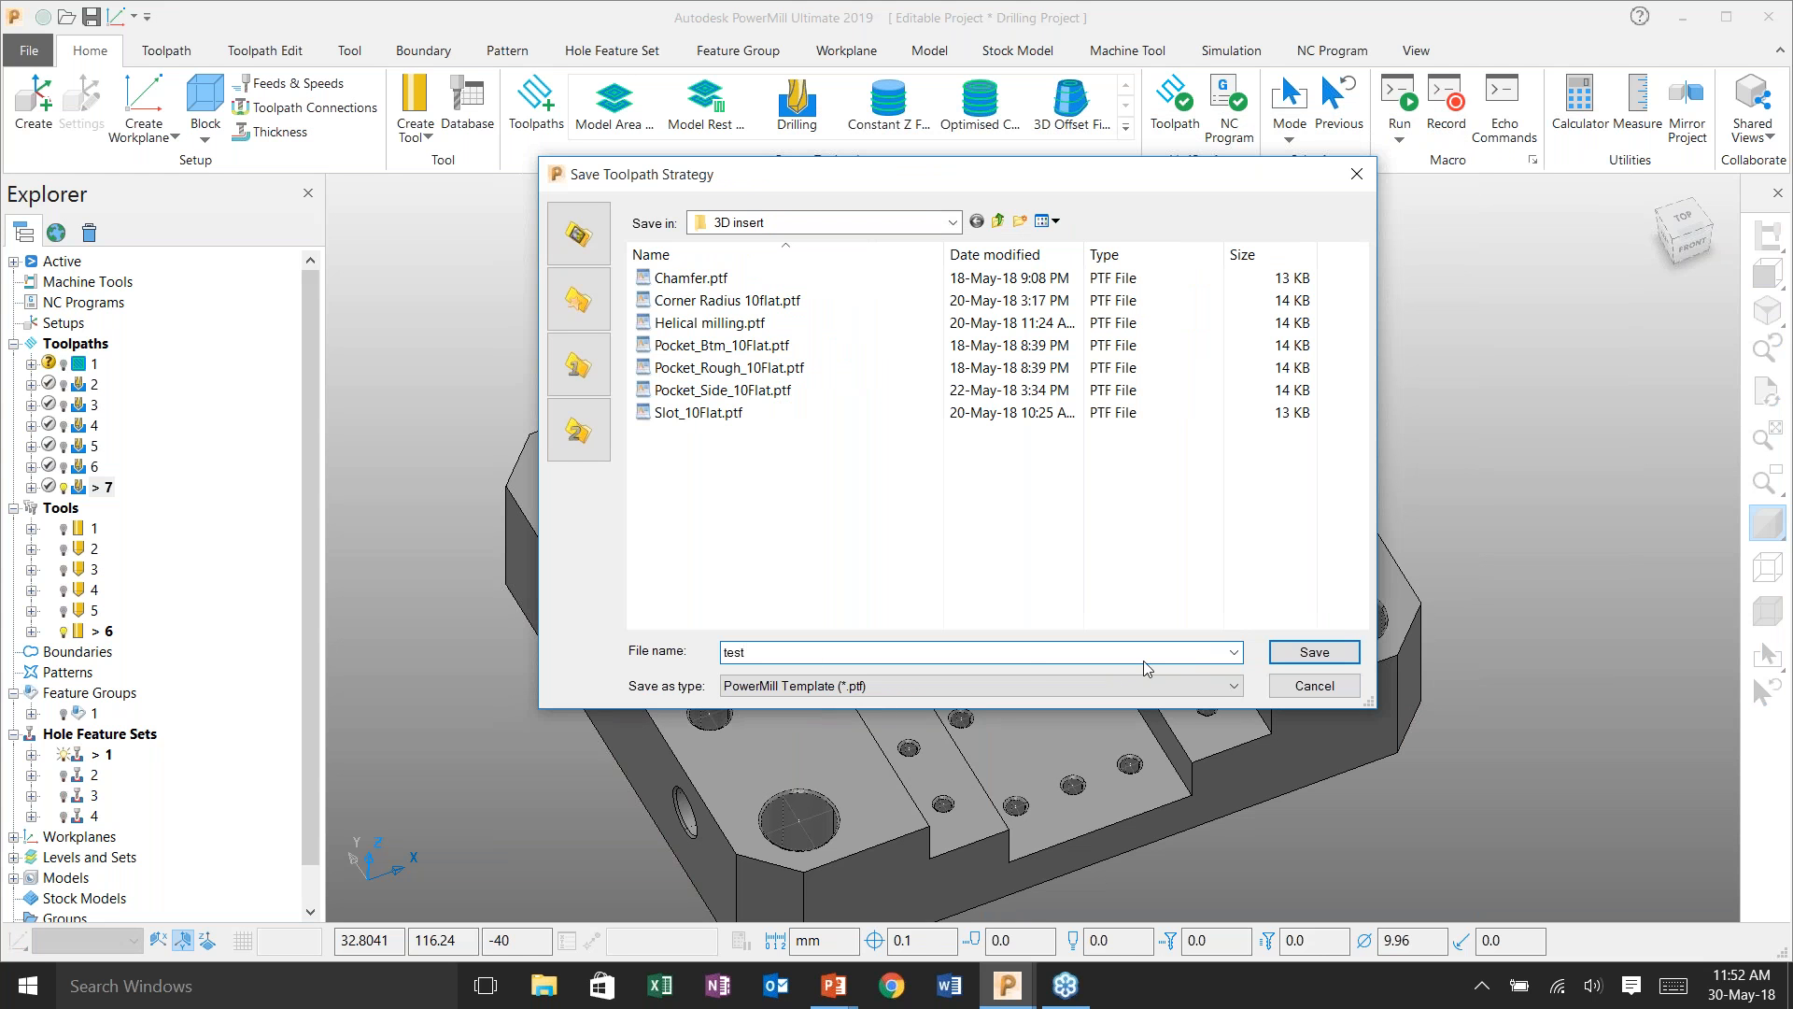
{"action": "left_click", "coordinate": [1306, 652]}
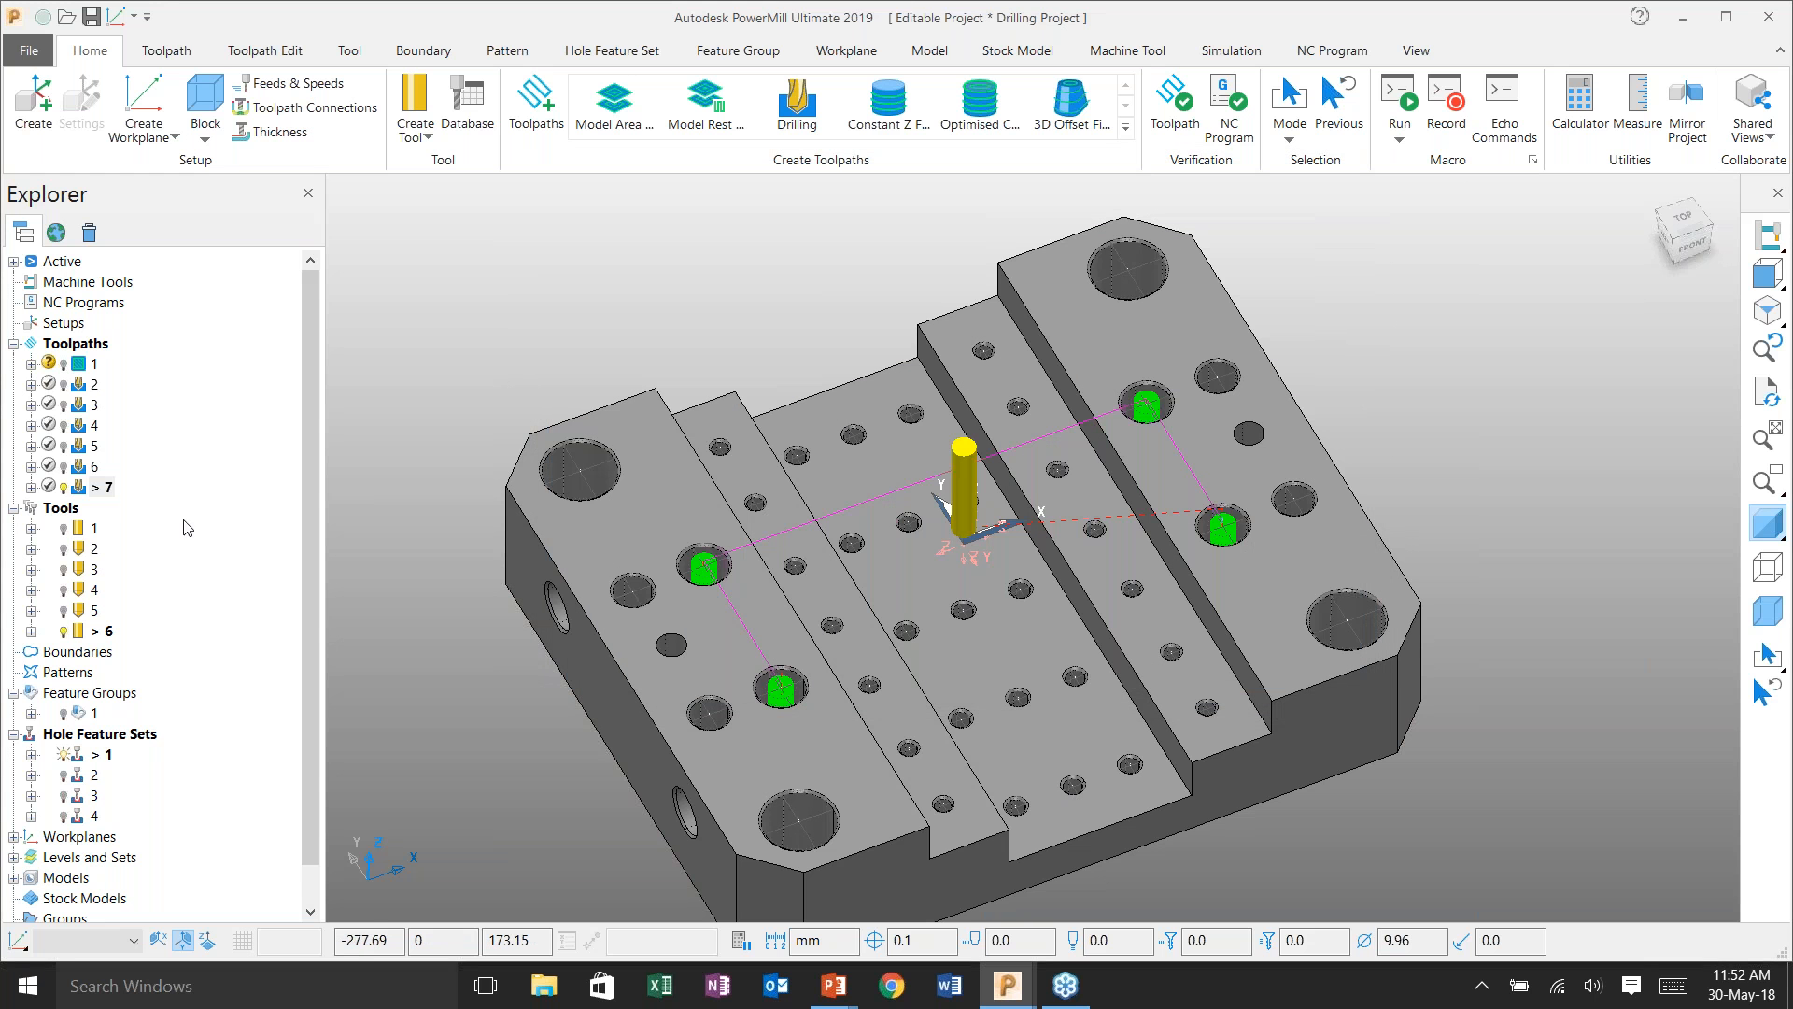
- Examine the advanced strategy-saving options for toolpath 7, including the selected-parameters option and the machining, drilling, leads and feeds groups, without saving
{"action": "right_click", "coordinate": [102, 487]}
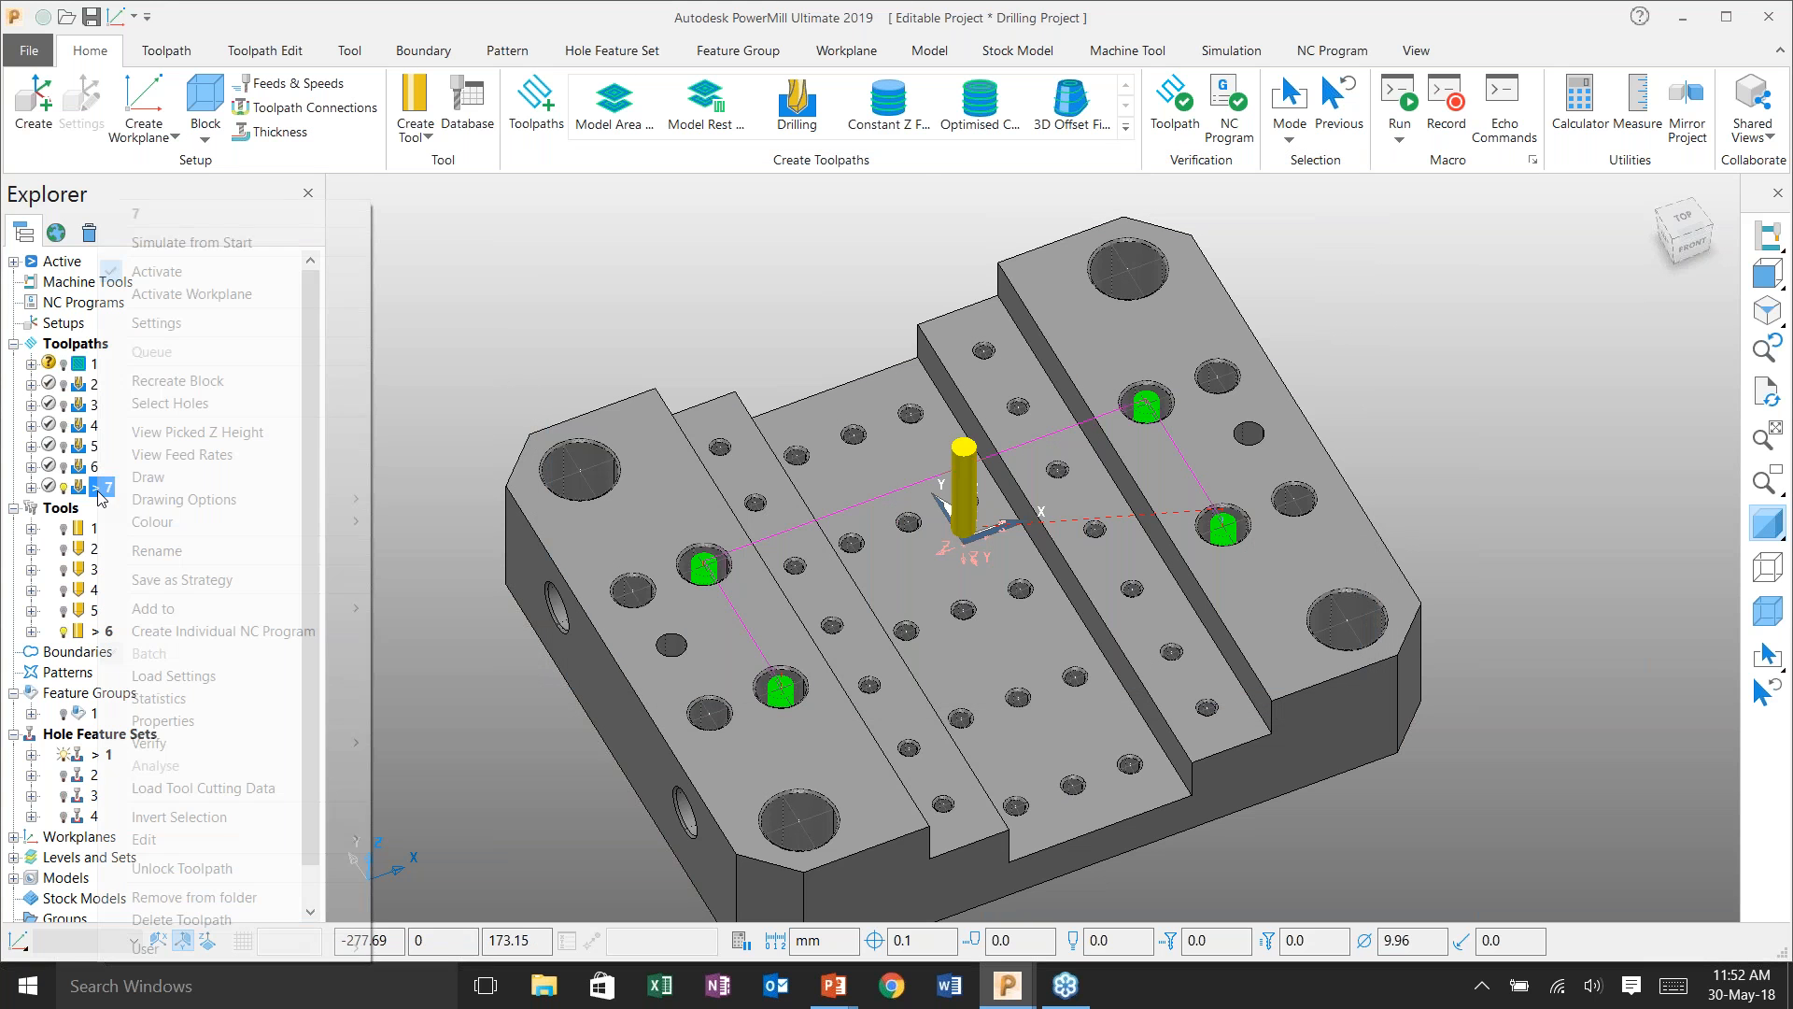
{"action": "left_click", "coordinate": [296, 583]}
{"action": "left_click", "coordinate": [833, 338]}
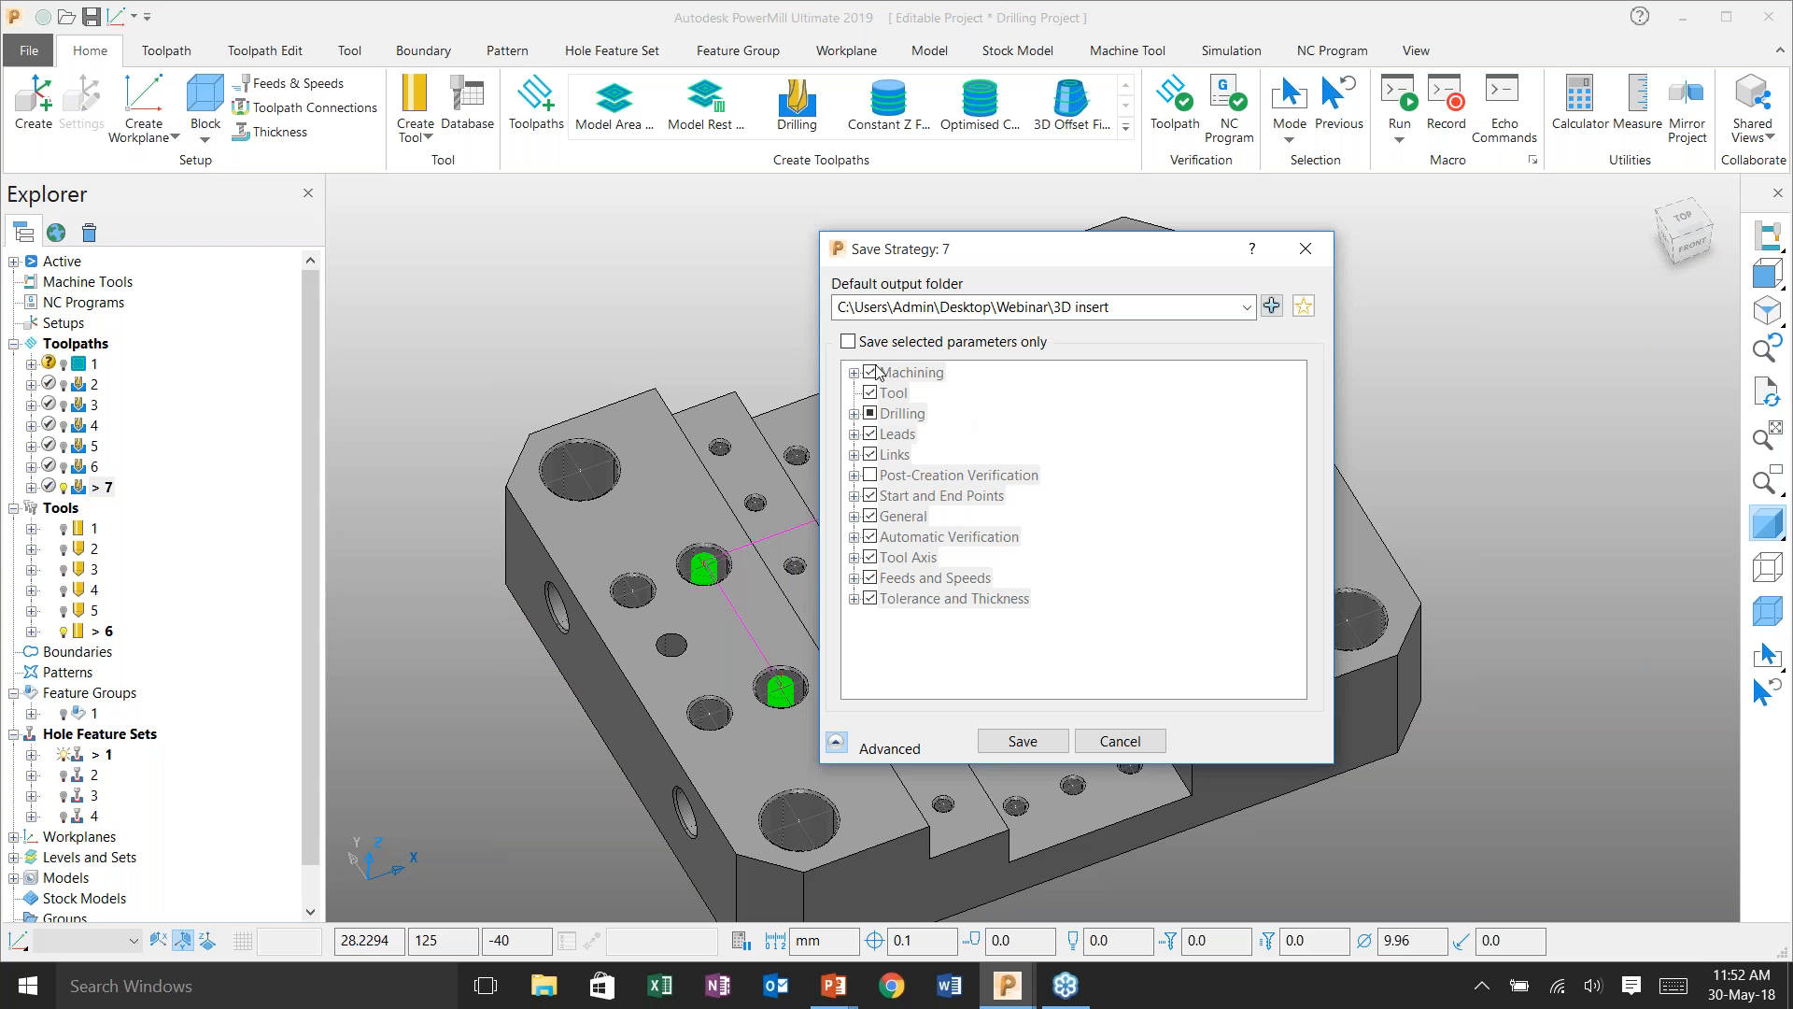
{"action": "left_click", "coordinate": [848, 342]}
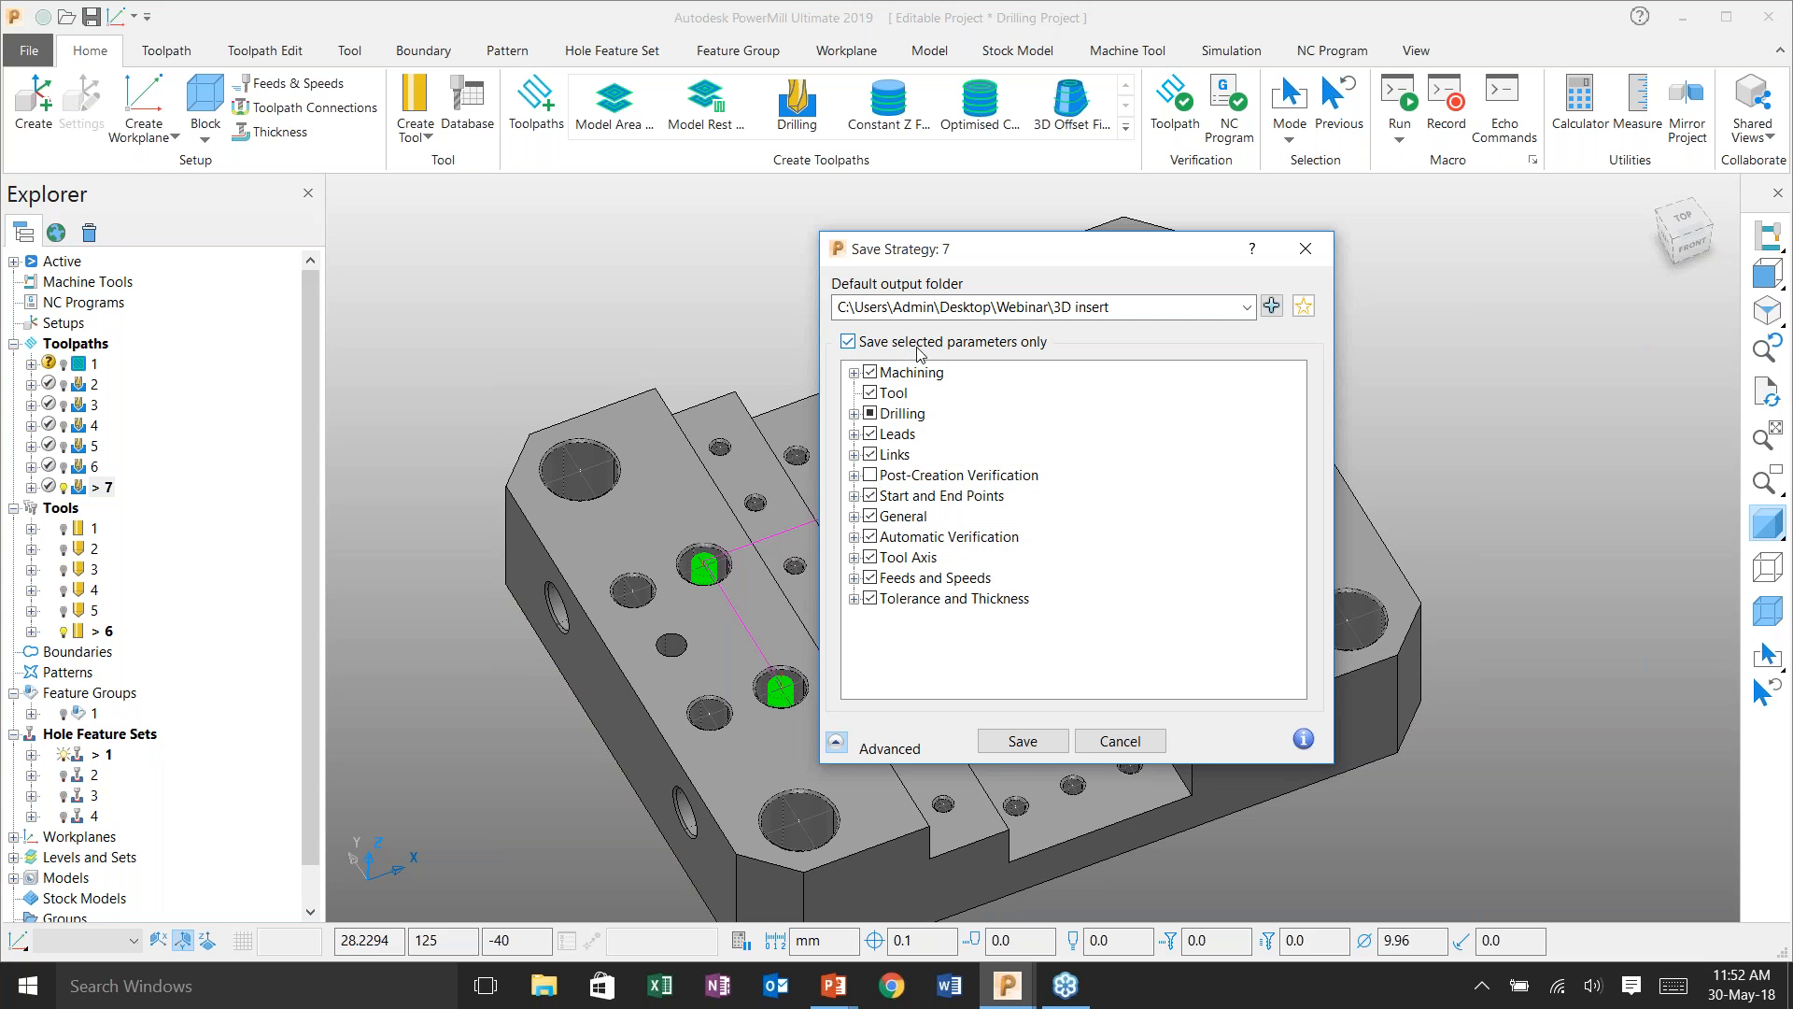
{"action": "left_click", "coordinate": [854, 372]}
{"action": "left_click", "coordinate": [853, 372]}
{"action": "left_click", "coordinate": [854, 414]}
{"action": "left_click", "coordinate": [853, 373]}
{"action": "left_click", "coordinate": [854, 434]}
{"action": "left_click", "coordinate": [853, 434]}
{"action": "left_click", "coordinate": [853, 578]}
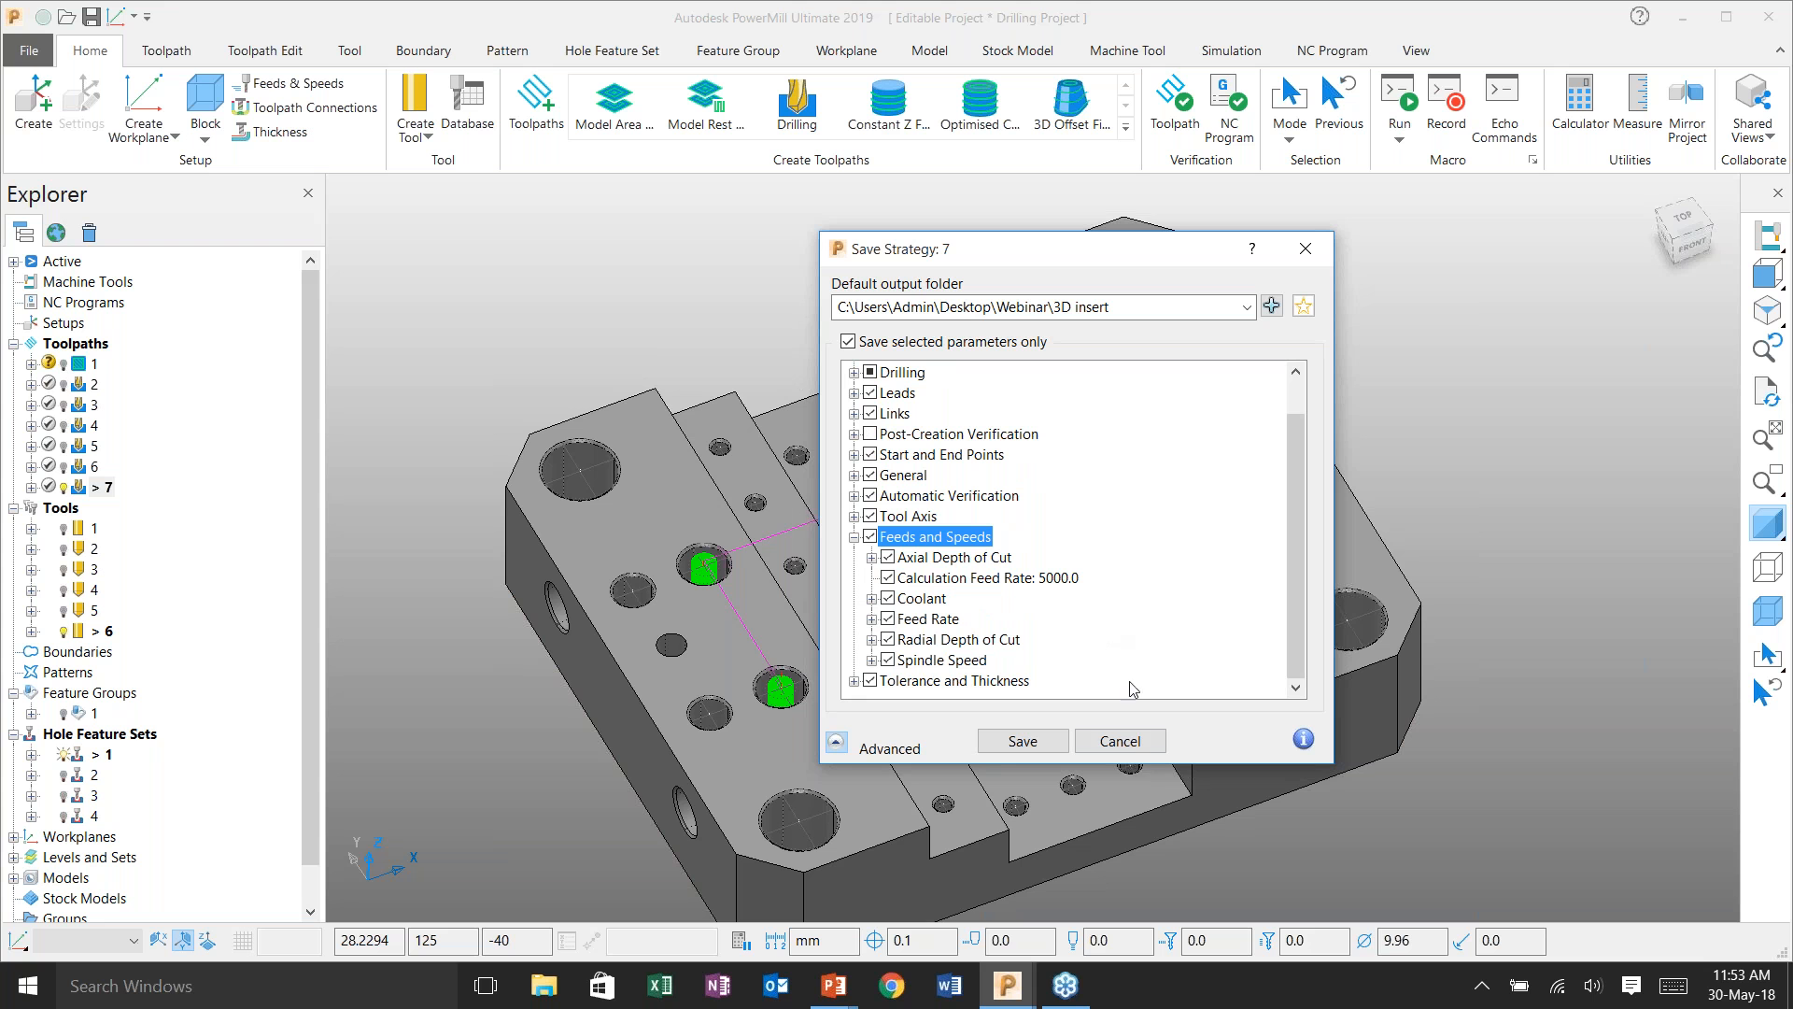
{"action": "left_click", "coordinate": [1121, 743]}
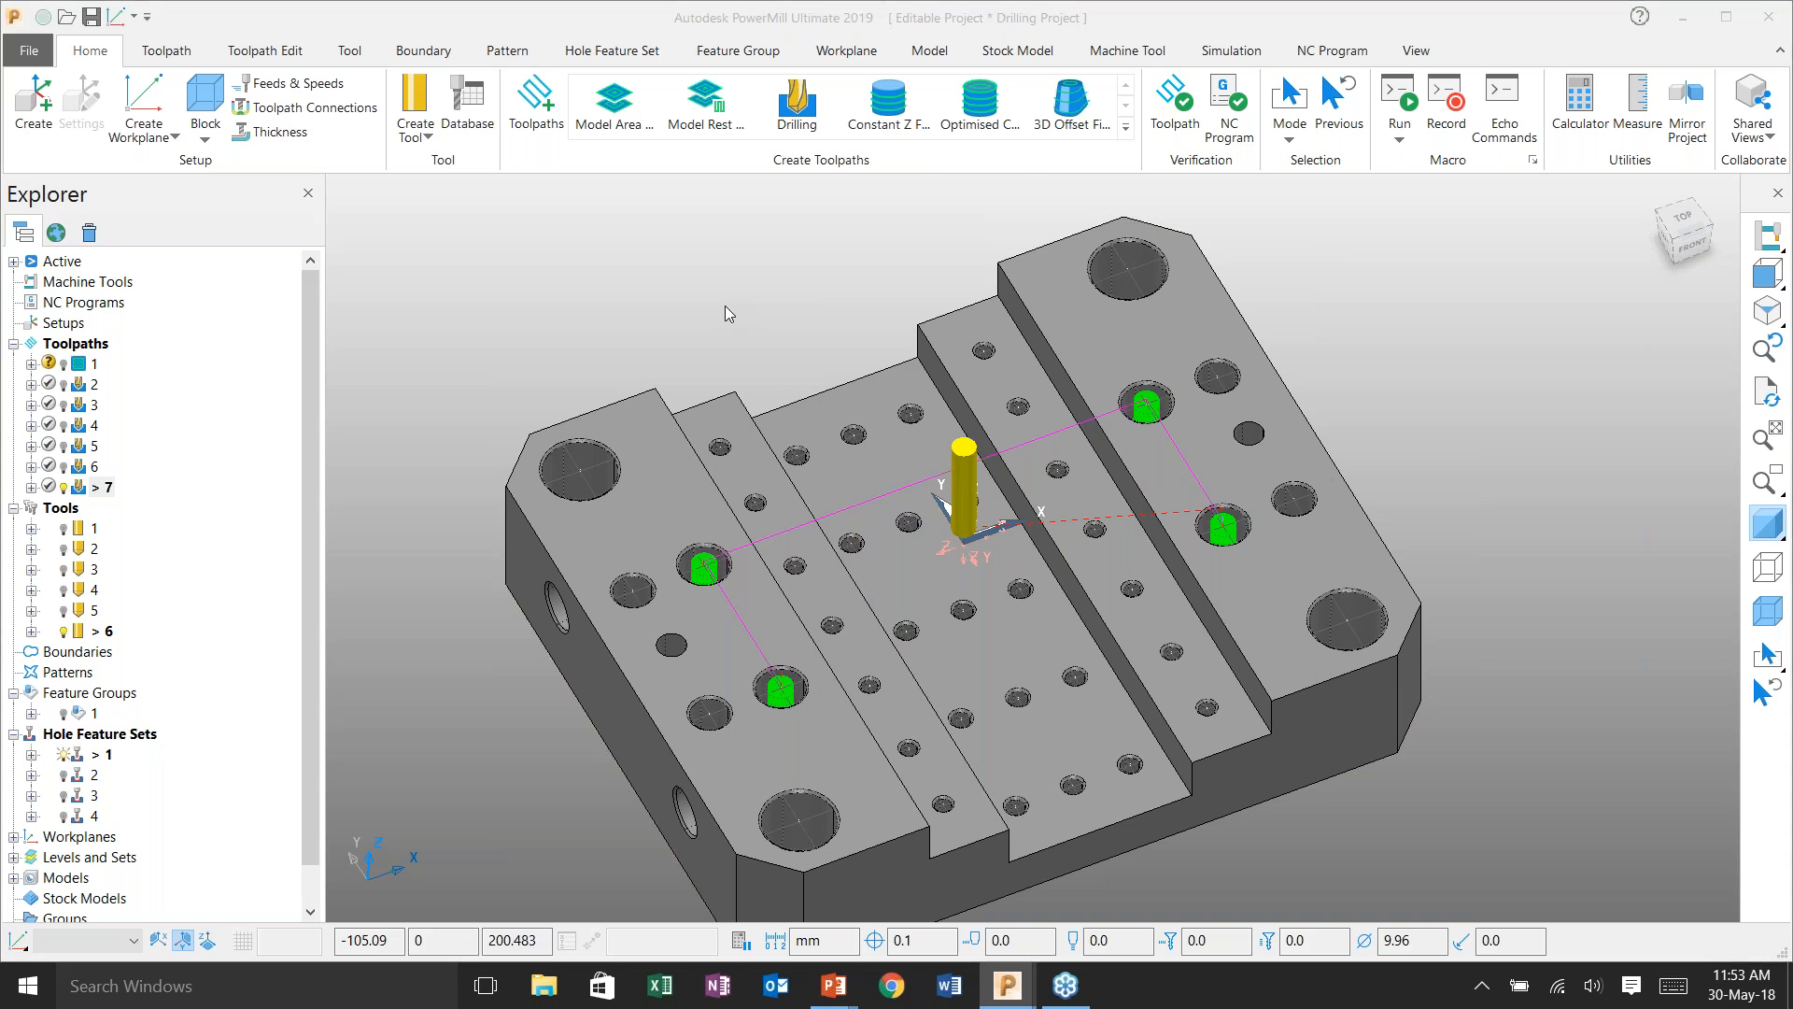
- Switch to the PowerPoint presentation and view the Advantages of Toolpath Templates slide
{"action": "key", "text": "super+Tab"}
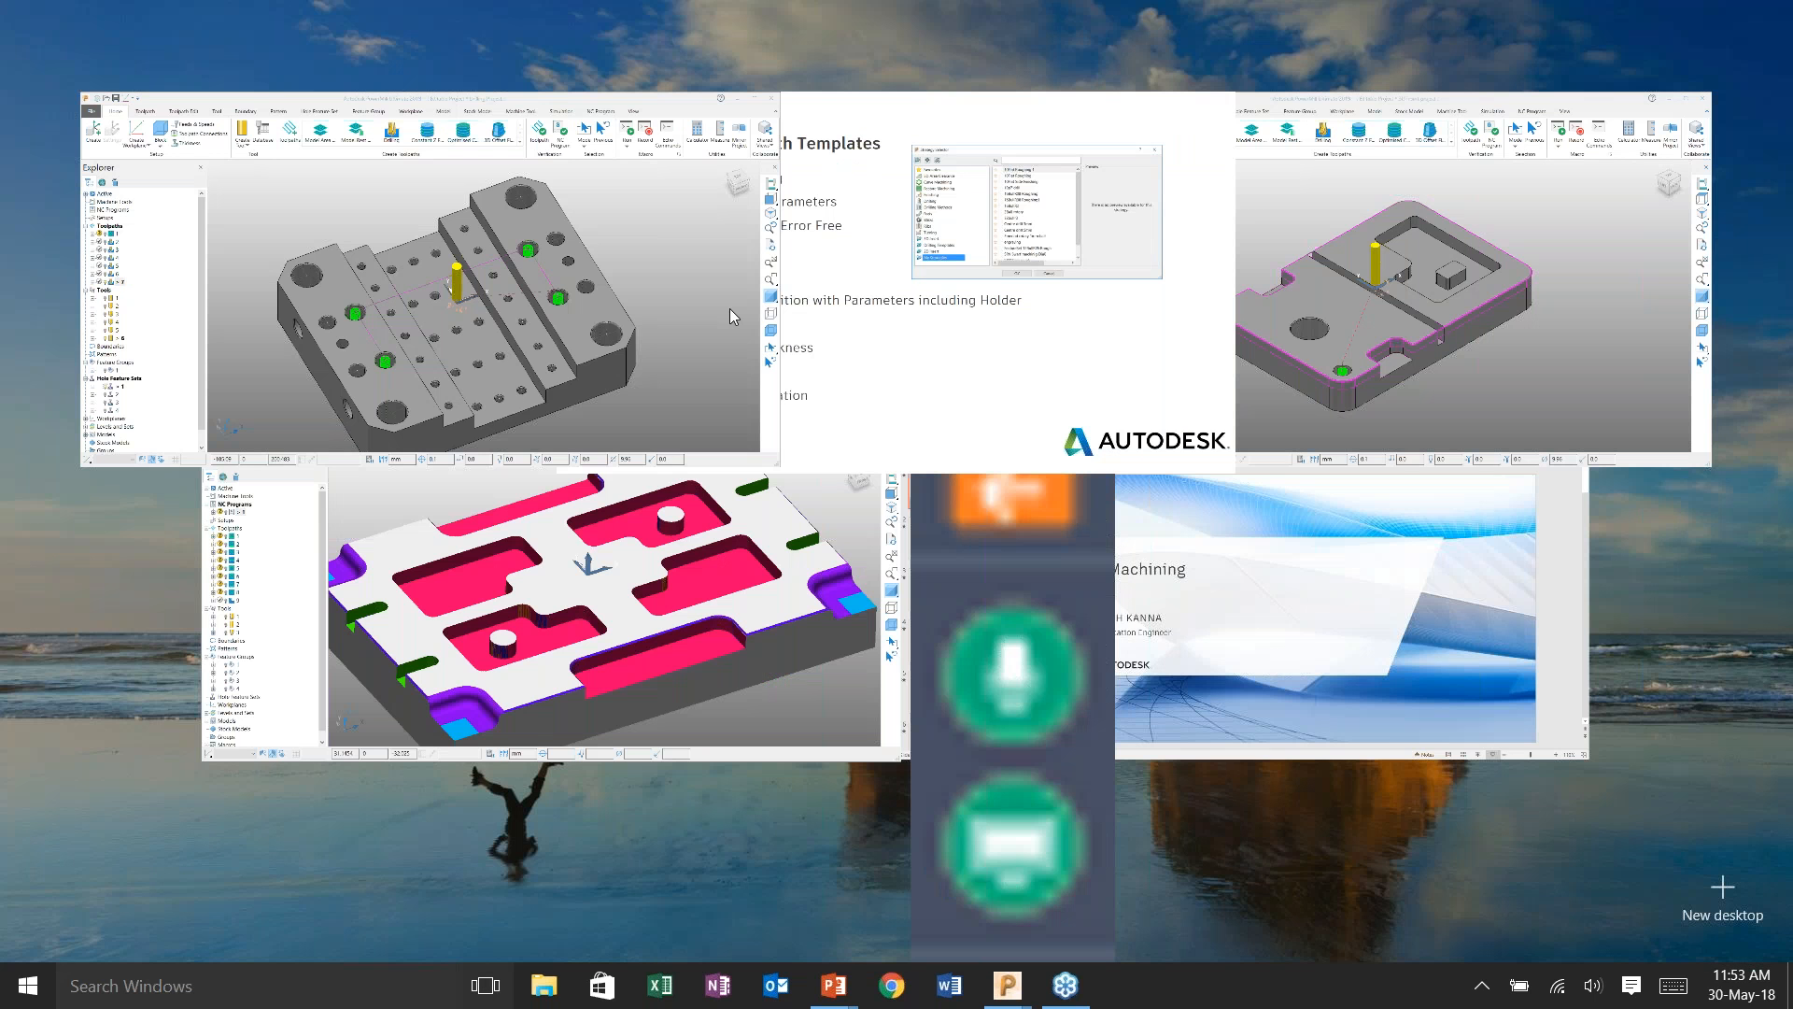
{"action": "left_click", "coordinate": [841, 439]}
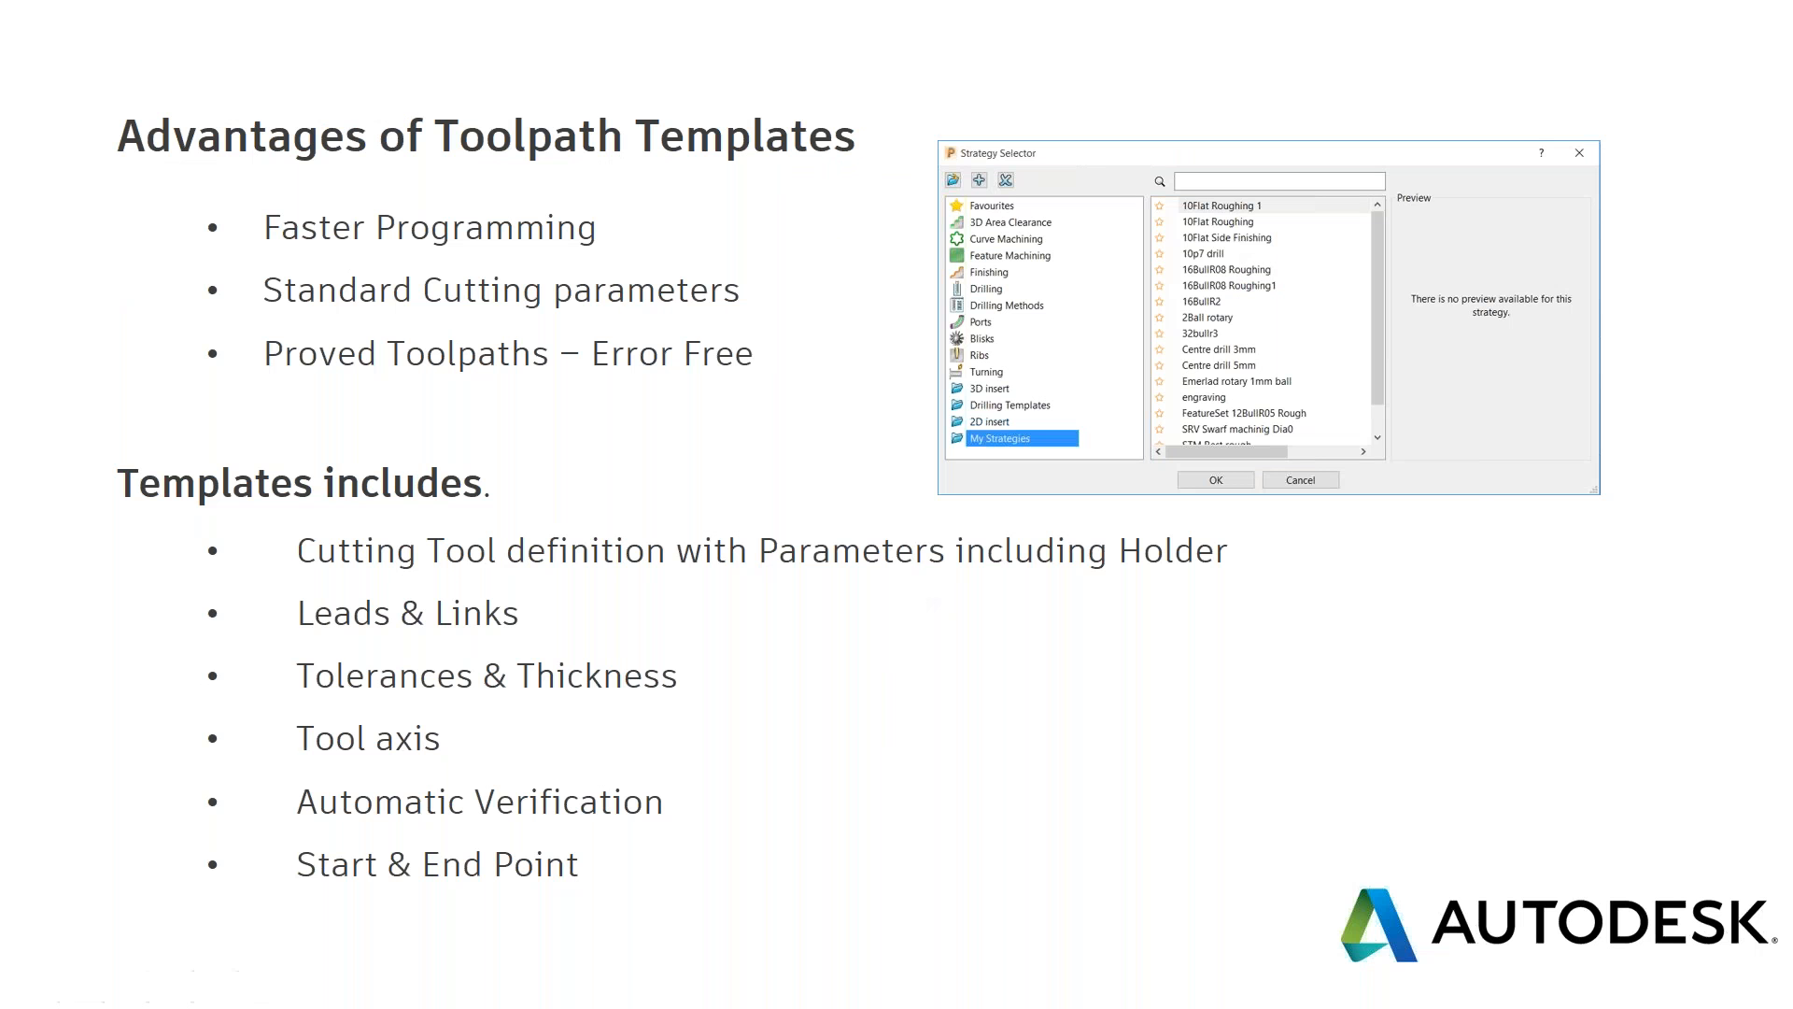
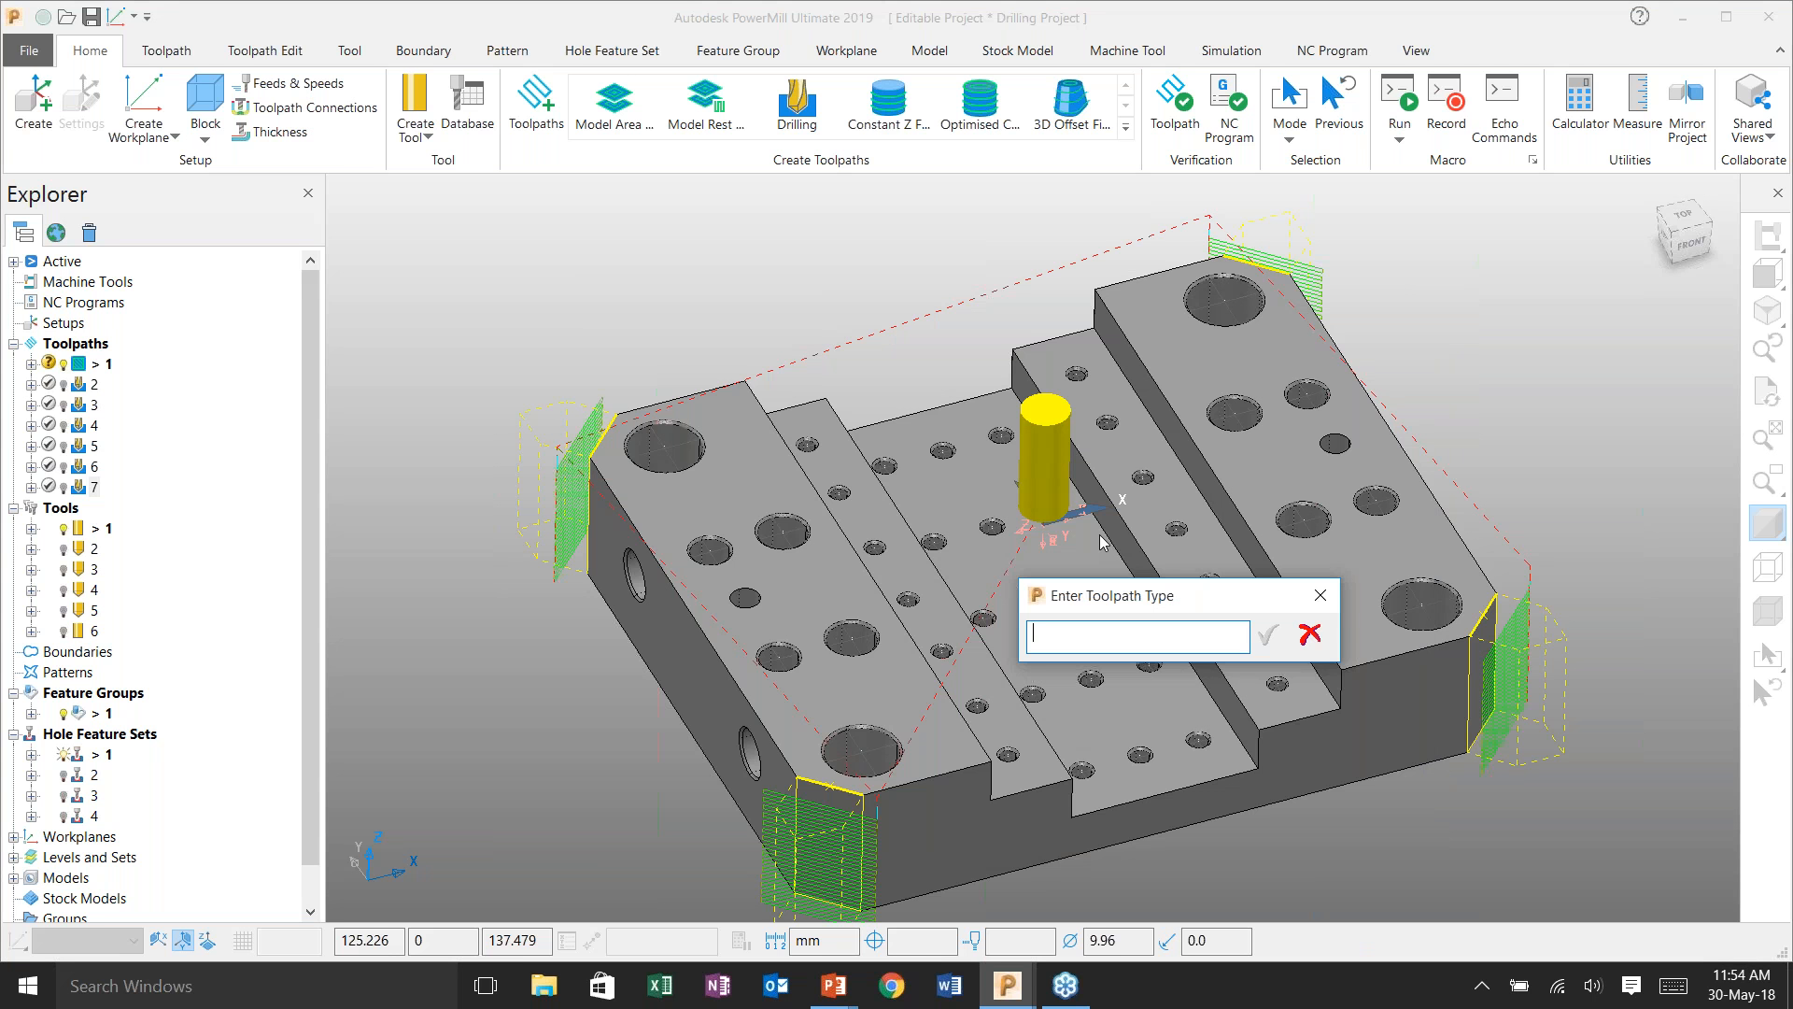
- In the macro's toolpath type prompts, enter CHM_CORNER for toolpath 1 and CENTRE for toolpath 2
{"action": "type", "text": "CHM_CORNE"}
{"action": "key", "text": "BackSpace"}
{"action": "key", "text": "BackSpace"}
{"action": "type", "text": "NER"}
{"action": "key", "text": "Return"}
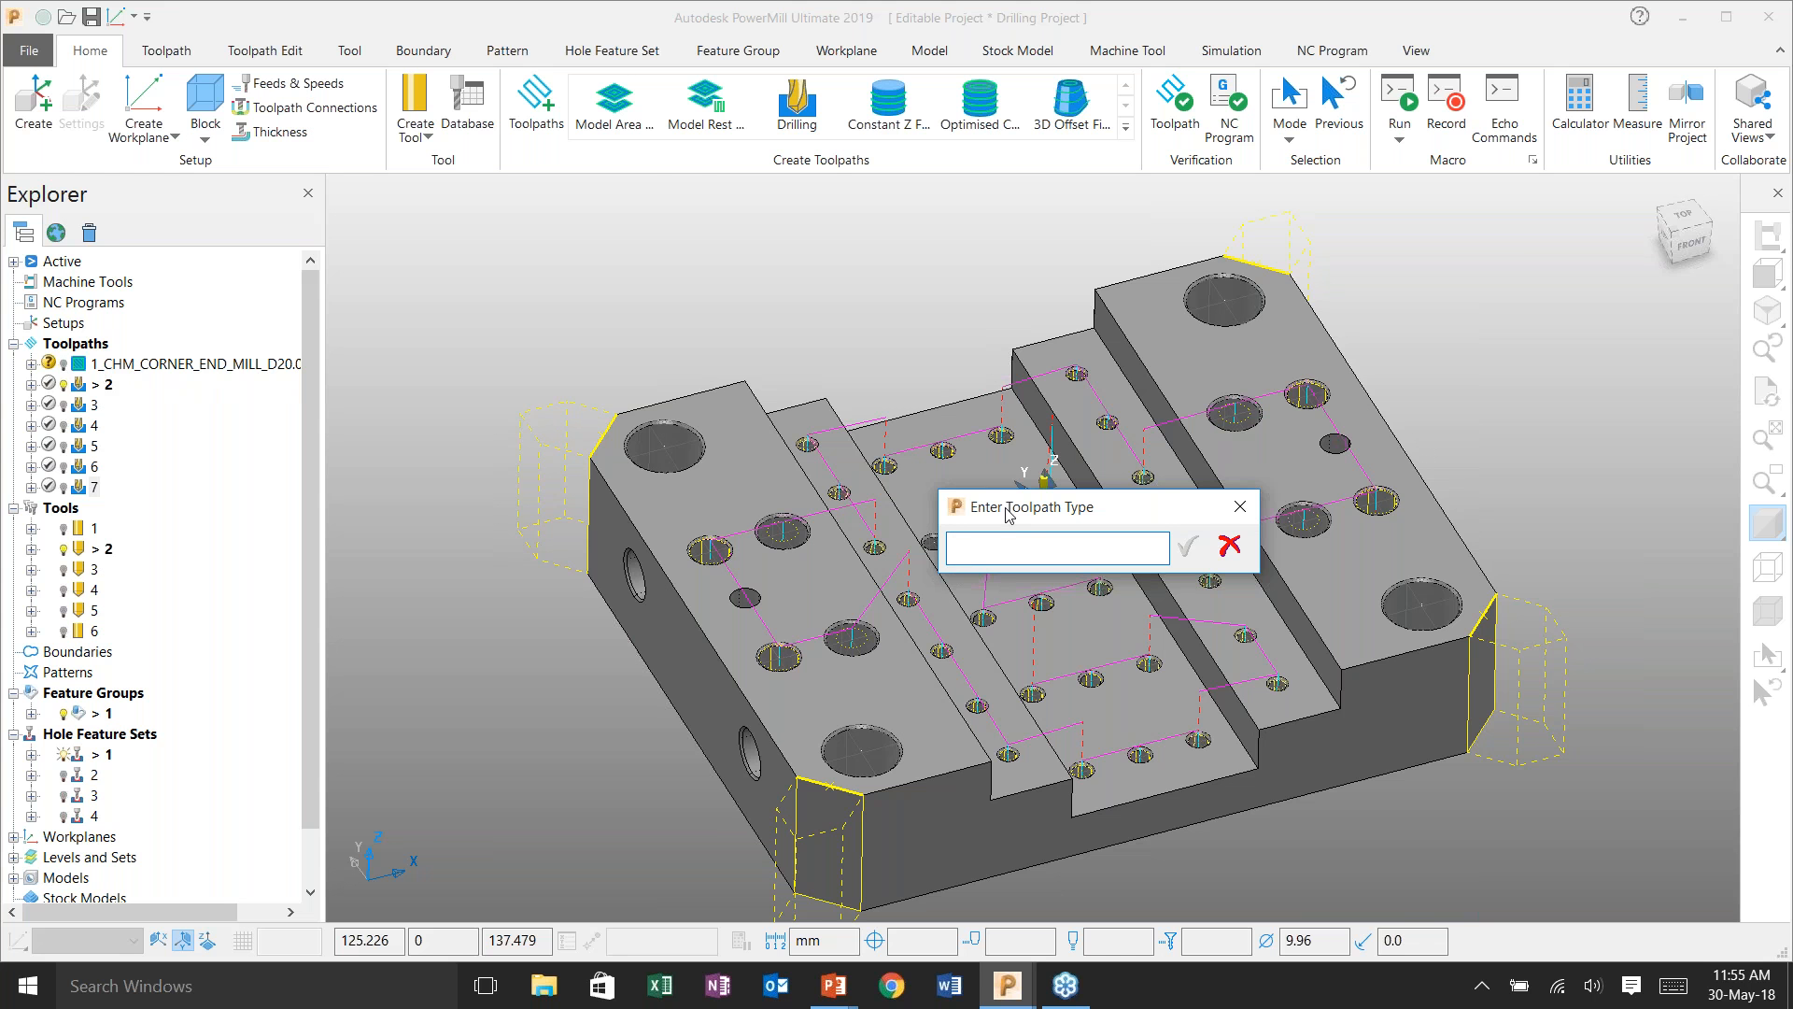
{"action": "left_click_drag", "start_coordinate": [1007, 514], "coordinate": [633, 291]}
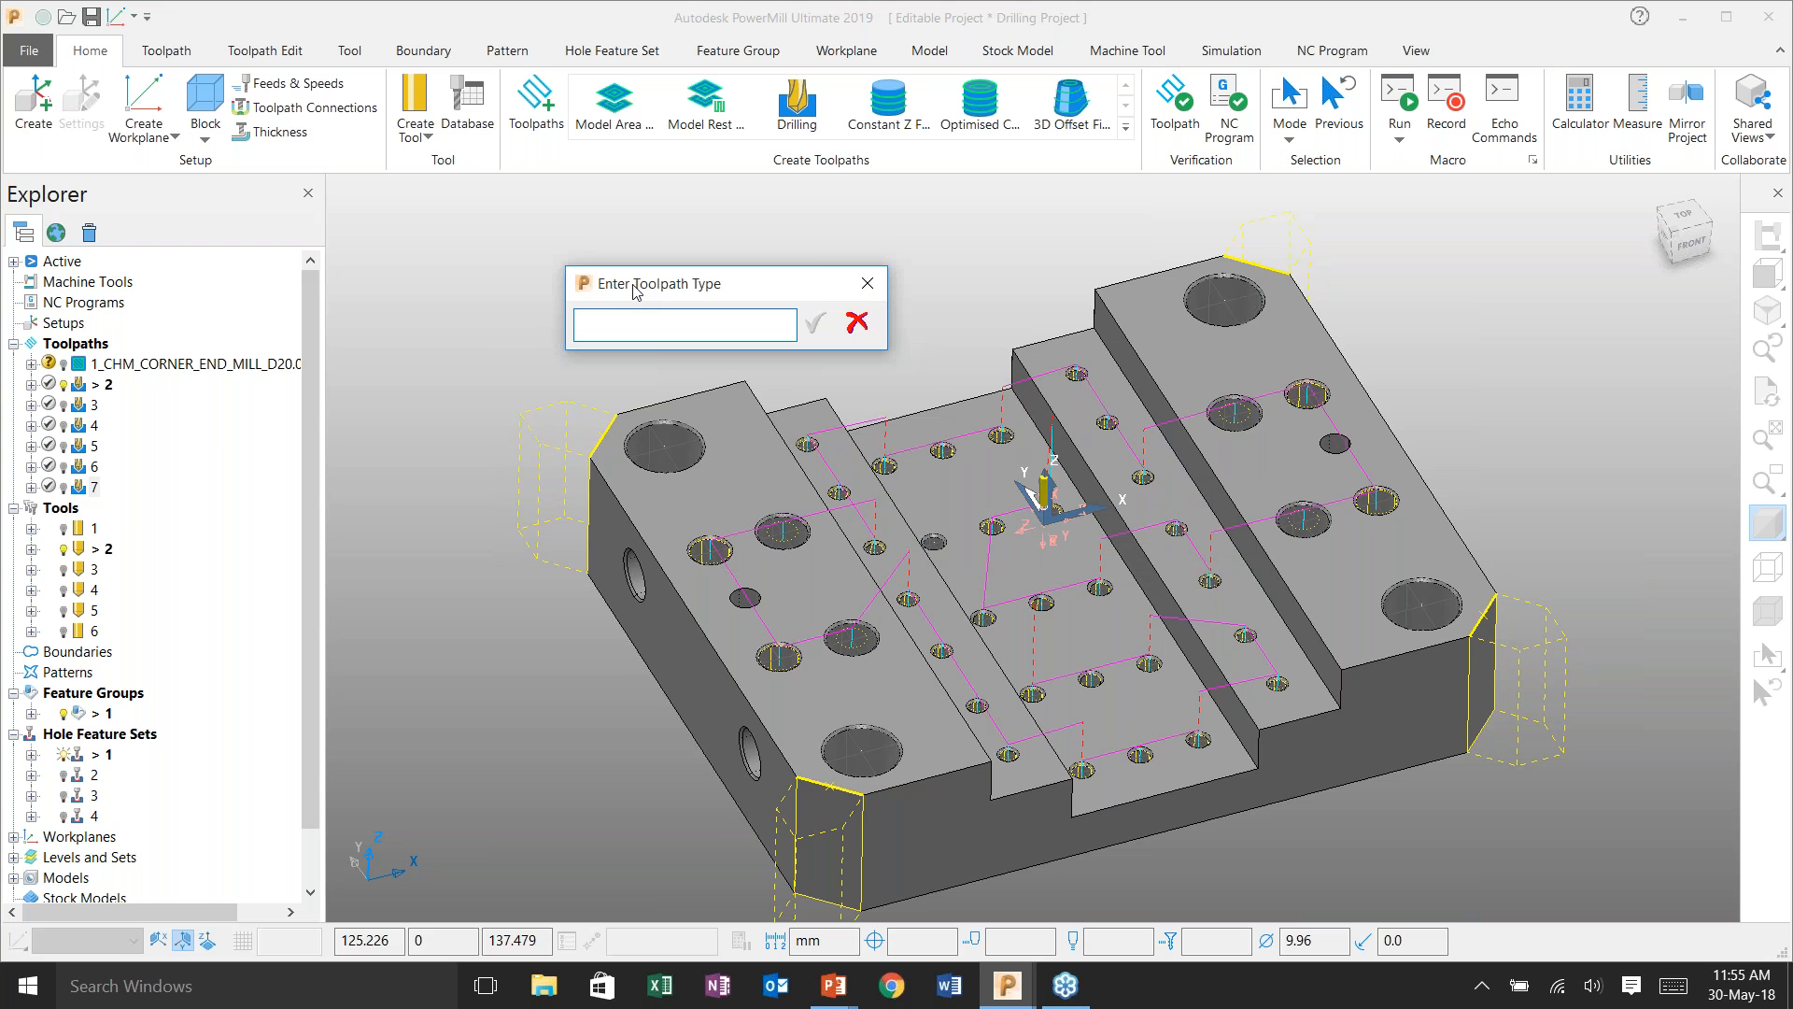
{"action": "type", "text": "CENTRE"}
{"action": "key", "text": "Return"}
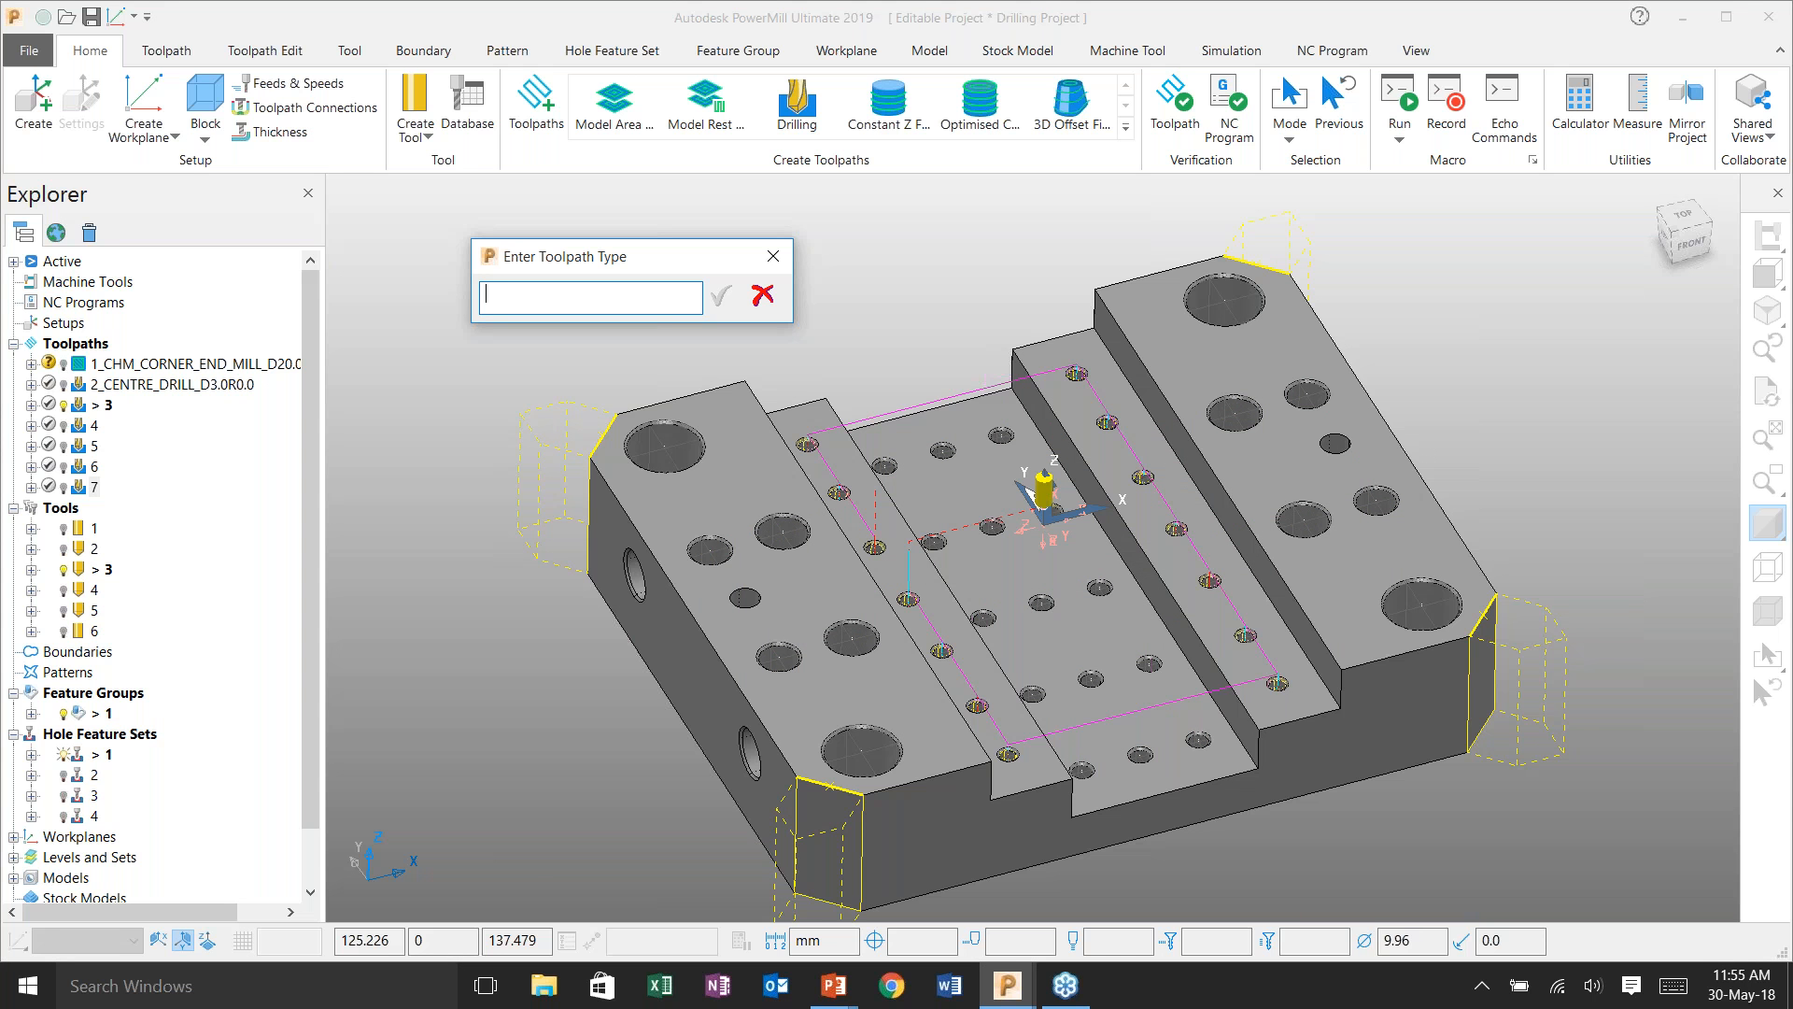
- Enter an underscore as the toolpath type for toolpaths 3 to 7 and widen the Explorer pane
{"action": "type", "text": "_"}
{"action": "key", "text": "Return"}
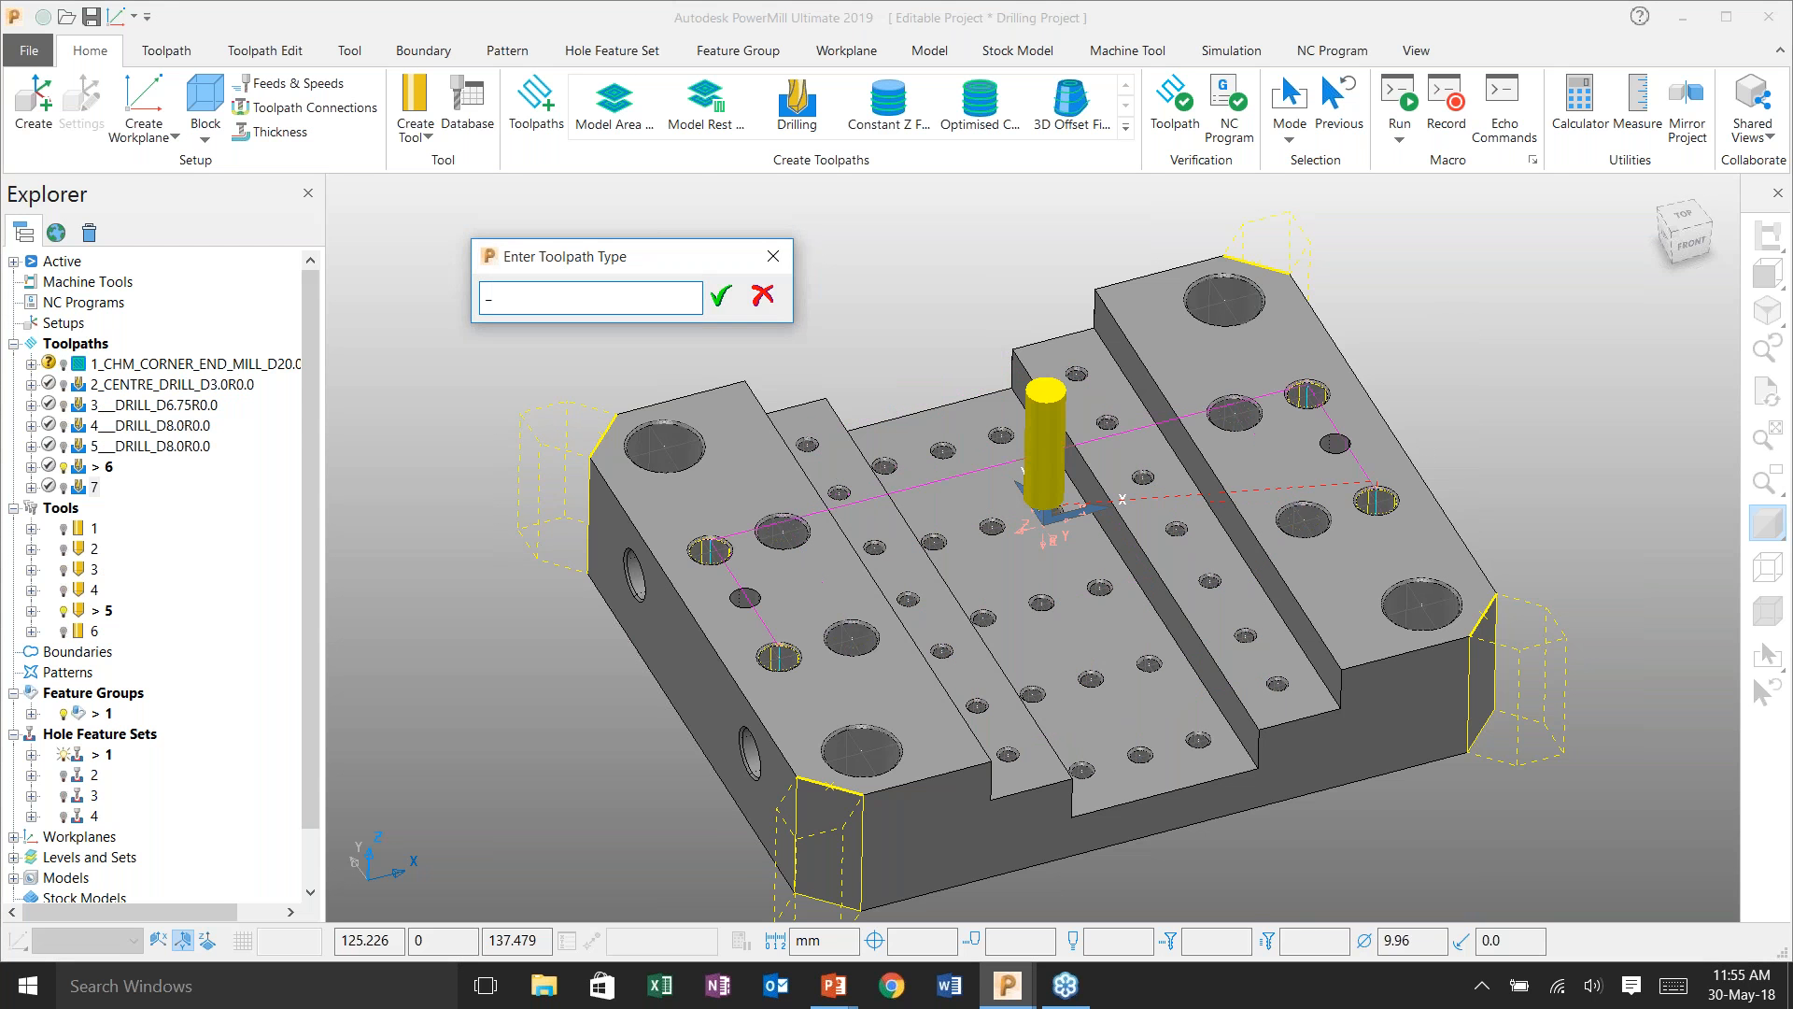
{"action": "key", "text": "Return"}
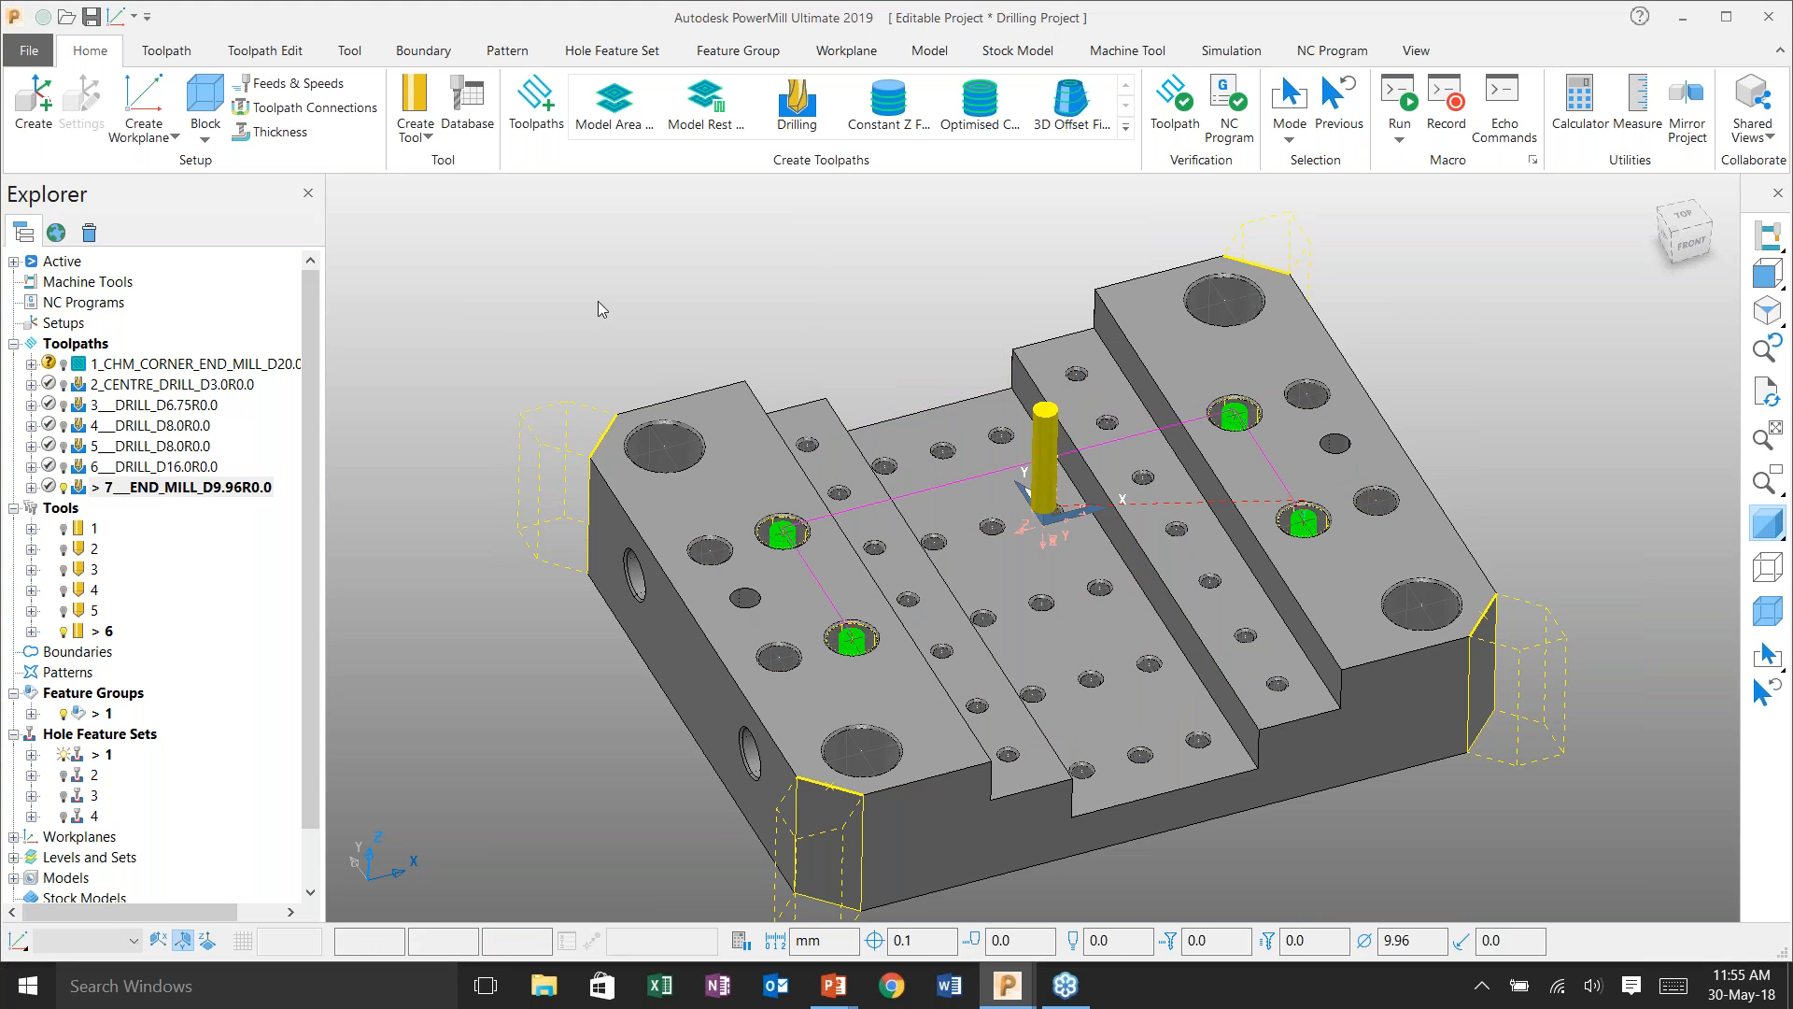
{"action": "left_click_drag", "start_coordinate": [326, 309], "coordinate": [406, 309]}
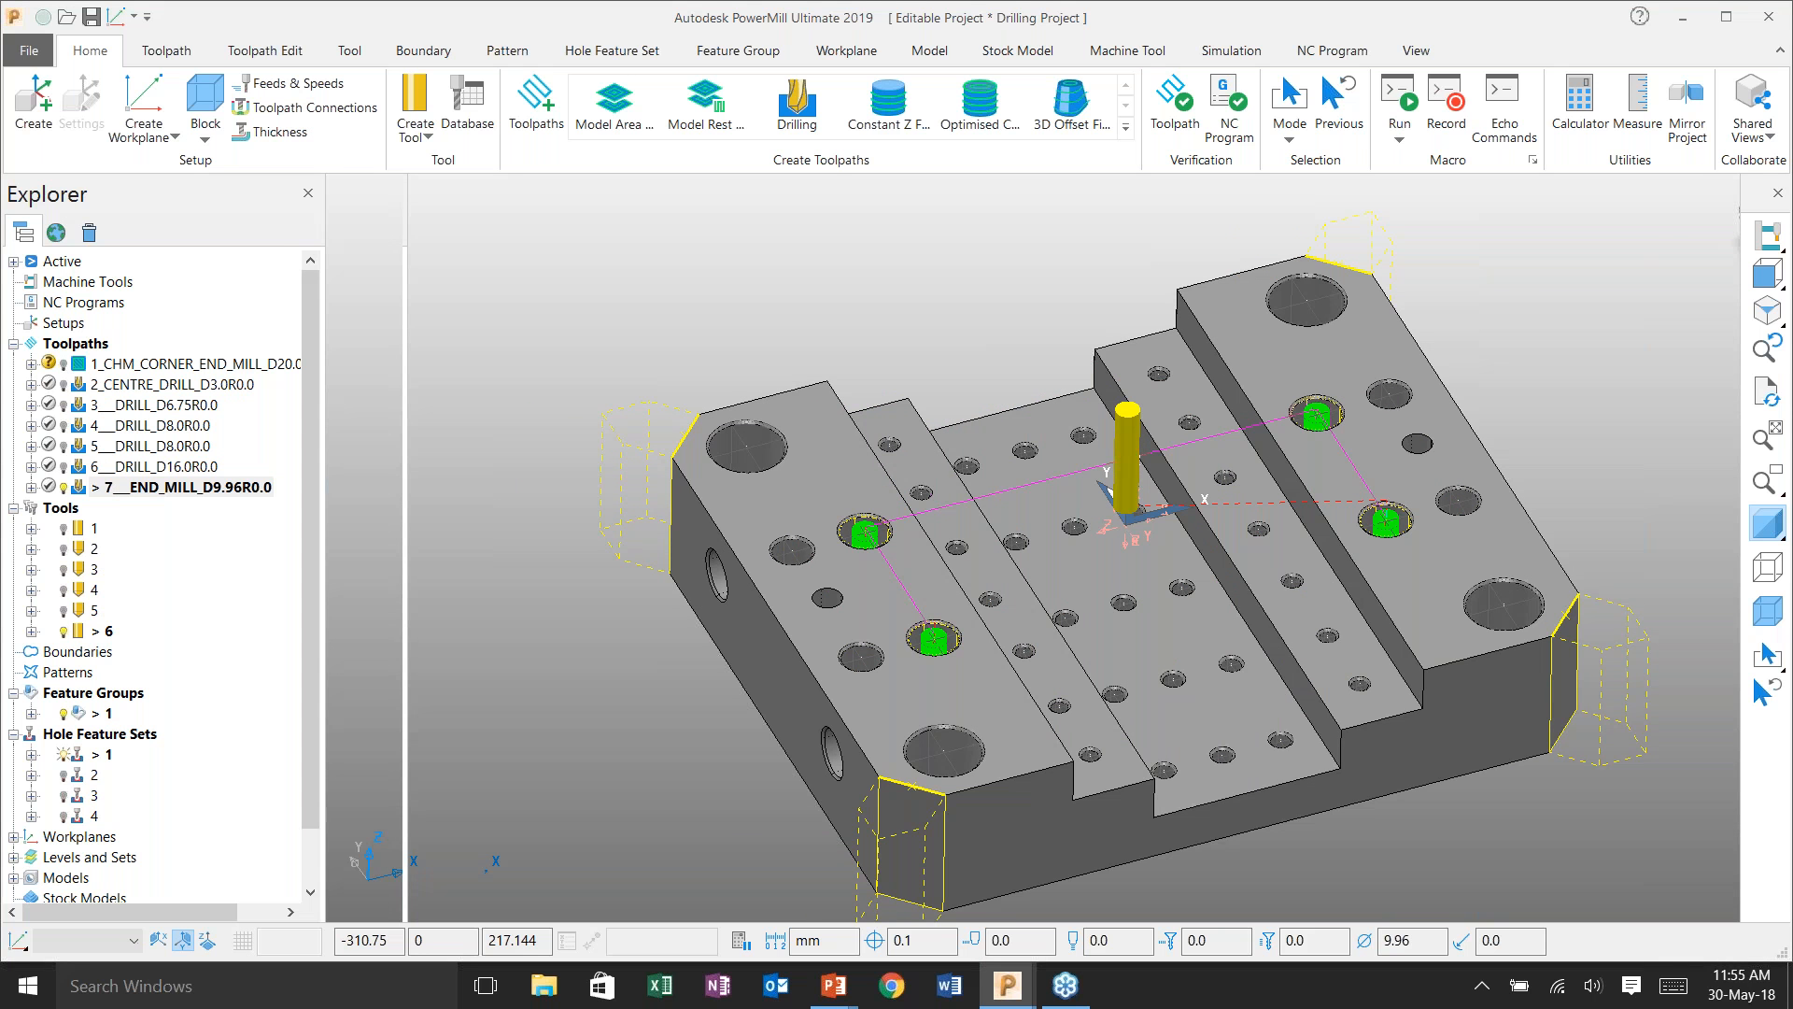
- Run the Tool rename.mac macro from the Desktop and check the tools in the Explorer
{"action": "left_click", "coordinate": [1391, 106]}
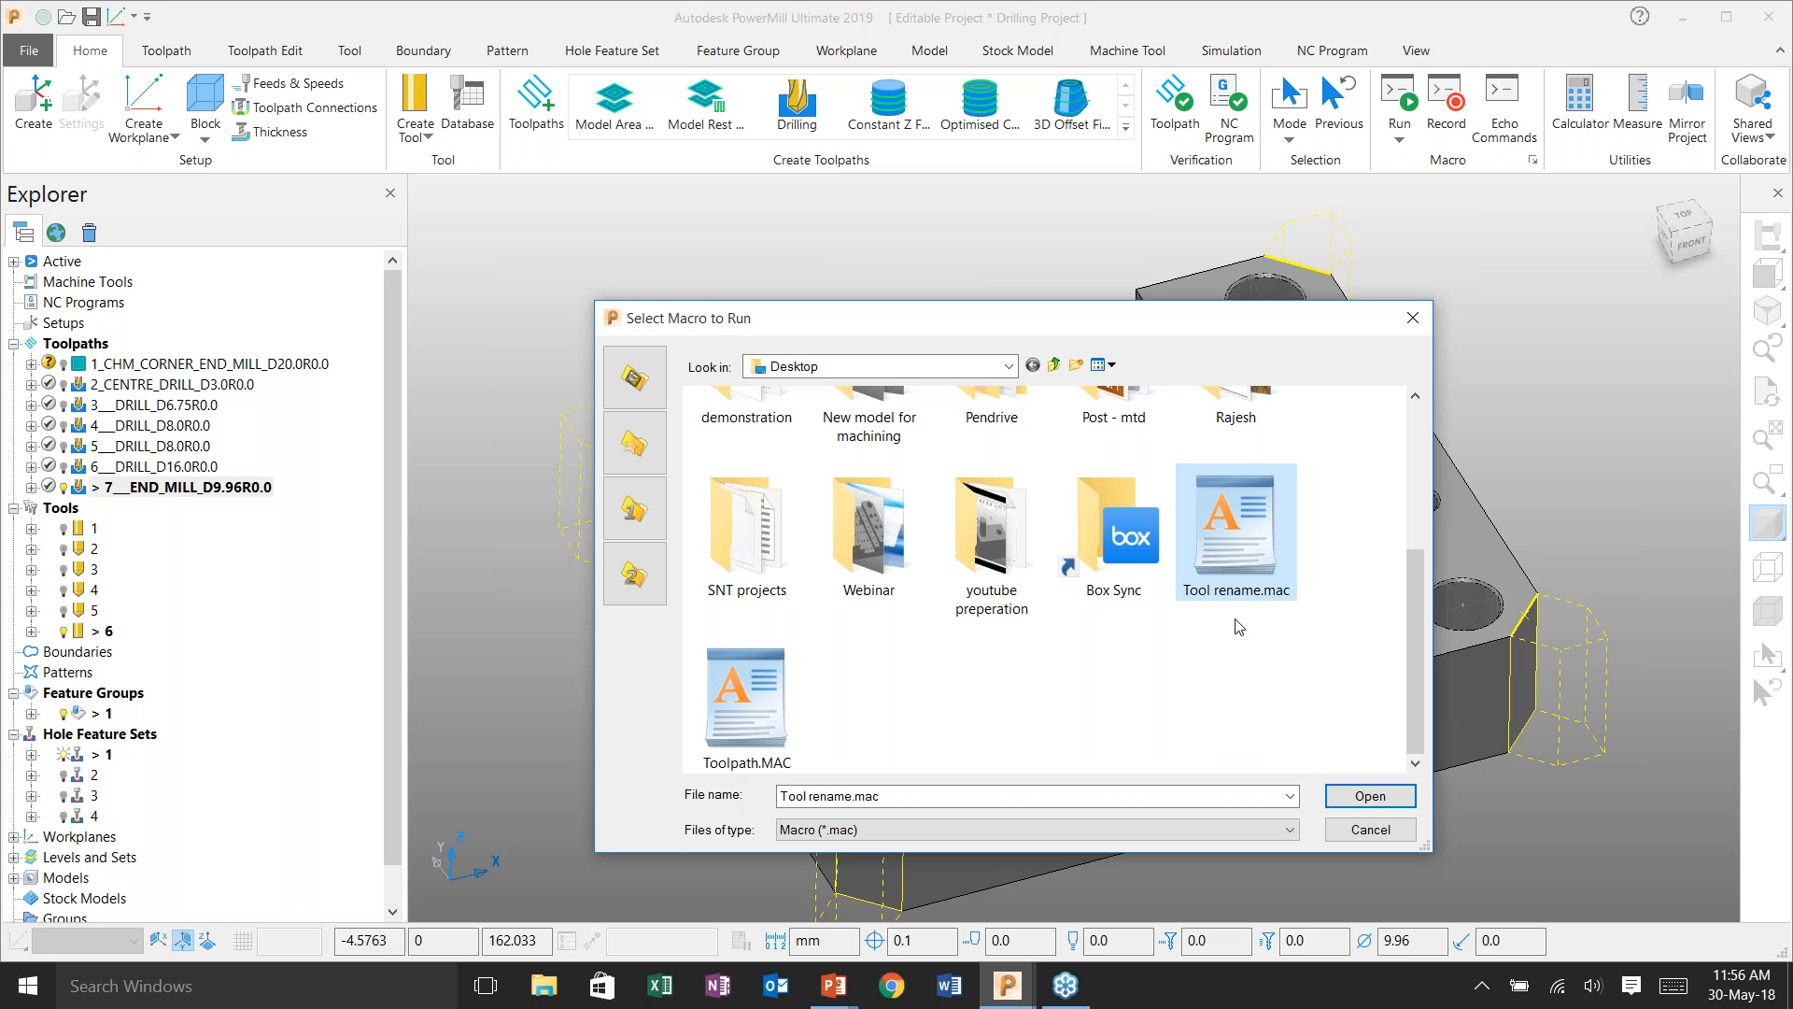
{"action": "left_click", "coordinate": [1358, 795]}
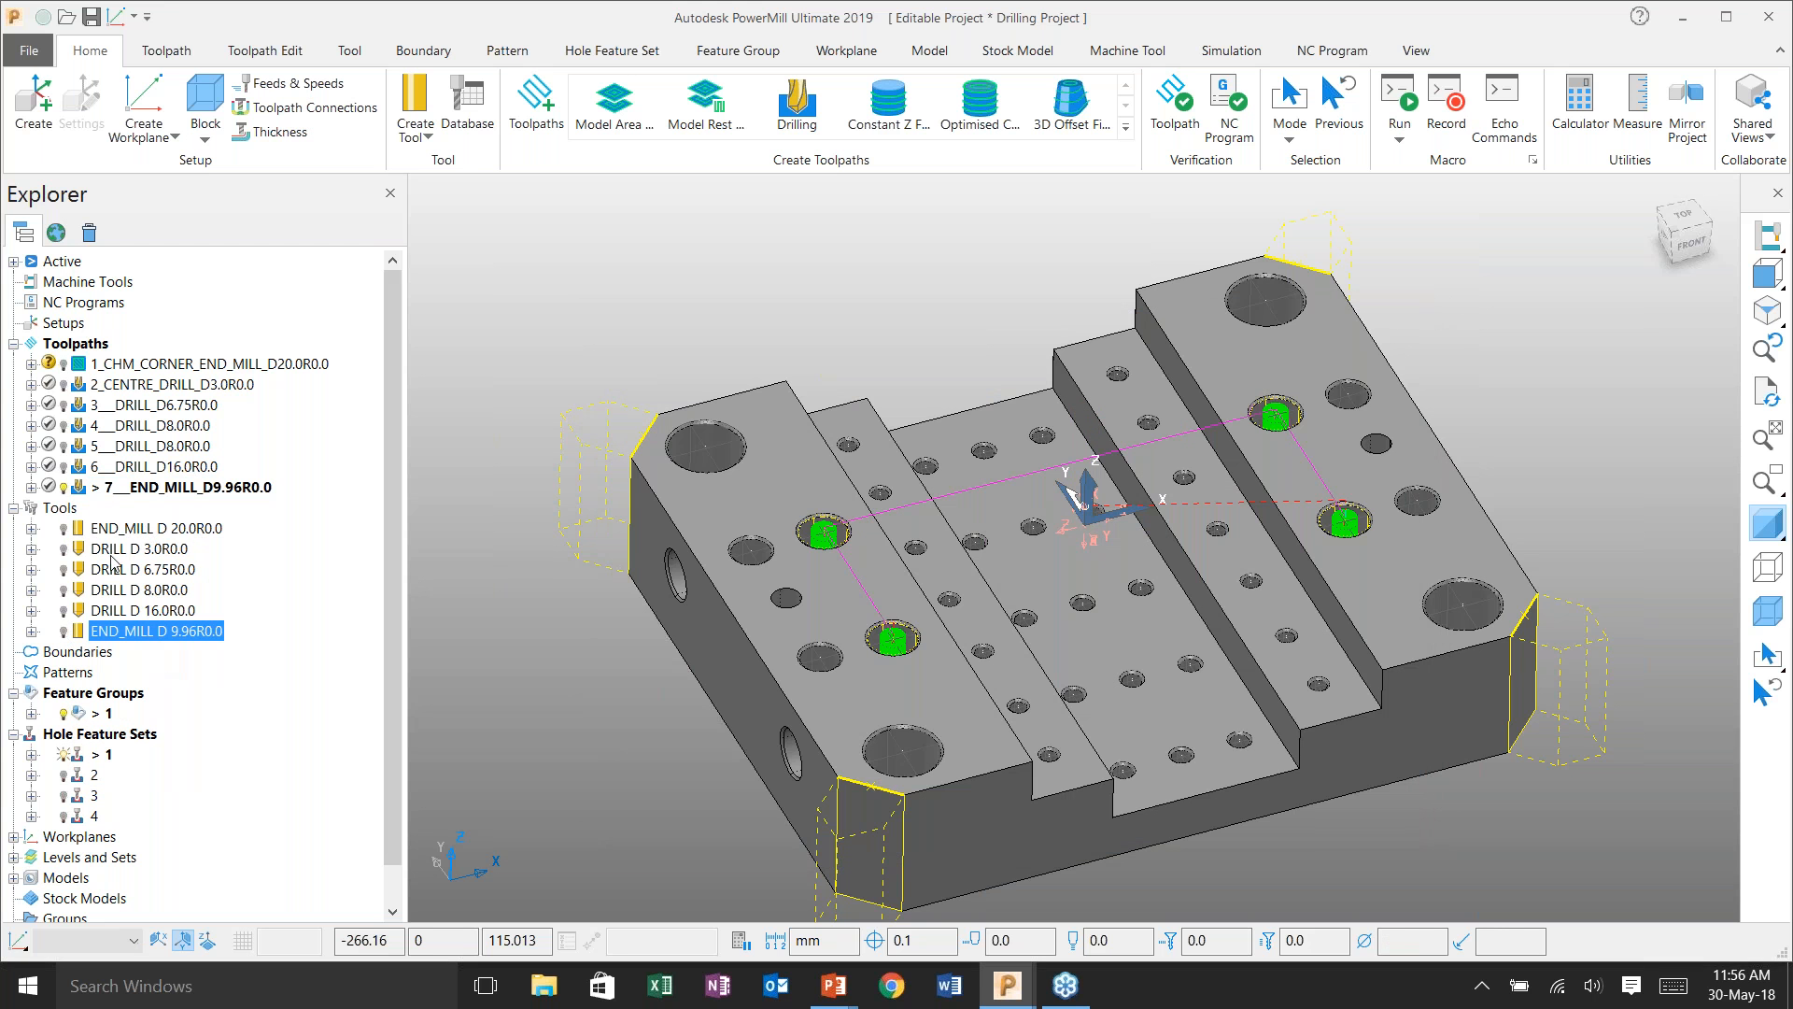
{"action": "mouse_move", "coordinate": [112, 540]}
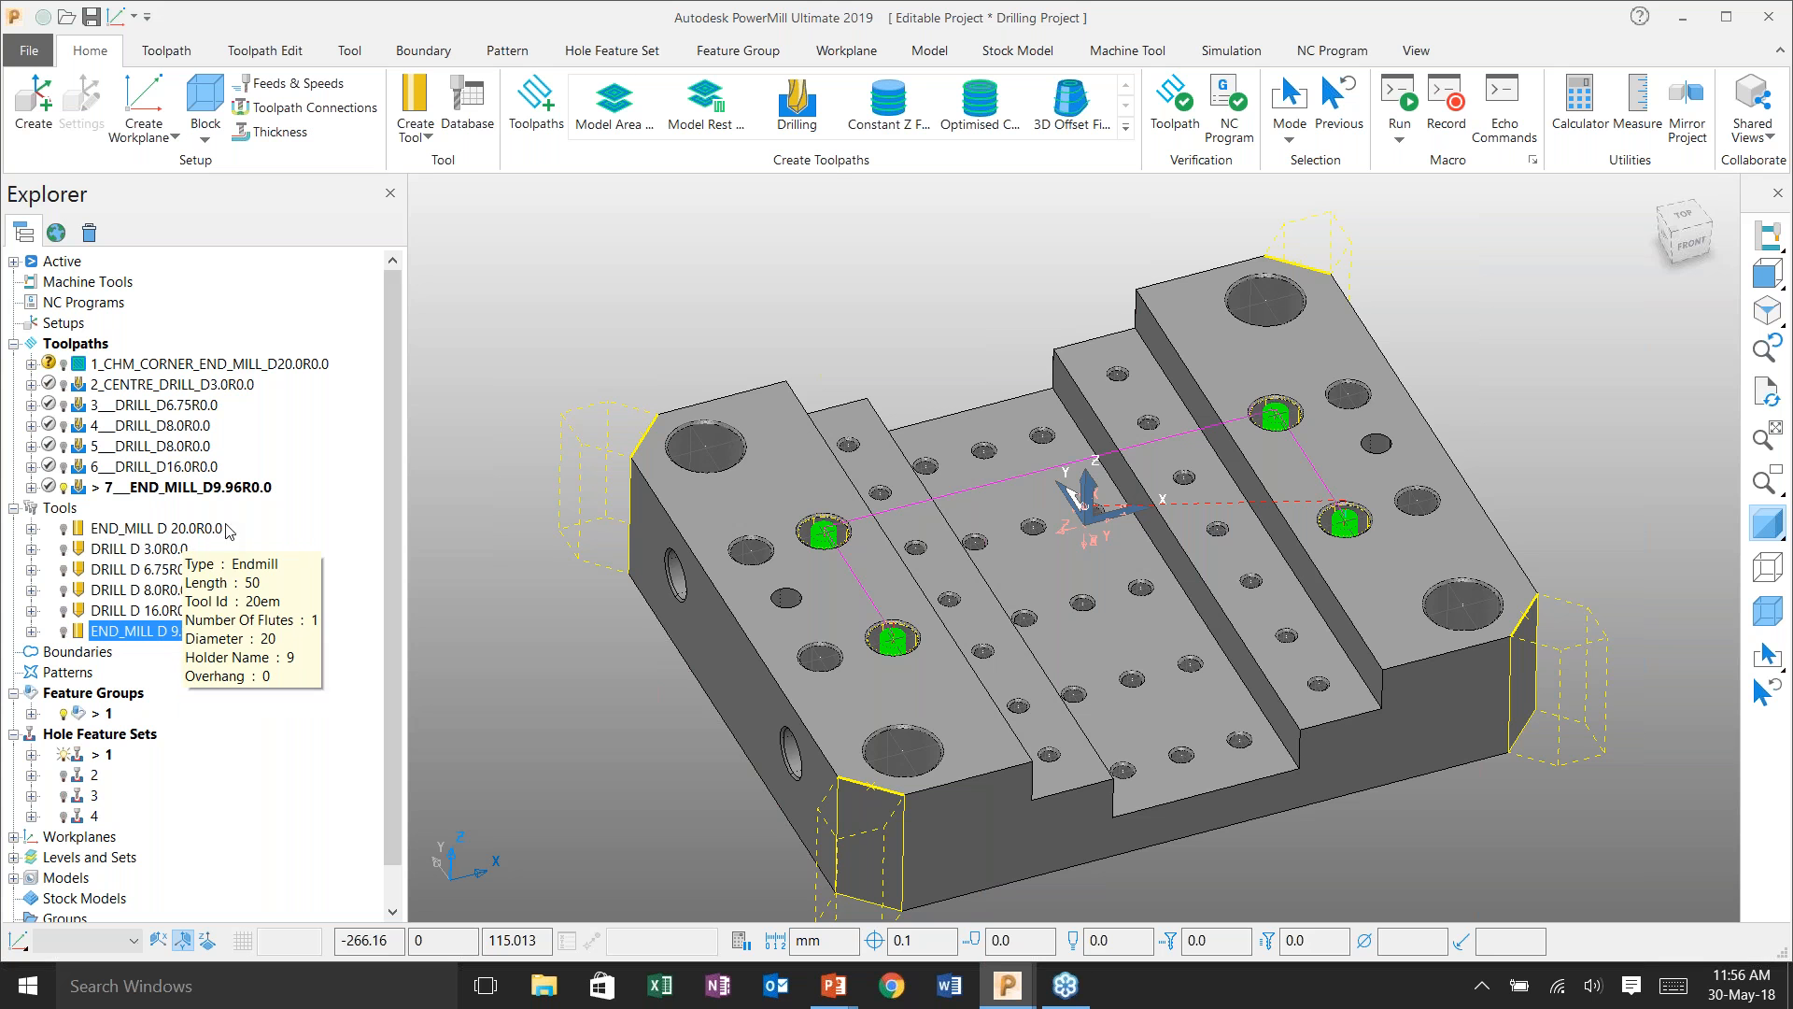
{"action": "left_click", "coordinate": [533, 340]}
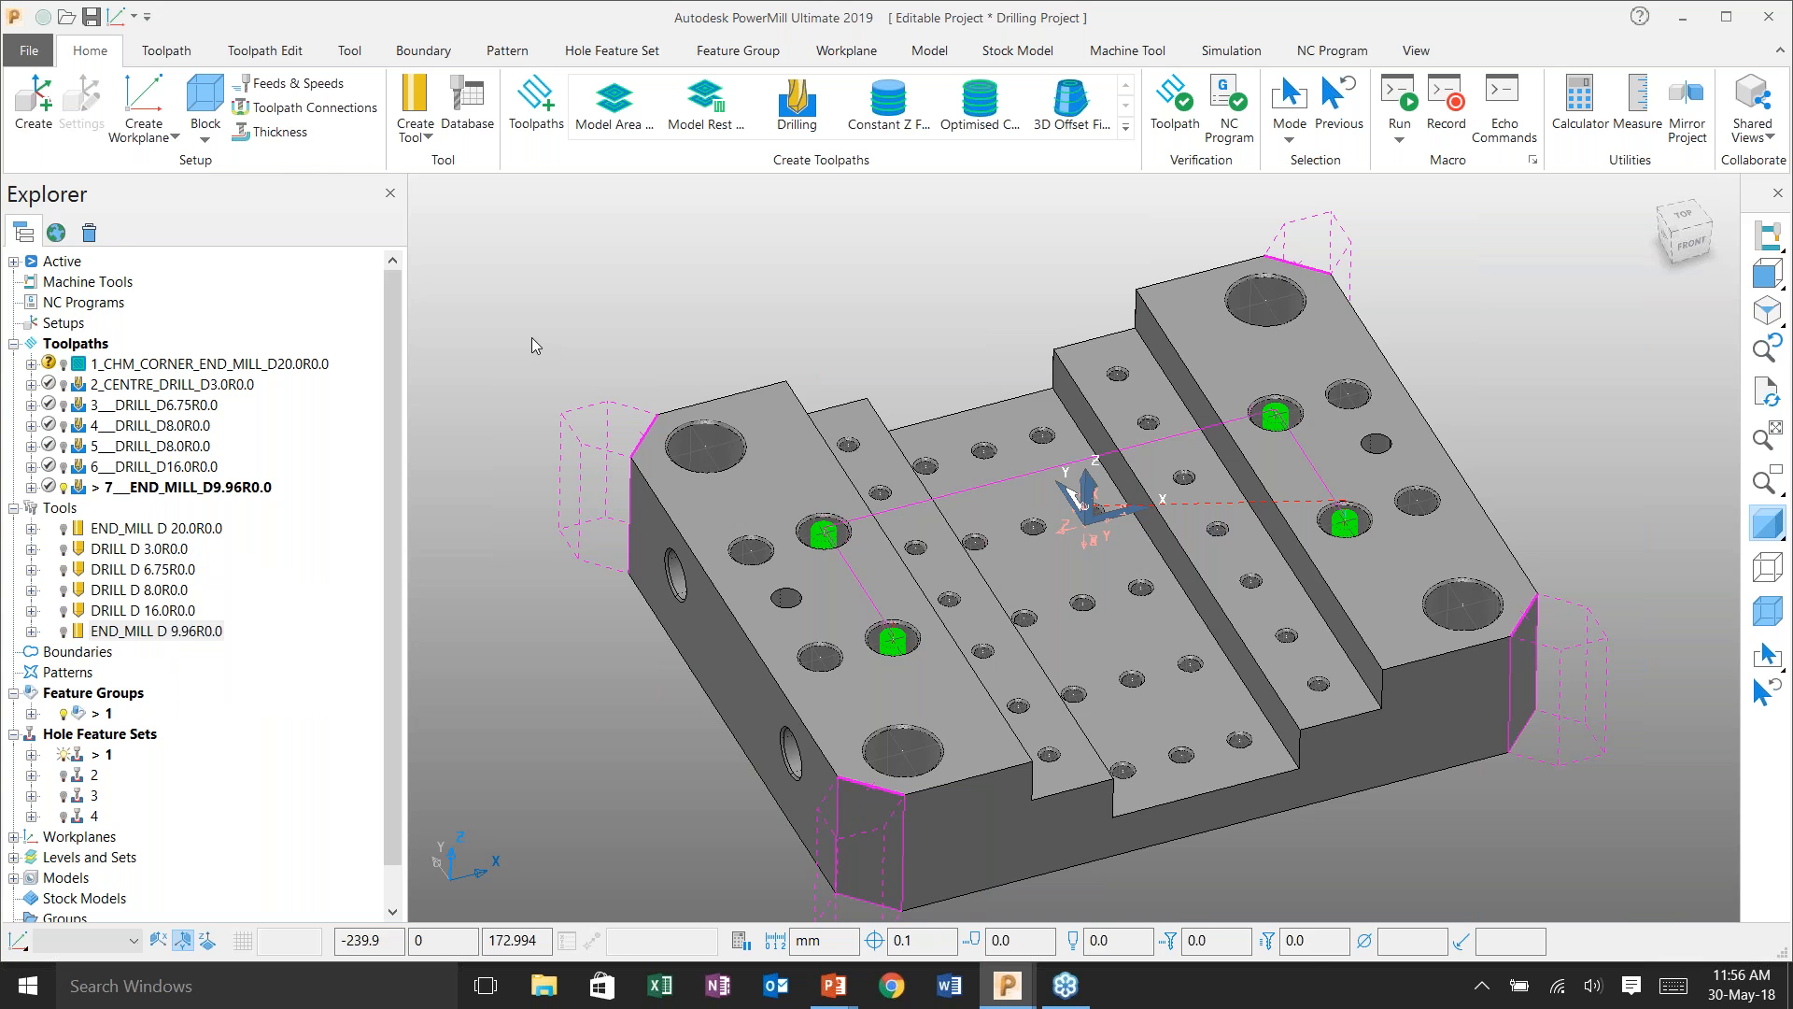
- Switch to the PowerMill window holding the 3D insert project
{"action": "key", "text": "super+Tab"}
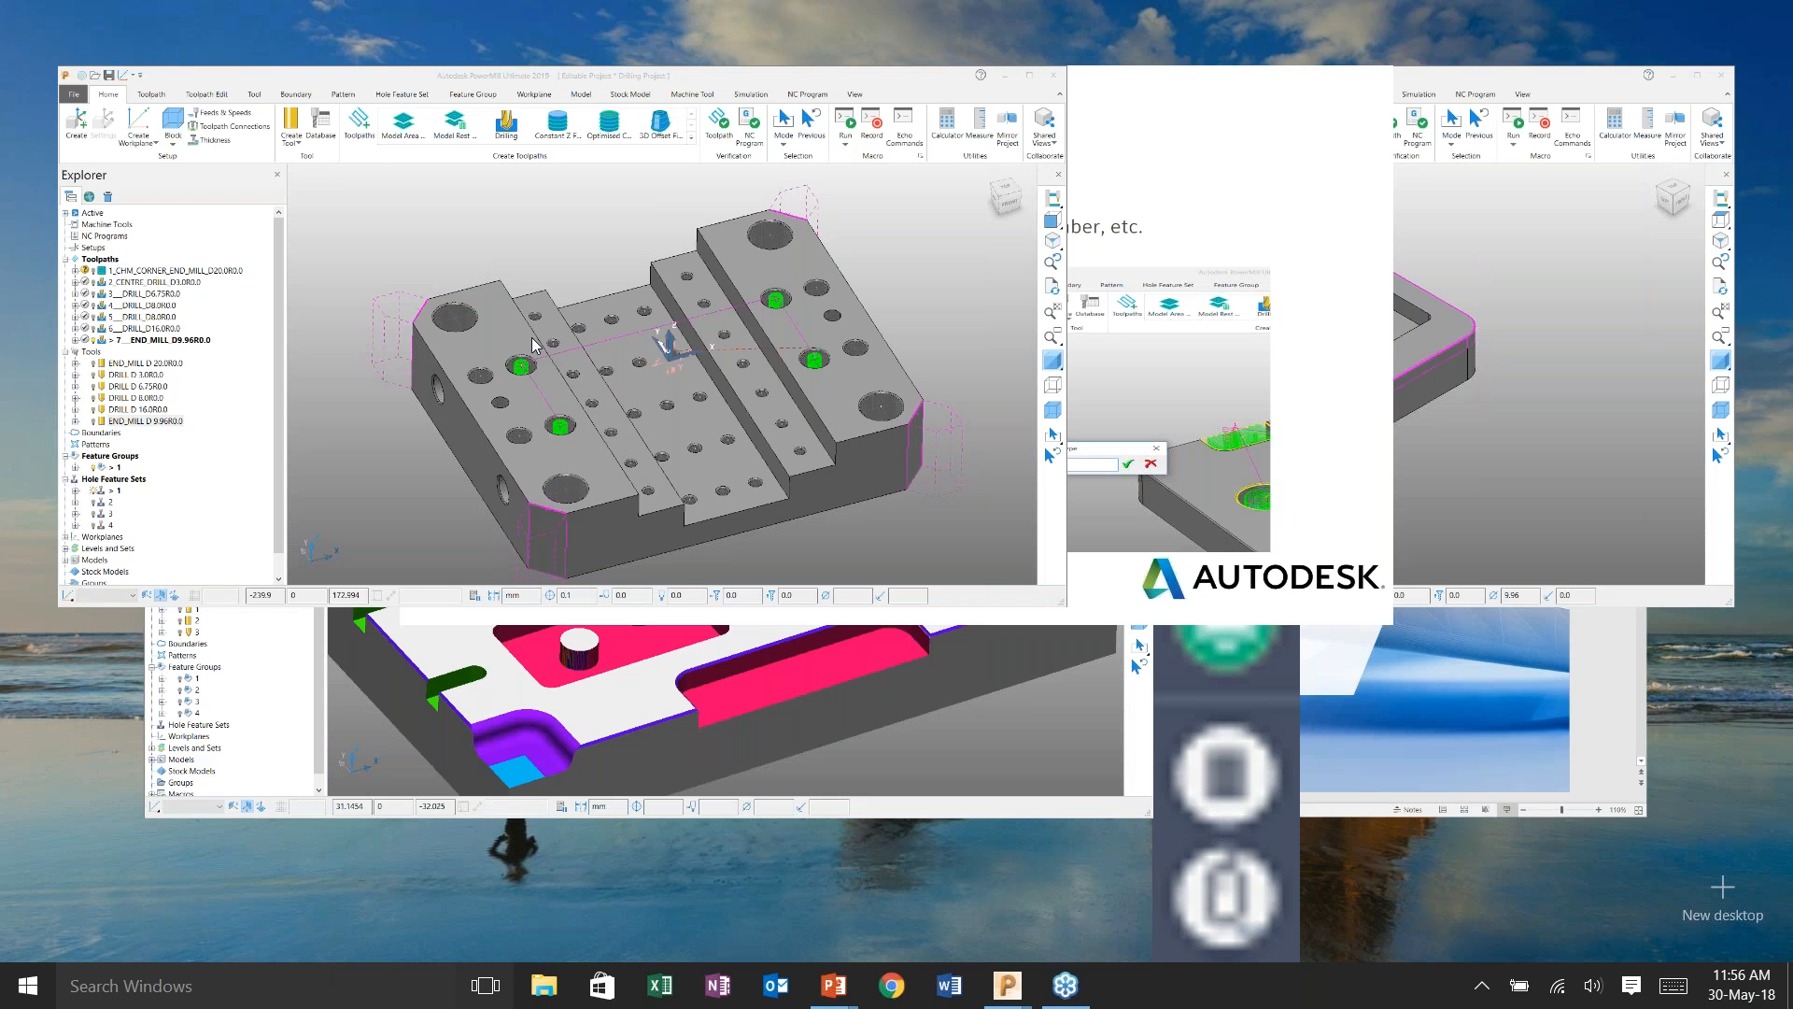
{"action": "left_click", "coordinate": [1560, 337]}
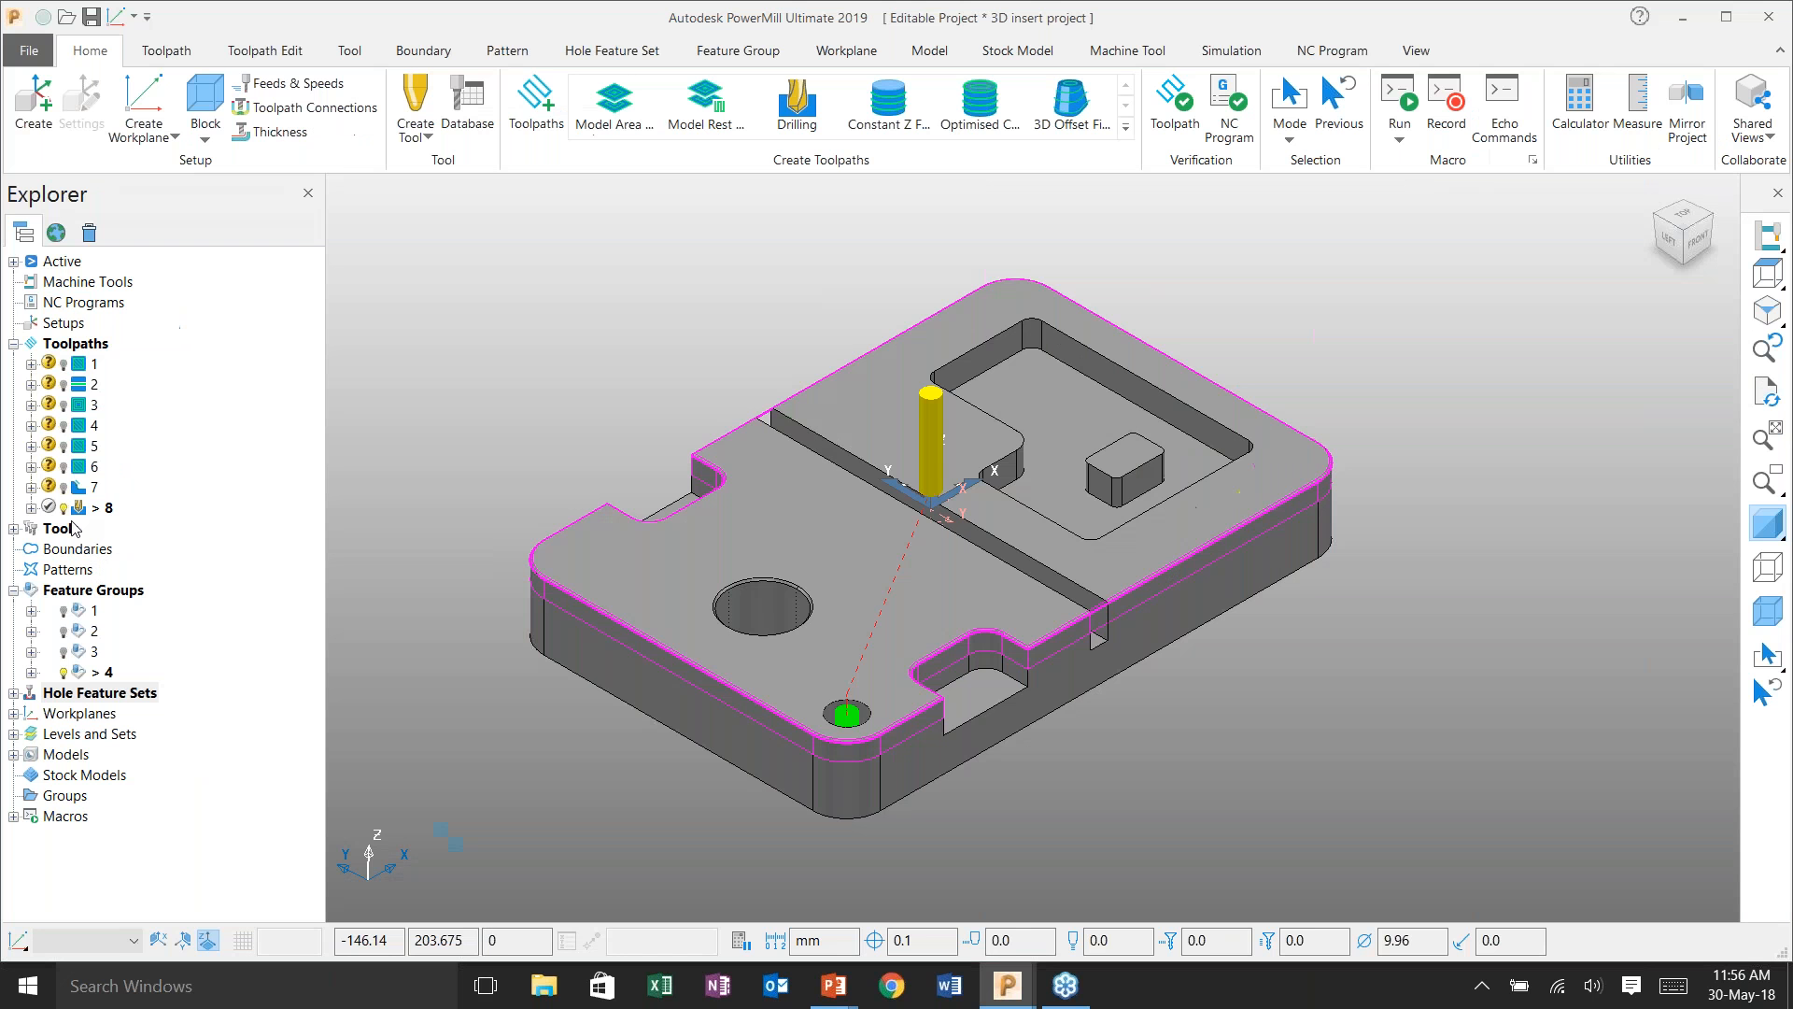
{"action": "left_click", "coordinate": [1399, 101]}
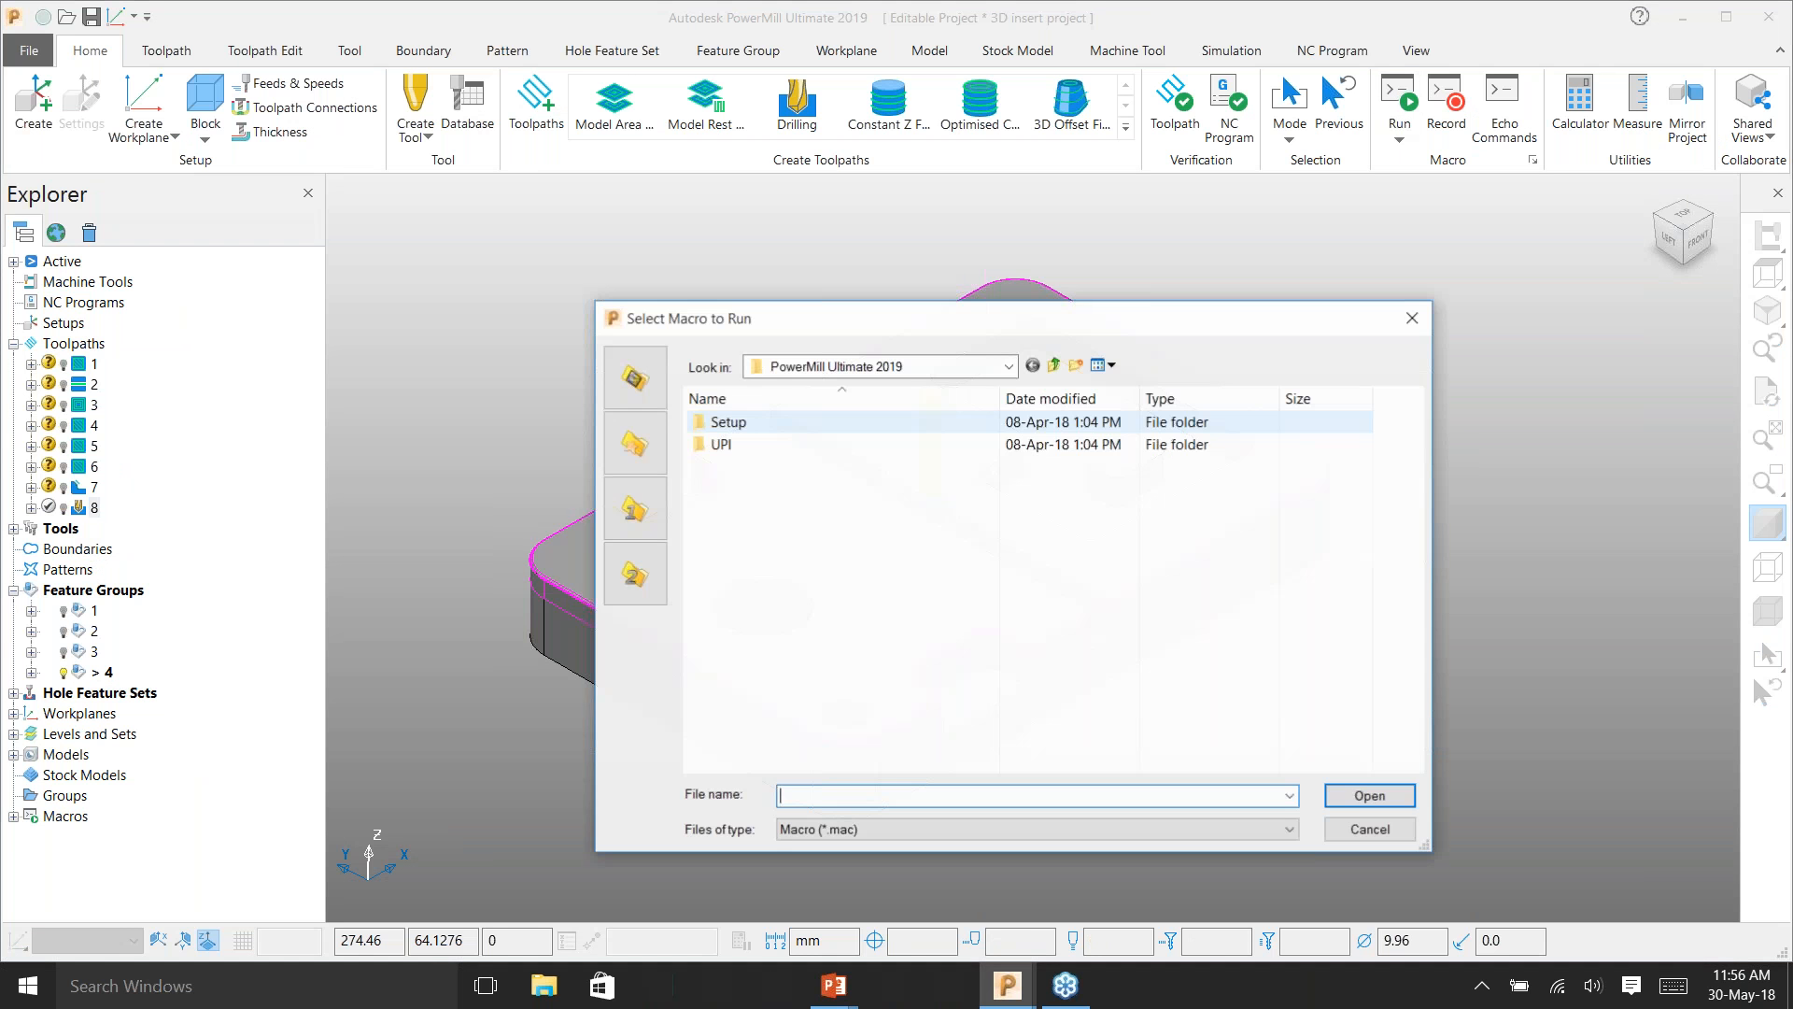
{"action": "left_click", "coordinate": [827, 366]}
{"action": "scroll", "coordinate": [830, 391], "scroll_direction": "up", "scroll_amount": 3}
{"action": "left_click", "coordinate": [805, 388]}
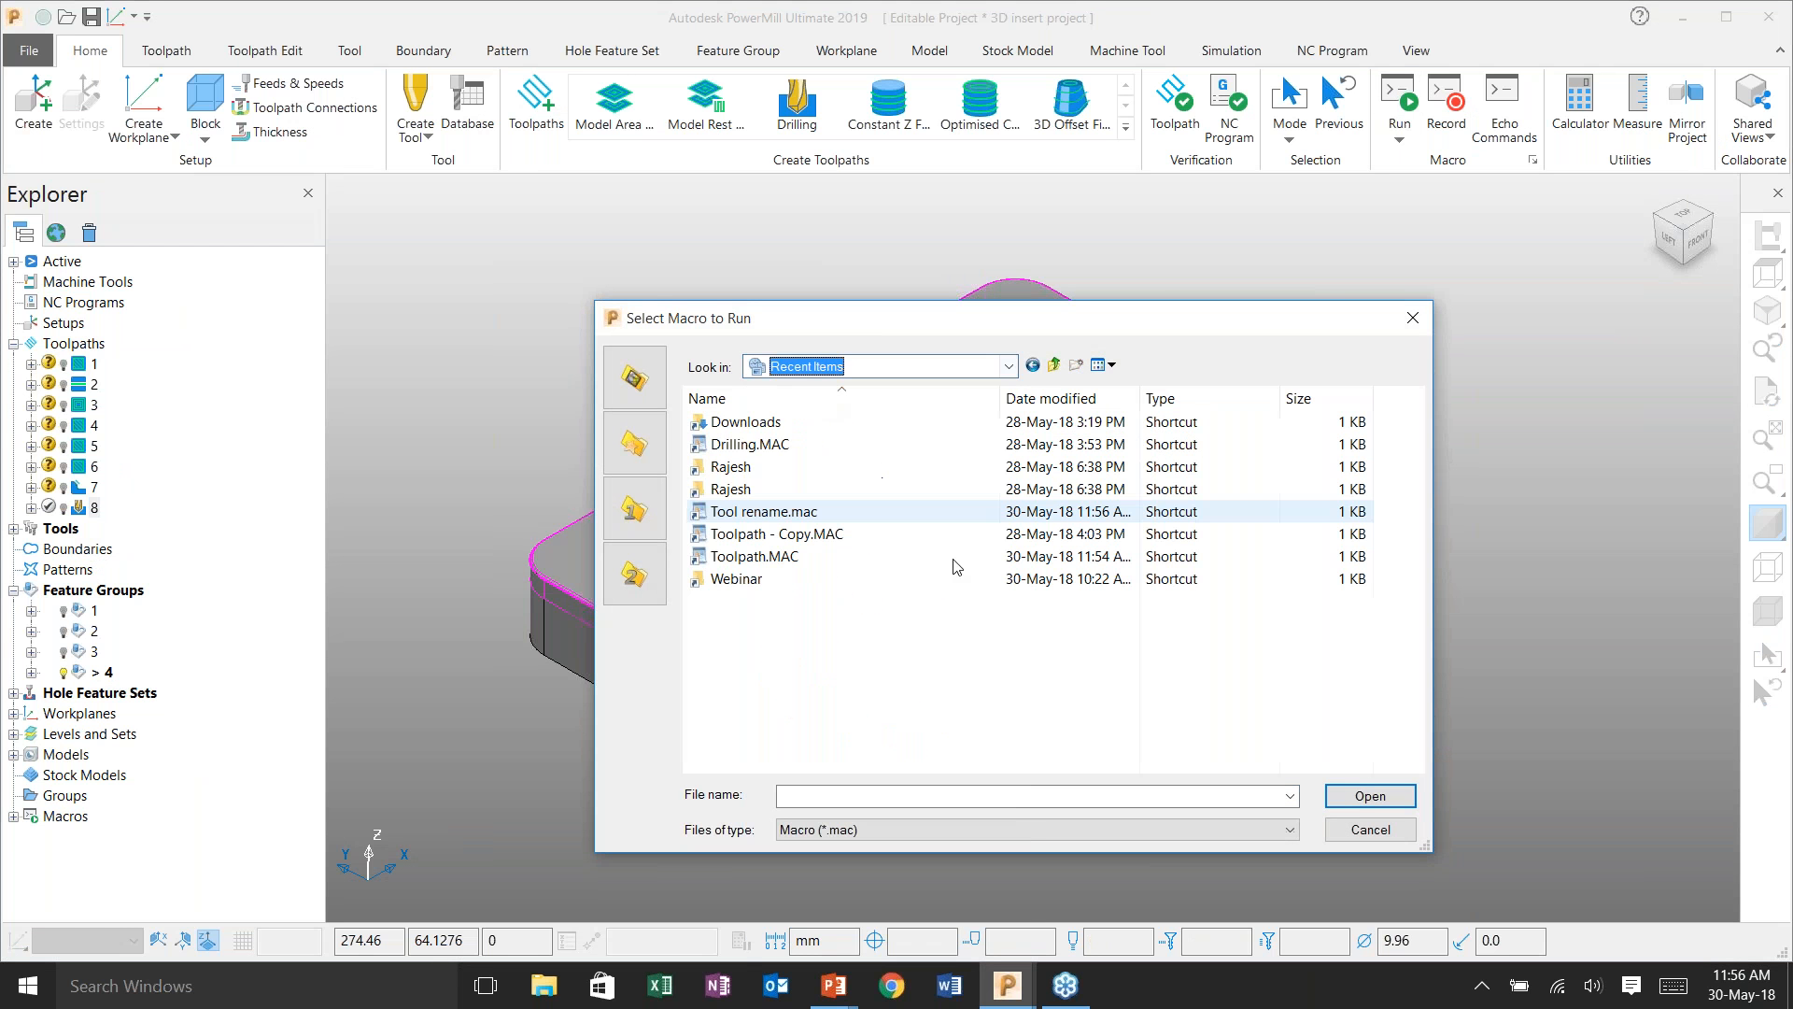
{"action": "scroll", "coordinate": [855, 635], "scroll_direction": "down", "scroll_amount": 3}
{"action": "scroll", "coordinate": [803, 713], "scroll_direction": "up", "scroll_amount": 5}
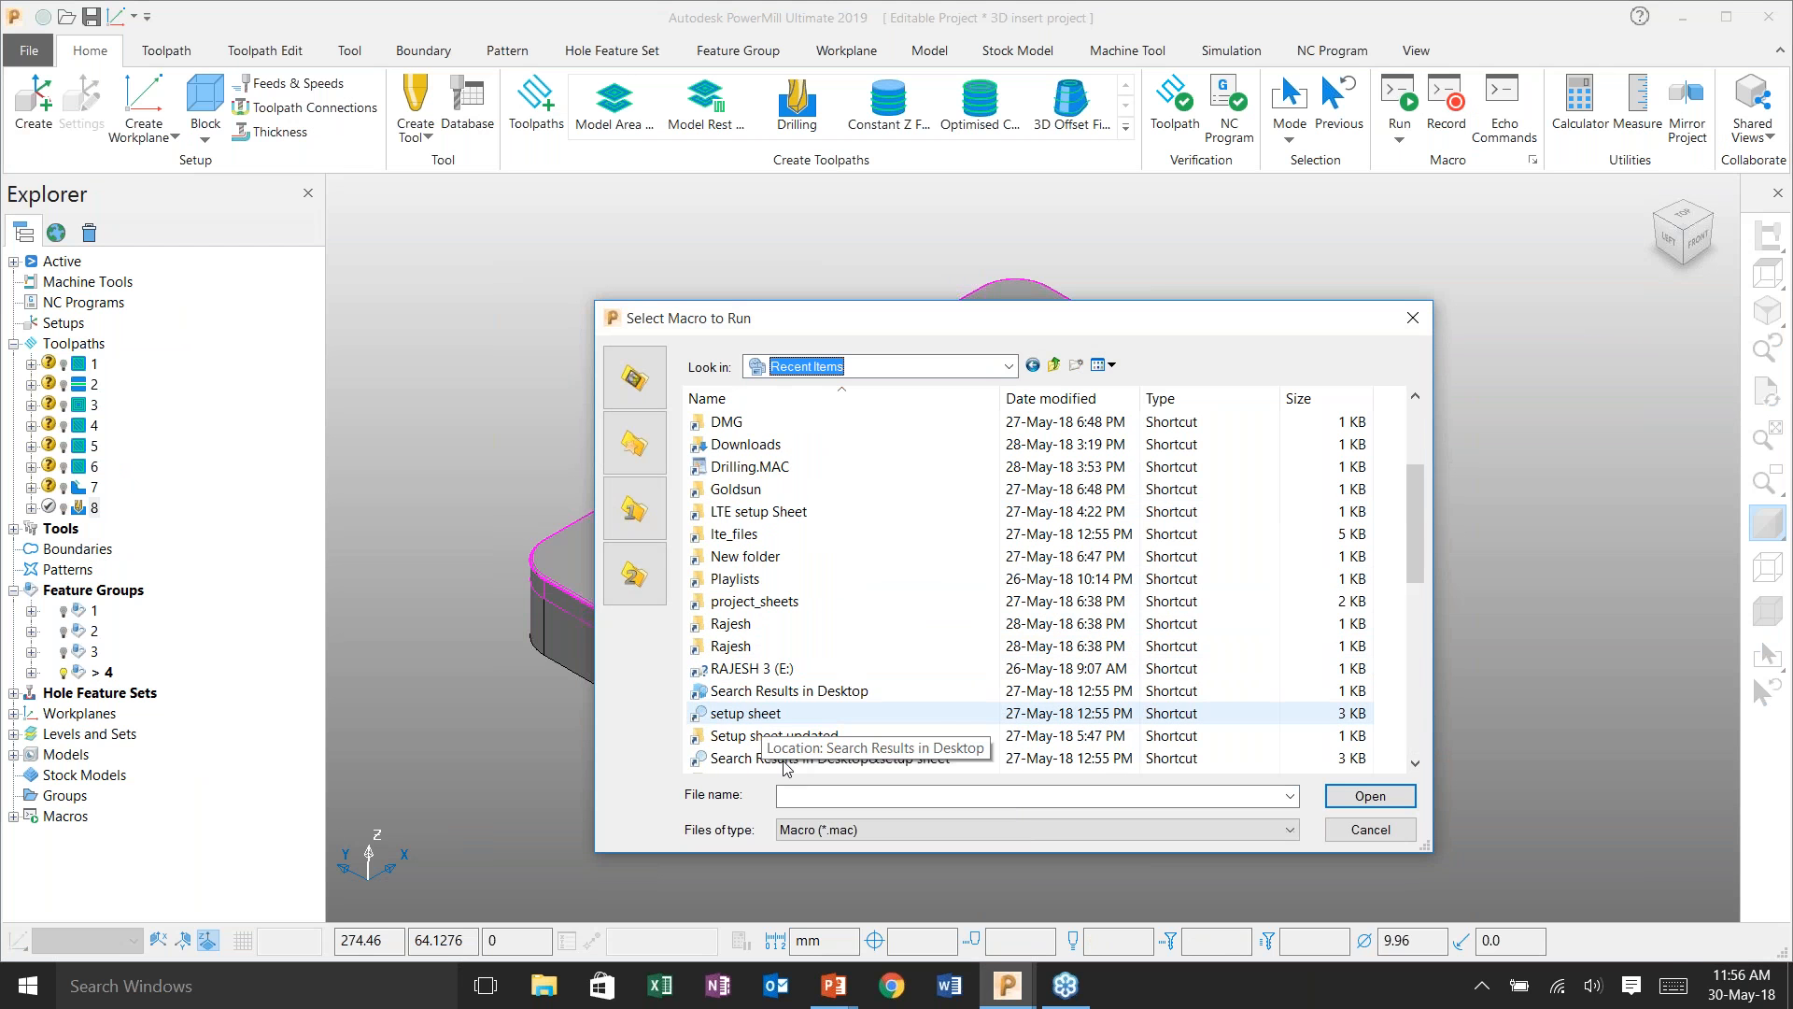
{"action": "left_click", "coordinate": [1412, 319]}
- Run the Toolpath.MAC macro from the Desktop in the 3D insert project
{"action": "left_click", "coordinate": [1399, 93]}
{"action": "left_click", "coordinate": [1009, 366]}
{"action": "scroll", "coordinate": [822, 407], "scroll_direction": "up", "scroll_amount": 1}
{"action": "left_click", "coordinate": [822, 407]}
{"action": "scroll", "coordinate": [898, 601], "scroll_direction": "down", "scroll_amount": 5}
{"action": "left_click", "coordinate": [1163, 774]}
{"action": "left_click", "coordinate": [1380, 799]}
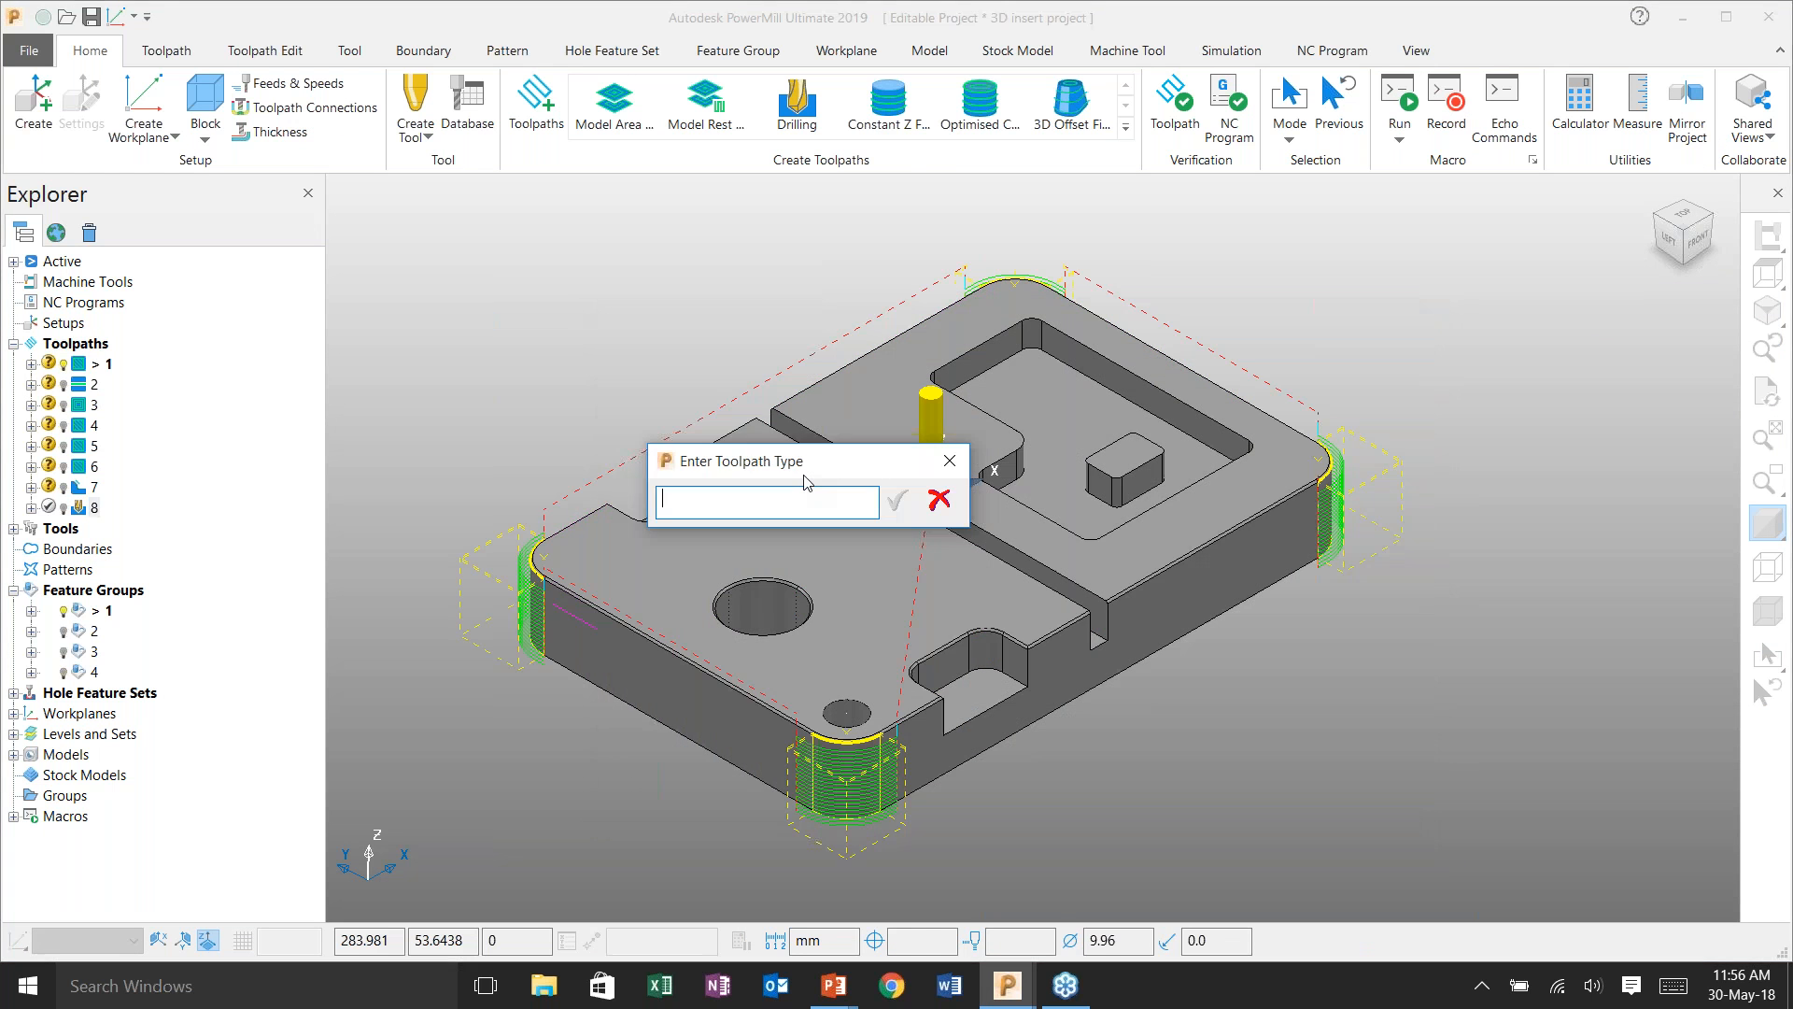
- Enter the toolpath types CORNER_FILLET, SLOT, PCKT_ROU and SIDE for toolpaths 1 to 4 respectively
{"action": "type", "text": "CORNER_FILLET"}
{"action": "key", "text": "Return"}
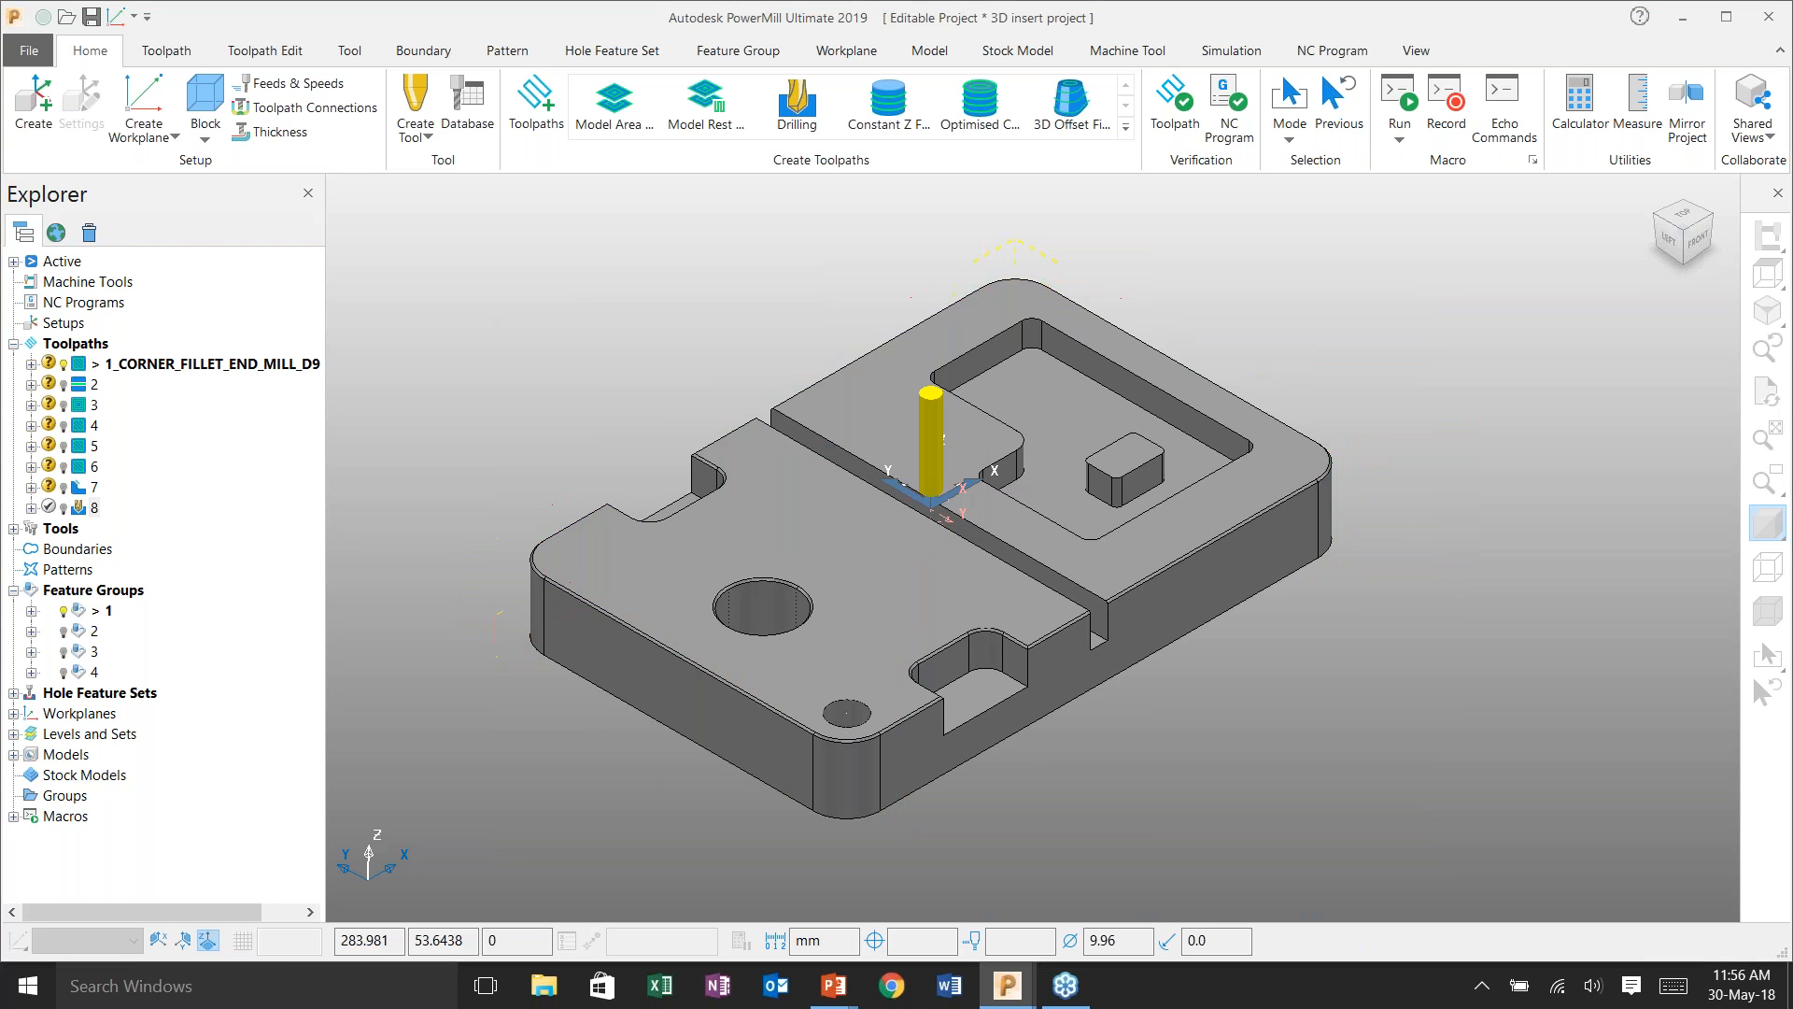
{"action": "type", "text": "SLOT"}
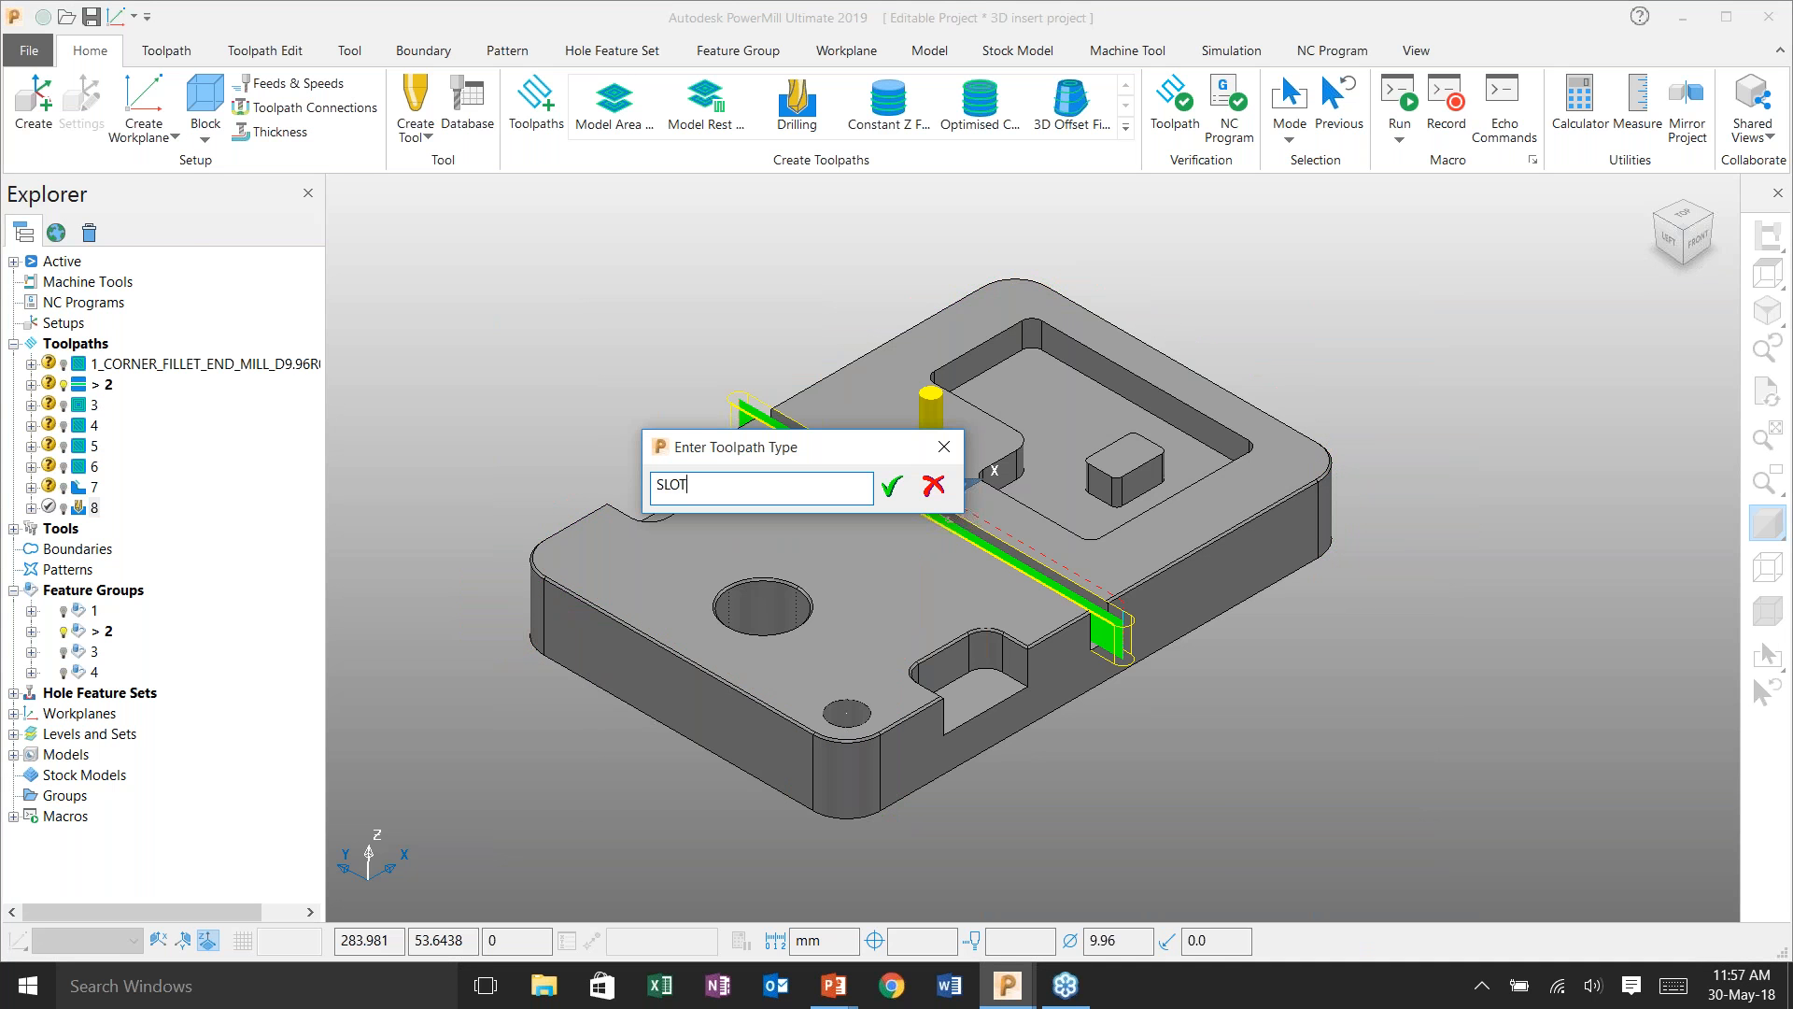
{"action": "key", "text": "Return"}
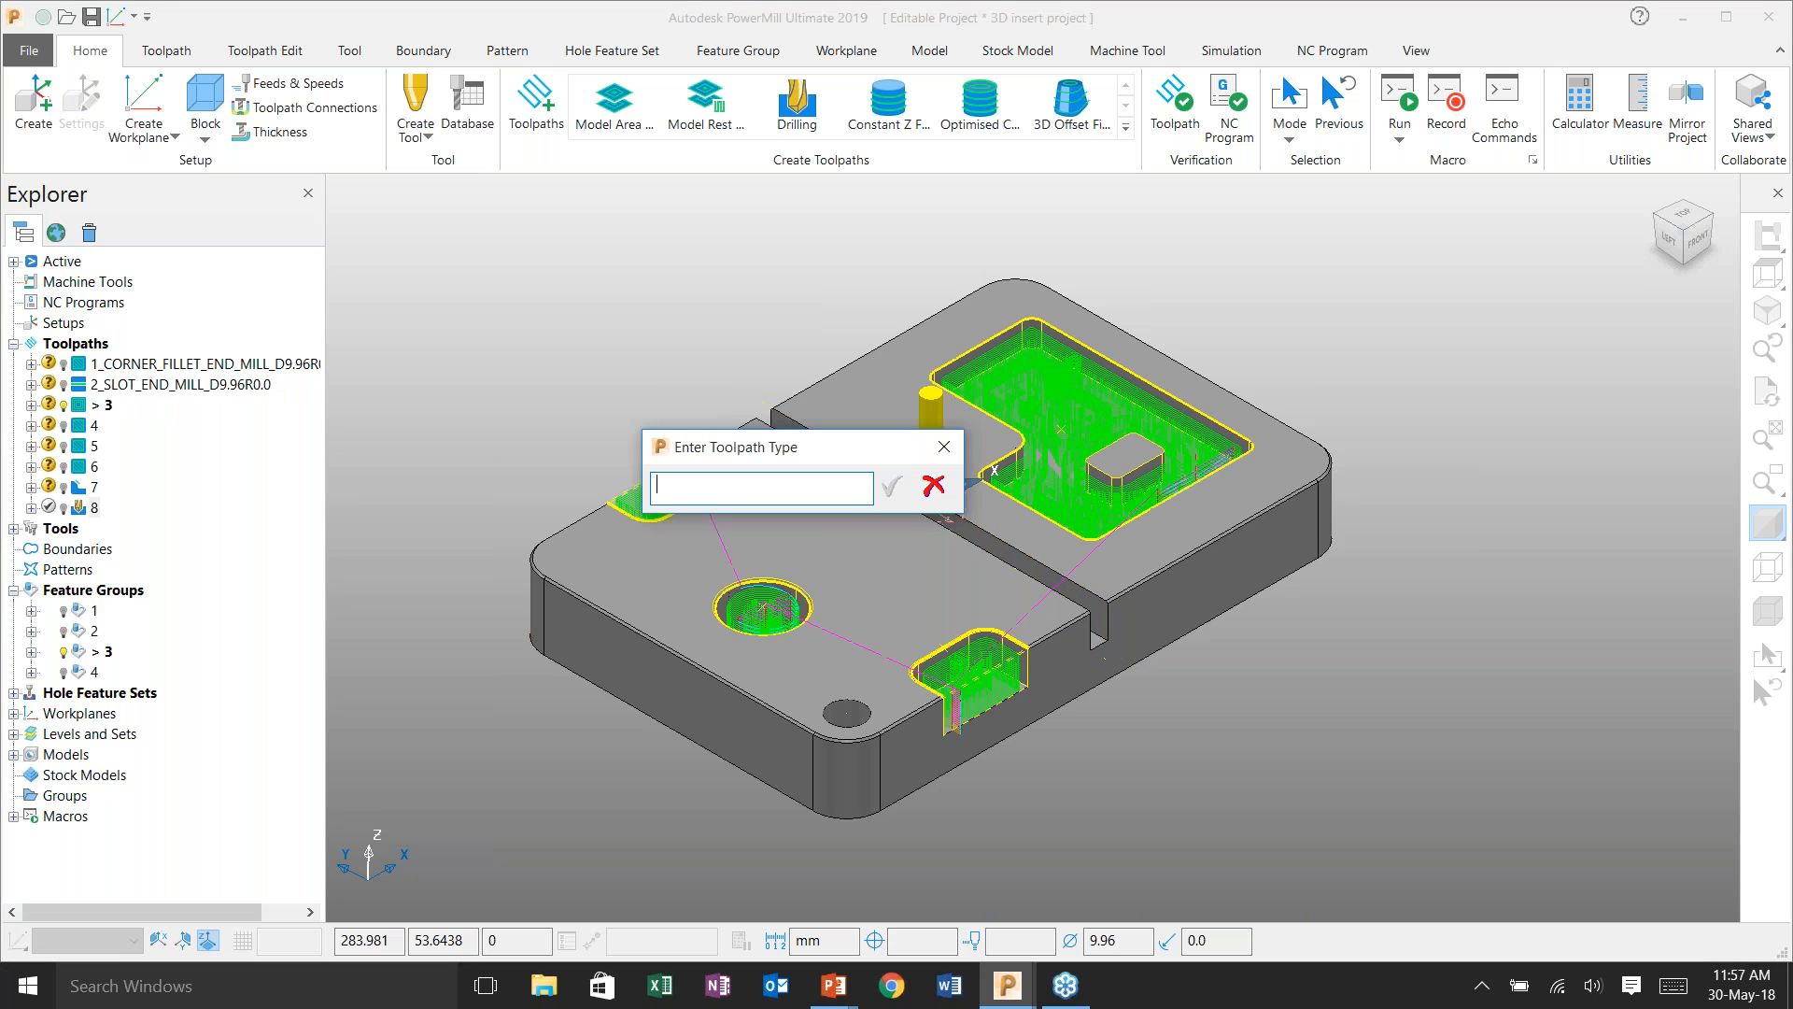
{"action": "type", "text": "PCKT_ROU"}
{"action": "key", "text": "Return"}
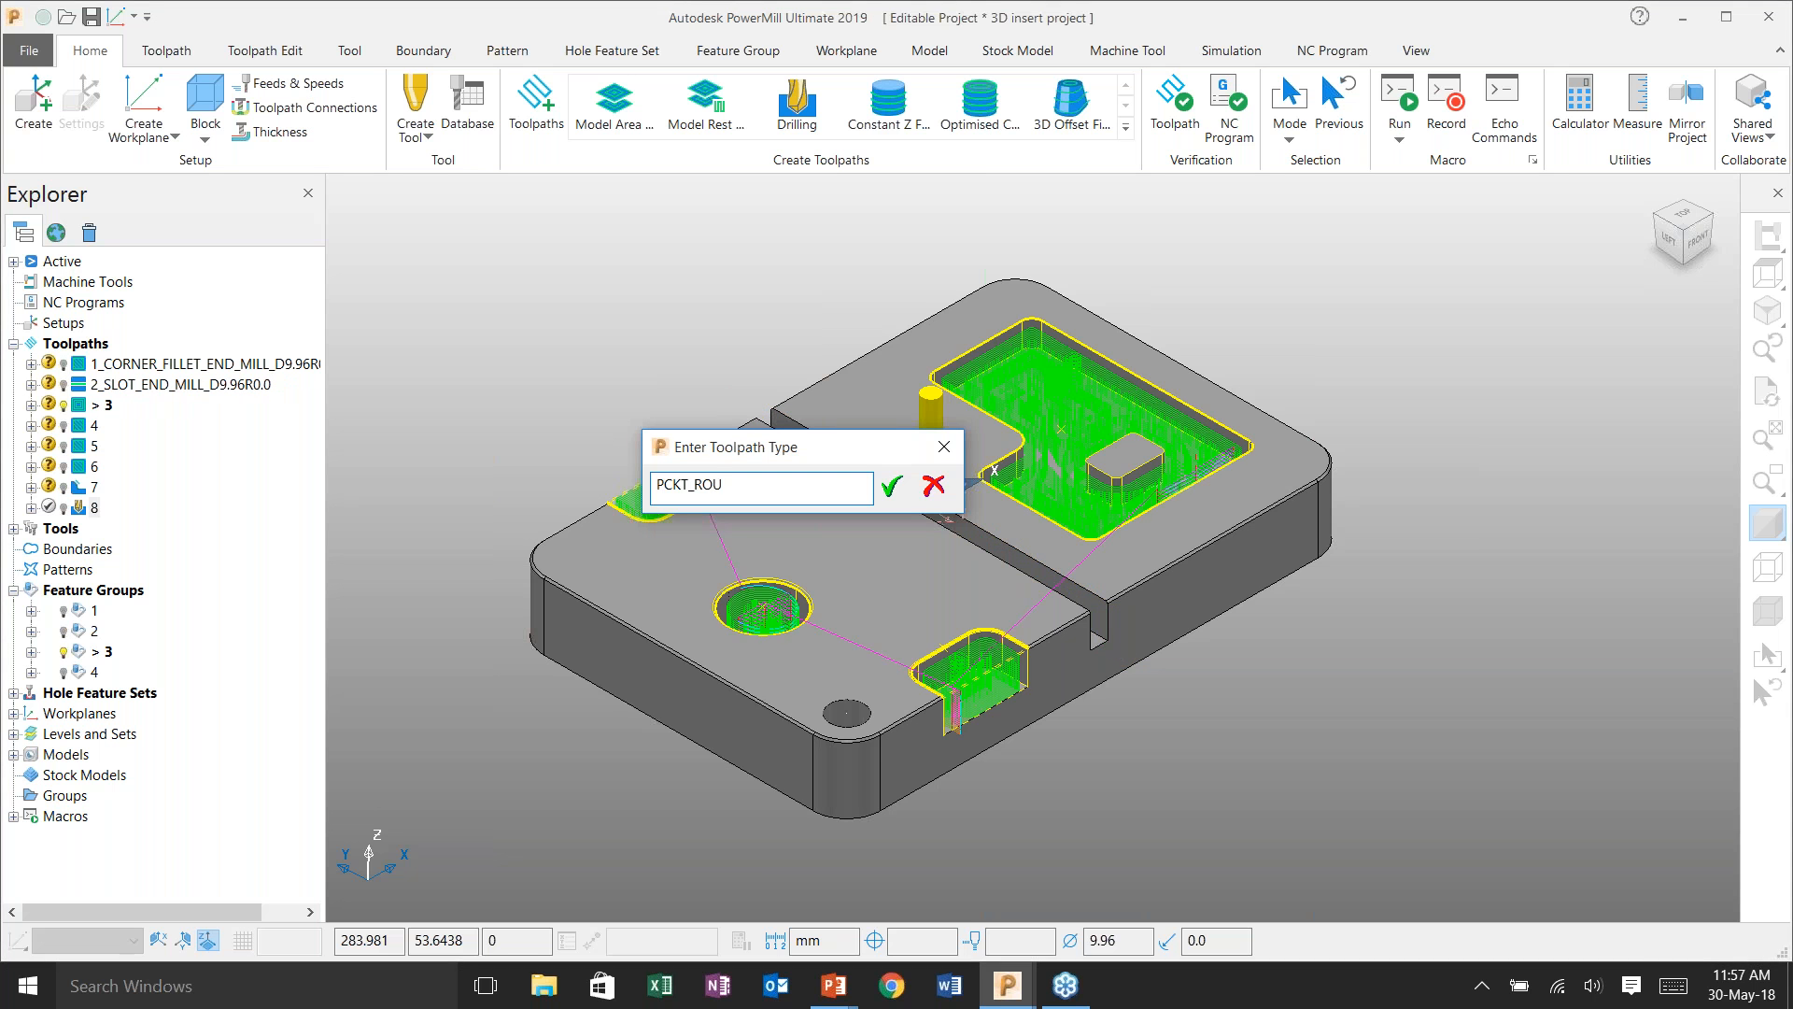
{"action": "type", "text": "SIDE"}
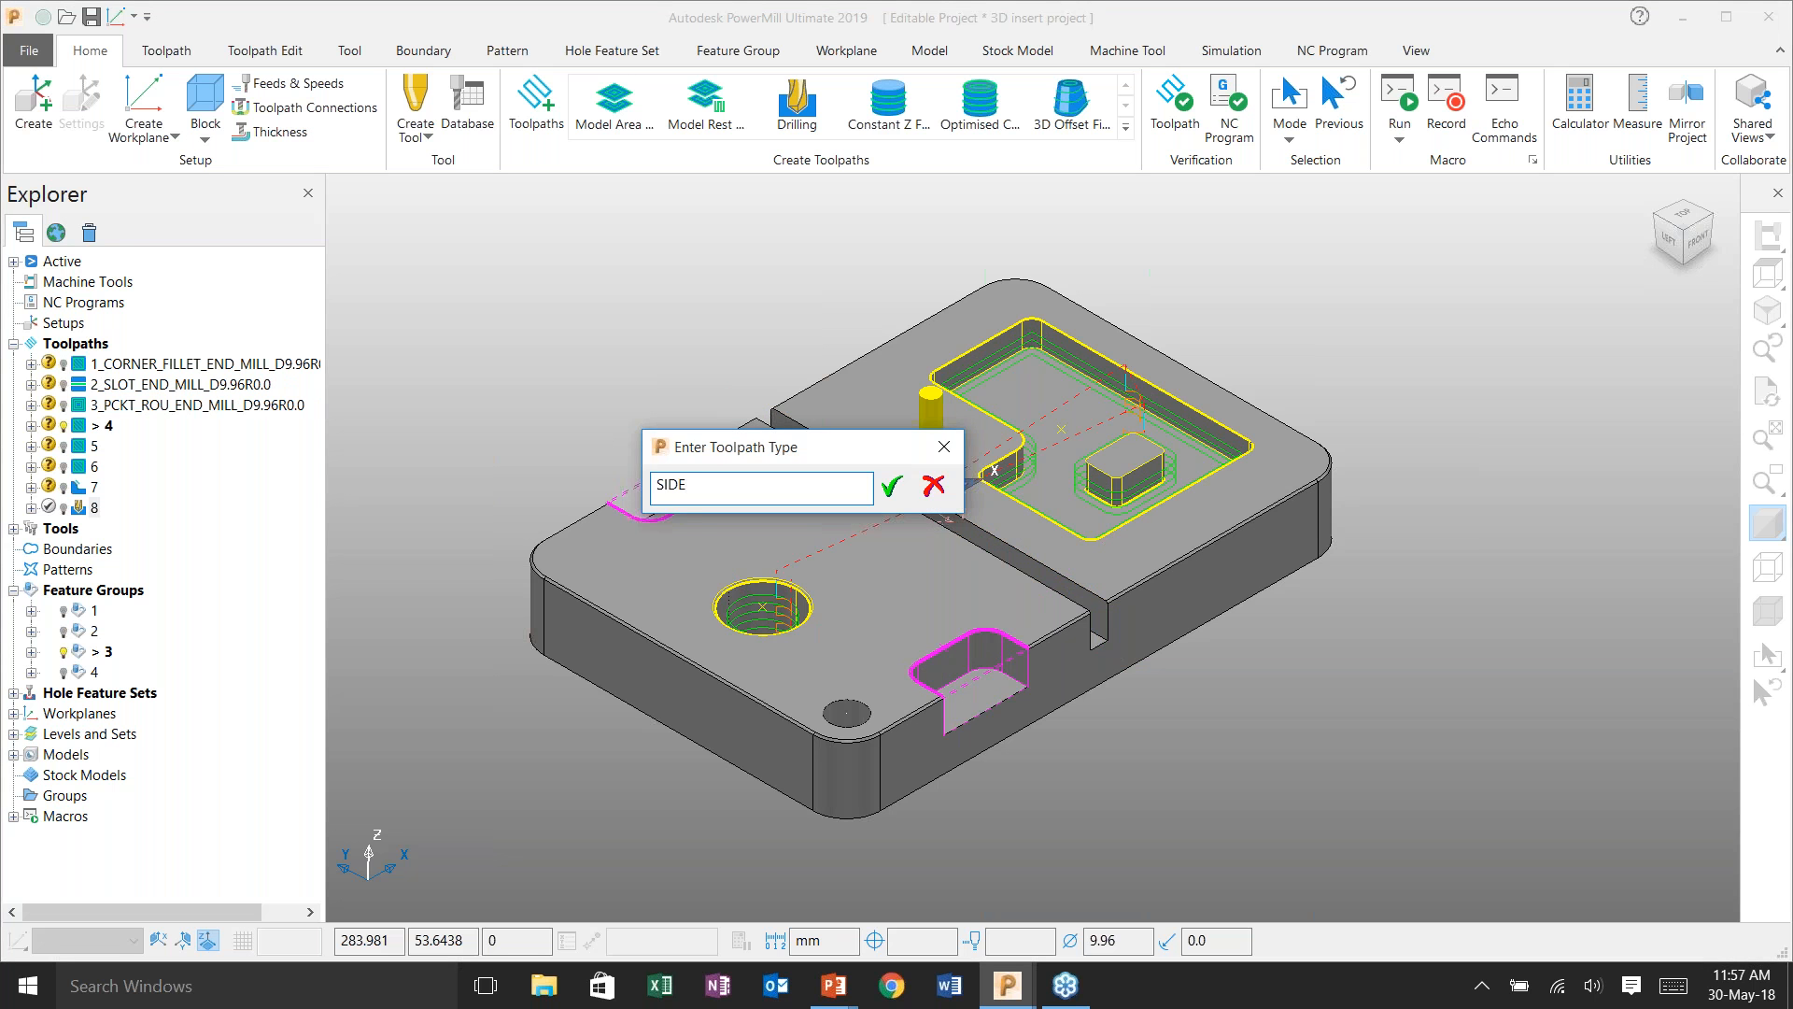
{"action": "key", "text": "Return"}
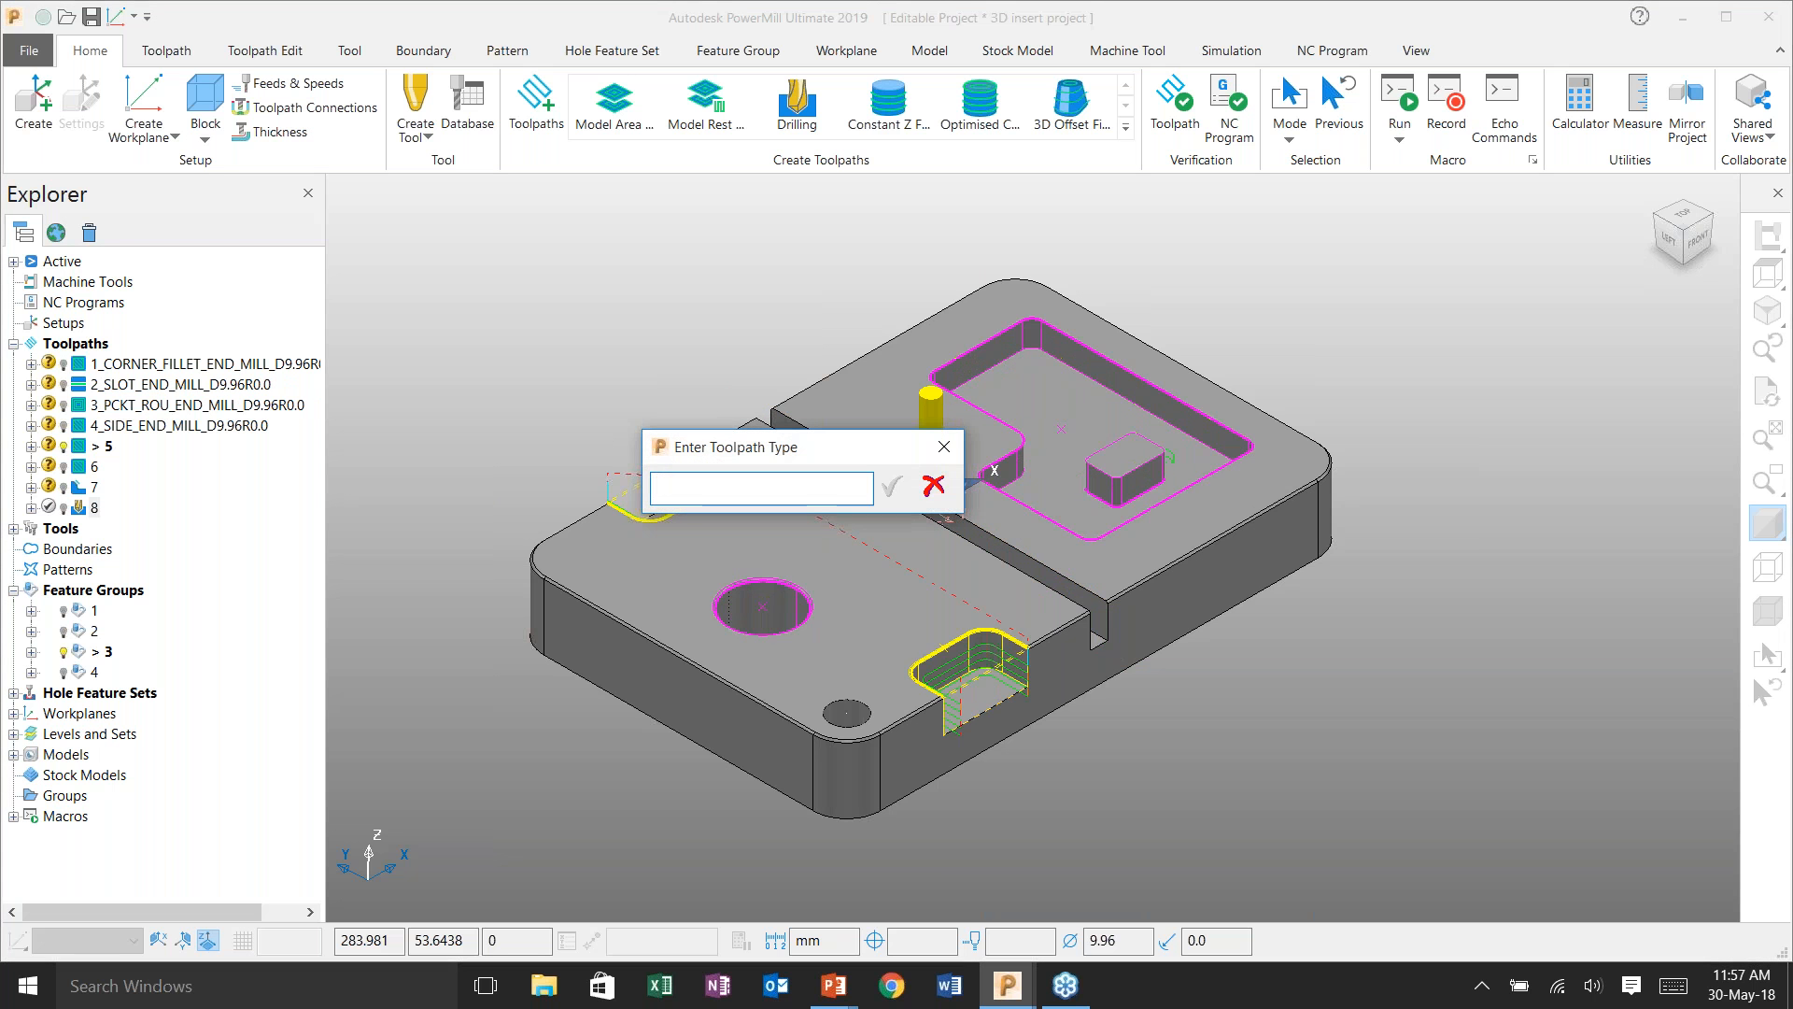
- Enter the toolpath type OPEN_SIDE for toolpath 5 and BTM for toolpath 6
{"action": "type", "text": "OPER"}
{"action": "key", "text": "BackSpace"}
{"action": "type", "text": "N_SIDE"}
{"action": "key", "text": "Return"}
{"action": "type", "text": "BTM"}
{"action": "key", "text": "Return"}
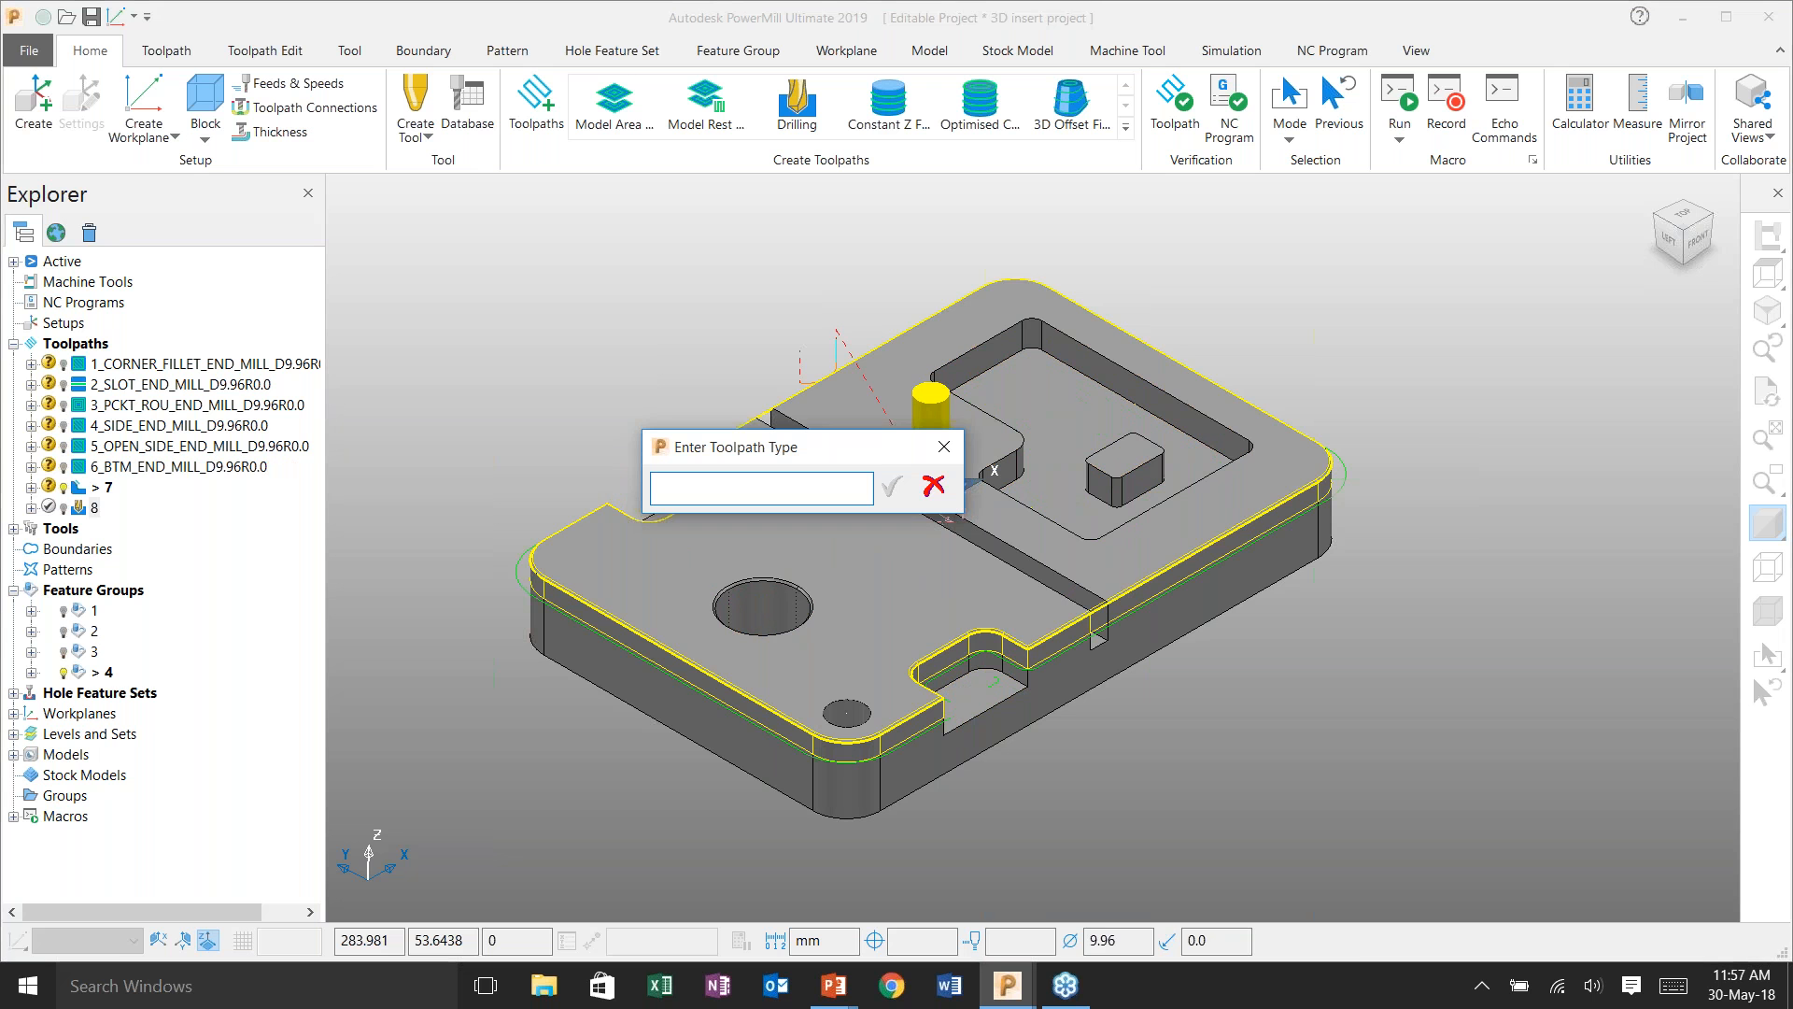
- Enter the toolpath type CHAMFER_MIIL for toolpath 7 and HOLE for toolpath 8
{"action": "type", "text": "CHE"}
{"action": "key", "text": "BackSpace"}
{"action": "type", "text": "AMFER"}
{"action": "type", "text": "_MIL"}
{"action": "type", "text": "L"}
{"action": "key", "text": "Return"}
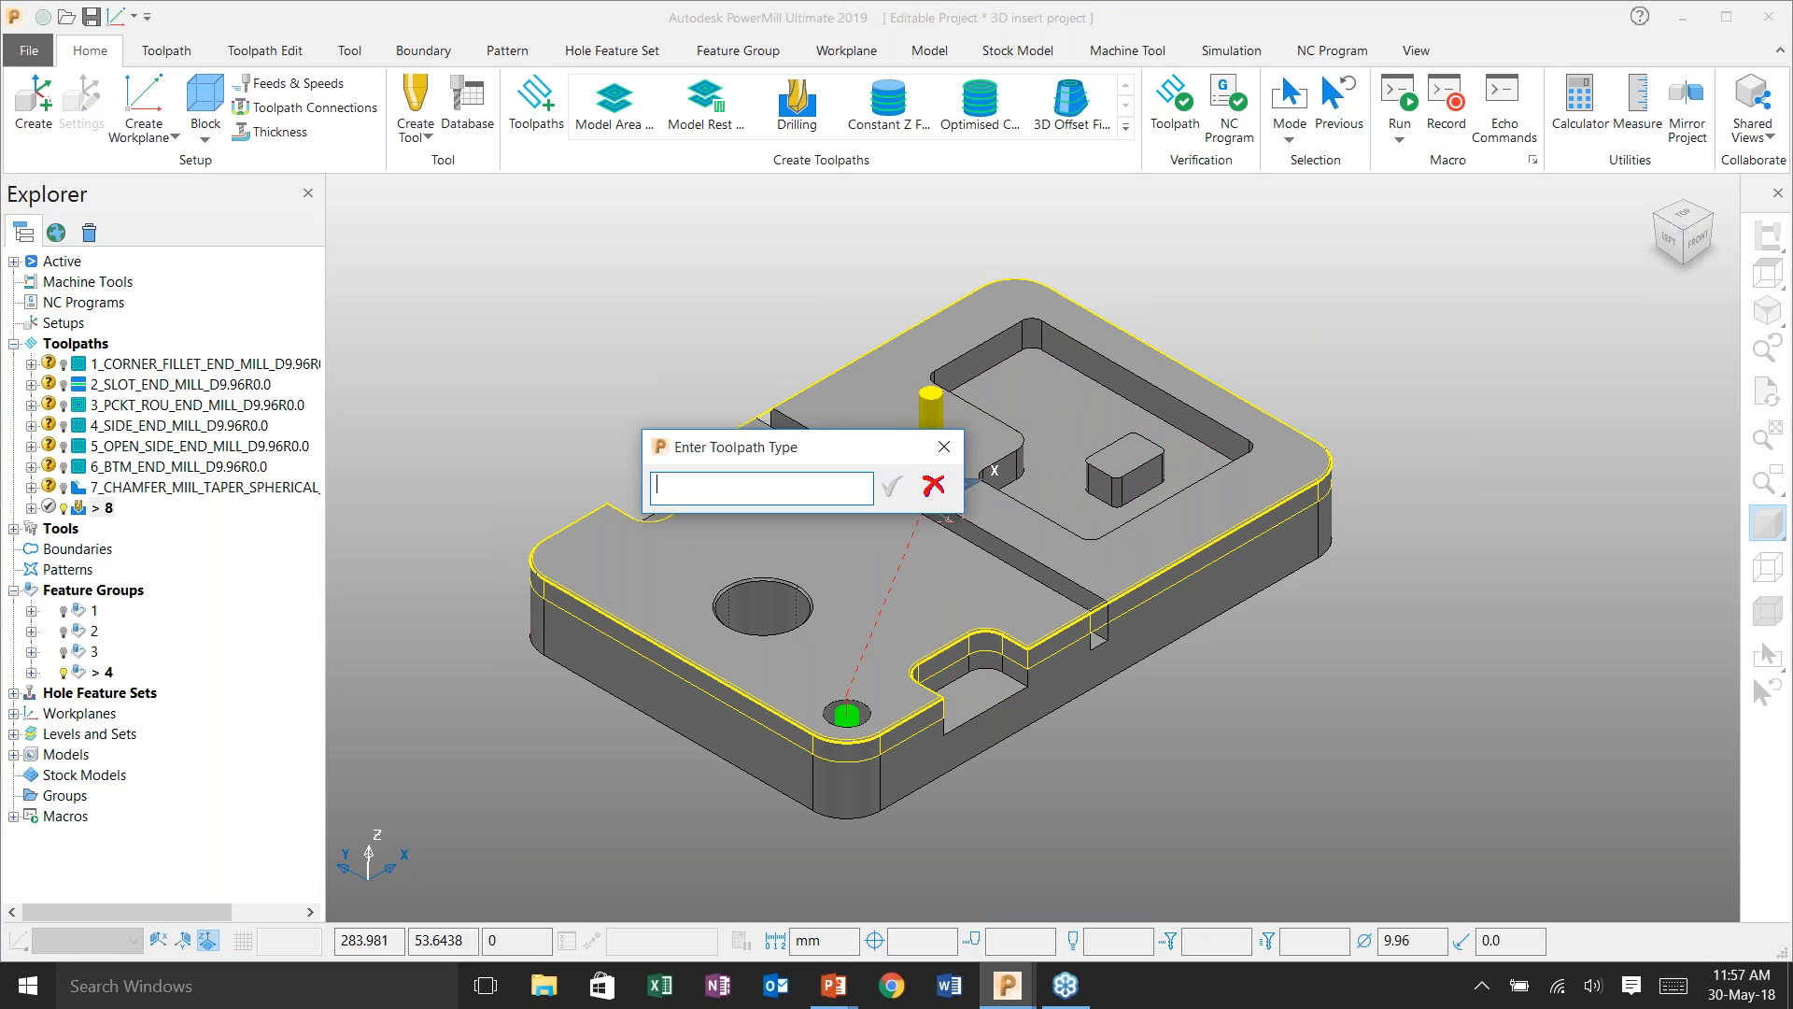
{"action": "type", "text": "HOLE"}
{"action": "key", "text": "Return"}
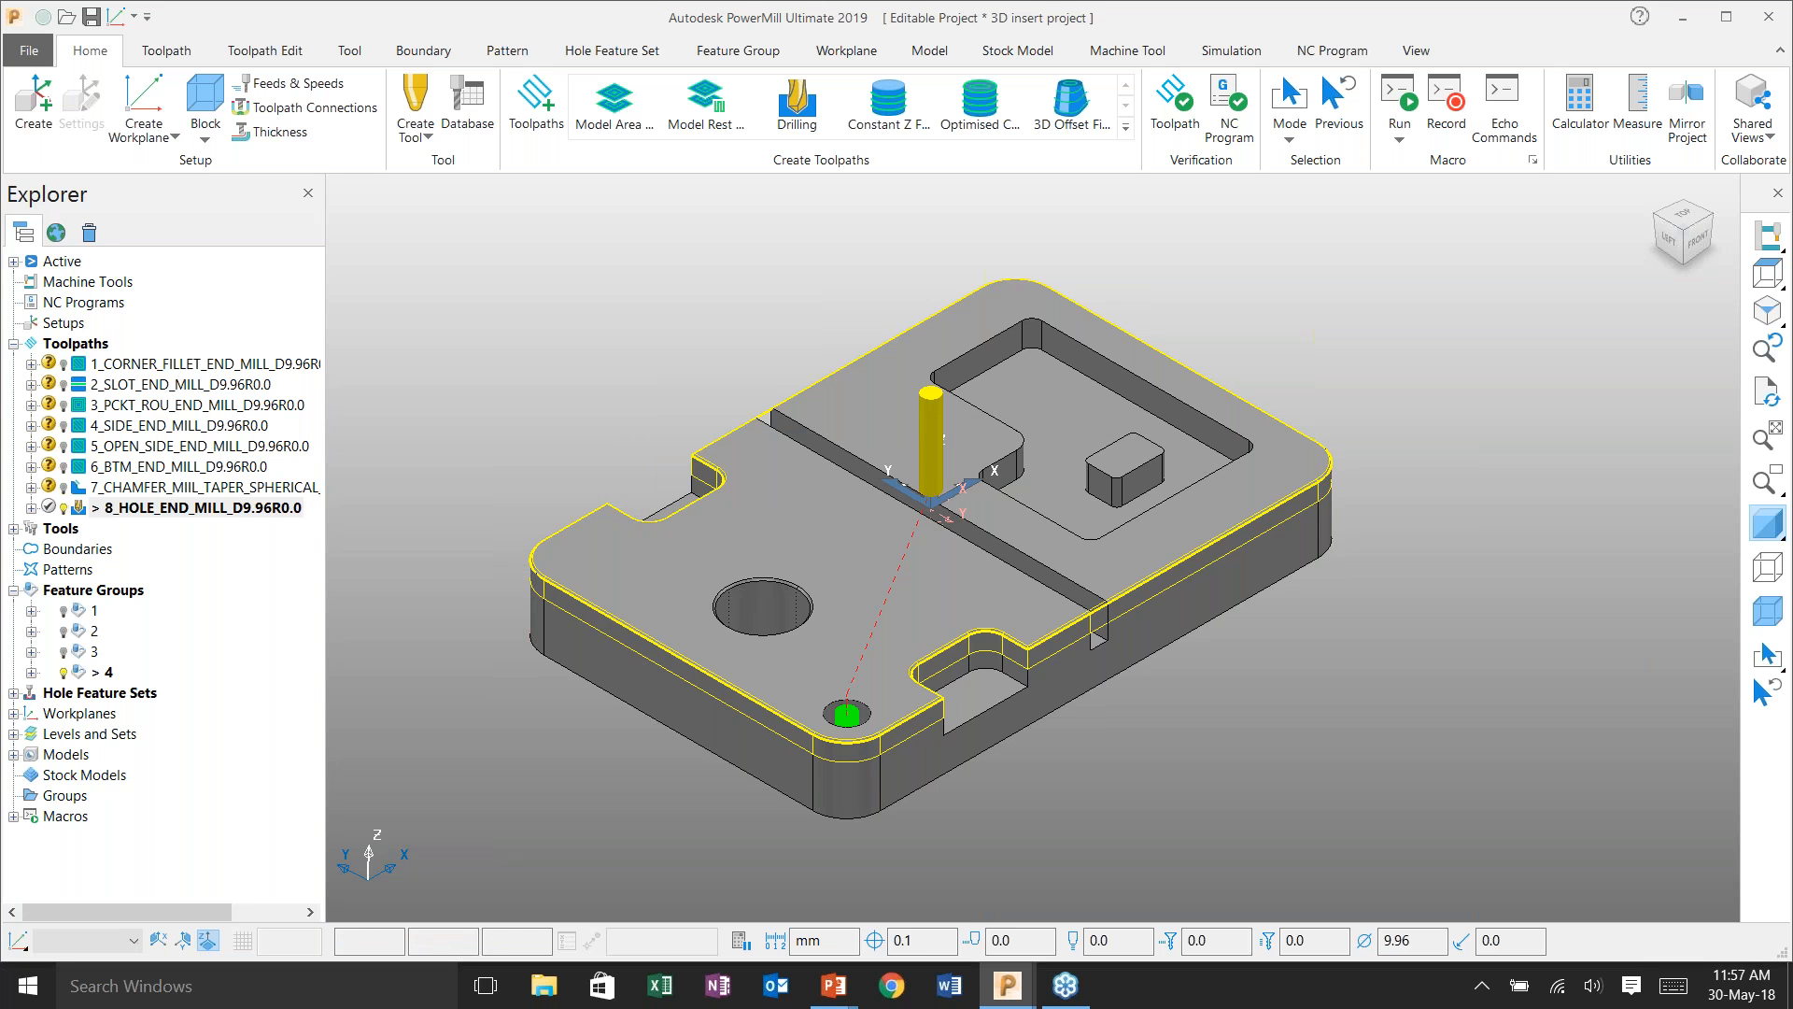
- Widen the Explorer pane with its tools listed, and deactivate the hole toolpath 8
{"action": "left_click", "coordinate": [14, 529]}
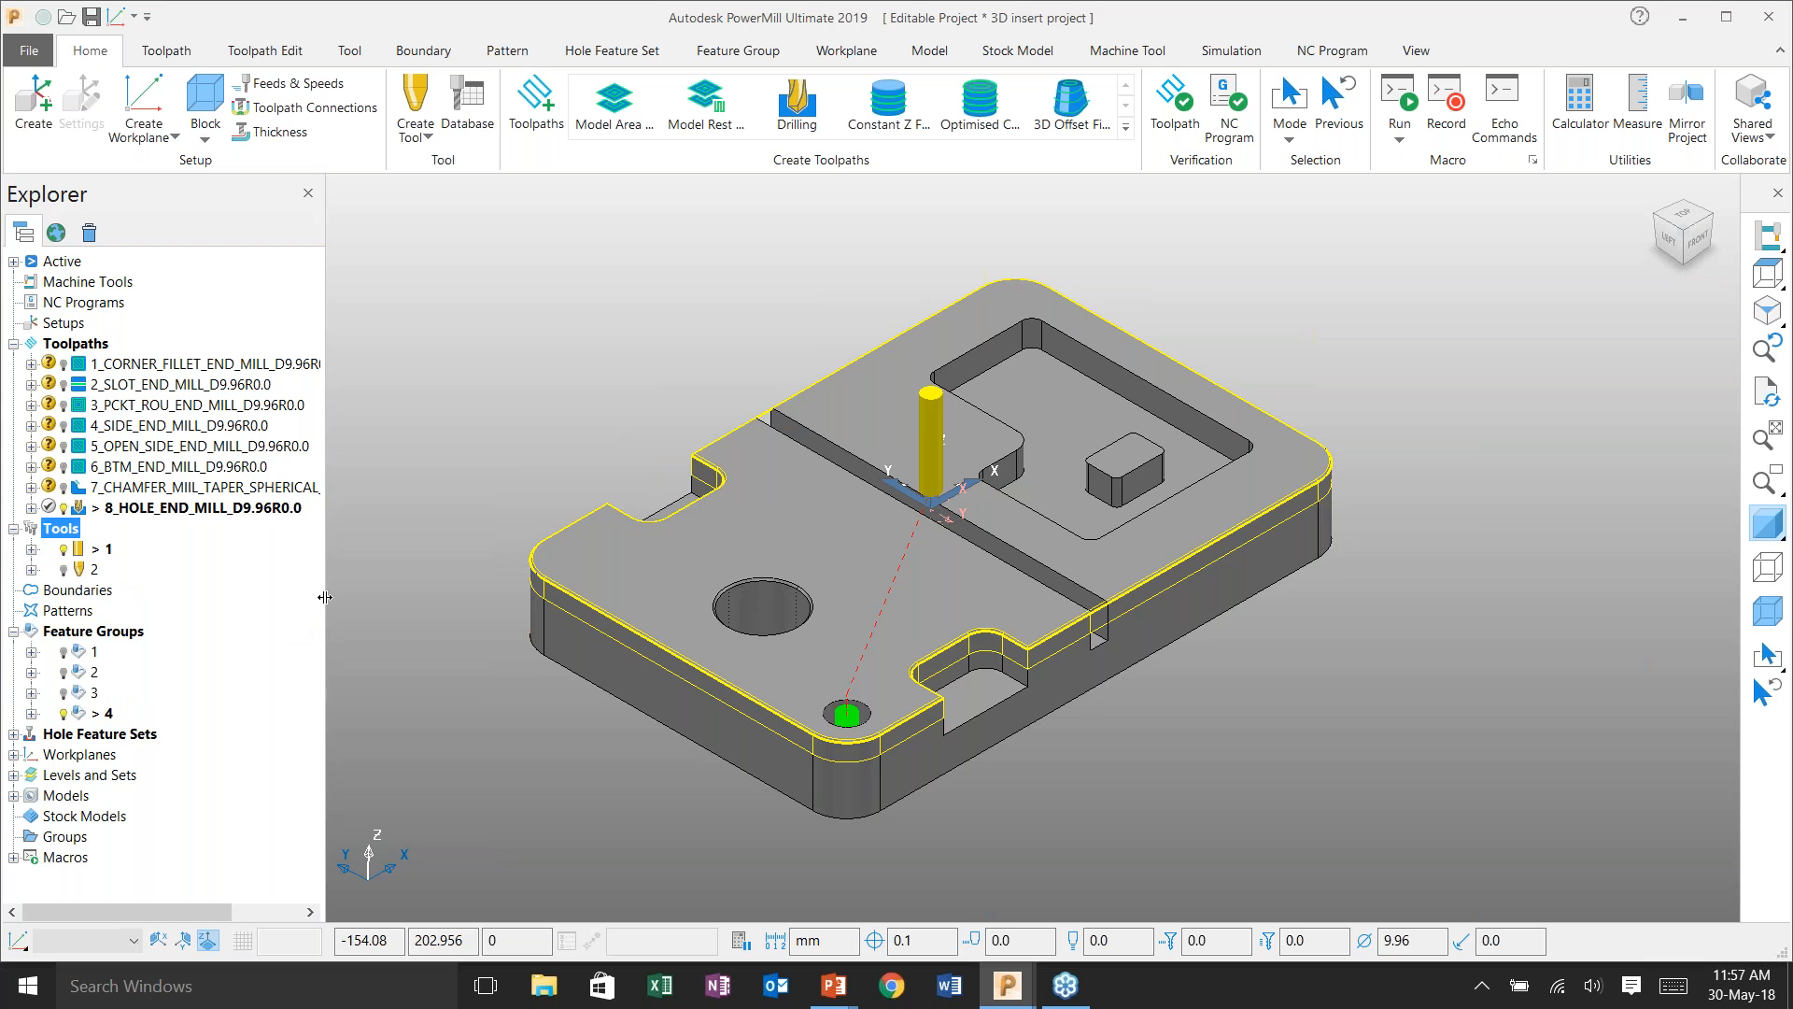
{"action": "left_click_drag", "start_coordinate": [324, 597], "coordinate": [425, 597]}
{"action": "left_click", "coordinate": [591, 811]}
{"action": "double_click", "coordinate": [80, 511]}
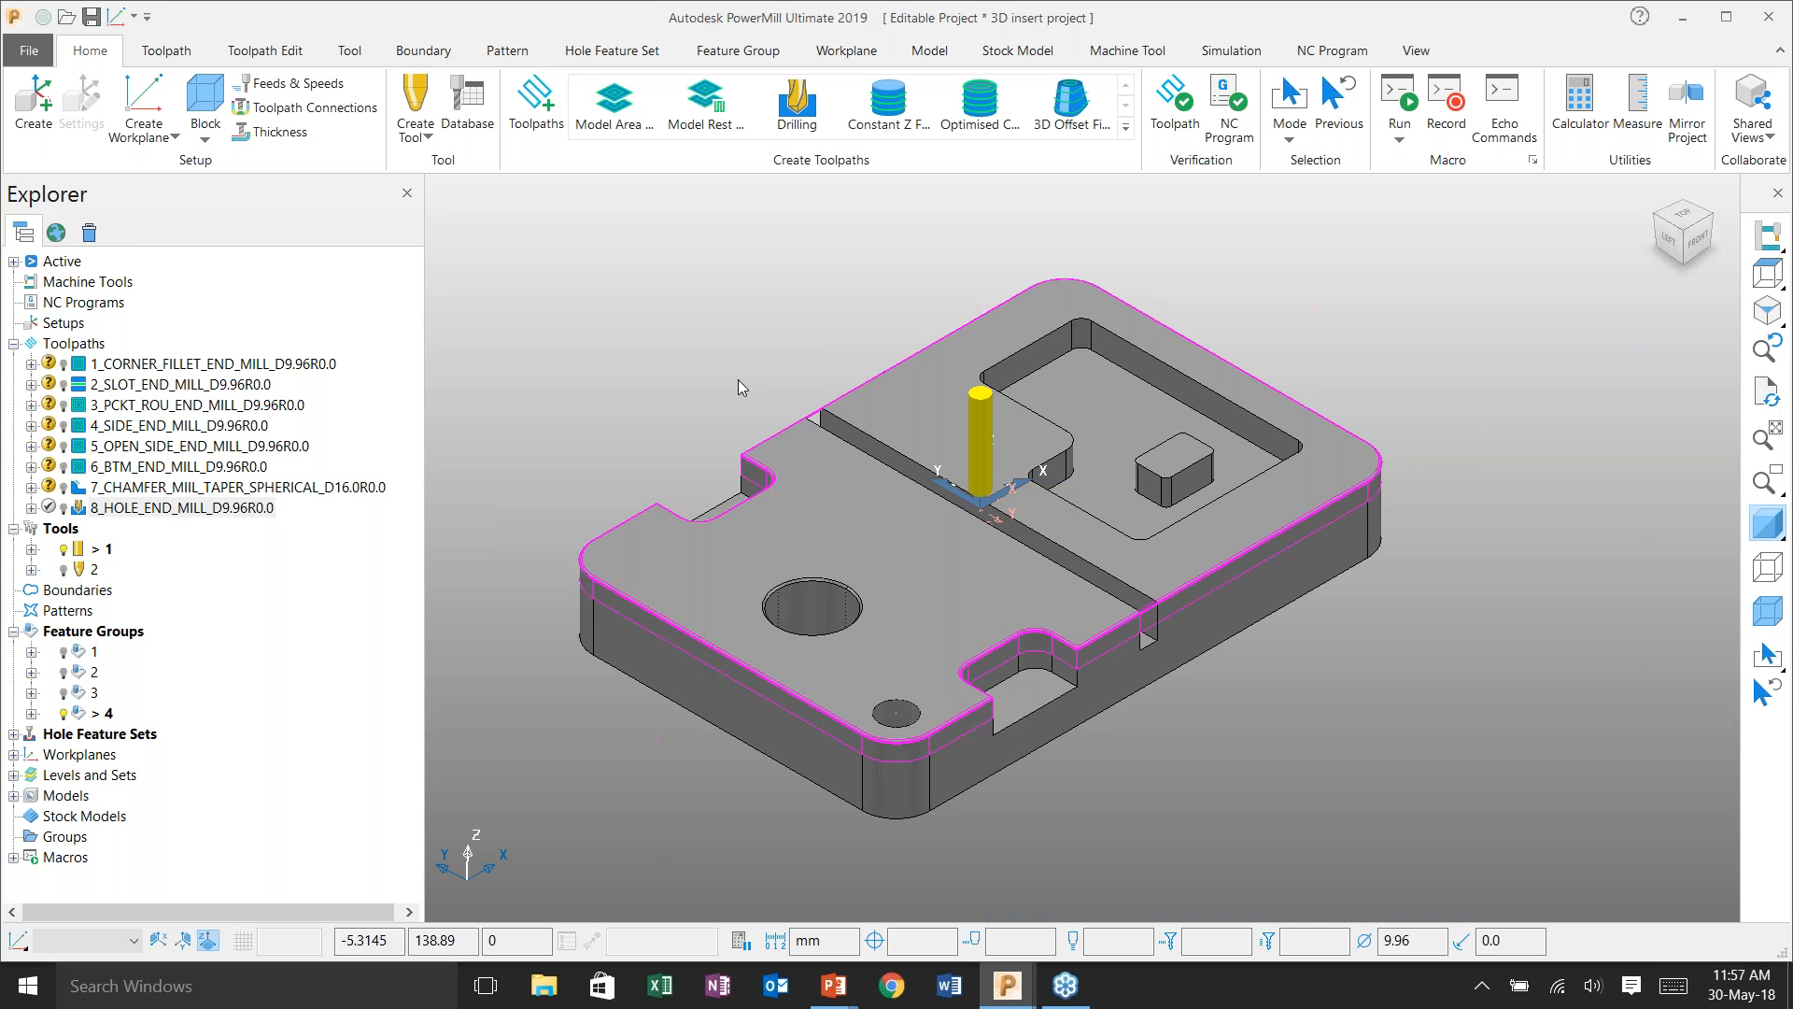
- Bring up the overview of open windows to switch away from the 3D insert project
{"action": "key", "text": "super+Tab"}
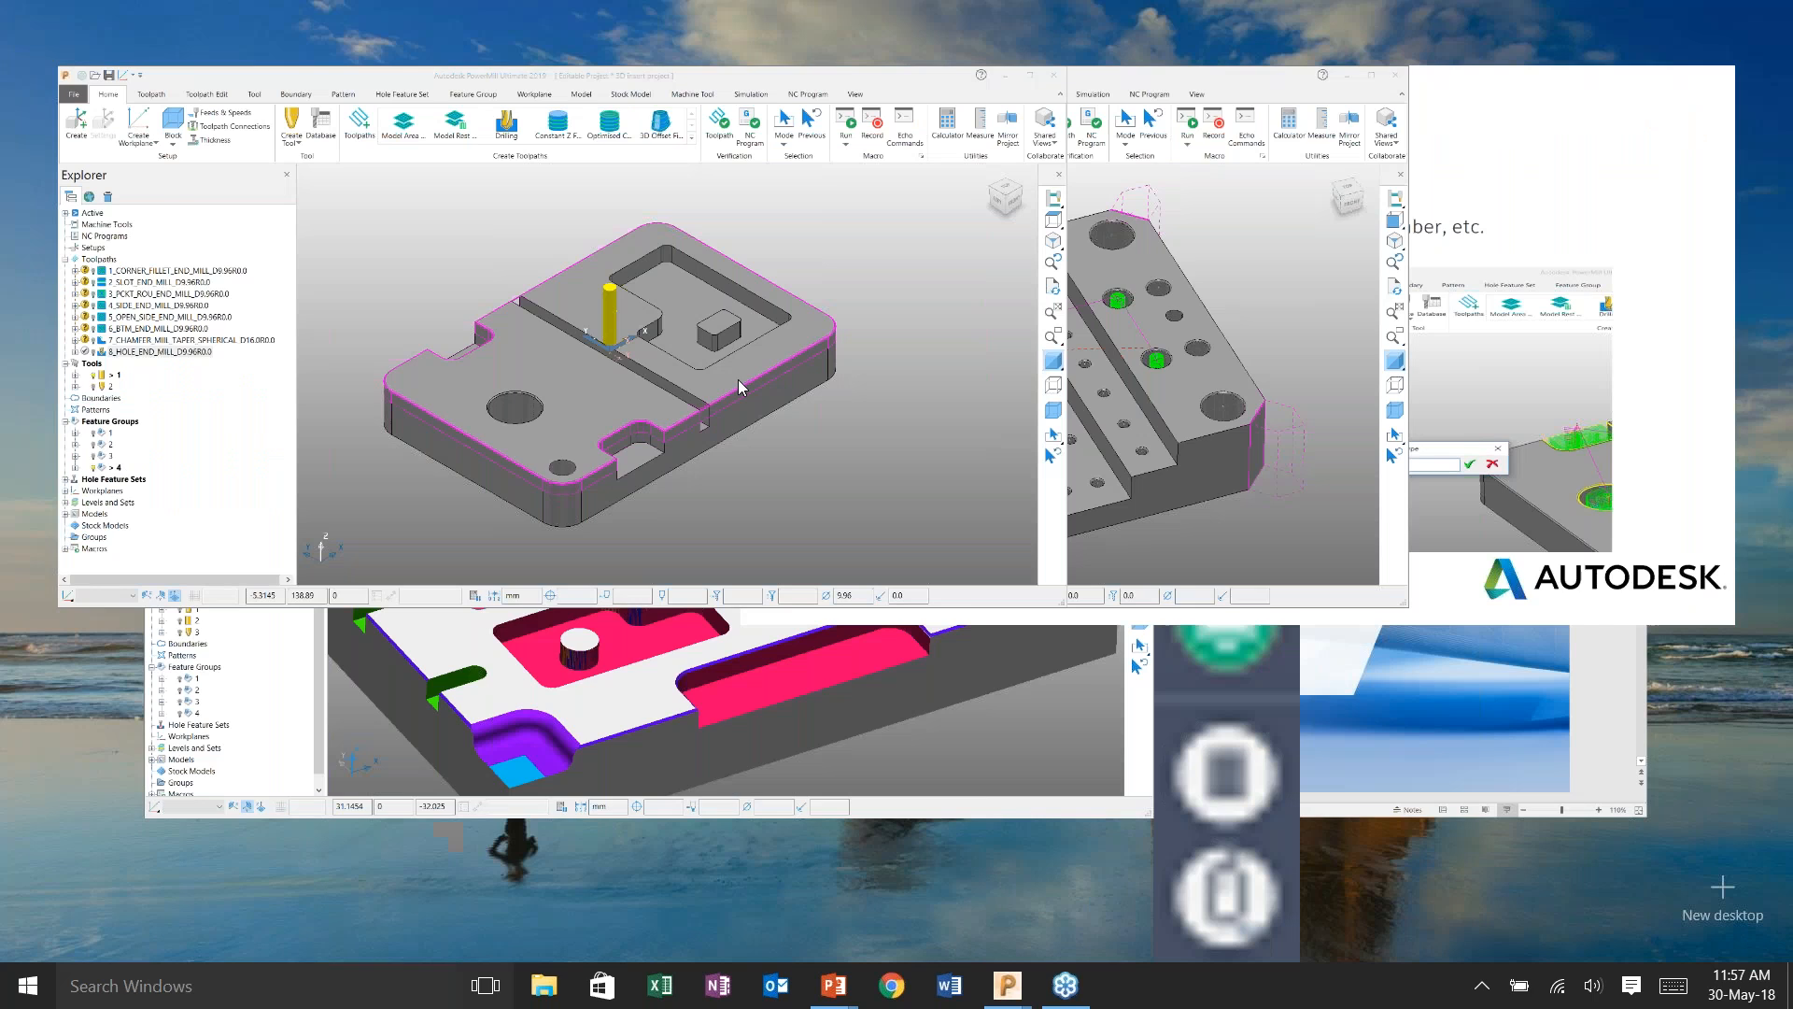